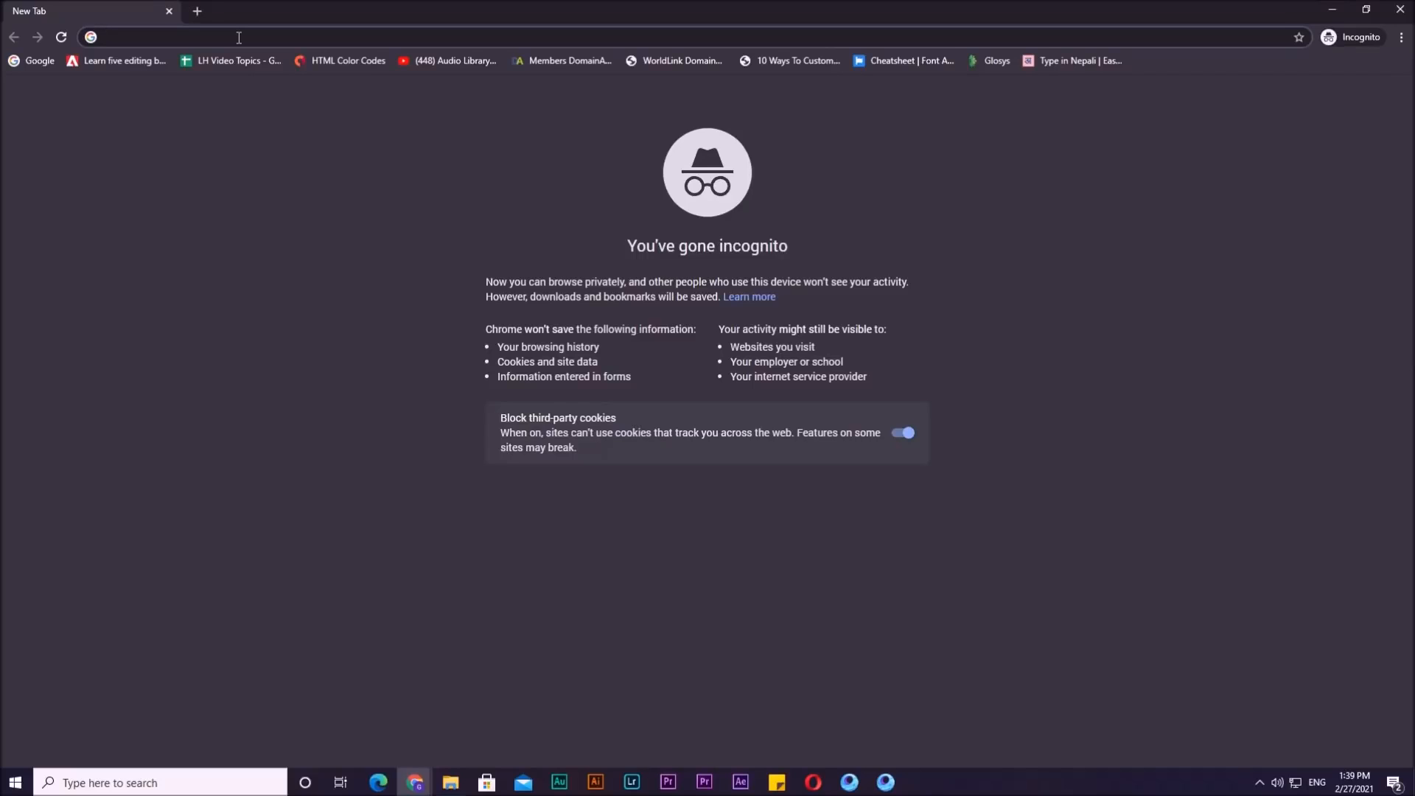
Step: Open a second and a third blank incognito tab, cycling through them and ending on the first tab
{"action": "type", "text": "www."}
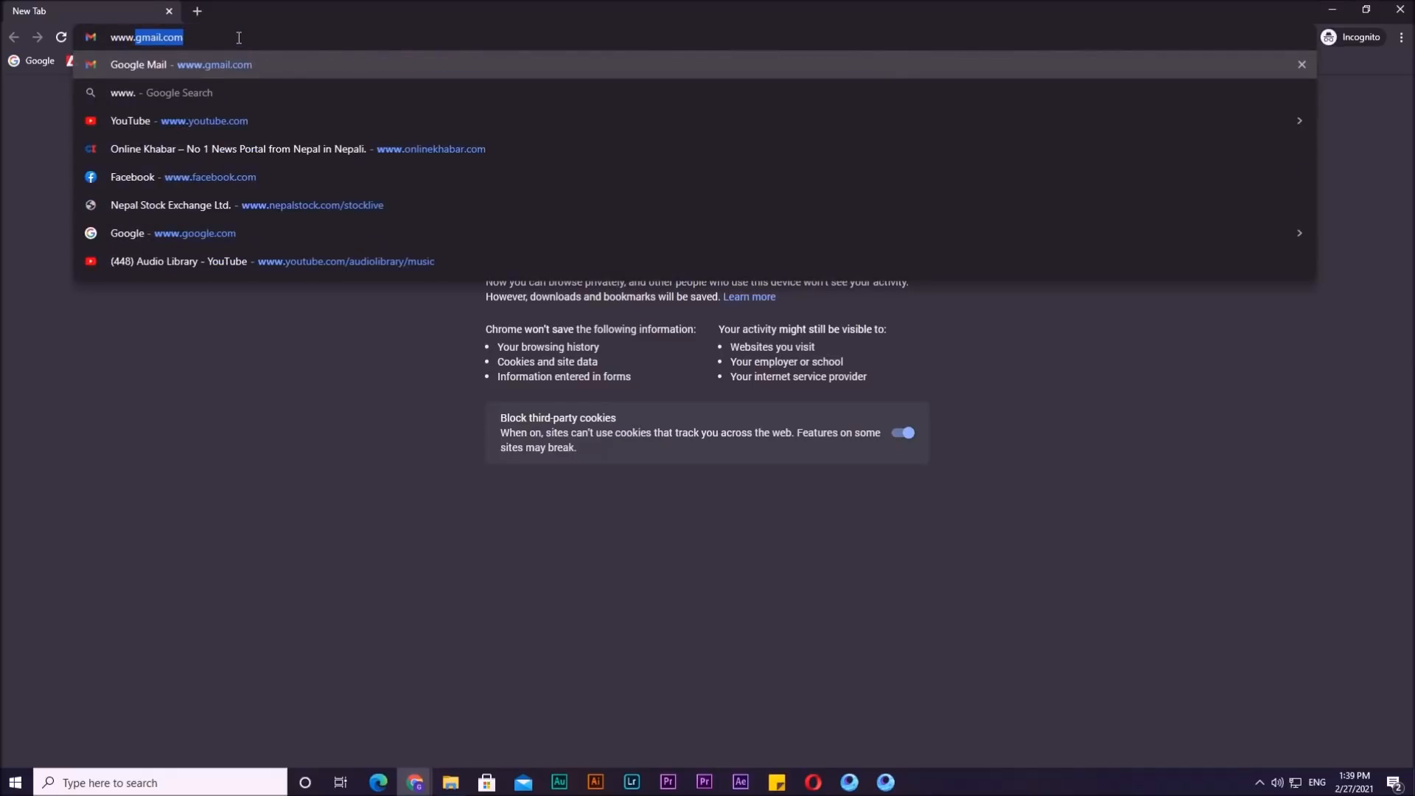
{"action": "type", "text": "sdf"}
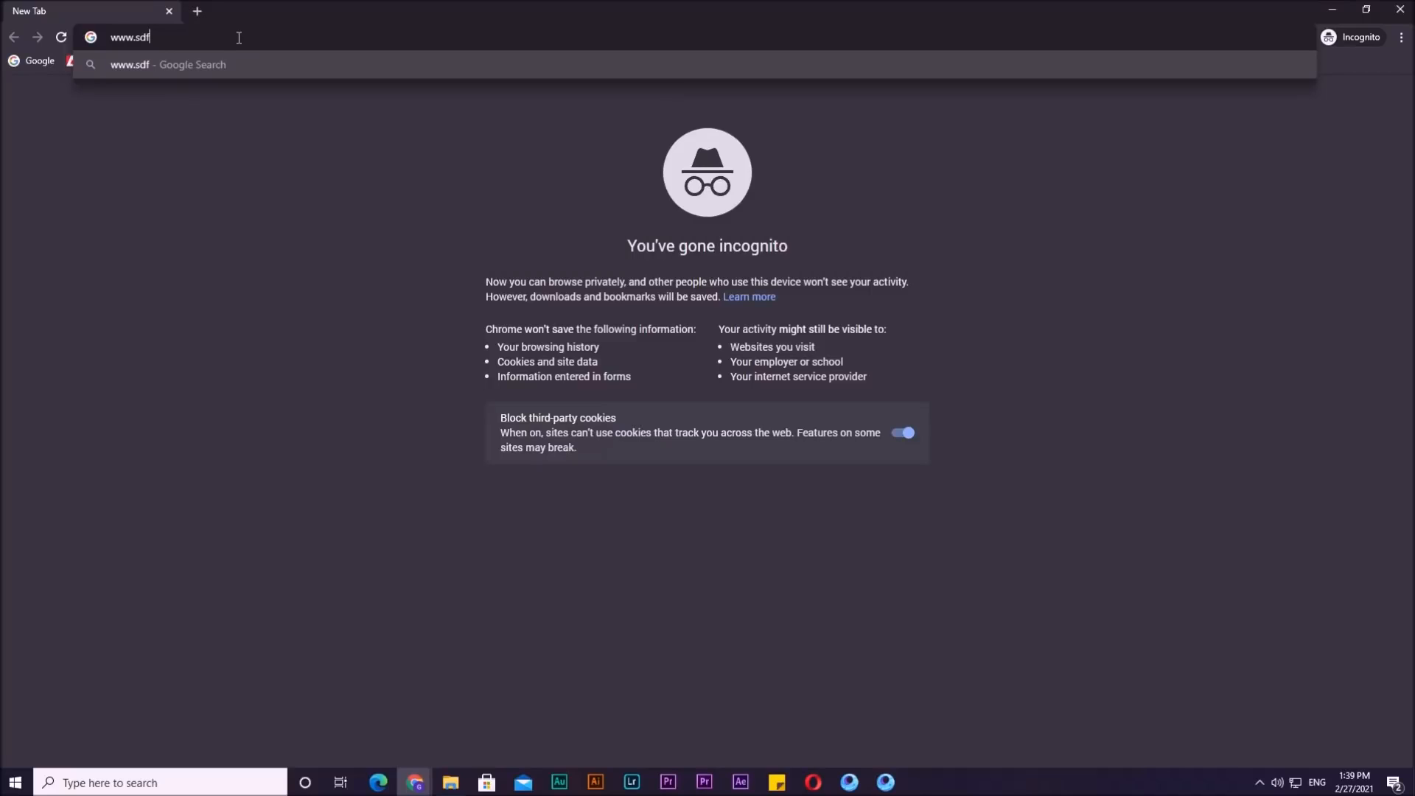
{"action": "triple_click", "coordinate": [165, 35]}
{"action": "left_click", "coordinate": [196, 12]}
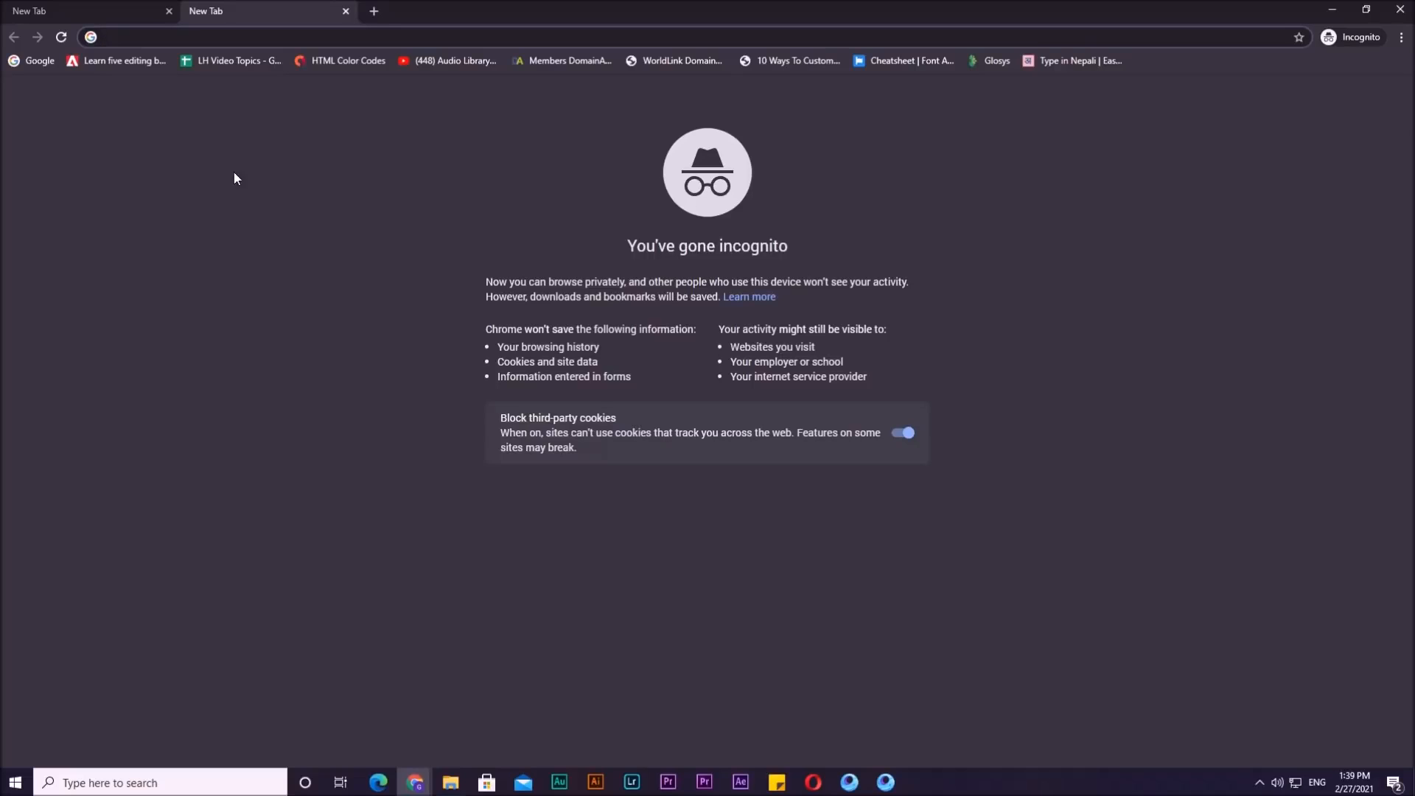
{"action": "left_click", "coordinate": [115, 16]}
{"action": "left_click", "coordinate": [250, 10]}
{"action": "left_click", "coordinate": [374, 12]}
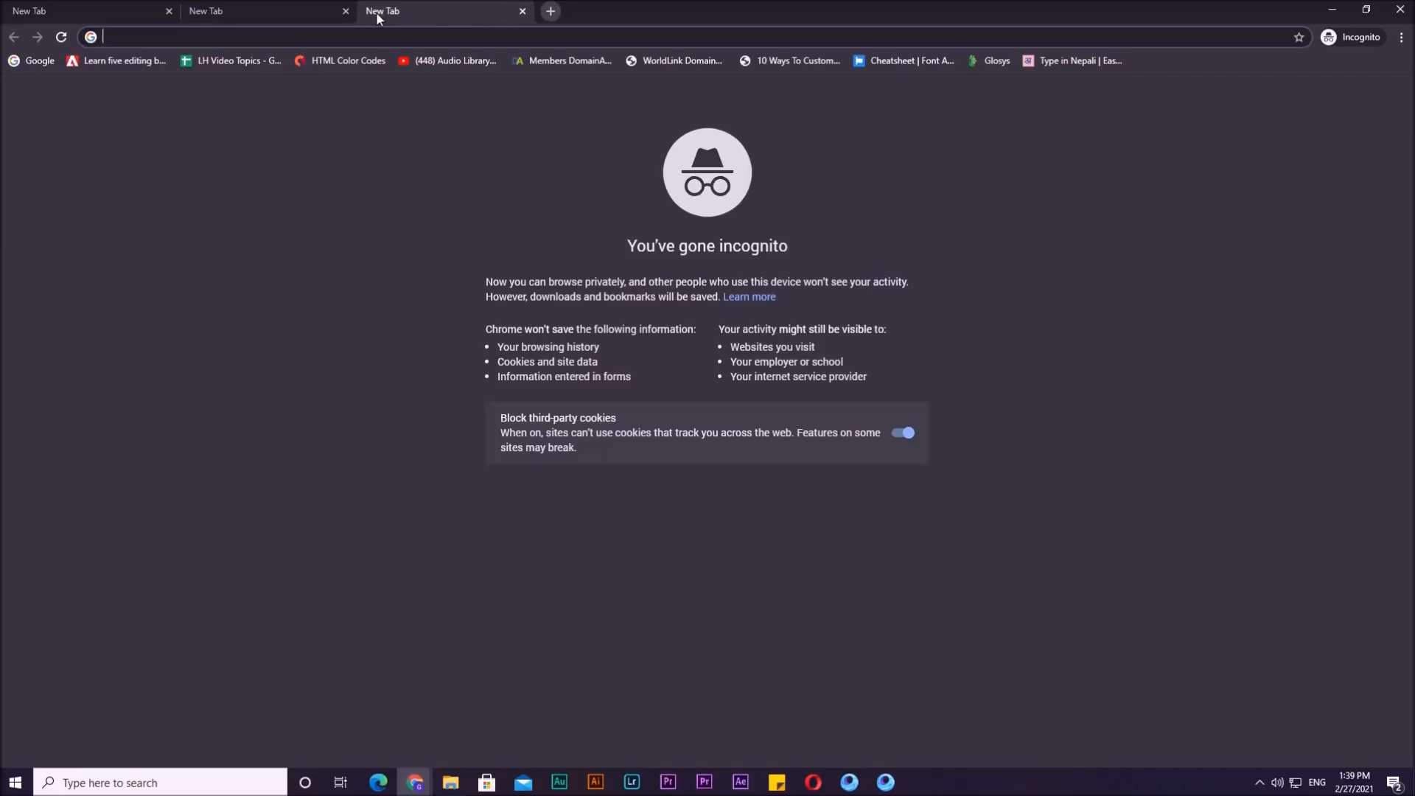
{"action": "left_click", "coordinate": [292, 18]}
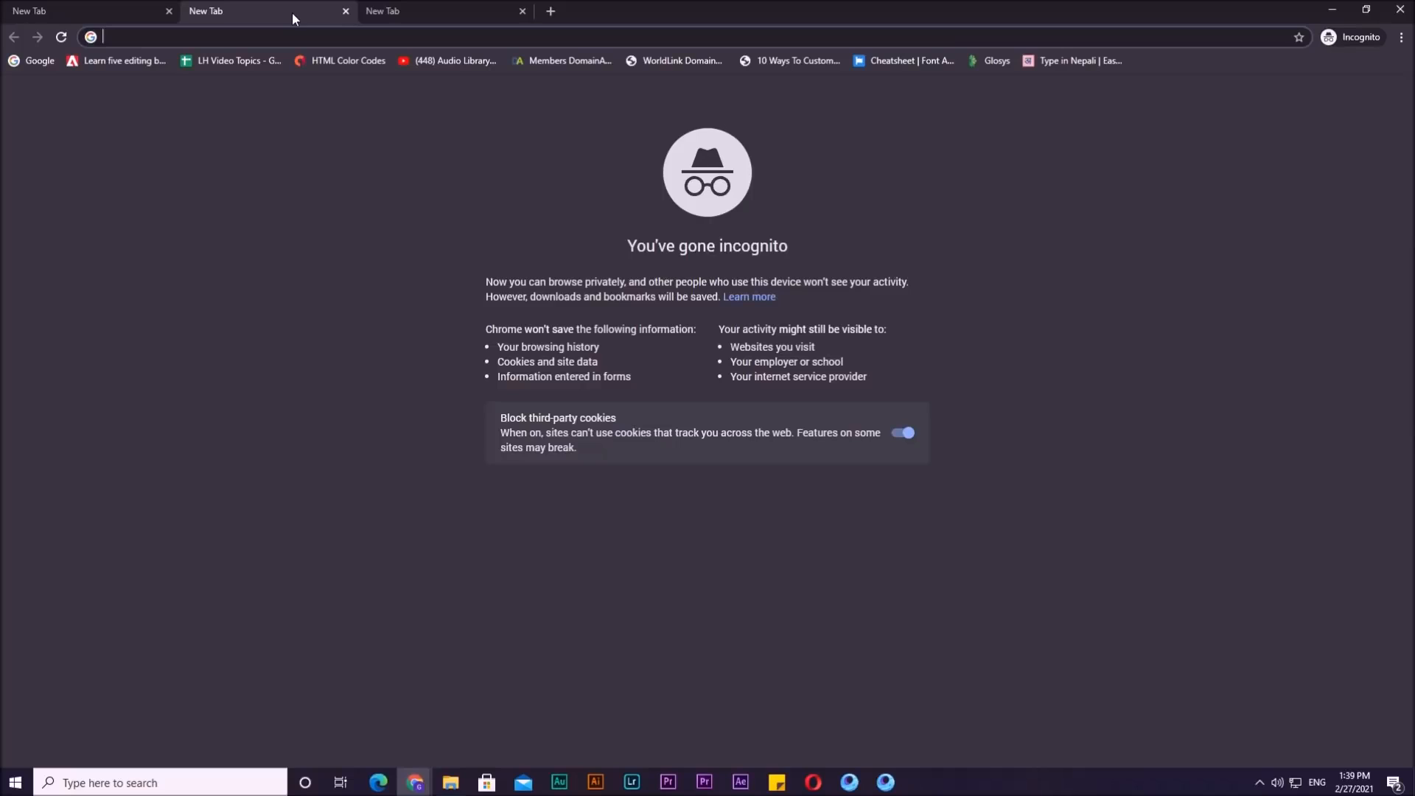
{"action": "left_click", "coordinate": [117, 12]}
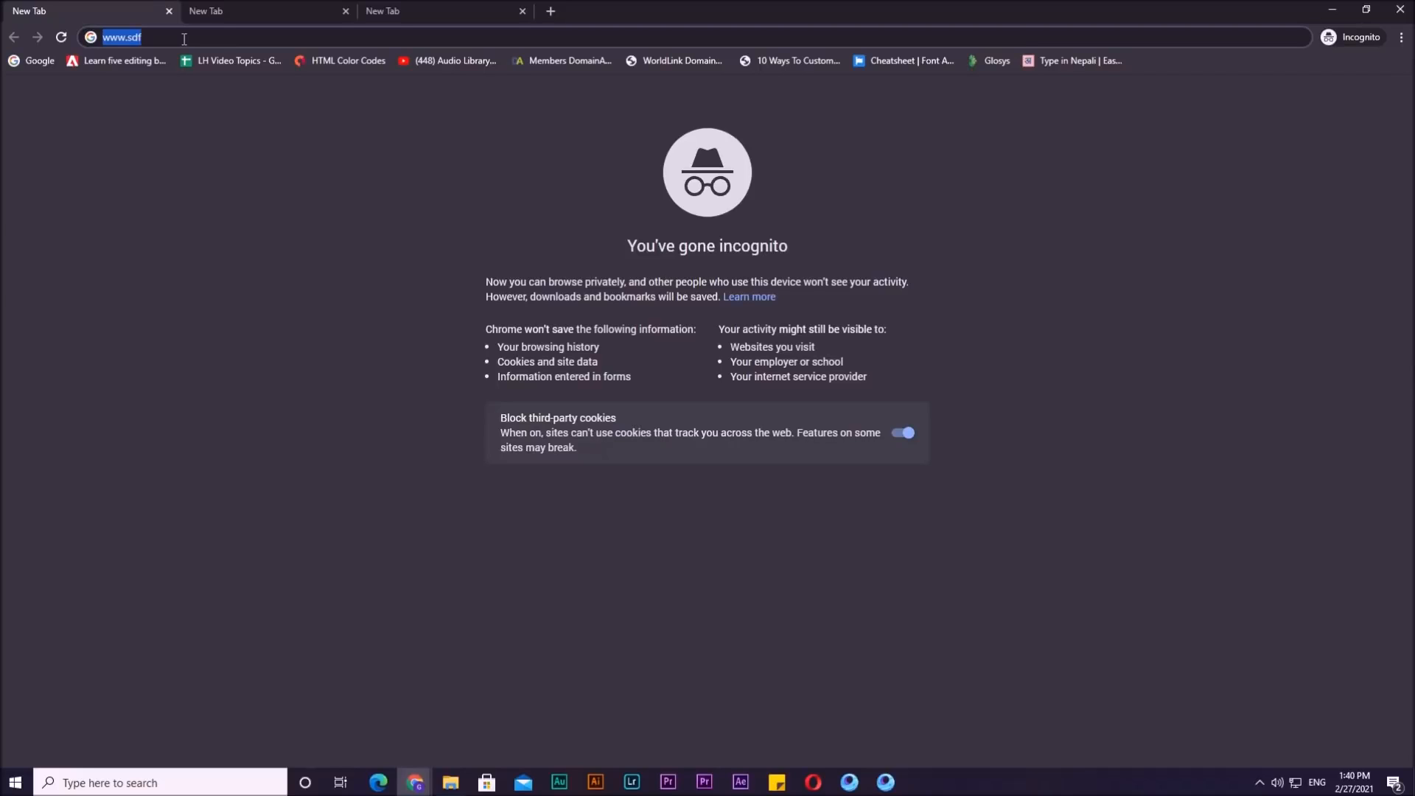
Step: Load namecheap.com and search the domain 'registeradomain' to see its availability and extensions
{"action": "type", "text": "name"}
{"action": "key", "text": "Return"}
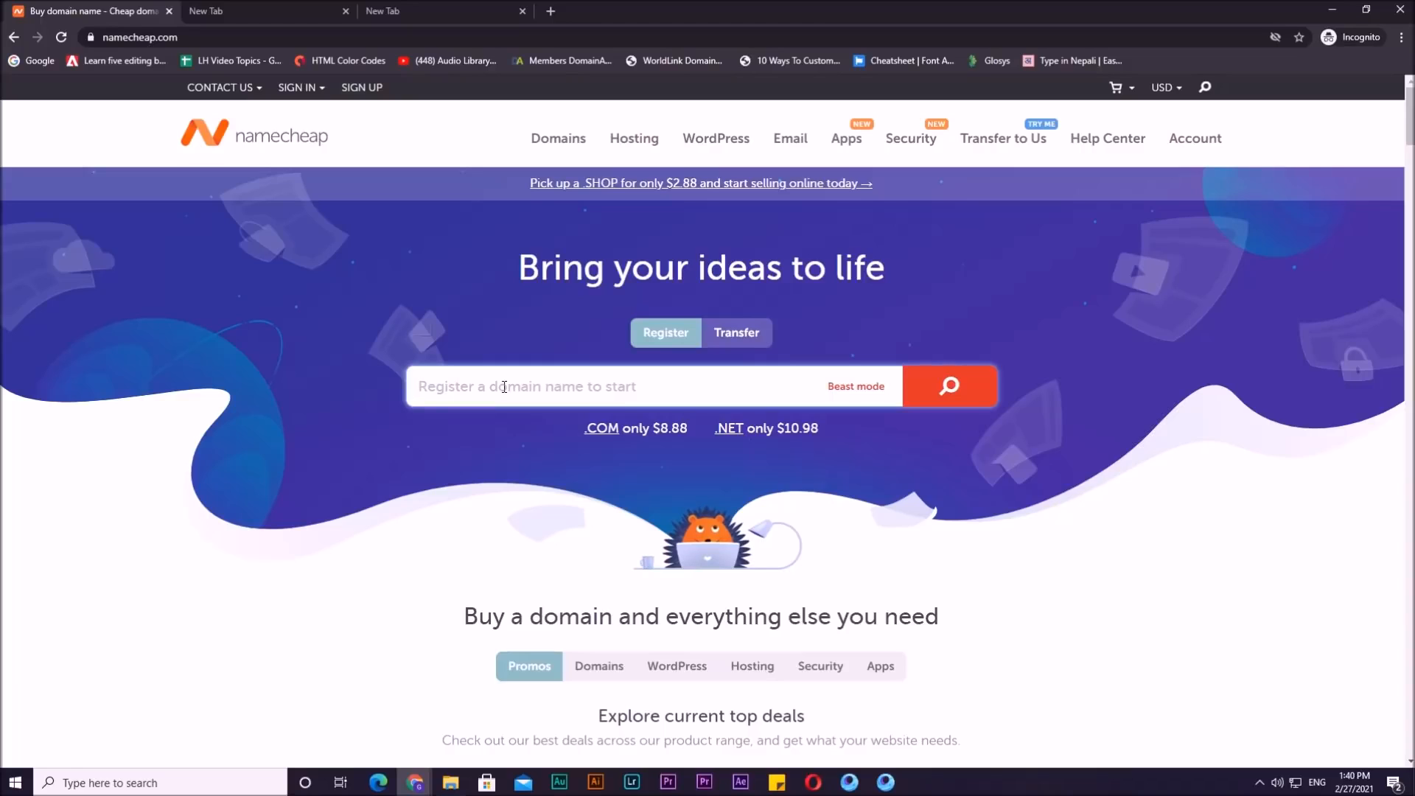
{"action": "type", "text": "a"}
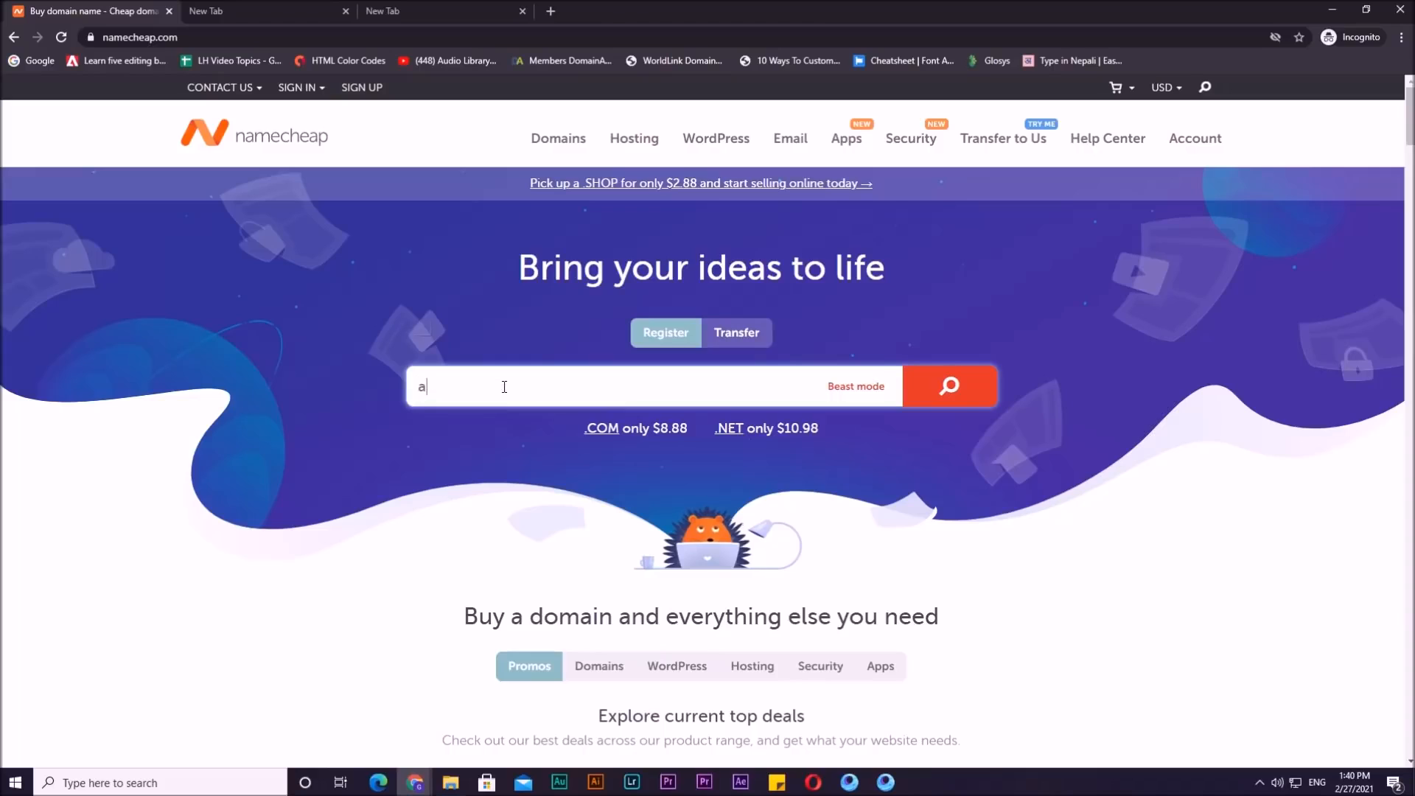
{"action": "type", "text": "yz."}
{"action": "key", "text": "BackSpace"}
{"action": "key", "text": "BackSpace"}
{"action": "key", "text": "BackSpace"}
{"action": "key", "text": "BackSpace"}
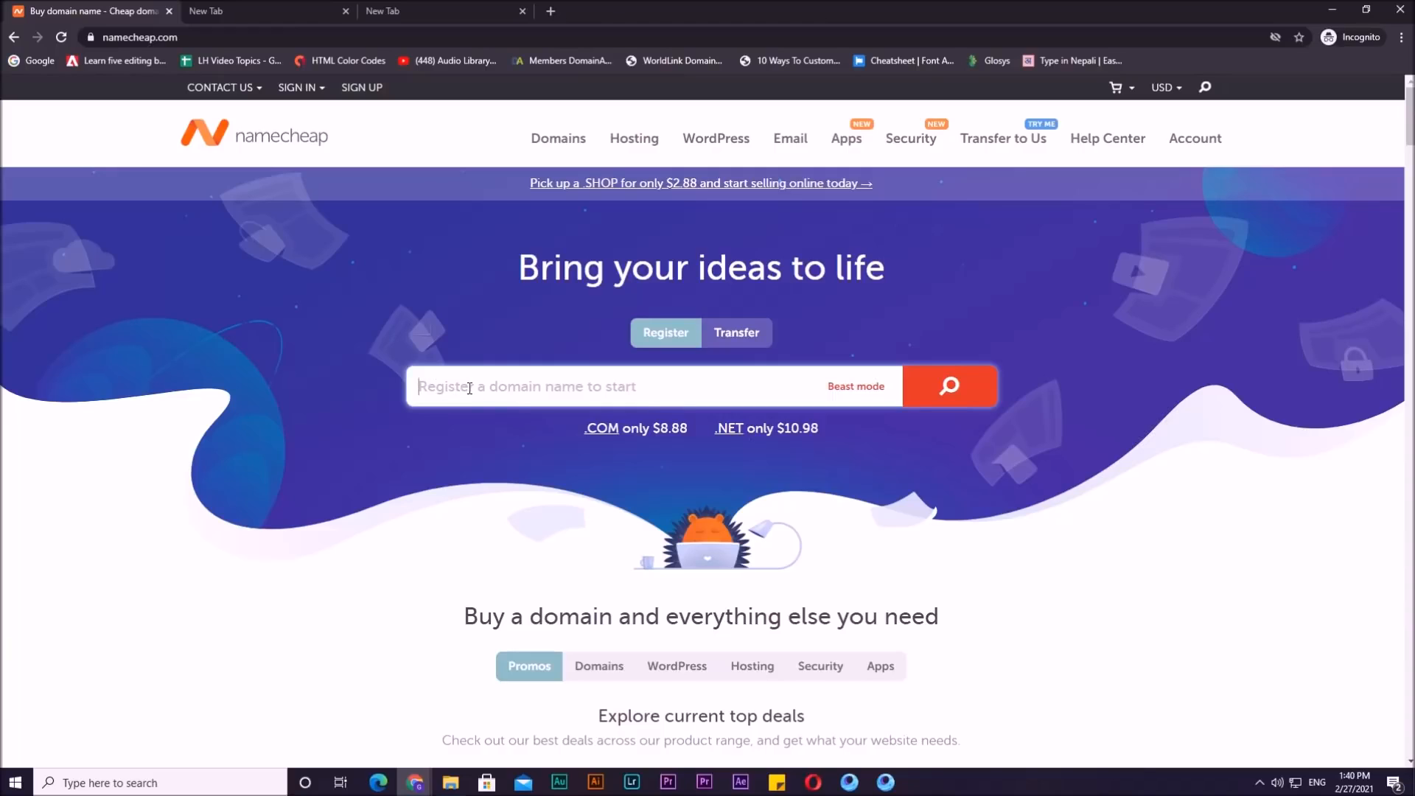
{"action": "type", "text": "registera "}
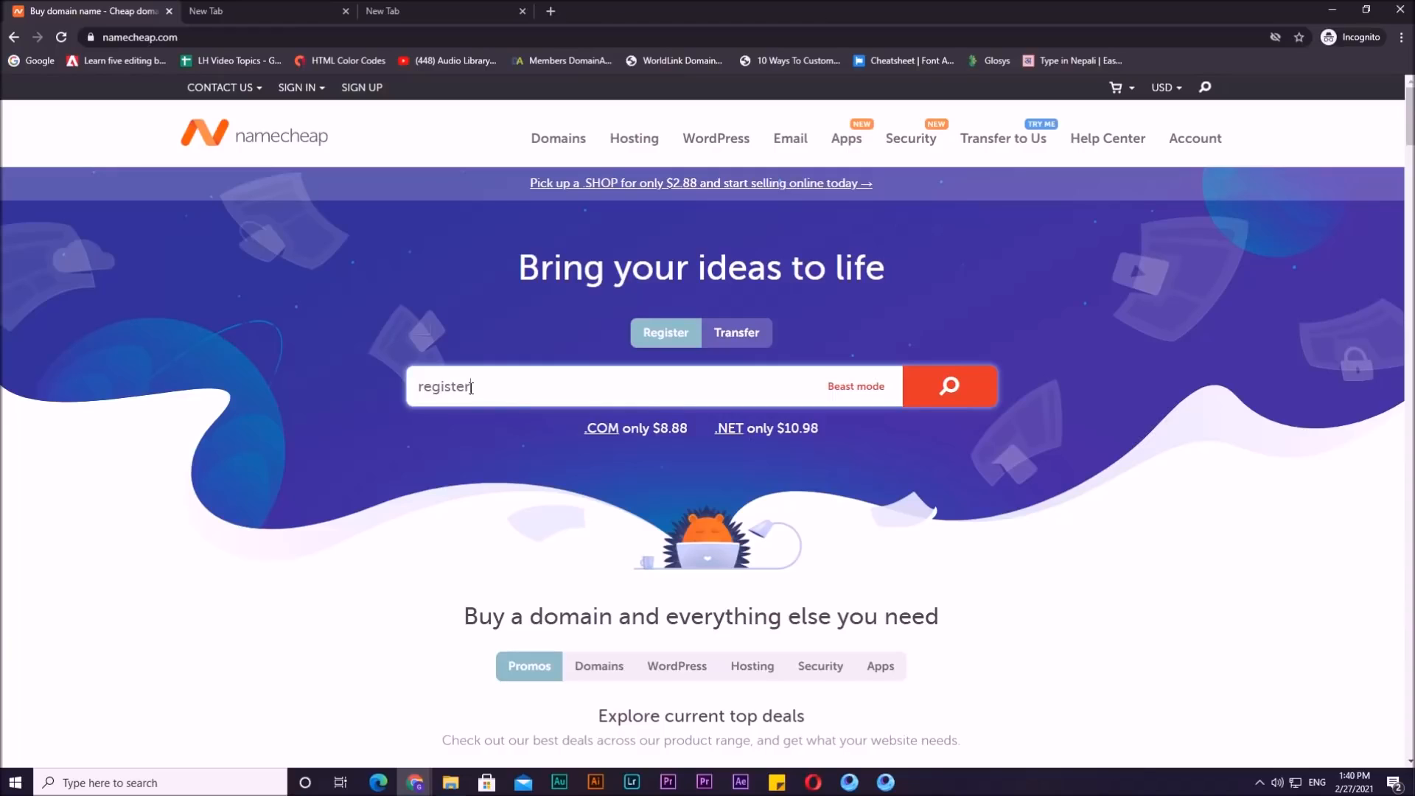
{"action": "type", "text": "domain"}
{"action": "key", "text": "Return"}
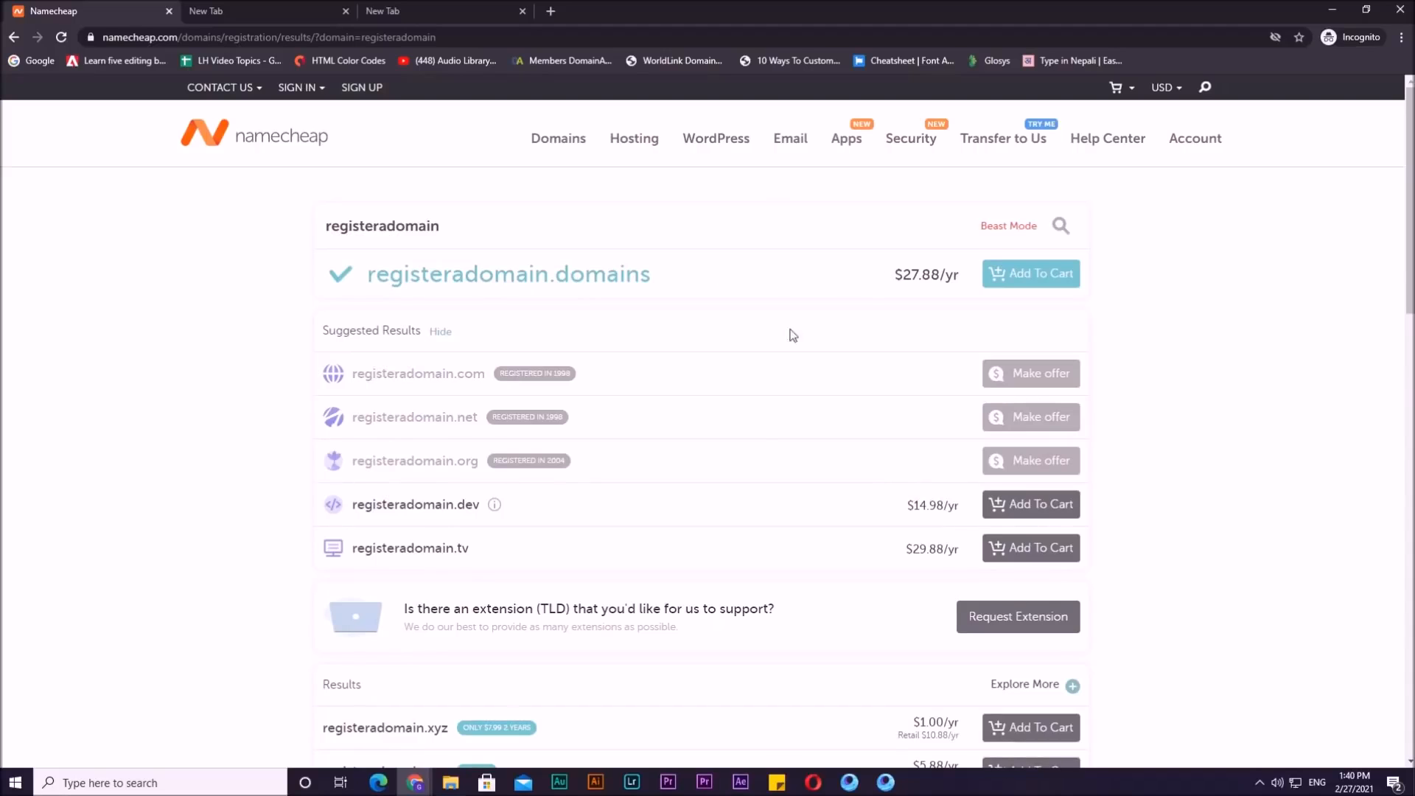
Step: Select the searched name registeradomain, then switch to the second blank tab
{"action": "mouse_move", "coordinate": [566, 380]}
{"action": "double_click", "coordinate": [457, 225]}
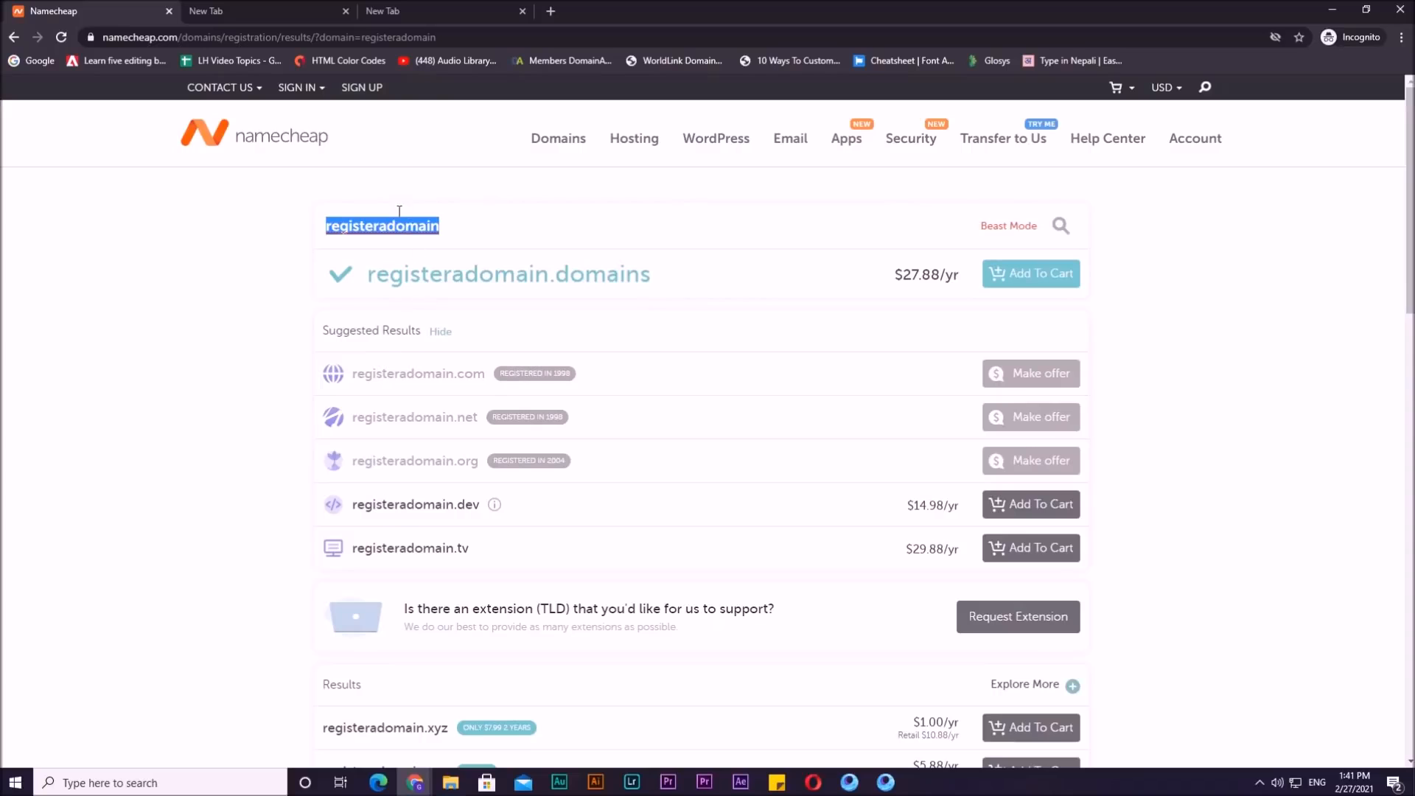
{"action": "left_click", "coordinate": [499, 221]}
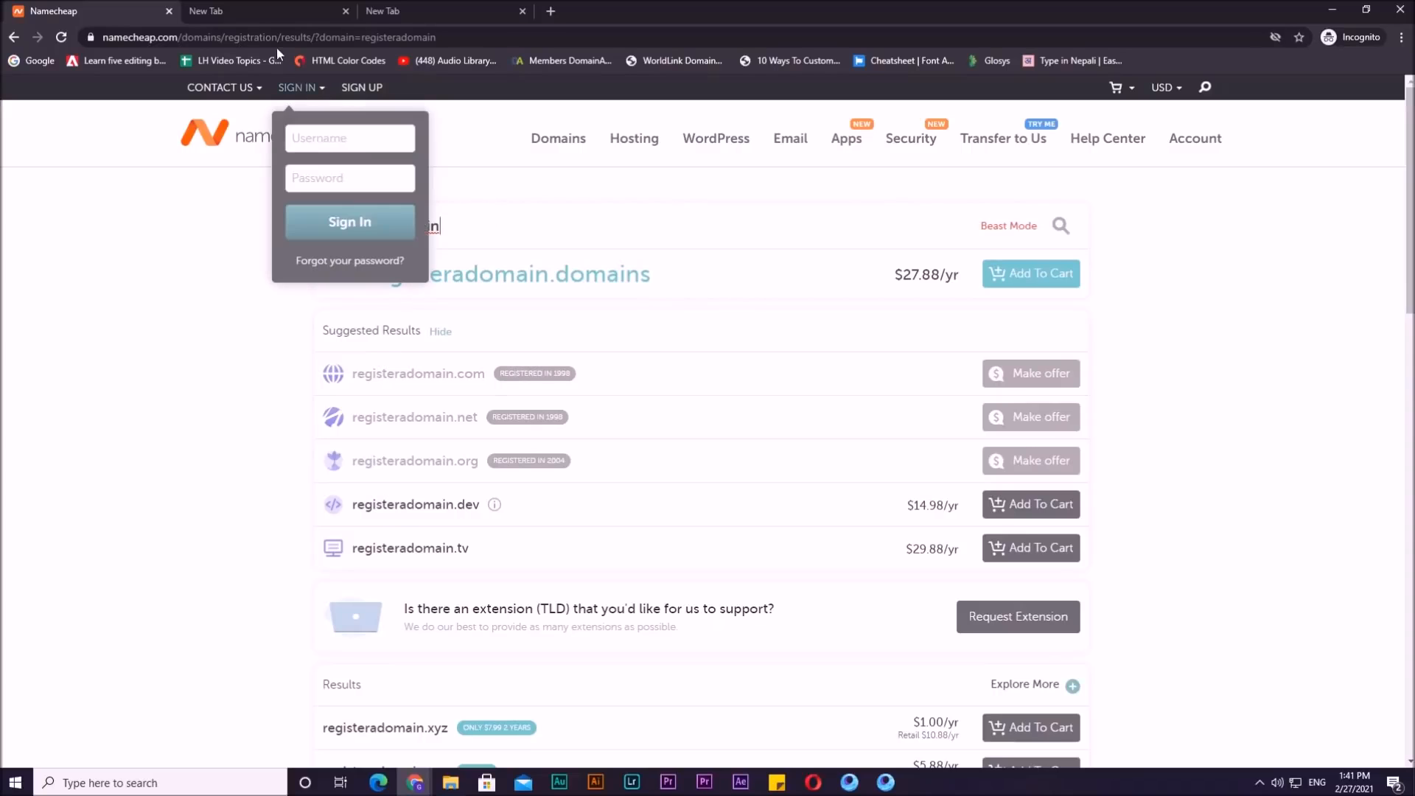
{"action": "left_click", "coordinate": [270, 12]}
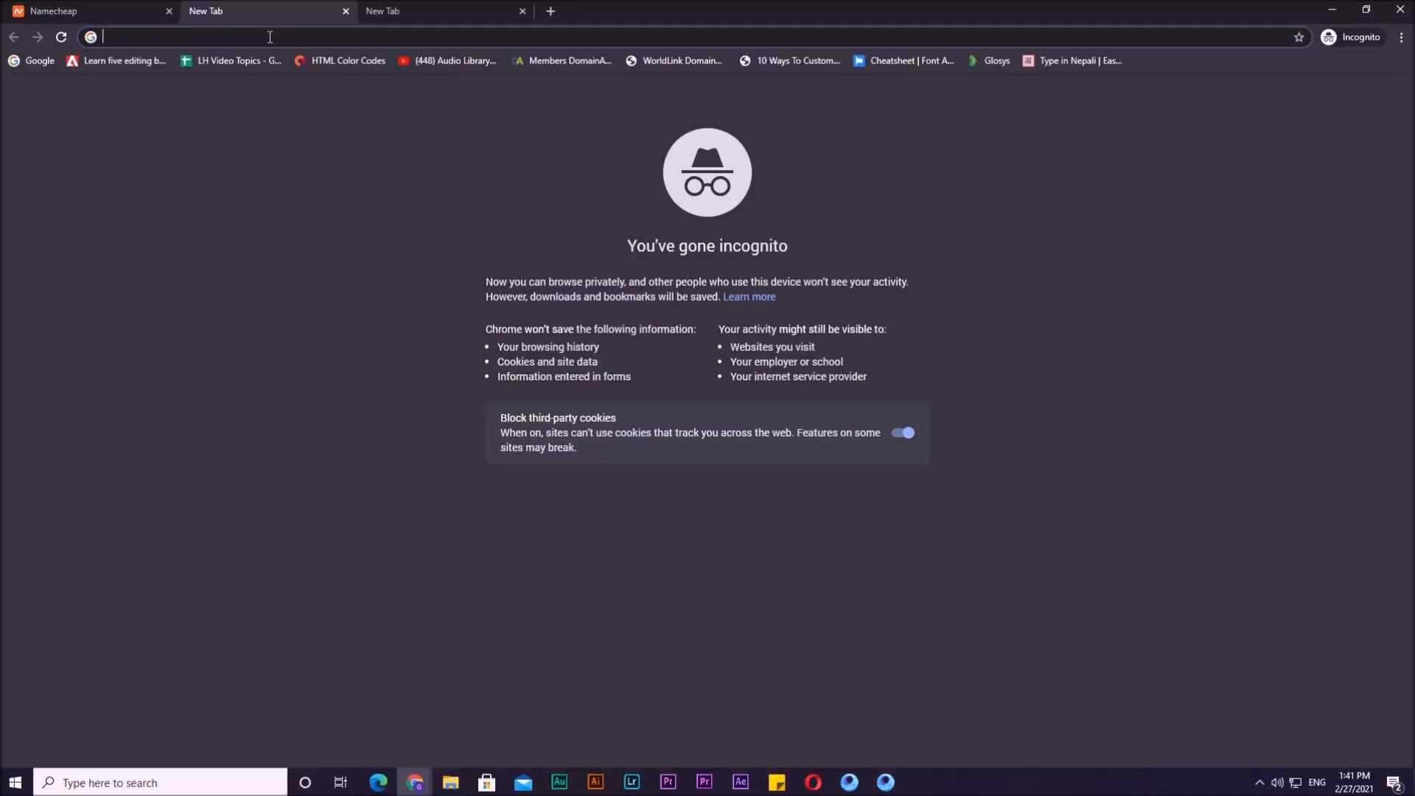
Step: Load hostgator.com, open Hosting > WordPress Hosting to the plan cards, then switch to the third tab
{"action": "type", "text": "hostgator"}
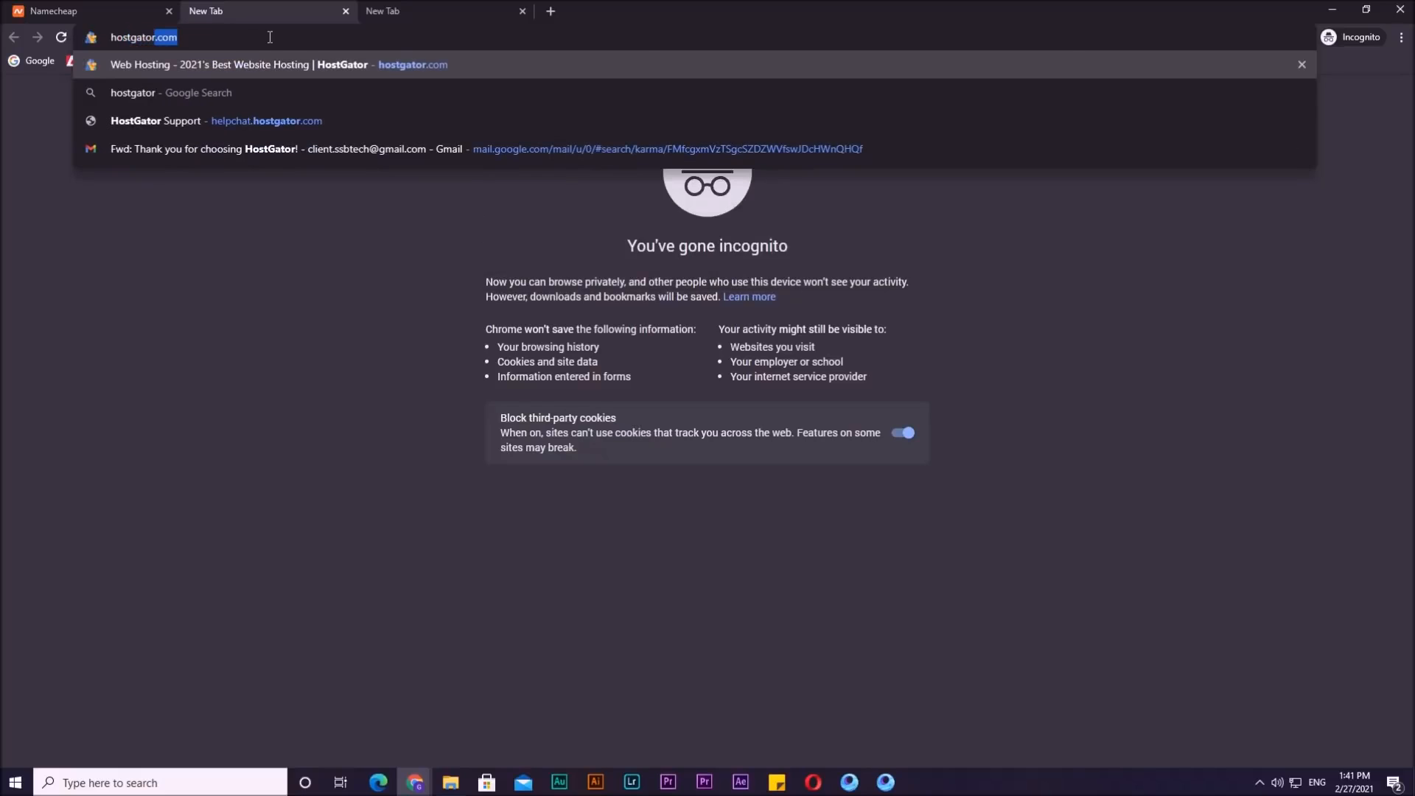
{"action": "key", "text": "Return"}
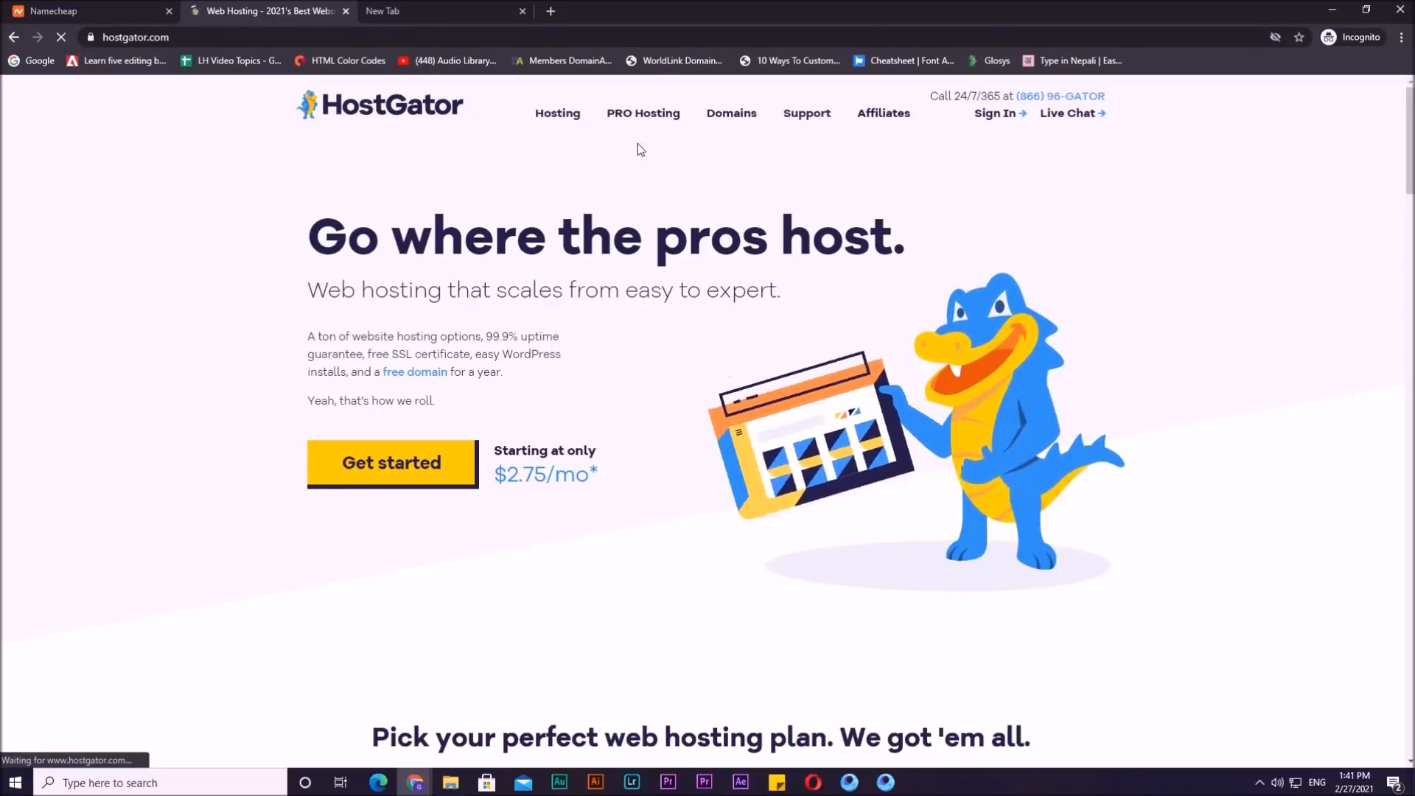
{"action": "mouse_move", "coordinate": [643, 114]}
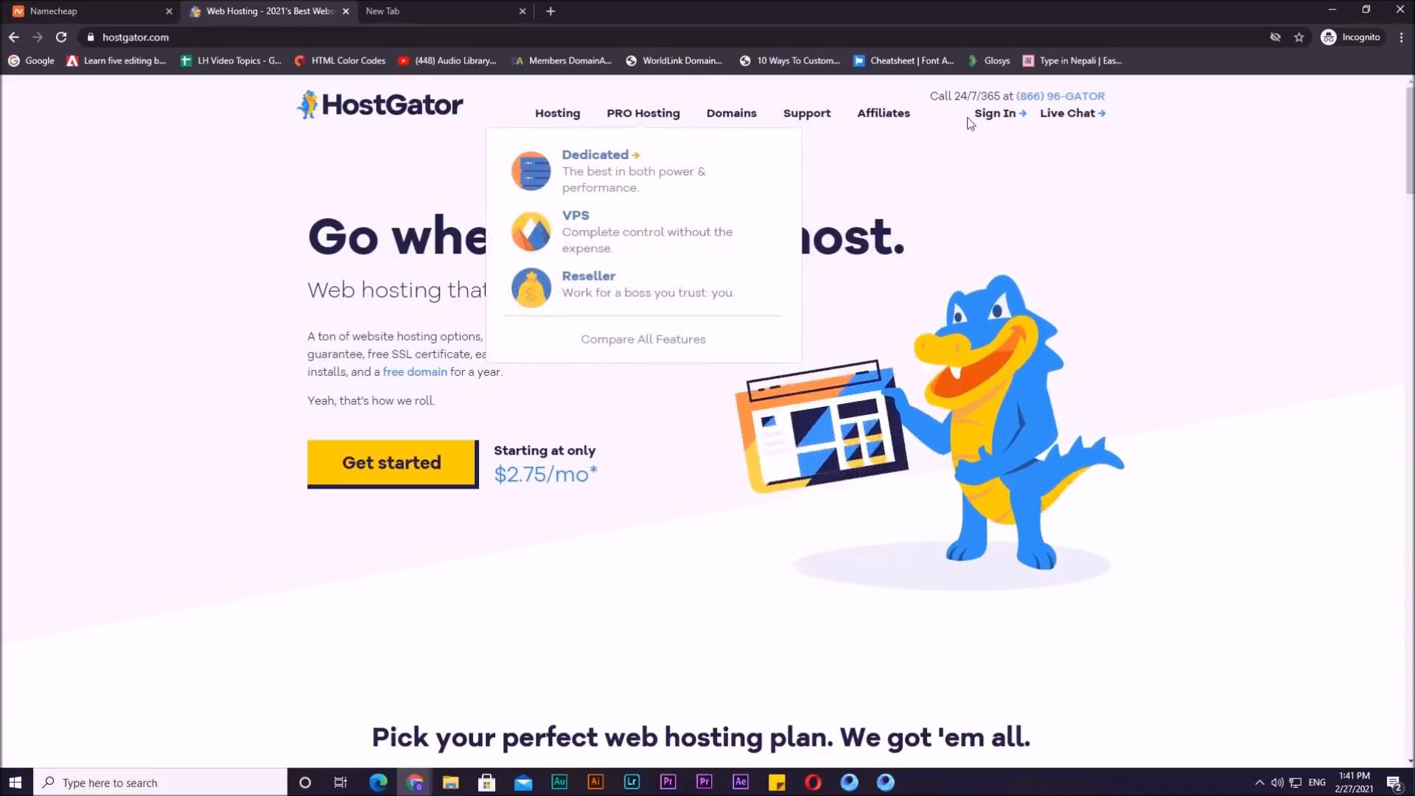
{"action": "left_click", "coordinate": [563, 117]}
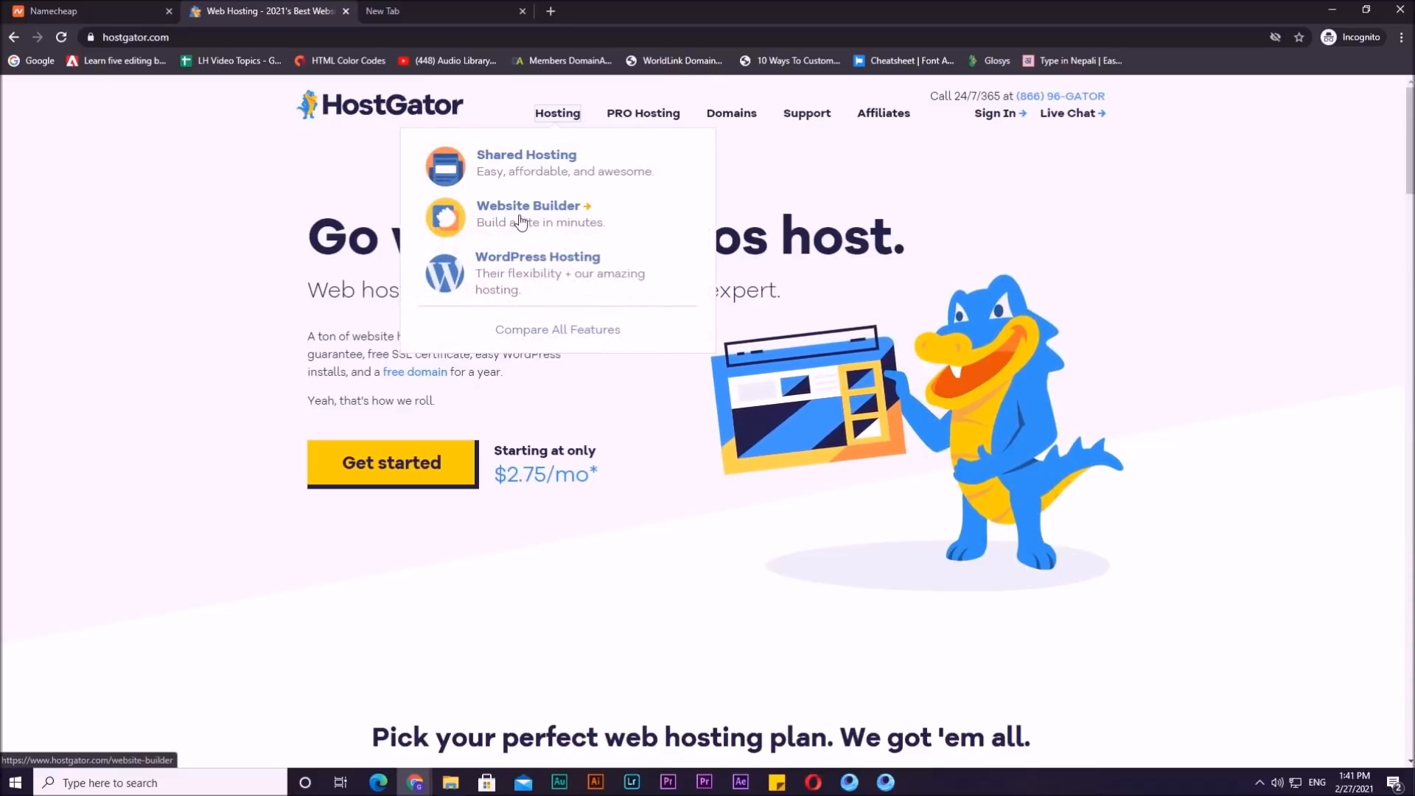
{"action": "left_click", "coordinate": [533, 277]}
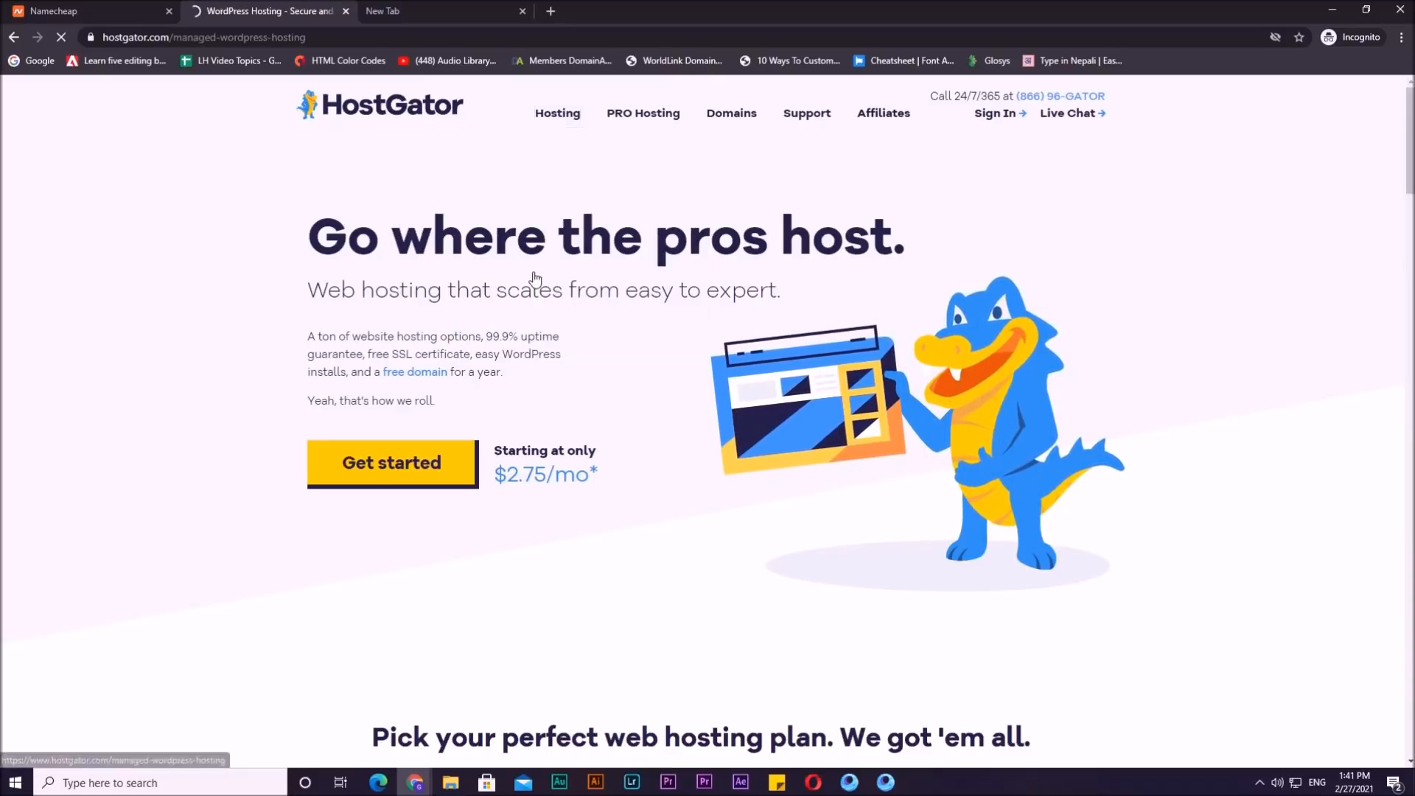
{"action": "scroll", "coordinate": [531, 278], "scroll_direction": "down", "scroll_amount": 3}
{"action": "scroll", "coordinate": [531, 278], "scroll_direction": "down", "scroll_amount": 2}
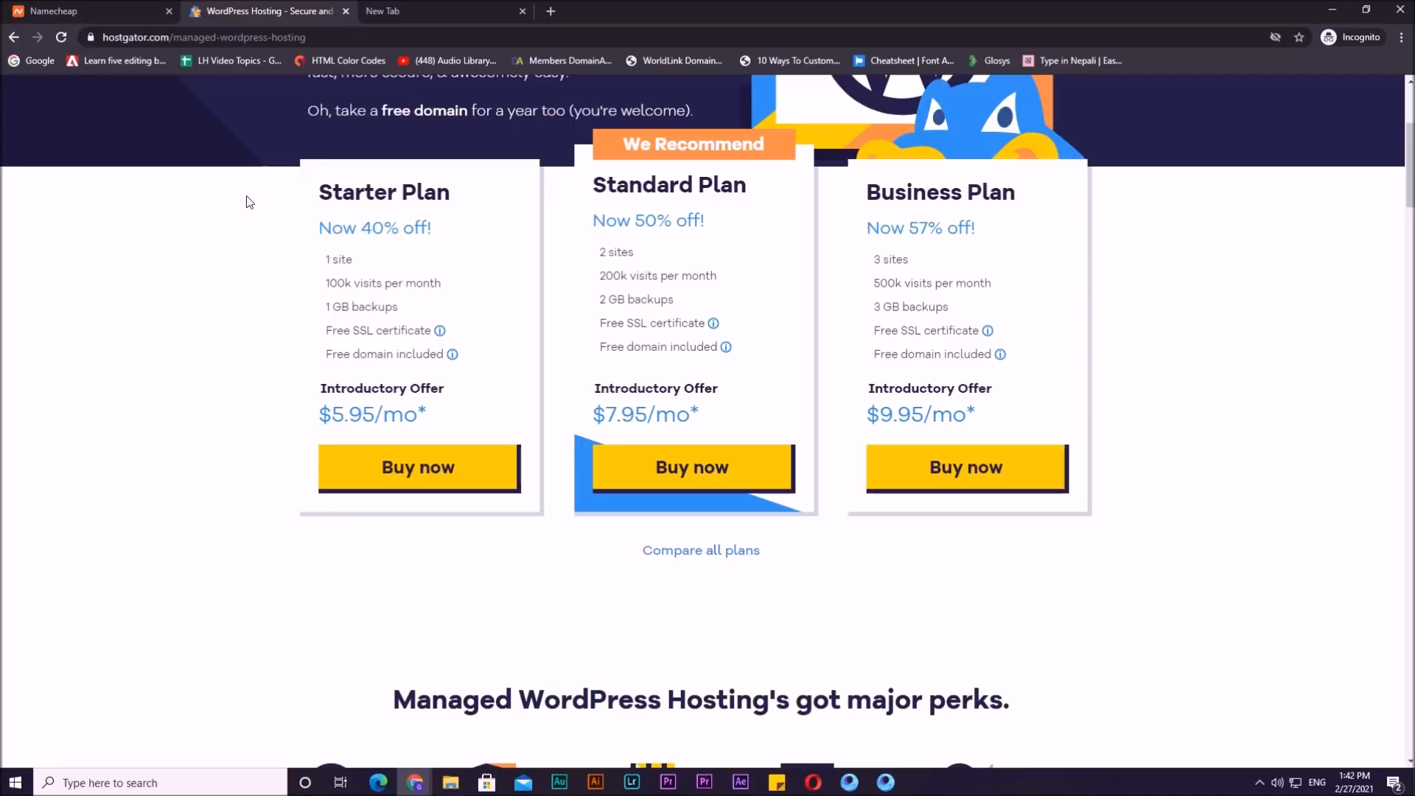
{"action": "left_click", "coordinate": [437, 13]}
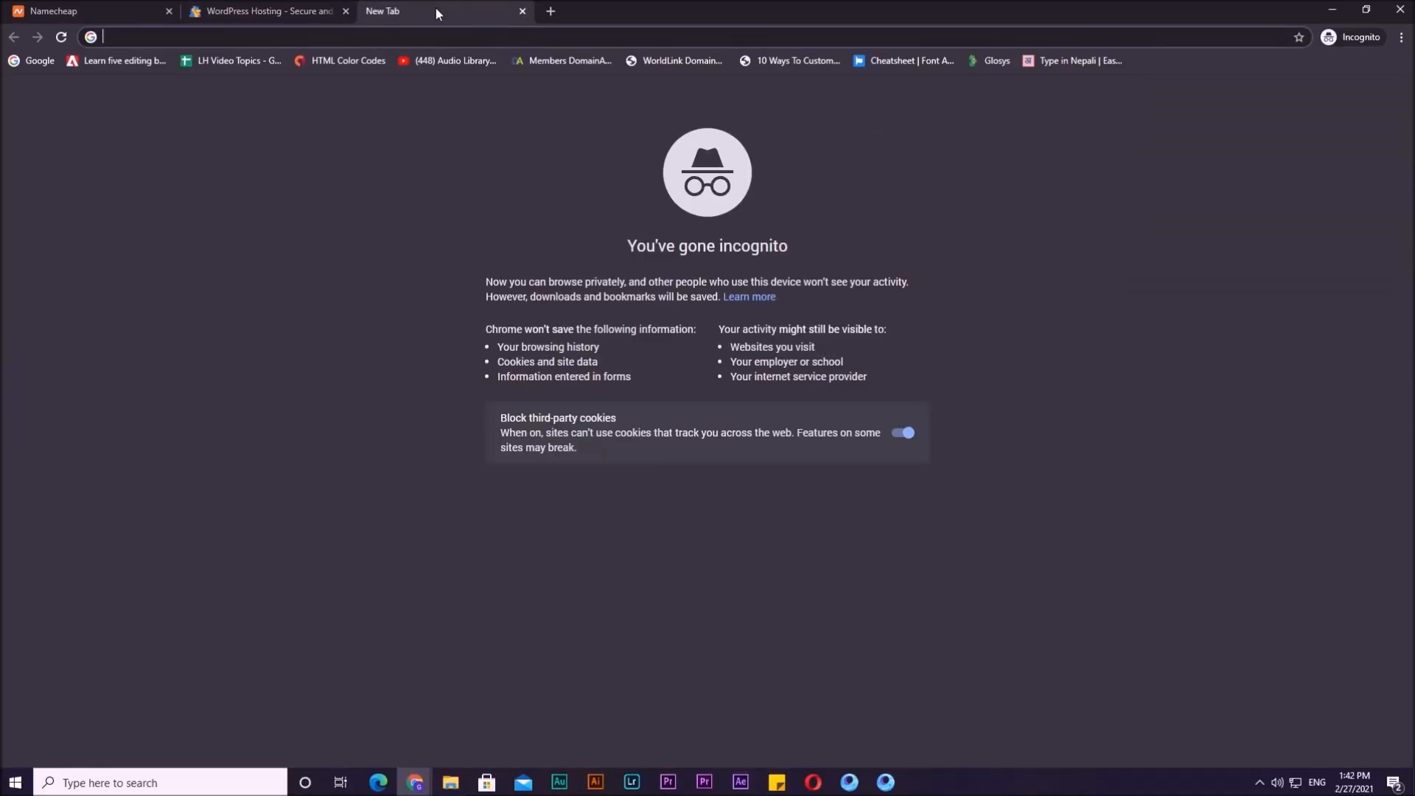
Step: Close the spare blank tab and review the Namecheap, HostGator and WHM pages
{"action": "left_click", "coordinate": [522, 11]}
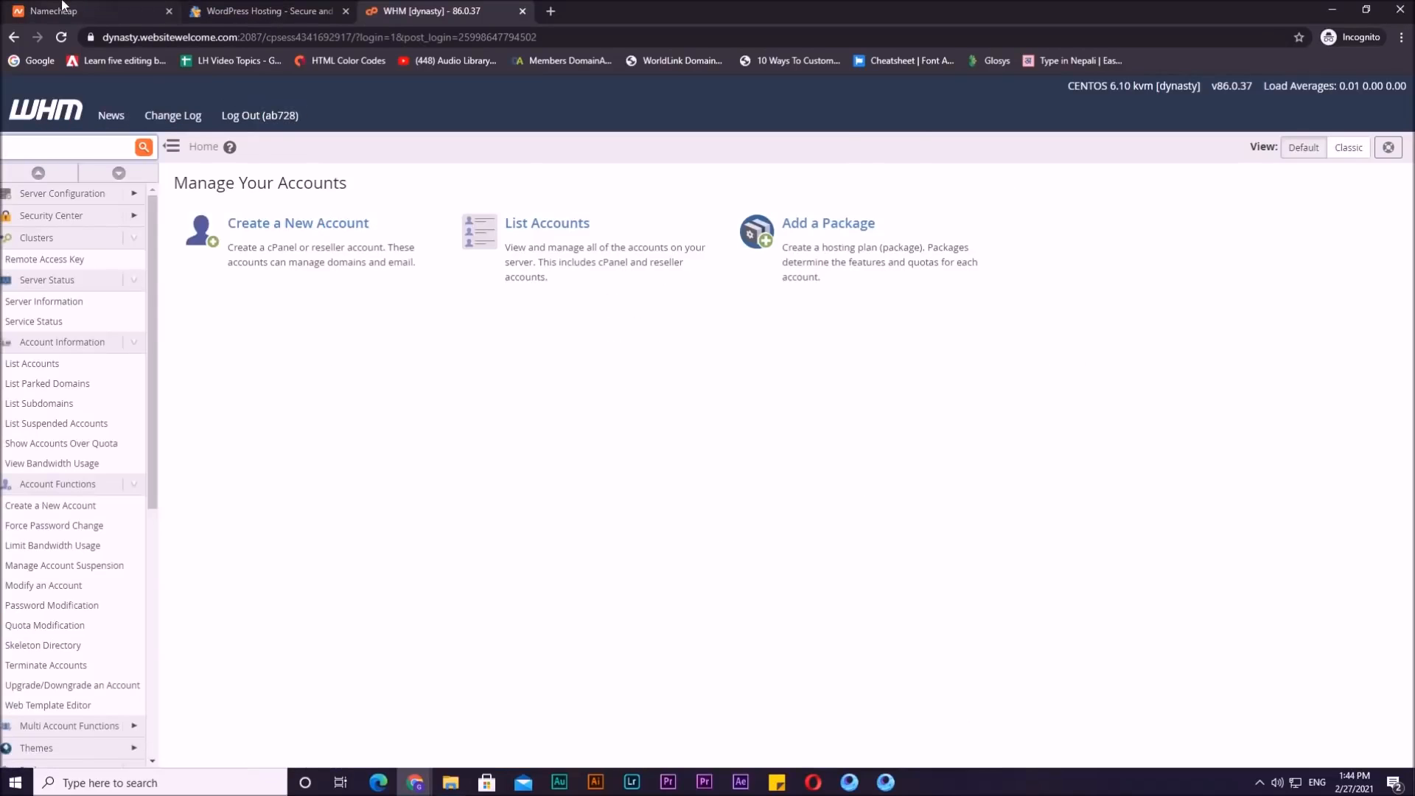
{"action": "left_click", "coordinate": [62, 9]}
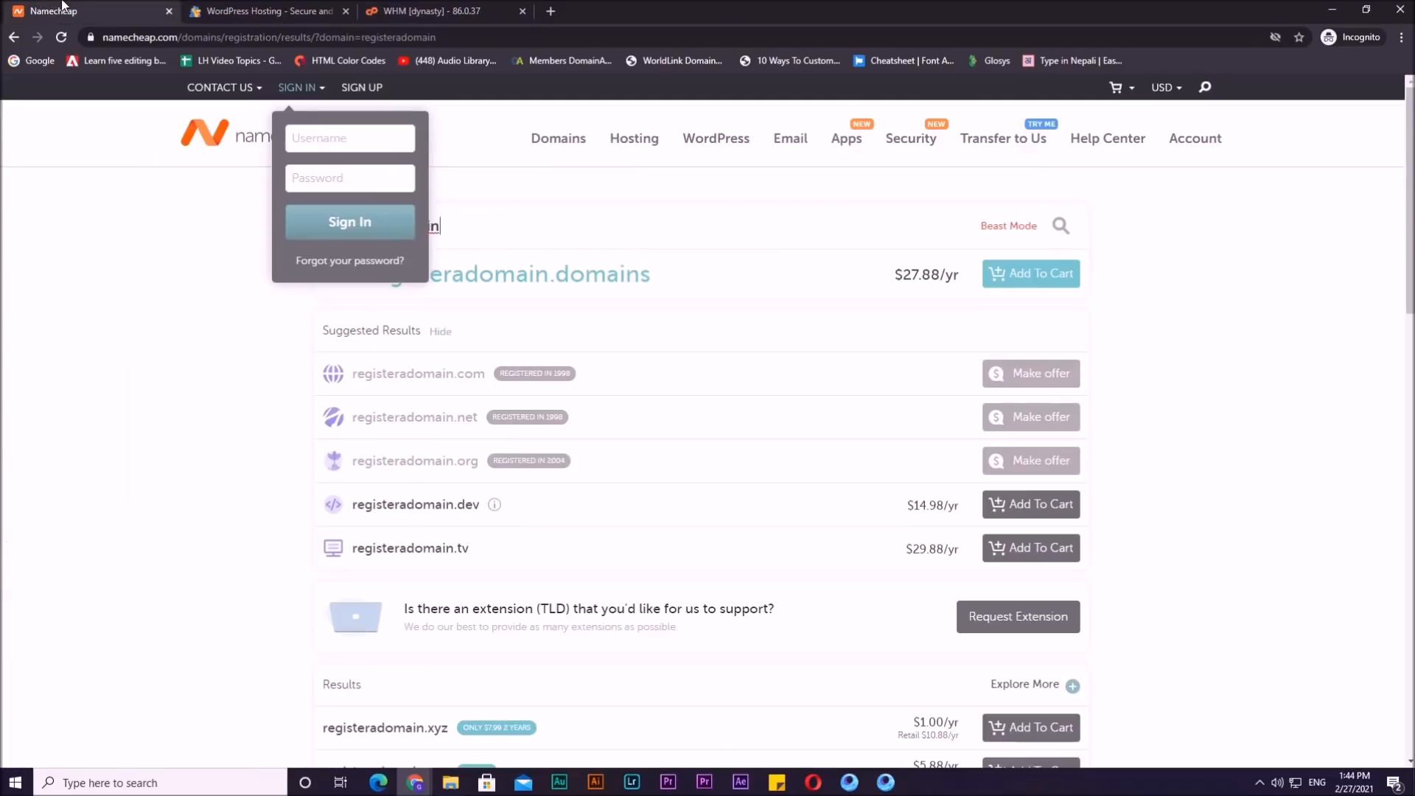
{"action": "left_click", "coordinate": [277, 7]}
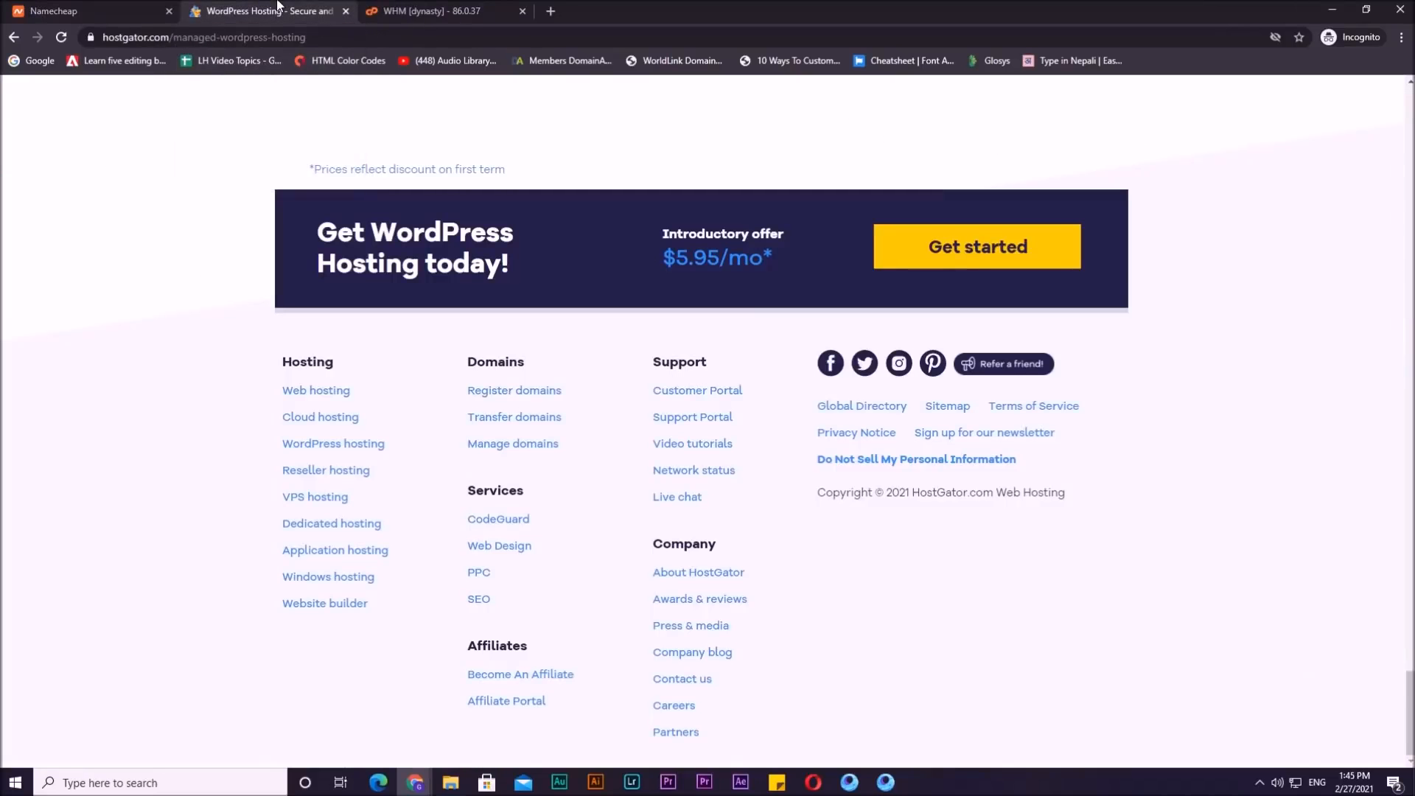
{"action": "scroll", "coordinate": [584, 346], "scroll_direction": "up", "scroll_amount": 20}
{"action": "scroll", "coordinate": [583, 335], "scroll_direction": "up", "scroll_amount": 15}
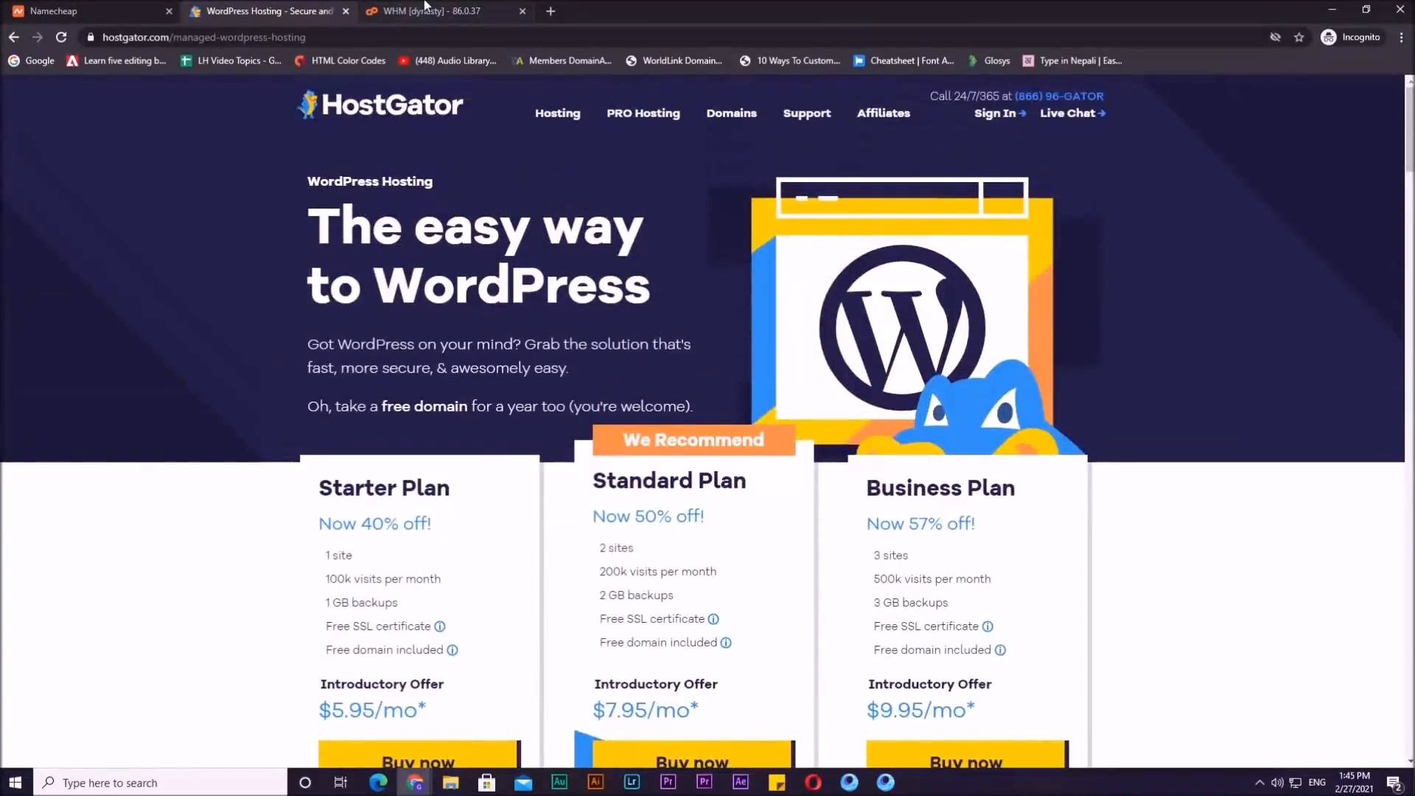
{"action": "left_click", "coordinate": [425, 7]}
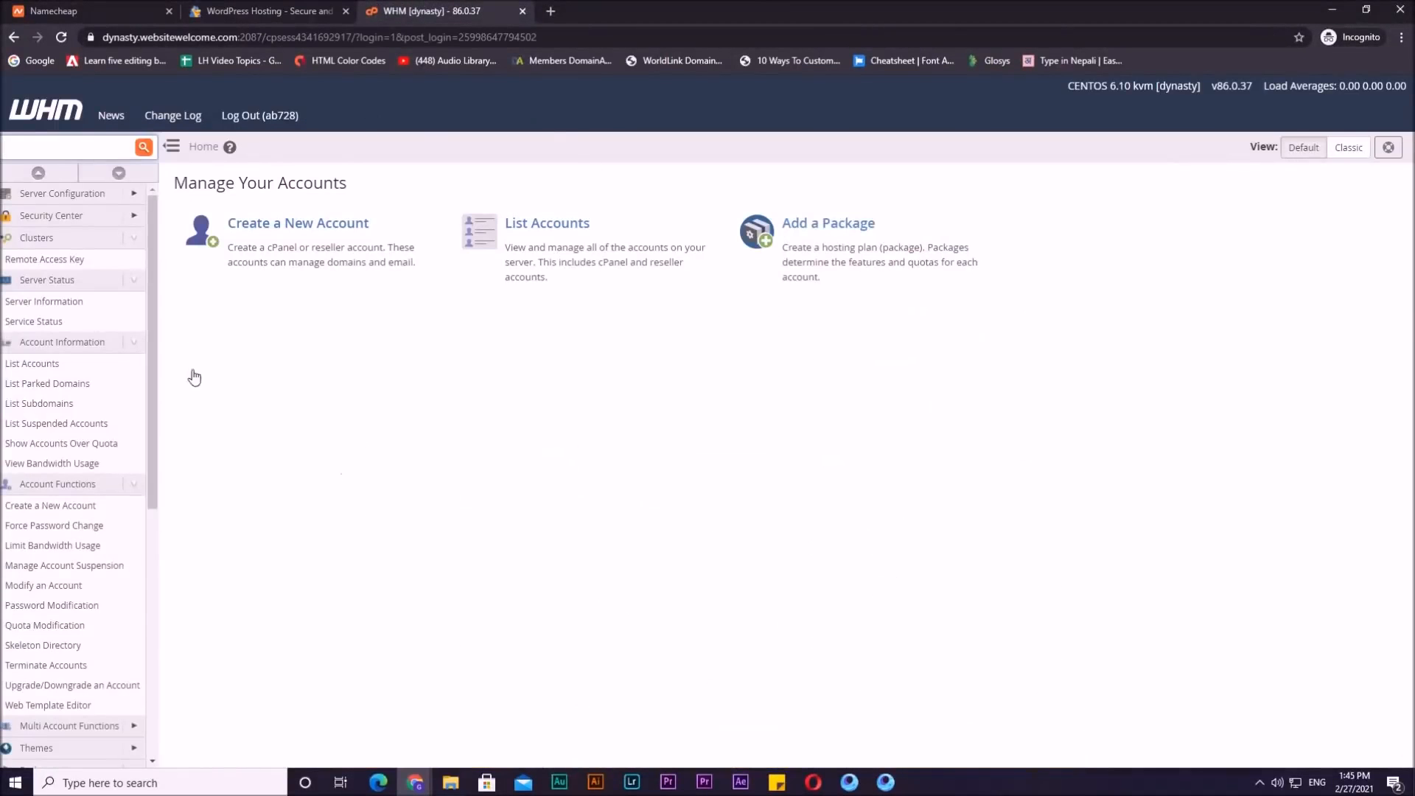
{"action": "left_click", "coordinate": [275, 8]}
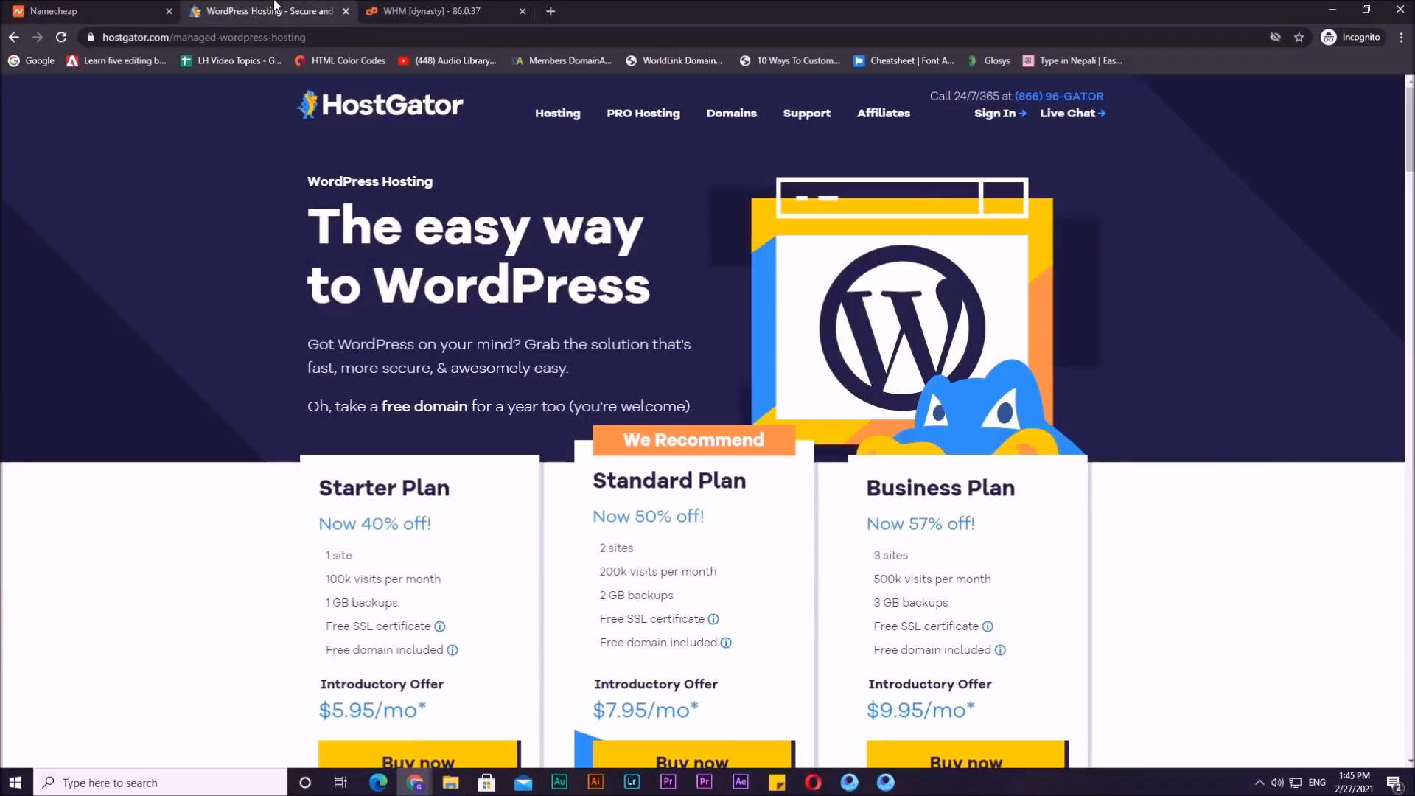
{"action": "scroll", "coordinate": [537, 496], "scroll_direction": "down", "scroll_amount": 4}
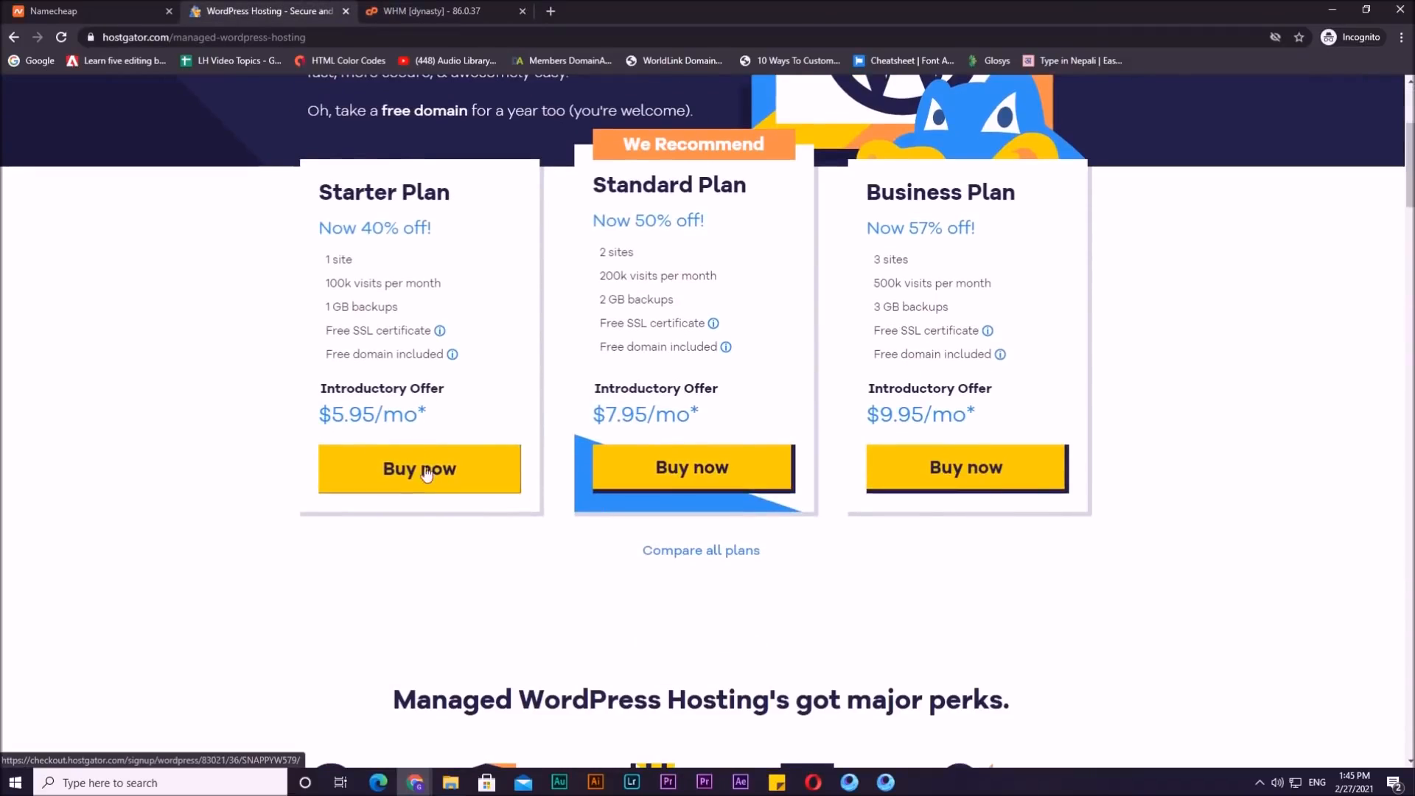
{"action": "left_click", "coordinate": [411, 12]}
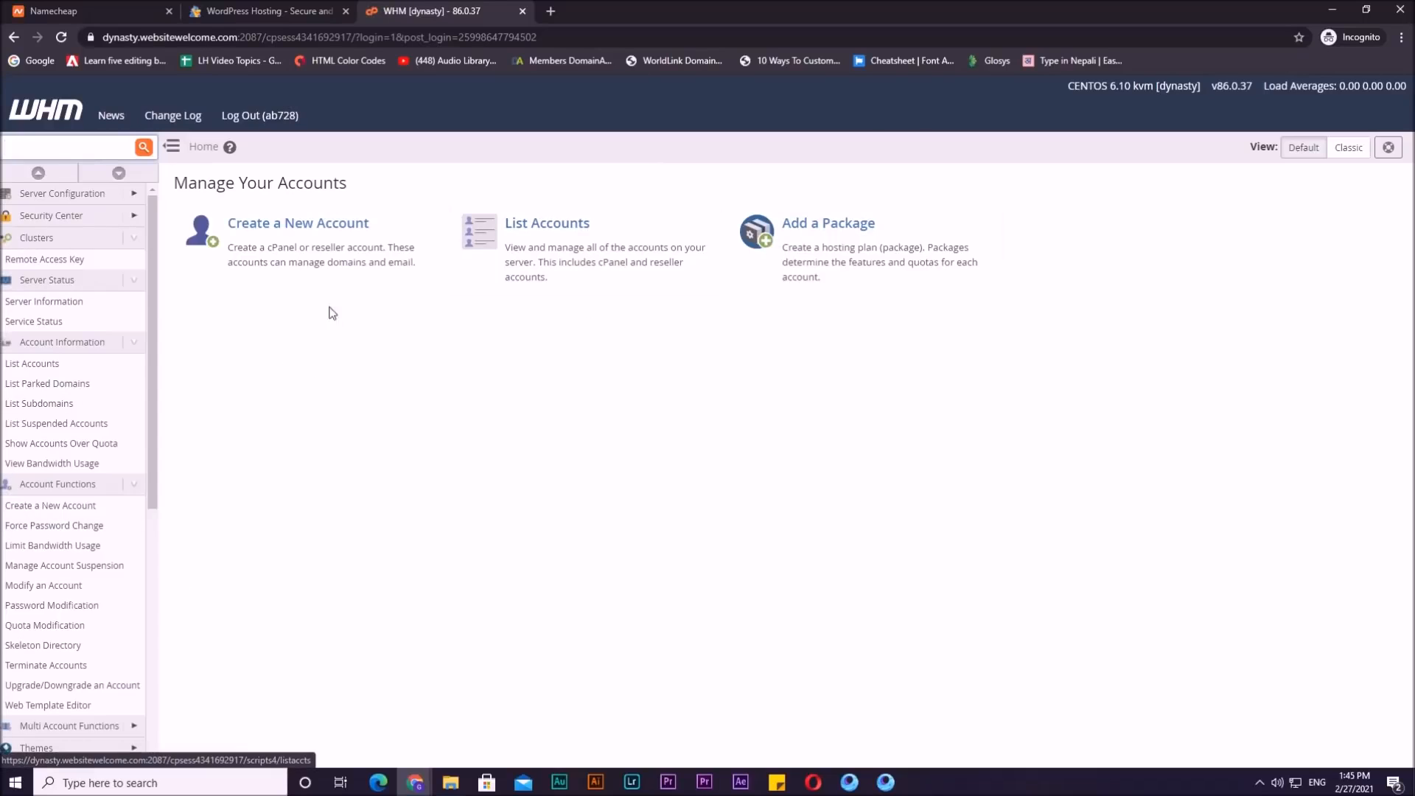
{"action": "scroll", "coordinate": [87, 398], "scroll_direction": "down", "scroll_amount": 6}
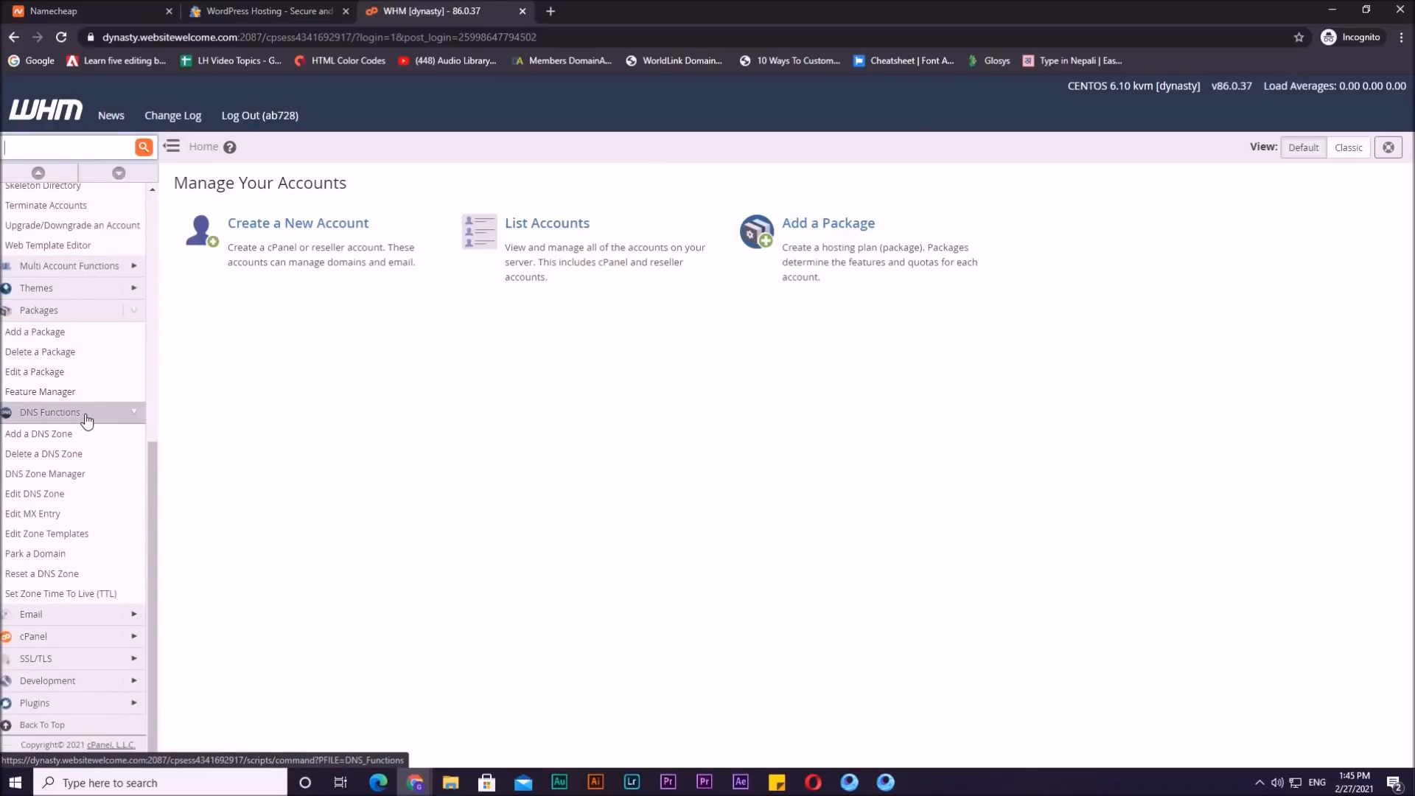
{"action": "scroll", "coordinate": [87, 421], "scroll_direction": "up", "scroll_amount": 6}
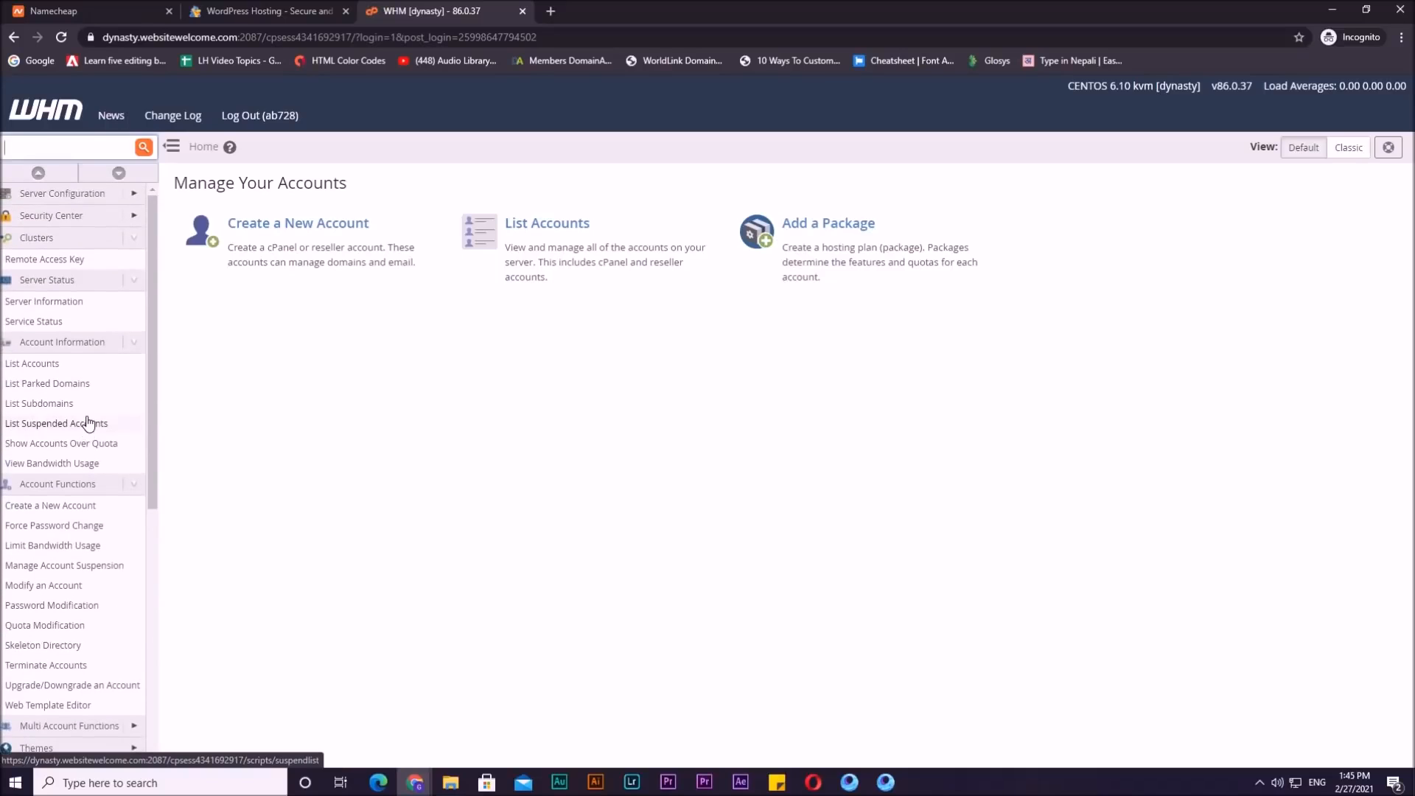
Step: From the WHM home page, start the Create a New Account form
{"action": "left_click", "coordinate": [142, 6]}
{"action": "left_click", "coordinate": [290, 6]}
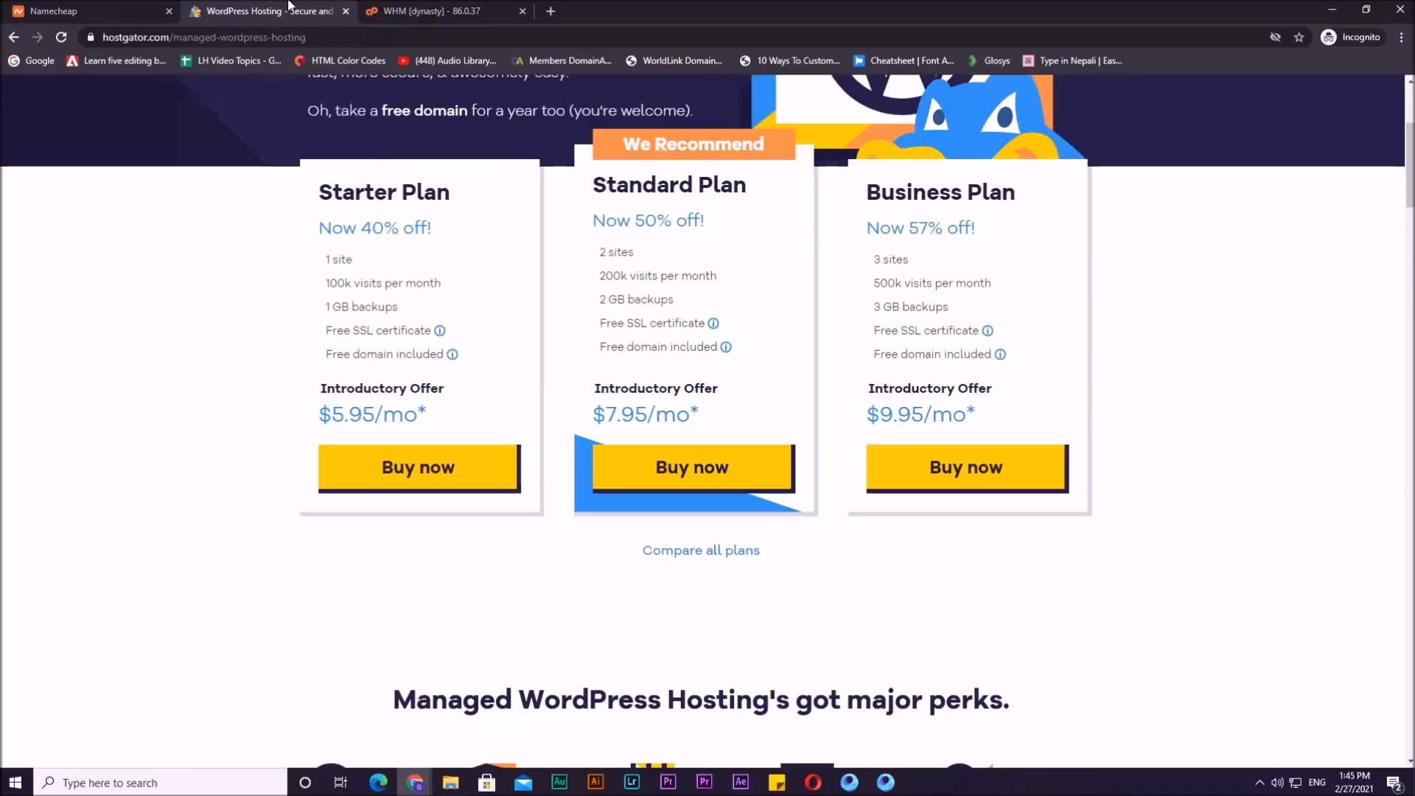
{"action": "left_click", "coordinate": [434, 6]}
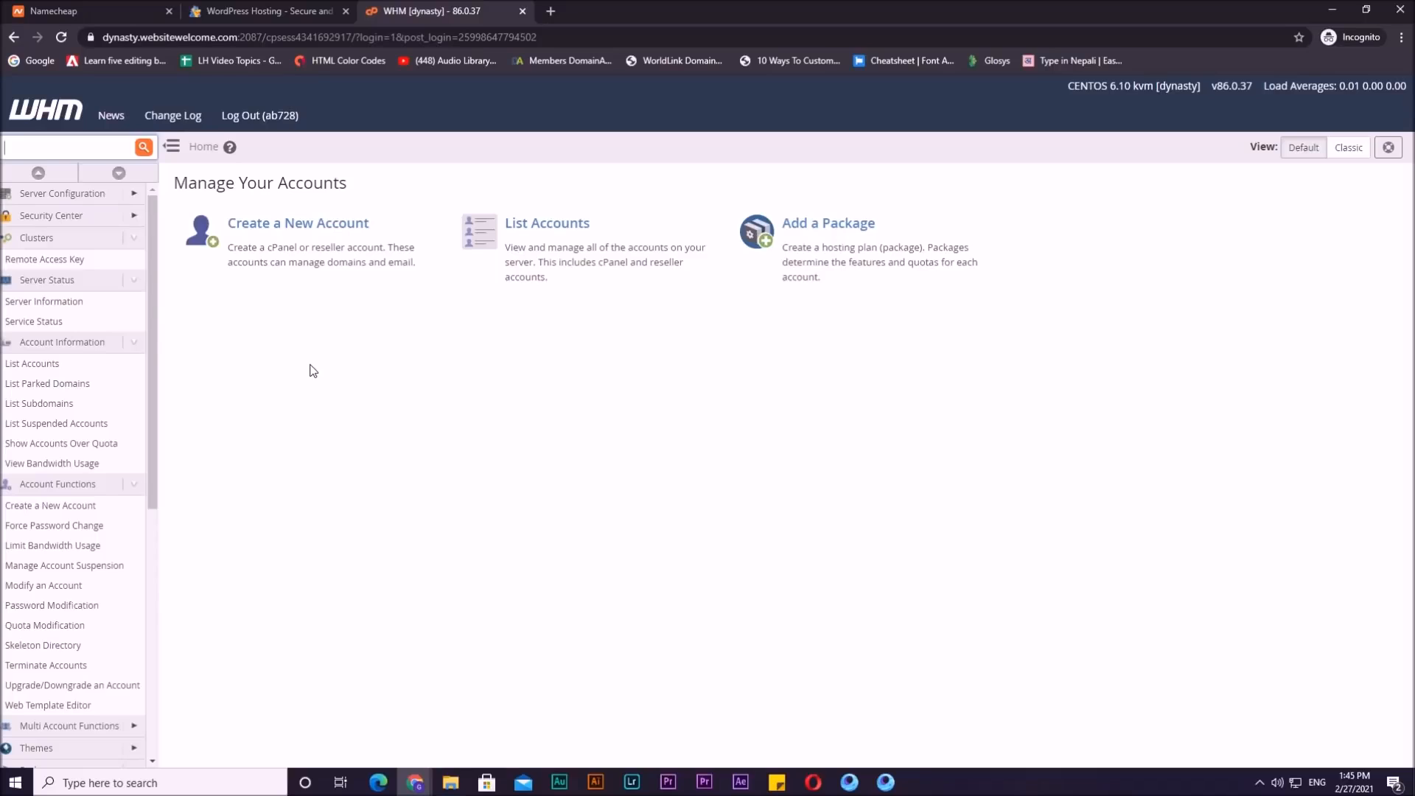
{"action": "left_click", "coordinate": [279, 242]}
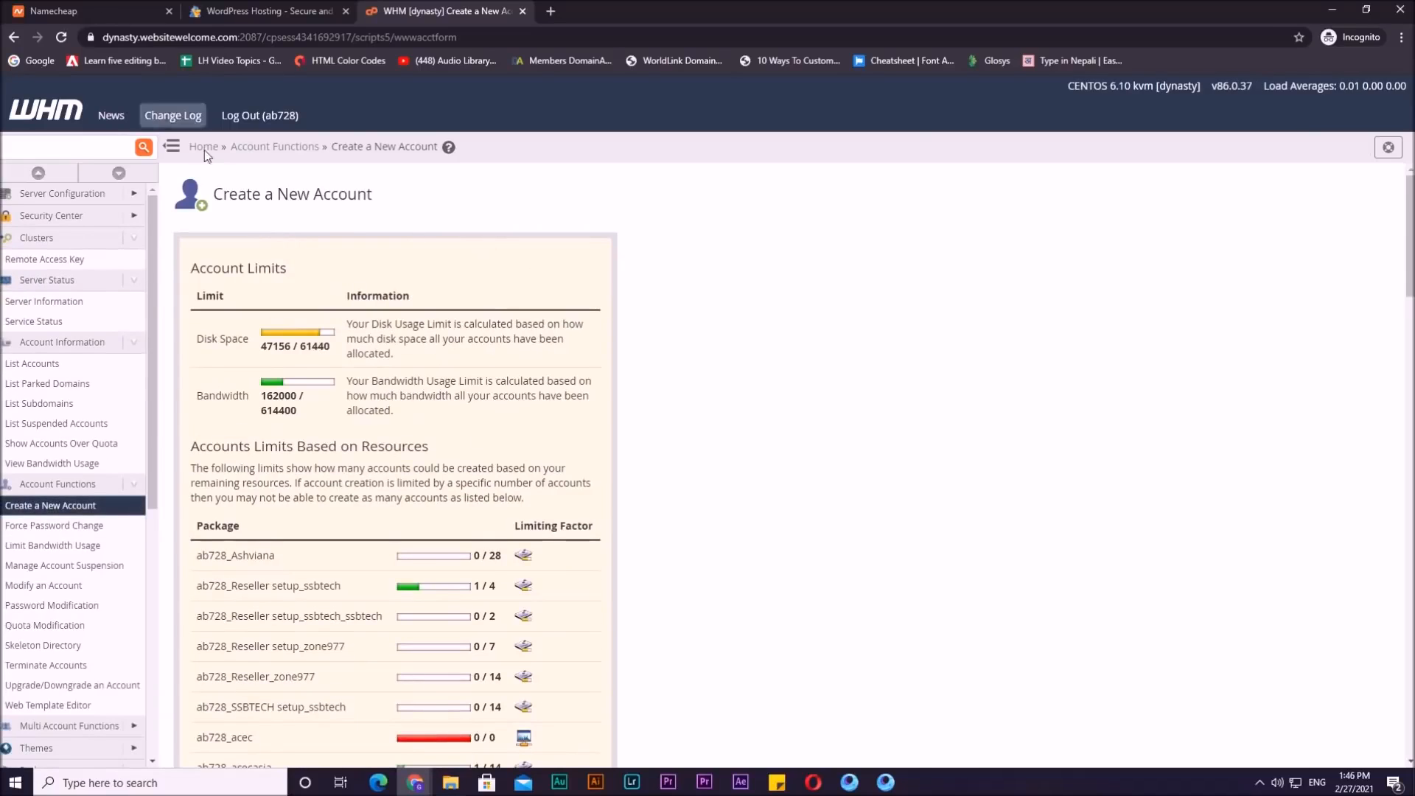
Step: Review the Namecheap registeradomain.domains result and price, then return to the WHM form
{"action": "left_click", "coordinate": [103, 4]}
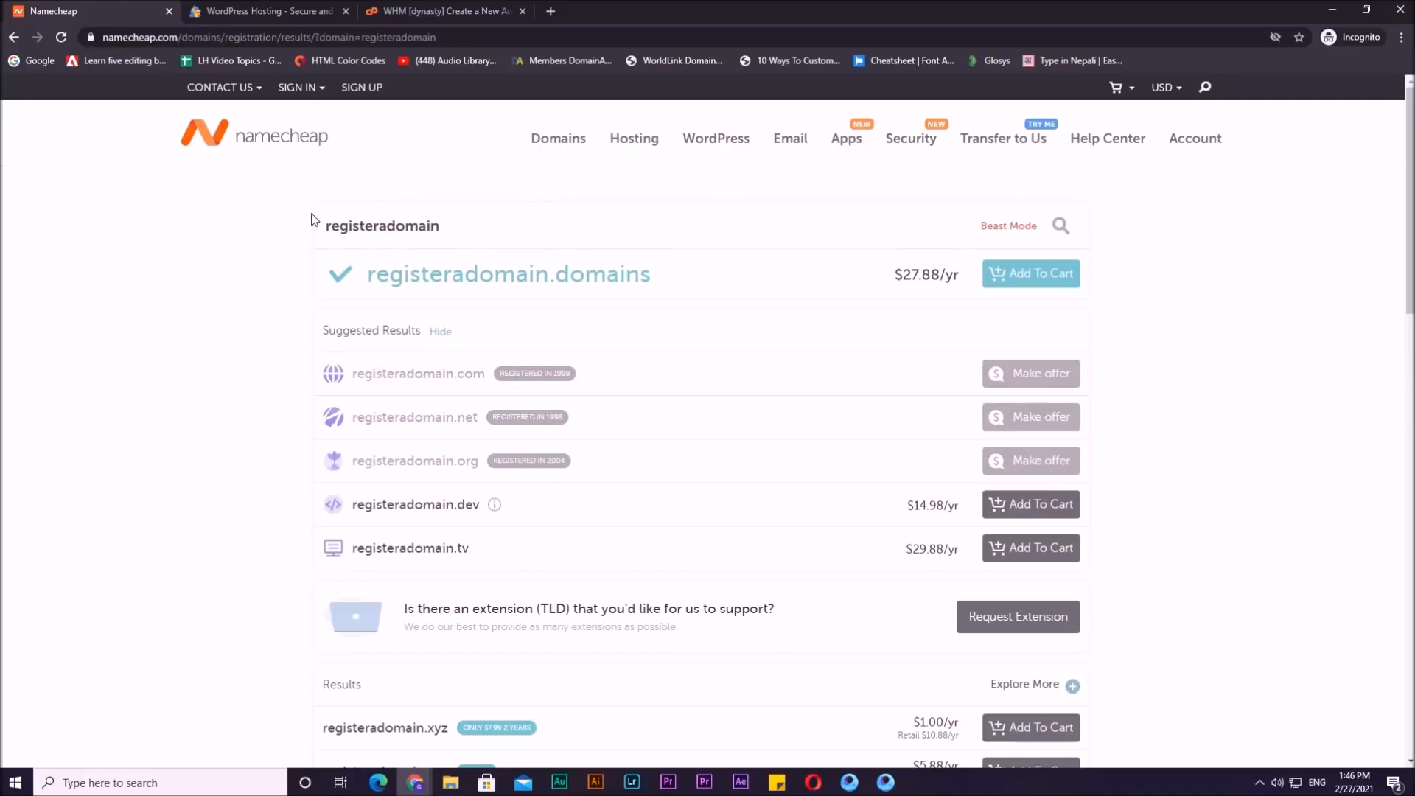
{"action": "left_click_drag", "start_coordinate": [360, 282], "coordinate": [669, 281]}
{"action": "left_click", "coordinate": [670, 281]}
{"action": "left_click", "coordinate": [258, 12]}
{"action": "left_click", "coordinate": [451, 8]}
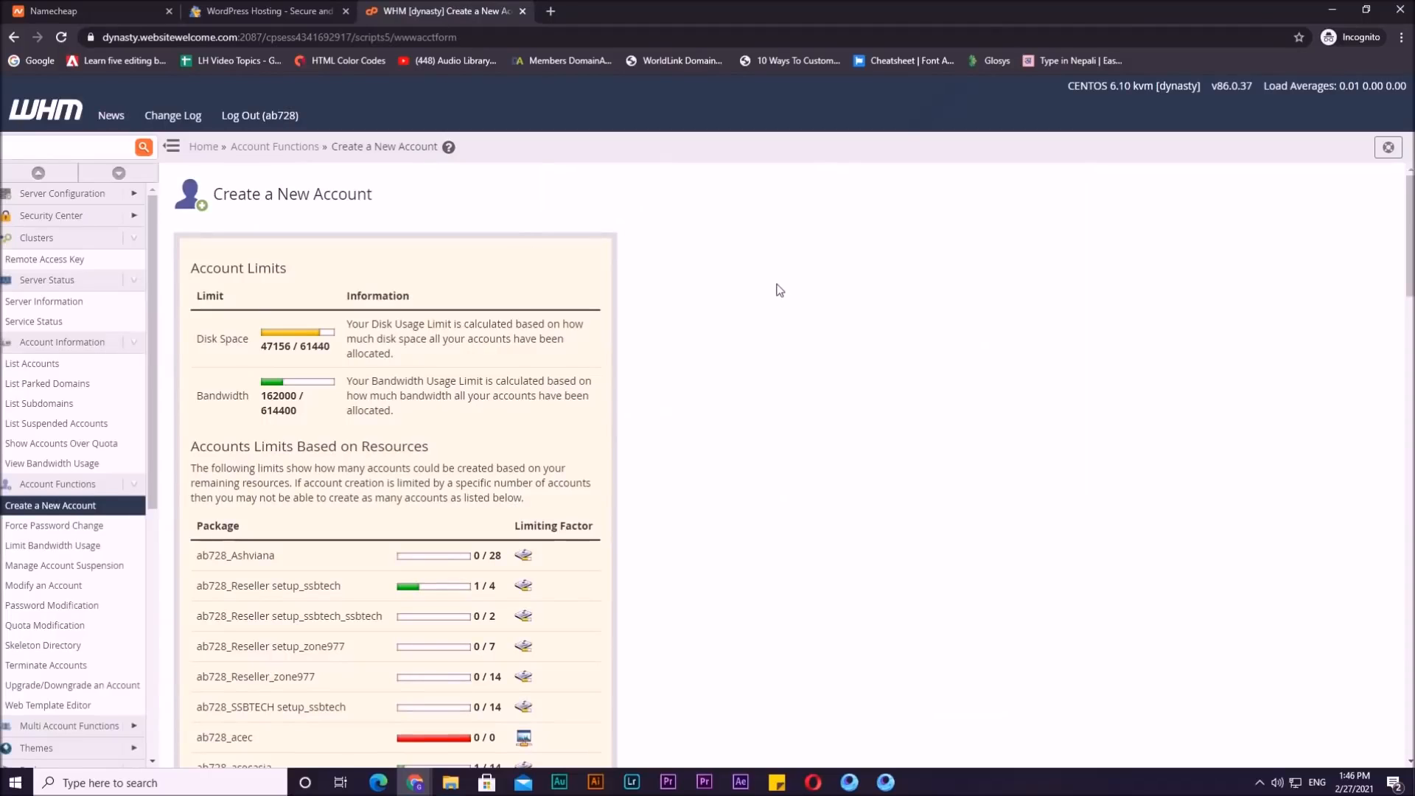
Step: Enter noblepark as the account domain so the username auto-fills from it
{"action": "scroll", "coordinate": [779, 289], "scroll_direction": "down", "scroll_amount": 3}
{"action": "scroll", "coordinate": [774, 291], "scroll_direction": "up", "scroll_amount": 3}
{"action": "scroll", "coordinate": [520, 251], "scroll_direction": "down", "scroll_amount": 20}
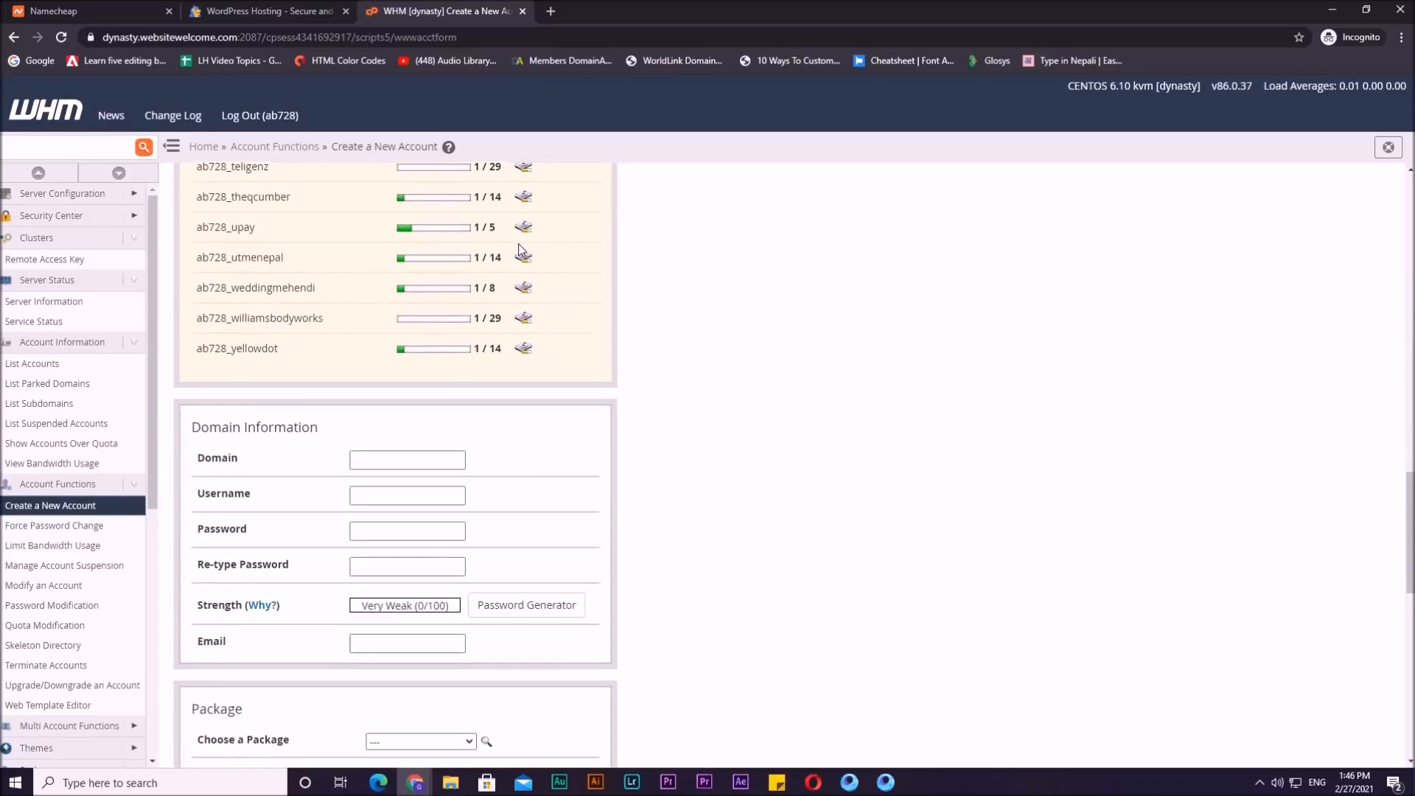
{"action": "scroll", "coordinate": [520, 251], "scroll_direction": "down", "scroll_amount": 3}
{"action": "left_click", "coordinate": [407, 240]}
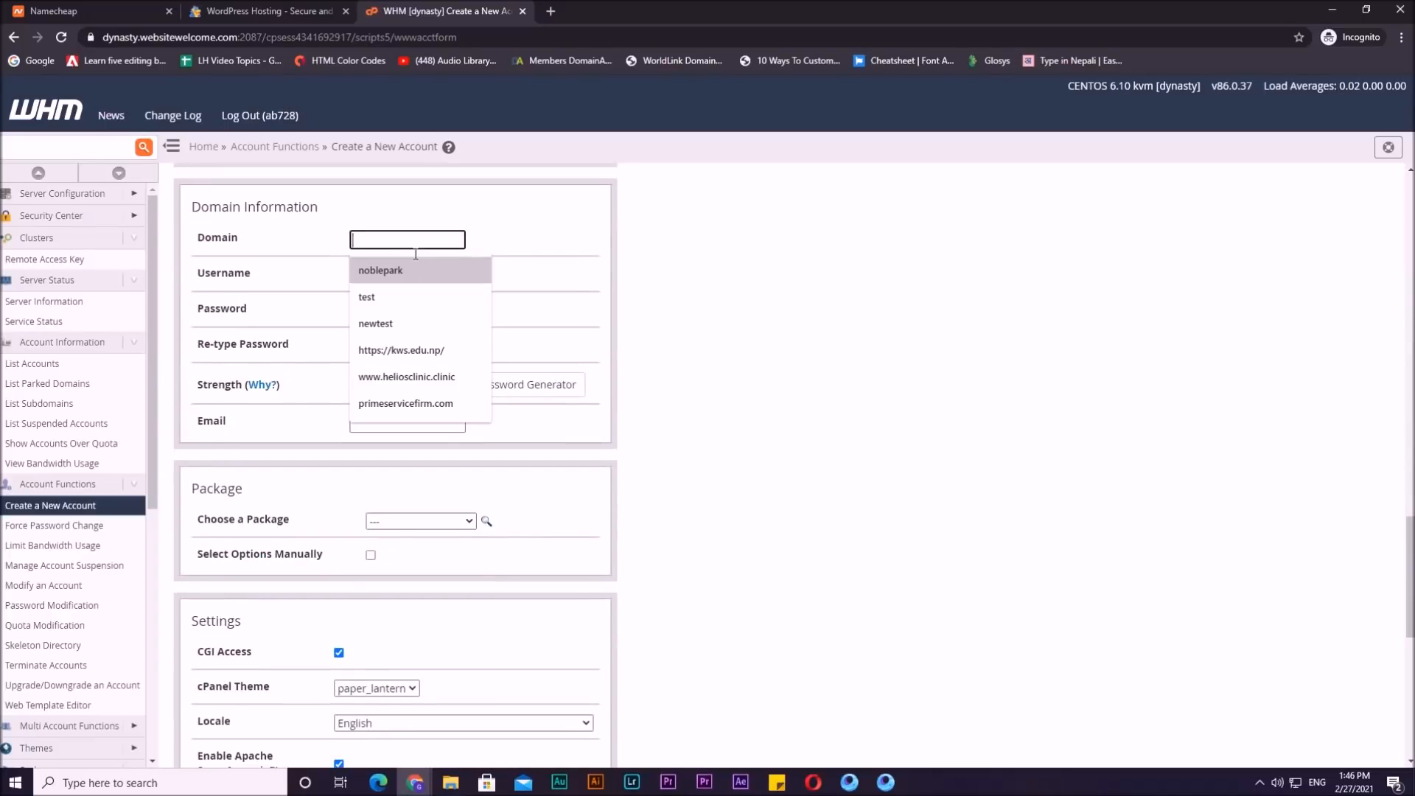
{"action": "left_click", "coordinate": [417, 267]}
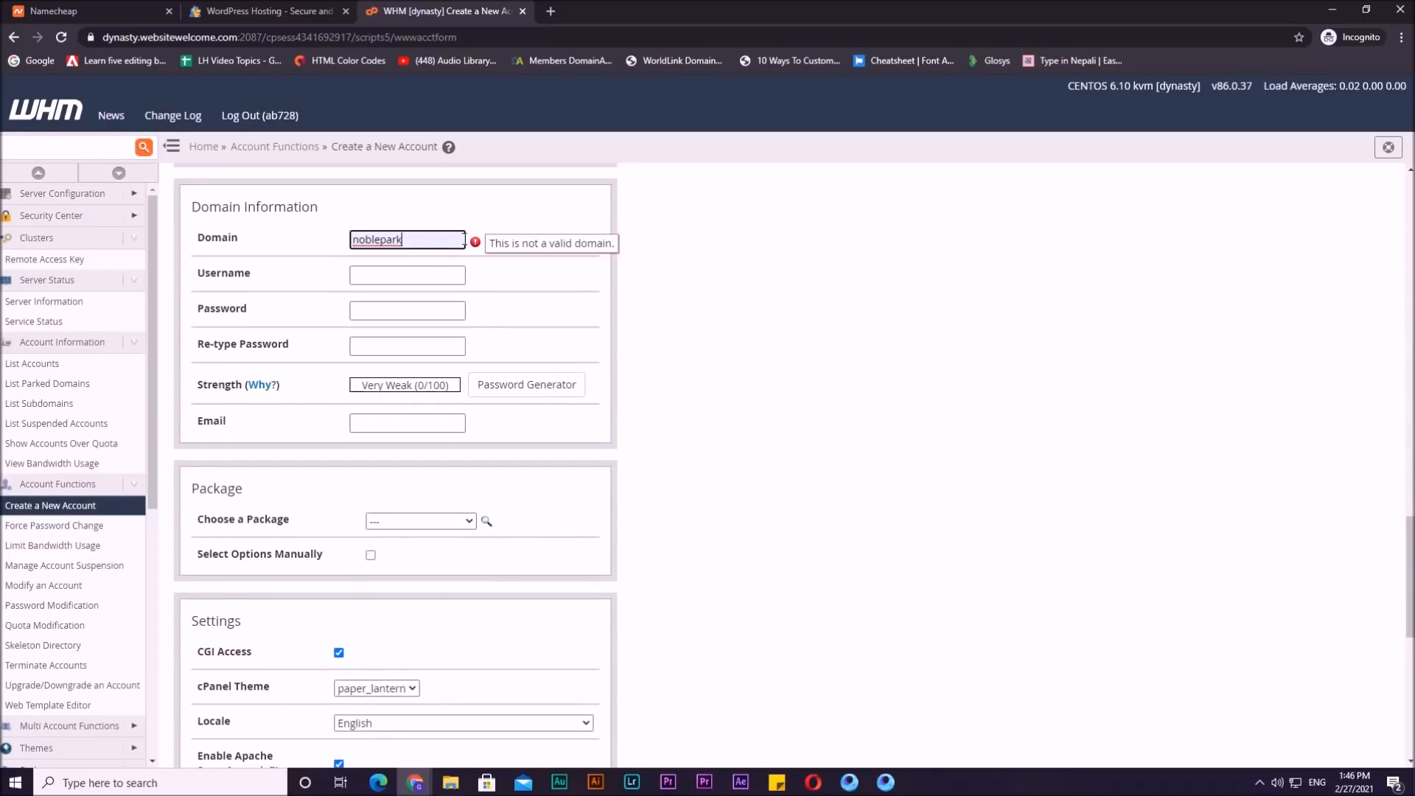
{"action": "left_click", "coordinate": [405, 271]}
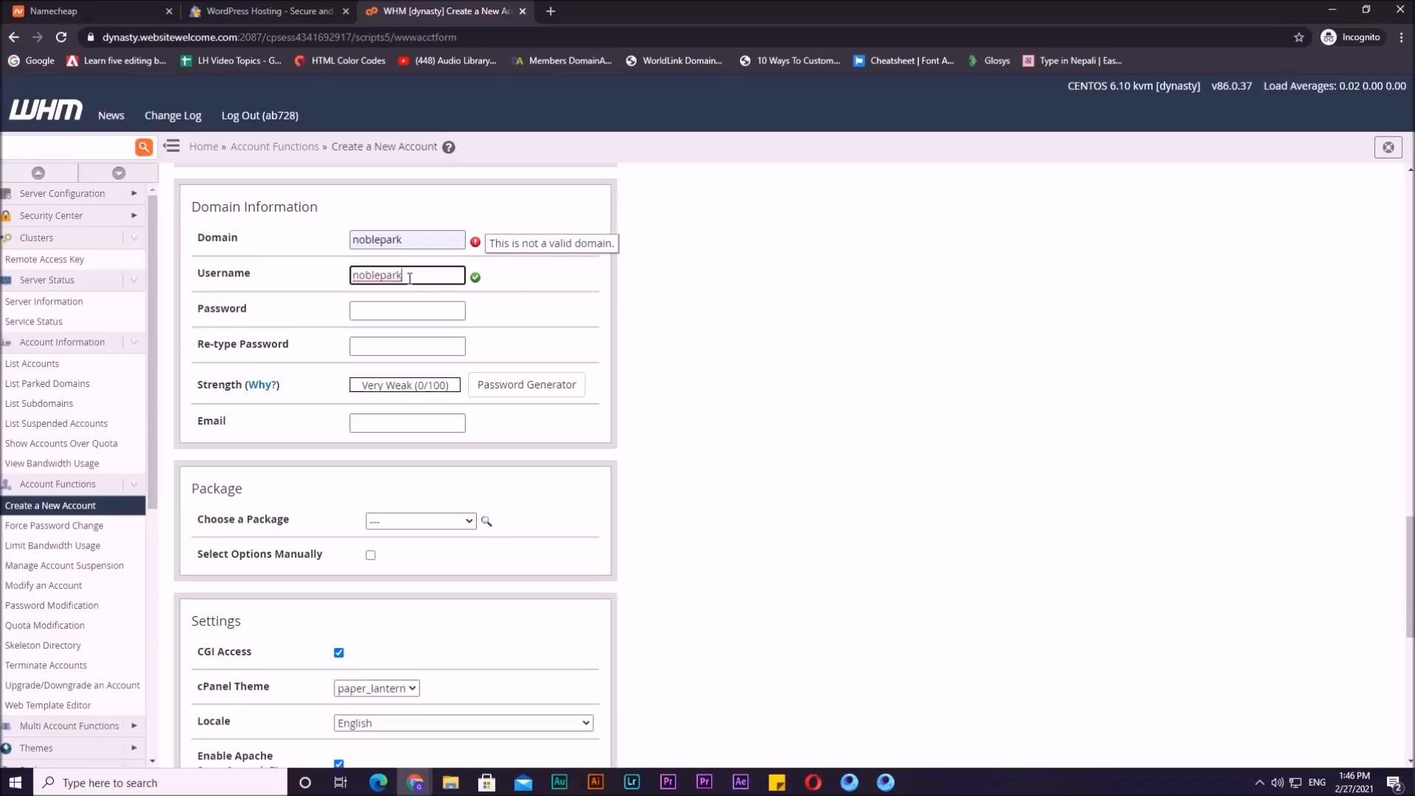
Step: Move through the password, confirm password and contact e-mail fields
{"action": "left_click", "coordinate": [409, 312]}
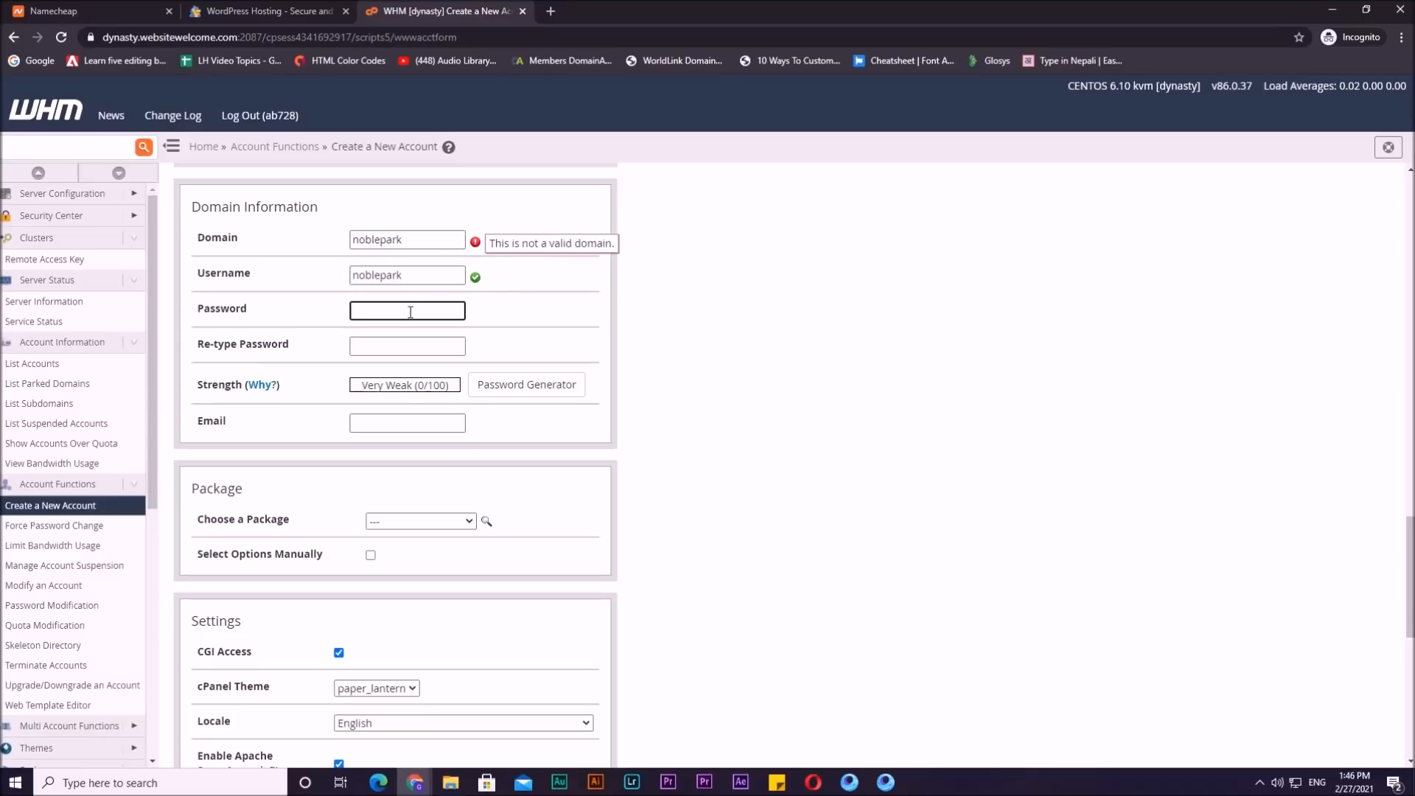
{"action": "key", "text": "Tab"}
{"action": "left_click", "coordinate": [398, 423]}
{"action": "left_click", "coordinate": [569, 431]}
Step: Open the hosting package list twice, closing it without choosing a package
{"action": "scroll", "coordinate": [372, 425], "scroll_direction": "down", "scroll_amount": 3}
{"action": "left_click", "coordinate": [410, 300]}
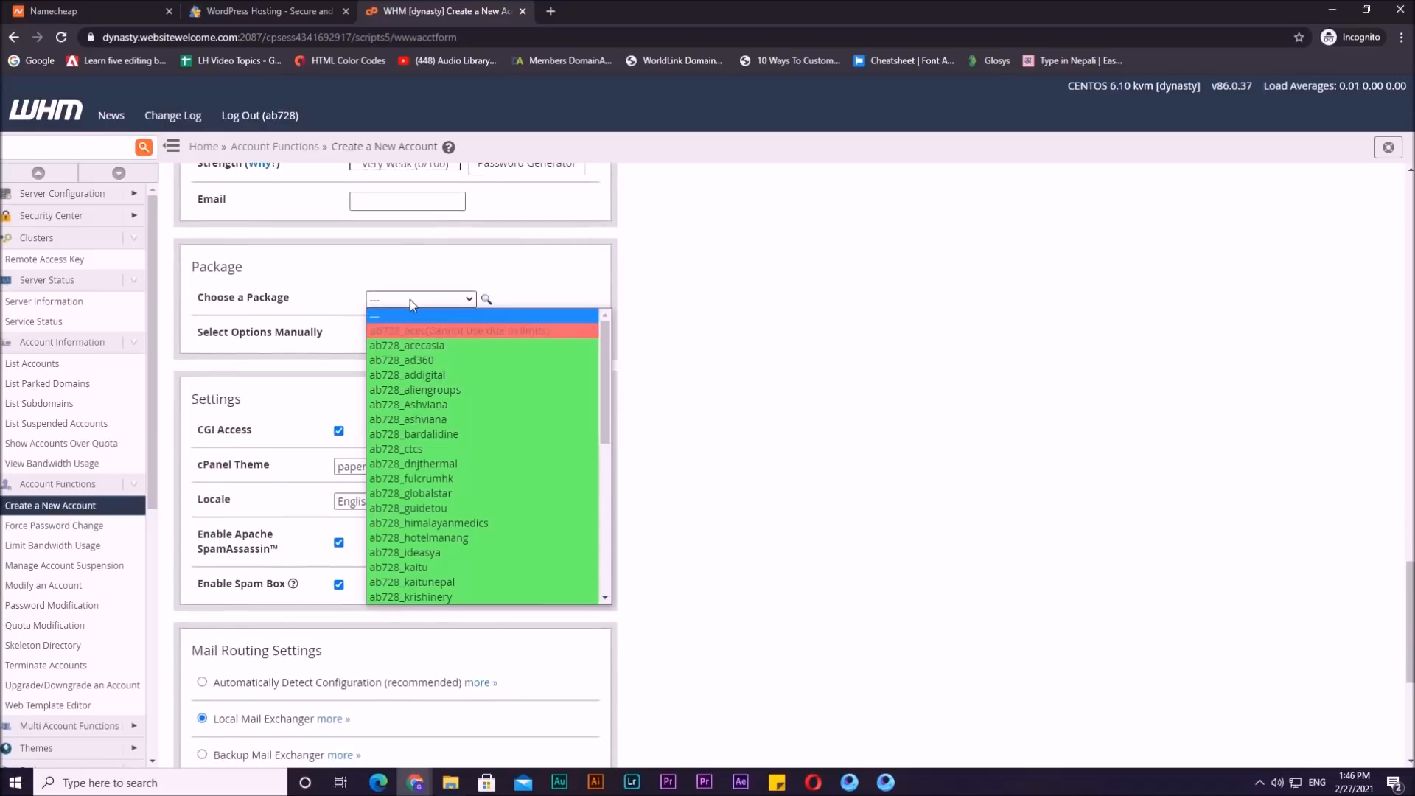
{"action": "left_click", "coordinate": [410, 300]}
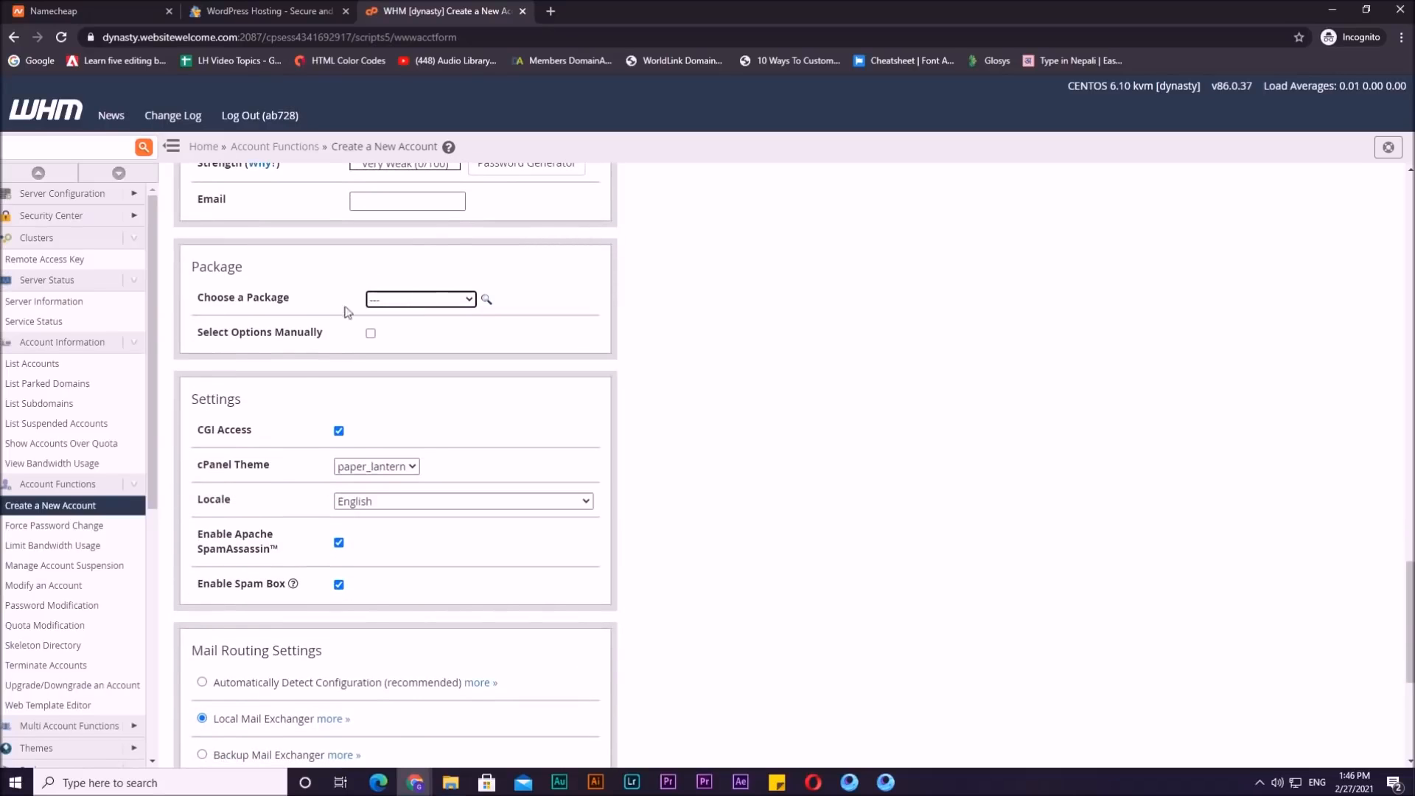
{"action": "left_click", "coordinate": [450, 299]}
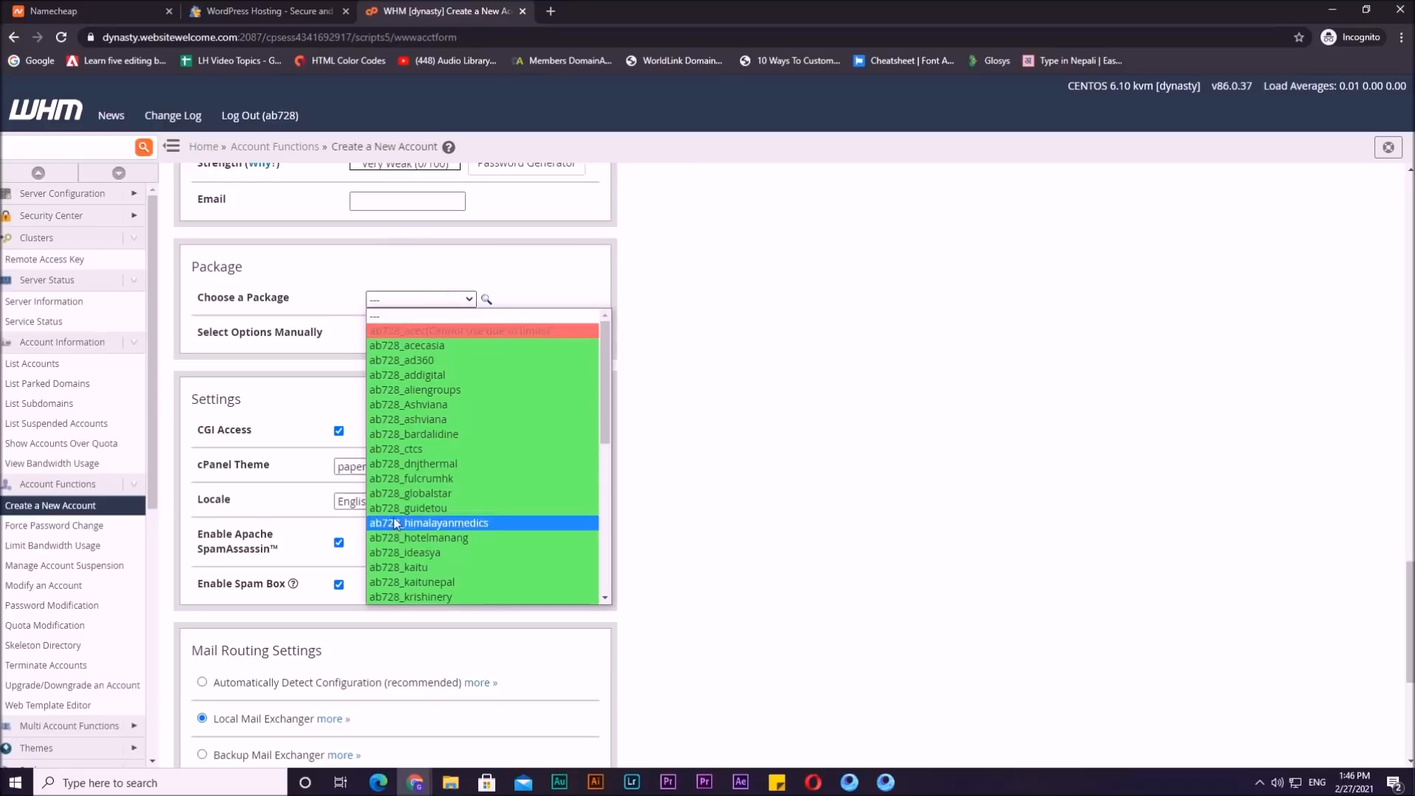
{"action": "left_click", "coordinate": [447, 305]}
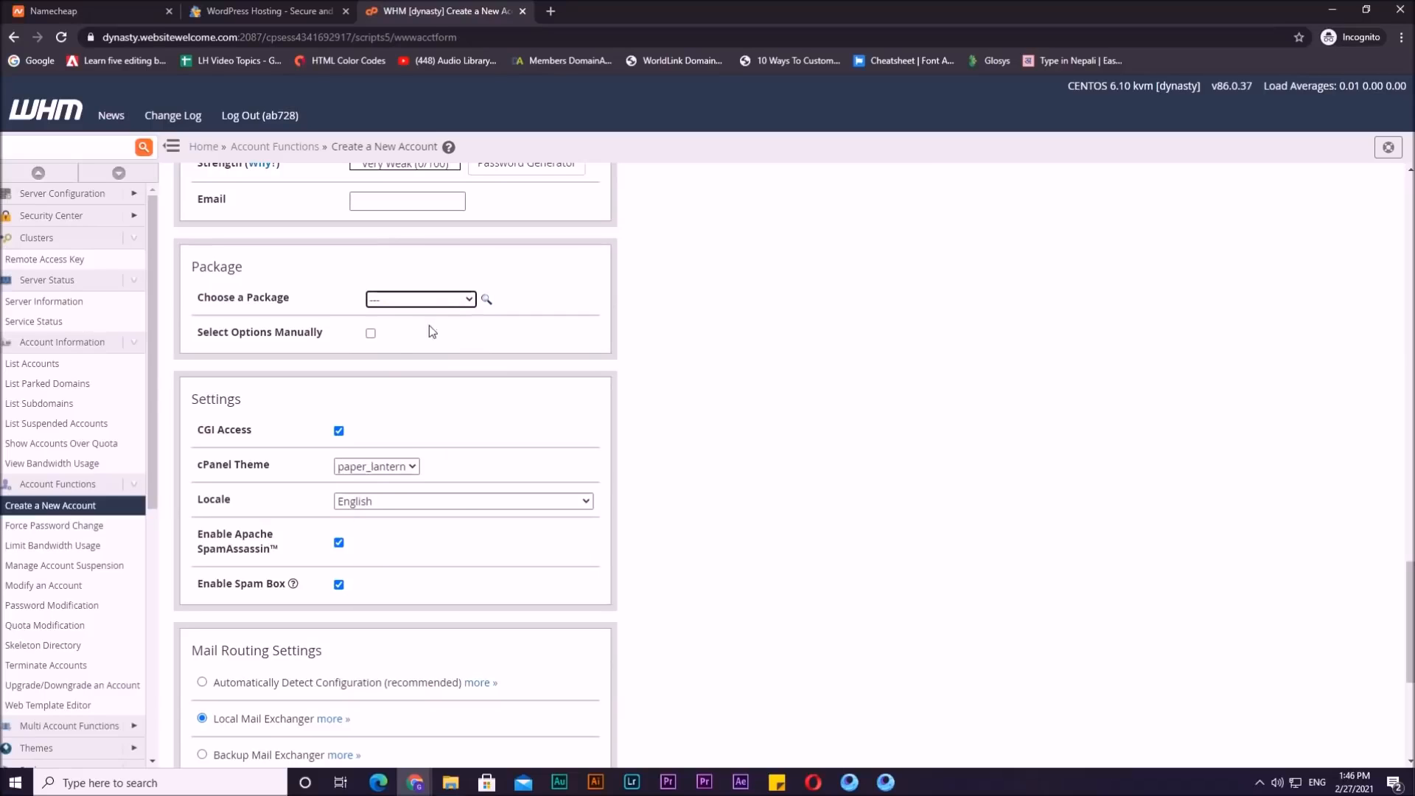
Step: Choose manual resource options saved as a new package named xyzcompany
{"action": "left_click", "coordinate": [371, 336]}
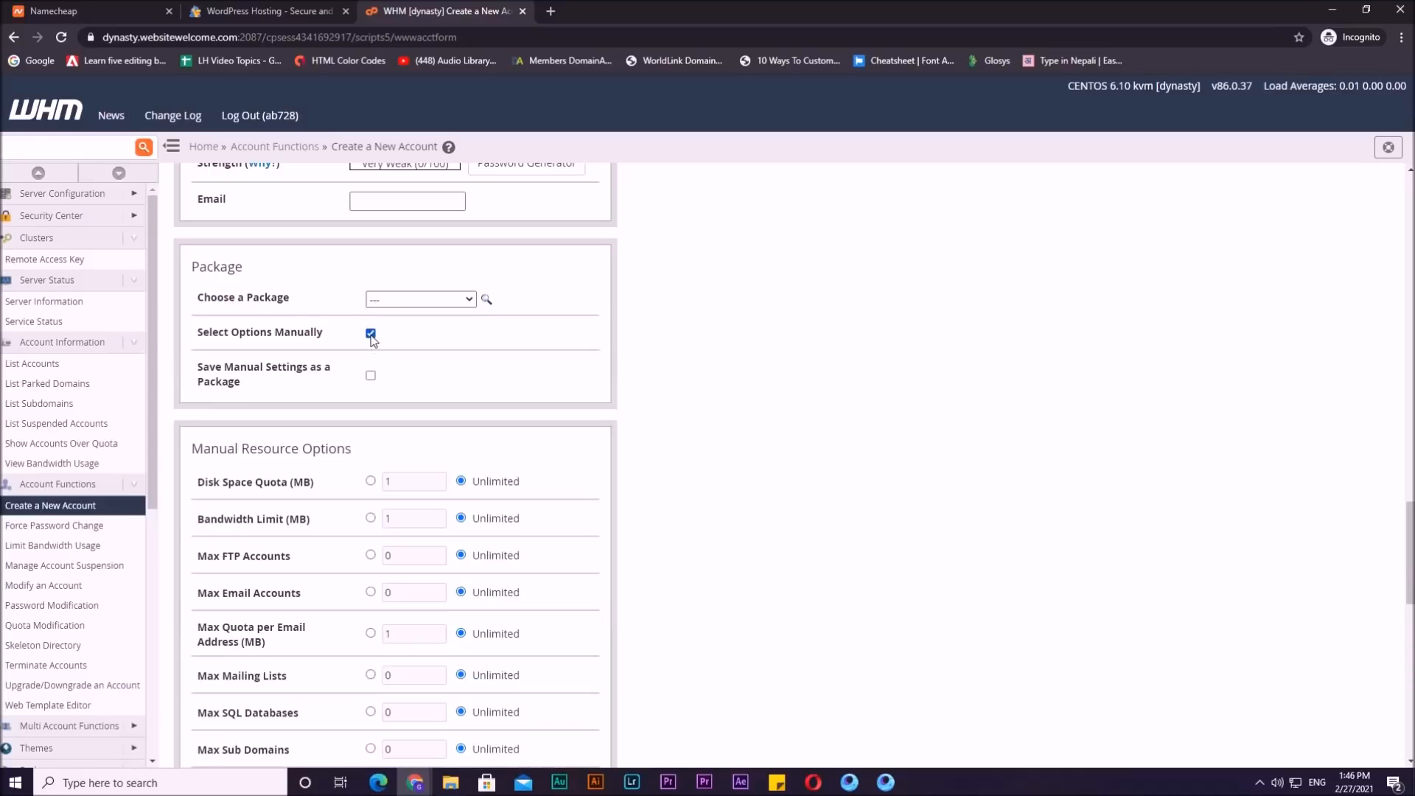
{"action": "left_click", "coordinate": [371, 377]}
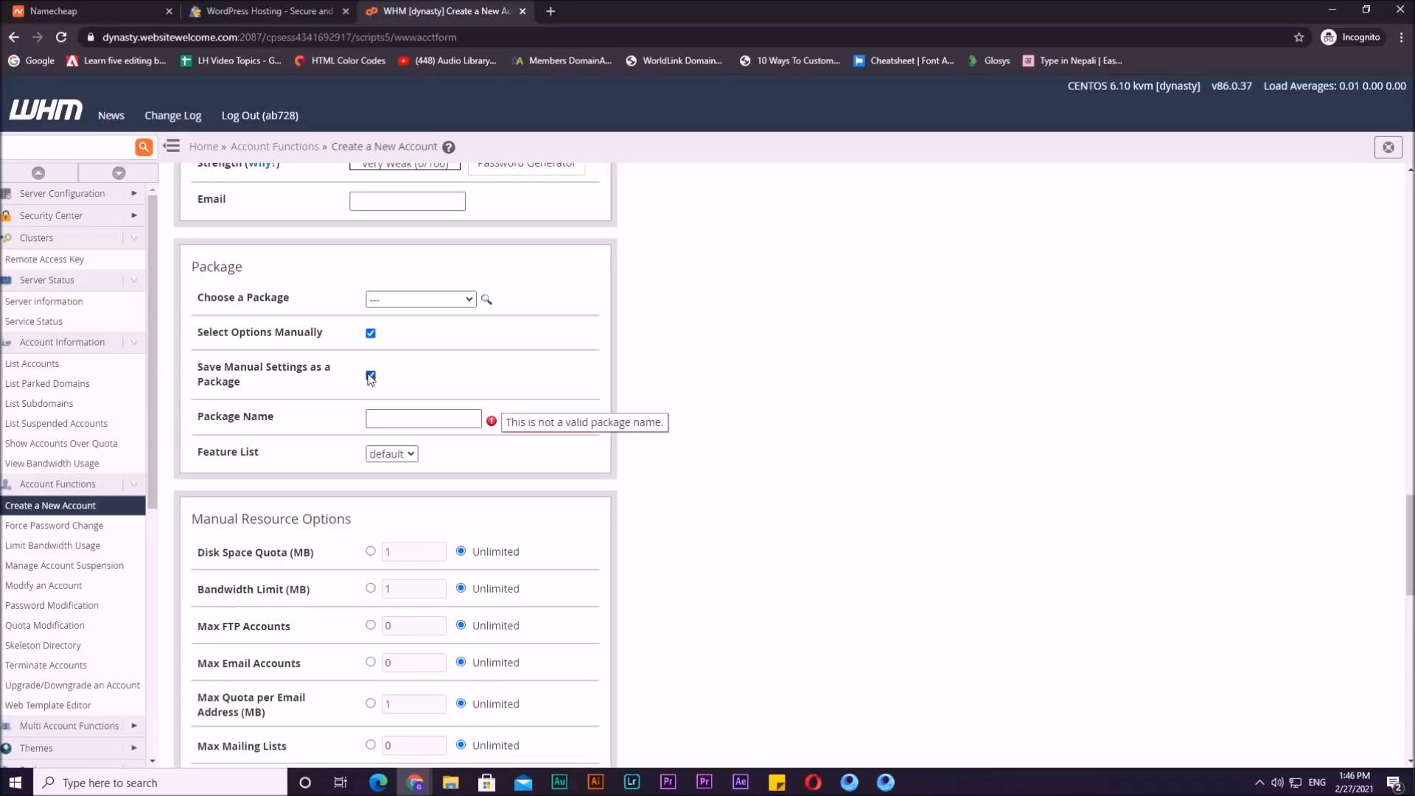
{"action": "scroll", "coordinate": [409, 303], "scroll_direction": "down", "scroll_amount": 2}
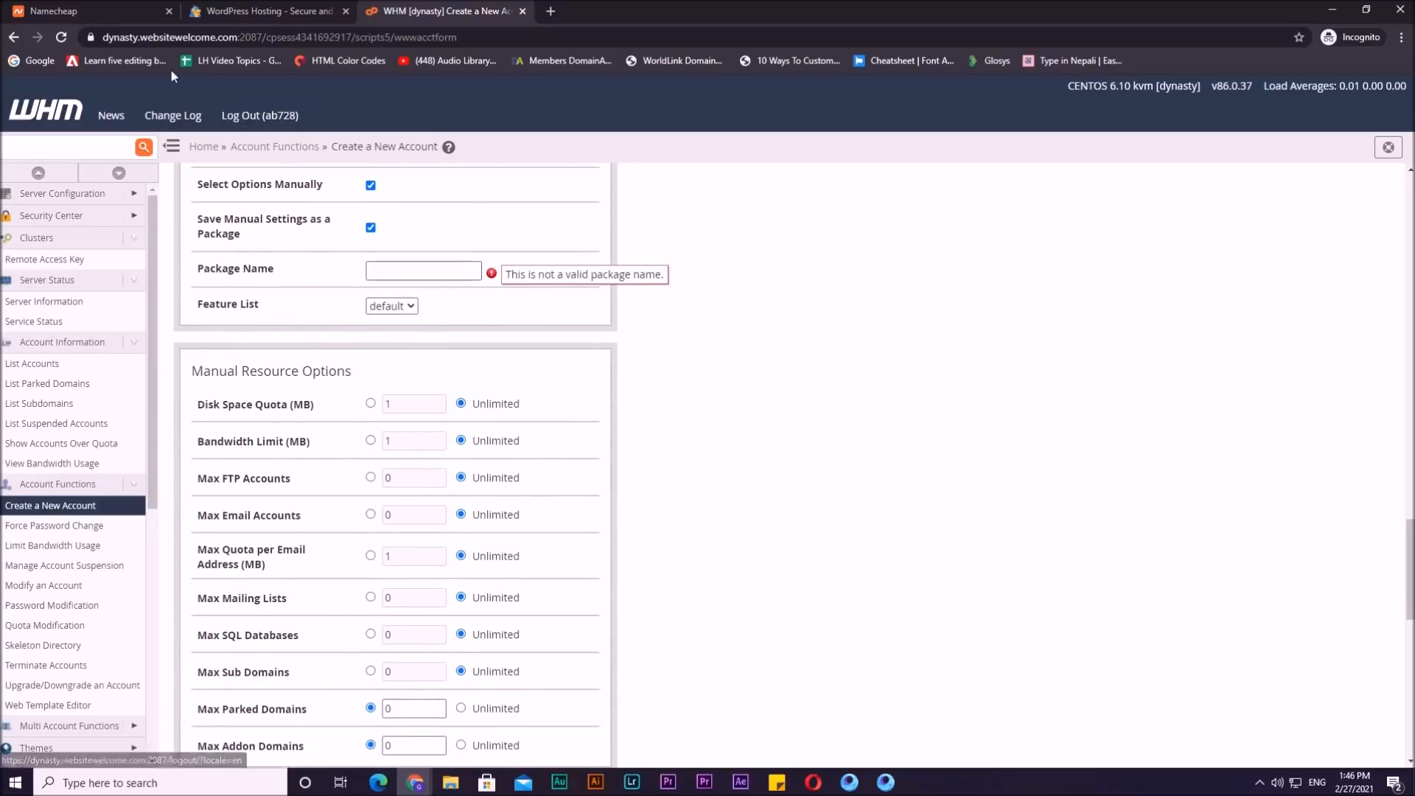
{"action": "left_click", "coordinate": [400, 277]}
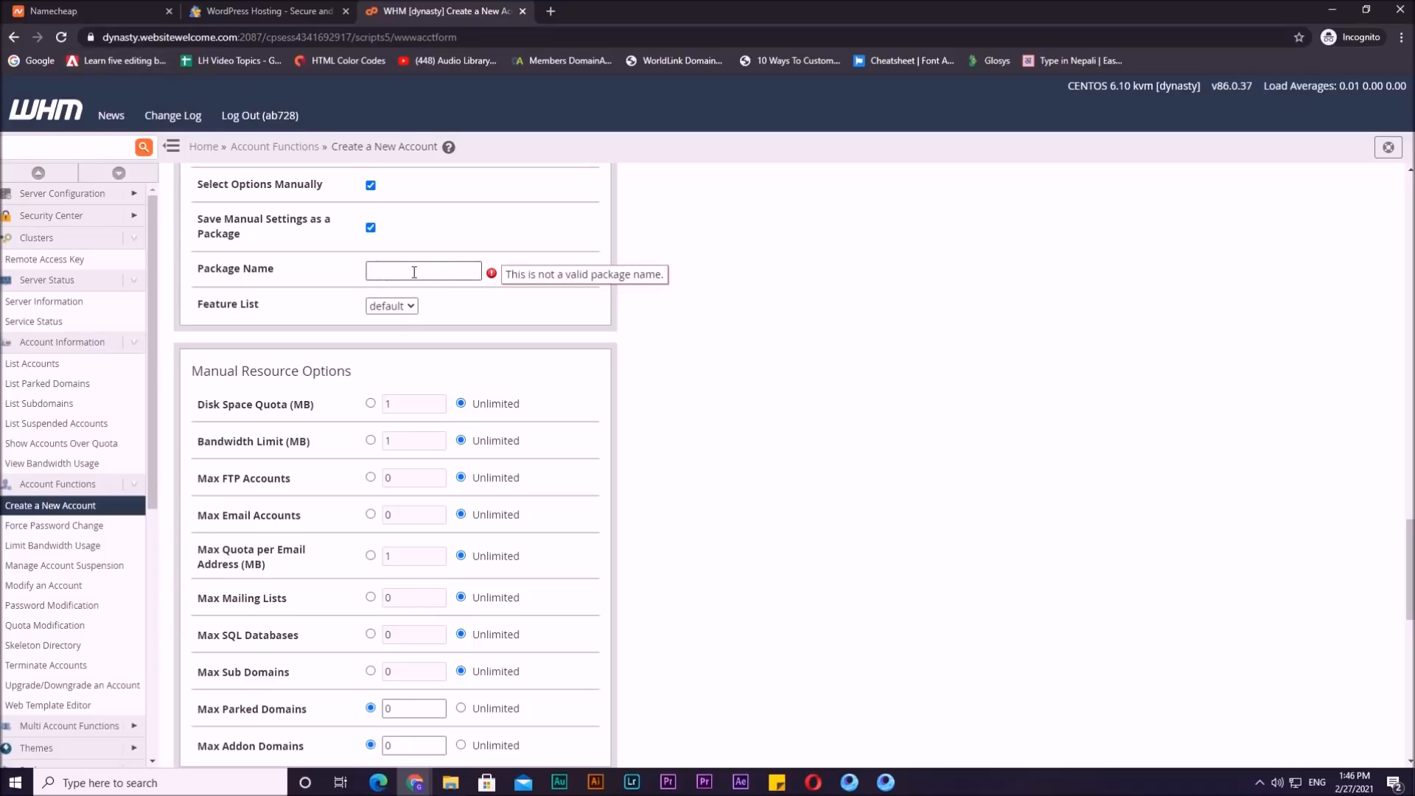
{"action": "left_click", "coordinate": [414, 272]}
{"action": "type", "text": "xyzcompany"}
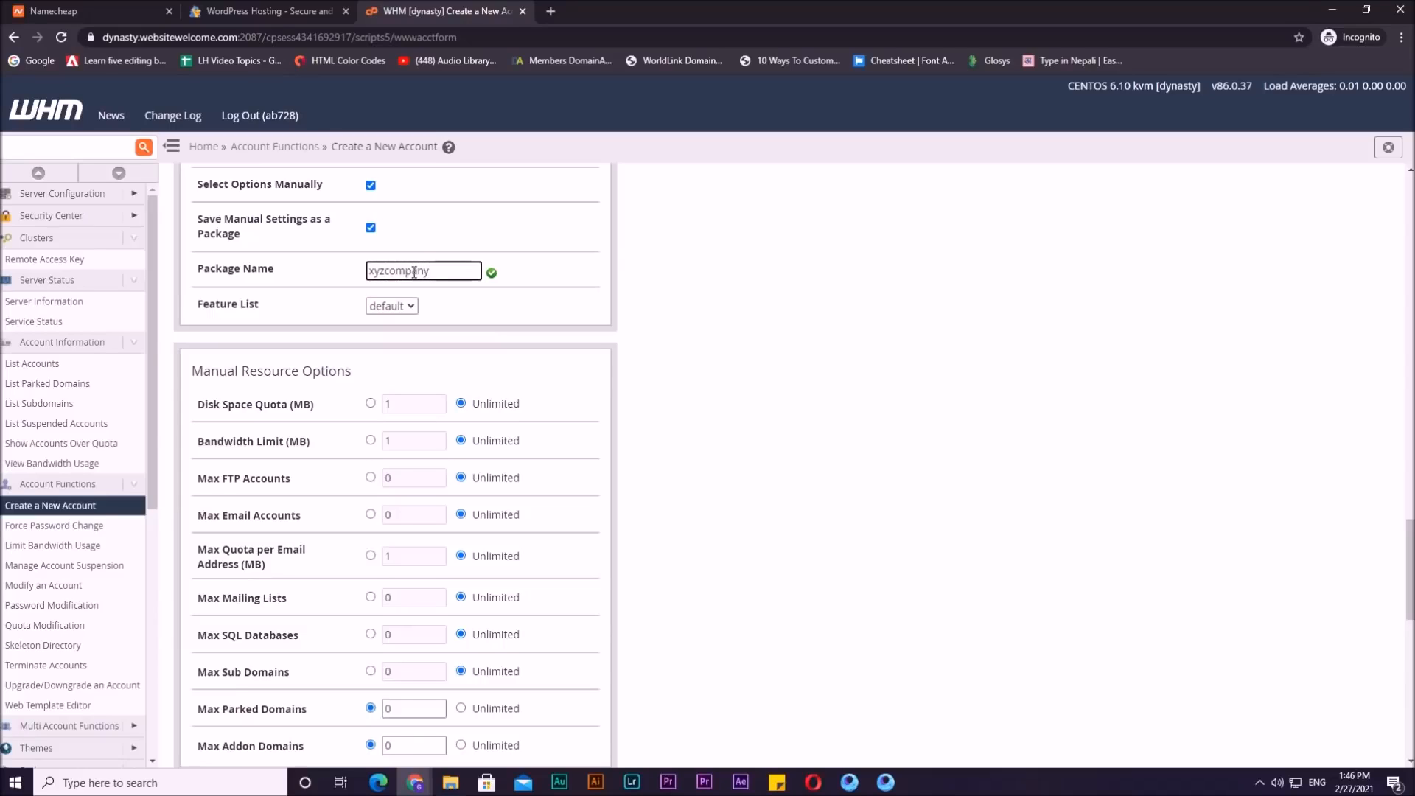
Step: Set the disk space quota to 1024 MB instead of unlimited
{"action": "scroll", "coordinate": [467, 302], "scroll_direction": "down", "scroll_amount": 1}
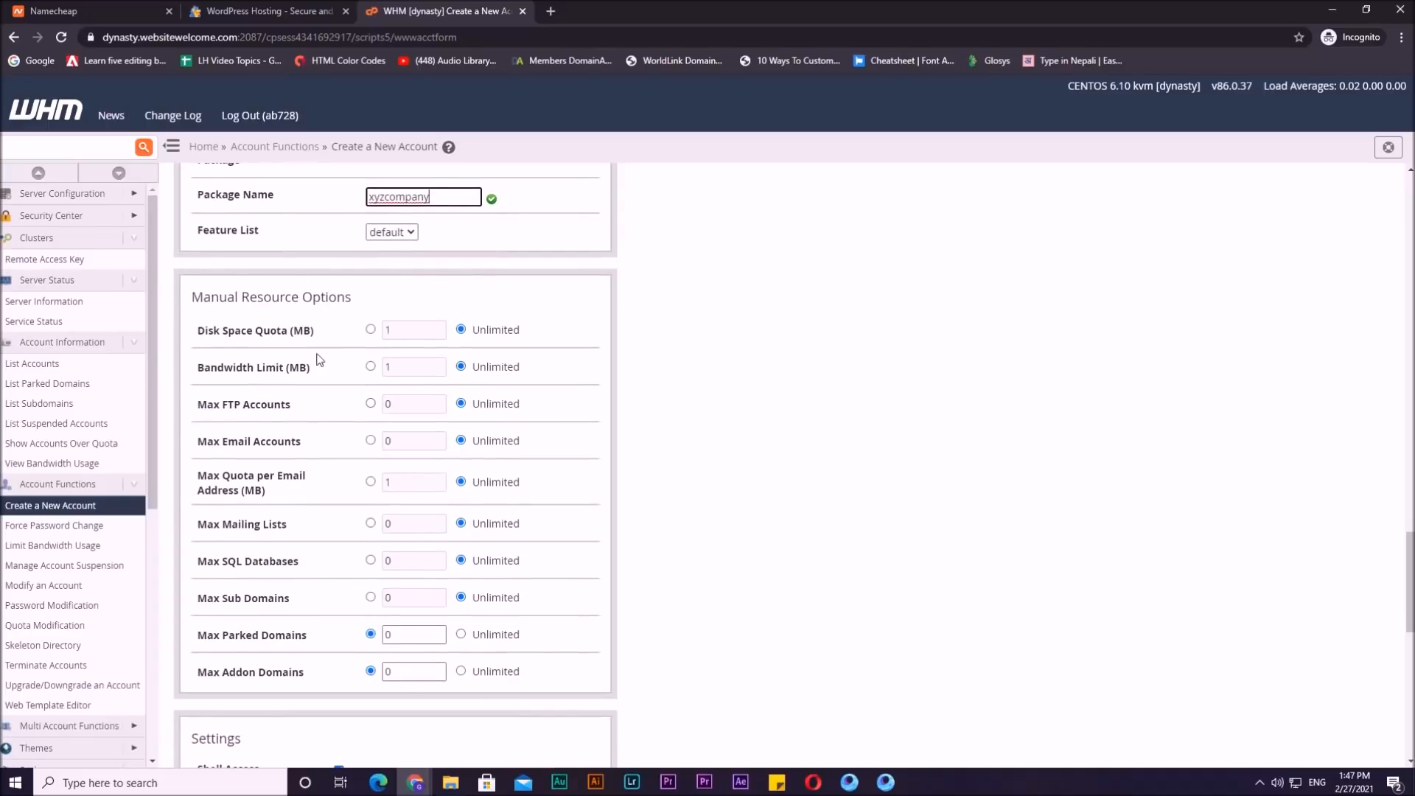
{"action": "left_click", "coordinate": [370, 329]}
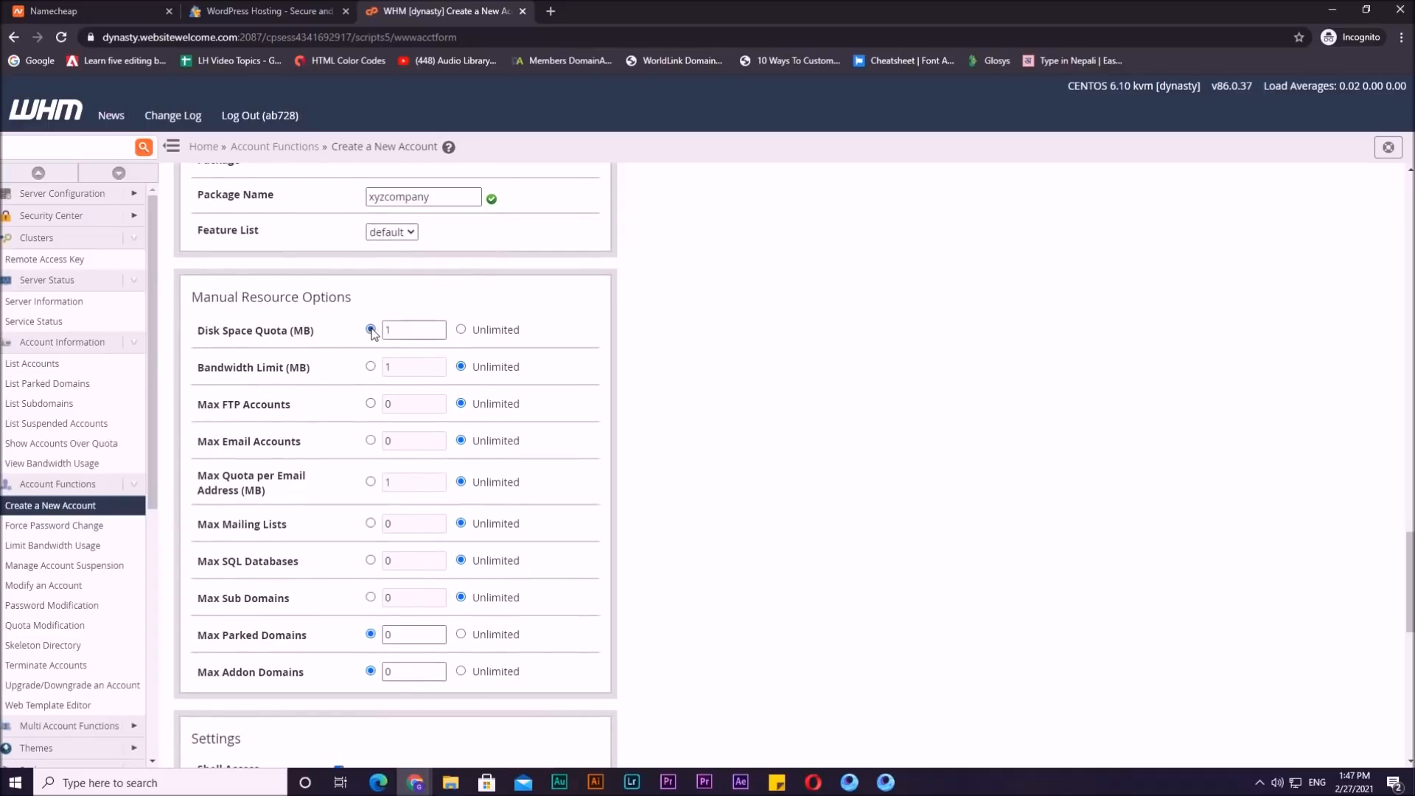
{"action": "left_click", "coordinate": [413, 330]}
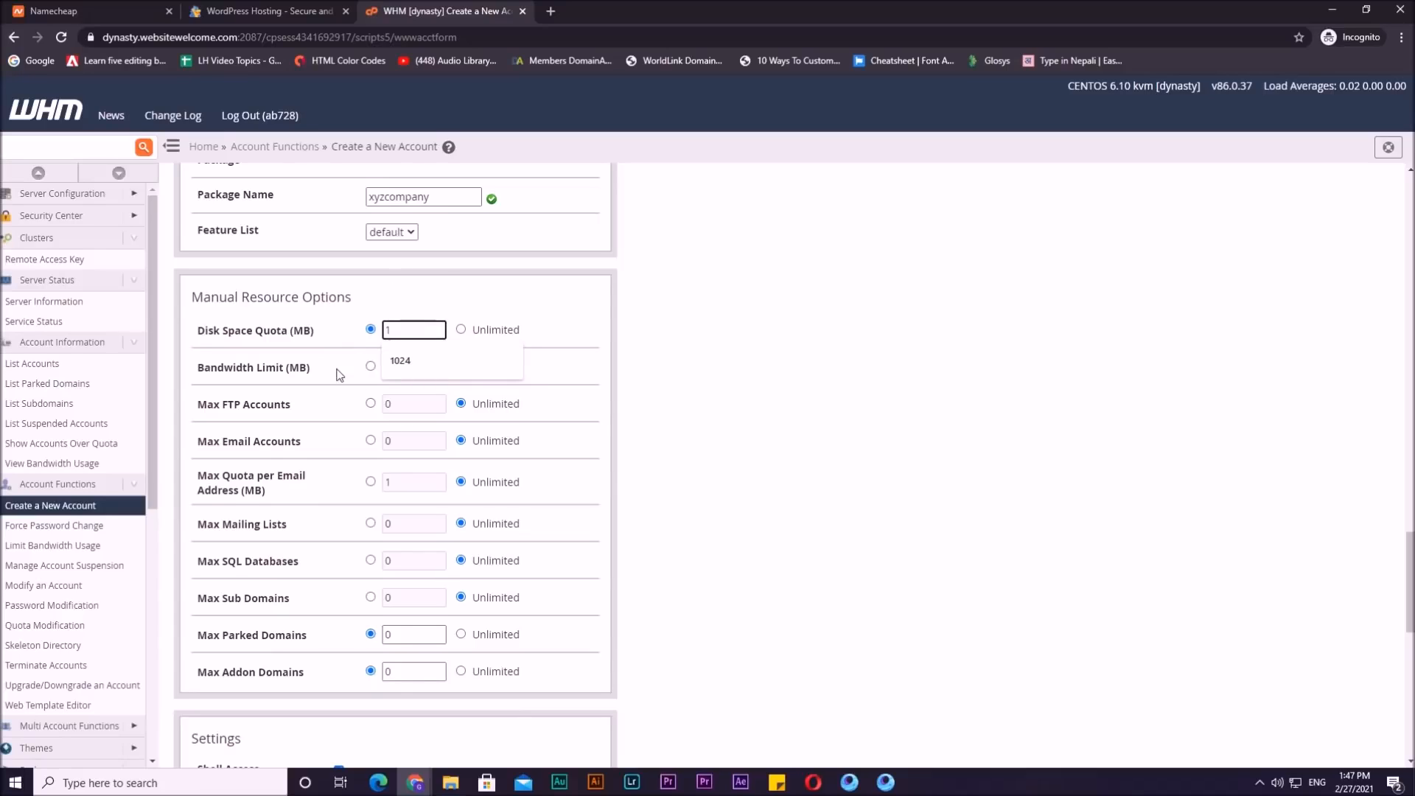
{"action": "left_click", "coordinate": [399, 356]}
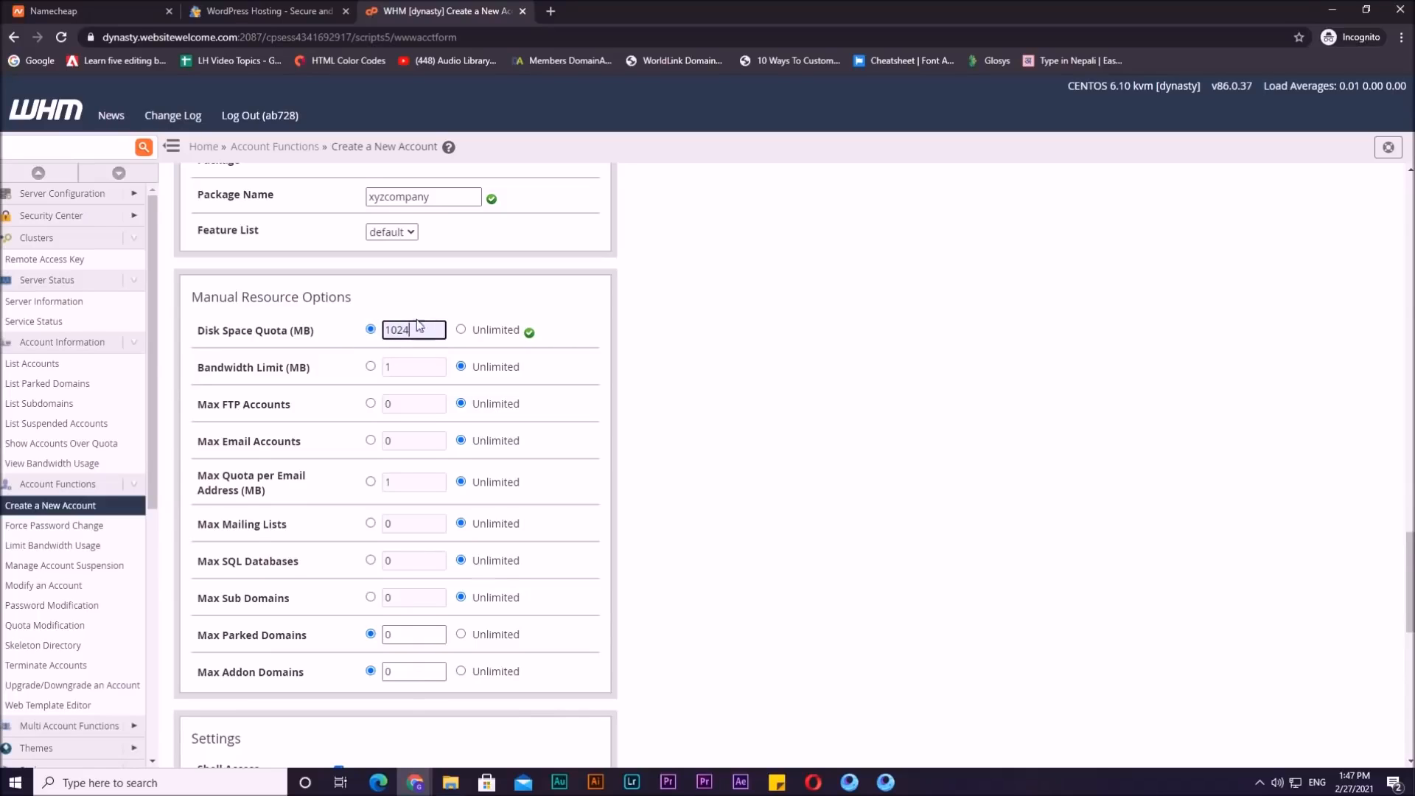
{"action": "scroll", "coordinate": [418, 336], "scroll_direction": "down", "scroll_amount": 5}
{"action": "scroll", "coordinate": [418, 336], "scroll_direction": "down", "scroll_amount": 5}
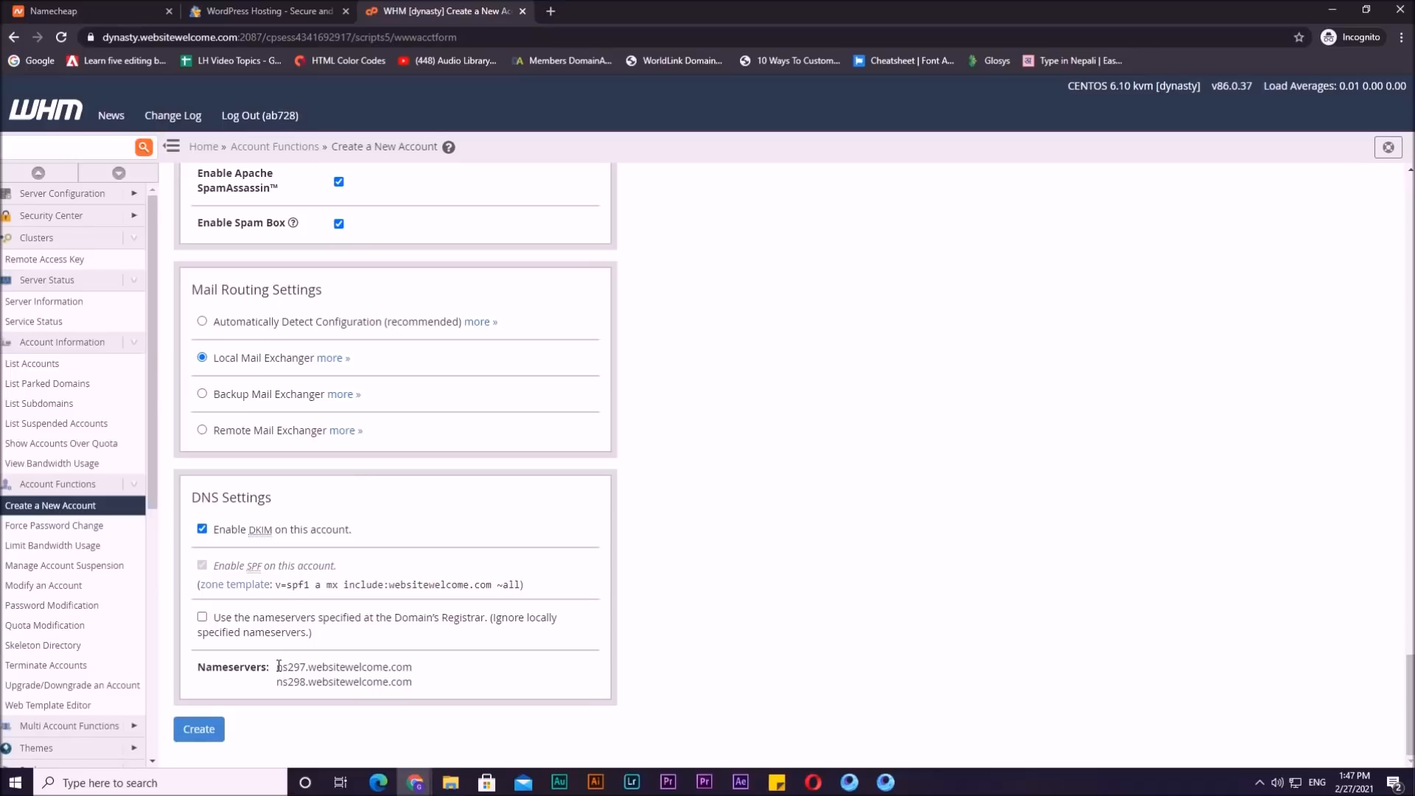
{"action": "left_click_drag", "start_coordinate": [278, 667], "coordinate": [389, 682]}
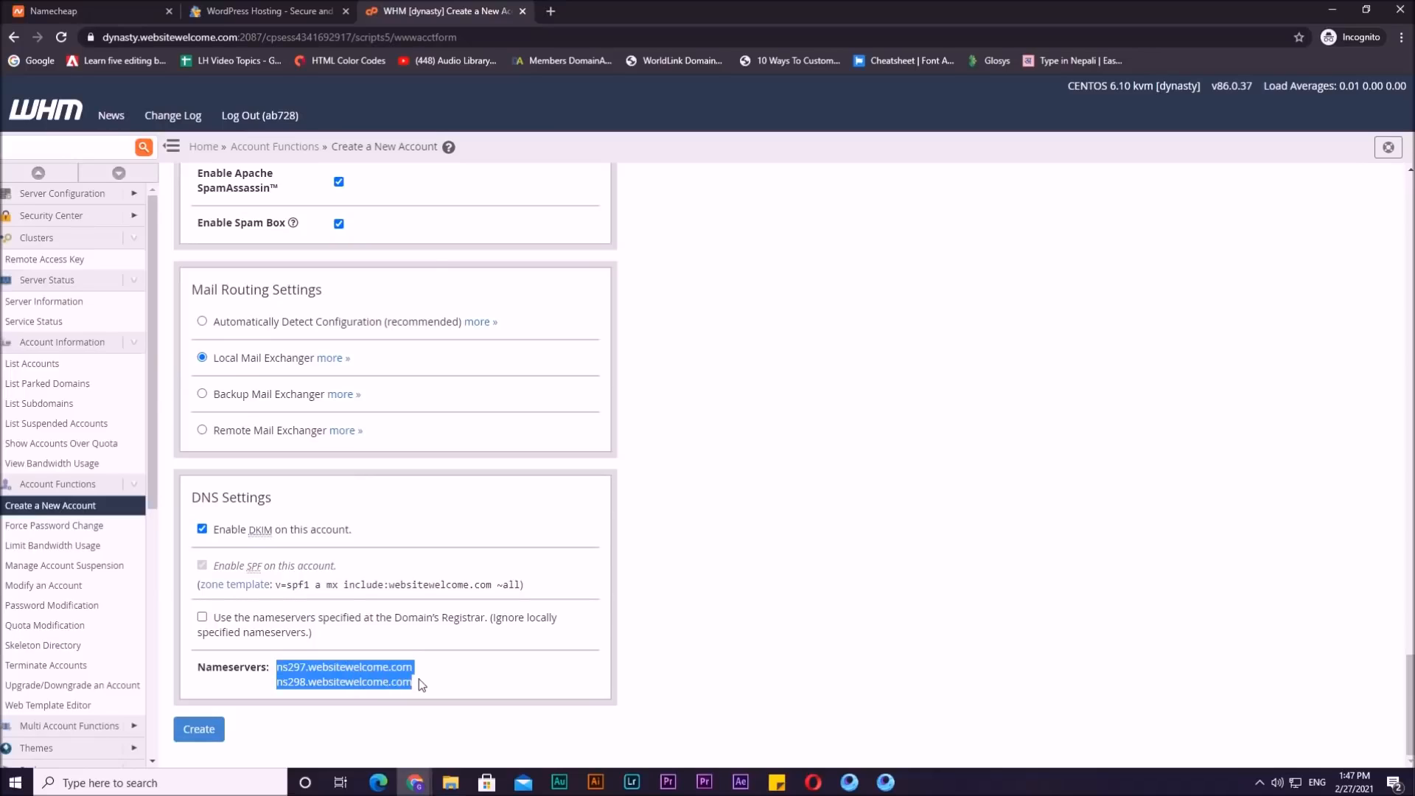
{"action": "left_click", "coordinate": [127, 6]}
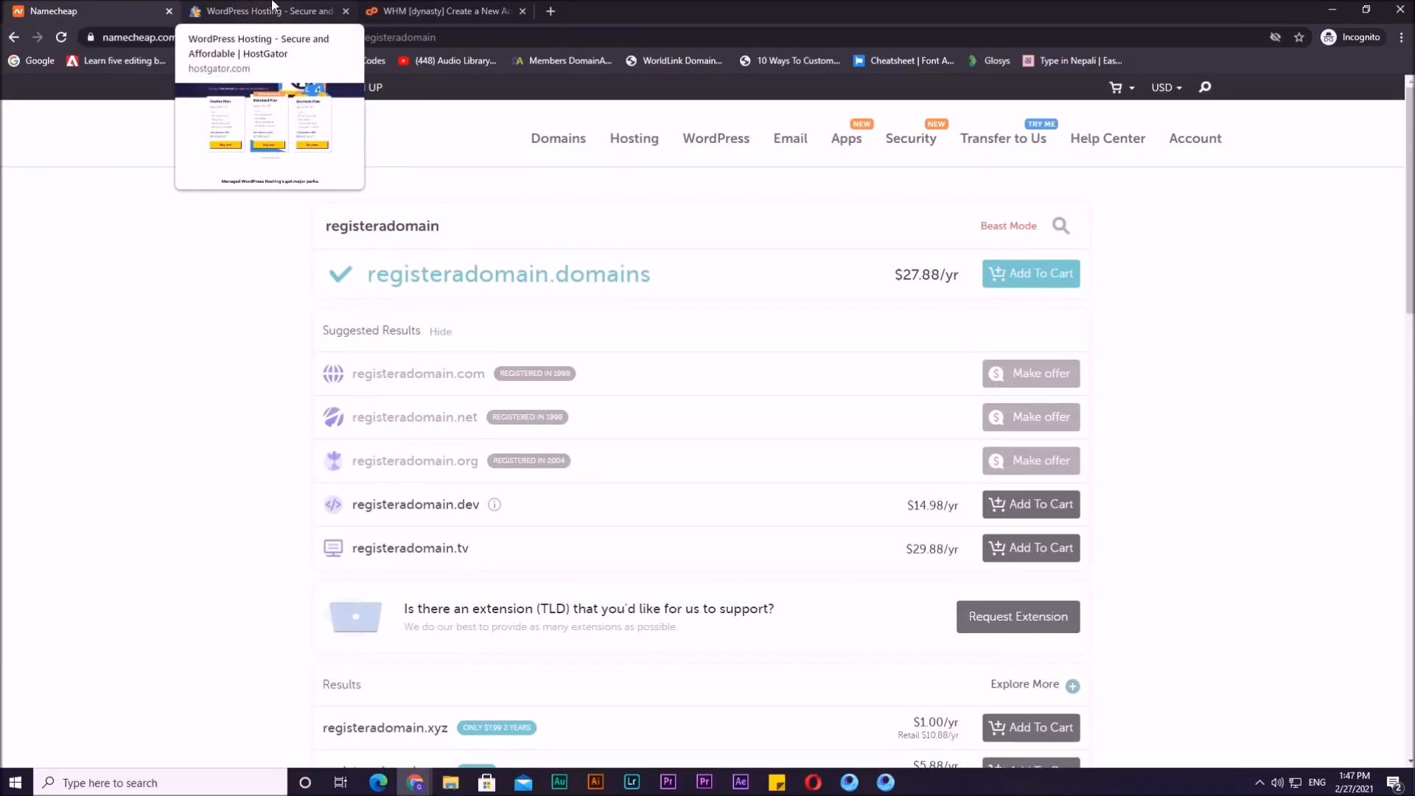
{"action": "left_click", "coordinate": [405, 9]}
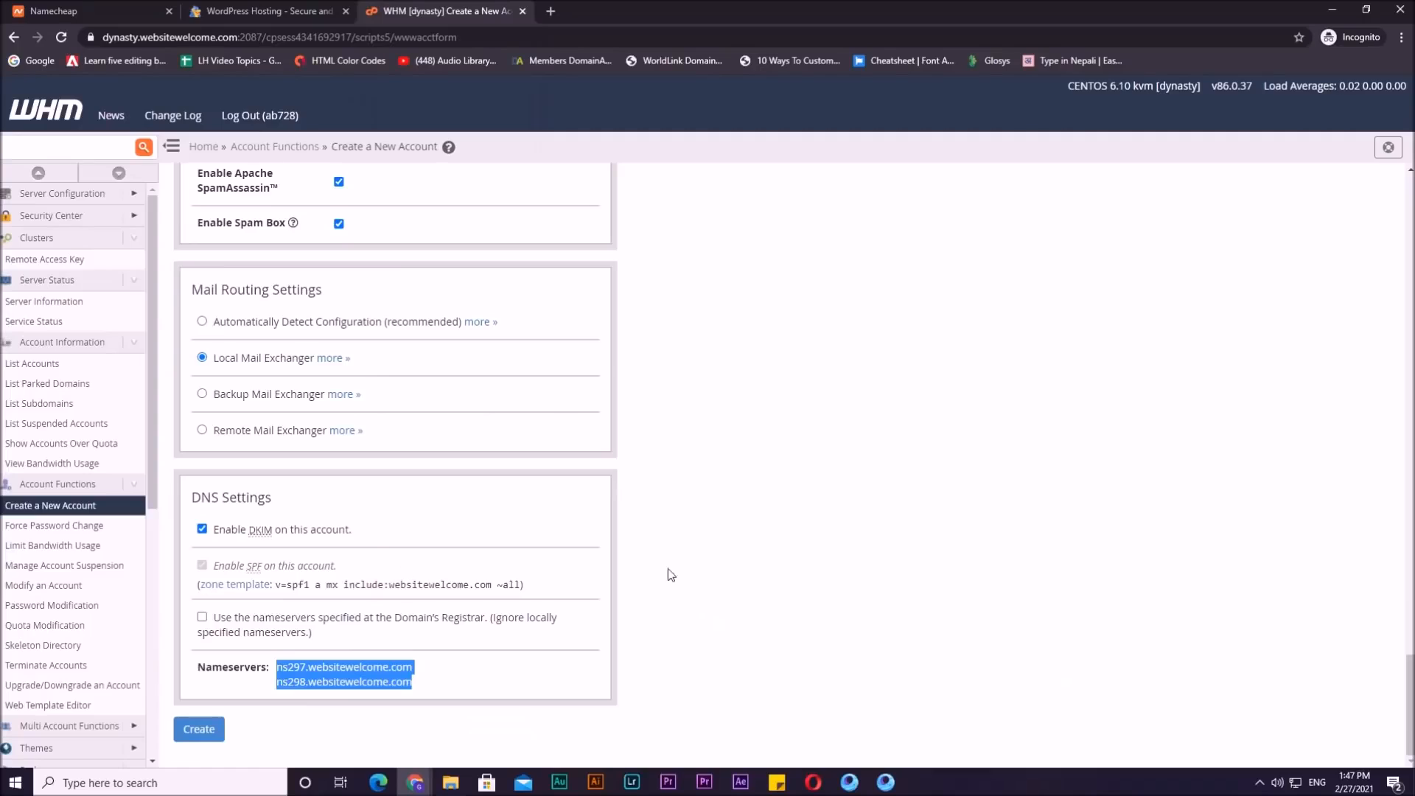
{"action": "left_click", "coordinate": [752, 557]}
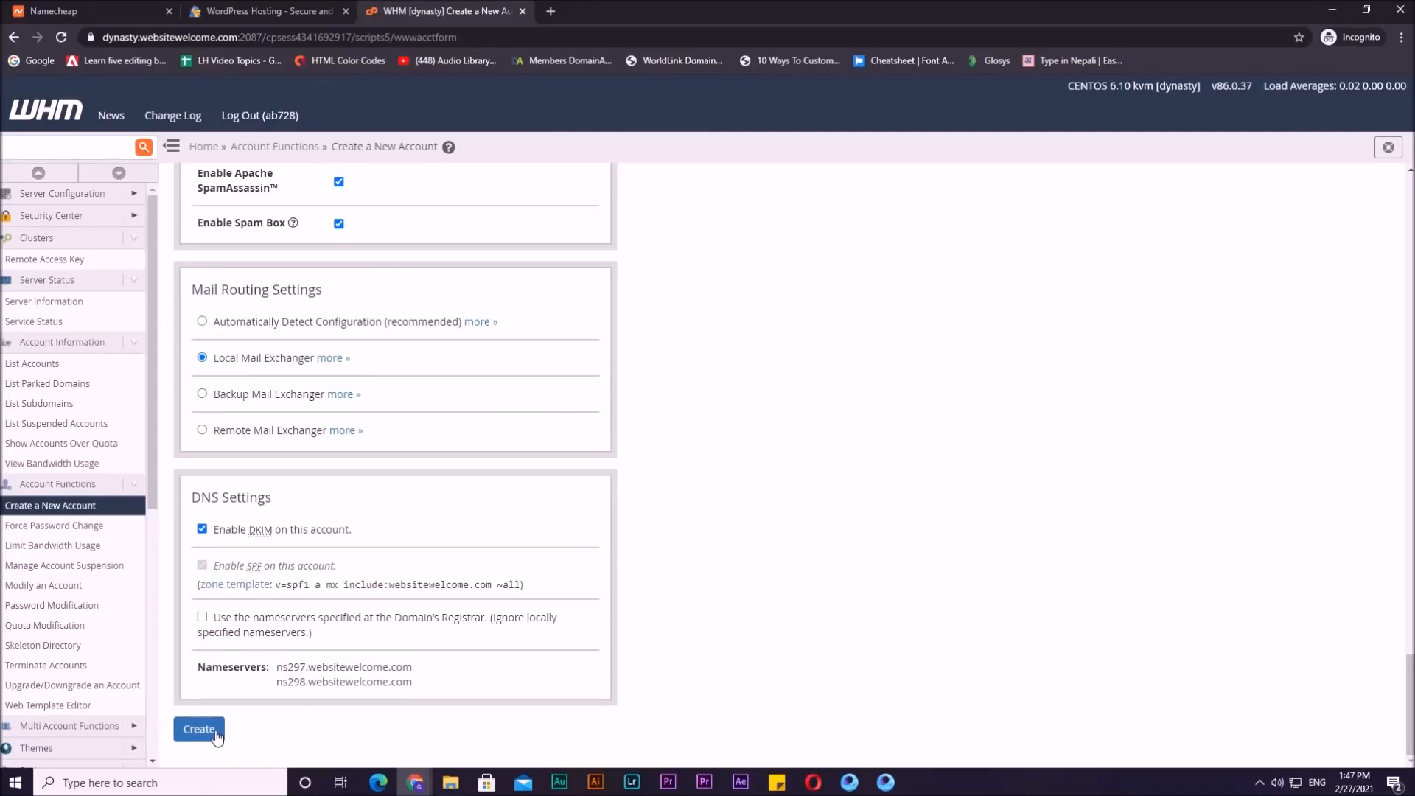
Step: Open List Accounts and open the upayportal.com website in a new tab
{"action": "left_click", "coordinate": [42, 365]}
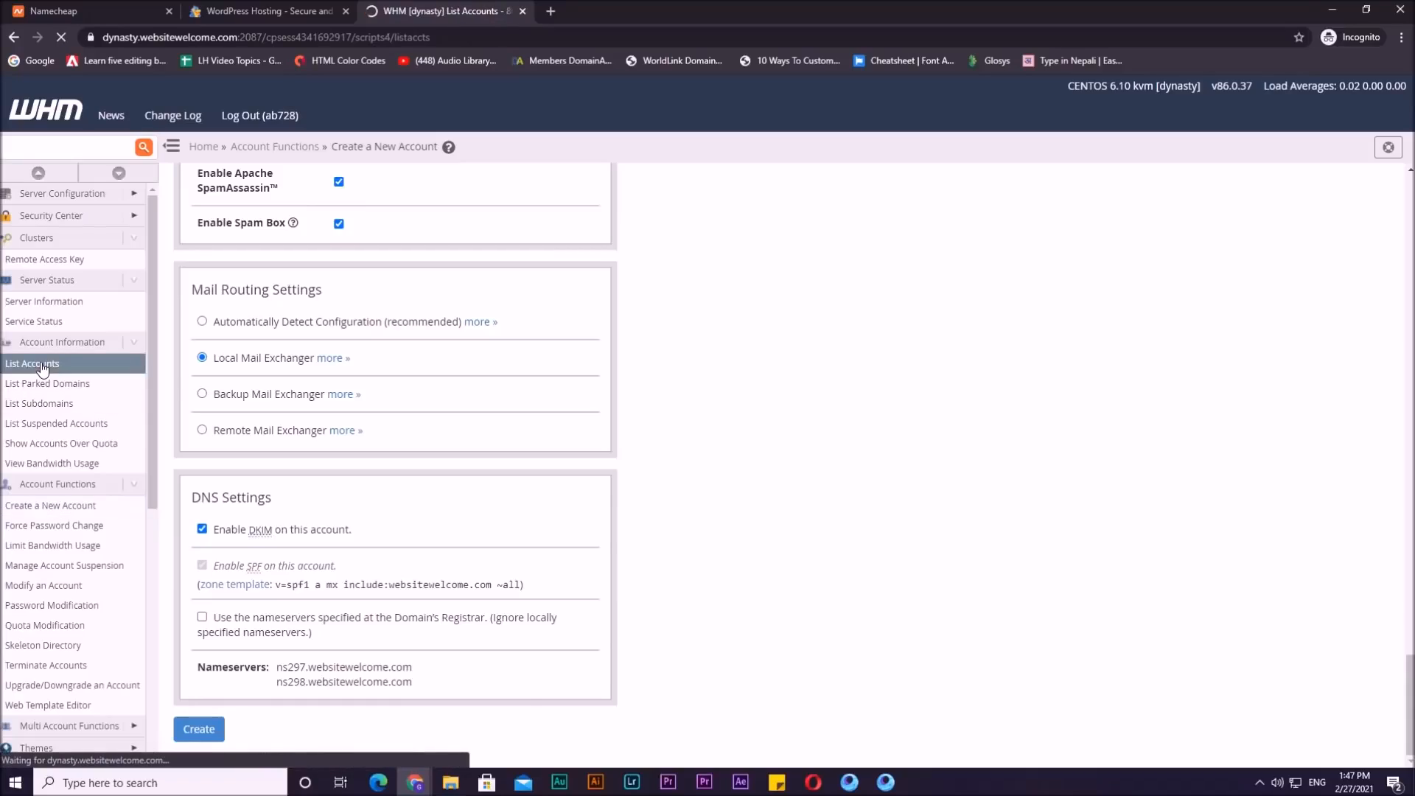
{"action": "scroll", "coordinate": [383, 442], "scroll_direction": "down", "scroll_amount": 5}
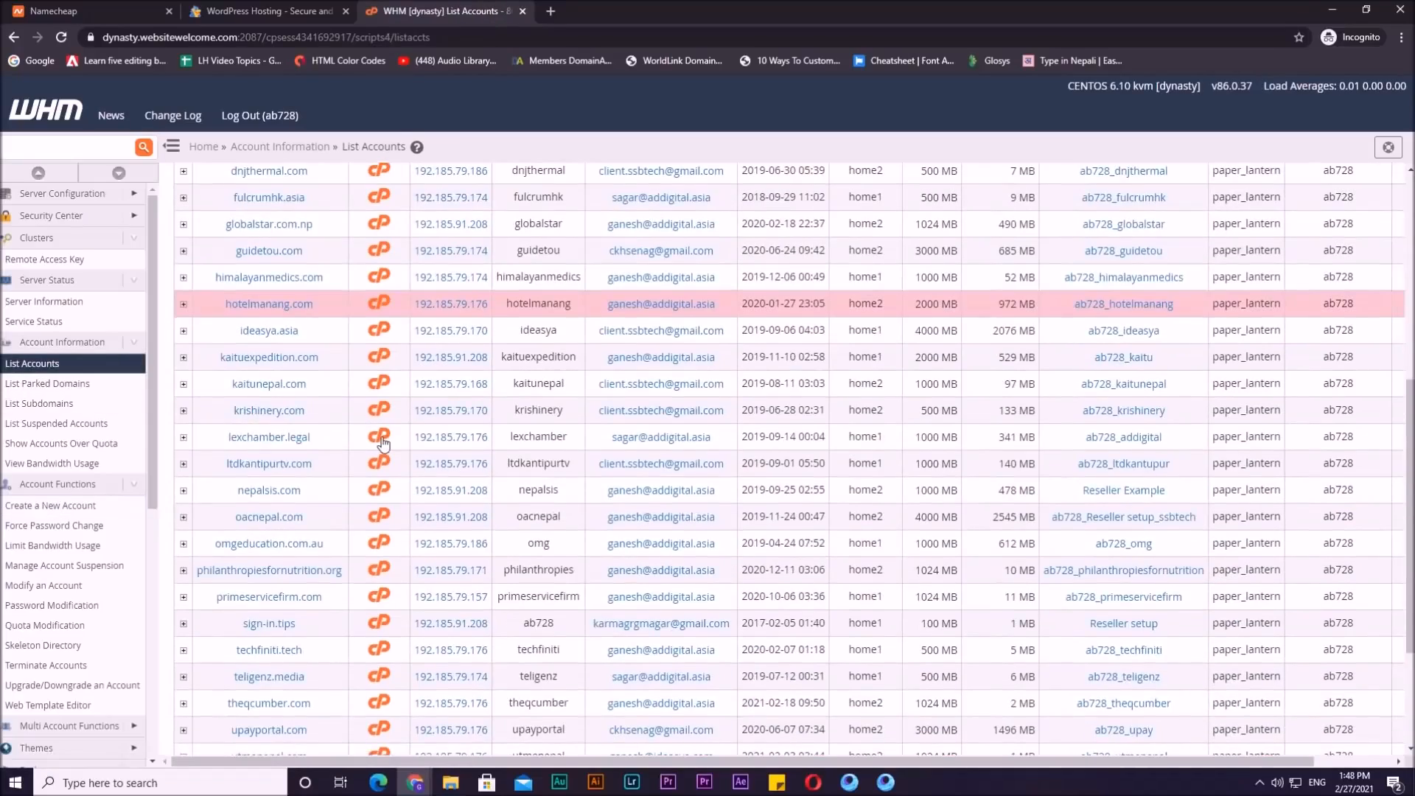
{"action": "scroll", "coordinate": [383, 443], "scroll_direction": "down", "scroll_amount": 3}
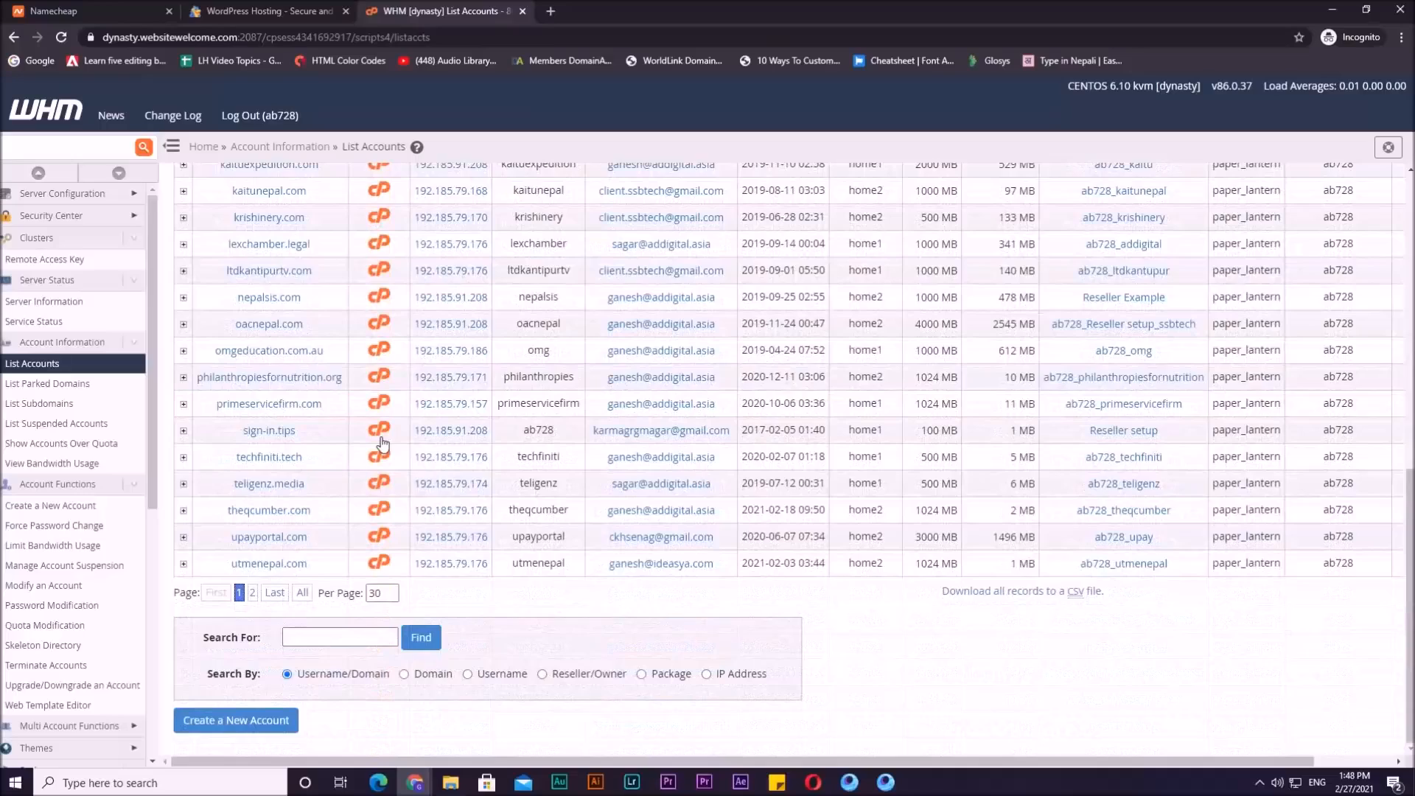
{"action": "left_click", "coordinate": [294, 540]}
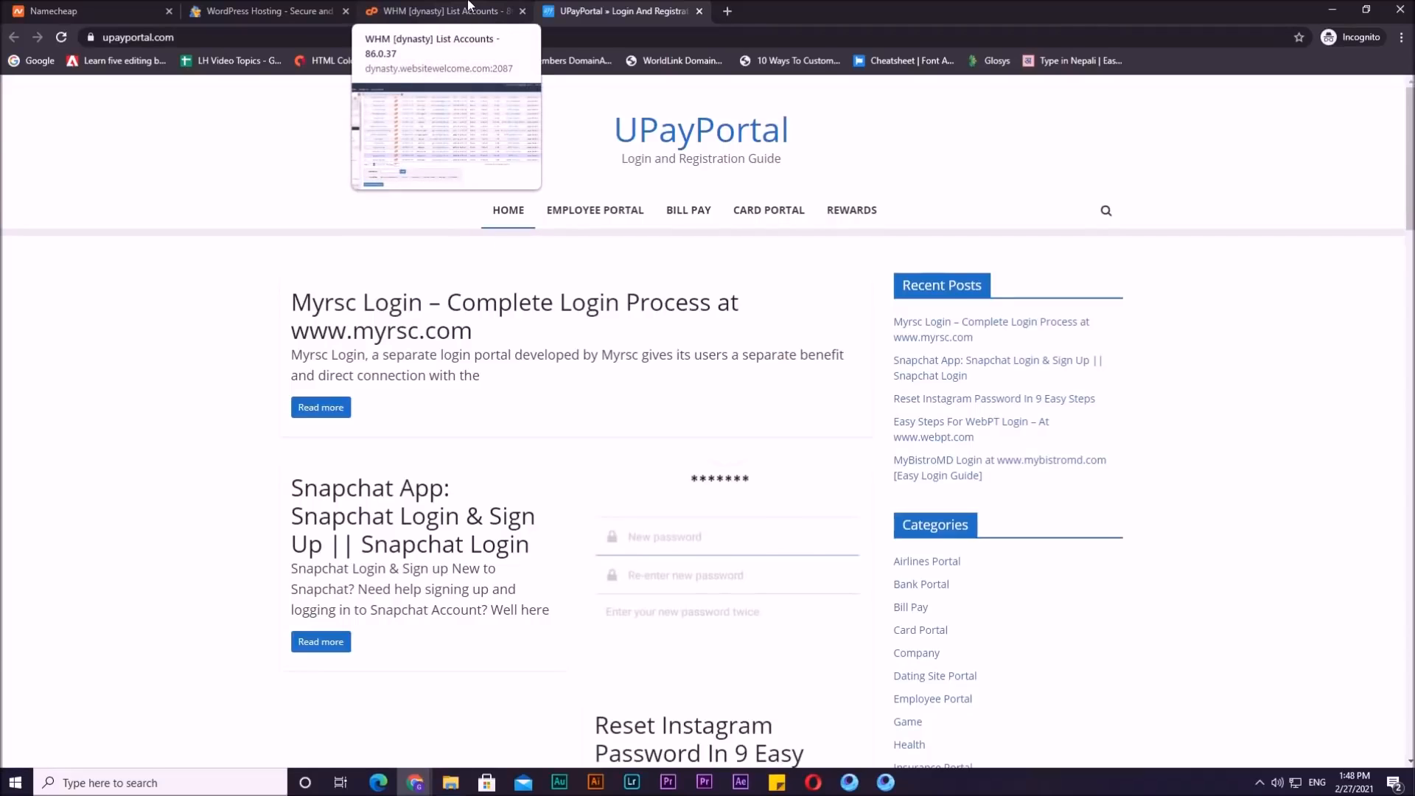
{"action": "left_click", "coordinate": [469, 7]}
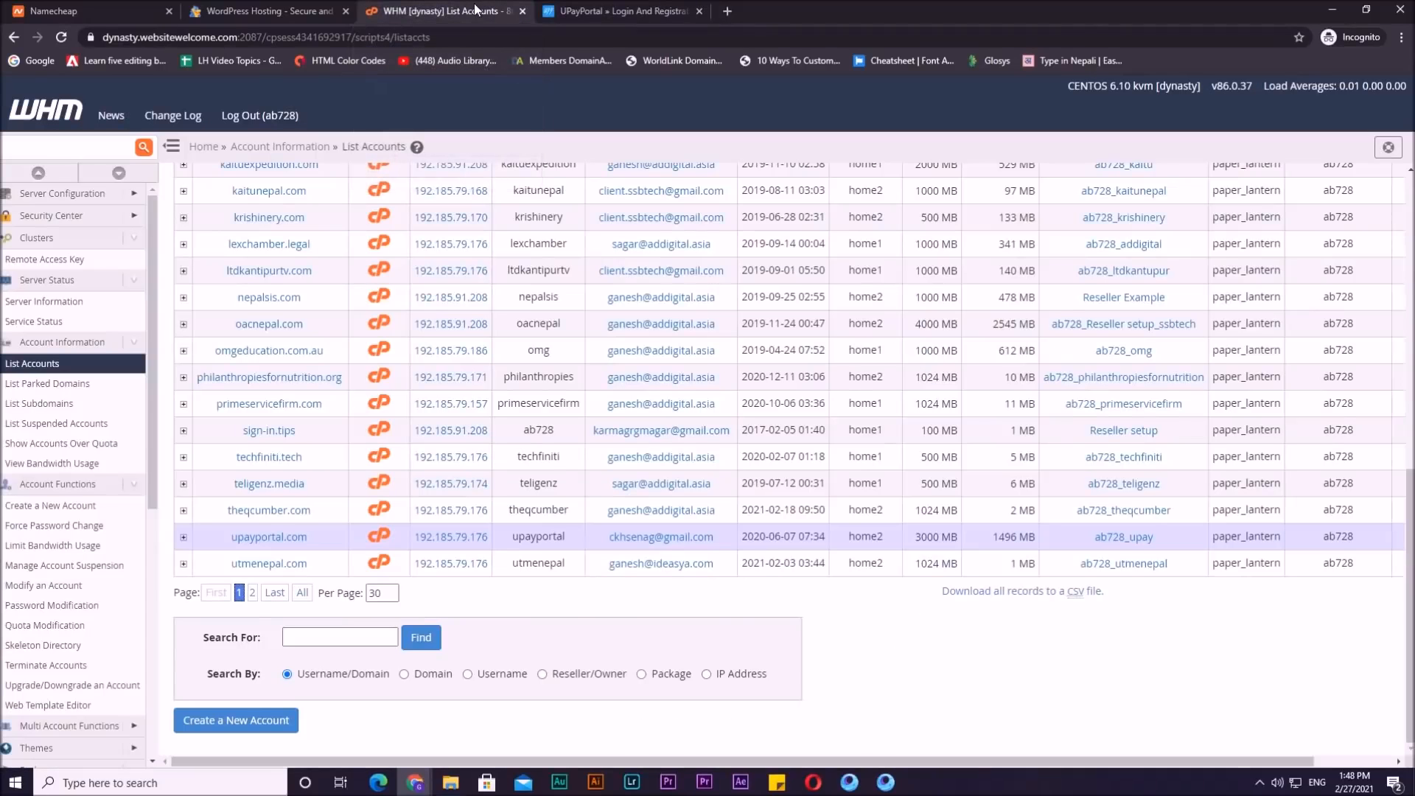
Step: Open cPanel for the upayportal.com account and close the UPayPortal website tab
{"action": "left_click", "coordinate": [379, 537]}
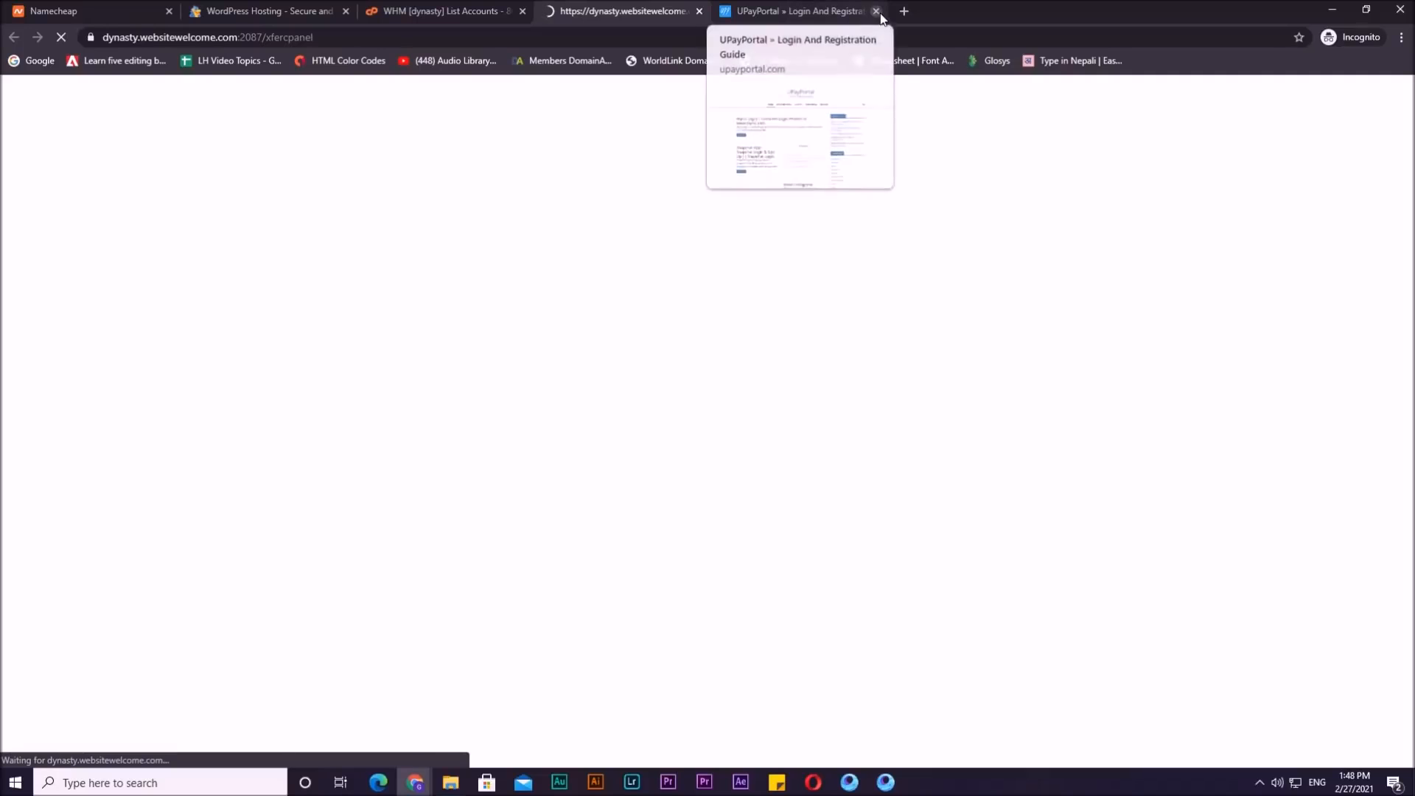
{"action": "left_click", "coordinate": [876, 11]}
{"action": "left_click", "coordinate": [449, 9]}
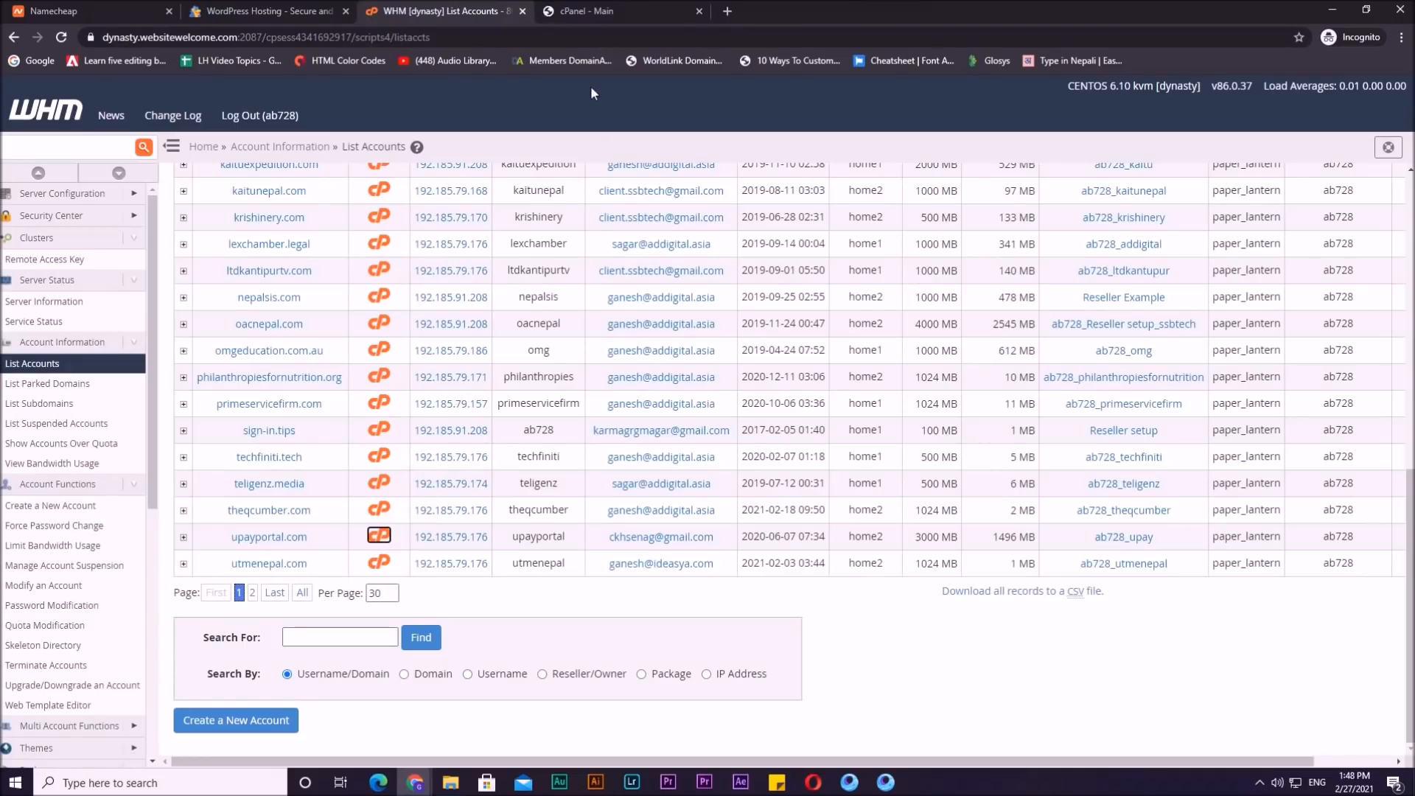
Step: Switch to the upayportal.com cPanel dashboard and scroll down to its Software section
{"action": "left_click", "coordinate": [608, 7]}
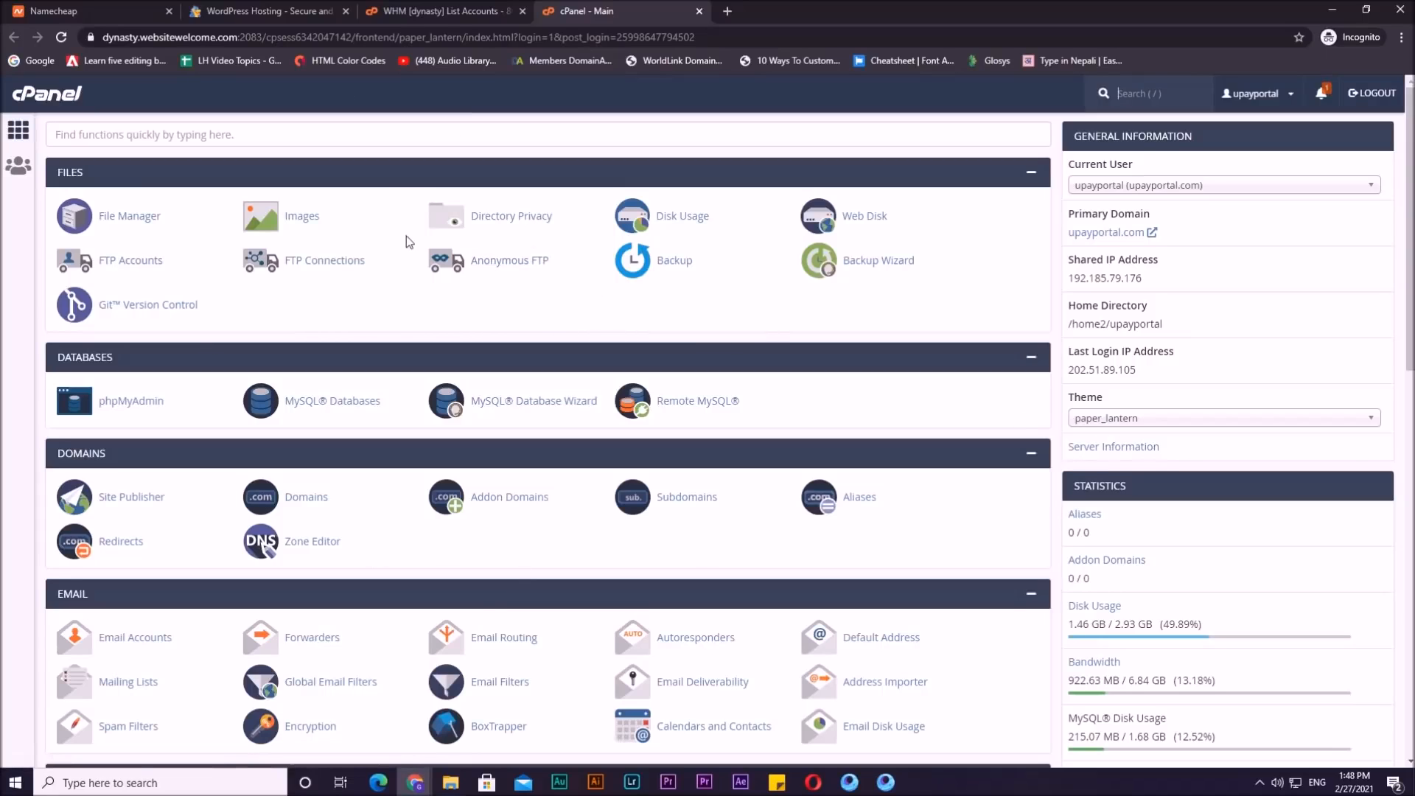
{"action": "left_click", "coordinate": [140, 11]}
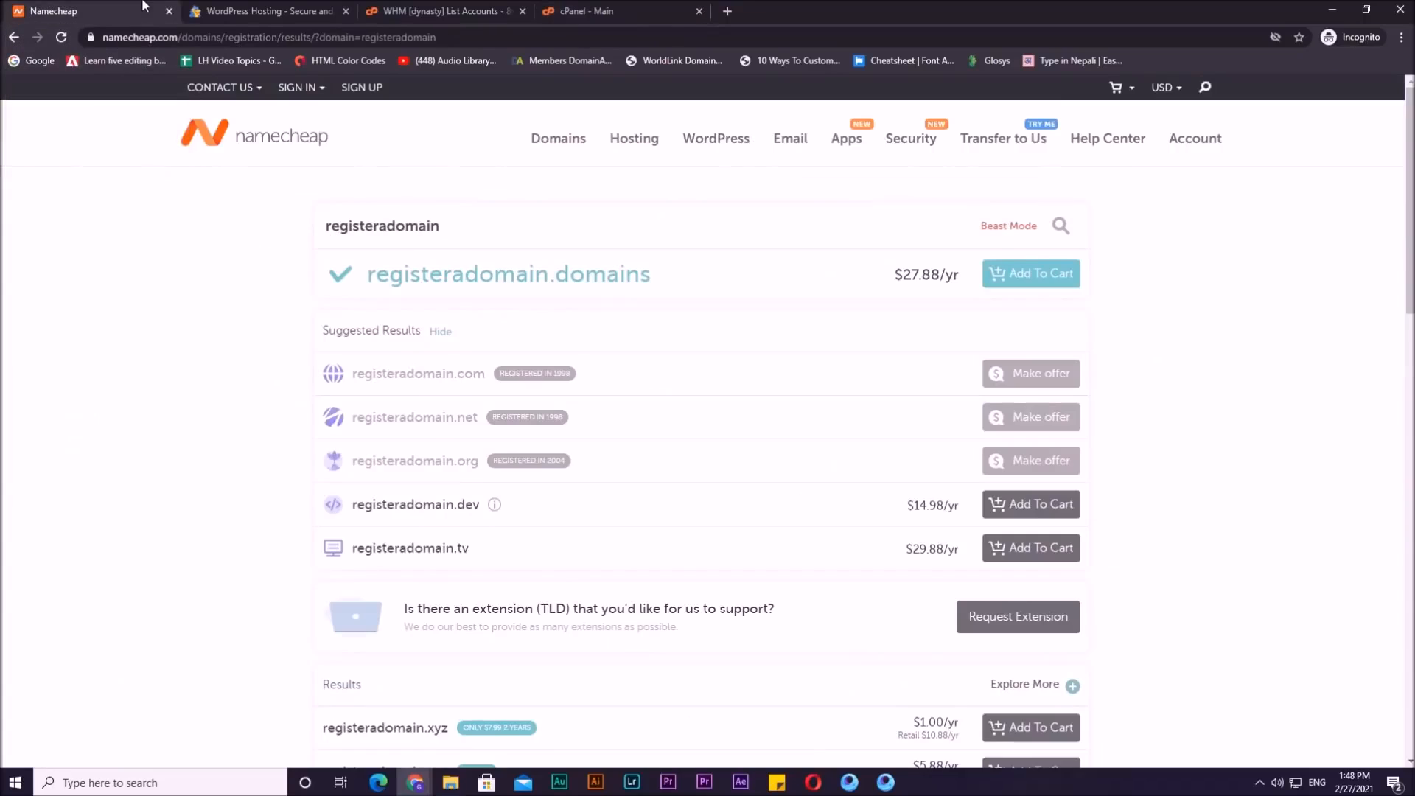
{"action": "left_click", "coordinate": [277, 9]}
{"action": "left_click", "coordinate": [479, 11]}
{"action": "left_click", "coordinate": [625, 15]}
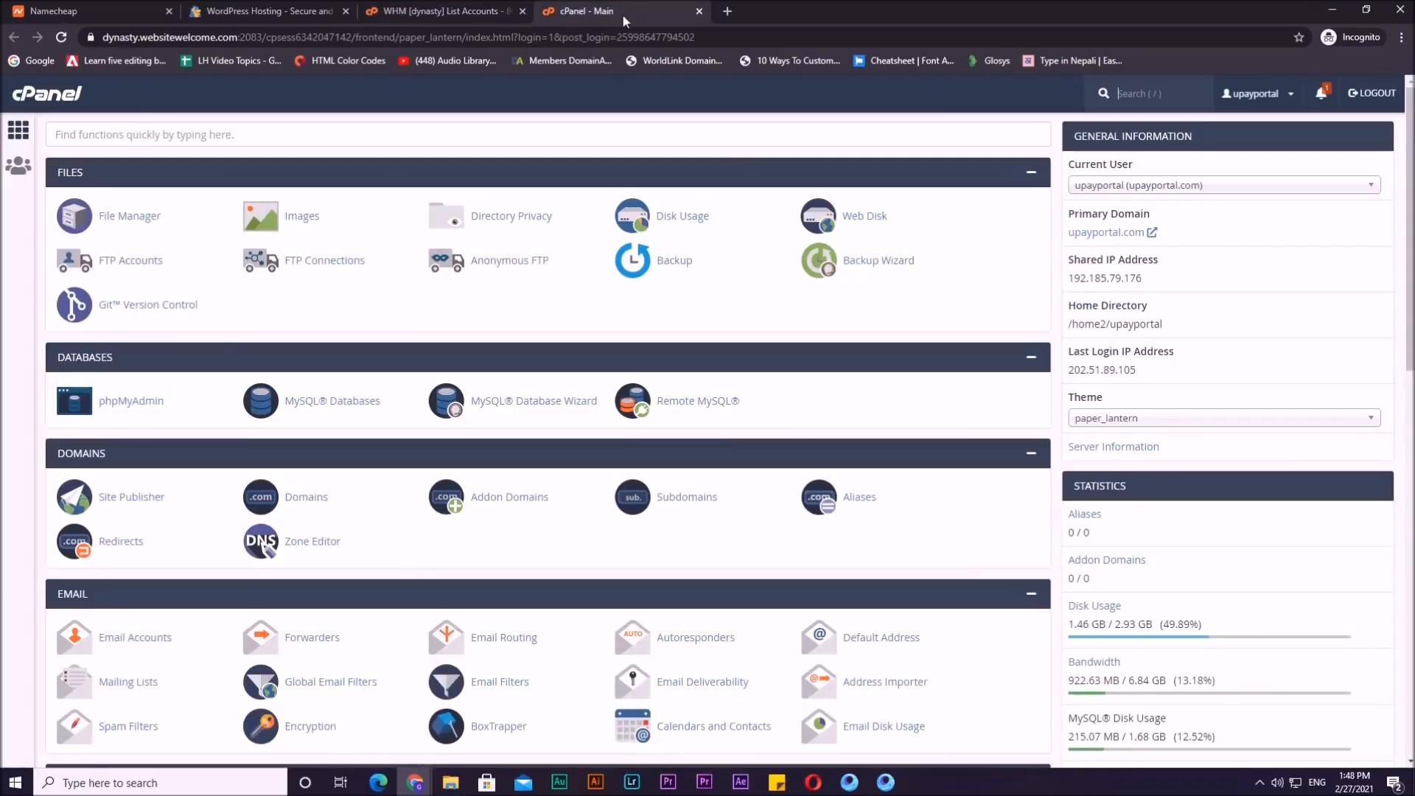
{"action": "scroll", "coordinate": [486, 289], "scroll_direction": "down", "scroll_amount": 5}
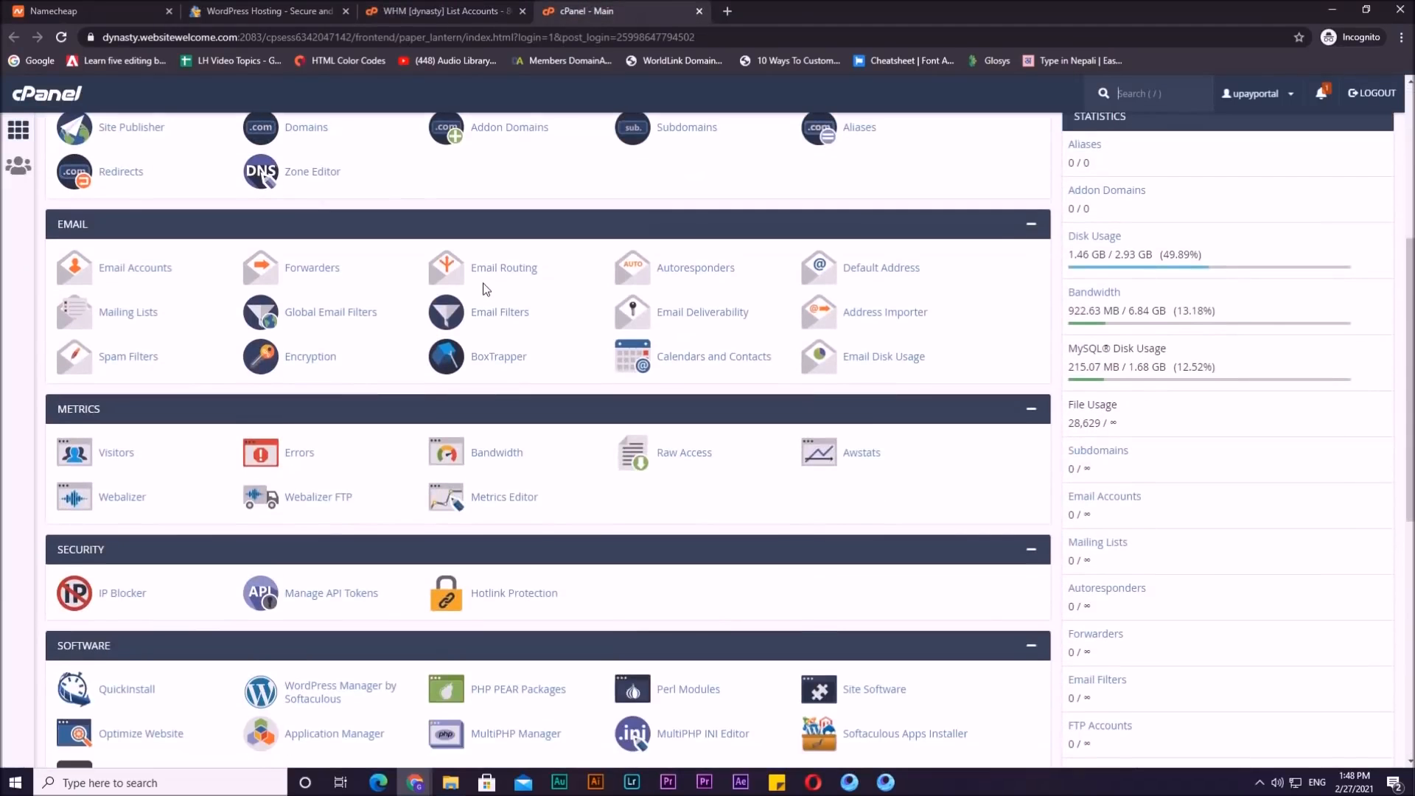
{"action": "scroll", "coordinate": [485, 287], "scroll_direction": "down", "scroll_amount": 3}
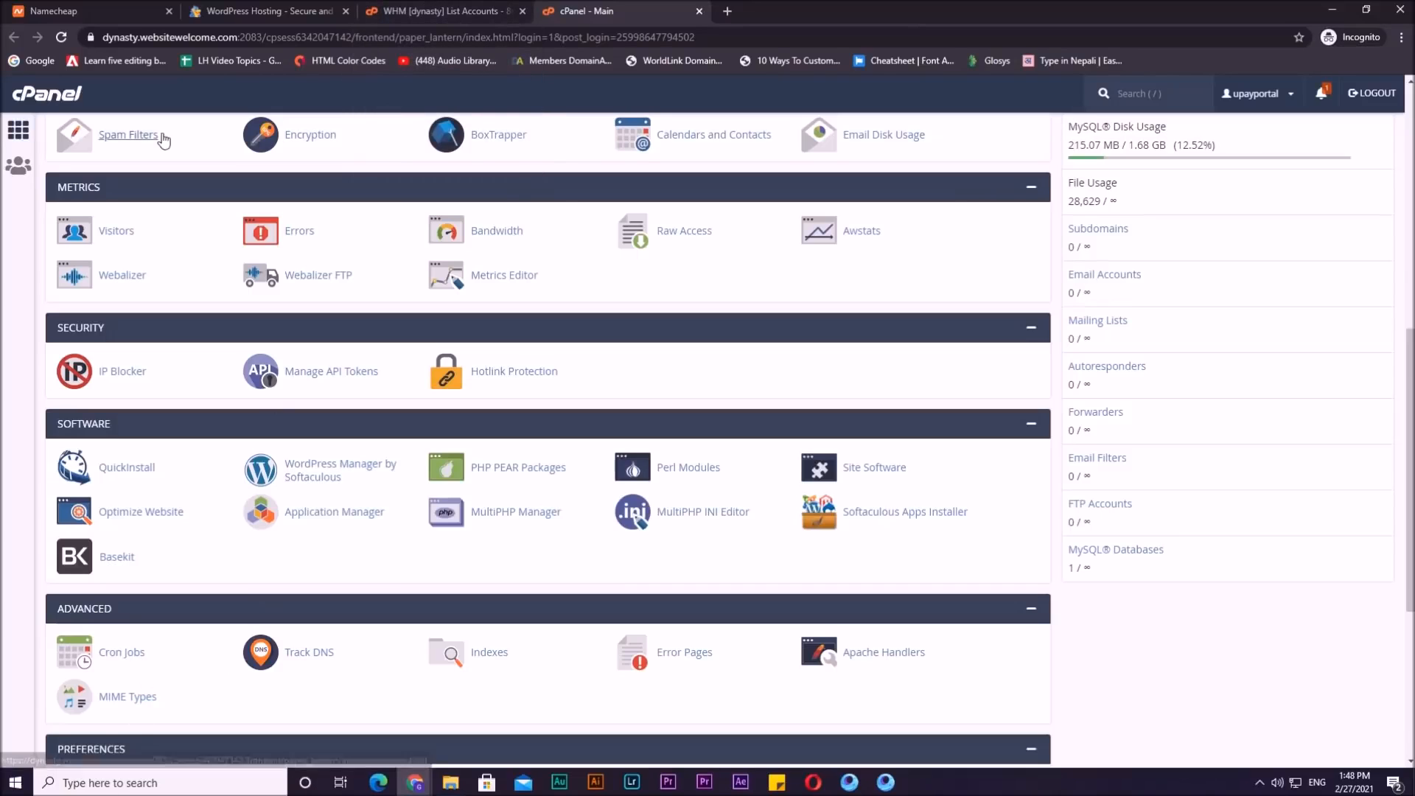
{"action": "mouse_move", "coordinate": [122, 6]}
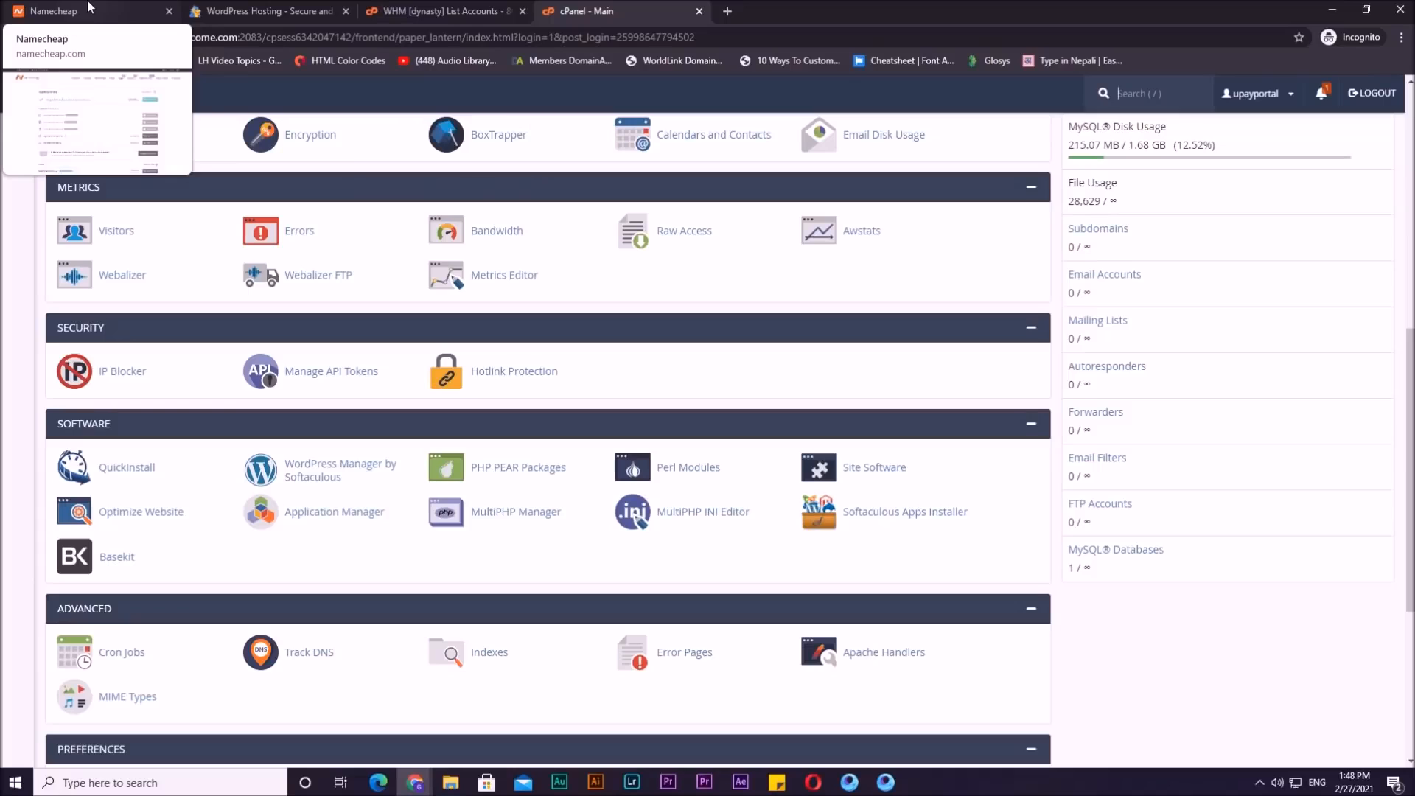
Step: Open QuickInstall and browse the marketplace to find the WordPress installer
{"action": "left_click", "coordinate": [140, 468]}
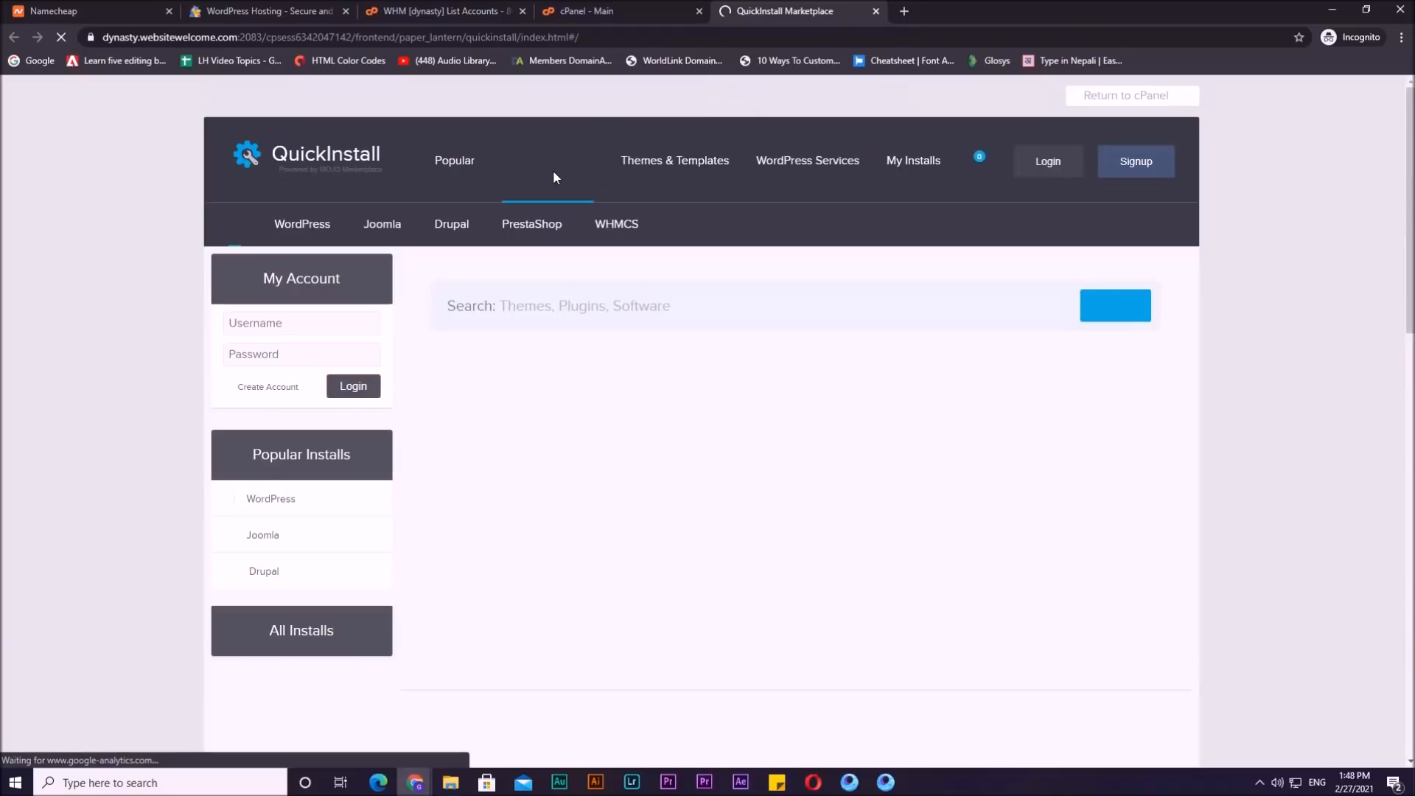
{"action": "scroll", "coordinate": [558, 215], "scroll_direction": "down", "scroll_amount": 4}
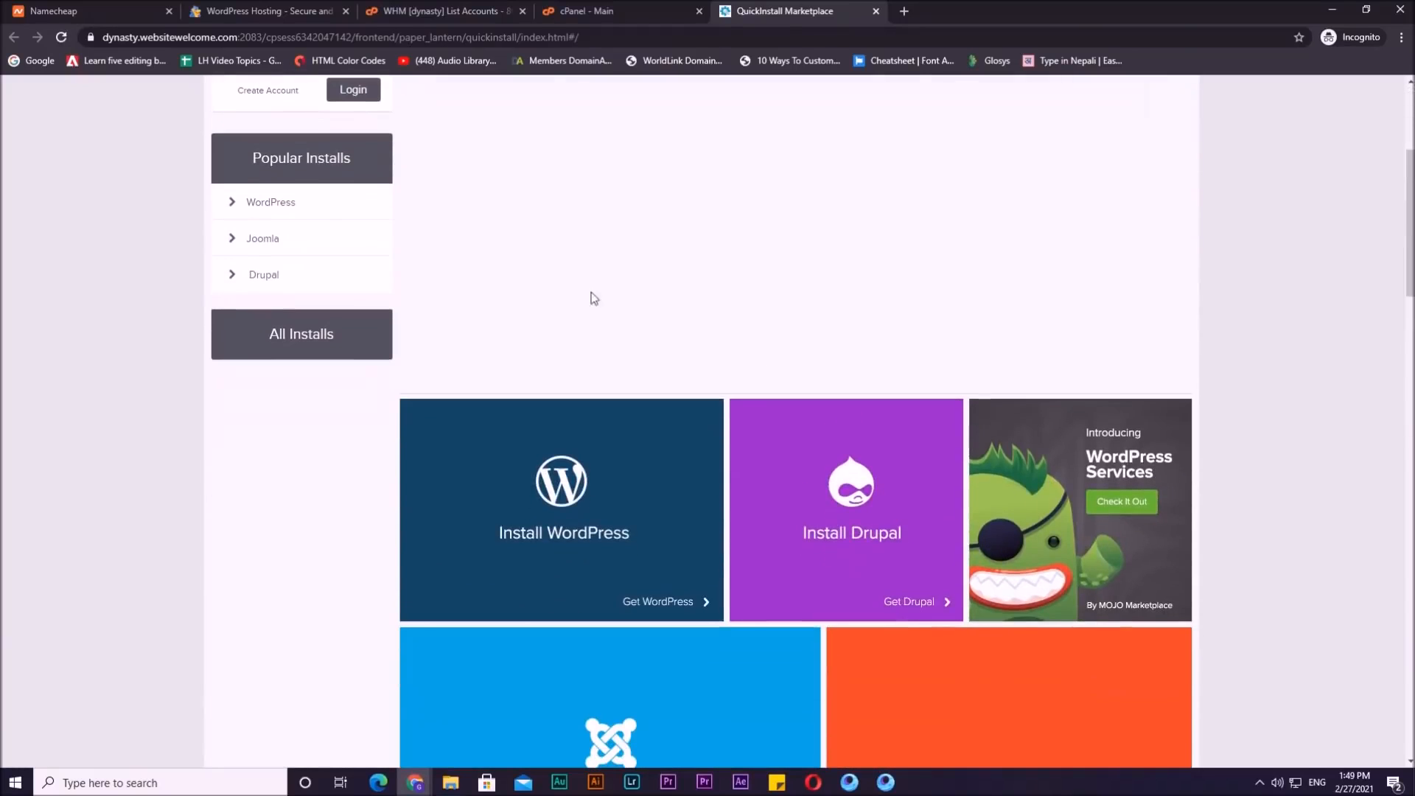
{"action": "scroll", "coordinate": [710, 265], "scroll_direction": "down", "scroll_amount": 1}
{"action": "scroll", "coordinate": [902, 539], "scroll_direction": "down", "scroll_amount": 2}
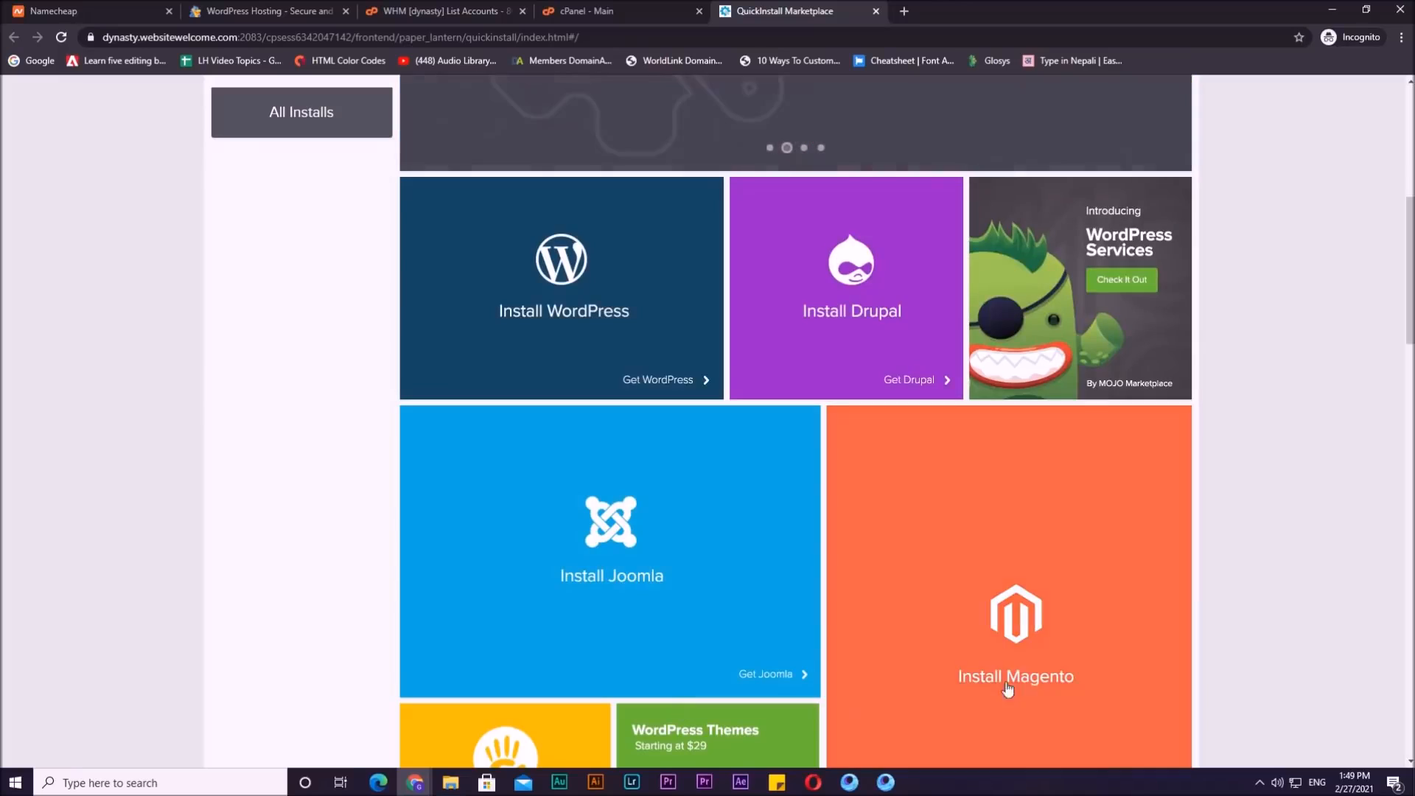
{"action": "scroll", "coordinate": [549, 330], "scroll_direction": "down", "scroll_amount": 3}
{"action": "scroll", "coordinate": [342, 349], "scroll_direction": "down", "scroll_amount": 3}
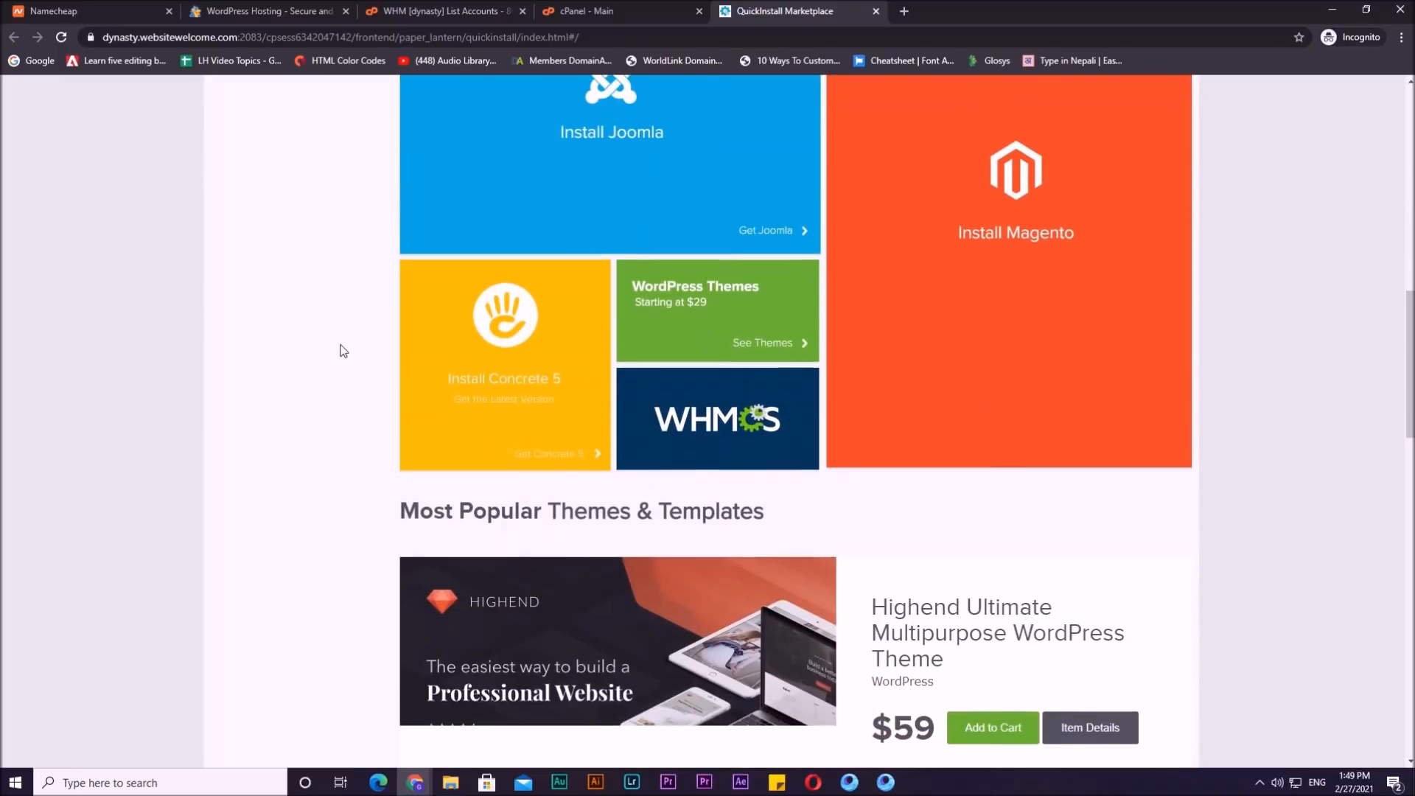
{"action": "scroll", "coordinate": [342, 349], "scroll_direction": "down", "scroll_amount": 6}
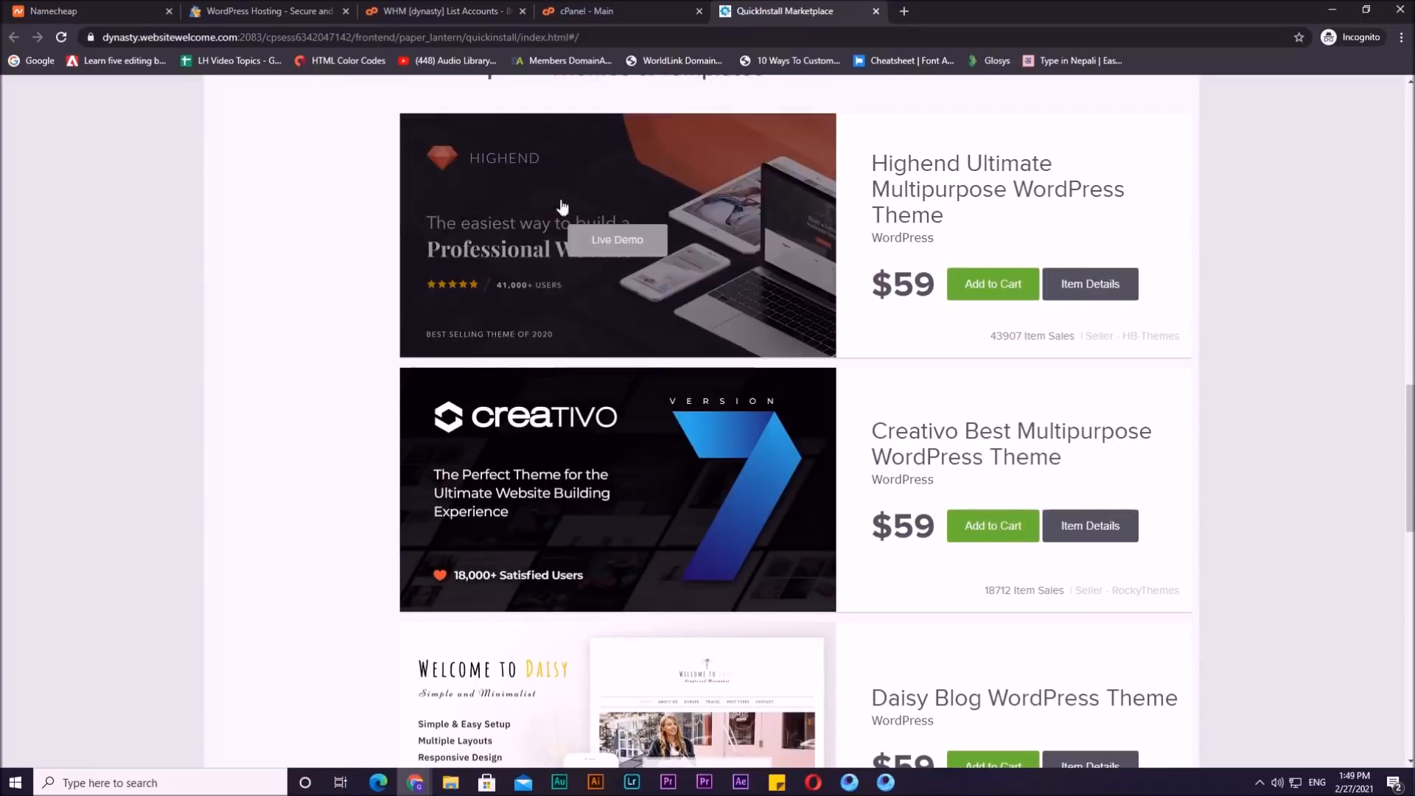
{"action": "scroll", "coordinate": [787, 357], "scroll_direction": "up", "scroll_amount": 8}
{"action": "scroll", "coordinate": [771, 435], "scroll_direction": "down", "scroll_amount": 3}
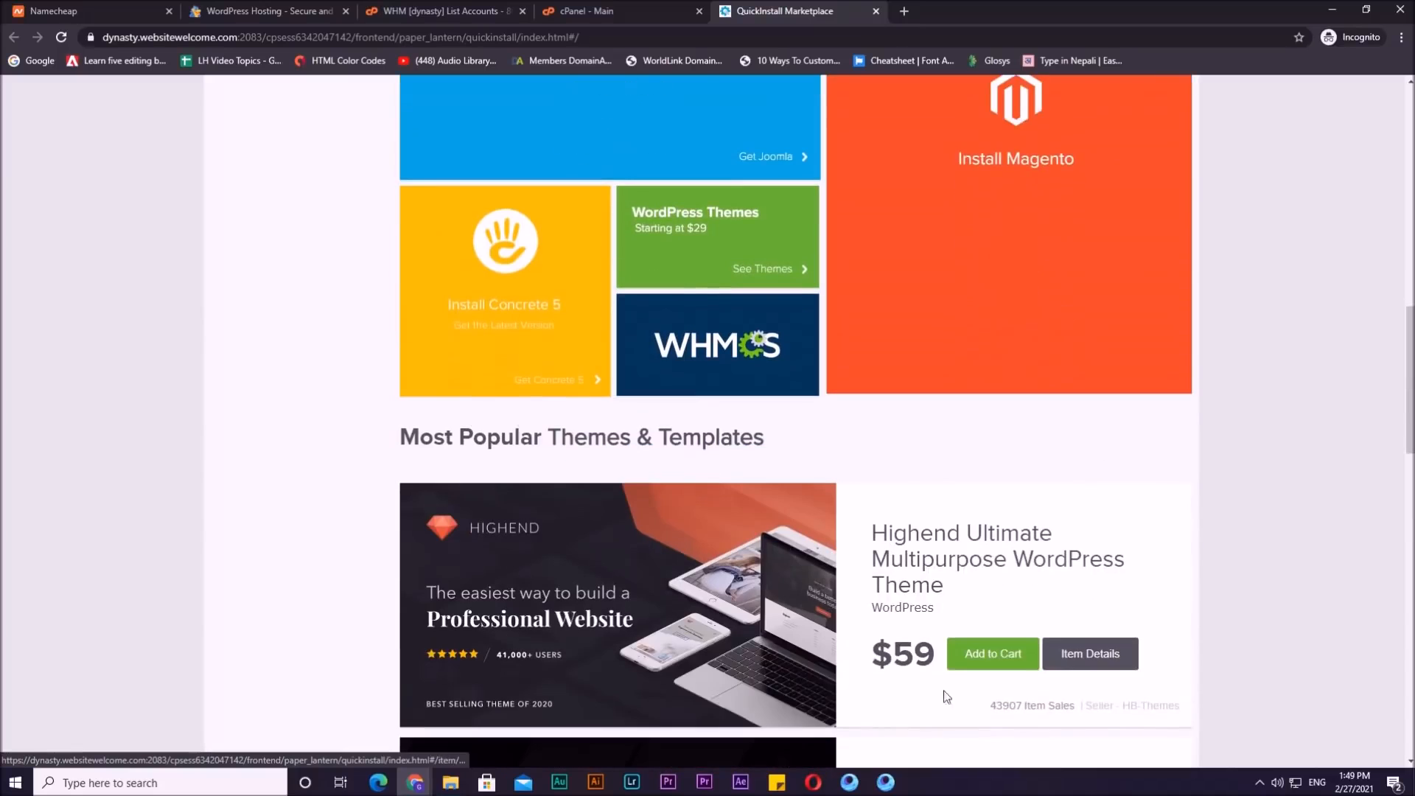
{"action": "scroll", "coordinate": [739, 504], "scroll_direction": "up", "scroll_amount": 5}
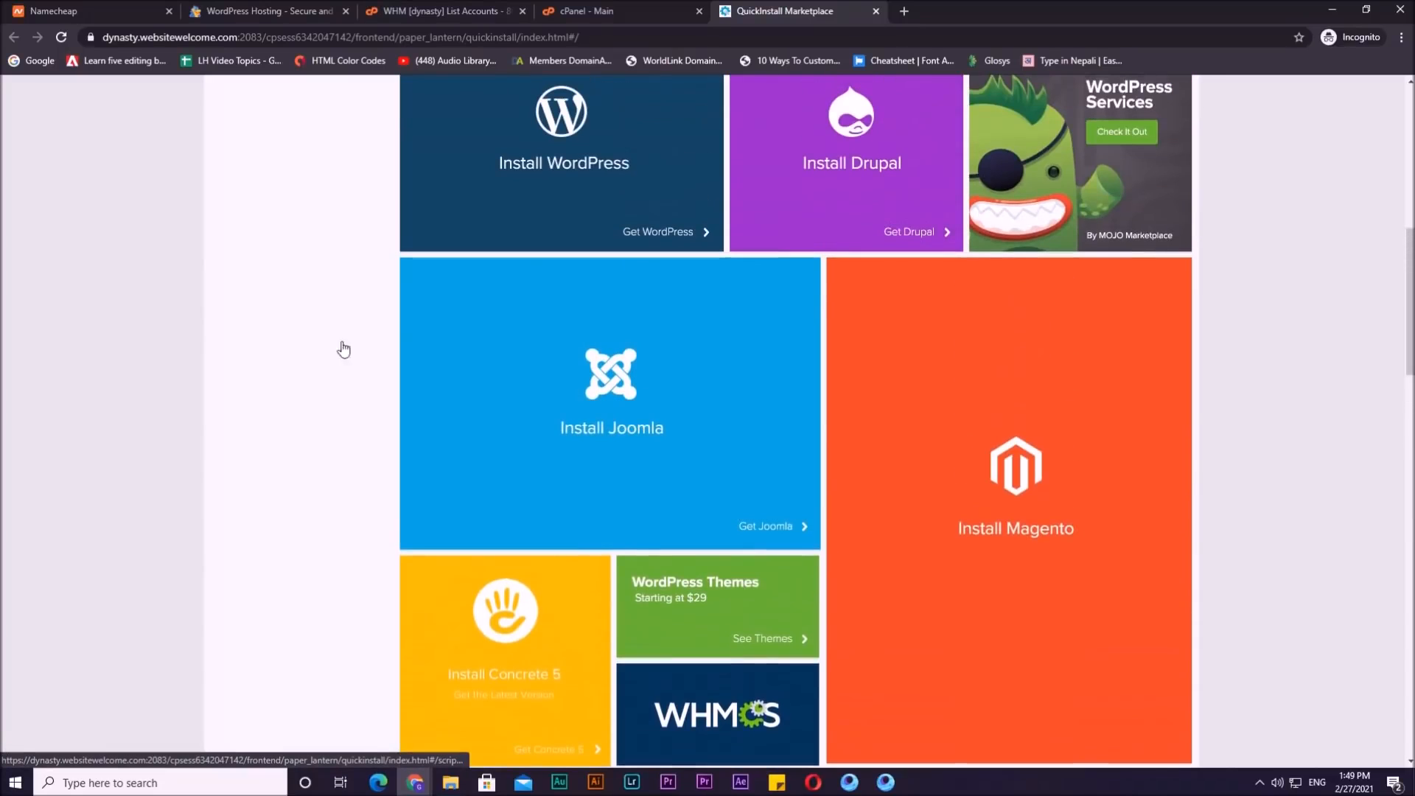
{"action": "scroll", "coordinate": [289, 297], "scroll_direction": "up", "scroll_amount": 9}
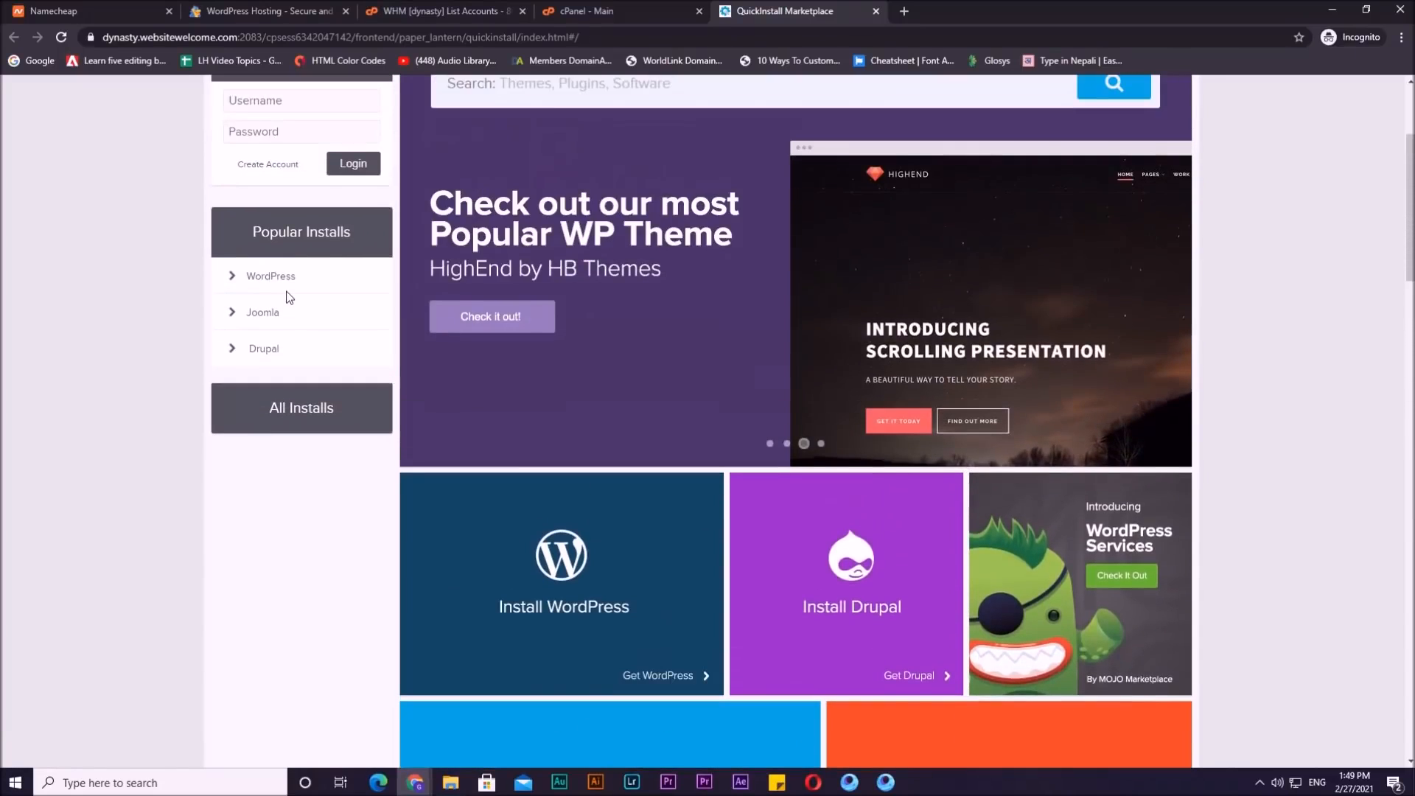
{"action": "scroll", "coordinate": [289, 297], "scroll_direction": "down", "scroll_amount": 5}
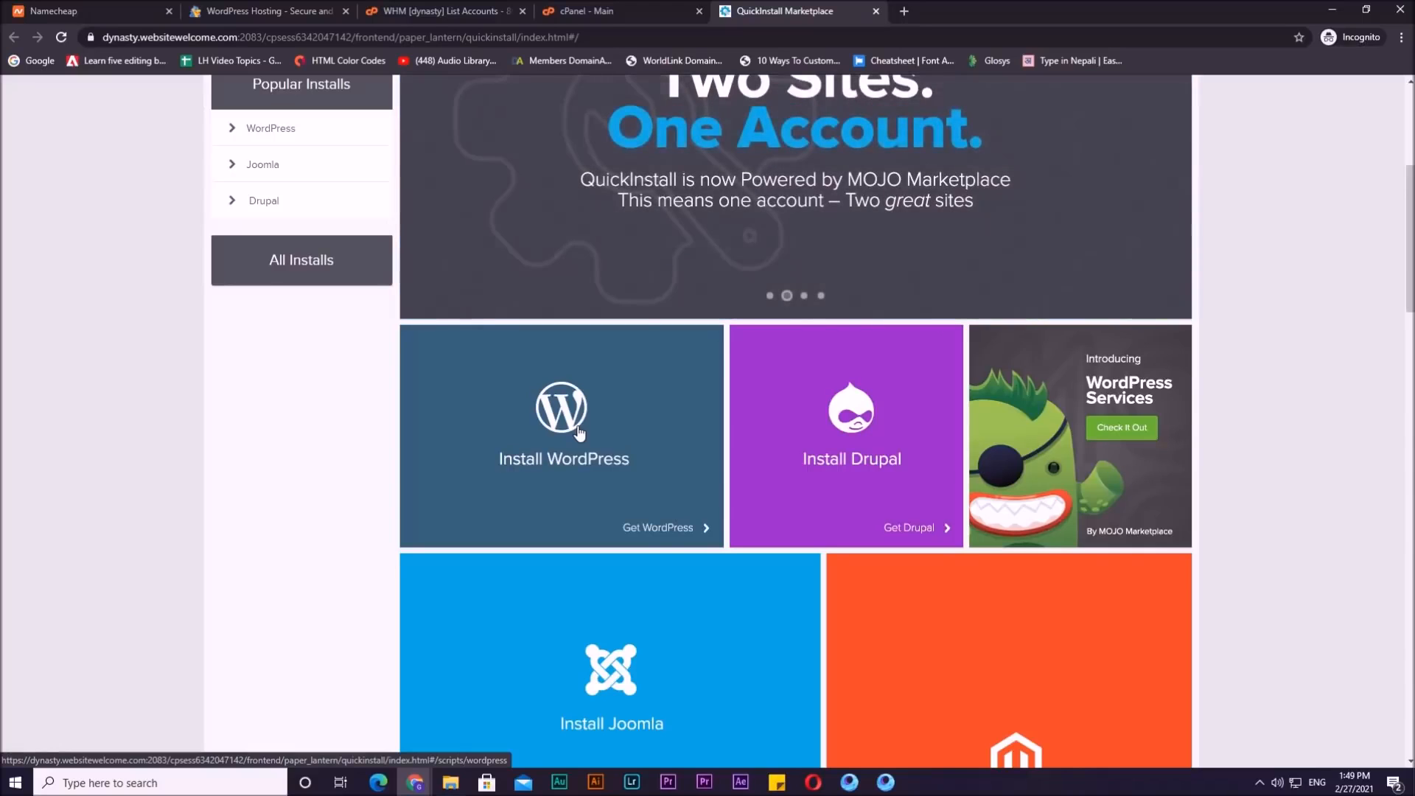
Step: Open the WordPress 5.0.3 installer page with its free install option
{"action": "left_click", "coordinate": [579, 433]}
{"action": "scroll", "coordinate": [579, 433], "scroll_direction": "down", "scroll_amount": 6}
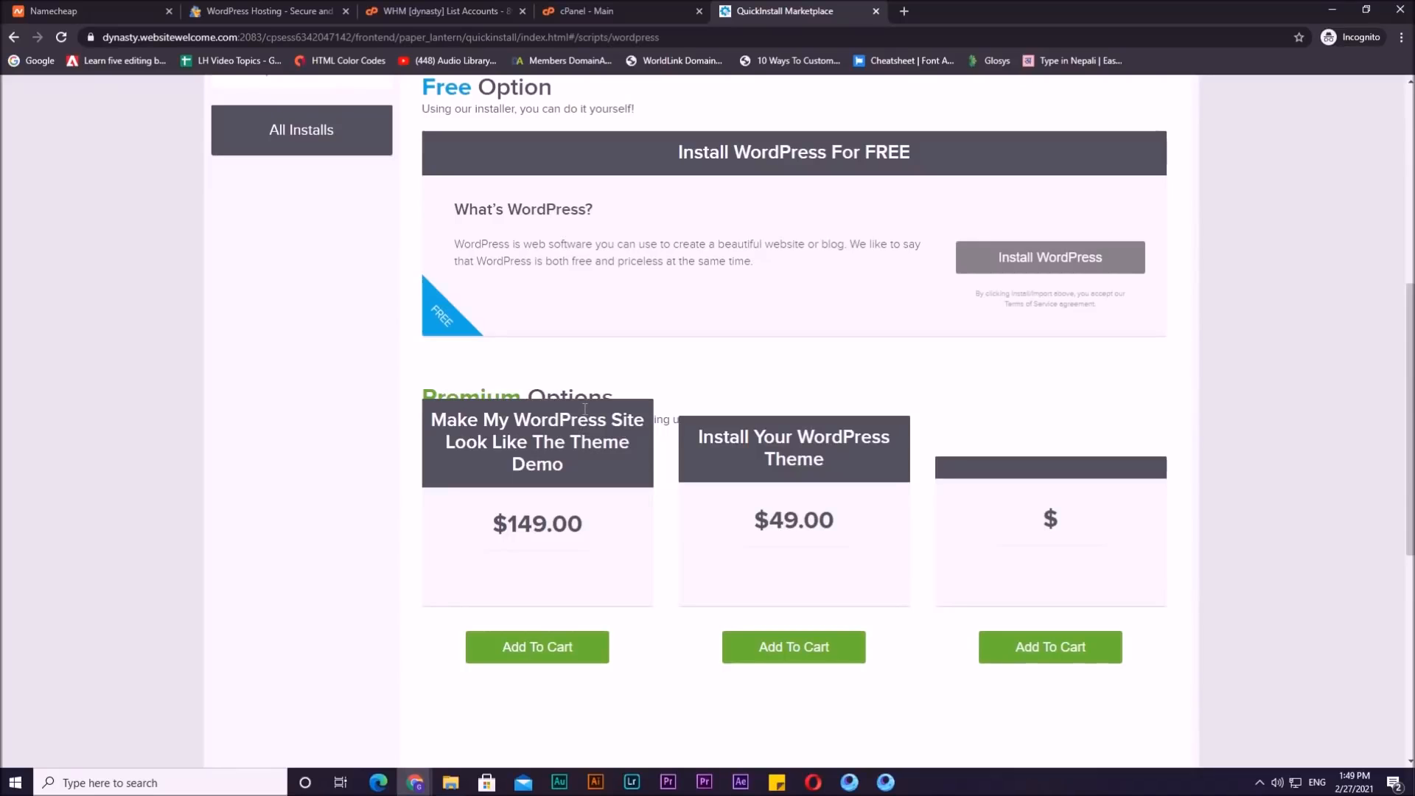
{"action": "scroll", "coordinate": [769, 354], "scroll_direction": "up", "scroll_amount": 1}
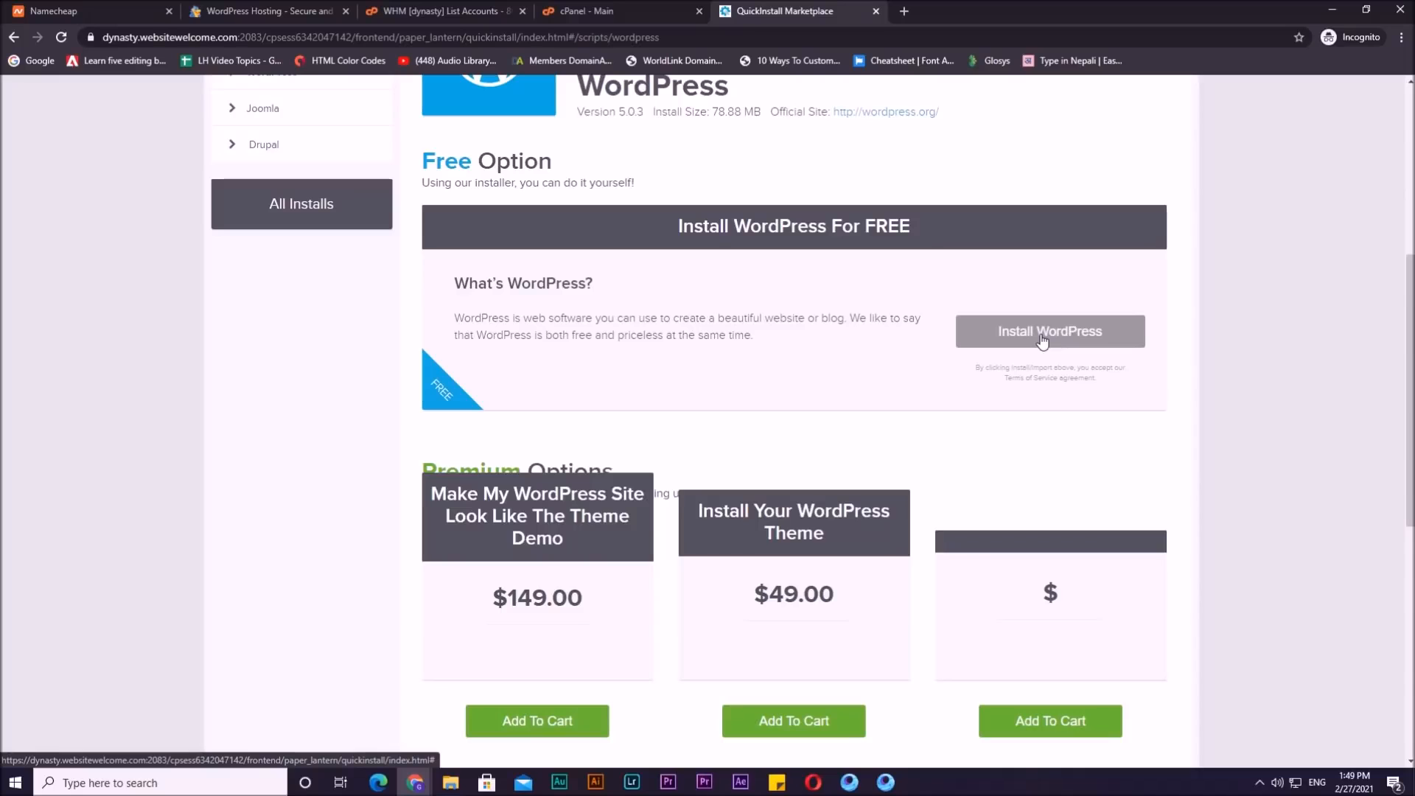
{"action": "scroll", "coordinate": [1041, 339], "scroll_direction": "down", "scroll_amount": 3}
{"action": "scroll", "coordinate": [999, 323], "scroll_direction": "up", "scroll_amount": 3}
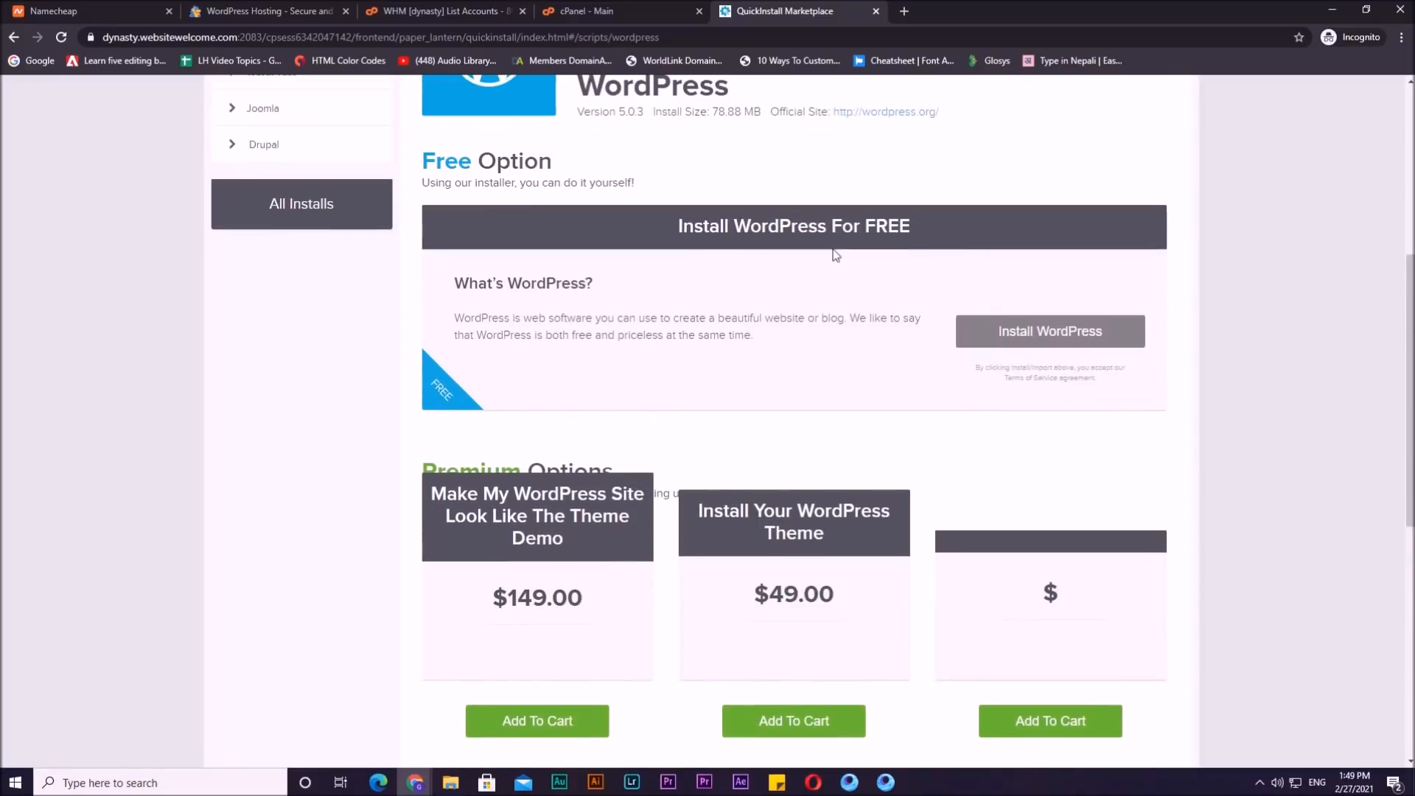
Step: Reveal the free WordPress install form and check its domain list showing upayportal.com
{"action": "left_click", "coordinate": [1050, 340]}
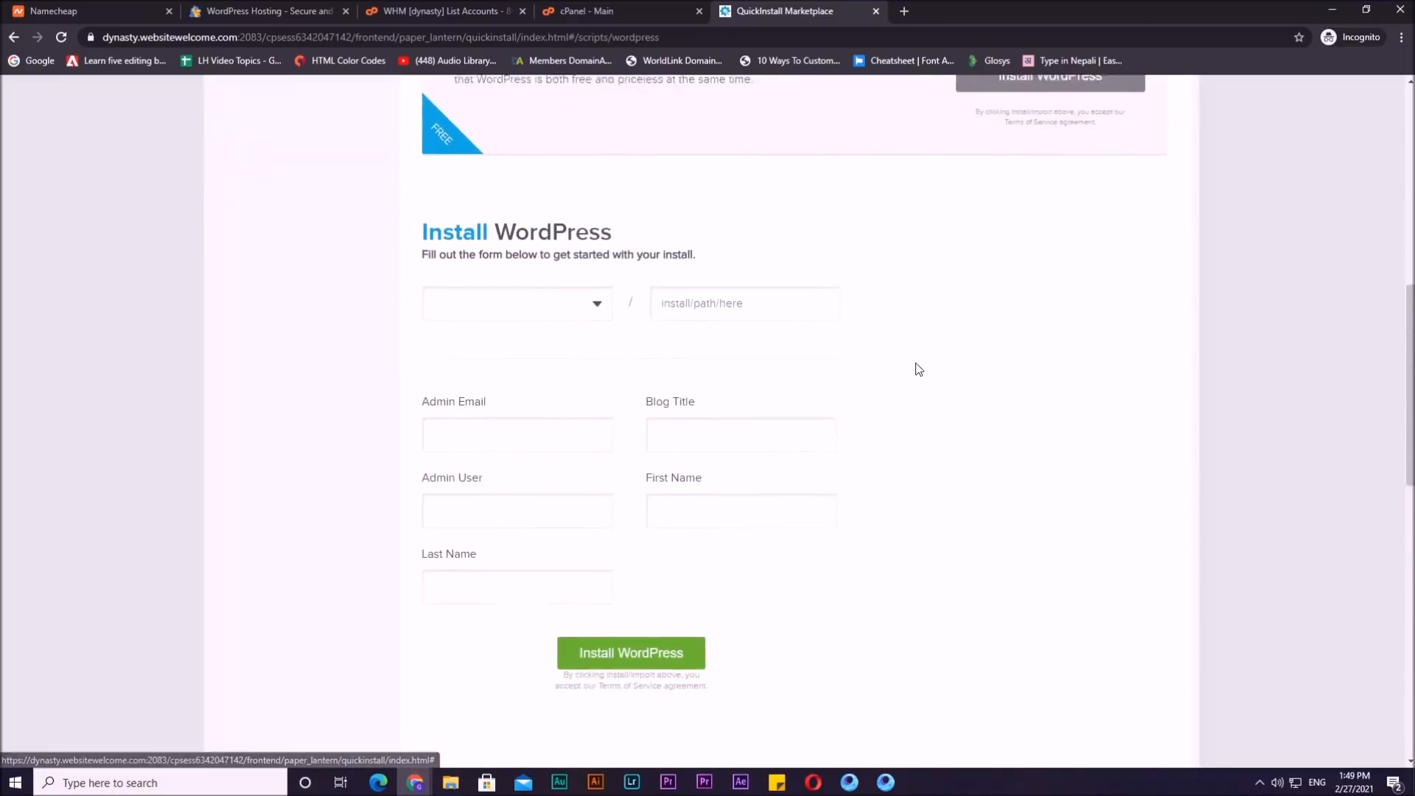
{"action": "left_click", "coordinate": [597, 266]}
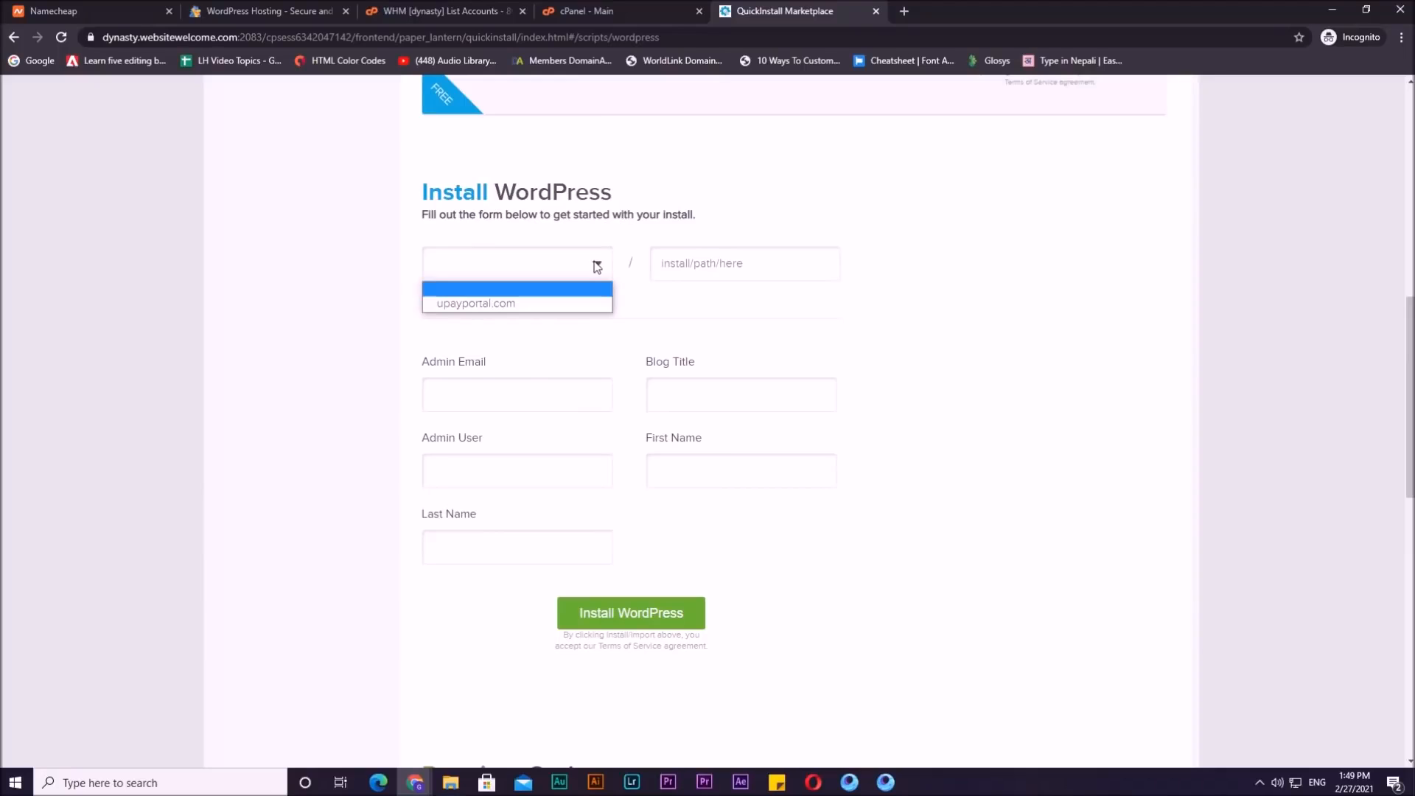
{"action": "left_click", "coordinate": [598, 265]}
{"action": "left_click", "coordinate": [546, 399]}
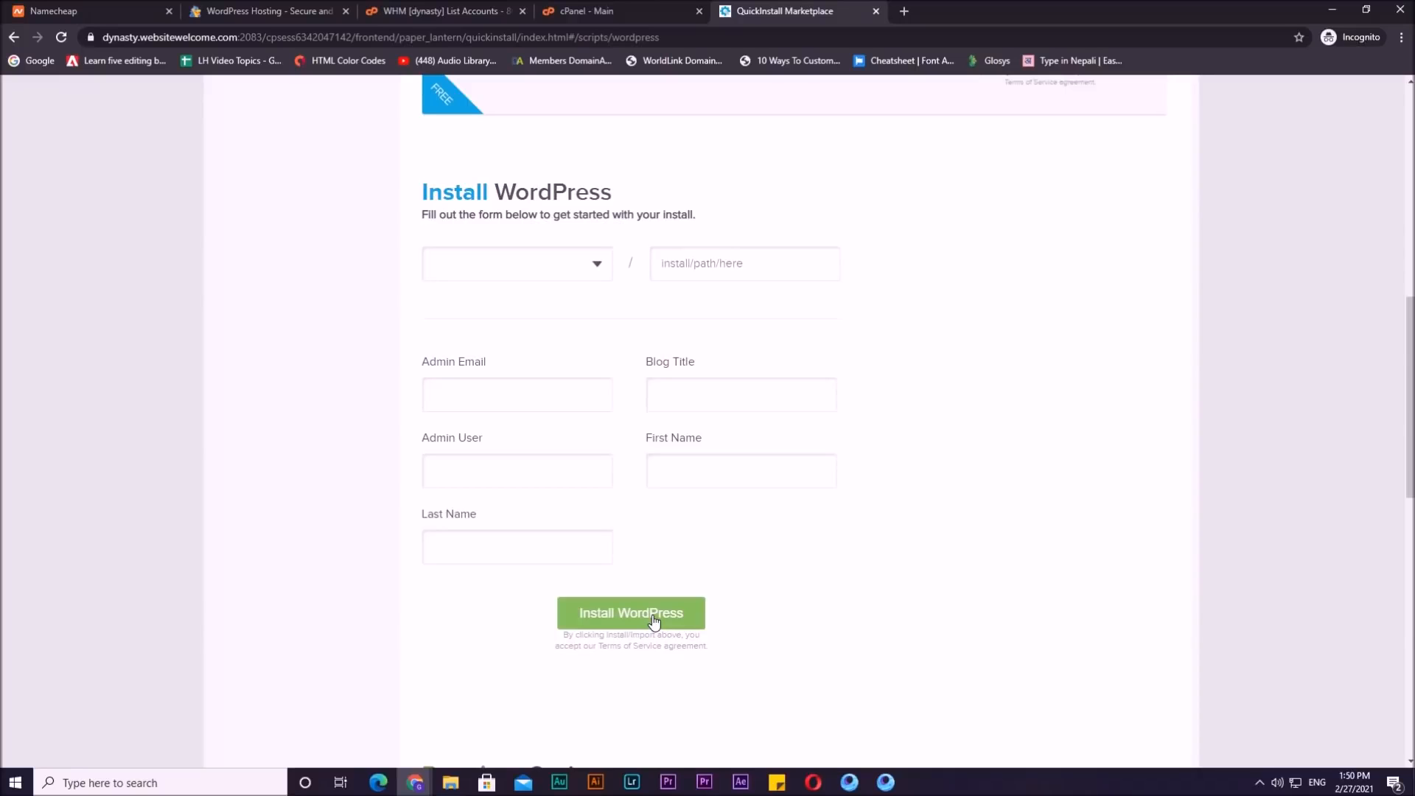
{"action": "scroll", "coordinate": [653, 621], "scroll_direction": "up", "scroll_amount": 14}
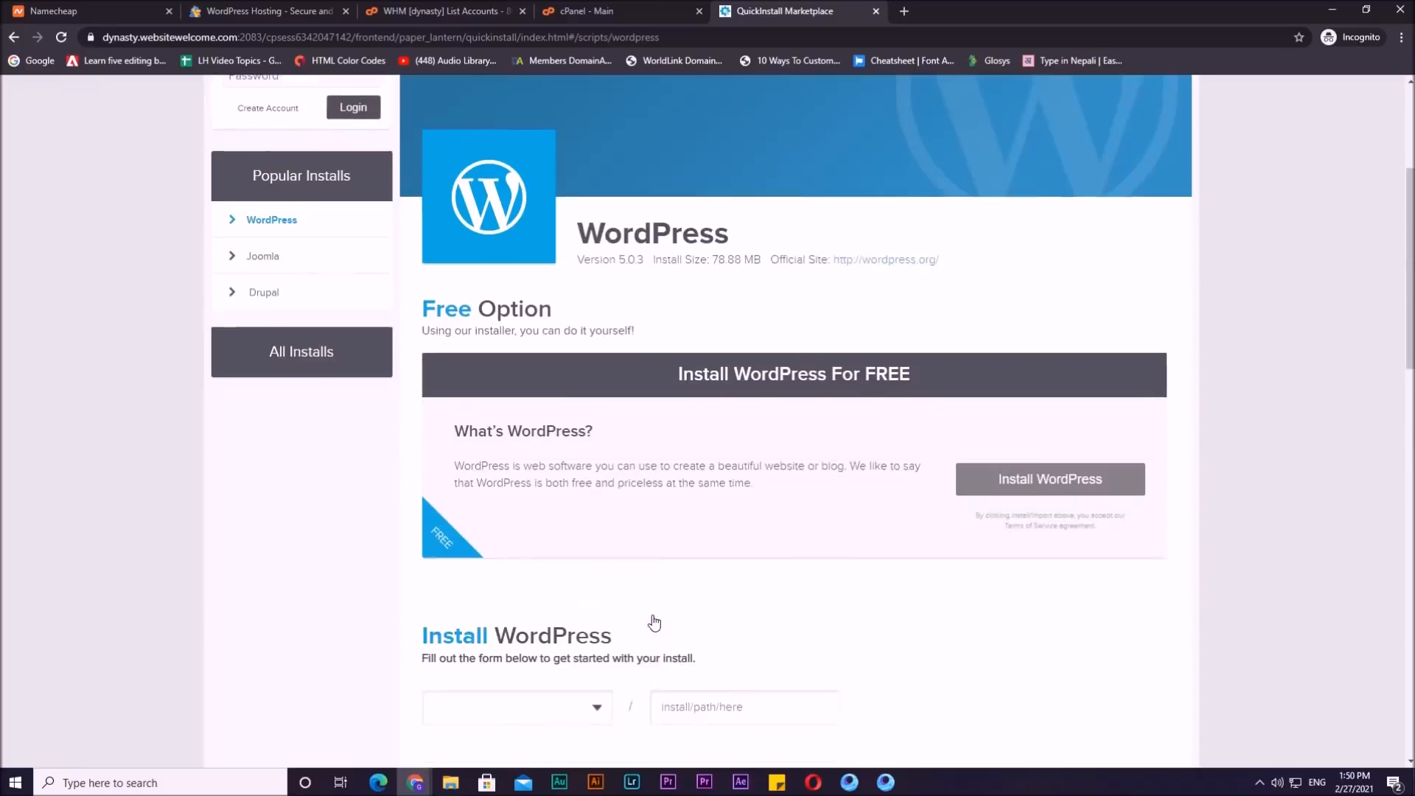
{"action": "scroll", "coordinate": [653, 622], "scroll_direction": "down", "scroll_amount": 9}
{"action": "scroll", "coordinate": [653, 621], "scroll_direction": "up", "scroll_amount": 9}
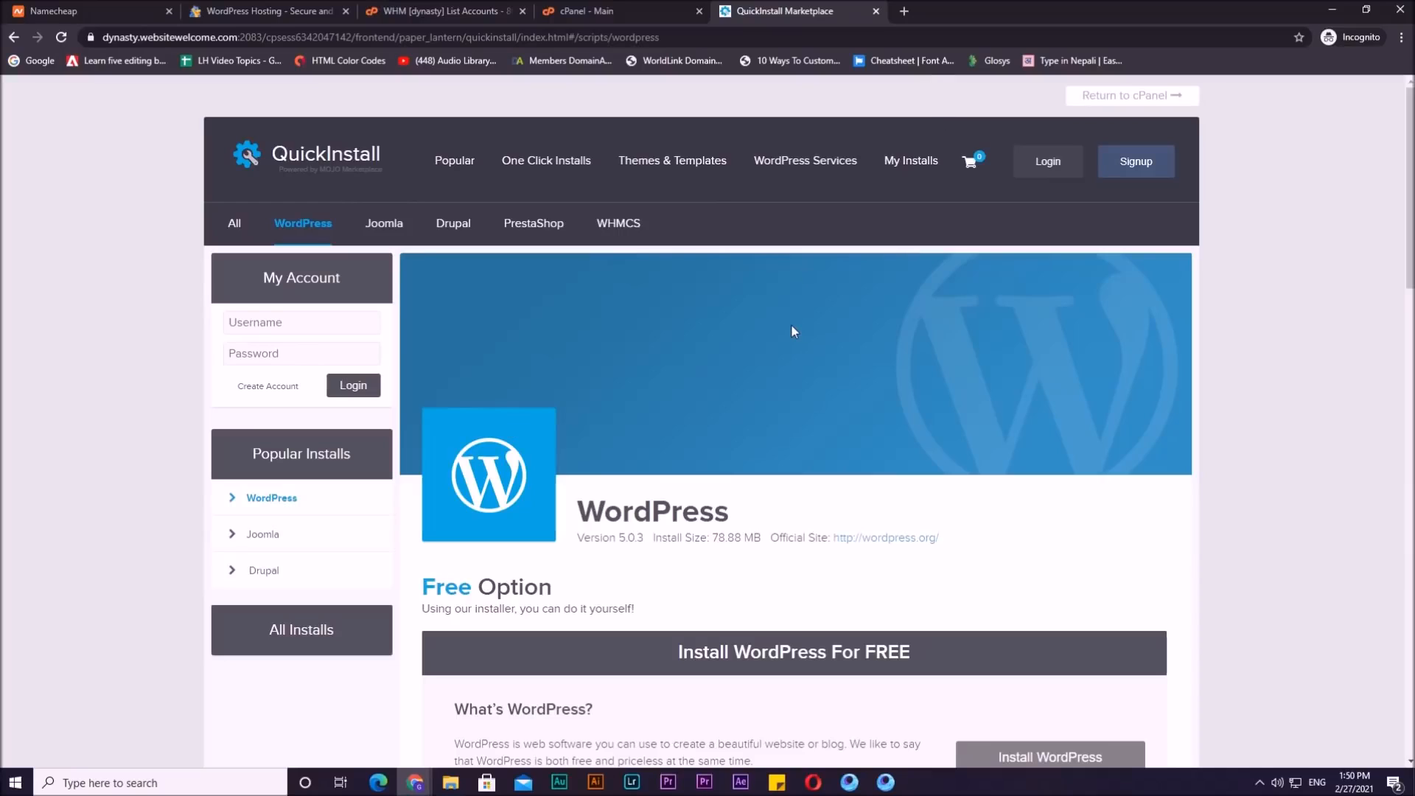
Step: Open a new browser tab and switch between it and the QuickInstall WordPress pages
{"action": "left_click", "coordinate": [907, 11]}
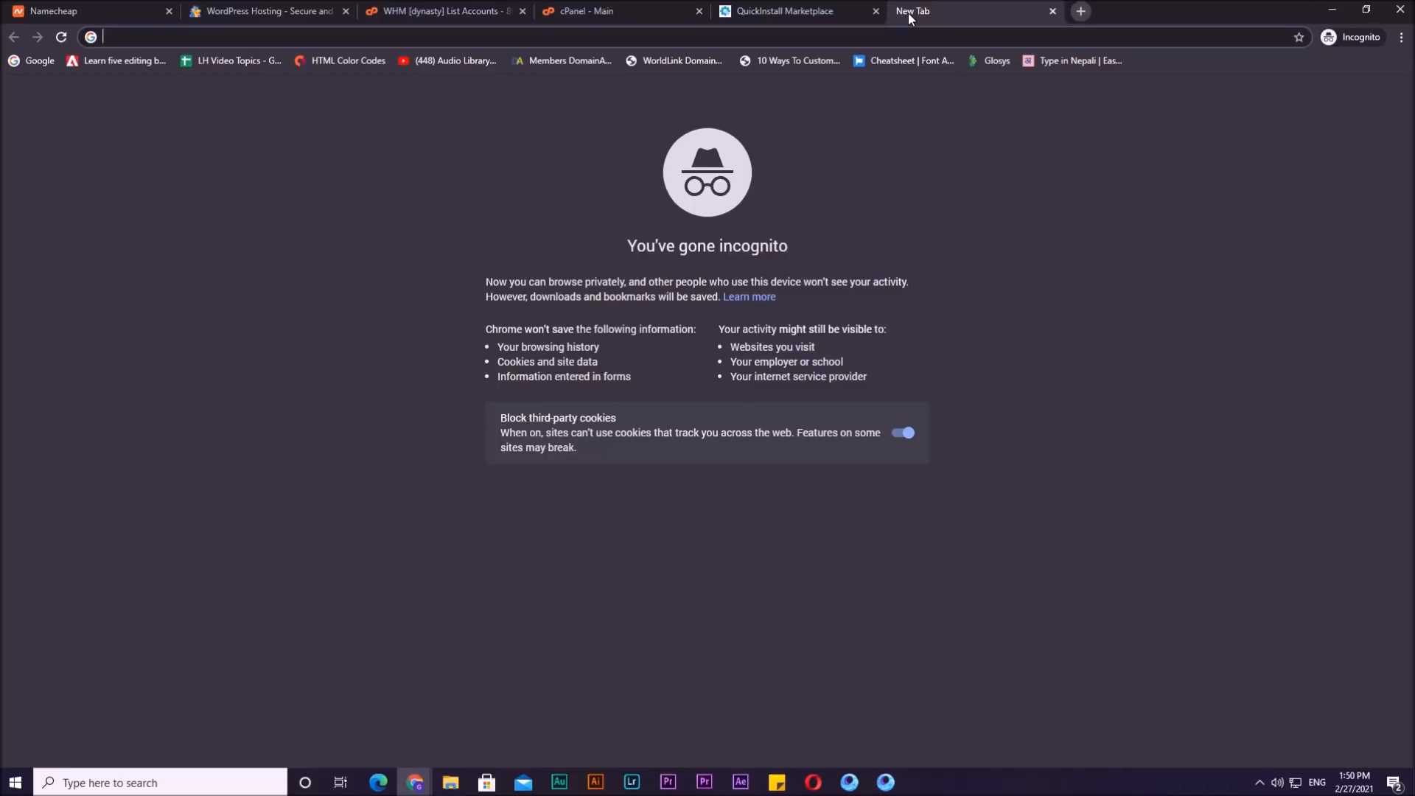
{"action": "type", "text": "type"}
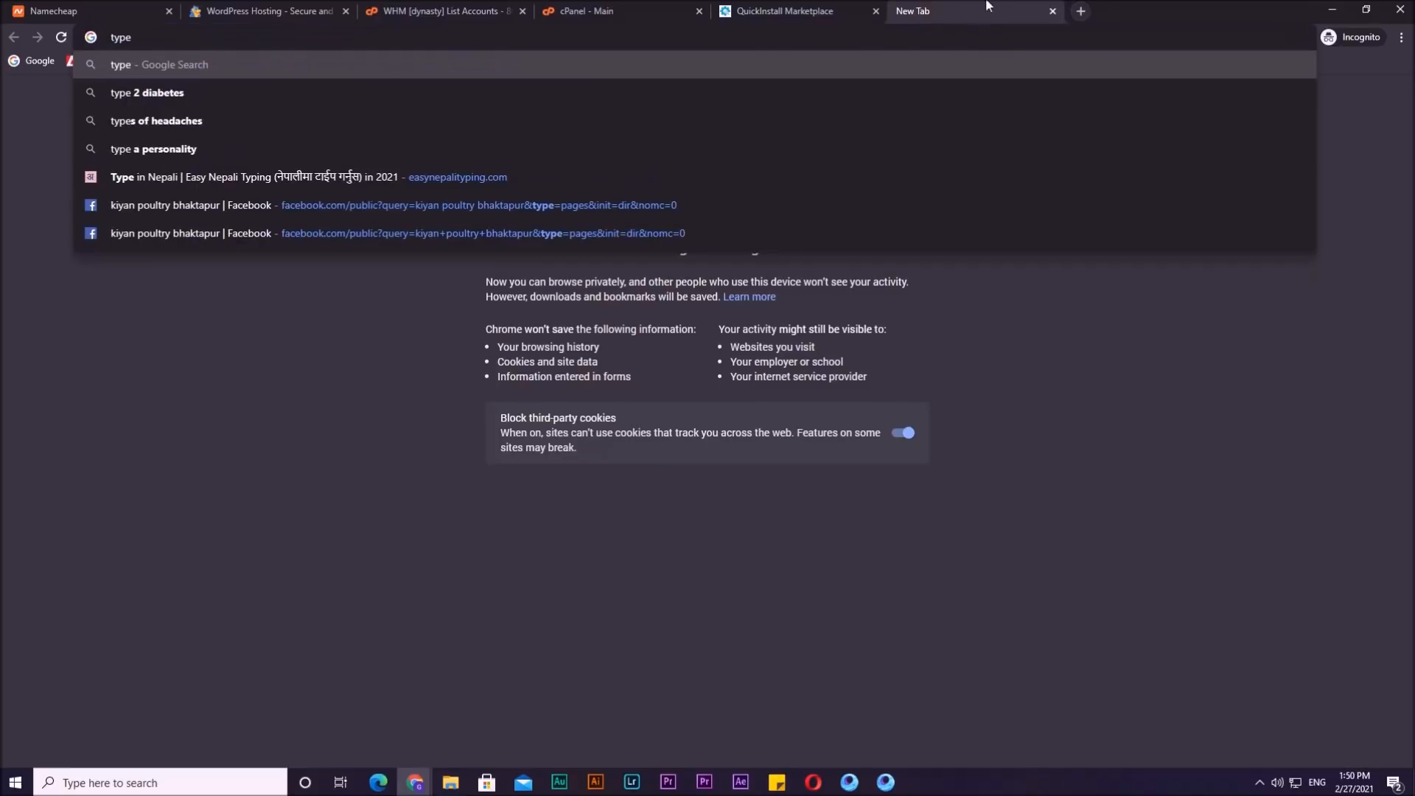
{"action": "left_click", "coordinate": [814, 10]}
{"action": "left_click", "coordinate": [951, 10]}
{"action": "left_click", "coordinate": [775, 11]}
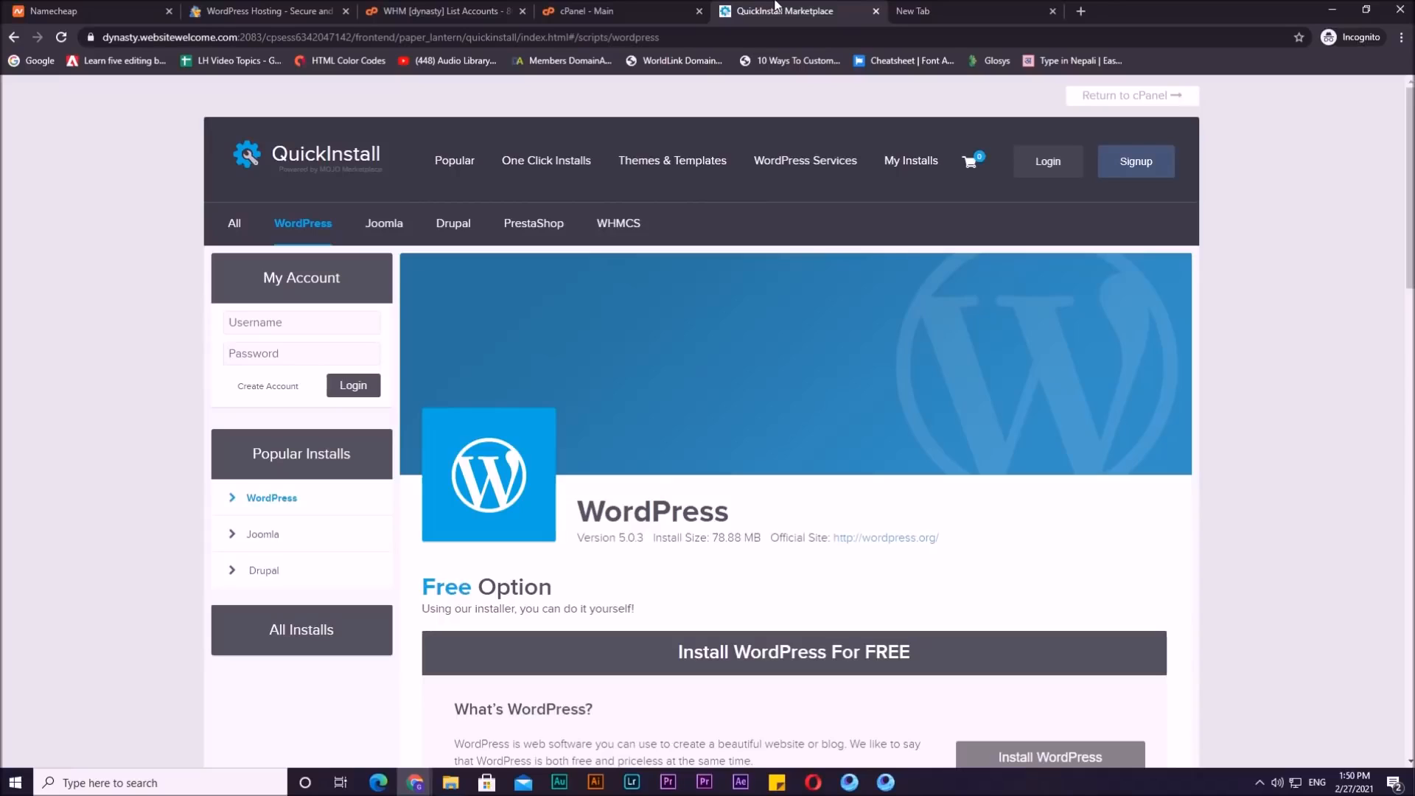
{"action": "left_click", "coordinate": [935, 6]}
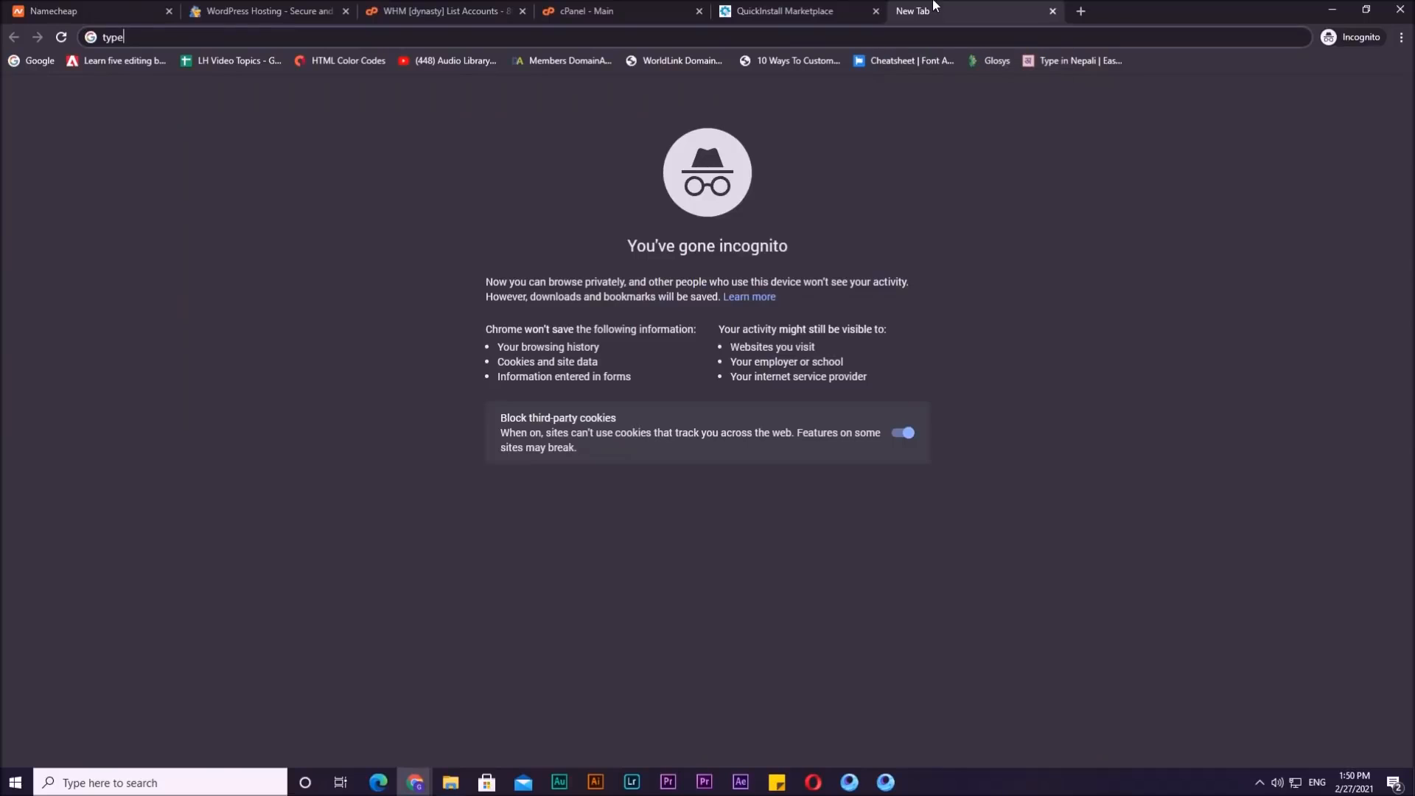
{"action": "left_click", "coordinate": [796, 6]}
{"action": "scroll", "coordinate": [774, 285], "scroll_direction": "down", "scroll_amount": 14}
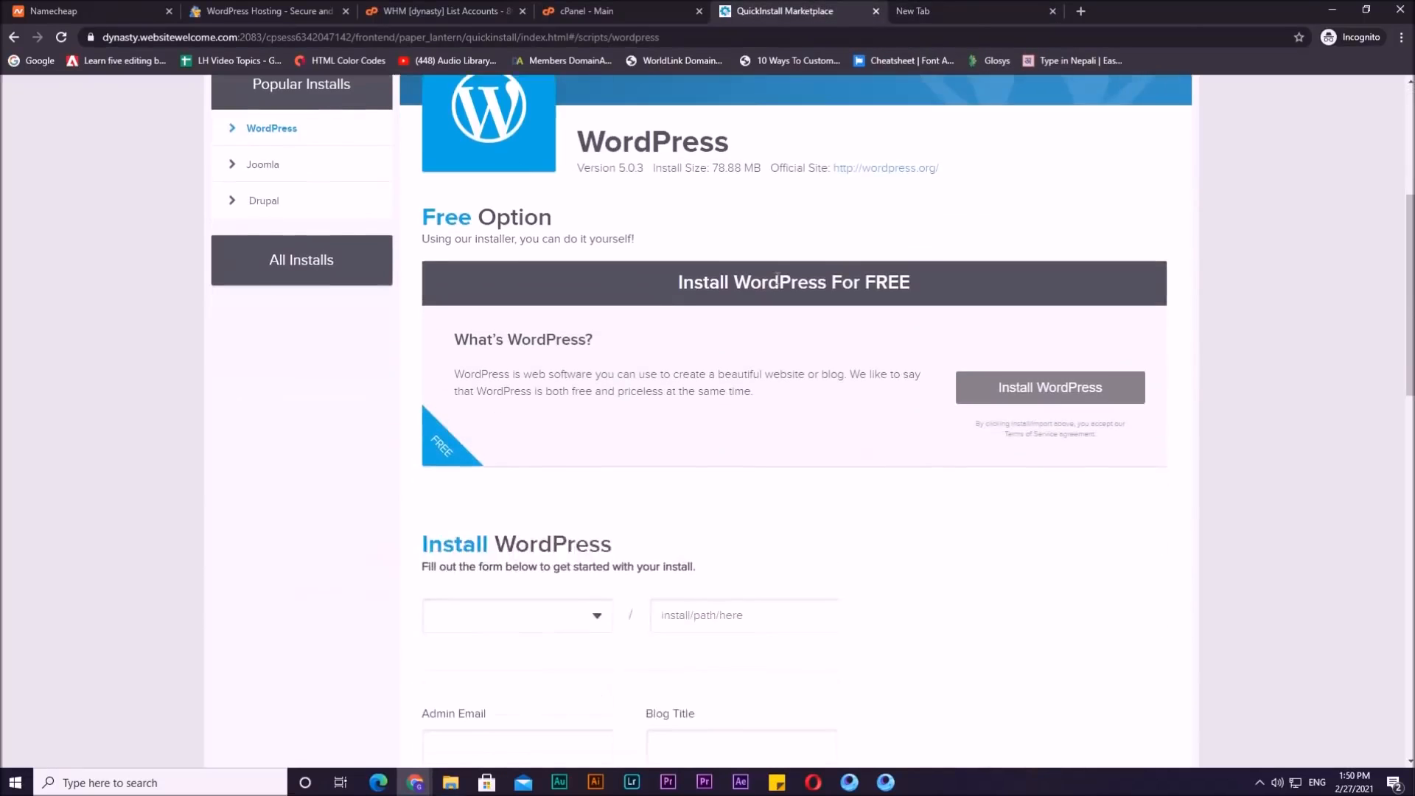
{"action": "scroll", "coordinate": [797, 276], "scroll_direction": "up", "scroll_amount": 11}
{"action": "scroll", "coordinate": [797, 268], "scroll_direction": "down", "scroll_amount": 3}
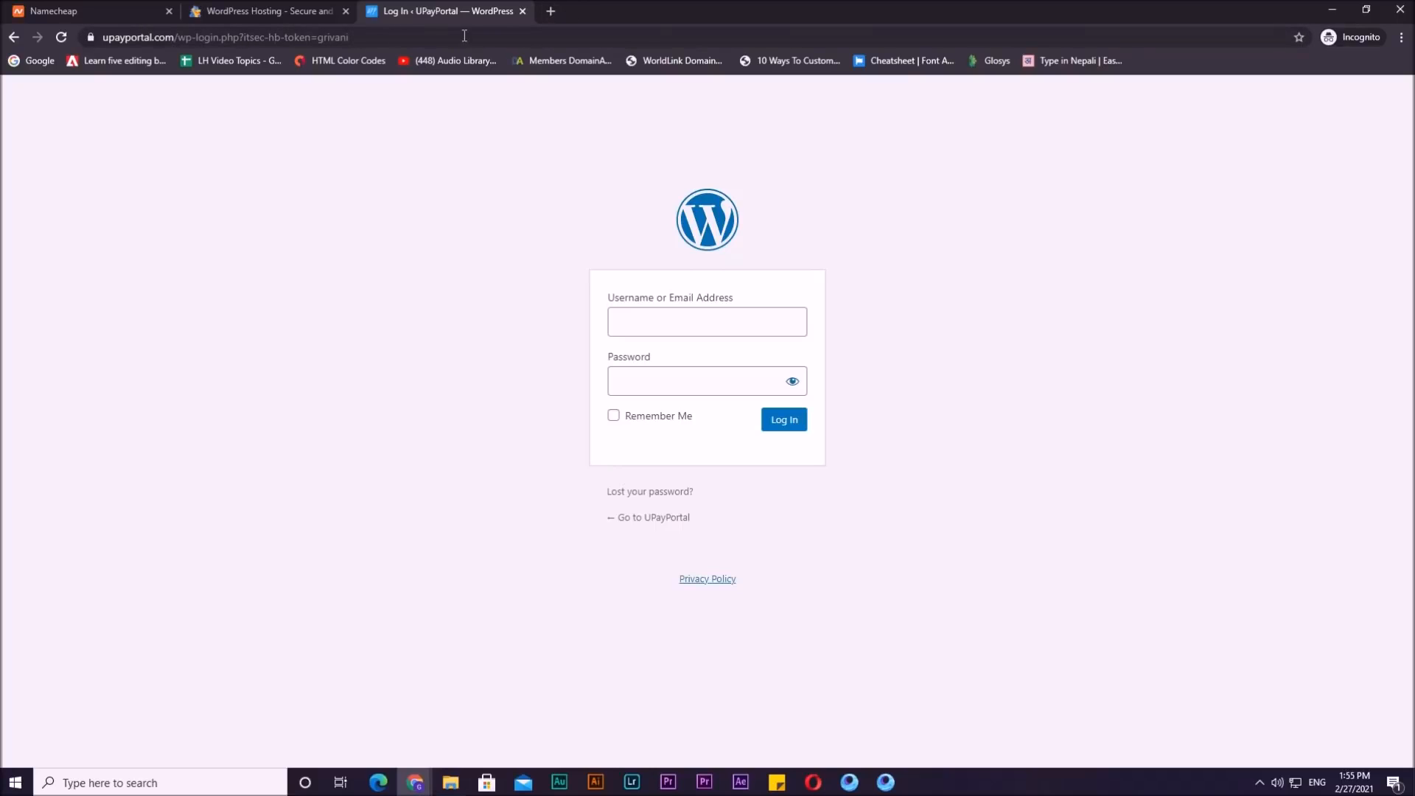
{"action": "left_click", "coordinate": [551, 11]}
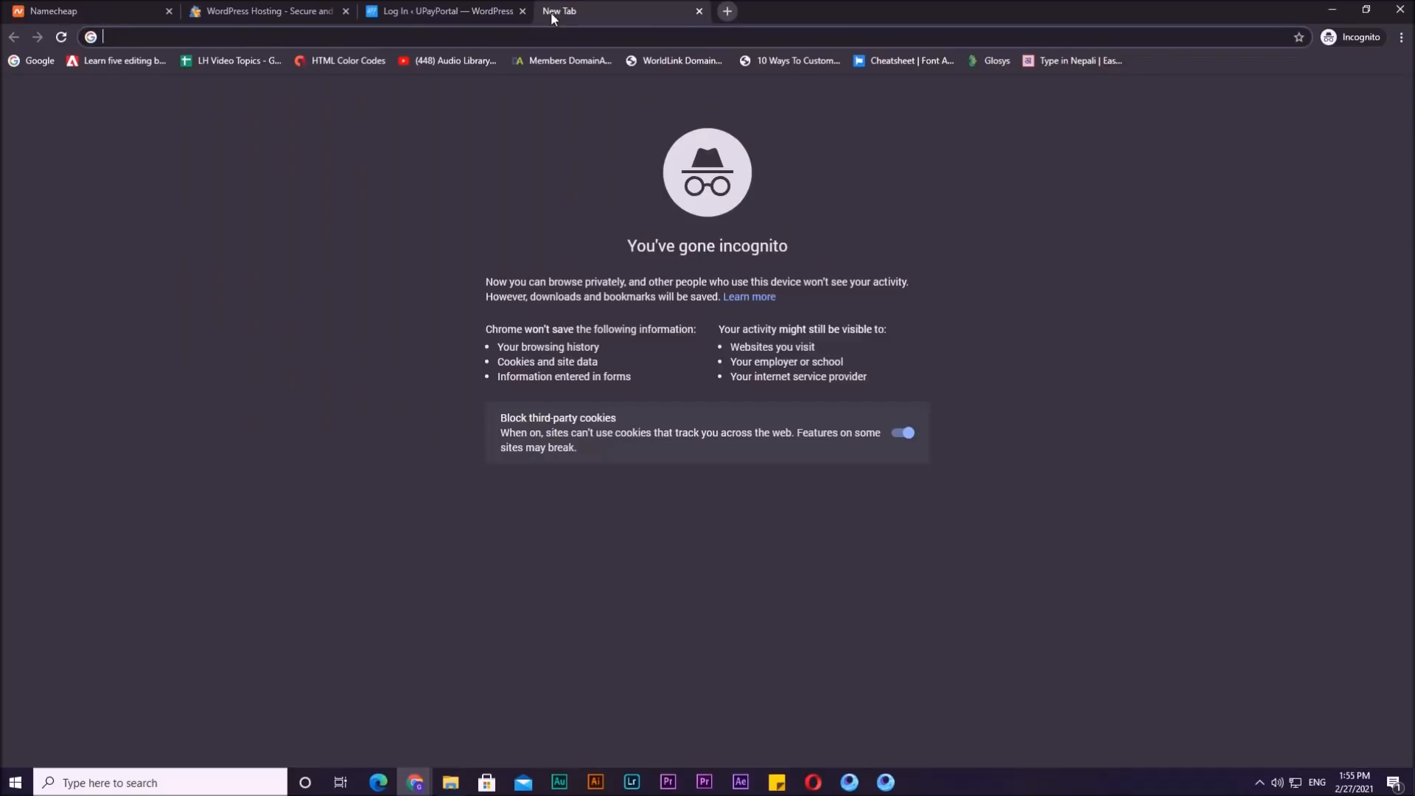
{"action": "type", "text": "z"}
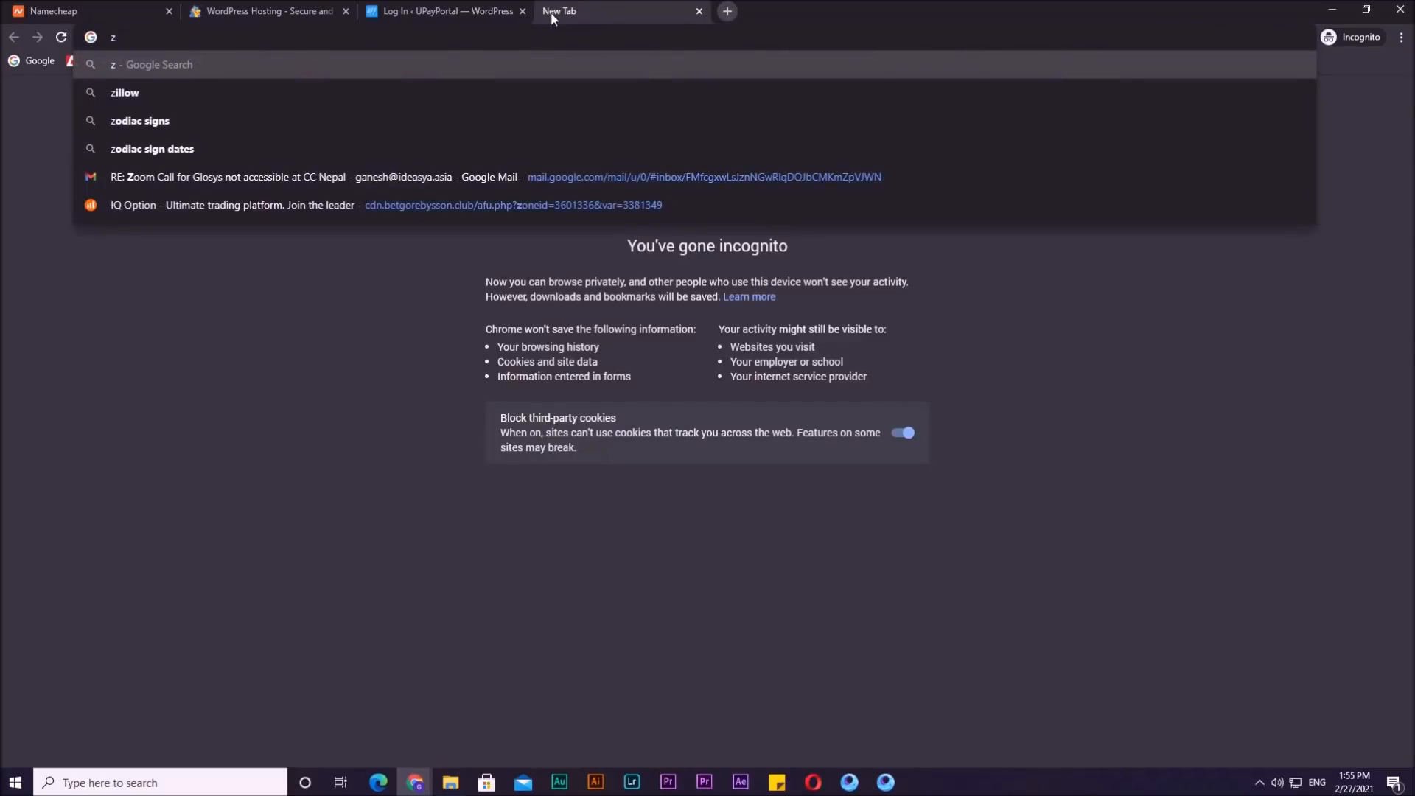
{"action": "type", "text": "xklsd.com"}
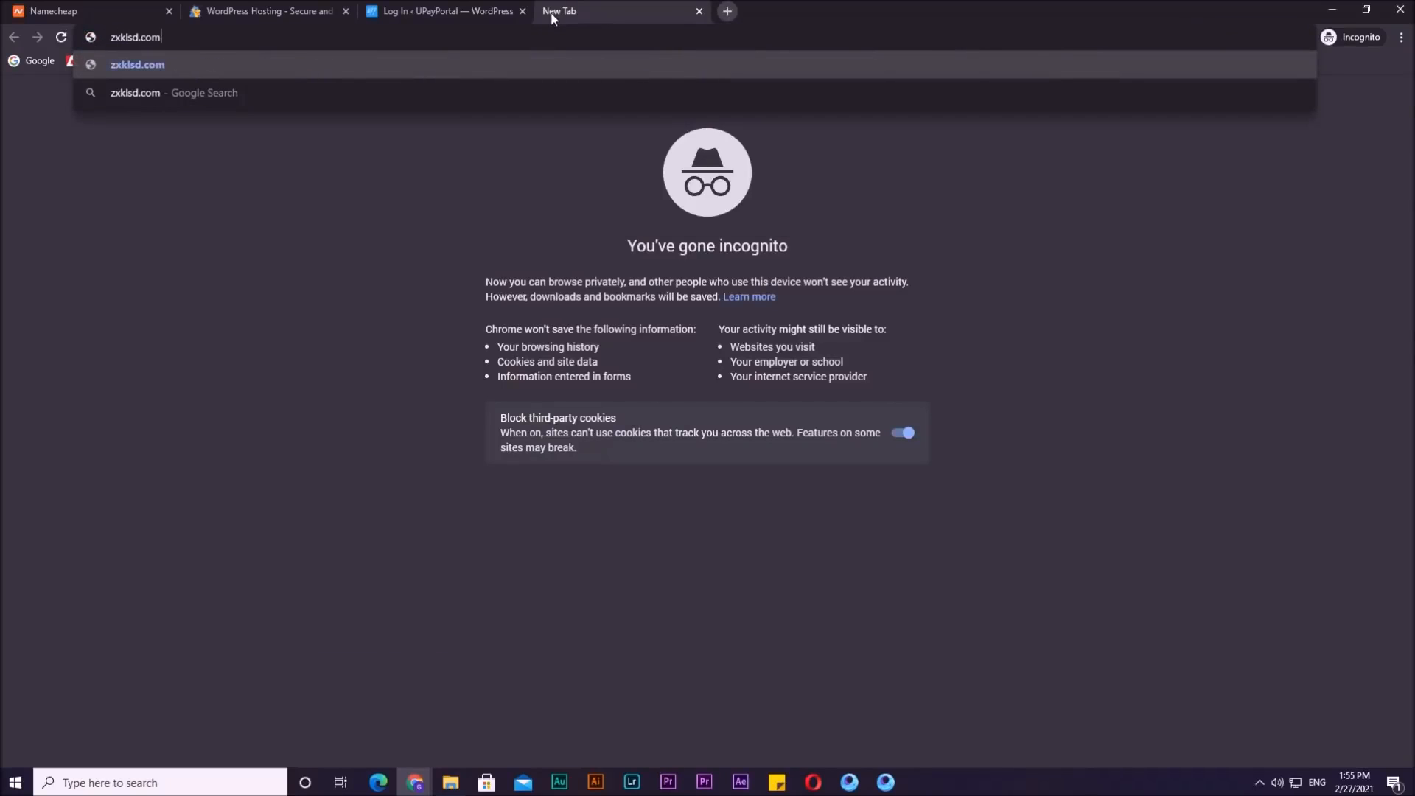
{"action": "type", "text": "/"}
{"action": "type", "text": "wp-admin"}
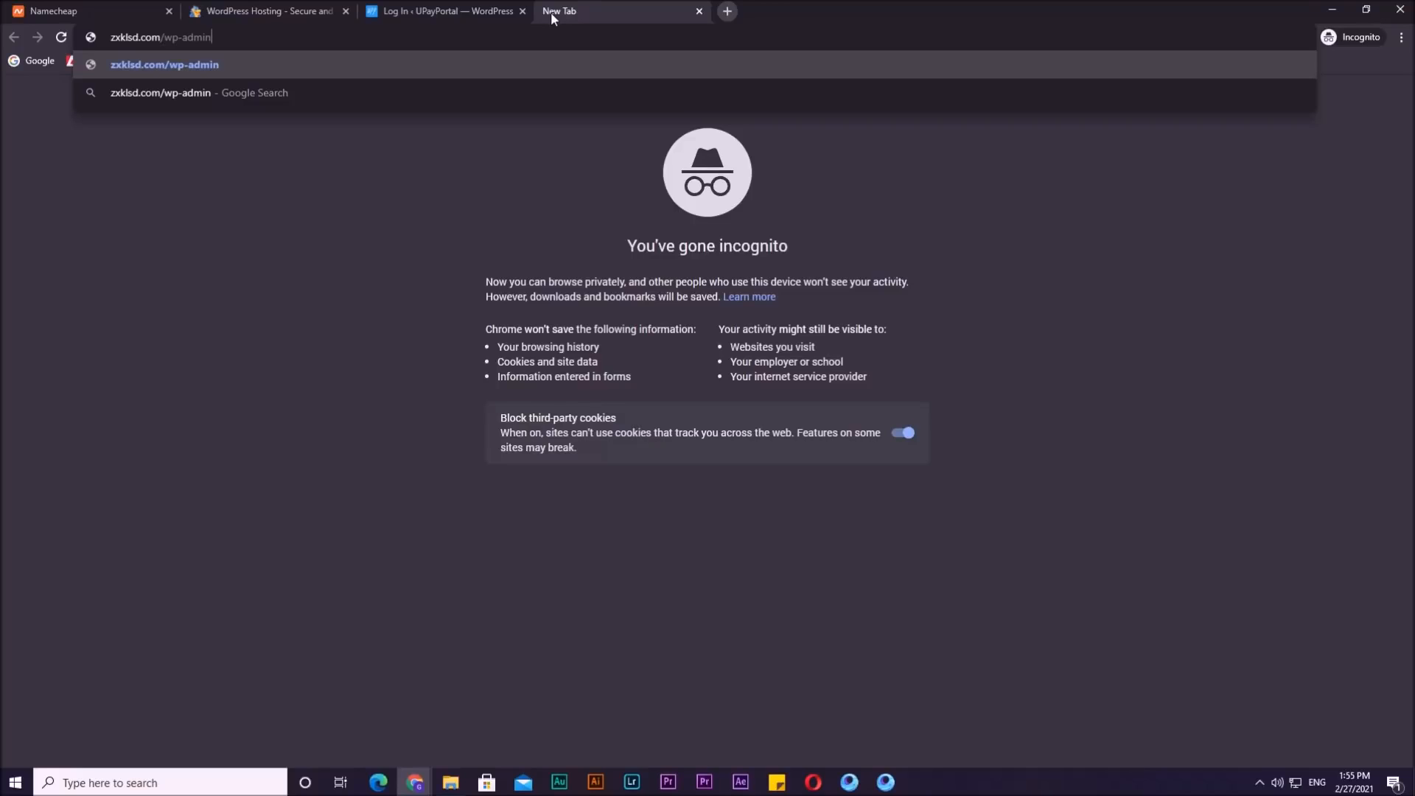
{"action": "key", "text": "Return"}
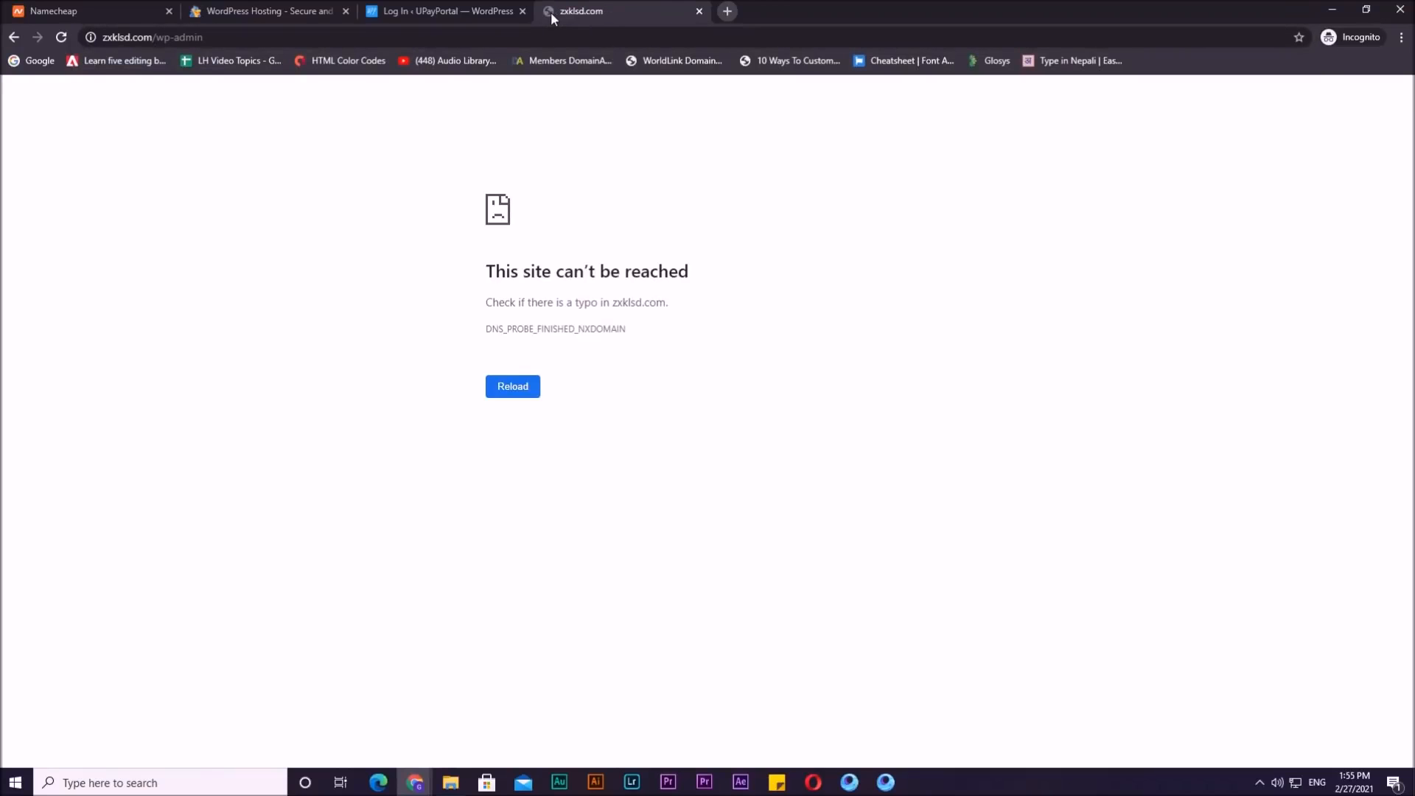
{"action": "left_click", "coordinate": [435, 10]}
{"action": "left_click", "coordinate": [699, 11]}
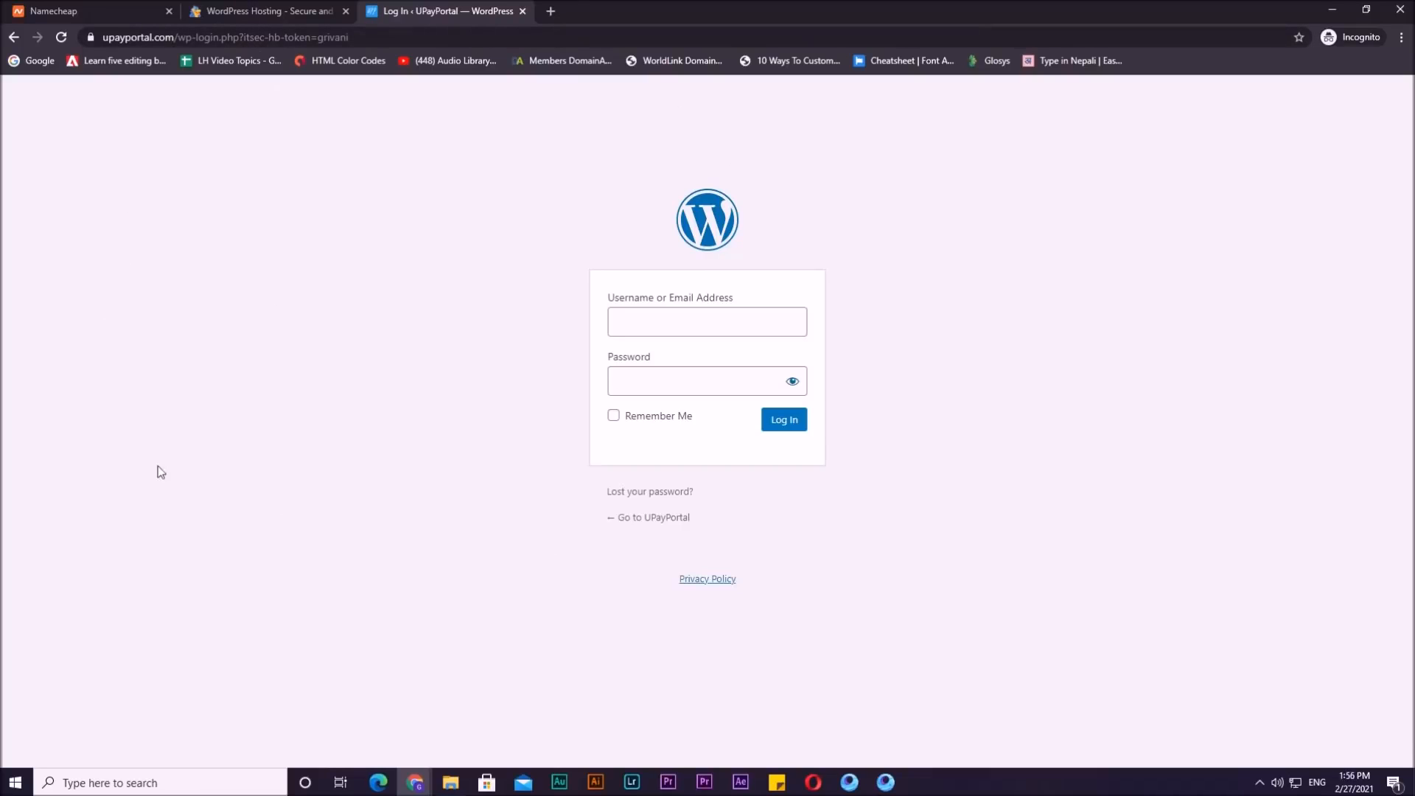
Step: Log in to the UPayPortal WordPress site with the site username and password
{"action": "left_click", "coordinate": [639, 324]}
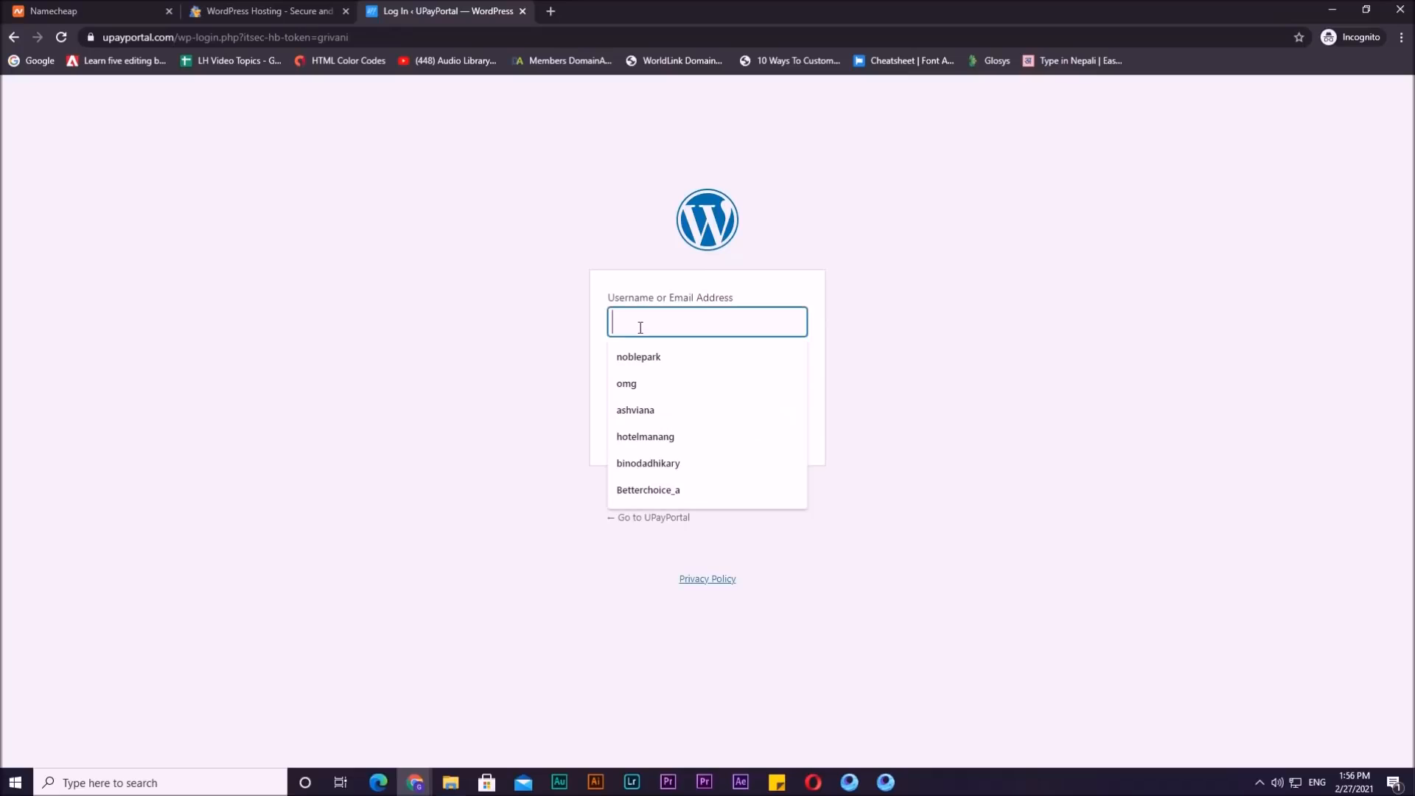
{"action": "type", "text": "up"}
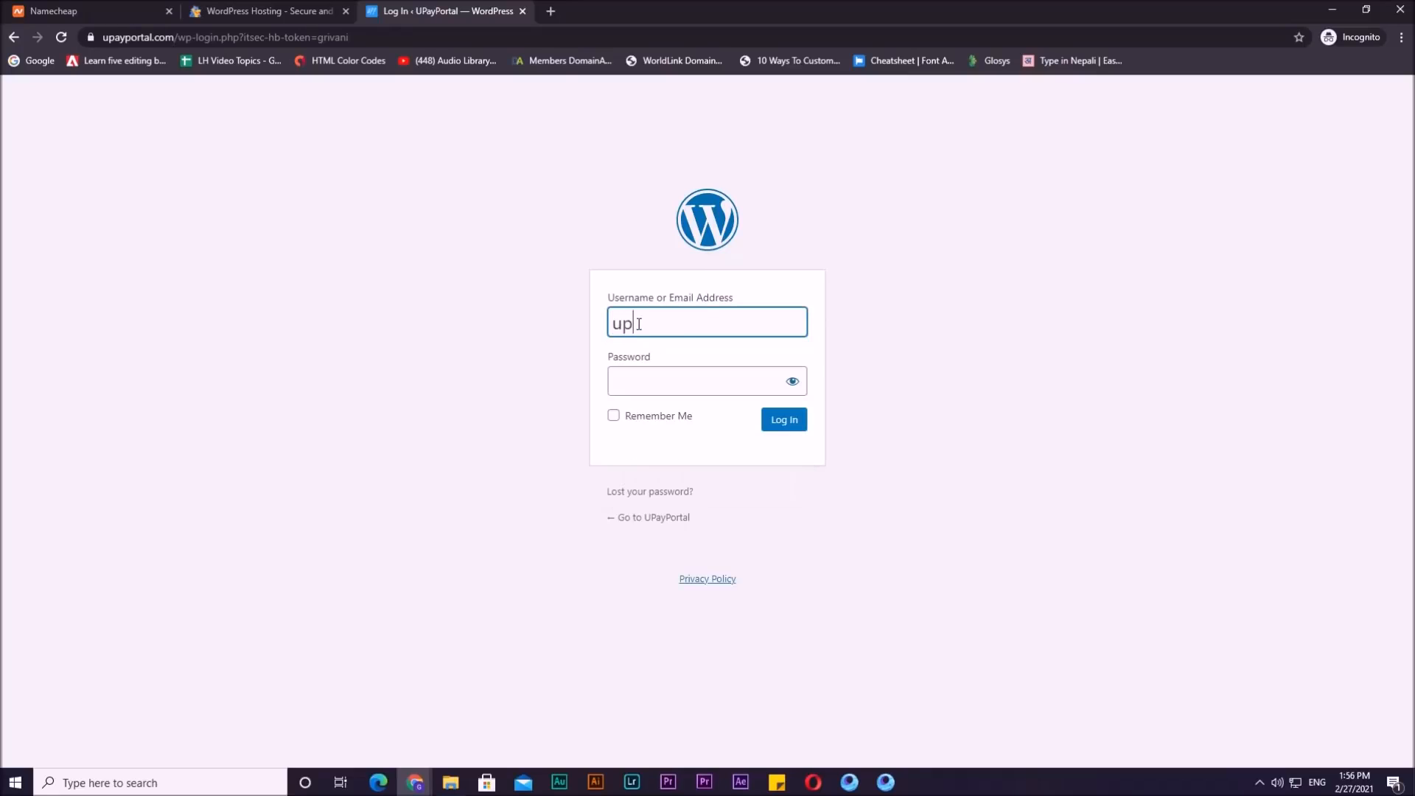
{"action": "type", "text": "ayportal"}
{"action": "left_click", "coordinate": [678, 374]}
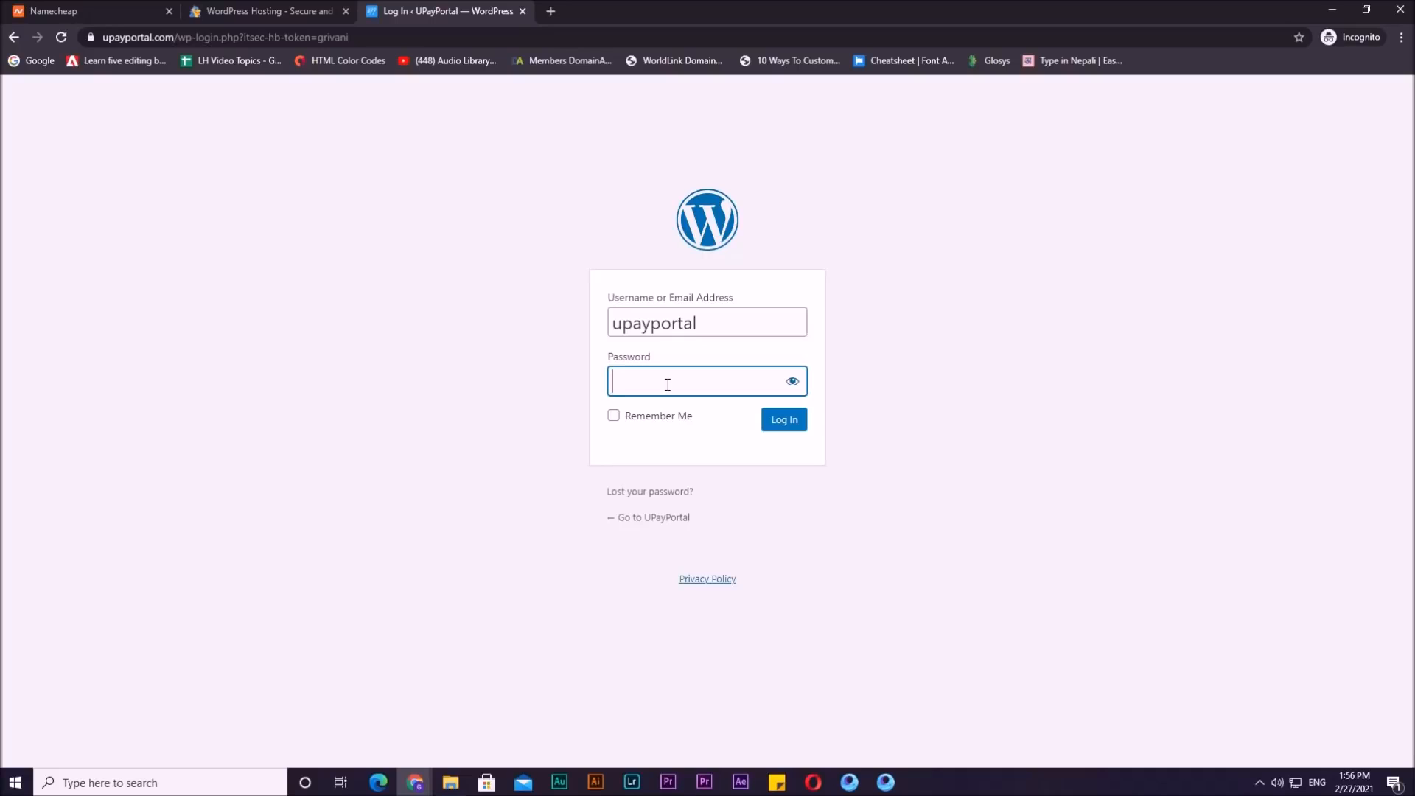
{"action": "type", "text": "•••••••••"}
{"action": "key", "text": "Return"}
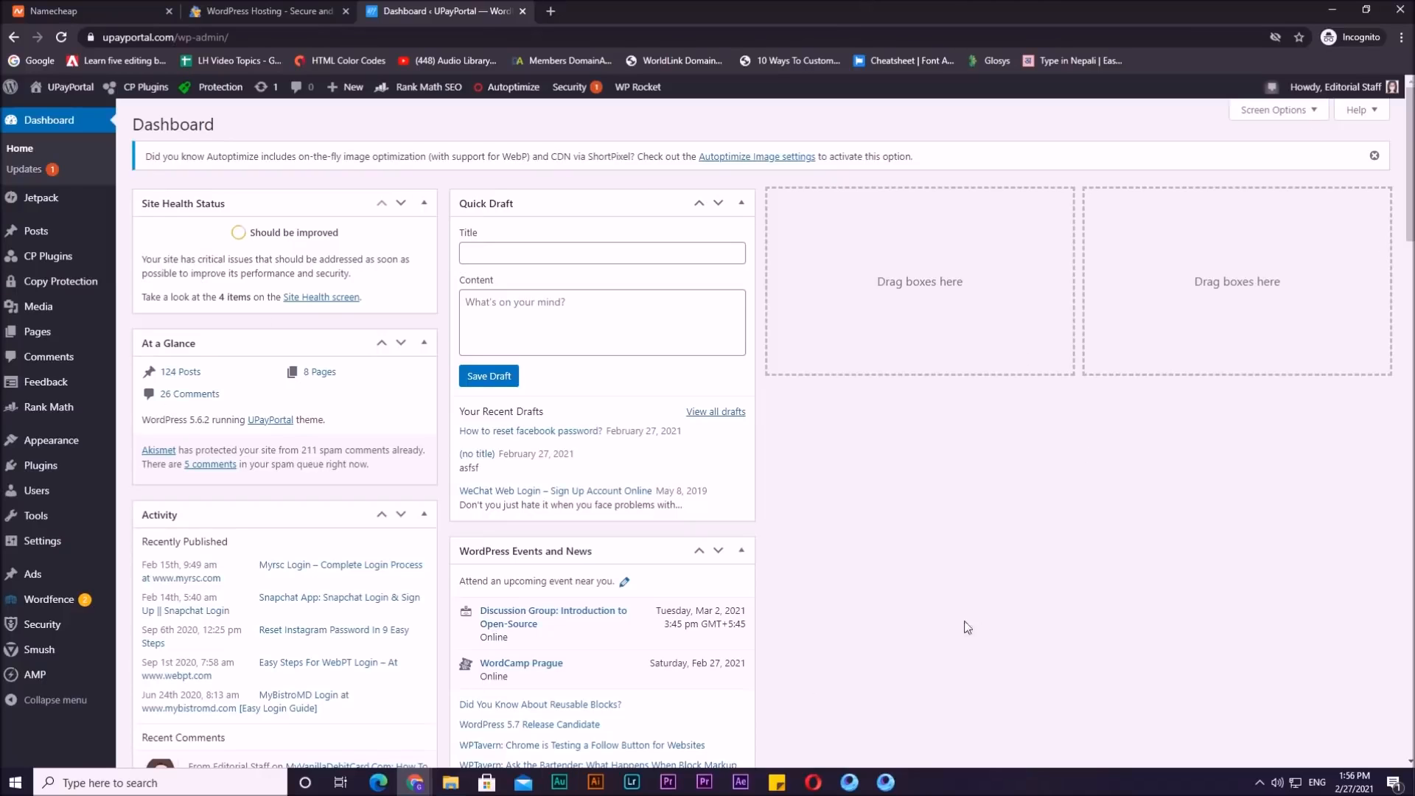
Step: Open Appearance > Themes in a background tab from the Dashboard
{"action": "scroll", "coordinate": [962, 516], "scroll_direction": "down", "scroll_amount": 5}
{"action": "scroll", "coordinate": [637, 256], "scroll_direction": "down", "scroll_amount": 12}
{"action": "scroll", "coordinate": [483, 391], "scroll_direction": "down", "scroll_amount": 5}
{"action": "scroll", "coordinate": [483, 390], "scroll_direction": "down", "scroll_amount": 8}
{"action": "scroll", "coordinate": [464, 439], "scroll_direction": "up", "scroll_amount": 13}
{"action": "scroll", "coordinate": [462, 435], "scroll_direction": "up", "scroll_amount": 17}
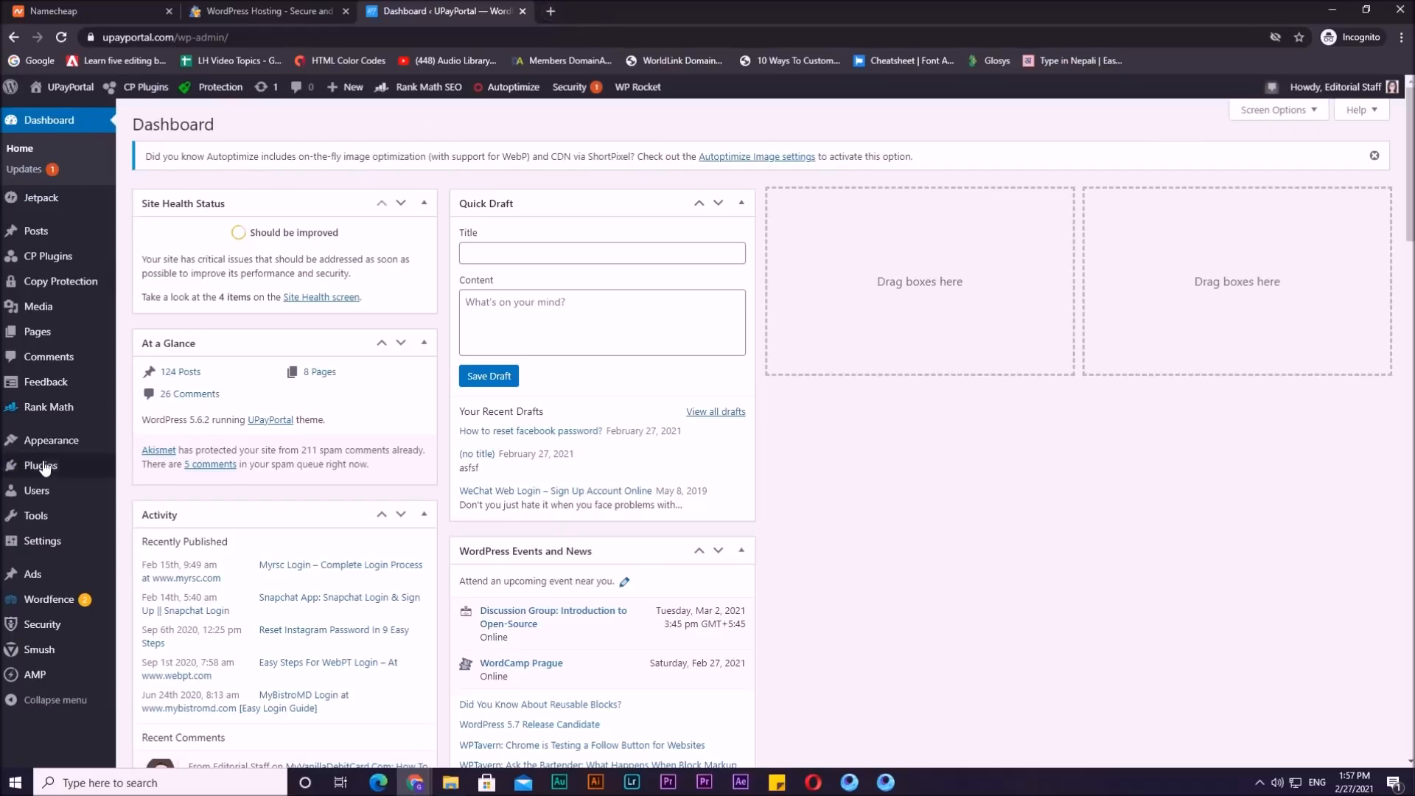
{"action": "mouse_move", "coordinate": [53, 446]}
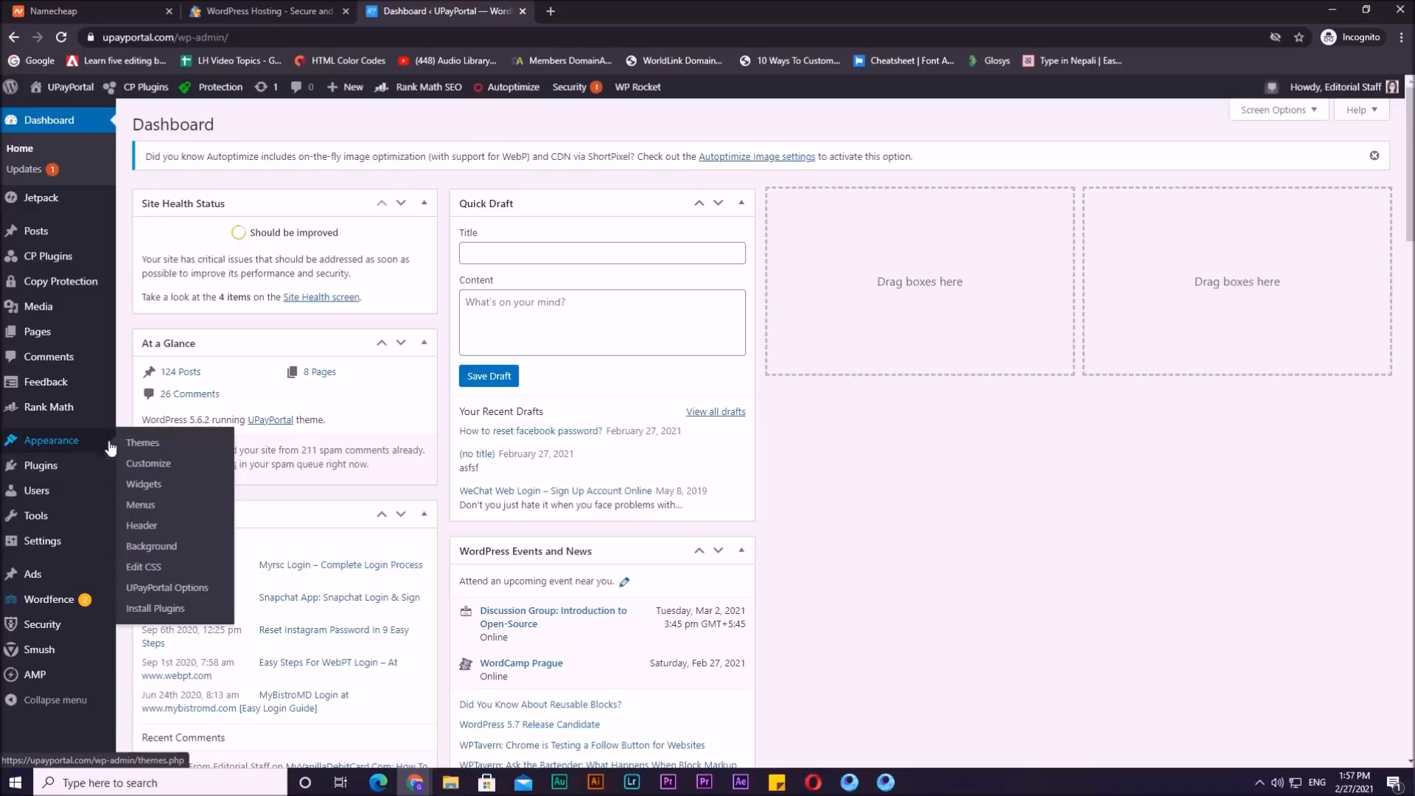
{"action": "middle_click", "coordinate": [151, 445]}
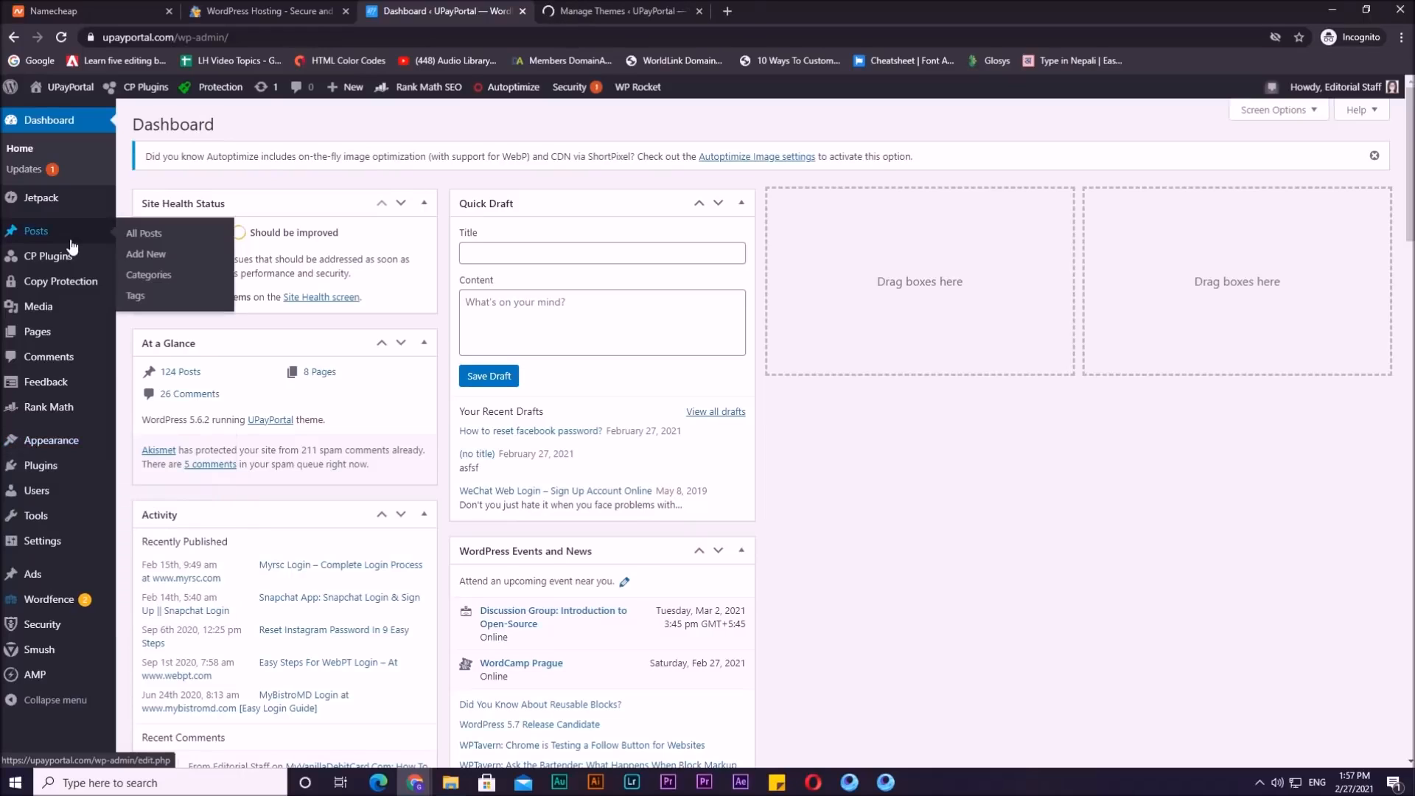
Step: Open Pages > All Pages in a background tab, then view the Manage Themes tab
{"action": "mouse_move", "coordinate": [34, 243]}
{"action": "mouse_move", "coordinate": [53, 333]}
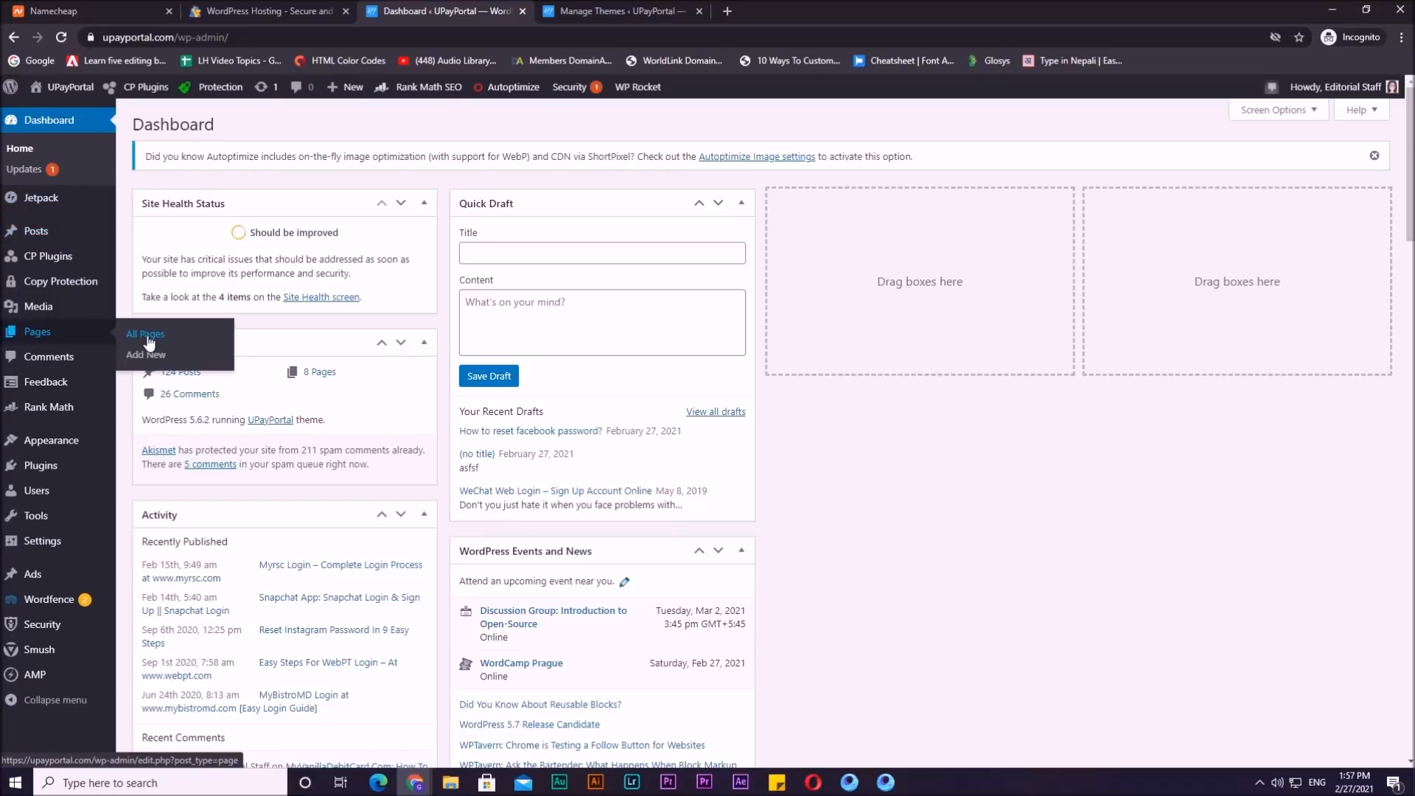
{"action": "middle_click", "coordinate": [148, 341]}
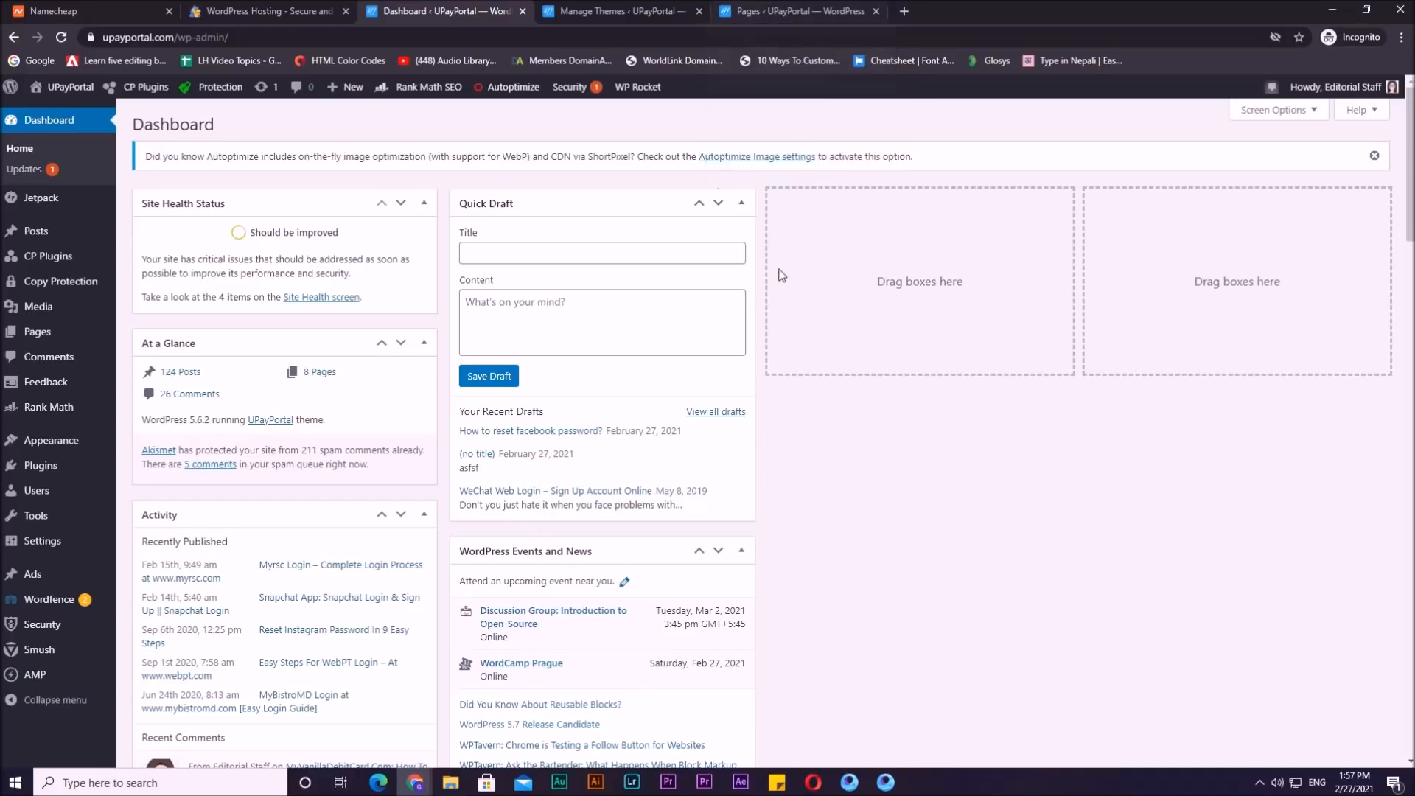
{"action": "mouse_move", "coordinate": [44, 344]}
{"action": "left_click", "coordinate": [638, 8]}
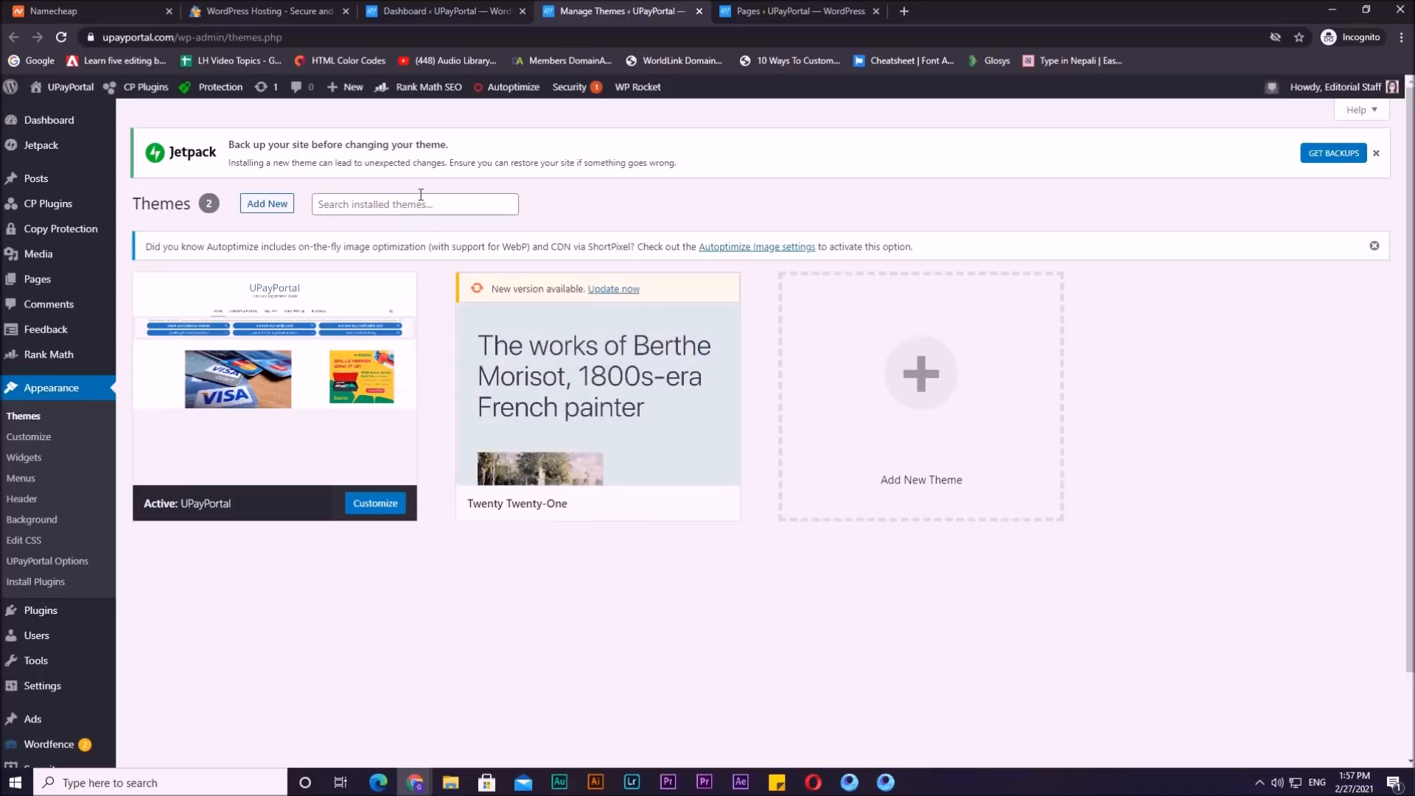
Step: Go to Add New themes, browse the Featured themes and focus the Search themes box
{"action": "left_click", "coordinate": [273, 206]}
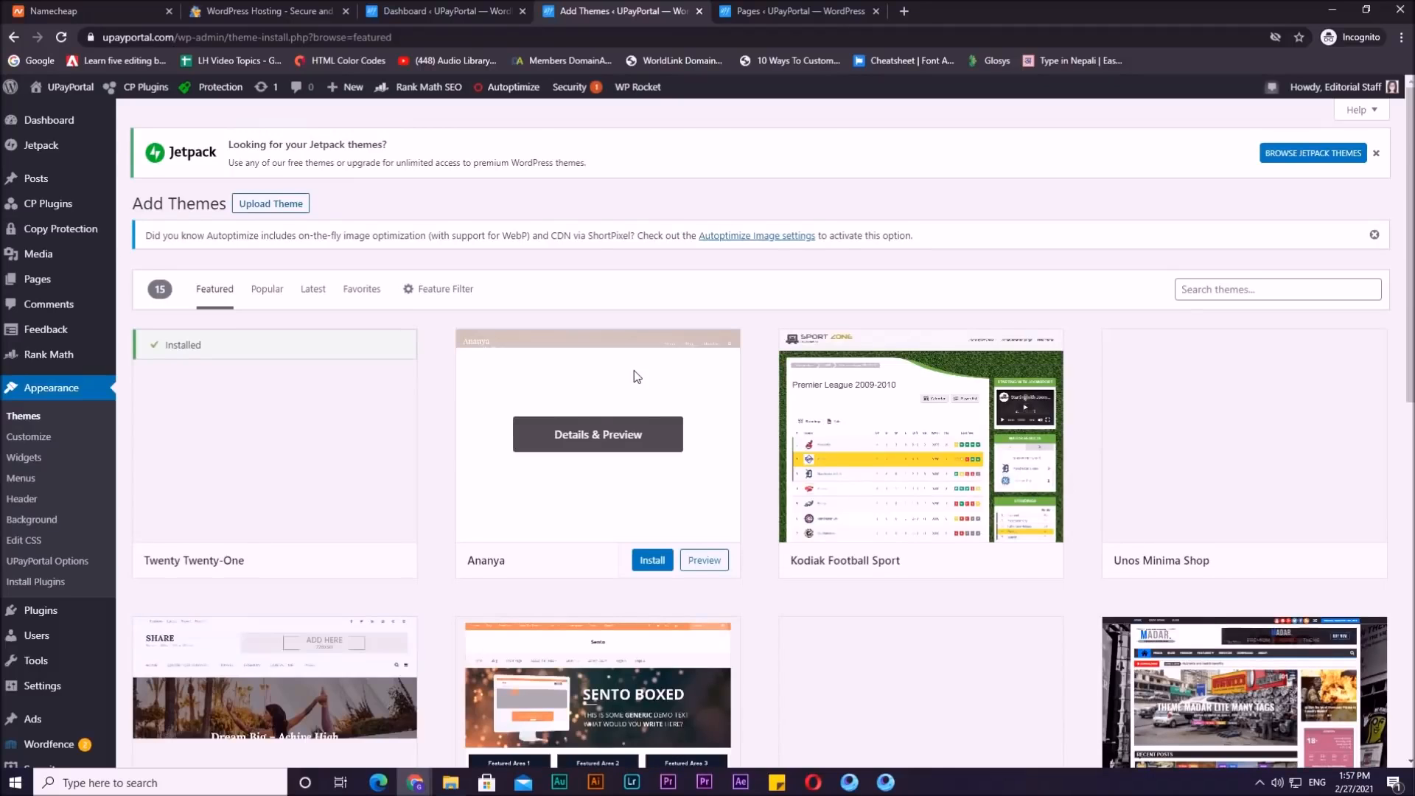
{"action": "scroll", "coordinate": [634, 370], "scroll_direction": "down", "scroll_amount": 5}
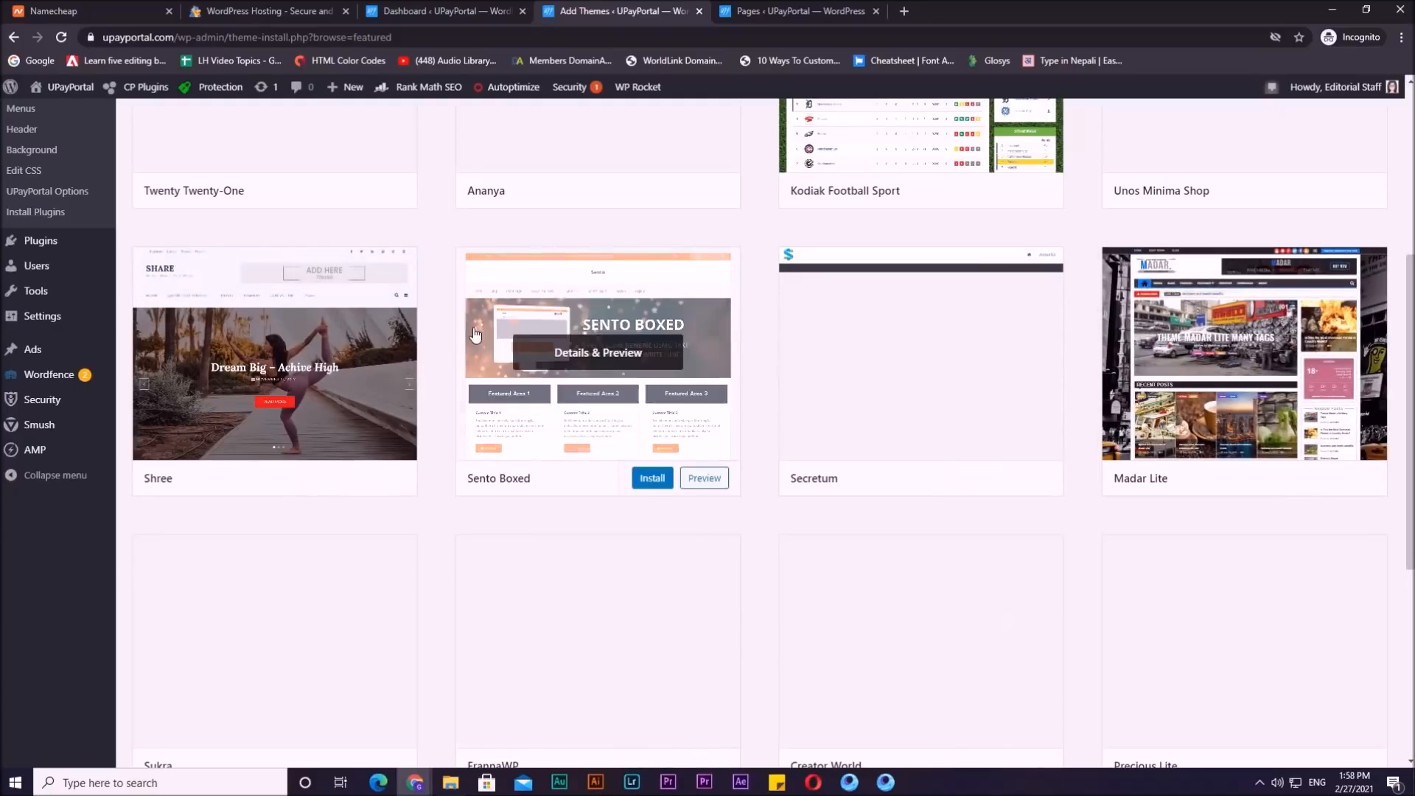
{"action": "scroll", "coordinate": [598, 442], "scroll_direction": "up", "scroll_amount": 5}
{"action": "left_click", "coordinate": [1201, 287]}
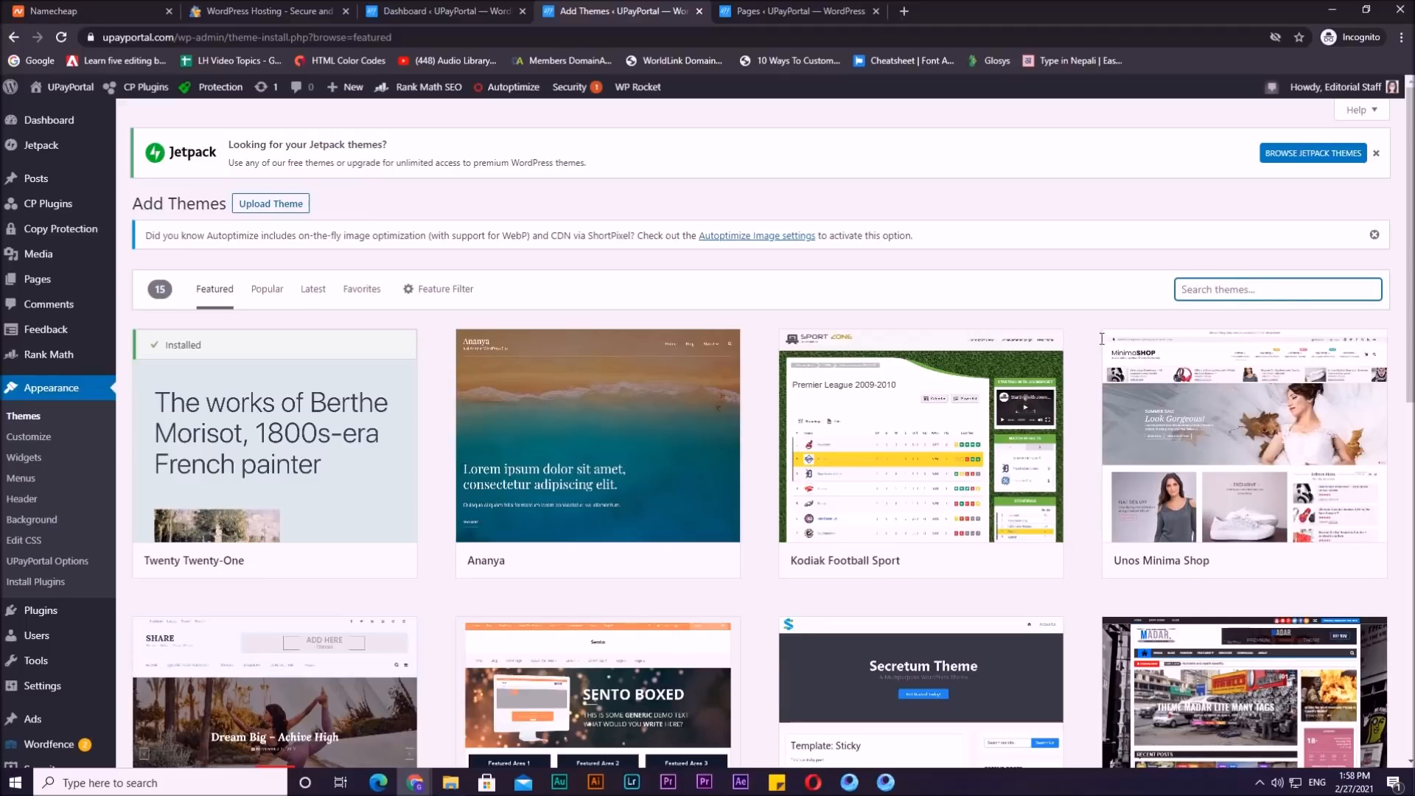
{"action": "scroll", "coordinate": [824, 413], "scroll_direction": "down", "scroll_amount": 10}
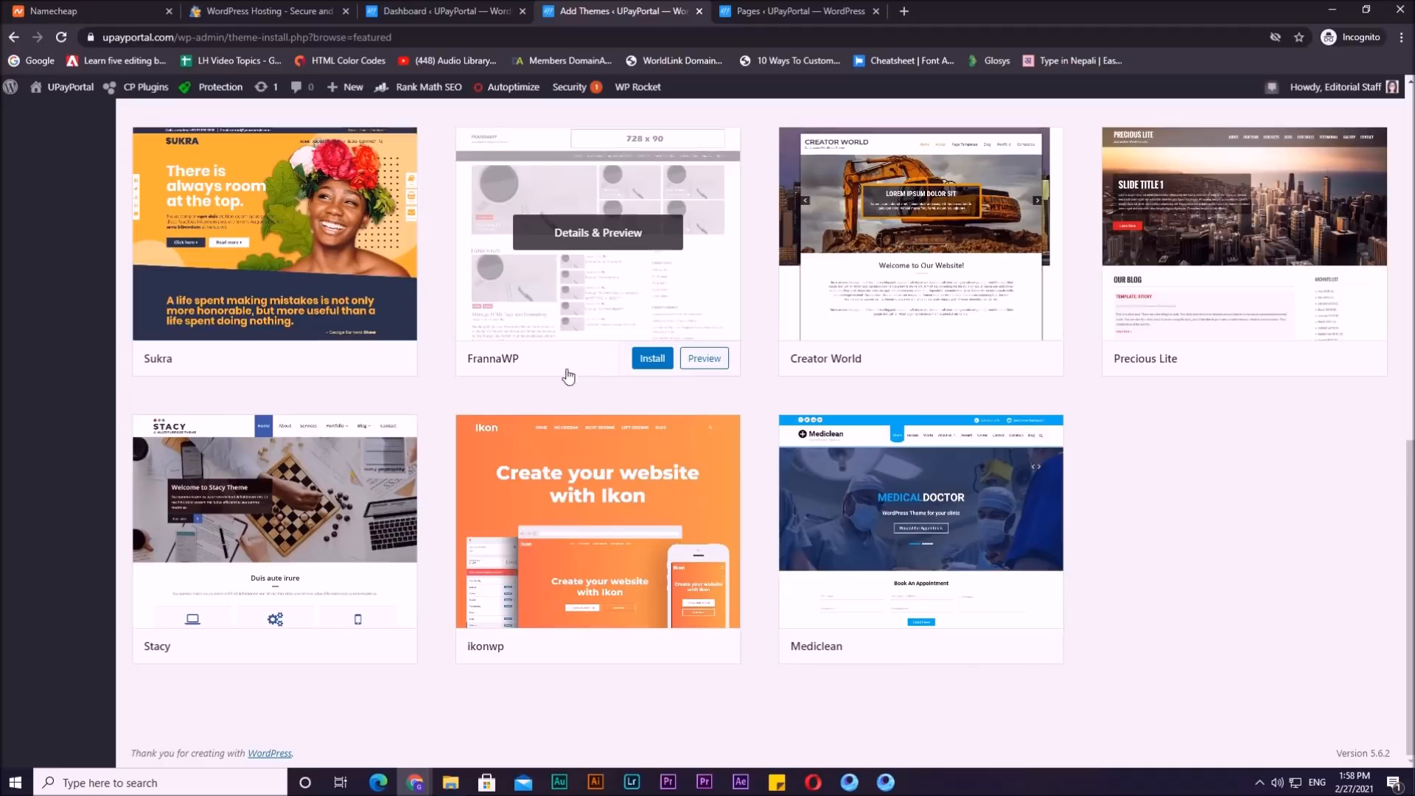
{"action": "scroll", "coordinate": [568, 373], "scroll_direction": "up", "scroll_amount": 10}
{"action": "left_click", "coordinate": [1203, 291]}
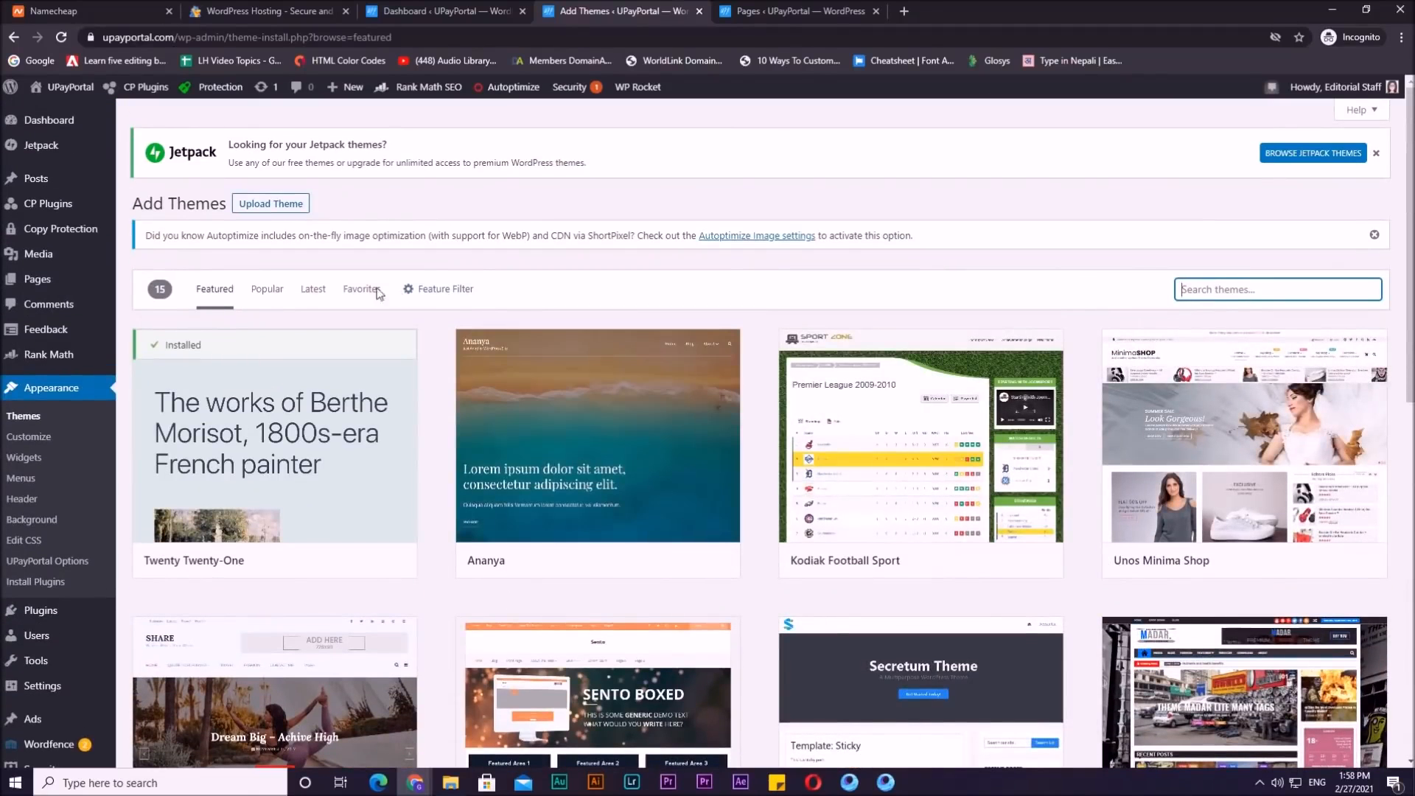
Step: Browse the Feature Filter, Favorites, Latest and Featured theme lists
{"action": "left_click", "coordinate": [444, 288]}
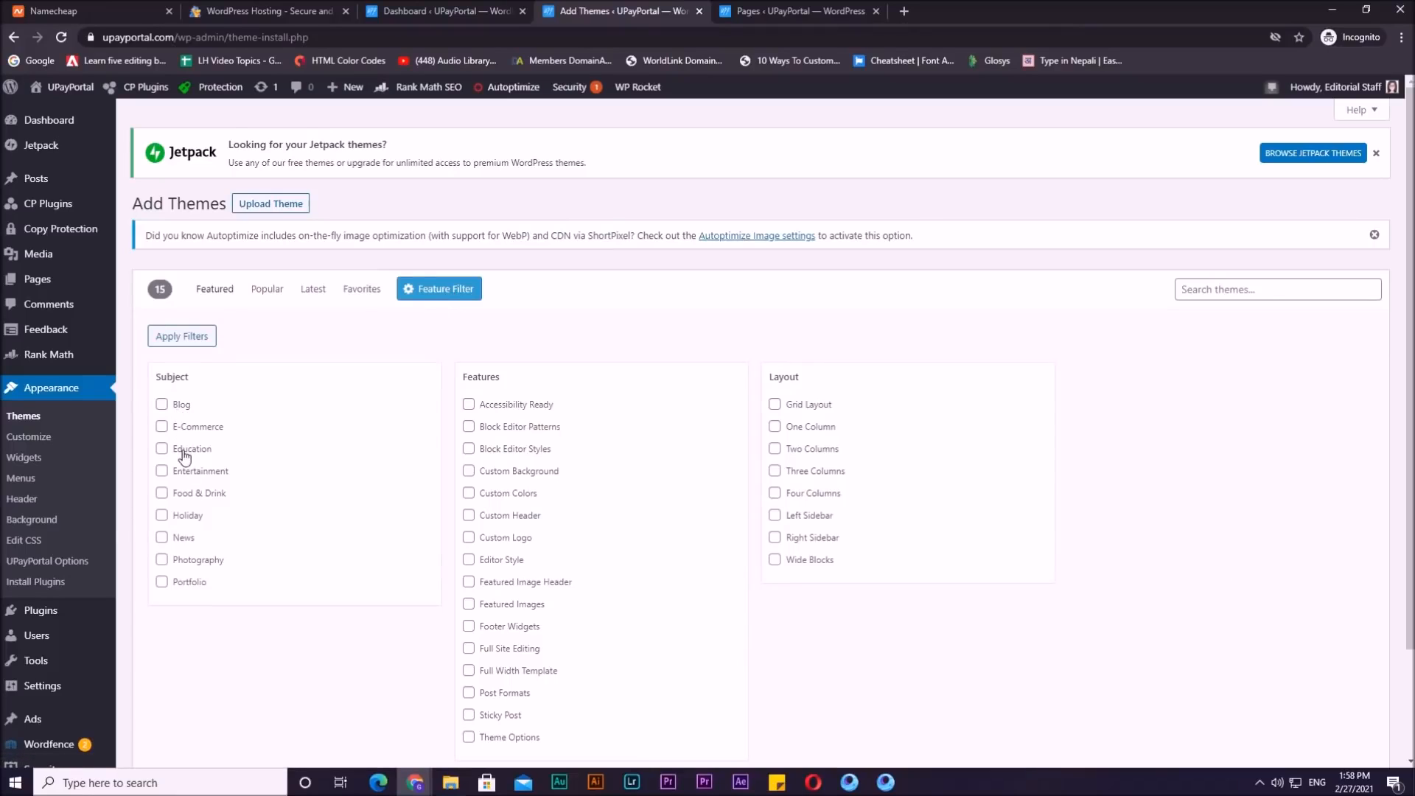
{"action": "scroll", "coordinate": [509, 453], "scroll_direction": "down", "scroll_amount": 2}
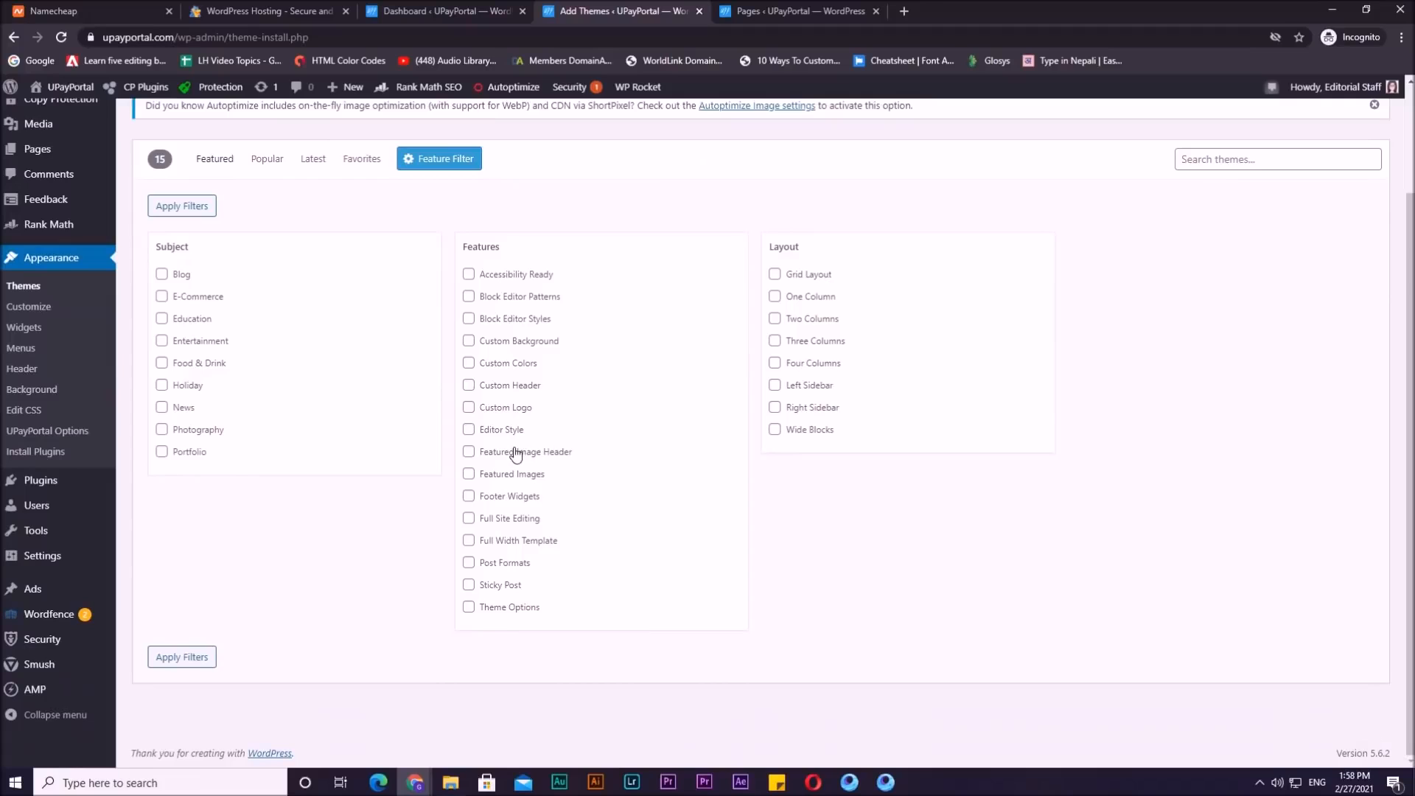
{"action": "scroll", "coordinate": [737, 346], "scroll_direction": "up", "scroll_amount": 2}
{"action": "left_click", "coordinate": [360, 289]}
{"action": "left_click", "coordinate": [314, 290]}
{"action": "left_click", "coordinate": [212, 291]}
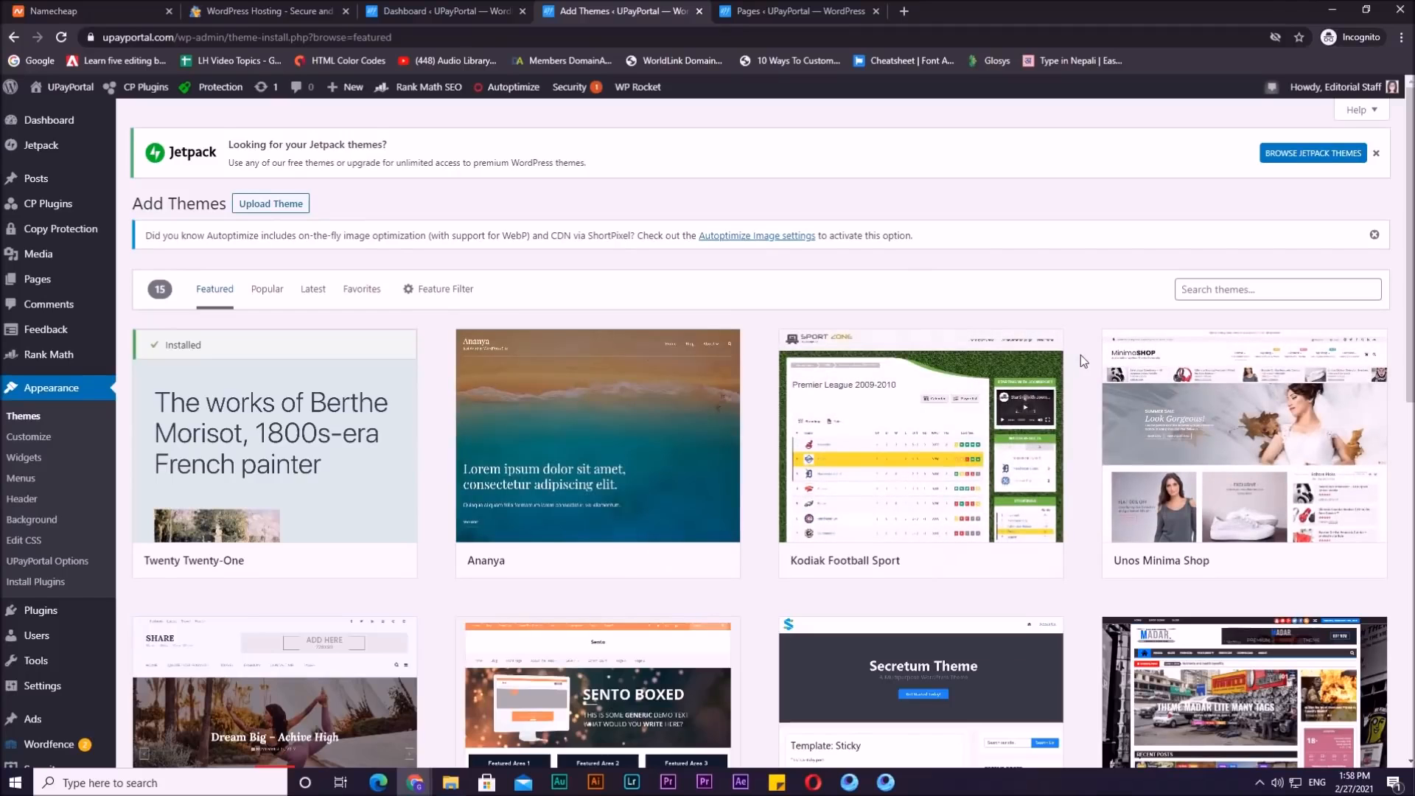
{"action": "scroll", "coordinate": [1081, 355], "scroll_direction": "down", "scroll_amount": 2}
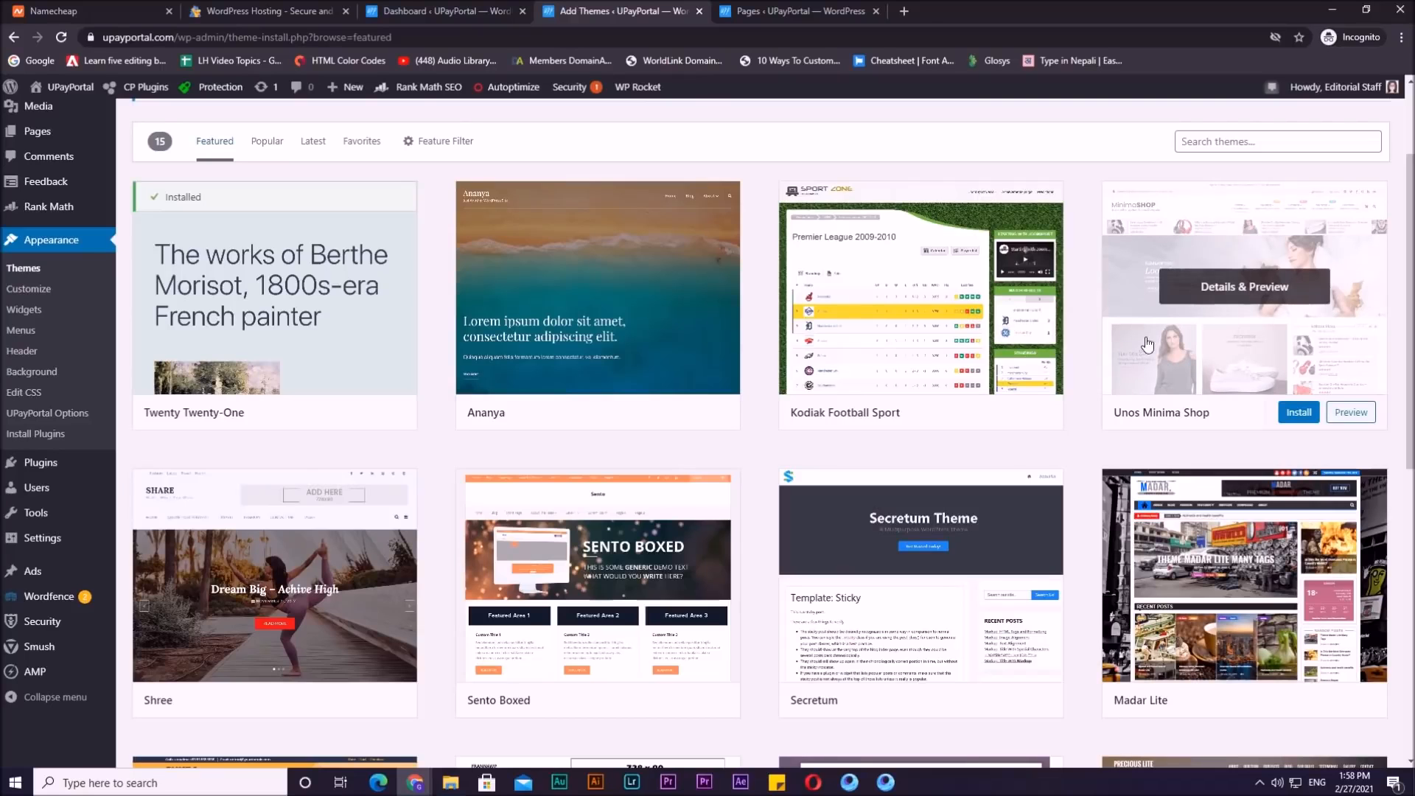
{"action": "scroll", "coordinate": [1203, 370], "scroll_direction": "down", "scroll_amount": 3}
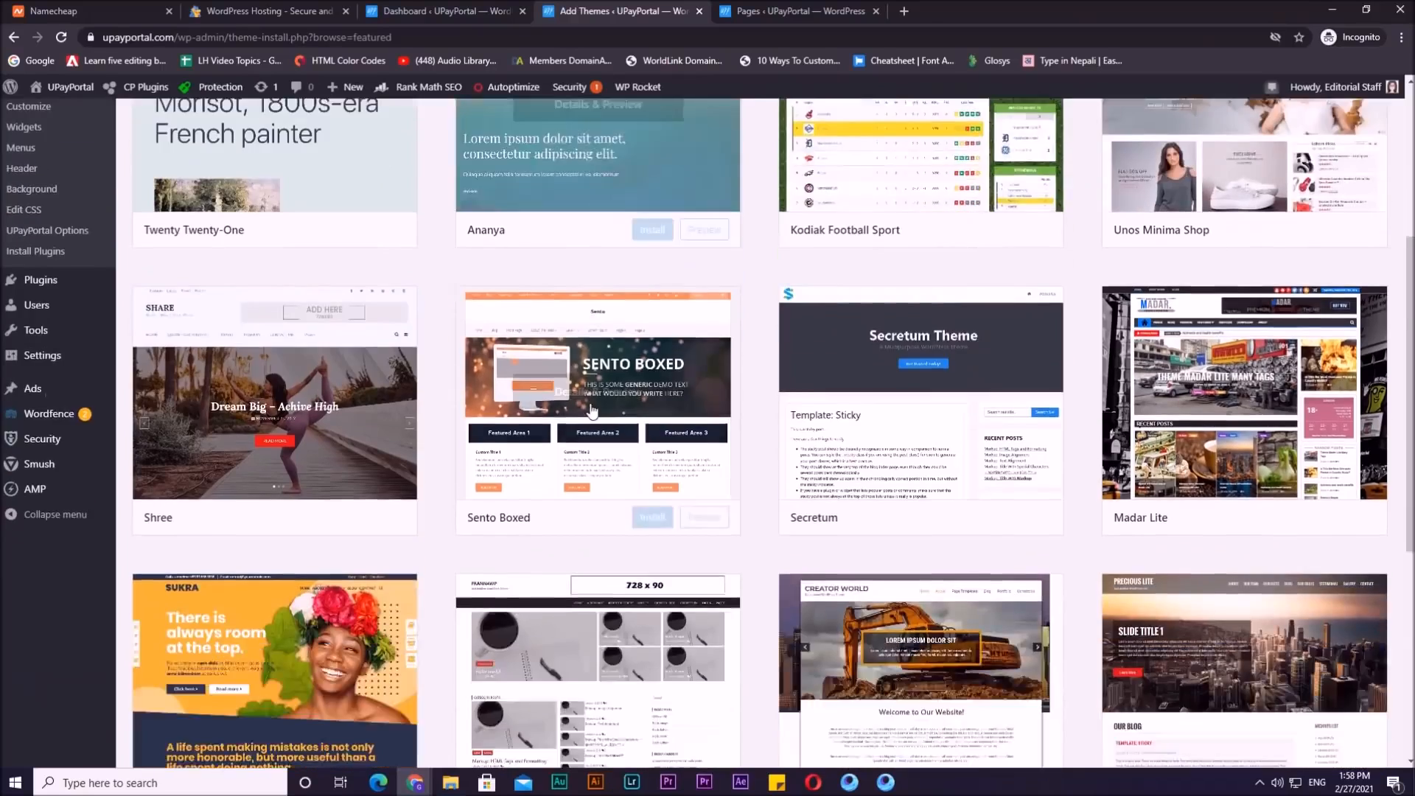
{"action": "scroll", "coordinate": [594, 410], "scroll_direction": "down", "scroll_amount": 7}
{"action": "scroll", "coordinate": [572, 389], "scroll_direction": "up", "scroll_amount": 12}
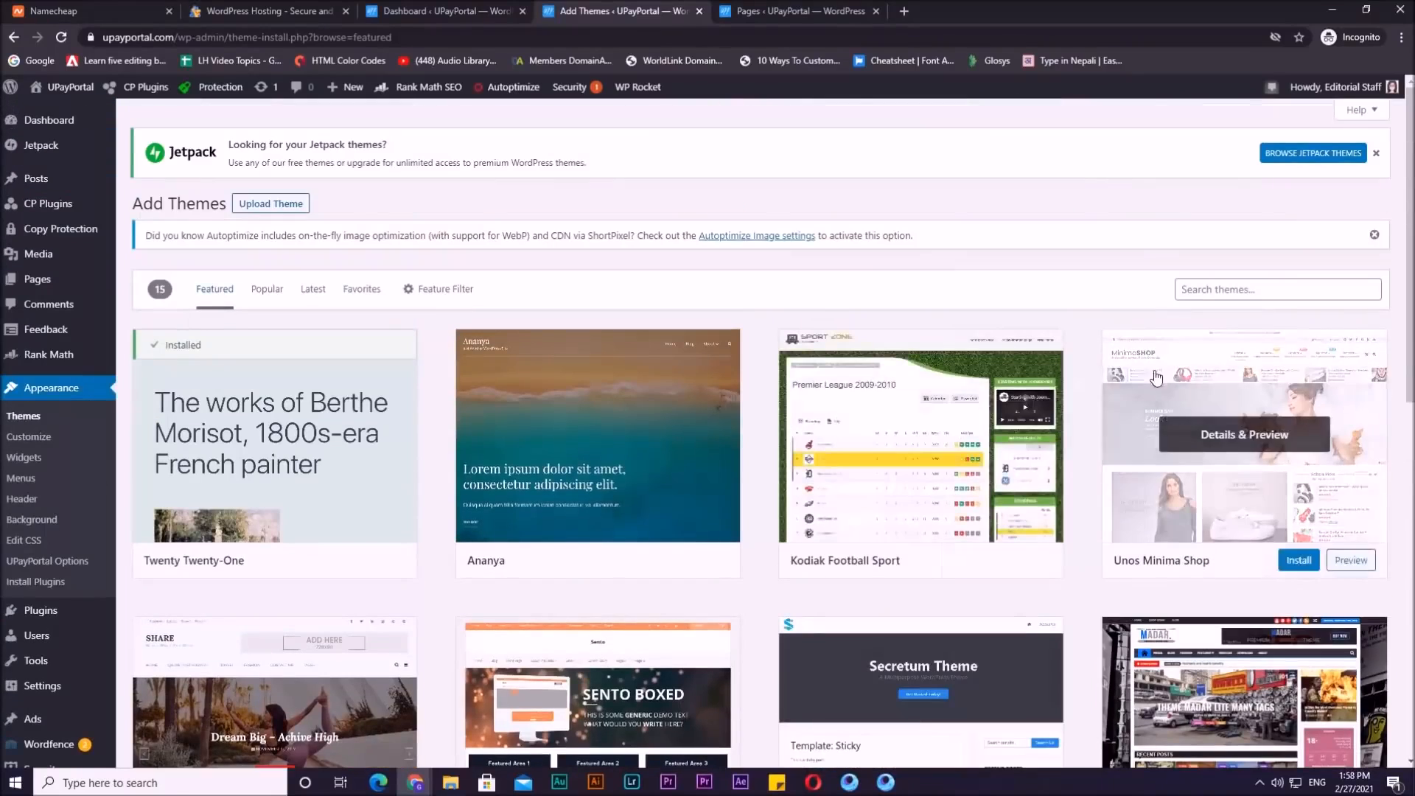
Step: Search the theme directory for 'news' and install the Engage News theme
{"action": "left_click", "coordinate": [1235, 292]}
{"action": "type", "text": "ne"}
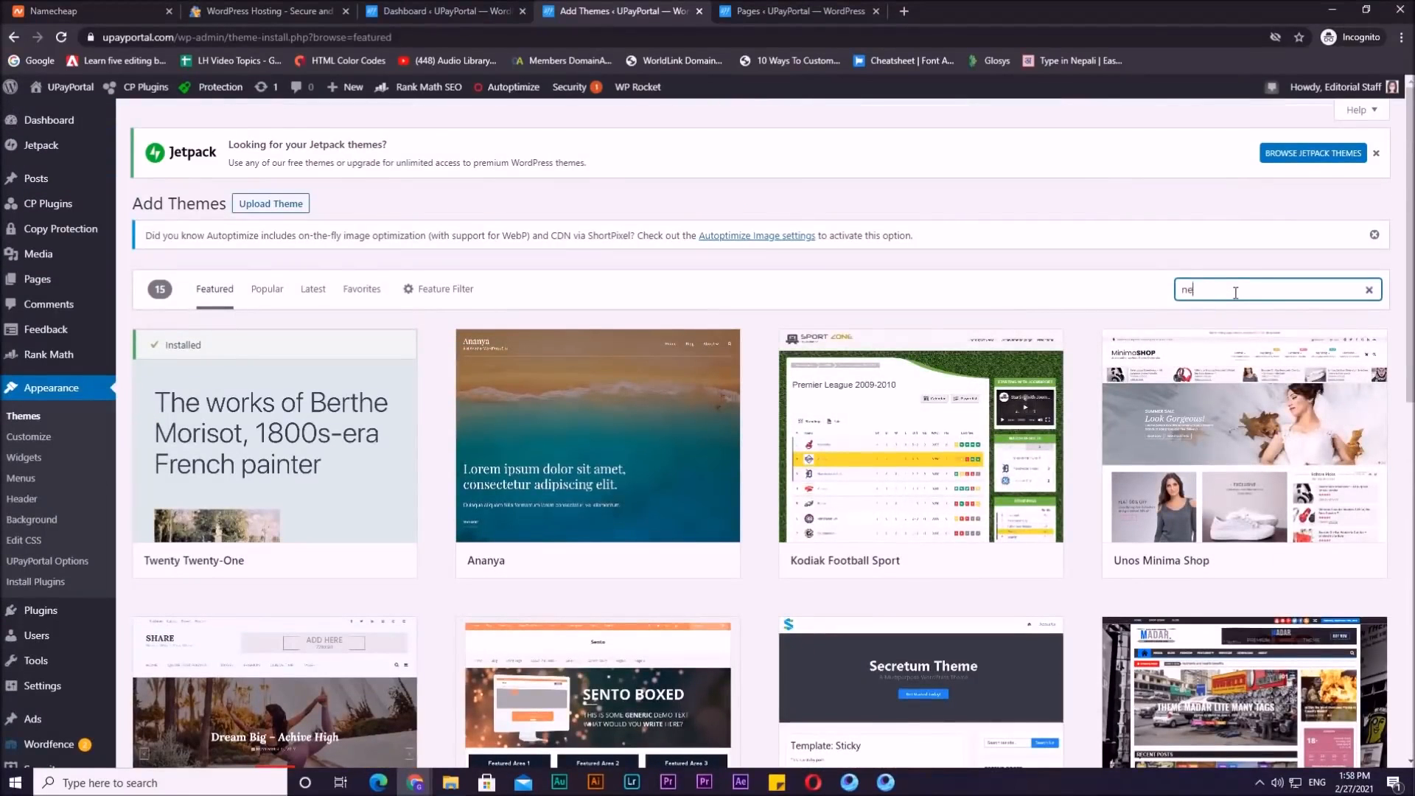
{"action": "type", "text": "ws"}
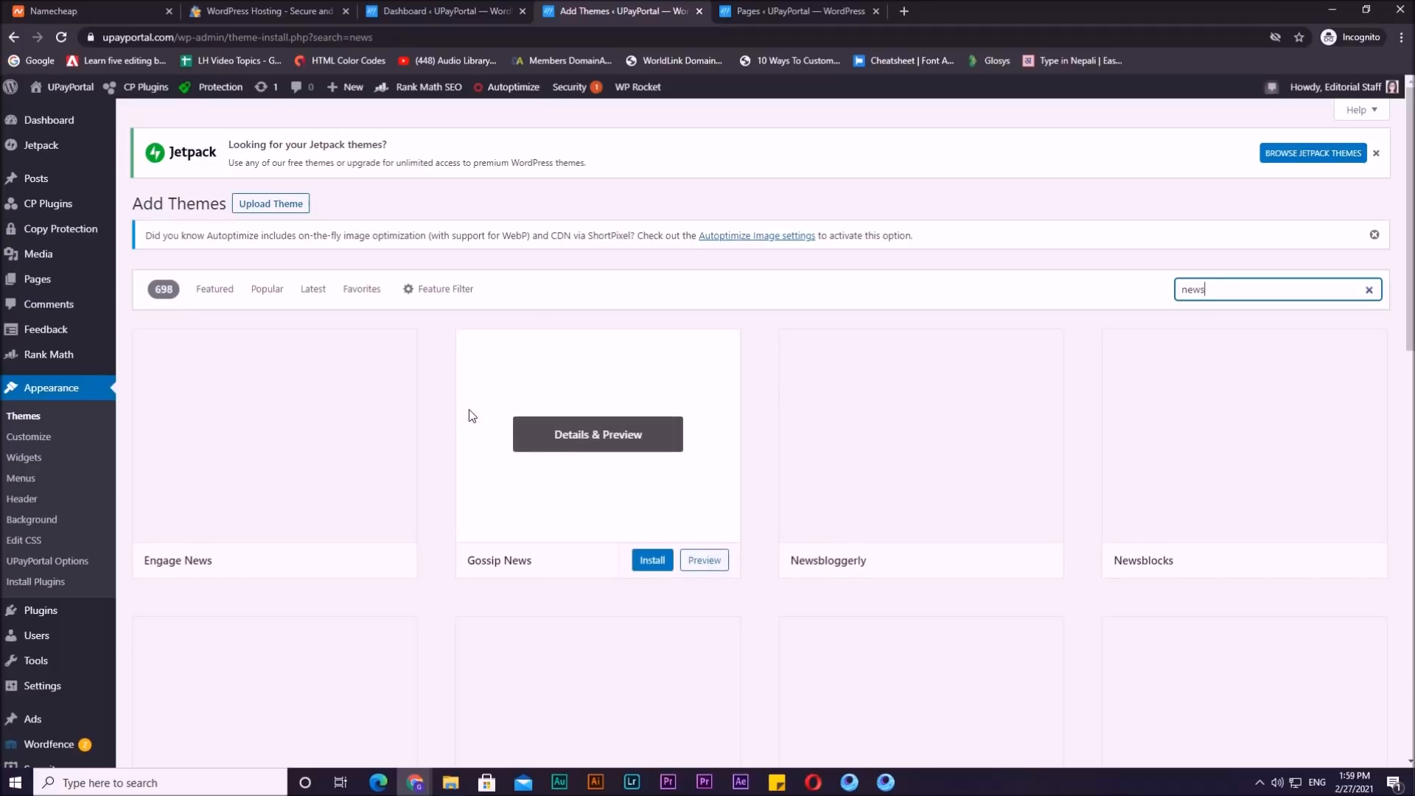
{"action": "scroll", "coordinate": [472, 417], "scroll_direction": "down", "scroll_amount": 3}
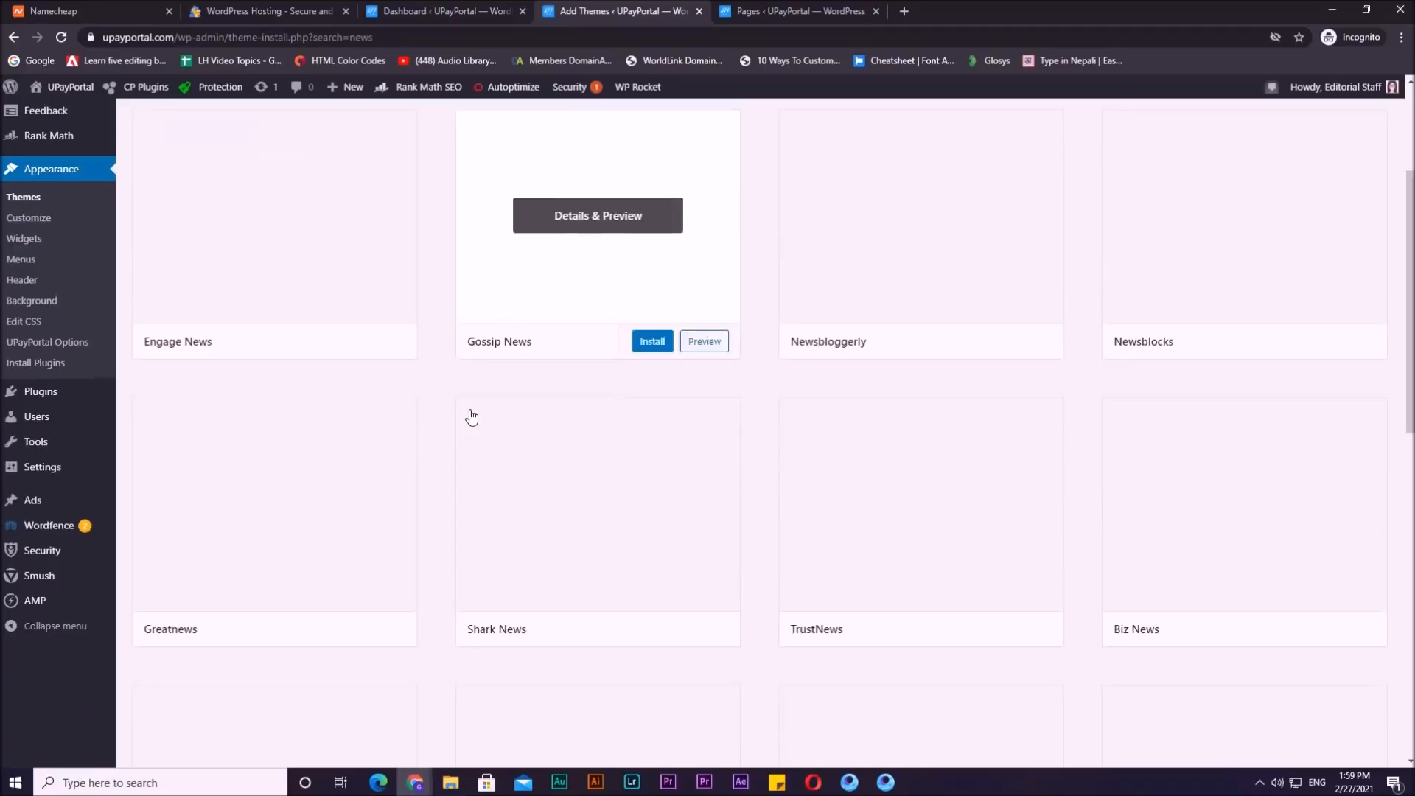
{"action": "scroll", "coordinate": [439, 373], "scroll_direction": "up", "scroll_amount": 2}
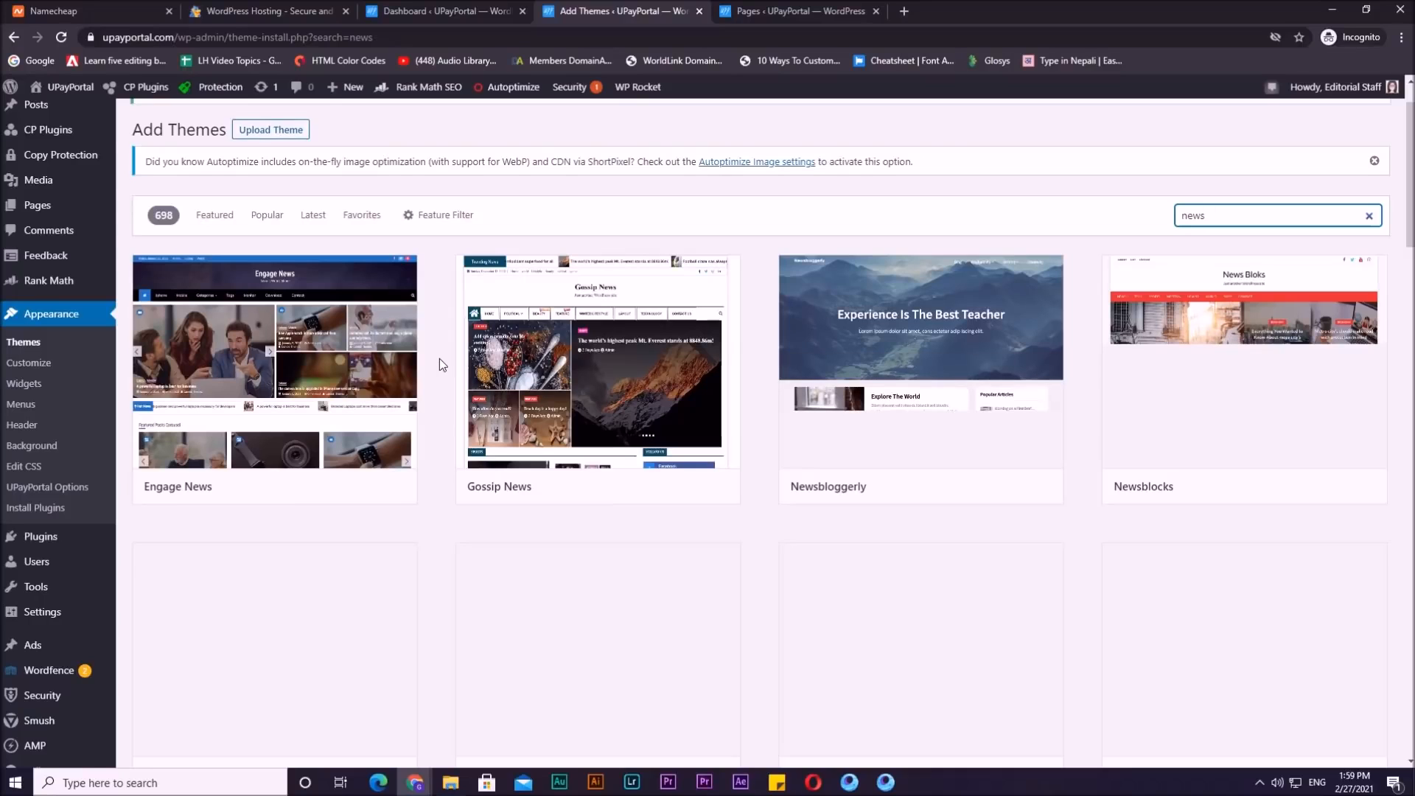
{"action": "scroll", "coordinate": [440, 358], "scroll_direction": "down", "scroll_amount": 1}
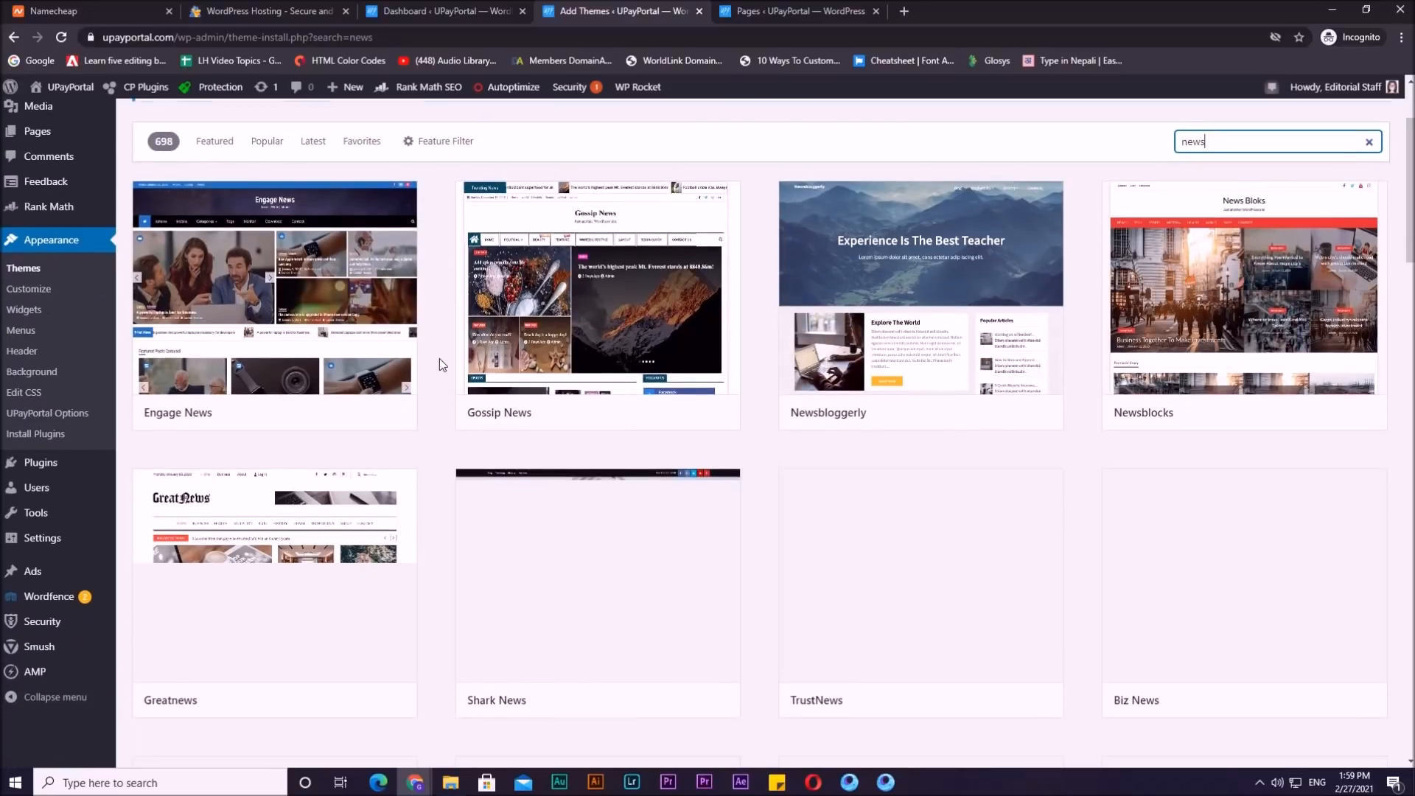
{"action": "mouse_move", "coordinate": [631, 406]}
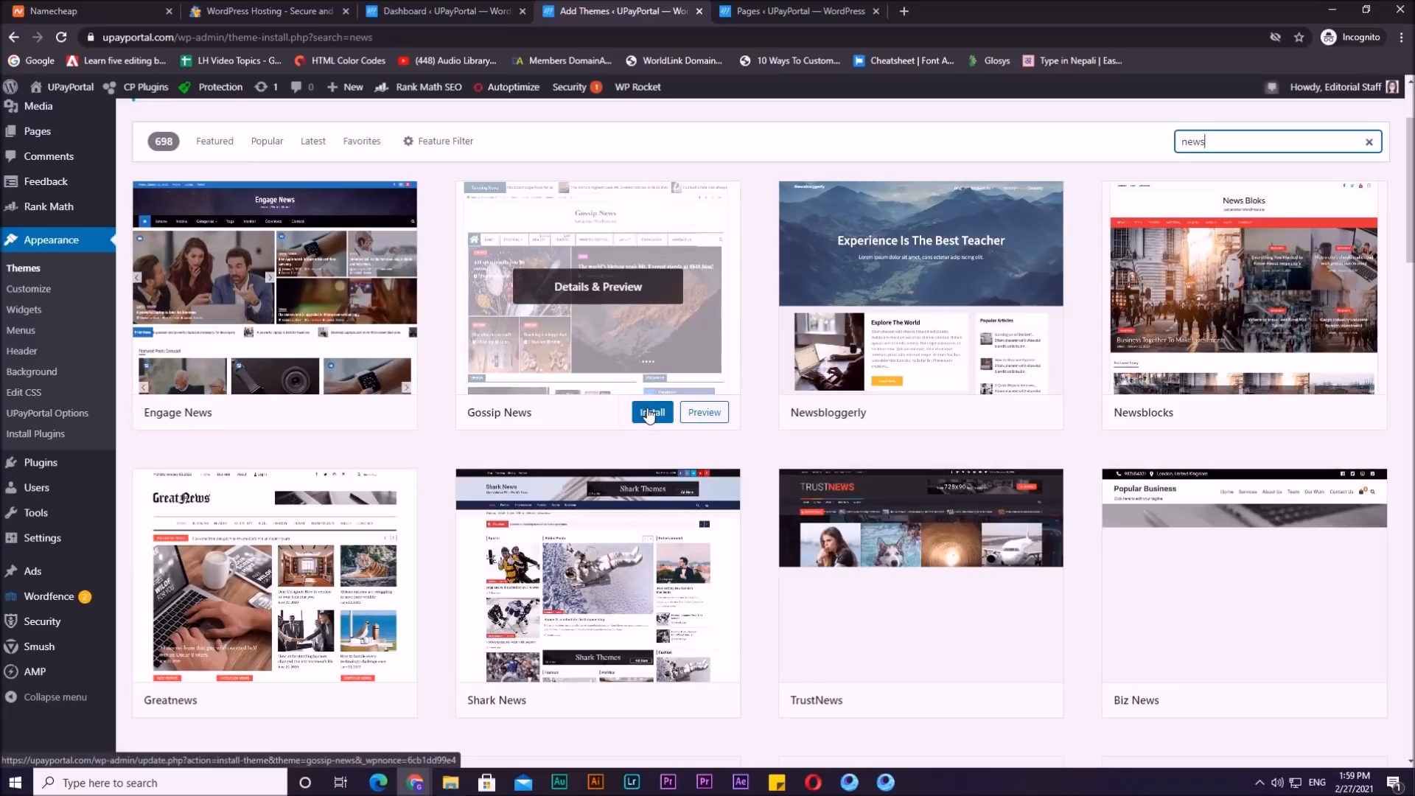
{"action": "scroll", "coordinate": [413, 334], "scroll_direction": "down", "scroll_amount": 3}
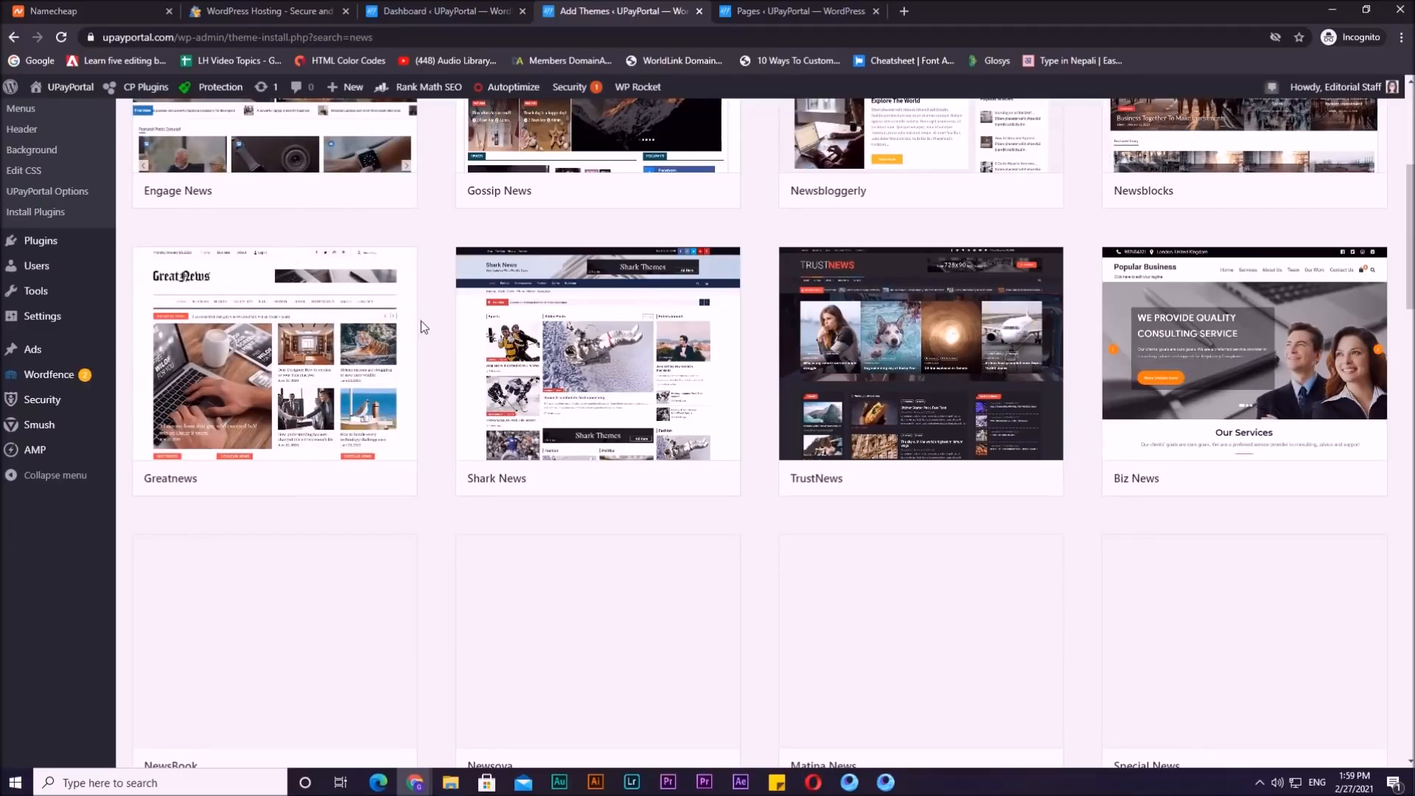
{"action": "scroll", "coordinate": [422, 320], "scroll_direction": "up", "scroll_amount": 4}
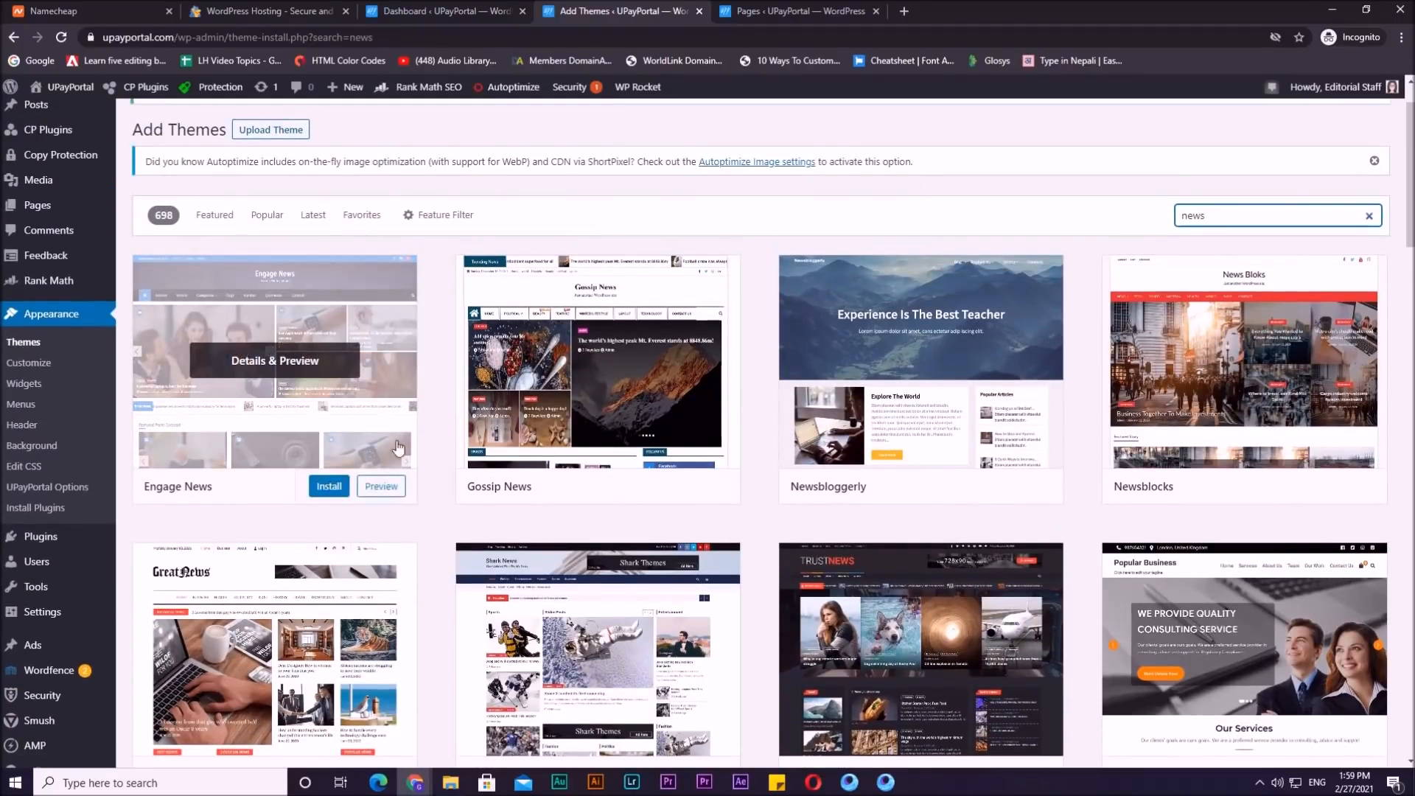
{"action": "left_click", "coordinate": [329, 490]}
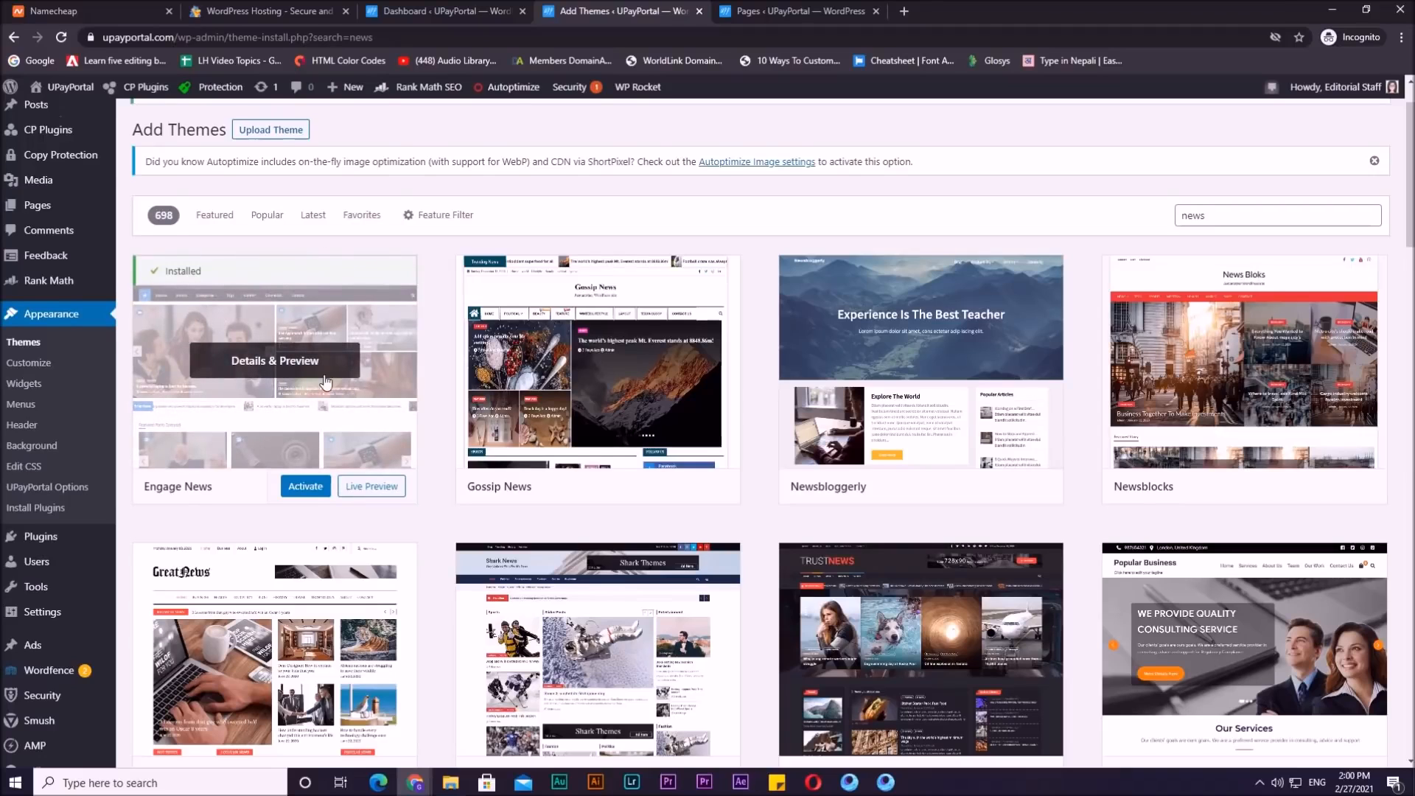
Step: Once Engage News shows Installed, go to Pages > All Pages
{"action": "scroll", "coordinate": [324, 382], "scroll_direction": "down", "scroll_amount": 1}
{"action": "scroll", "coordinate": [319, 335], "scroll_direction": "up", "scroll_amount": 1}
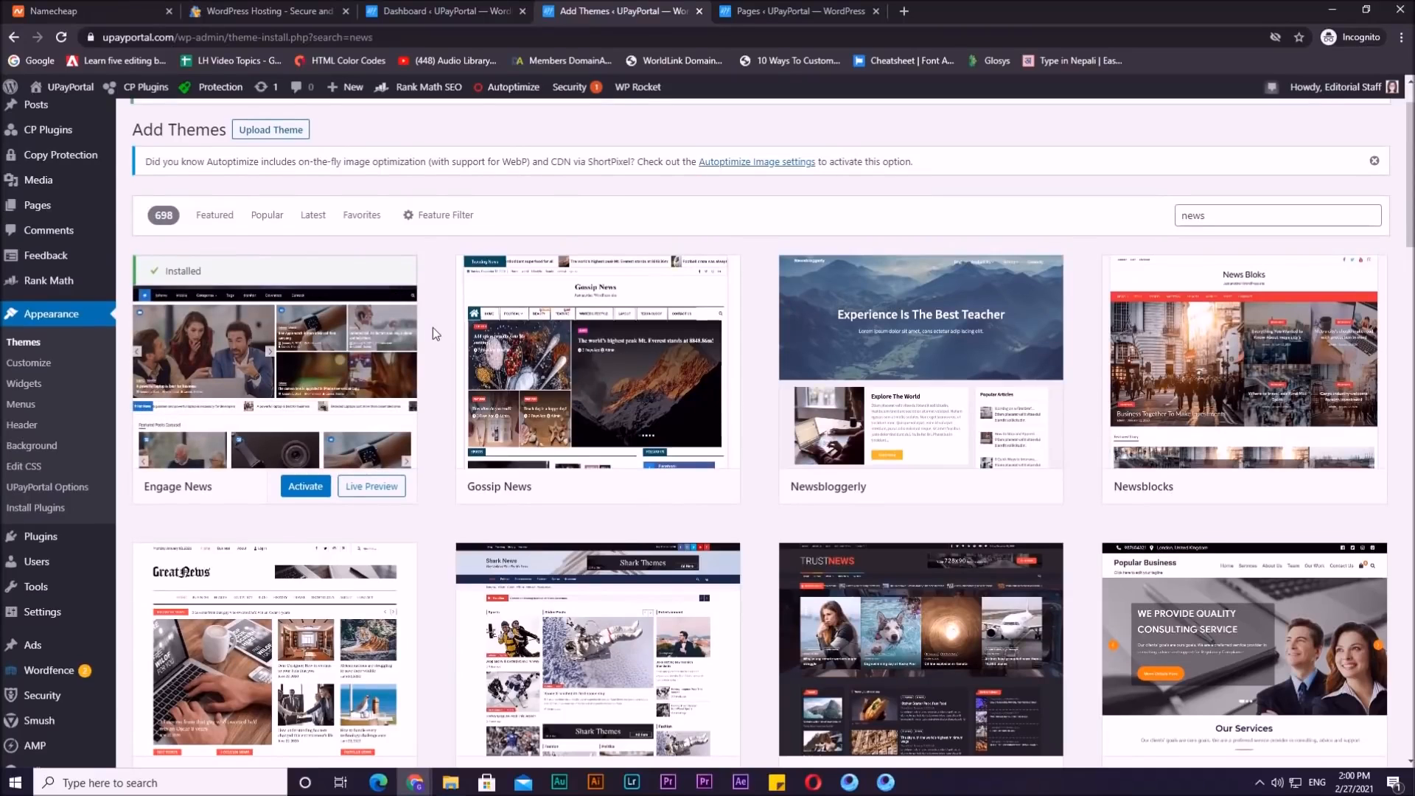
{"action": "scroll", "coordinate": [432, 327], "scroll_direction": "up", "scroll_amount": 1}
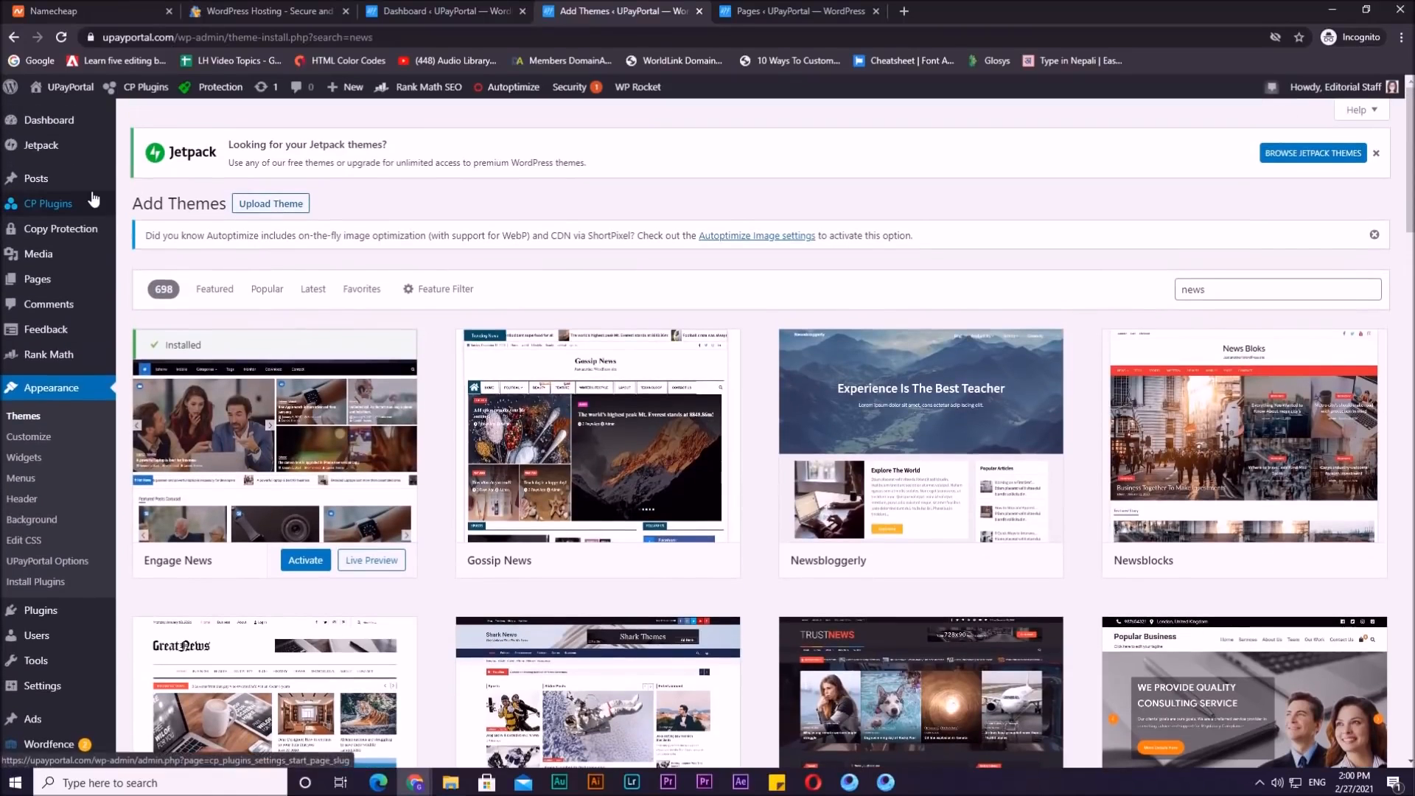
{"action": "mouse_move", "coordinate": [44, 279]}
{"action": "left_click", "coordinate": [153, 283]}
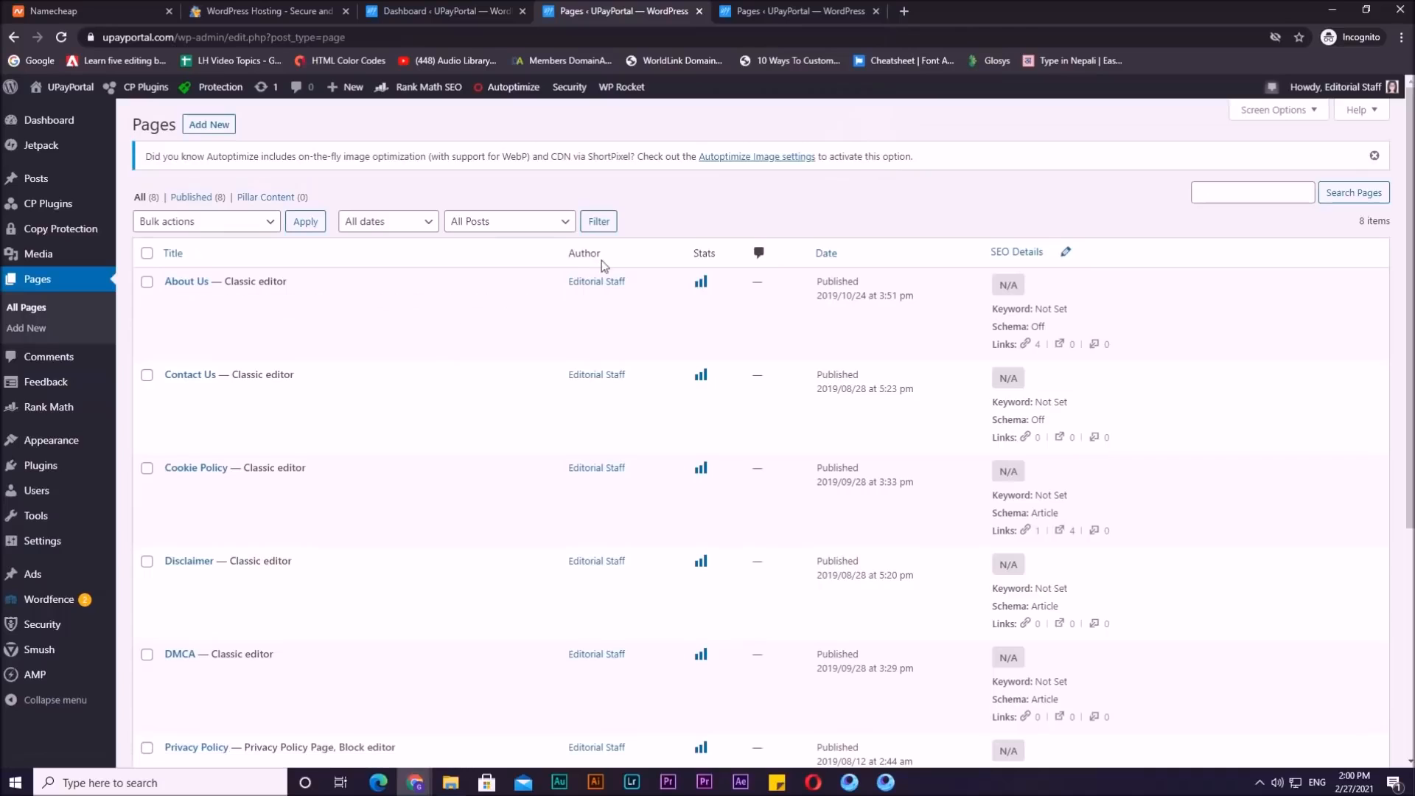
Step: Review the 8 existing pages, then start a blank page with Pages > Add New
{"action": "scroll", "coordinate": [445, 383], "scroll_direction": "down", "scroll_amount": 3}
{"action": "scroll", "coordinate": [443, 384], "scroll_direction": "down", "scroll_amount": 2}
{"action": "scroll", "coordinate": [446, 380], "scroll_direction": "up", "scroll_amount": 5}
{"action": "scroll", "coordinate": [445, 379], "scroll_direction": "down", "scroll_amount": 3}
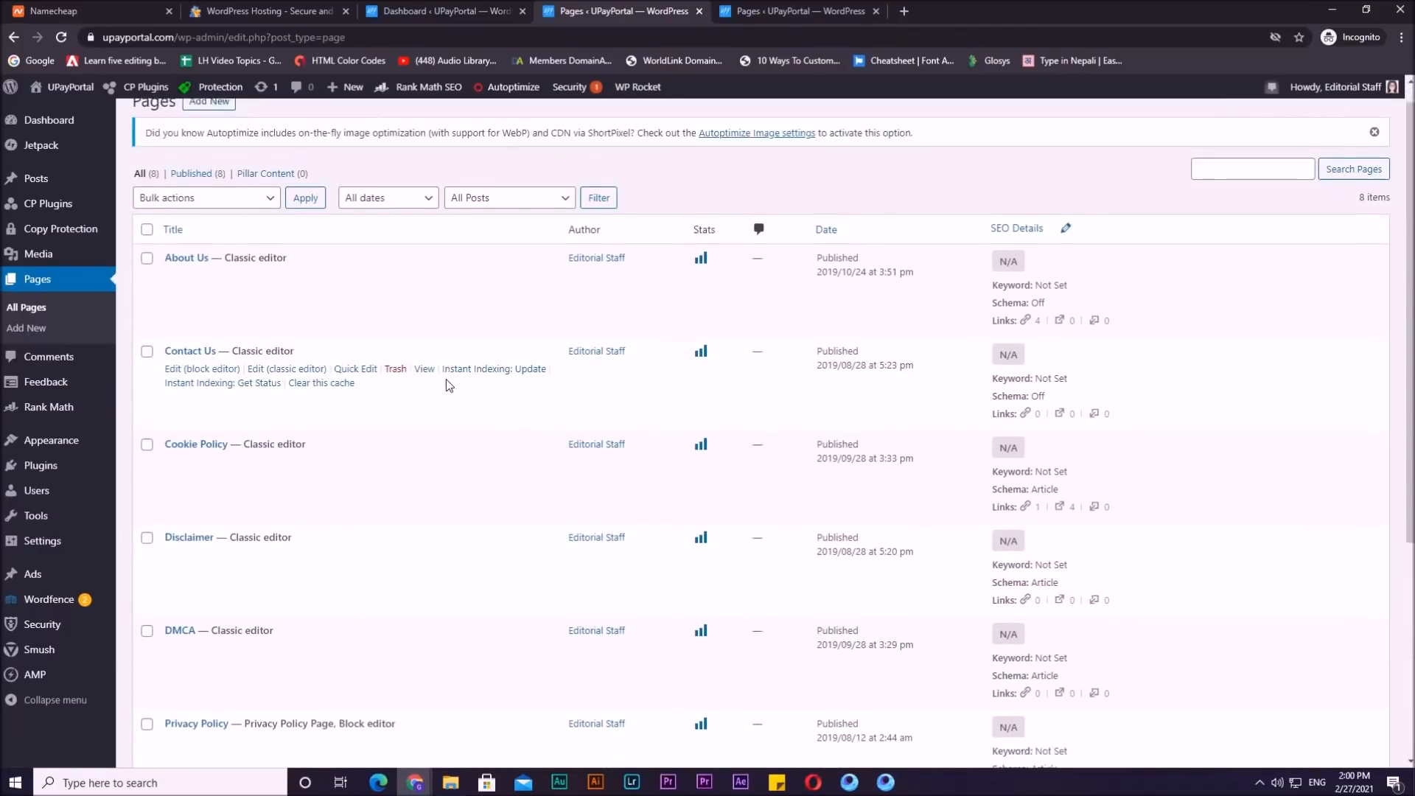
{"action": "scroll", "coordinate": [445, 378], "scroll_direction": "up", "scroll_amount": 3}
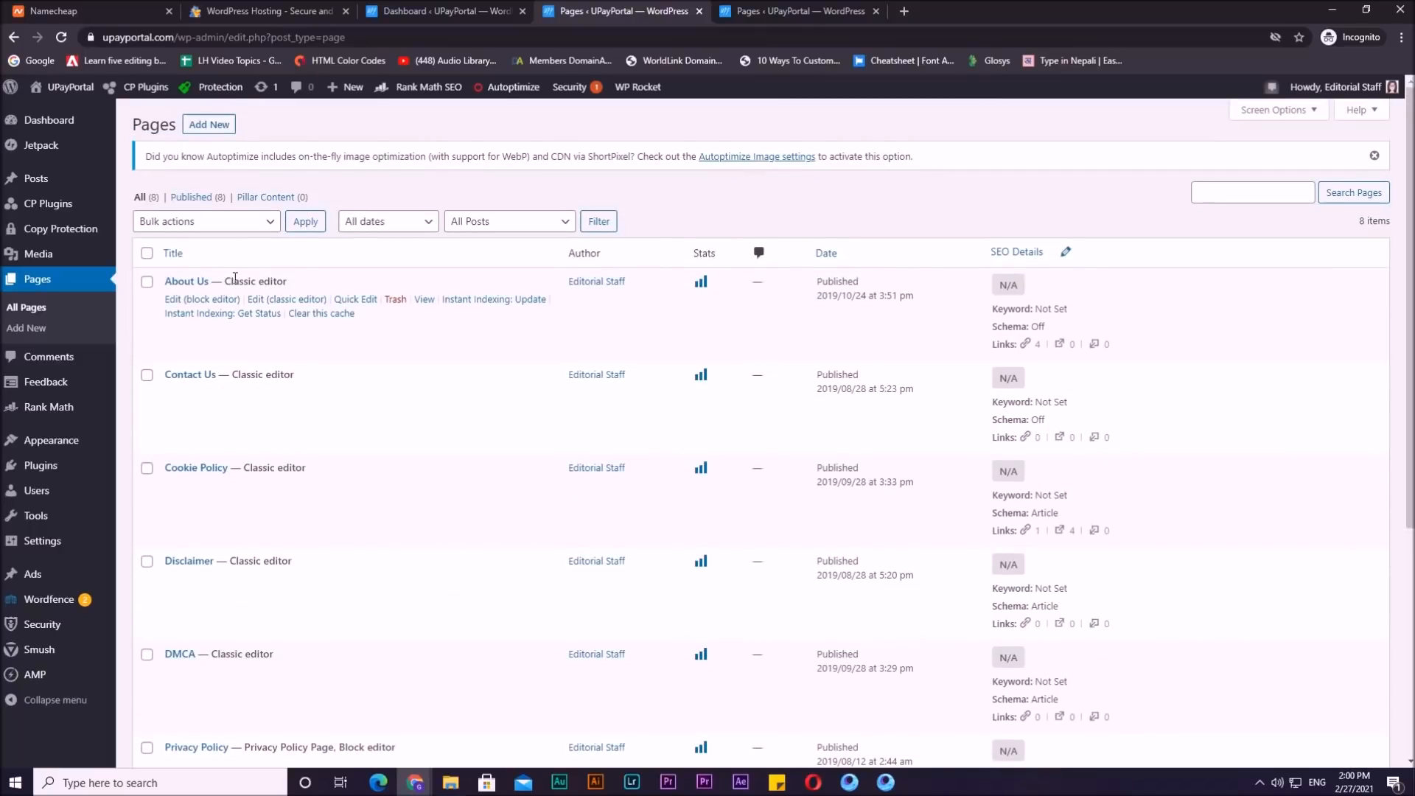
{"action": "scroll", "coordinate": [268, 412], "scroll_direction": "down", "scroll_amount": 2}
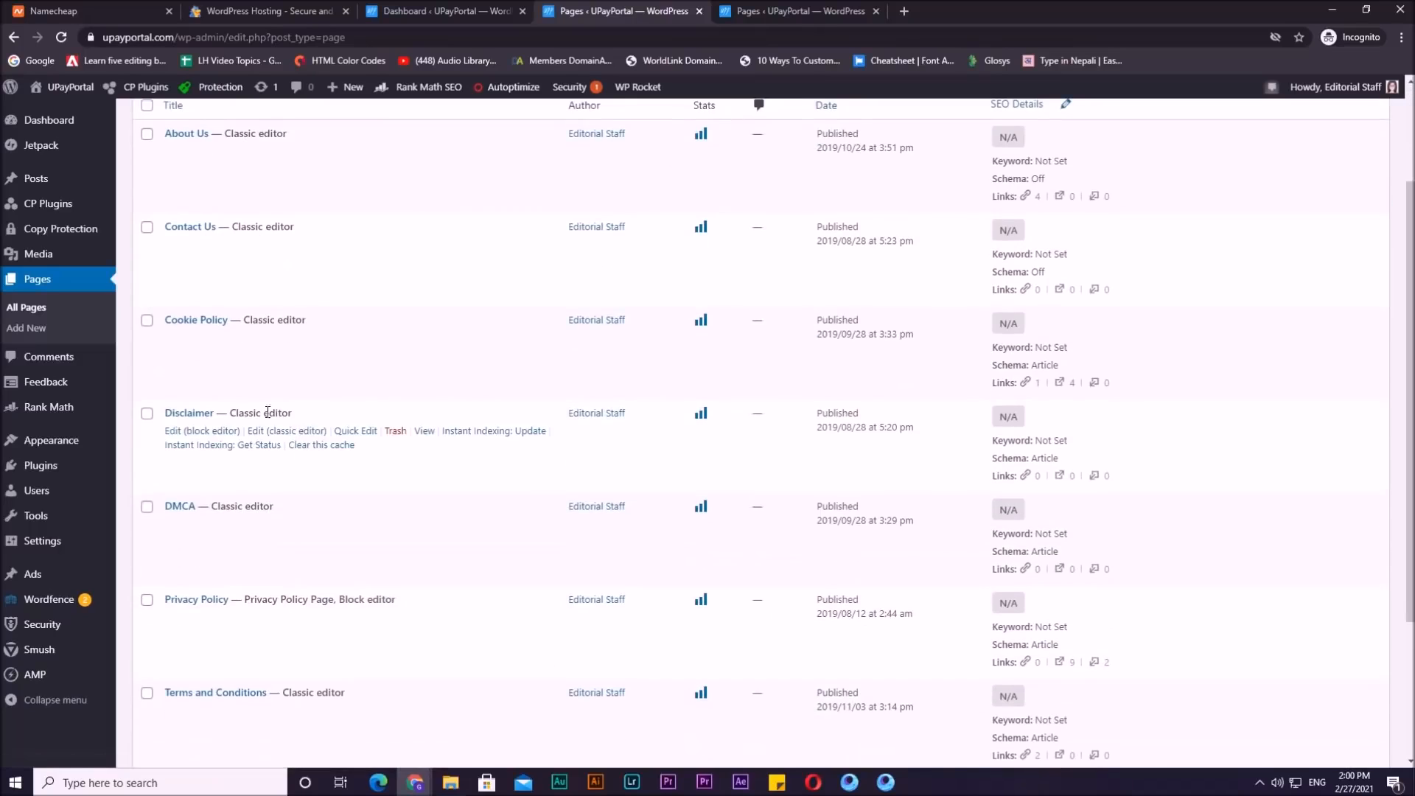
{"action": "scroll", "coordinate": [221, 415], "scroll_direction": "down", "scroll_amount": 3}
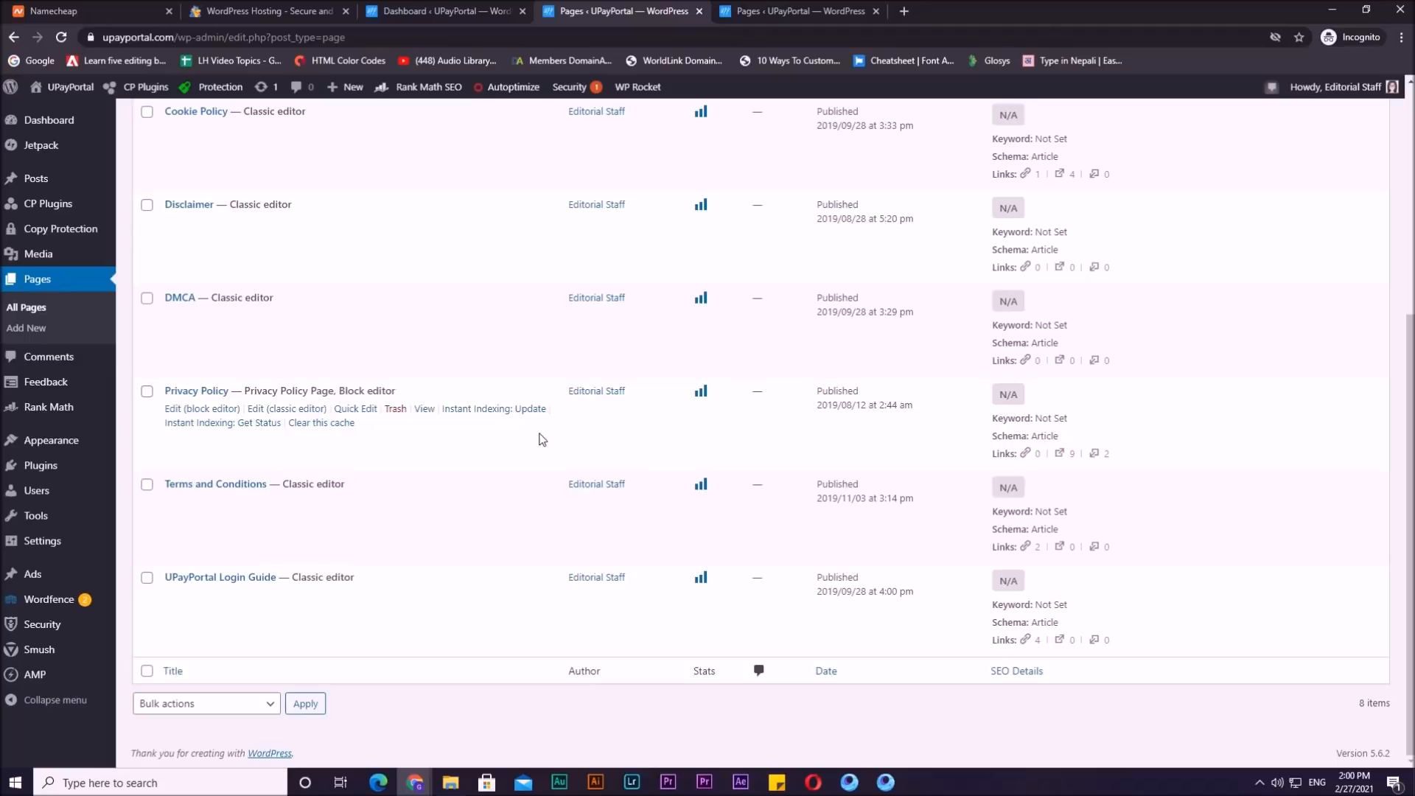
{"action": "scroll", "coordinate": [541, 439], "scroll_direction": "up", "scroll_amount": 5}
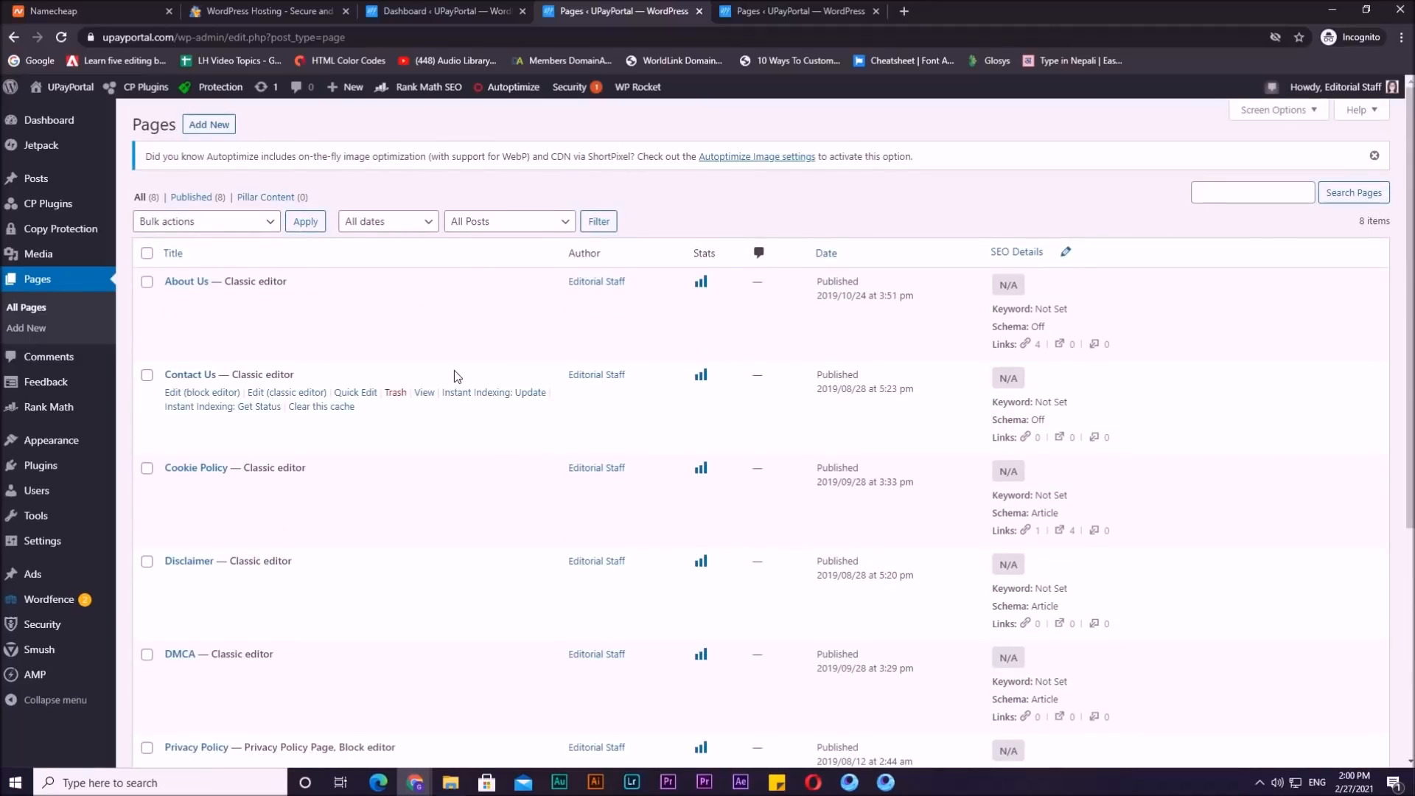
{"action": "scroll", "coordinate": [454, 370], "scroll_direction": "down", "scroll_amount": 5}
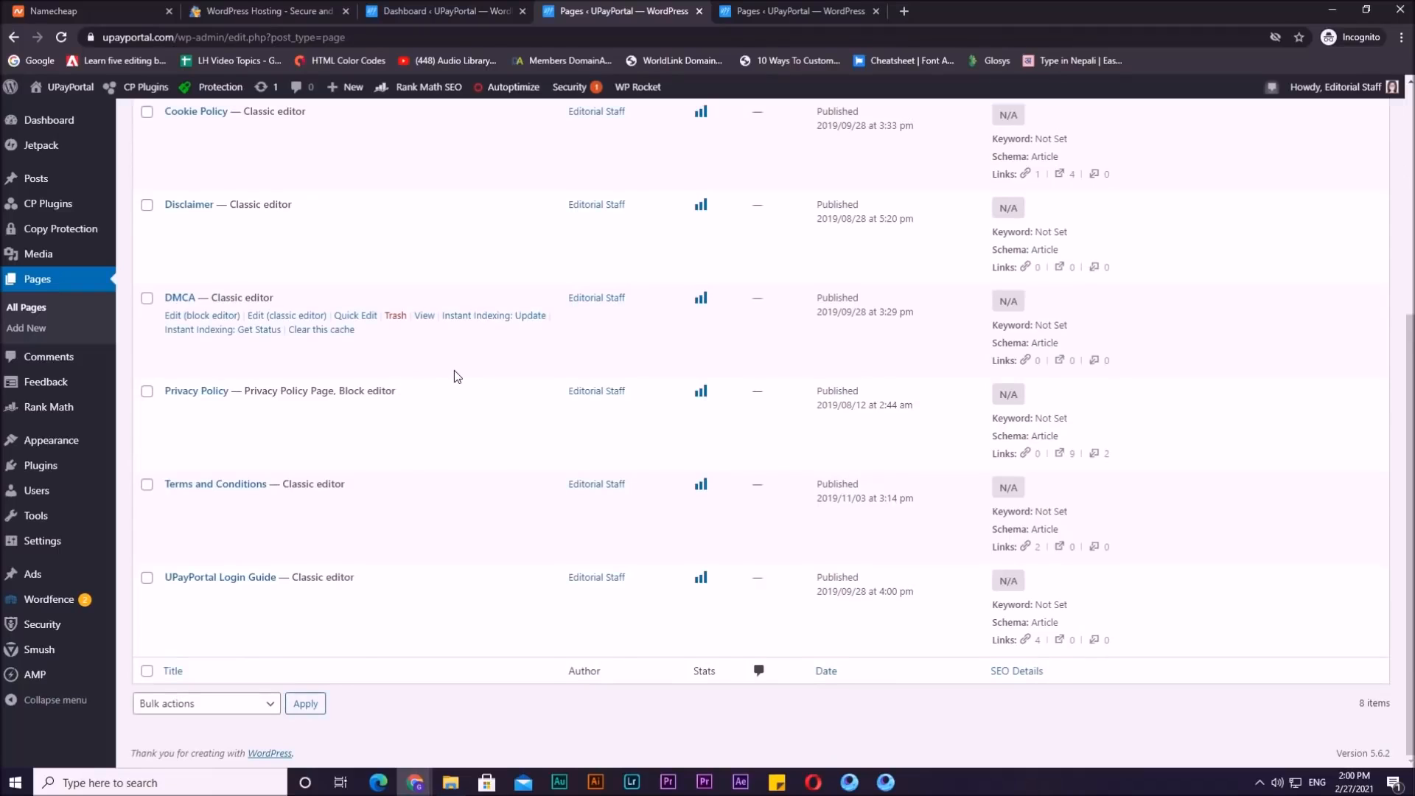
{"action": "scroll", "coordinate": [454, 370], "scroll_direction": "up", "scroll_amount": 5}
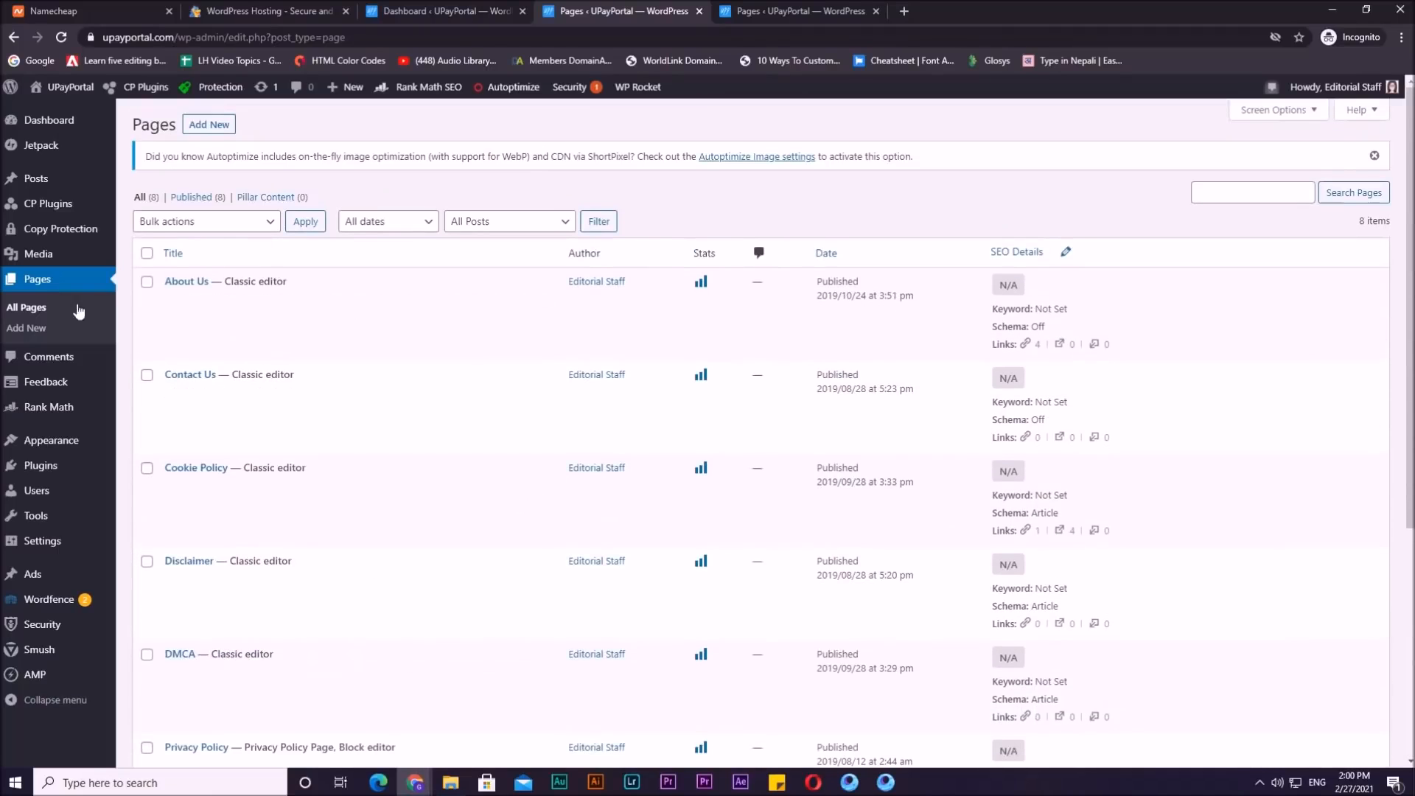
{"action": "left_click", "coordinate": [36, 330]}
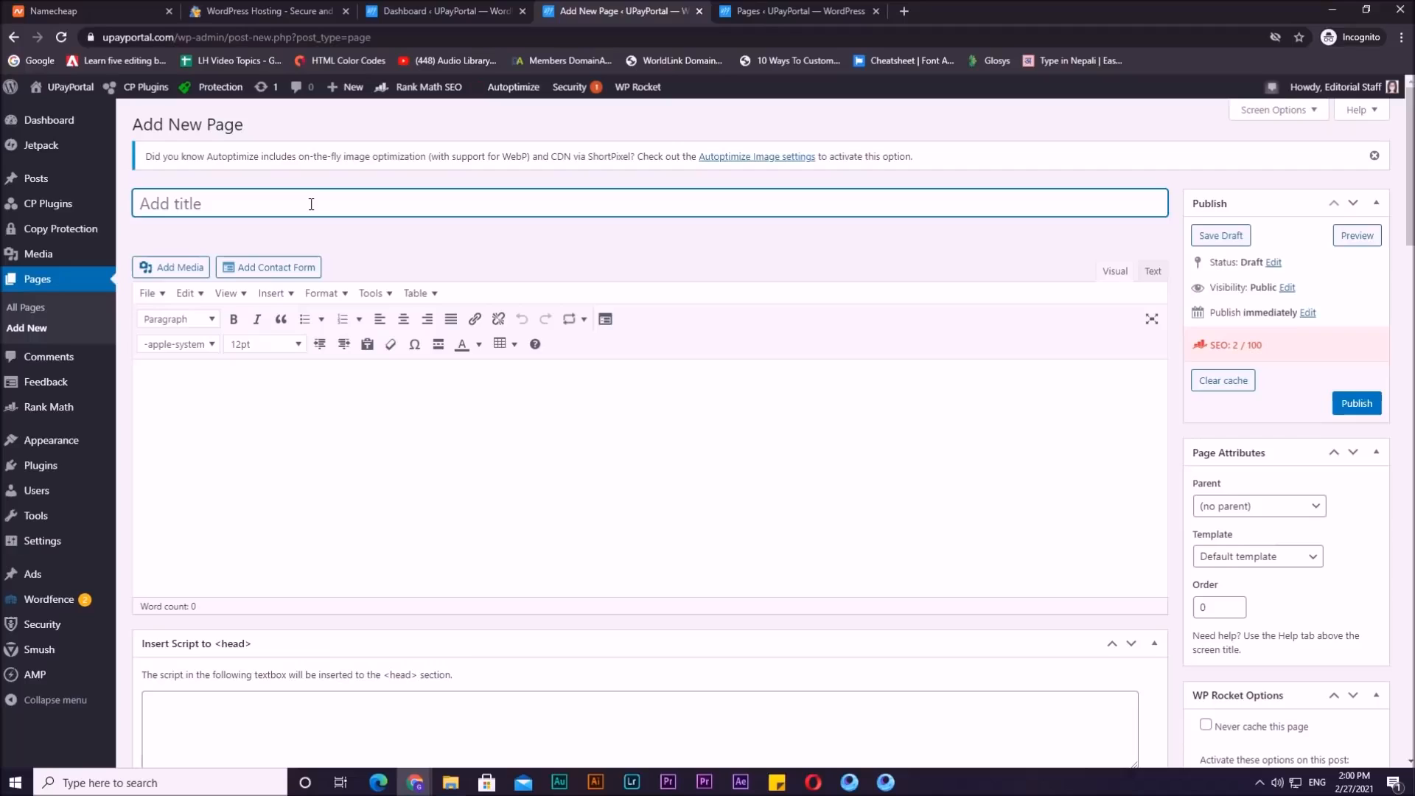
Step: Give the new page the title 'asdfasdfsd' and body text 'fasfasdfsdfsadfasdf'
{"action": "left_click", "coordinate": [506, 476]}
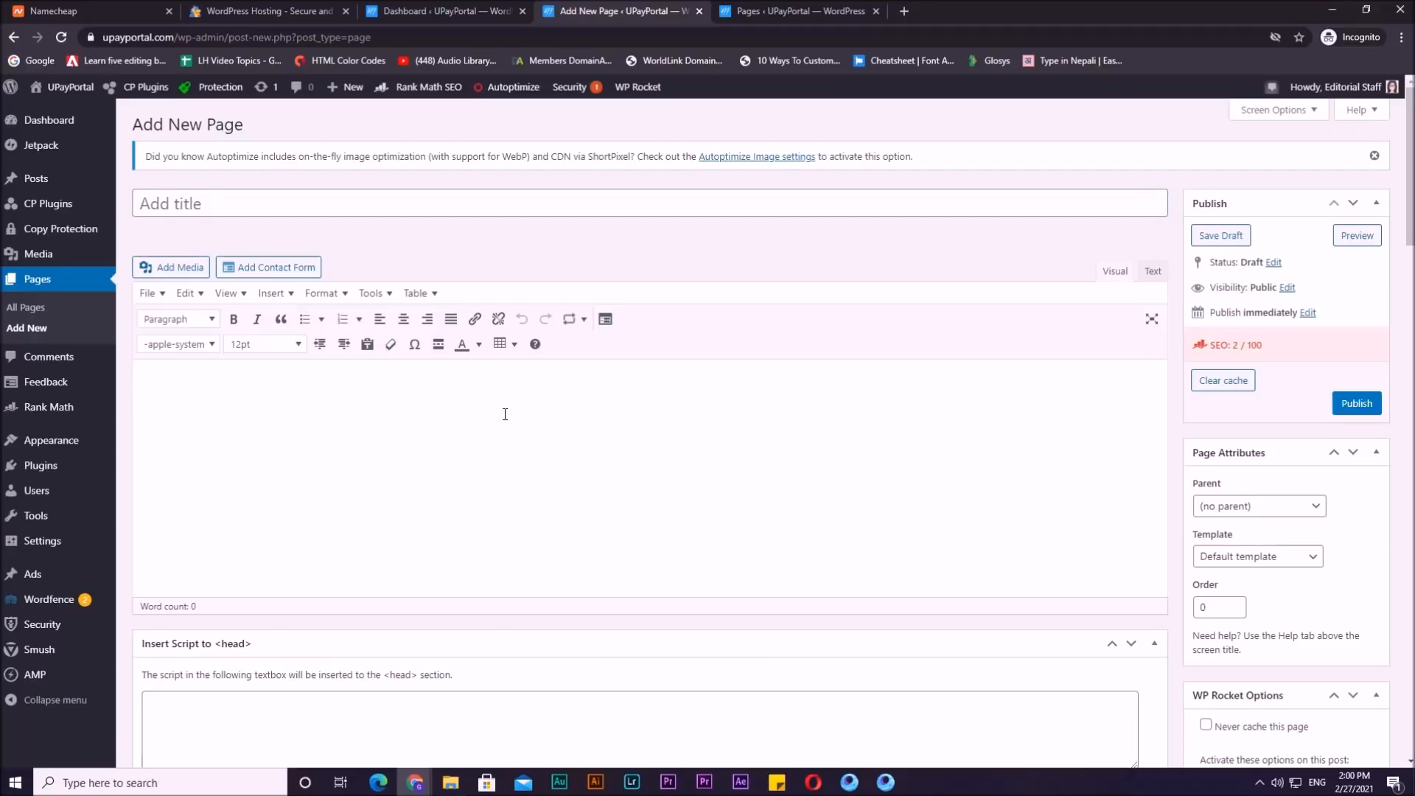
{"action": "left_click", "coordinate": [250, 207]}
{"action": "type", "text": "asdfasdfsd"}
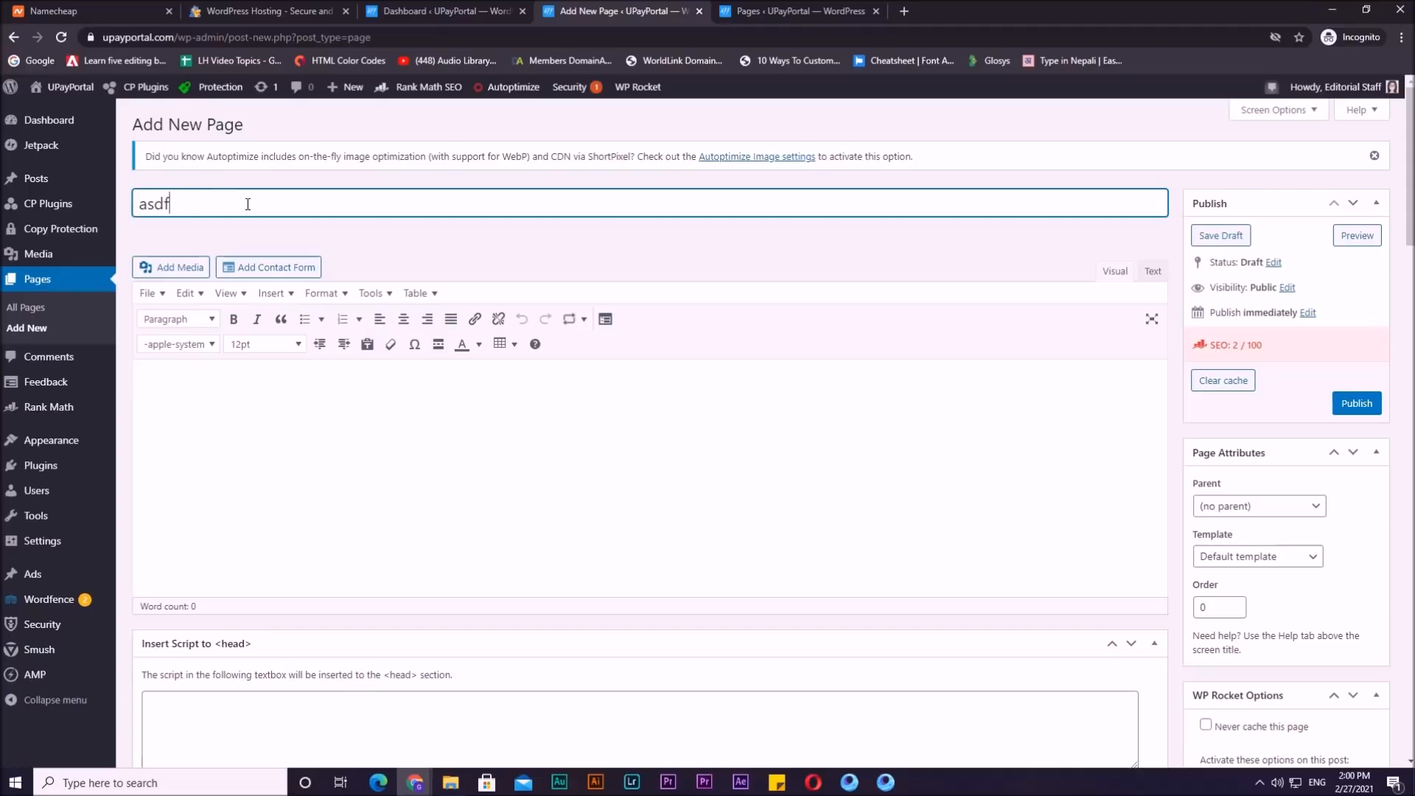
{"action": "left_click", "coordinate": [405, 444]}
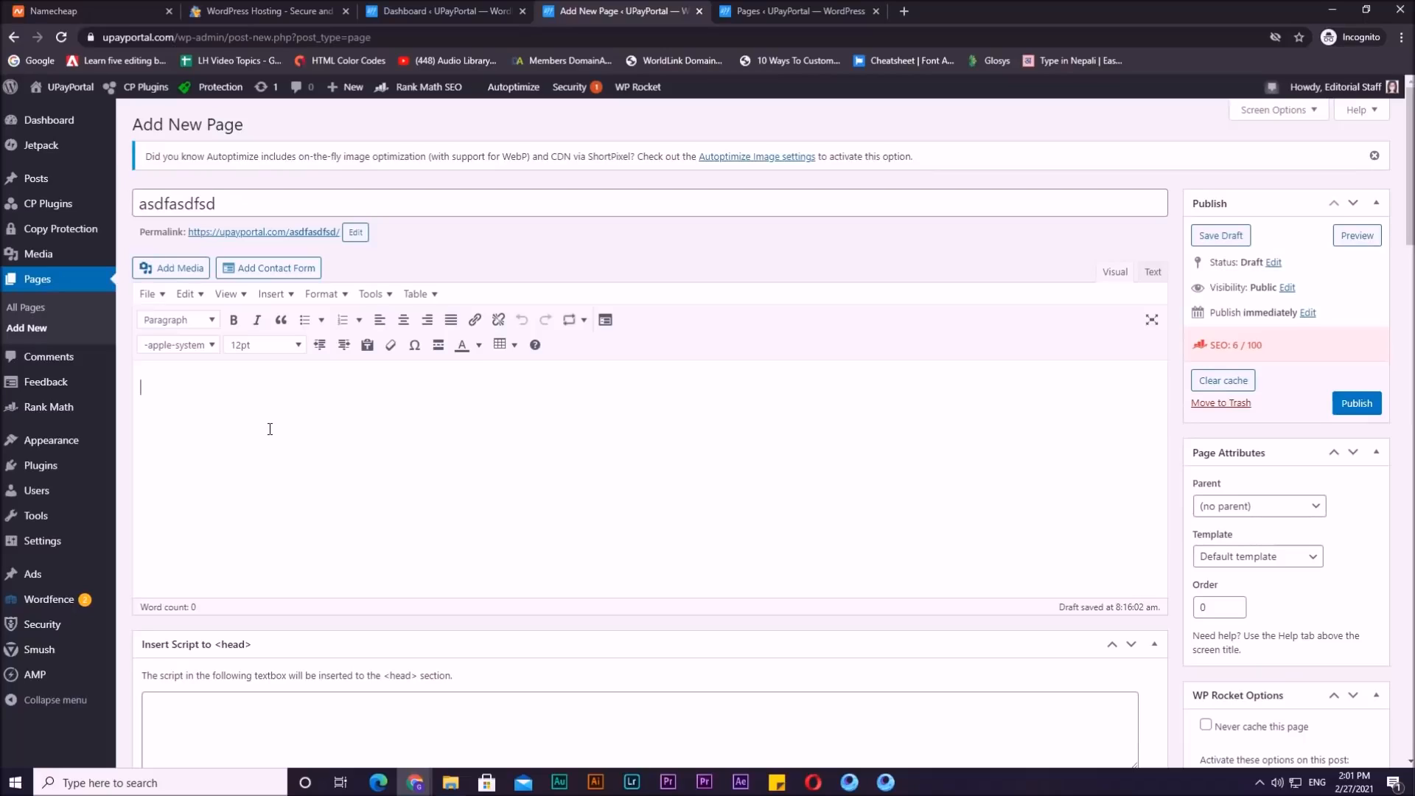
{"action": "scroll", "coordinate": [270, 435], "scroll_direction": "down", "scroll_amount": 15}
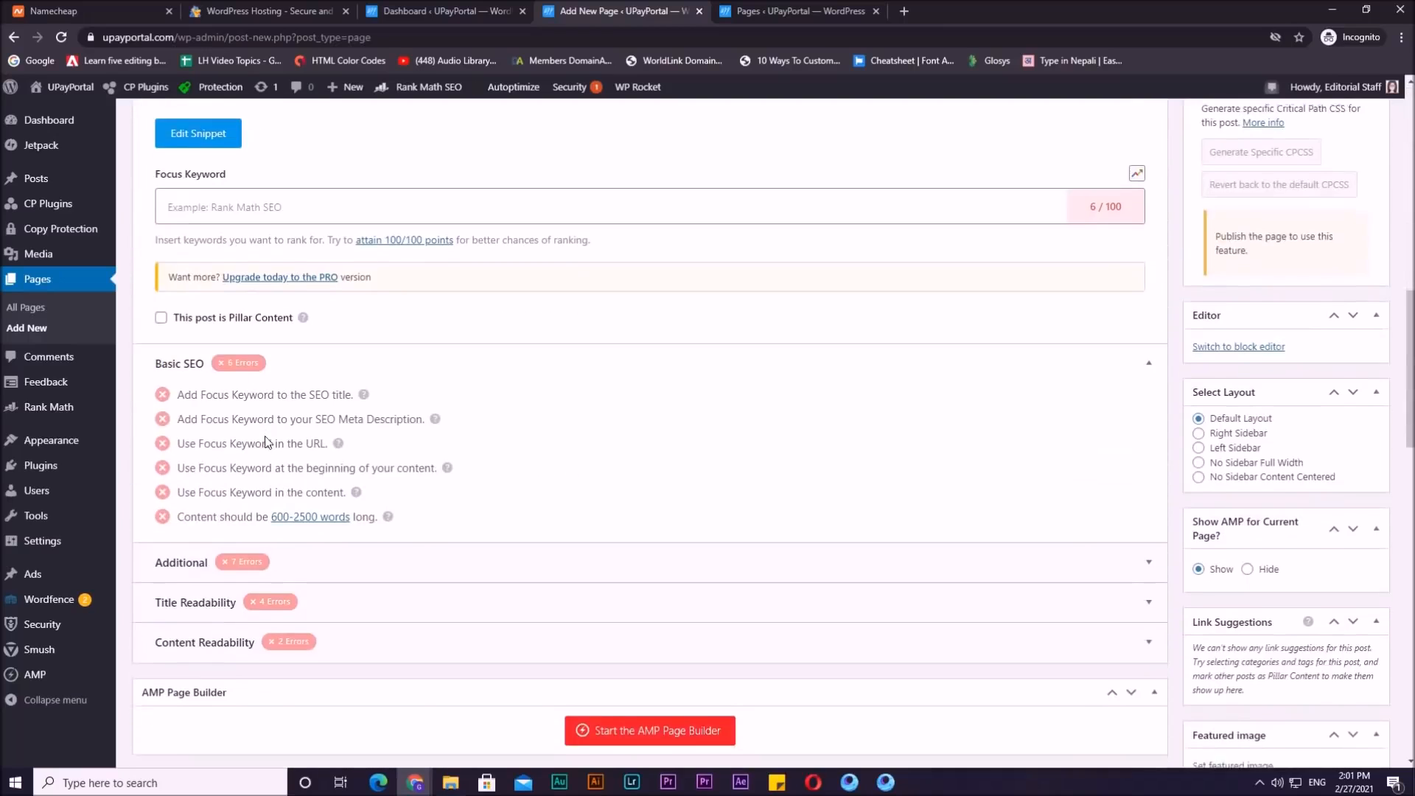
{"action": "scroll", "coordinate": [740, 506], "scroll_direction": "up", "scroll_amount": 15}
{"action": "type", "text": "fasfasdfsdfsadfasdf"}
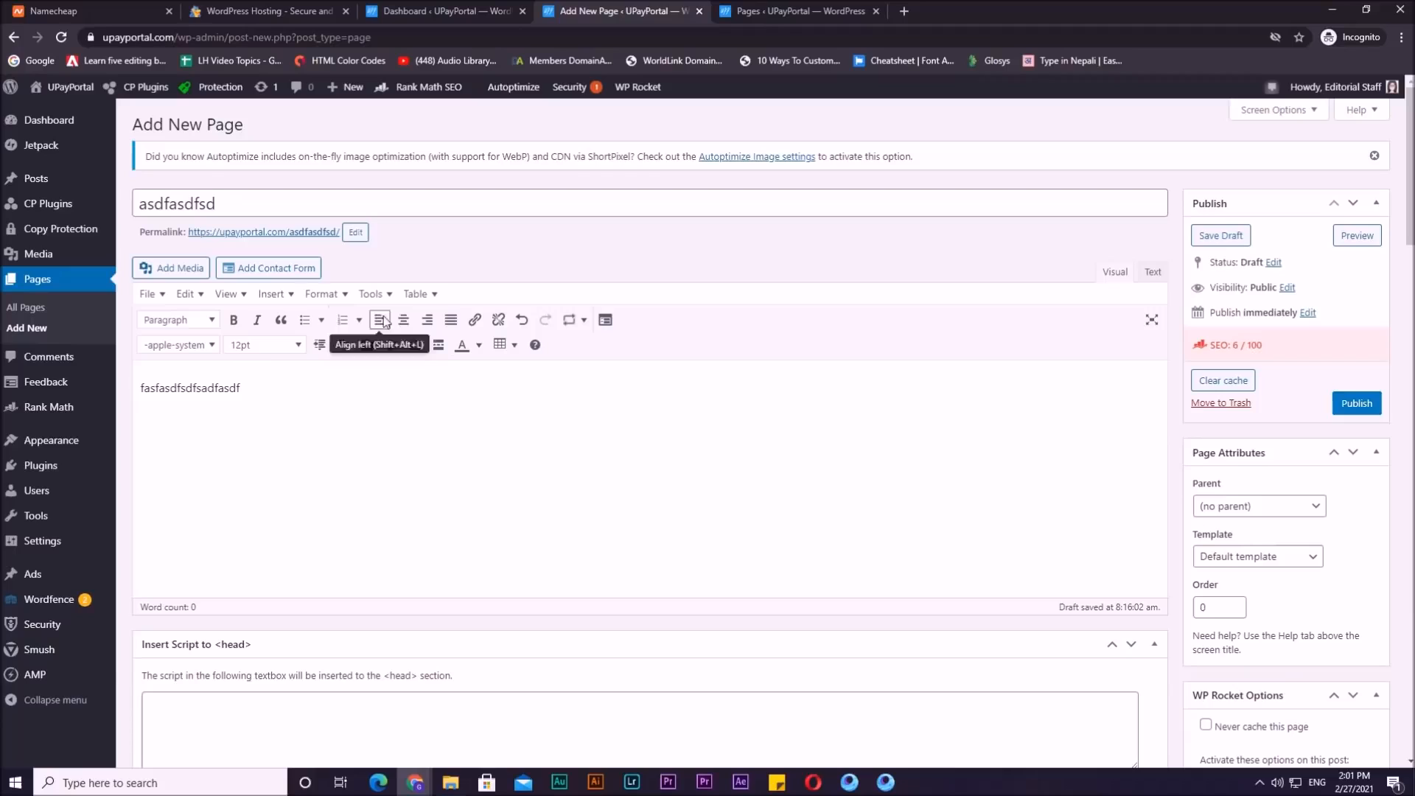
{"action": "left_click", "coordinate": [271, 293]}
{"action": "mouse_move", "coordinate": [306, 519]}
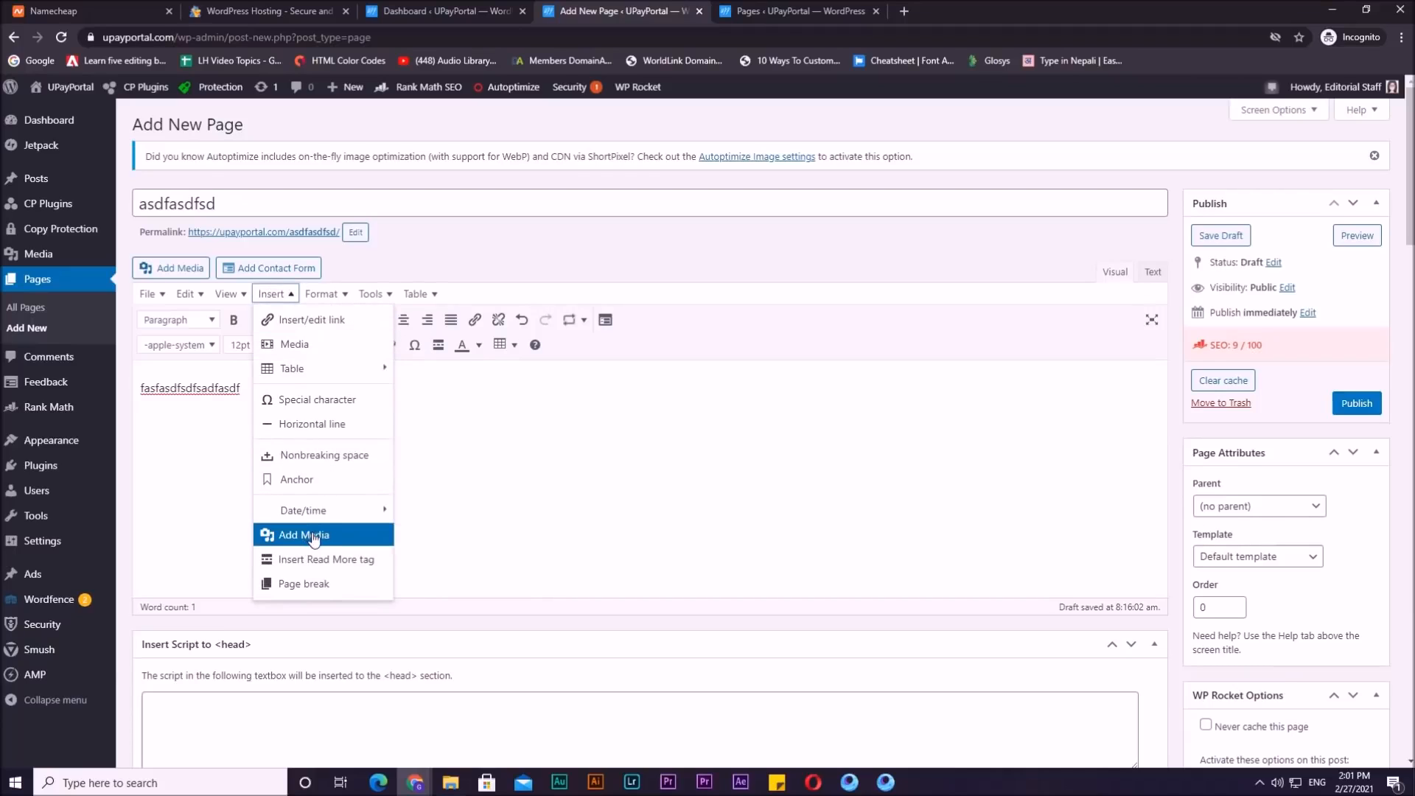
Step: Open Add Media, cancel the file picker, close the uploader, then head to All Pages
{"action": "left_click", "coordinate": [313, 537]}
{"action": "left_click", "coordinate": [794, 398]}
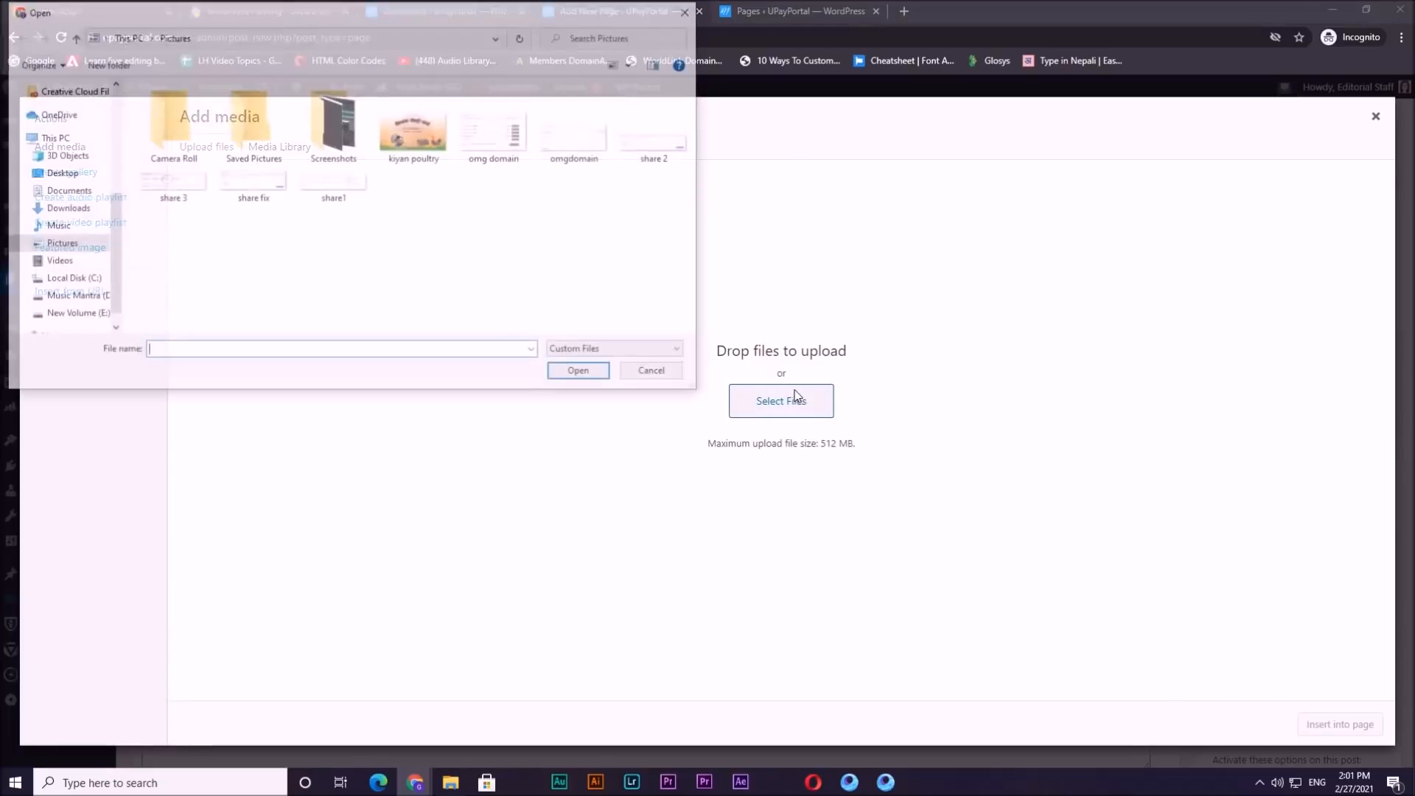
{"action": "left_click", "coordinate": [667, 374]}
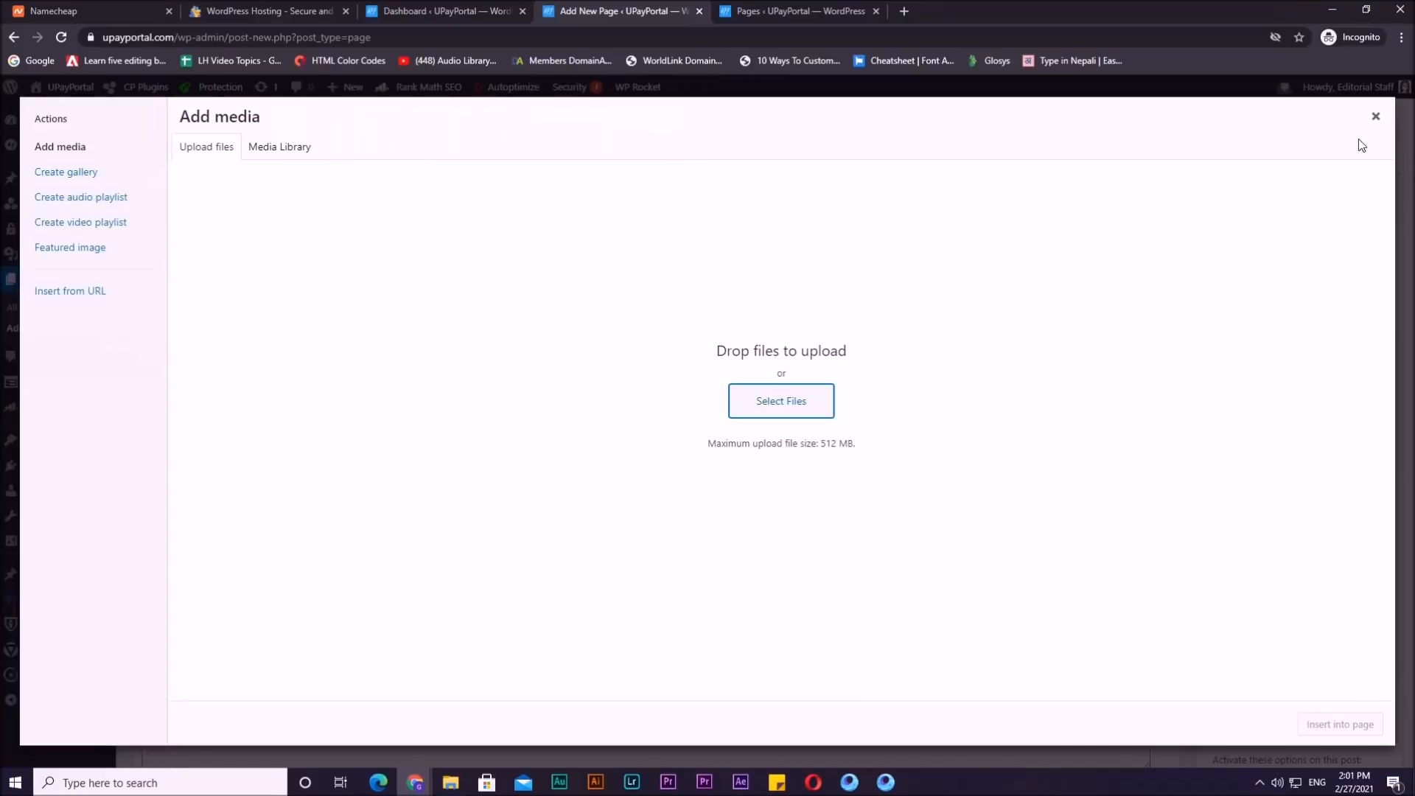
{"action": "left_click", "coordinate": [1375, 116]}
{"action": "scroll", "coordinate": [673, 443], "scroll_direction": "down", "scroll_amount": 1}
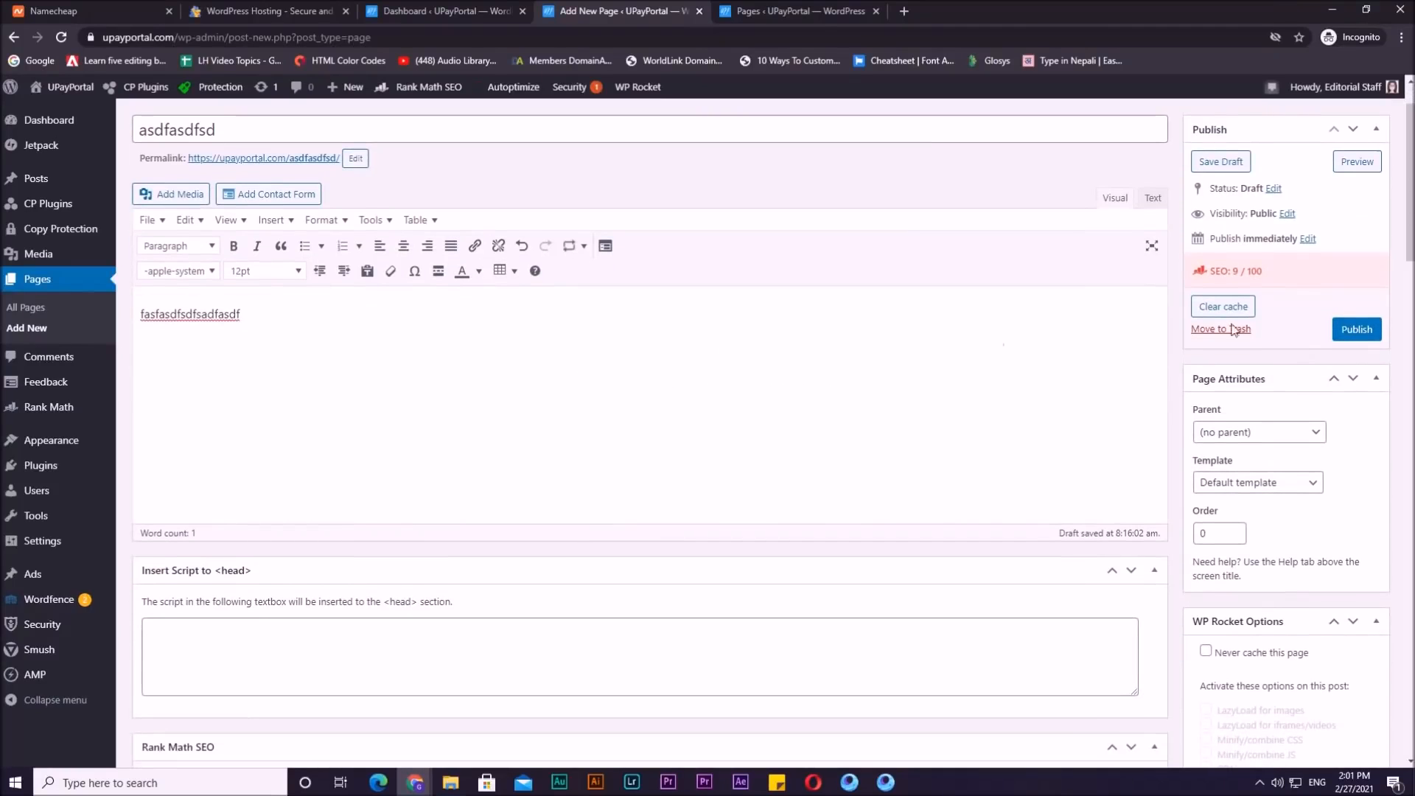
{"action": "scroll", "coordinate": [528, 363], "scroll_direction": "up", "scroll_amount": 1}
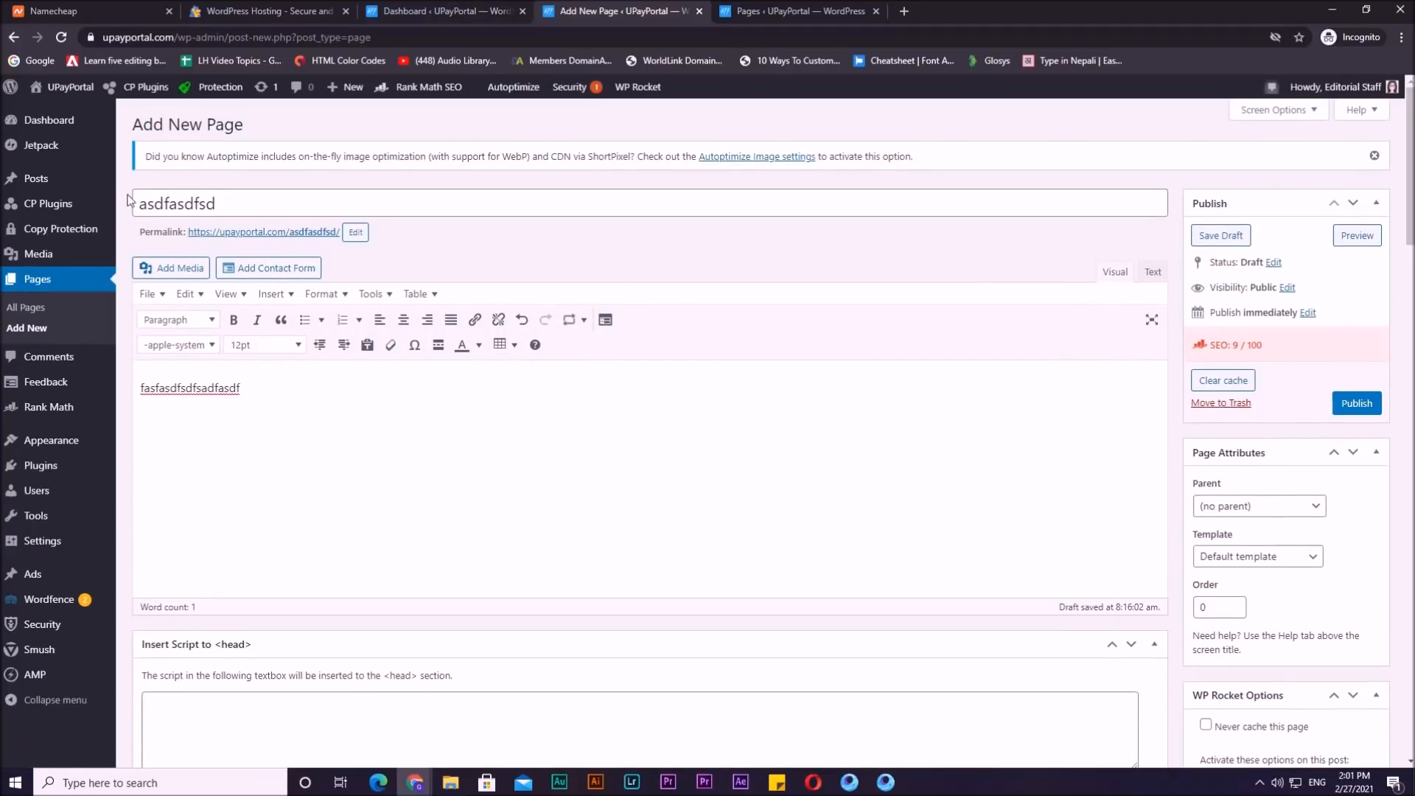
{"action": "left_click", "coordinate": [32, 307]}
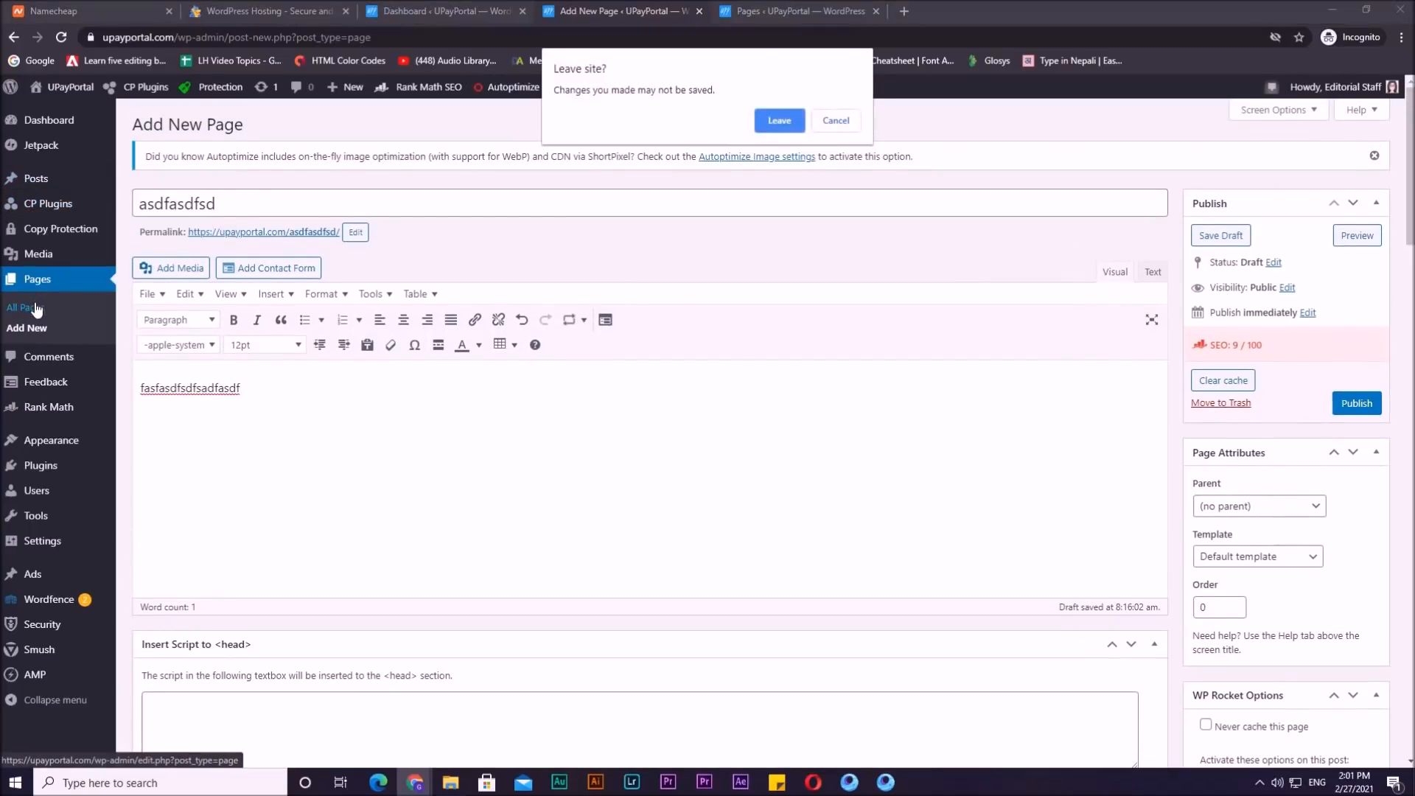
Step: Leave the unsaved page, open All Posts in a background tab, and show the Dashboard
{"action": "left_click", "coordinate": [790, 122]}
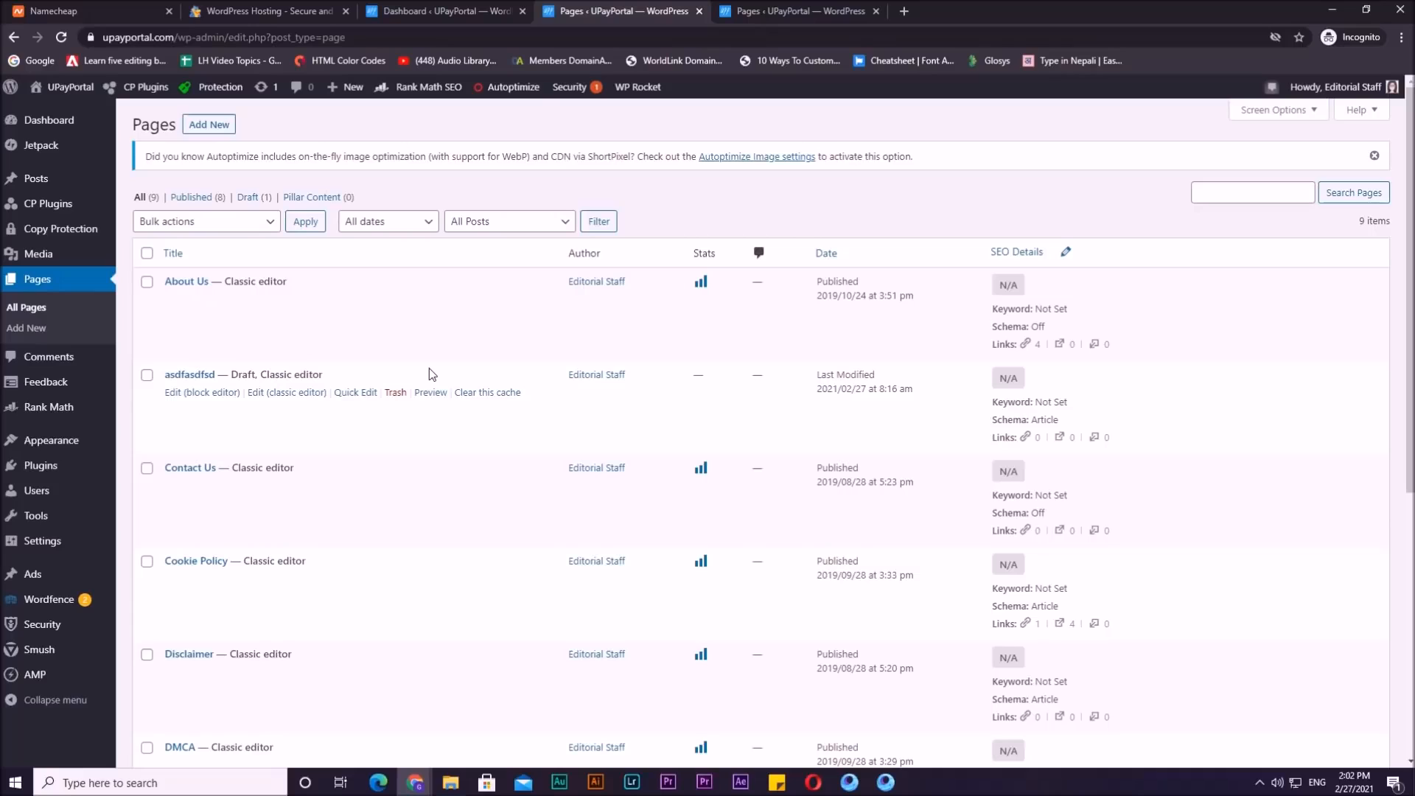
{"action": "mouse_move", "coordinate": [48, 184]}
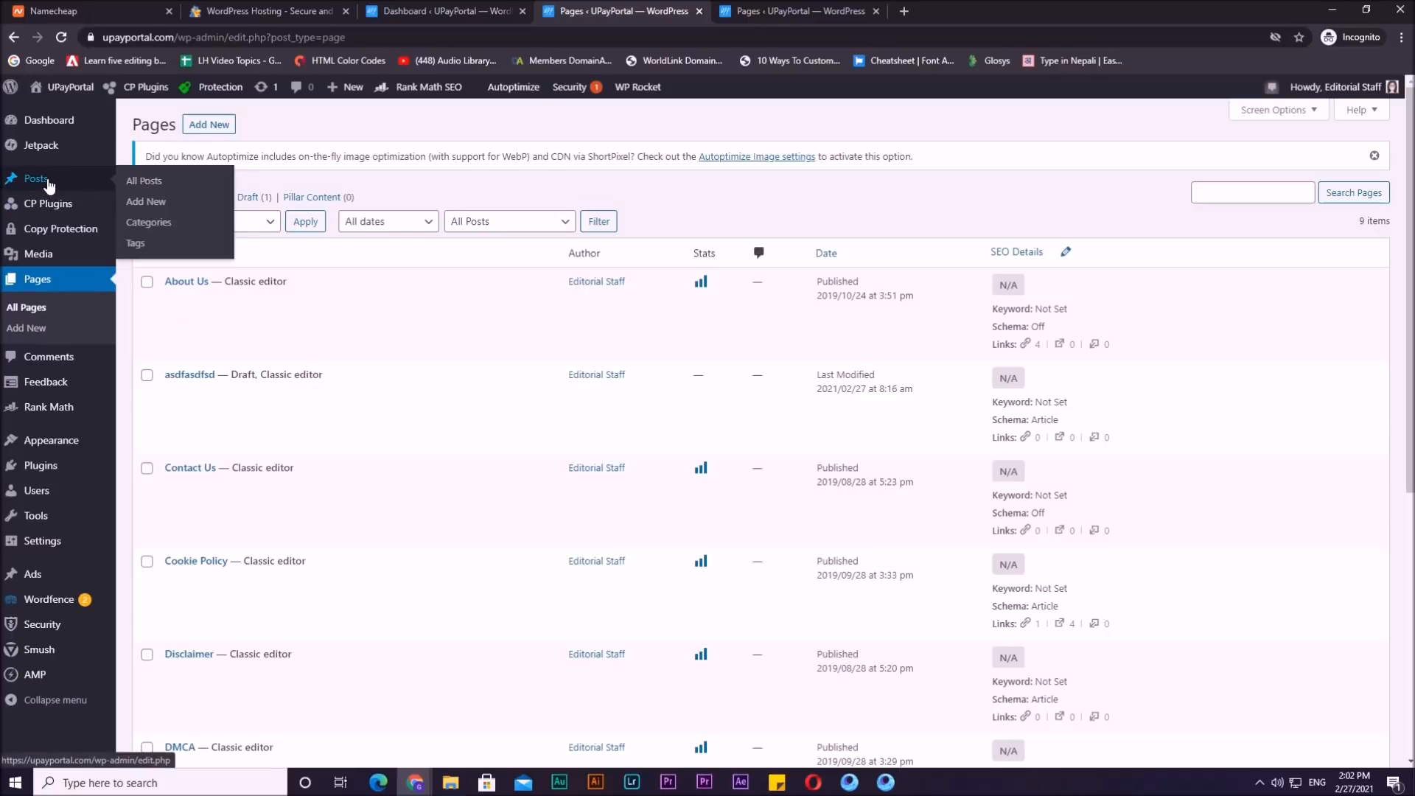
{"action": "middle_click", "coordinate": [137, 189]}
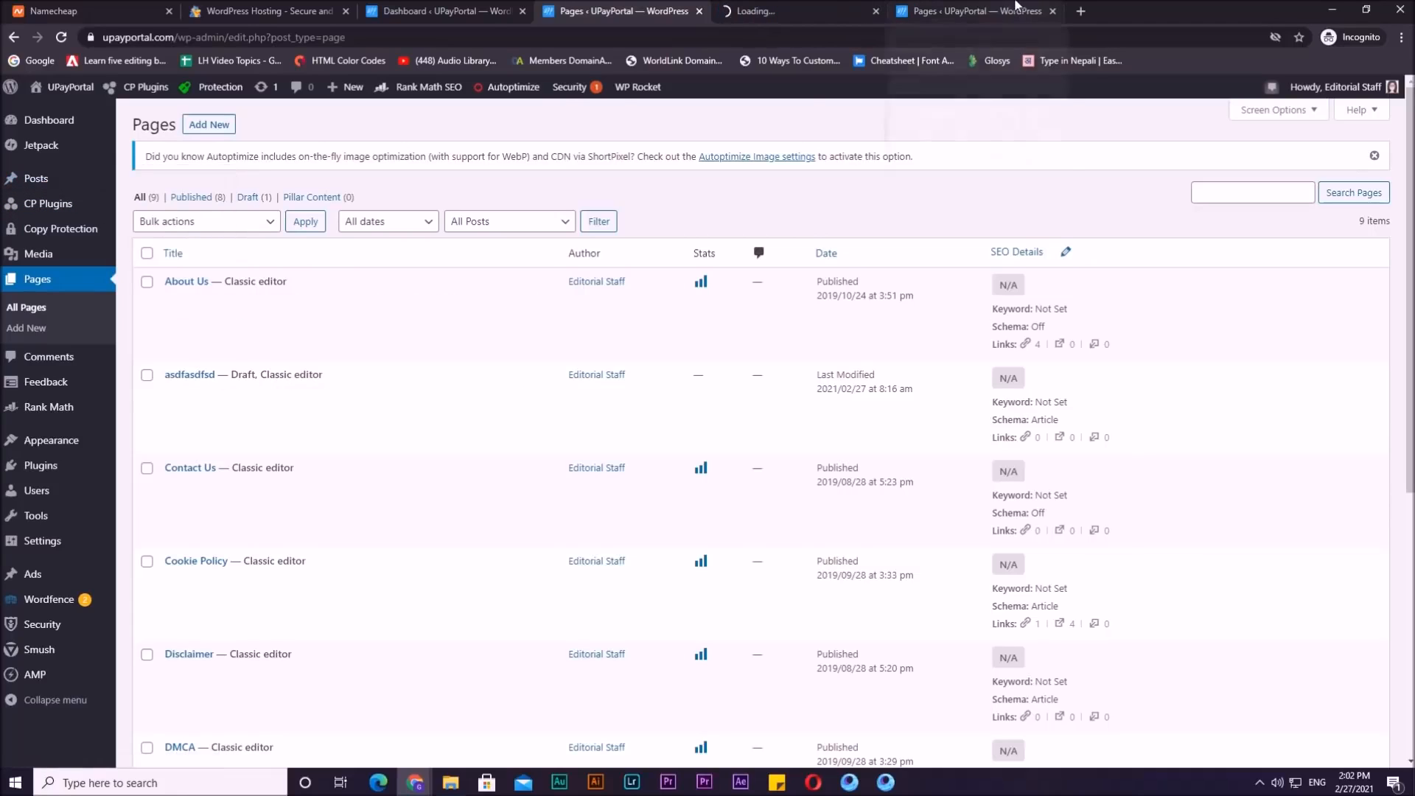
{"action": "left_click", "coordinate": [456, 6]}
Step: Visit the public UPayPortal home page in a new tab and scroll through its posts
{"action": "mouse_move", "coordinate": [51, 87]}
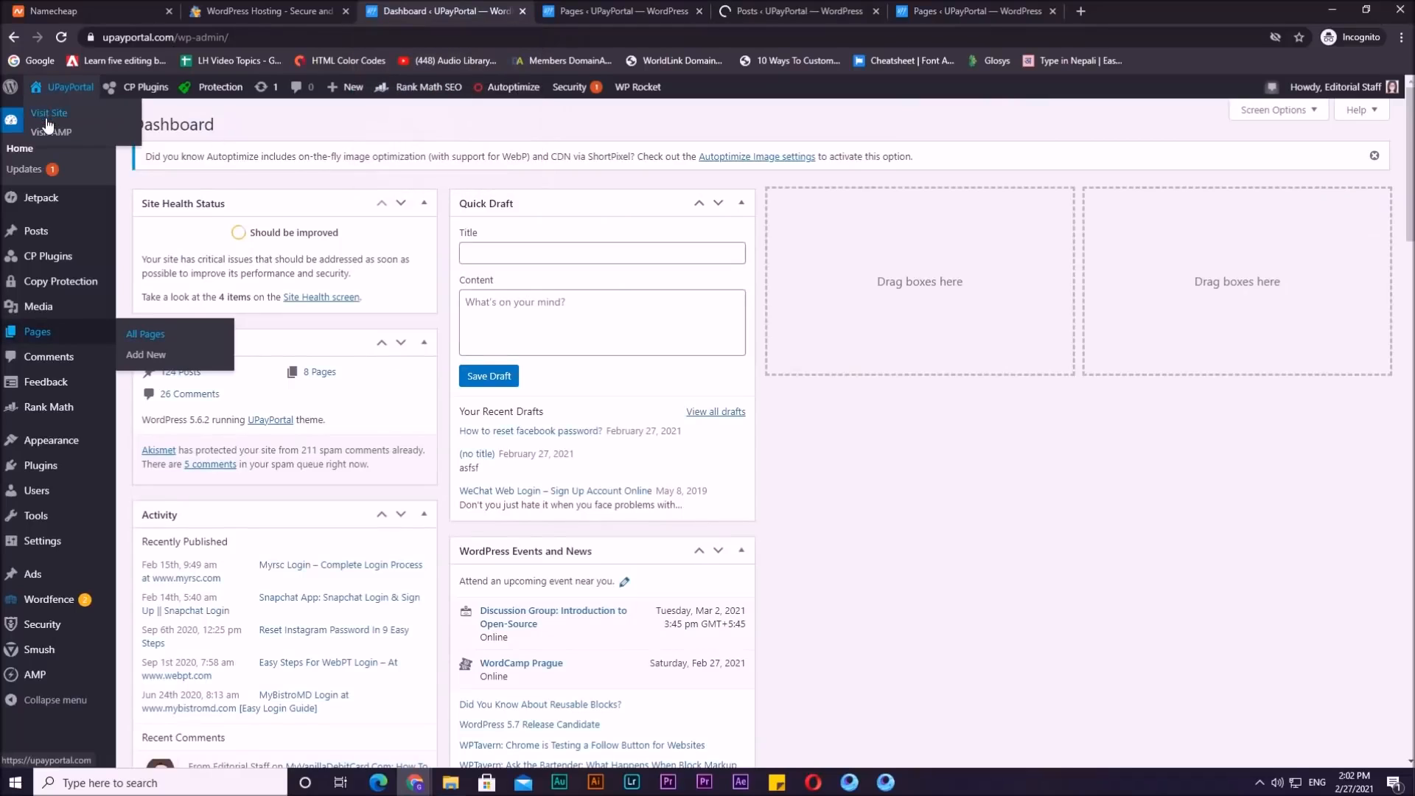
{"action": "left_click", "coordinate": [51, 115]}
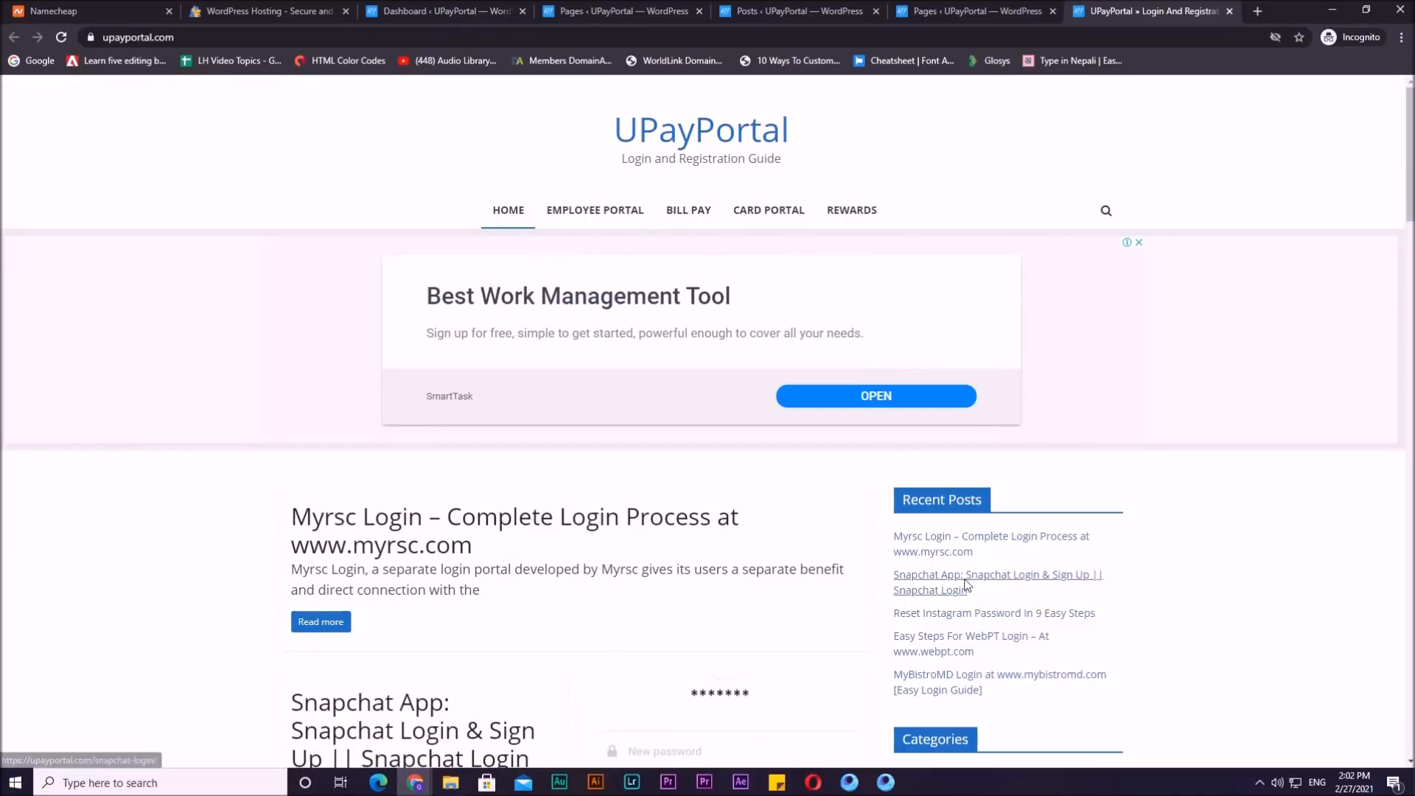
{"action": "scroll", "coordinate": [605, 642], "scroll_direction": "down", "scroll_amount": 10}
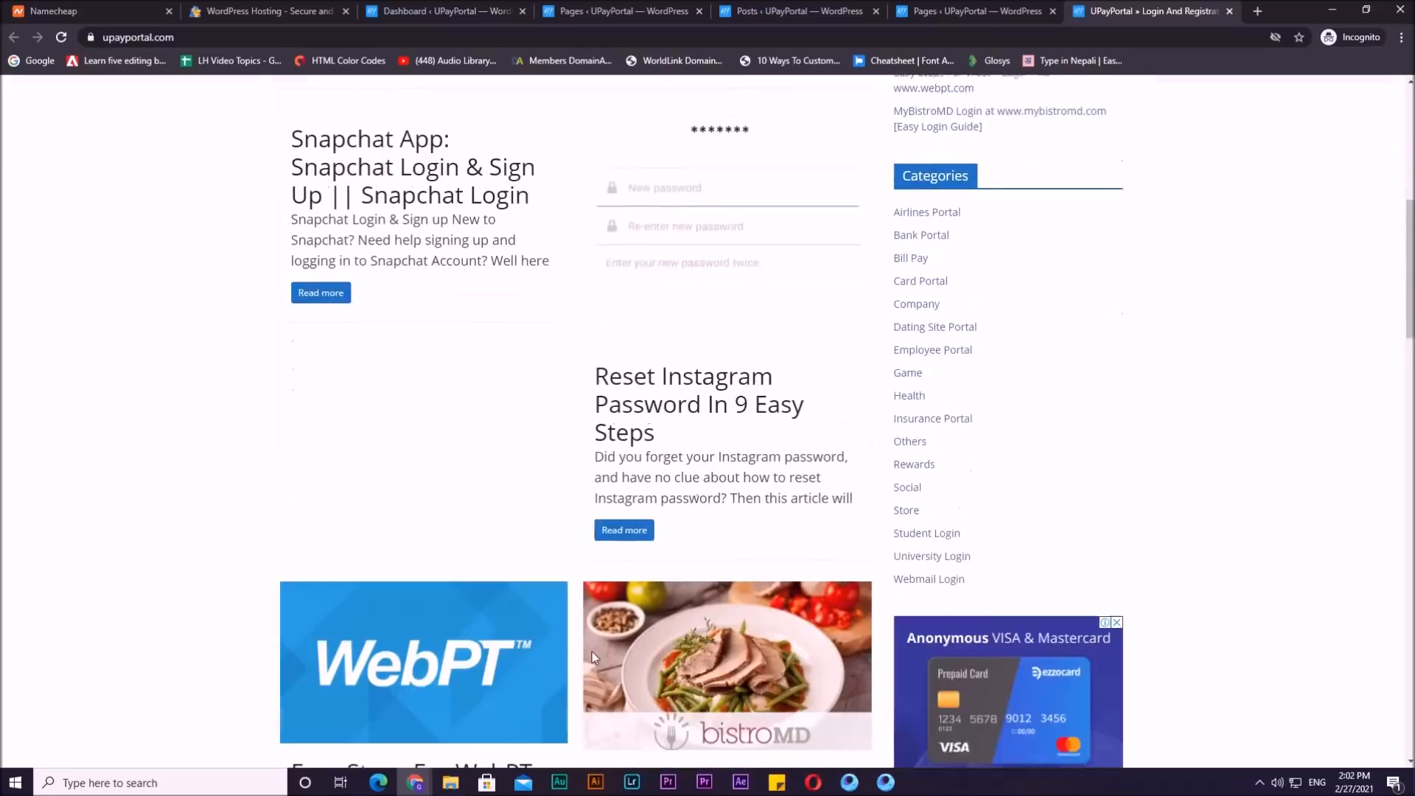
{"action": "scroll", "coordinate": [666, 634], "scroll_direction": "down", "scroll_amount": 15}
{"action": "scroll", "coordinate": [664, 638], "scroll_direction": "up", "scroll_amount": 14}
{"action": "scroll", "coordinate": [663, 640], "scroll_direction": "up", "scroll_amount": 12}
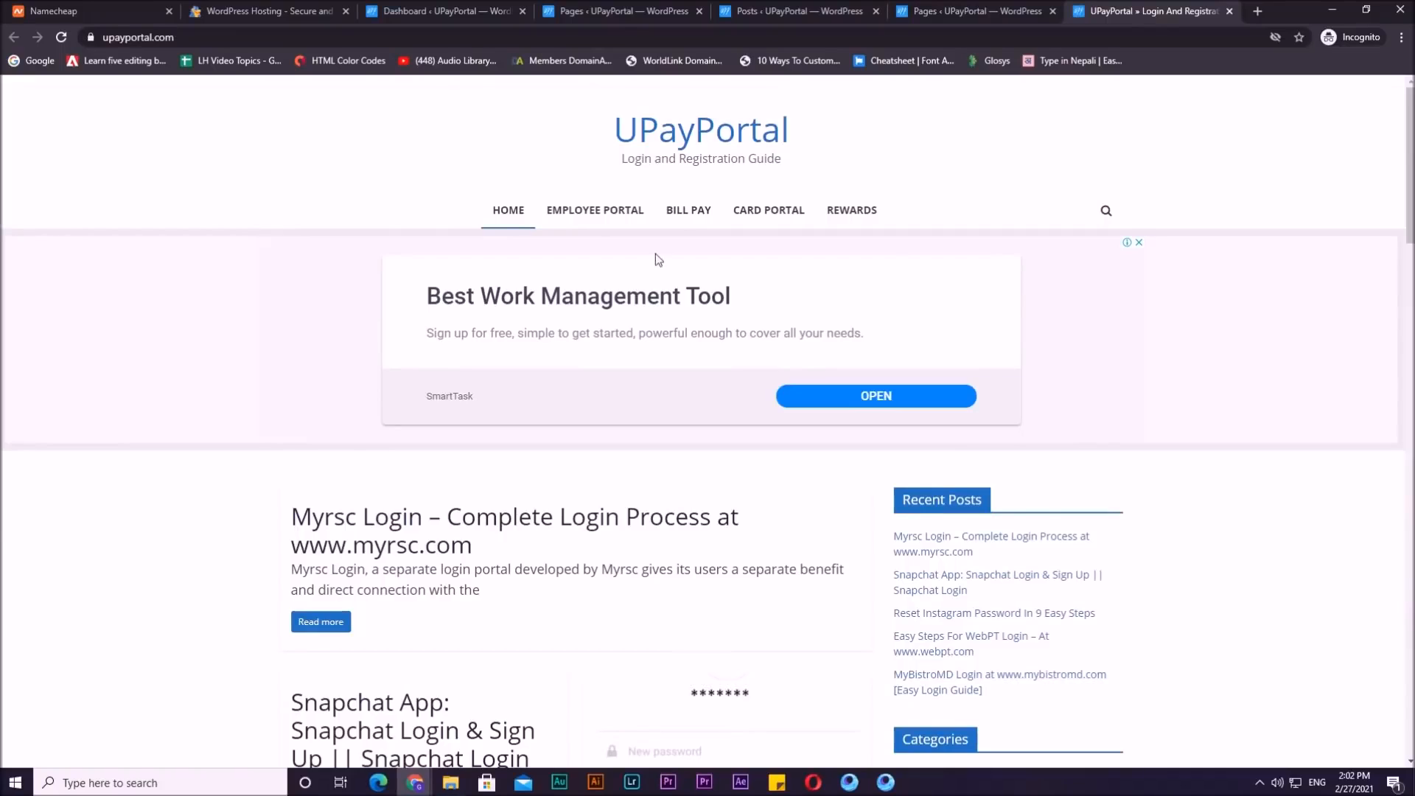
Step: Compare the homepage with the admin tab, ending on the Pages list of 8 published pages
{"action": "left_click", "coordinate": [978, 8]}
{"action": "left_click", "coordinate": [1103, 9]}
{"action": "scroll", "coordinate": [712, 378], "scroll_direction": "down", "scroll_amount": 5}
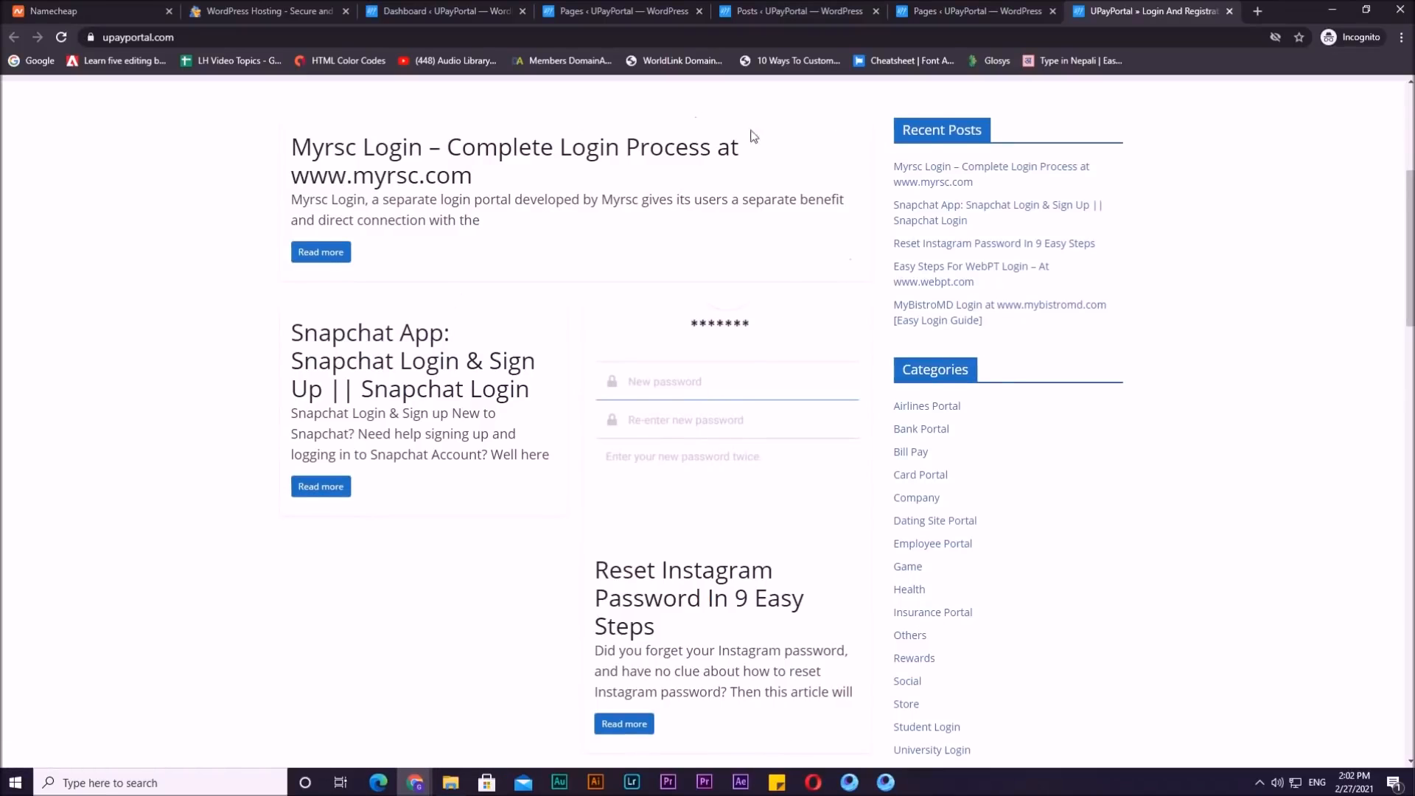
{"action": "scroll", "coordinate": [411, 360], "scroll_direction": "down", "scroll_amount": 12}
{"action": "scroll", "coordinate": [512, 373], "scroll_direction": "up", "scroll_amount": 20}
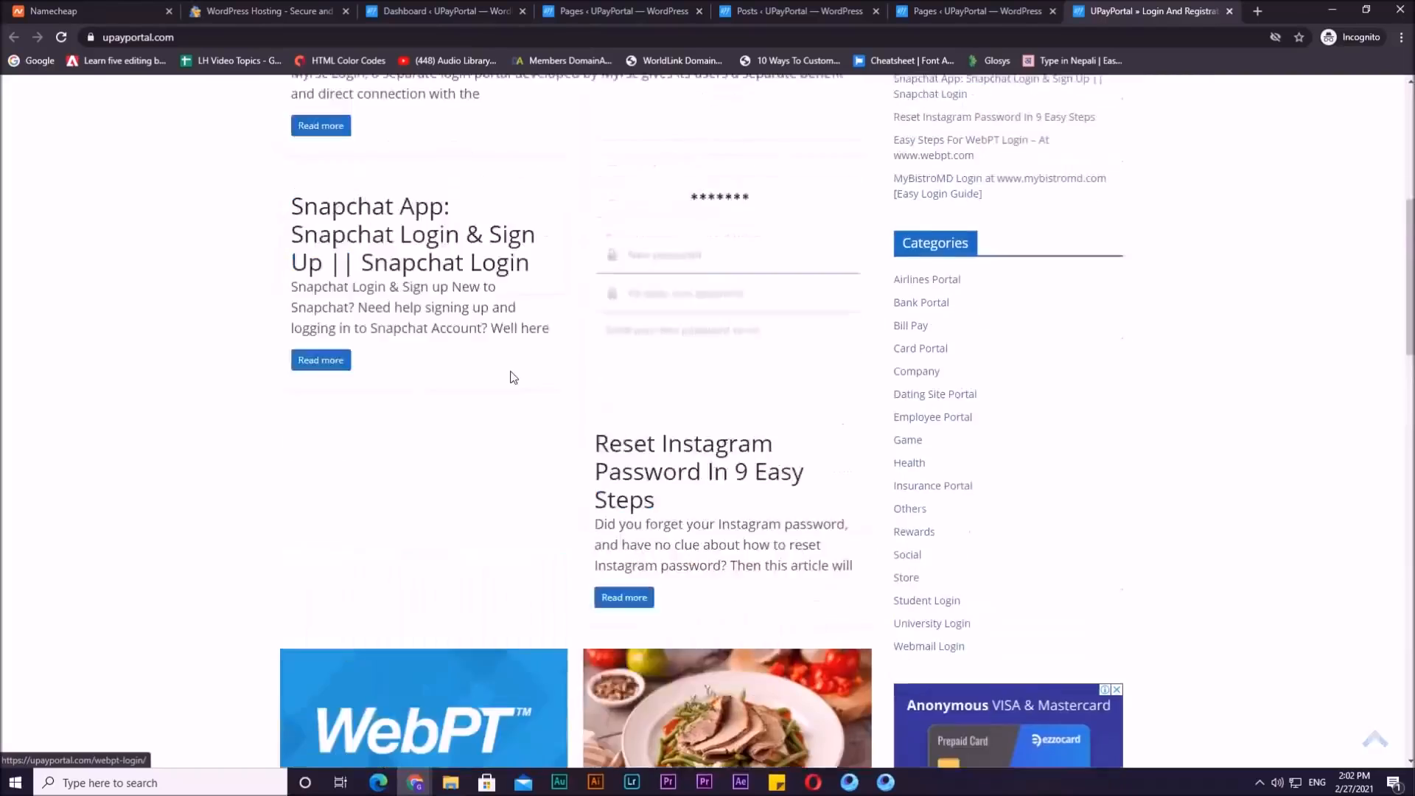
{"action": "left_click", "coordinate": [941, 8]}
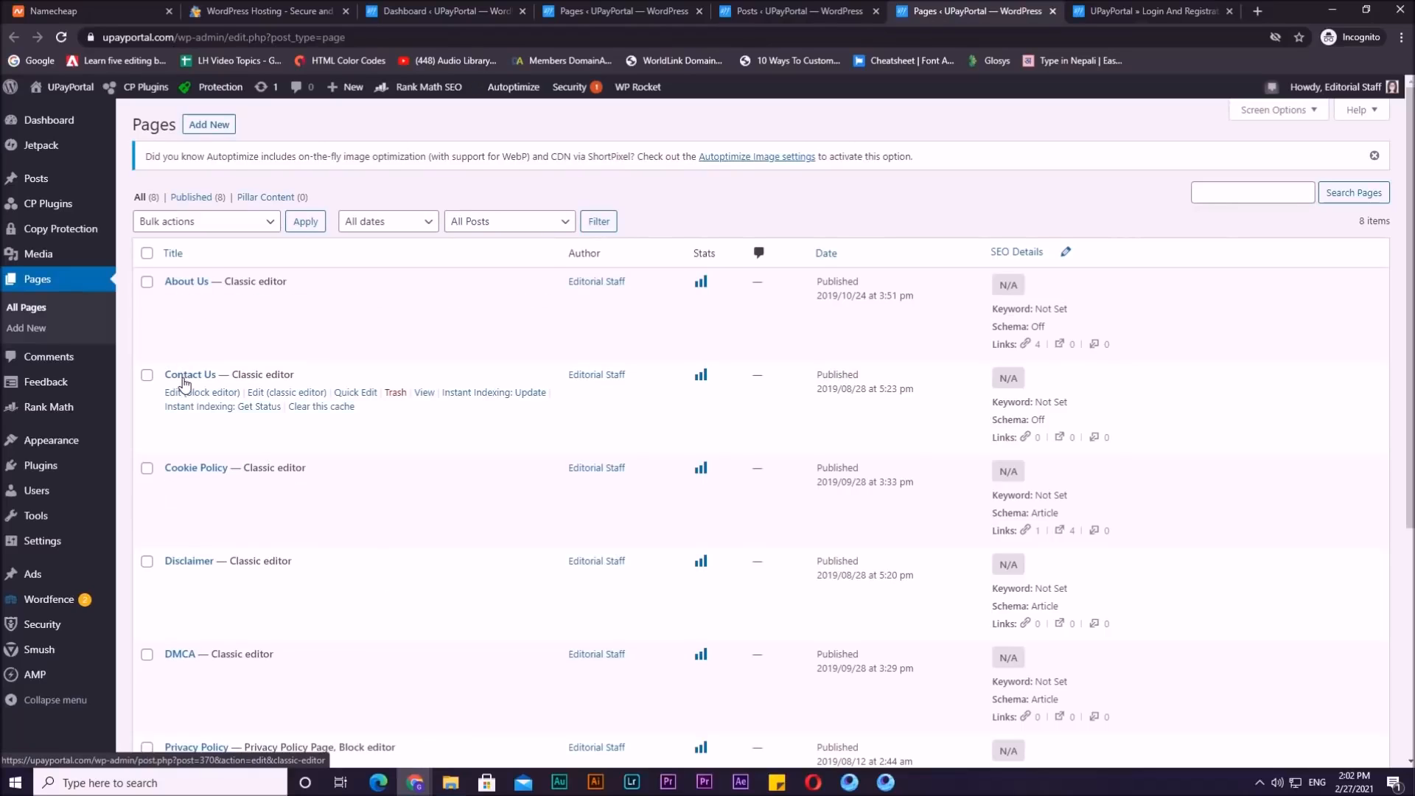
{"action": "left_click", "coordinate": [1114, 6]}
{"action": "left_click", "coordinate": [997, 7]}
{"action": "left_click", "coordinate": [1148, 7]}
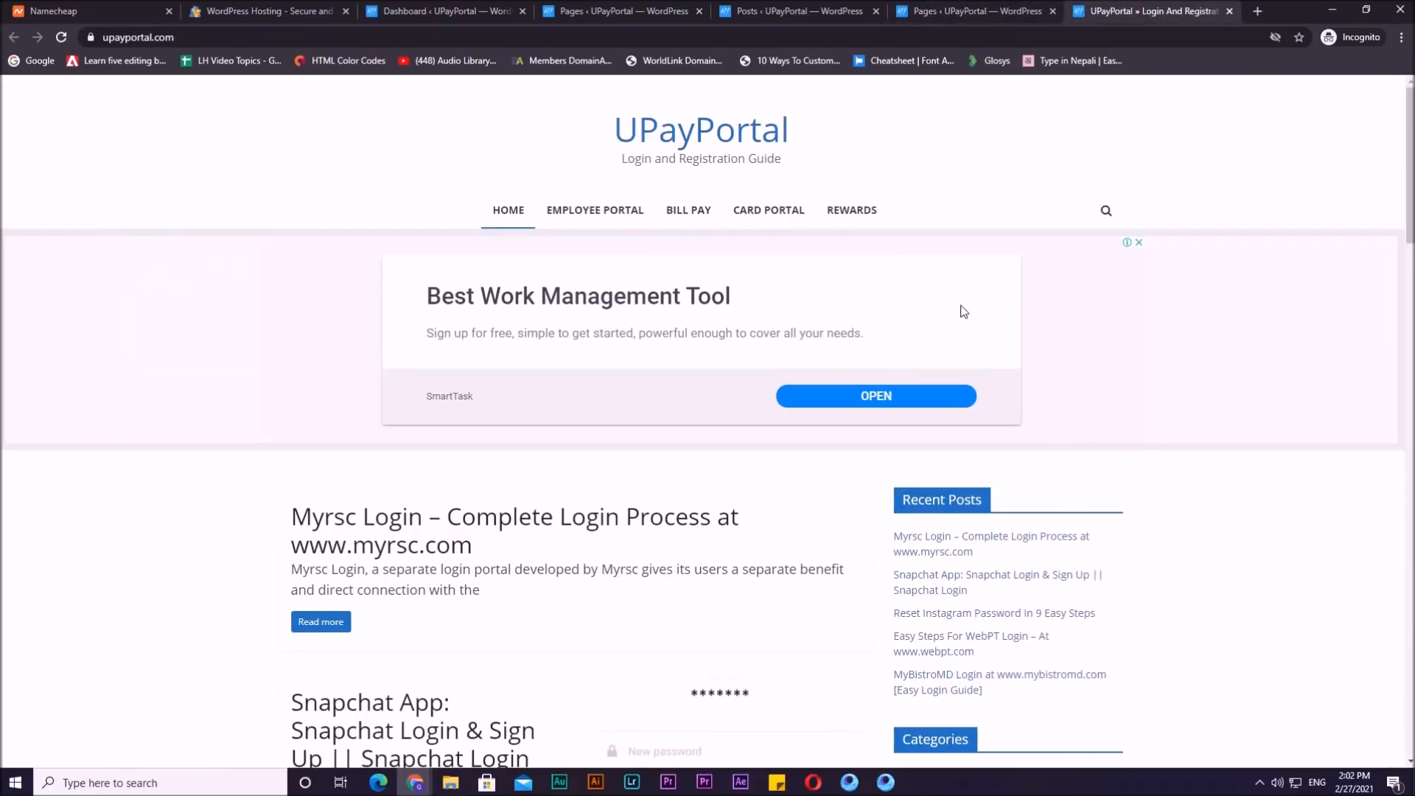
{"action": "left_click", "coordinate": [1003, 8]}
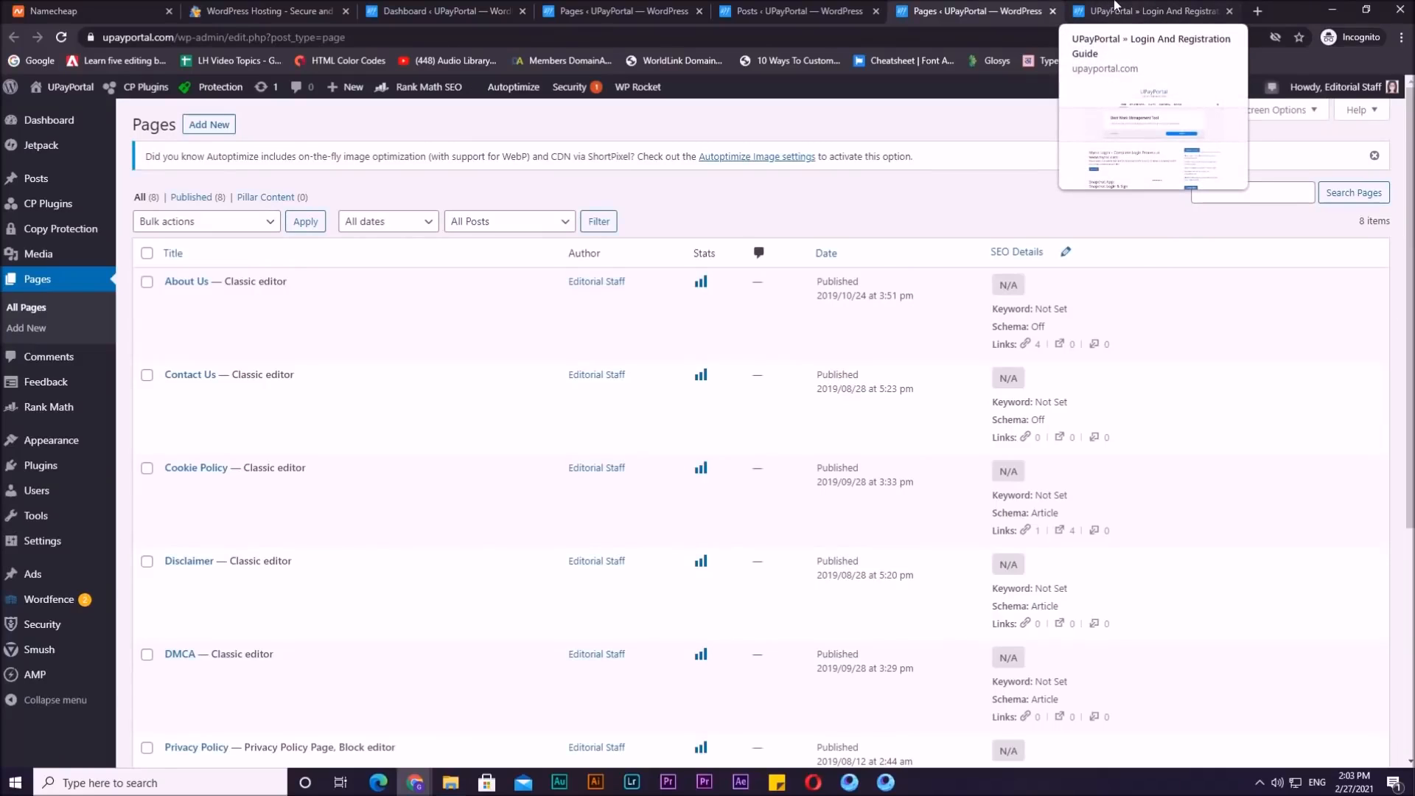
{"action": "mouse_move", "coordinate": [51, 449]}
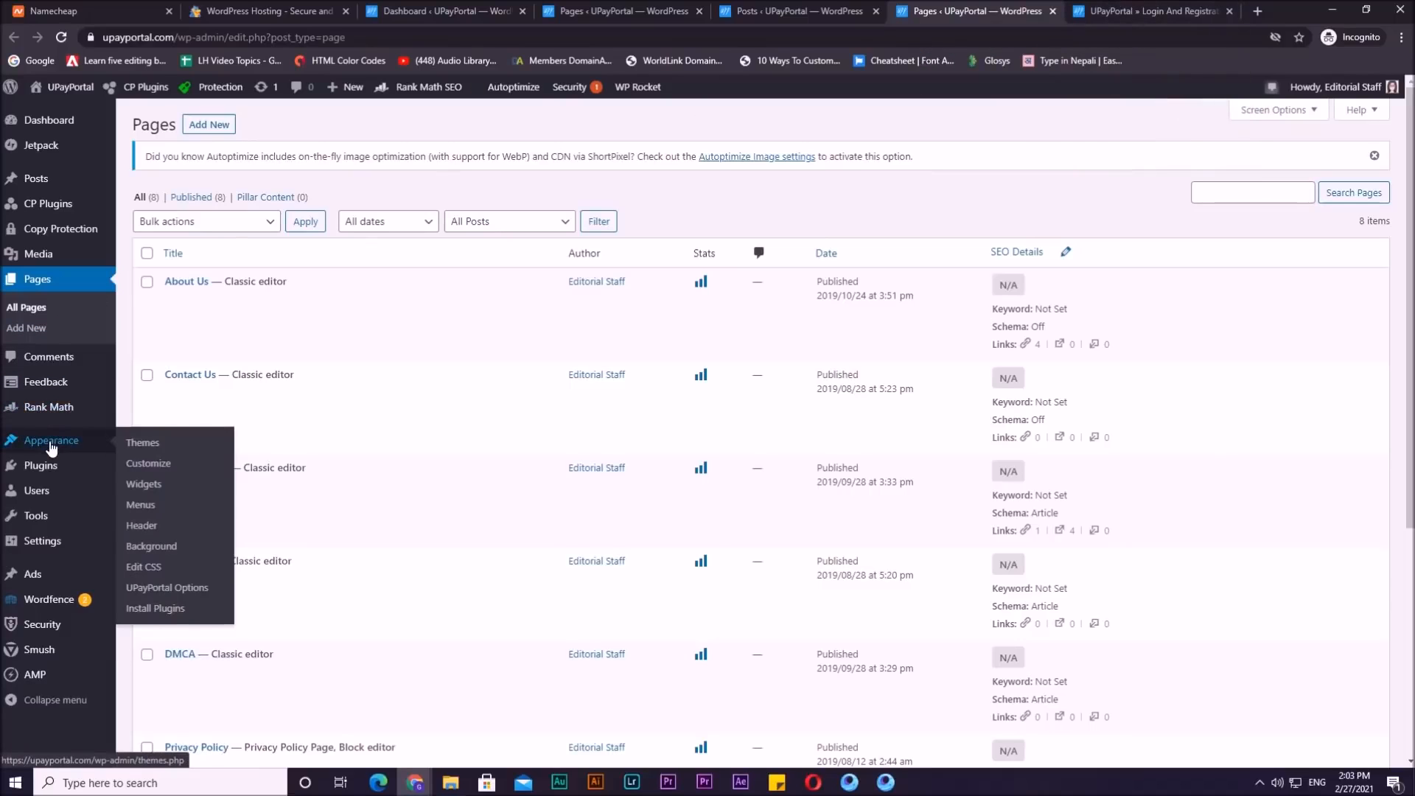
Step: Load the UPayPortal theme Customizer with its live homepage preview, briefly checking the Posts tab
{"action": "left_click", "coordinate": [150, 450]}
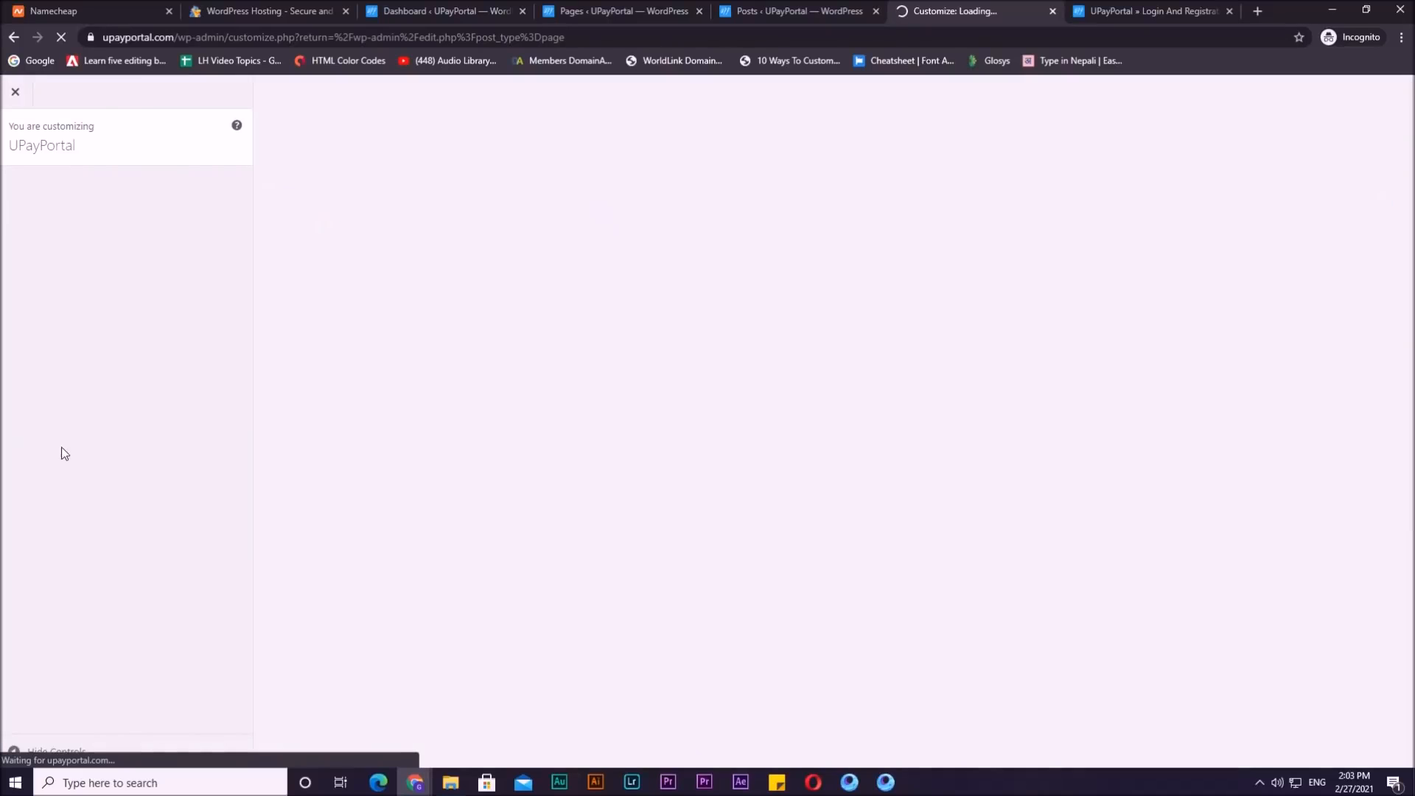
{"action": "left_click", "coordinate": [774, 11]}
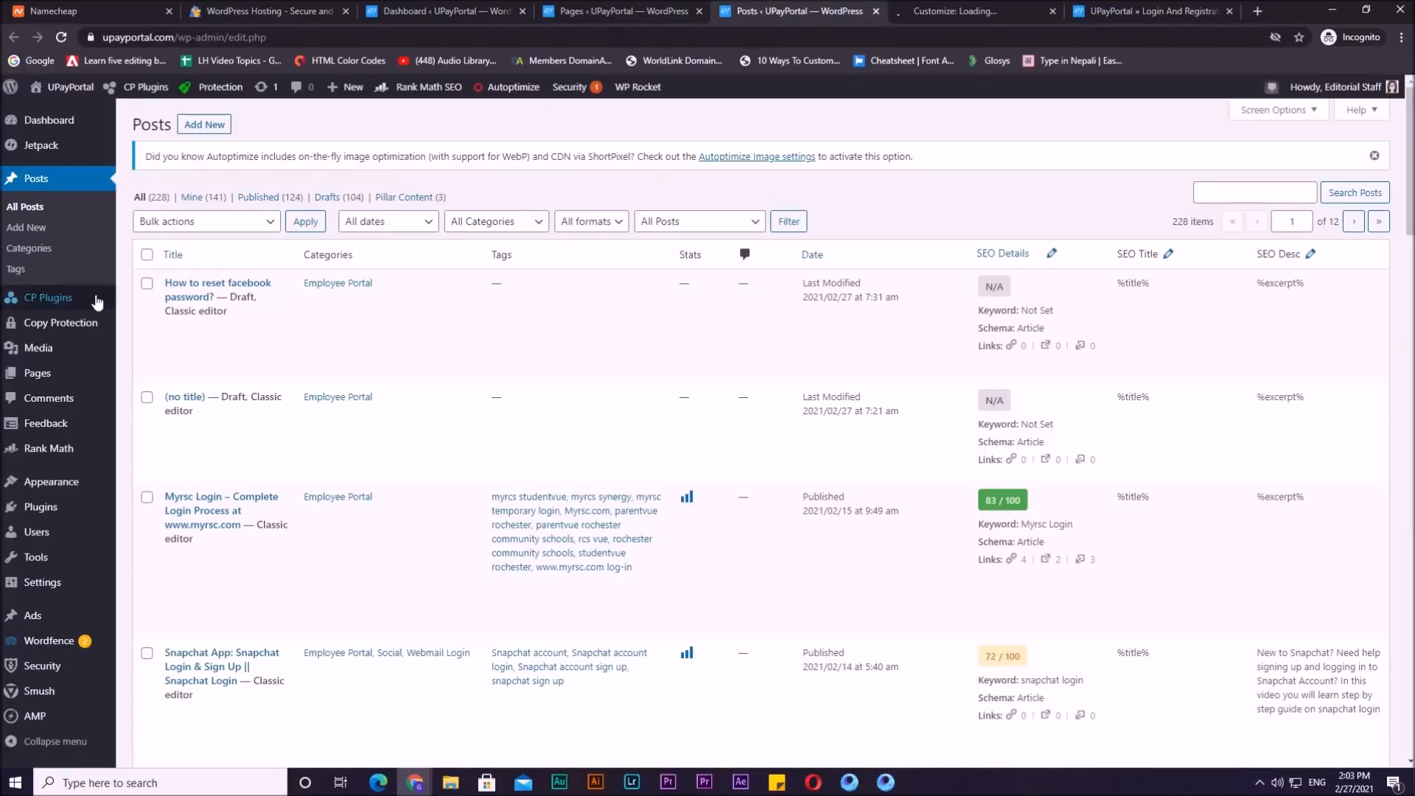
{"action": "mouse_move", "coordinate": [51, 487]}
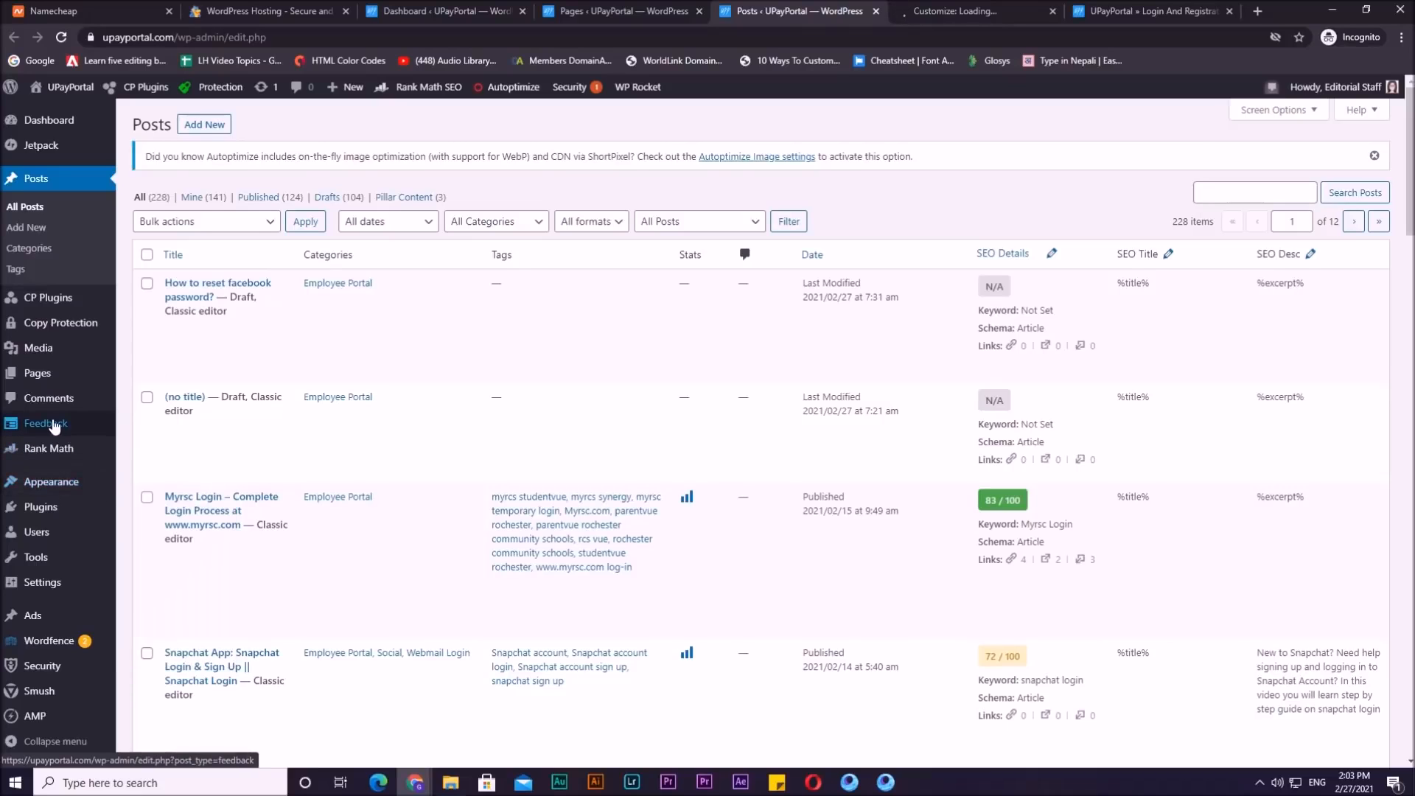
{"action": "mouse_move", "coordinate": [50, 426]}
{"action": "scroll", "coordinate": [52, 427], "scroll_direction": "down", "scroll_amount": 2}
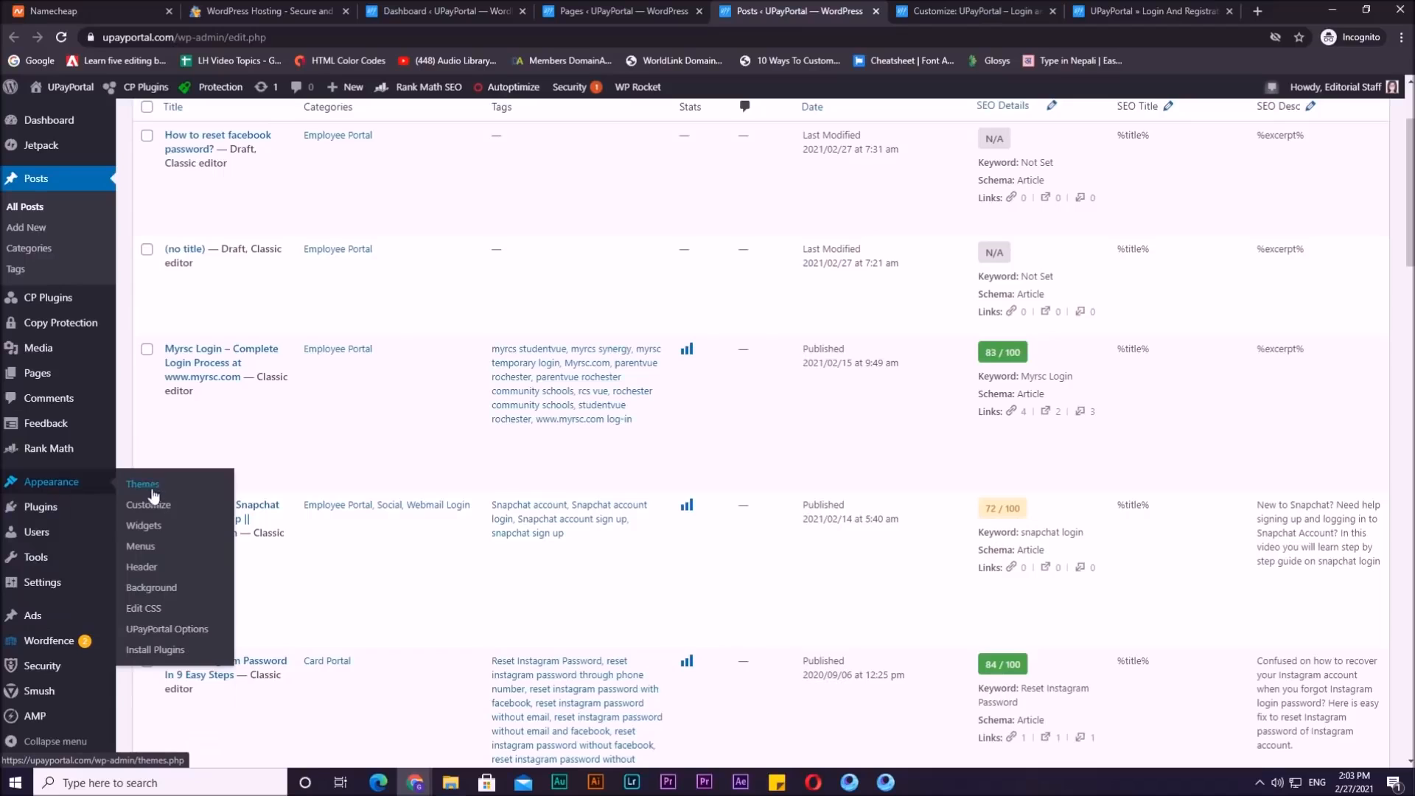
{"action": "left_click", "coordinate": [966, 11]}
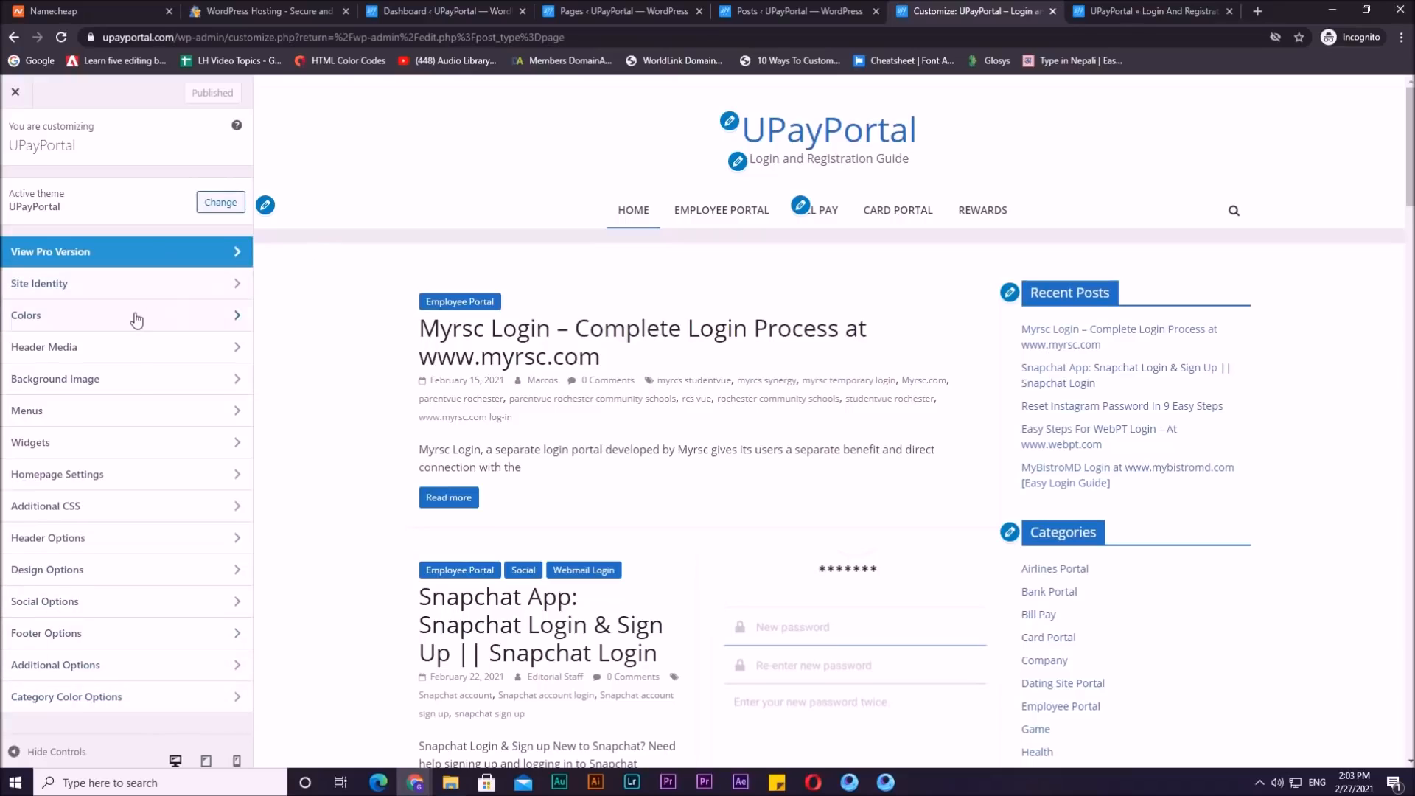
Step: Append the Contact Us page to the Primary menu so it follows Rewards
{"action": "left_click", "coordinate": [142, 411]}
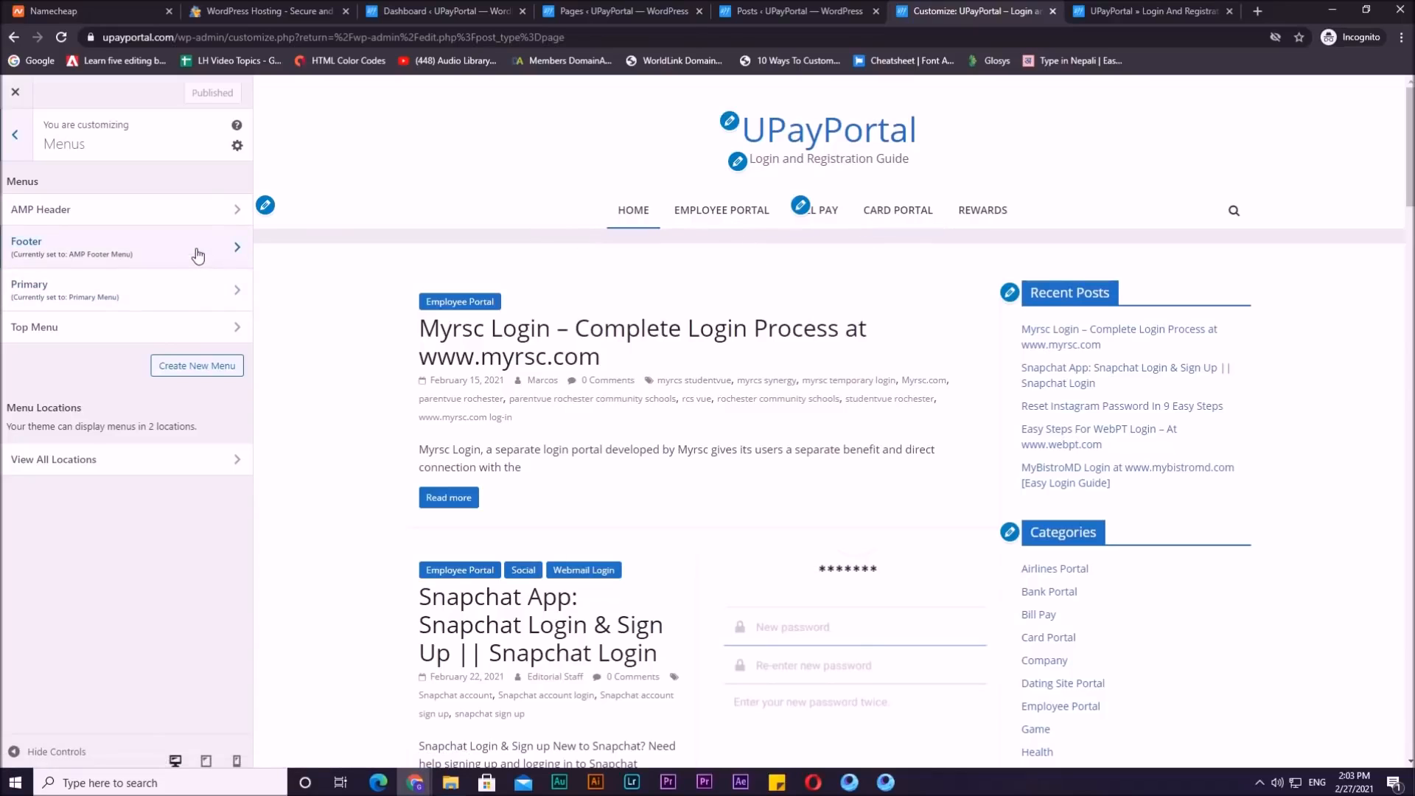
{"action": "left_click", "coordinate": [169, 288]}
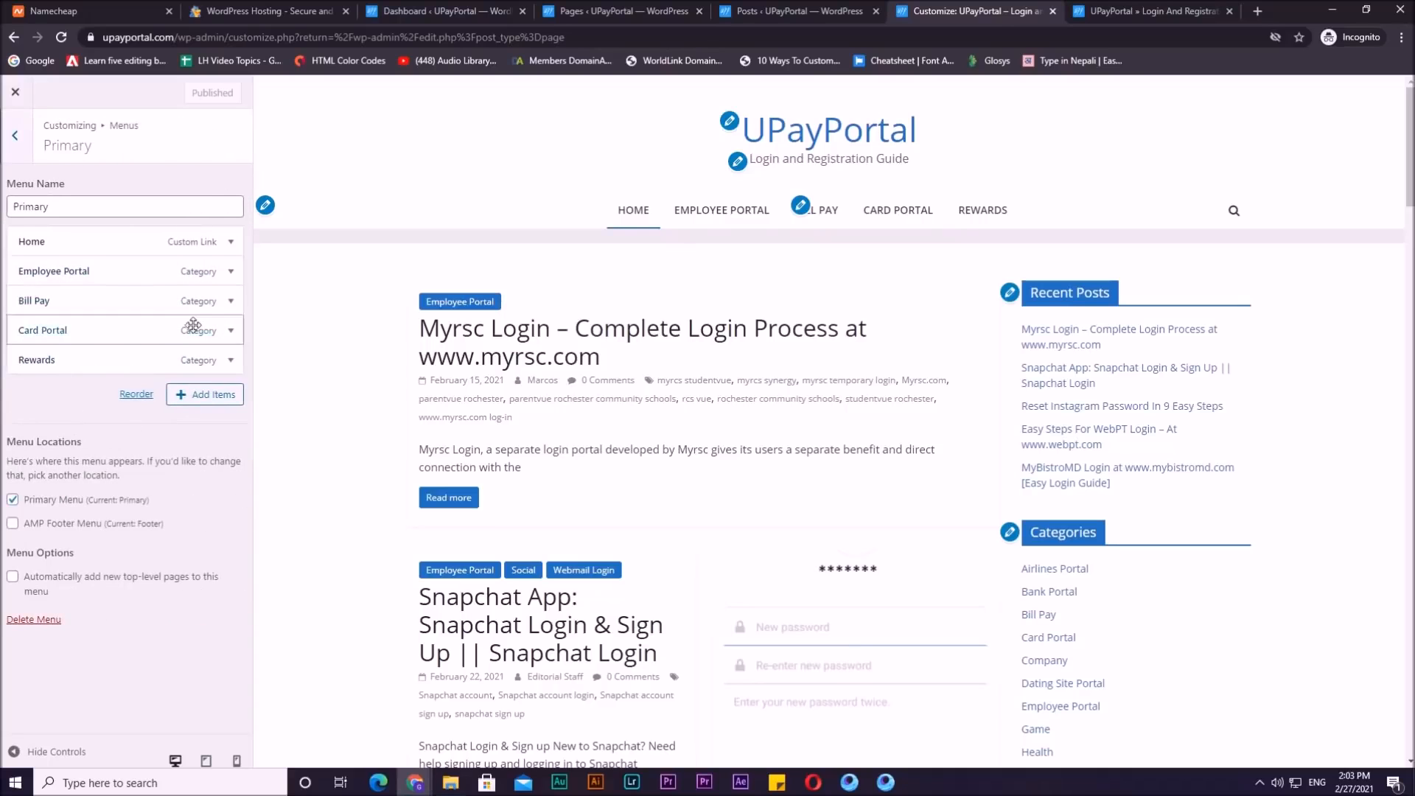
{"action": "left_click", "coordinate": [202, 402]}
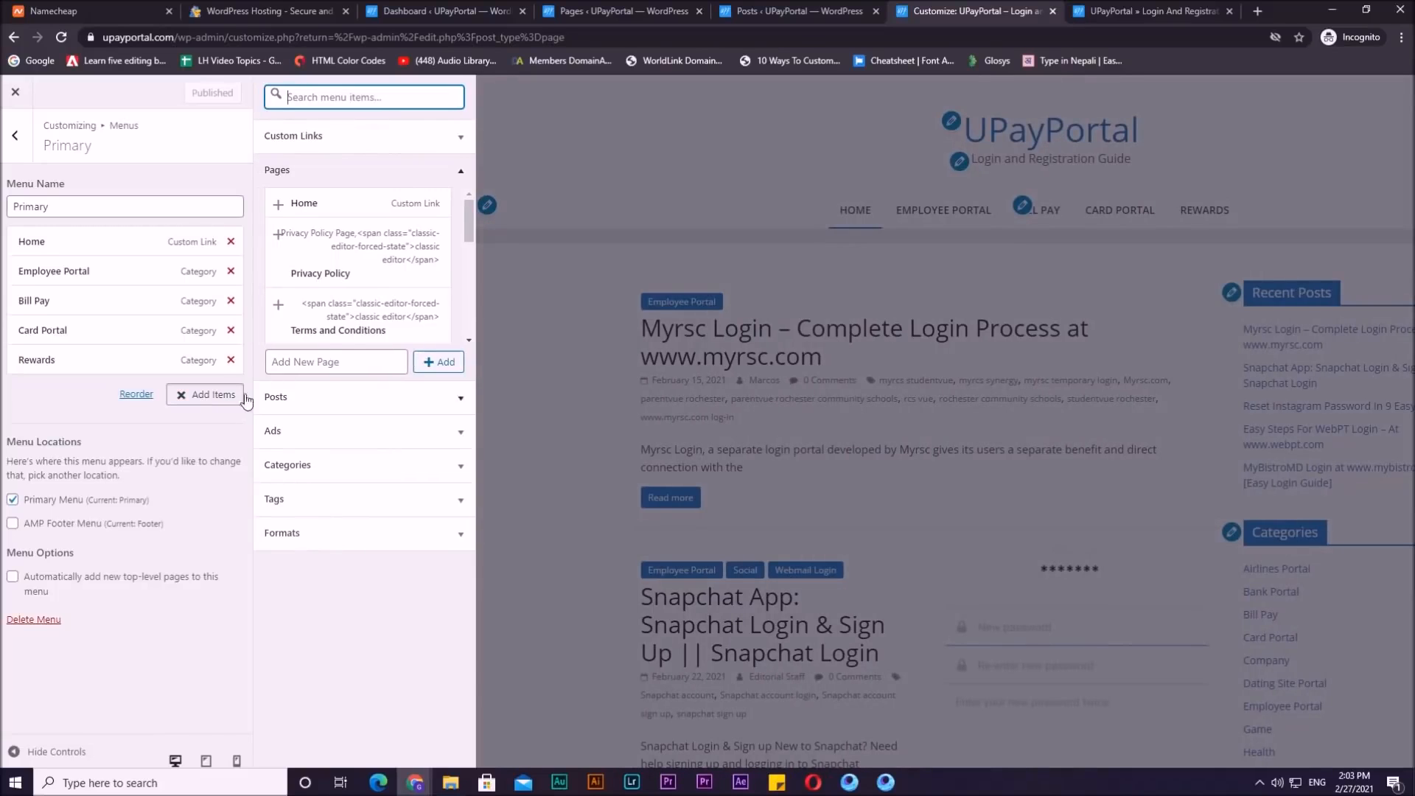
{"action": "left_click", "coordinate": [452, 173]}
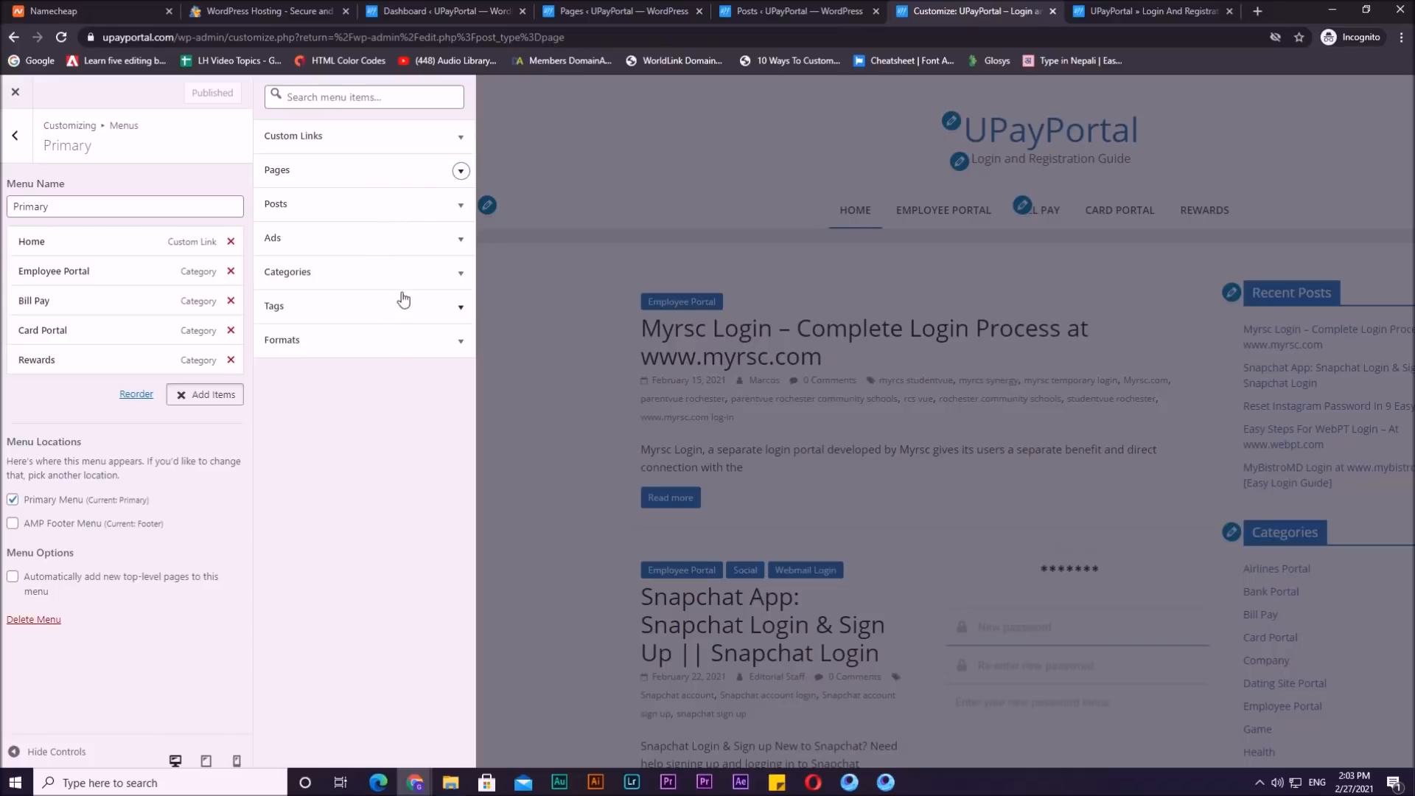
{"action": "left_click", "coordinate": [458, 172]}
{"action": "scroll", "coordinate": [357, 284], "scroll_direction": "down", "scroll_amount": 3}
{"action": "scroll", "coordinate": [349, 286], "scroll_direction": "down", "scroll_amount": 4}
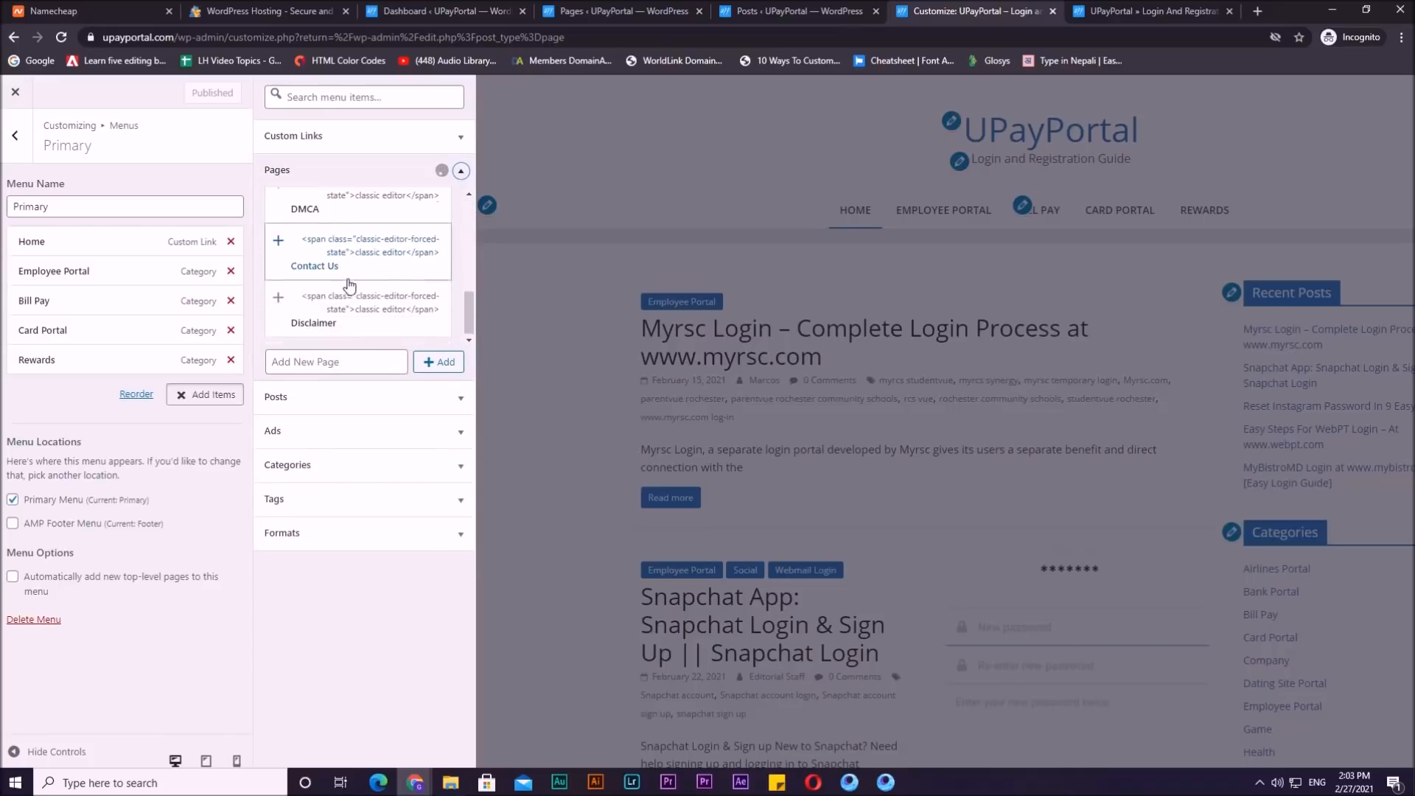
{"action": "left_click", "coordinate": [278, 240]}
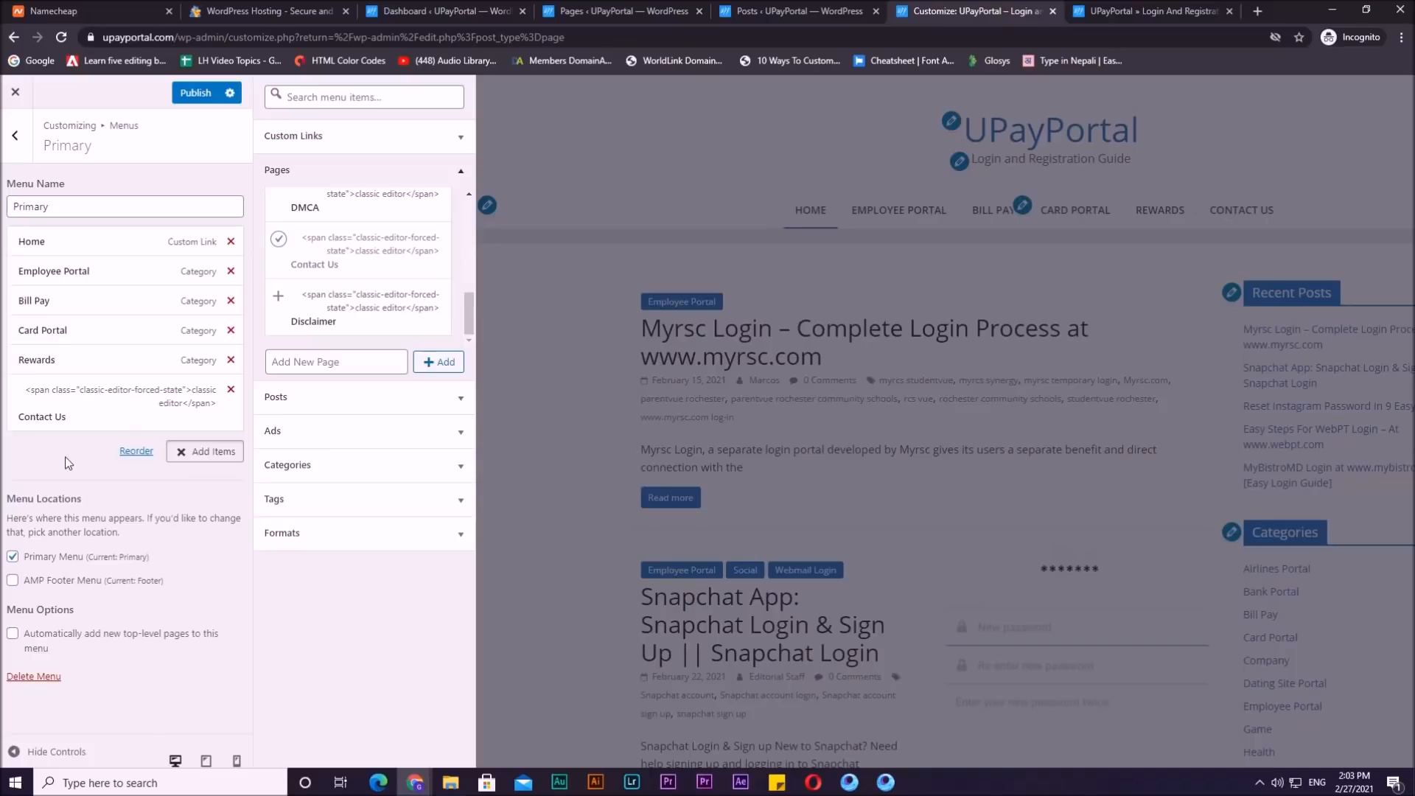
{"action": "left_click", "coordinate": [204, 451]}
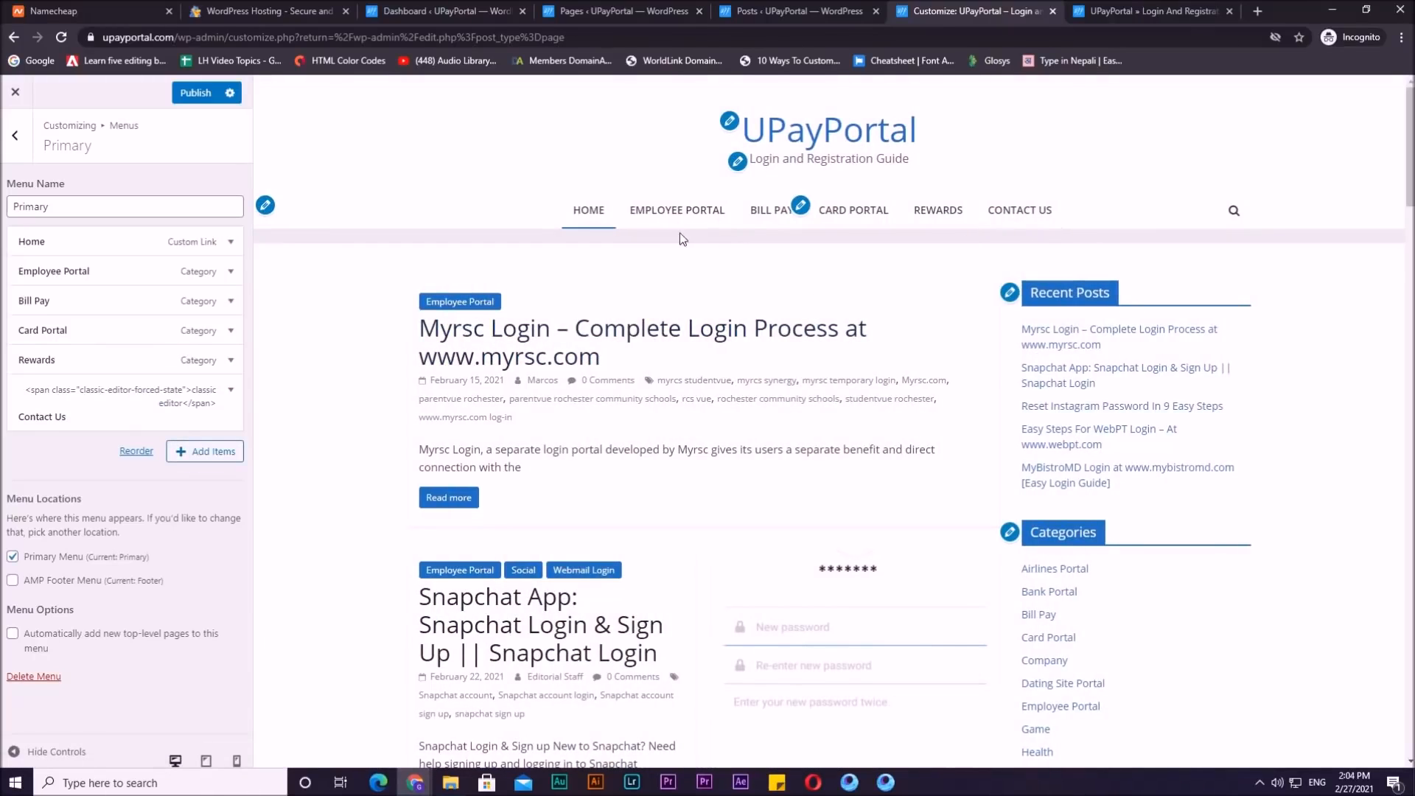
Step: Add the About Us page to the Primary menu
{"action": "left_click", "coordinate": [200, 455]}
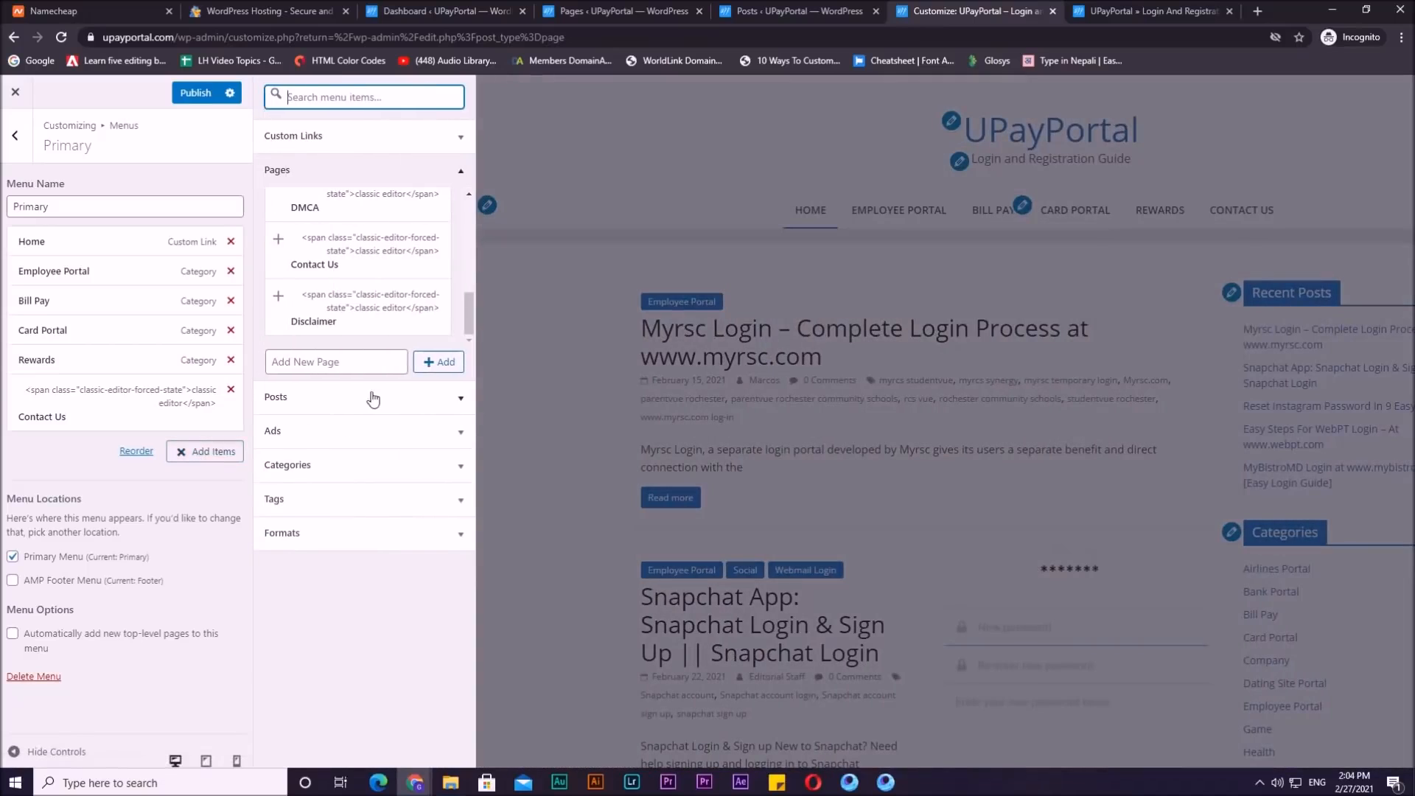
{"action": "scroll", "coordinate": [310, 280], "scroll_direction": "up", "scroll_amount": 8}
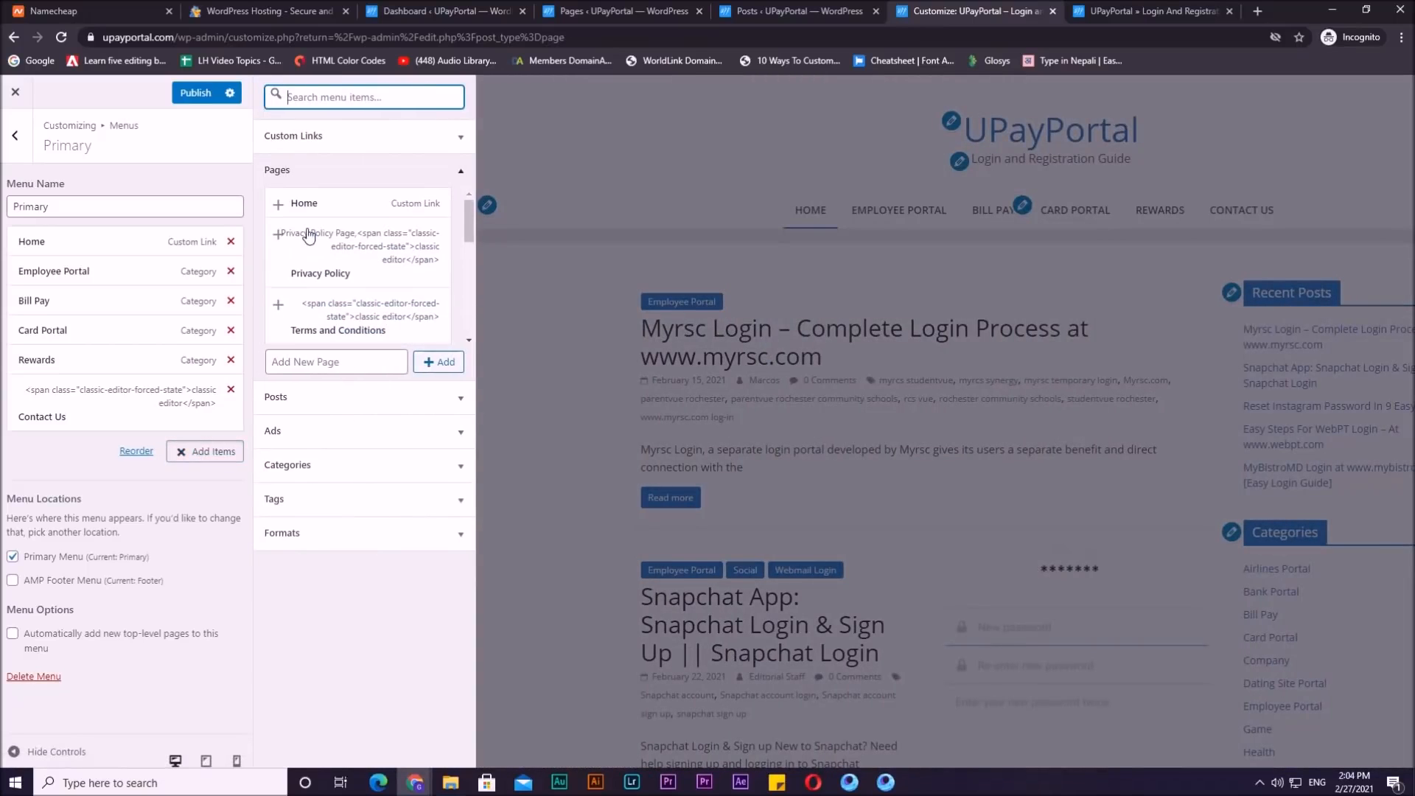
{"action": "scroll", "coordinate": [305, 275], "scroll_direction": "down", "scroll_amount": 3}
{"action": "left_click", "coordinate": [288, 228]}
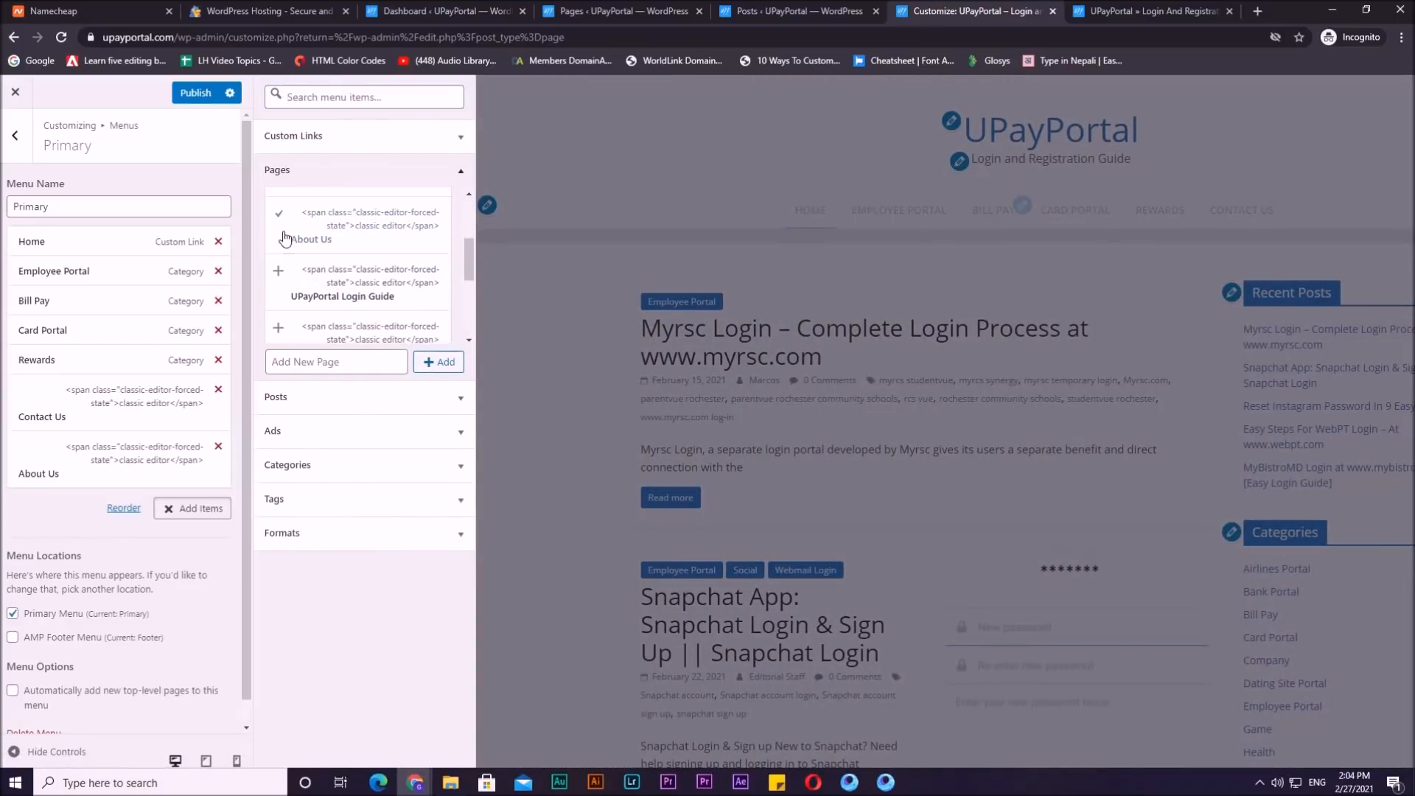
{"action": "left_click", "coordinate": [909, 275]}
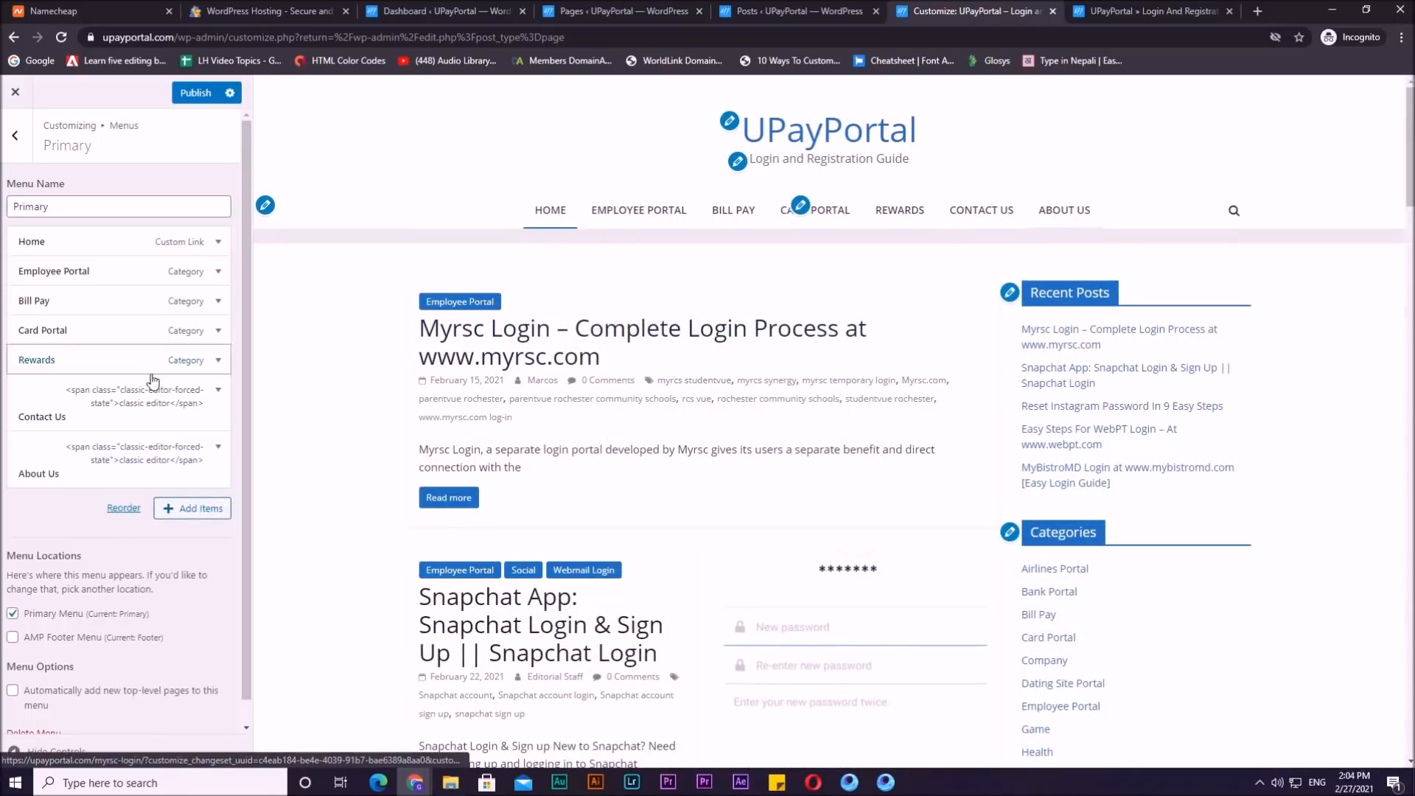
Step: Reorder the Primary menu with Contact Us first and About Us right after Home, then return to Menus
{"action": "left_click_drag", "start_coordinate": [45, 401], "coordinate": [44, 251]}
{"action": "left_click_drag", "start_coordinate": [50, 461], "coordinate": [58, 383]}
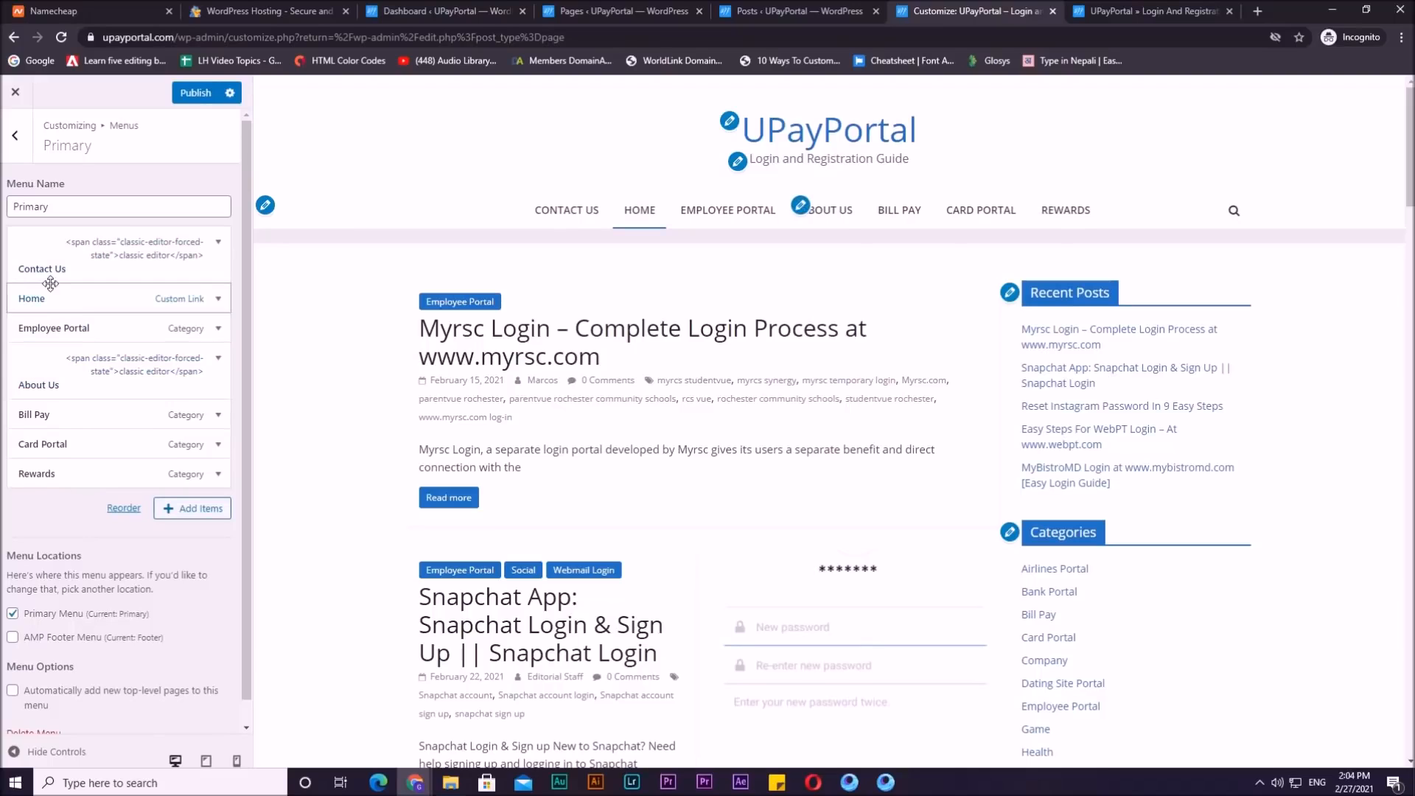
{"action": "left_click_drag", "start_coordinate": [57, 383], "coordinate": [50, 347]}
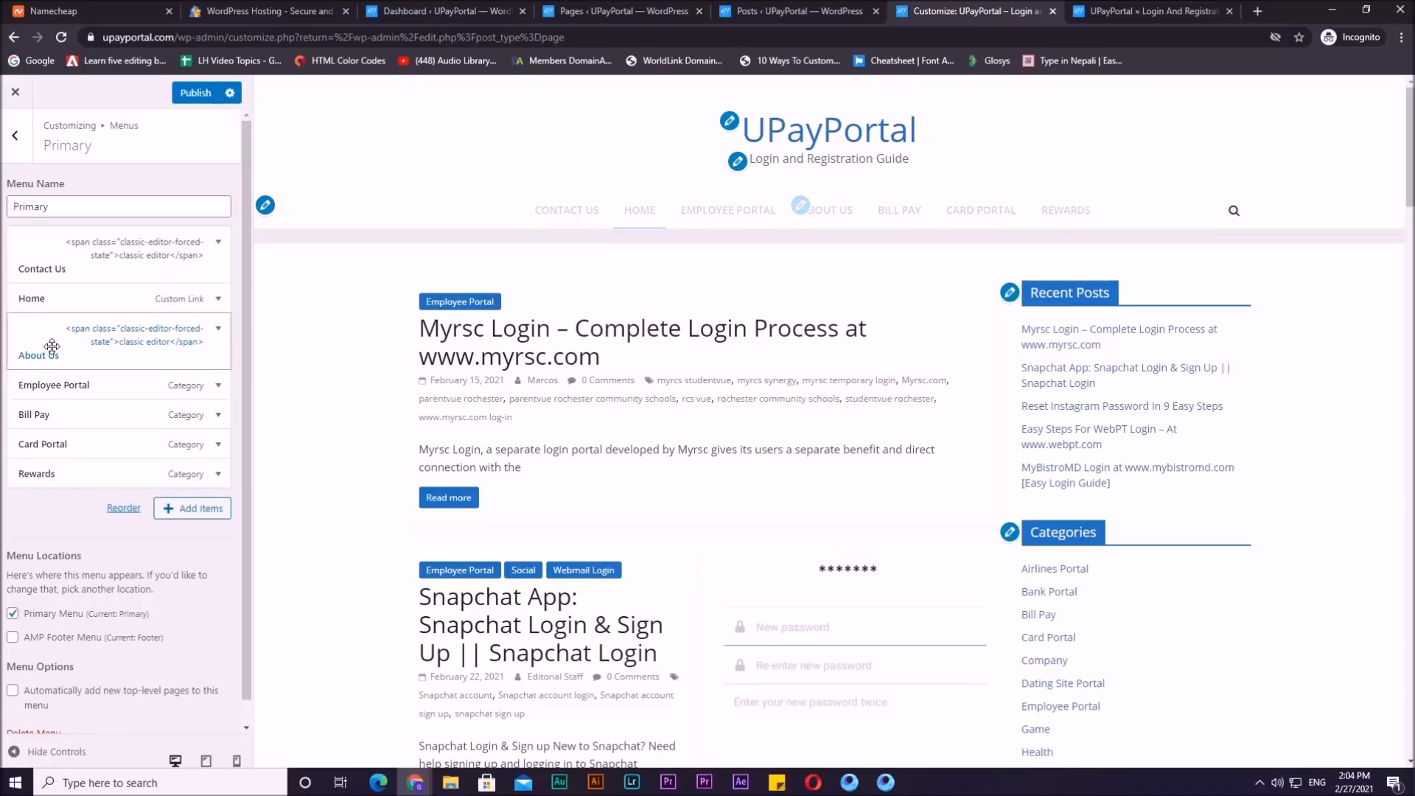
{"action": "scroll", "coordinate": [630, 471], "scroll_direction": "down", "scroll_amount": 3}
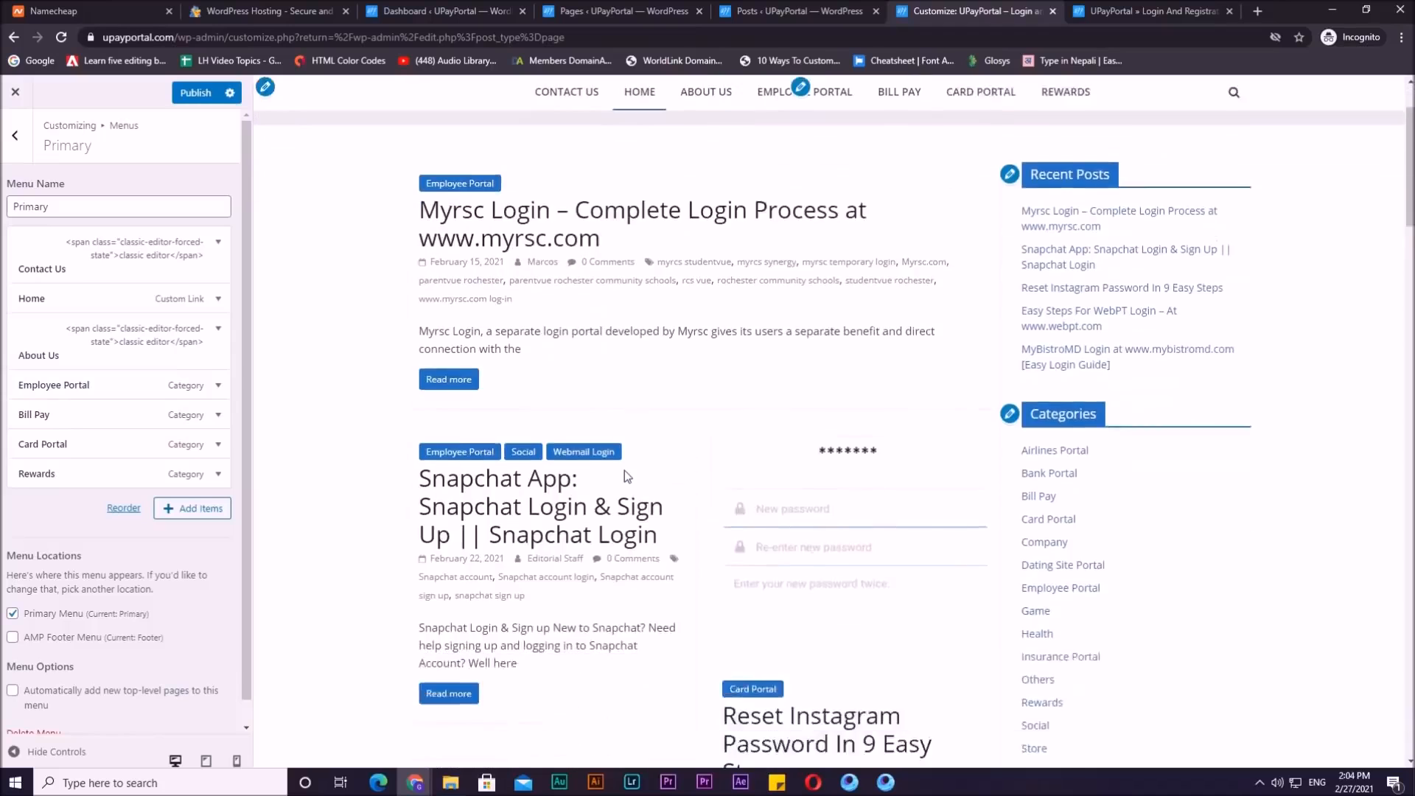
{"action": "left_click", "coordinate": [15, 136]}
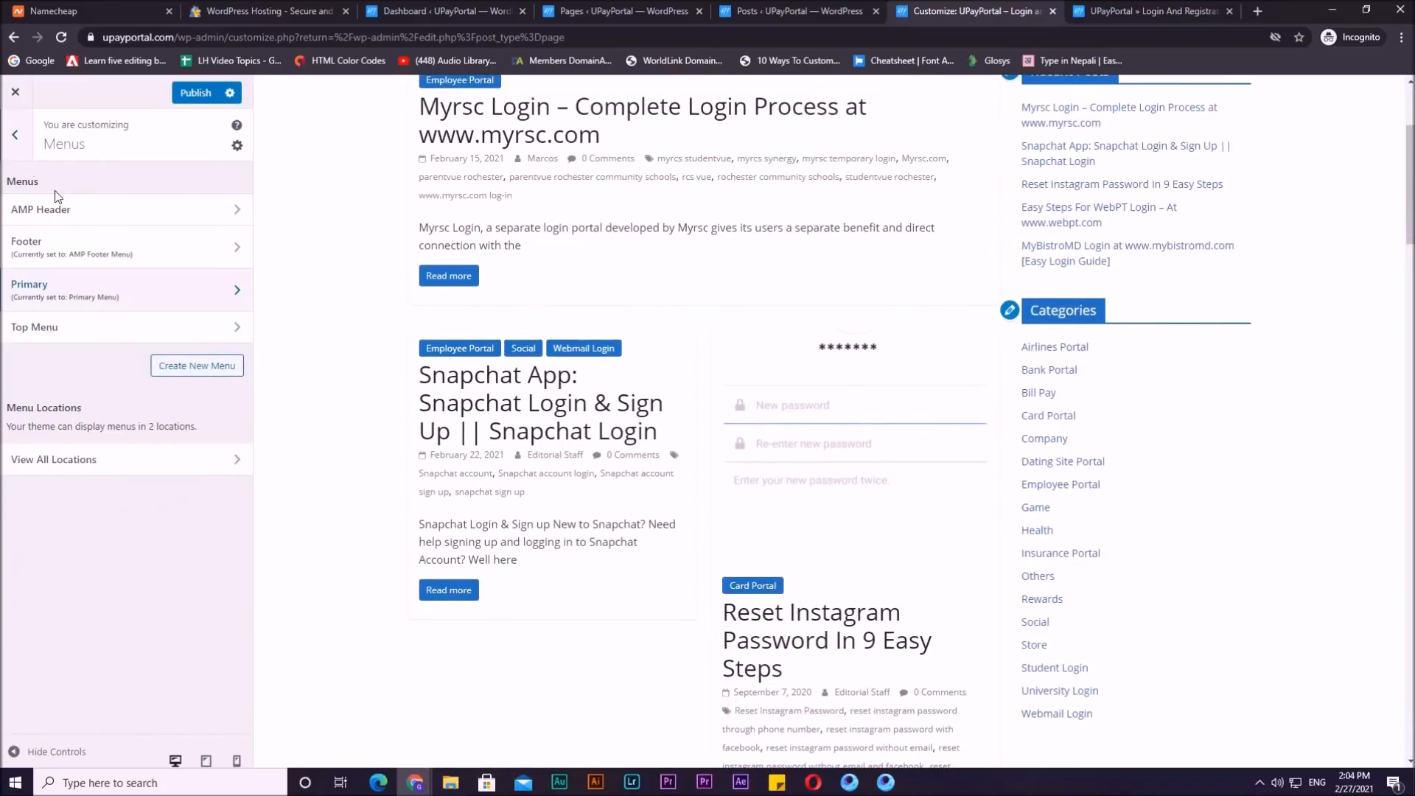
Step: Preview the static-page homepage options, then set Homepage Settings back to 'Your latest posts'
{"action": "left_click", "coordinate": [18, 146]}
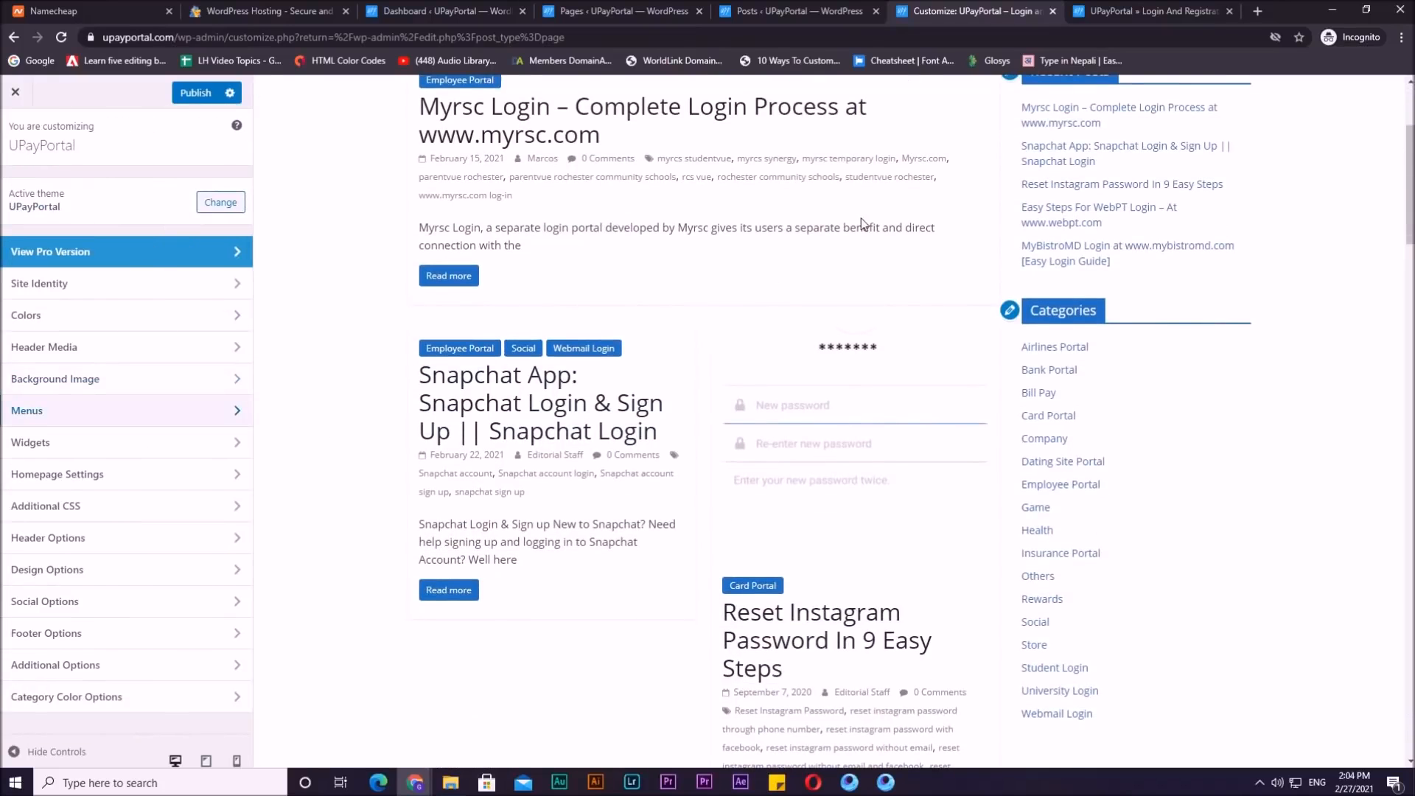
{"action": "scroll", "coordinate": [724, 556], "scroll_direction": "up", "scroll_amount": 3}
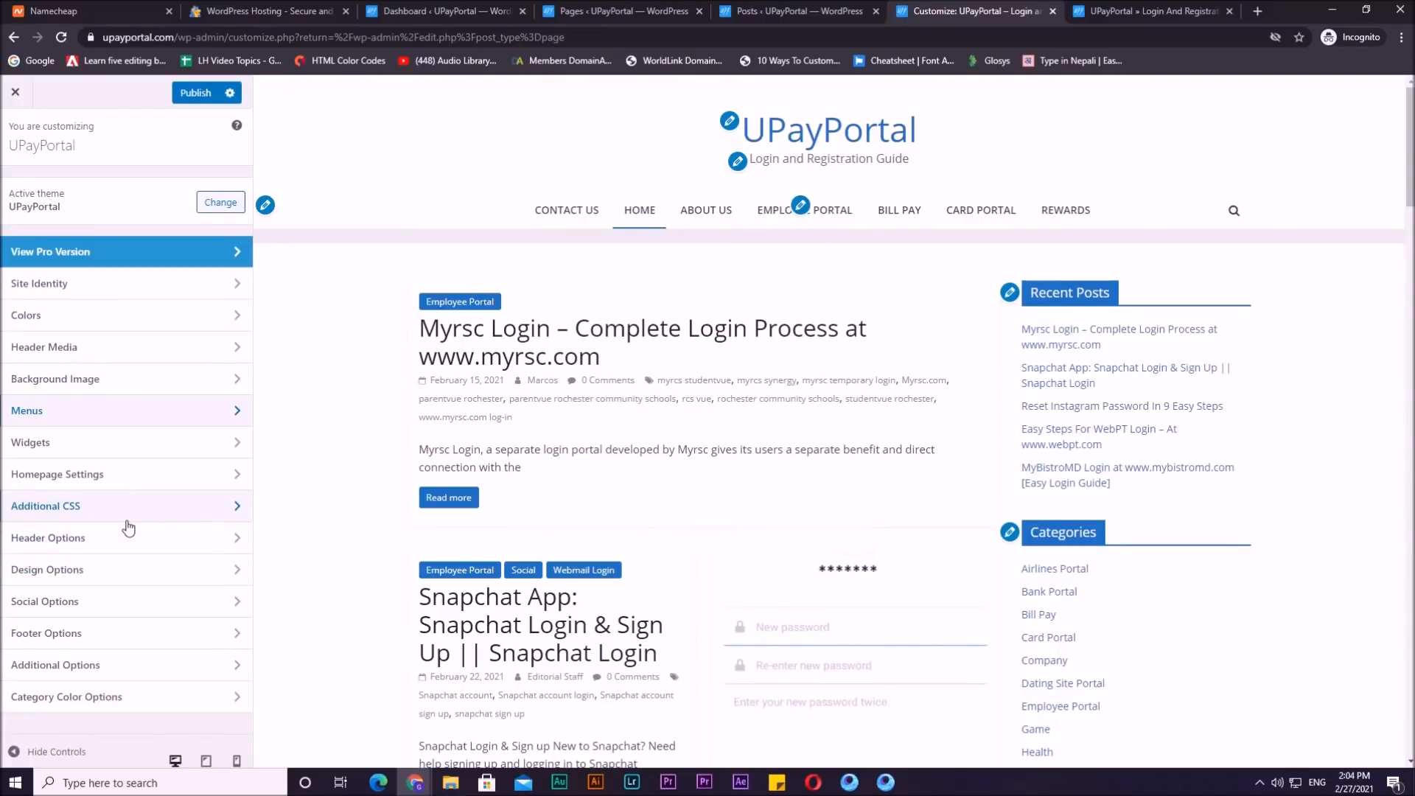
{"action": "left_click", "coordinate": [150, 478]}
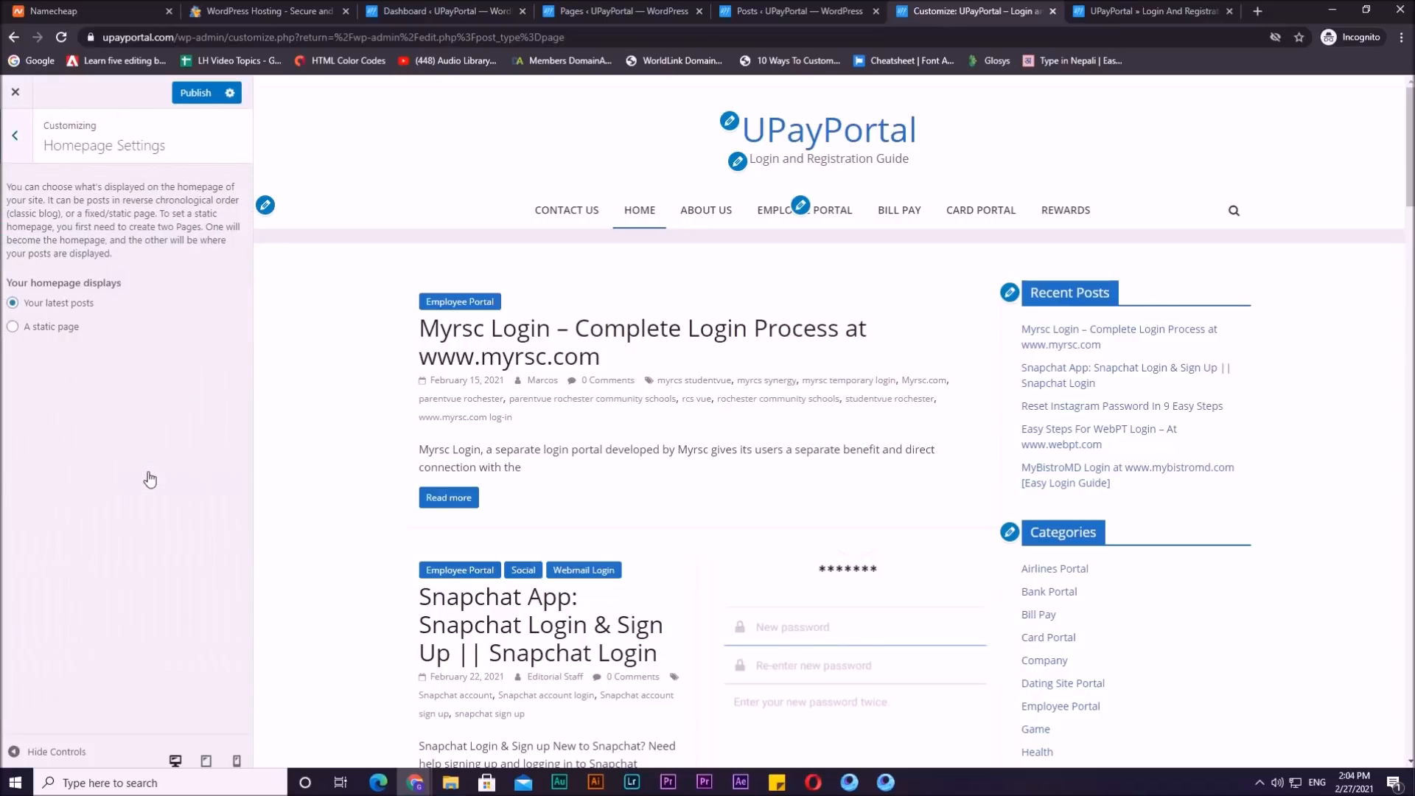
{"action": "left_click", "coordinate": [14, 327]}
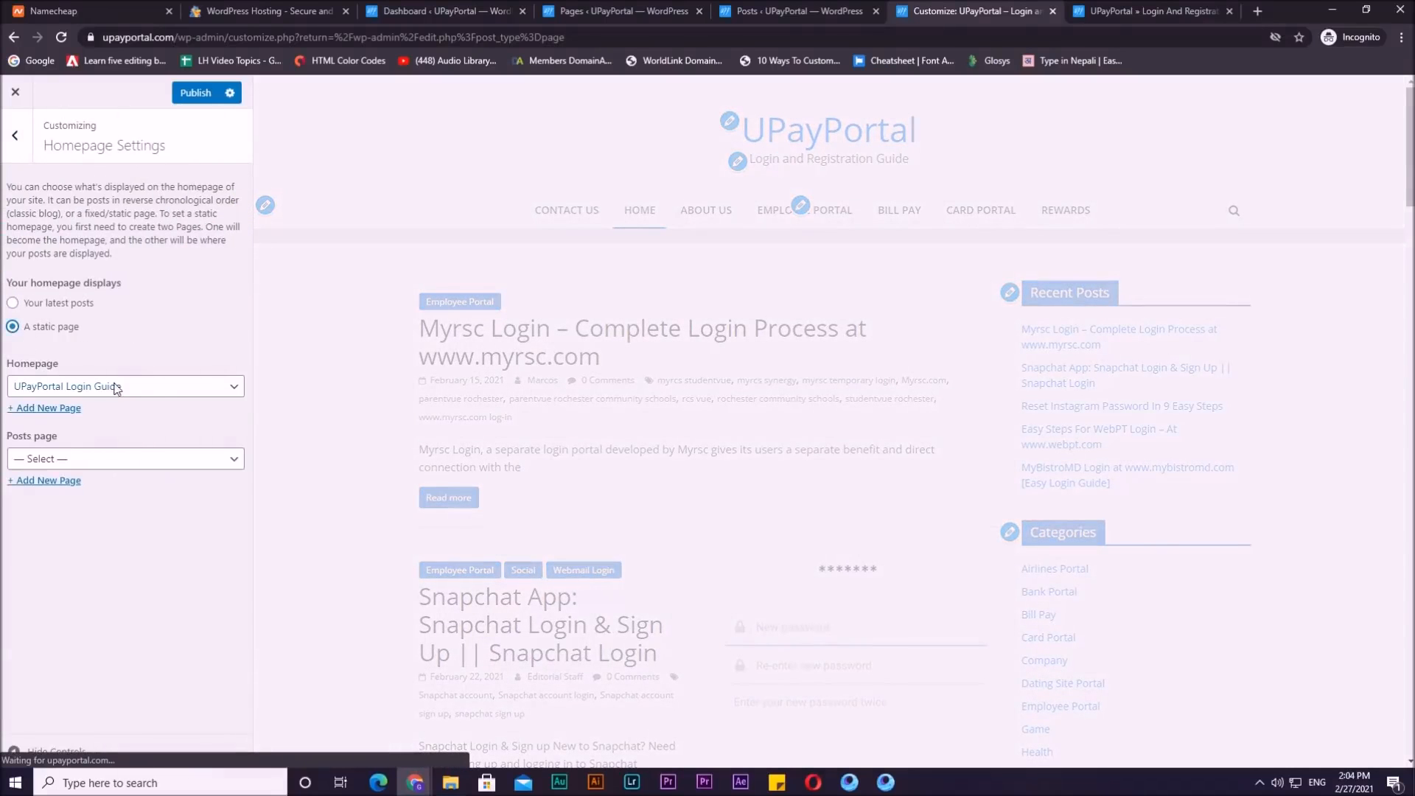
{"action": "left_click", "coordinate": [151, 390]}
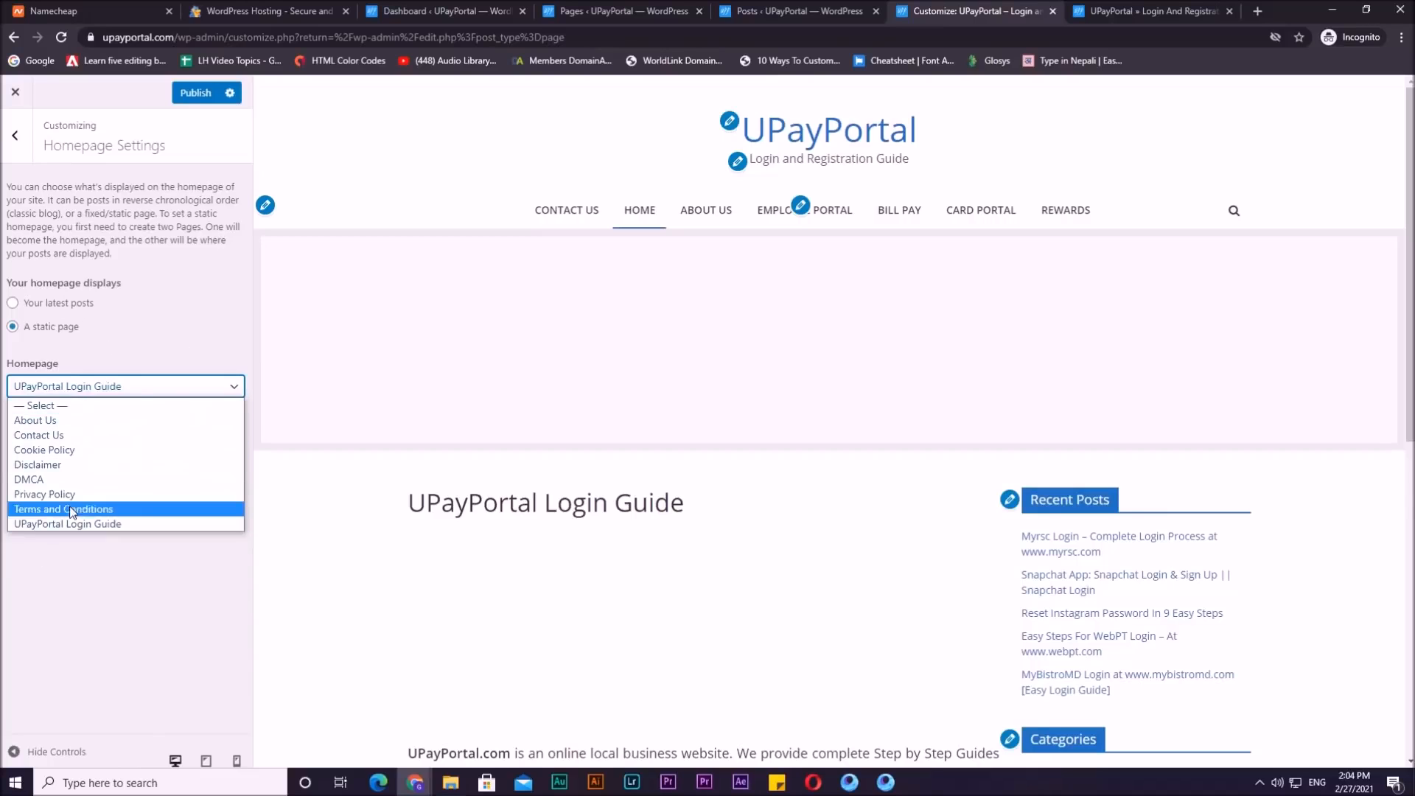
{"action": "left_click", "coordinate": [417, 497]}
{"action": "scroll", "coordinate": [420, 502], "scroll_direction": "down", "scroll_amount": 9}
{"action": "scroll", "coordinate": [420, 501], "scroll_direction": "up", "scroll_amount": 6}
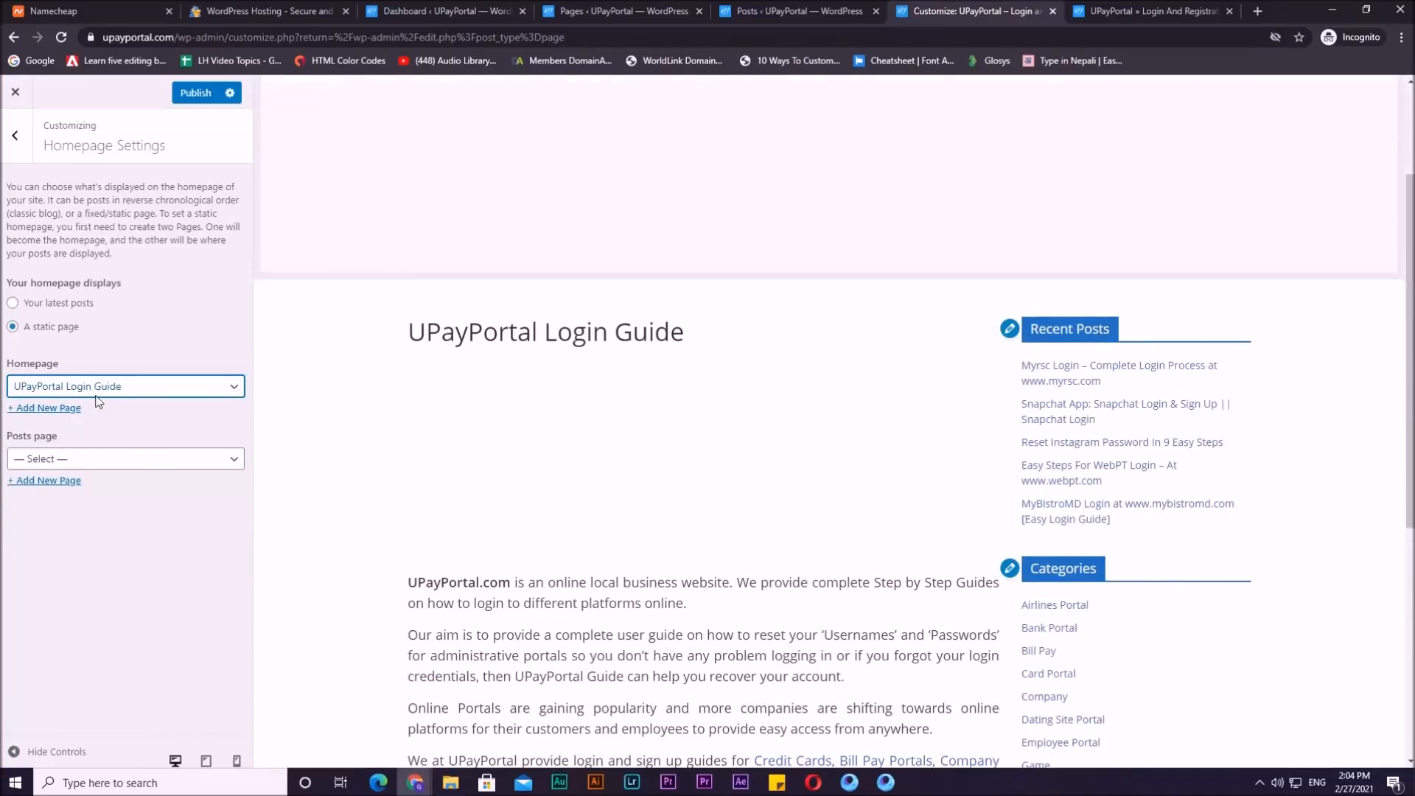
{"action": "left_click", "coordinate": [13, 304]}
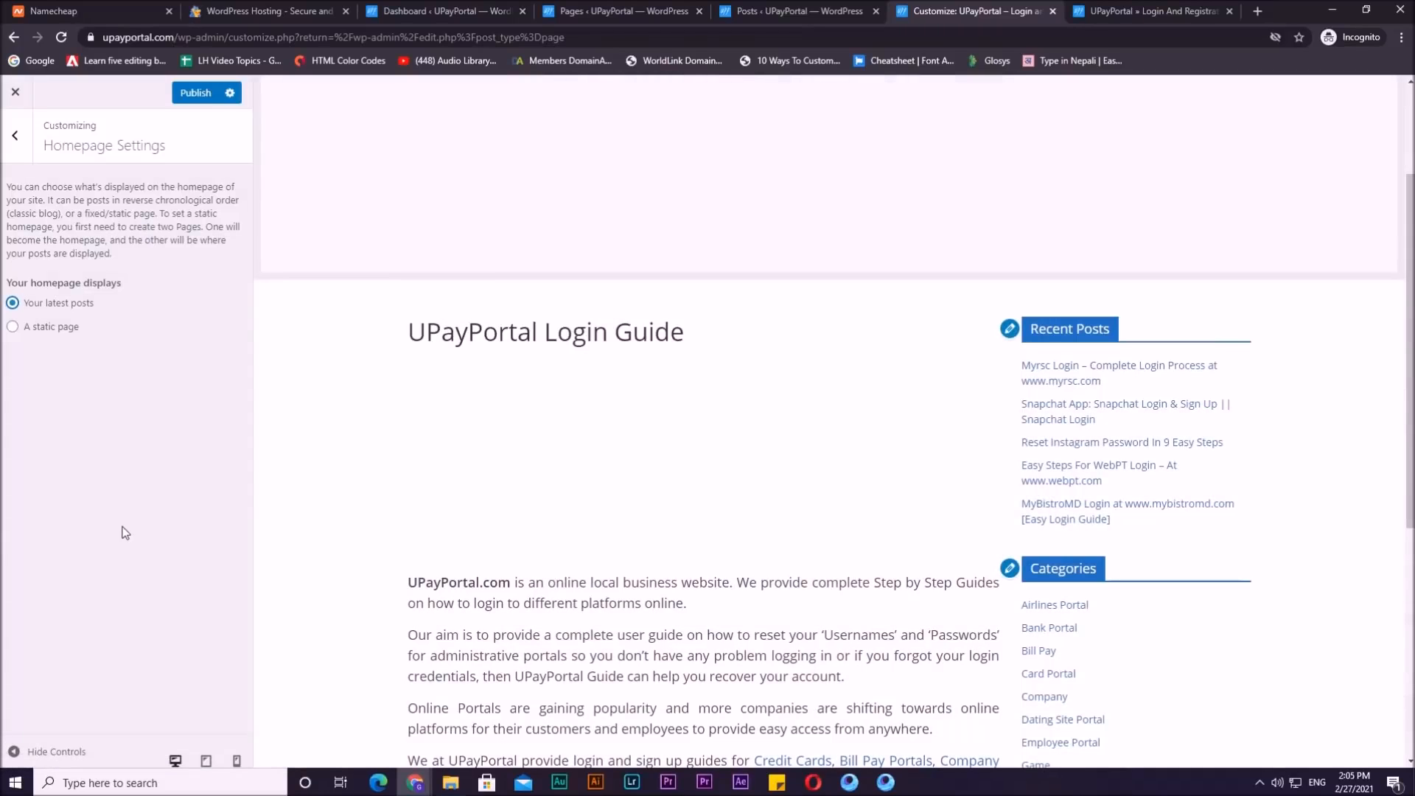
{"action": "left_click", "coordinate": [21, 151]}
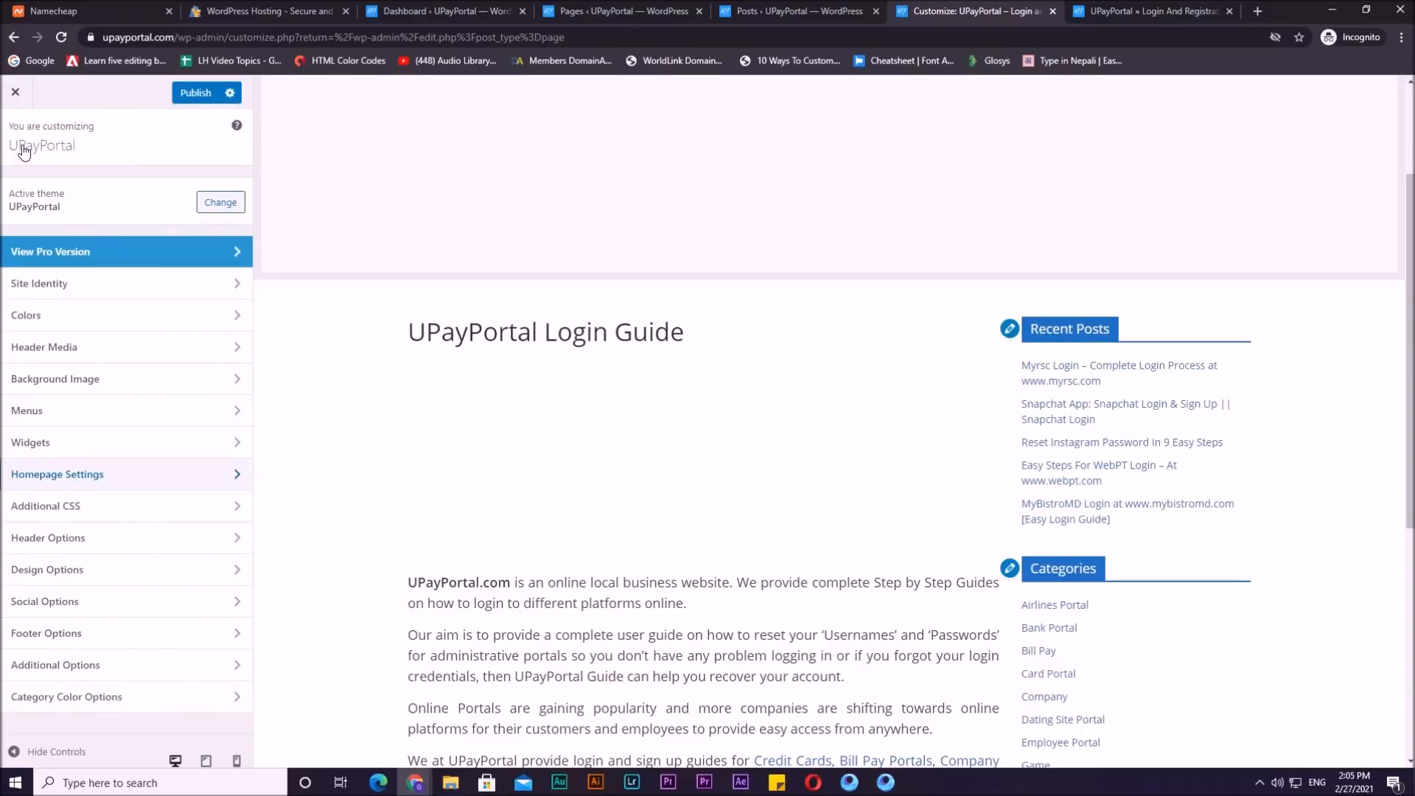
Step: Open the Widgets panel and show the Right Sidebar's Recent Posts and Categories widgets
{"action": "left_click", "coordinate": [104, 447]}
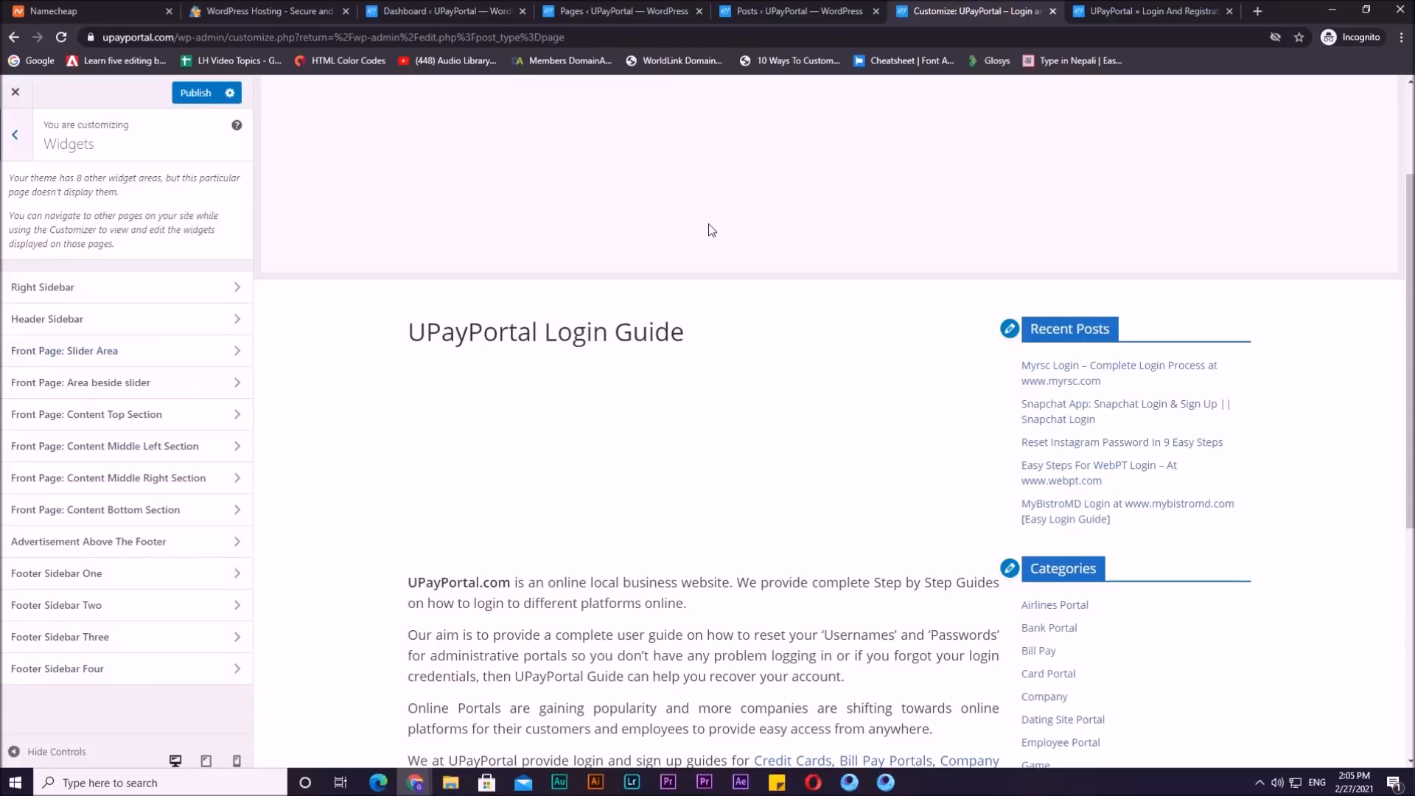
{"action": "scroll", "coordinate": [708, 483], "scroll_direction": "up", "scroll_amount": 3}
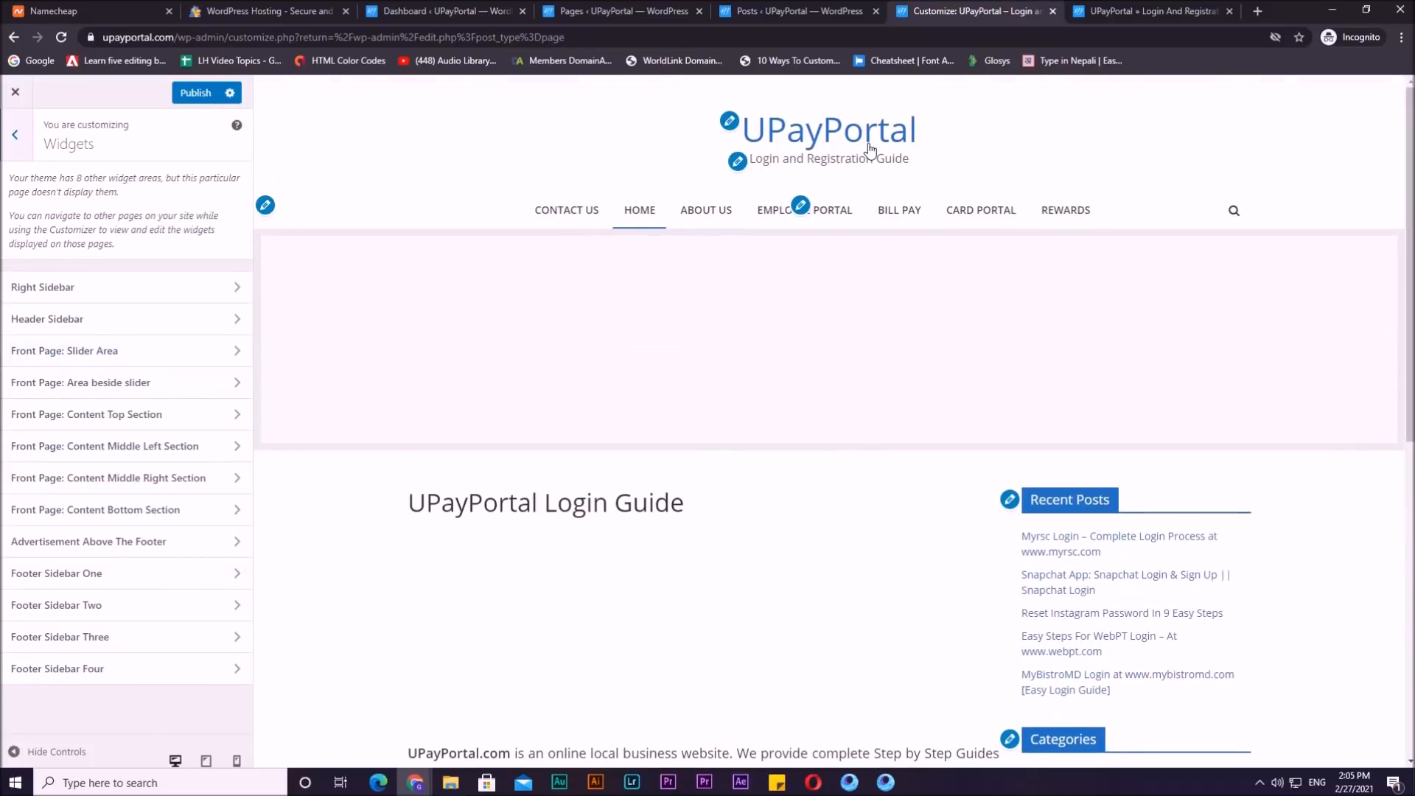
{"action": "scroll", "coordinate": [961, 412], "scroll_direction": "down", "scroll_amount": 3}
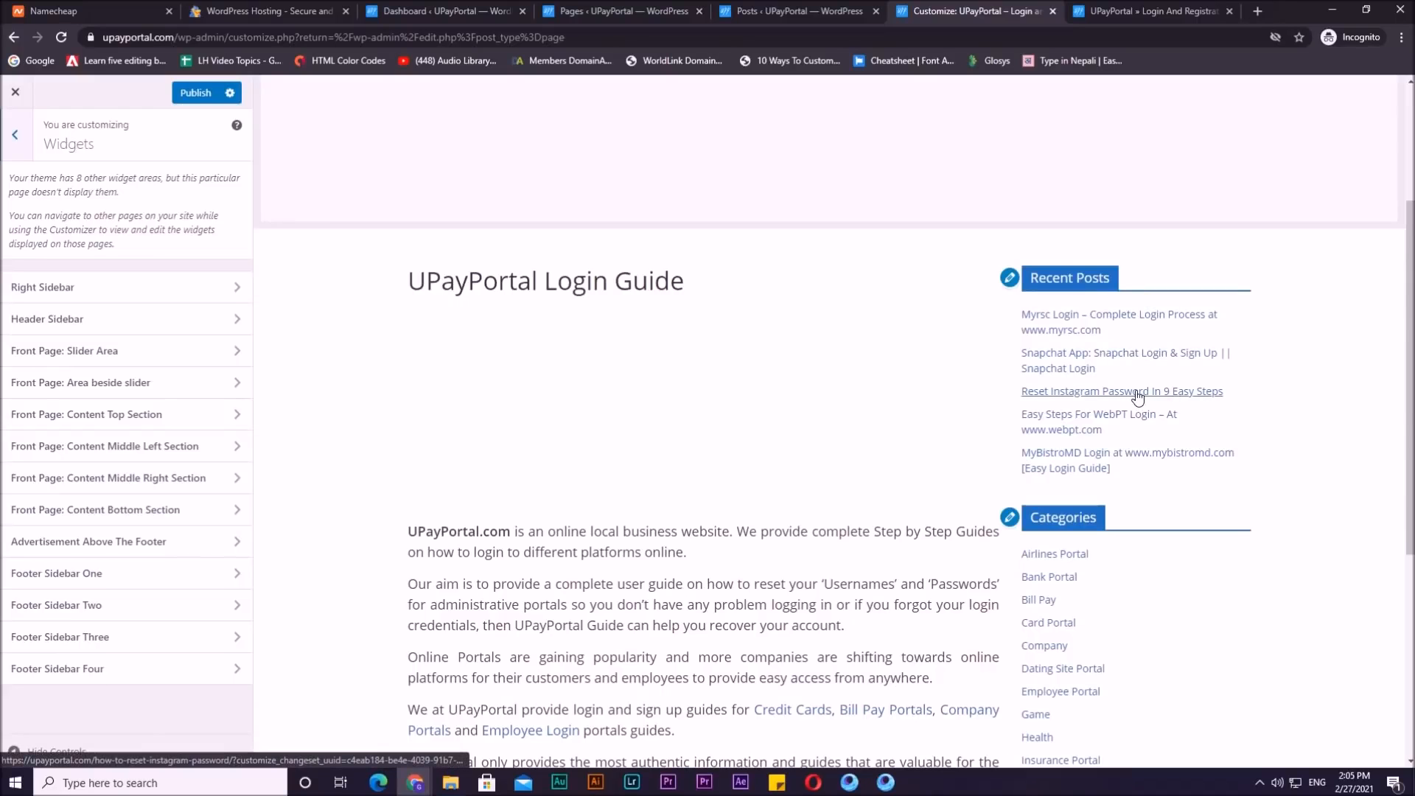
{"action": "scroll", "coordinate": [1137, 398], "scroll_direction": "down", "scroll_amount": 5}
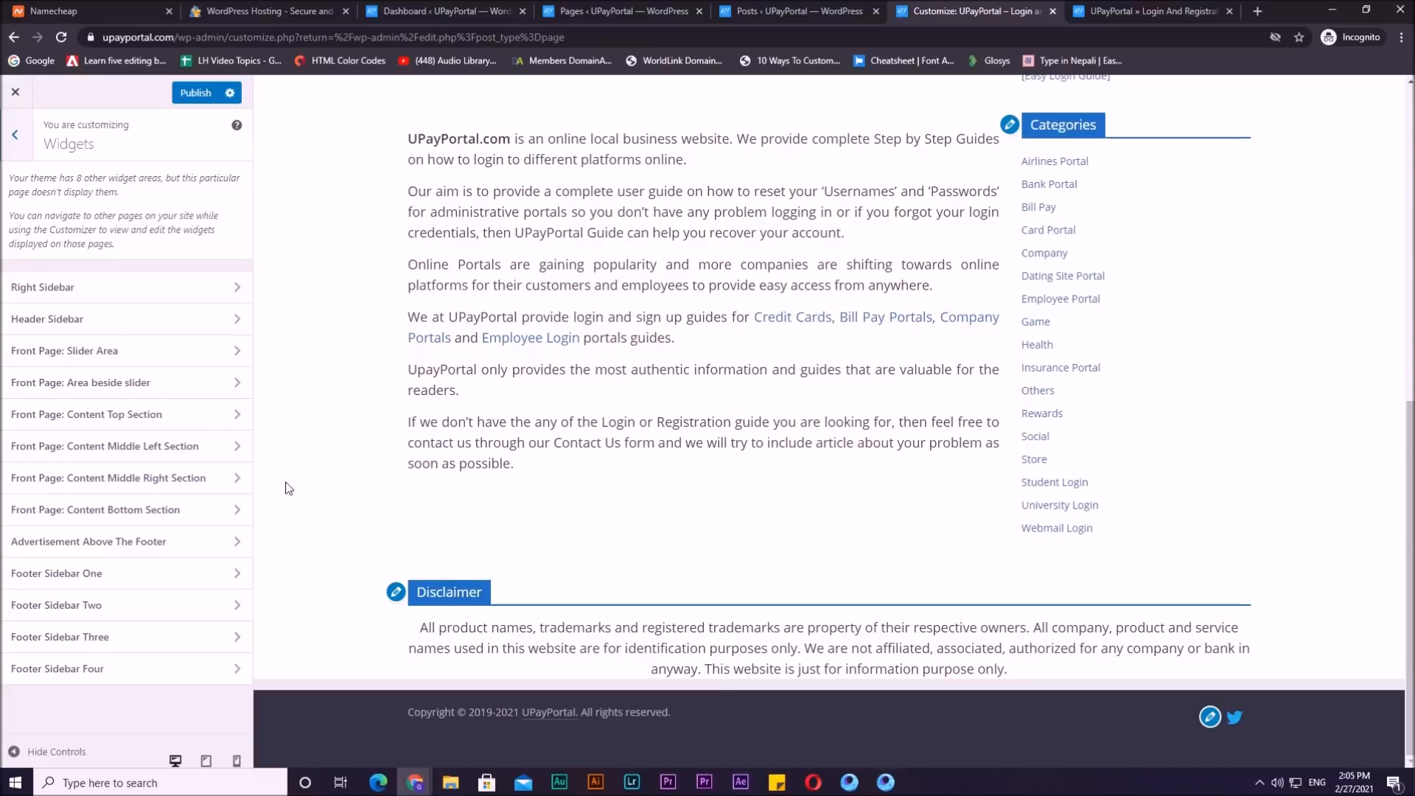
{"action": "scroll", "coordinate": [436, 466], "scroll_direction": "up", "scroll_amount": 8}
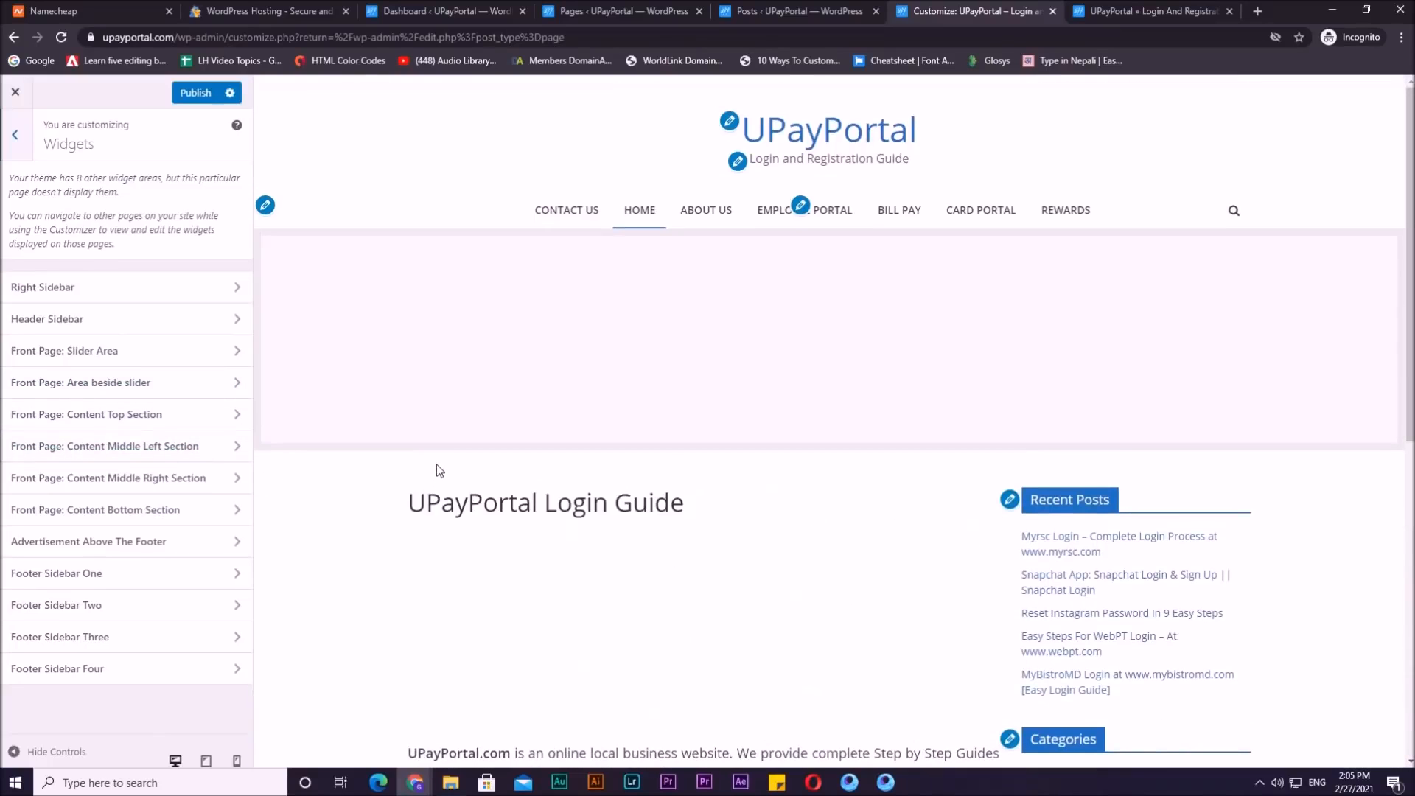
{"action": "left_click", "coordinate": [16, 136]}
{"action": "left_click", "coordinate": [112, 446]}
{"action": "scroll", "coordinate": [1255, 507], "scroll_direction": "down", "scroll_amount": 5}
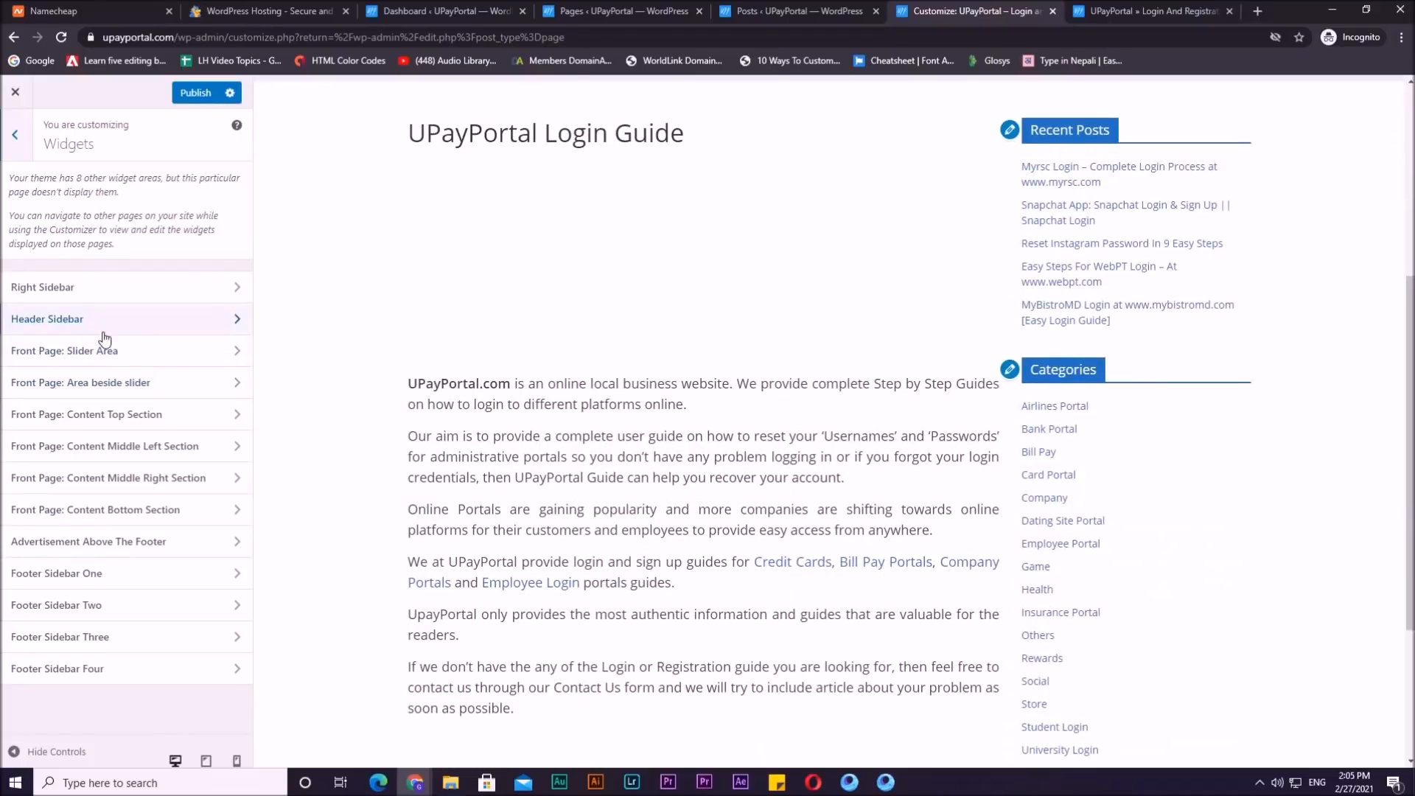
{"action": "left_click", "coordinate": [94, 288]}
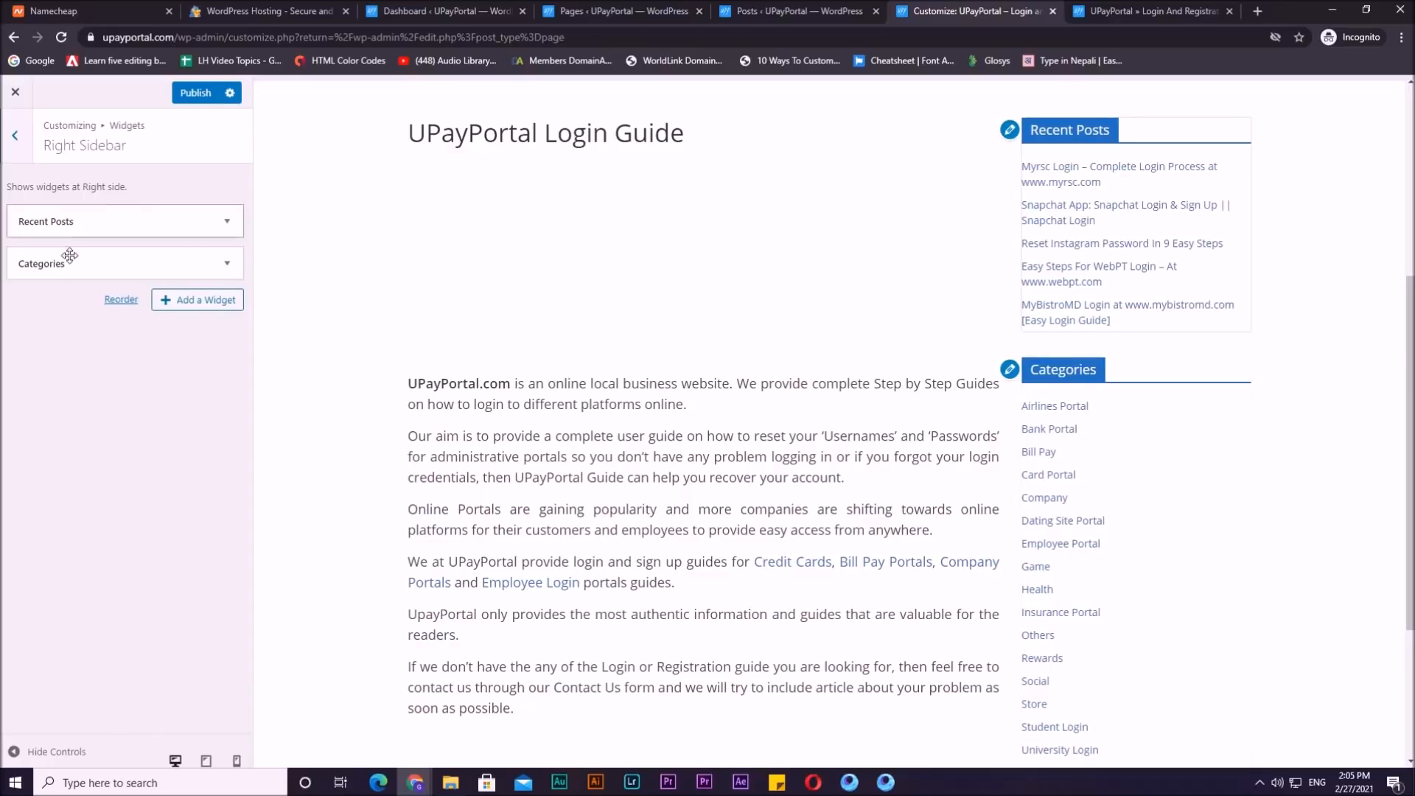
Step: Browse the widgets available to add to the Right Sidebar, then close the list
{"action": "left_click", "coordinate": [196, 310]}
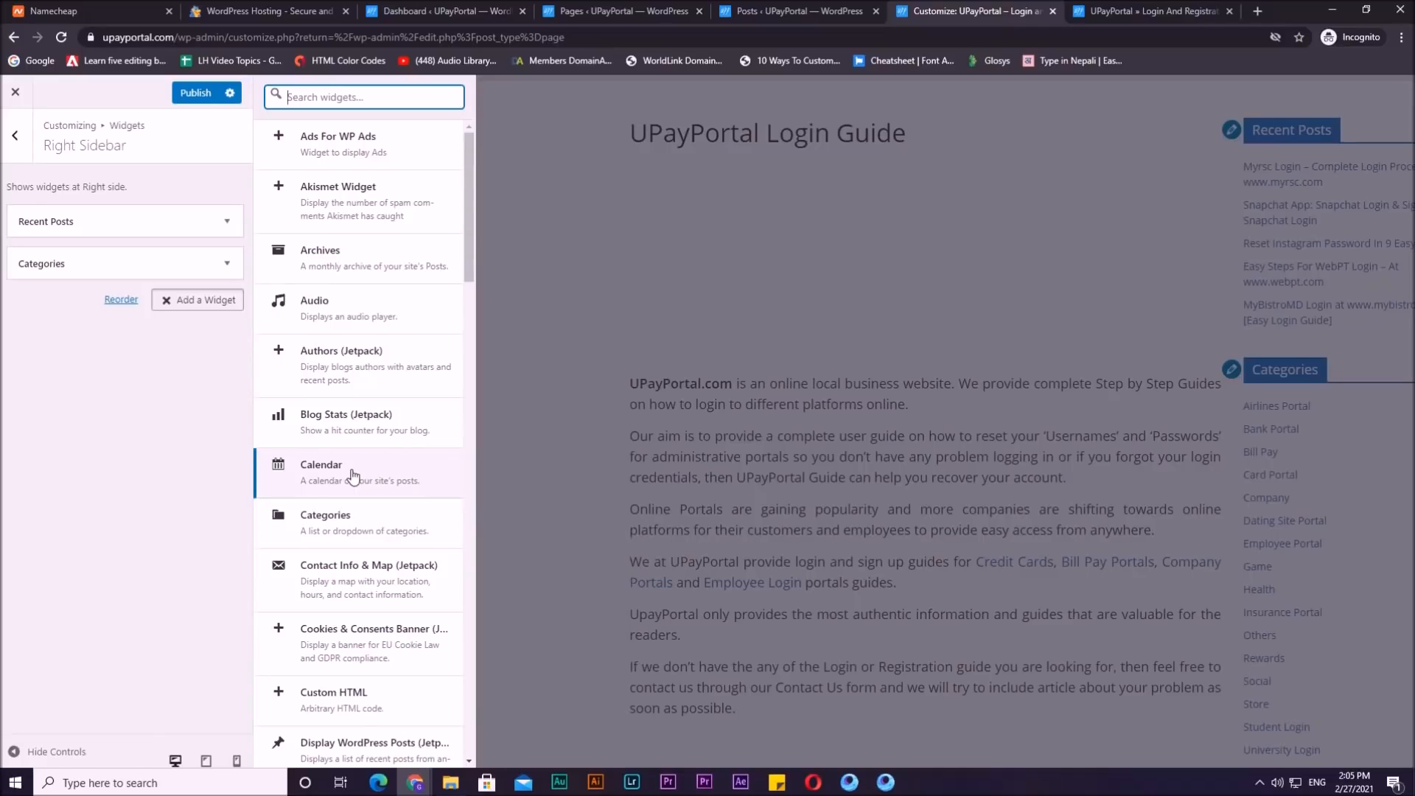
{"action": "scroll", "coordinate": [354, 476], "scroll_direction": "down", "scroll_amount": 12}
{"action": "scroll", "coordinate": [354, 475], "scroll_direction": "down", "scroll_amount": 5}
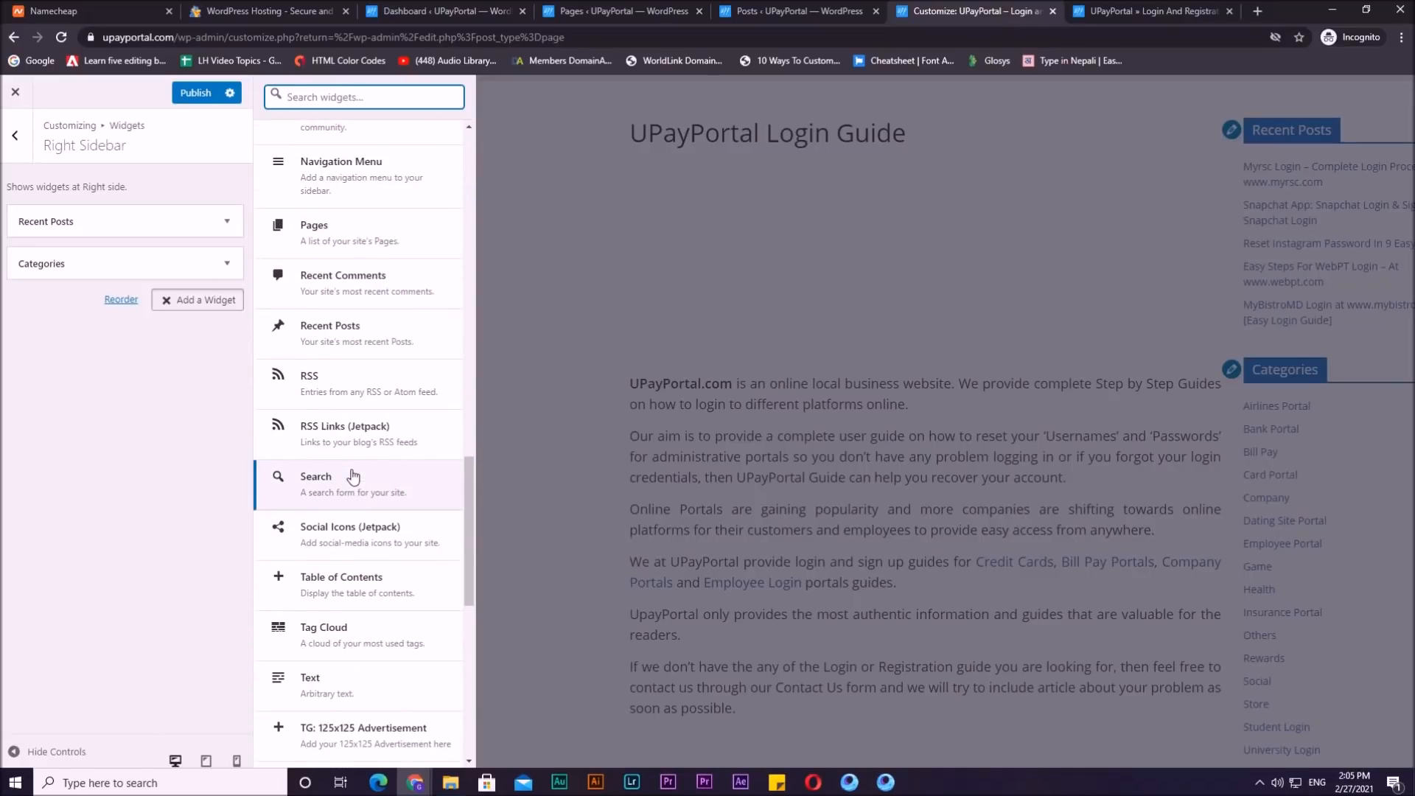
{"action": "scroll", "coordinate": [354, 475], "scroll_direction": "down", "scroll_amount": 8}
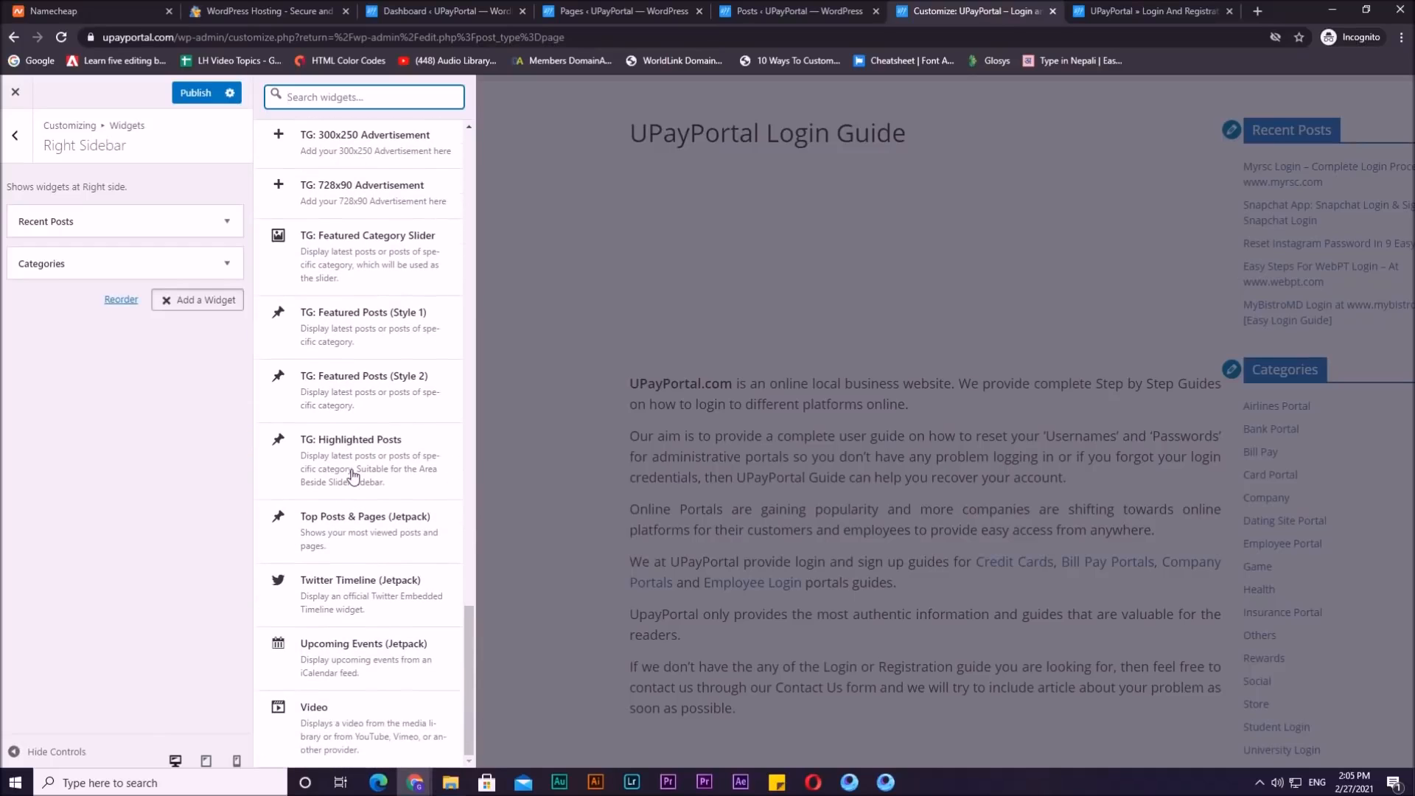
{"action": "scroll", "coordinate": [354, 475], "scroll_direction": "up", "scroll_amount": 8}
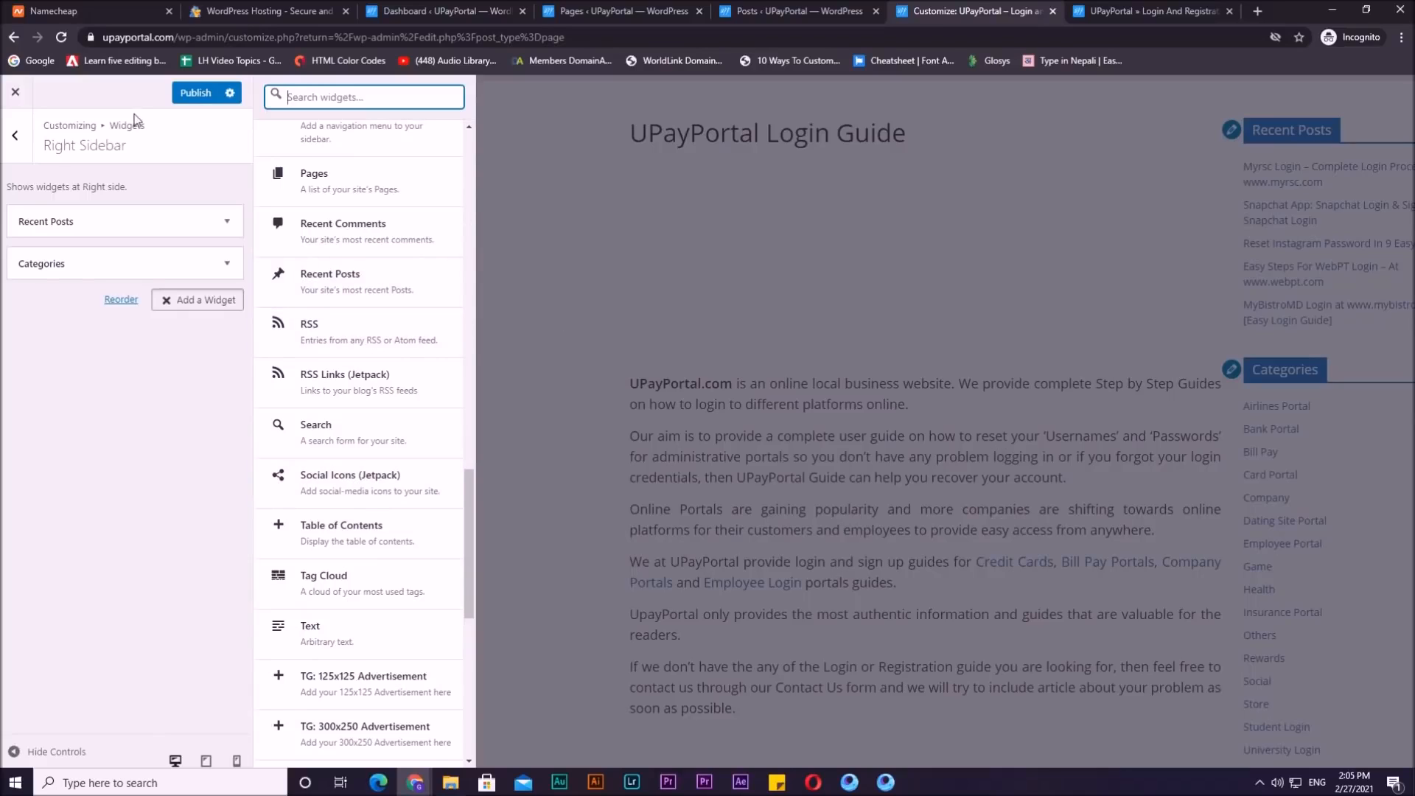
{"action": "left_click", "coordinate": [17, 139]}
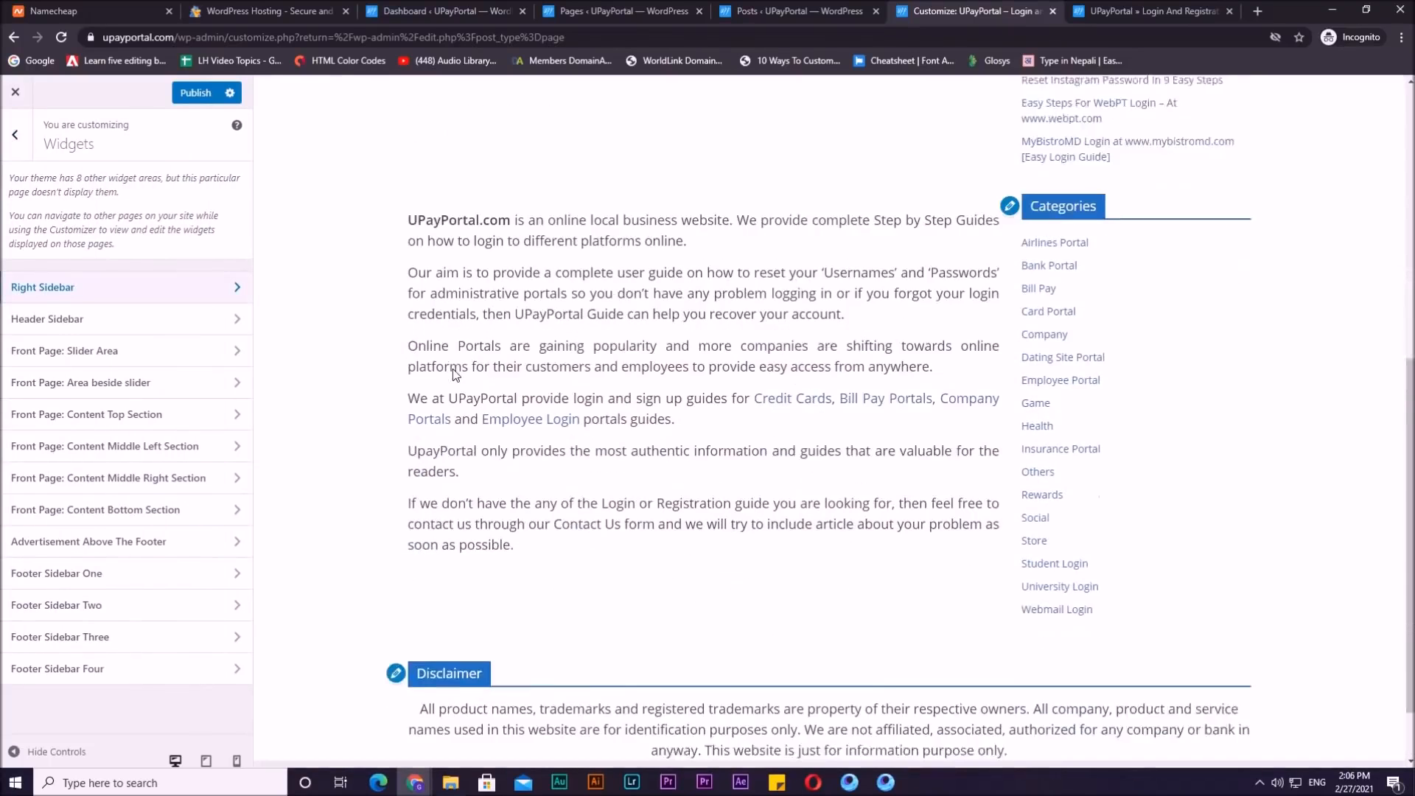
Step: Check the Front Page: Slider Area widgets, then return to the main Customizer section list
{"action": "left_click", "coordinate": [77, 352]}
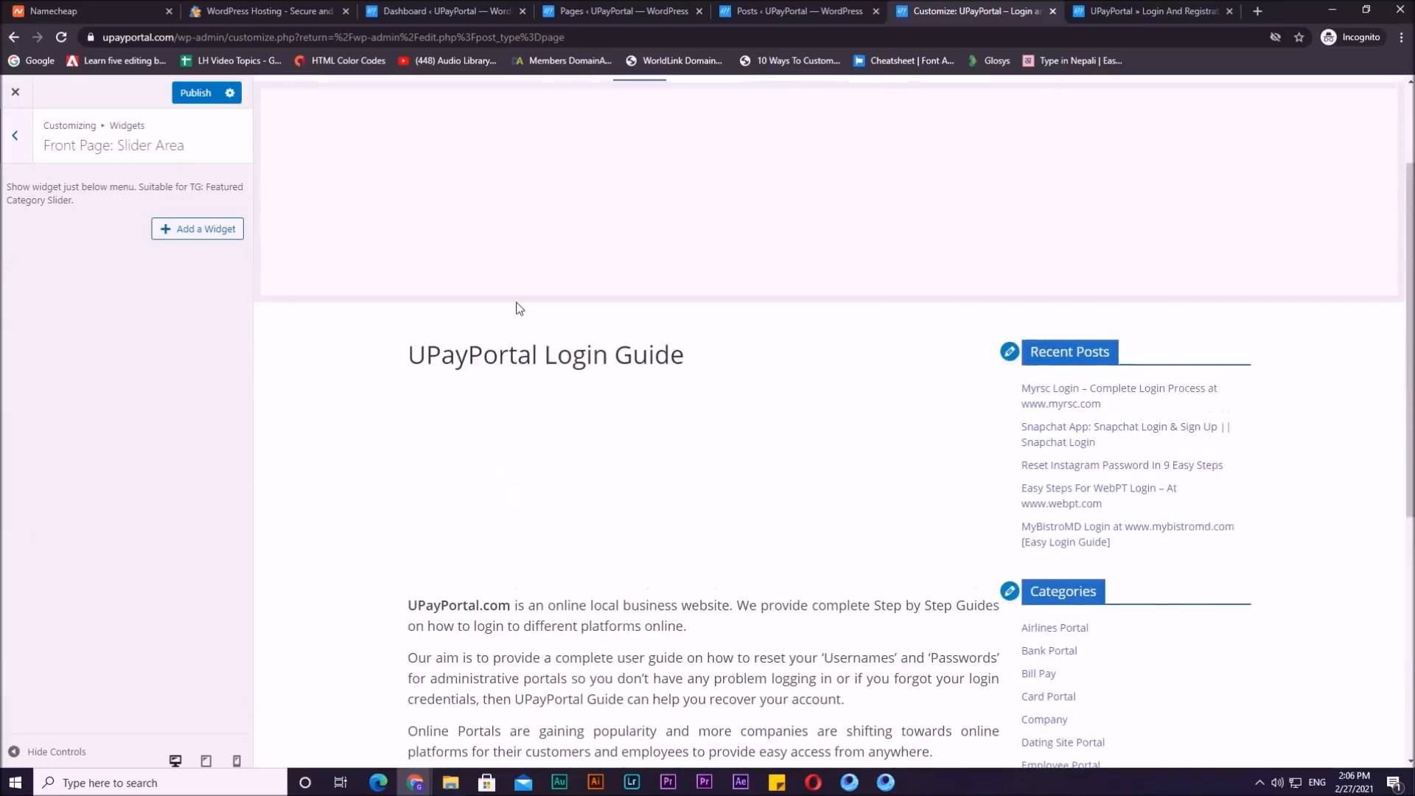
{"action": "left_click", "coordinate": [14, 135]}
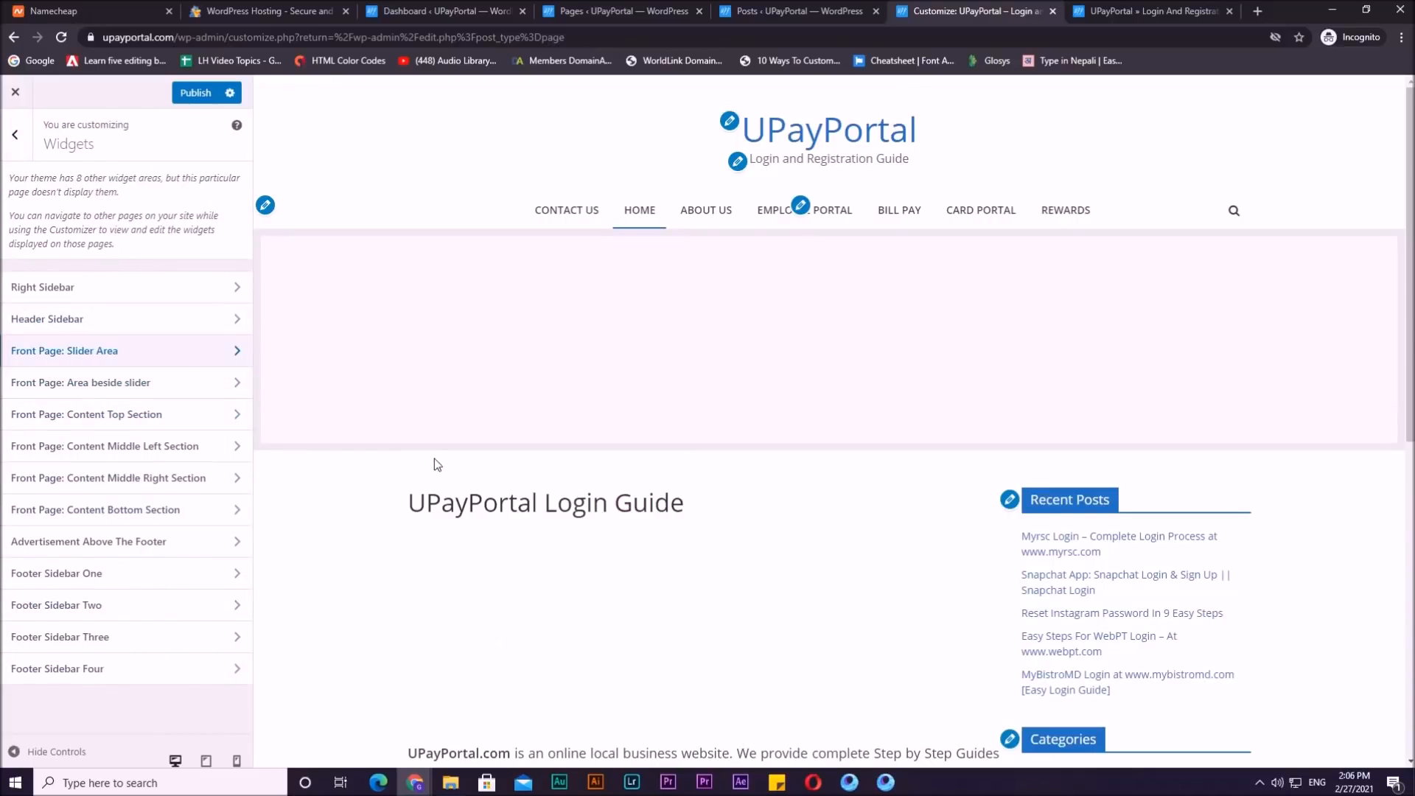
{"action": "left_click", "coordinate": [16, 138]}
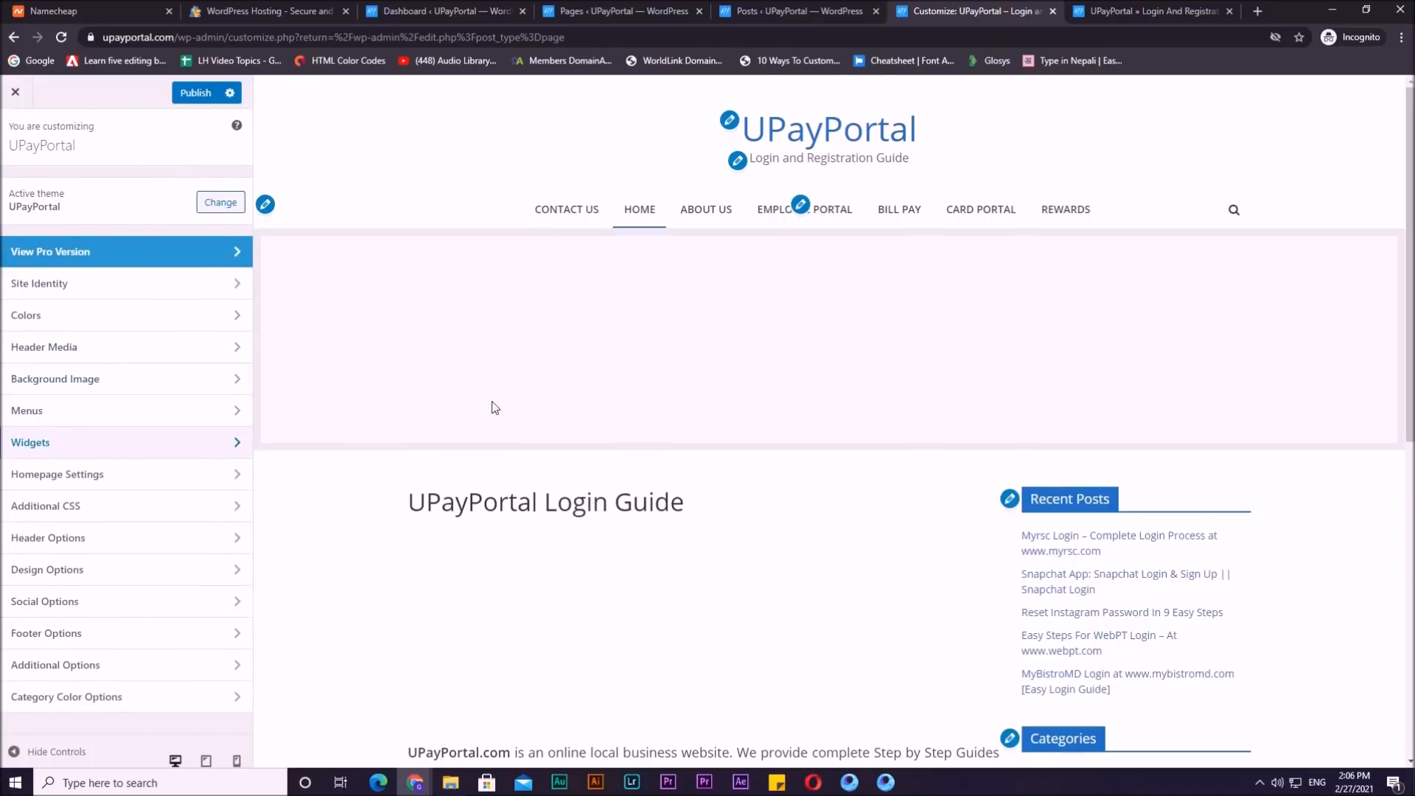
{"action": "scroll", "coordinate": [492, 404], "scroll_direction": "down", "scroll_amount": 3}
{"action": "scroll", "coordinate": [1080, 416], "scroll_direction": "down", "scroll_amount": 5}
{"action": "scroll", "coordinate": [1084, 412], "scroll_direction": "up", "scroll_amount": 8}
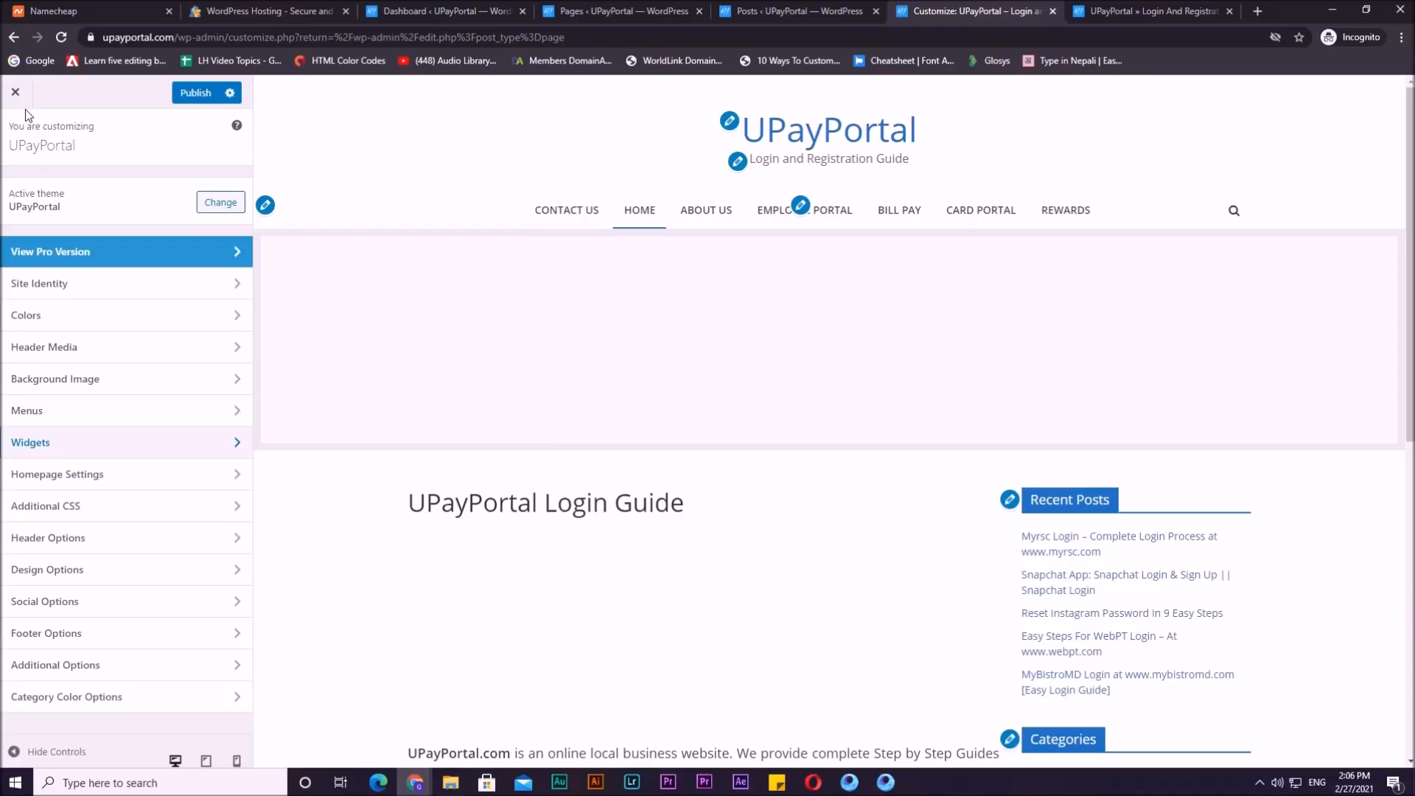
{"action": "scroll", "coordinate": [537, 398], "scroll_direction": "down", "scroll_amount": 8}
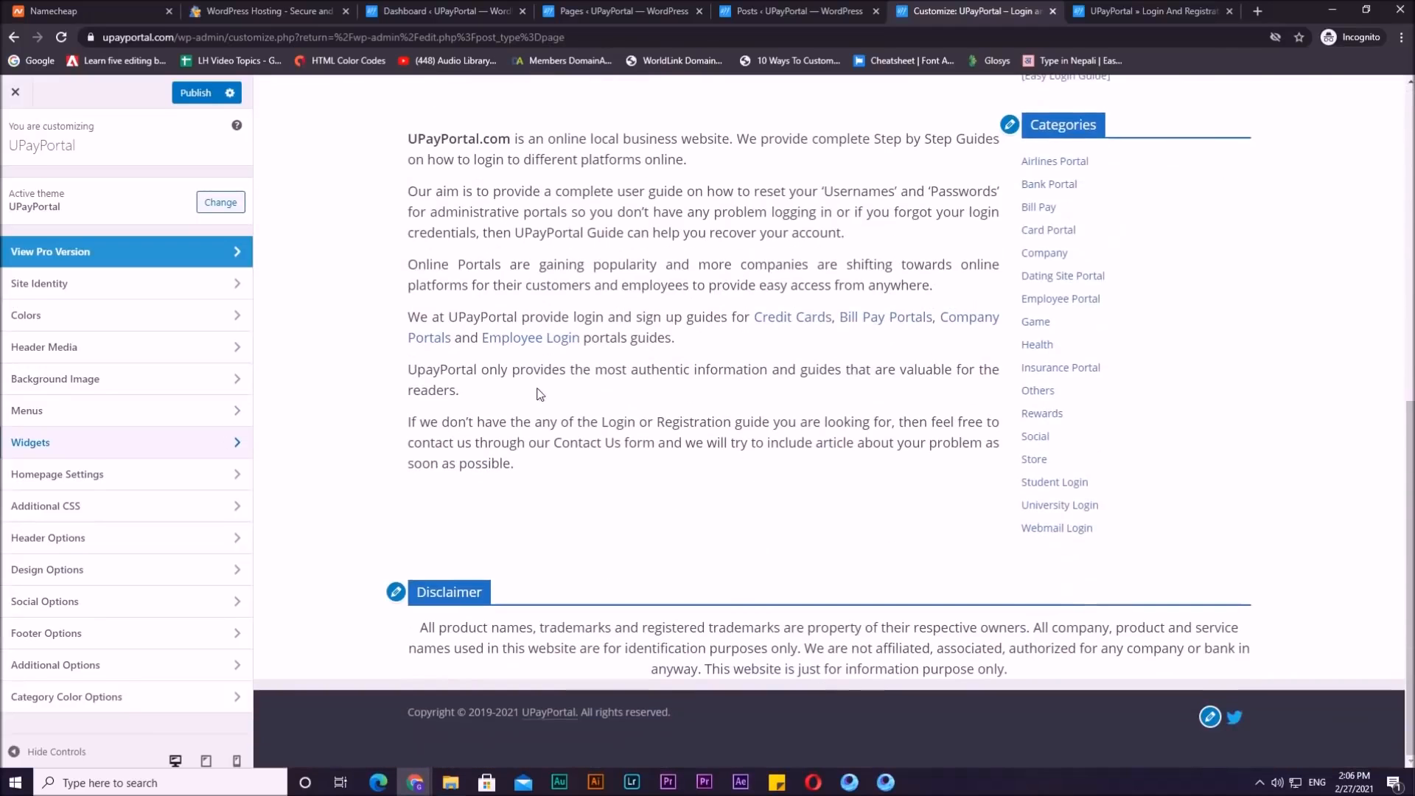
{"action": "scroll", "coordinate": [461, 442], "scroll_direction": "up", "scroll_amount": 8}
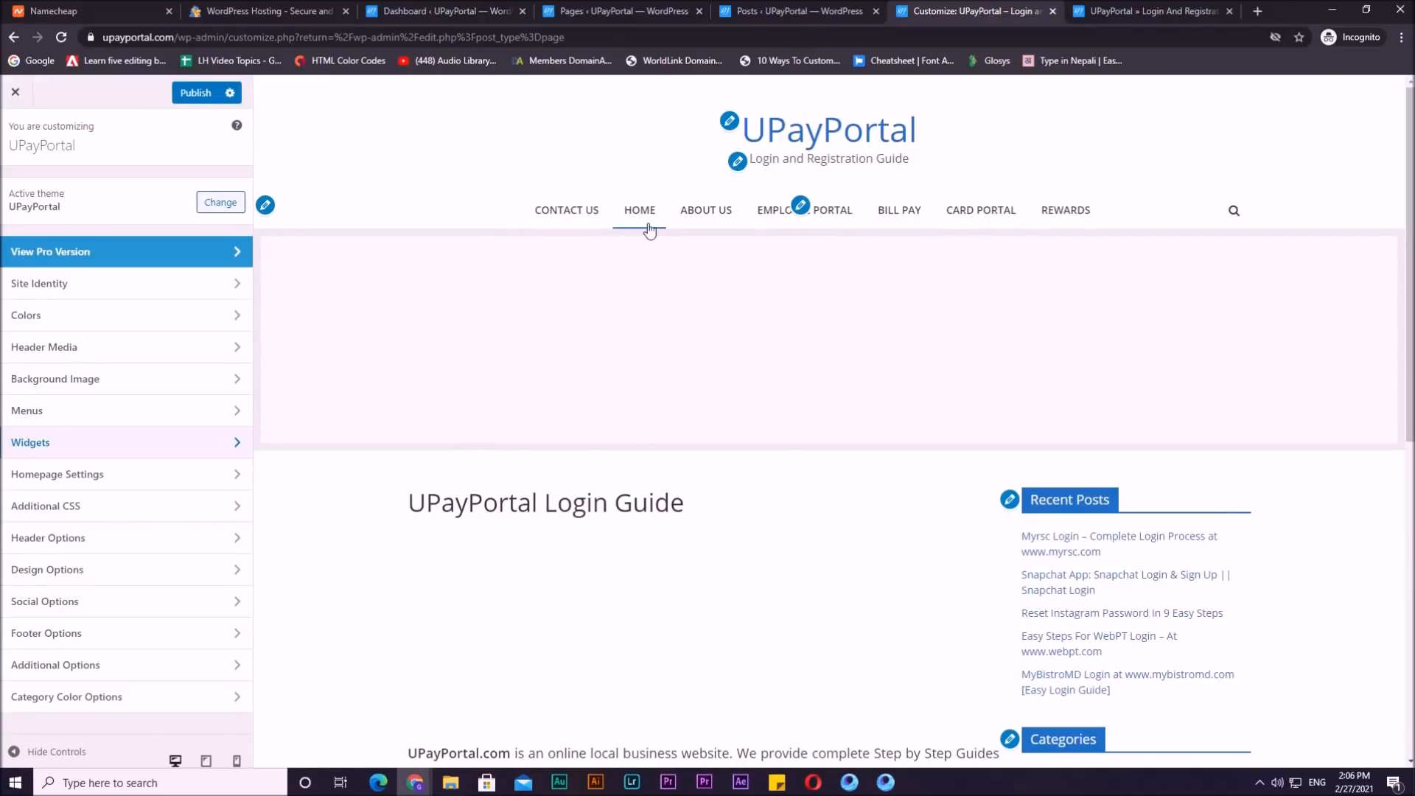
{"action": "scroll", "coordinate": [1073, 472], "scroll_direction": "down", "scroll_amount": 2}
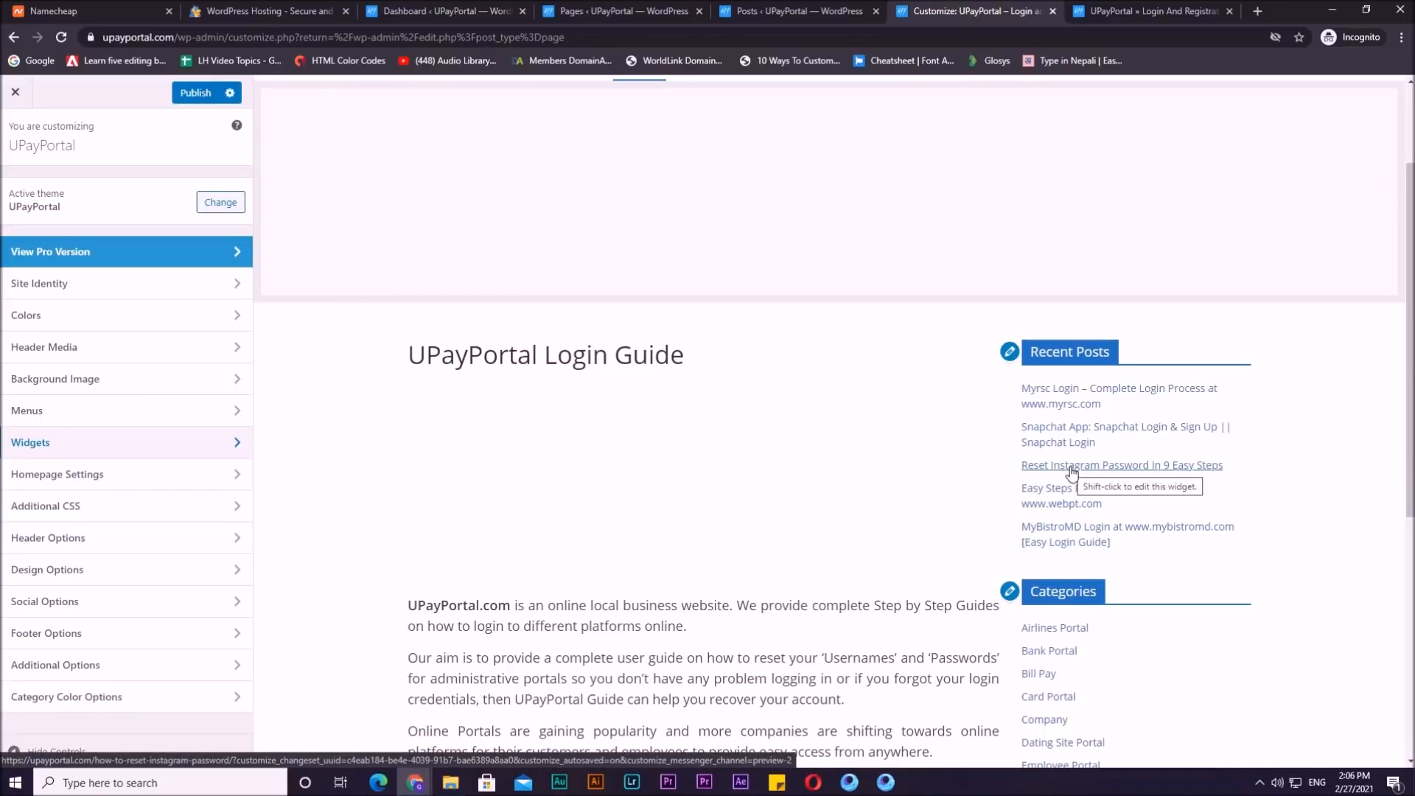
{"action": "scroll", "coordinate": [810, 443], "scroll_direction": "down", "scroll_amount": 5}
{"action": "scroll", "coordinate": [767, 438], "scroll_direction": "up", "scroll_amount": 6}
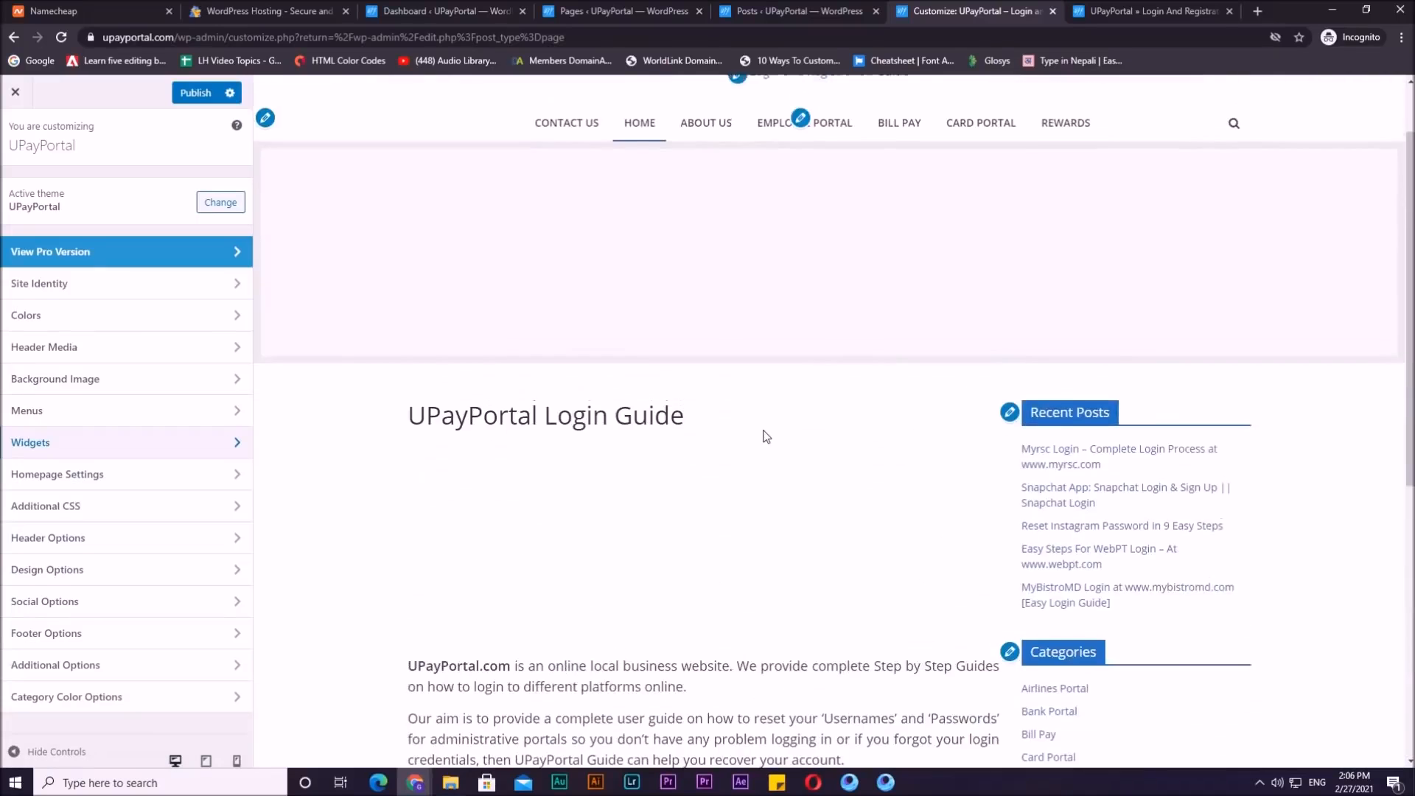
{"action": "scroll", "coordinate": [766, 437], "scroll_direction": "up", "scroll_amount": 1}
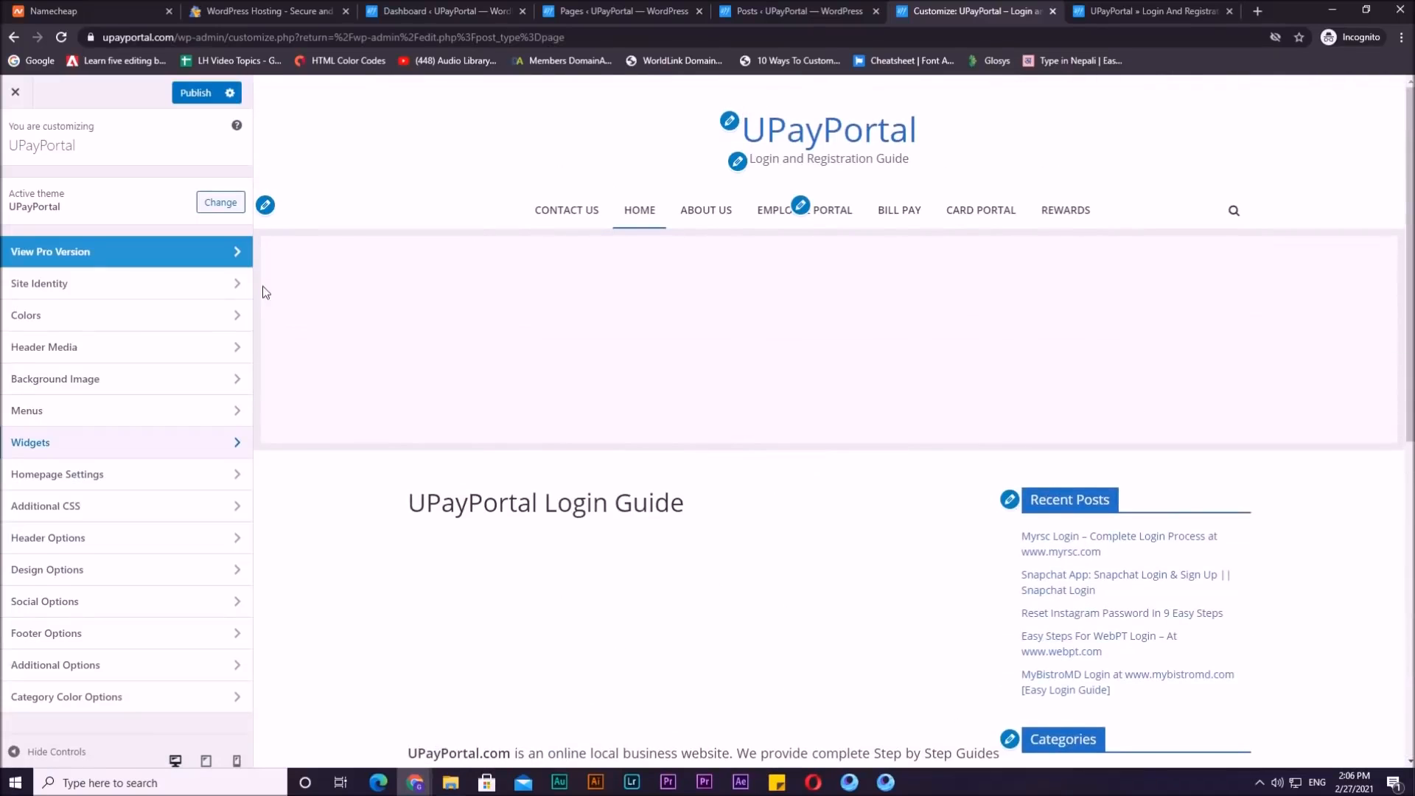
Step: Close the Customizer and reload the site's front page
{"action": "left_click", "coordinate": [14, 94]}
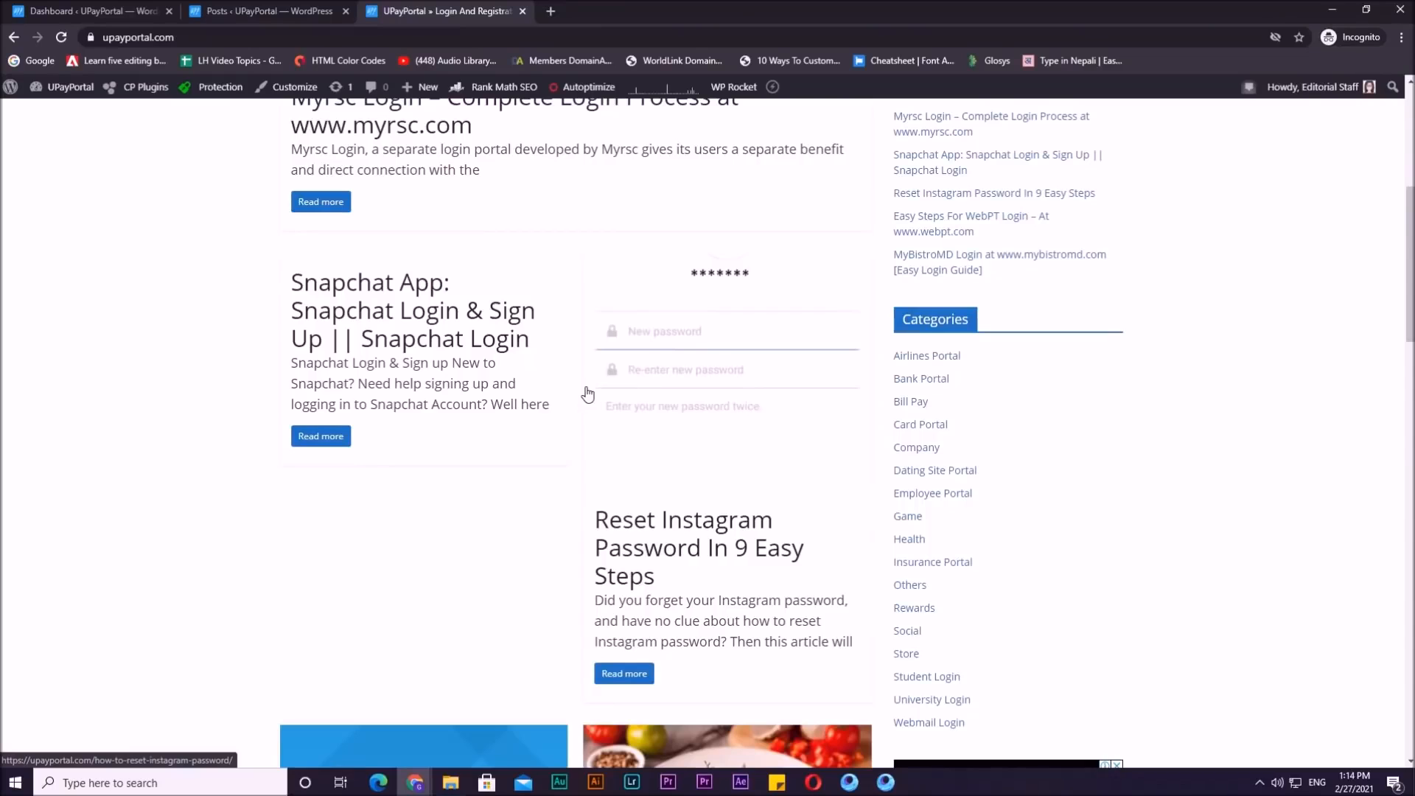
{"action": "scroll", "coordinate": [586, 394], "scroll_direction": "up", "scroll_amount": 6}
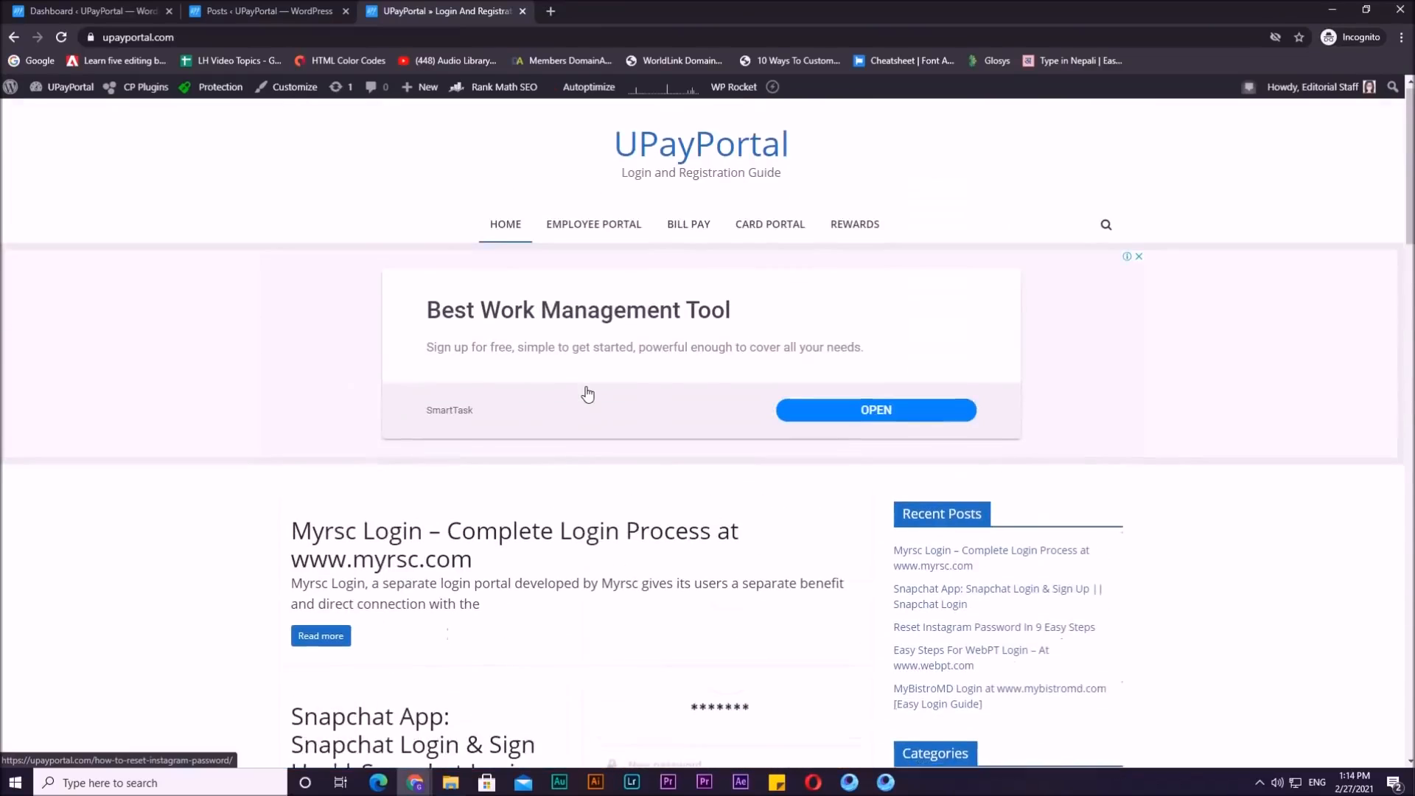
{"action": "left_click", "coordinate": [386, 34]}
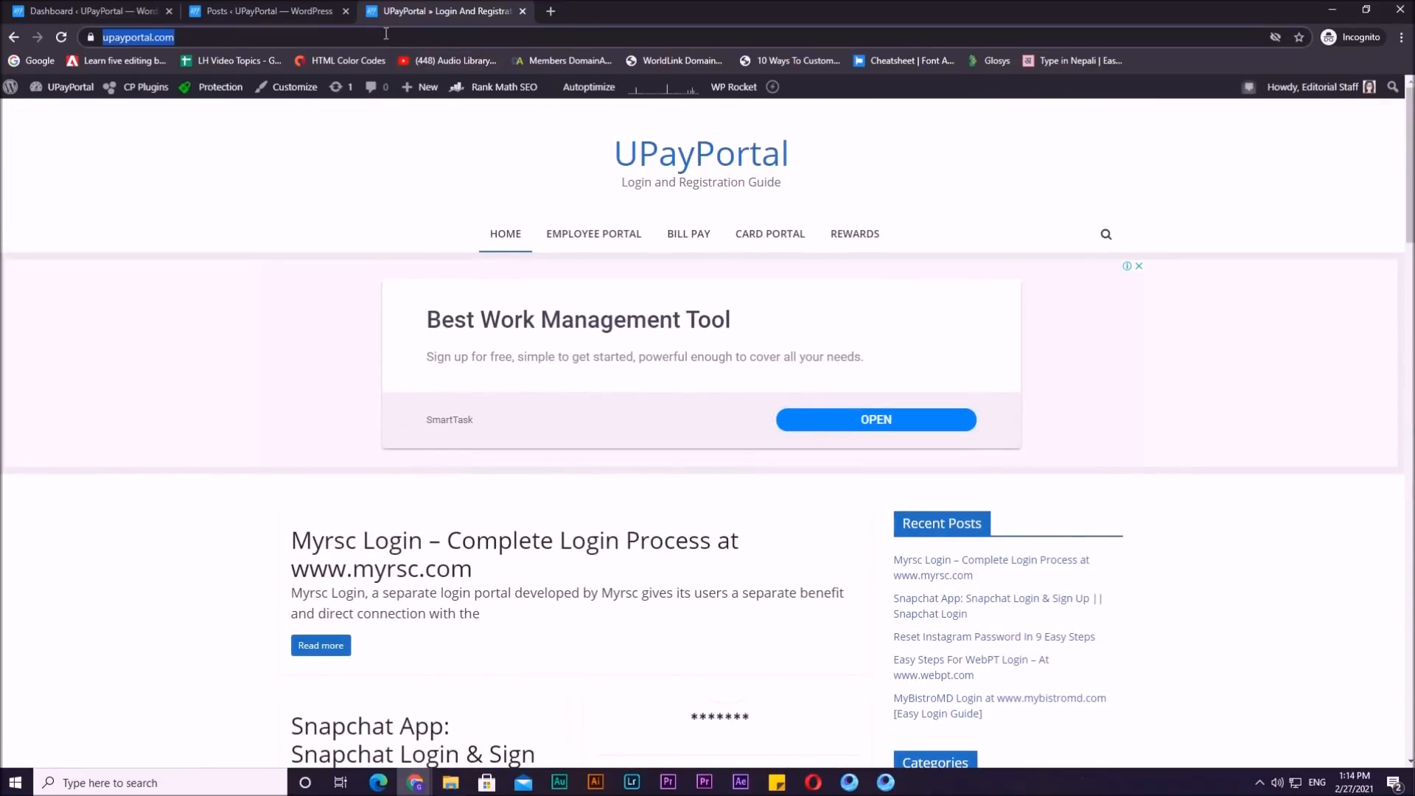
{"action": "key", "text": "Return"}
{"action": "scroll", "coordinate": [457, 226], "scroll_direction": "down", "scroll_amount": 20}
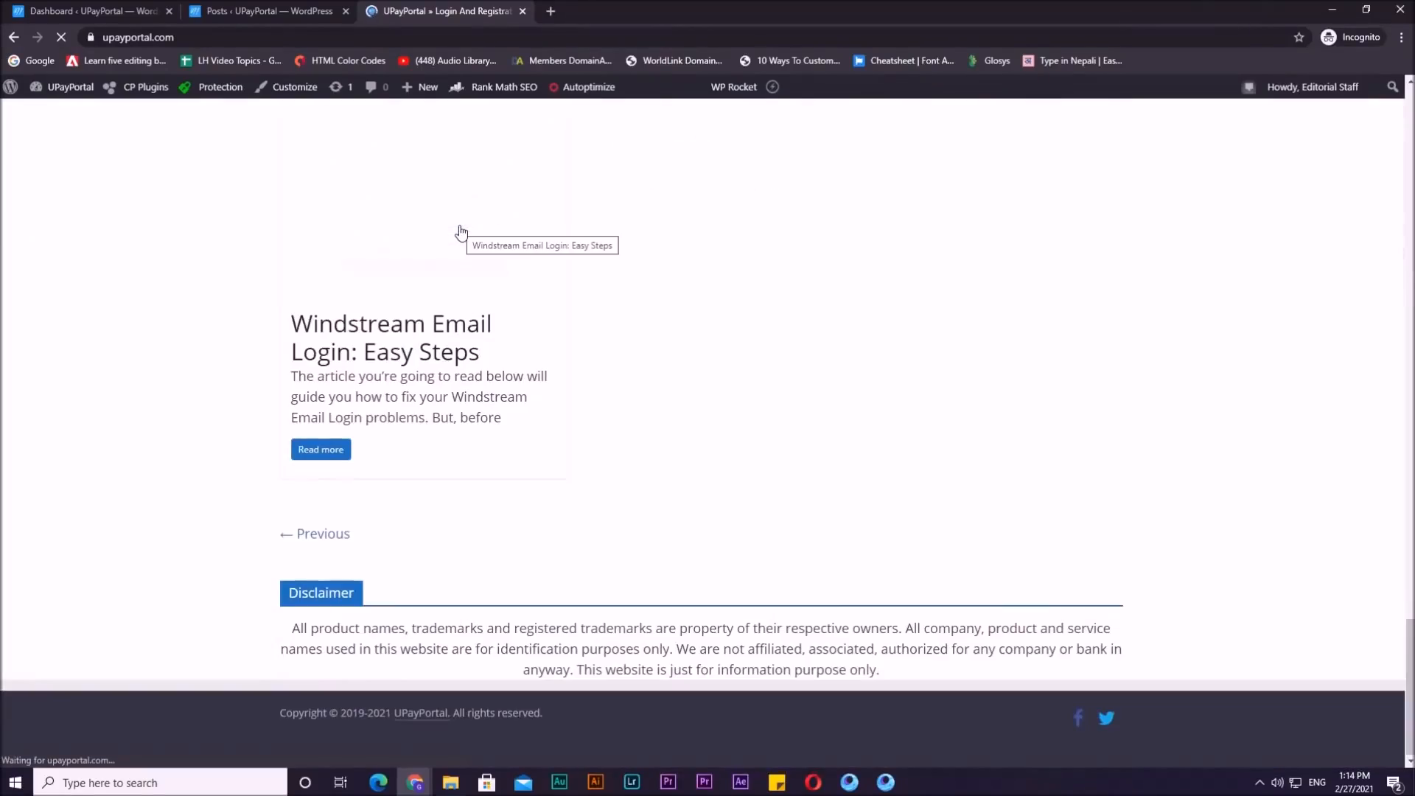
{"action": "scroll", "coordinate": [459, 227], "scroll_direction": "up", "scroll_amount": 9}
{"action": "scroll", "coordinate": [460, 231], "scroll_direction": "up", "scroll_amount": 10}
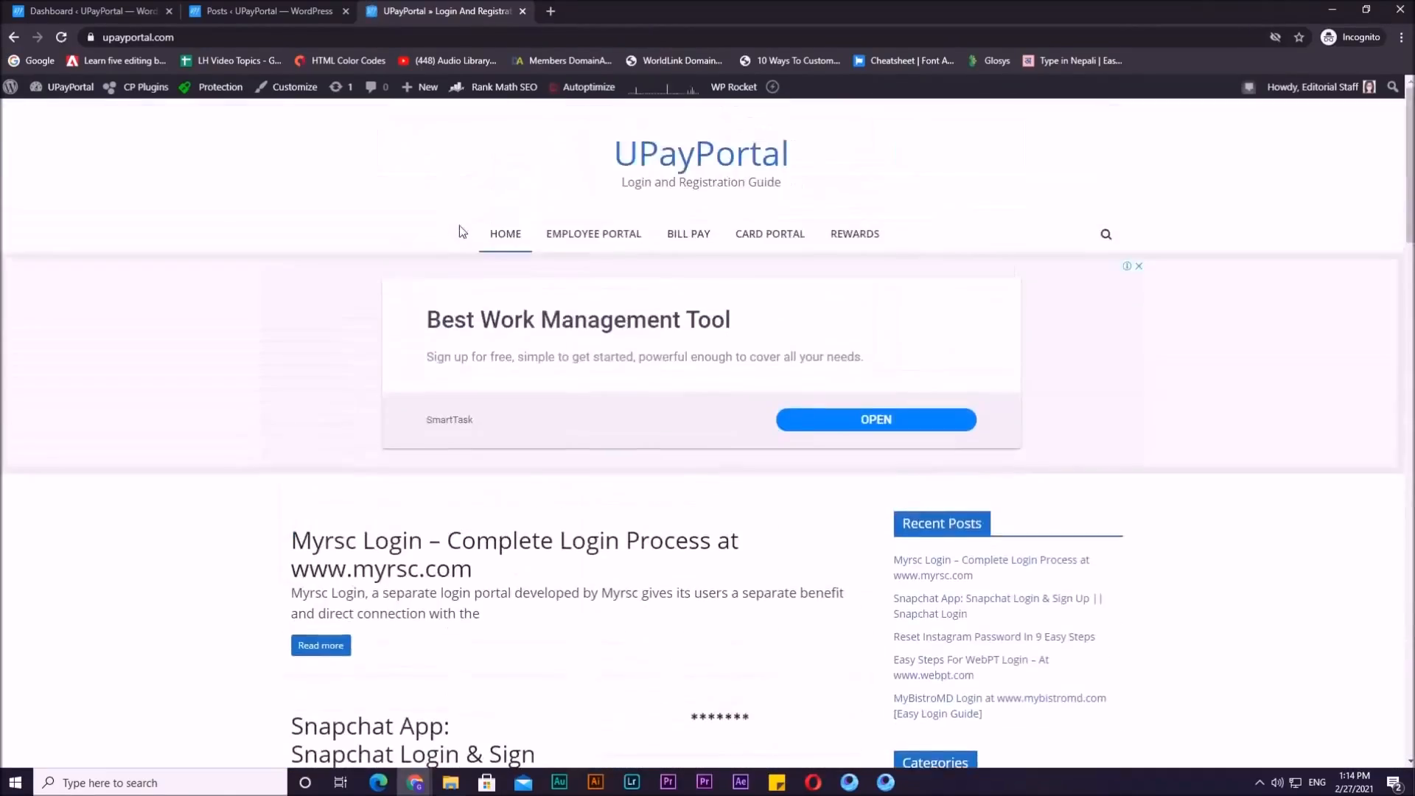
{"action": "scroll", "coordinate": [461, 233], "scroll_direction": "down", "scroll_amount": 4}
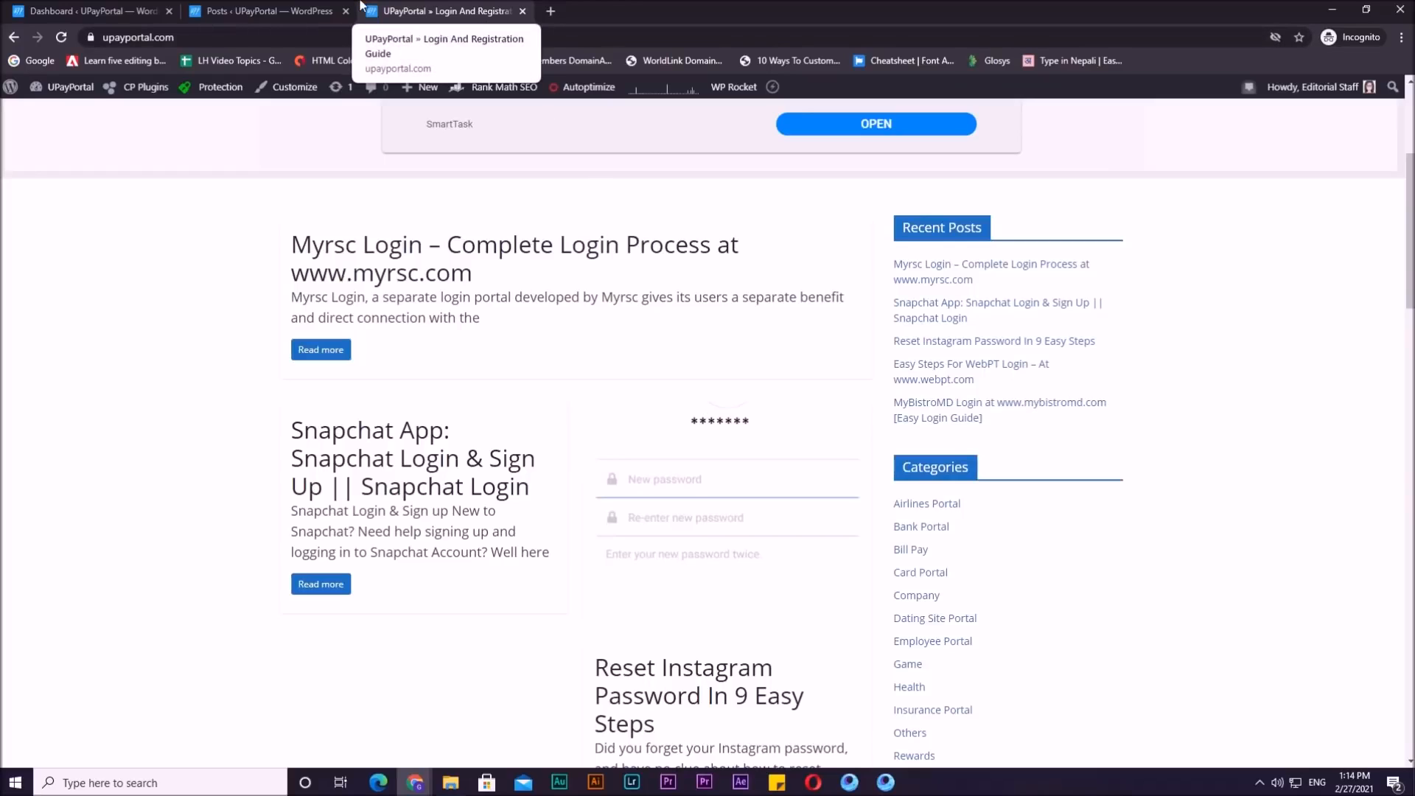
Step: Load upayportal.com/gravani to bring up the 'Oops! That page can't be found' 404 page
{"action": "left_click", "coordinate": [354, 38]}
{"action": "left_click", "coordinate": [355, 38]}
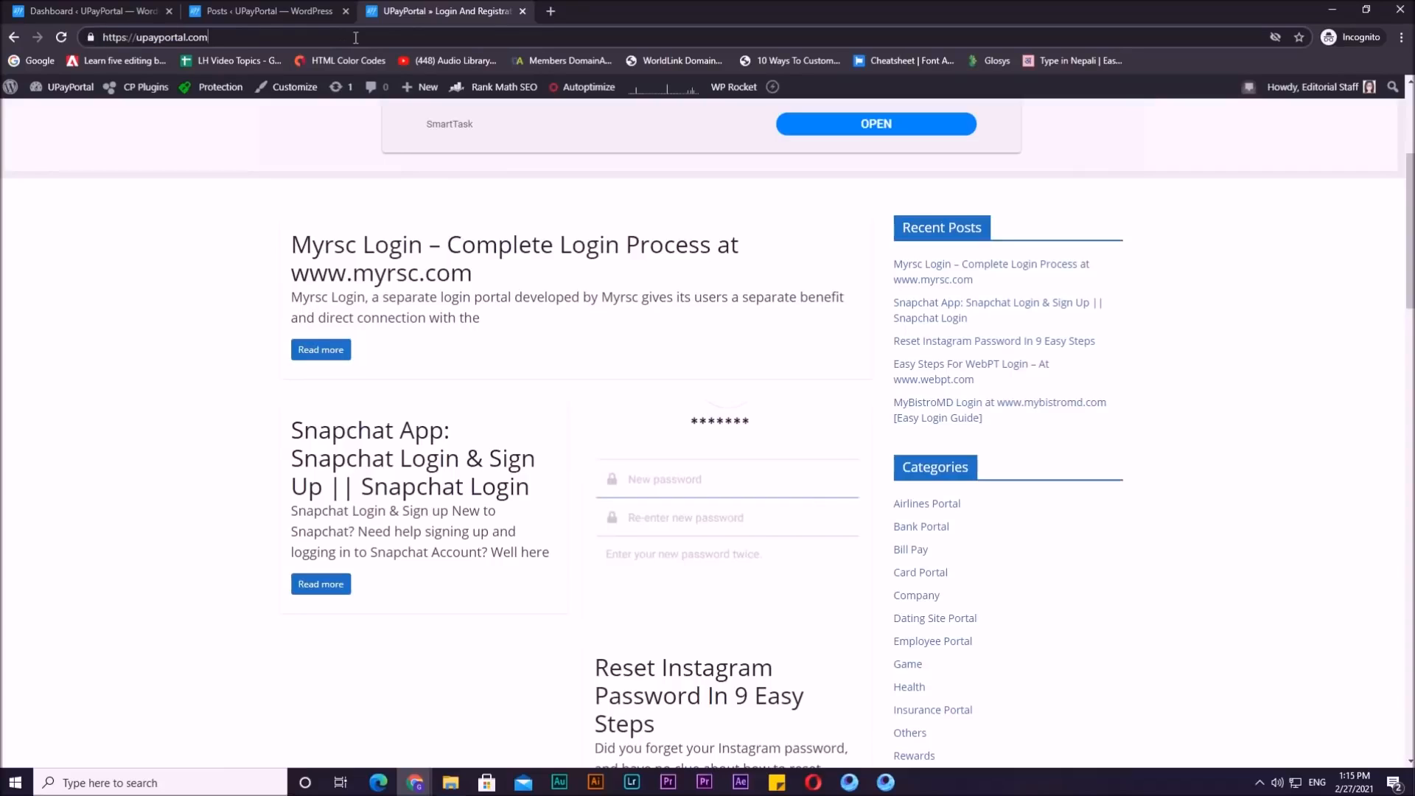
{"action": "type", "text": "/"}
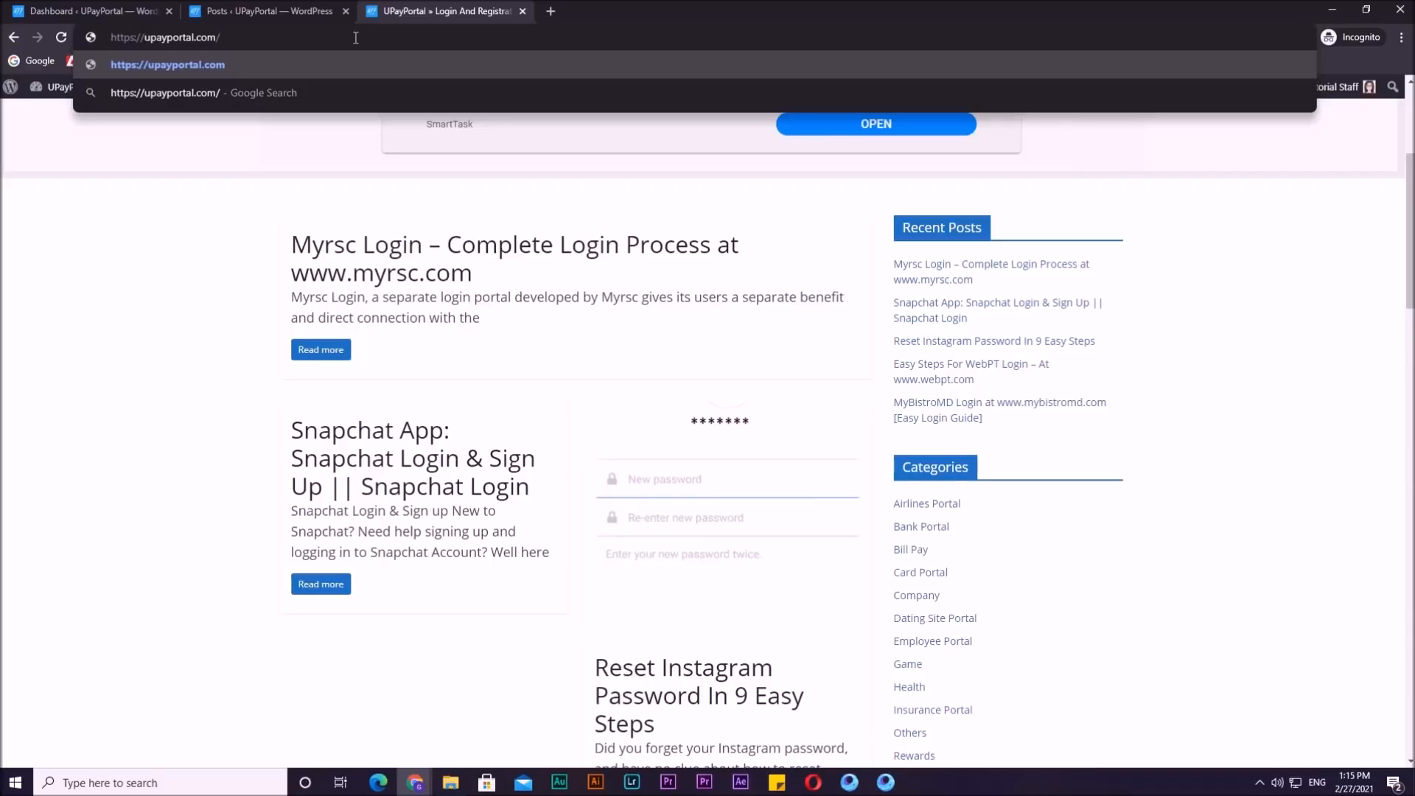
{"action": "type", "text": "wp-admin"}
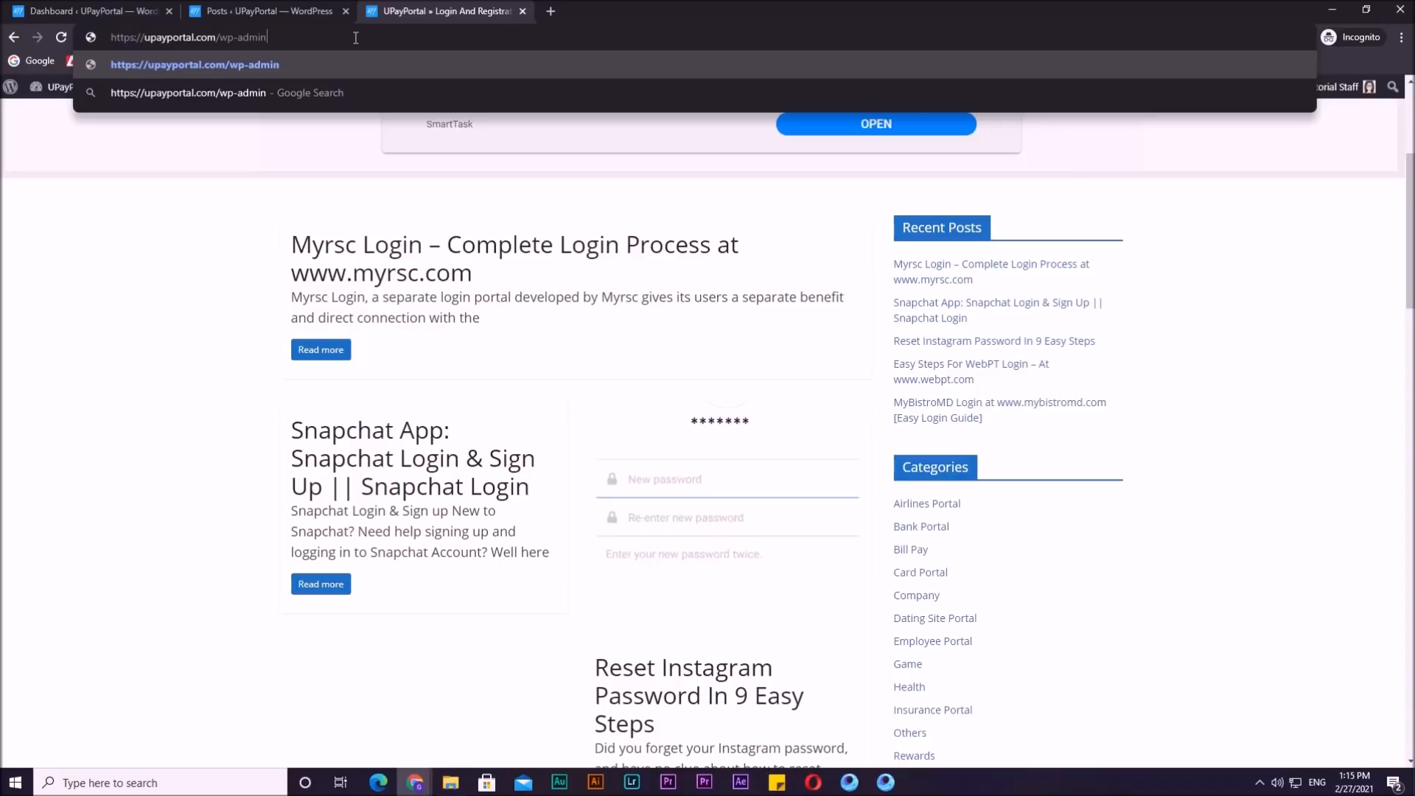
{"action": "key", "text": "BackSpace"}
{"action": "key", "text": "BackSpace"}
{"action": "key", "text": "BackSpace"}
{"action": "key", "text": "BackSpace"}
{"action": "key", "text": "BackSpace"}
{"action": "key", "text": "BackSpace"}
{"action": "key", "text": "BackSpace"}
{"action": "key", "text": "BackSpace"}
{"action": "type", "text": "grava"}
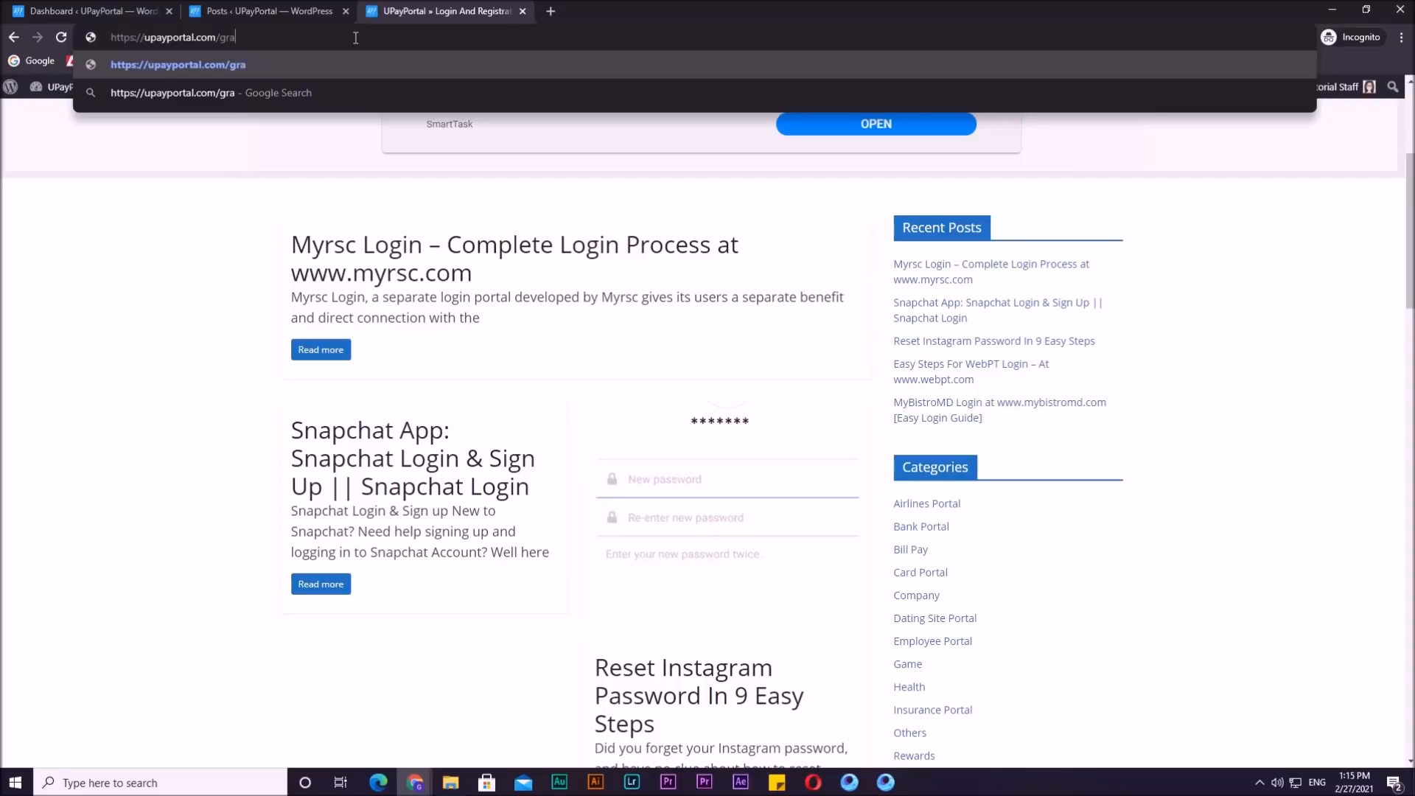
{"action": "type", "text": "ni"}
{"action": "key", "text": "Return"}
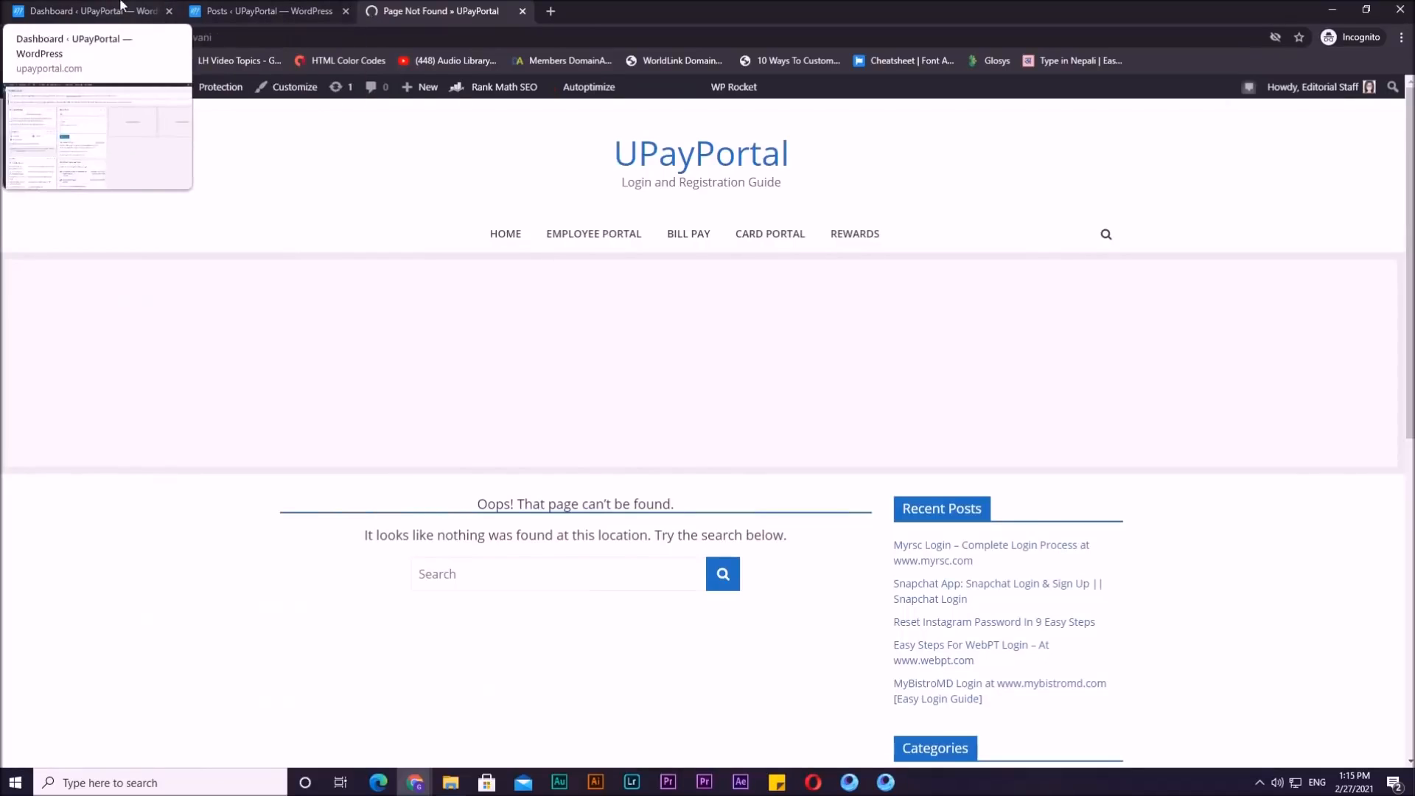
{"action": "left_click", "coordinate": [103, 11]}
Step: From the Dashboard, open a blank Add New Post editor in a new tab
{"action": "left_click", "coordinate": [66, 125]}
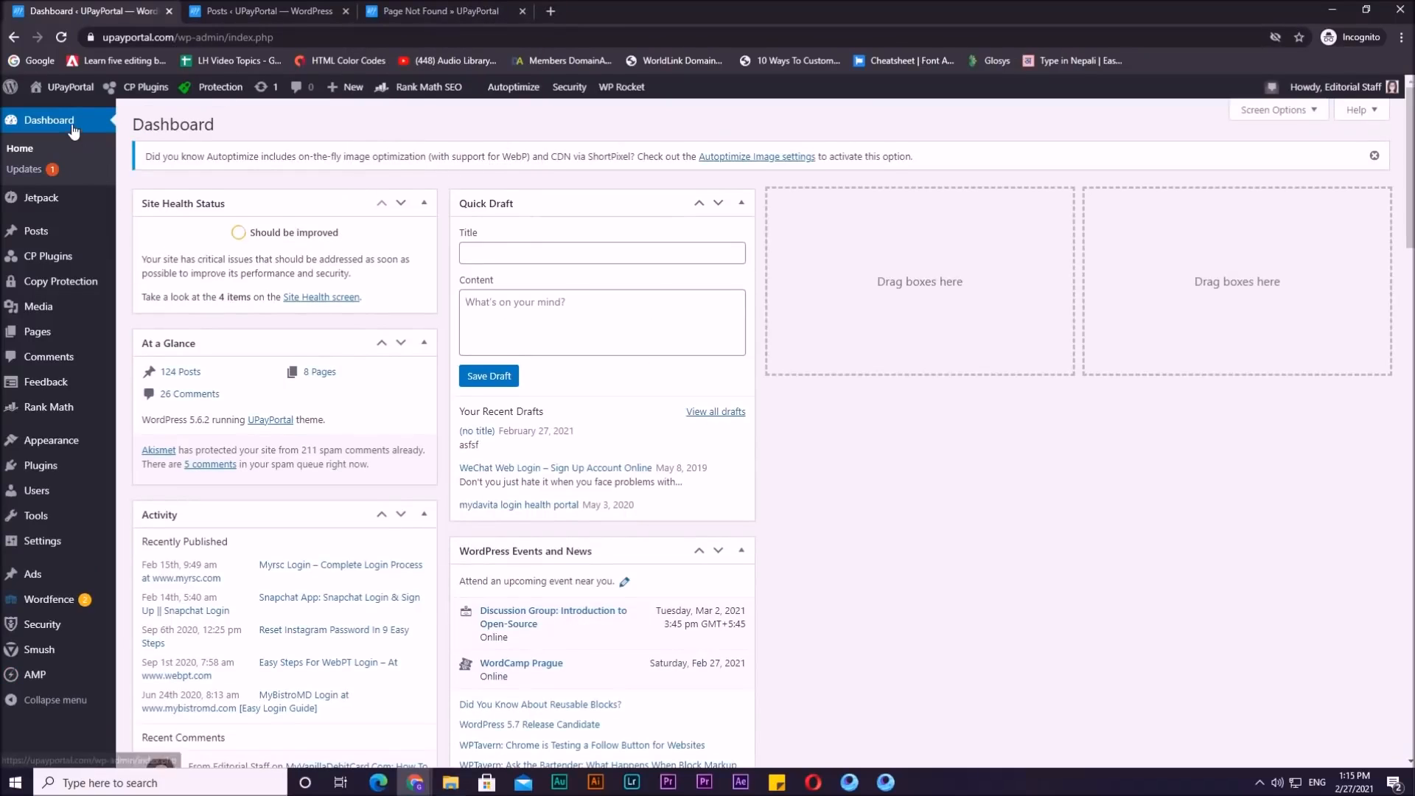
{"action": "mouse_move", "coordinate": [45, 233]}
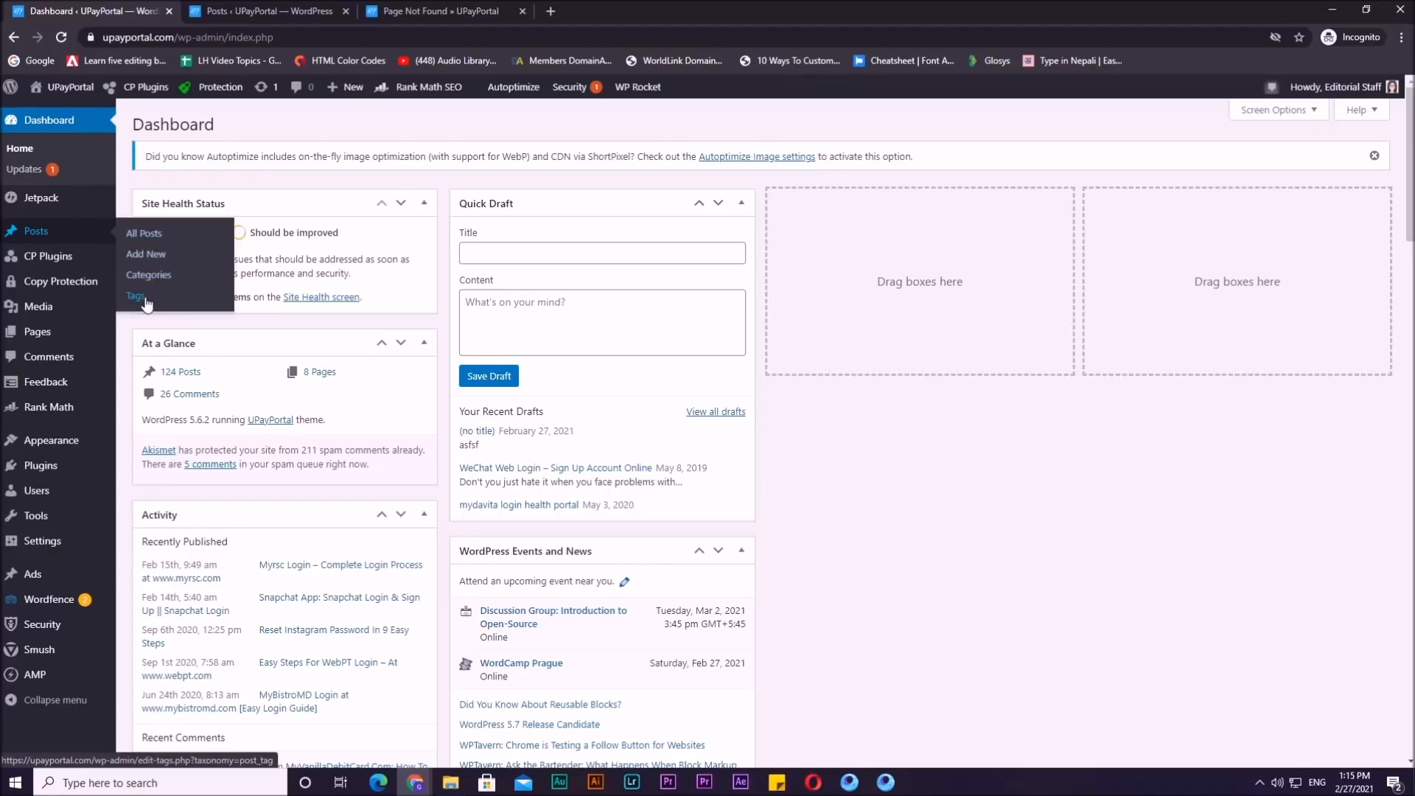
{"action": "middle_click", "coordinate": [151, 262]}
{"action": "left_click", "coordinate": [299, 9]}
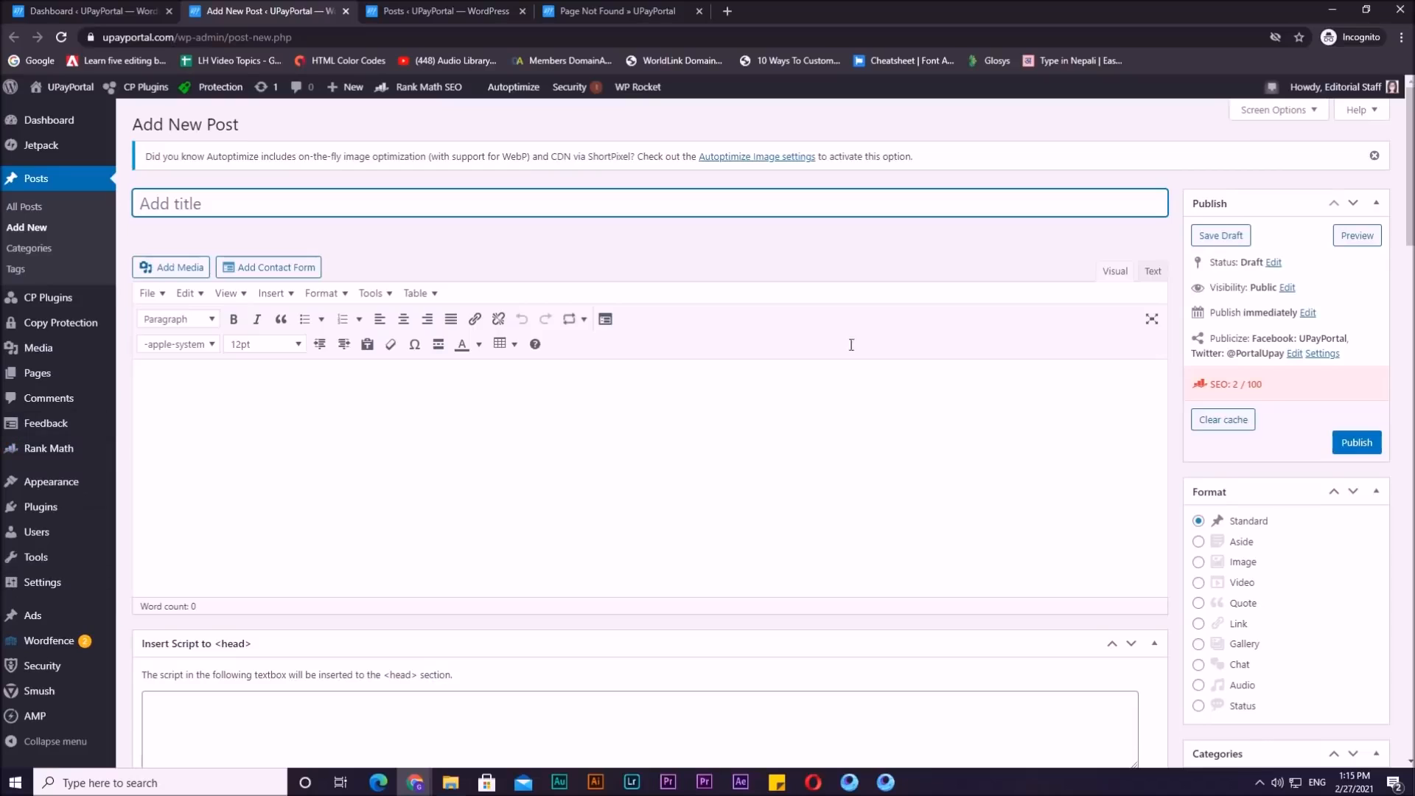
{"action": "left_click", "coordinate": [322, 445]}
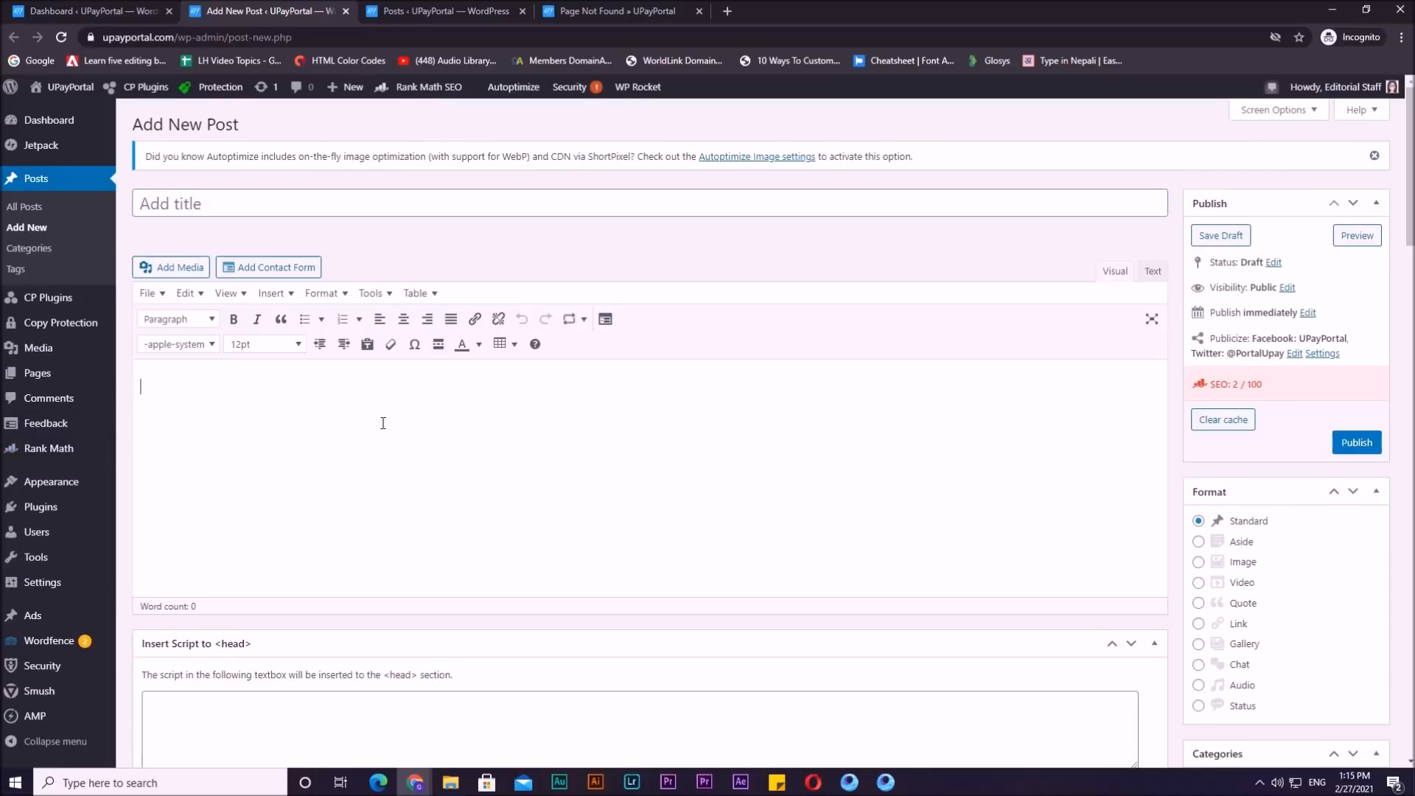
{"action": "scroll", "coordinate": [383, 423], "scroll_direction": "down", "scroll_amount": 4}
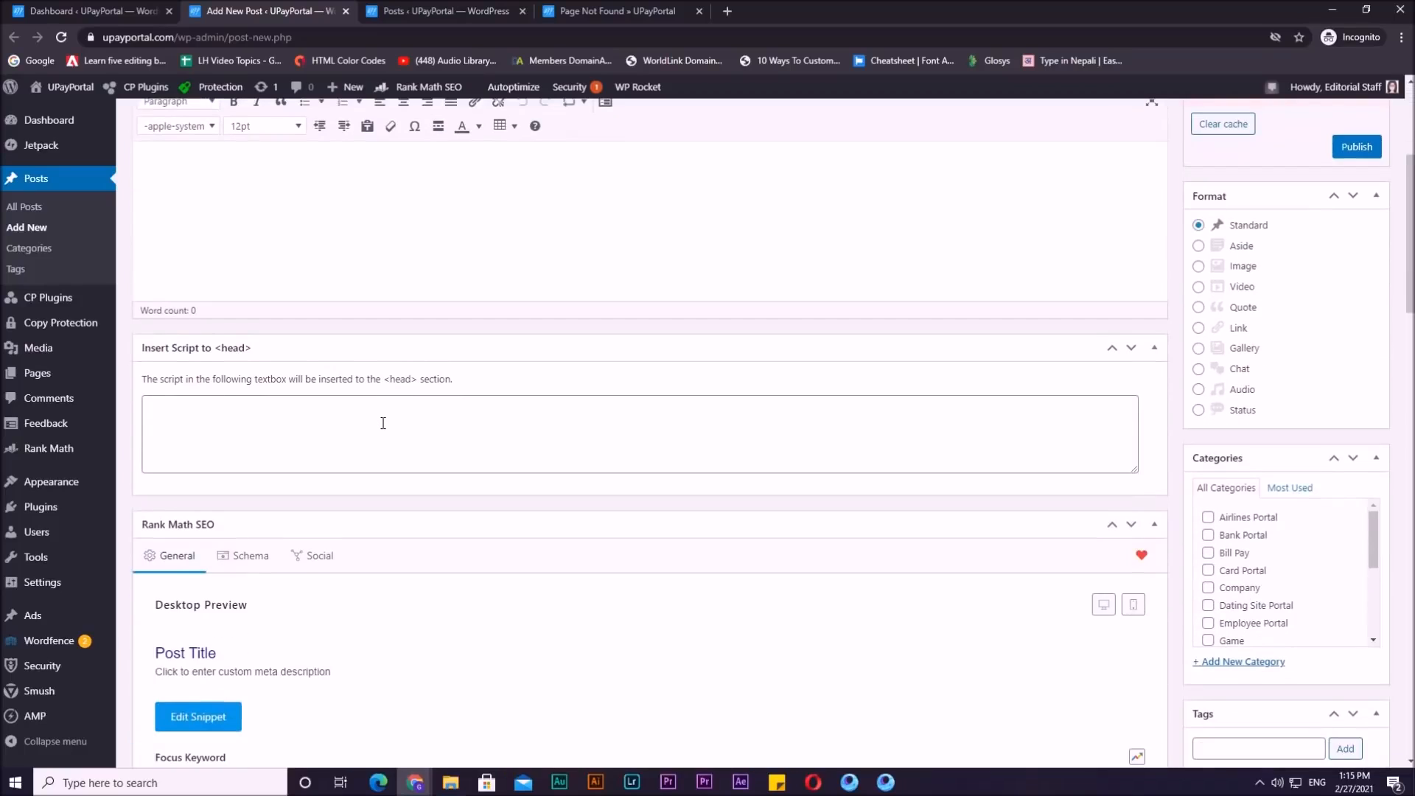
{"action": "scroll", "coordinate": [383, 424], "scroll_direction": "down", "scroll_amount": 5}
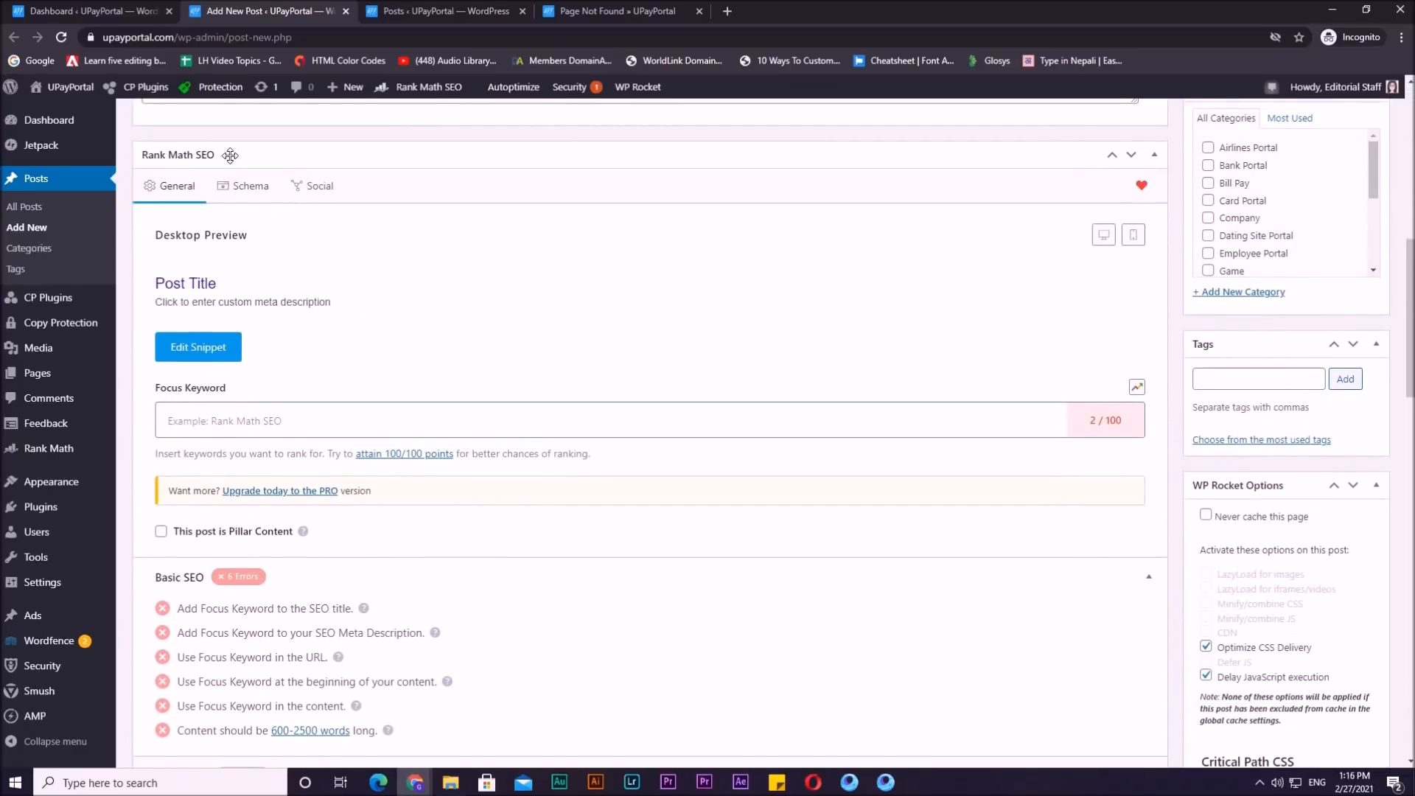
{"action": "scroll", "coordinate": [406, 338], "scroll_direction": "up", "scroll_amount": 5}
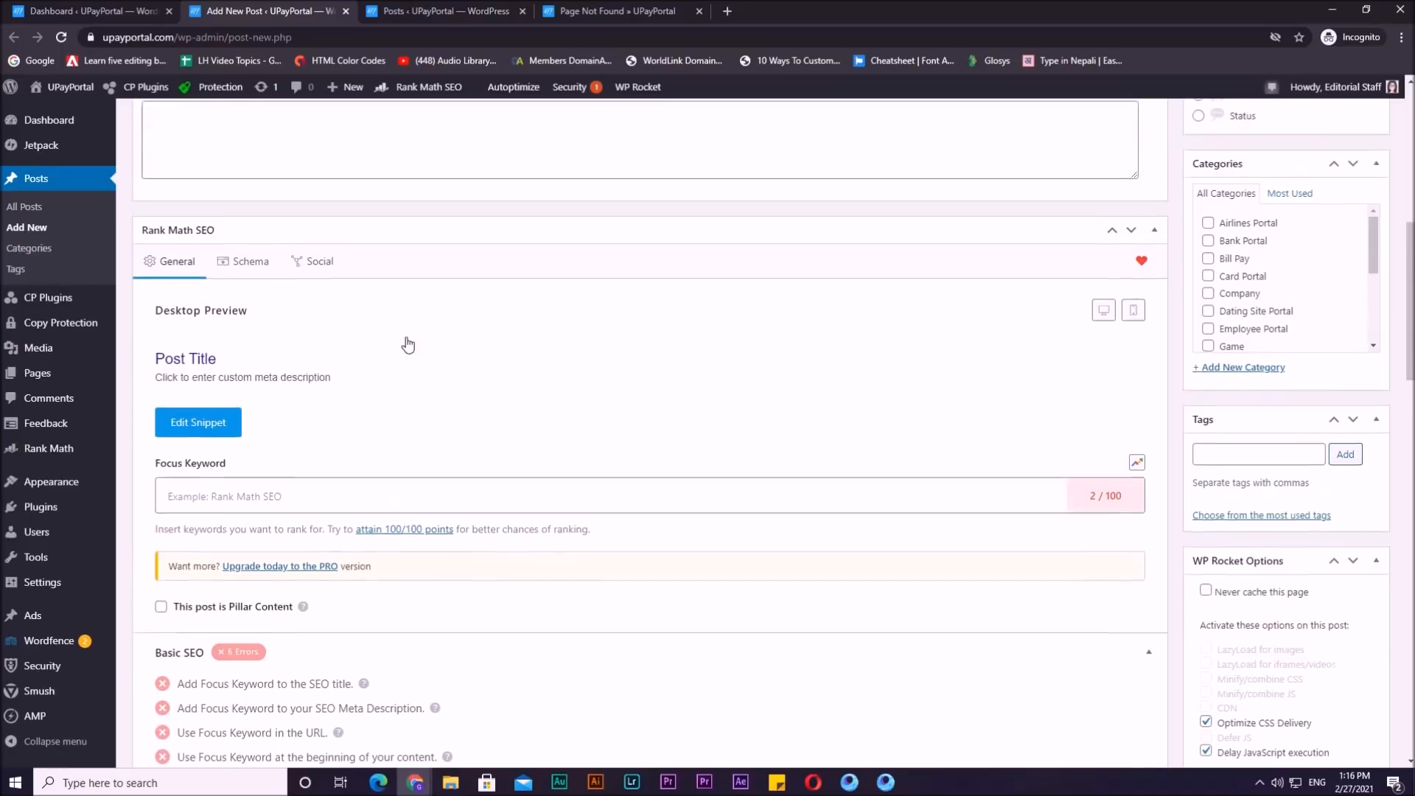
{"action": "scroll", "coordinate": [407, 337], "scroll_direction": "up", "scroll_amount": 3}
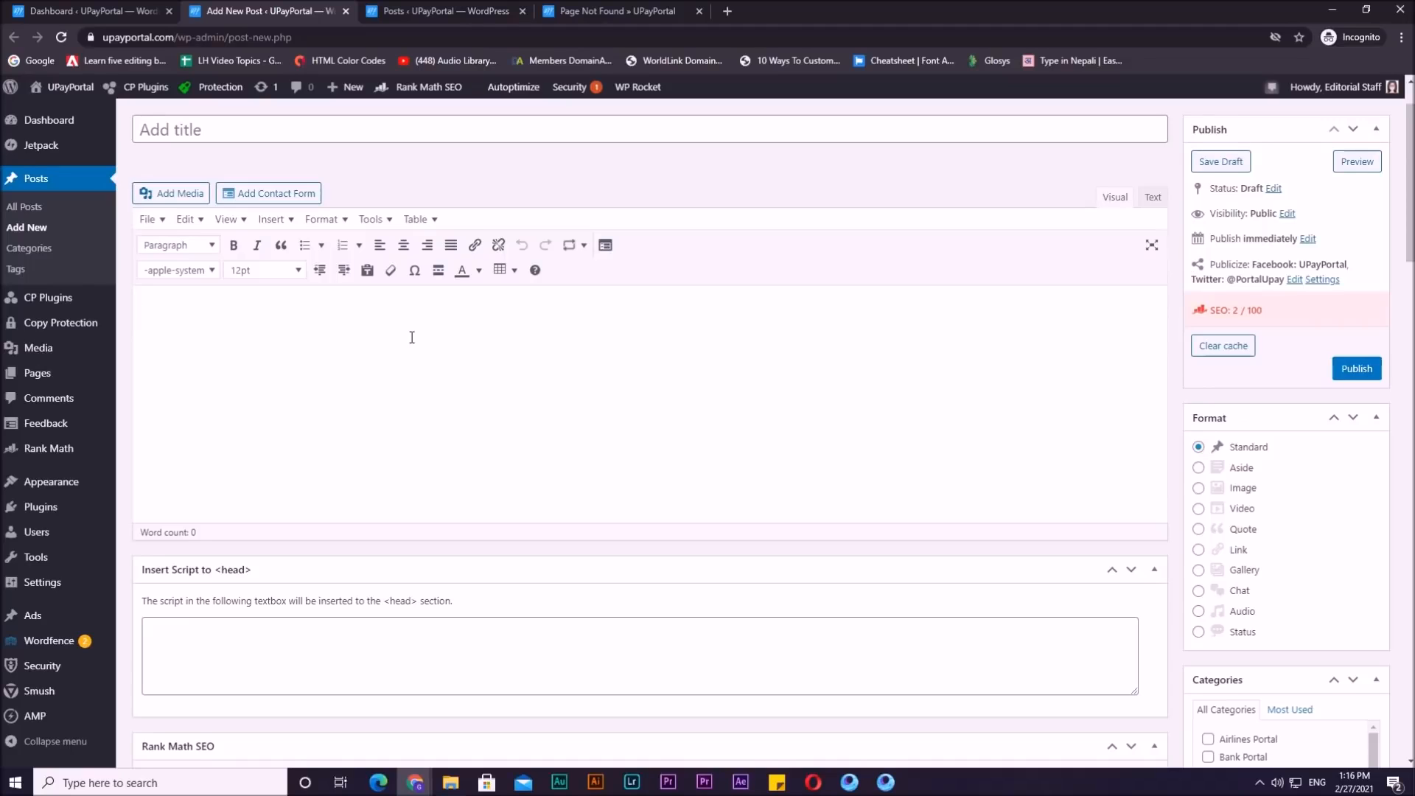
{"action": "scroll", "coordinate": [391, 386], "scroll_direction": "down", "scroll_amount": 9}
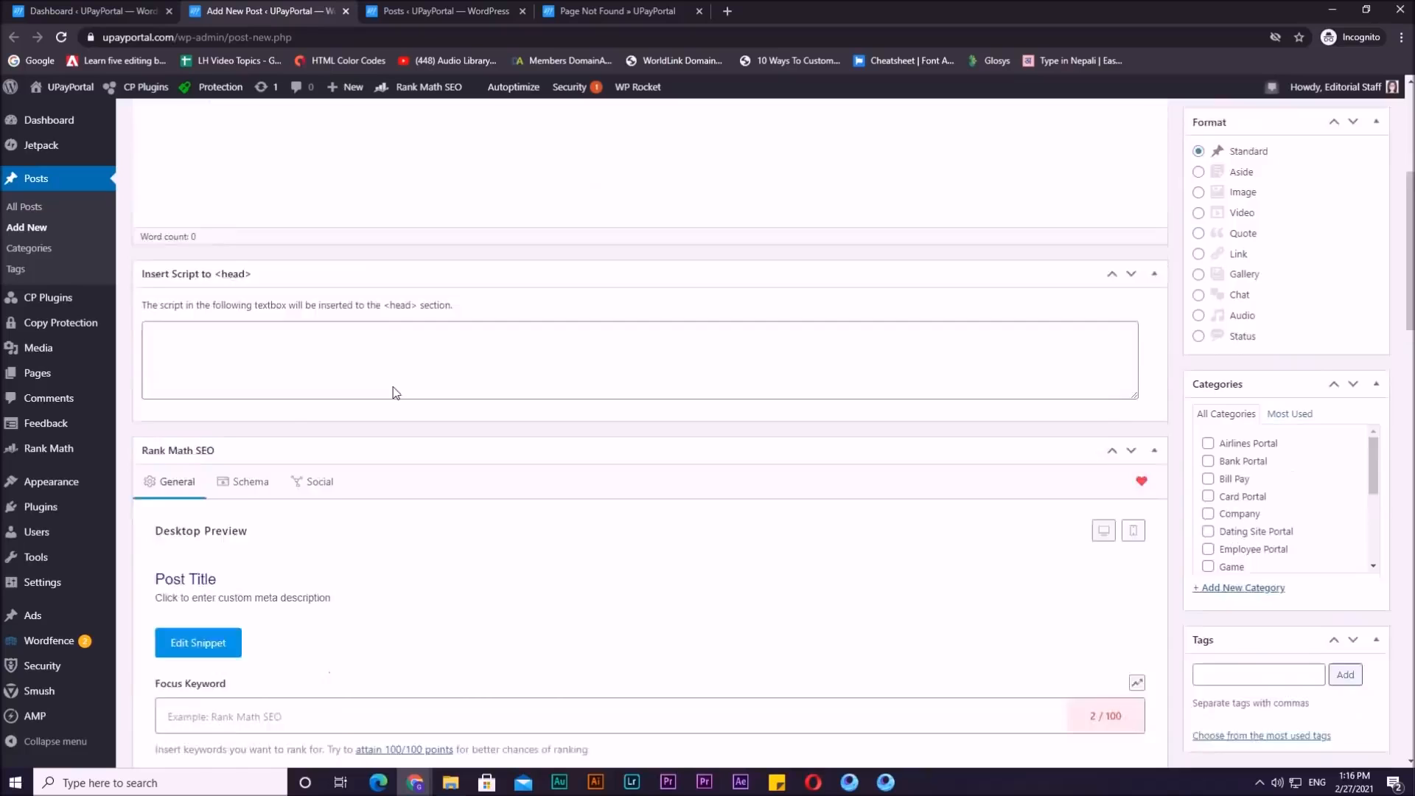
{"action": "scroll", "coordinate": [393, 393], "scroll_direction": "down", "scroll_amount": 4}
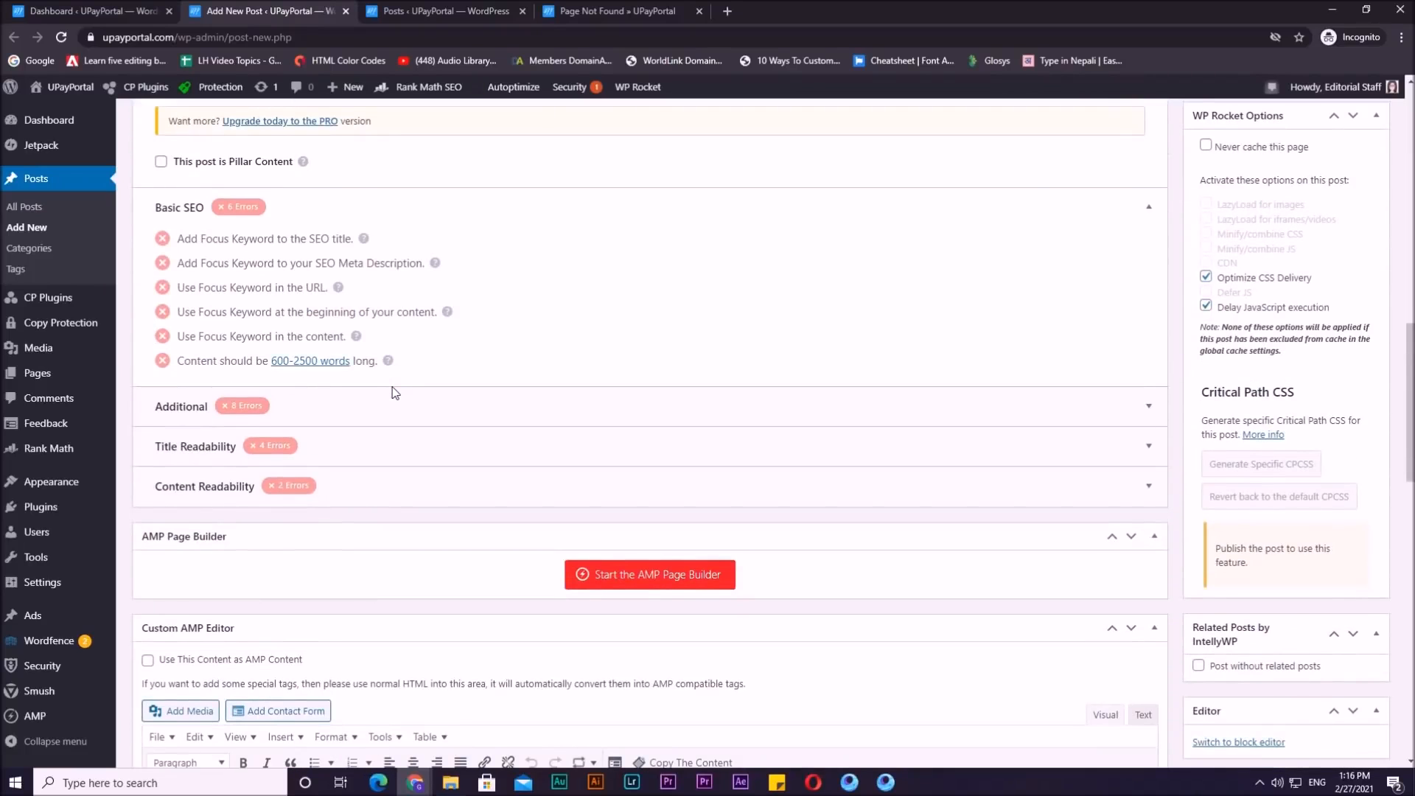
{"action": "scroll", "coordinate": [395, 393], "scroll_direction": "down", "scroll_amount": 3}
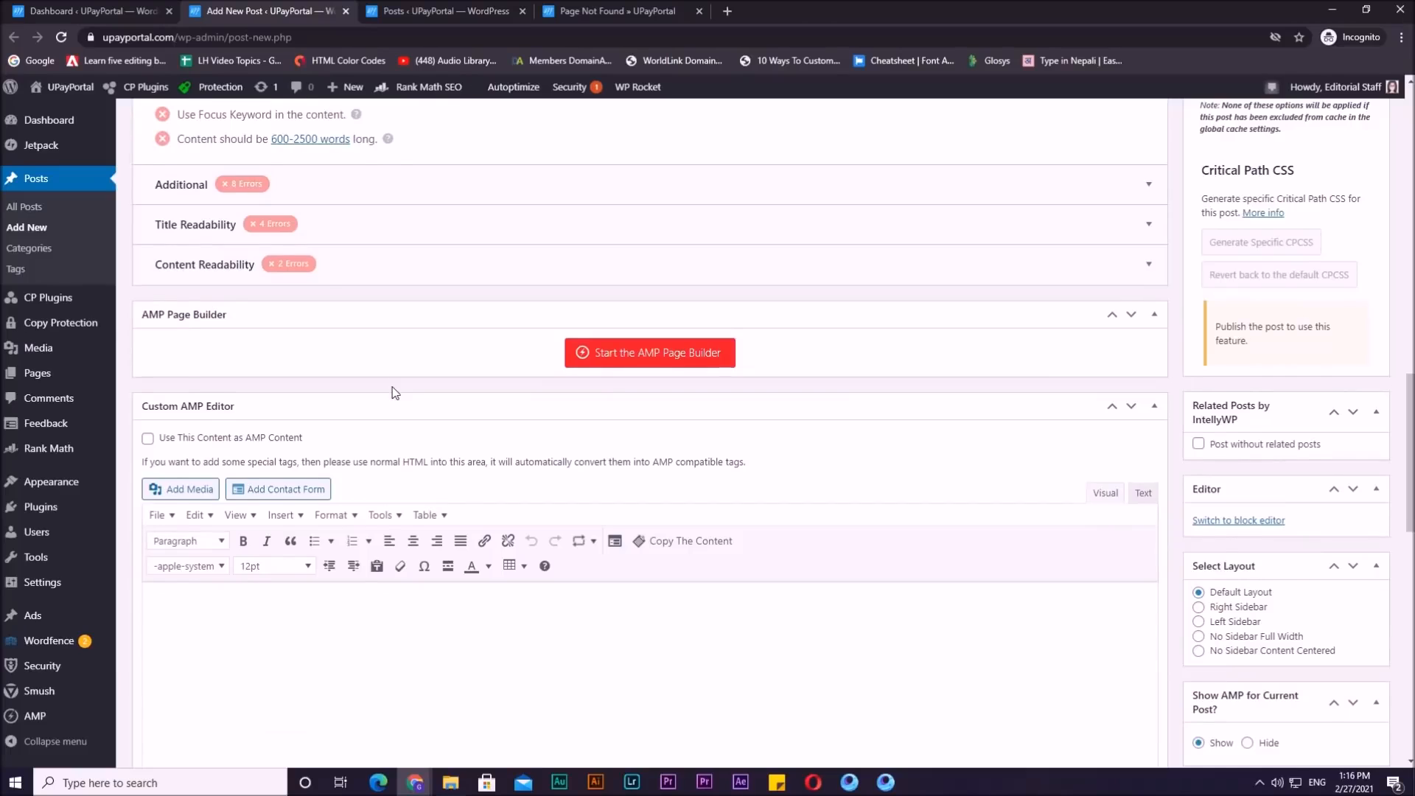
{"action": "scroll", "coordinate": [395, 393], "scroll_direction": "up", "scroll_amount": 8}
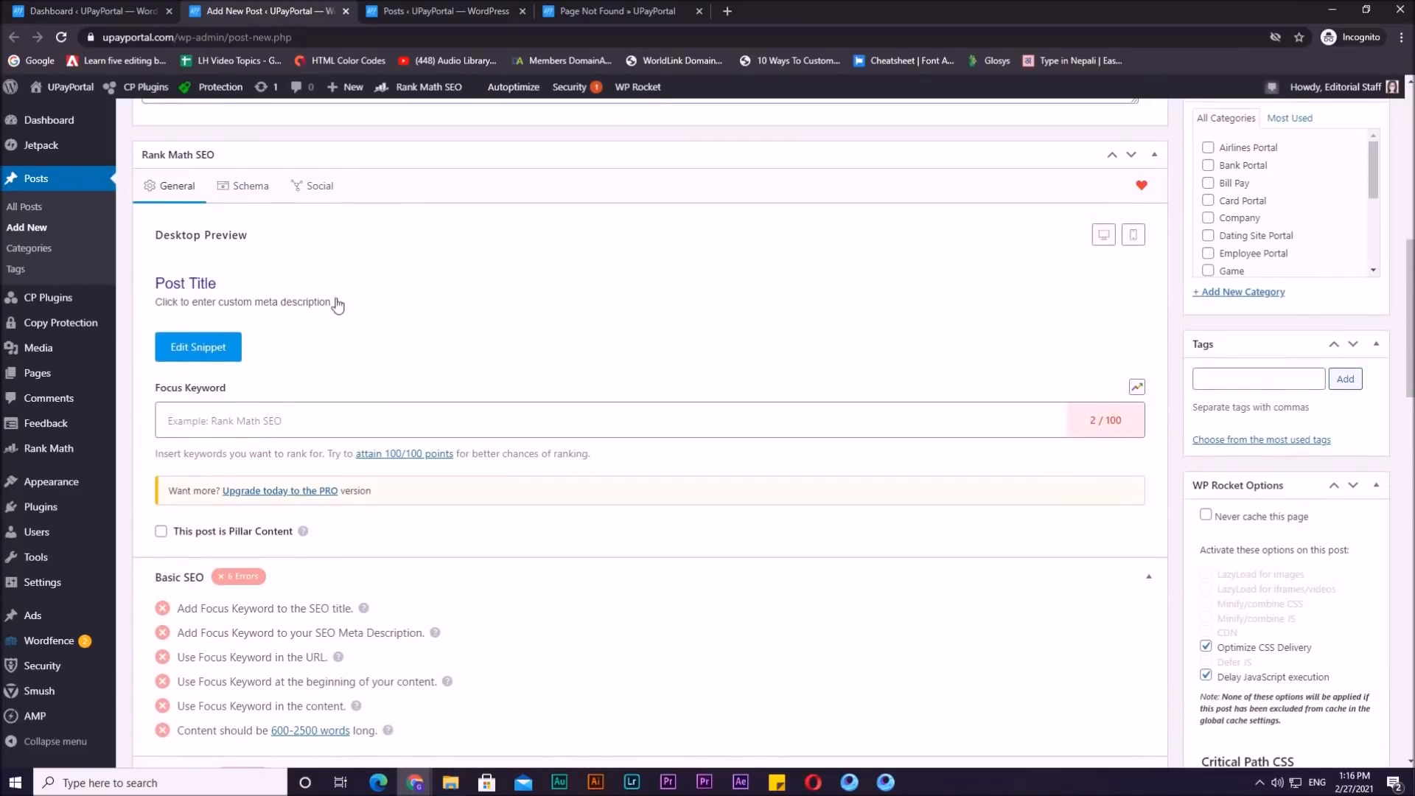
{"action": "scroll", "coordinate": [603, 417], "scroll_direction": "down", "scroll_amount": 10}
{"action": "scroll", "coordinate": [604, 417], "scroll_direction": "up", "scroll_amount": 16}
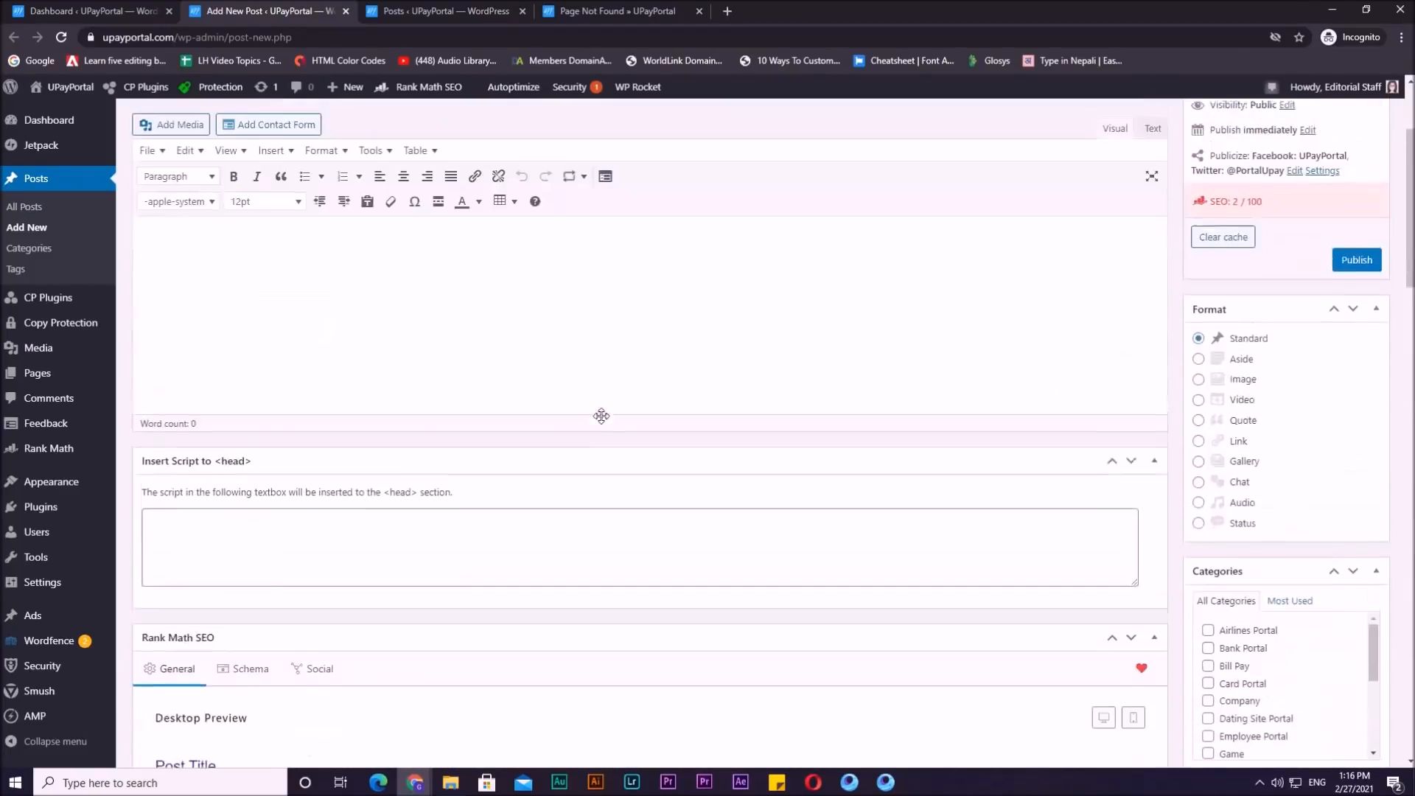
{"action": "scroll", "coordinate": [601, 416], "scroll_direction": "up", "scroll_amount": 3}
{"action": "left_click", "coordinate": [291, 198]}
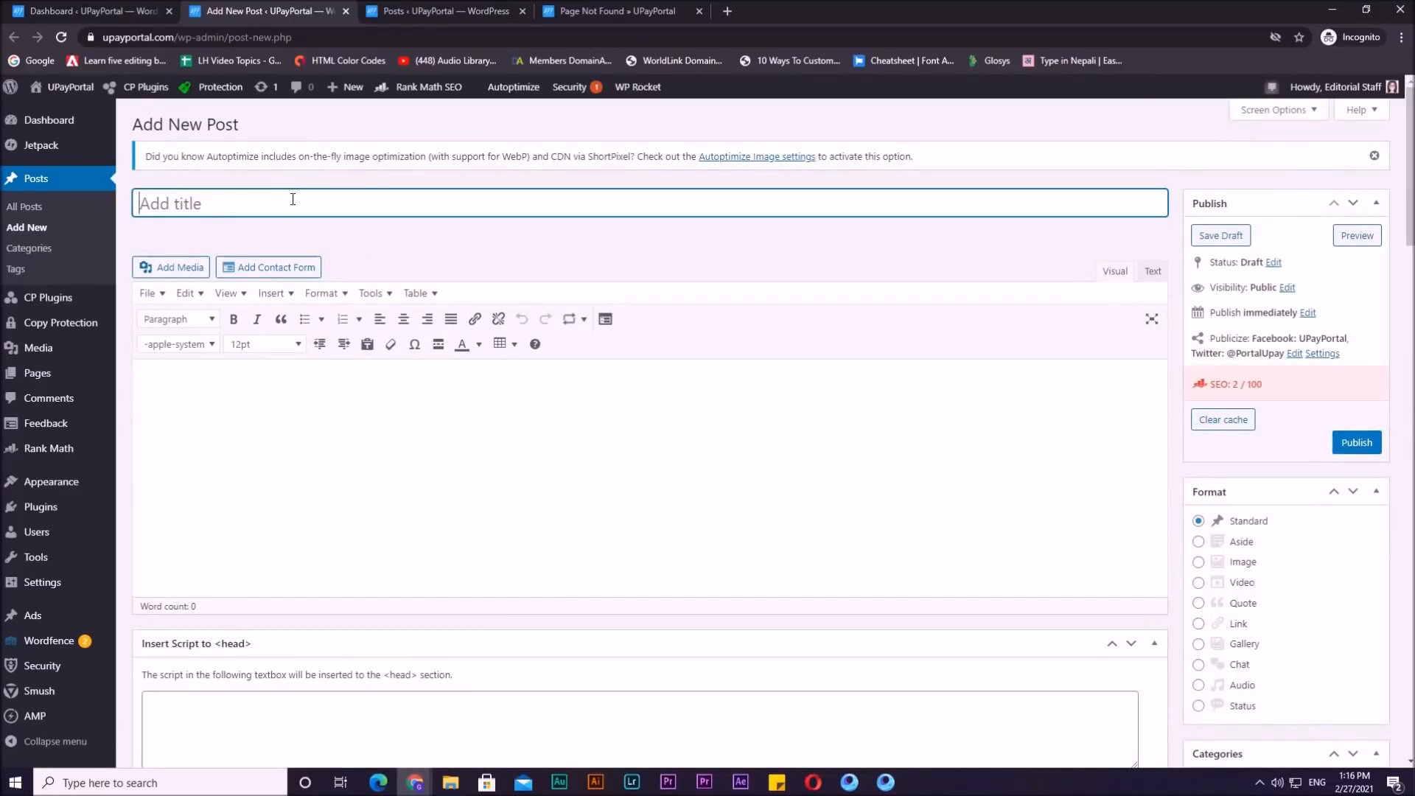
Step: Title the new post 'How to reset facebook password?' so it saves as a draft
{"action": "type", "text": "XYZ is the"}
{"action": "key", "text": "BackSpace"}
{"action": "key", "text": "BackSpace"}
{"action": "key", "text": "BackSpace"}
{"action": "key", "text": "BackSpace"}
{"action": "key", "text": "BackSpace"}
{"action": "key", "text": "BackSpace"}
{"action": "key", "text": "BackSpace"}
{"action": "key", "text": "BackSpace"}
{"action": "key", "text": "BackSpace"}
{"action": "key", "text": "BackSpace"}
{"action": "key", "text": "BackSpace"}
{"action": "type", "text": "How to reset facebook pass"}
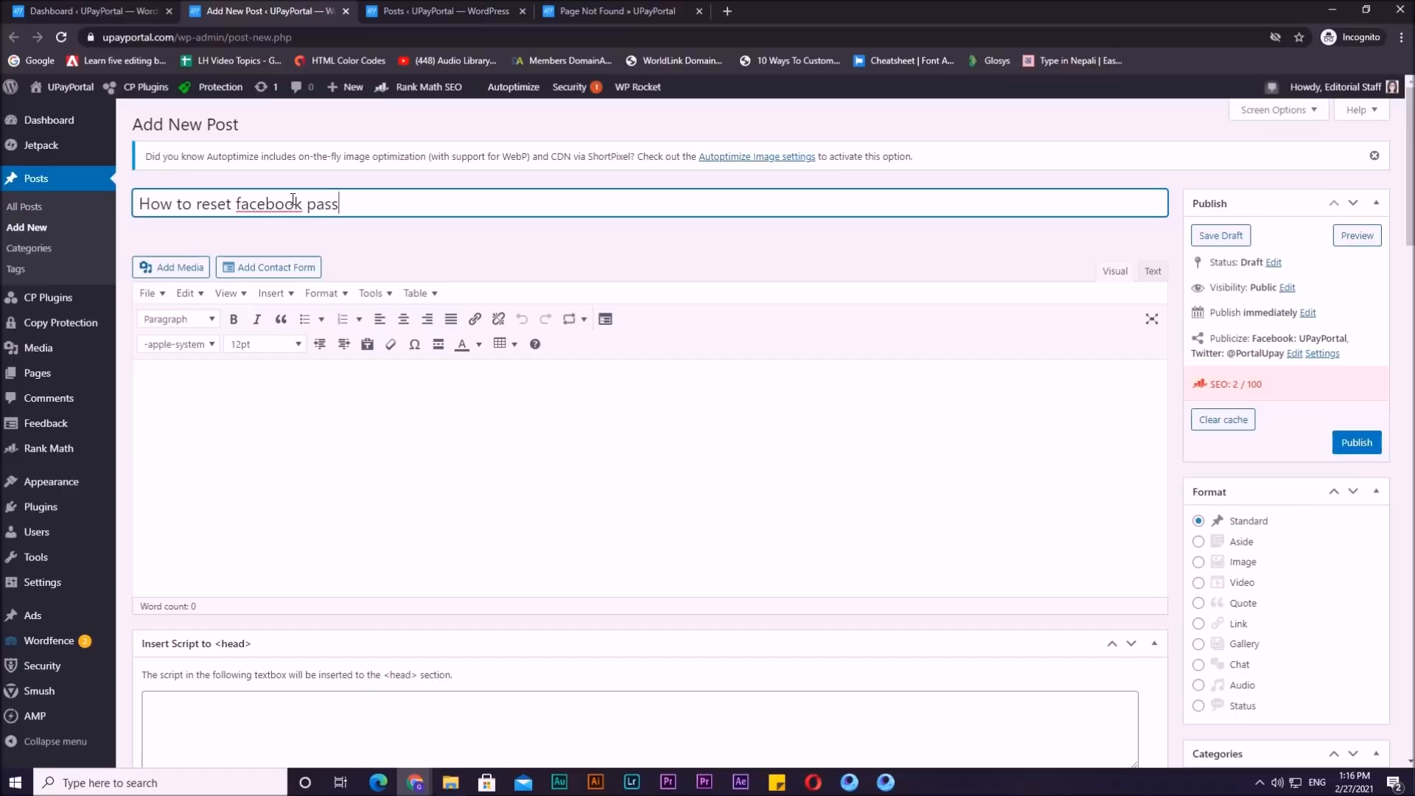
{"action": "type", "text": "word?"}
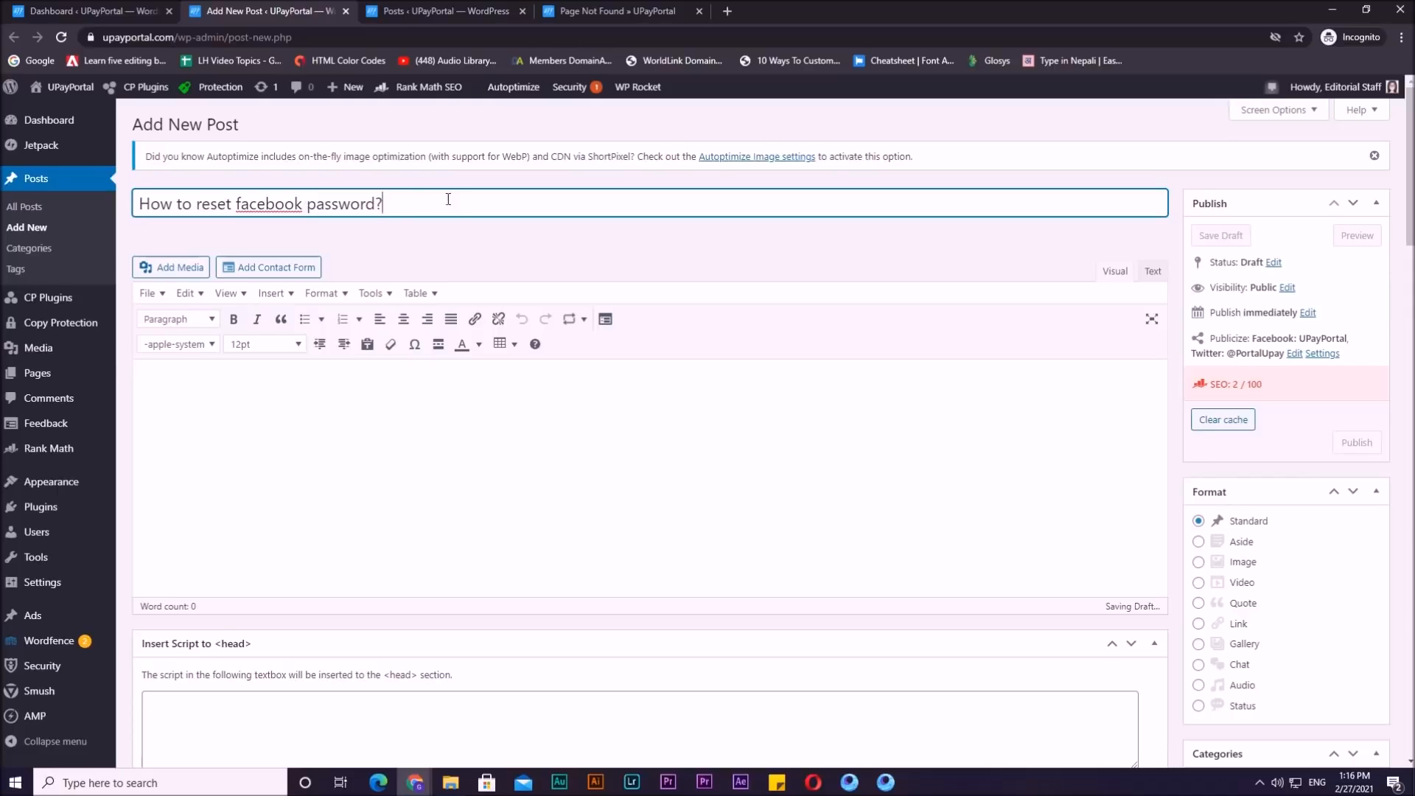
{"action": "left_click", "coordinate": [427, 426]}
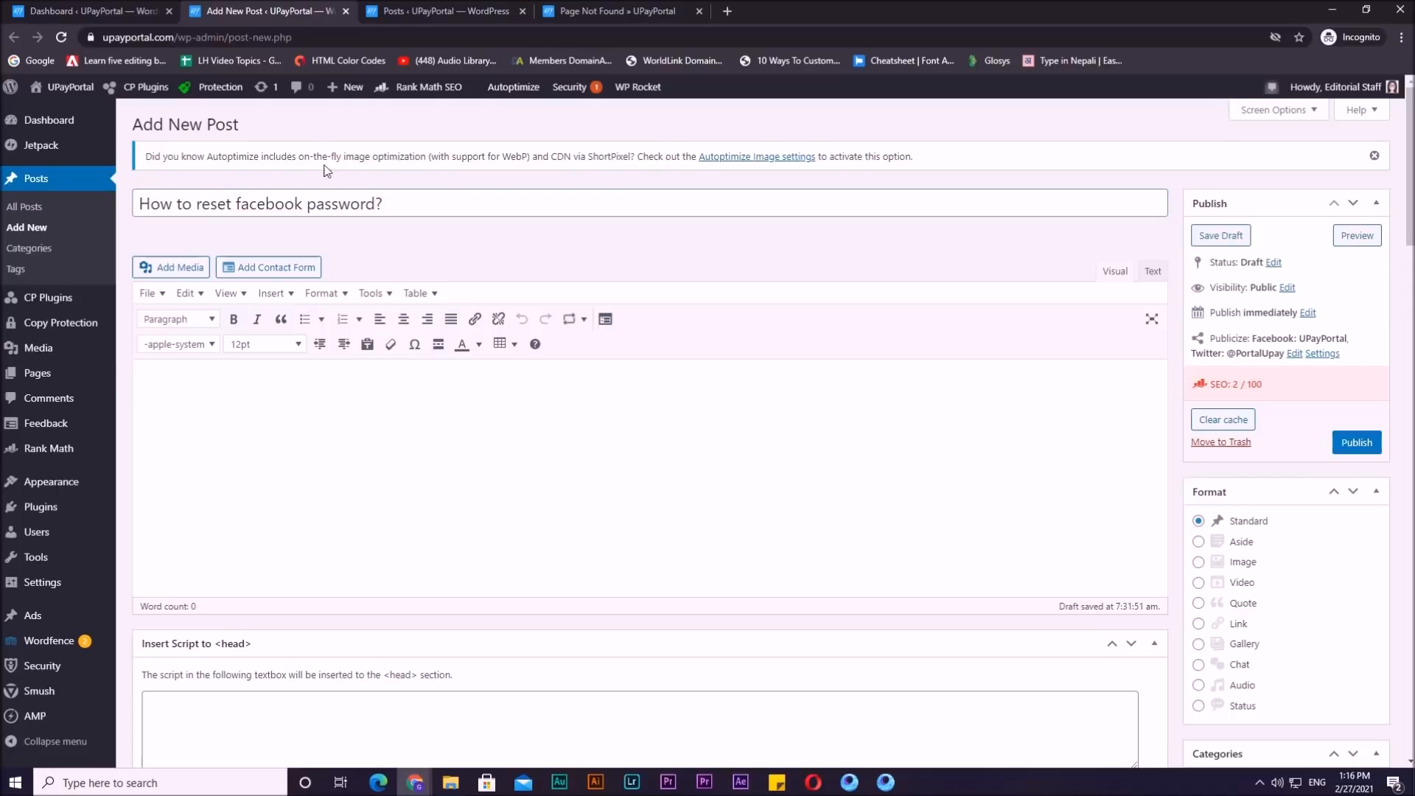
{"action": "left_click_drag", "start_coordinate": [158, 207], "coordinate": [515, 206]}
{"action": "left_click", "coordinate": [231, 417]}
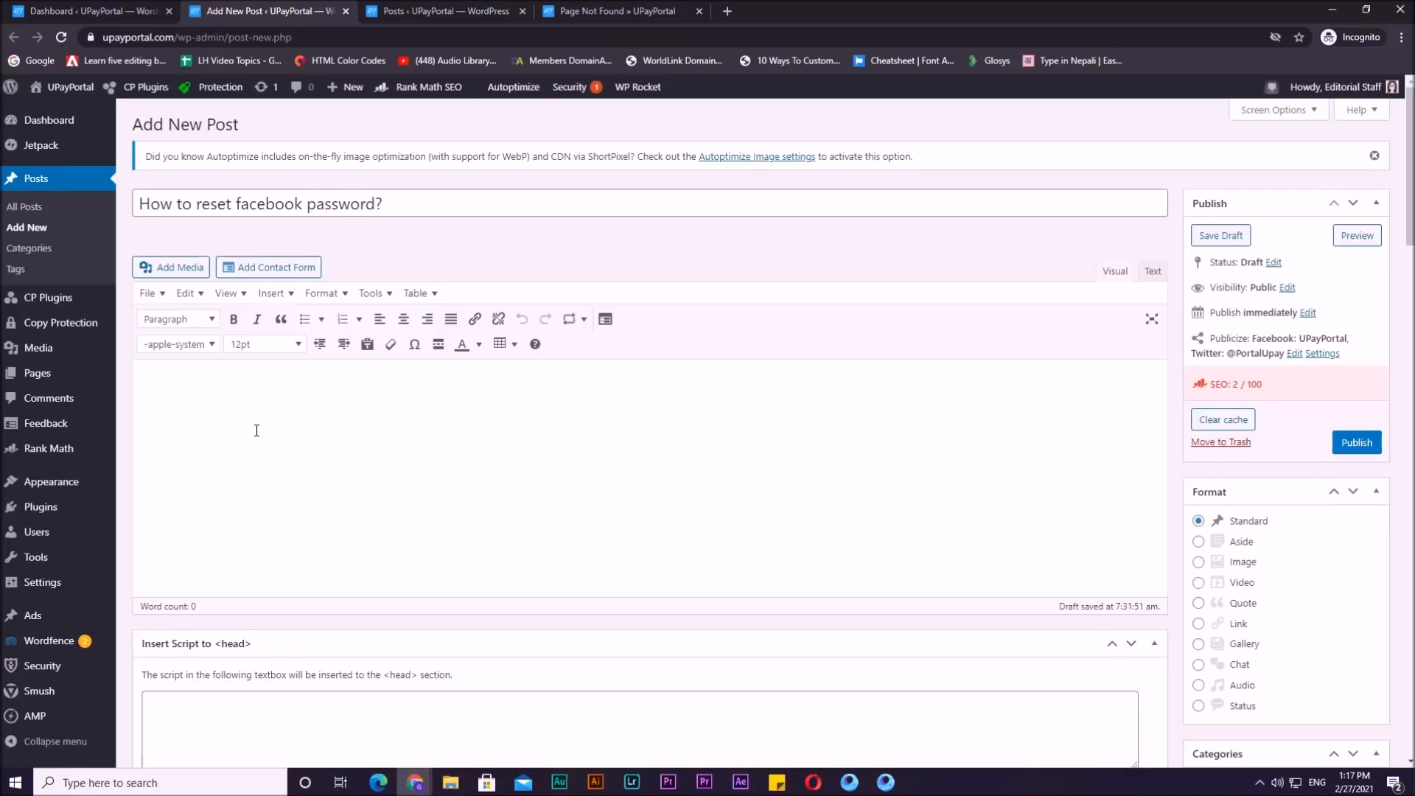
Step: Open the Rank Math snippet editor and click into its Title and Permalink fields
{"action": "scroll", "coordinate": [257, 431], "scroll_direction": "down", "scroll_amount": 7}
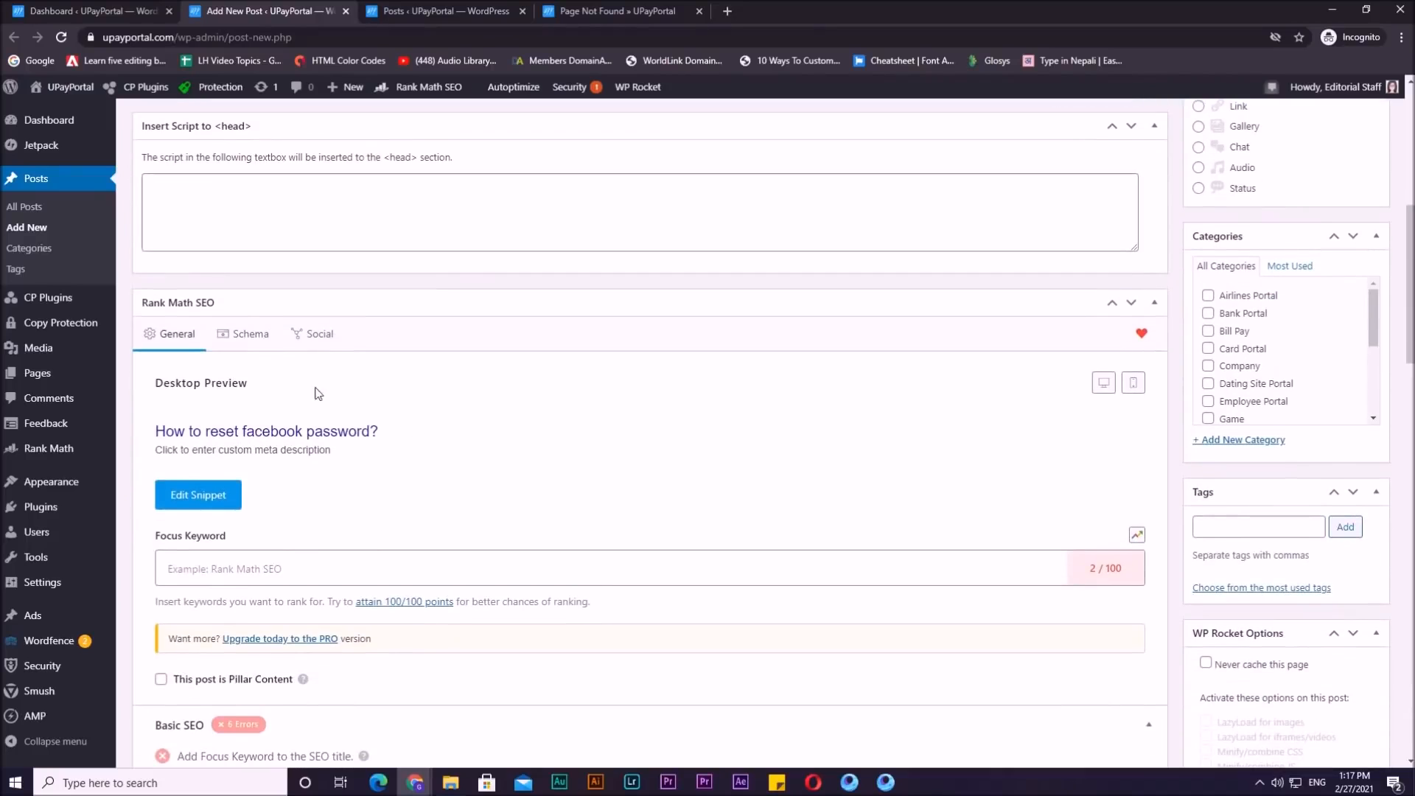
{"action": "left_click", "coordinate": [240, 431]}
{"action": "scroll", "coordinate": [287, 425], "scroll_direction": "down", "scroll_amount": 2}
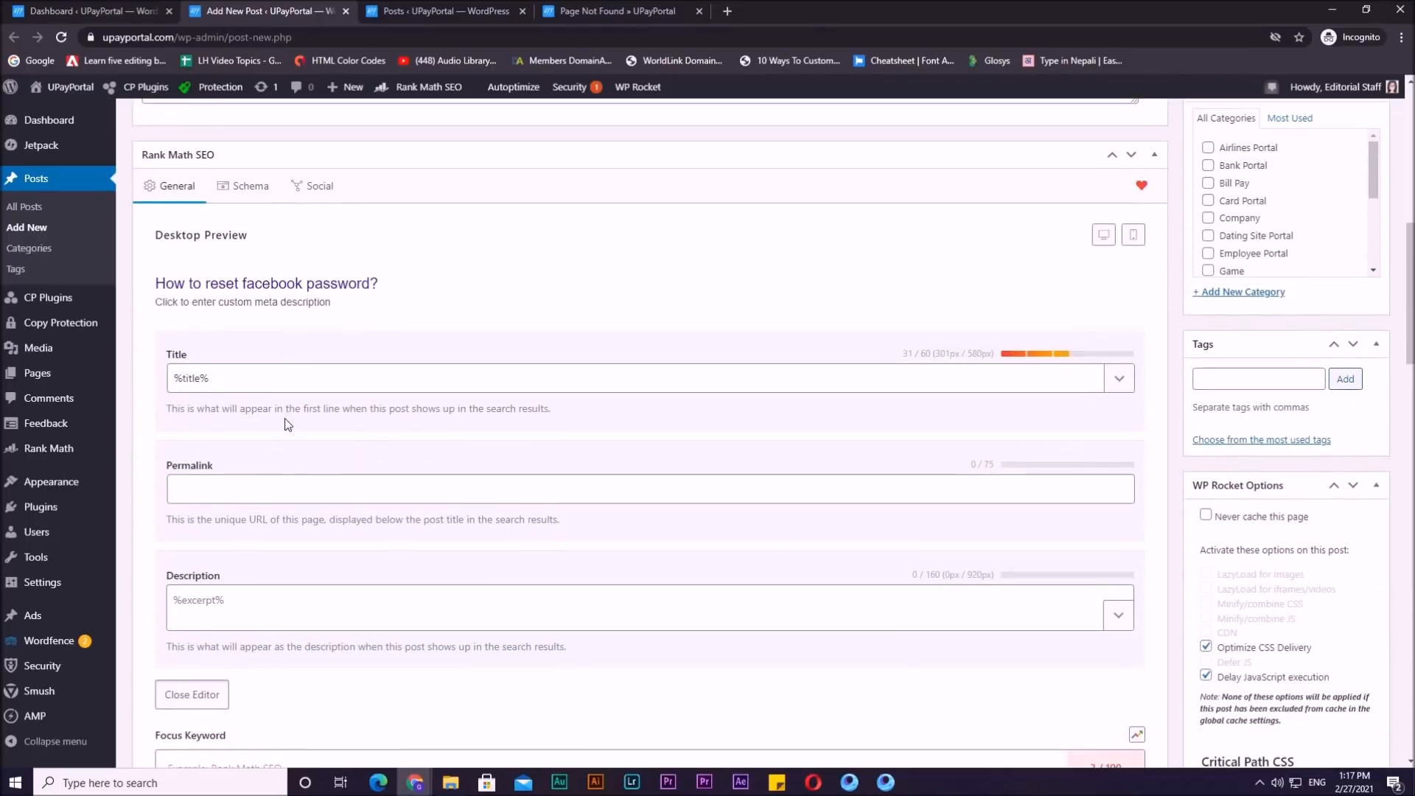
{"action": "left_click", "coordinate": [277, 384]}
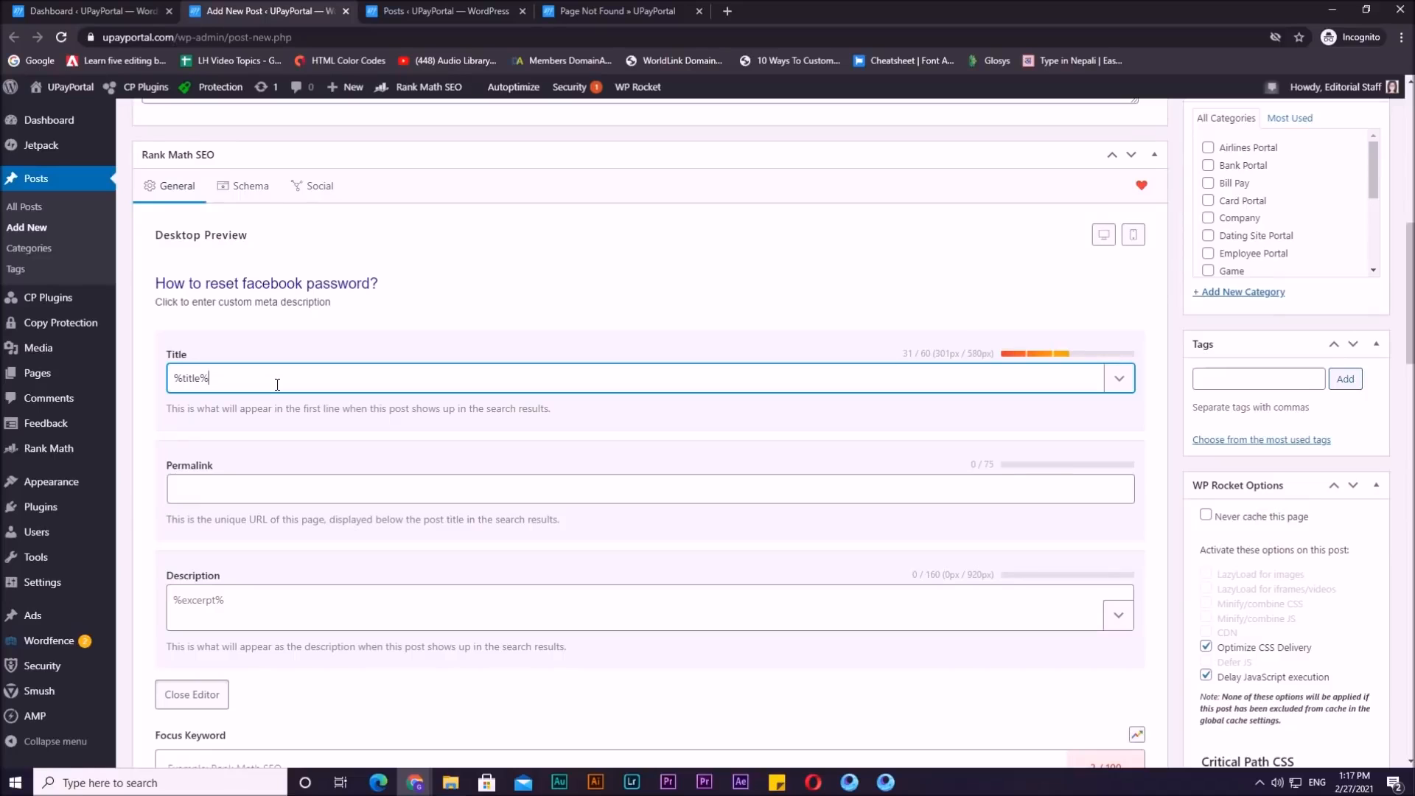
{"action": "scroll", "coordinate": [277, 384], "scroll_direction": "down", "scroll_amount": 2}
{"action": "left_click", "coordinate": [267, 347]}
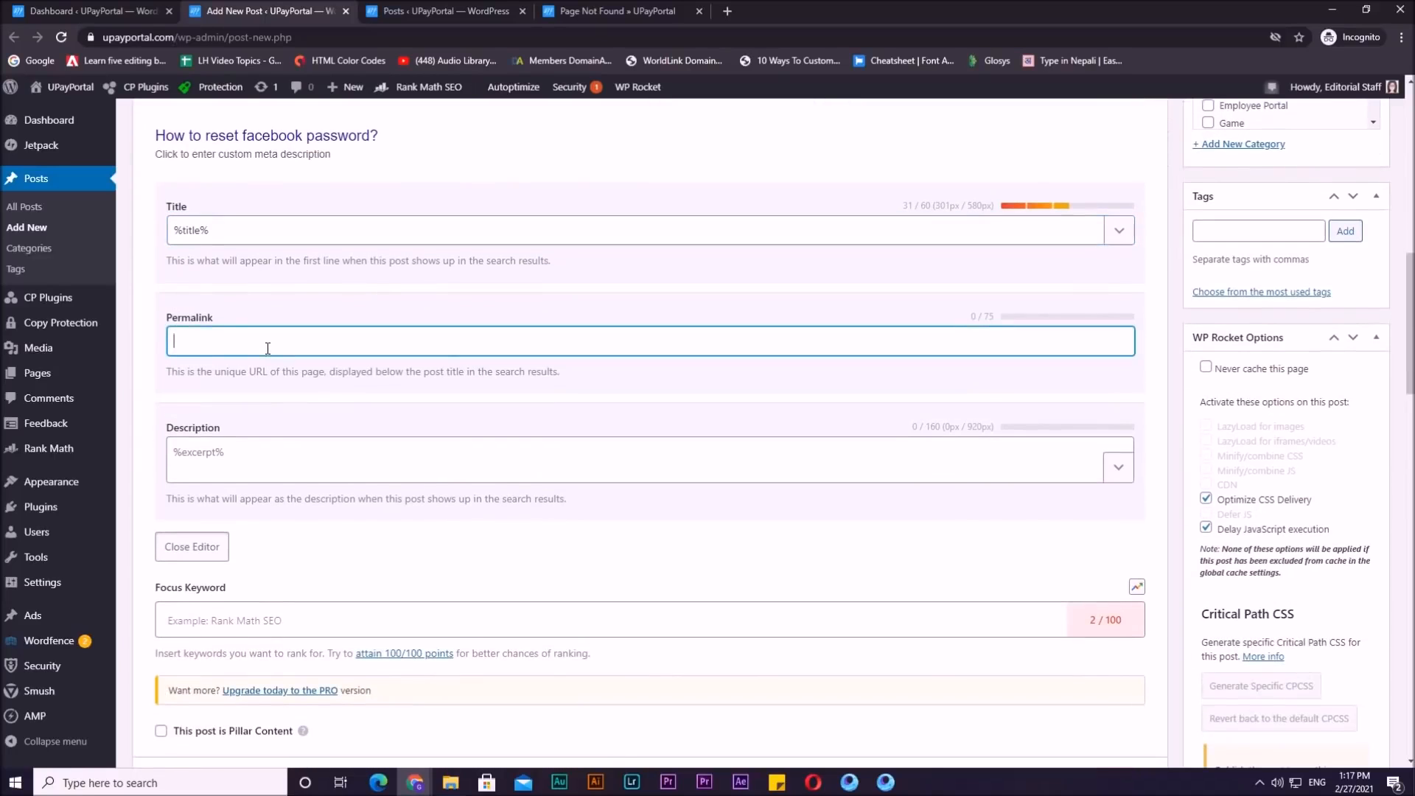
{"action": "scroll", "coordinate": [267, 347], "scroll_direction": "up", "scroll_amount": 2}
Step: Highlight the address path, then switch to the front-end tab and go to the UPayPortal homepage
{"action": "left_click_drag", "start_coordinate": [229, 37], "coordinate": [94, 37]}
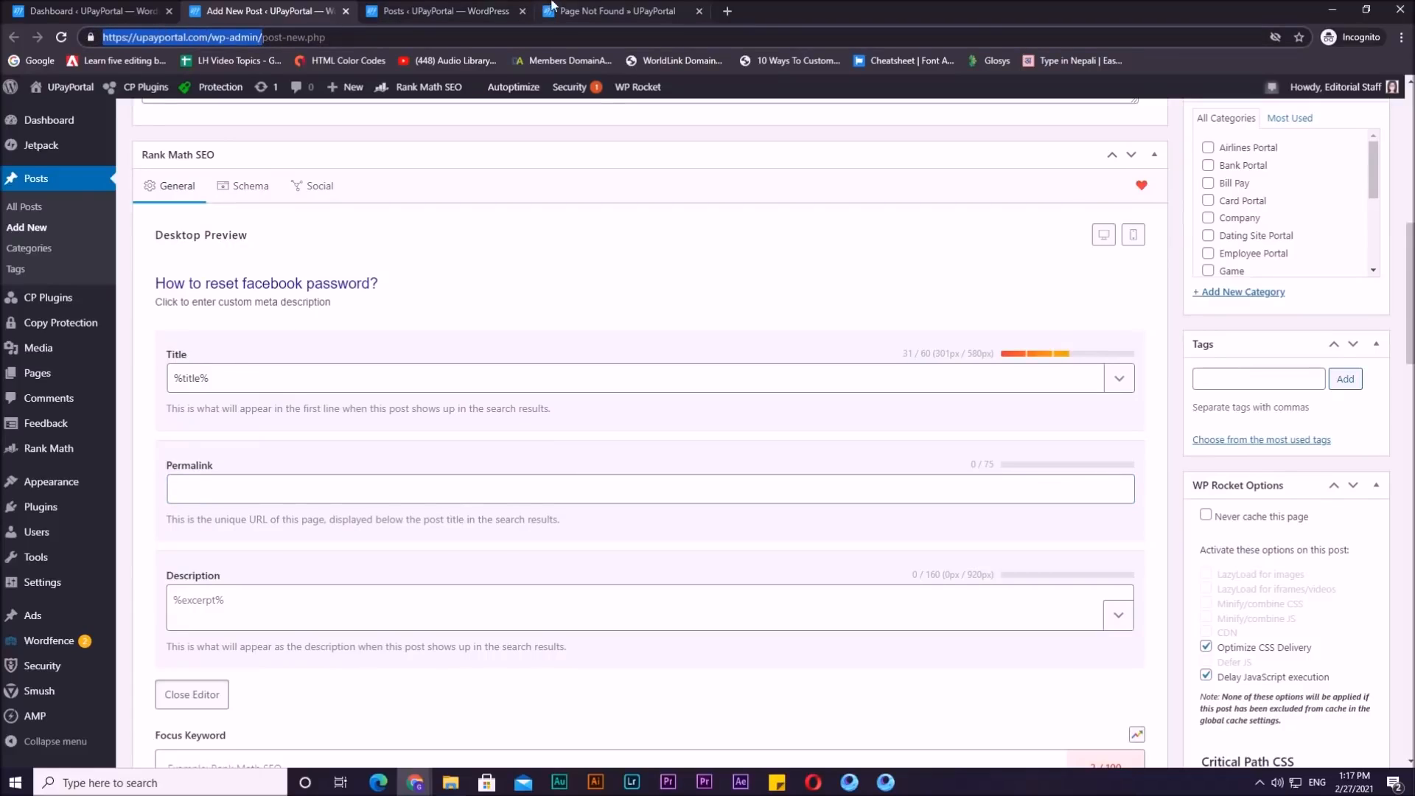
{"action": "left_click", "coordinate": [582, 10]}
{"action": "scroll", "coordinate": [595, 391], "scroll_direction": "down", "scroll_amount": 5}
{"action": "scroll", "coordinate": [591, 362], "scroll_direction": "up", "scroll_amount": 5}
{"action": "left_click", "coordinate": [660, 158]}
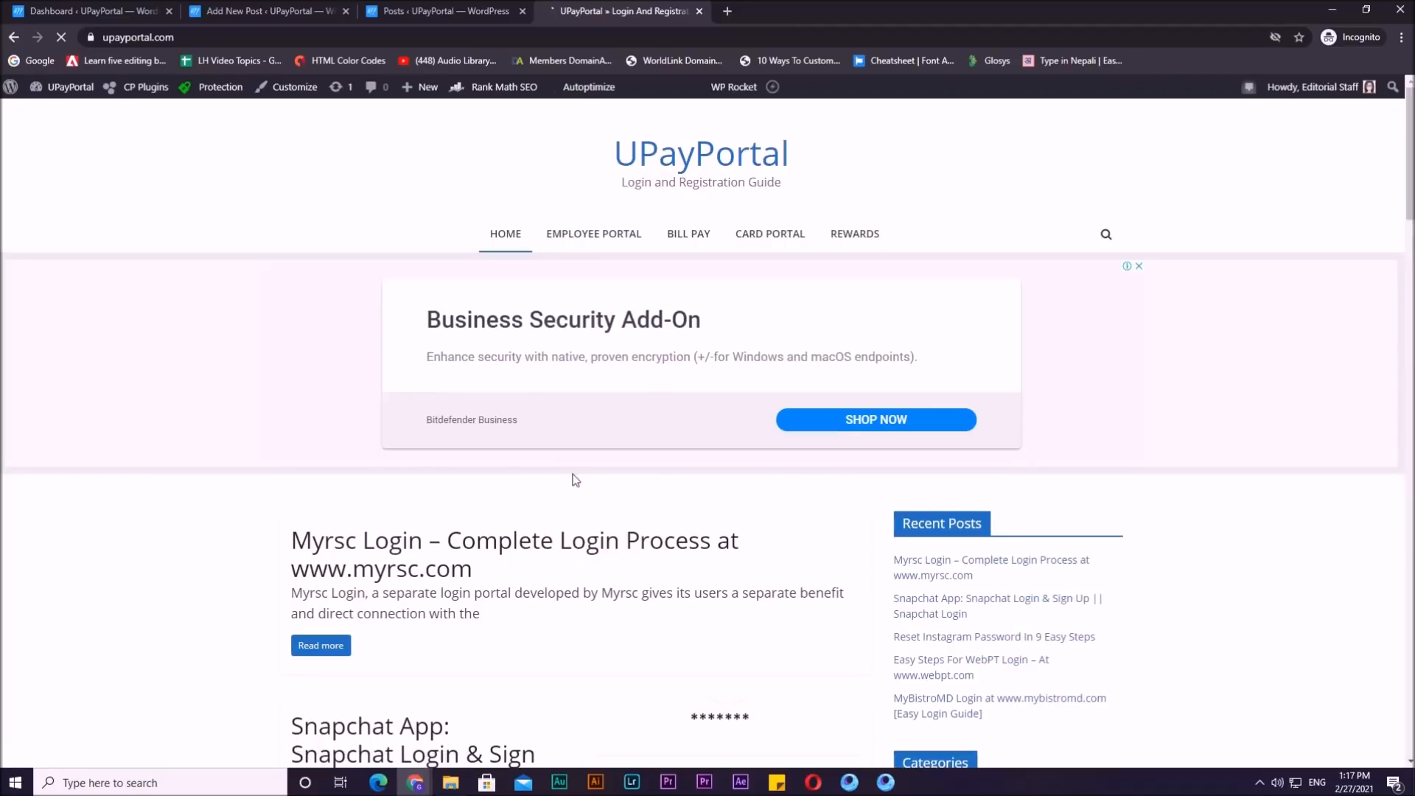
Step: View the Myrsc Login post, highlight its myrsc-login slug in the address bar, then return to the editor
{"action": "left_click", "coordinate": [435, 552]}
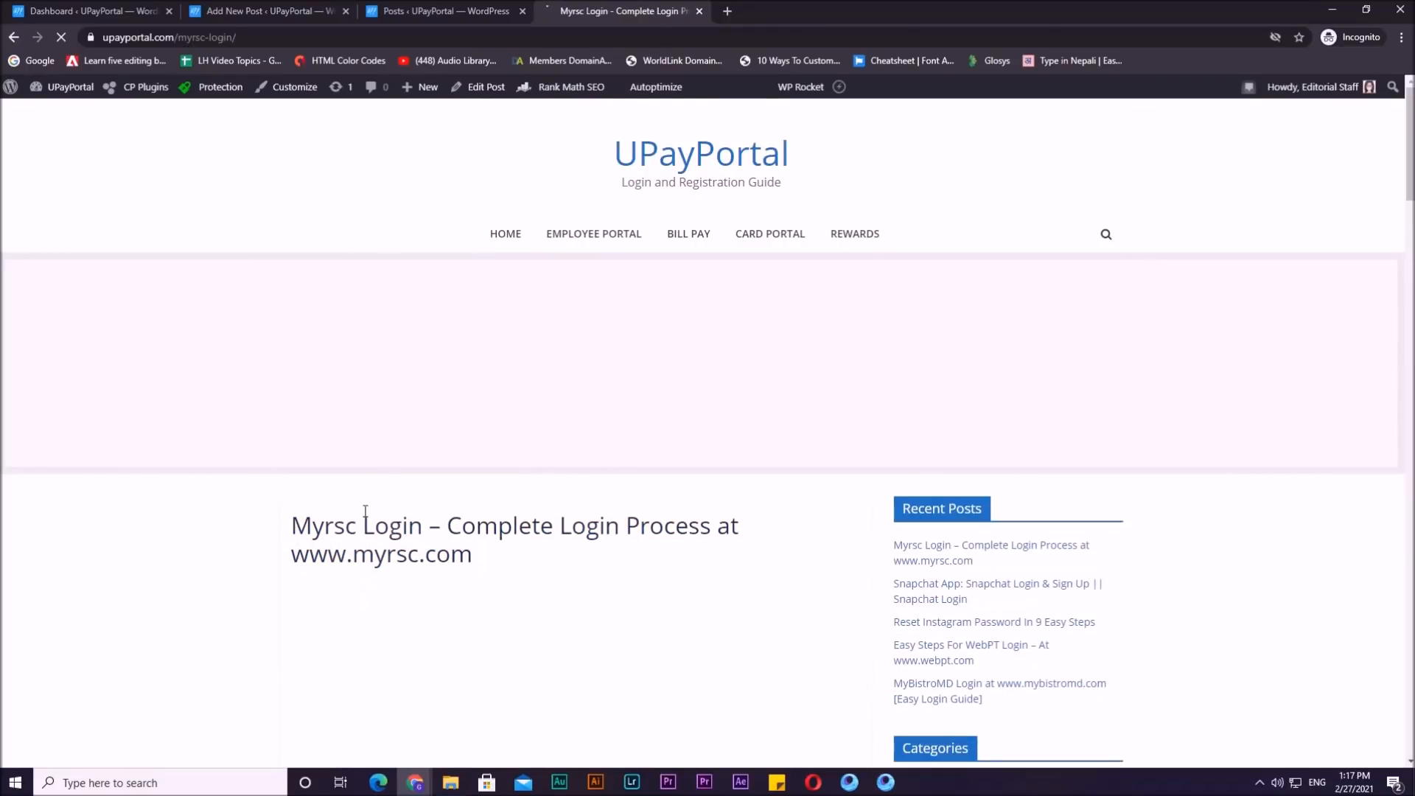
{"action": "left_click_drag", "start_coordinate": [237, 37], "coordinate": [96, 39]}
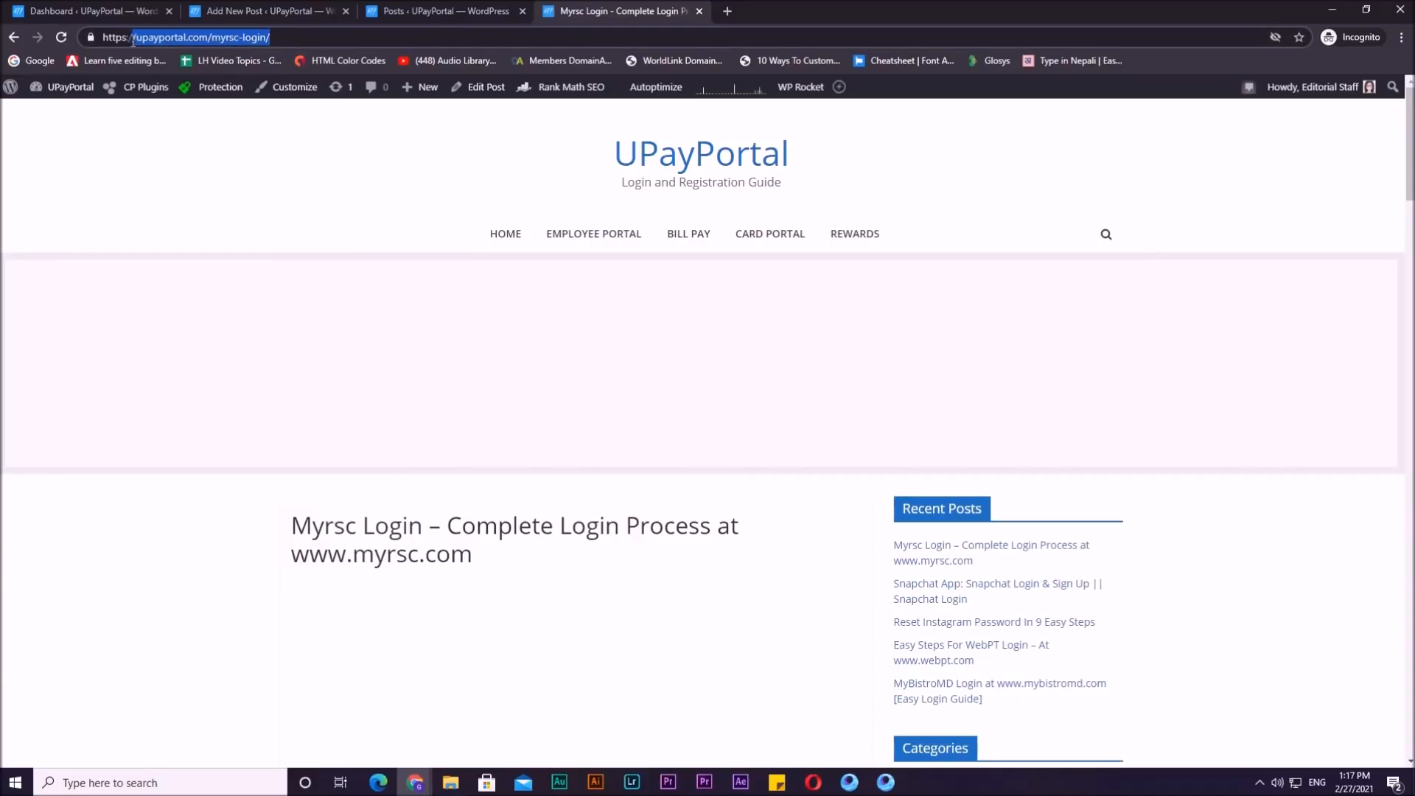
{"action": "left_click", "coordinate": [211, 37]}
{"action": "left_click_drag", "start_coordinate": [211, 39], "coordinate": [267, 40]}
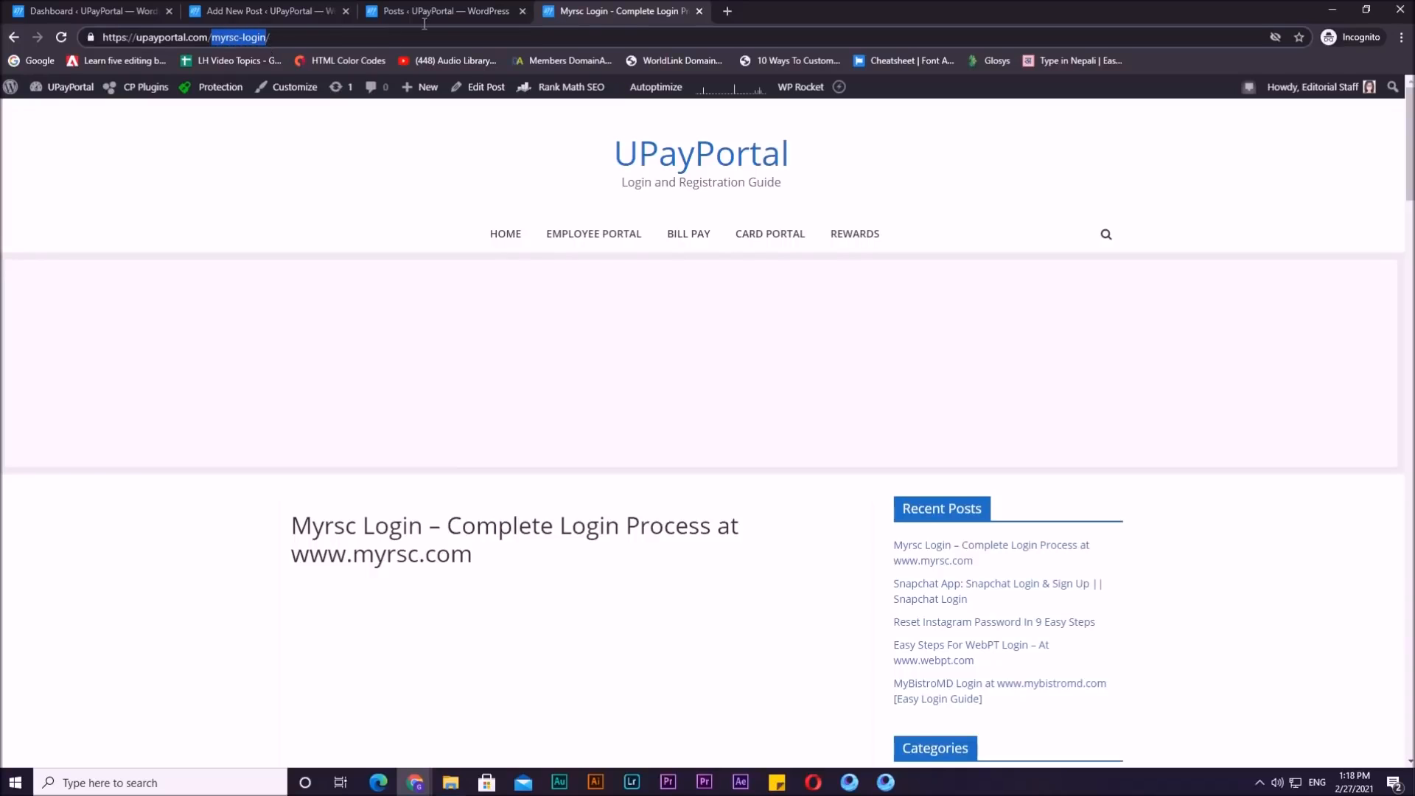
{"action": "left_click", "coordinate": [332, 11]}
Step: Enter reset-facebook-password as the Rank Math permalink, giving upayportal.com/reset-facebook-password/
{"action": "left_click", "coordinate": [249, 484]}
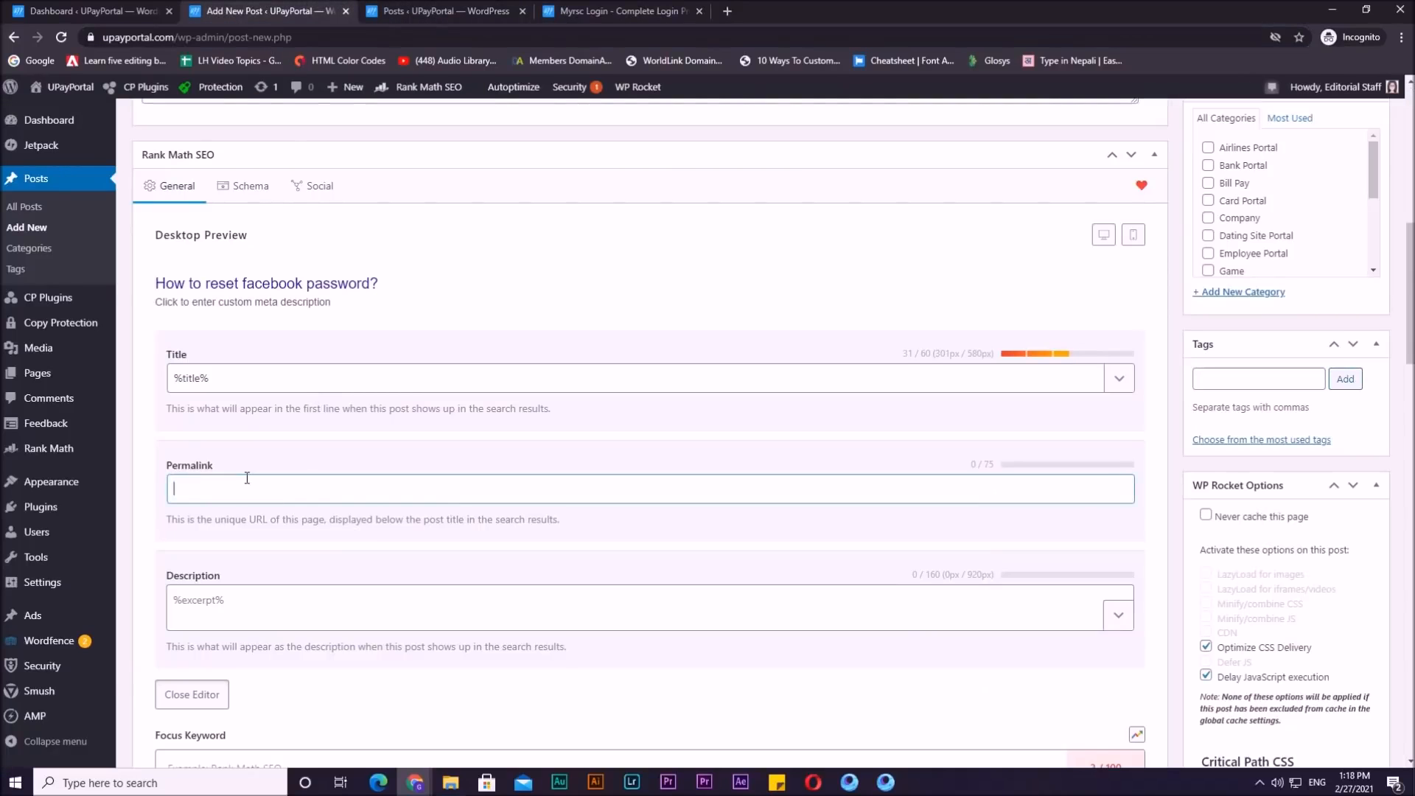
{"action": "scroll", "coordinate": [341, 443], "scroll_direction": "up", "scroll_amount": 10}
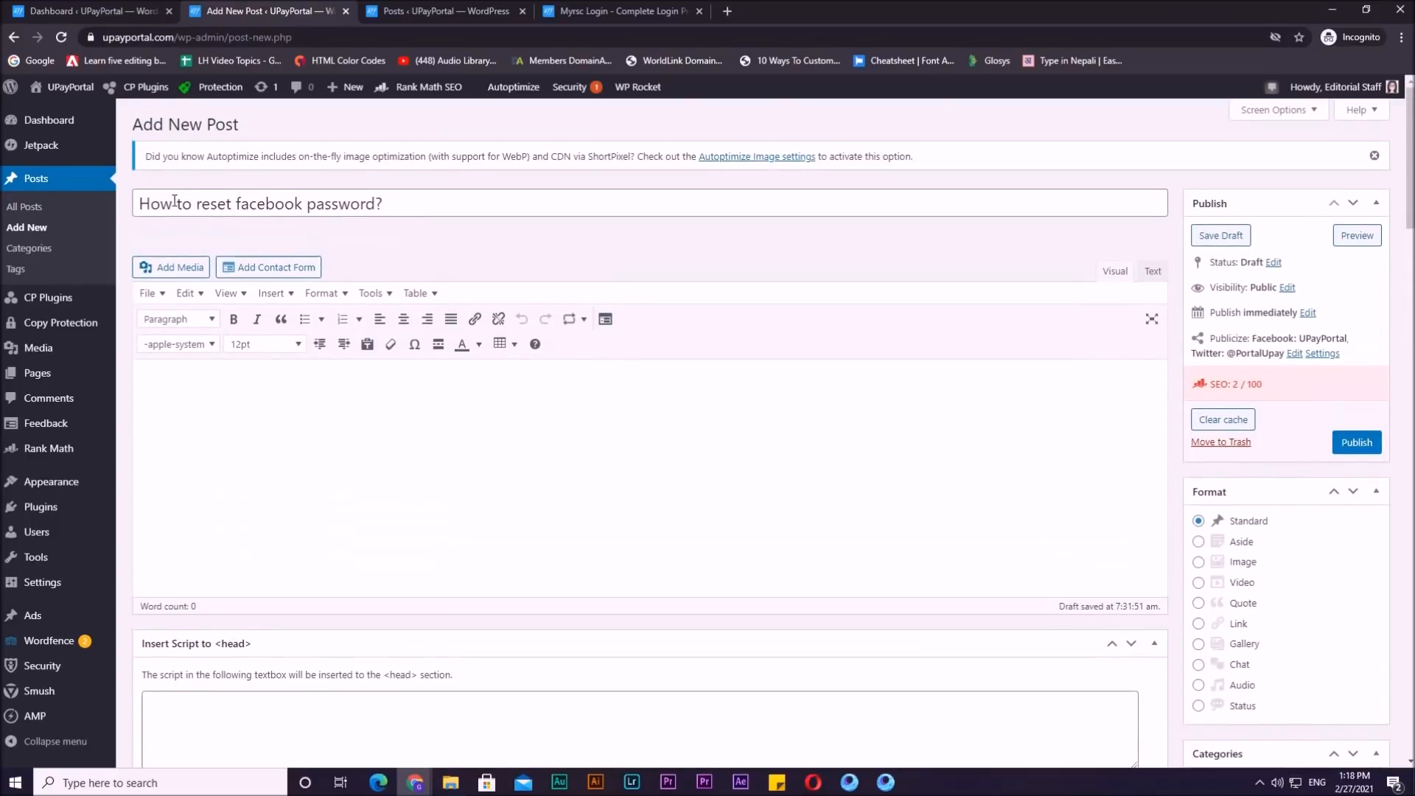
{"action": "scroll", "coordinate": [506, 332], "scroll_direction": "down", "scroll_amount": 8}
{"action": "scroll", "coordinate": [368, 362], "scroll_direction": "up", "scroll_amount": 8}
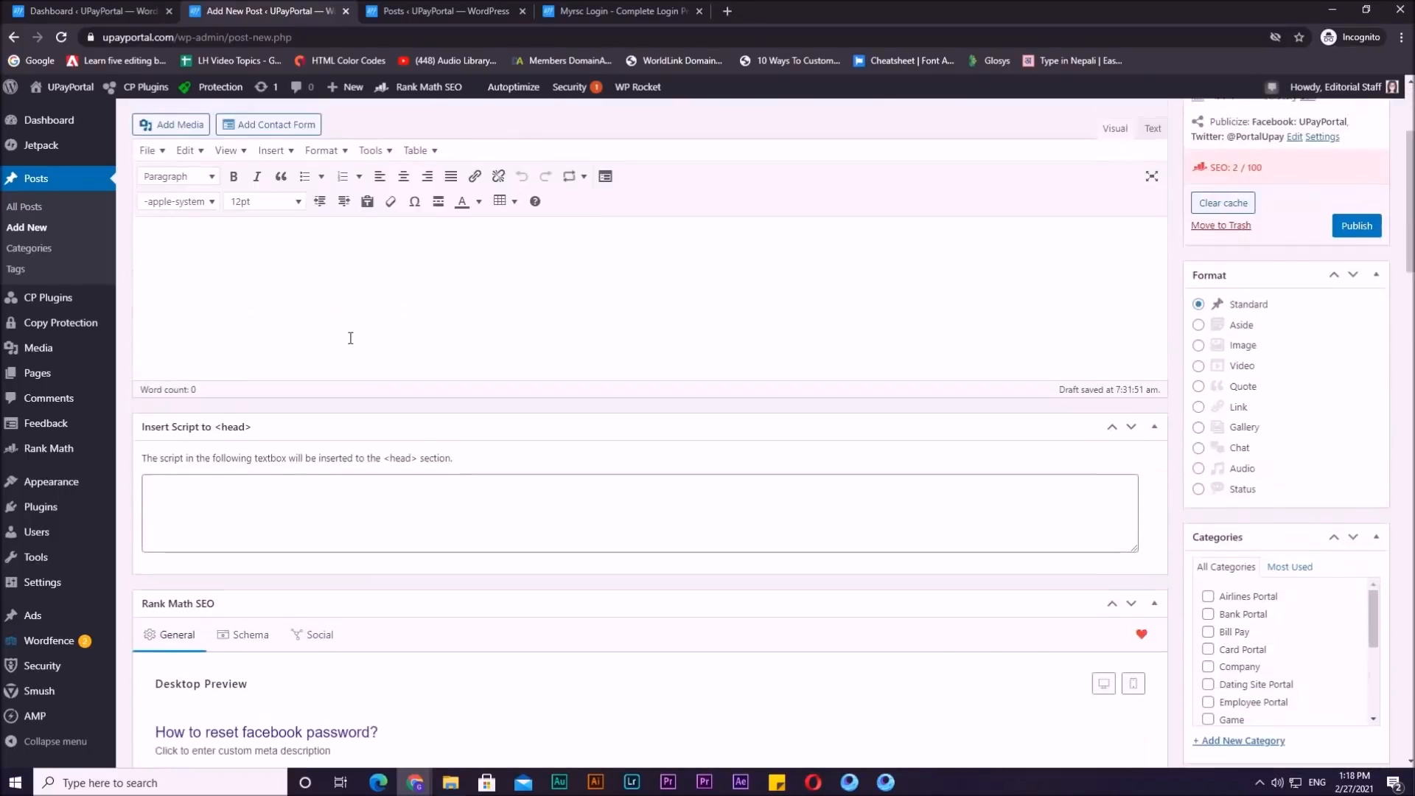
{"action": "scroll", "coordinate": [400, 262], "scroll_direction": "down", "scroll_amount": 8}
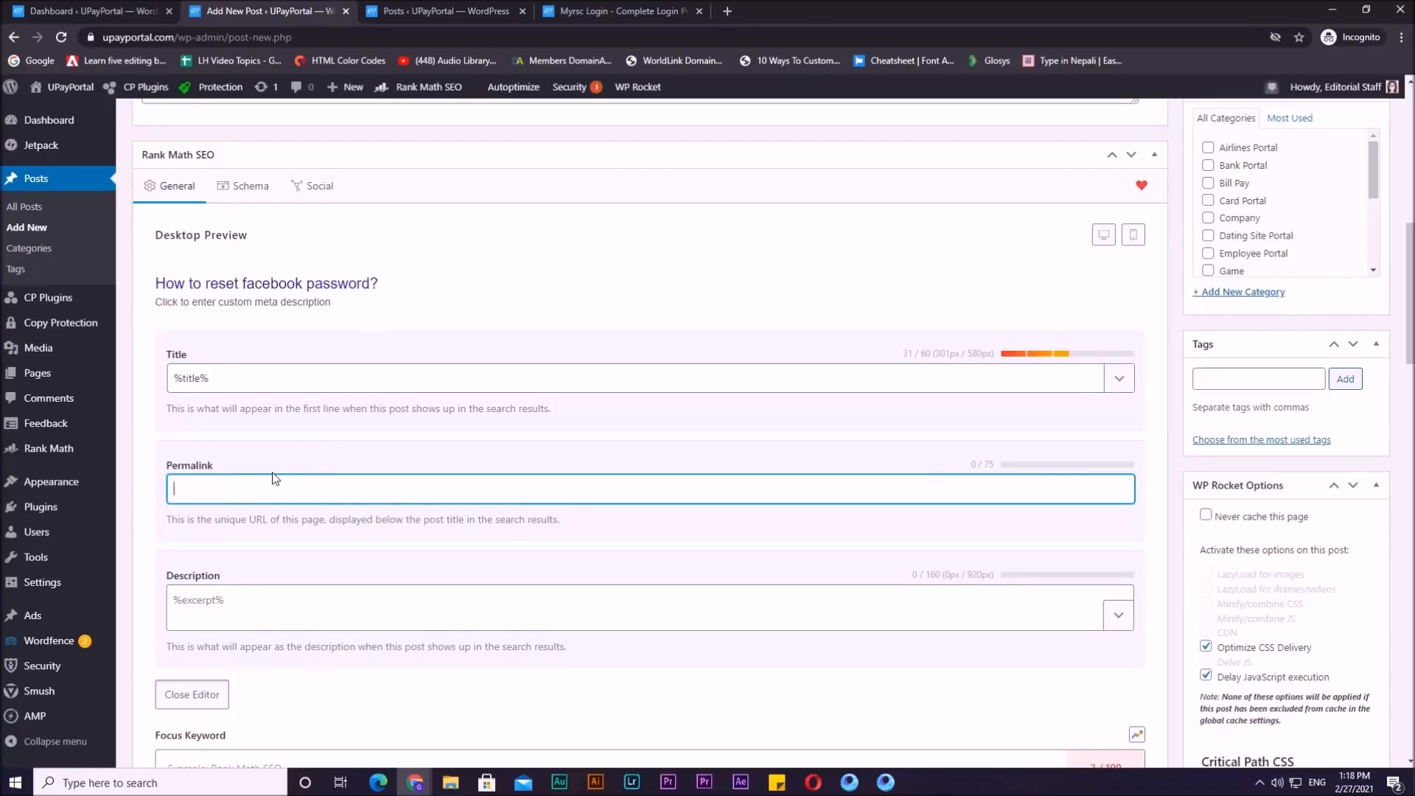
{"action": "type", "text": "set "}
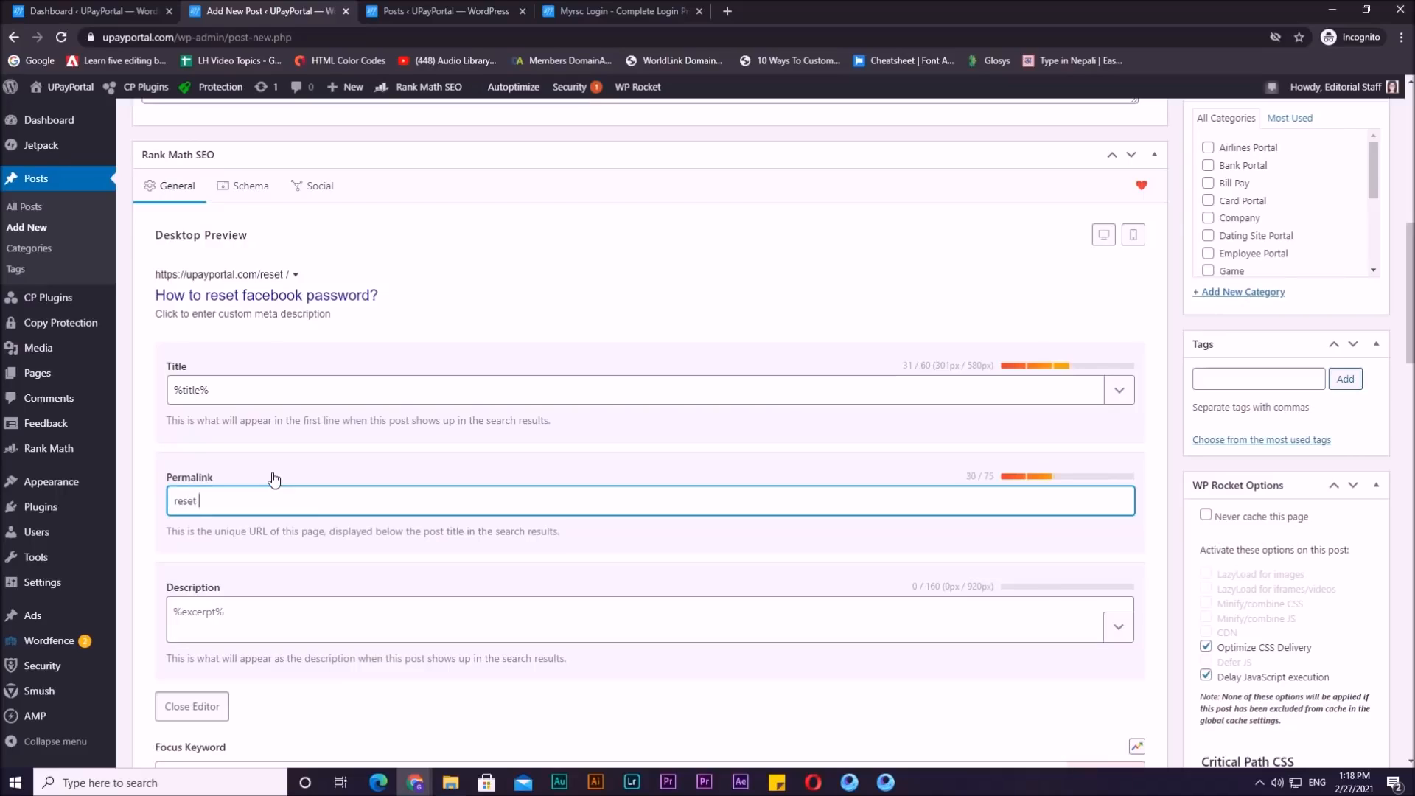
{"action": "type", "text": "facebook password"}
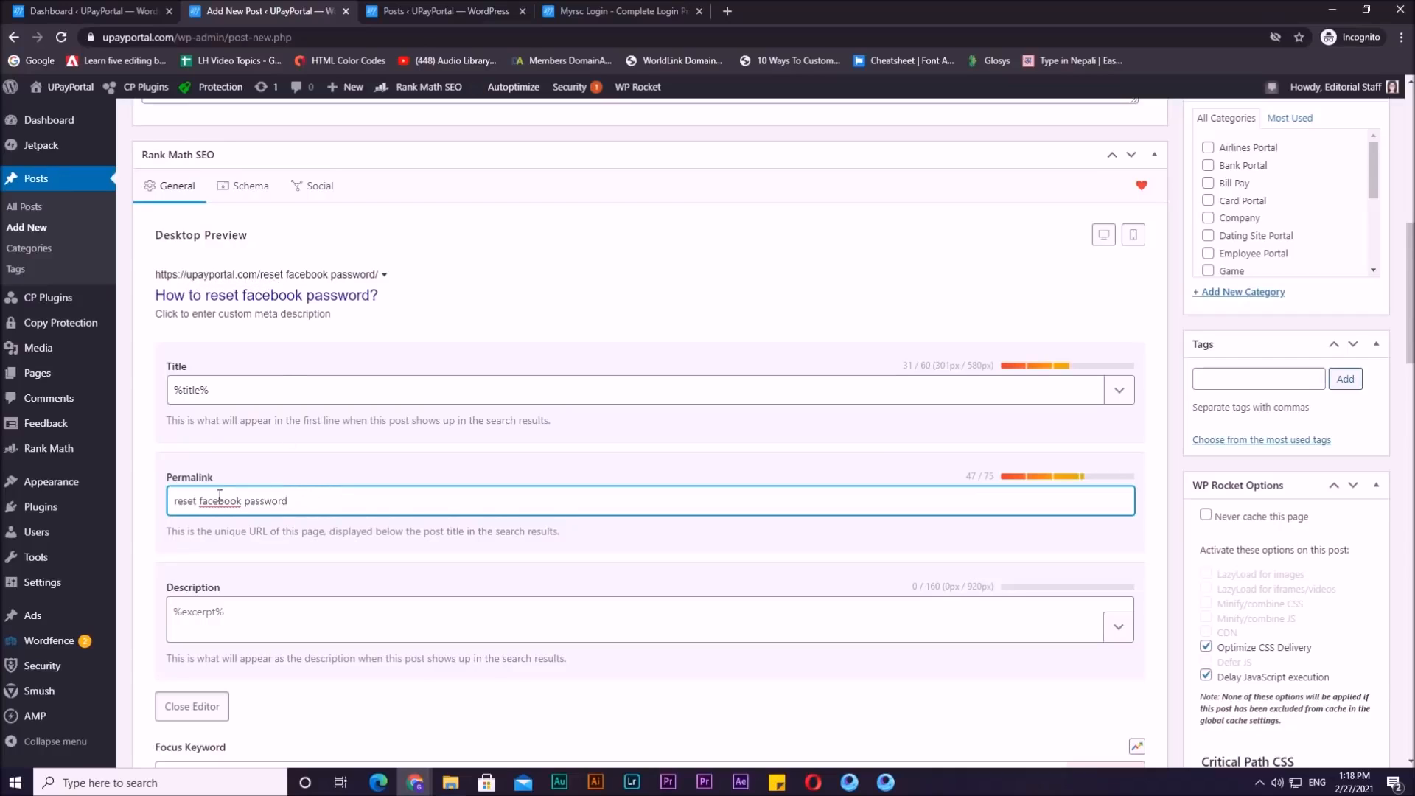
{"action": "left_click", "coordinate": [283, 459]}
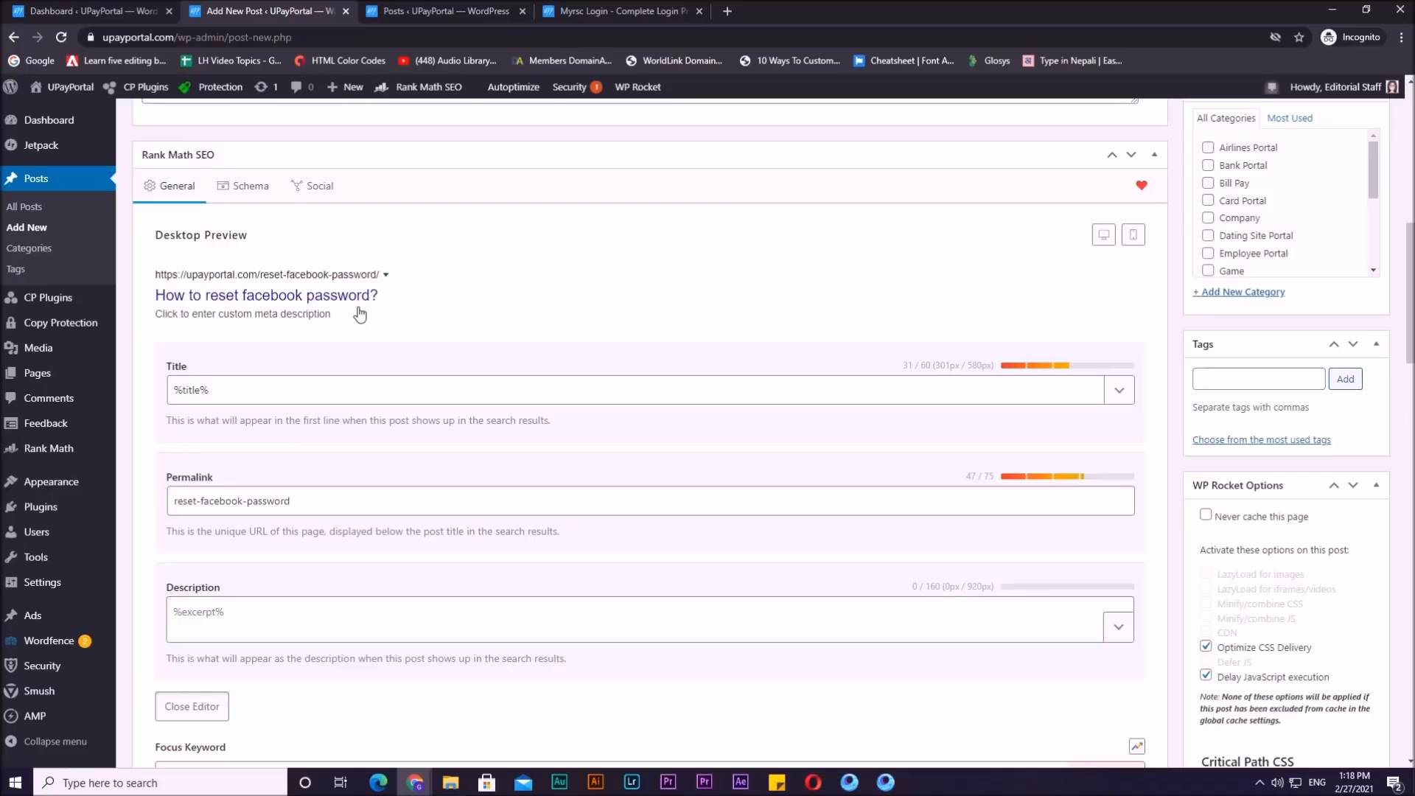
{"action": "scroll", "coordinate": [356, 317], "scroll_direction": "down", "scroll_amount": 3}
{"action": "left_click", "coordinate": [256, 391]}
{"action": "scroll", "coordinate": [255, 391], "scroll_direction": "up", "scroll_amount": 15}
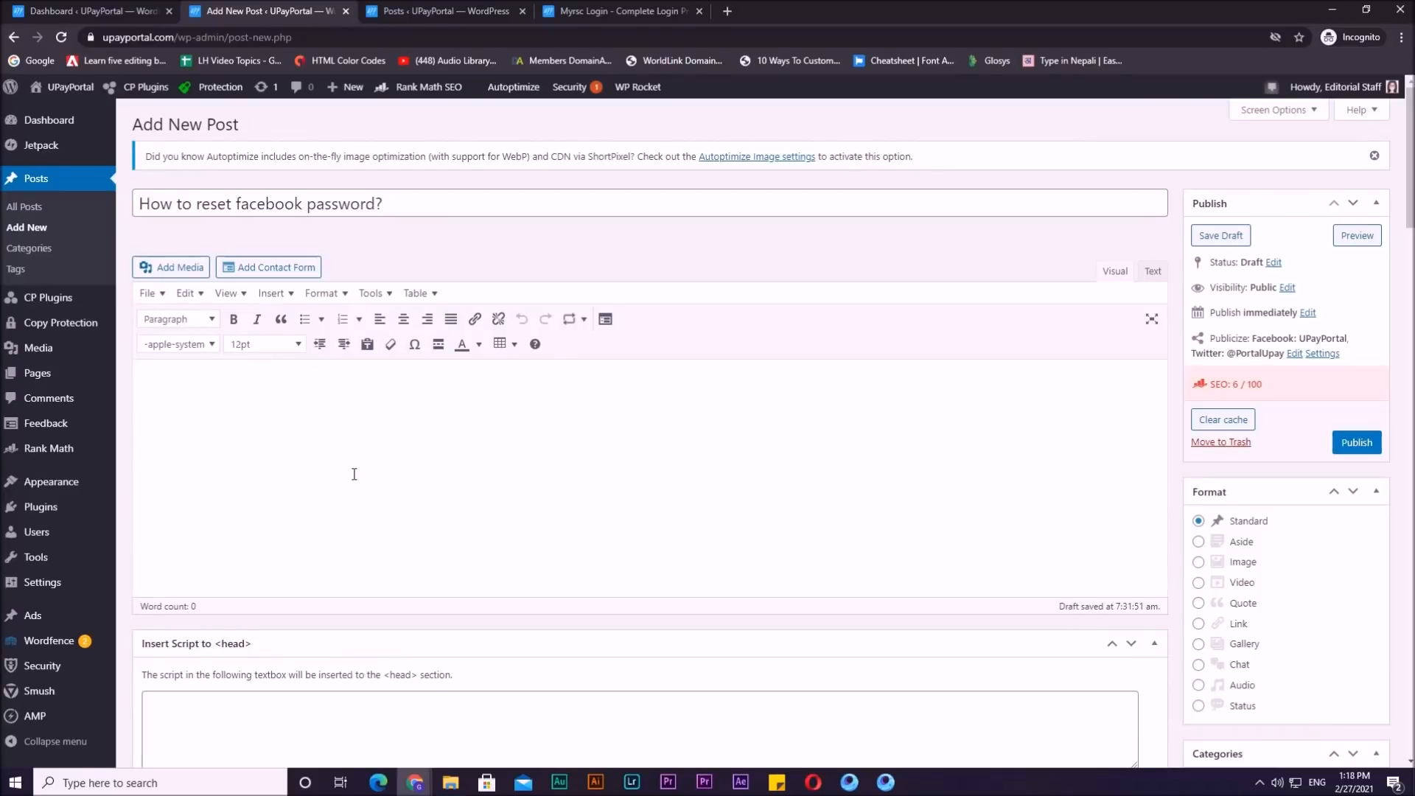
Step: Open and then close the variables list for the Rank Math description
{"action": "scroll", "coordinate": [353, 474], "scroll_direction": "down", "scroll_amount": 15}
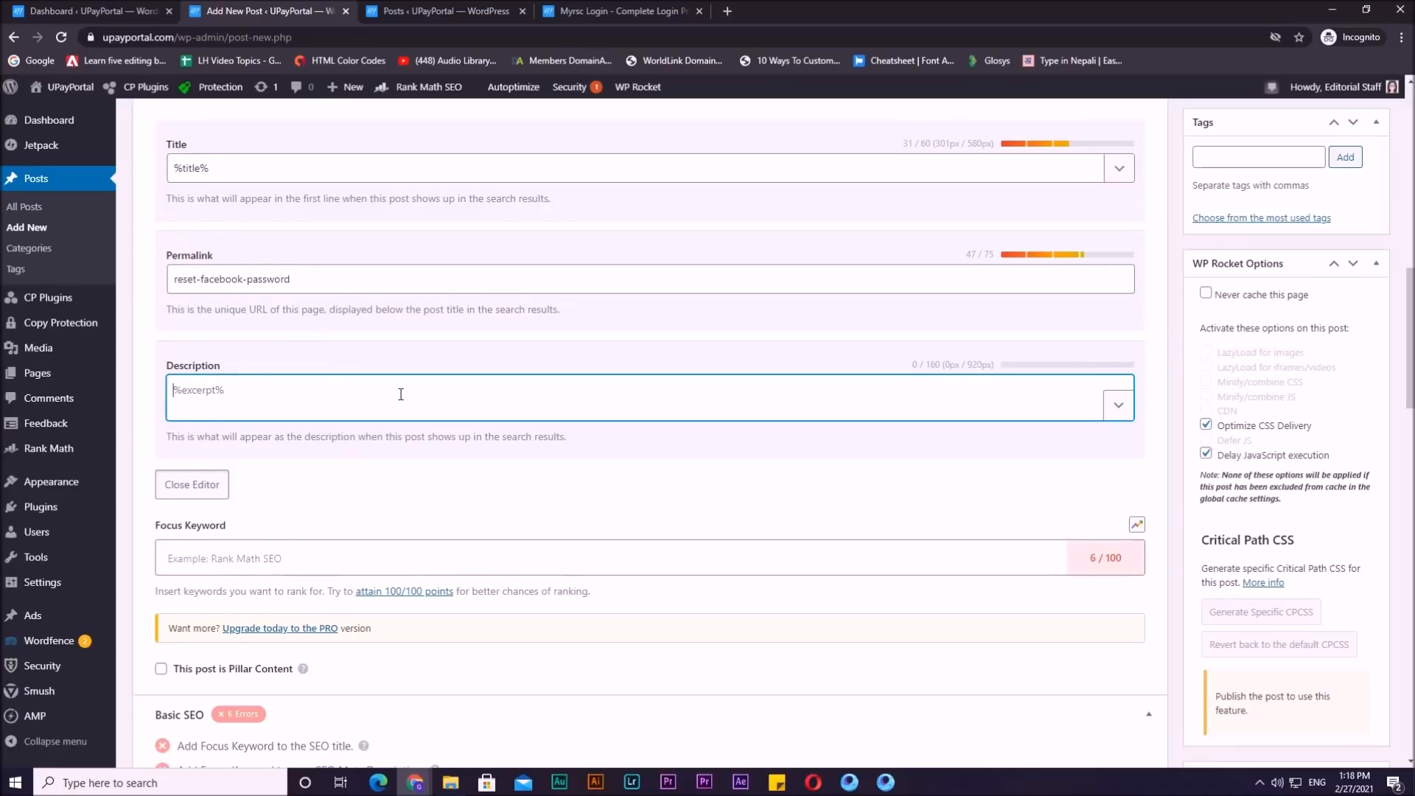
{"action": "left_click", "coordinate": [1117, 405]}
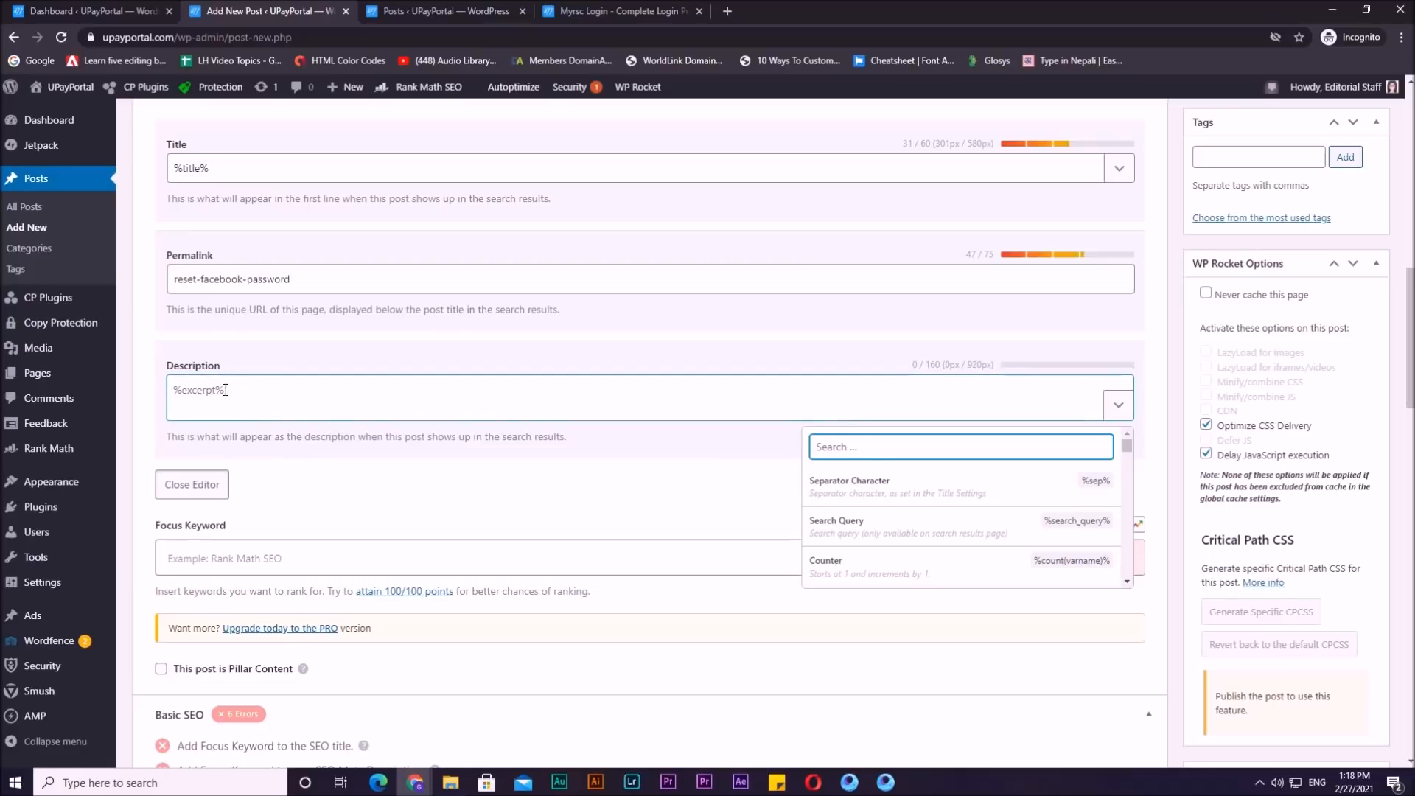
{"action": "scroll", "coordinate": [398, 442], "scroll_direction": "up", "scroll_amount": 5}
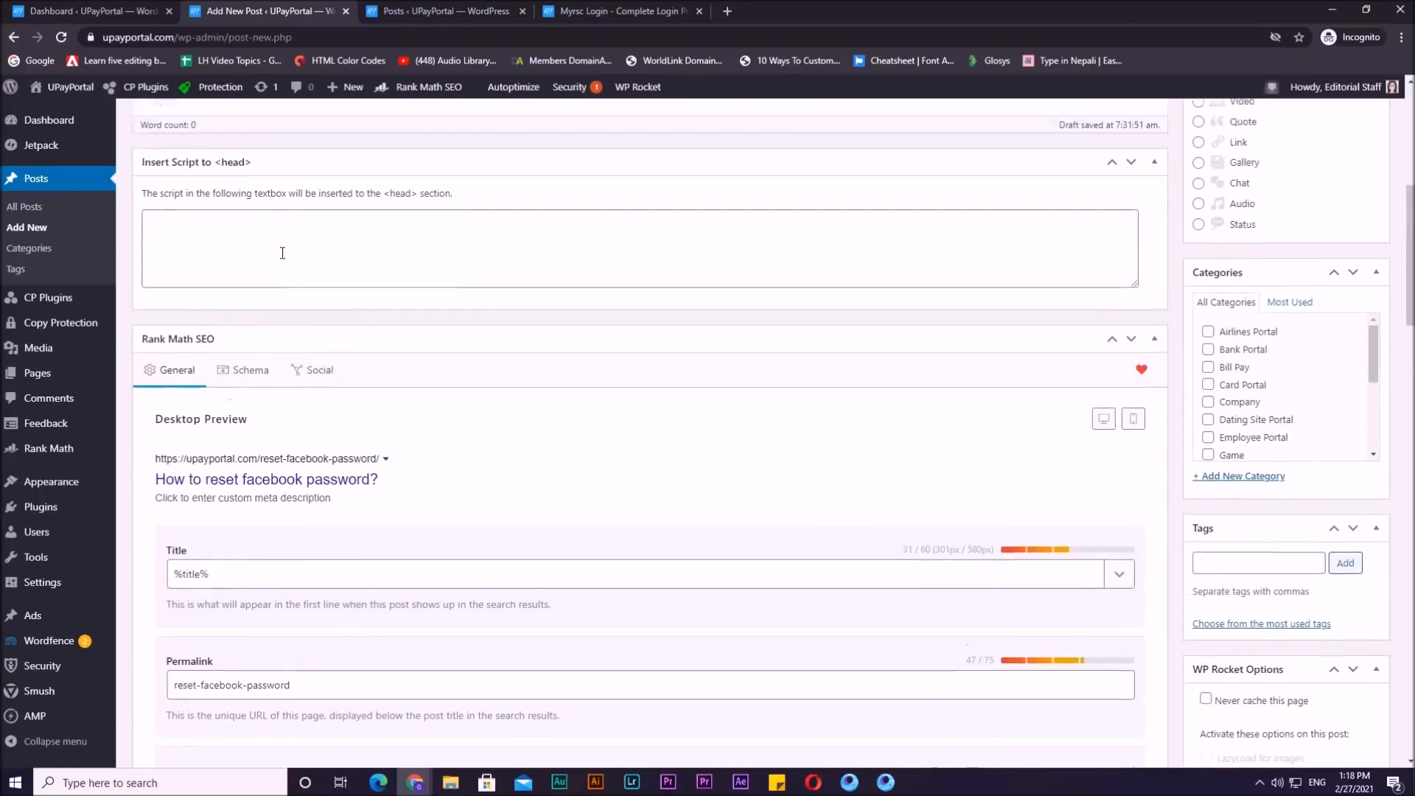
{"action": "scroll", "coordinate": [282, 253], "scroll_direction": "up", "scroll_amount": 3}
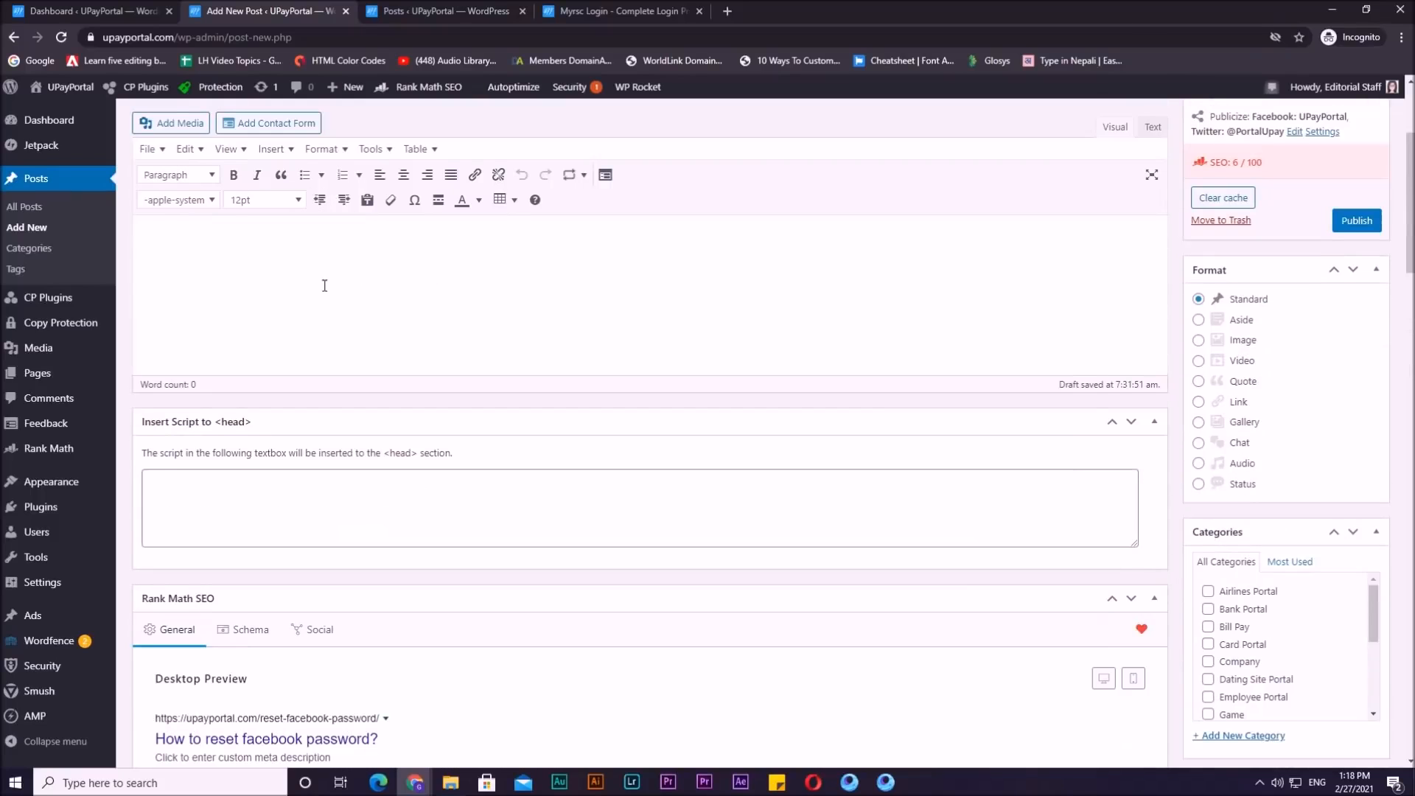
{"action": "scroll", "coordinate": [324, 286], "scroll_direction": "up", "scroll_amount": 2}
{"action": "scroll", "coordinate": [411, 430], "scroll_direction": "down", "scroll_amount": 12}
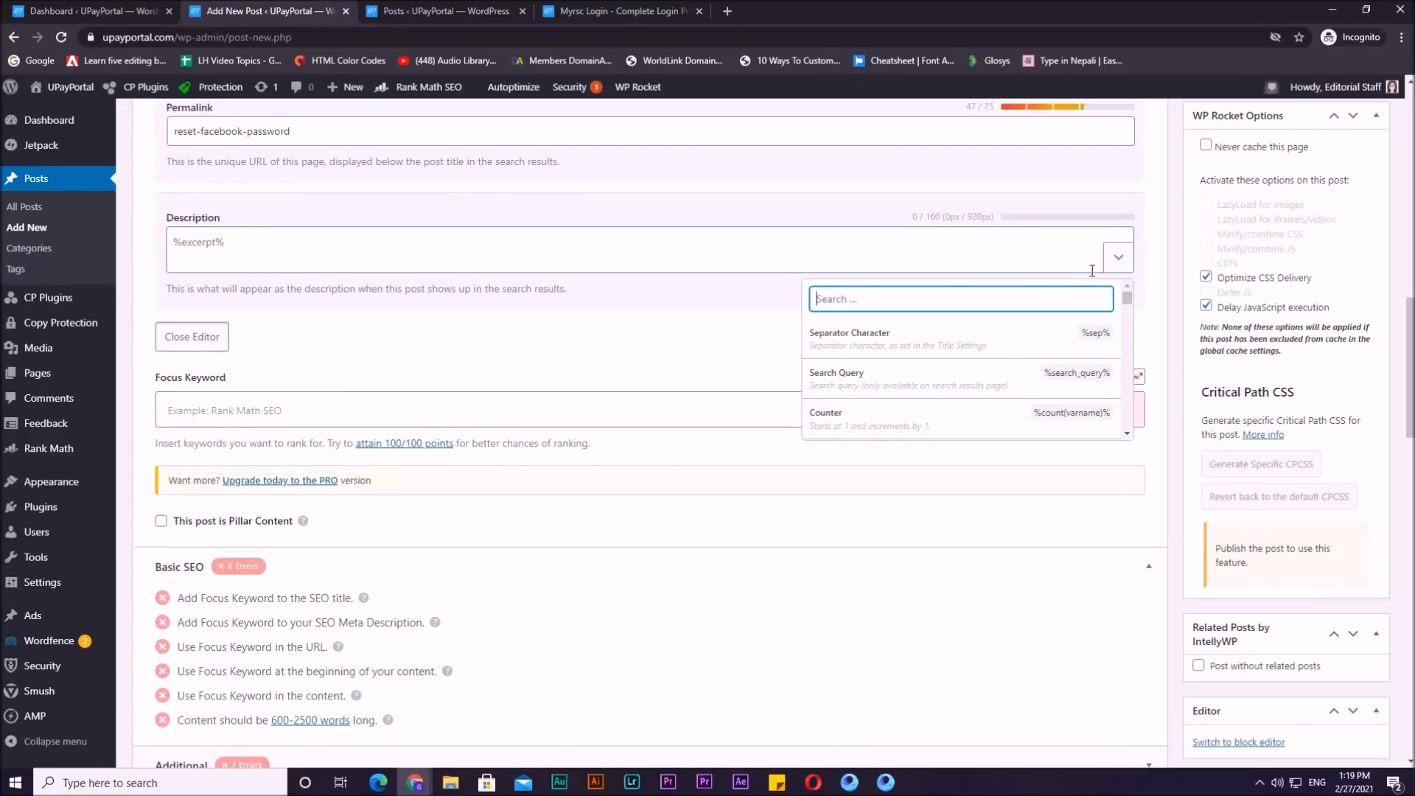
{"action": "left_click", "coordinate": [997, 247]}
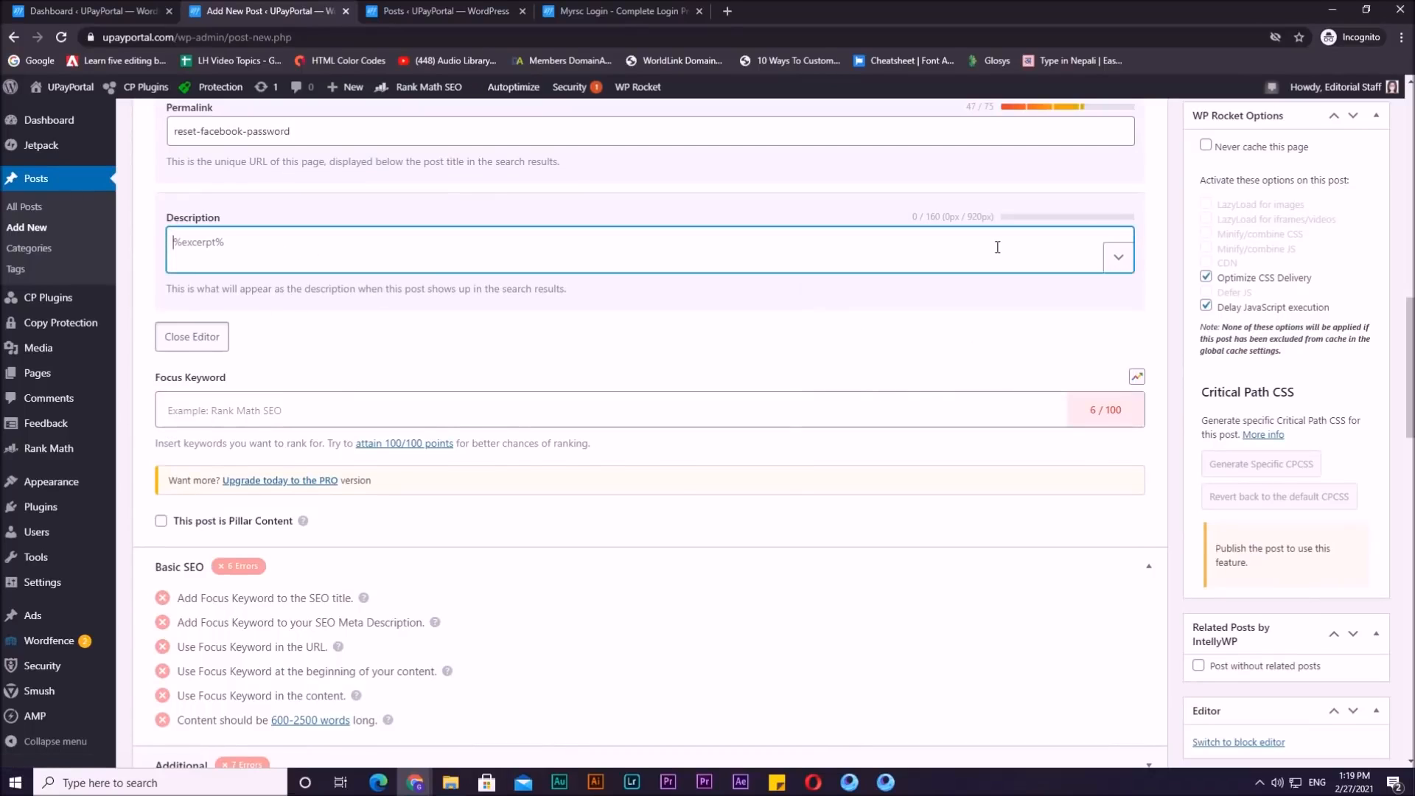
{"action": "scroll", "coordinate": [560, 295], "scroll_direction": "down", "scroll_amount": 2}
Step: Copy 'reset facebook password' from the title and add it as the focus keyword, scoring 50/100
{"action": "left_click", "coordinate": [241, 262]}
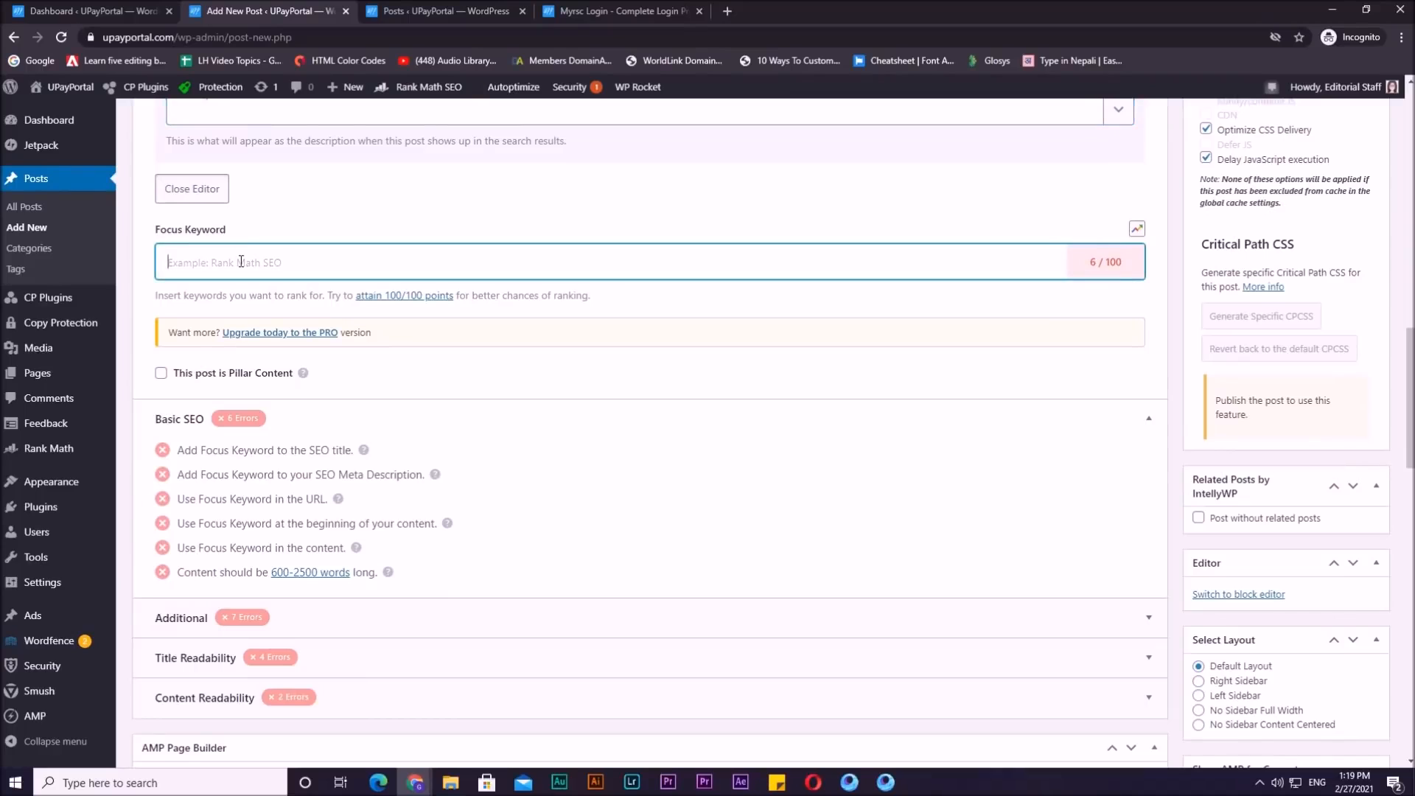
{"action": "scroll", "coordinate": [351, 374], "scroll_direction": "up", "scroll_amount": 5}
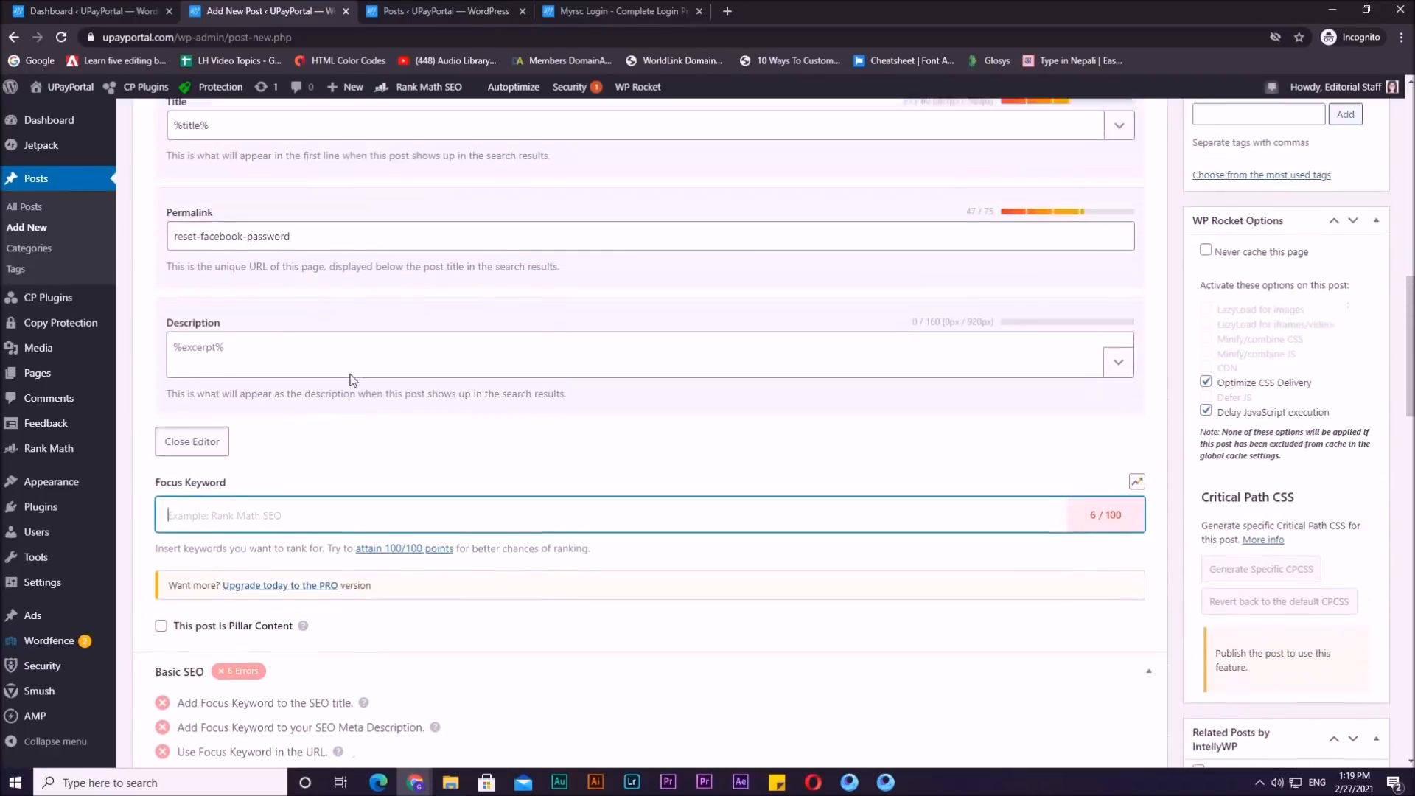
{"action": "scroll", "coordinate": [351, 374], "scroll_direction": "up", "scroll_amount": 1}
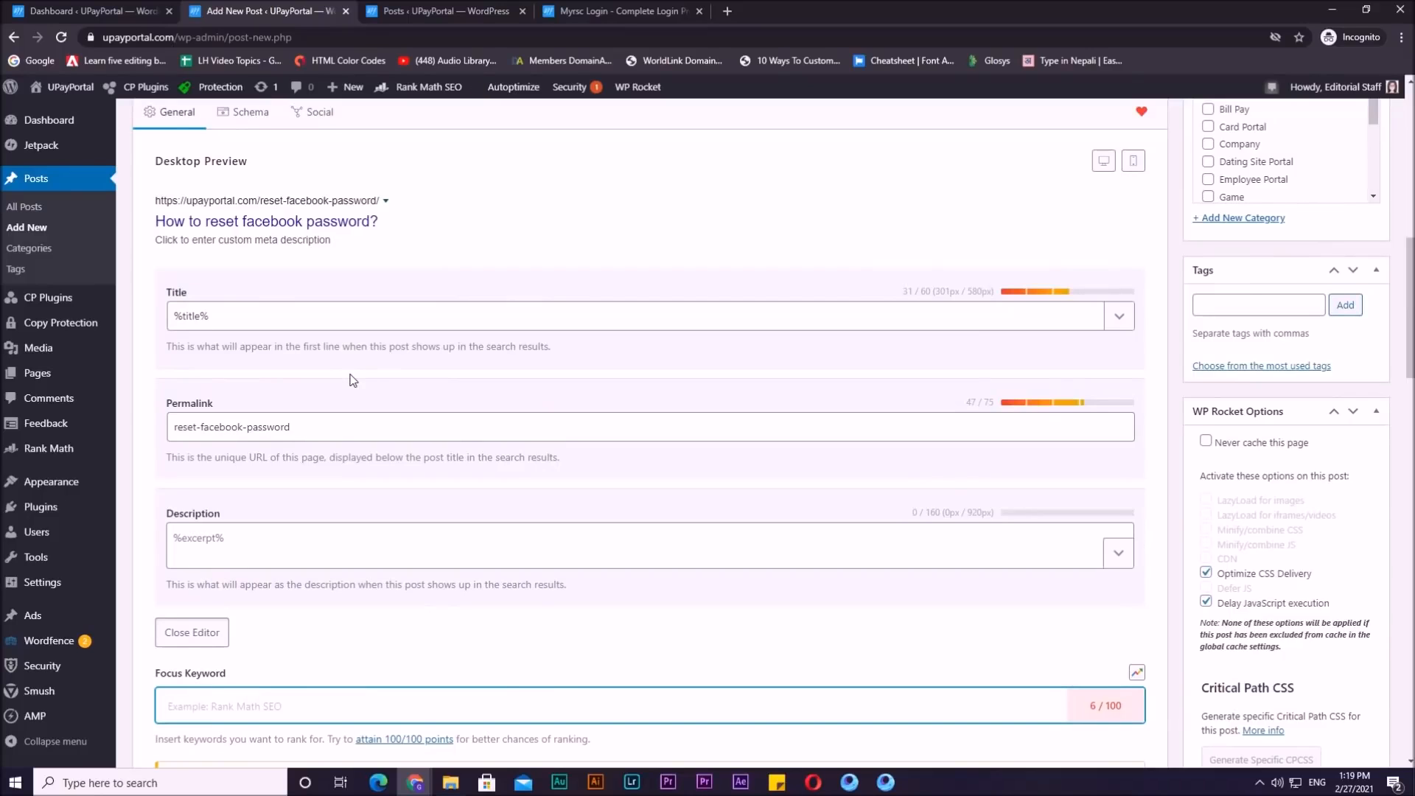
{"action": "scroll", "coordinate": [353, 379], "scroll_direction": "up", "scroll_amount": 10}
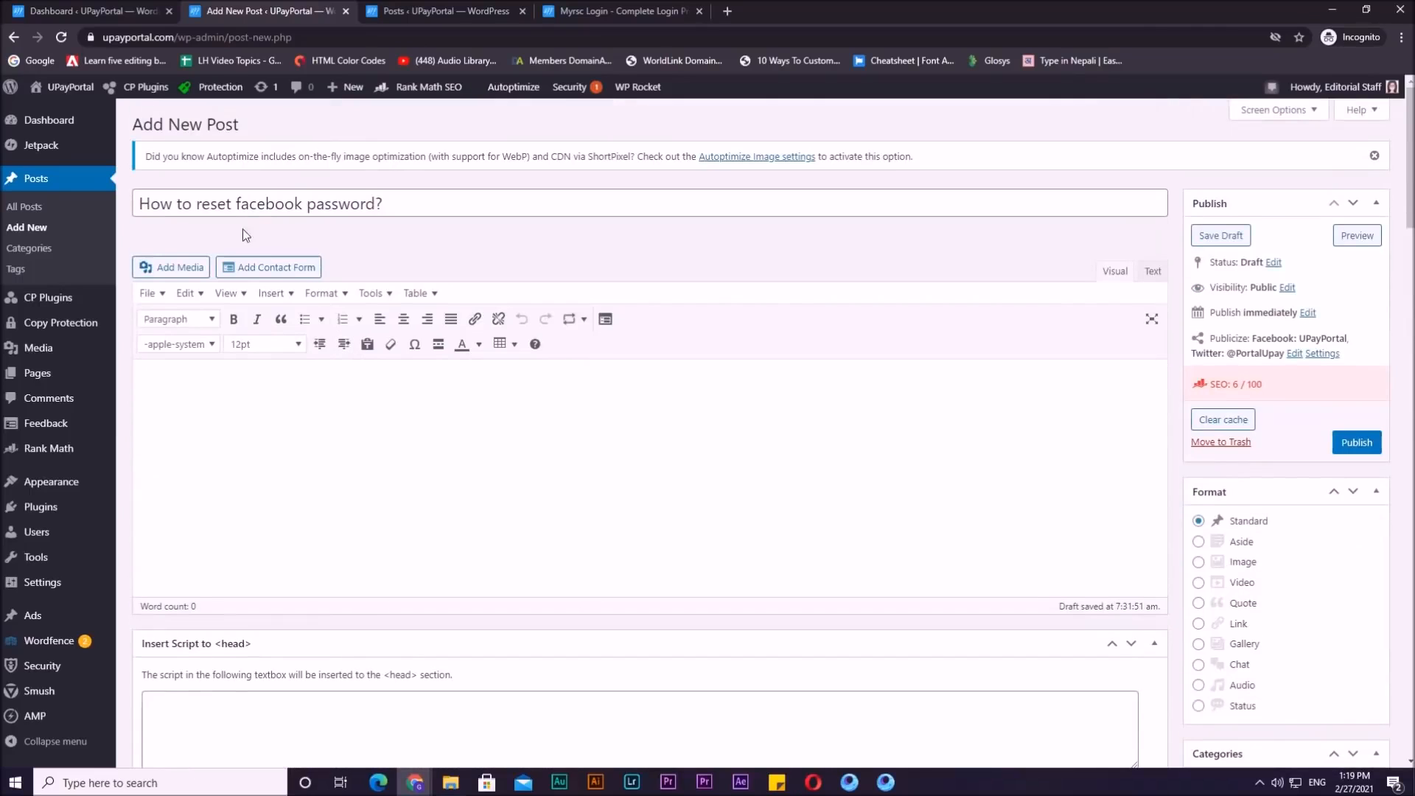
{"action": "left_click_drag", "start_coordinate": [198, 204], "coordinate": [377, 204]}
{"action": "key", "text": "ctrl+c"}
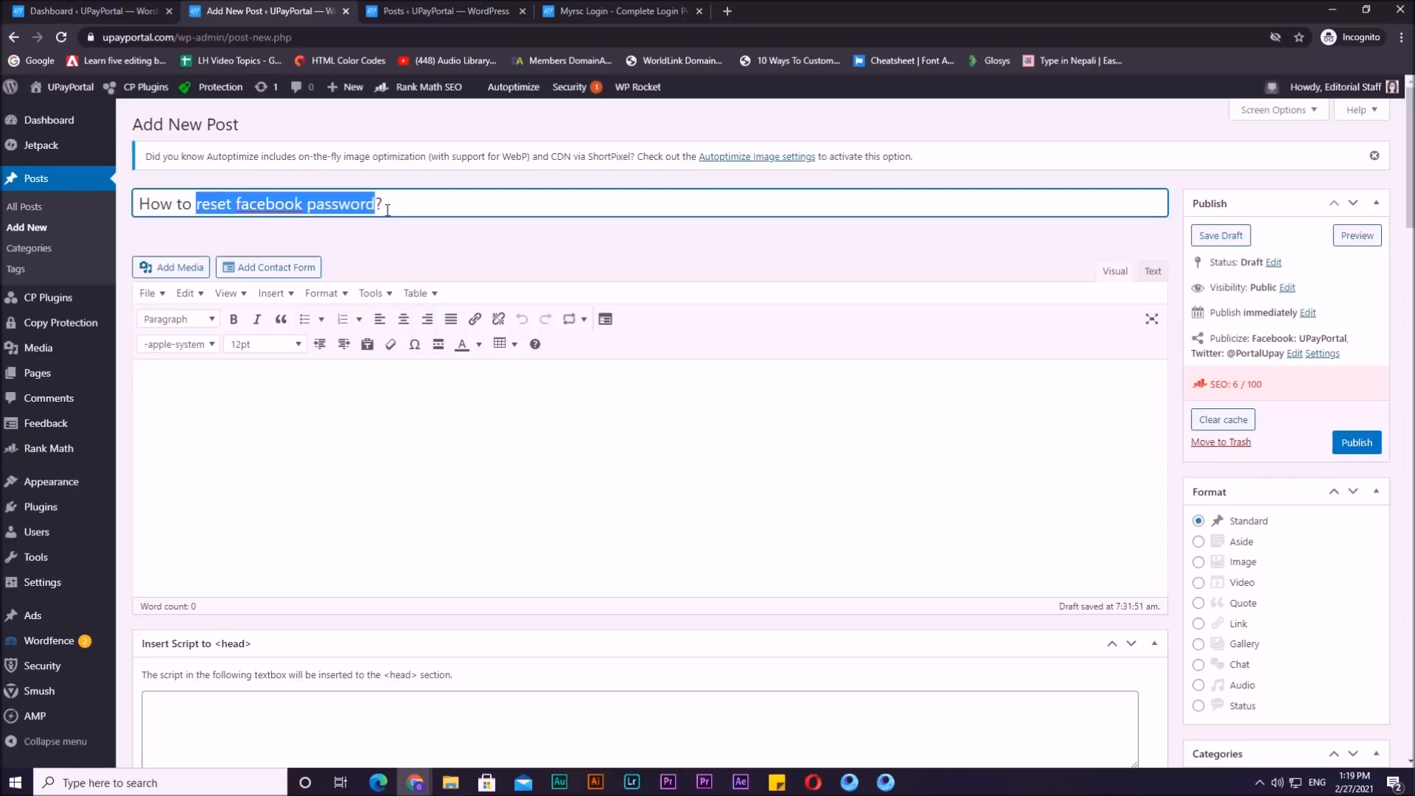
{"action": "scroll", "coordinate": [424, 361], "scroll_direction": "down", "scroll_amount": 15}
{"action": "scroll", "coordinate": [420, 363], "scroll_direction": "up", "scroll_amount": 2}
{"action": "left_click", "coordinate": [256, 338]}
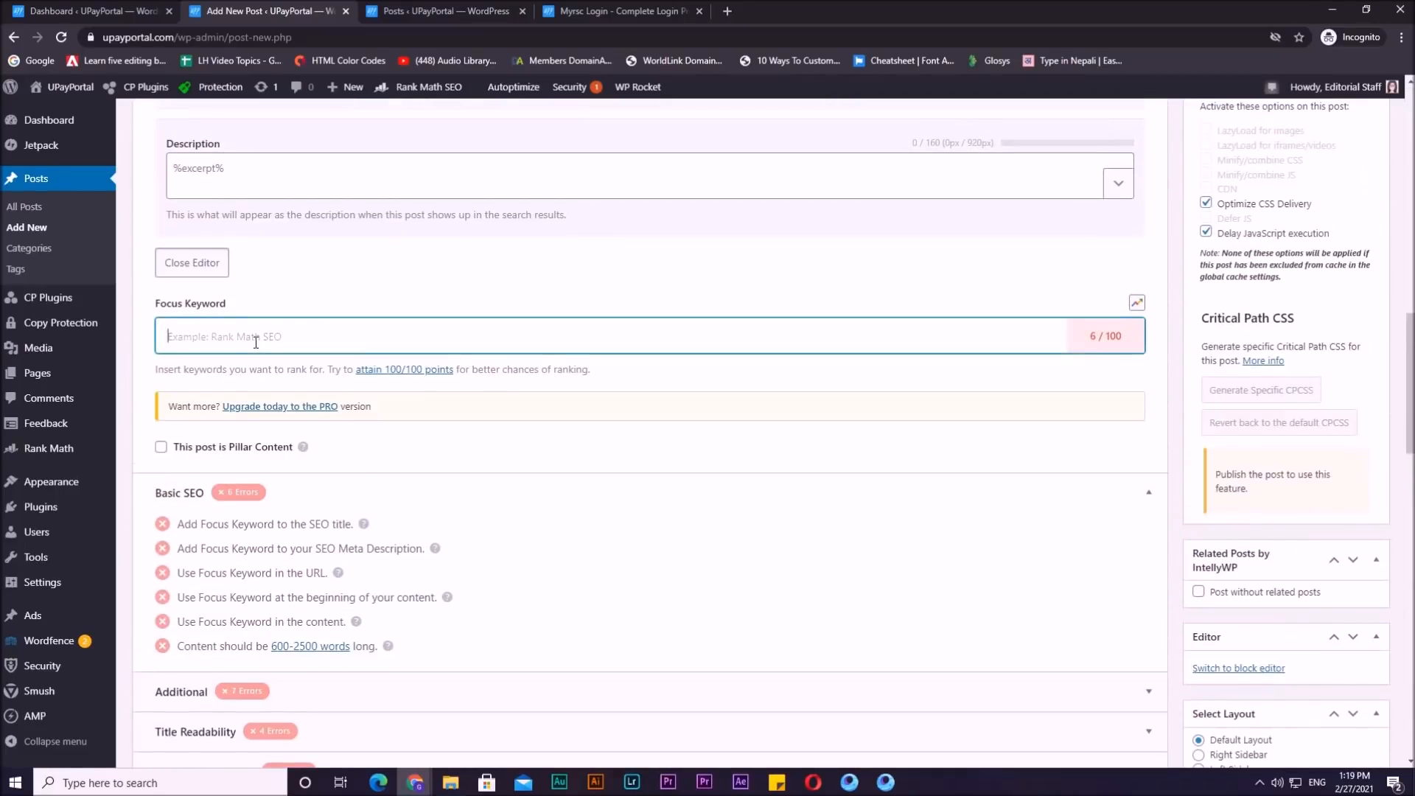
{"action": "key", "text": "ctrl+v"}
{"action": "key", "text": "Return"}
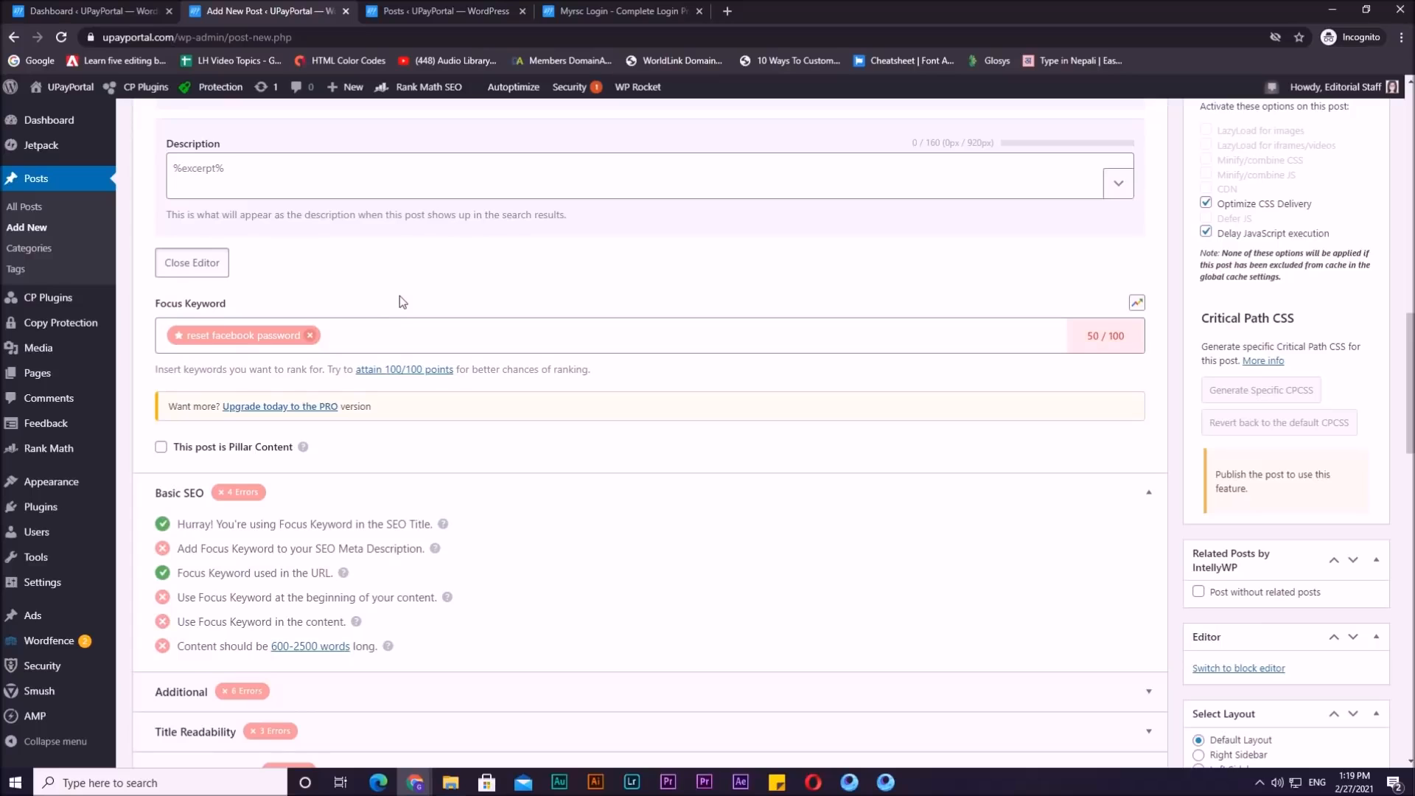
{"action": "scroll", "coordinate": [269, 338], "scroll_direction": "up", "scroll_amount": 6}
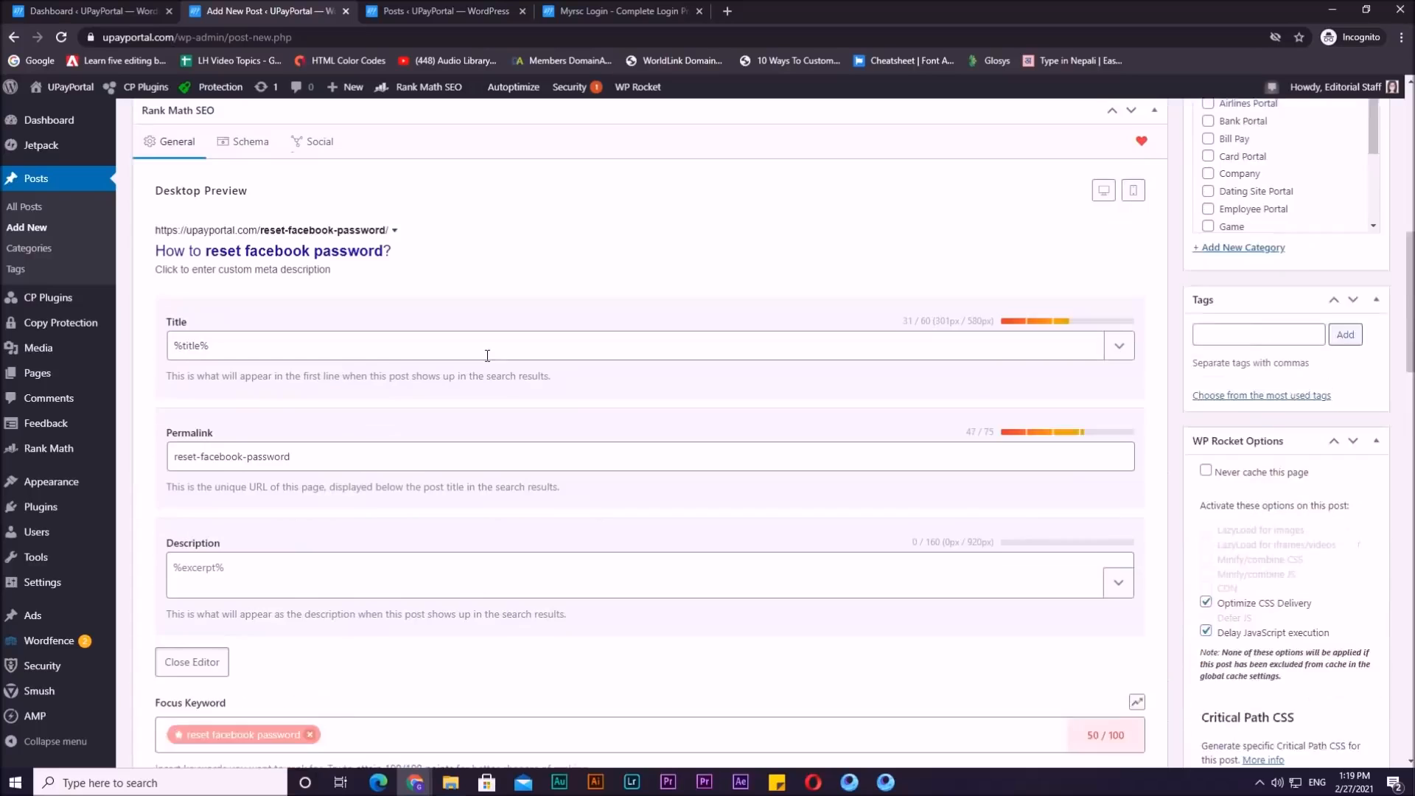
{"action": "scroll", "coordinate": [359, 336], "scroll_direction": "up", "scroll_amount": 7}
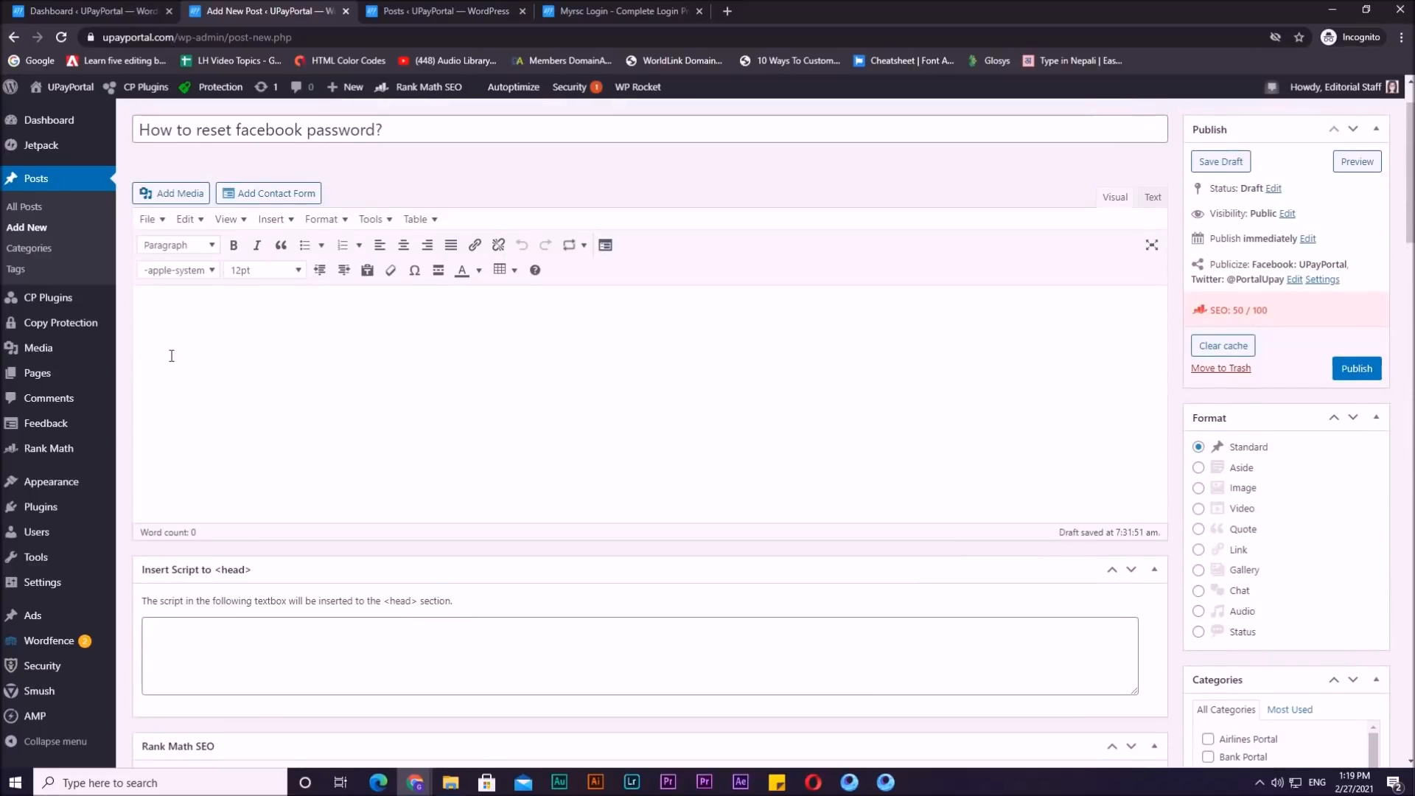
{"action": "scroll", "coordinate": [319, 345], "scroll_direction": "down", "scroll_amount": 15}
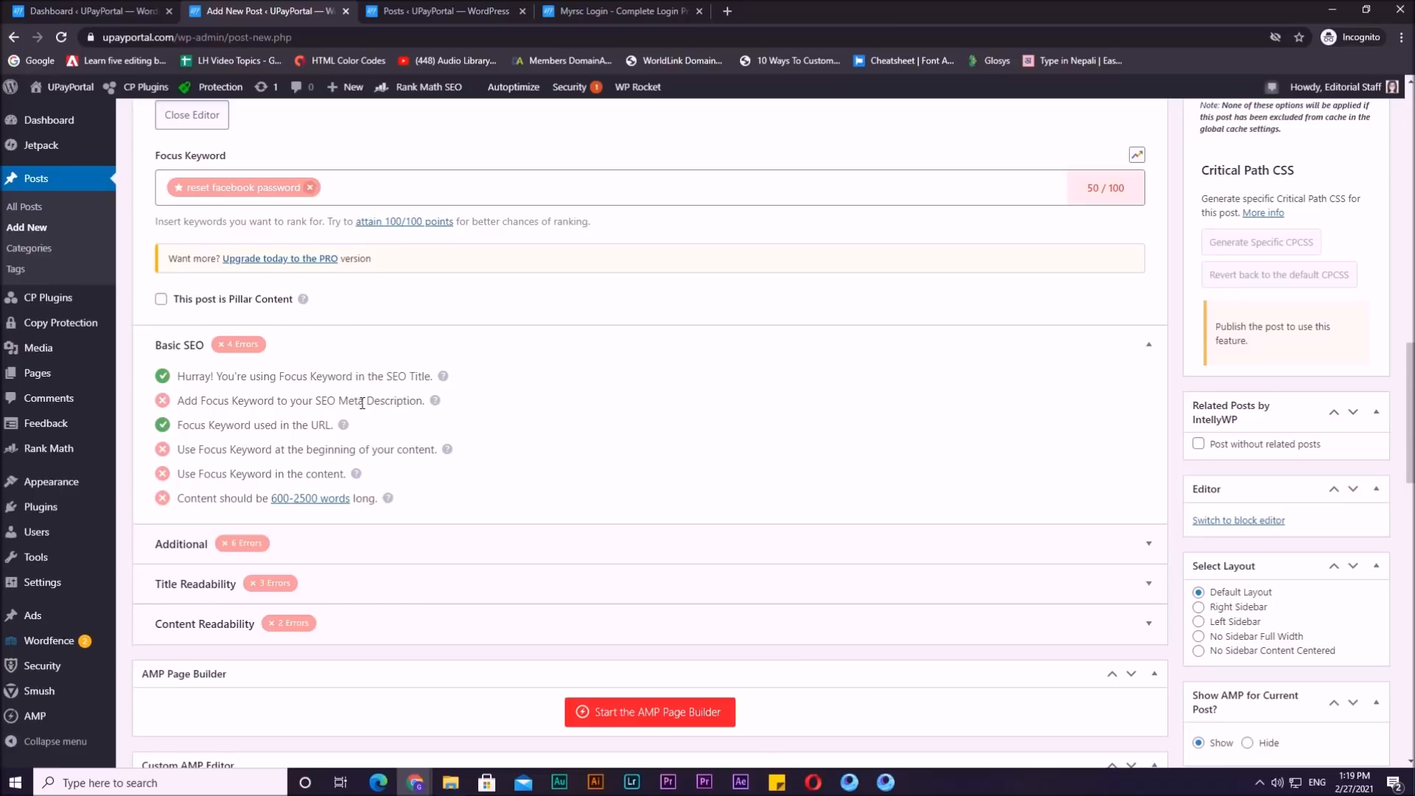
{"action": "scroll", "coordinate": [370, 403], "scroll_direction": "up", "scroll_amount": 6}
{"action": "left_click", "coordinate": [263, 468]}
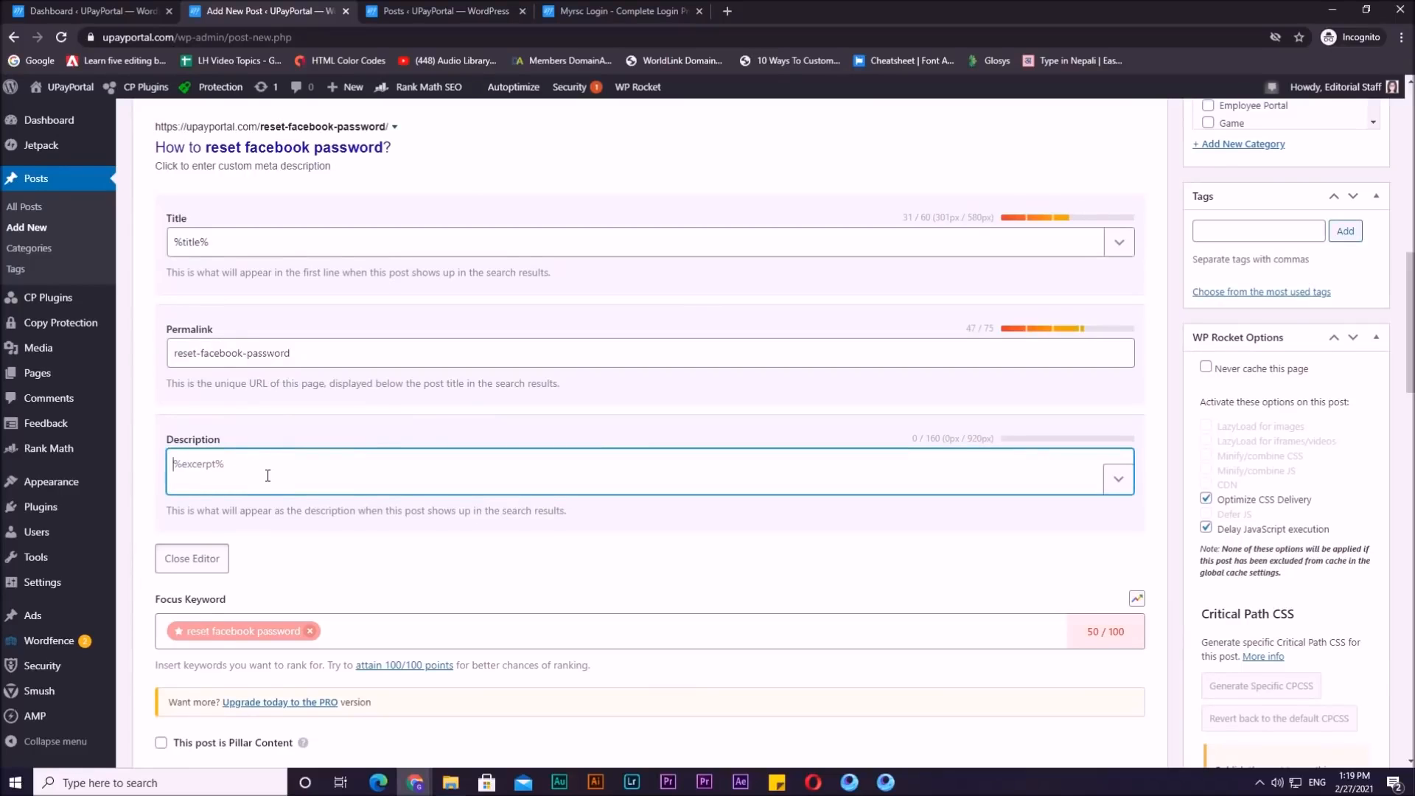
{"action": "scroll", "coordinate": [266, 471], "scroll_direction": "up", "scroll_amount": 9}
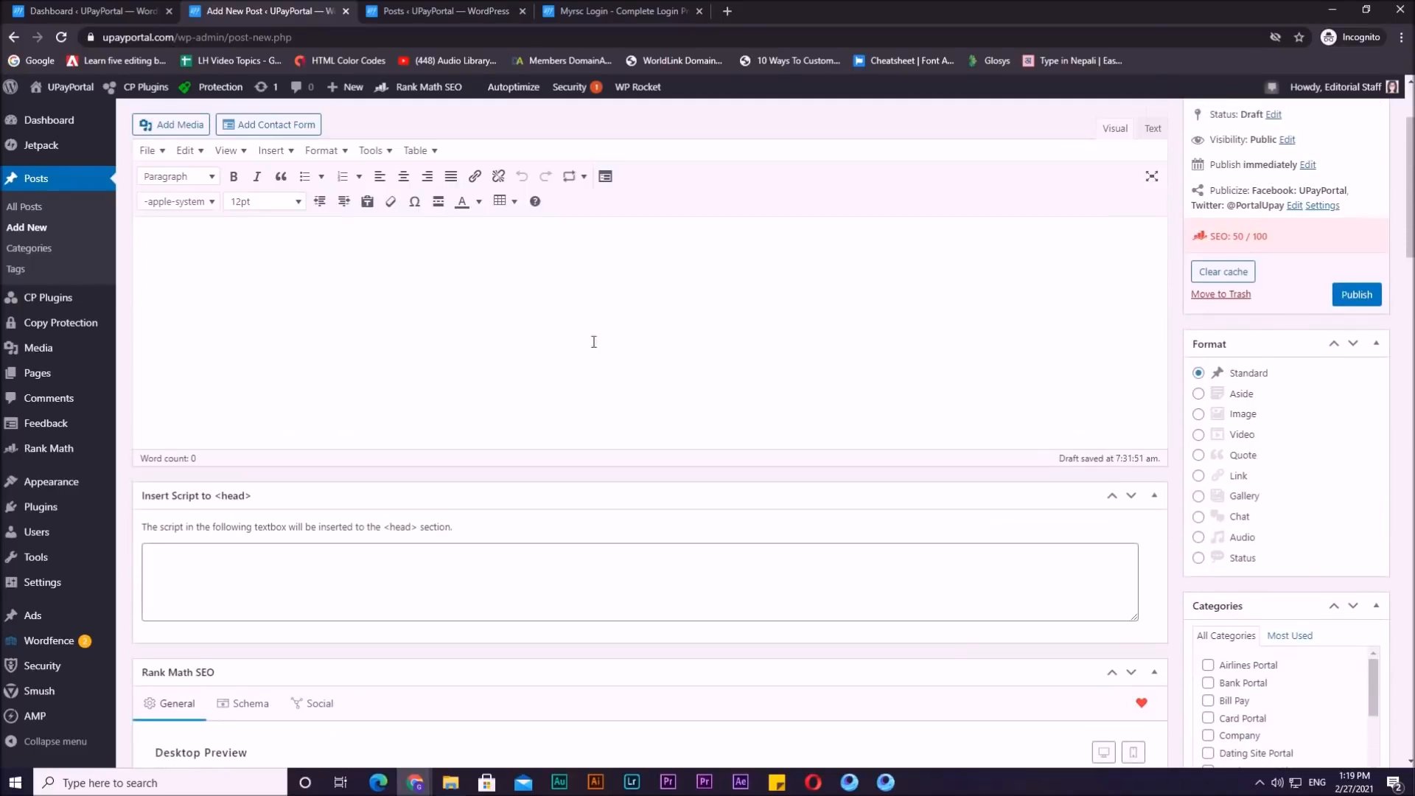
{"action": "scroll", "coordinate": [398, 368], "scroll_direction": "up", "scroll_amount": 1}
{"action": "scroll", "coordinate": [373, 394], "scroll_direction": "down", "scroll_amount": 15}
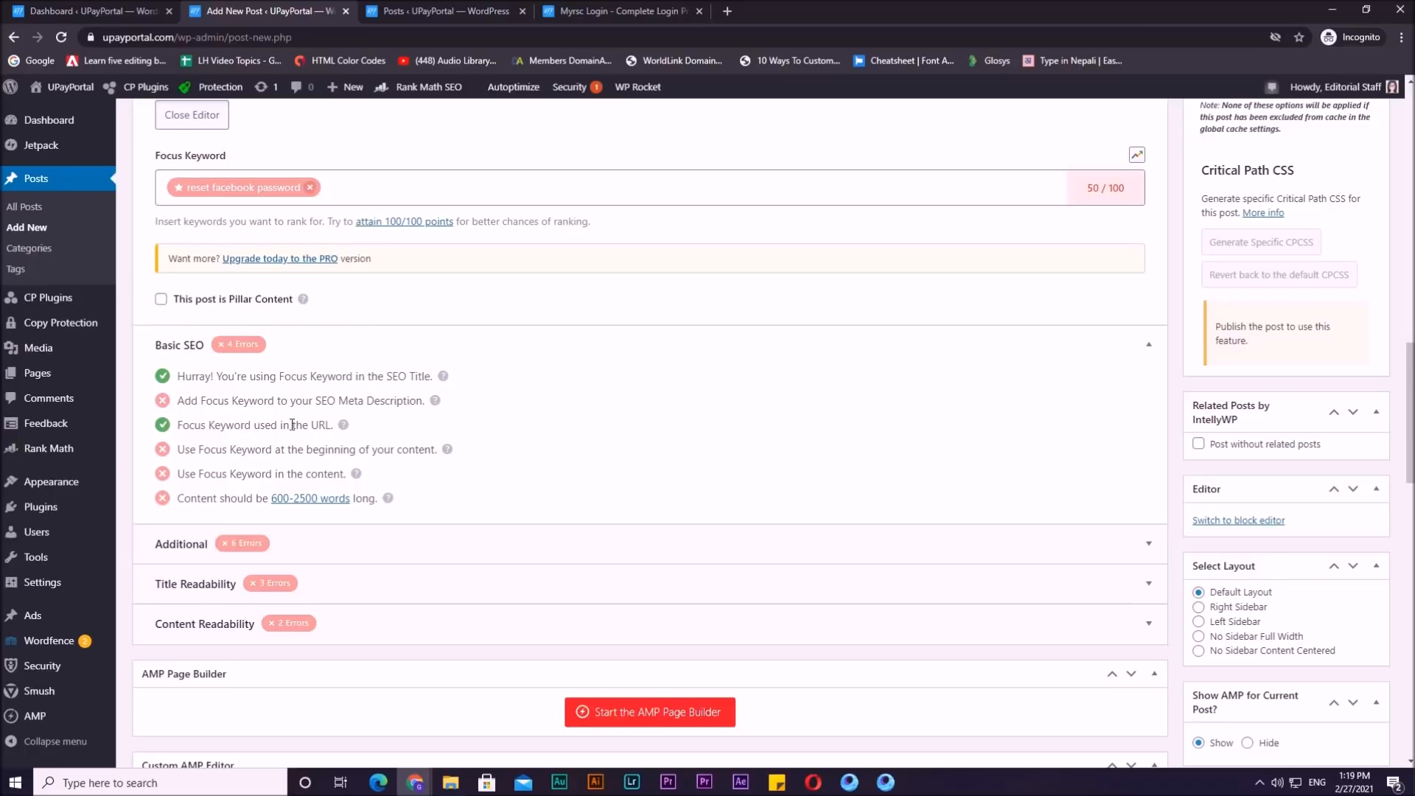
{"action": "scroll", "coordinate": [357, 432], "scroll_direction": "up", "scroll_amount": 5}
{"action": "scroll", "coordinate": [329, 452], "scroll_direction": "down", "scroll_amount": 1}
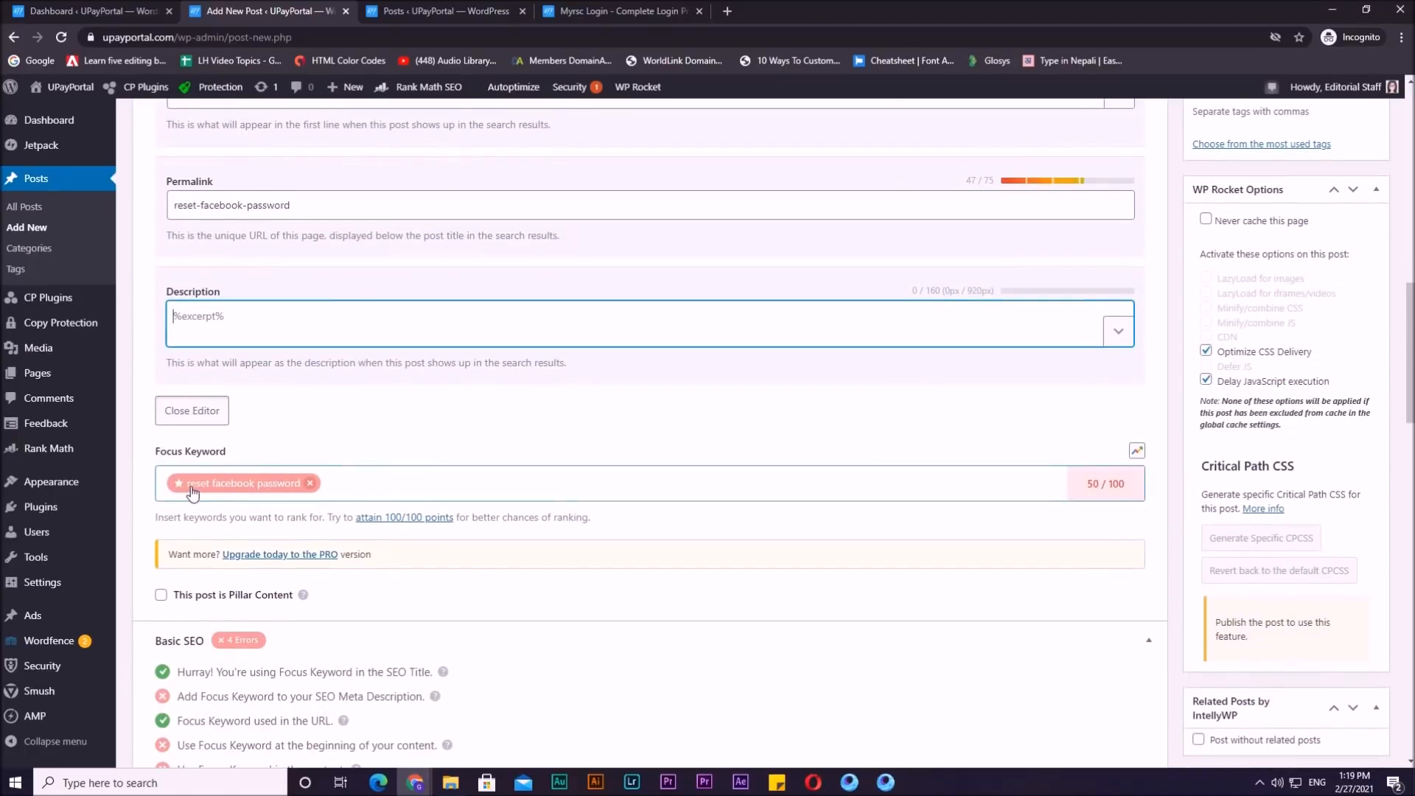
{"action": "scroll", "coordinate": [281, 465], "scroll_direction": "up", "scroll_amount": 2}
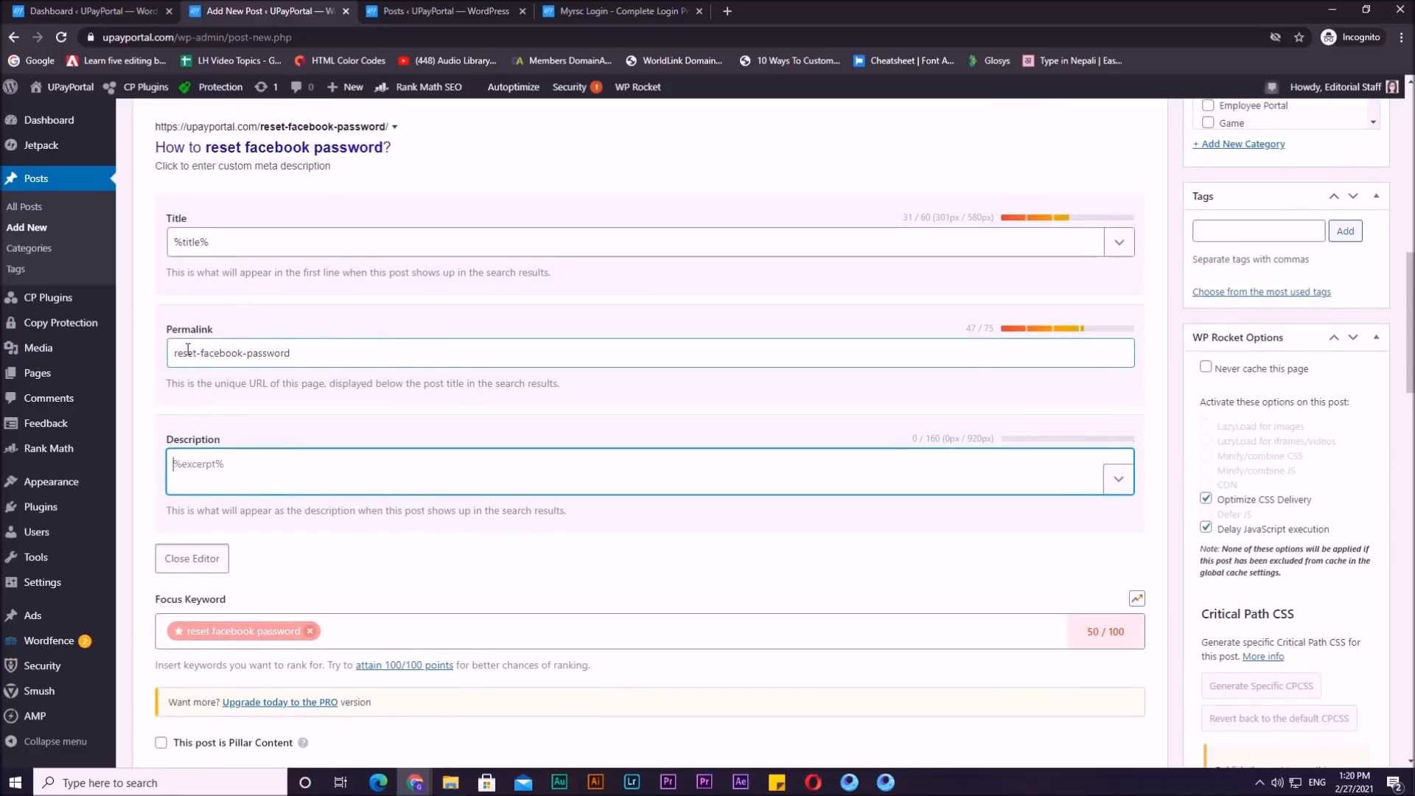
{"action": "scroll", "coordinate": [381, 406], "scroll_direction": "down", "scroll_amount": 8}
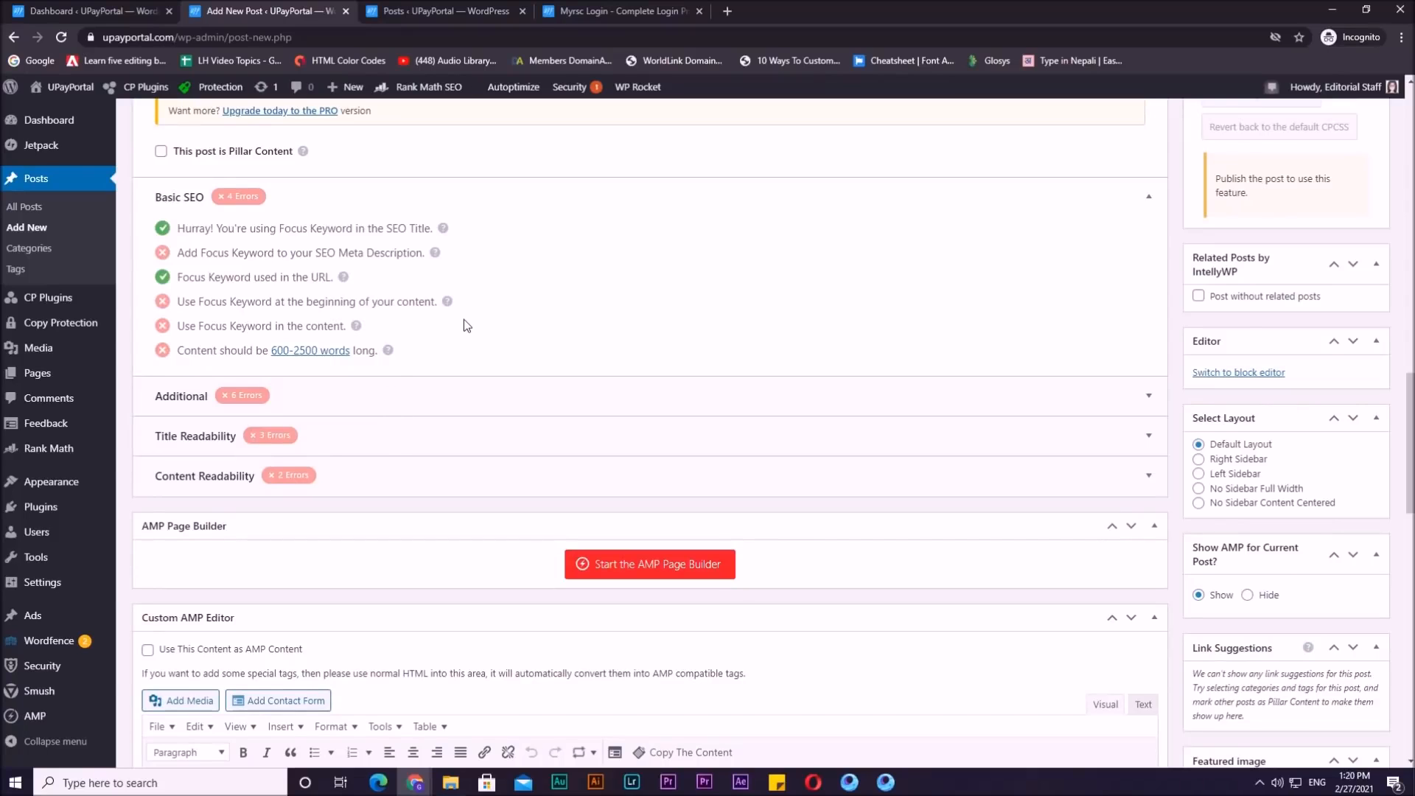
{"action": "scroll", "coordinate": [460, 302], "scroll_direction": "up", "scroll_amount": 1}
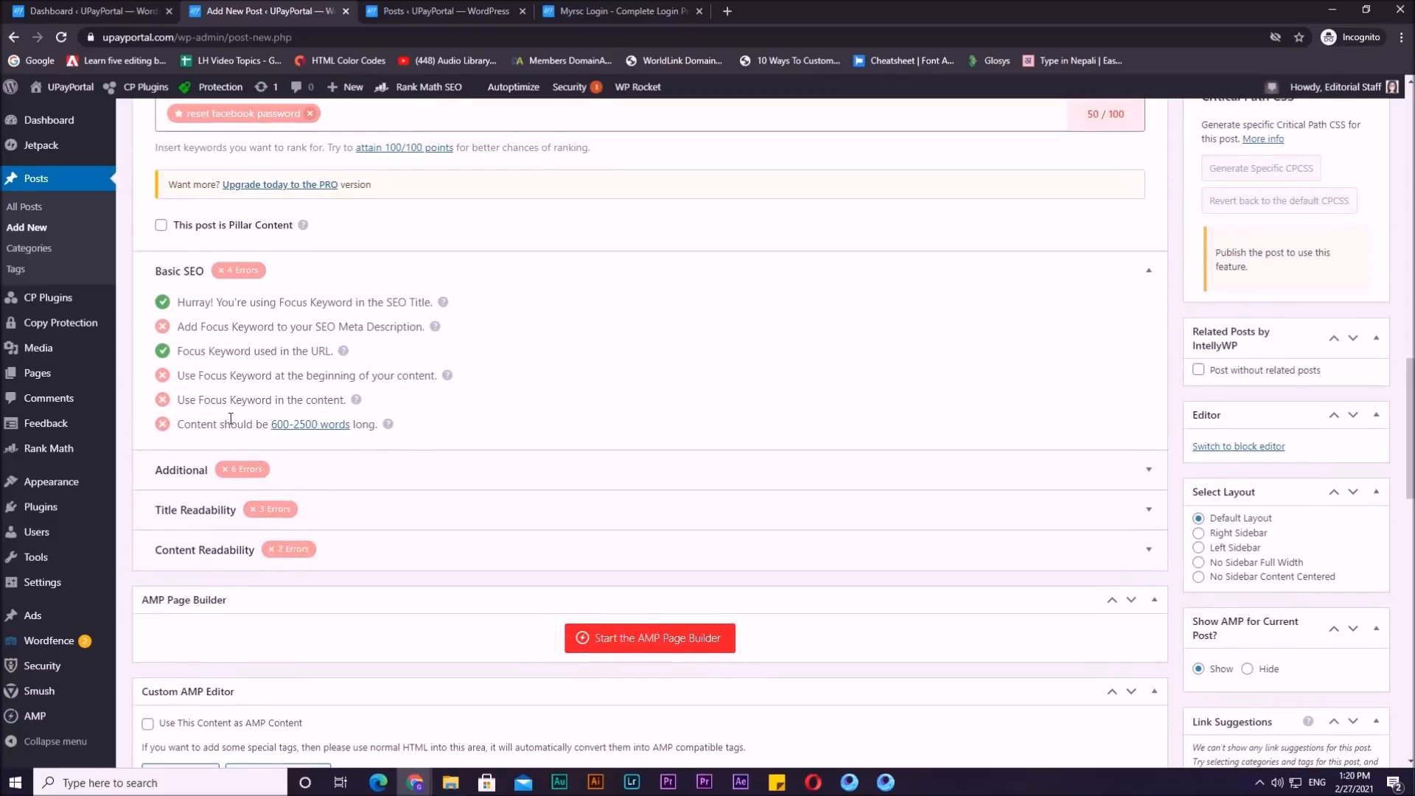
{"action": "left_click_drag", "start_coordinate": [180, 424], "coordinate": [352, 426]}
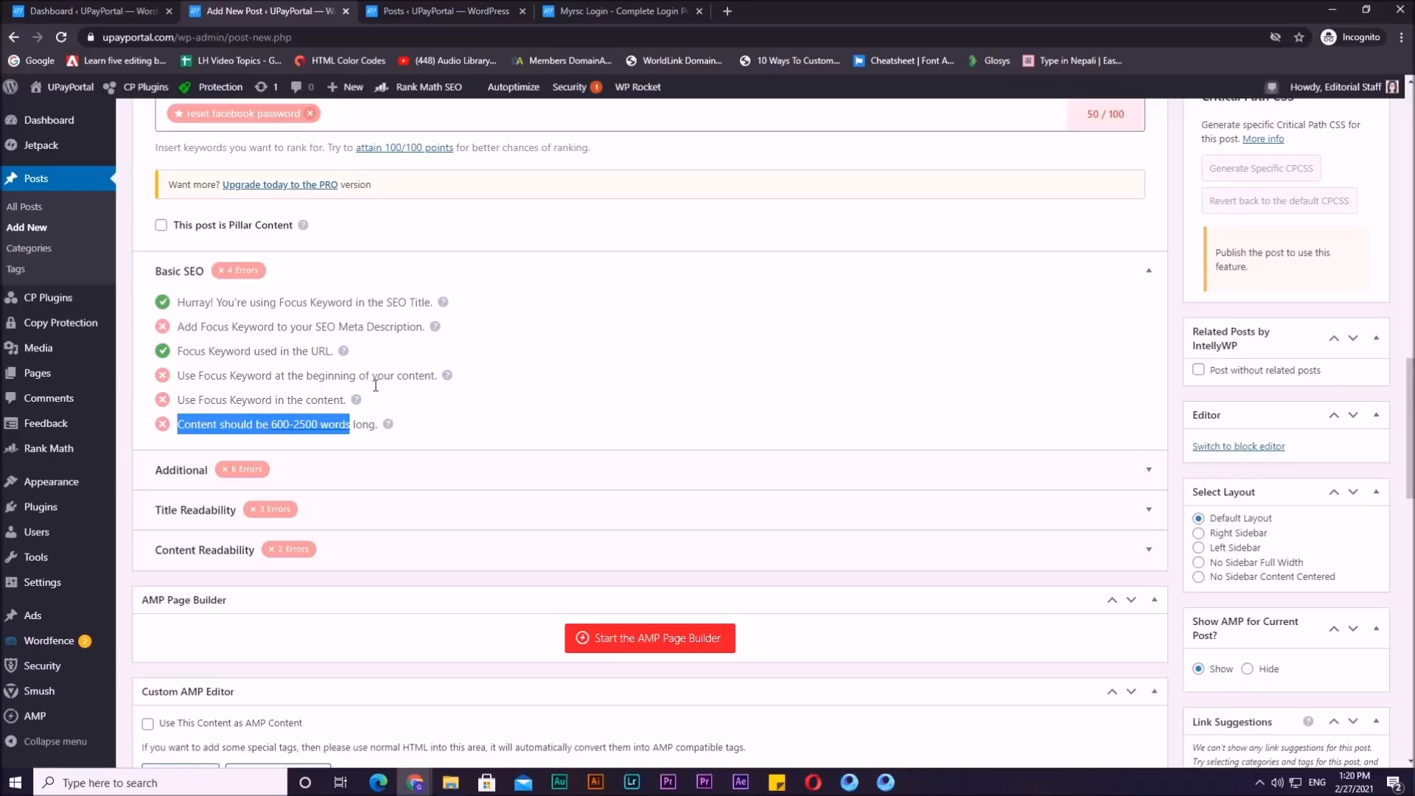
{"action": "scroll", "coordinate": [918, 321], "scroll_direction": "up", "scroll_amount": 15}
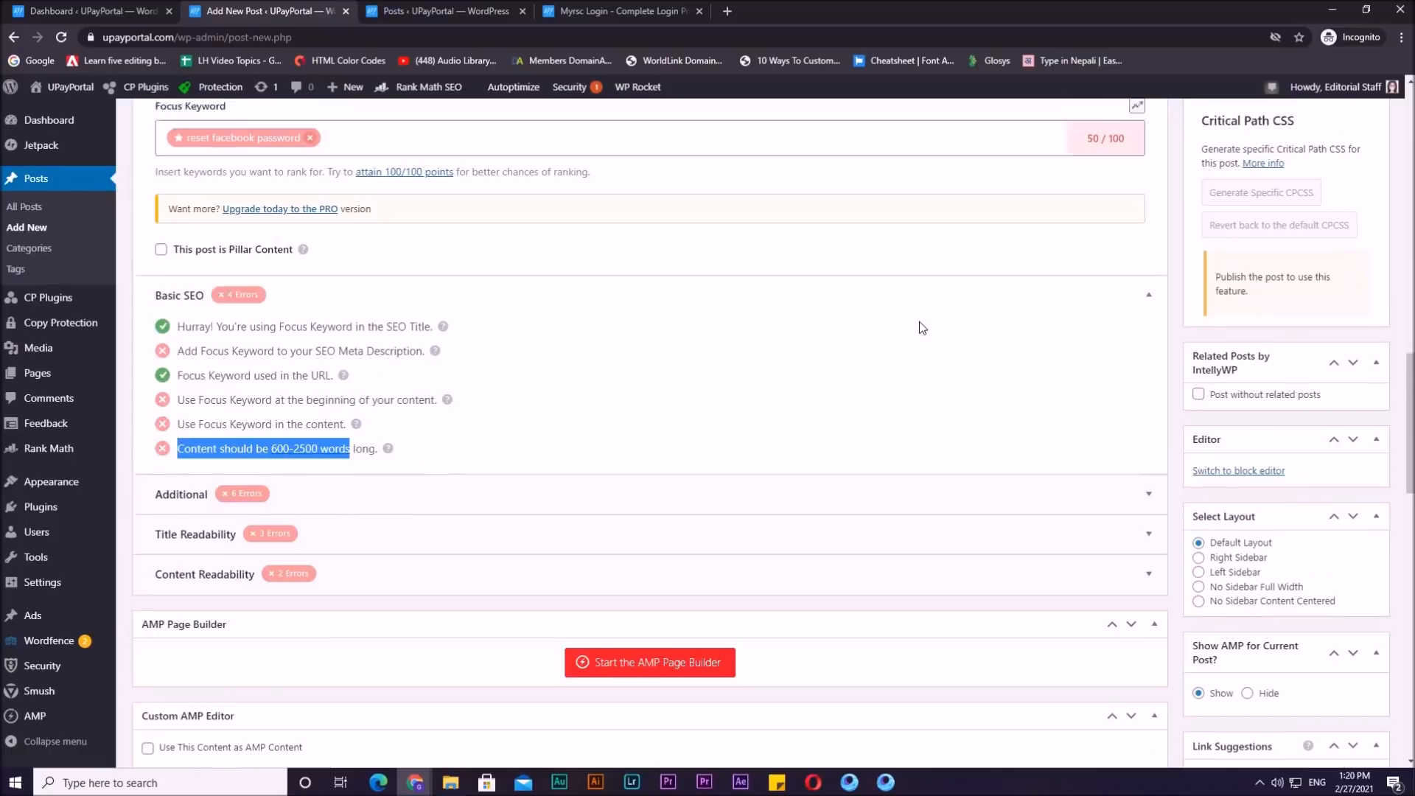
{"action": "scroll", "coordinate": [958, 310], "scroll_direction": "down", "scroll_amount": 1}
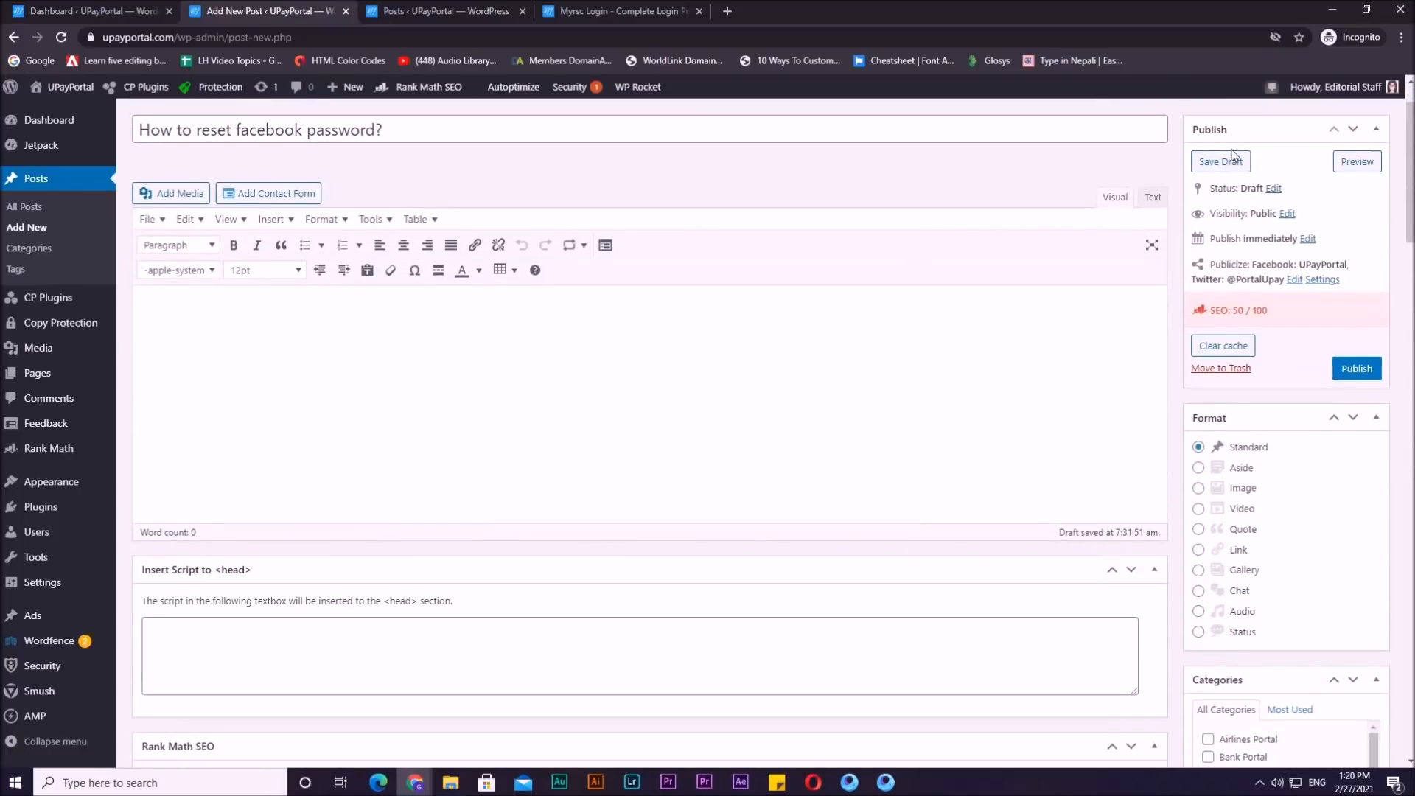
{"action": "scroll", "coordinate": [1364, 306], "scroll_direction": "down", "scroll_amount": 2}
{"action": "scroll", "coordinate": [1372, 307], "scroll_direction": "down", "scroll_amount": 6}
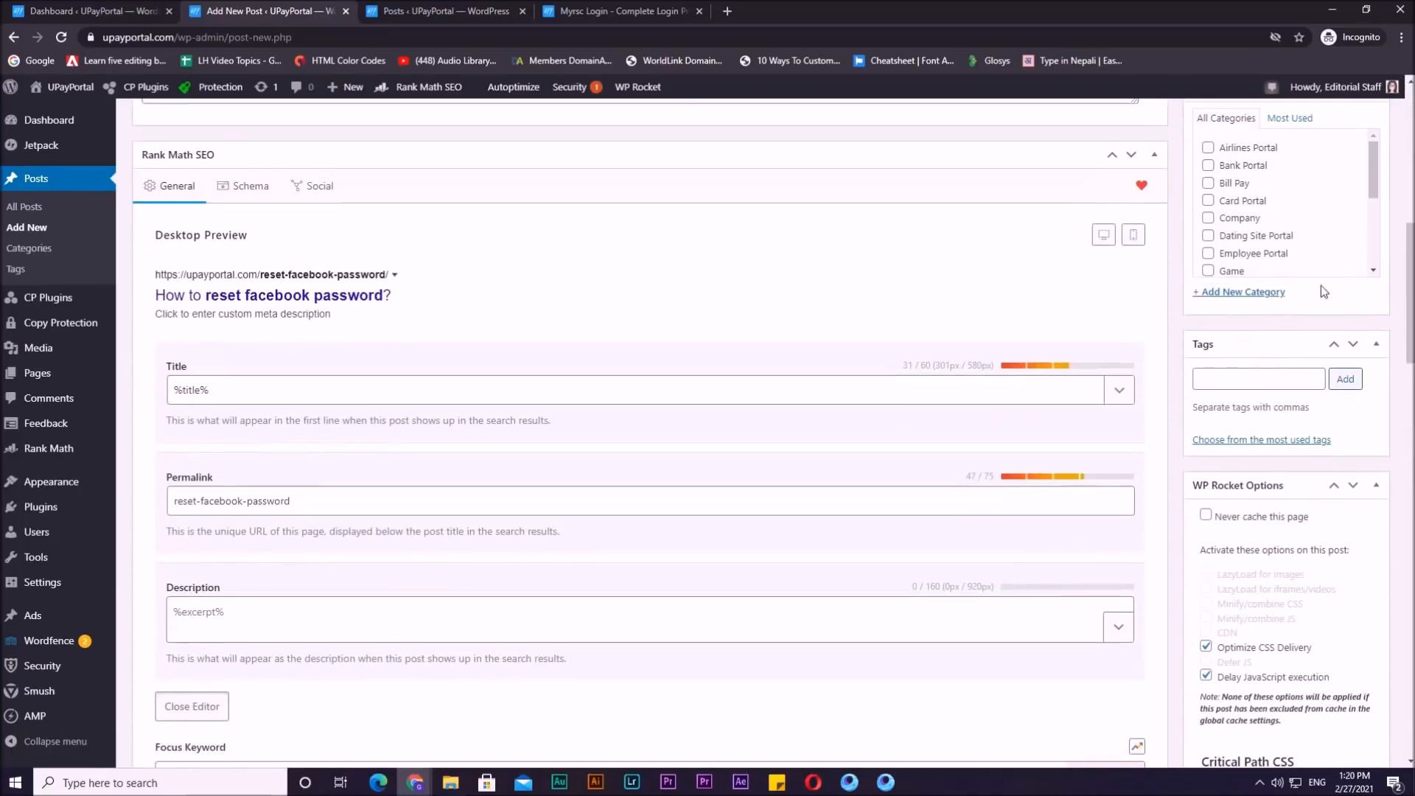
{"action": "scroll", "coordinate": [537, 307], "scroll_direction": "up", "scroll_amount": 7}
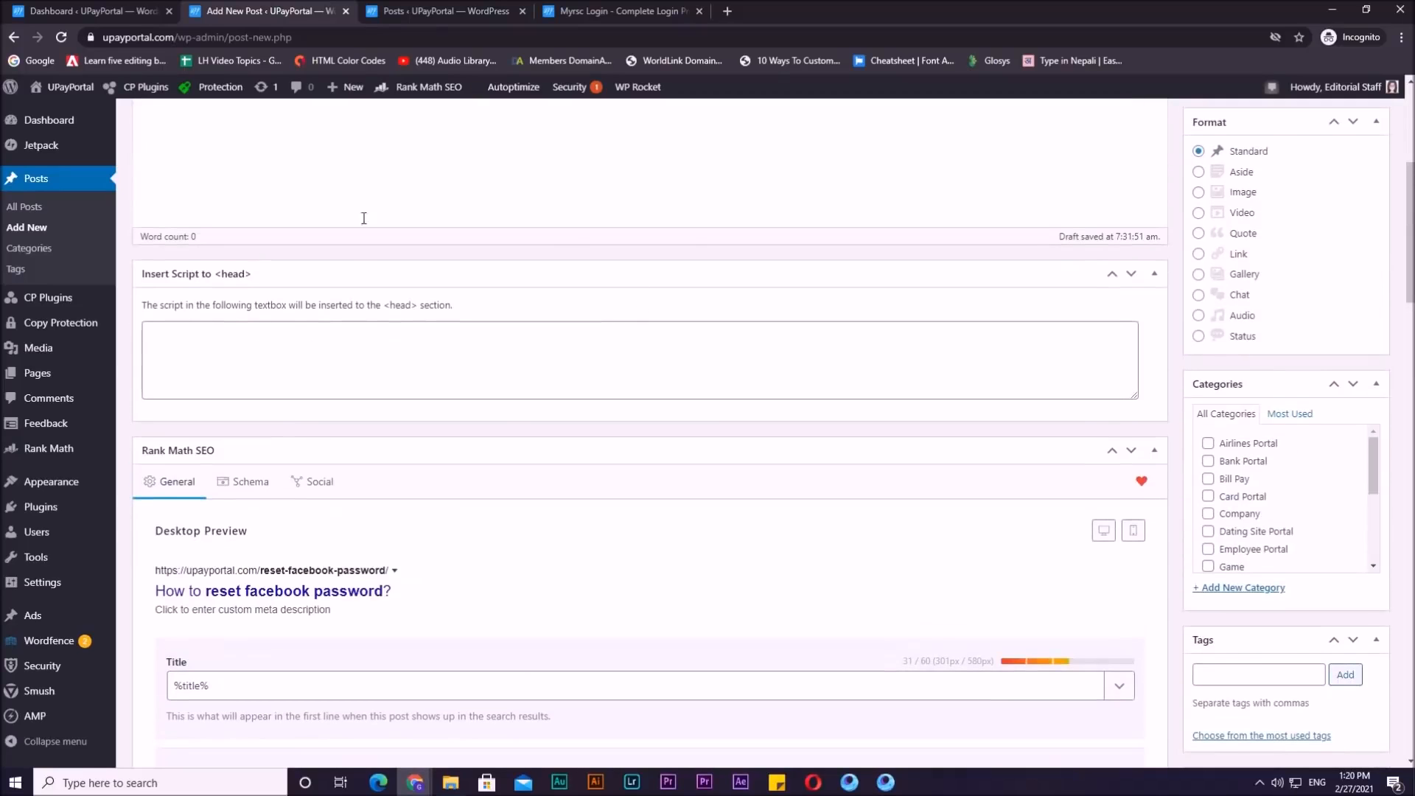
{"action": "scroll", "coordinate": [537, 306], "scroll_direction": "up", "scroll_amount": 2}
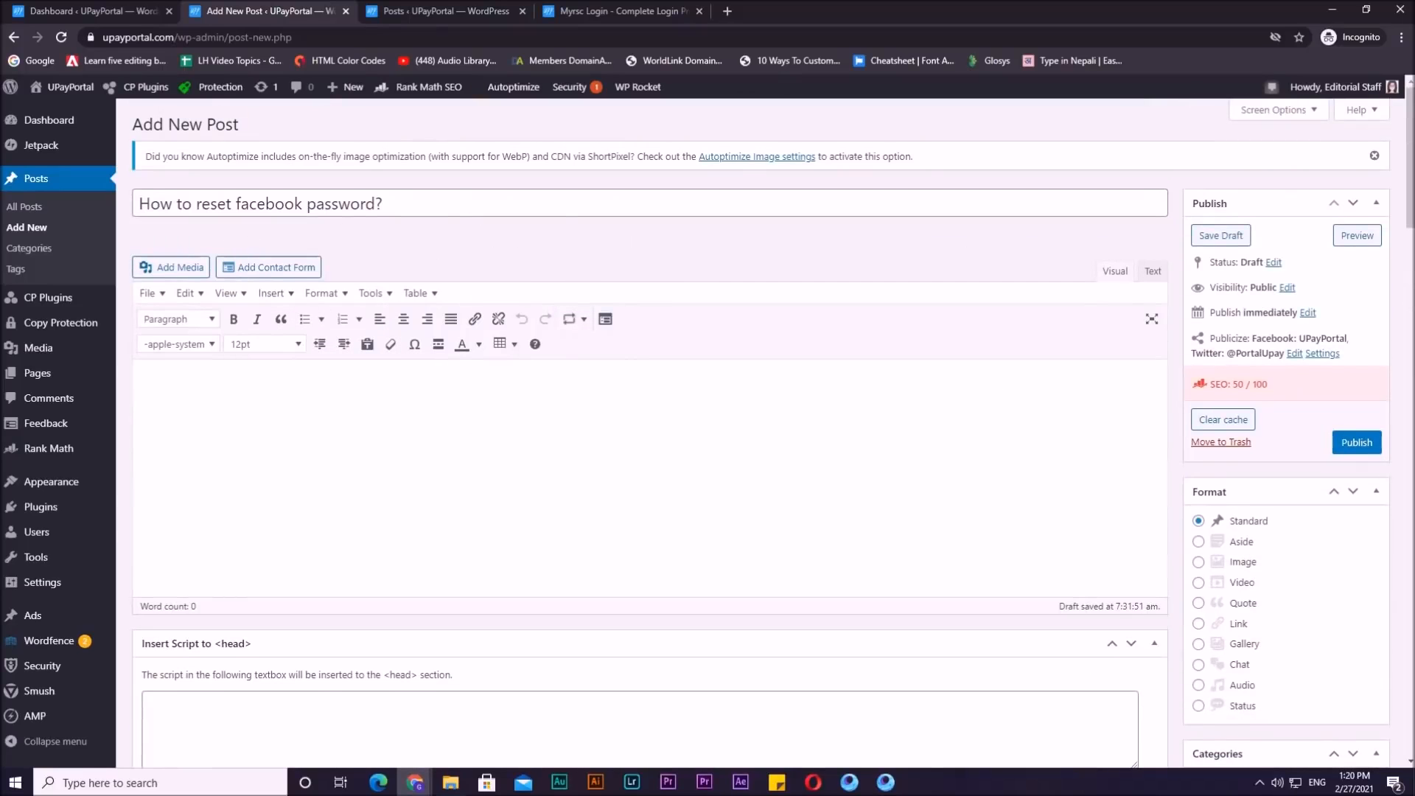
{"action": "scroll", "coordinate": [1125, 376], "scroll_direction": "down", "scroll_amount": 6}
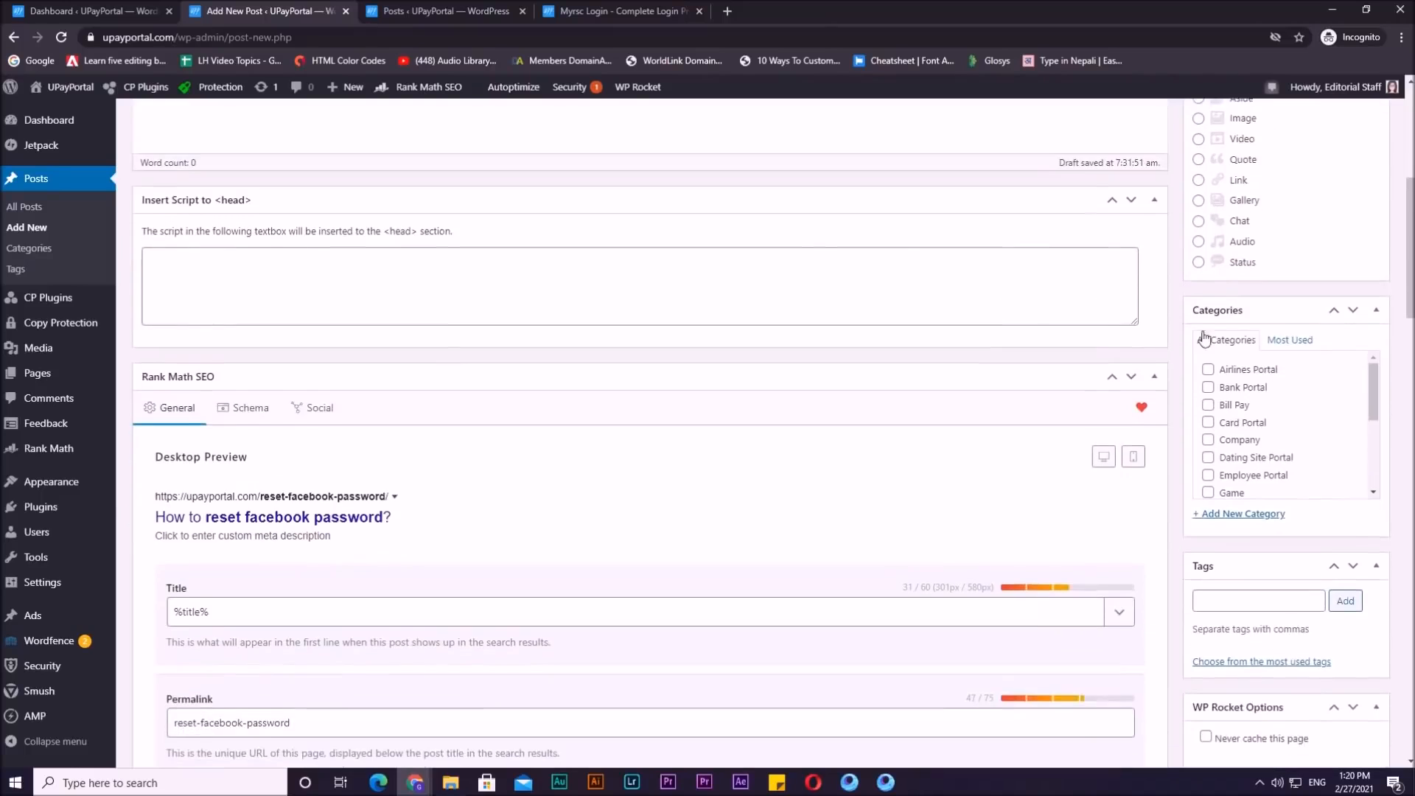
Step: Tick the Social category for the post
{"action": "scroll", "coordinate": [141, 271], "scroll_direction": "up", "scroll_amount": 4}
{"action": "scroll", "coordinate": [1383, 285], "scroll_direction": "down", "scroll_amount": 6}
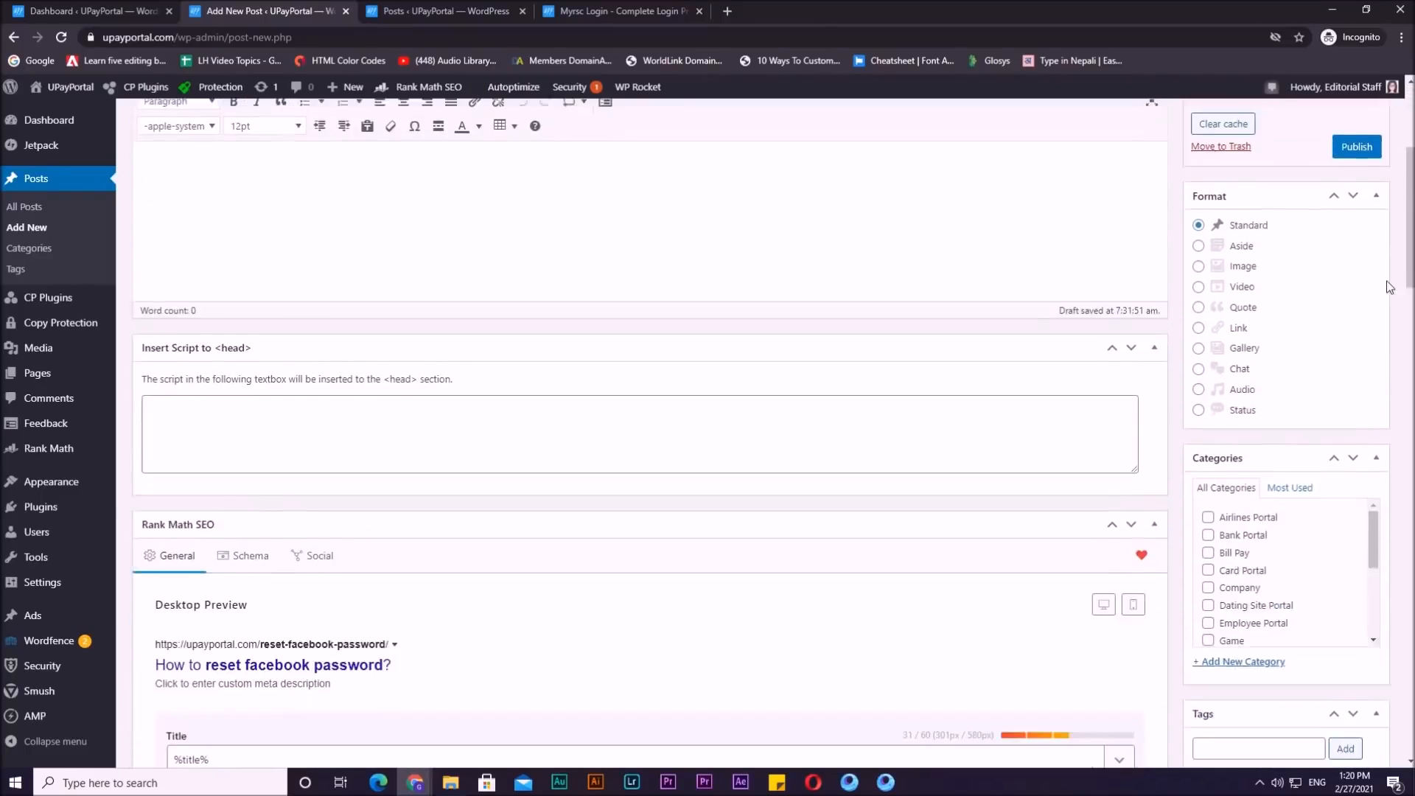
{"action": "scroll", "coordinate": [1306, 388], "scroll_direction": "down", "scroll_amount": 3}
{"action": "left_click", "coordinate": [1208, 432]}
Step: Click into the Tags field, then switch to the live site's homepage tab
{"action": "scroll", "coordinate": [1276, 327], "scroll_direction": "down", "scroll_amount": 5}
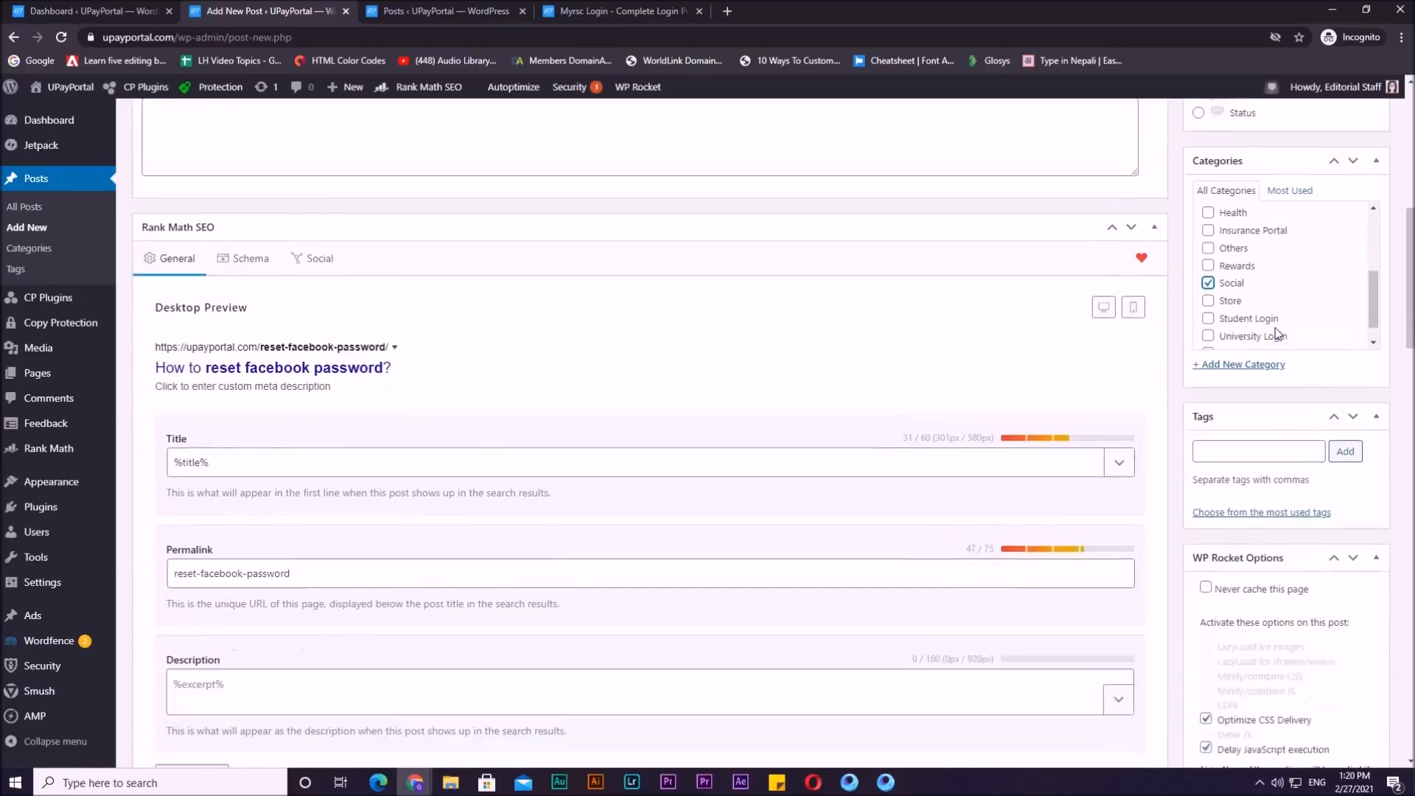
{"action": "left_click", "coordinate": [1238, 231]}
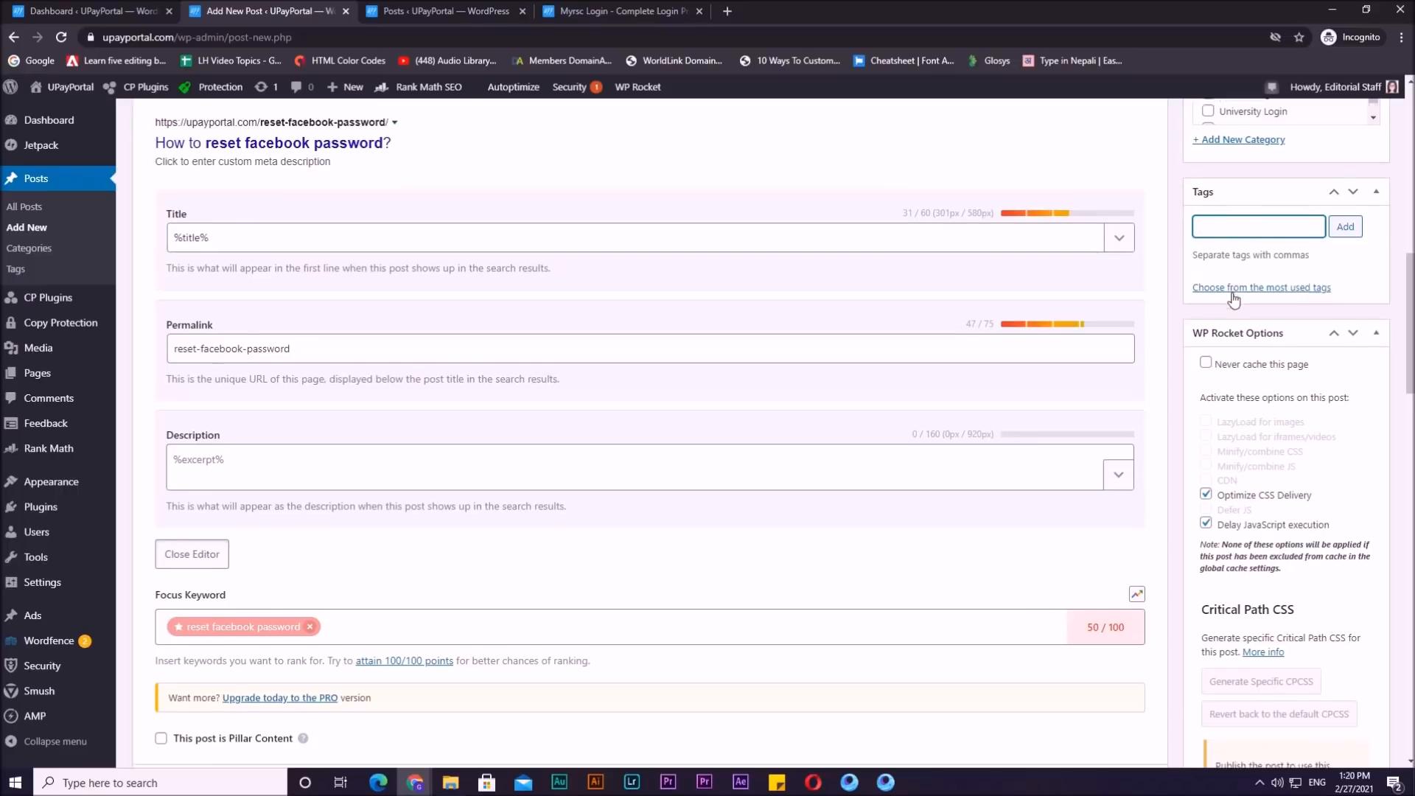
{"action": "scroll", "coordinate": [1223, 295], "scroll_direction": "down", "scroll_amount": 8}
{"action": "scroll", "coordinate": [1233, 294], "scroll_direction": "down", "scroll_amount": 5}
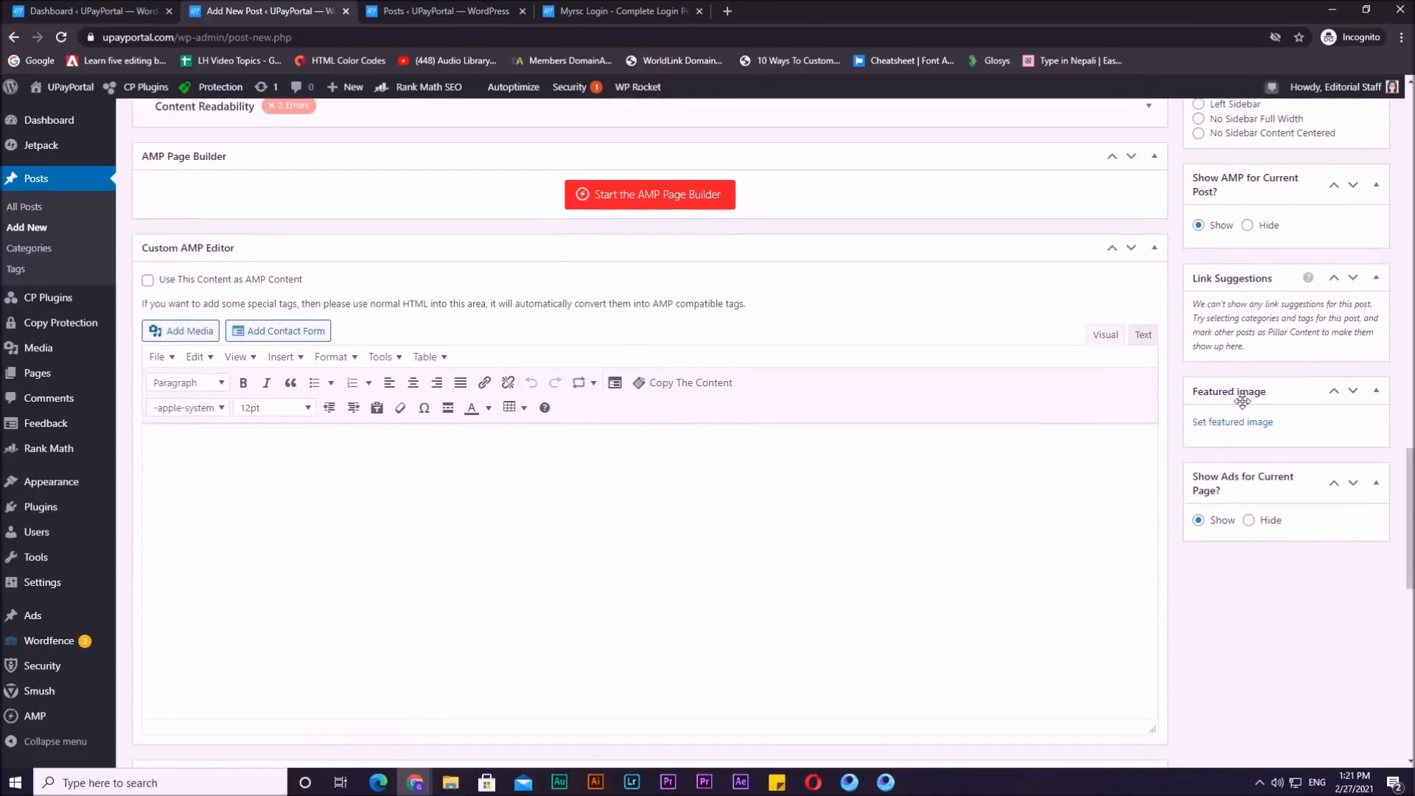
{"action": "left_click", "coordinate": [621, 10]}
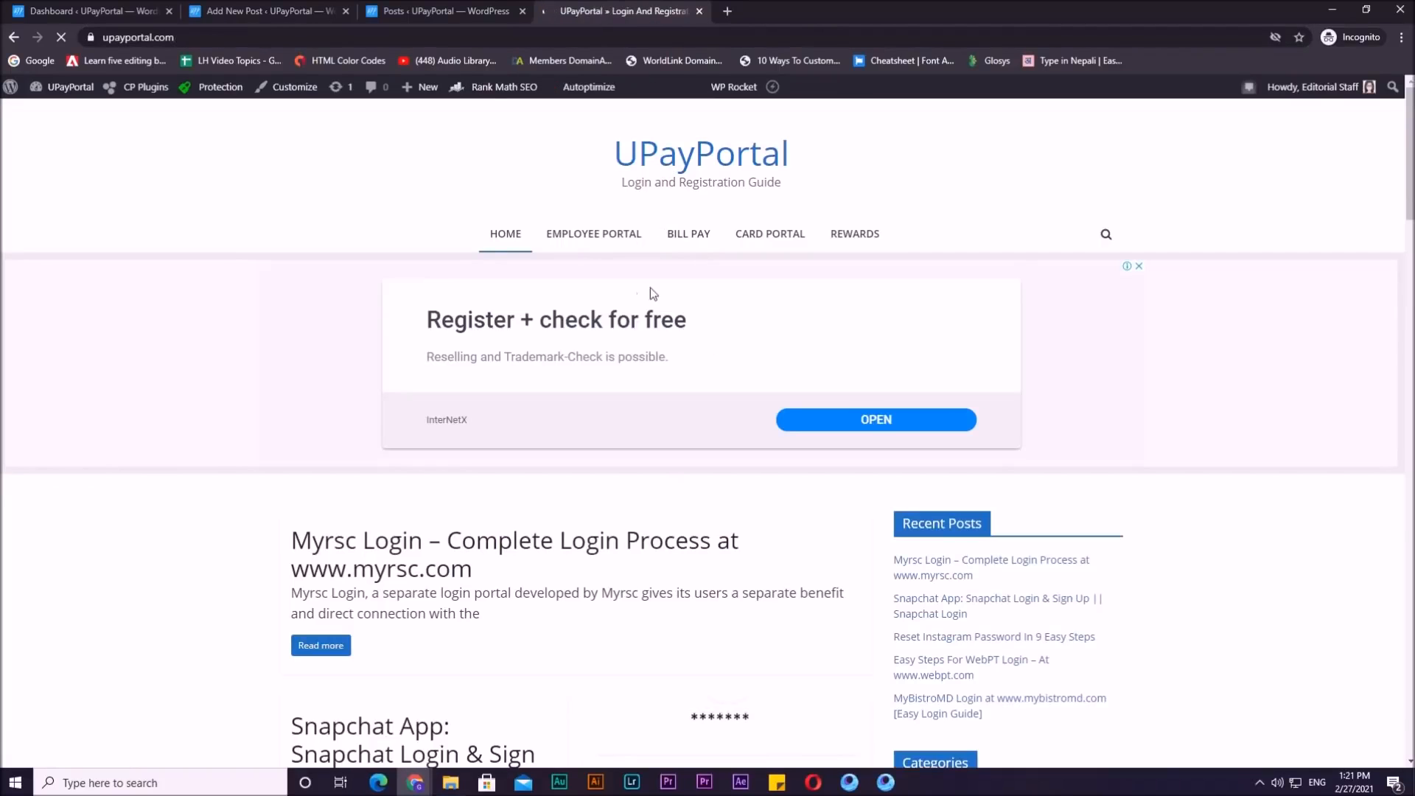
Step: Start adding a featured image, then cancel the file chooser and close the Featured image window
{"action": "scroll", "coordinate": [388, 326], "scroll_direction": "down", "scroll_amount": 9}
{"action": "scroll", "coordinate": [399, 333], "scroll_direction": "down", "scroll_amount": 1}
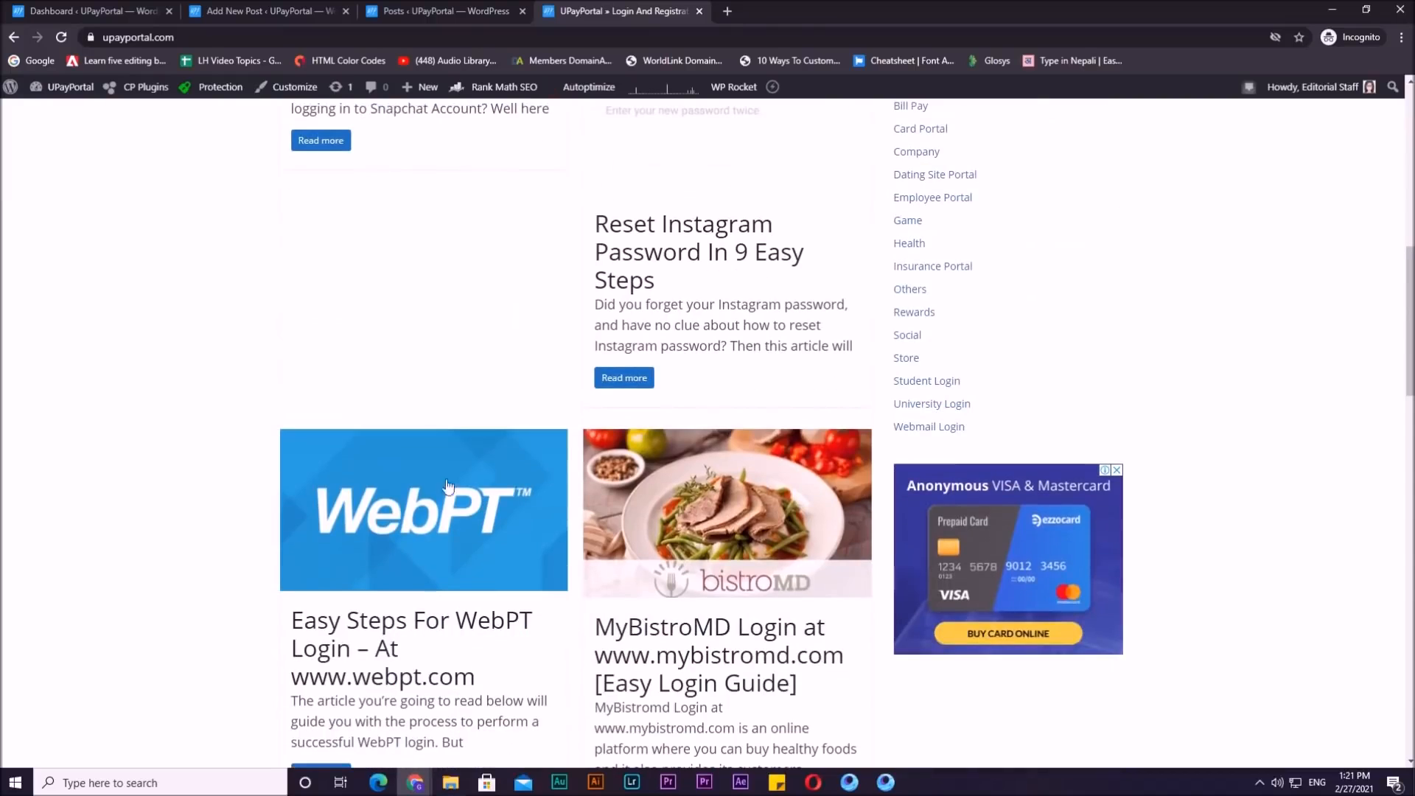
{"action": "scroll", "coordinate": [758, 498], "scroll_direction": "down", "scroll_amount": 6}
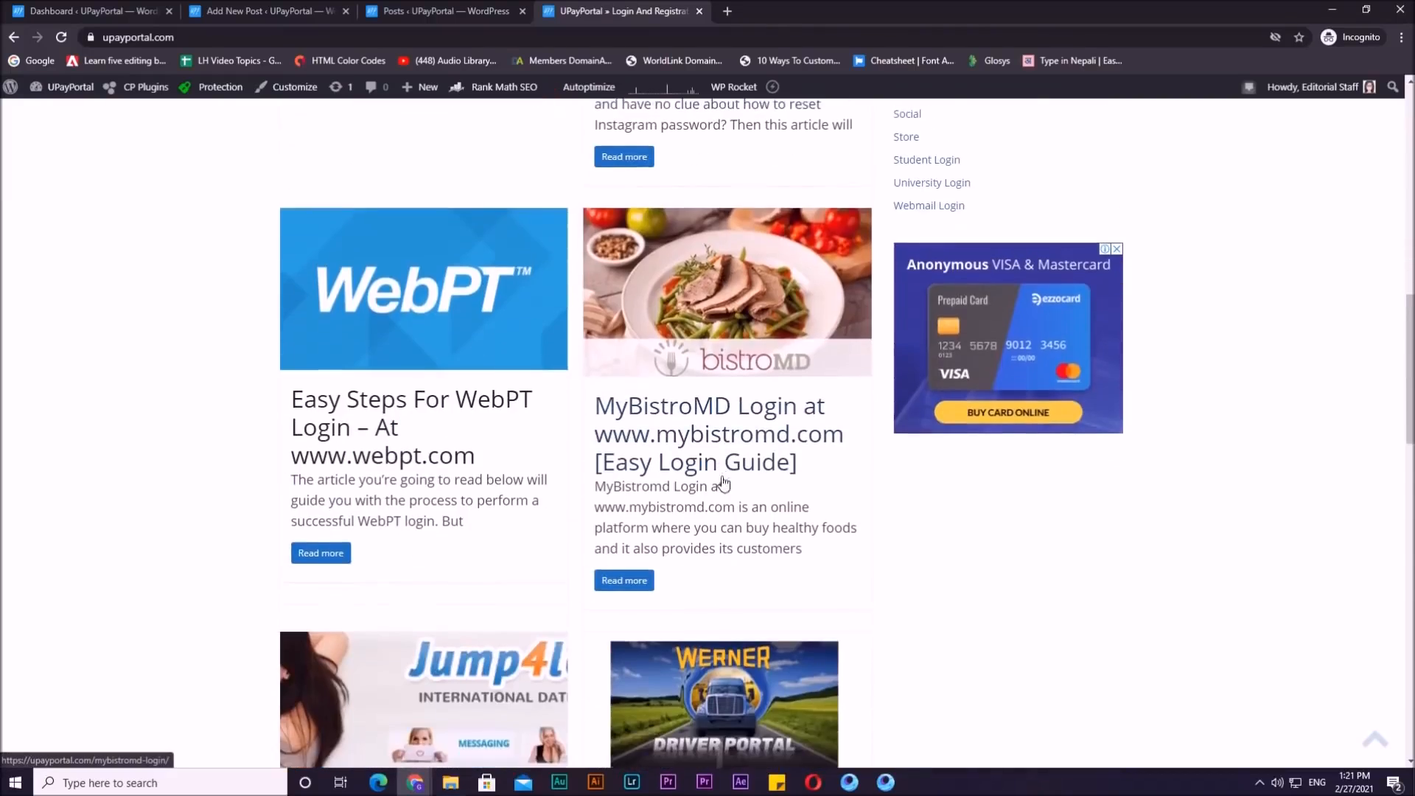
{"action": "left_click", "coordinate": [451, 9]}
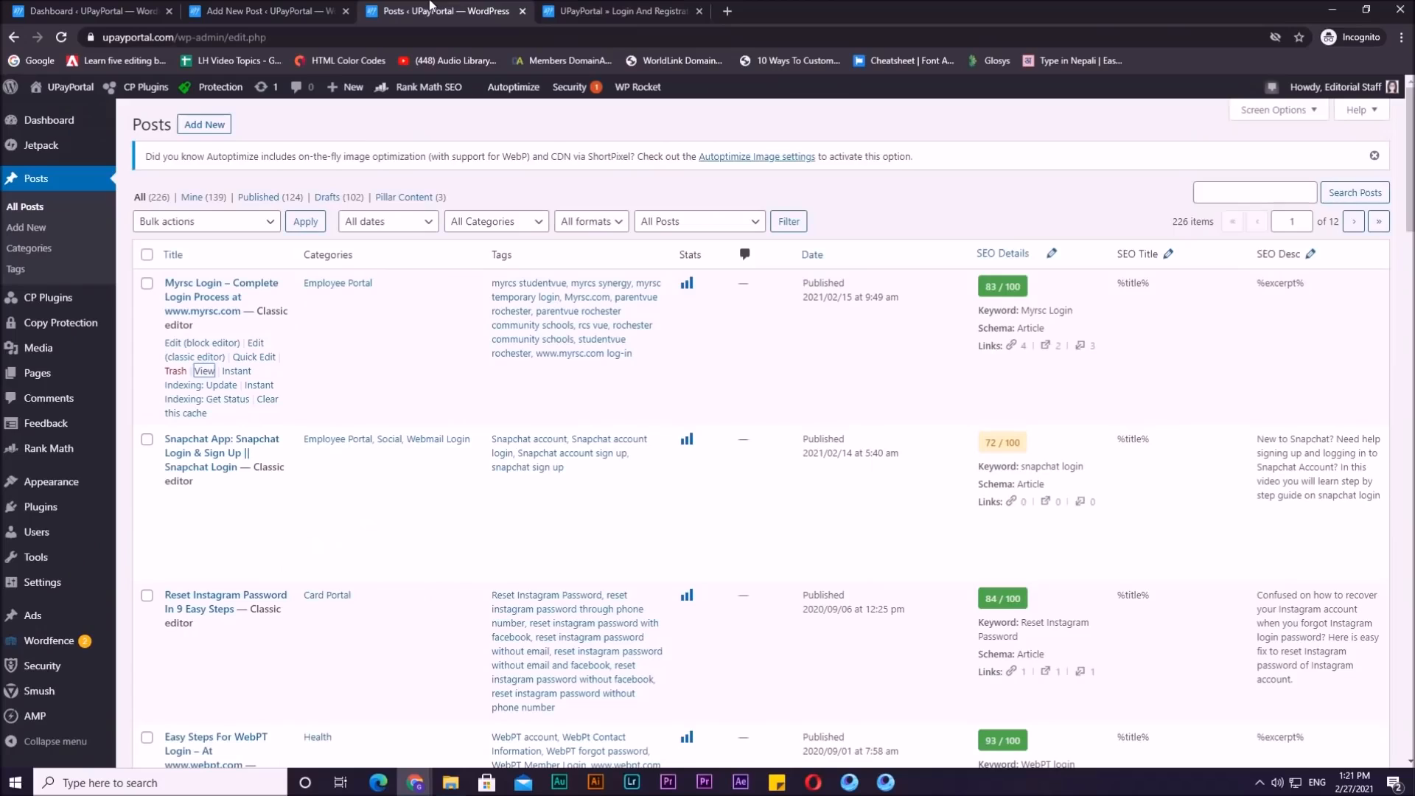
{"action": "left_click", "coordinate": [298, 8]}
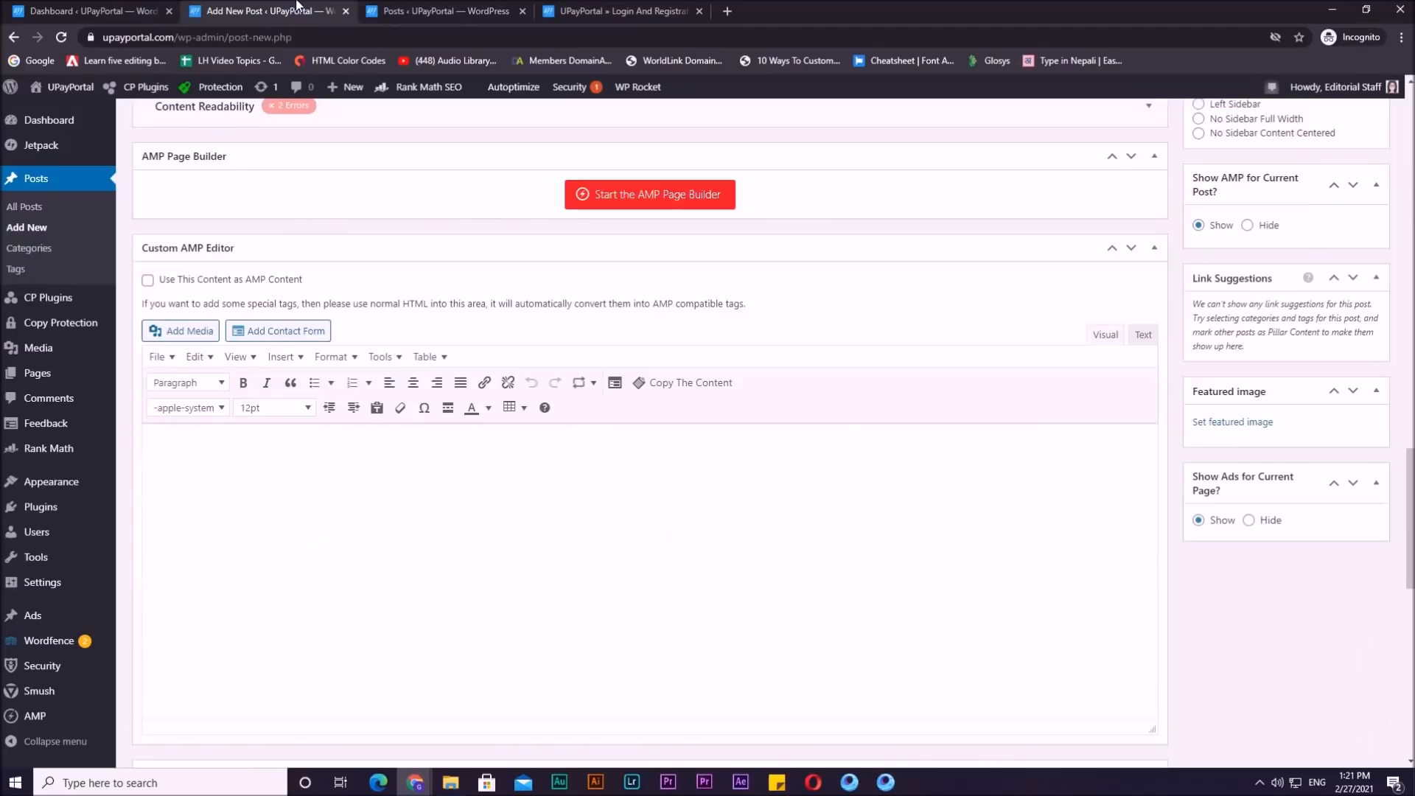
{"action": "left_click", "coordinate": [1248, 423]}
{"action": "left_click", "coordinate": [712, 400]}
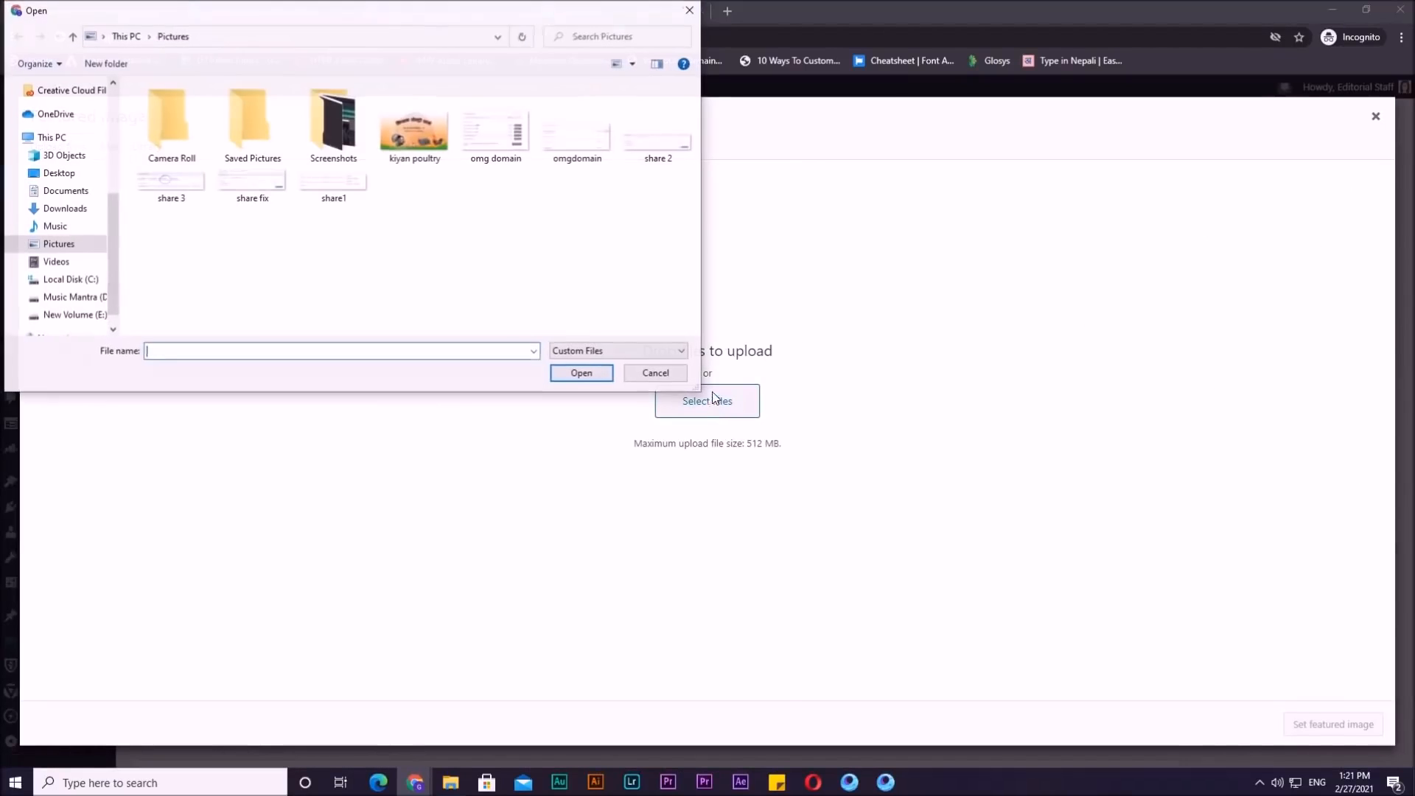
{"action": "left_click", "coordinate": [639, 376]}
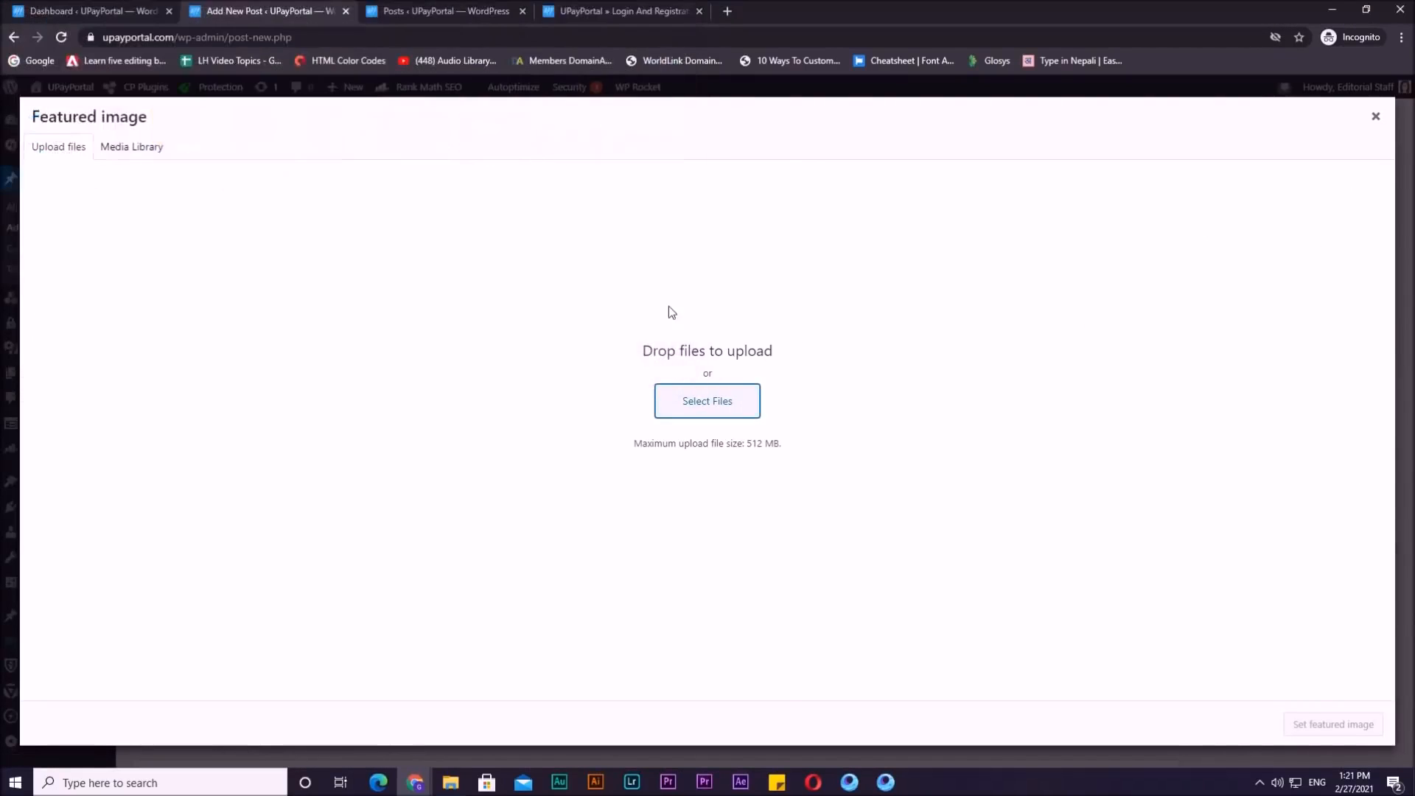
{"action": "left_click", "coordinate": [1375, 115]}
Step: Glance at the front-end site, then go back to the empty post draft and scroll through it
{"action": "left_click", "coordinate": [562, 13]}
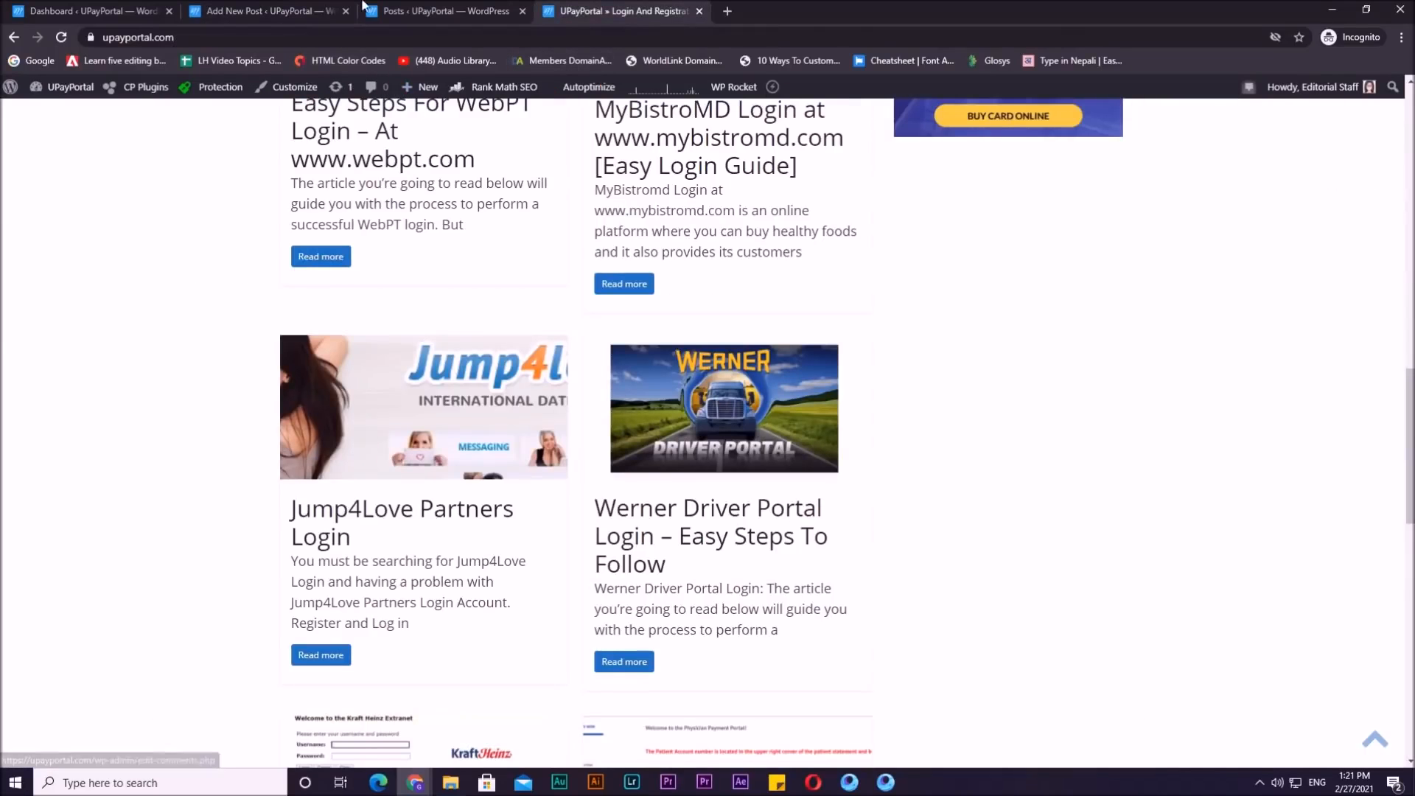
{"action": "left_click", "coordinate": [295, 11]}
{"action": "scroll", "coordinate": [1280, 360], "scroll_direction": "down", "scroll_amount": 10}
{"action": "scroll", "coordinate": [1280, 357], "scroll_direction": "down", "scroll_amount": 2}
{"action": "scroll", "coordinate": [714, 356], "scroll_direction": "up", "scroll_amount": 15}
{"action": "scroll", "coordinate": [363, 296], "scroll_direction": "up", "scroll_amount": 10}
{"action": "scroll", "coordinate": [1163, 443], "scroll_direction": "down", "scroll_amount": 5}
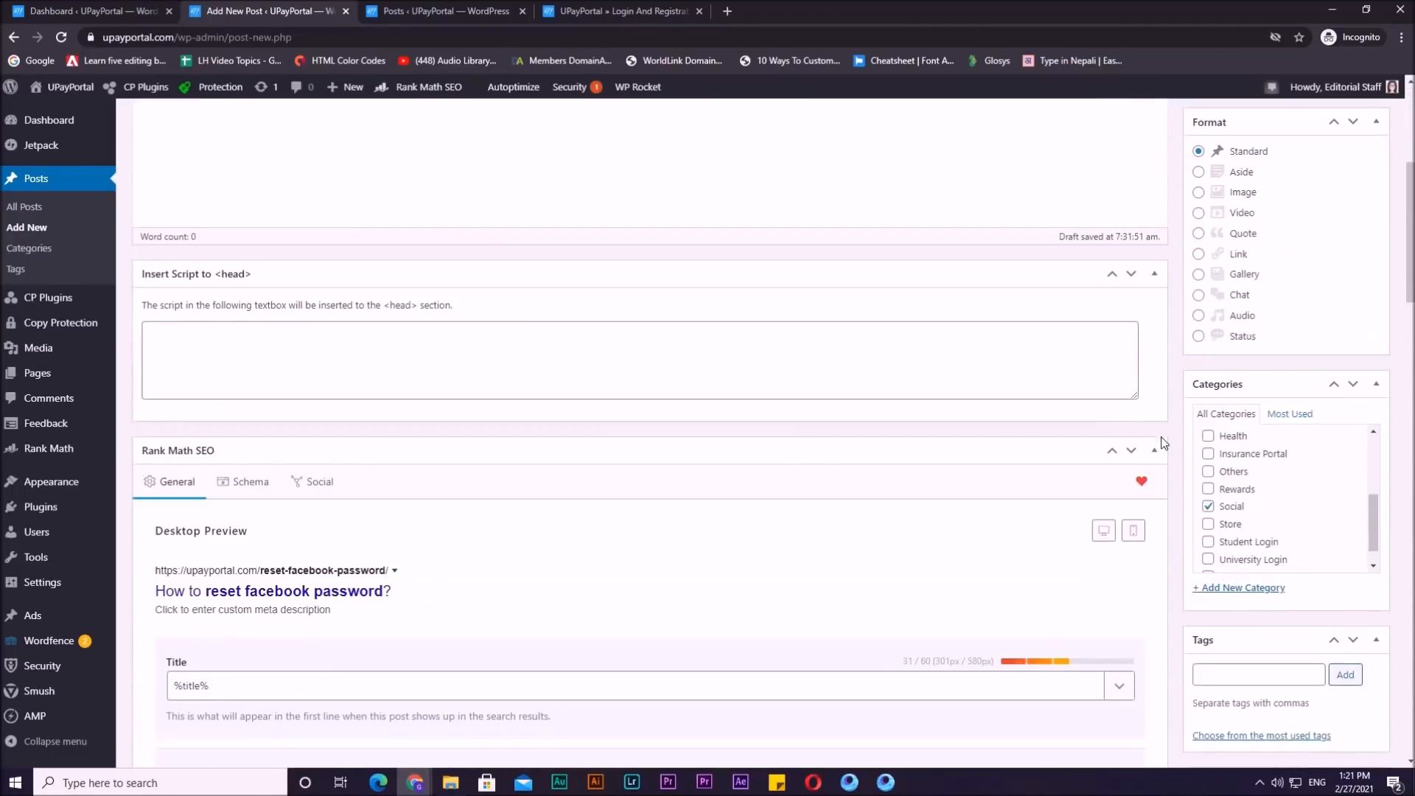
{"action": "scroll", "coordinate": [1268, 383], "scroll_direction": "down", "scroll_amount": 7}
{"action": "scroll", "coordinate": [827, 453], "scroll_direction": "down", "scroll_amount": 2}
{"action": "scroll", "coordinate": [1231, 464], "scroll_direction": "up", "scroll_amount": 15}
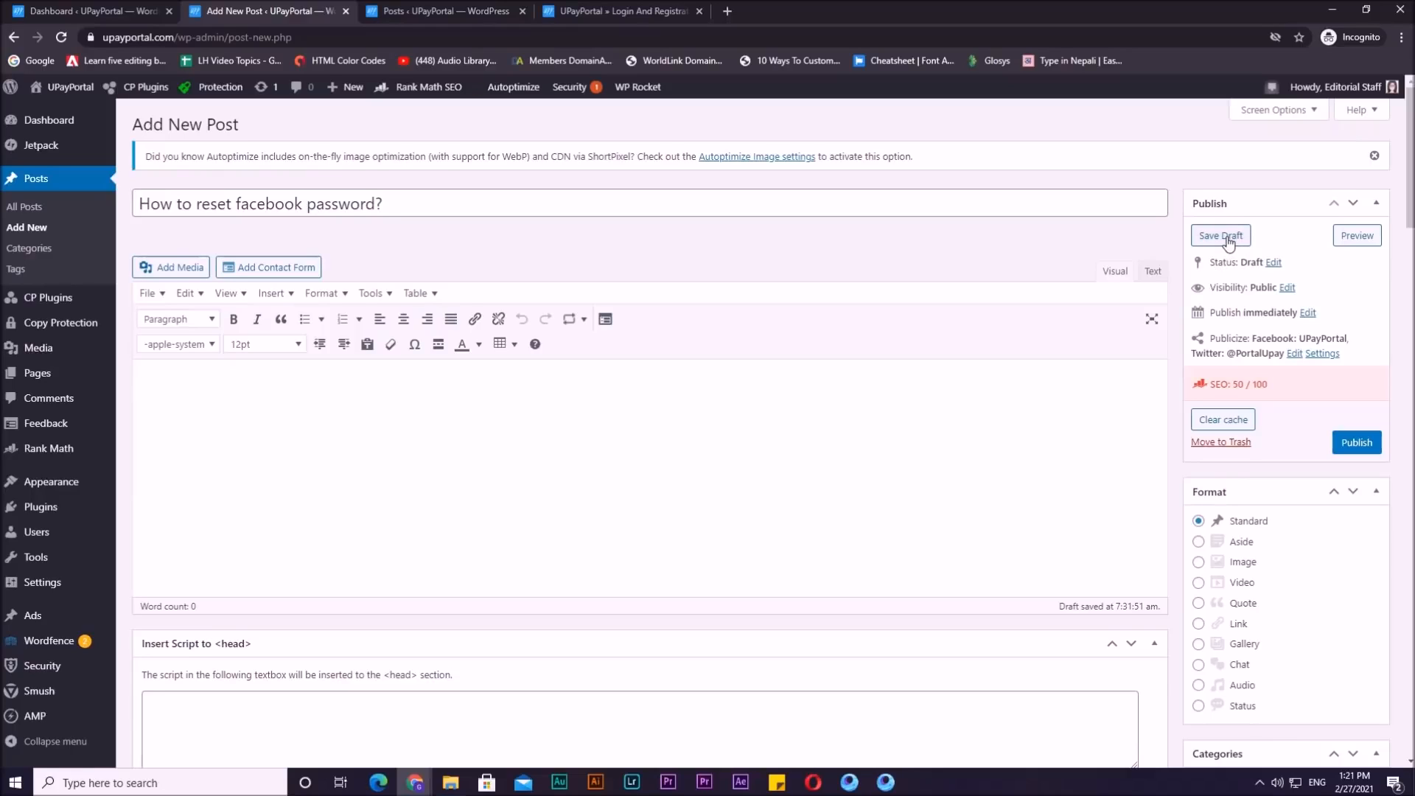
Step: Open the saved draft 'How to reset facebook password?' from All Posts and close the unsaved new-post tab
{"action": "left_click", "coordinate": [442, 11]}
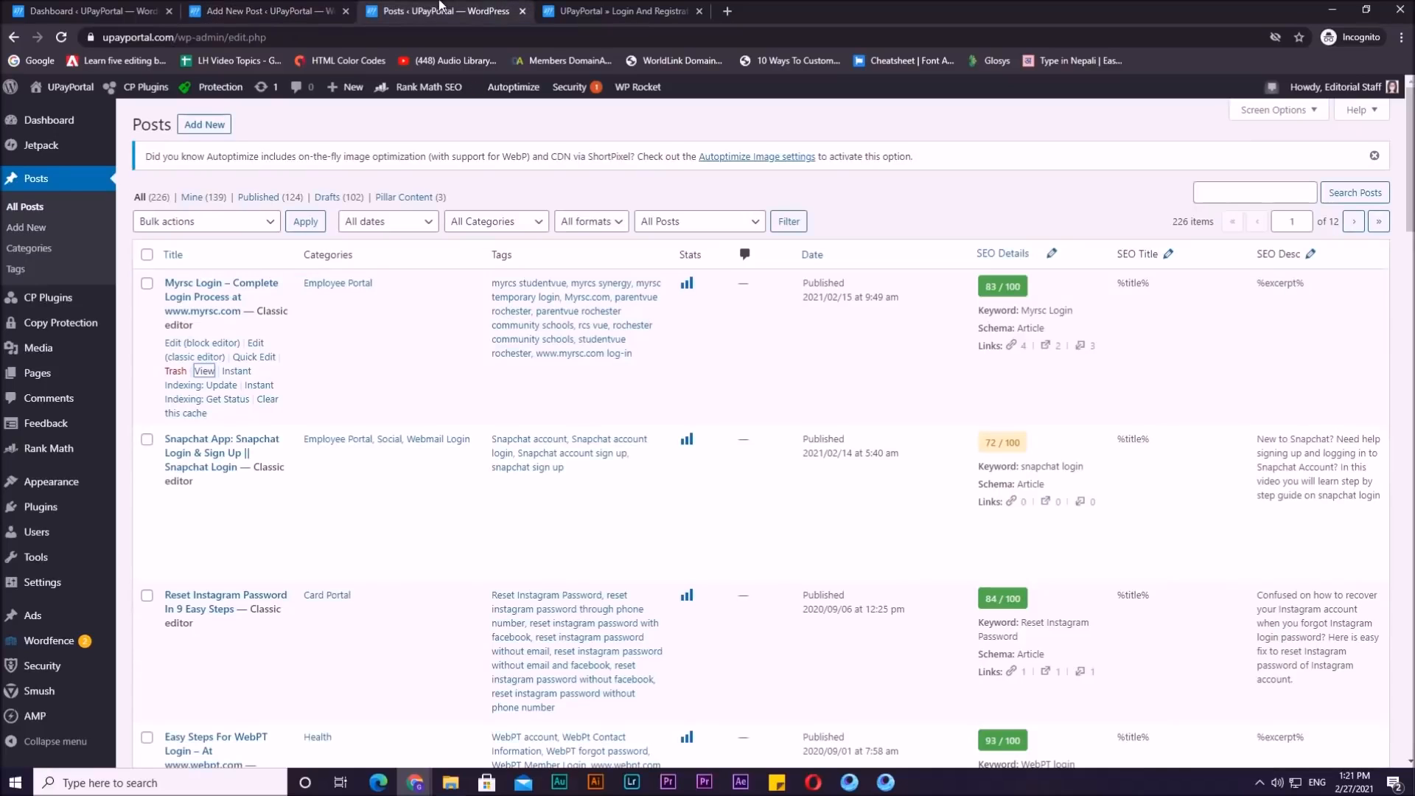
{"action": "left_click", "coordinate": [29, 208]}
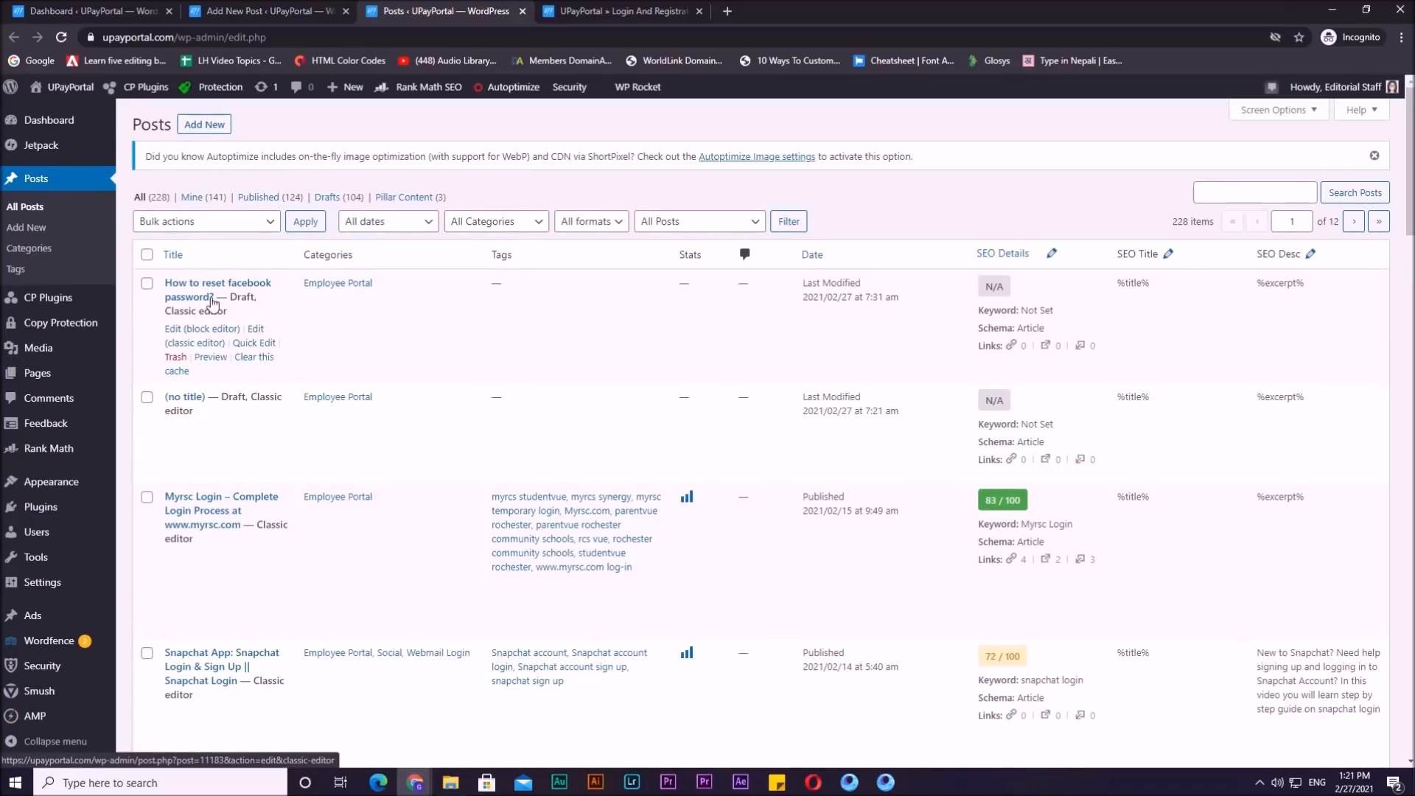
{"action": "left_click_drag", "start_coordinate": [230, 297], "coordinate": [255, 297]}
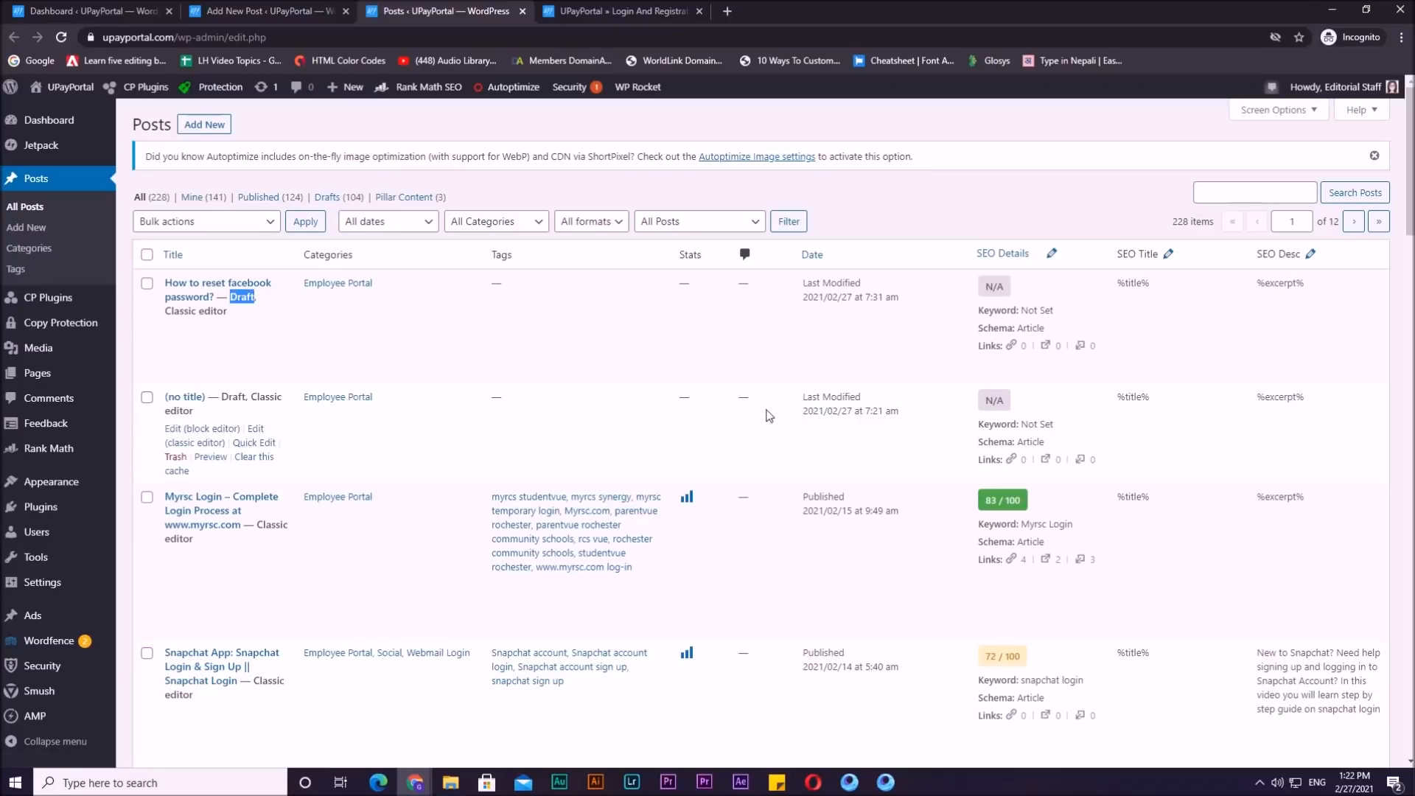
{"action": "left_click", "coordinate": [195, 287]}
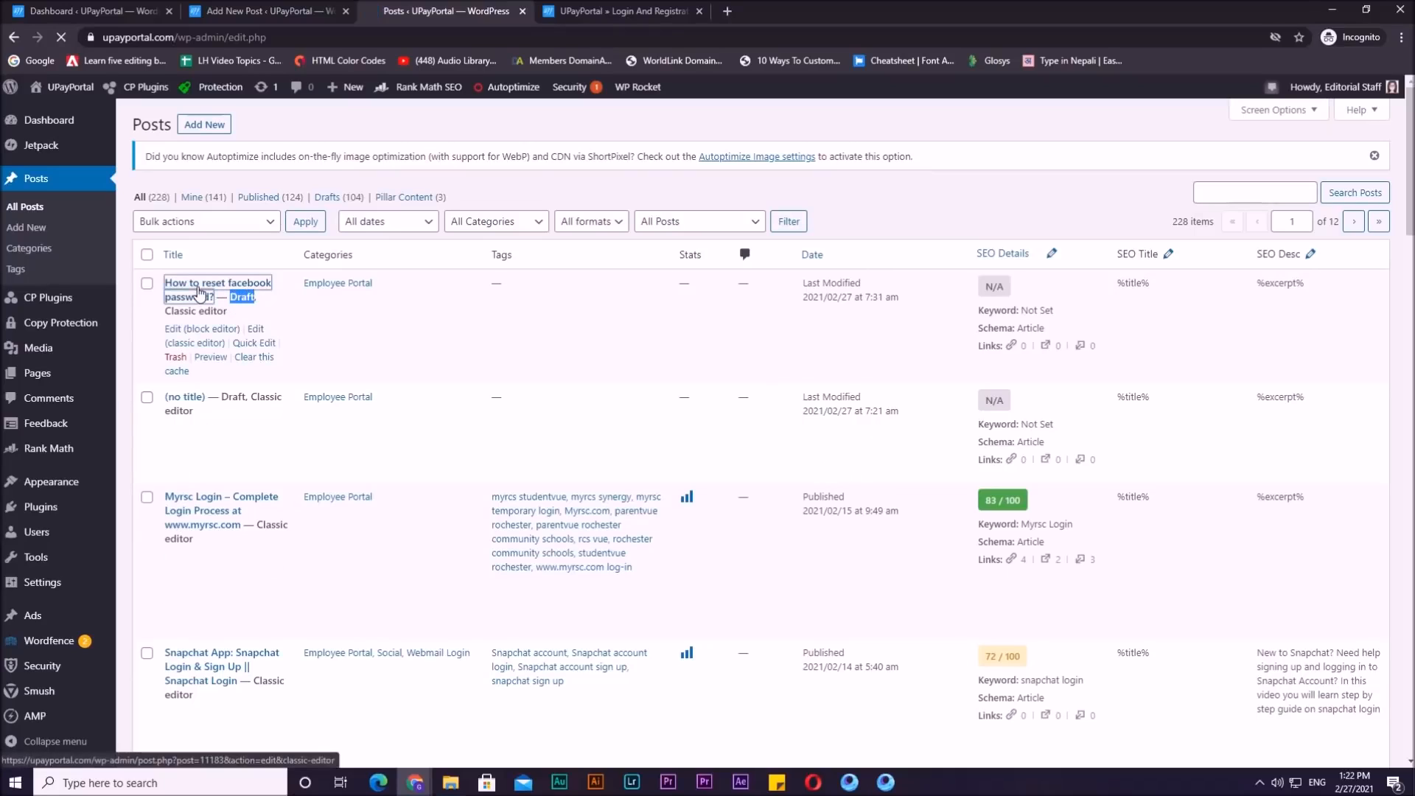
{"action": "left_click", "coordinate": [348, 11]}
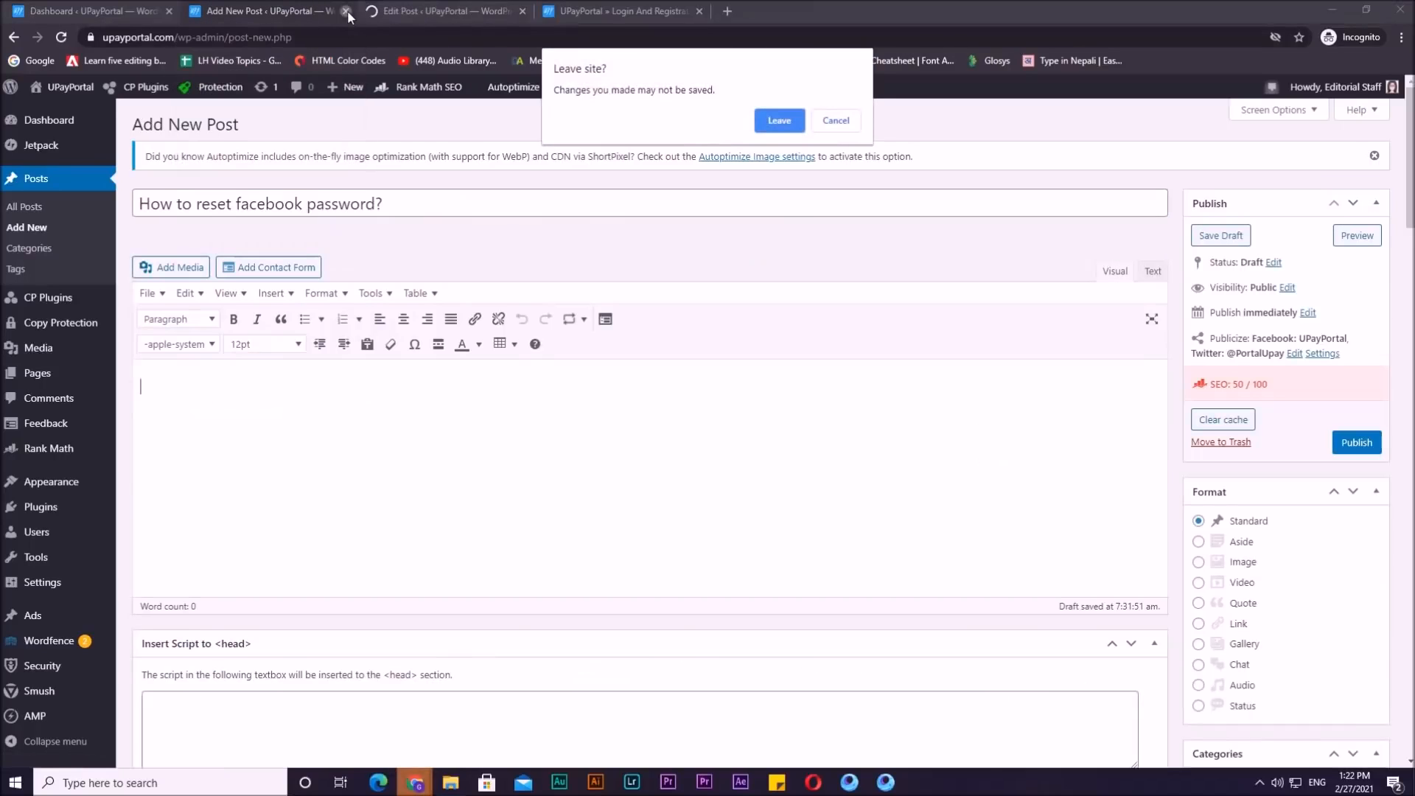
{"action": "left_click", "coordinate": [778, 127]}
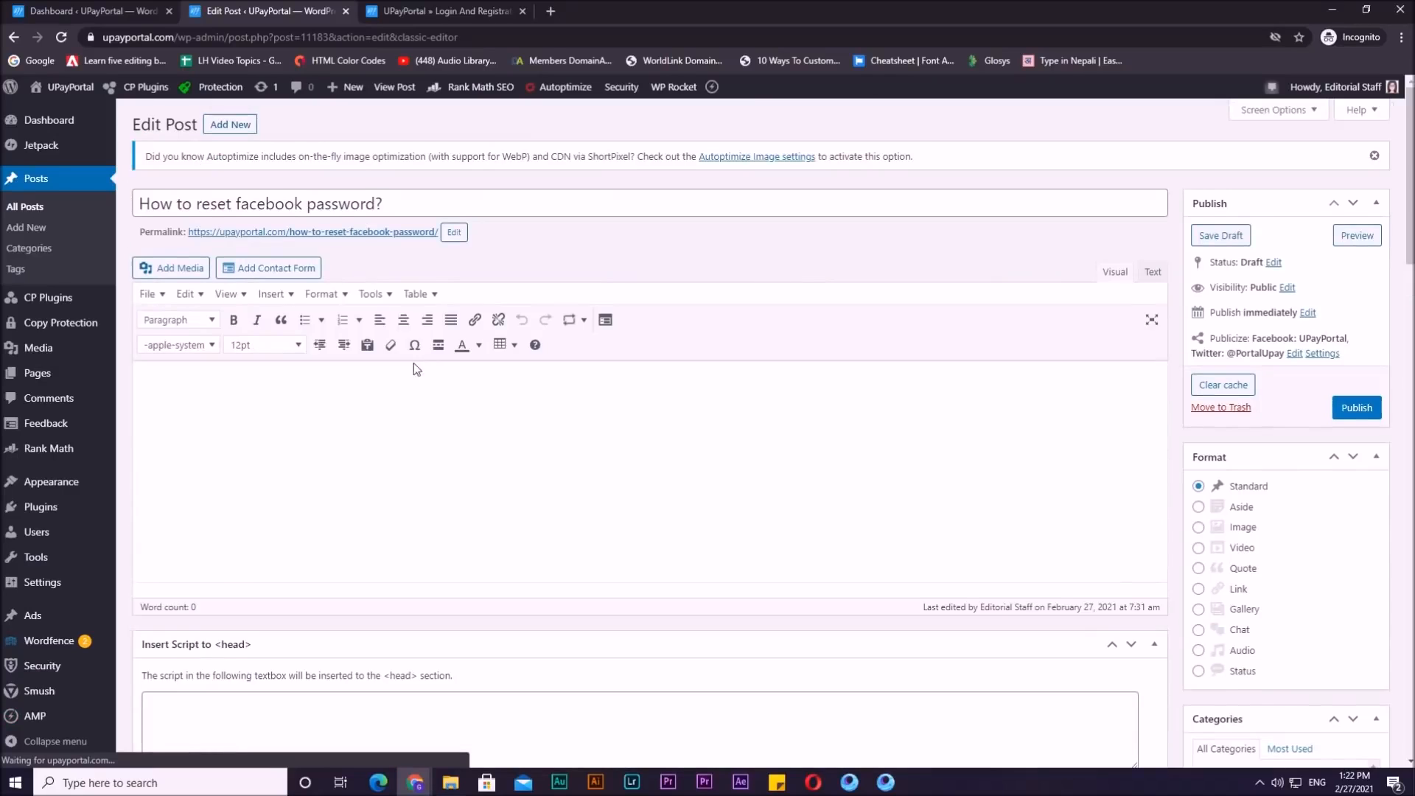
{"action": "scroll", "coordinate": [413, 362], "scroll_direction": "down", "scroll_amount": 15}
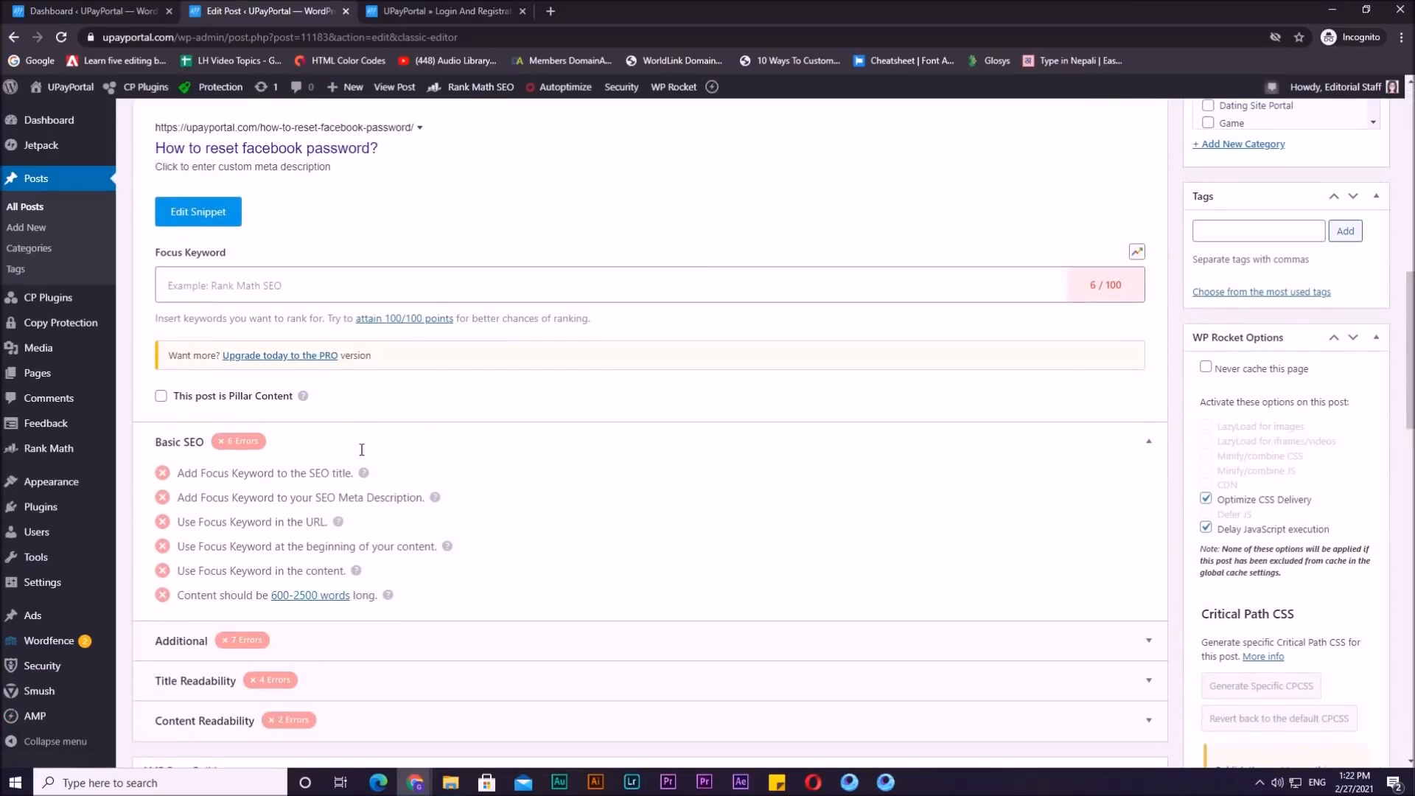
{"action": "scroll", "coordinate": [325, 488], "scroll_direction": "up", "scroll_amount": 15}
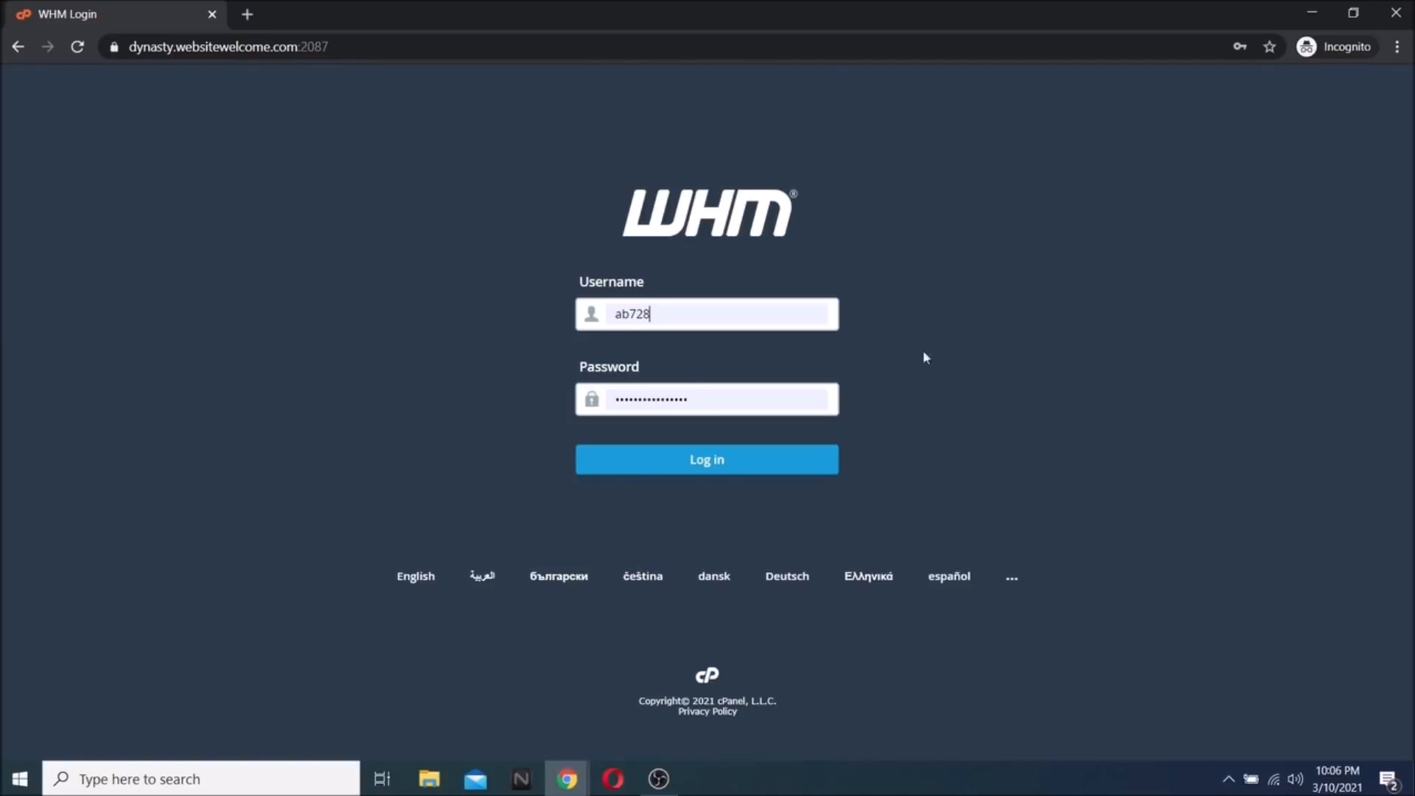
Step: Log in to WHM, find upayportal.com under List Accounts, and open its cPanel
{"action": "left_click", "coordinate": [704, 474]}
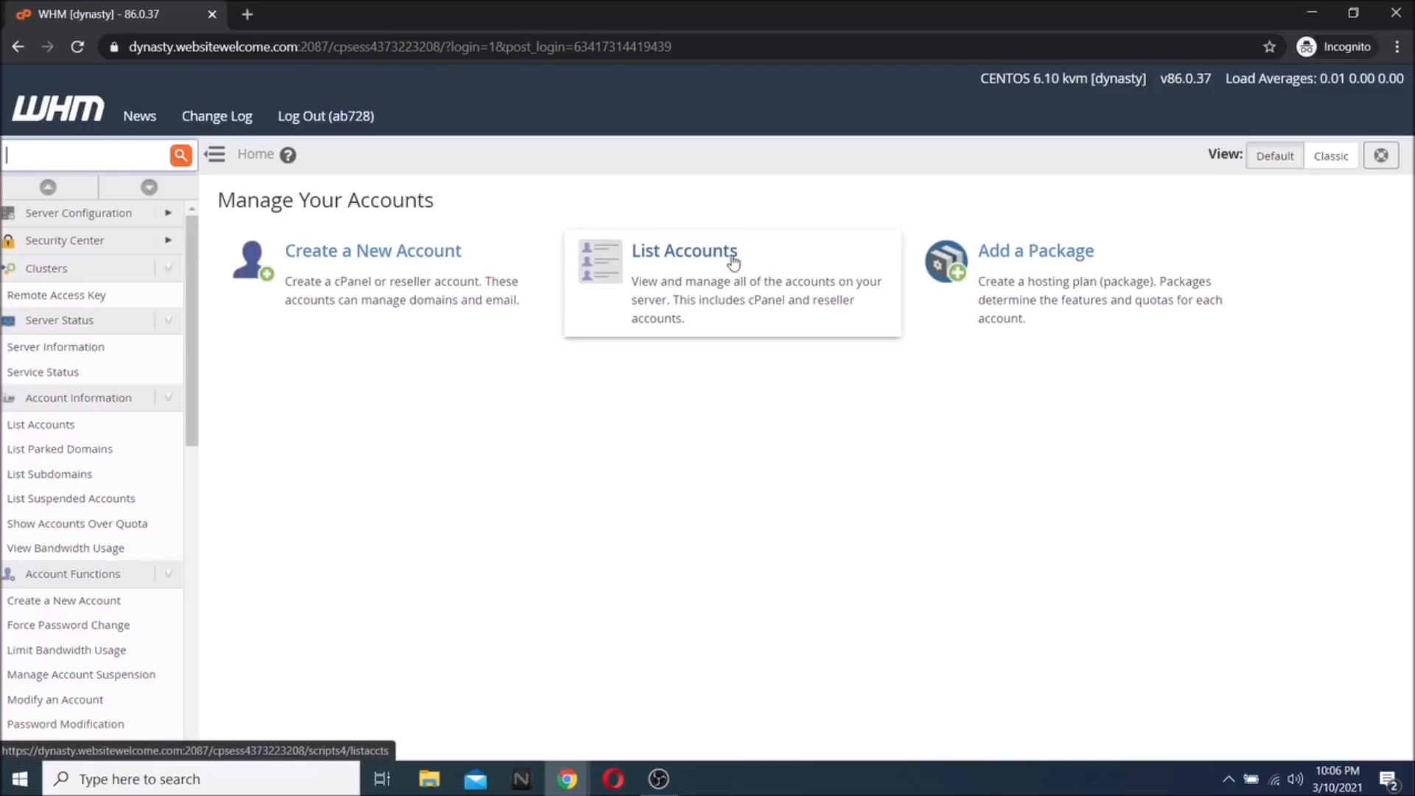
{"action": "left_click", "coordinate": [685, 285]}
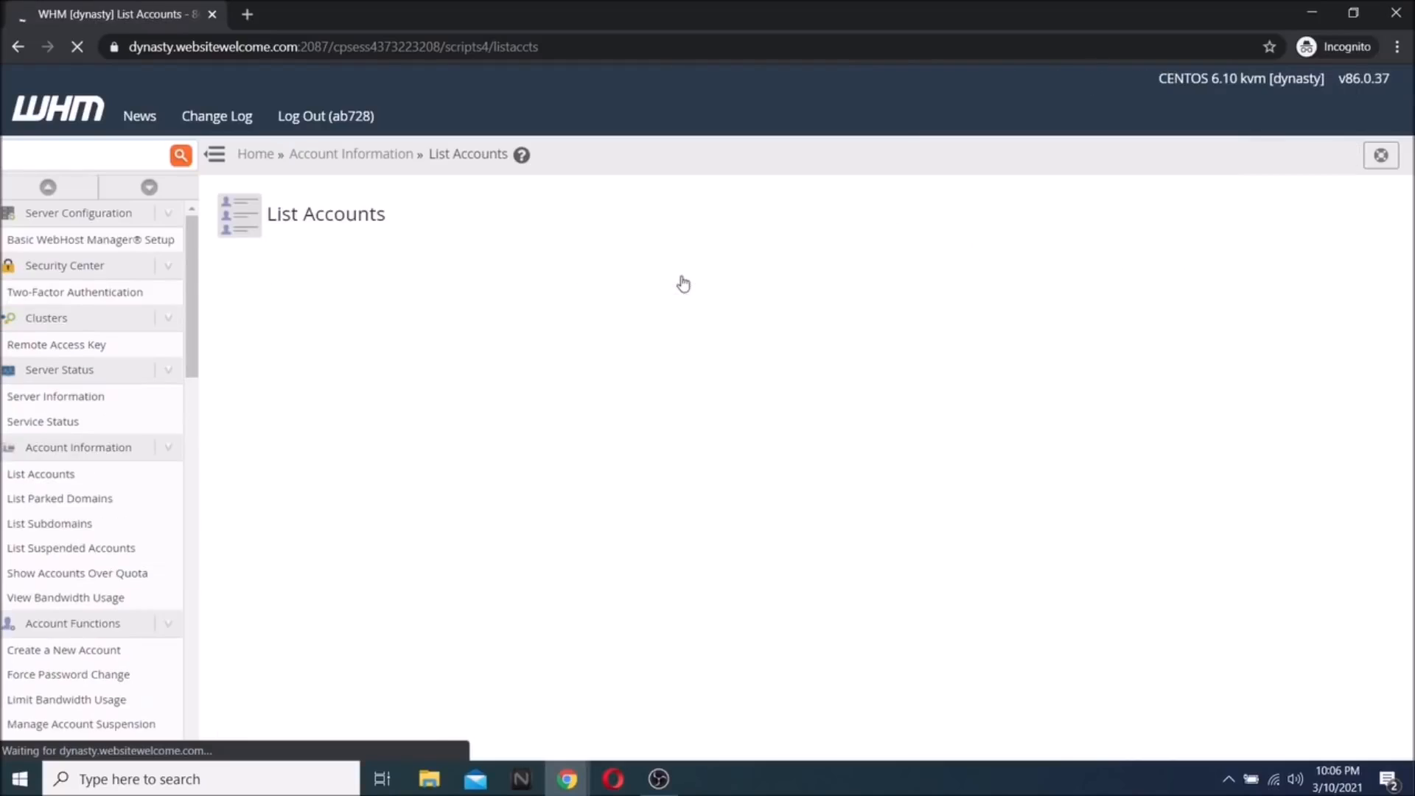
{"action": "scroll", "coordinate": [684, 302], "scroll_direction": "down", "scroll_amount": 12}
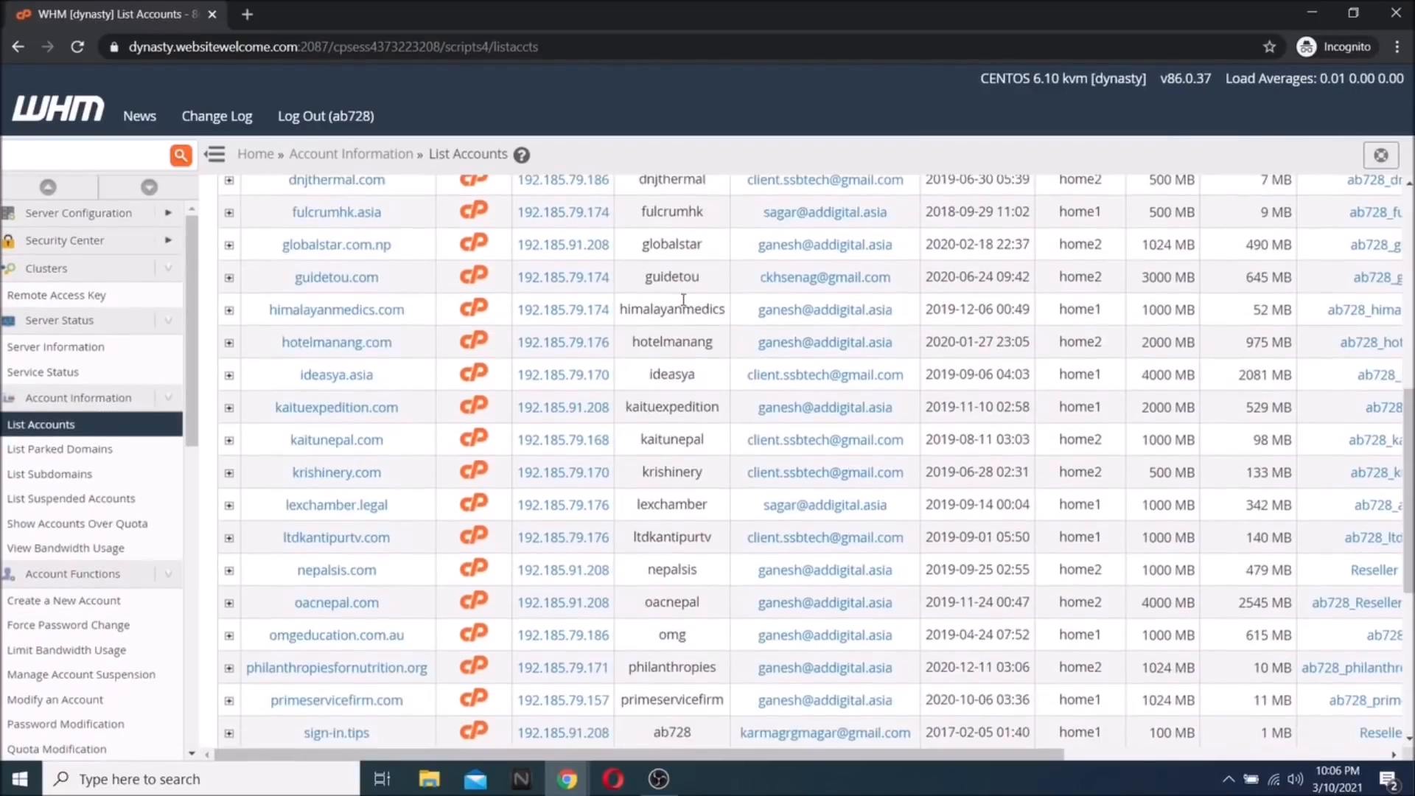
{"action": "scroll", "coordinate": [684, 299], "scroll_direction": "up", "scroll_amount": 4}
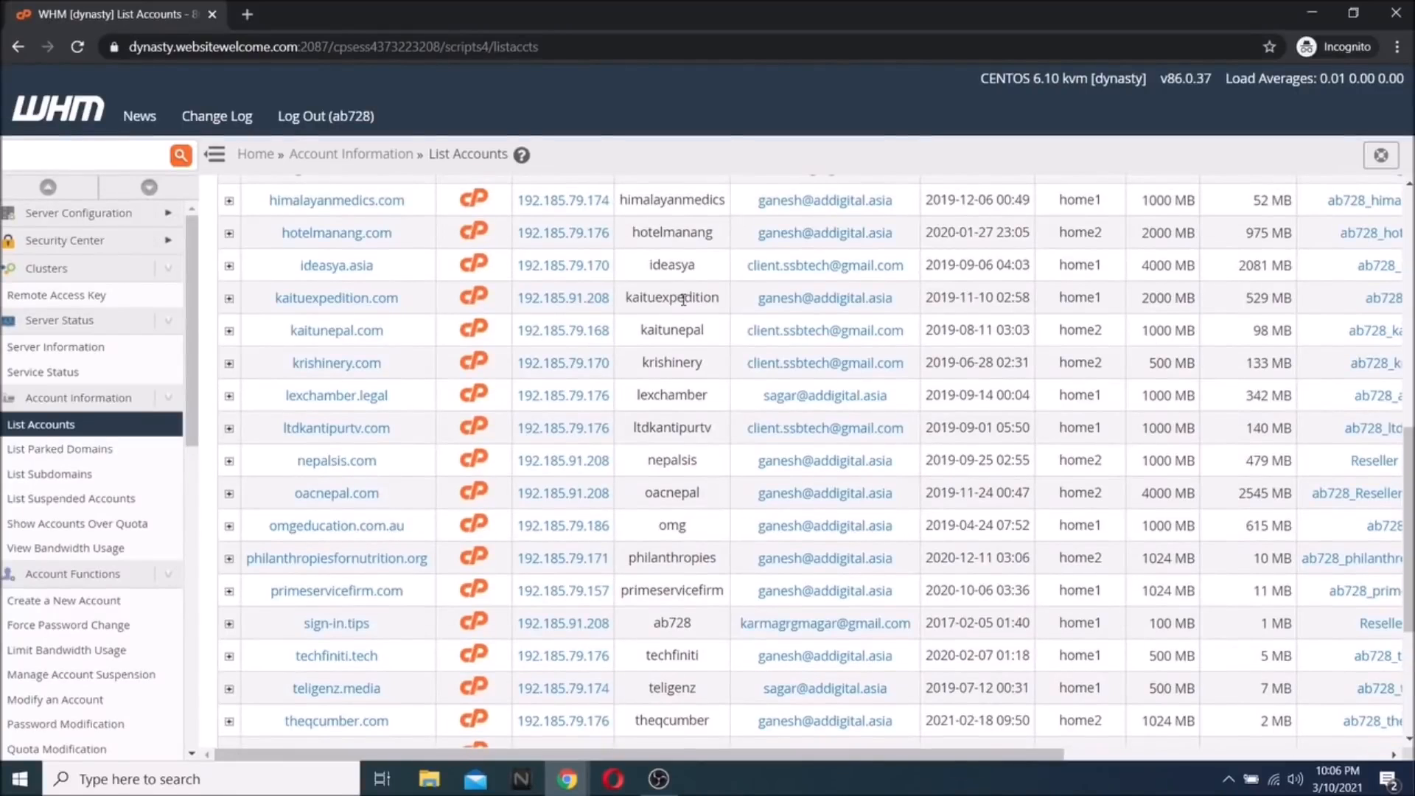
{"action": "scroll", "coordinate": [684, 299], "scroll_direction": "down", "scroll_amount": 3}
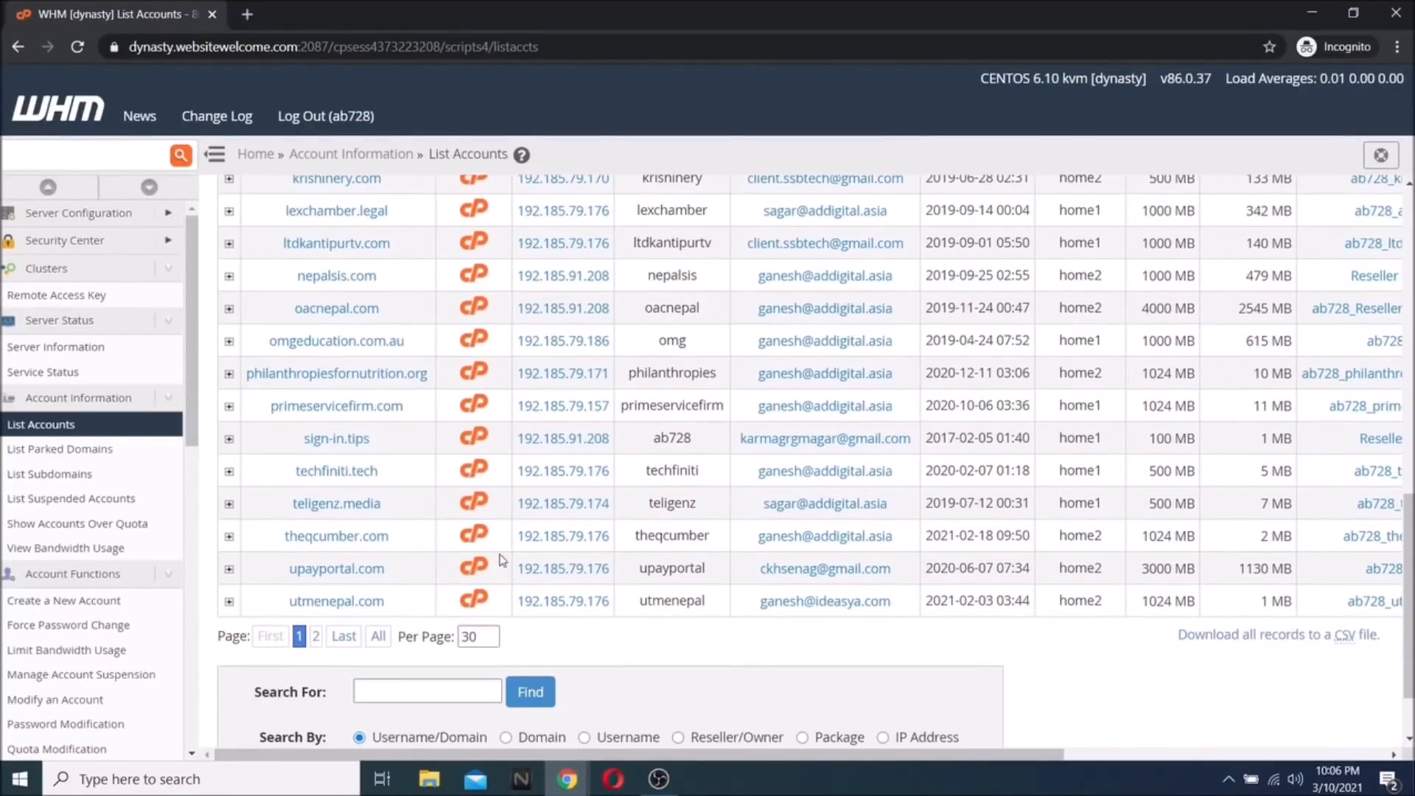
{"action": "left_click", "coordinate": [472, 568]}
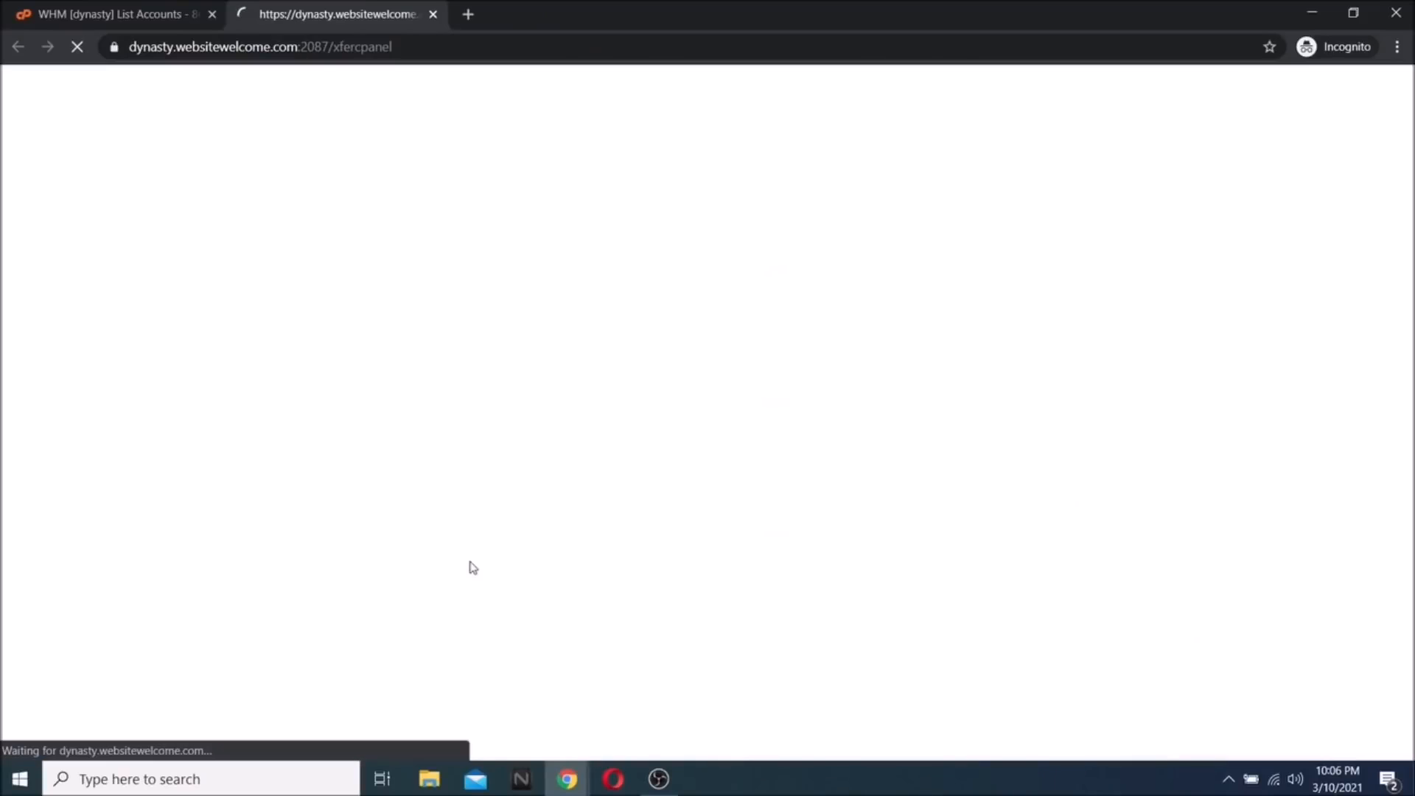
{"action": "left_click", "coordinate": [165, 15]}
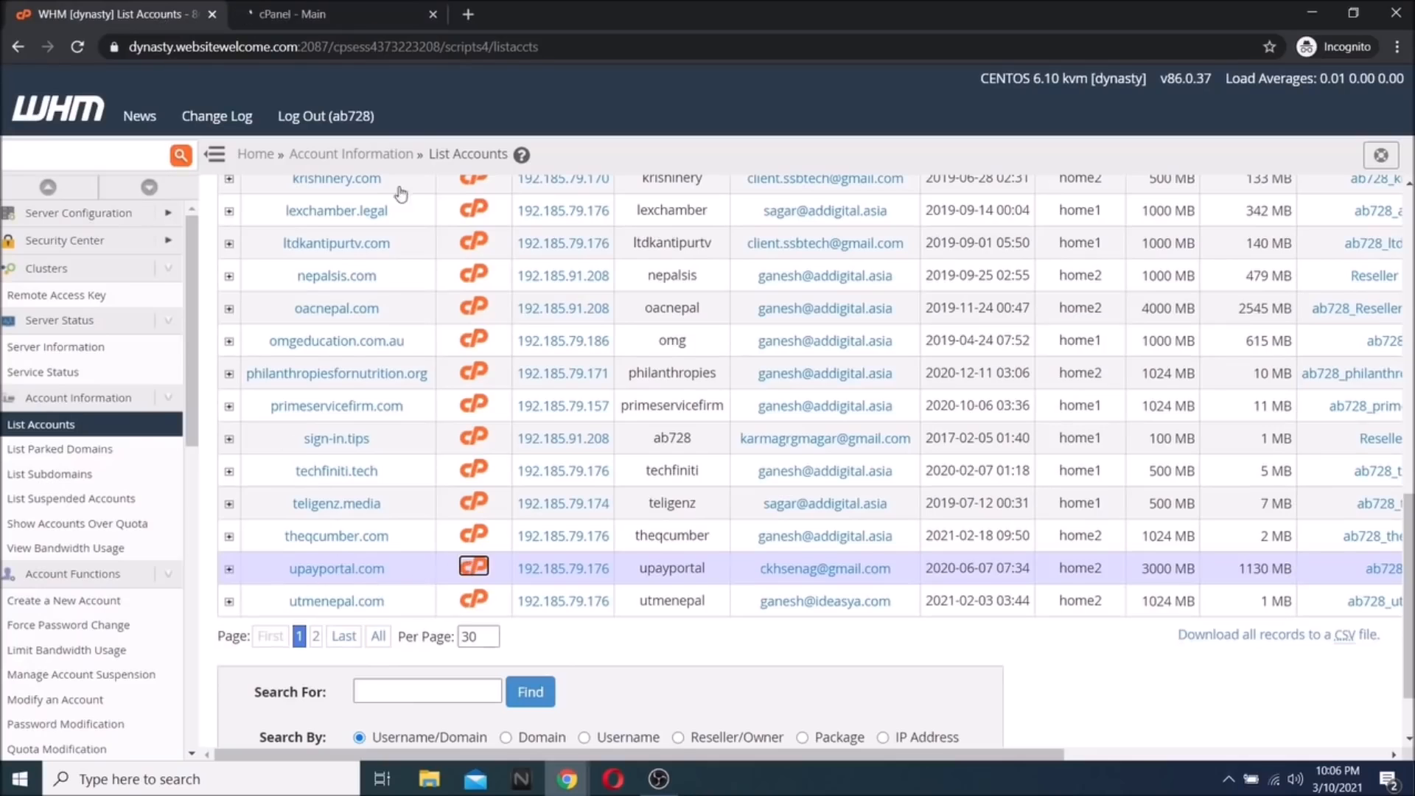
{"action": "left_click", "coordinate": [358, 5]}
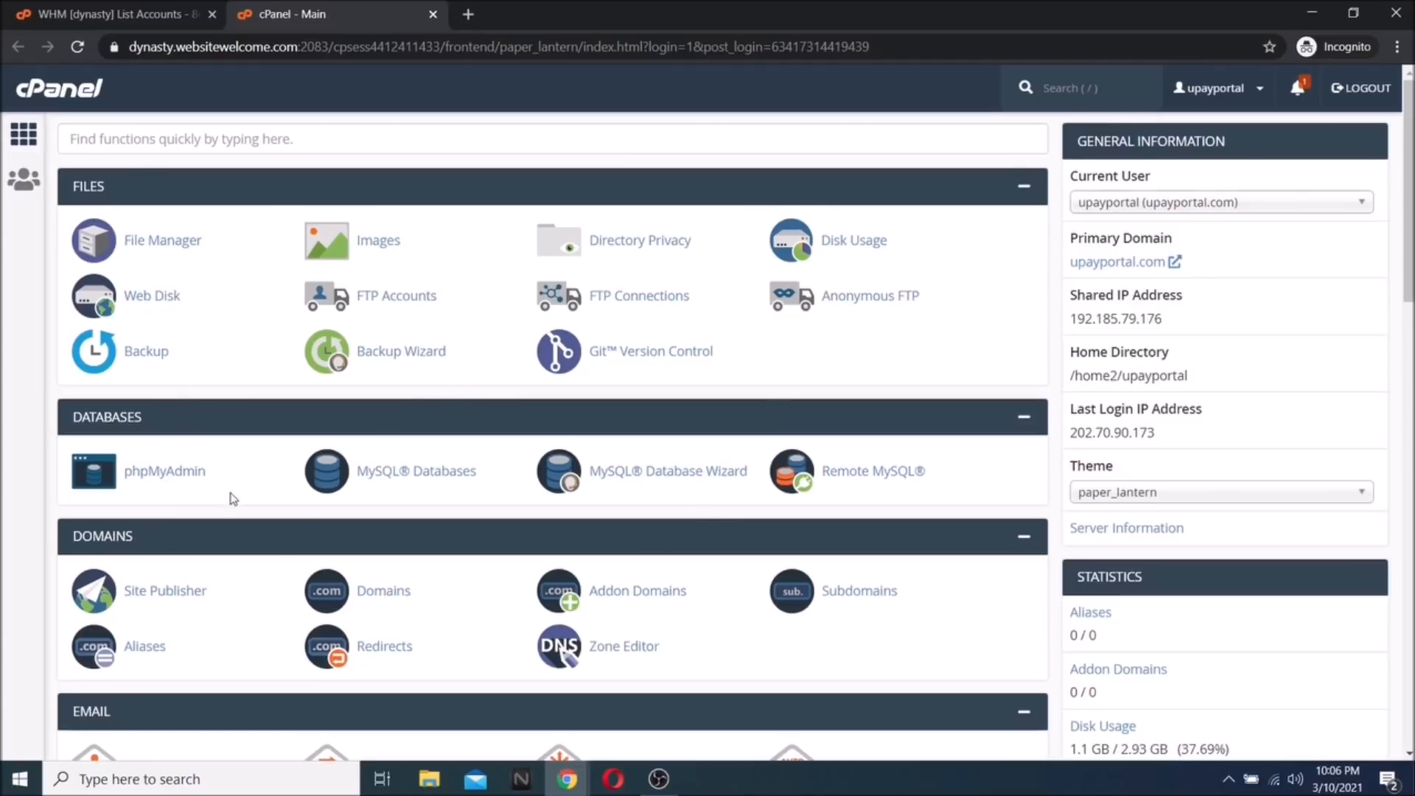
Step: Open the Subdomains page from the Domains section of cPanel
{"action": "scroll", "coordinate": [229, 496], "scroll_direction": "down", "scroll_amount": 1}
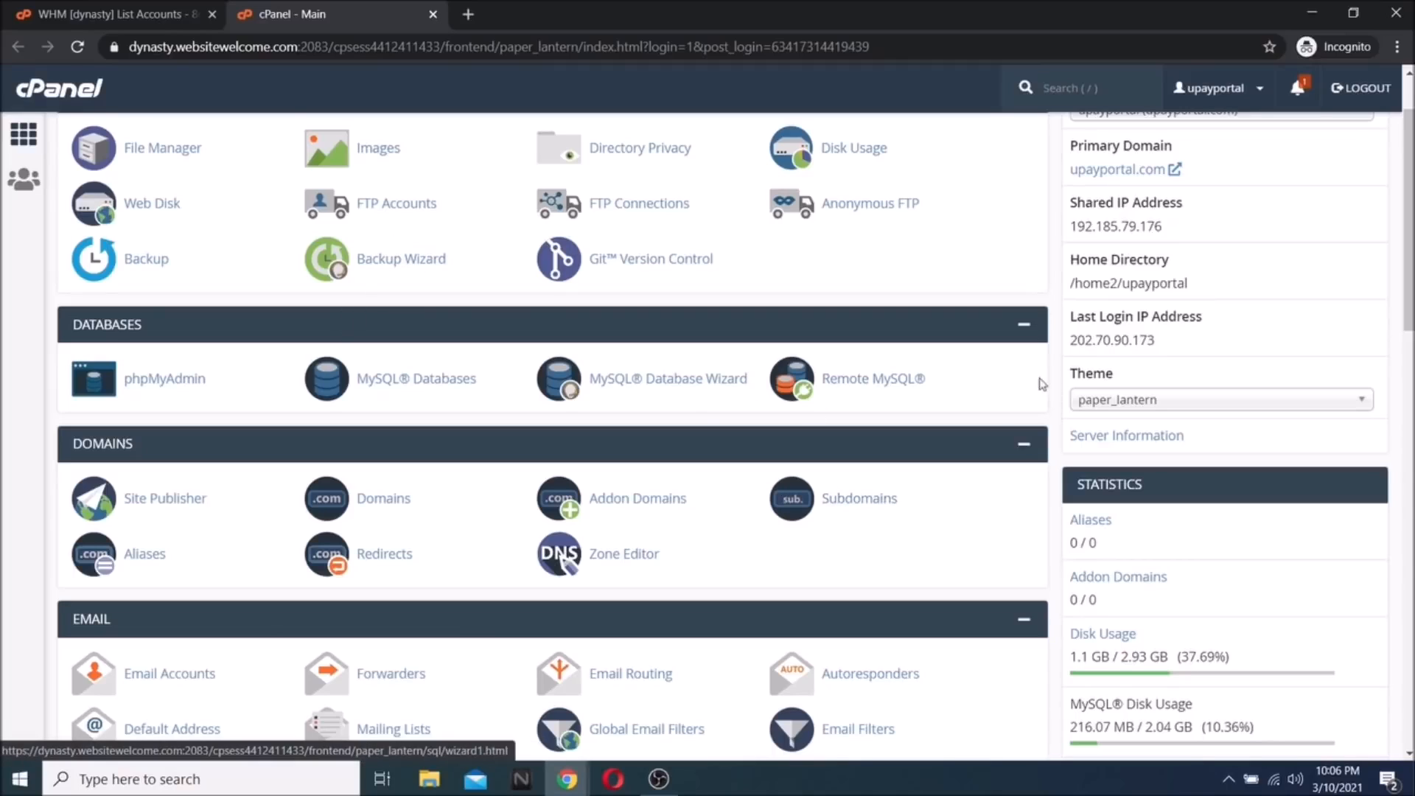
{"action": "scroll", "coordinate": [1051, 372], "scroll_direction": "up", "scroll_amount": 1}
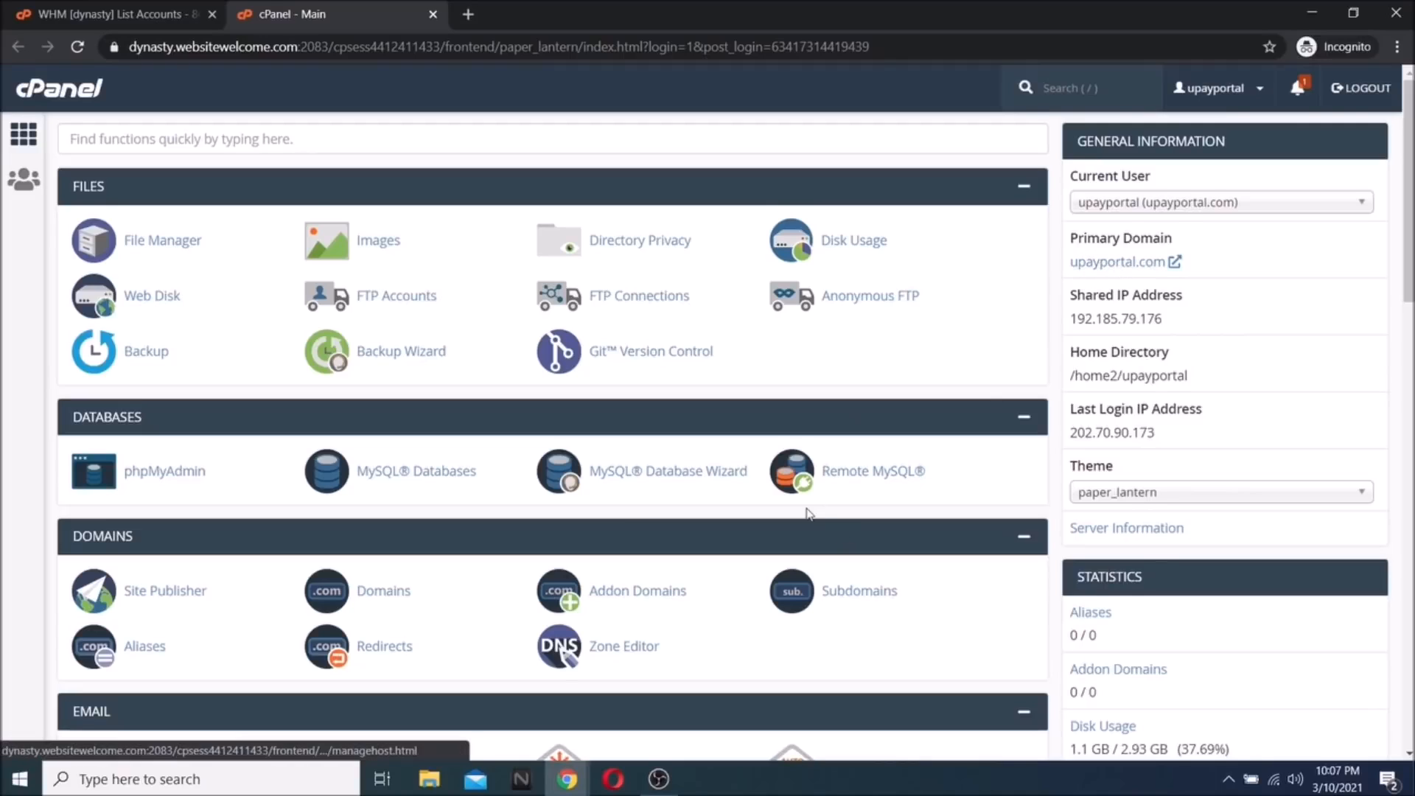
{"action": "left_click", "coordinate": [853, 591]}
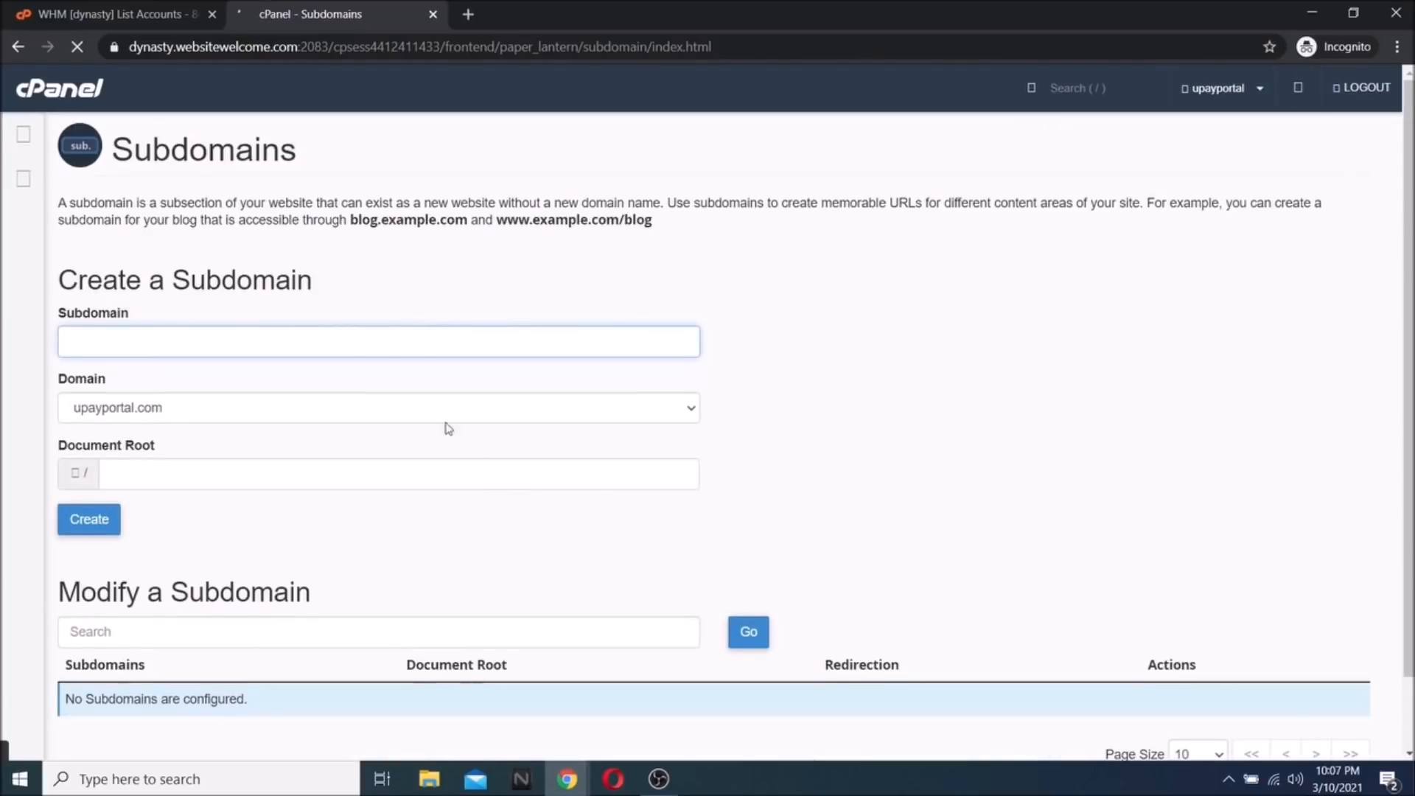
Step: Create subdomain 'test' on upayportal.com with document root test.upayportal.com
{"action": "left_click", "coordinate": [363, 341]}
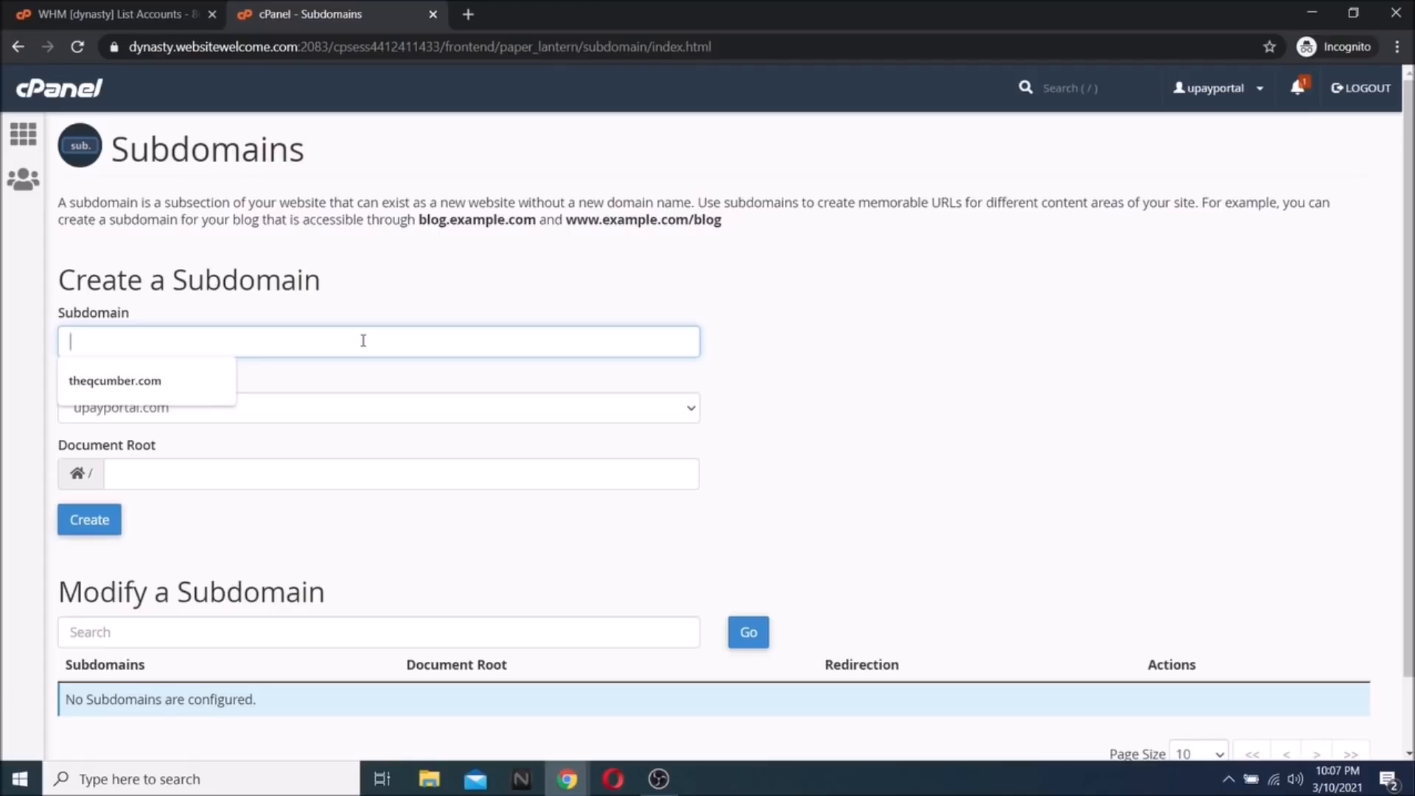
{"action": "type", "text": "test"}
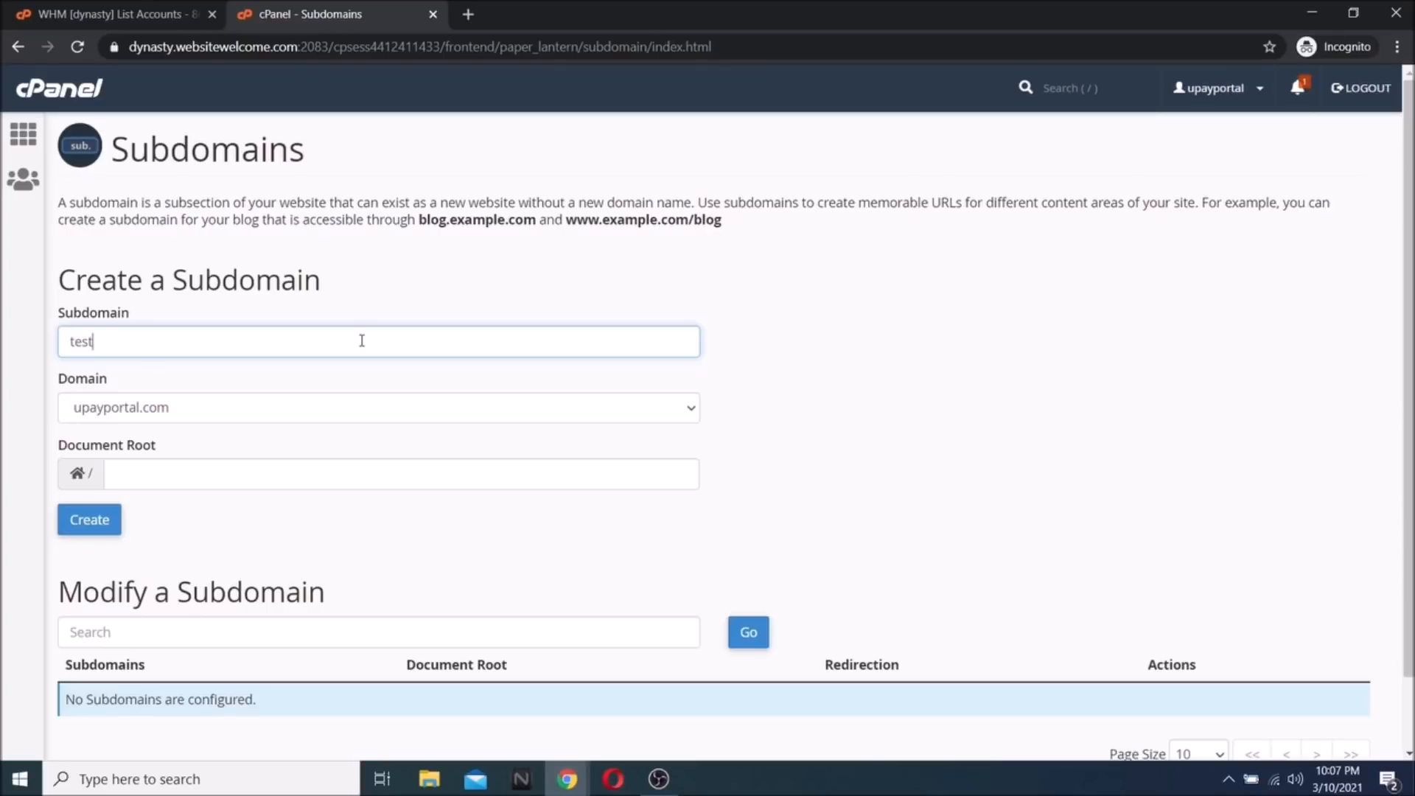
{"action": "scroll", "coordinate": [123, 335], "scroll_direction": "down", "scroll_amount": 2}
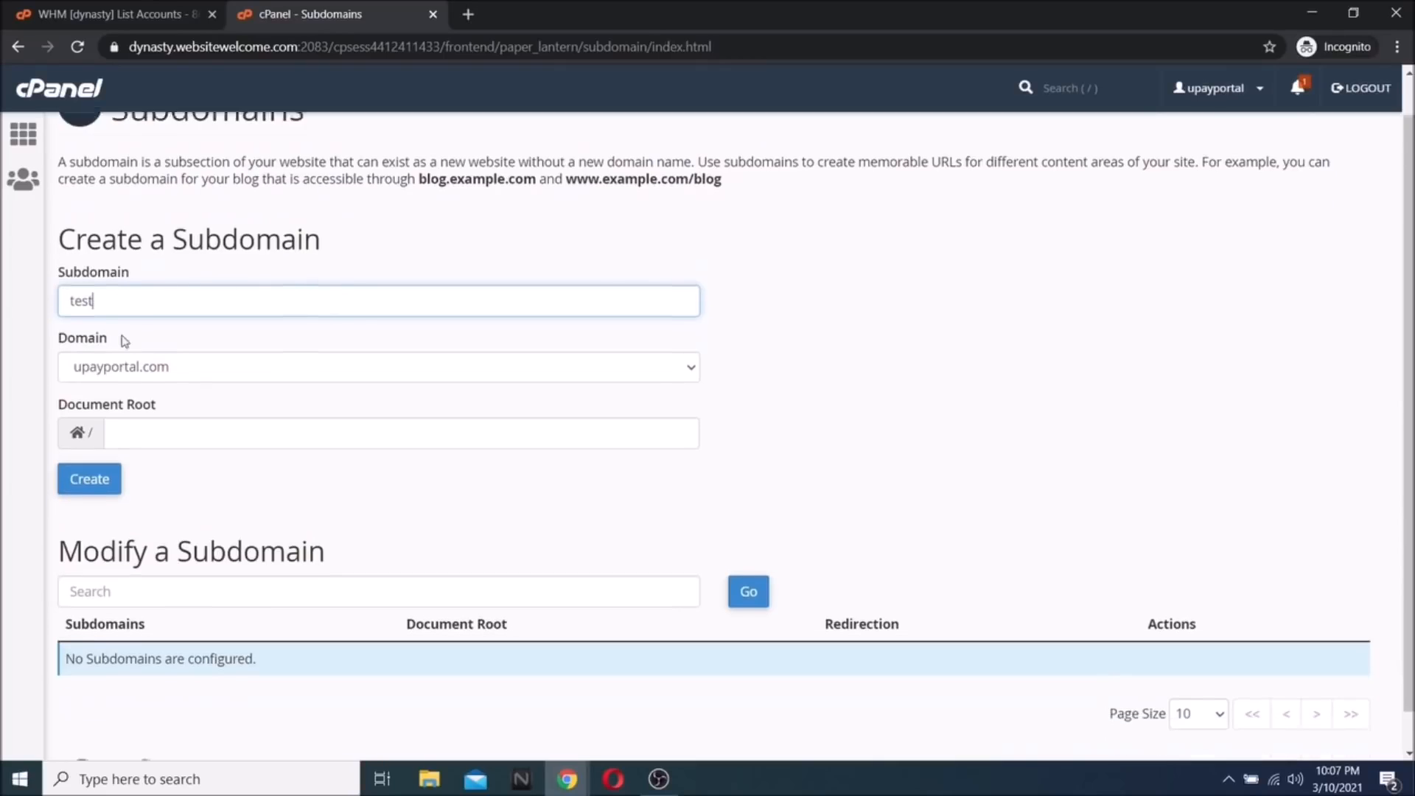
{"action": "left_click", "coordinate": [257, 446]}
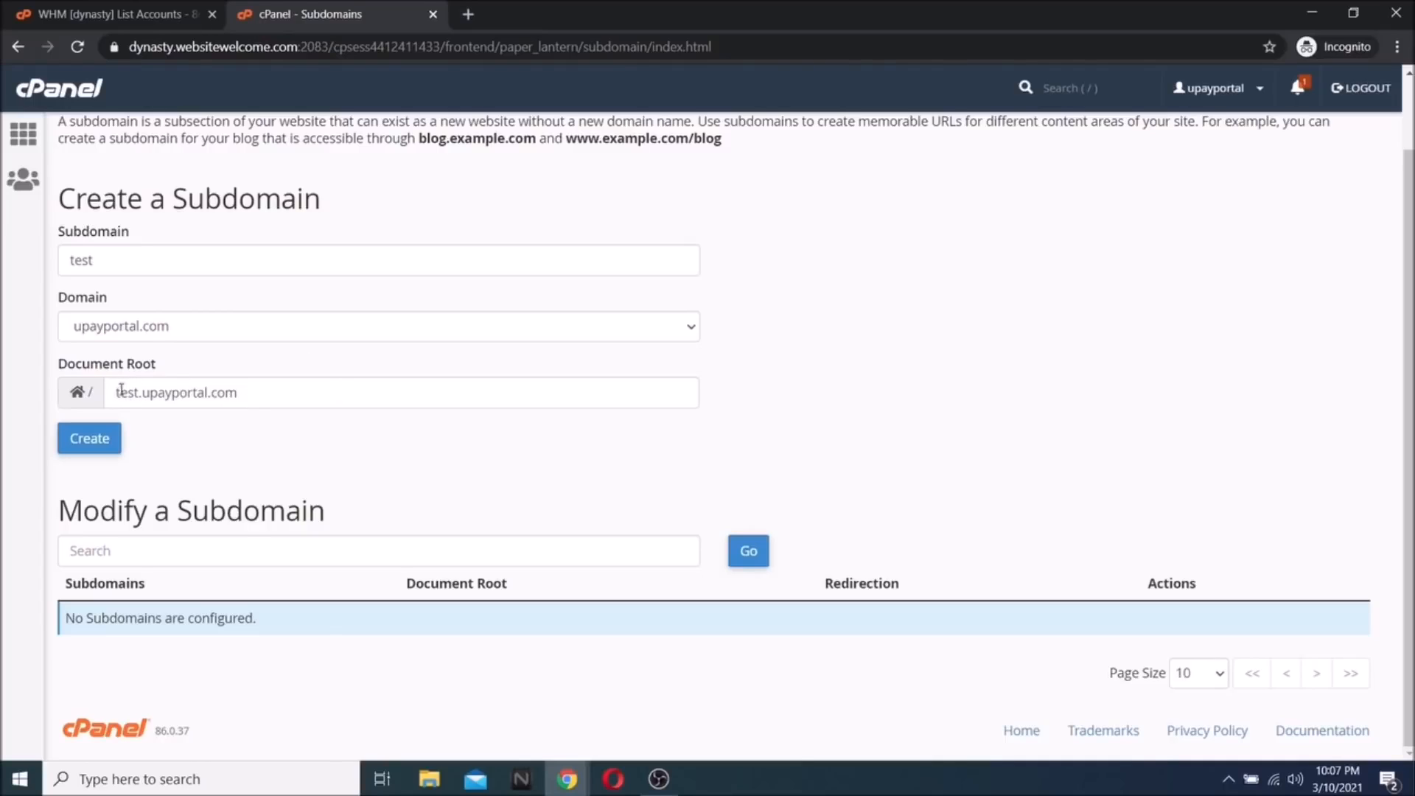
{"action": "left_click_drag", "start_coordinate": [142, 393], "coordinate": [227, 392]}
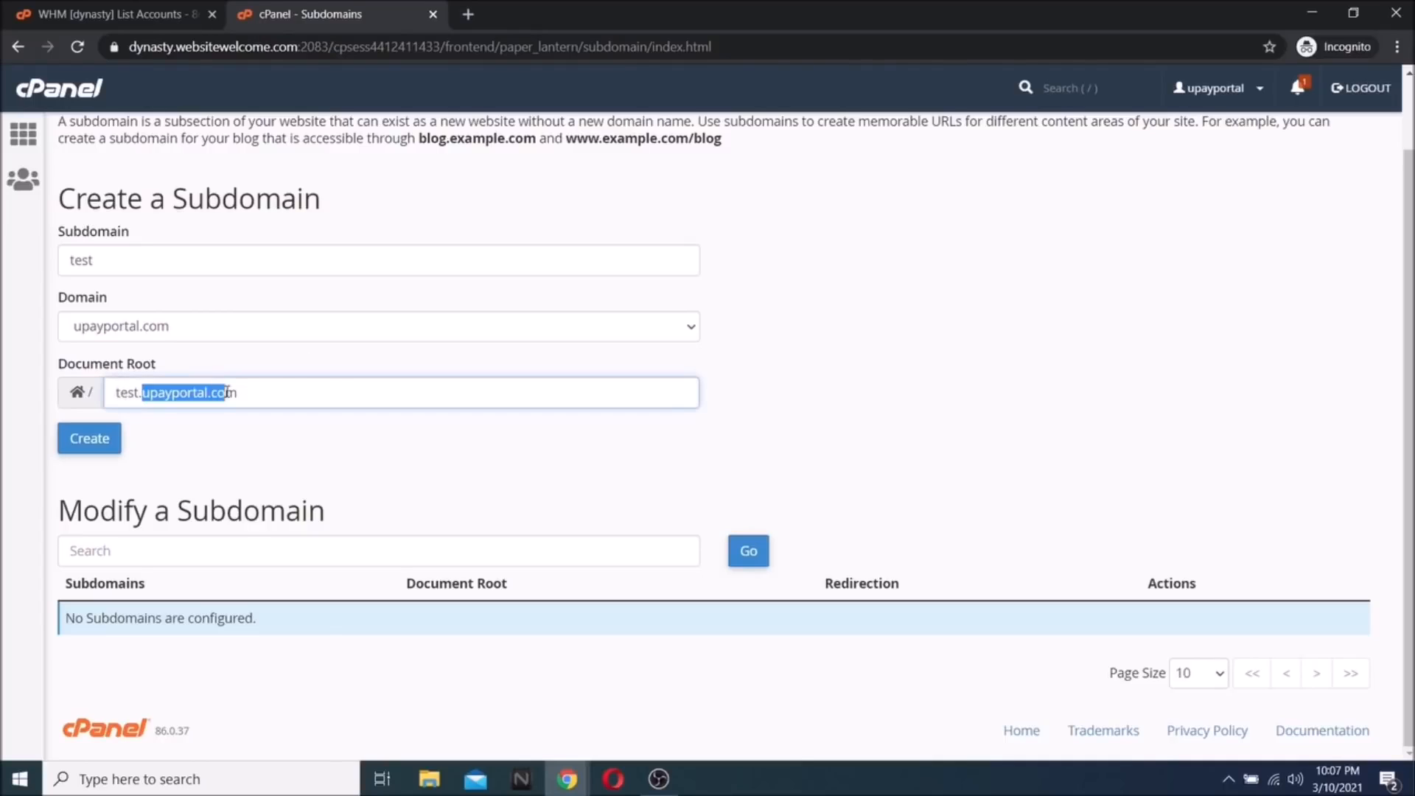
{"action": "left_click", "coordinate": [296, 392]}
{"action": "left_click", "coordinate": [222, 442]}
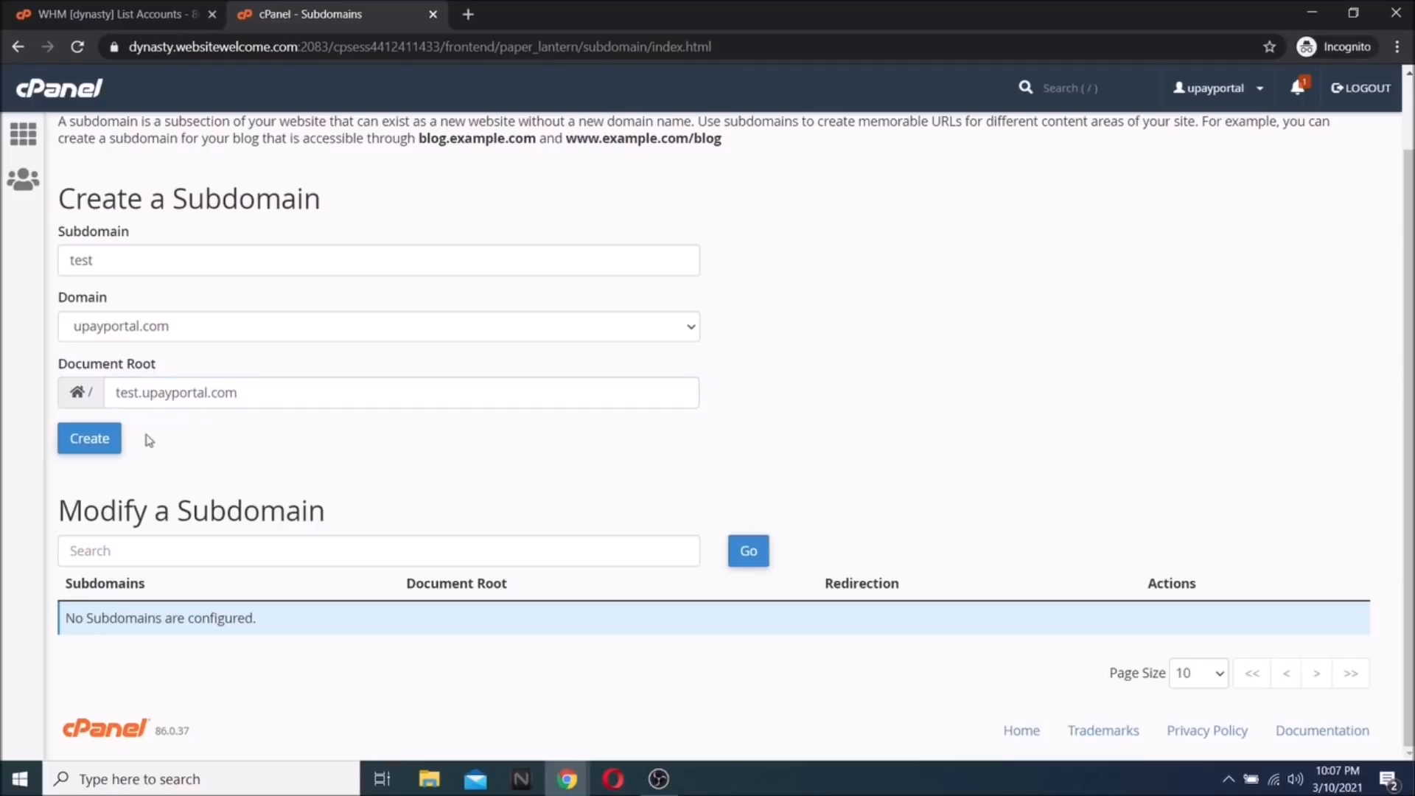
{"action": "left_click", "coordinate": [105, 442]}
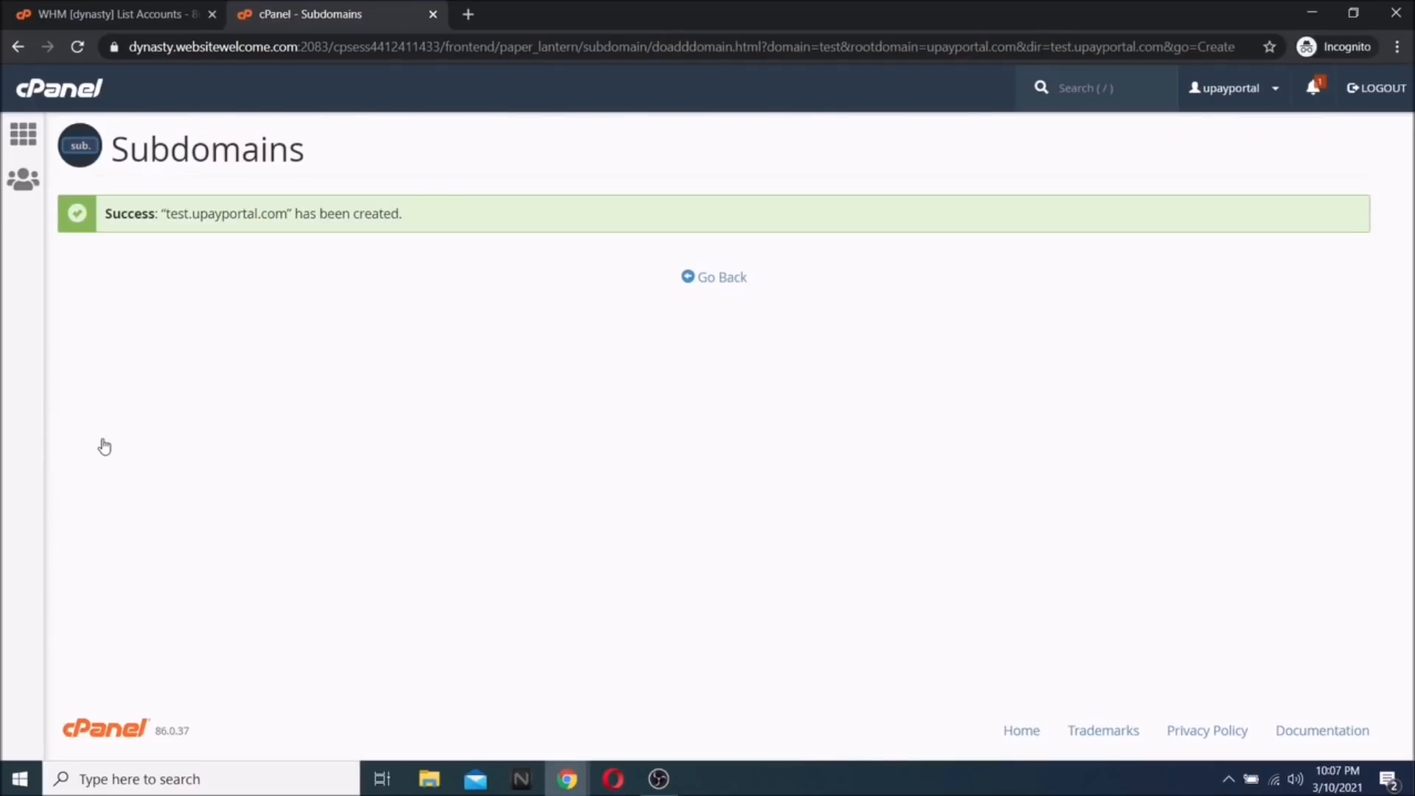
Step: Go back to the Subdomains page and check that test.upayportal.com is listed with root /test.upayportal.com
{"action": "left_click", "coordinate": [731, 284]}
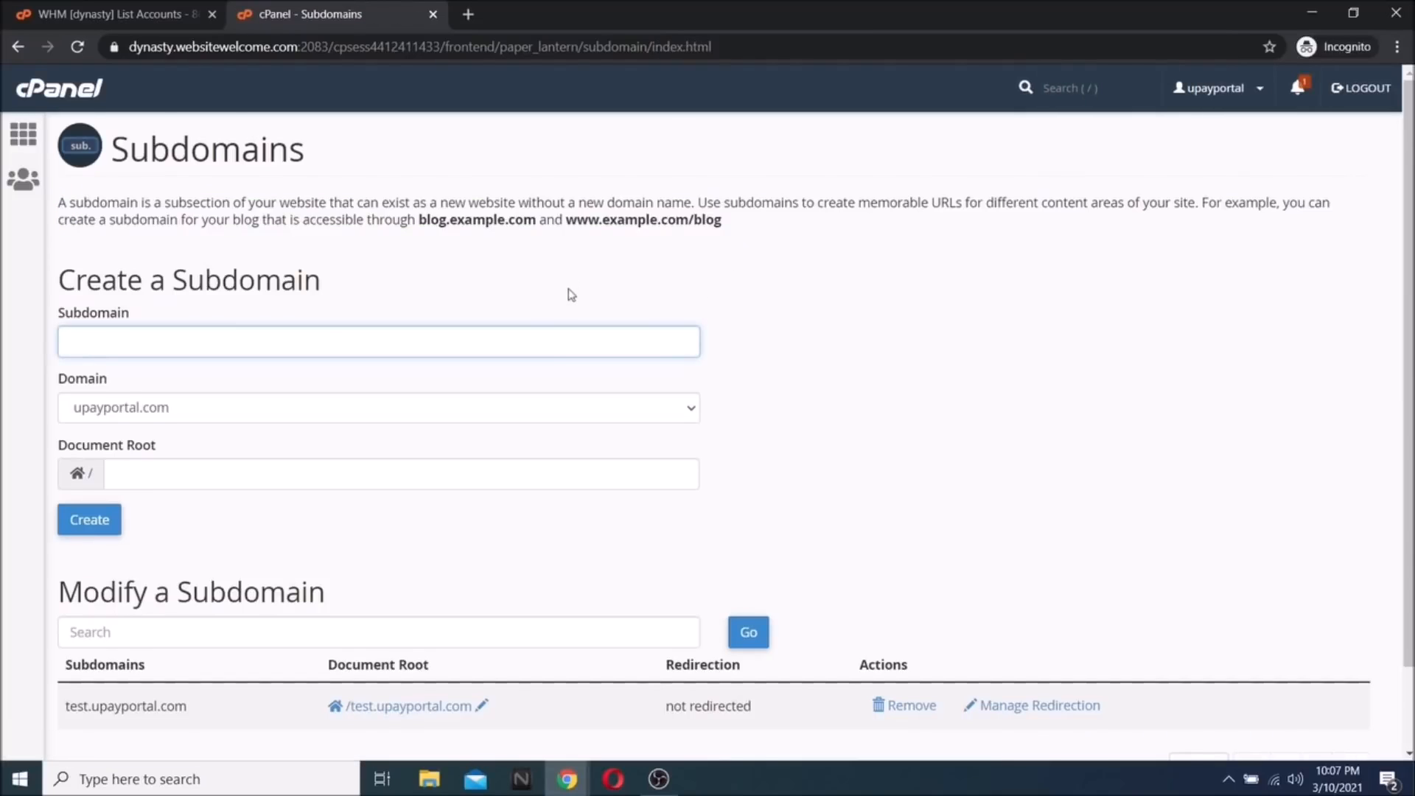
{"action": "scroll", "coordinate": [413, 581], "scroll_direction": "down", "scroll_amount": 2}
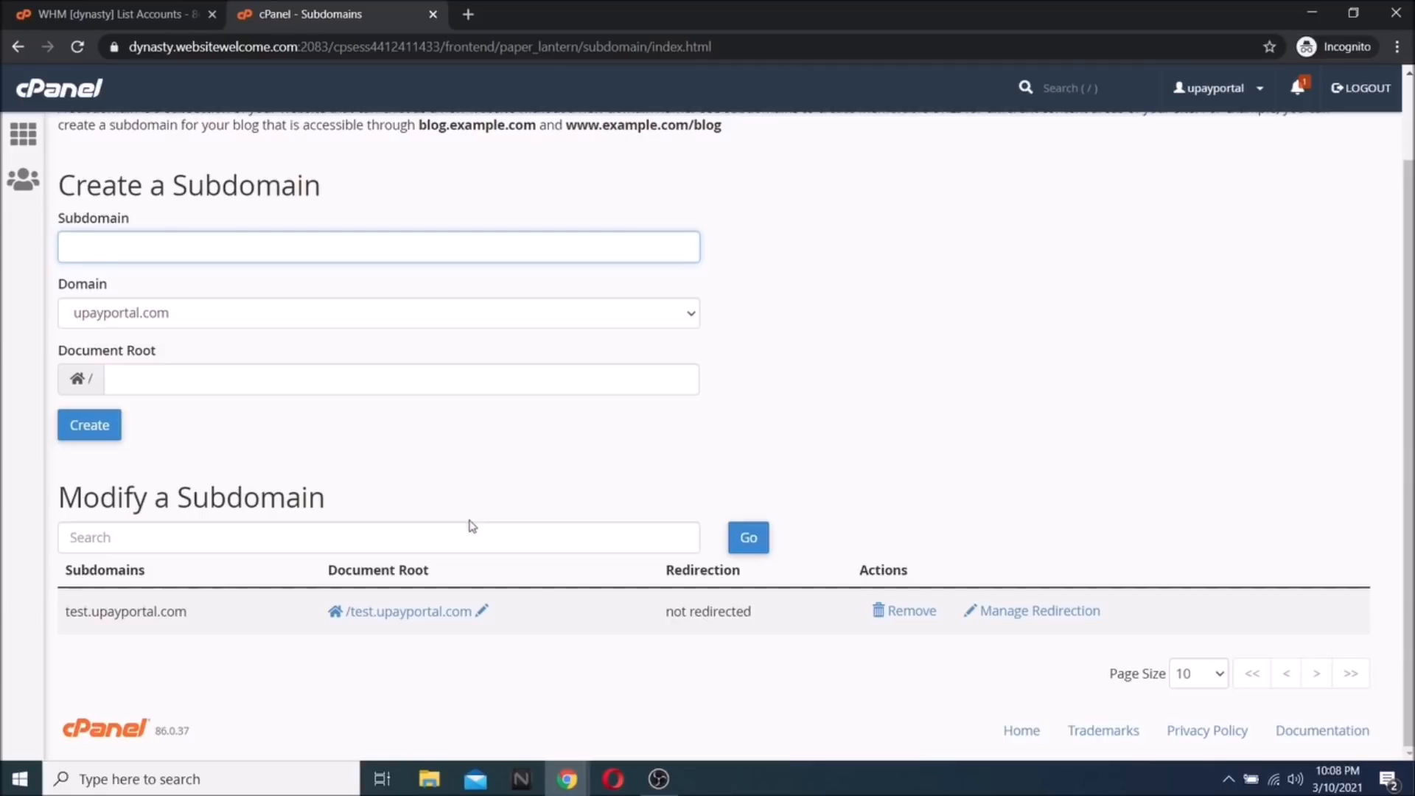
{"action": "left_click", "coordinate": [464, 479]}
{"action": "scroll", "coordinate": [464, 475], "scroll_direction": "up", "scroll_amount": 2}
{"action": "scroll", "coordinate": [463, 472], "scroll_direction": "down", "scroll_amount": 2}
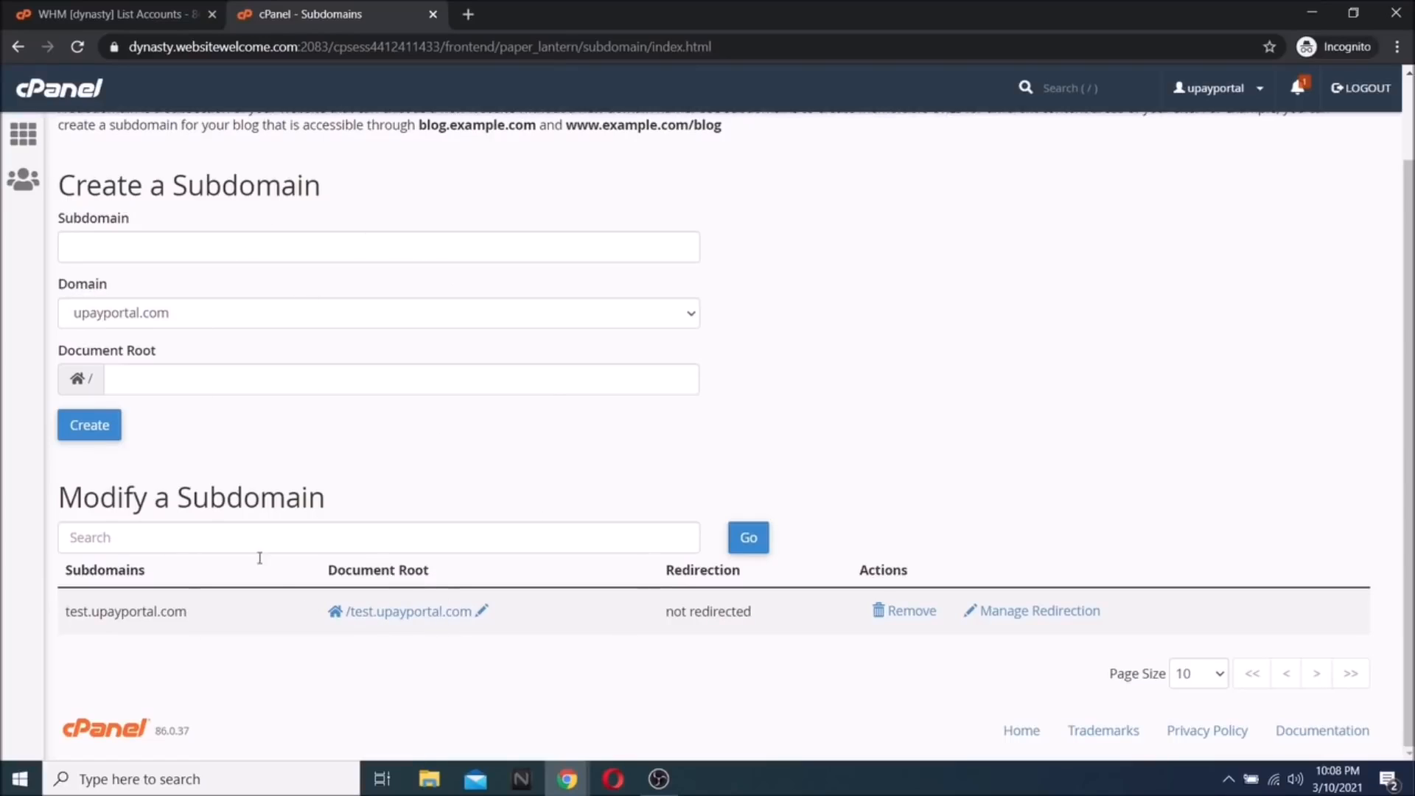
{"action": "left_click", "coordinate": [468, 14]}
{"action": "type", "text": "te"}
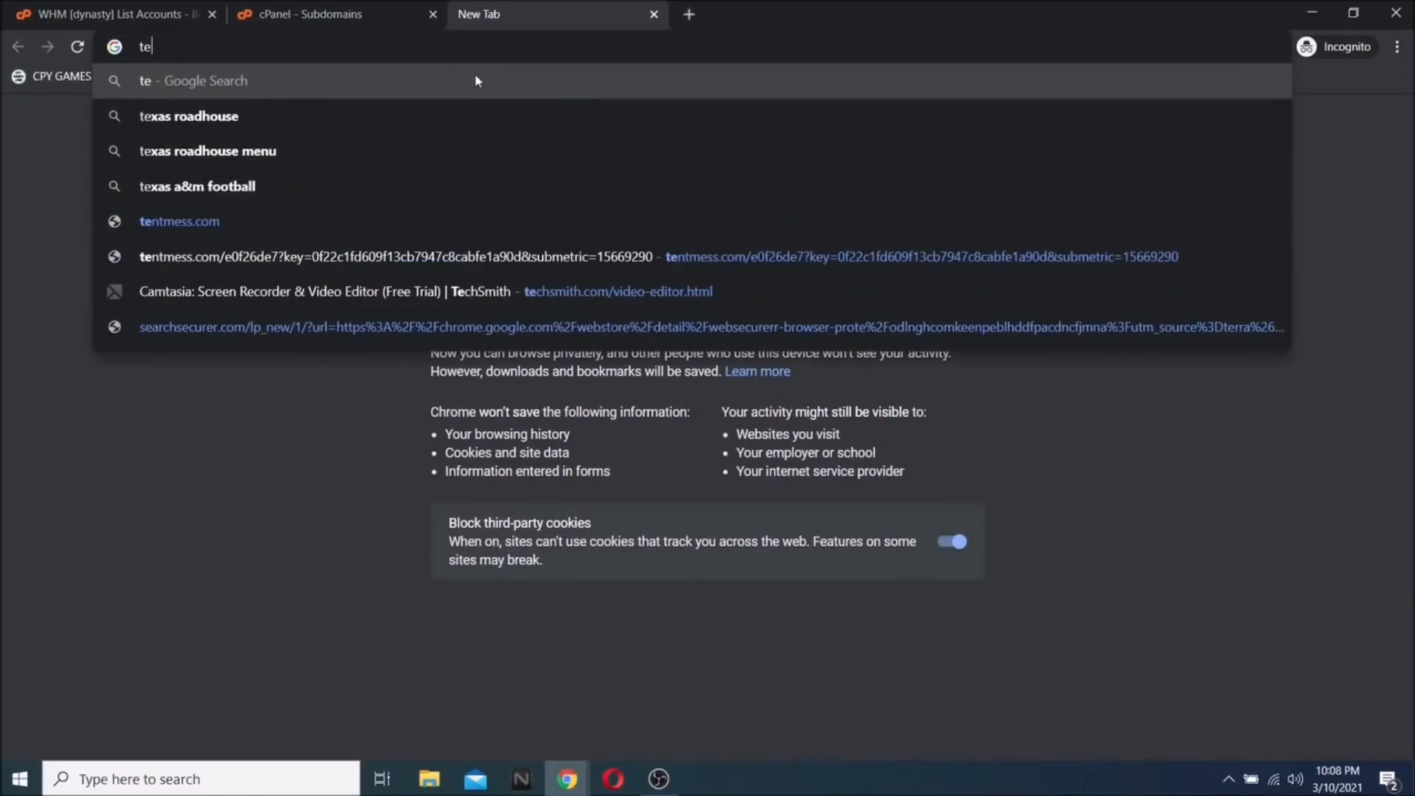
{"action": "type", "text": "st.upya"}
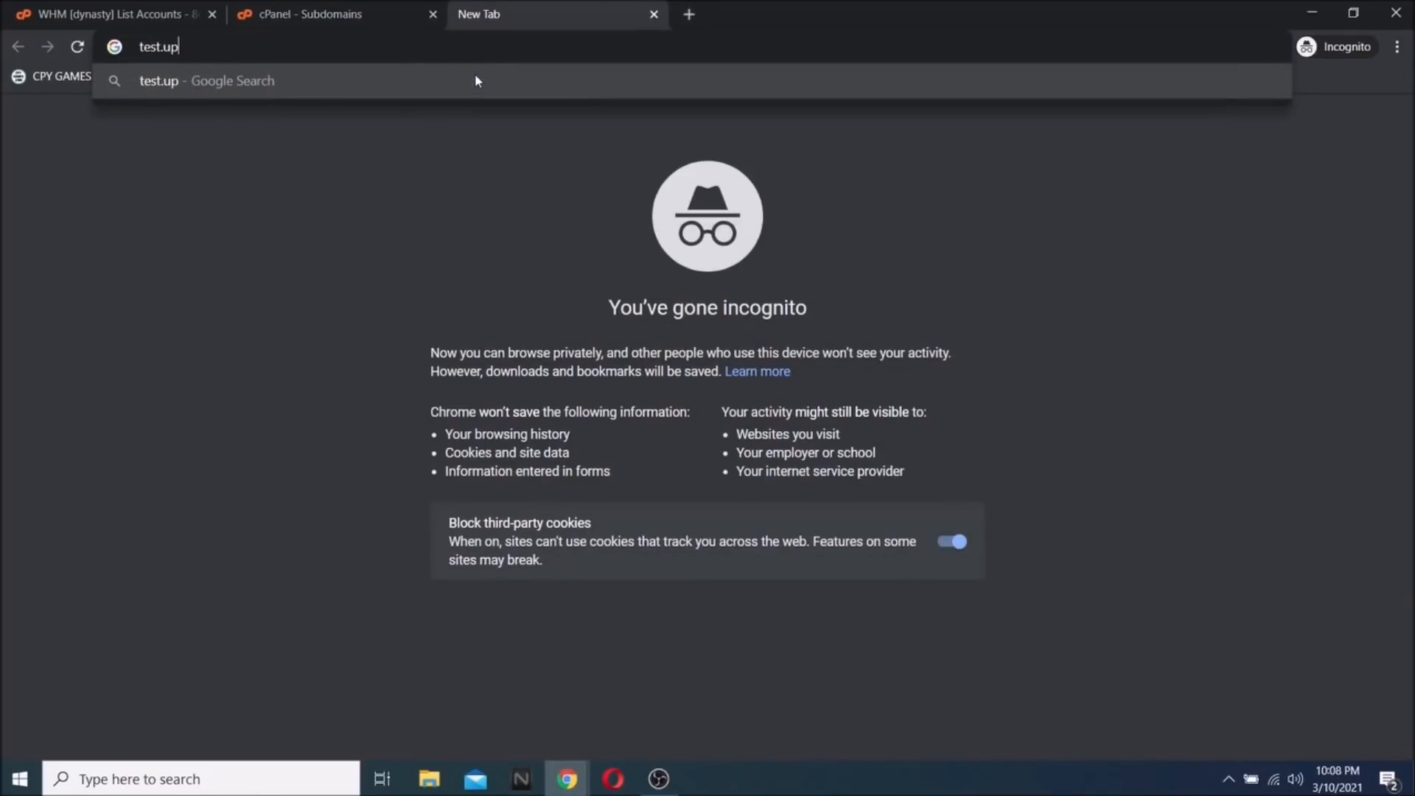
{"action": "key", "text": "BackSpace"}
{"action": "key", "text": "BackSpace"}
{"action": "type", "text": "ayportal.com"}
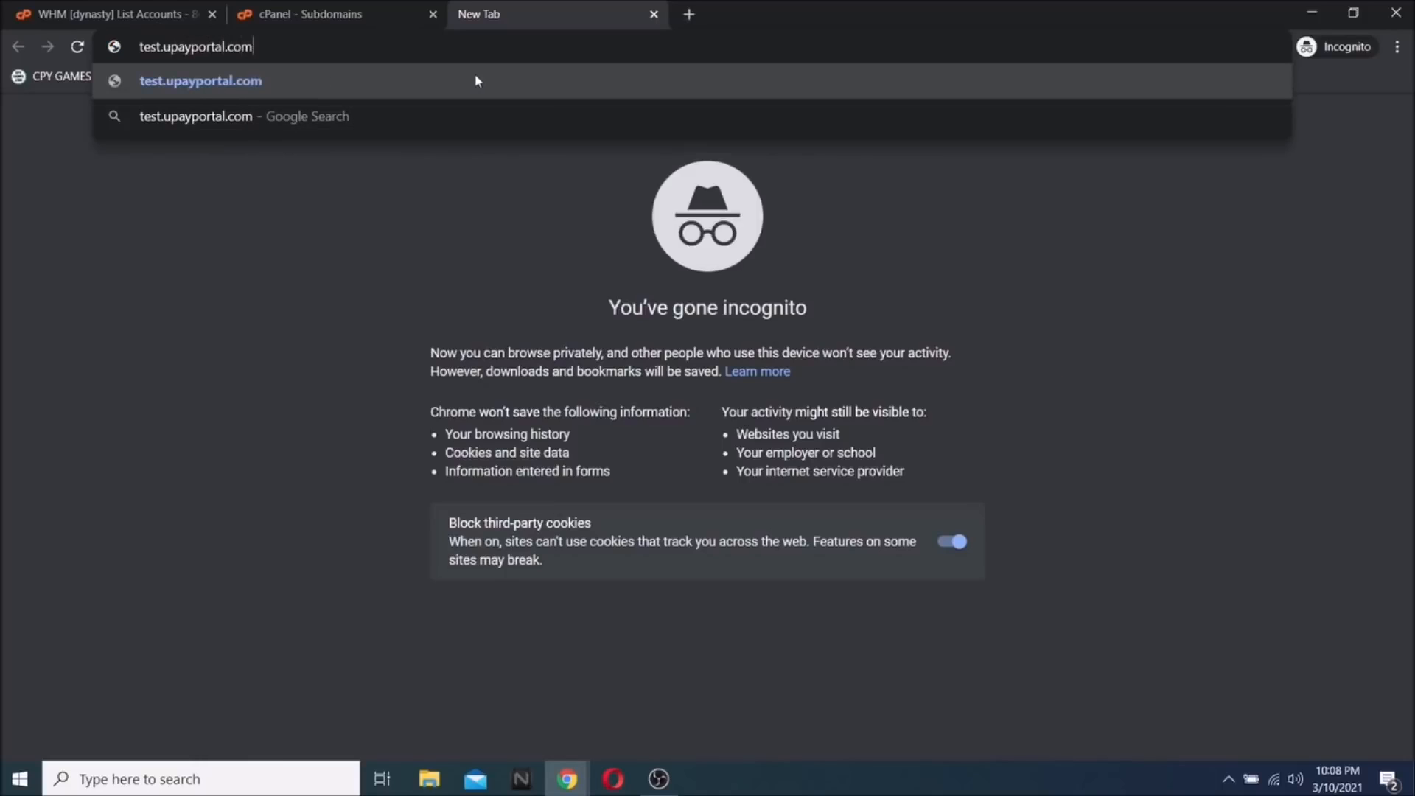
{"action": "key", "text": "Return"}
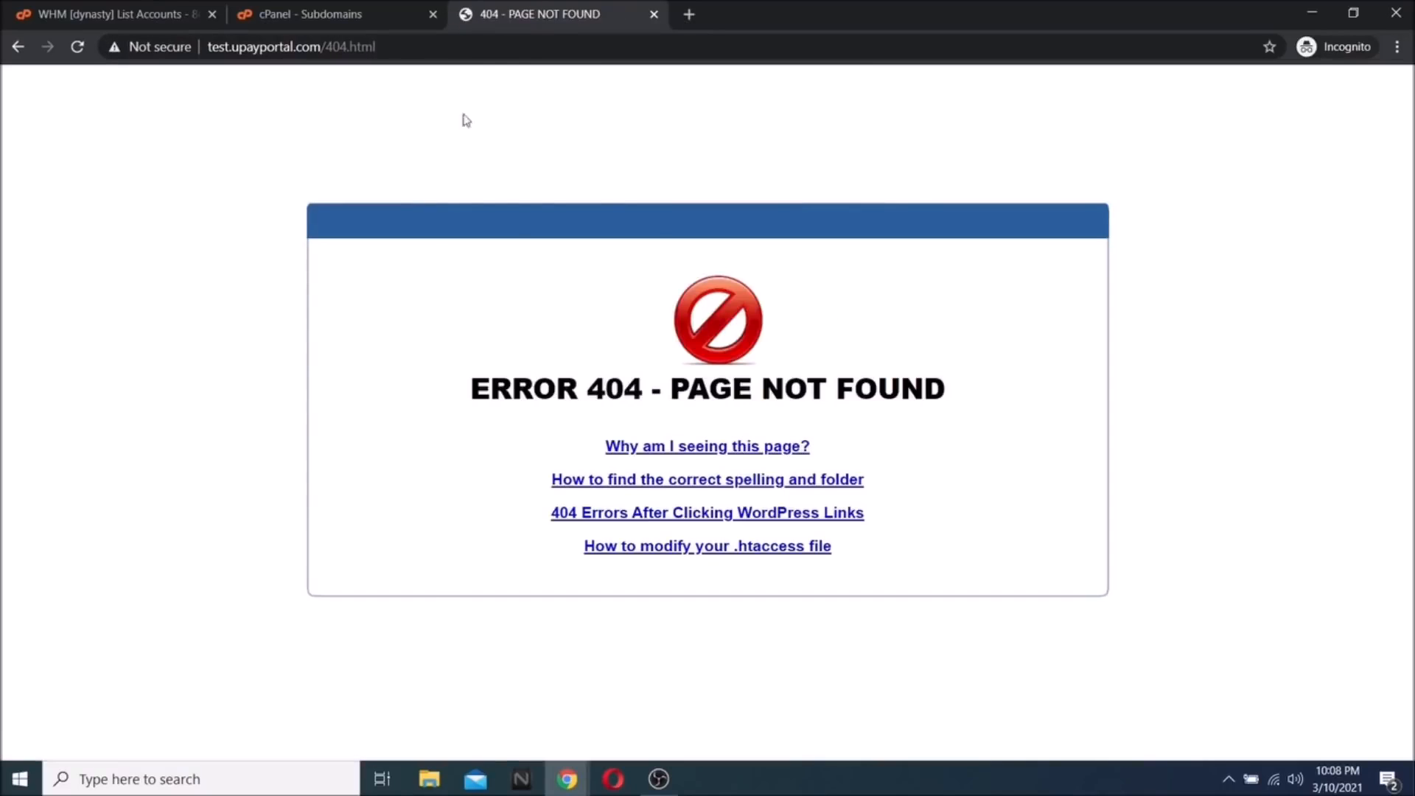
{"action": "left_click", "coordinate": [377, 14]}
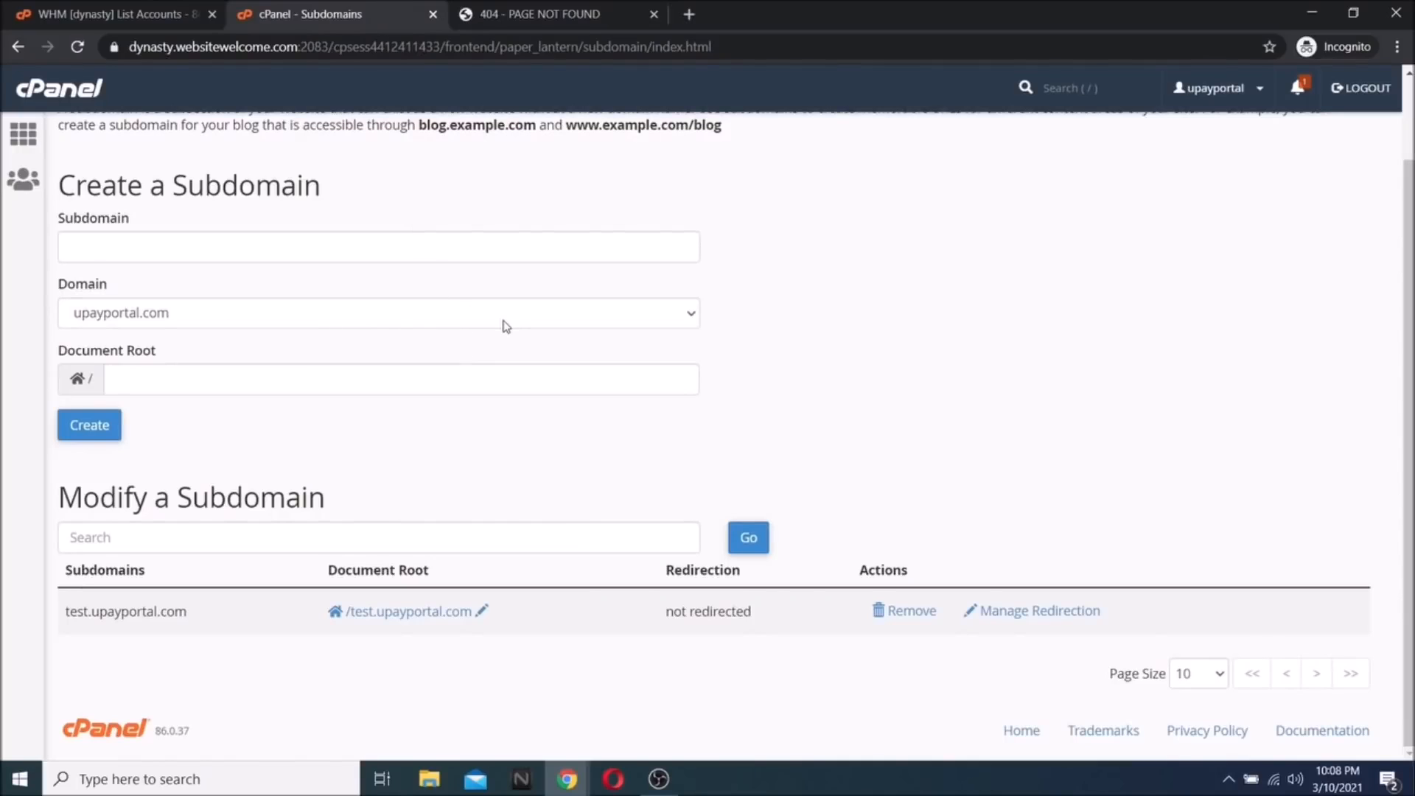
{"action": "left_click", "coordinate": [629, 17]}
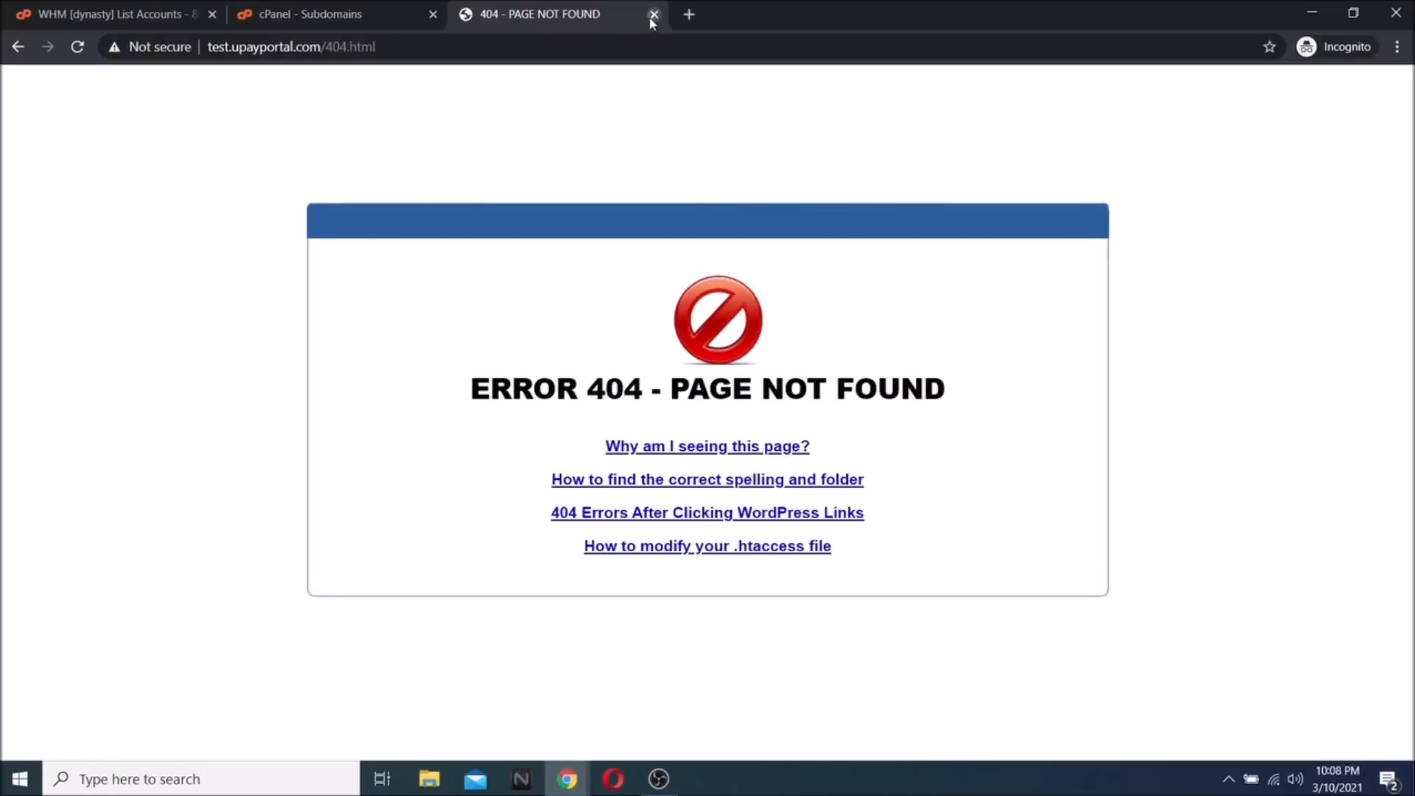
{"action": "left_click", "coordinate": [653, 15]}
{"action": "scroll", "coordinate": [601, 321], "scroll_direction": "up", "scroll_amount": 1}
{"action": "scroll", "coordinate": [601, 320], "scroll_direction": "down", "scroll_amount": 1}
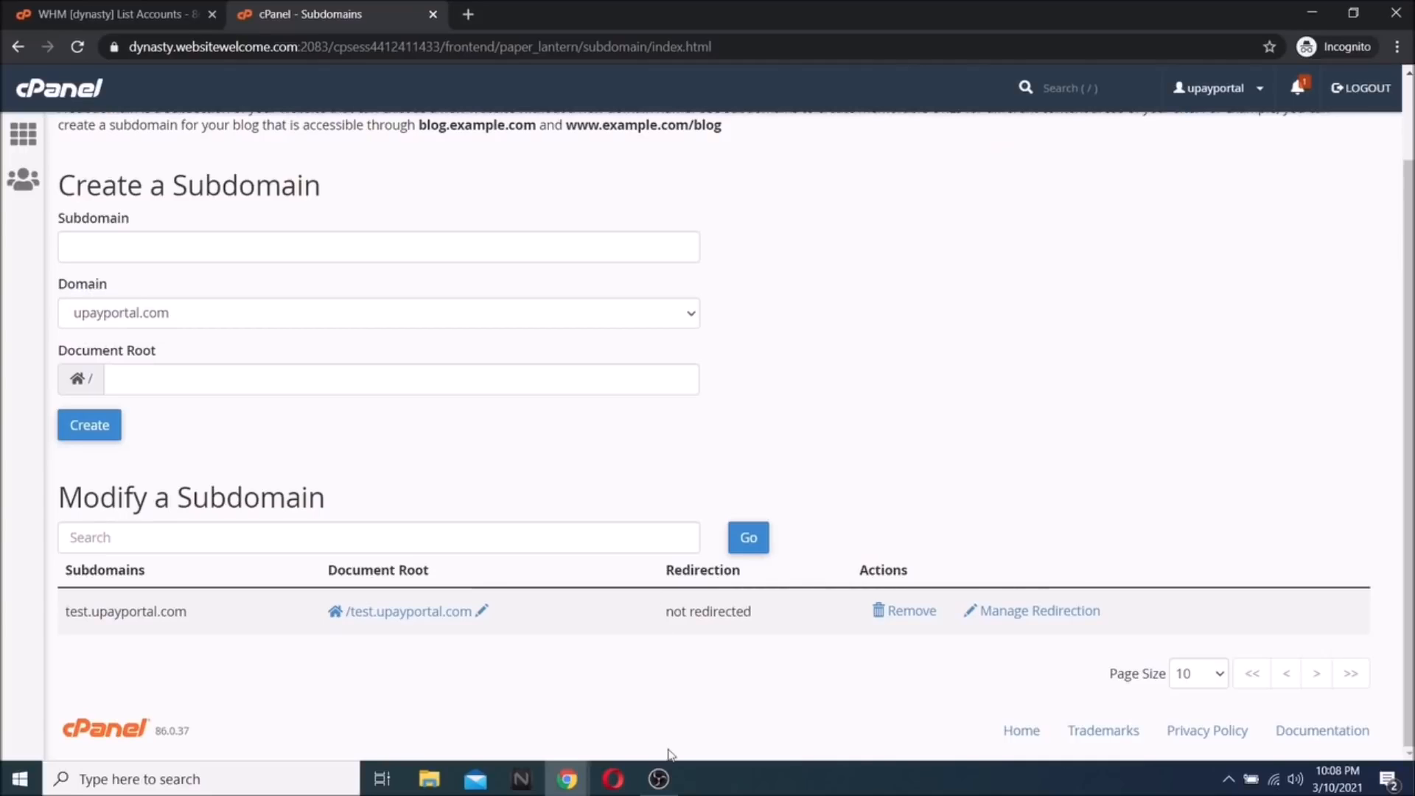
{"action": "left_click", "coordinate": [669, 779]}
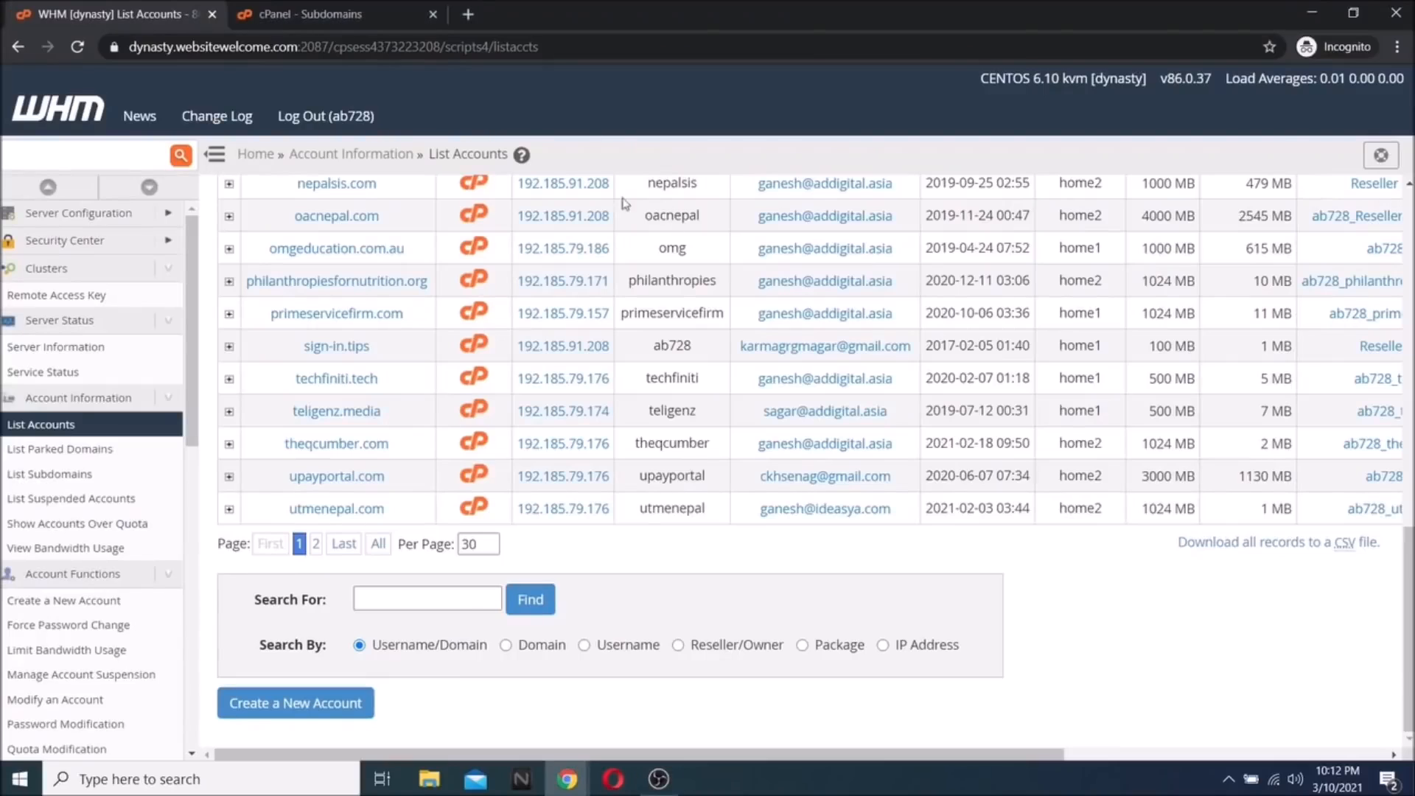
Step: Compare the cPanel Subdomains tab with WHM's account list, ending on the upayportal.com account listing
{"action": "left_click", "coordinate": [347, 9]}
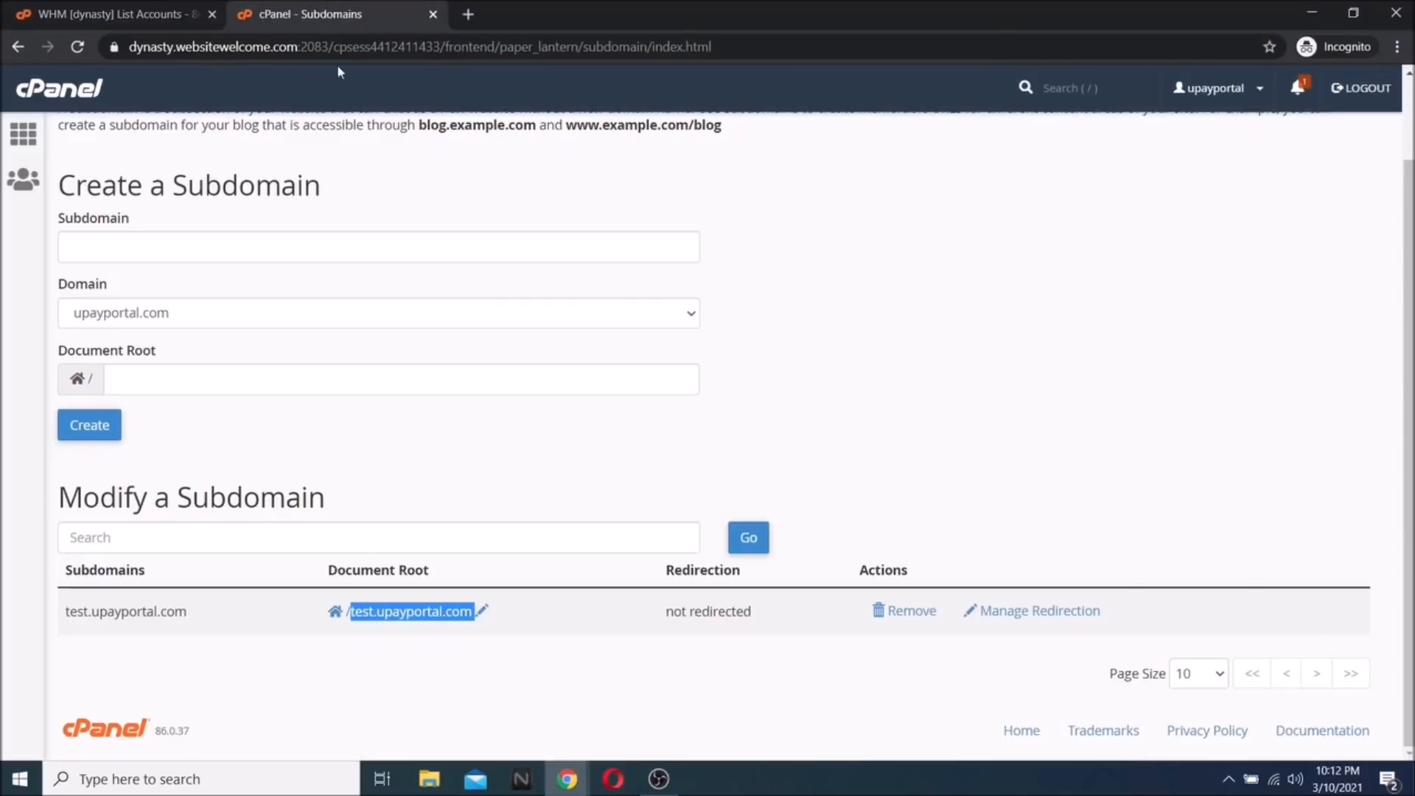
{"action": "left_click", "coordinate": [500, 673]}
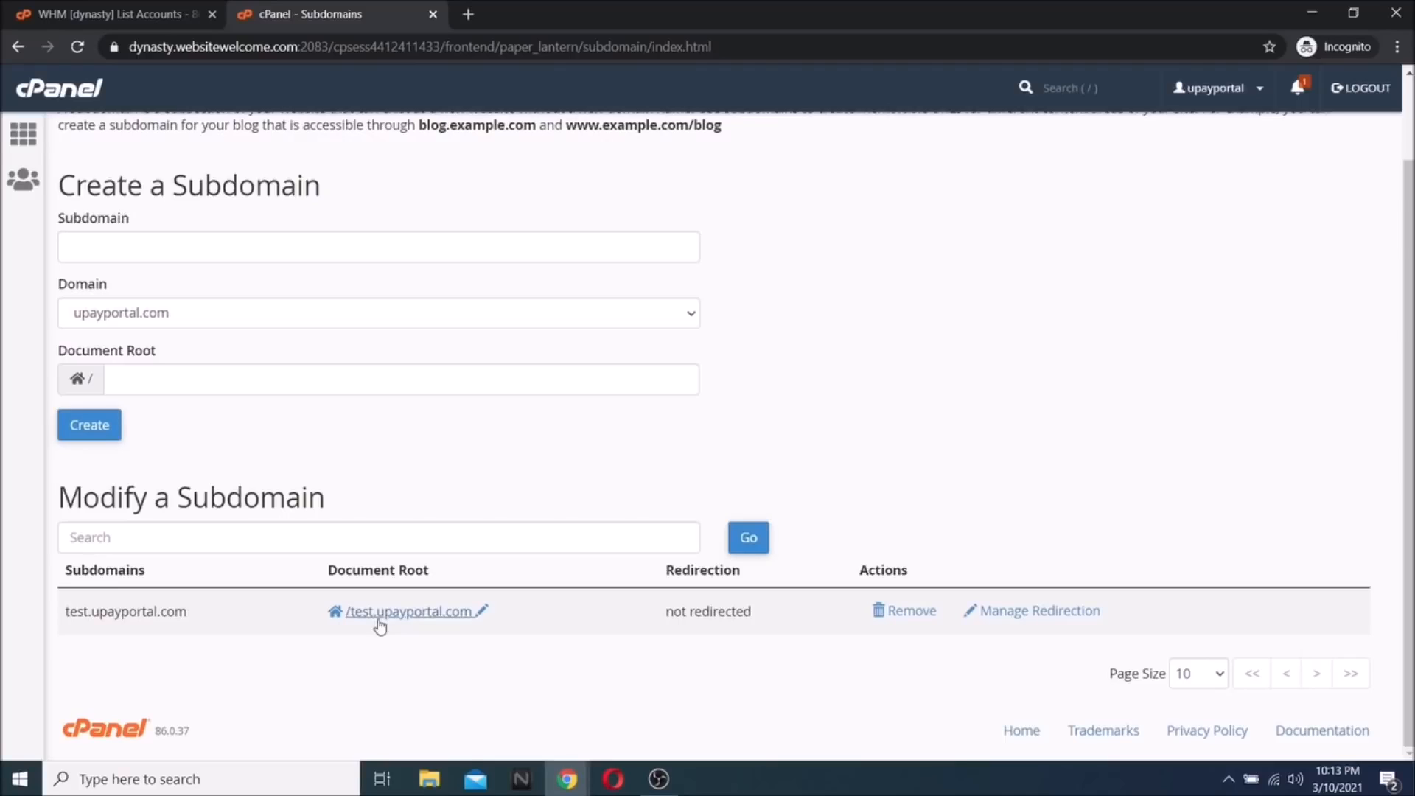
{"action": "left_click", "coordinate": [143, 6]}
{"action": "left_click", "coordinate": [302, 6]}
{"action": "left_click", "coordinate": [184, 6]}
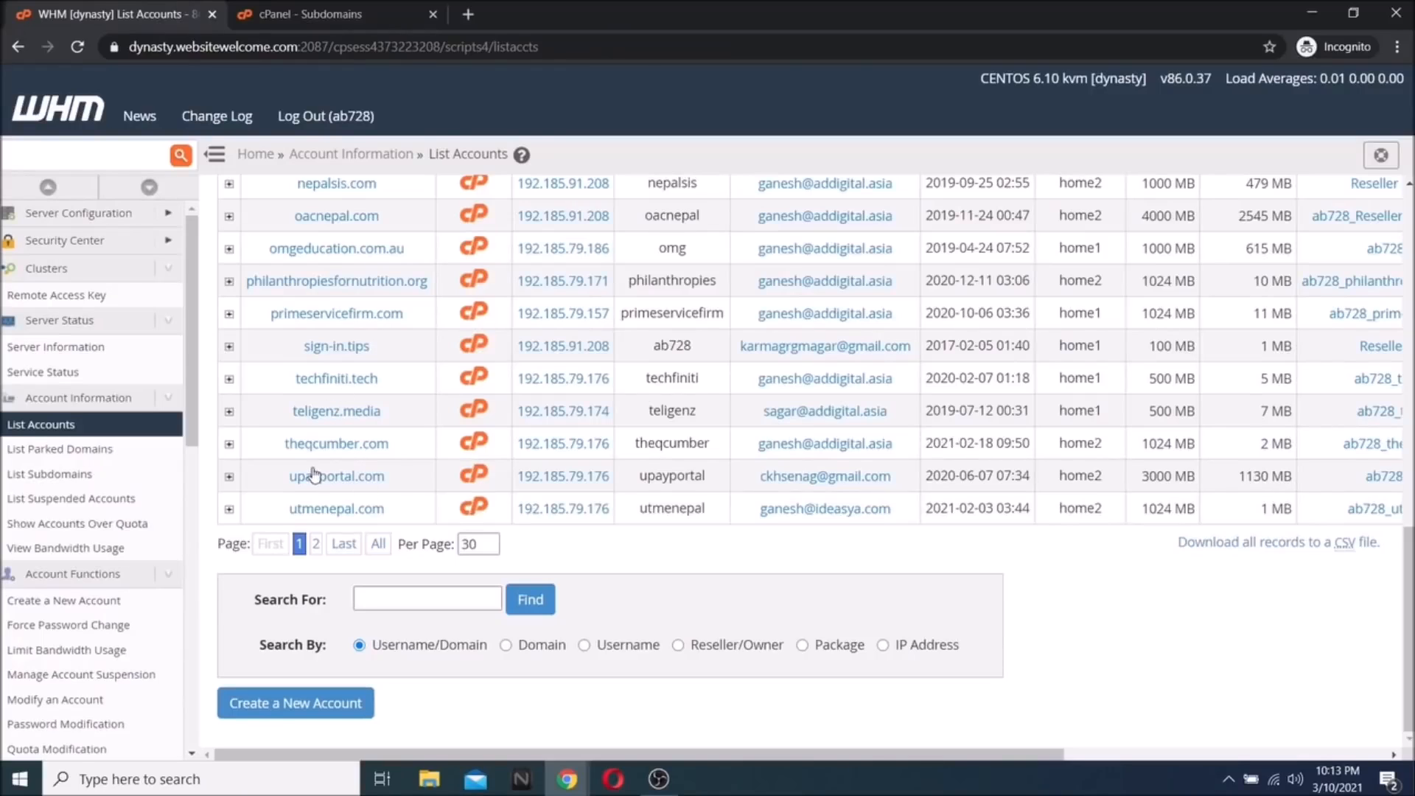
Step: Open the upayportal.com account's cPanel and launch QuickInstall from the Software section
{"action": "left_click", "coordinate": [476, 478]}
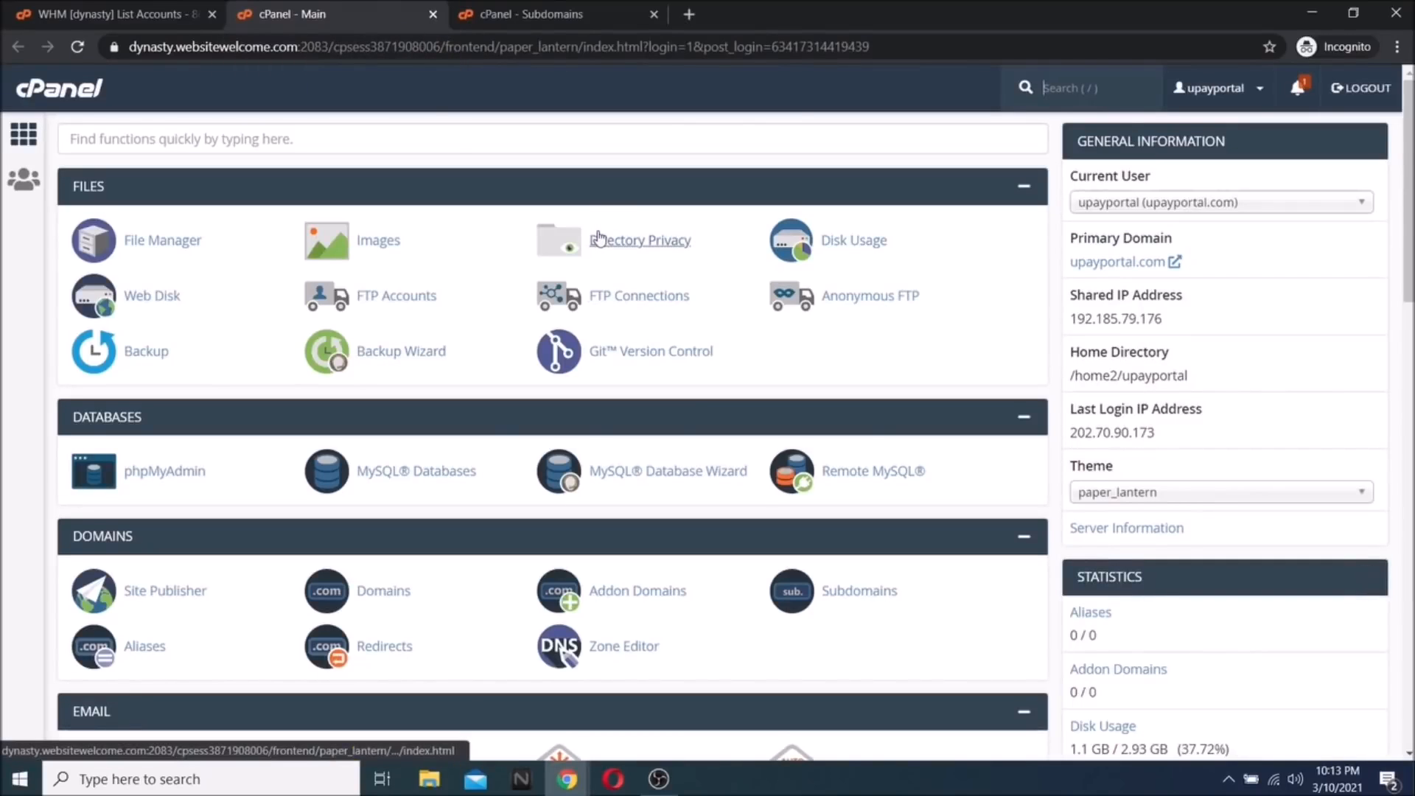
{"action": "scroll", "coordinate": [413, 232], "scroll_direction": "down", "scroll_amount": 6}
{"action": "scroll", "coordinate": [415, 236], "scroll_direction": "down", "scroll_amount": 7}
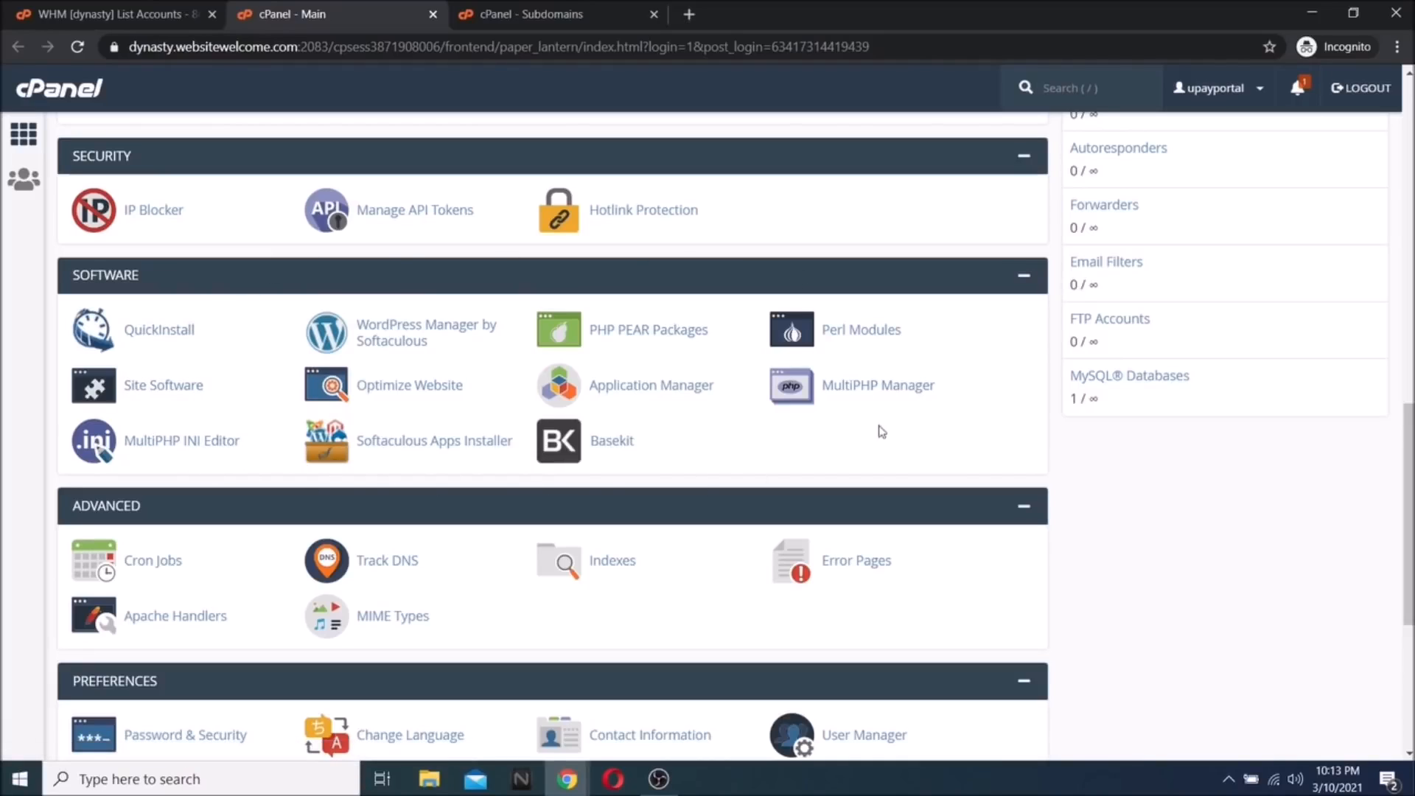
{"action": "left_click", "coordinate": [169, 331]}
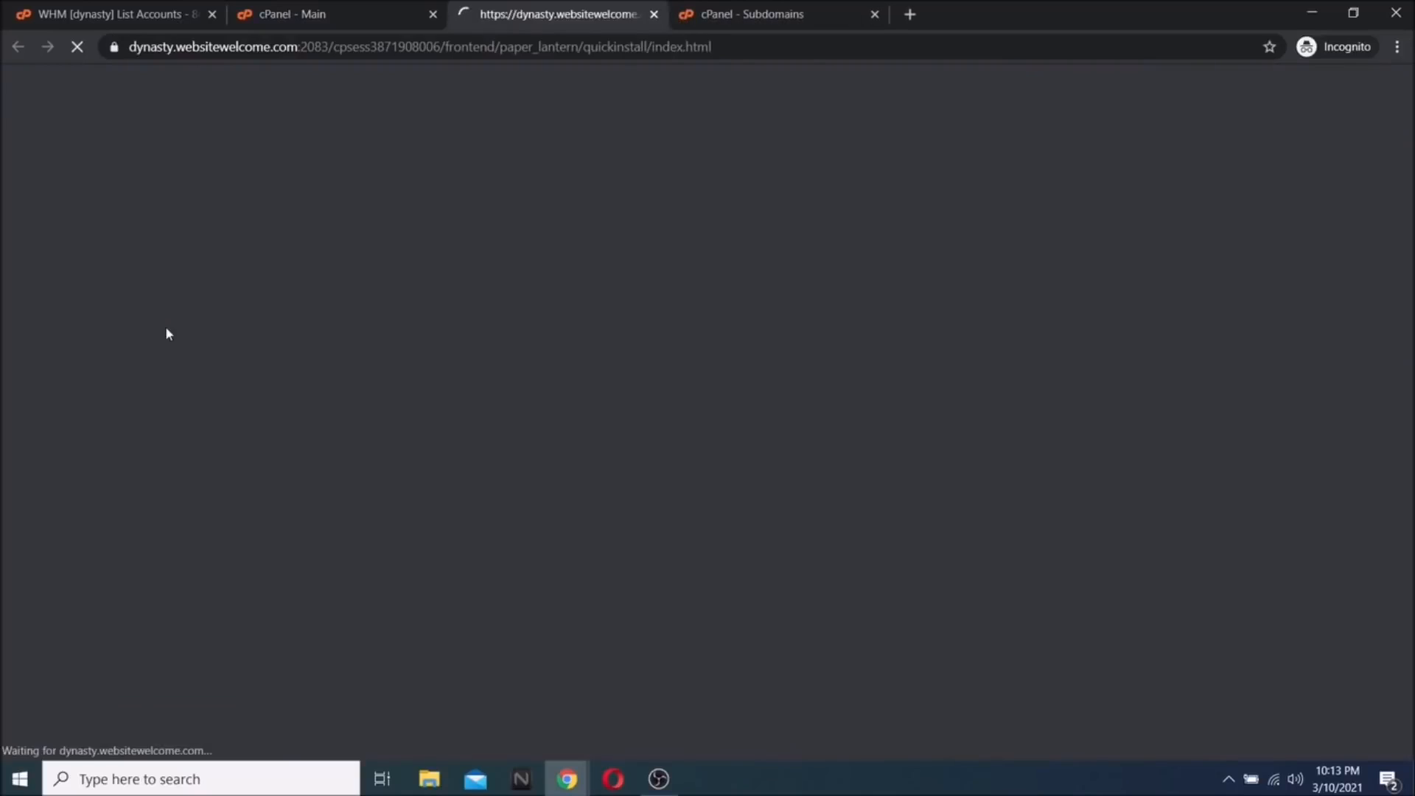
{"action": "left_click", "coordinate": [338, 10]}
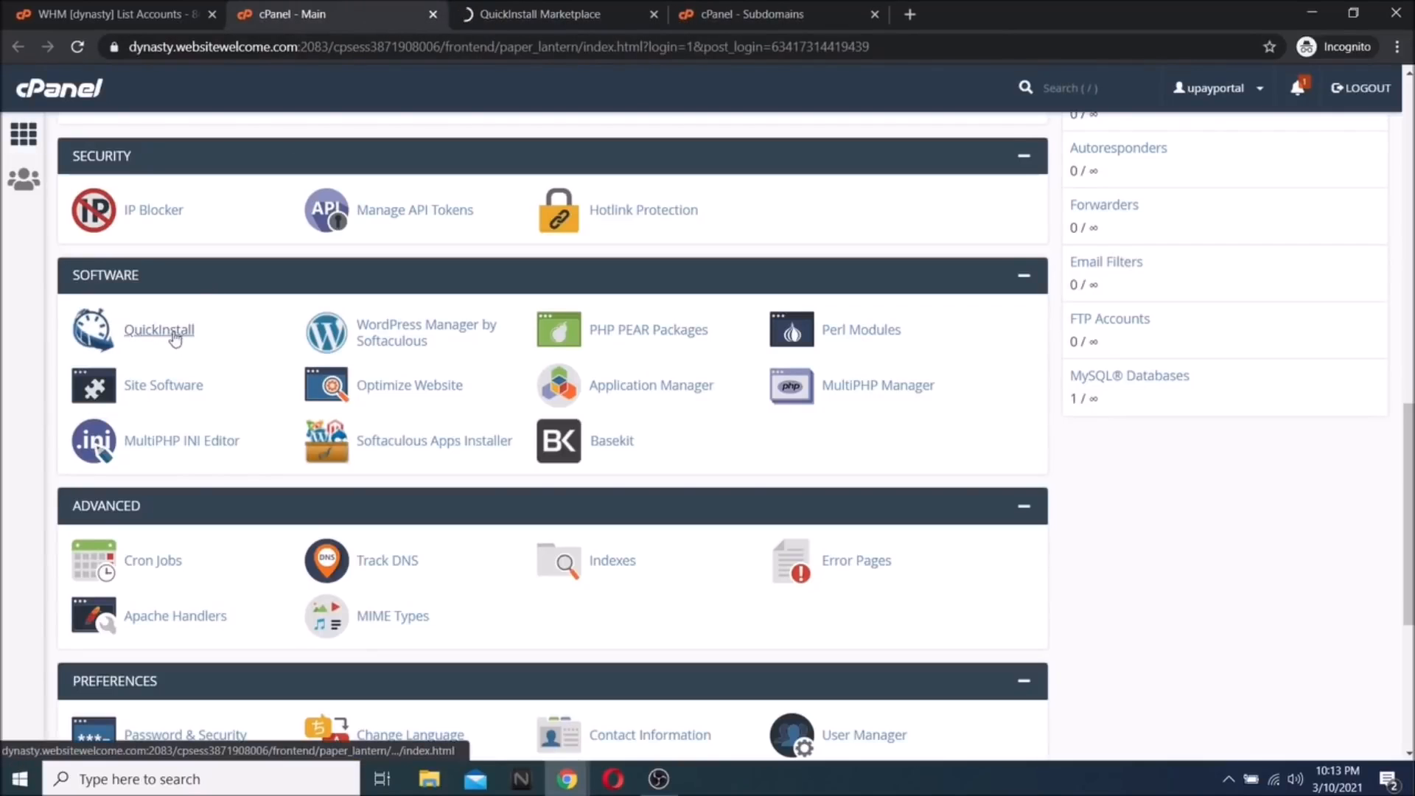
Step: Browse the QuickInstall marketplace to locate the WordPress installer
{"action": "left_click", "coordinate": [502, 12]}
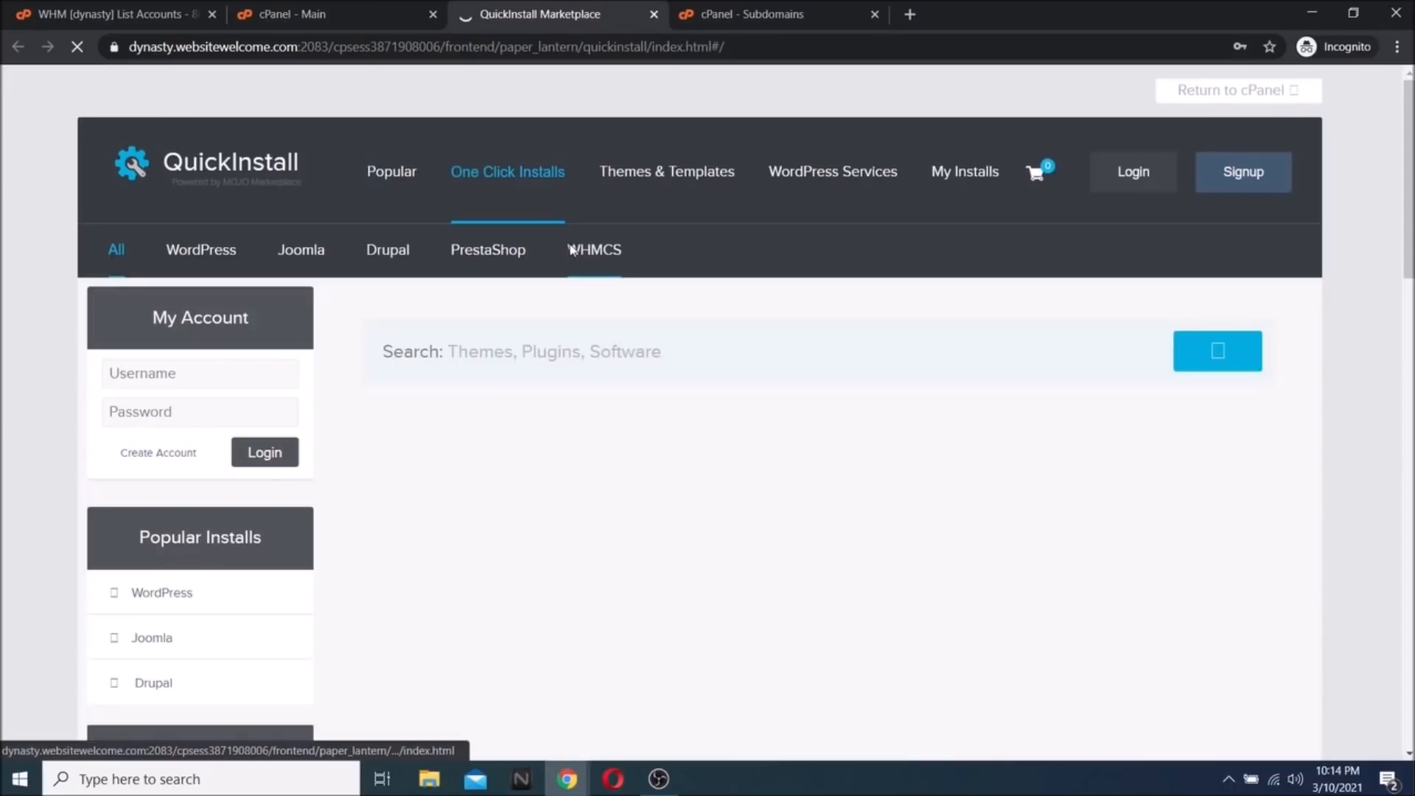
{"action": "scroll", "coordinate": [573, 251], "scroll_direction": "down", "scroll_amount": 3}
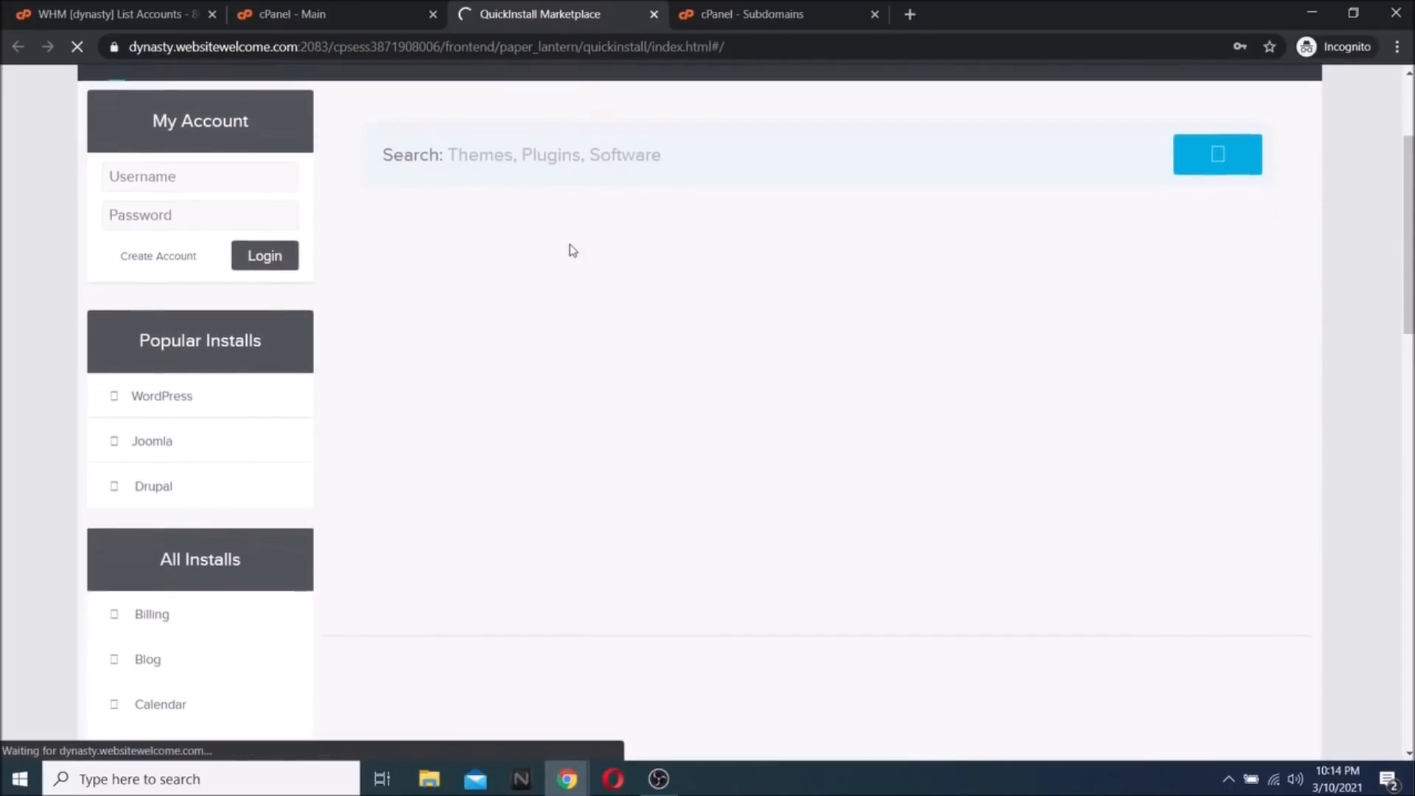
{"action": "scroll", "coordinate": [573, 251], "scroll_direction": "down", "scroll_amount": 1}
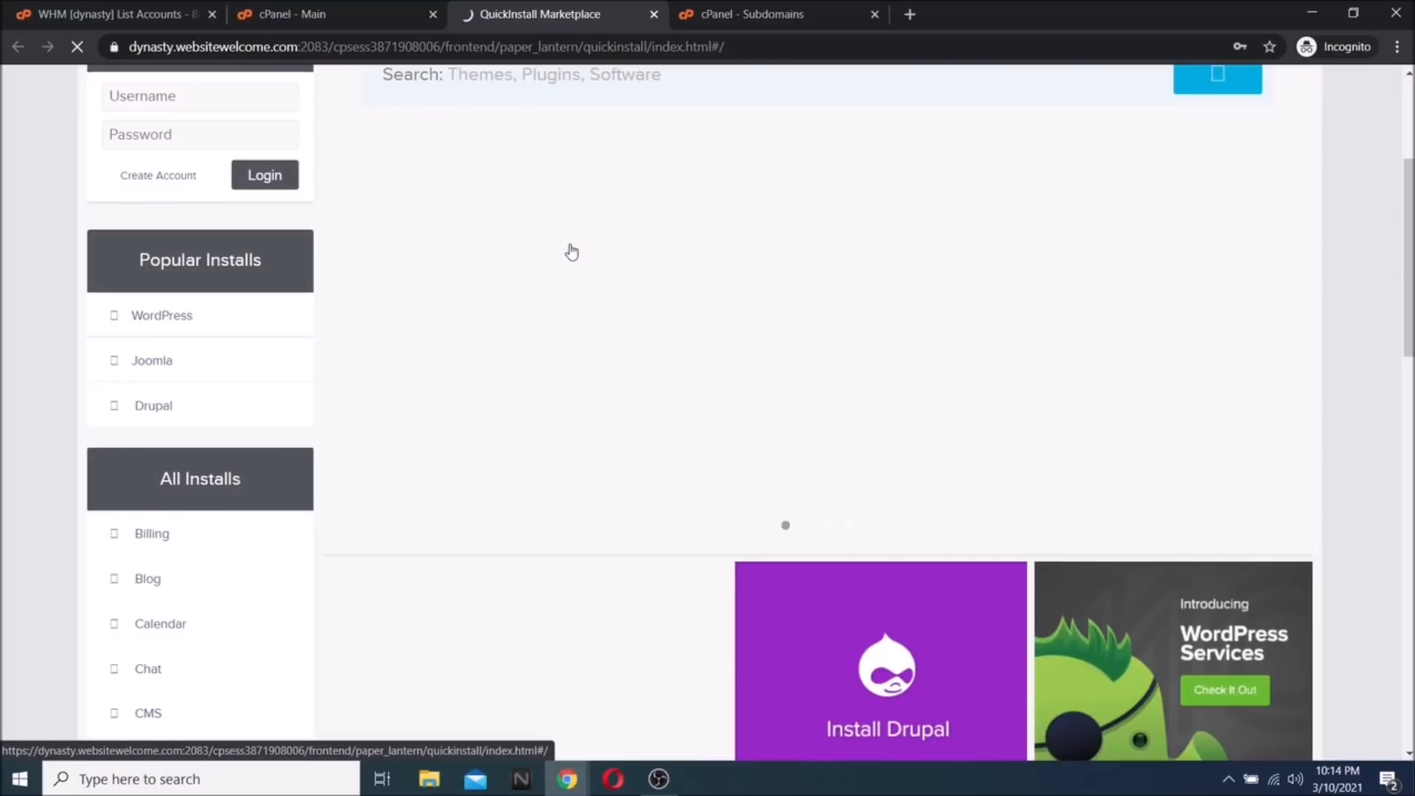
{"action": "scroll", "coordinate": [572, 253], "scroll_direction": "down", "scroll_amount": 1}
{"action": "scroll", "coordinate": [572, 252], "scroll_direction": "down", "scroll_amount": 4}
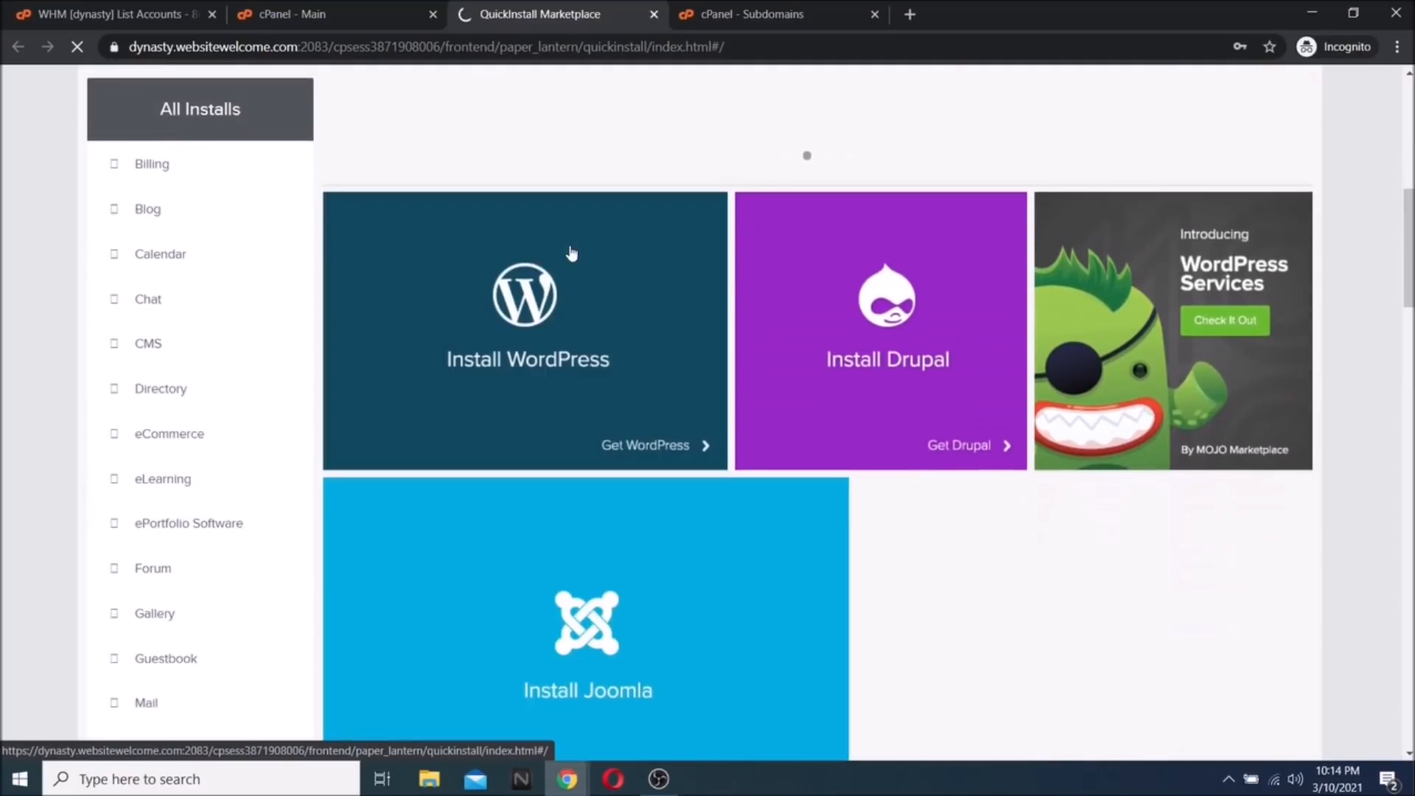
{"action": "scroll", "coordinate": [572, 253], "scroll_direction": "down", "scroll_amount": 3}
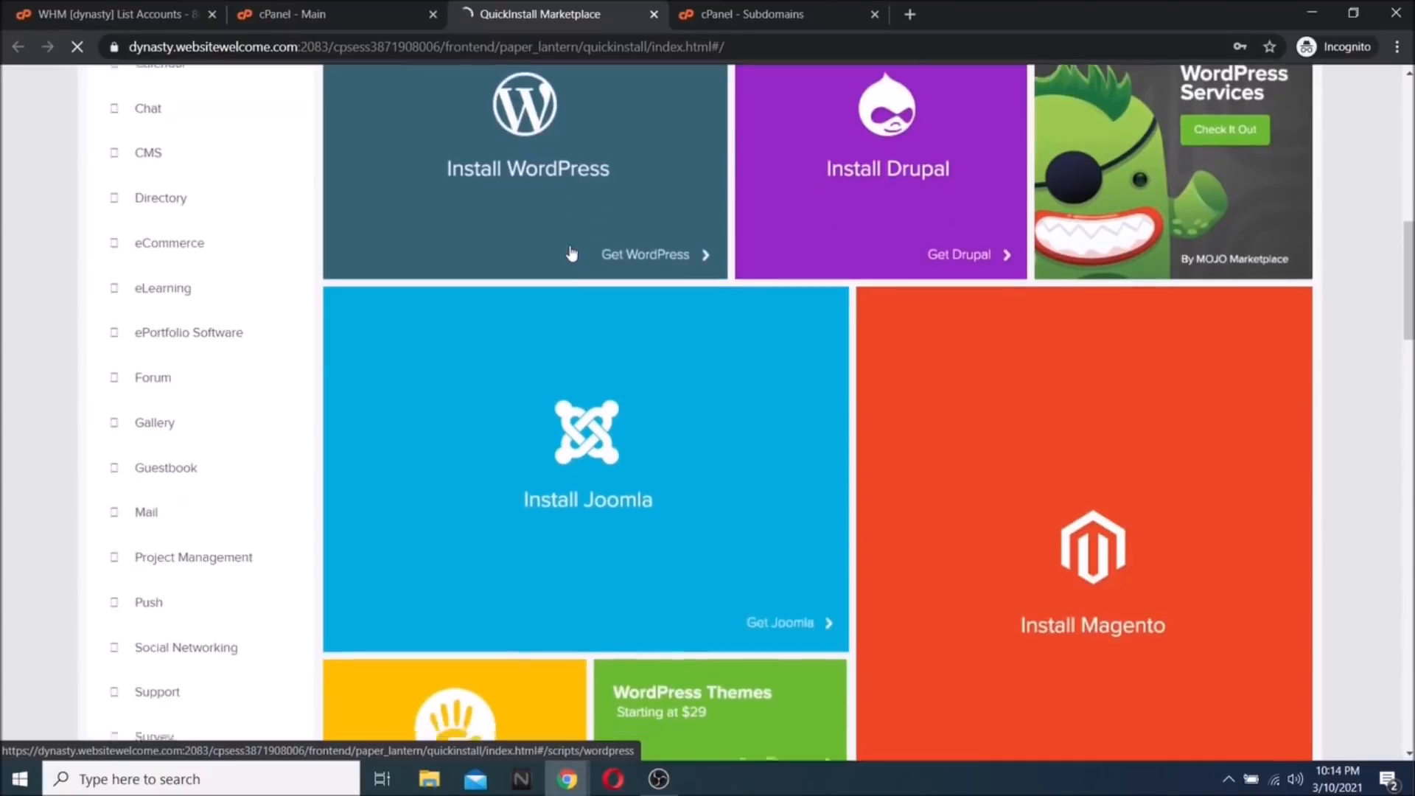
{"action": "scroll", "coordinate": [571, 253], "scroll_direction": "up", "scroll_amount": 1}
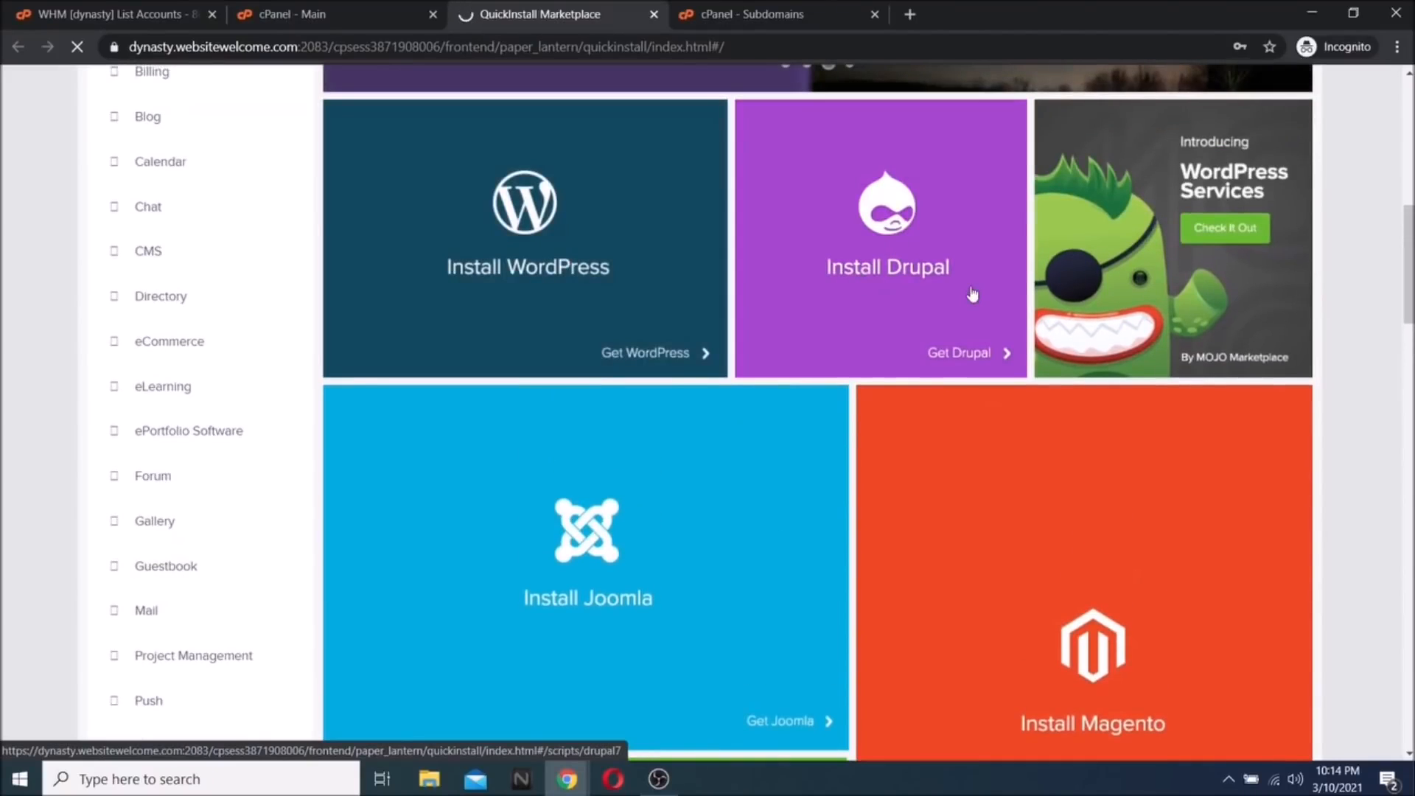
{"action": "scroll", "coordinate": [701, 485], "scroll_direction": "down", "scroll_amount": 1}
{"action": "scroll", "coordinate": [701, 484], "scroll_direction": "down", "scroll_amount": 3}
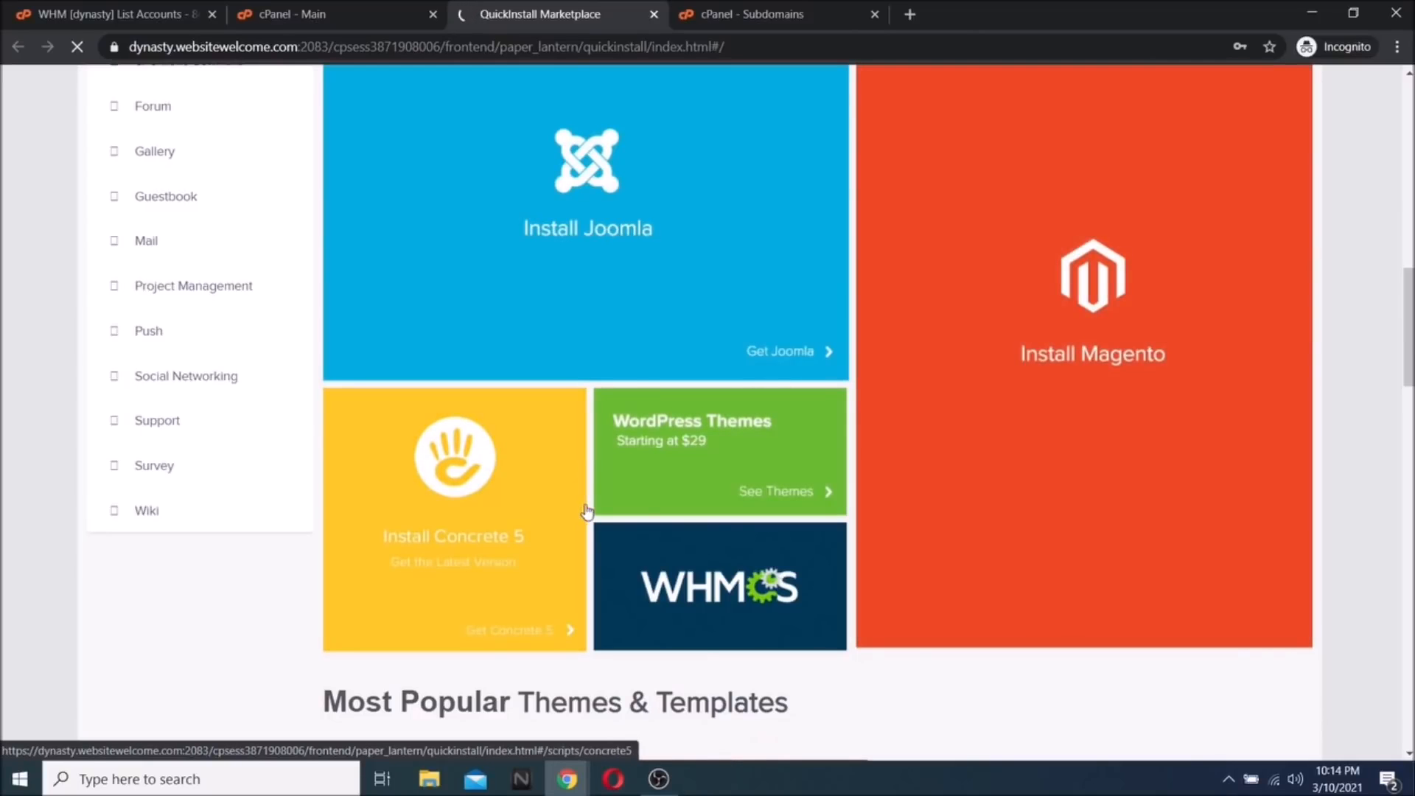
{"action": "scroll", "coordinate": [584, 506], "scroll_direction": "up", "scroll_amount": 10}
{"action": "scroll", "coordinate": [674, 696], "scroll_direction": "down", "scroll_amount": 3}
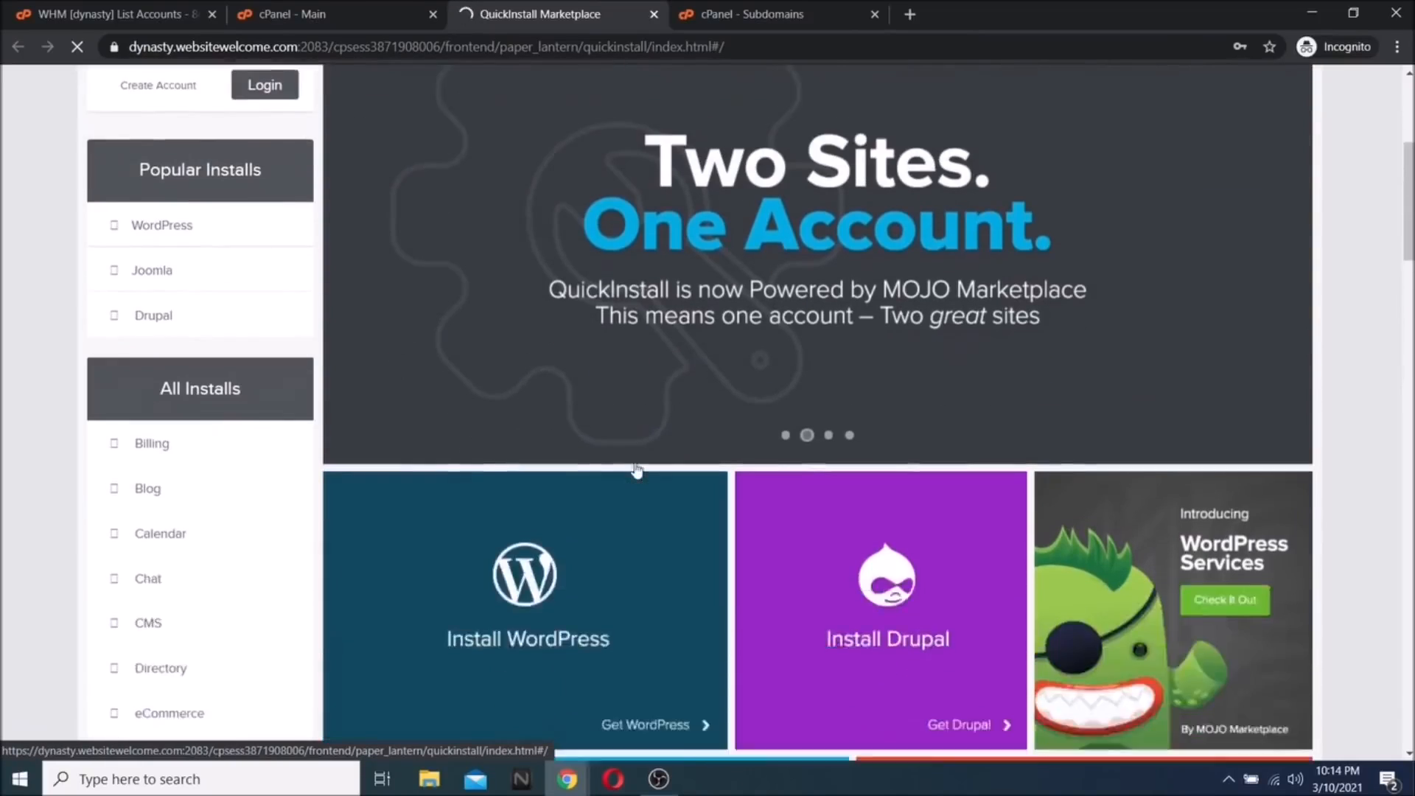
Step: Open the WordPress installer and choose the free installation option
{"action": "left_click", "coordinate": [538, 490]}
{"action": "scroll", "coordinate": [540, 489], "scroll_direction": "down", "scroll_amount": 7}
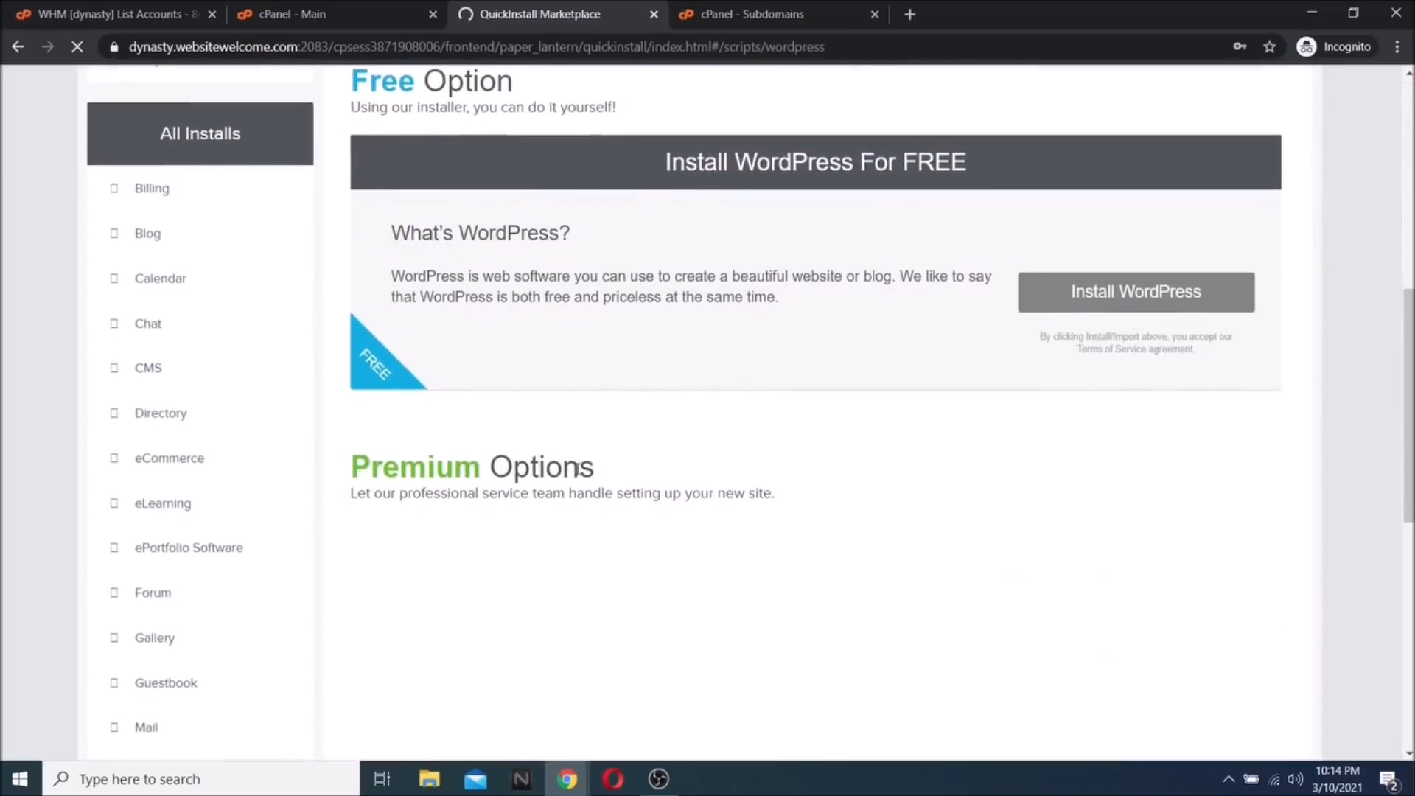
{"action": "left_click", "coordinate": [1092, 296]}
{"action": "scroll", "coordinate": [572, 306], "scroll_direction": "down", "scroll_amount": 3}
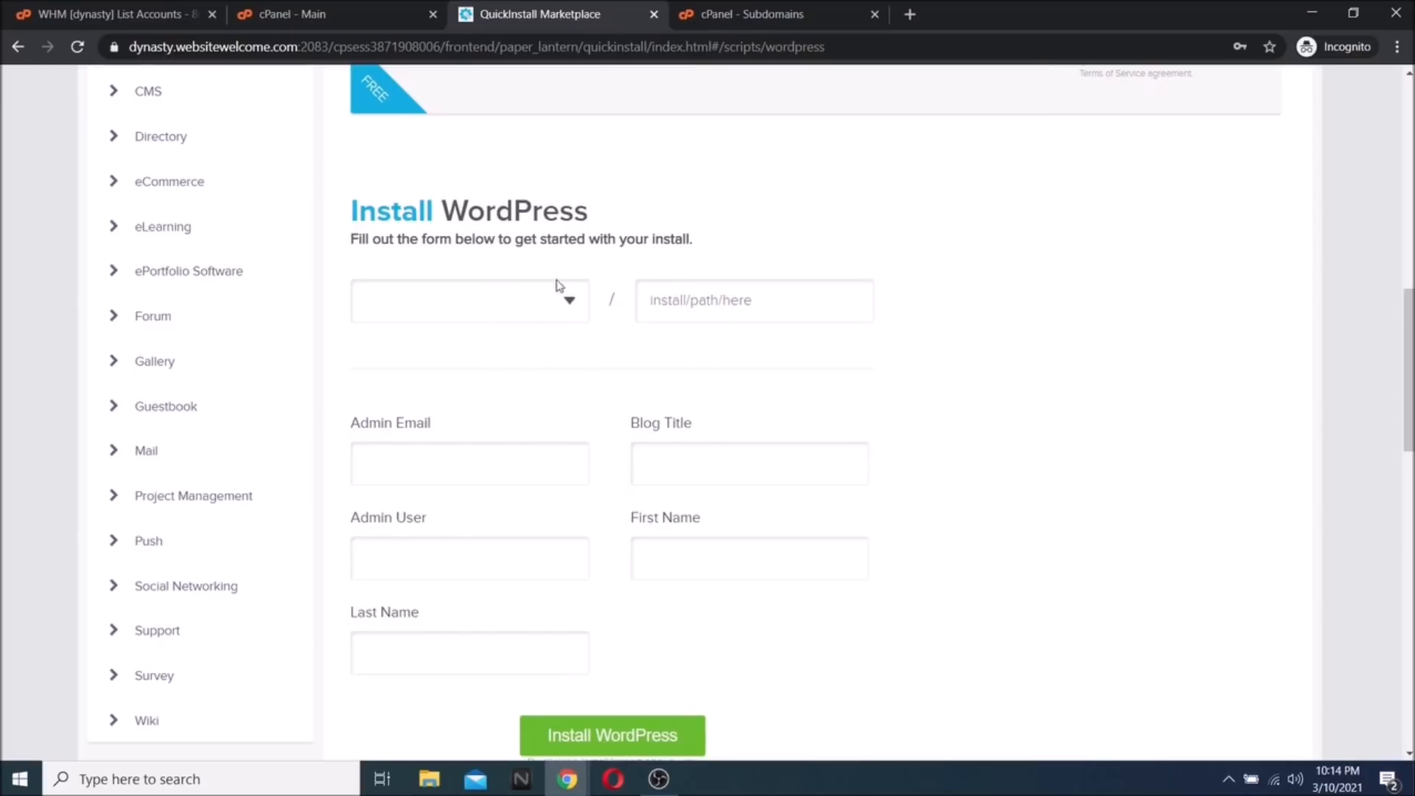
Step: Target test.upayportal.com, enter the admin e-mail address and set the blog title to 'Test site'
{"action": "left_click", "coordinate": [572, 303]}
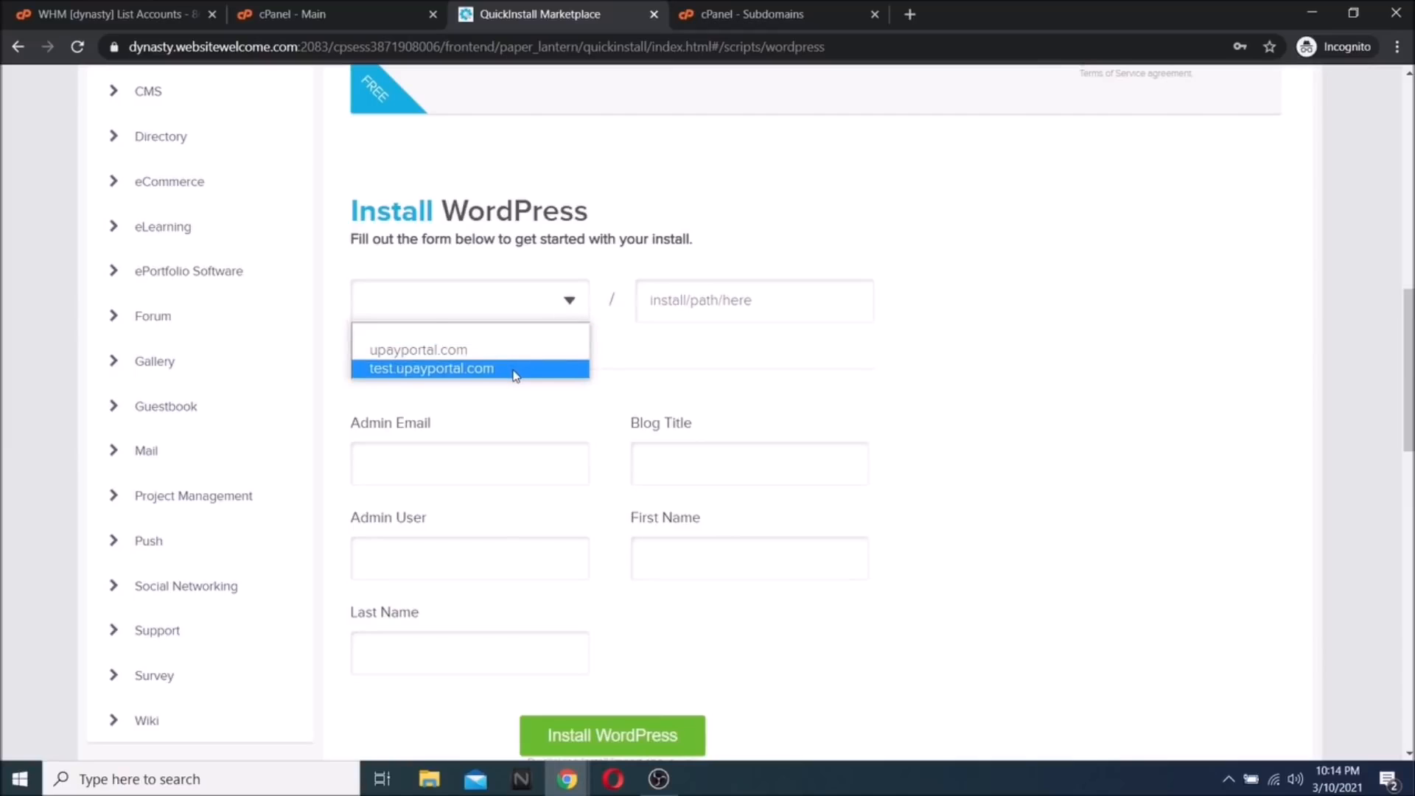
{"action": "left_click", "coordinate": [432, 368]}
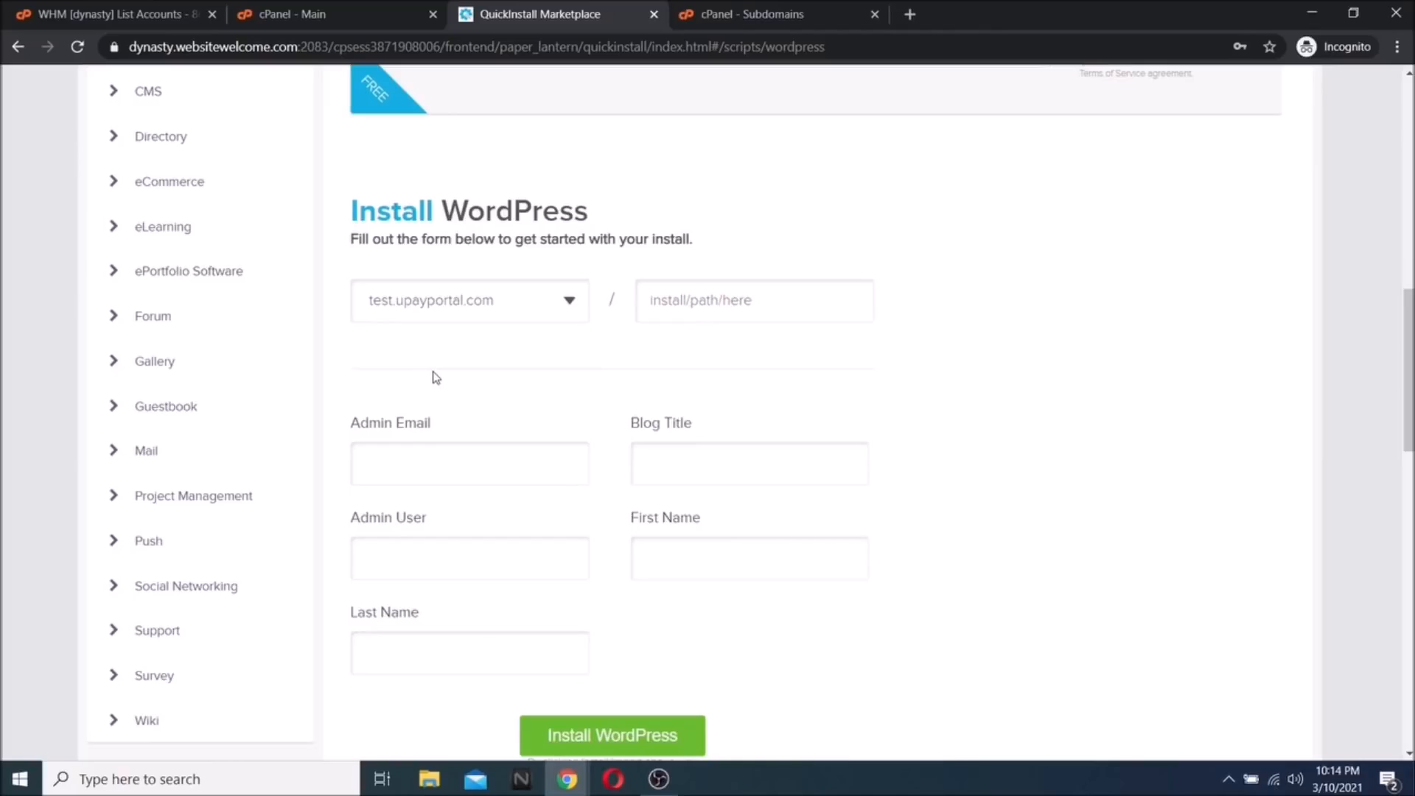
{"action": "left_click", "coordinate": [466, 463]}
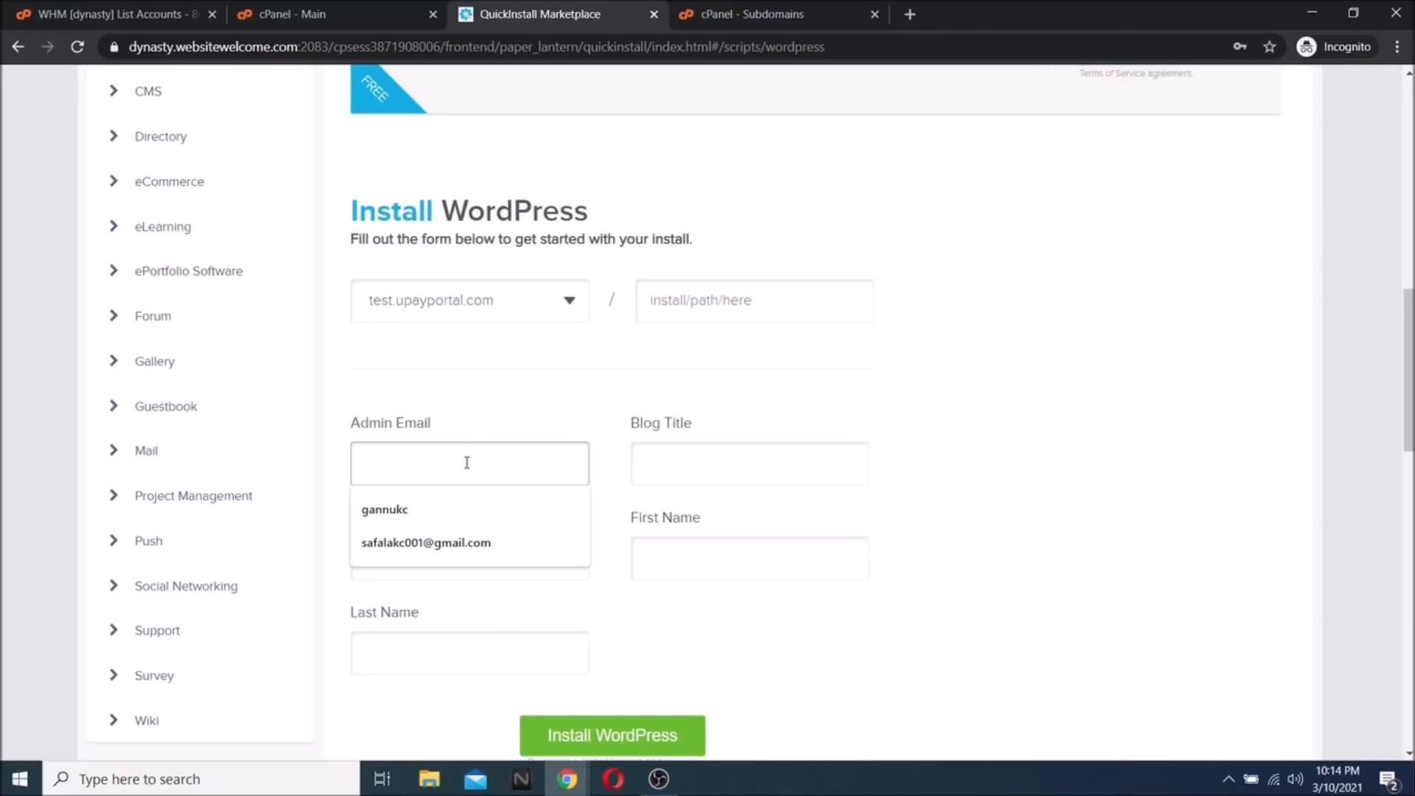
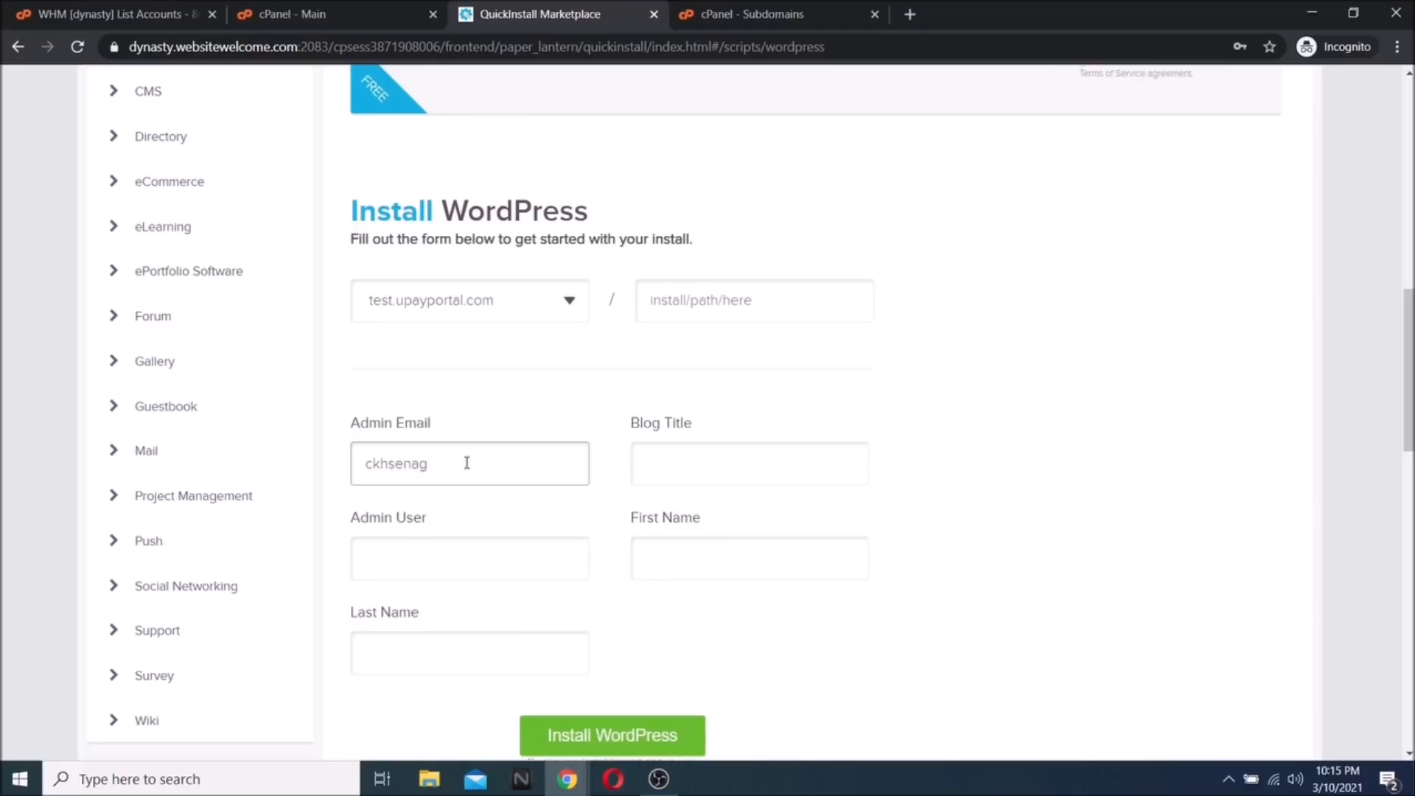
{"action": "key", "text": "Tab"}
{"action": "type", "text": "Test"}
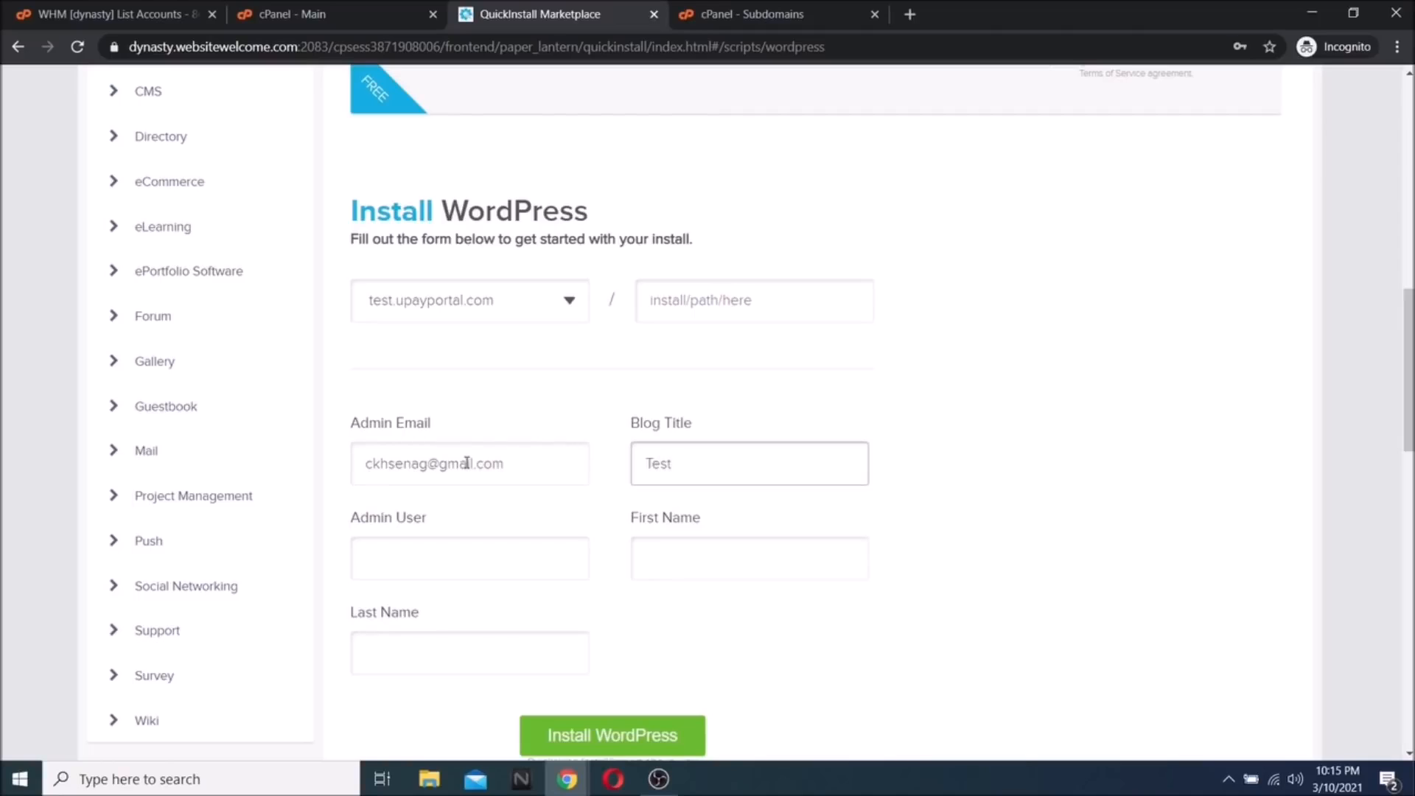
{"action": "type", "text": " site"}
Step: Fill Admin User, First Name and Last Name with 'Test site'
{"action": "left_click", "coordinate": [432, 560]}
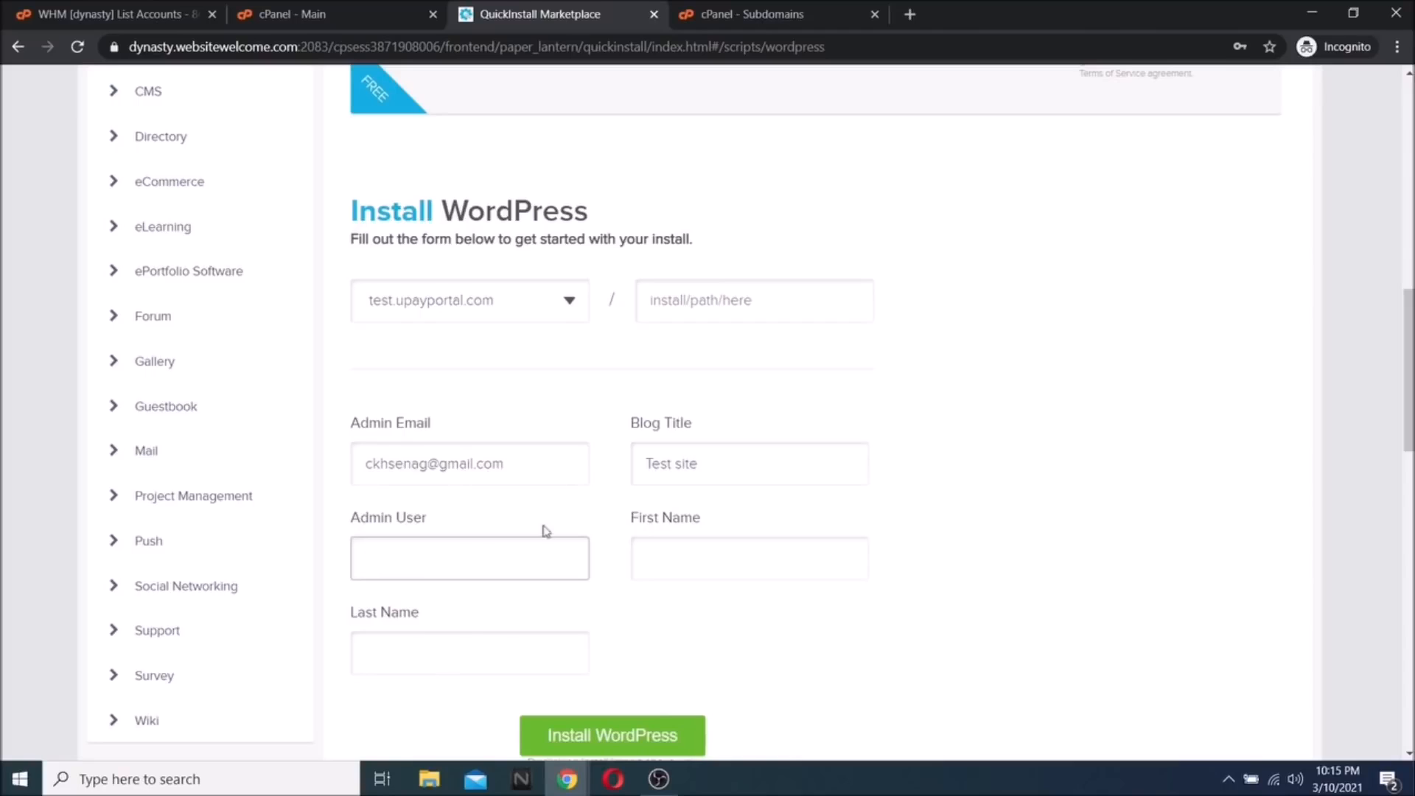
{"action": "triple_click", "coordinate": [705, 476]}
{"action": "key", "text": "ctrl+c"}
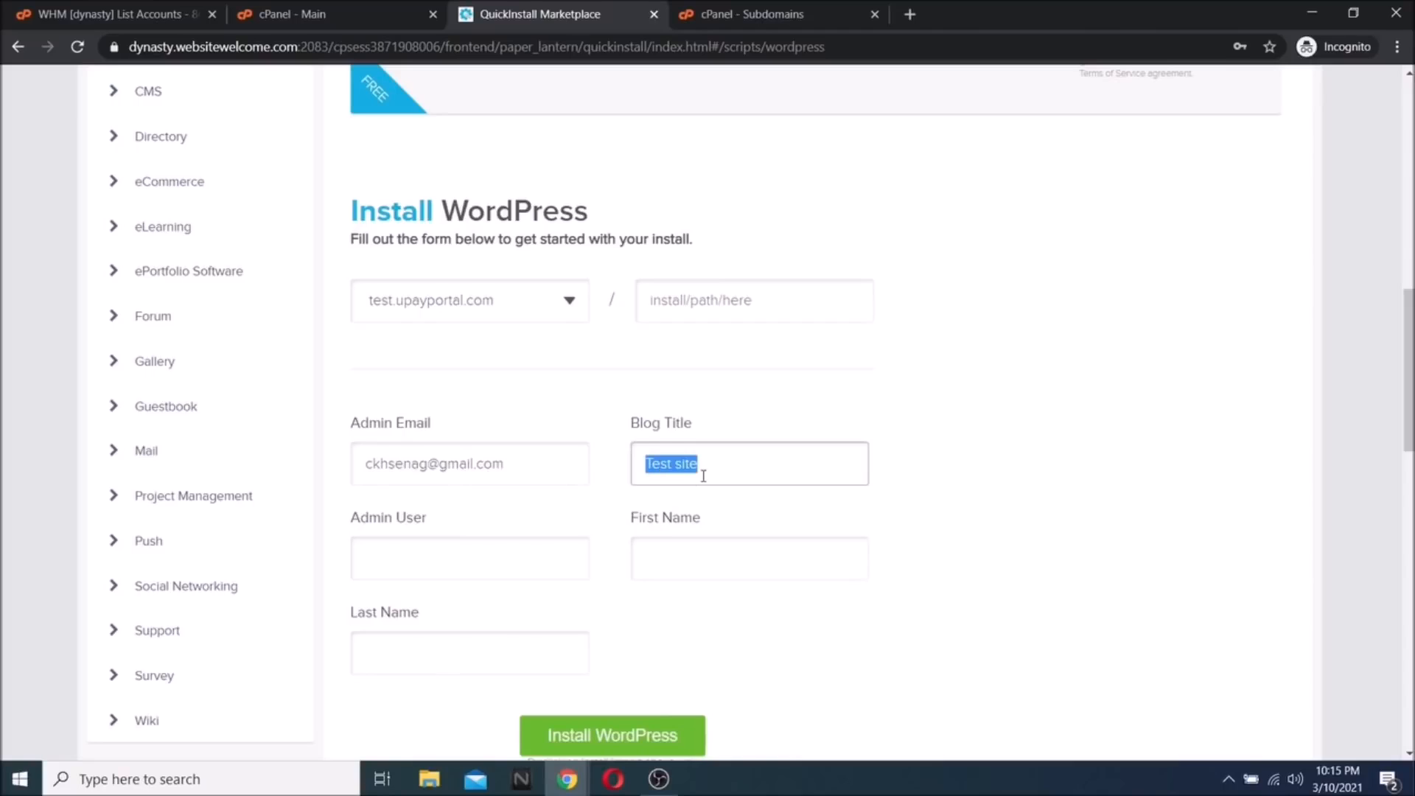
{"action": "left_click", "coordinate": [499, 556]}
{"action": "key", "text": "ctrl+v"}
{"action": "left_click", "coordinate": [673, 552]}
{"action": "key", "text": "ctrl+v"}
{"action": "left_click", "coordinate": [459, 641]}
{"action": "key", "text": "ctrl+v"}
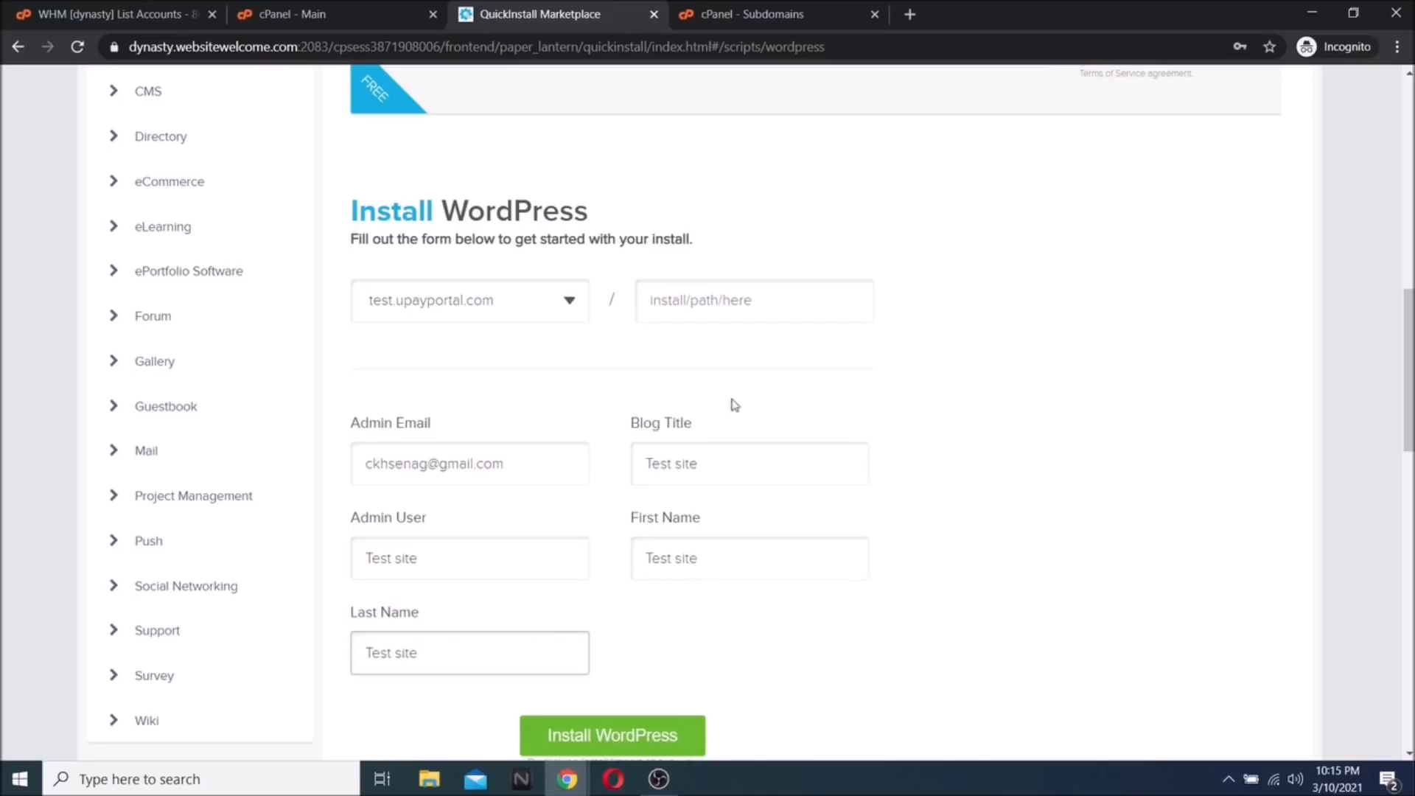
{"action": "scroll", "coordinate": [515, 400], "scroll_direction": "down", "scroll_amount": 3}
{"action": "scroll", "coordinate": [501, 308], "scroll_direction": "up", "scroll_amount": 2}
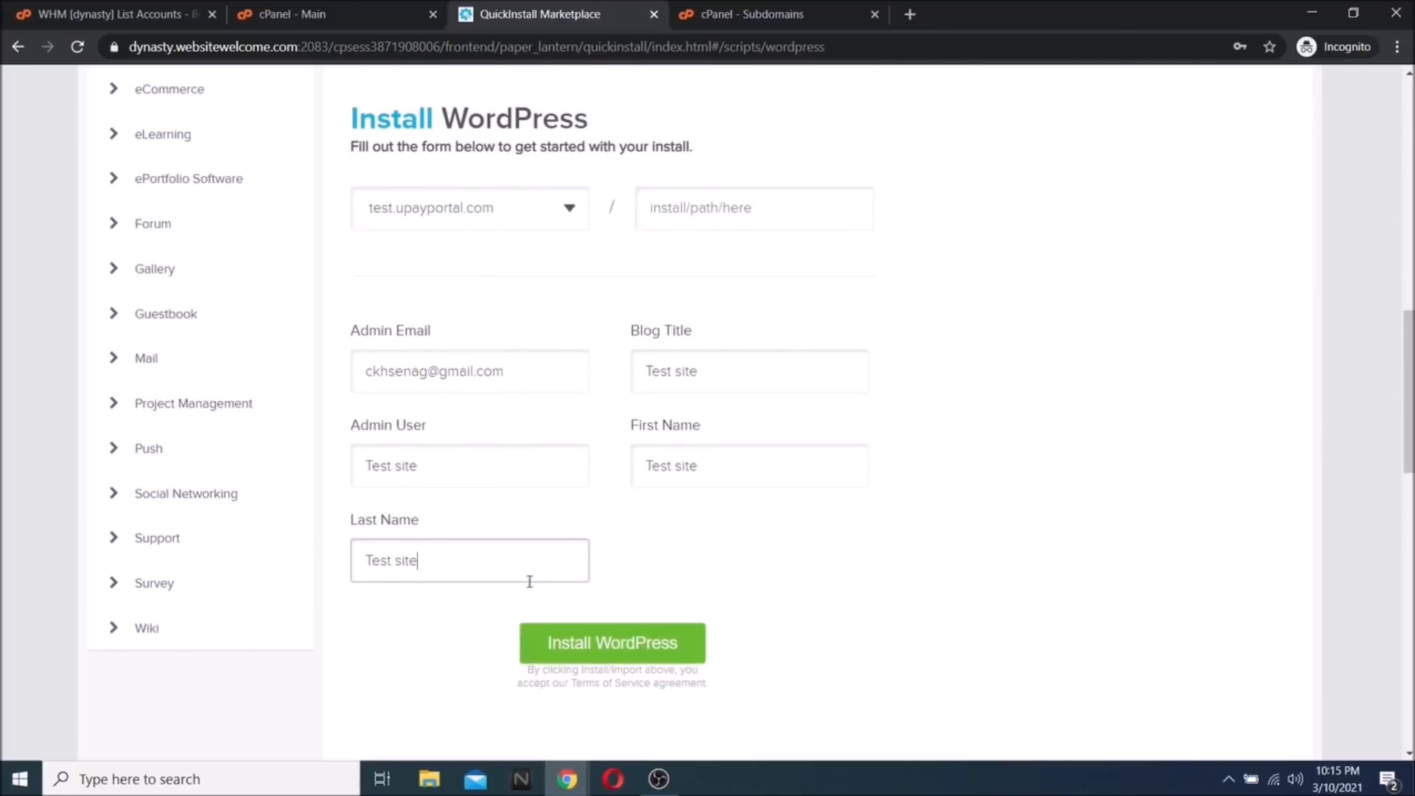
Step: Change admin user, first and last name to 'Testsite' and complete the install, declining the theme offer
{"action": "left_click", "coordinate": [609, 643]}
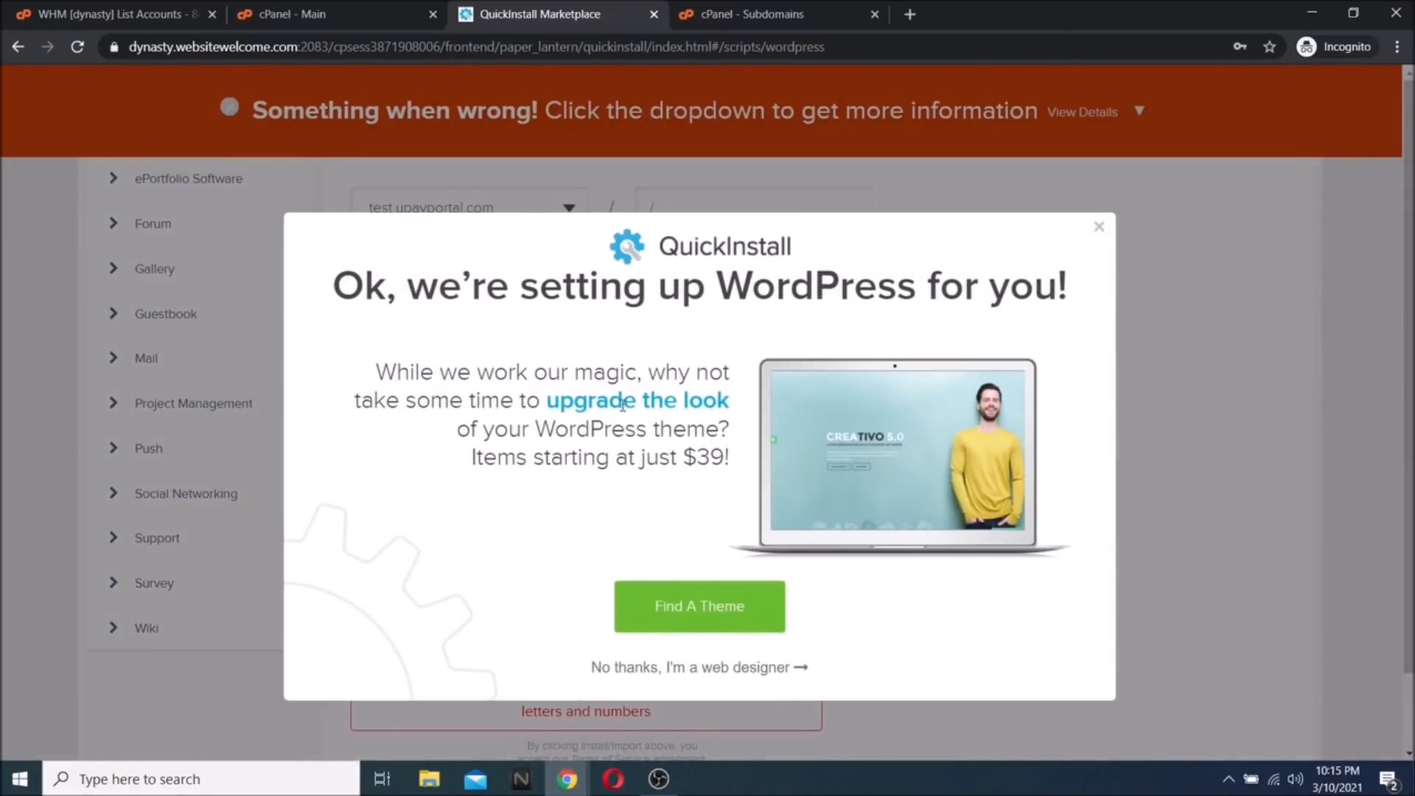
{"action": "left_click", "coordinate": [645, 667]}
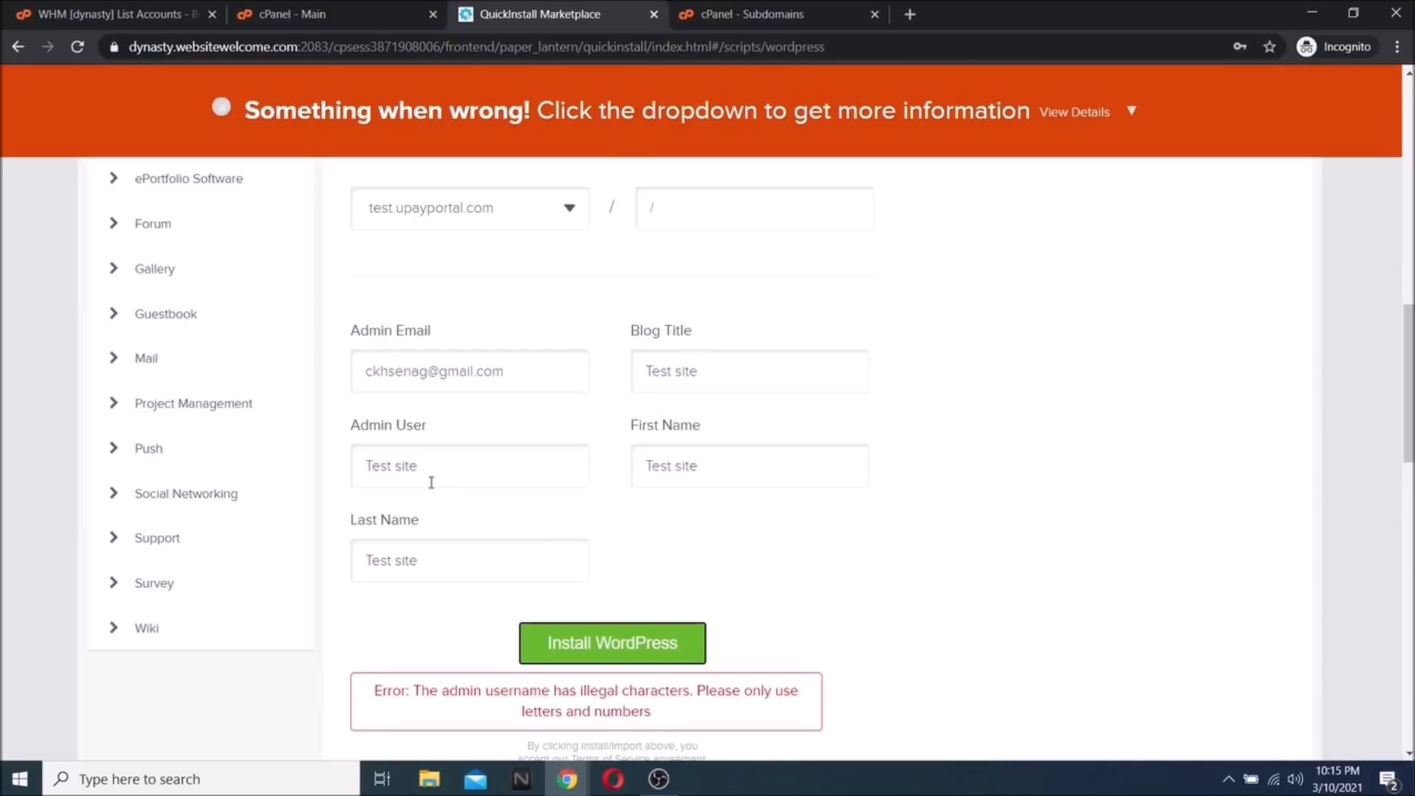
{"action": "left_click", "coordinate": [398, 466]}
{"action": "key", "text": "BackSpace"}
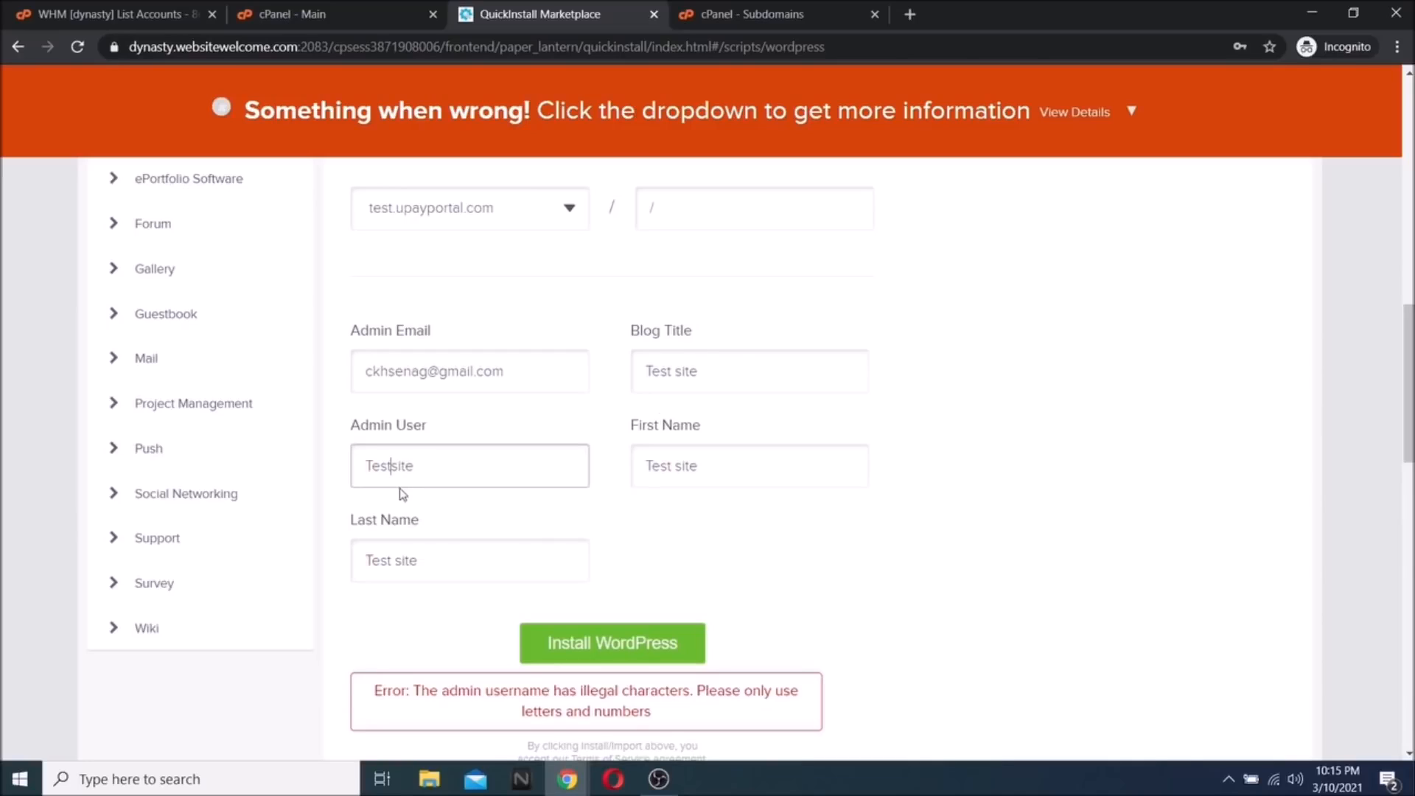
{"action": "left_click", "coordinate": [674, 466]}
{"action": "key", "text": "BackSpace"}
{"action": "left_click", "coordinate": [395, 566]}
{"action": "key", "text": "BackSpace"}
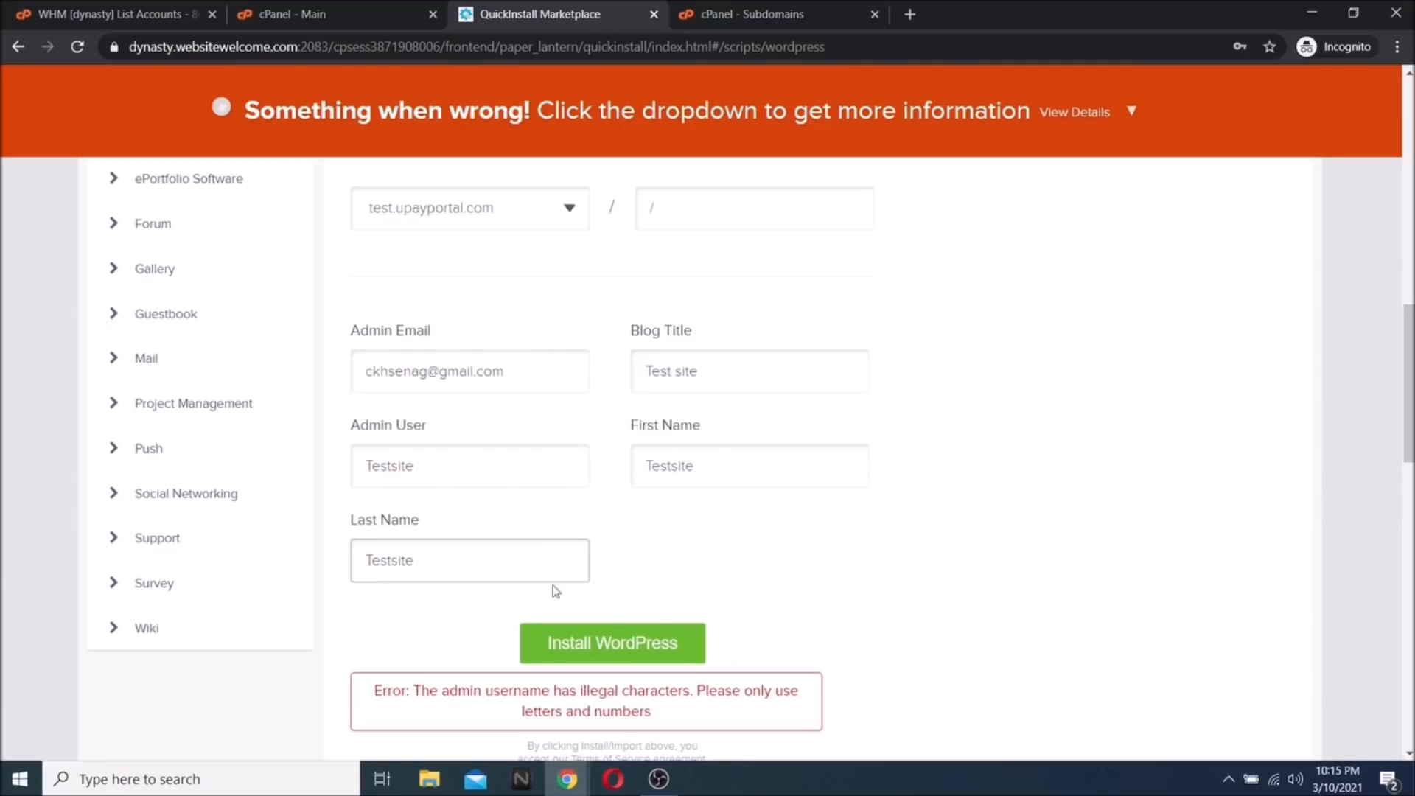
{"action": "left_click", "coordinate": [659, 635]}
{"action": "left_click", "coordinate": [687, 665]}
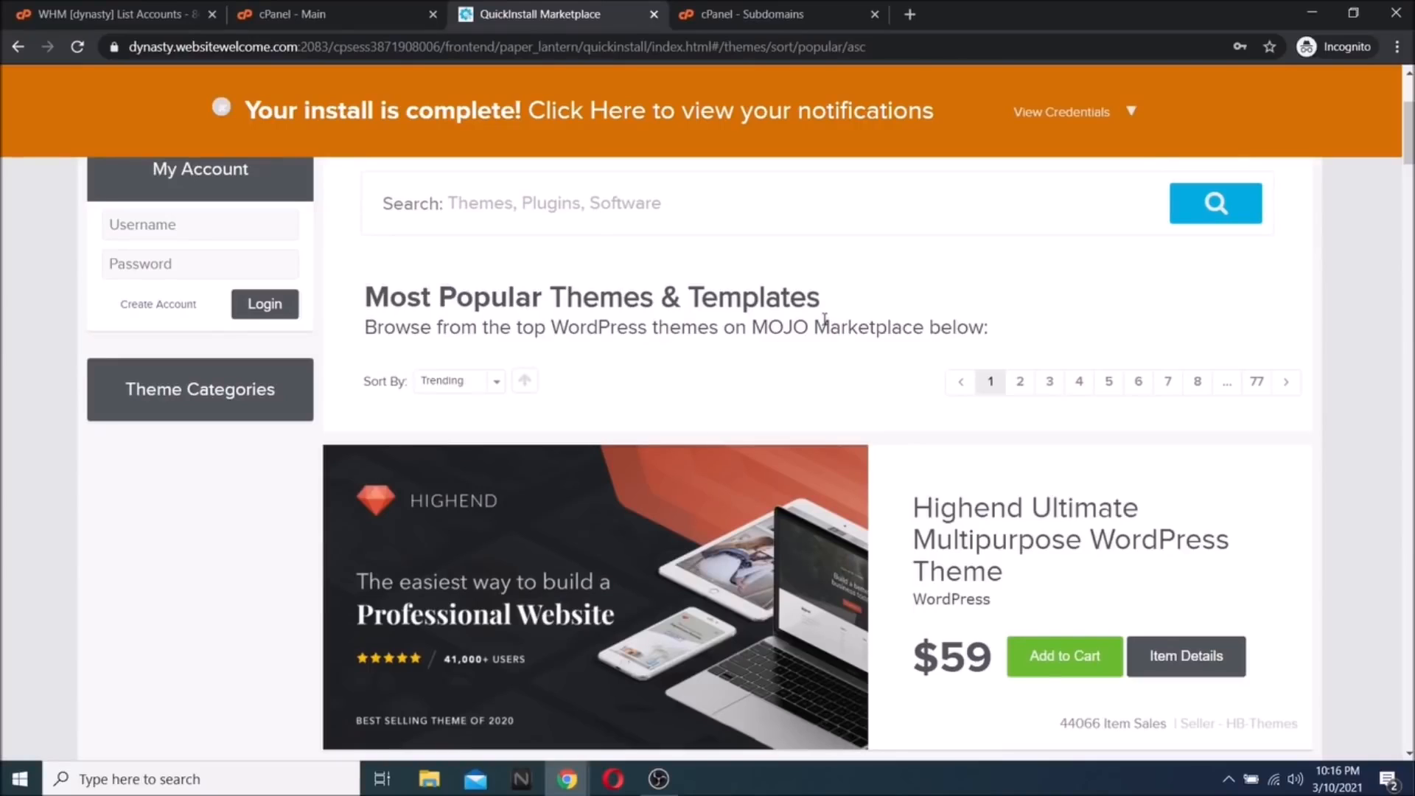
Step: Show the install credentials and open the new site's Admin Area login page in a new tab
{"action": "left_click", "coordinate": [1132, 111]}
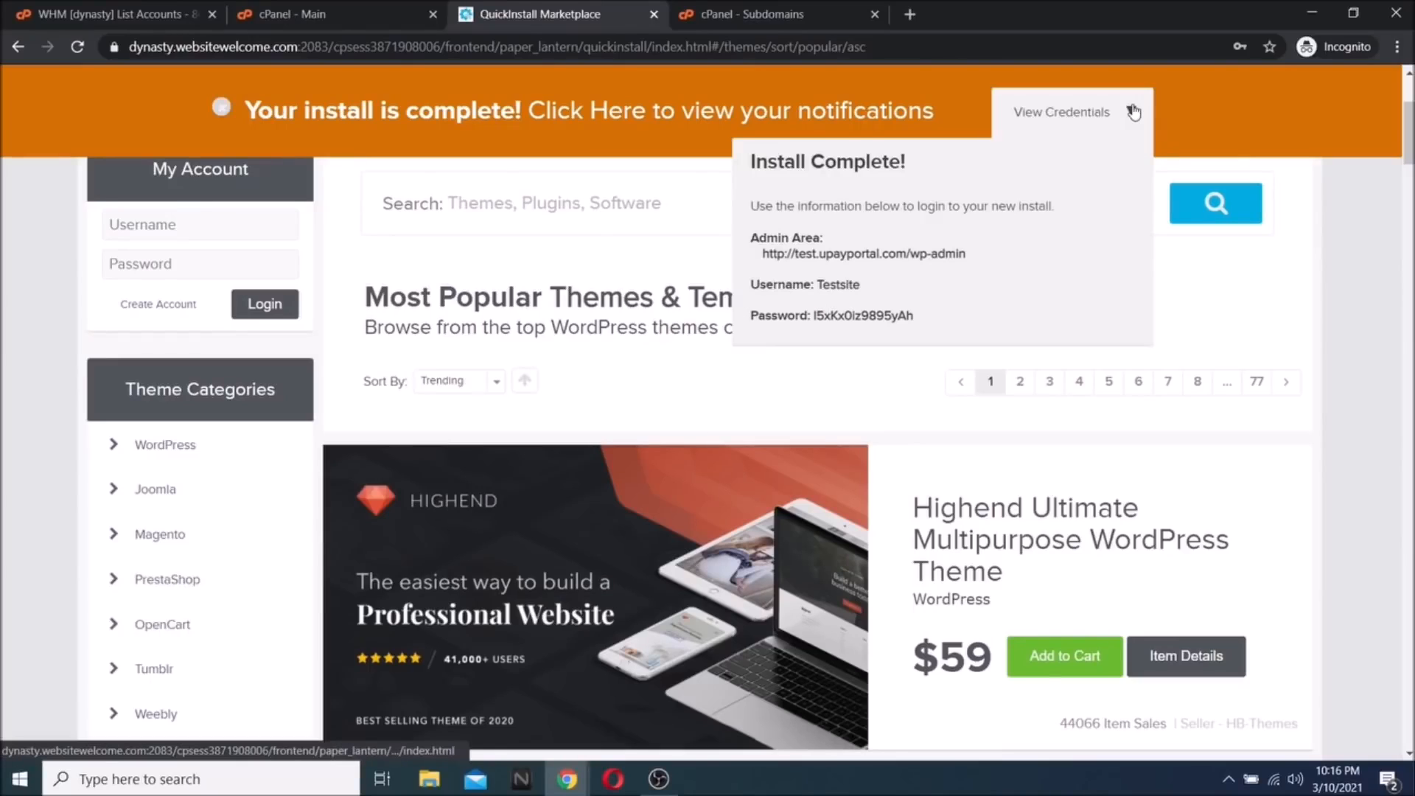
{"action": "left_click", "coordinate": [820, 258]}
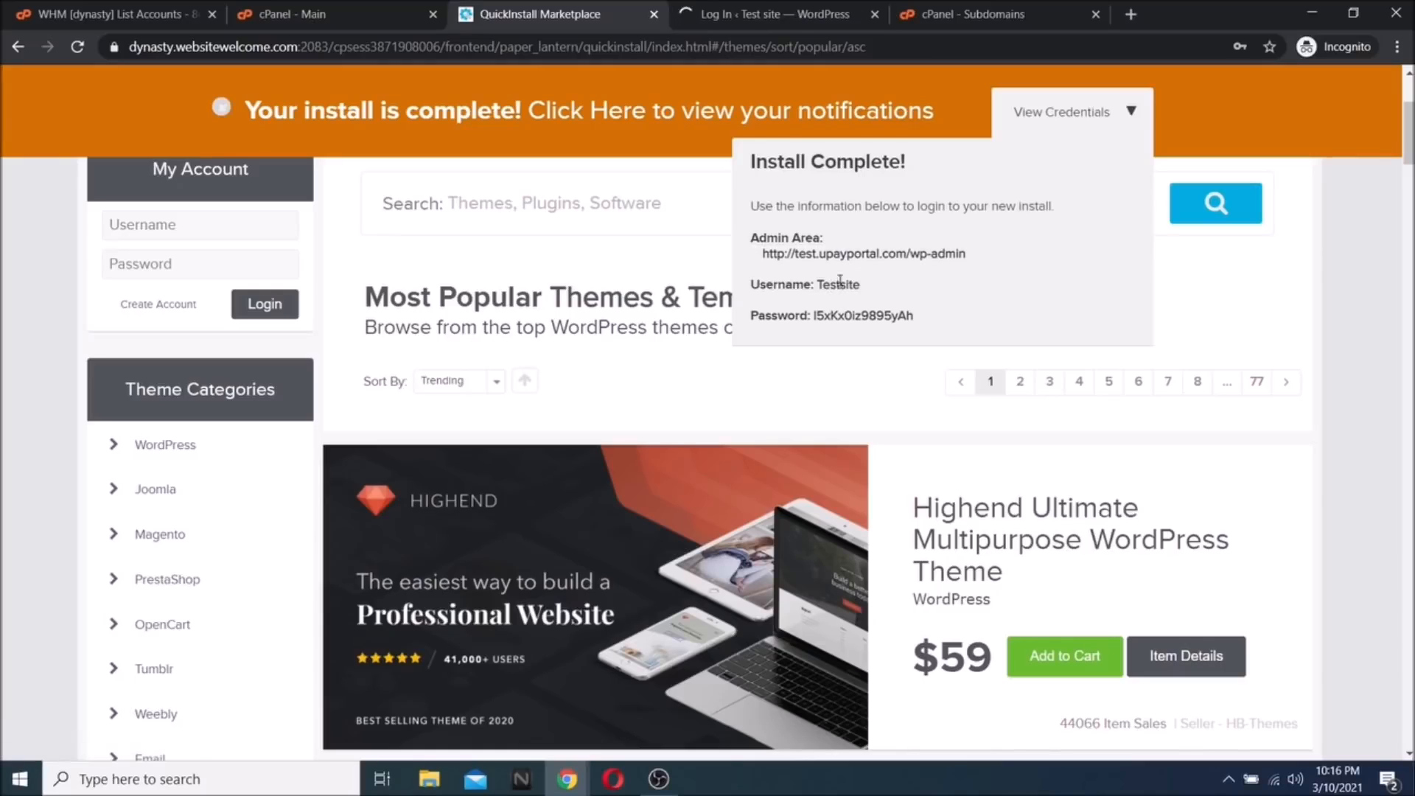
{"action": "triple_click", "coordinate": [839, 317]}
{"action": "double_click", "coordinate": [841, 317]}
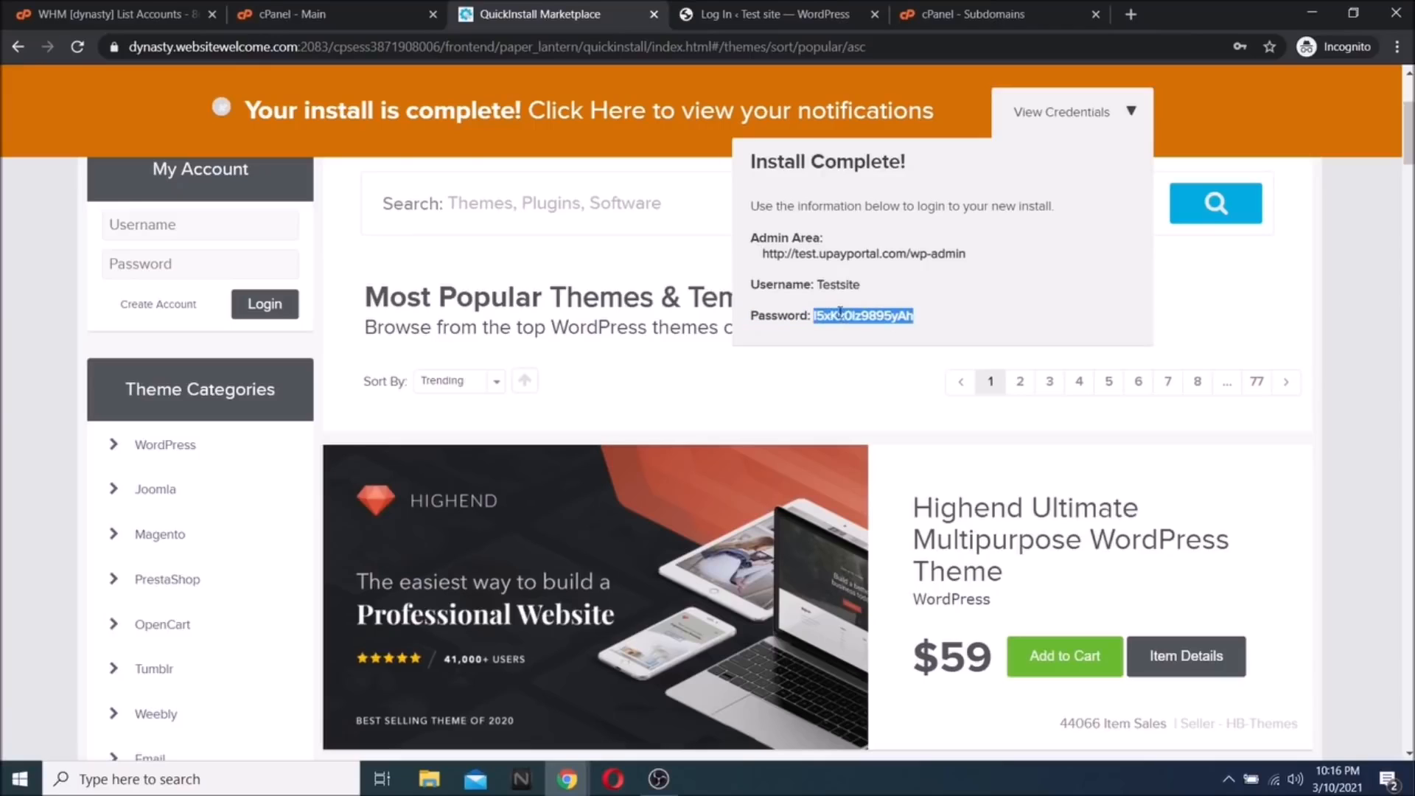
{"action": "left_click", "coordinate": [768, 15]}
{"action": "left_click", "coordinate": [540, 15]}
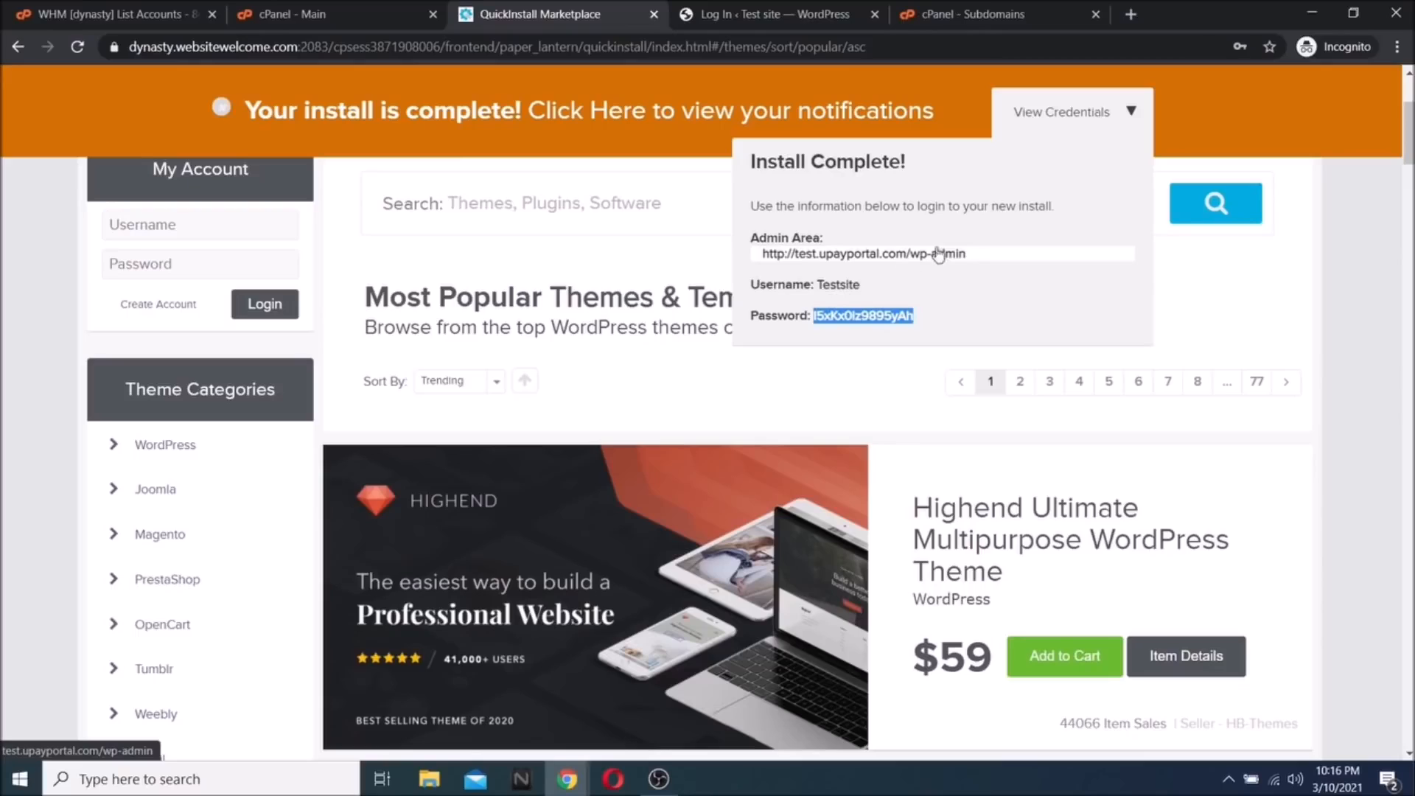
{"action": "left_click", "coordinate": [809, 6]}
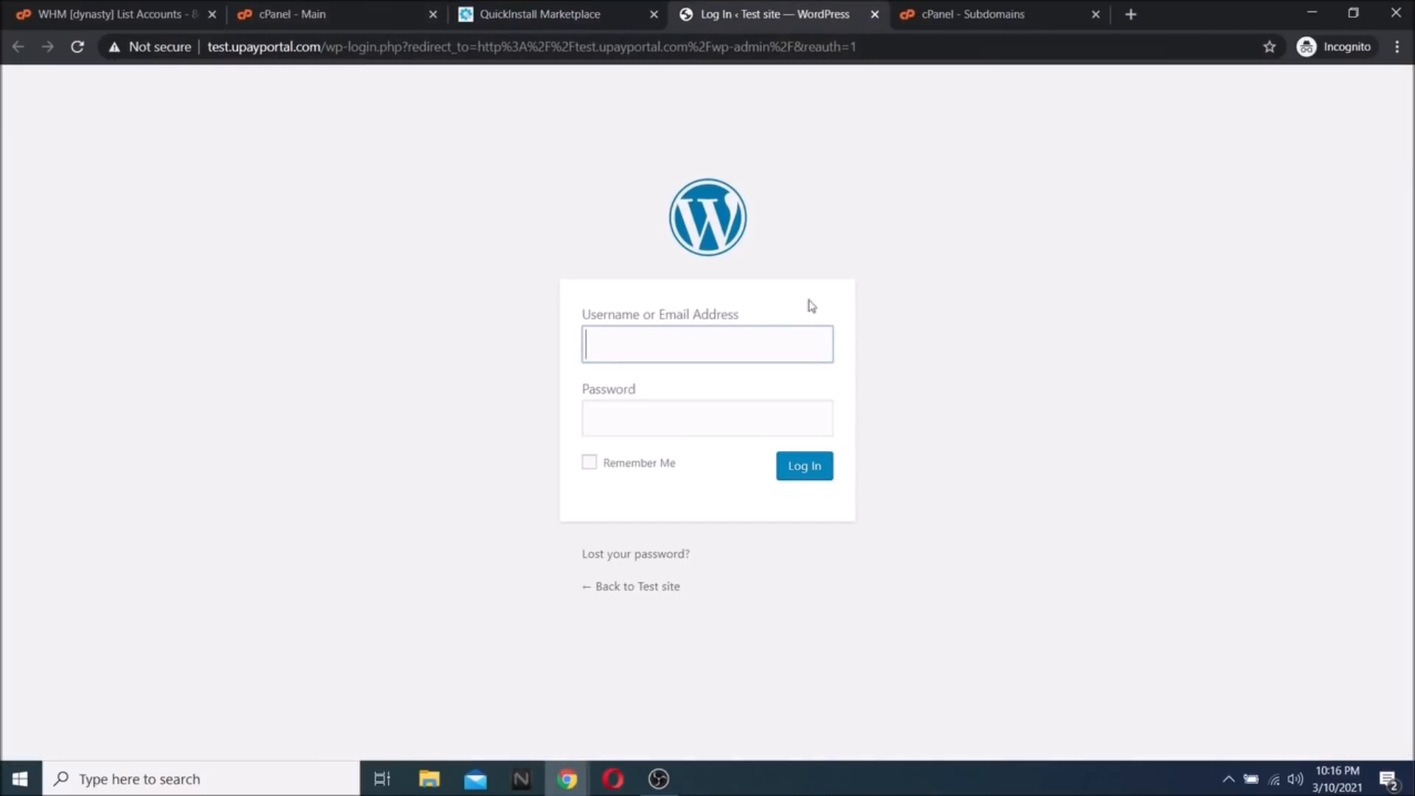
{"action": "left_click", "coordinate": [608, 7]}
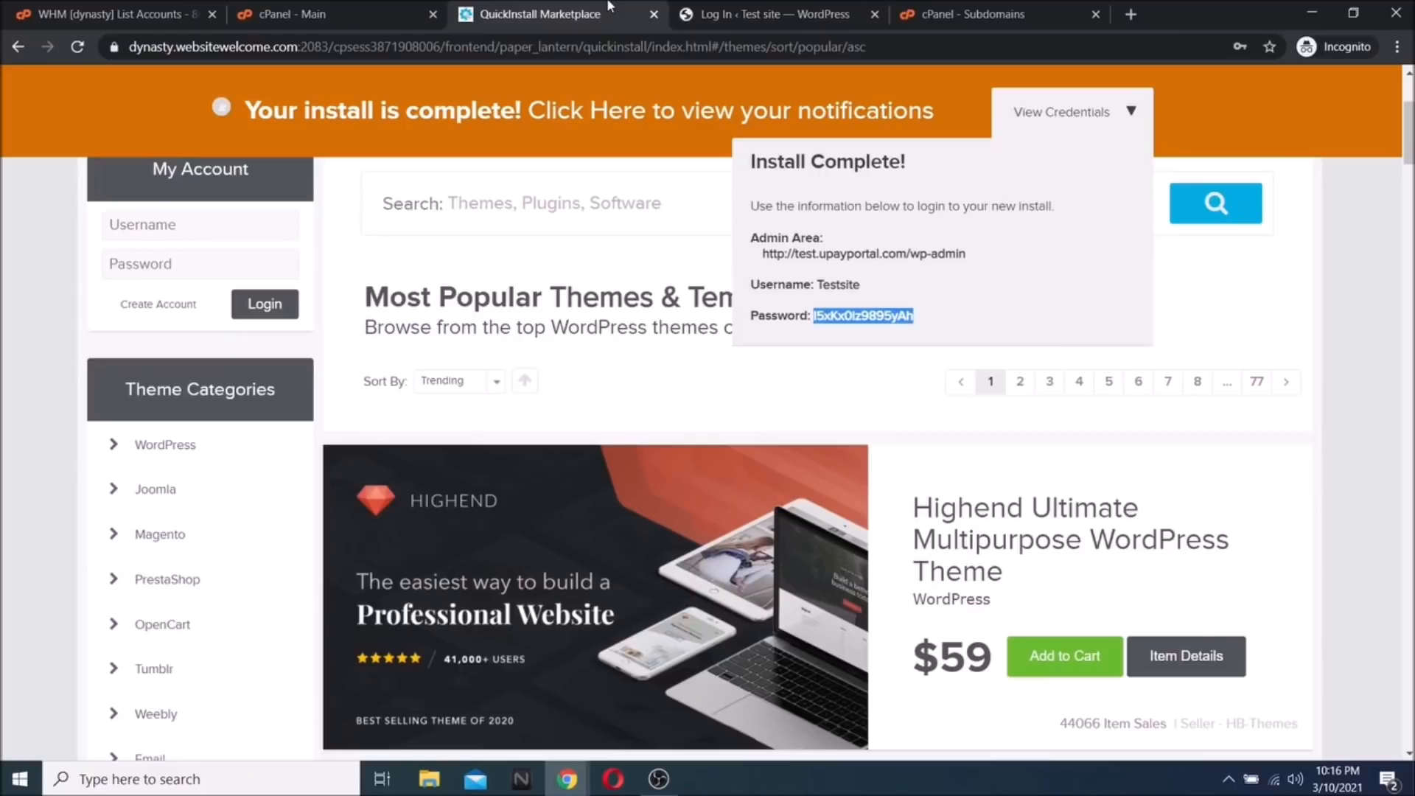
Step: Enter username 'Testsite' on the login page and copy the generated password
{"action": "double_click", "coordinate": [838, 284]}
{"action": "key", "text": "ctrl+c"}
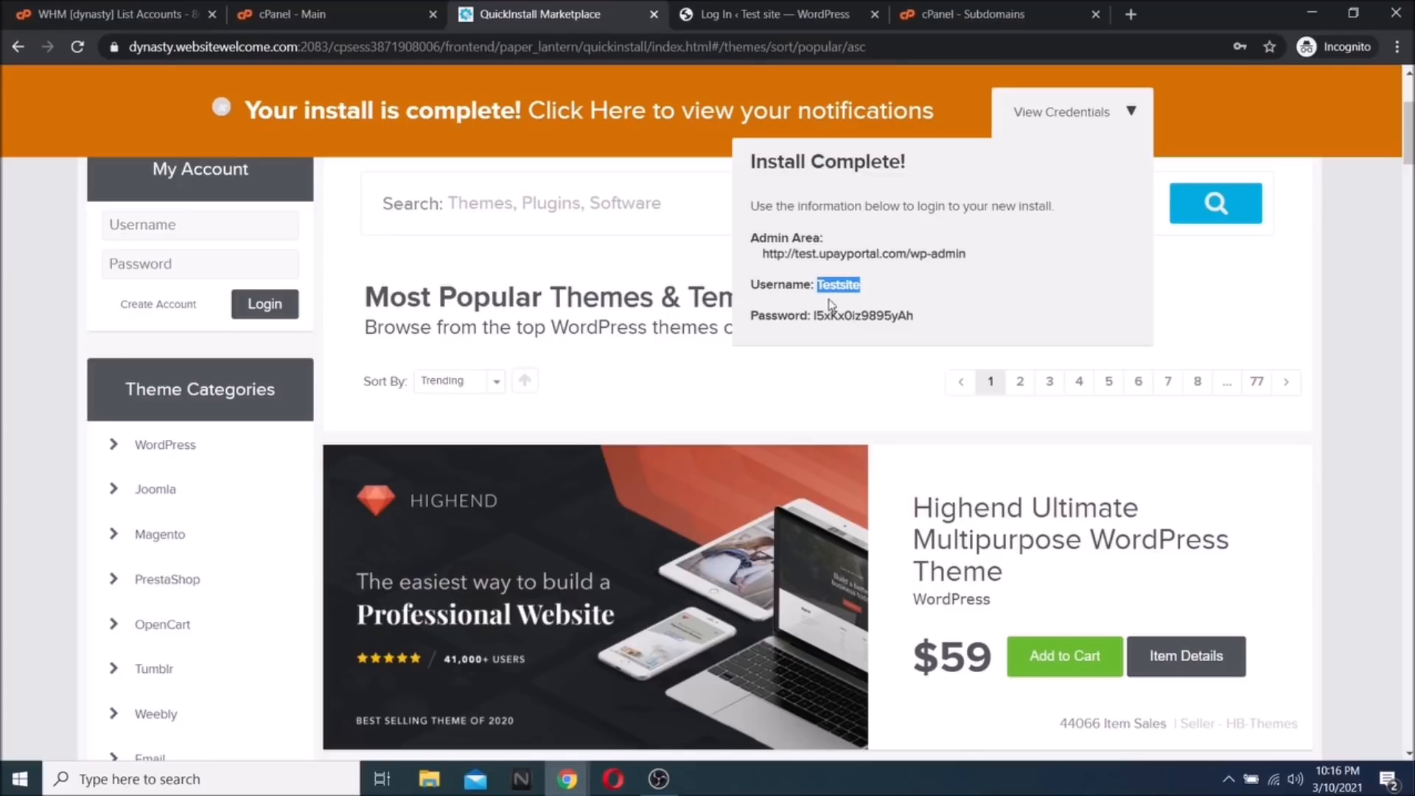
{"action": "left_click", "coordinate": [795, 16]}
{"action": "key", "text": "ctrl+v"}
{"action": "left_click", "coordinate": [527, 15]}
{"action": "double_click", "coordinate": [866, 315]}
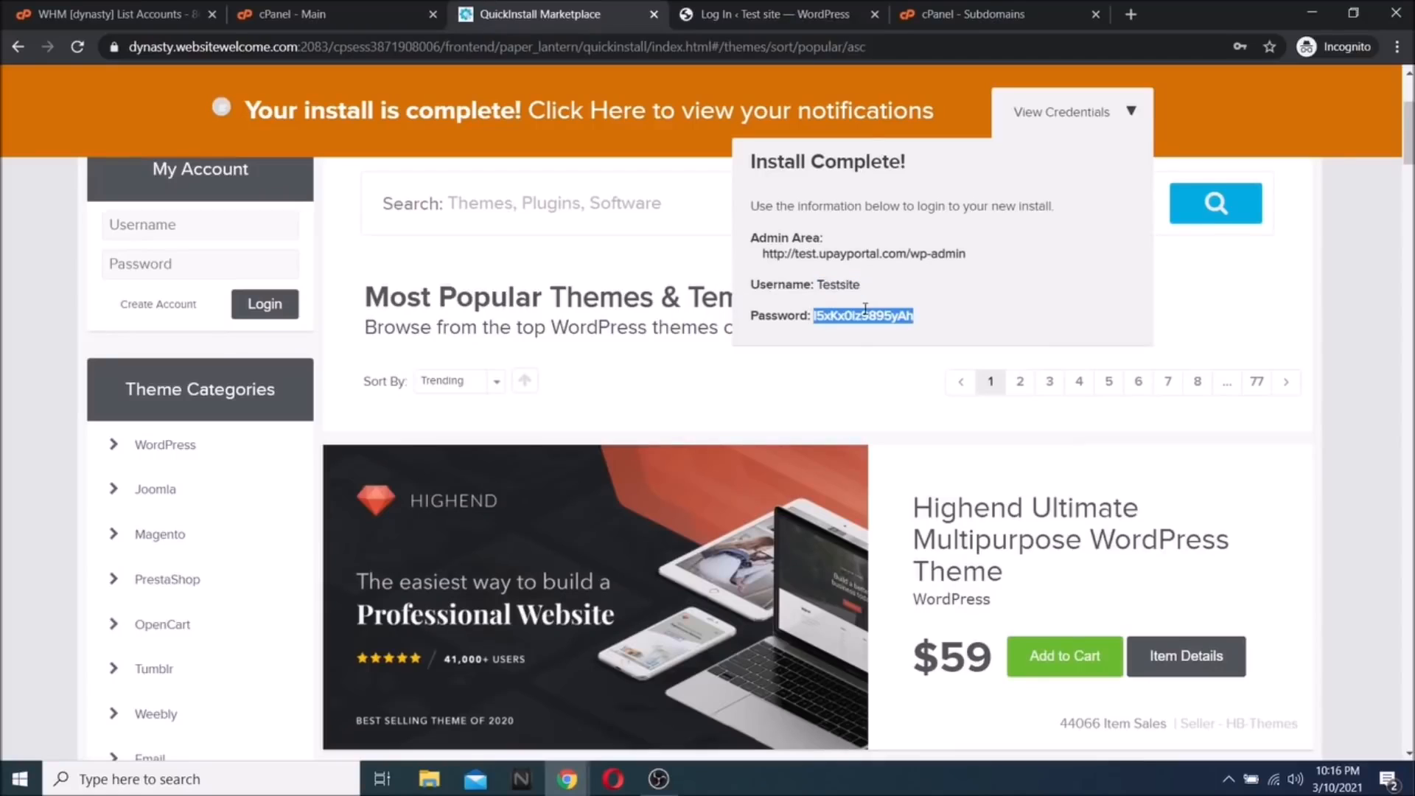
{"action": "left_click", "coordinate": [789, 15]}
{"action": "left_click", "coordinate": [653, 415]}
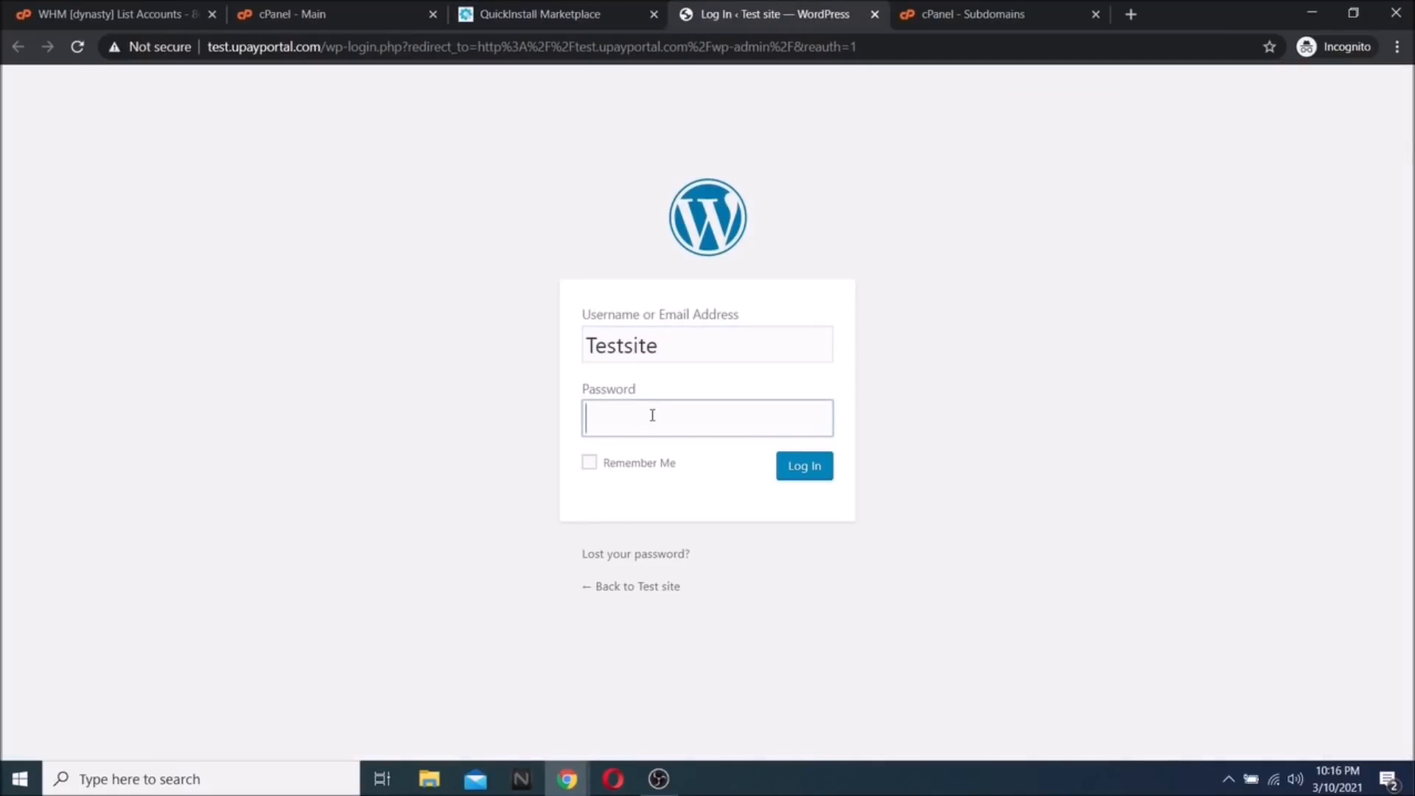
Step: Log in with the generated password, review the WordPress 5.7 Updates page, then return to Dashboard
{"action": "key", "text": "ctrl+v"}
{"action": "left_click", "coordinate": [809, 470]}
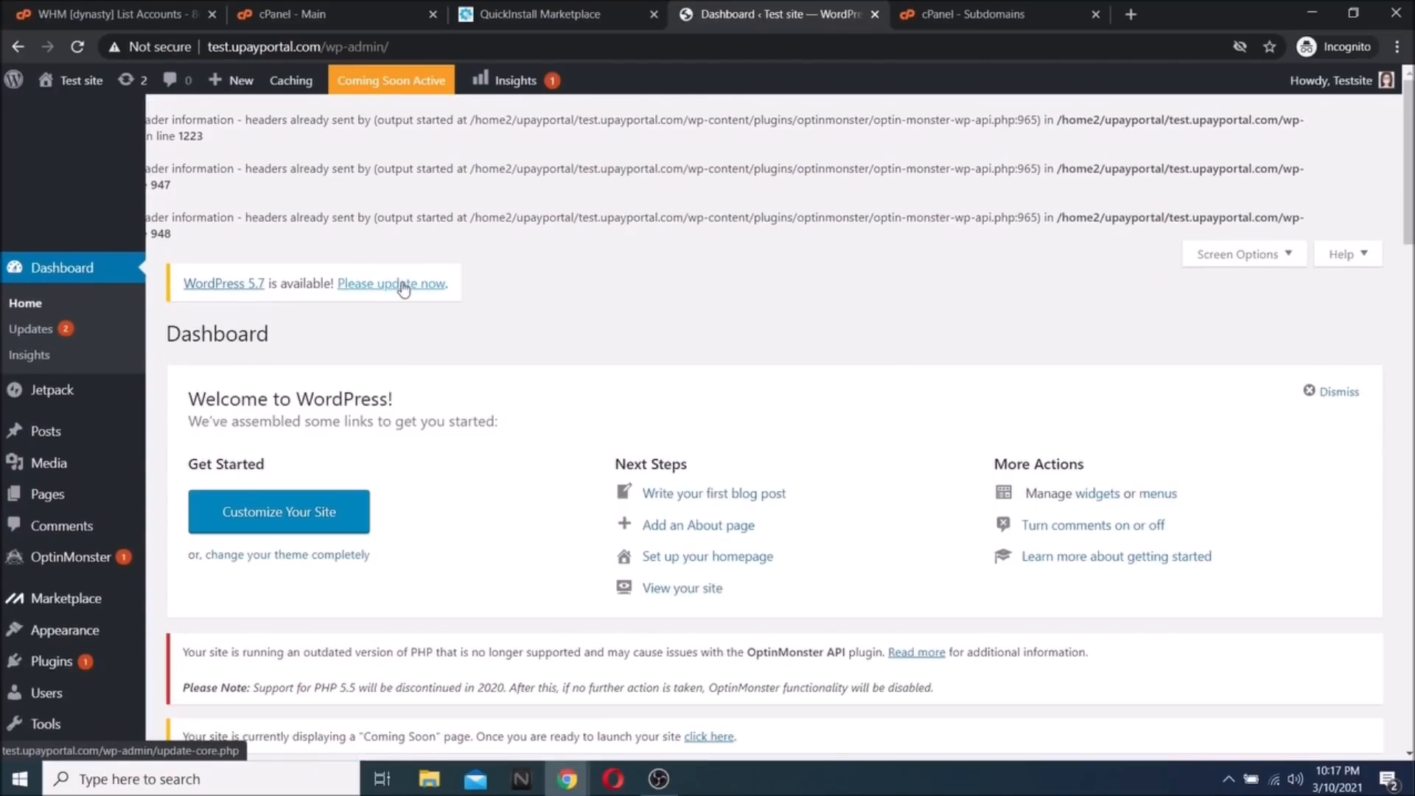
{"action": "left_click", "coordinate": [404, 288]}
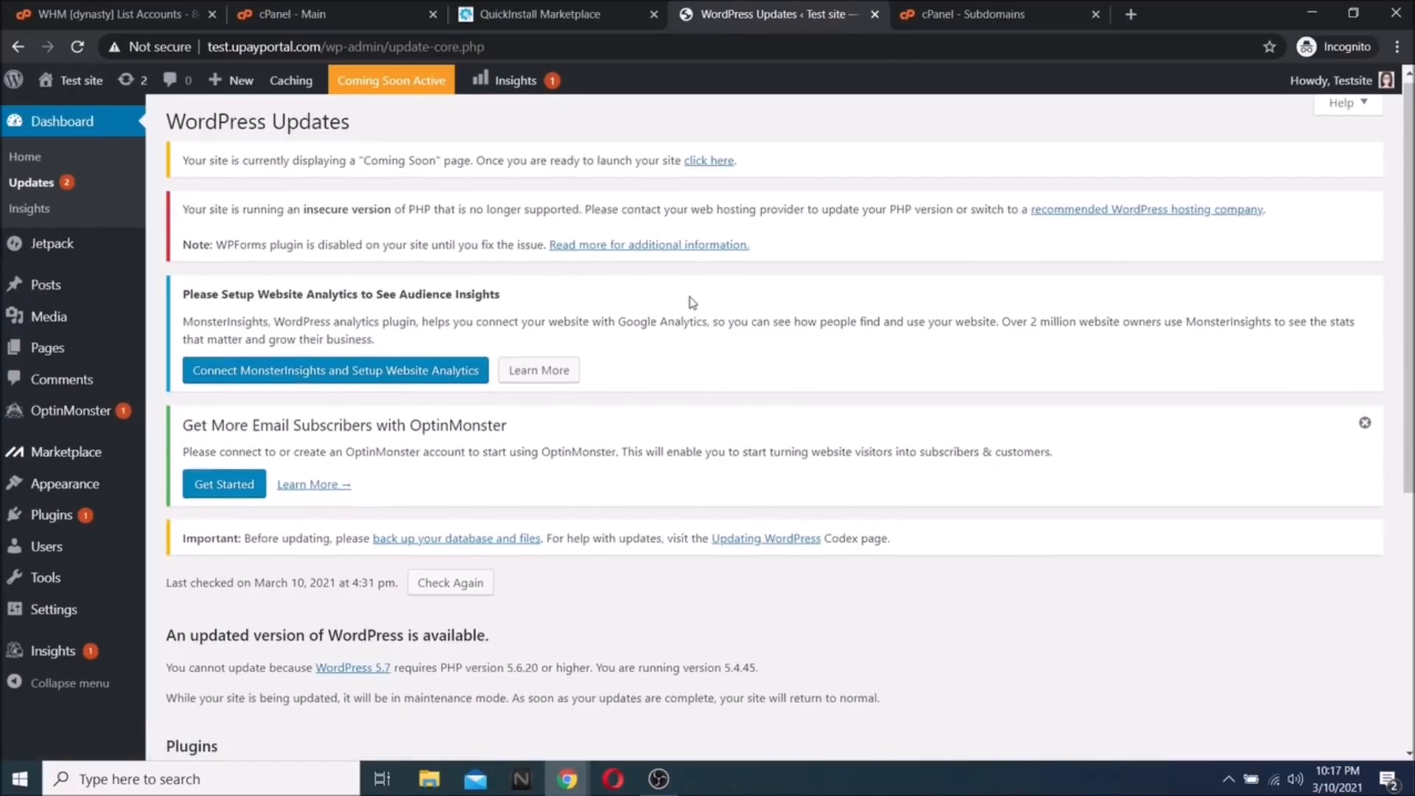
{"action": "scroll", "coordinate": [692, 303], "scroll_direction": "down", "scroll_amount": 2}
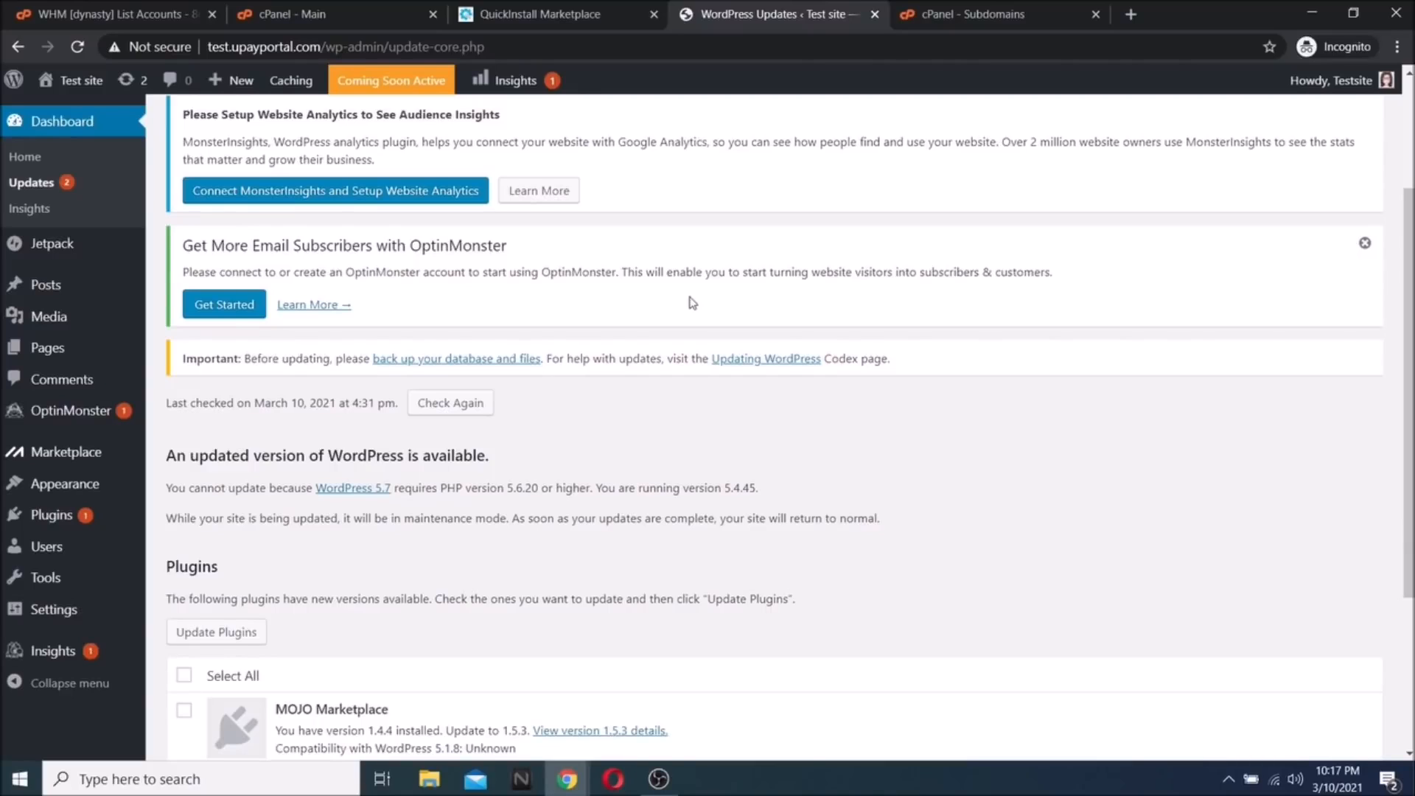
{"action": "scroll", "coordinate": [692, 303], "scroll_direction": "up", "scroll_amount": 2}
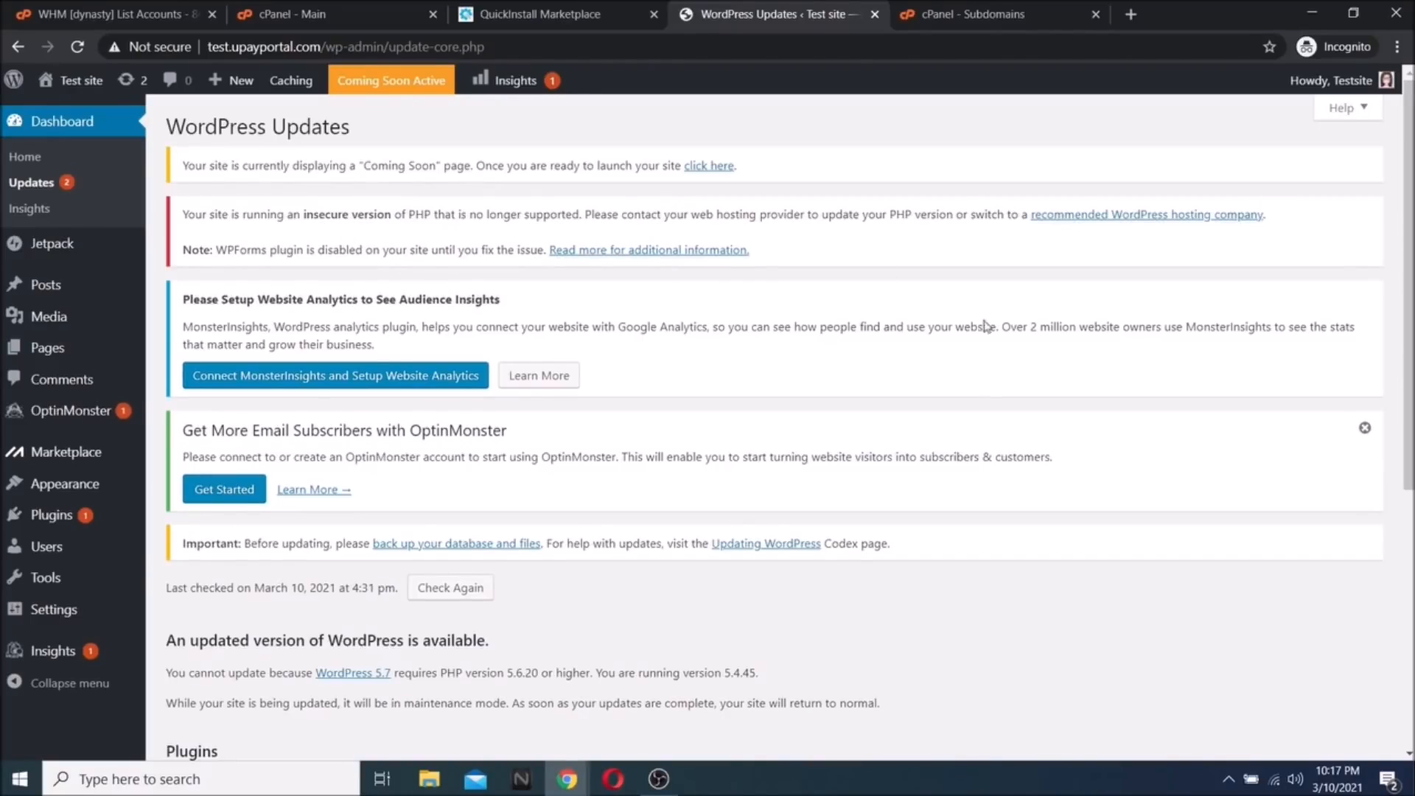
{"action": "scroll", "coordinate": [361, 241], "scroll_direction": "down", "scroll_amount": 5}
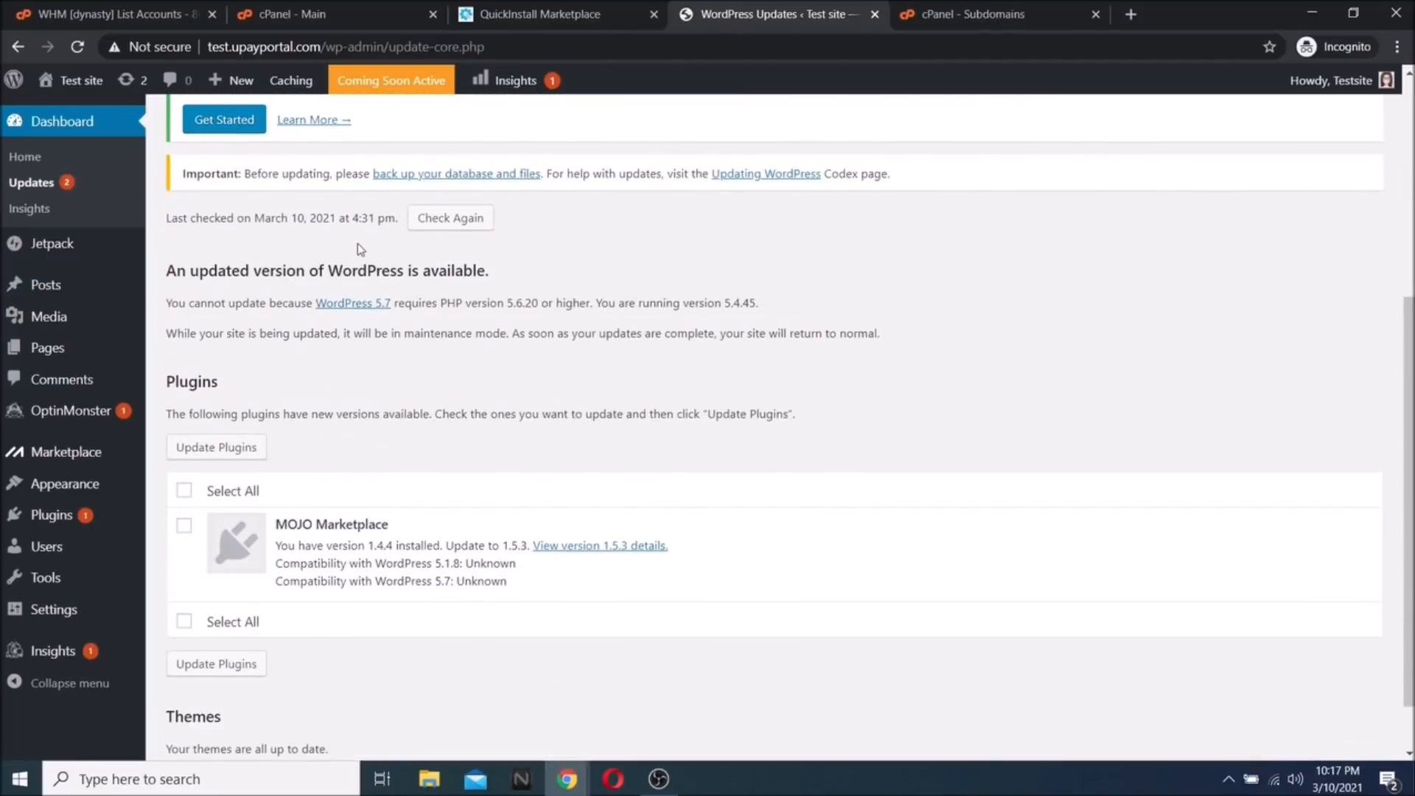
{"action": "scroll", "coordinate": [361, 247], "scroll_direction": "down", "scroll_amount": 1}
{"action": "left_click", "coordinate": [59, 131]}
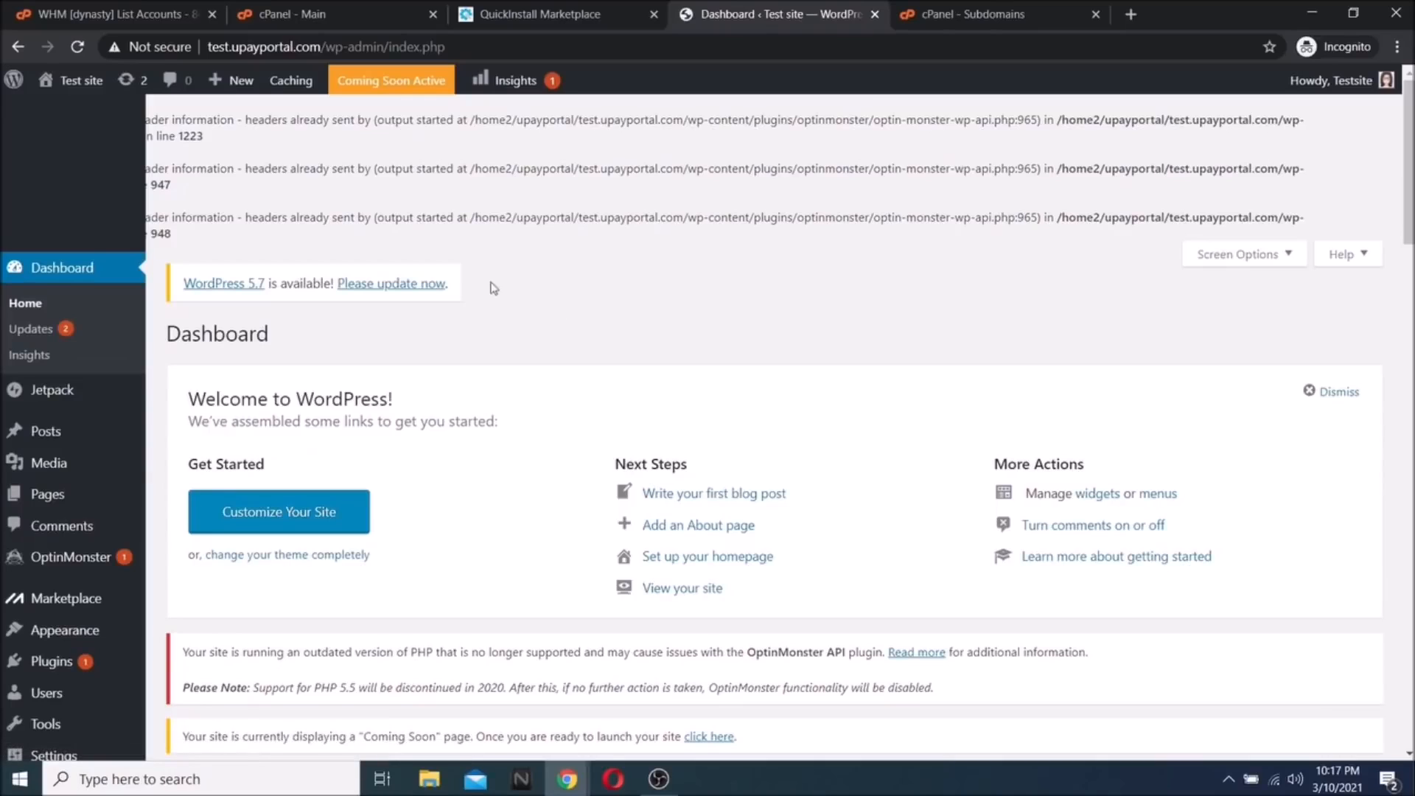
Step: Open the updates page in a new tab and switch to the screen recorder during the 5.7 update
{"action": "middle_click", "coordinate": [66, 329]}
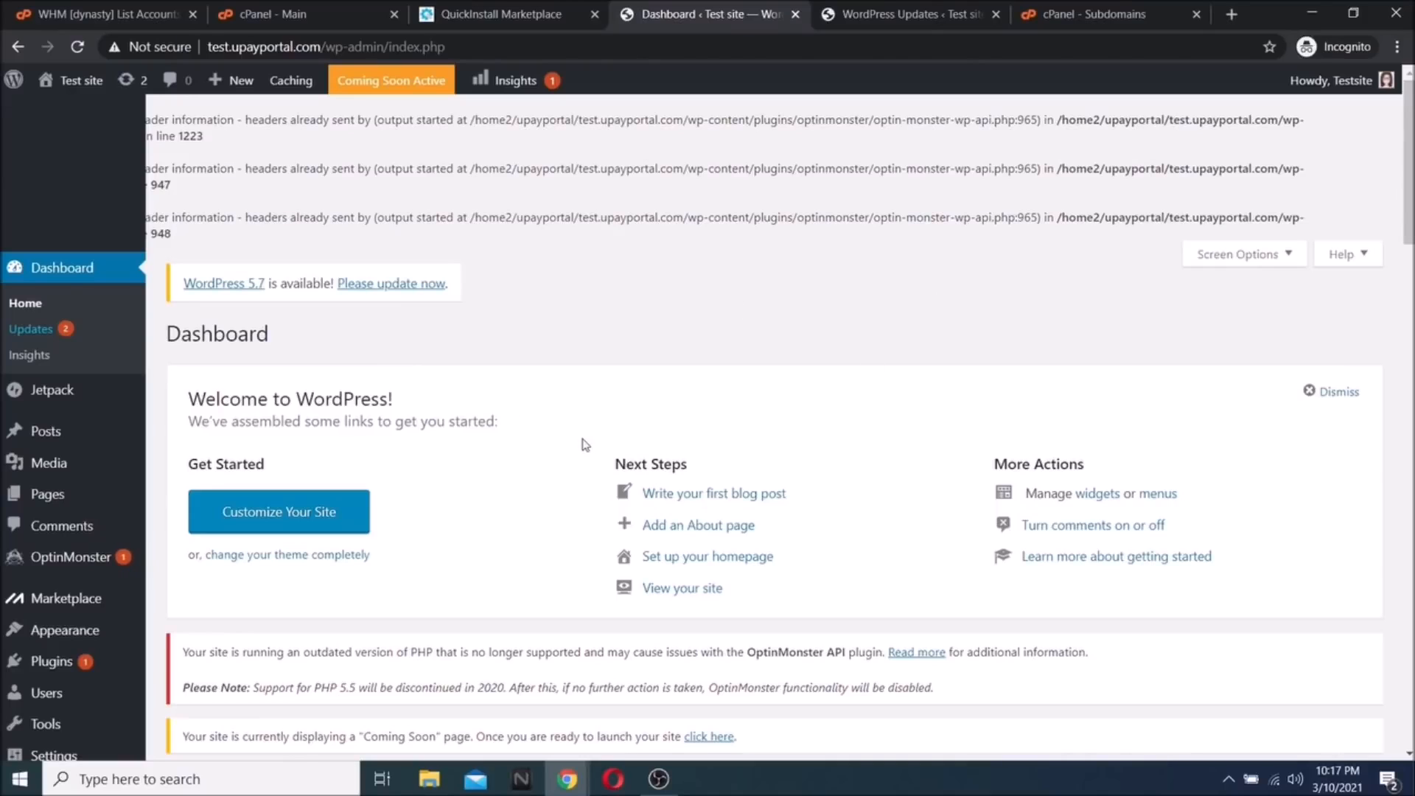
{"action": "key", "text": "alt+Tab"}
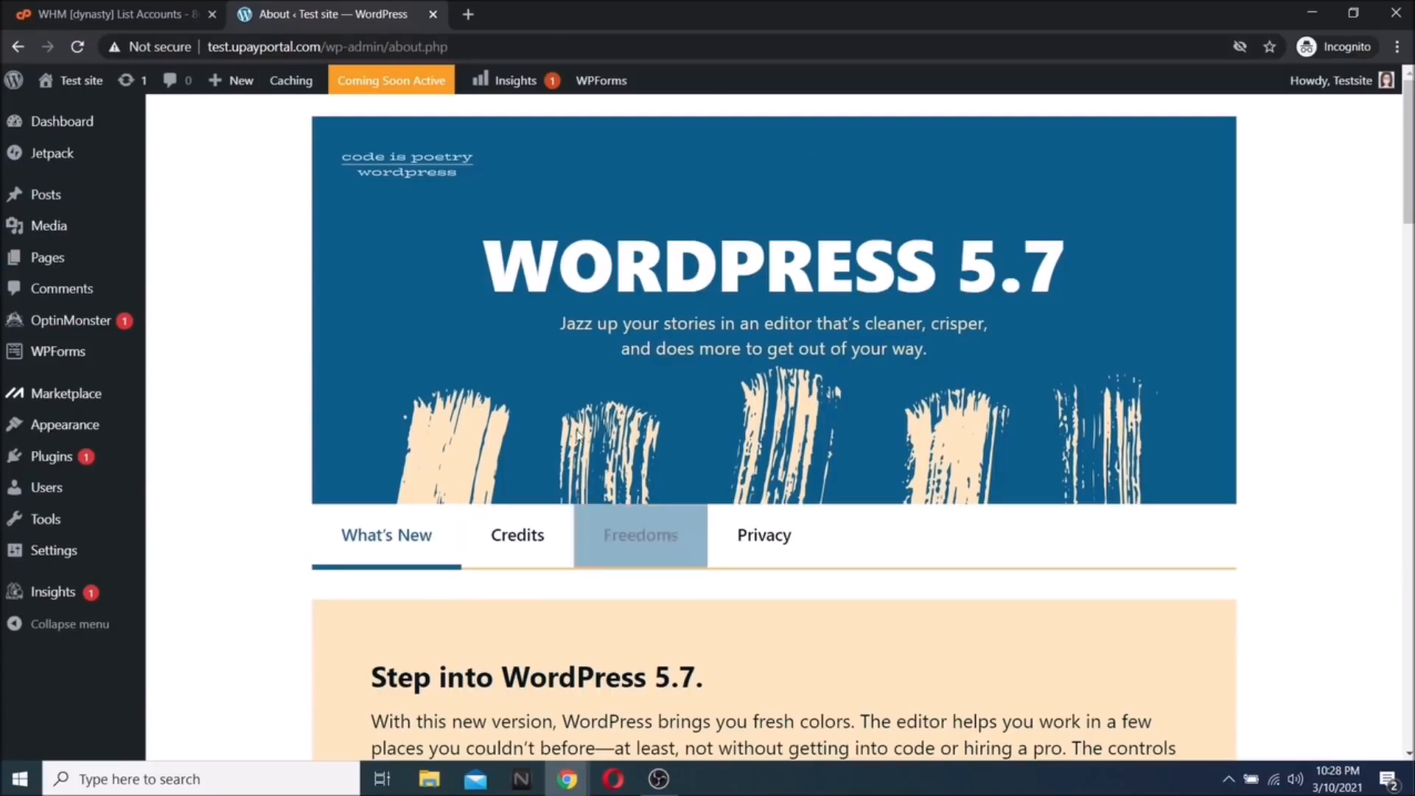
{"action": "scroll", "coordinate": [316, 277], "scroll_direction": "down", "scroll_amount": 8}
{"action": "scroll", "coordinate": [314, 290], "scroll_direction": "down", "scroll_amount": 5}
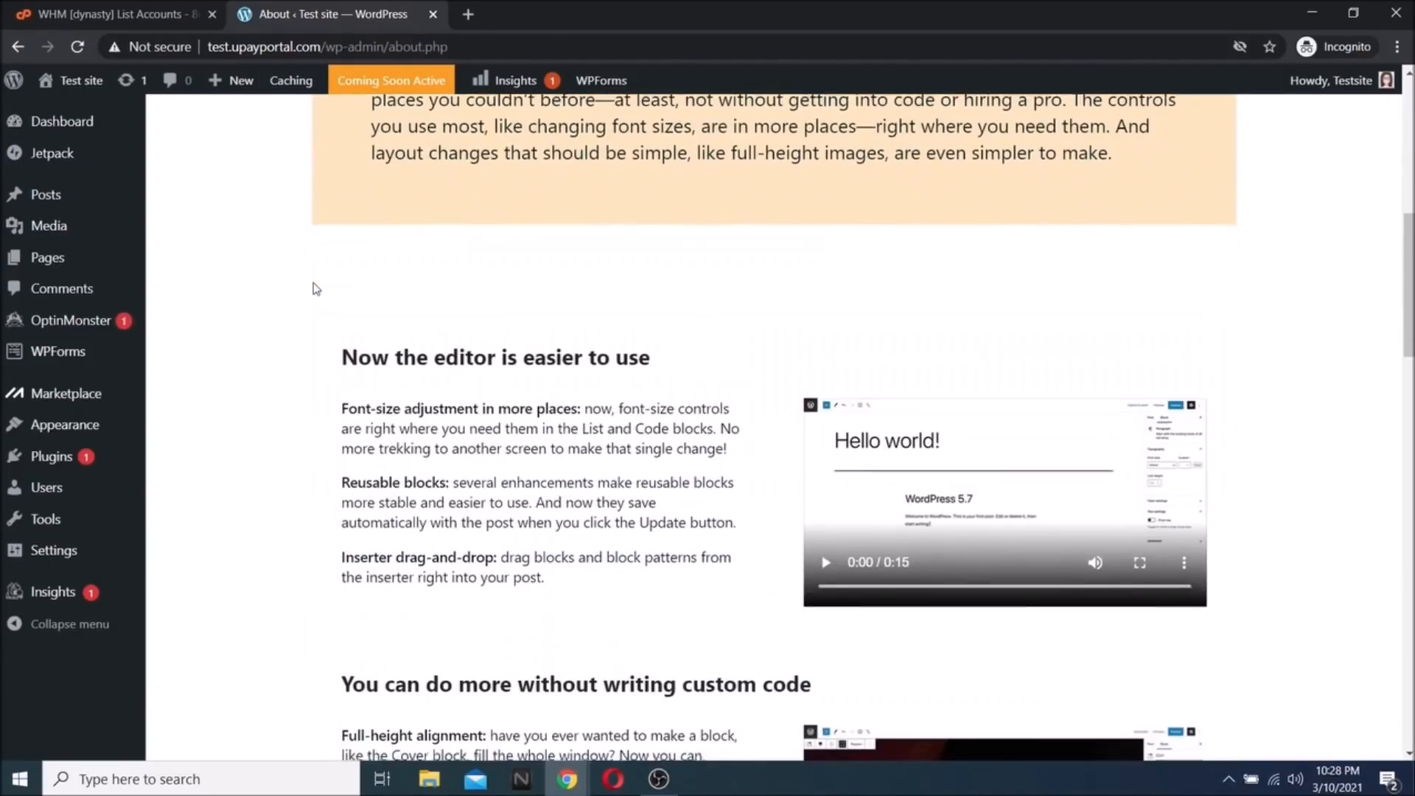
{"action": "scroll", "coordinate": [310, 294], "scroll_direction": "up", "scroll_amount": 14}
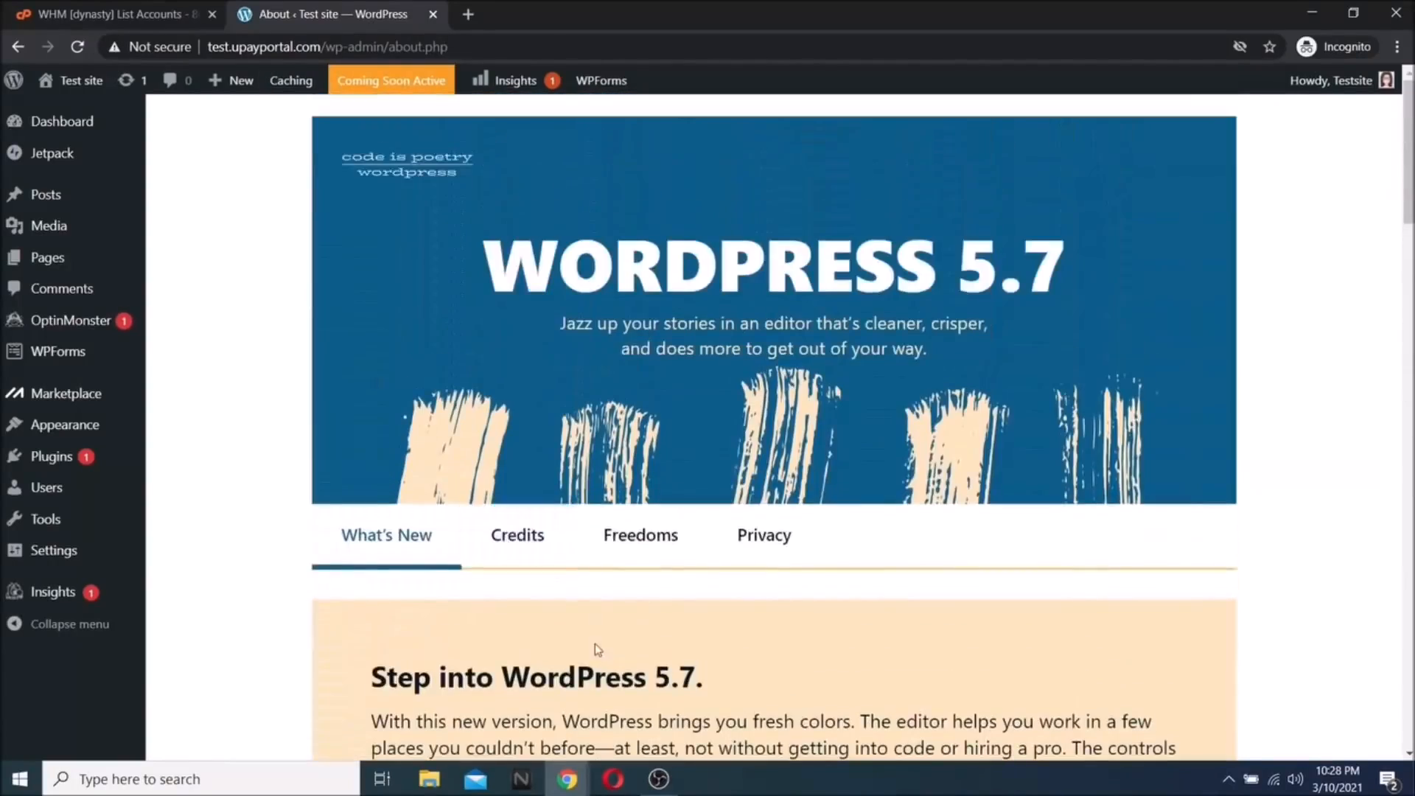
{"action": "left_click_drag", "start_coordinate": [655, 676], "coordinate": [708, 682]}
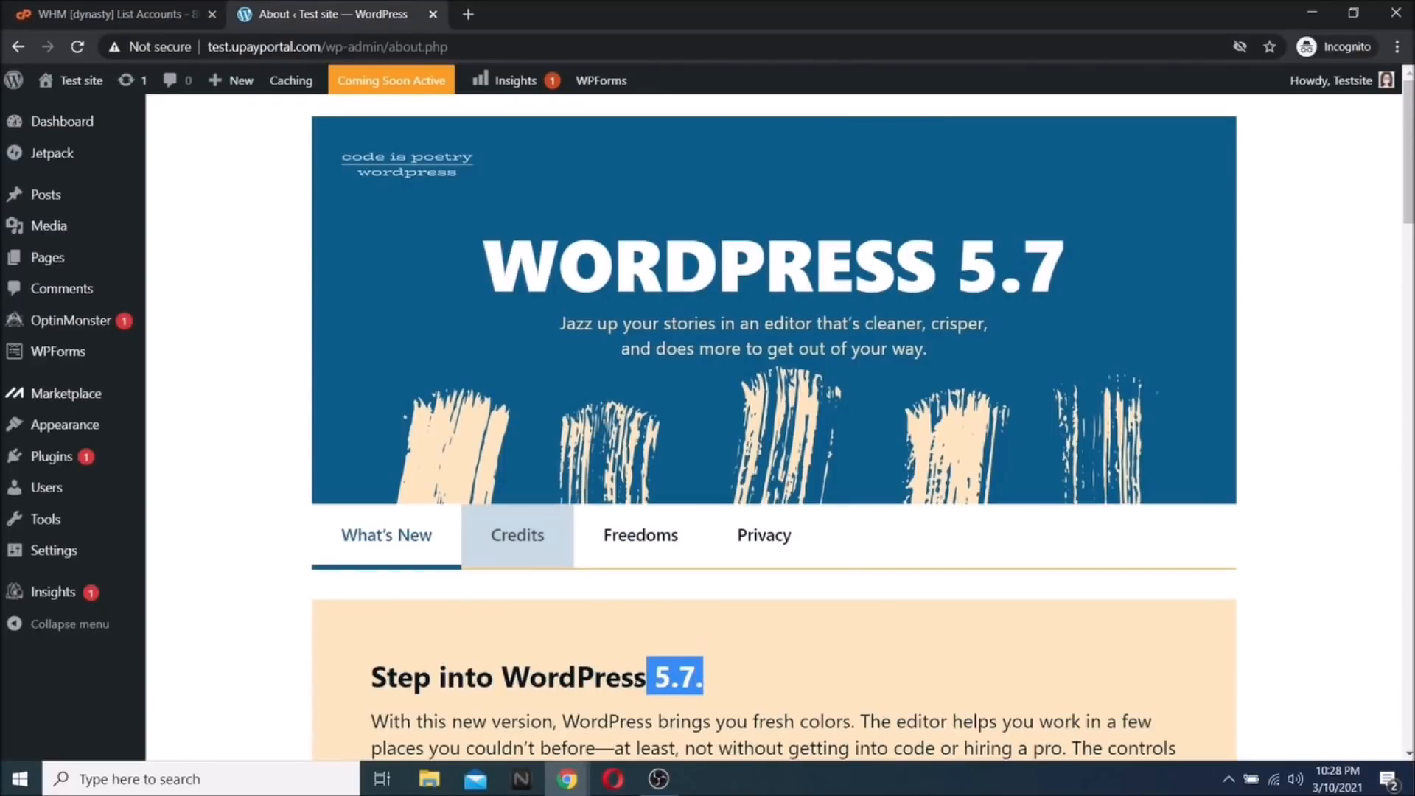
{"action": "scroll", "coordinate": [770, 312], "scroll_direction": "down", "scroll_amount": 20}
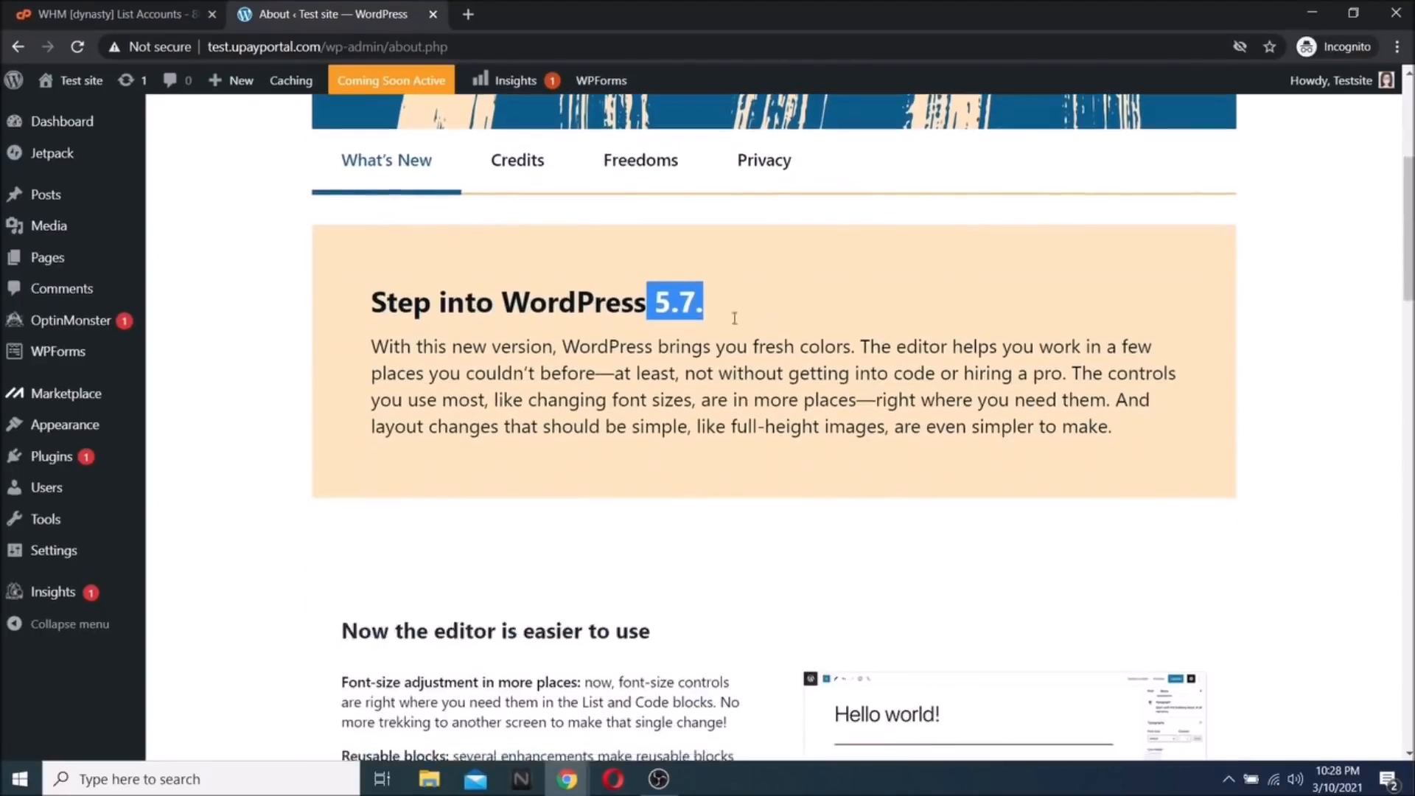
{"action": "scroll", "coordinate": [673, 321], "scroll_direction": "down", "scroll_amount": 10}
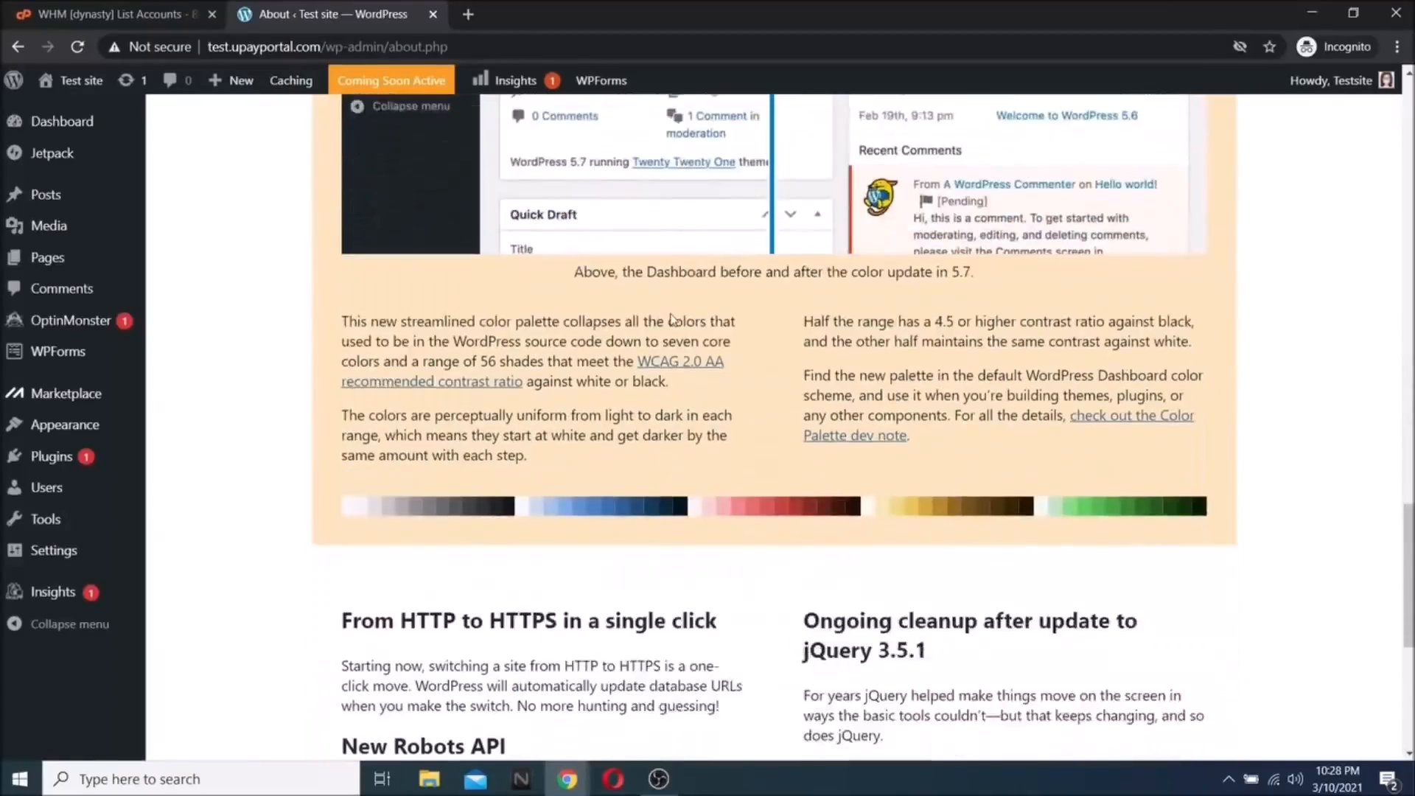
{"action": "scroll", "coordinate": [672, 319], "scroll_direction": "up", "scroll_amount": 20}
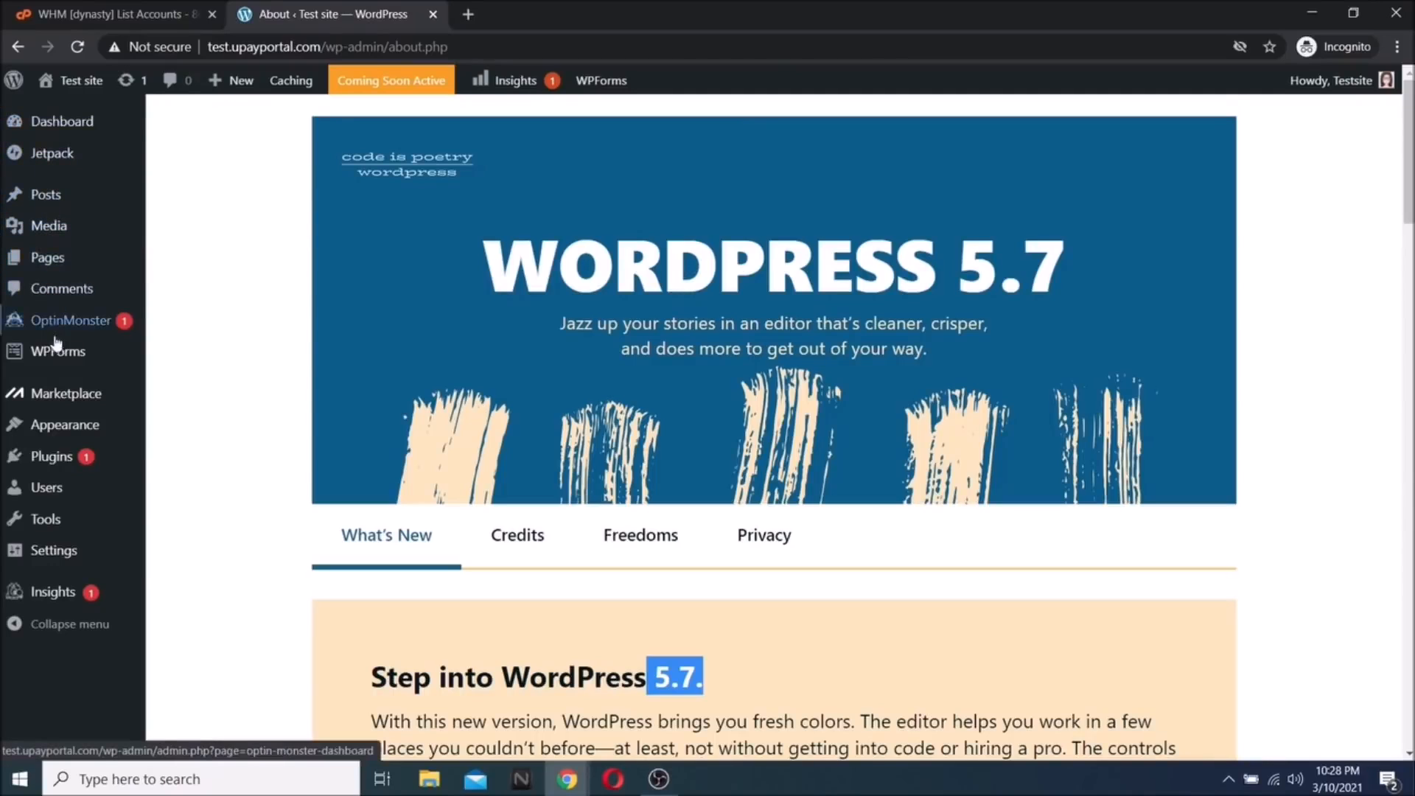
{"action": "mouse_move", "coordinate": [50, 514]}
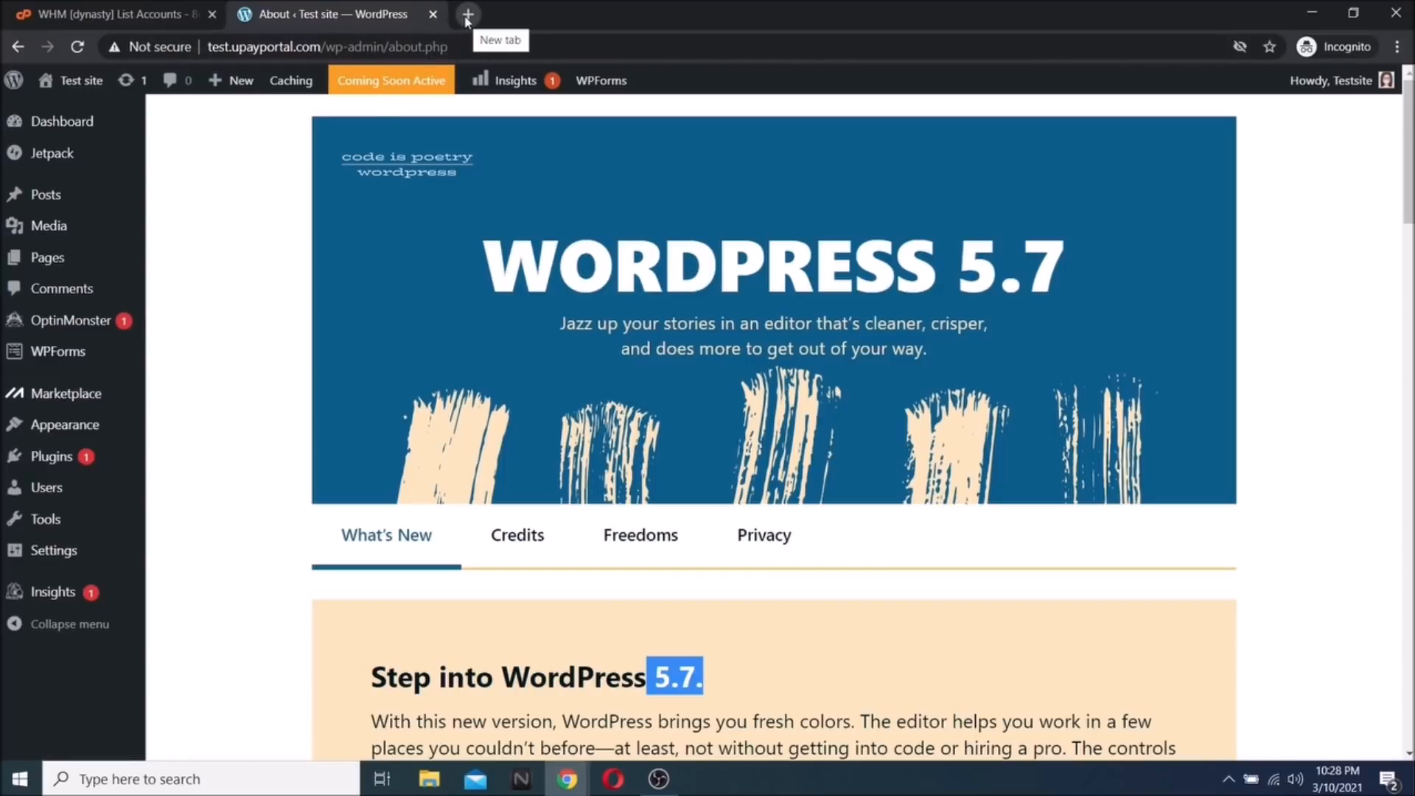
{"action": "mouse_move", "coordinate": [84, 85]}
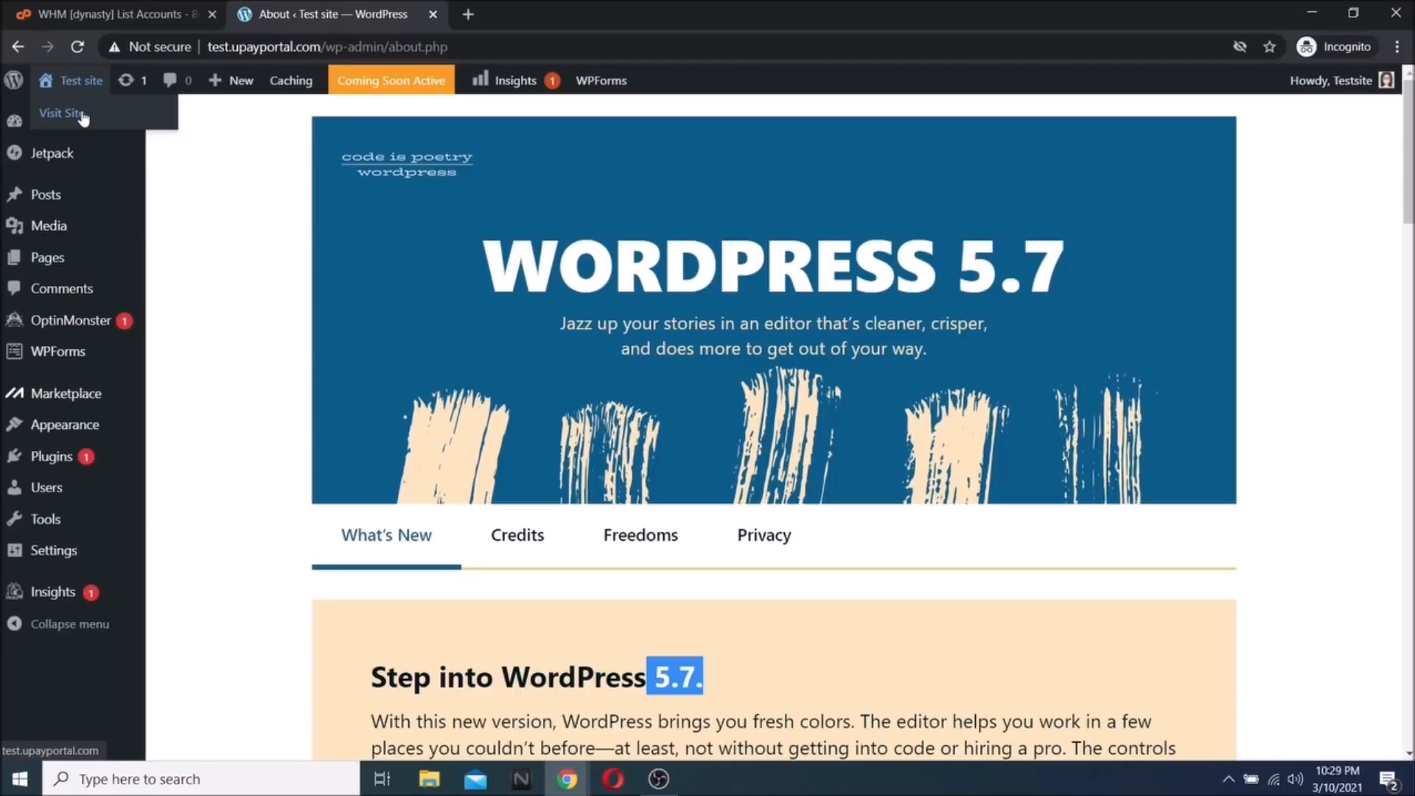
{"action": "left_click", "coordinate": [83, 116], "text": "shift"}
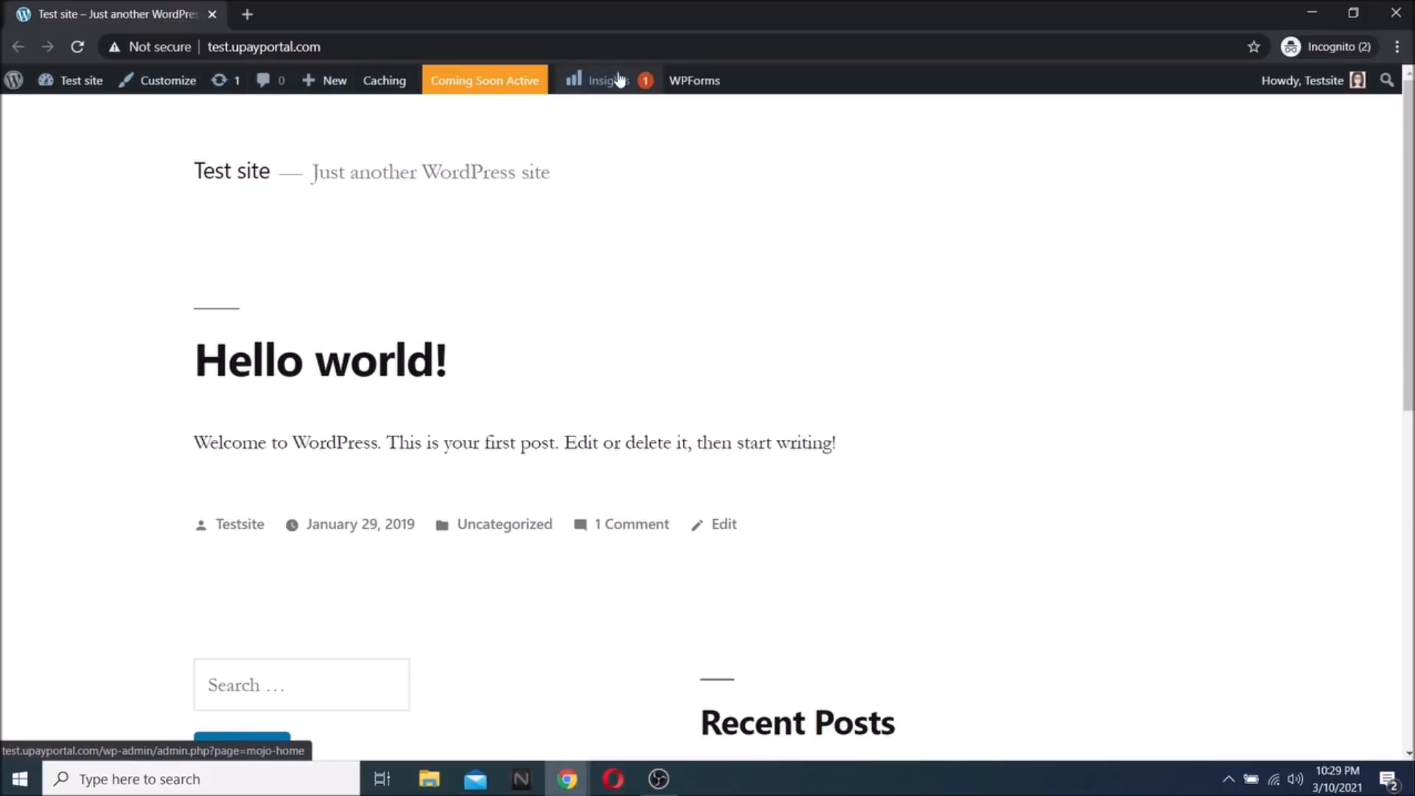
{"action": "scroll", "coordinate": [607, 319], "scroll_direction": "down", "scroll_amount": 10}
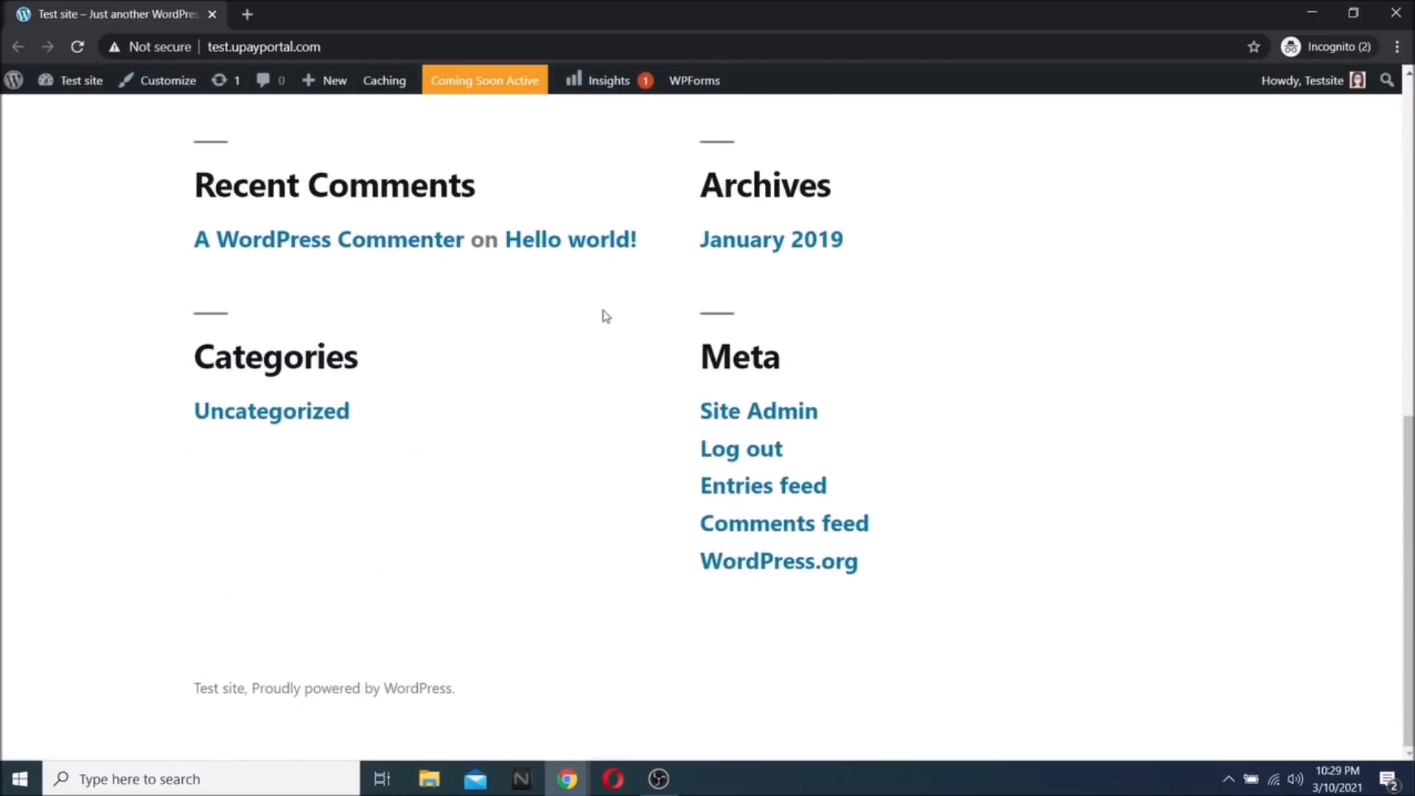
{"action": "scroll", "coordinate": [604, 308], "scroll_direction": "up", "scroll_amount": 10}
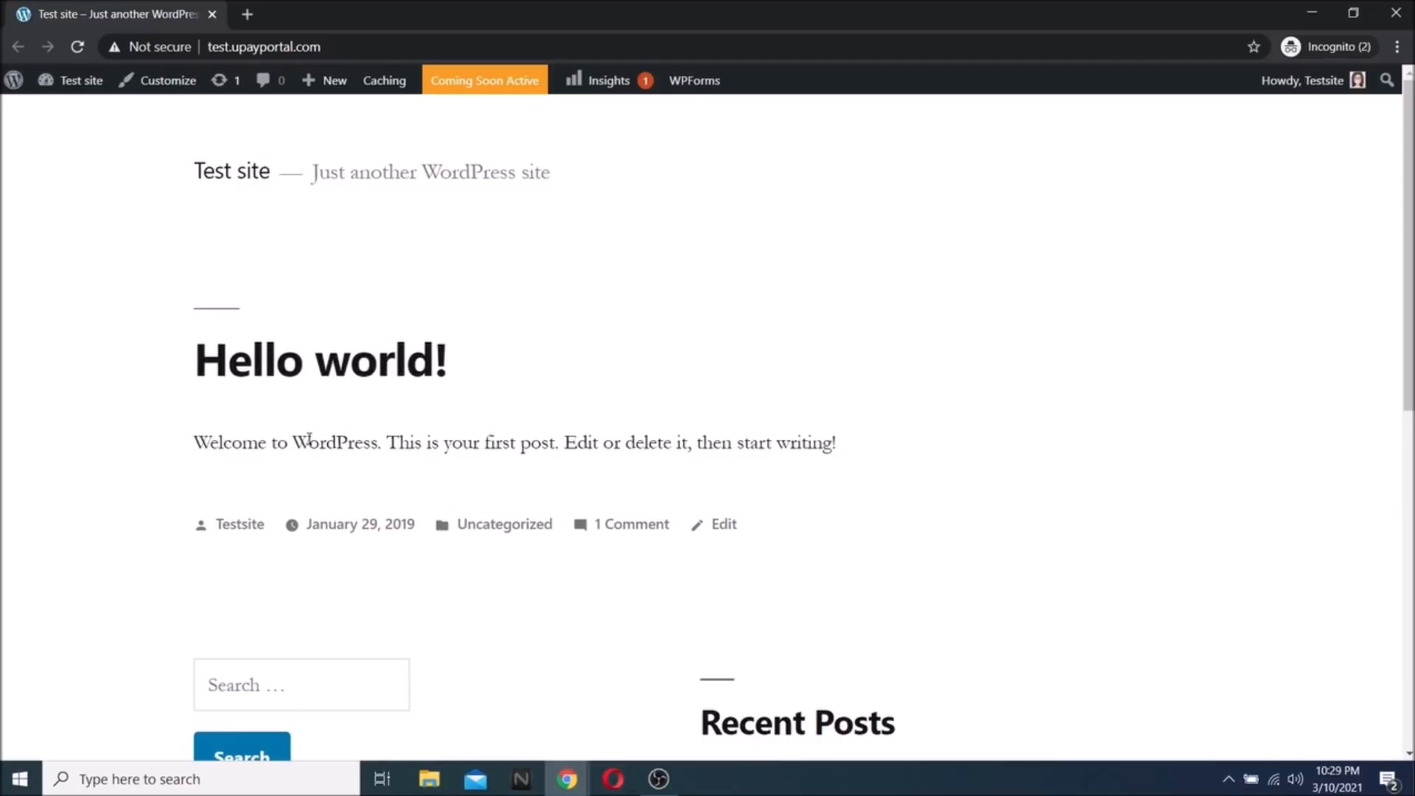
{"action": "scroll", "coordinate": [315, 431], "scroll_direction": "down", "scroll_amount": 1}
{"action": "scroll", "coordinate": [314, 431], "scroll_direction": "down", "scroll_amount": 1}
{"action": "left_click_drag", "start_coordinate": [290, 353], "coordinate": [662, 352]}
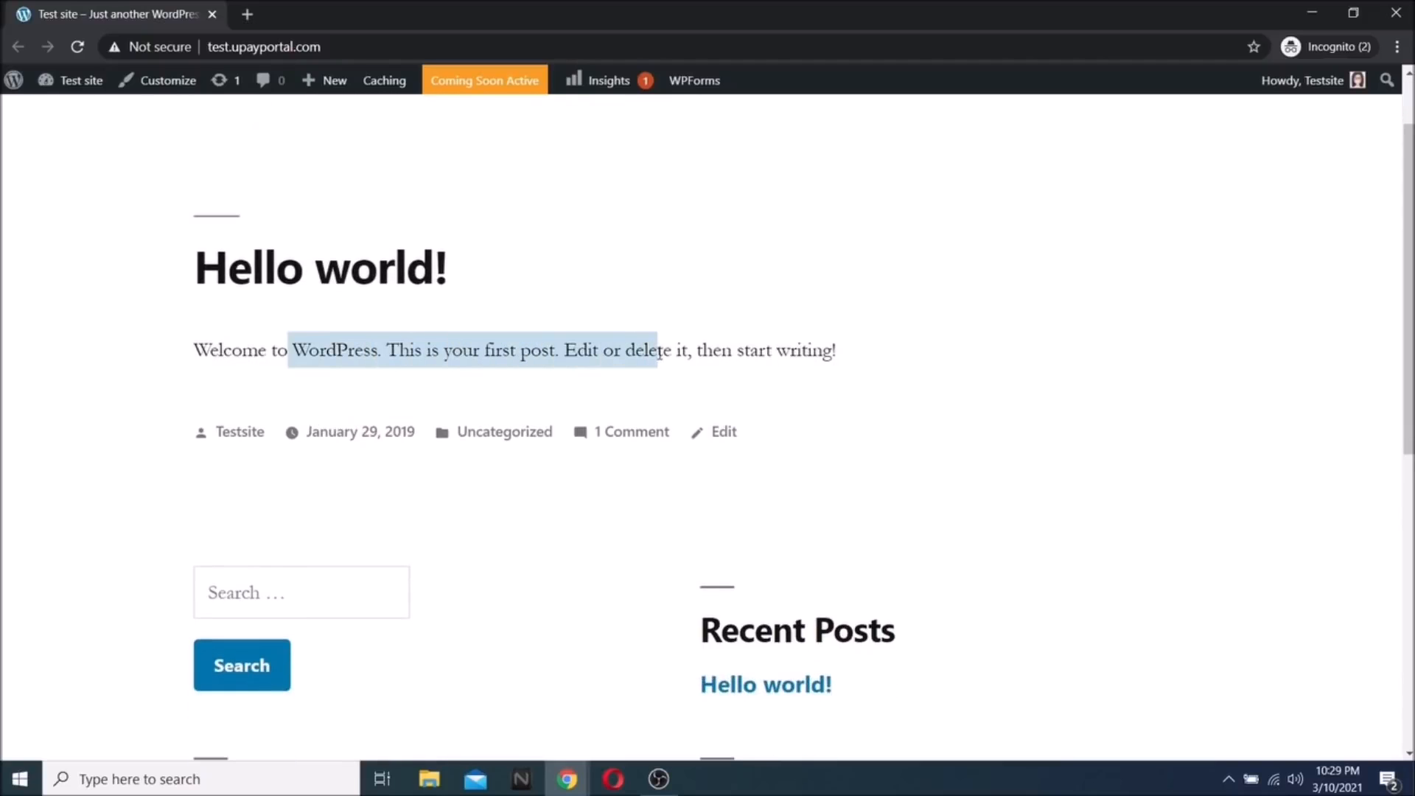
{"action": "left_click", "coordinate": [660, 354]}
{"action": "scroll", "coordinate": [657, 358], "scroll_direction": "down", "scroll_amount": 4}
{"action": "scroll", "coordinate": [768, 332], "scroll_direction": "down", "scroll_amount": 4}
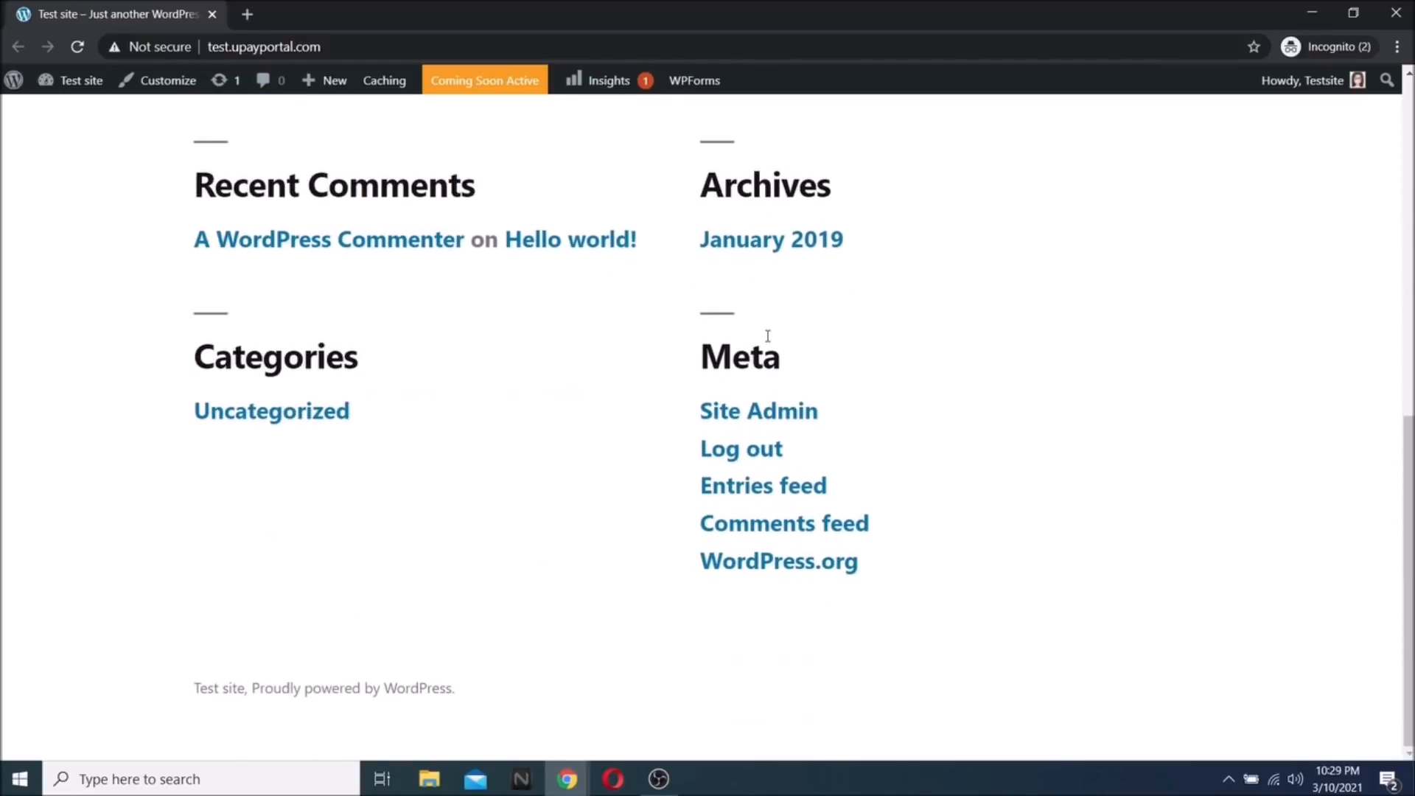
{"action": "scroll", "coordinate": [498, 385], "scroll_direction": "up", "scroll_amount": 10}
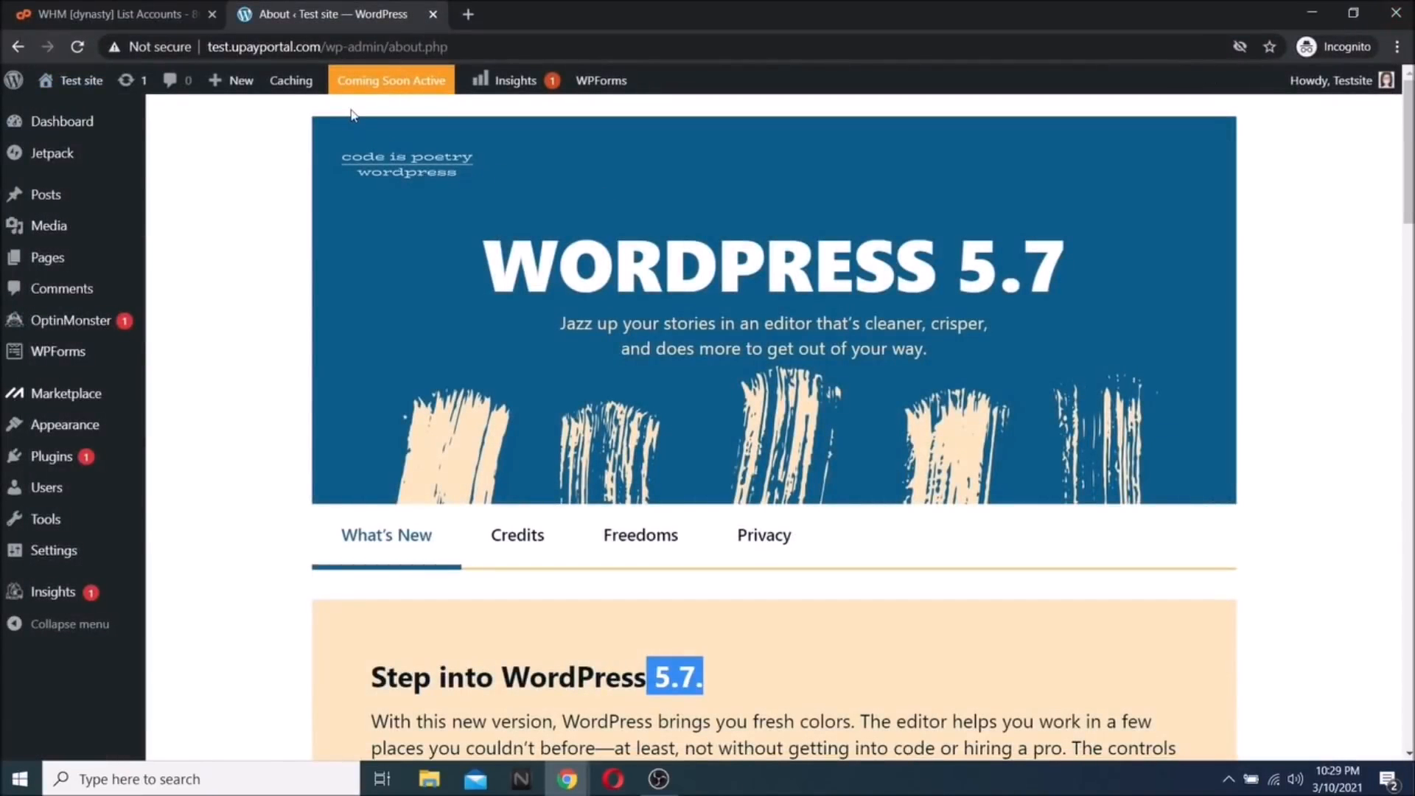
Step: Preview each admin sidebar submenu, then open Users > All Users in a background tab
{"action": "mouse_move", "coordinate": [107, 126]}
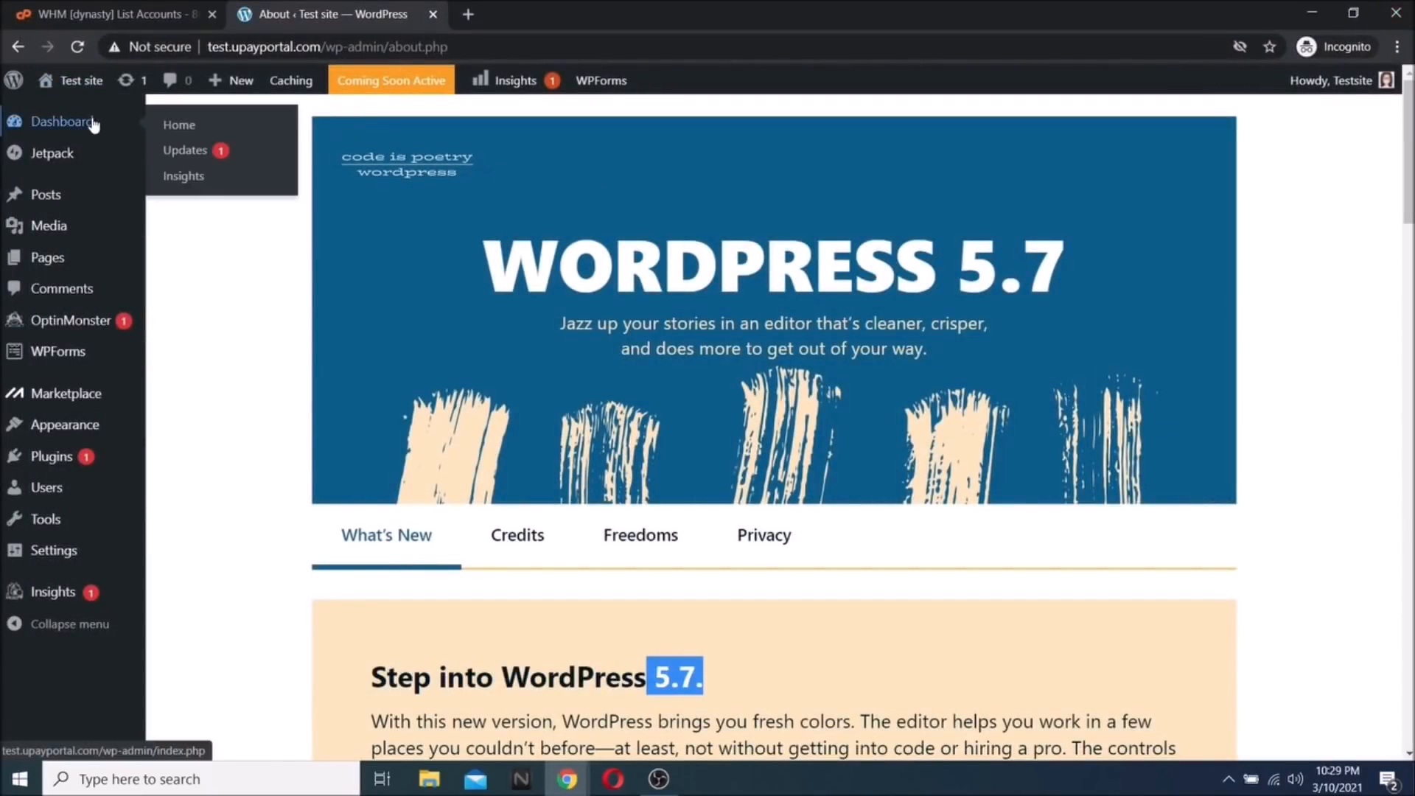
{"action": "mouse_move", "coordinate": [62, 159]}
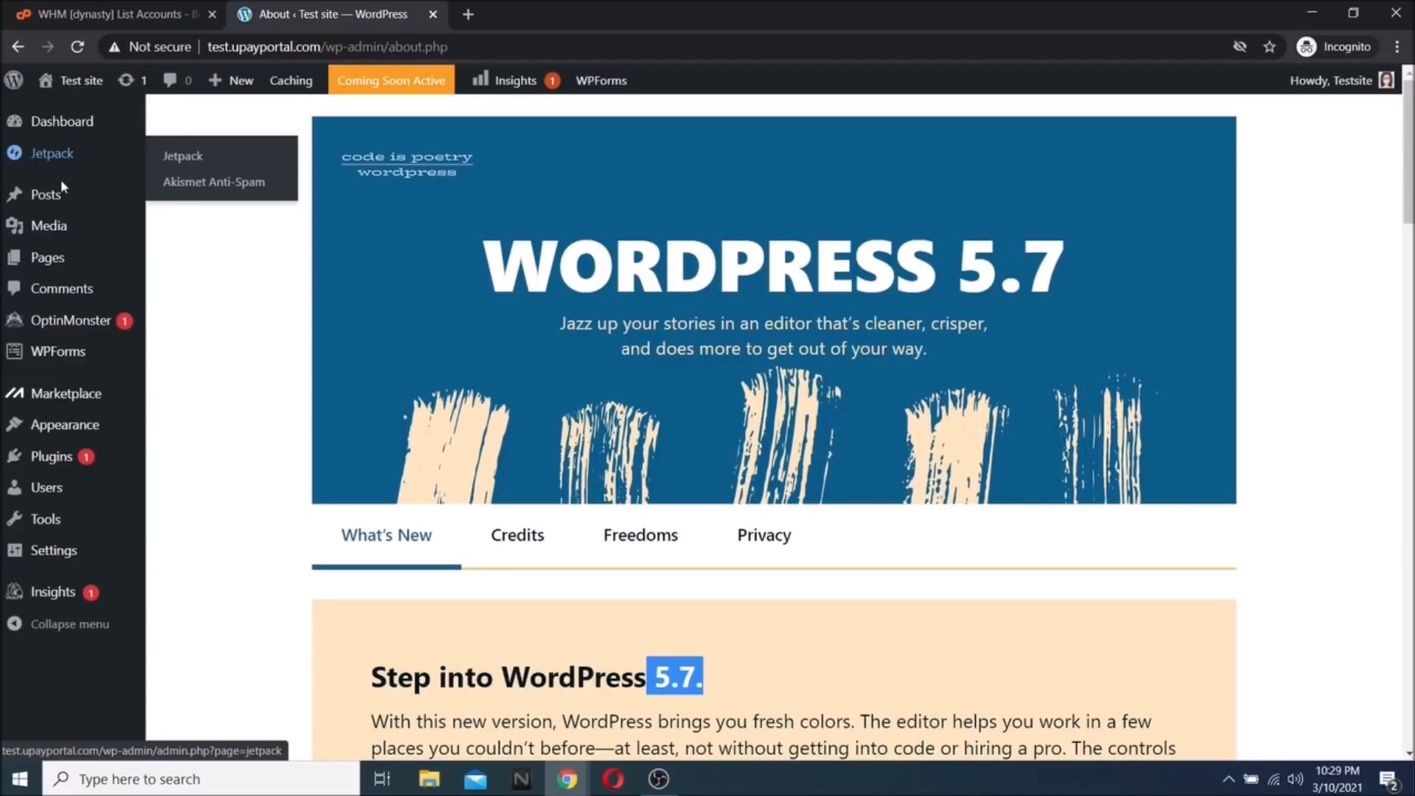
{"action": "mouse_move", "coordinate": [53, 199]}
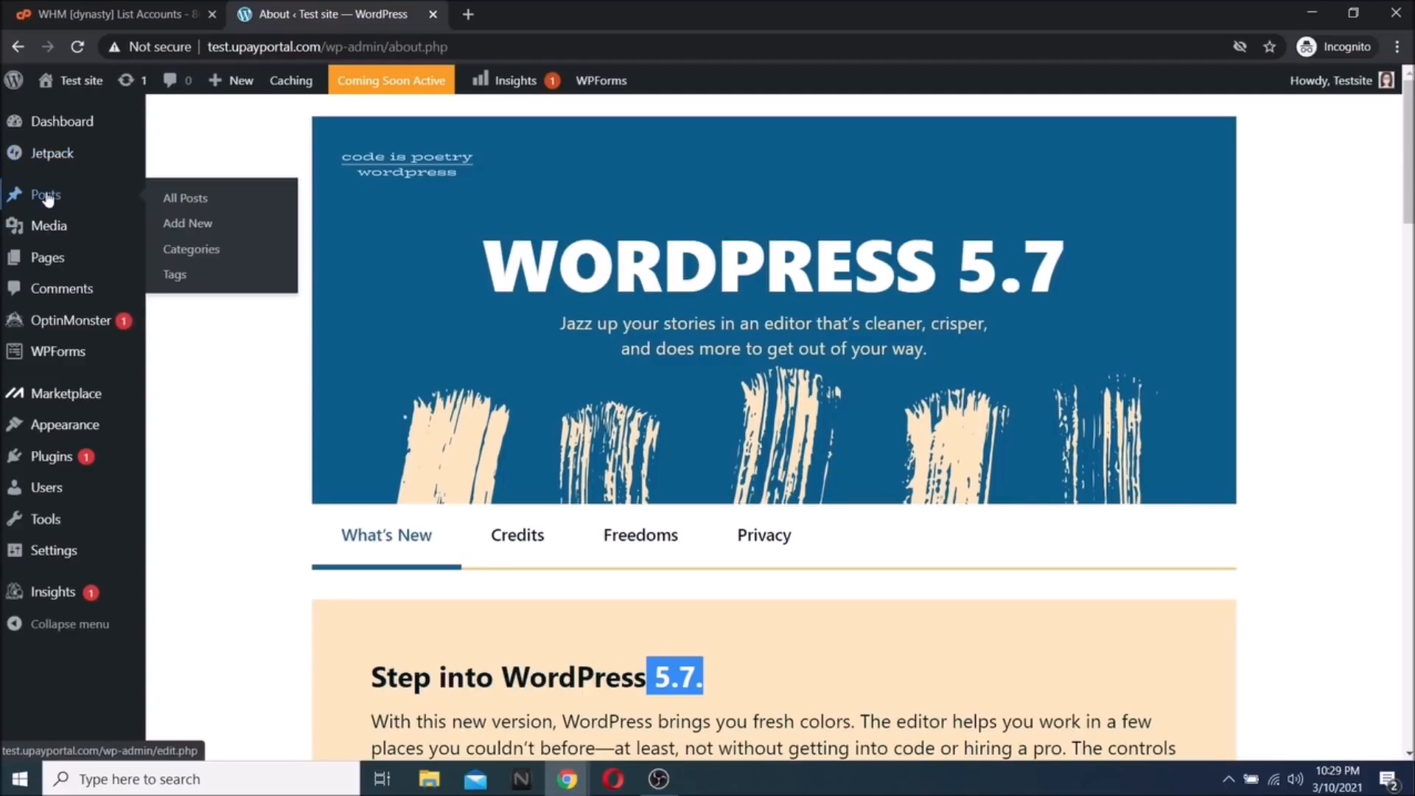
{"action": "mouse_move", "coordinate": [48, 228]}
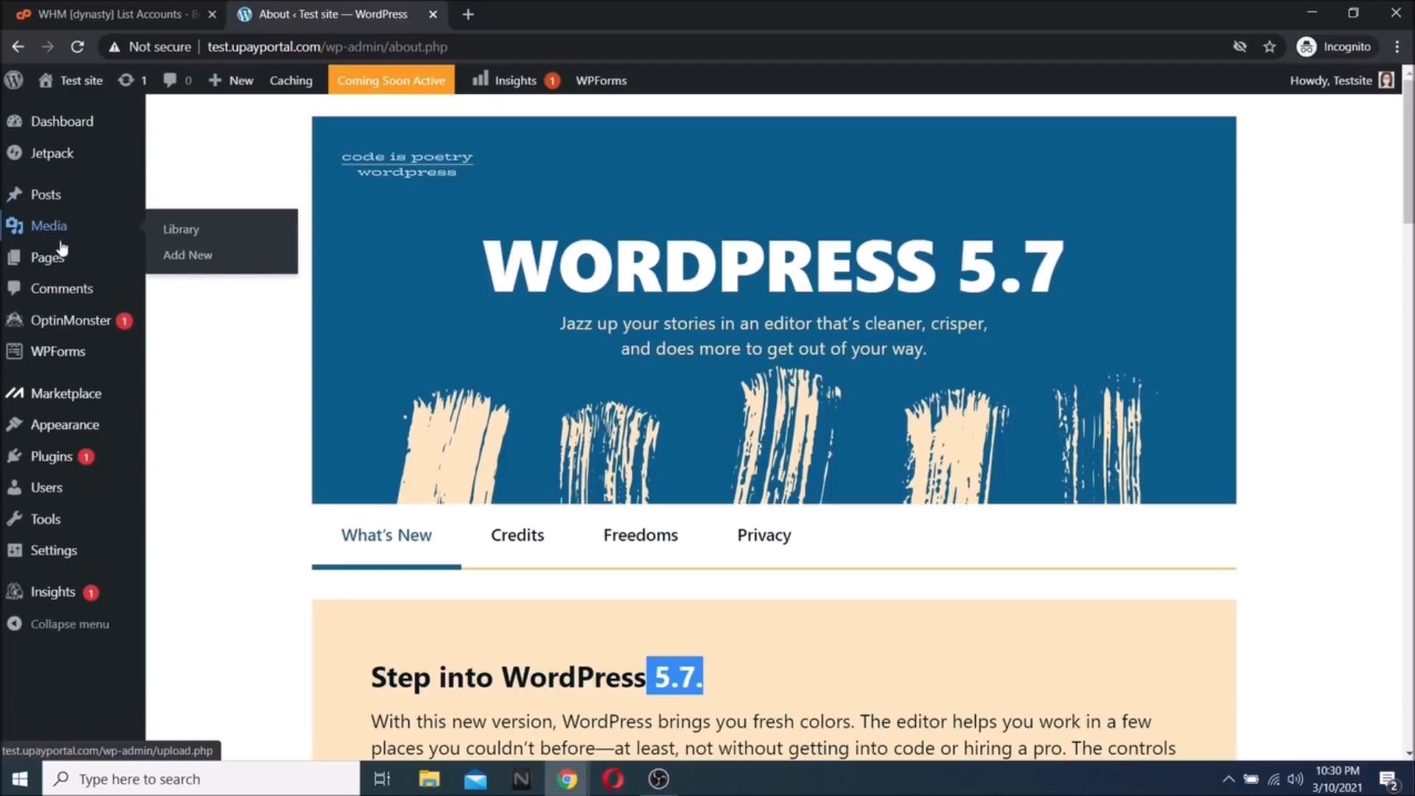
{"action": "mouse_move", "coordinate": [58, 262]}
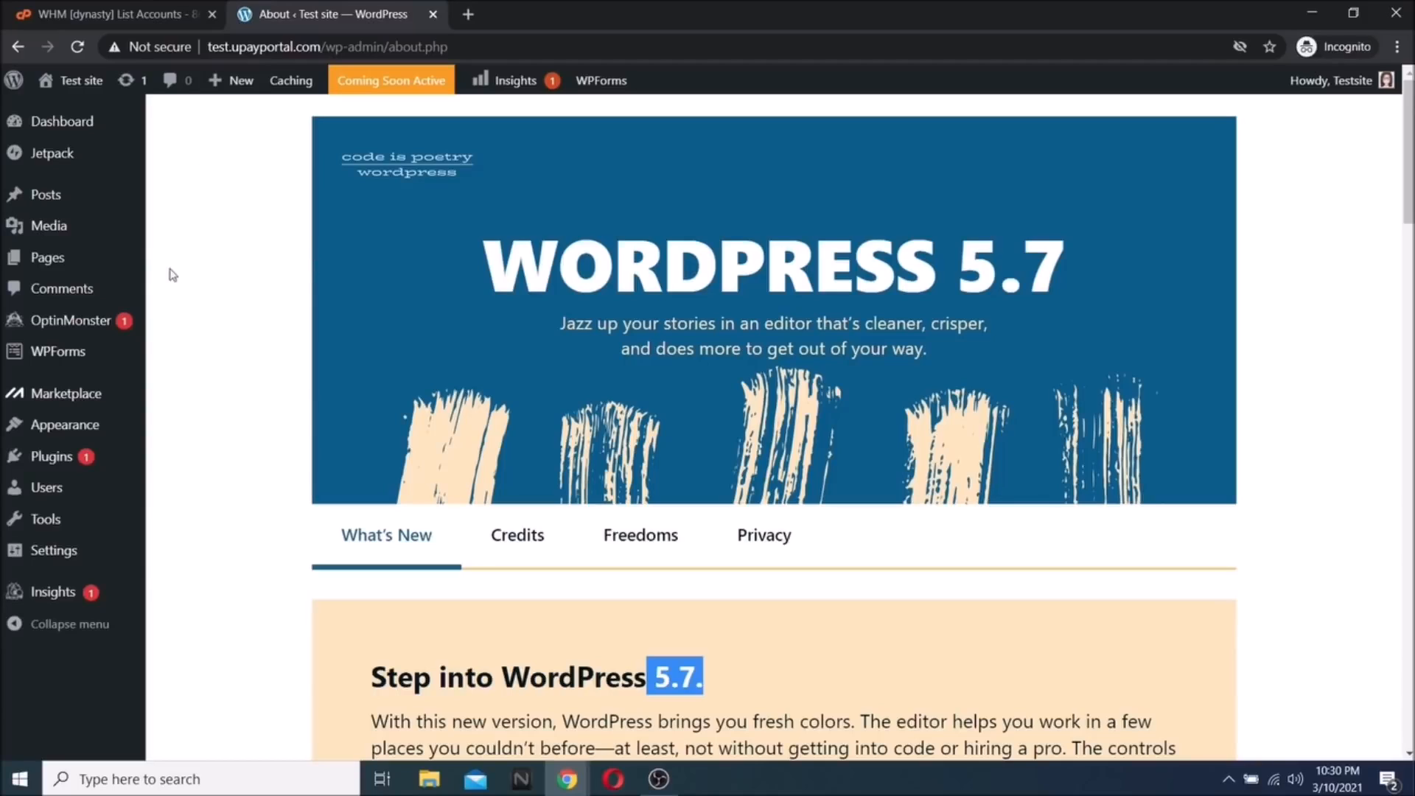
{"action": "mouse_move", "coordinate": [73, 330]}
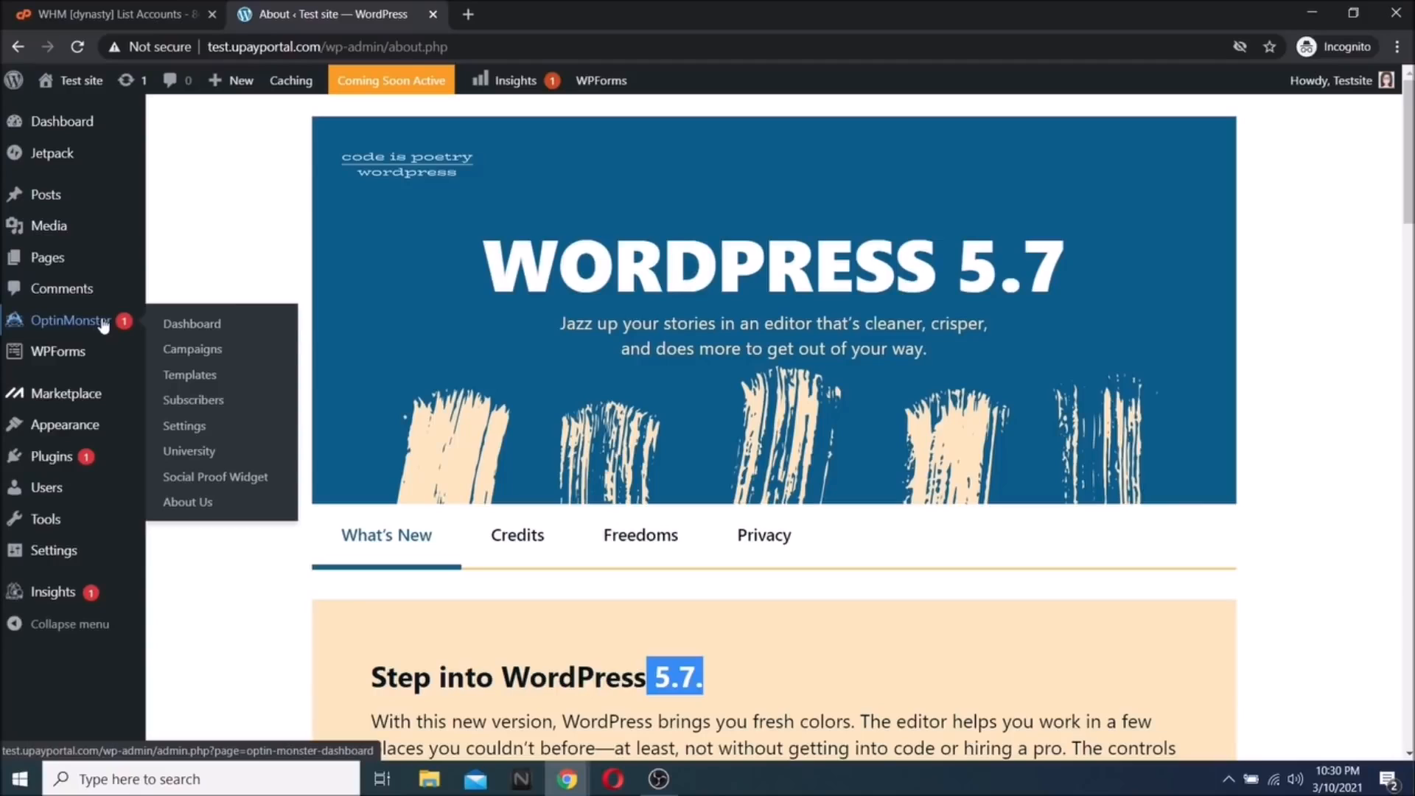
{"action": "mouse_move", "coordinate": [74, 400]}
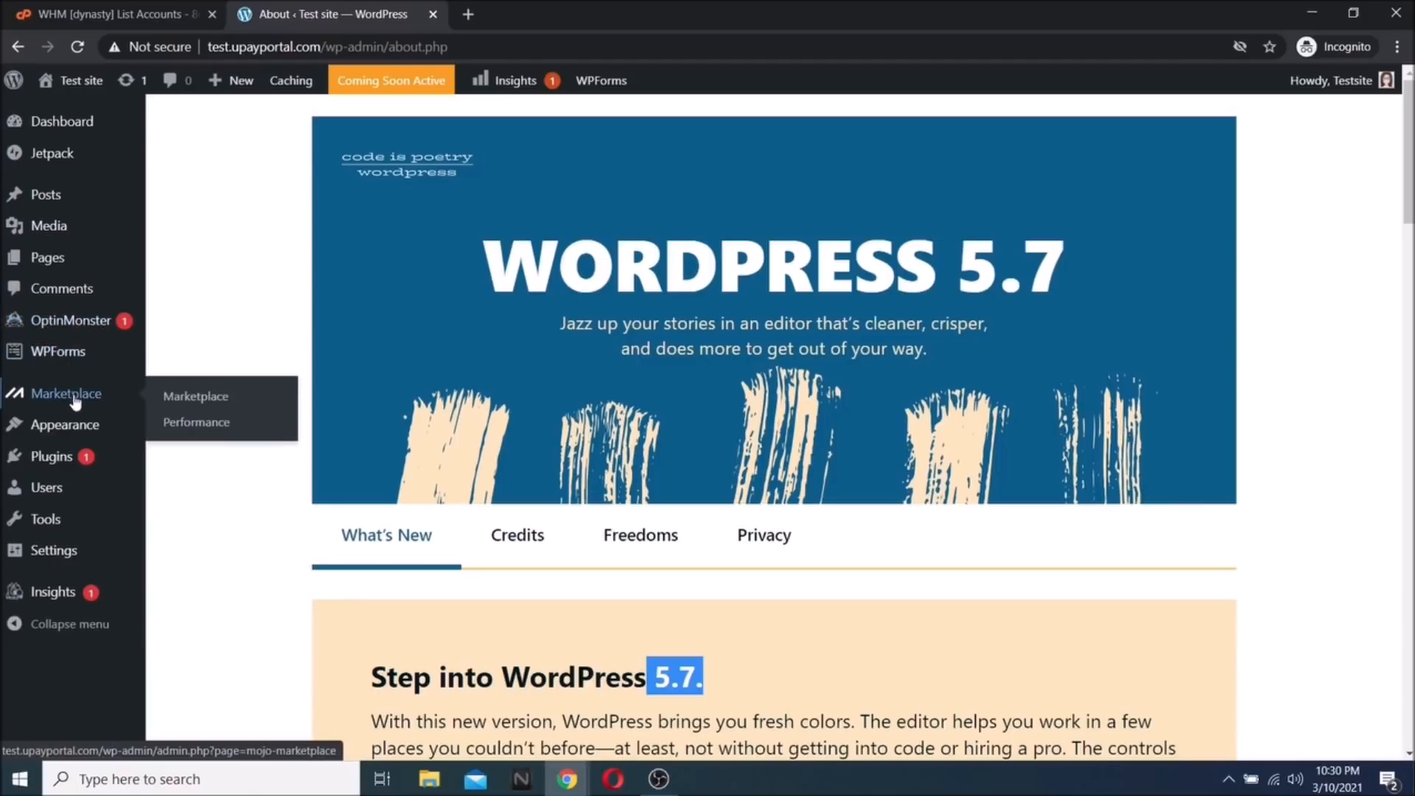
{"action": "mouse_move", "coordinate": [77, 429]}
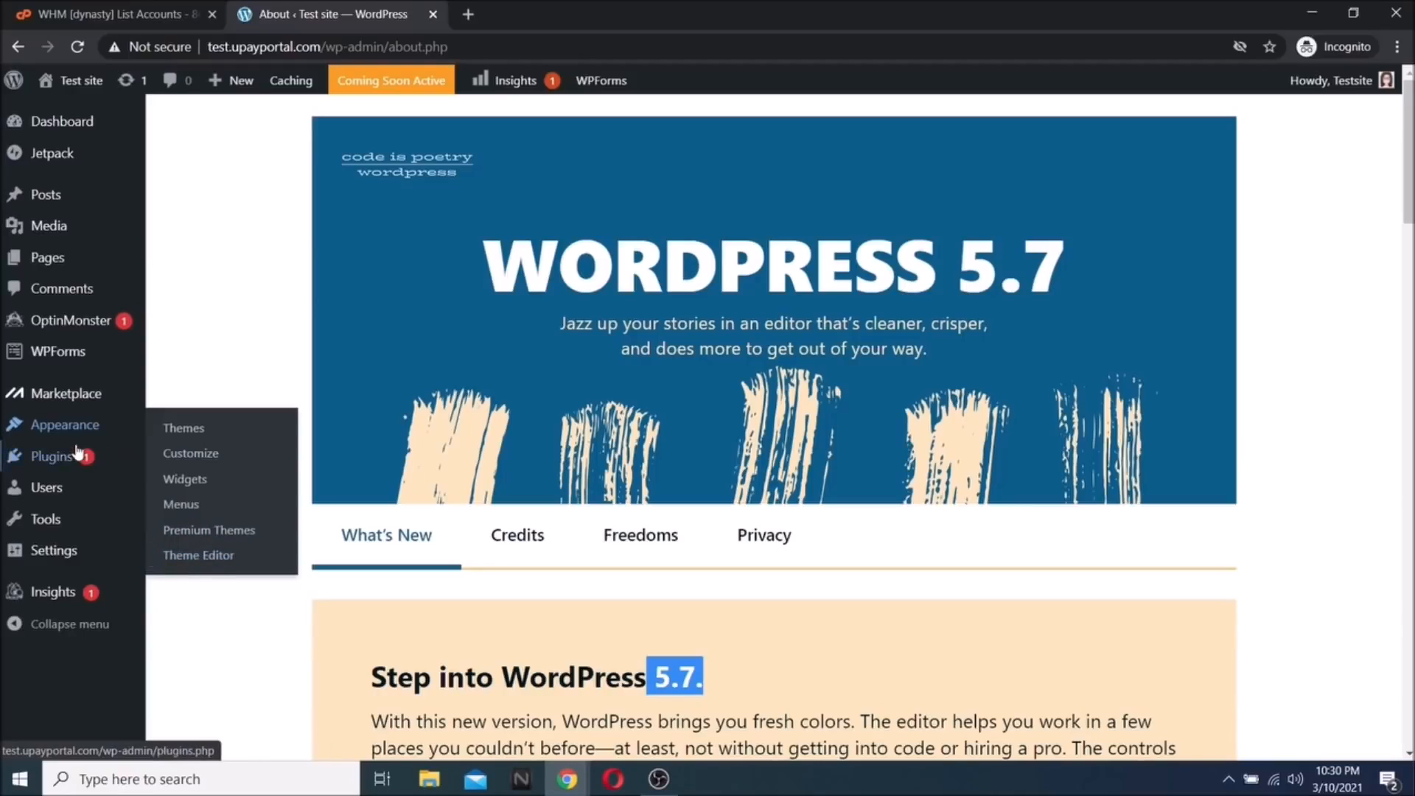
{"action": "mouse_move", "coordinate": [62, 460]}
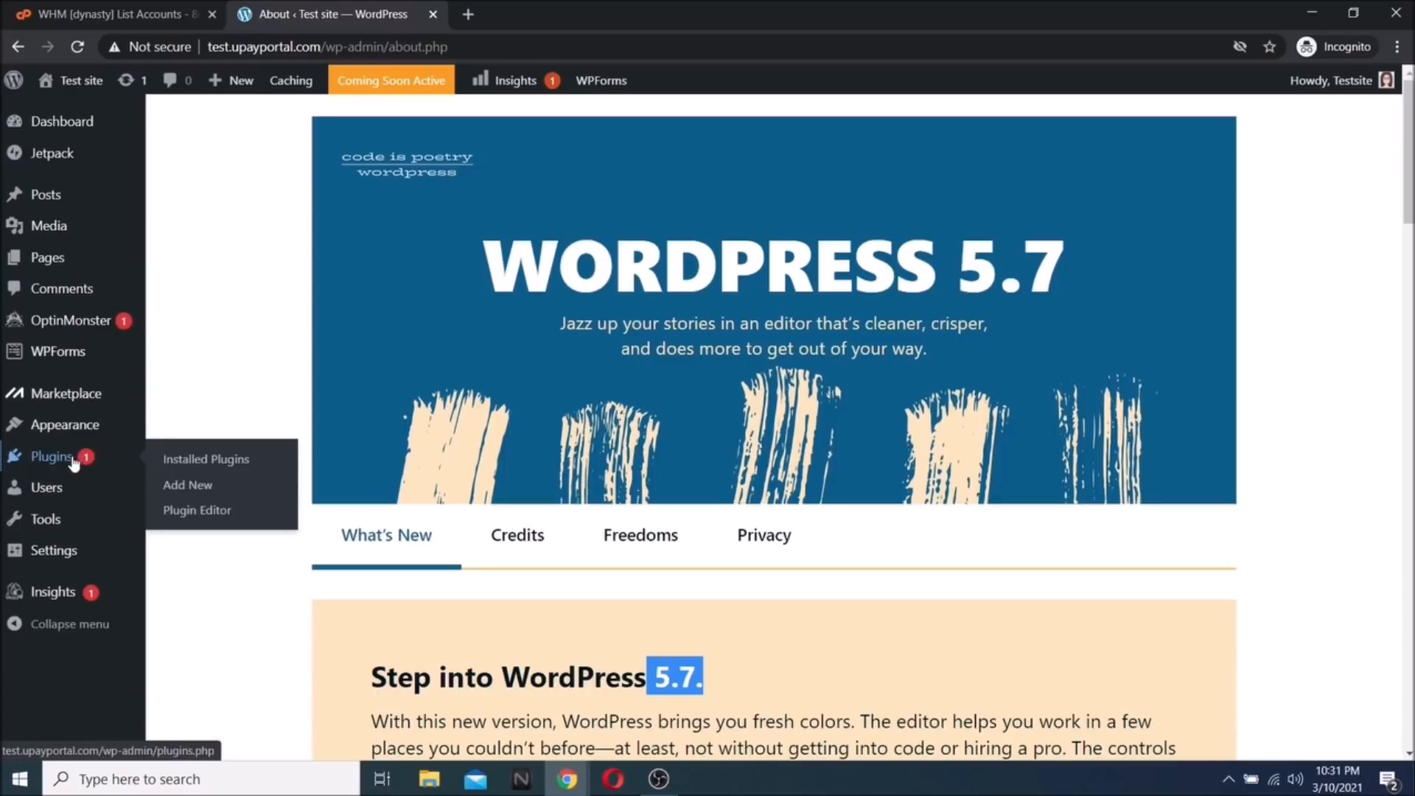
{"action": "mouse_move", "coordinate": [62, 491]}
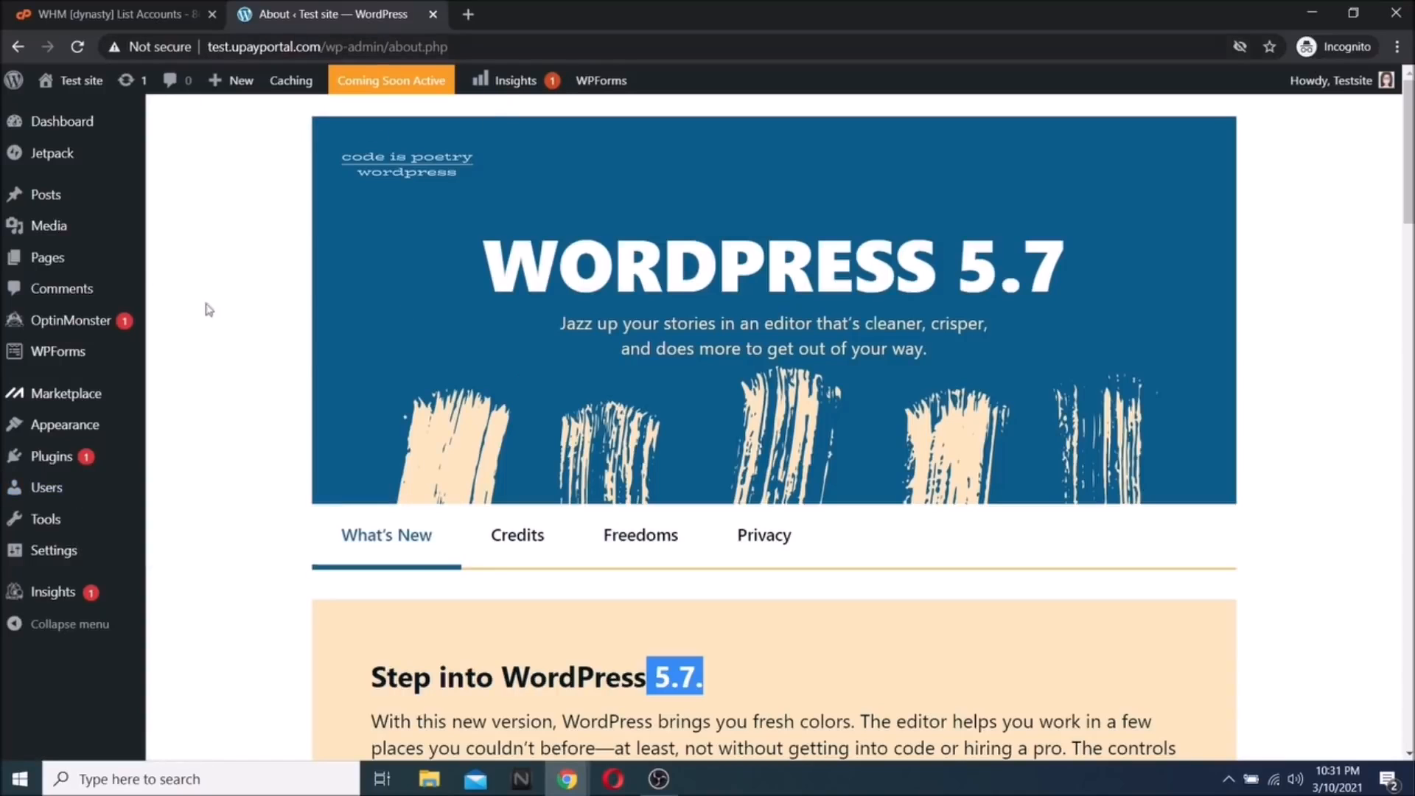
{"action": "mouse_move", "coordinate": [53, 493]}
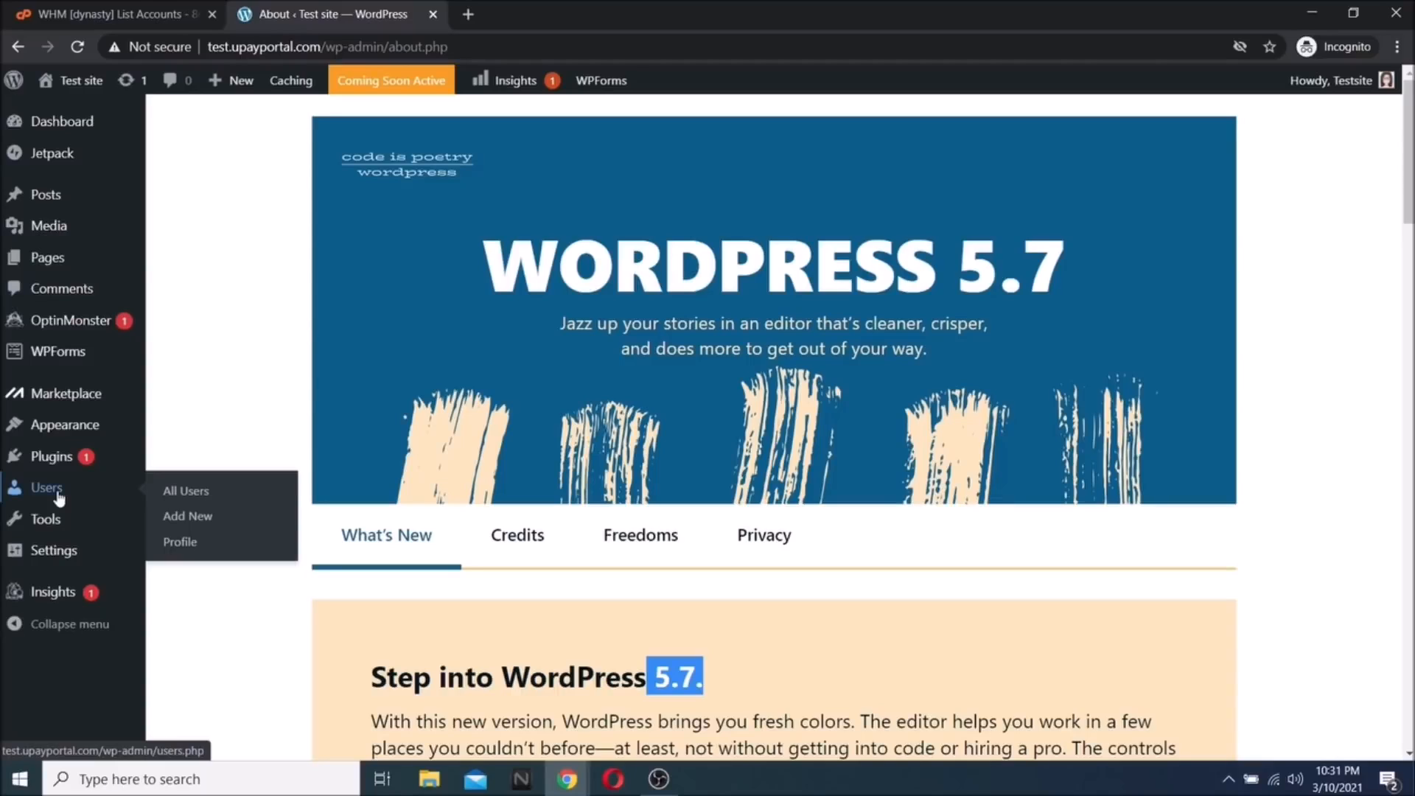
{"action": "middle_click", "coordinate": [186, 493]}
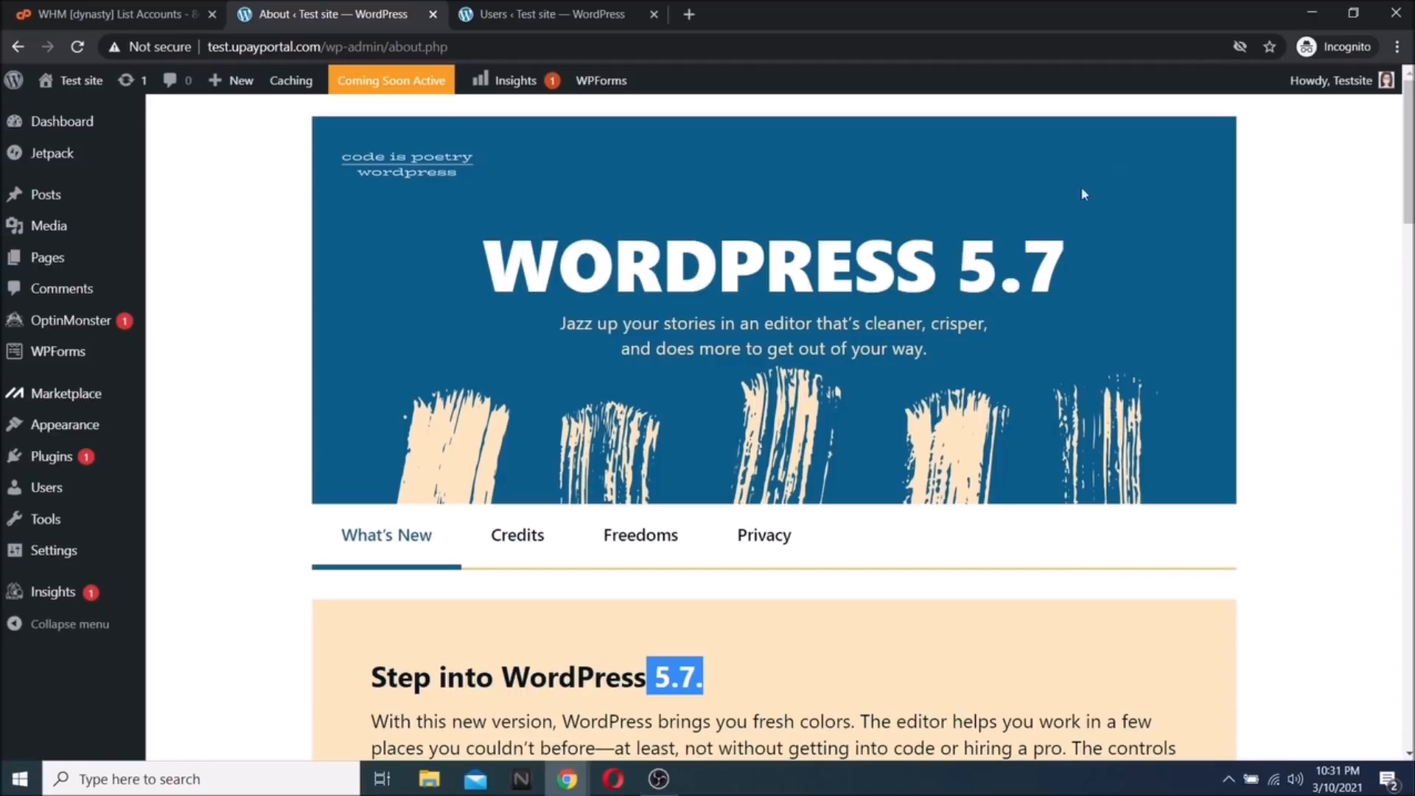
Step: Open the Test site admin's Profile from the All Users list and scroll to Account Management
{"action": "left_click", "coordinate": [620, 9]}
{"action": "scroll", "coordinate": [349, 528], "scroll_direction": "down", "scroll_amount": 2}
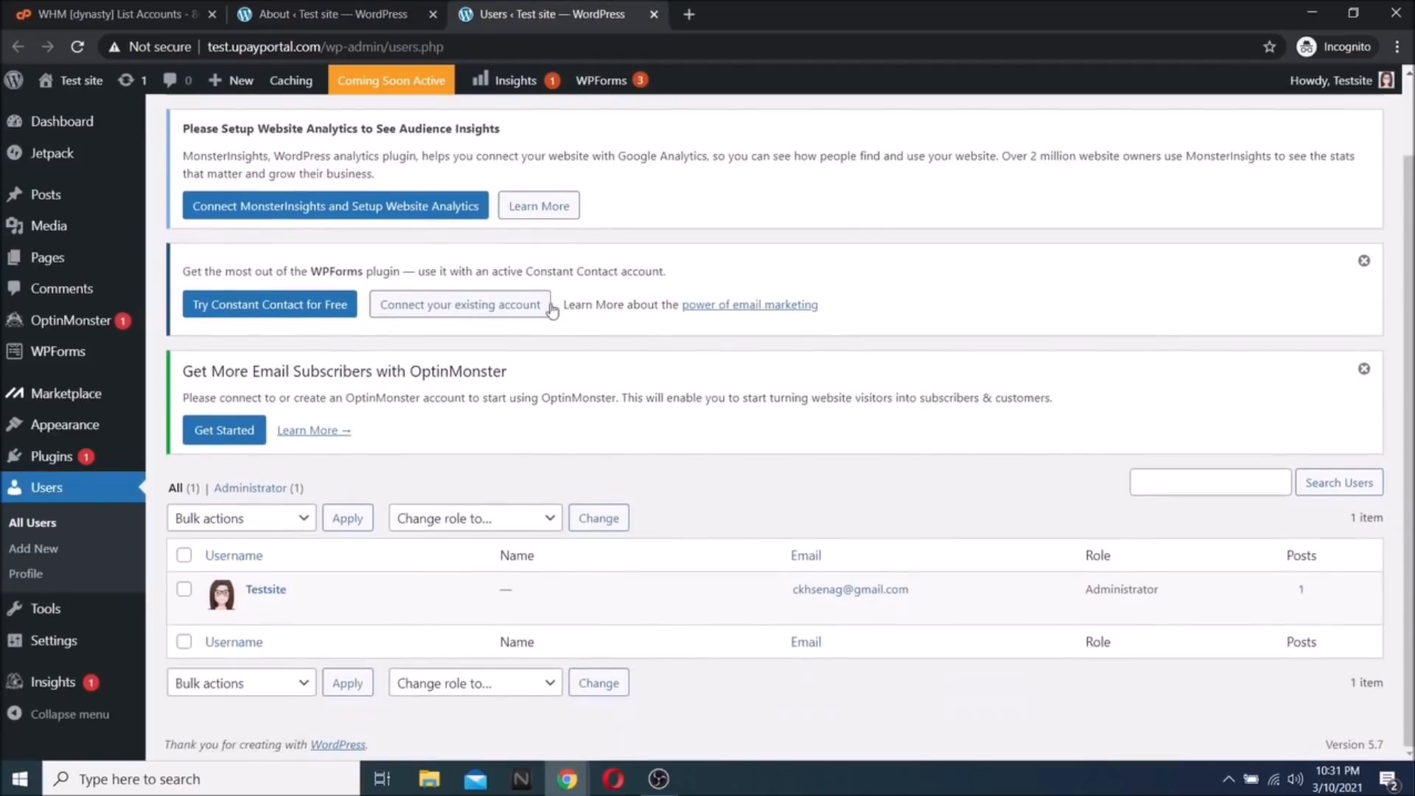
{"action": "left_click", "coordinate": [267, 590]}
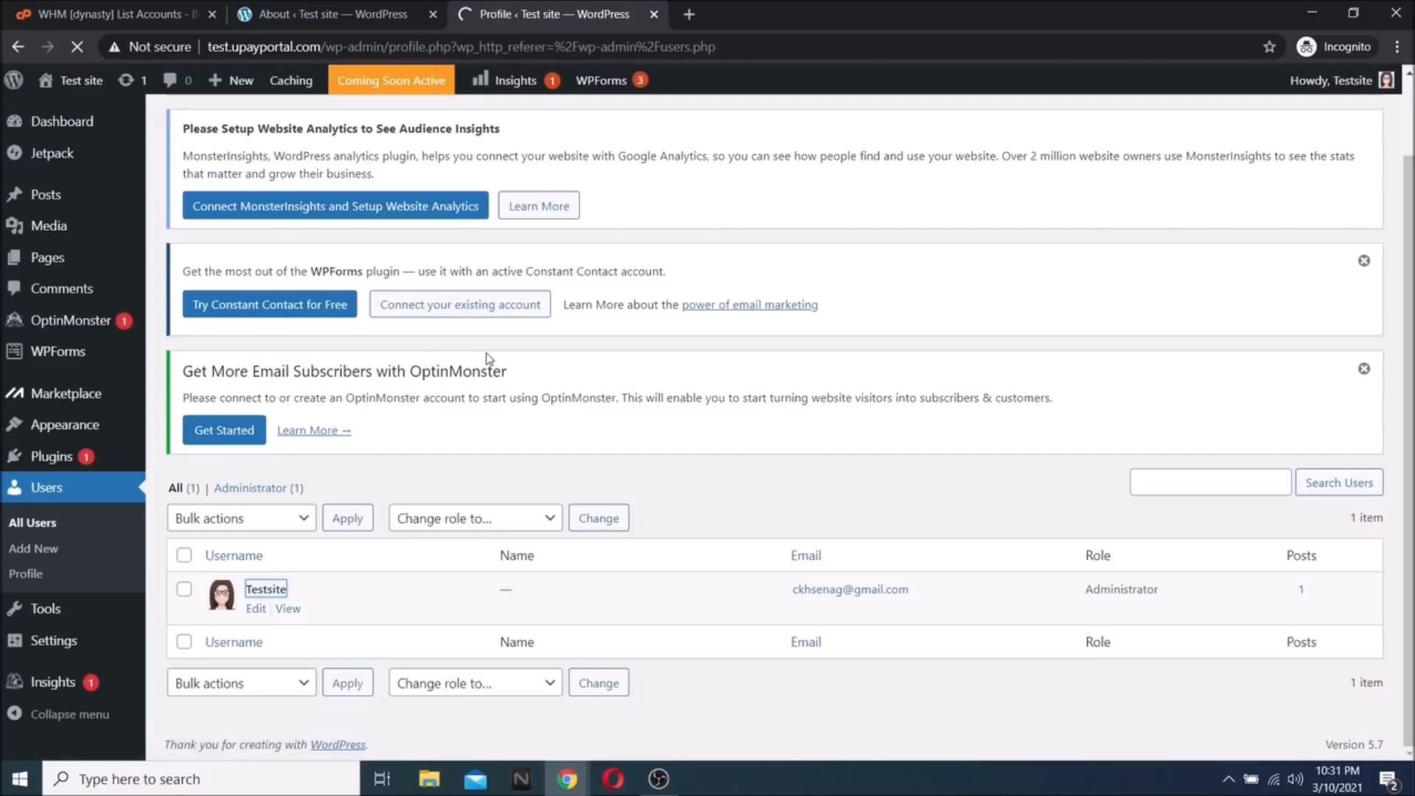
{"action": "scroll", "coordinate": [489, 356], "scroll_direction": "down", "scroll_amount": 10}
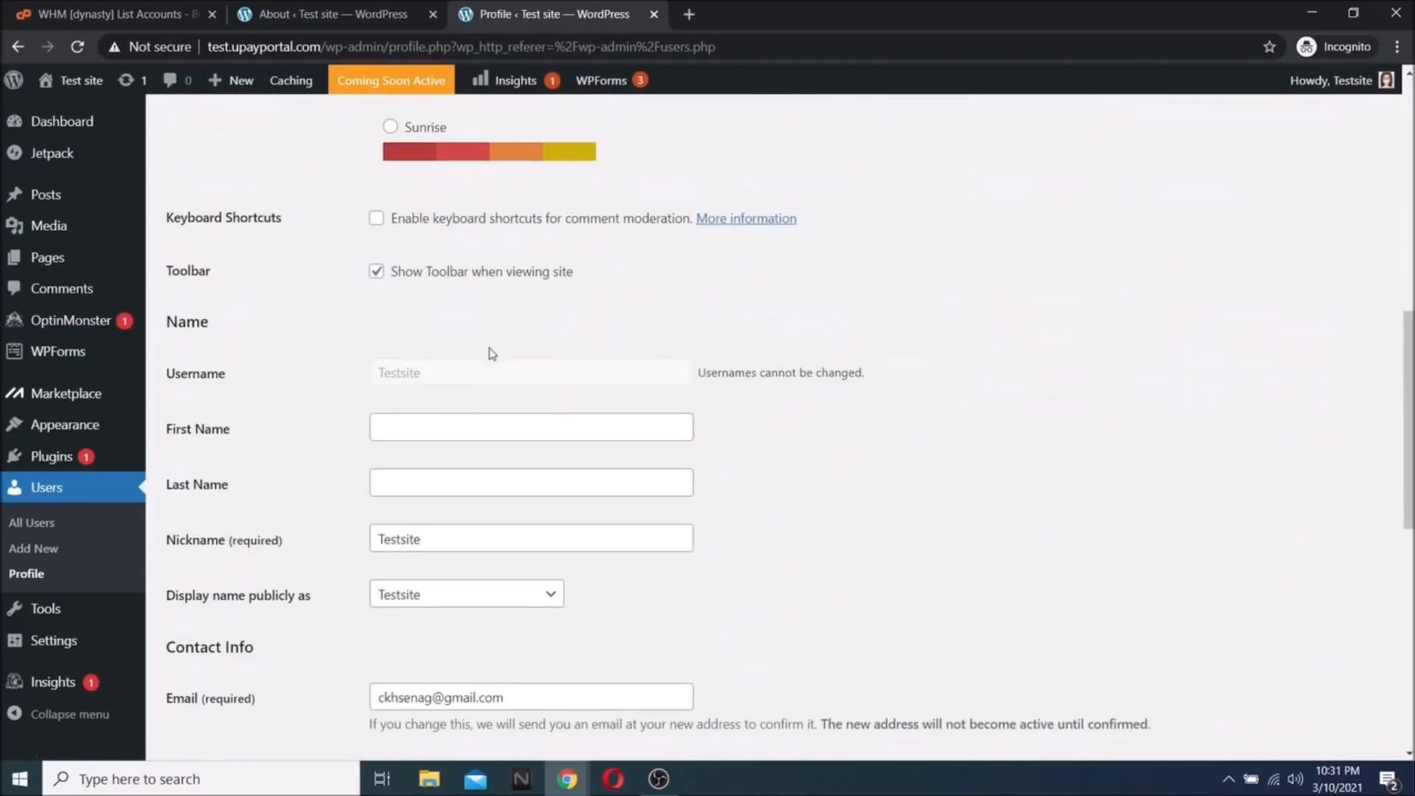
{"action": "scroll", "coordinate": [492, 354], "scroll_direction": "down", "scroll_amount": 10}
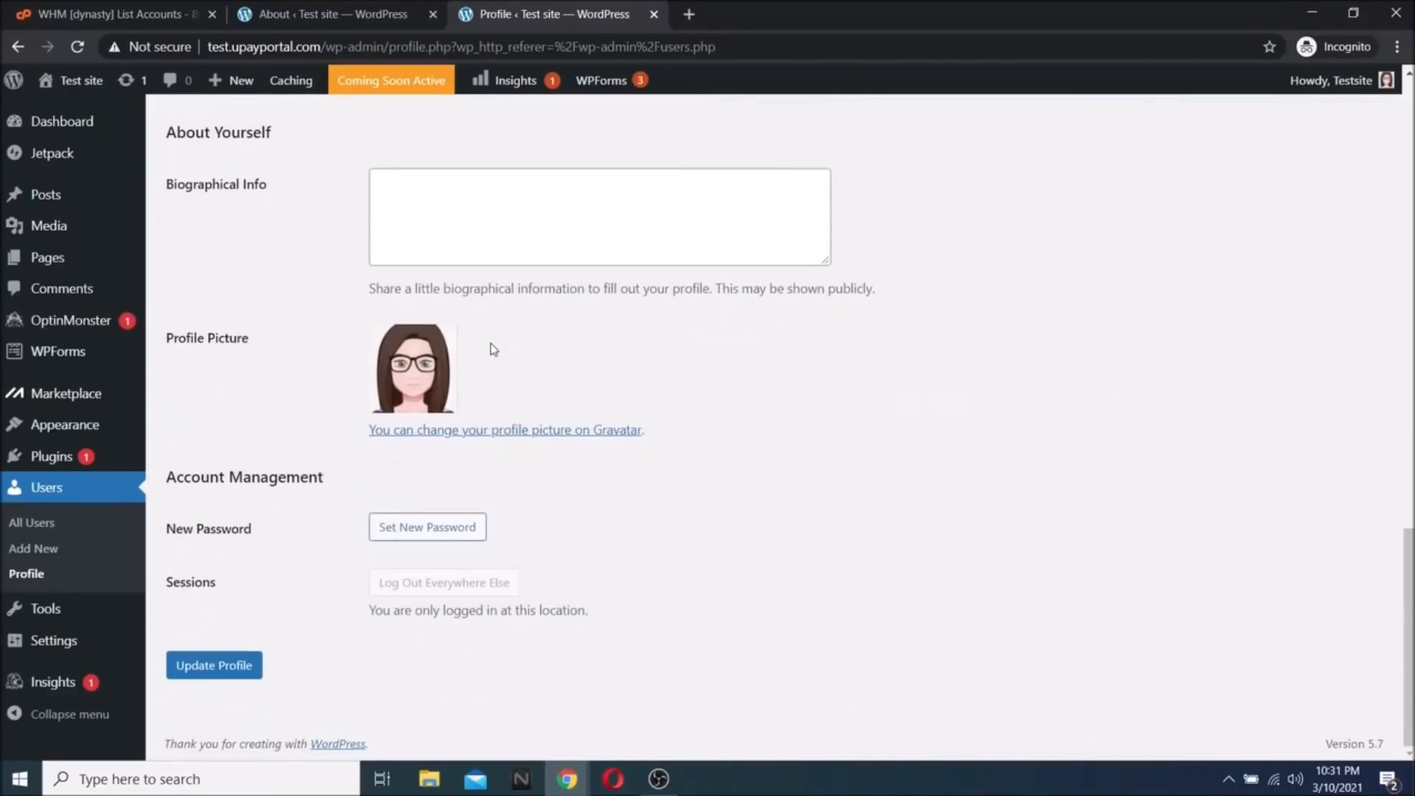
Step: Replace the generated admin password with a custom weak one, confirm weak use, and update the profile
{"action": "left_click", "coordinate": [451, 528]}
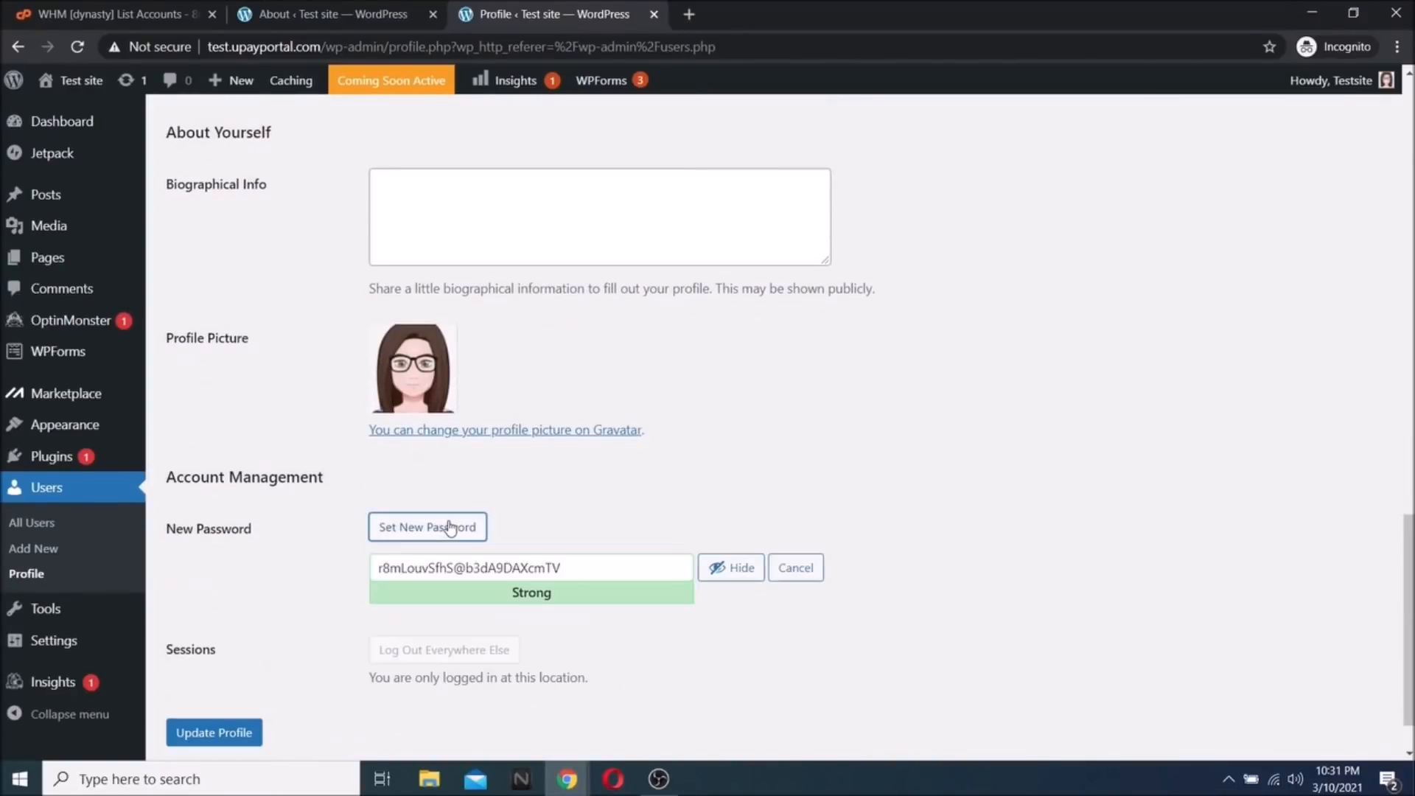
{"action": "triple_click", "coordinate": [508, 567]}
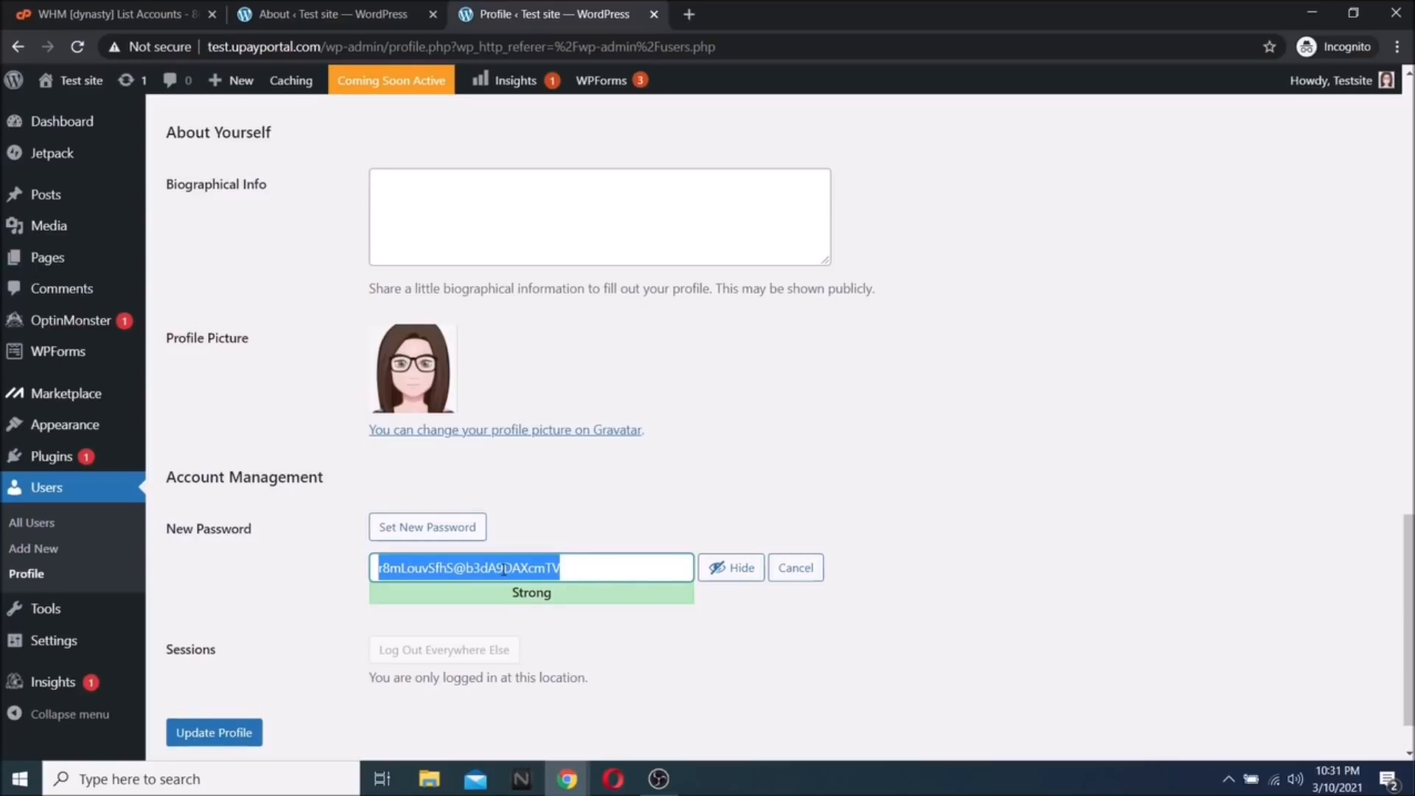
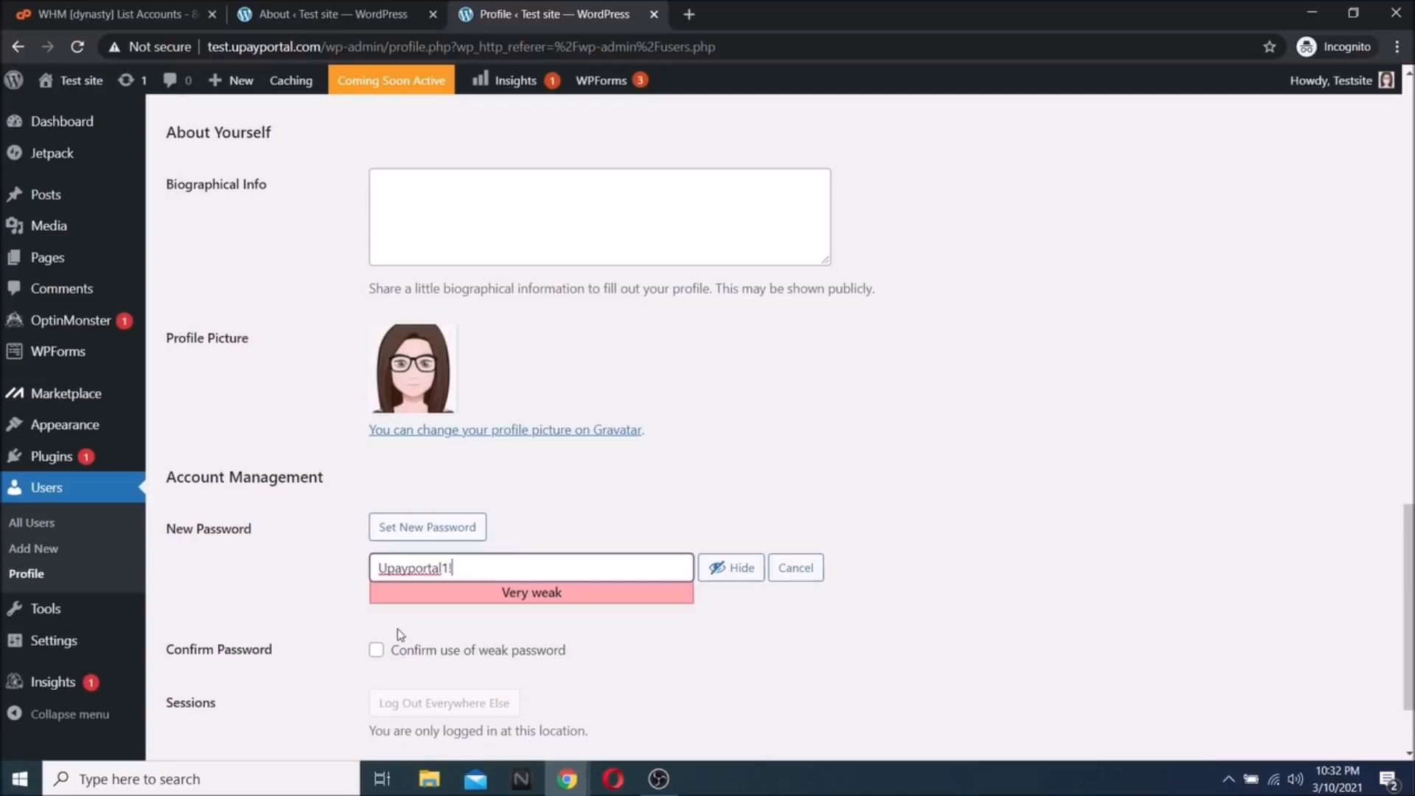
{"action": "left_click", "coordinate": [376, 650]}
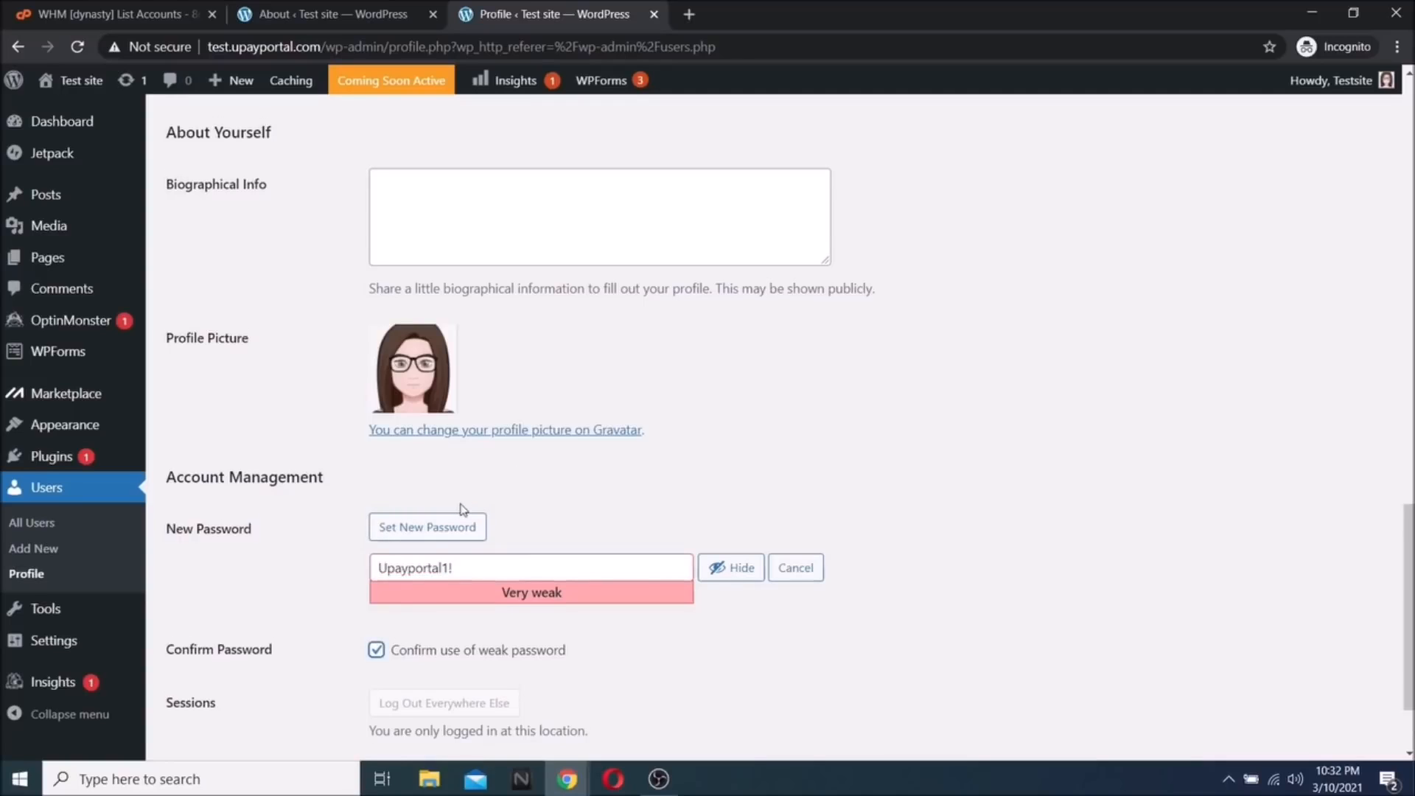
{"action": "scroll", "coordinate": [462, 509], "scroll_direction": "down", "scroll_amount": 2}
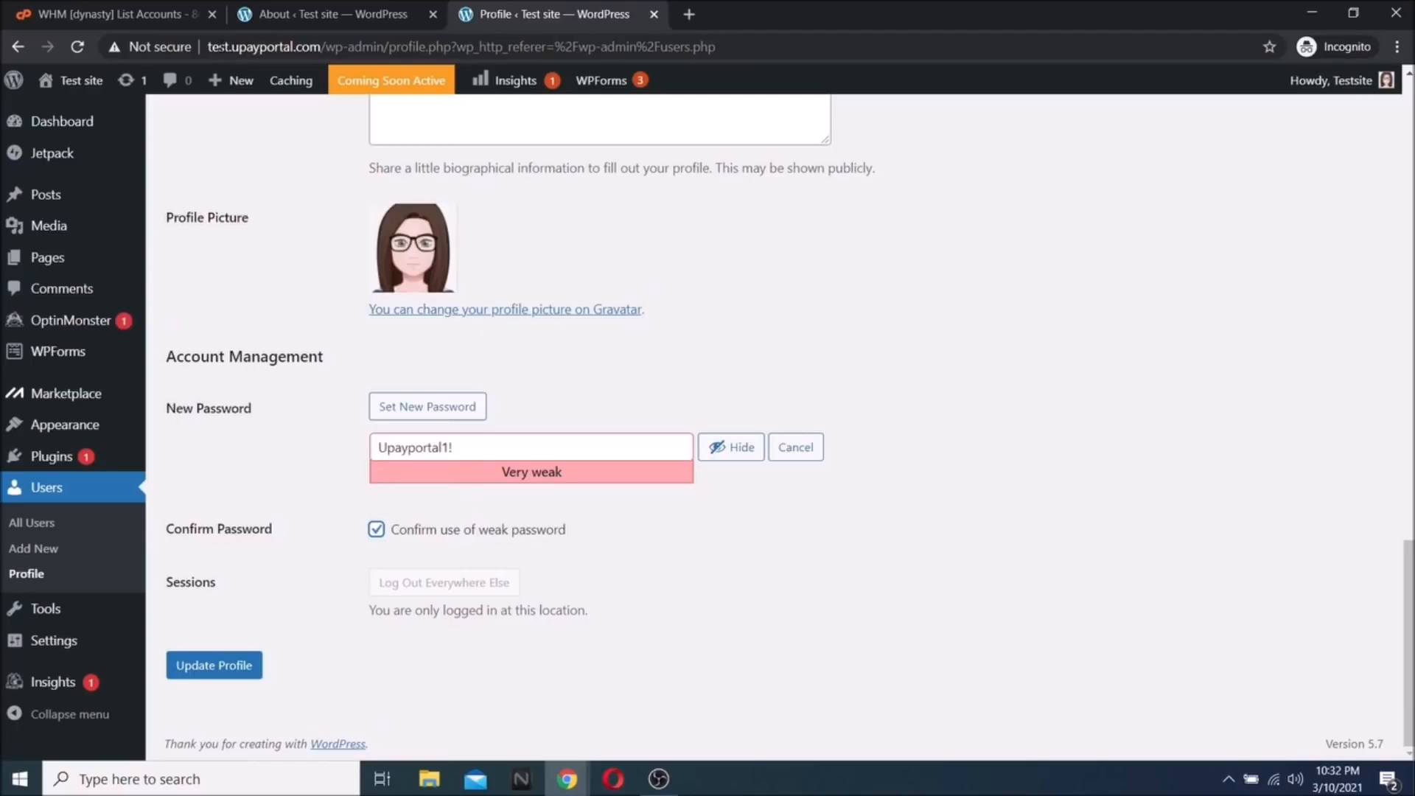
{"action": "left_click_drag", "start_coordinate": [208, 46], "coordinate": [374, 47]}
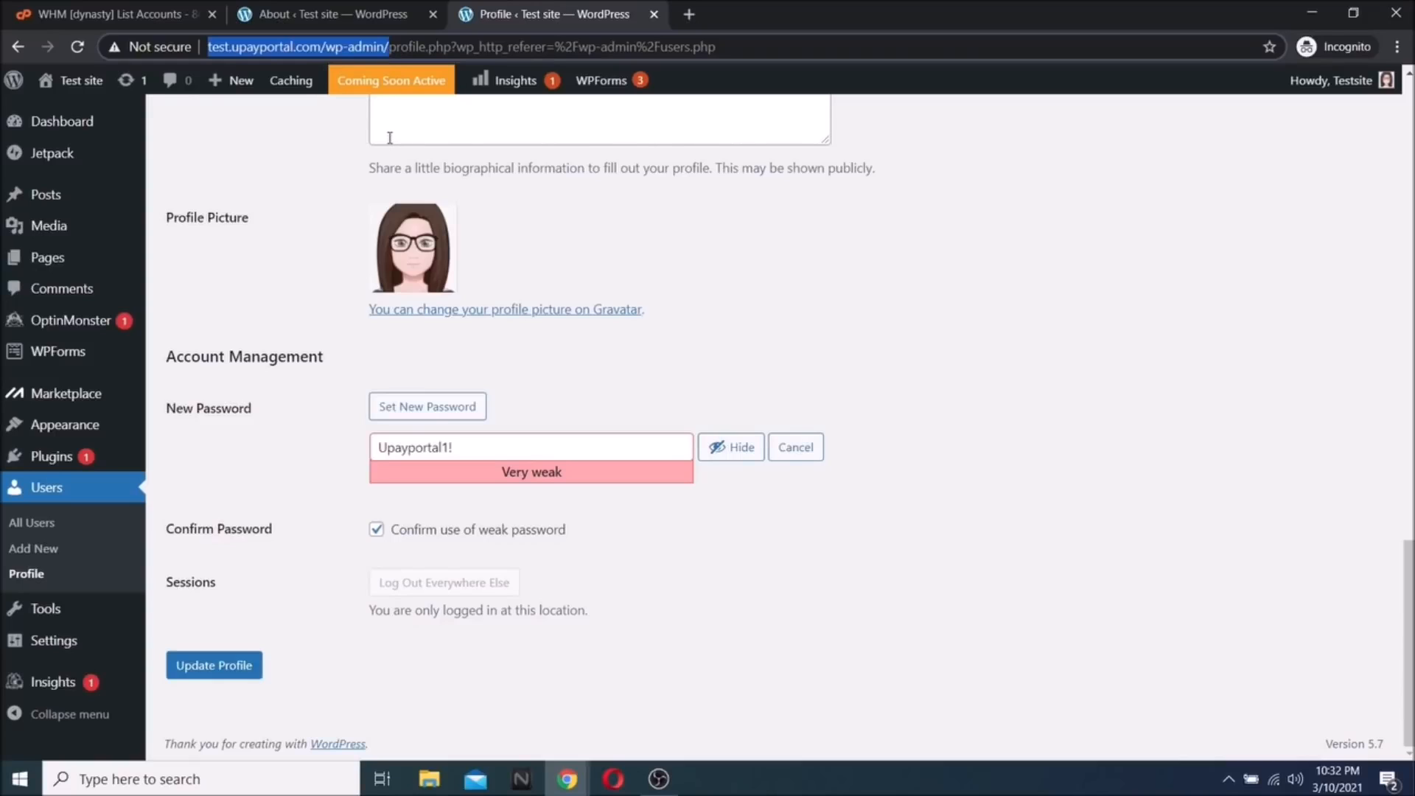
{"action": "left_click", "coordinate": [236, 669]}
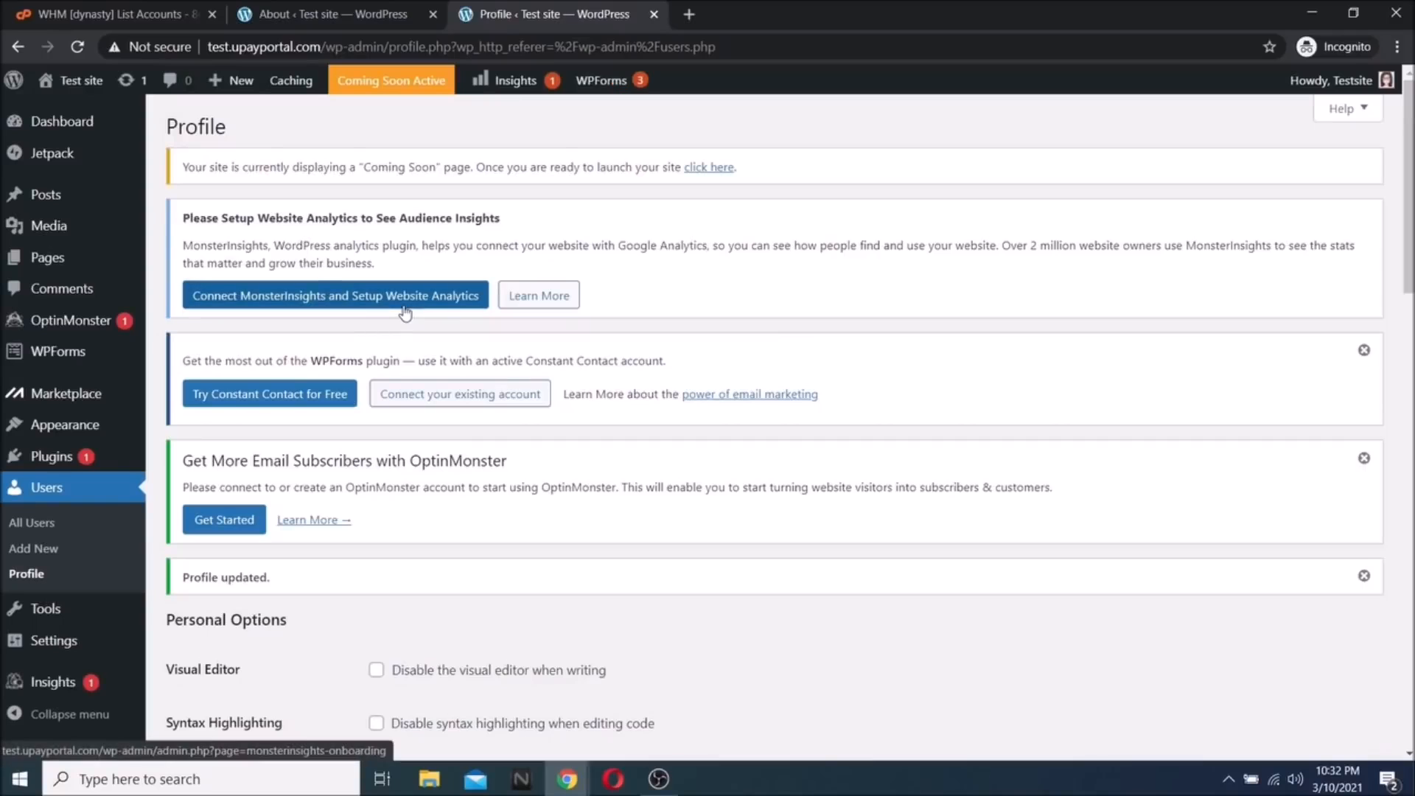
{"action": "scroll", "coordinate": [406, 313], "scroll_direction": "down", "scroll_amount": 9}
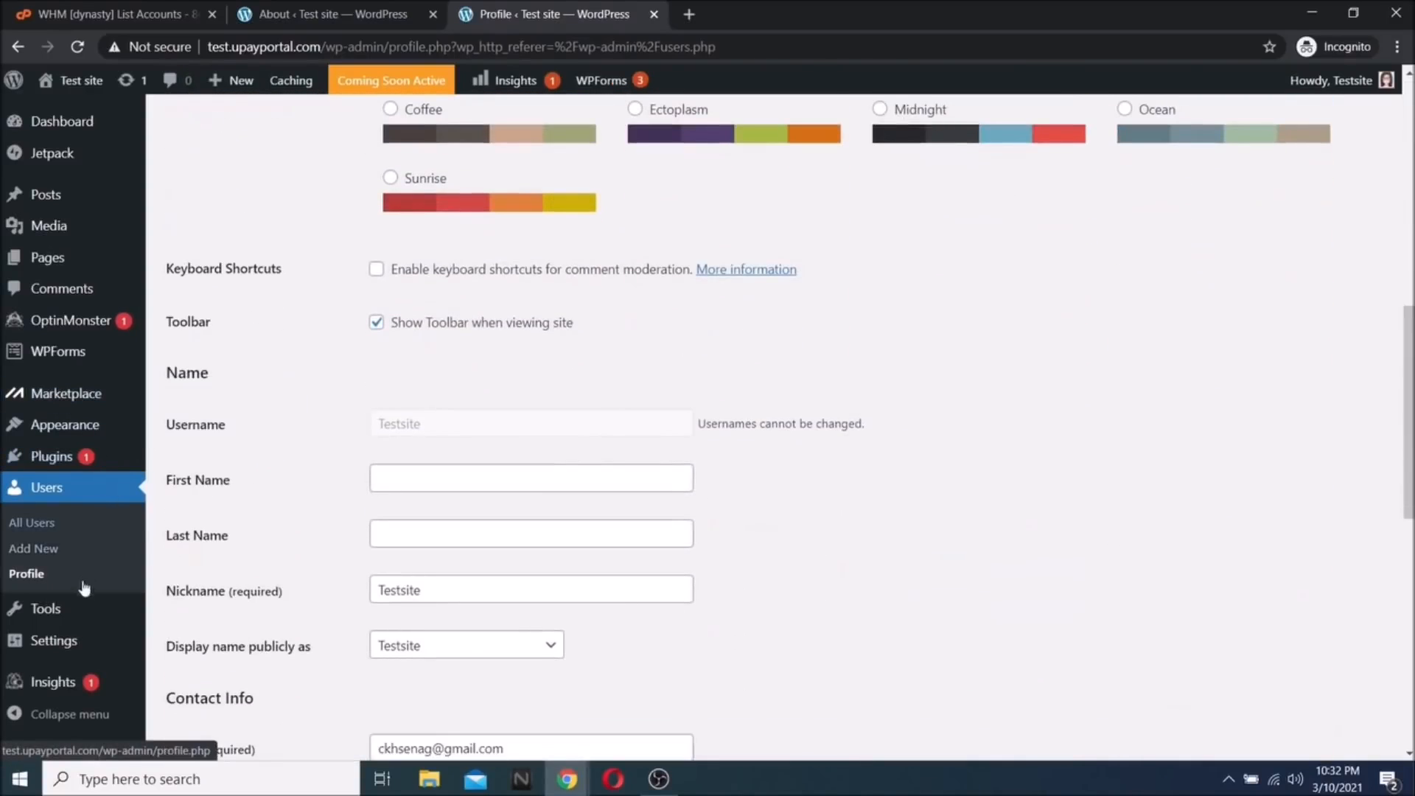
{"action": "mouse_move", "coordinate": [57, 618]}
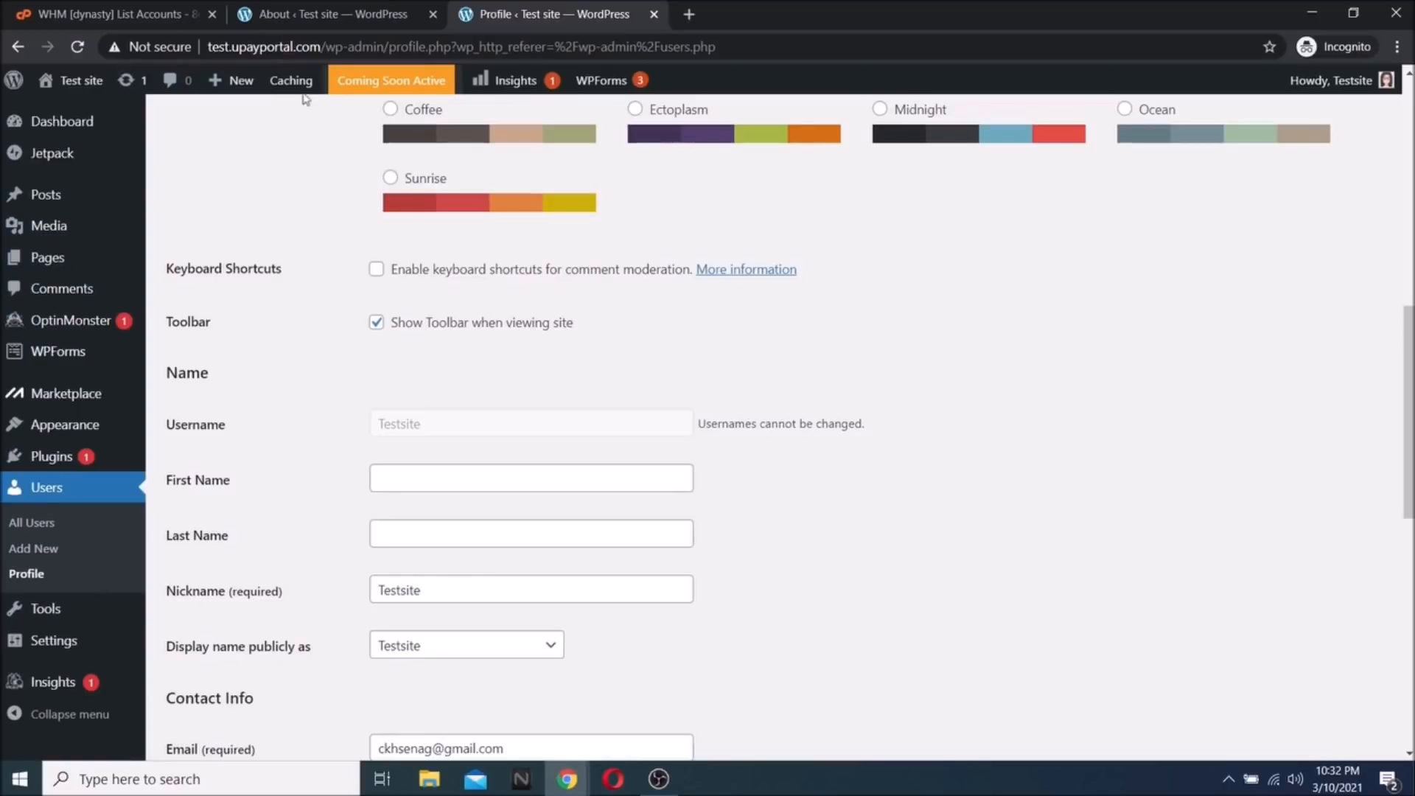
{"action": "scroll", "coordinate": [89, 287], "scroll_direction": "up", "scroll_amount": 4}
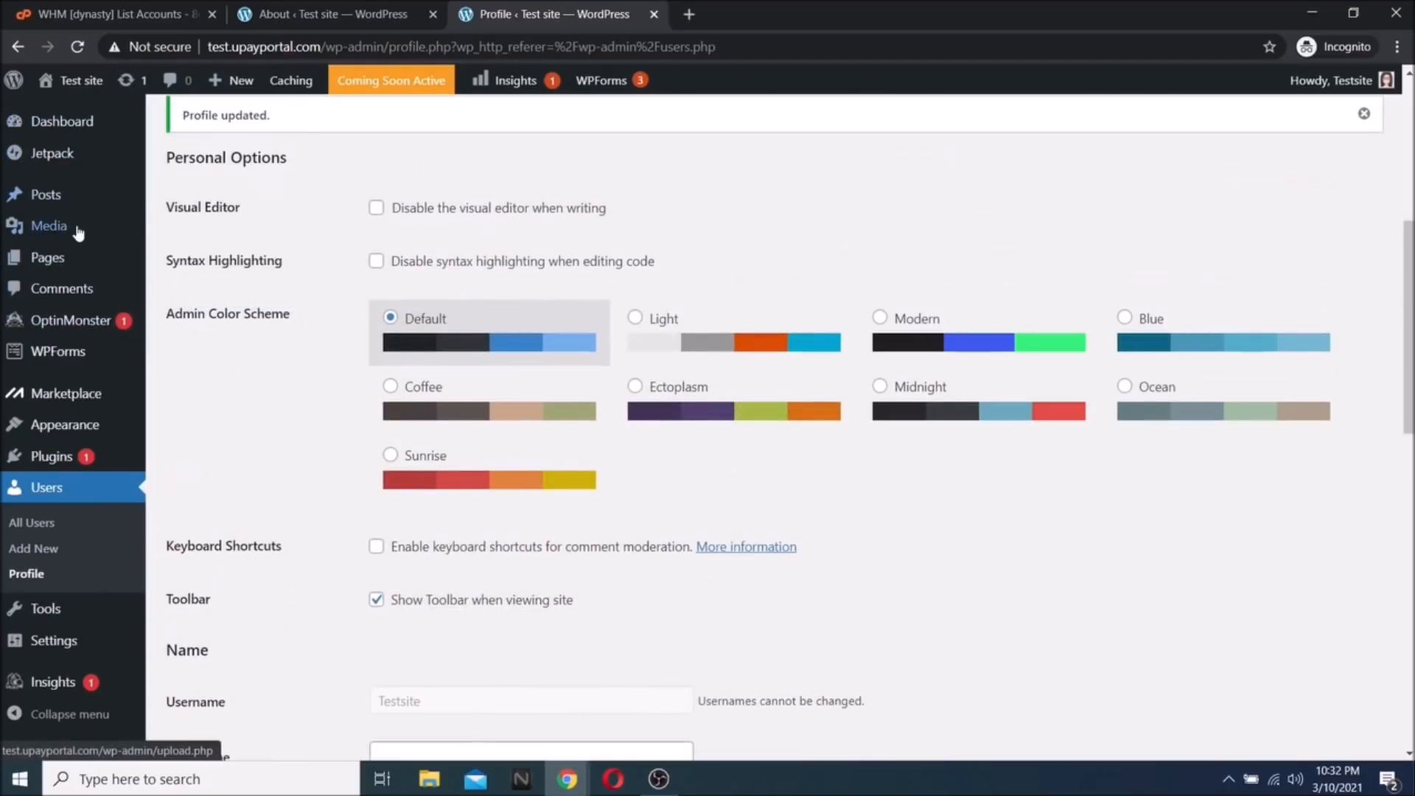
{"action": "scroll", "coordinate": [158, 329], "scroll_direction": "down", "scroll_amount": 1}
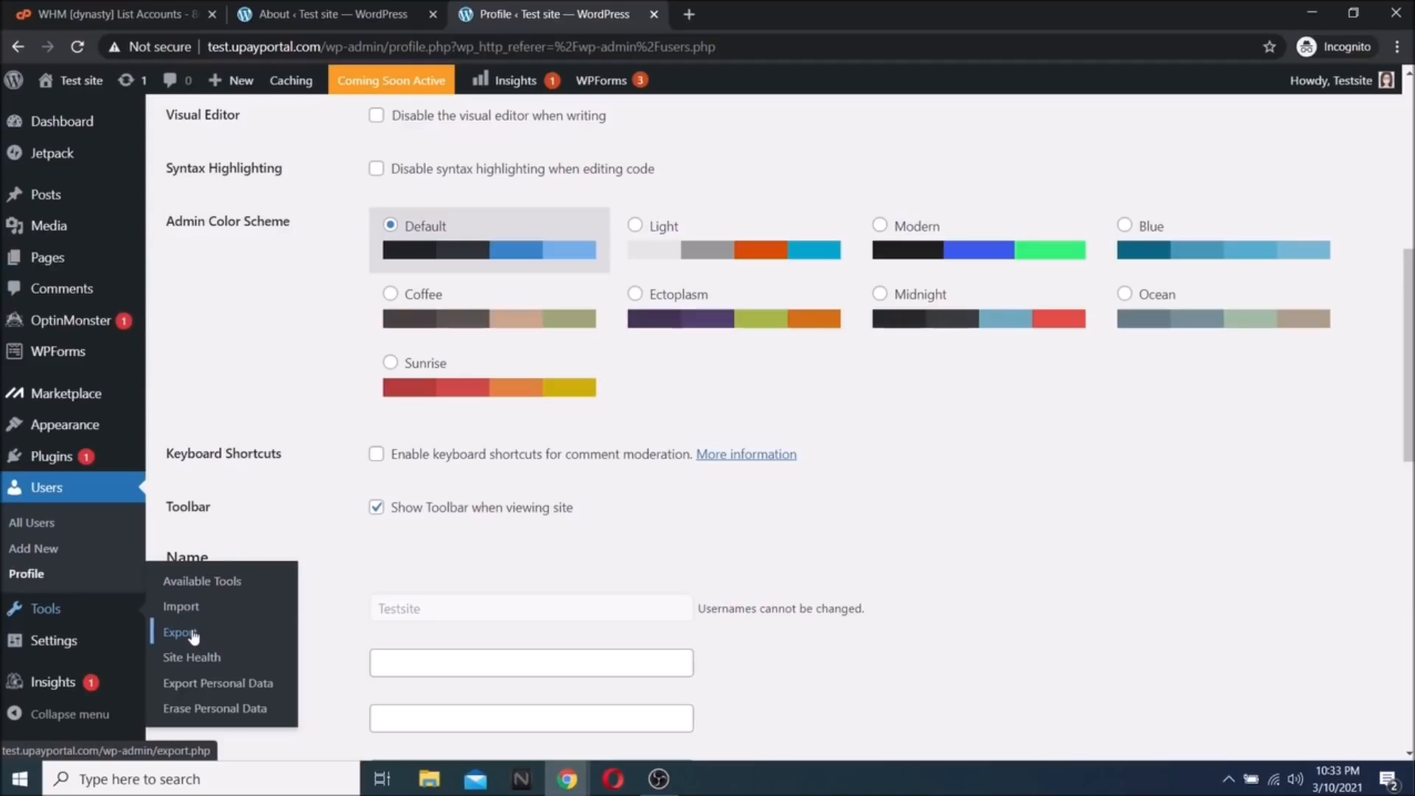
Step: Open Site Health in a new tab and review its 2 critical issues and 4 recommended improvements
{"action": "middle_click", "coordinate": [192, 657]}
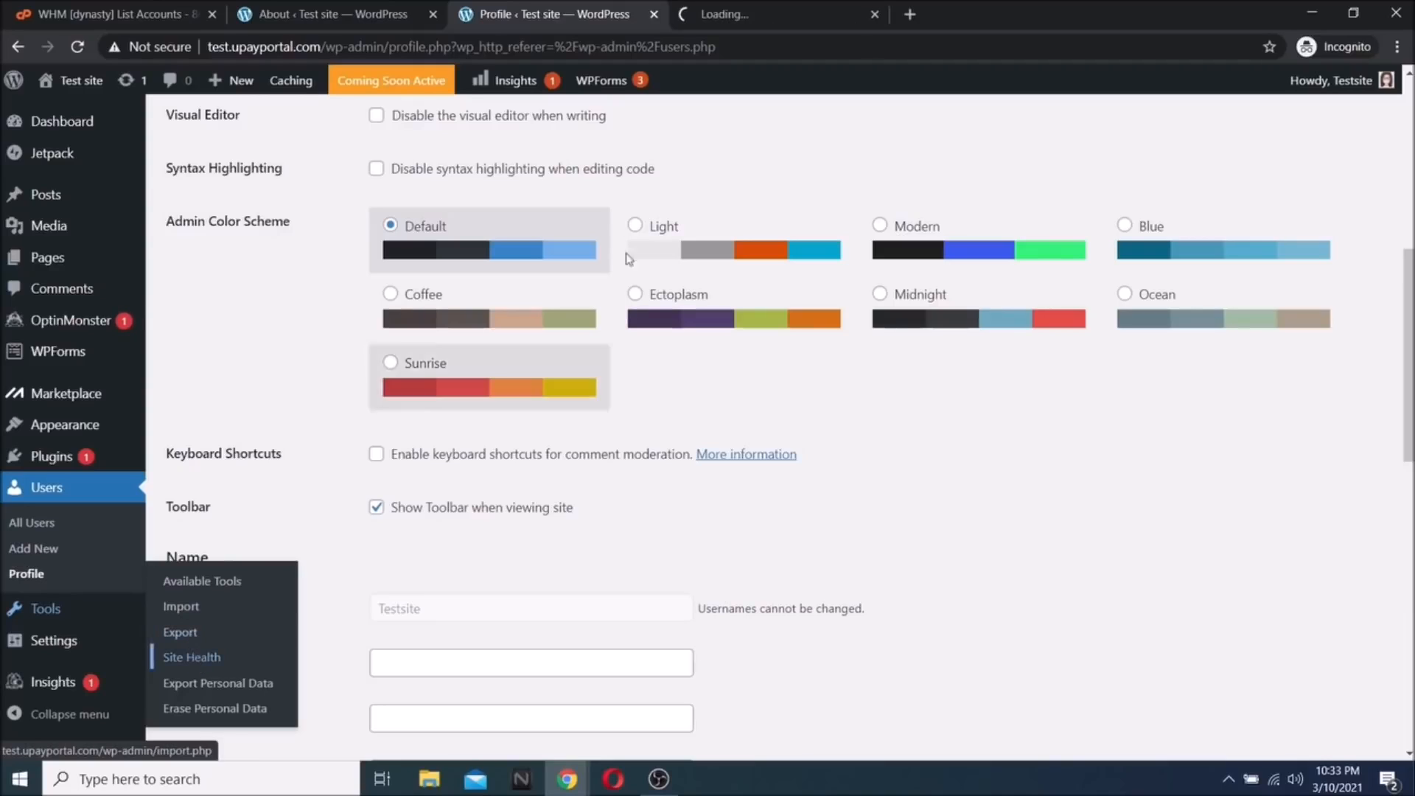
{"action": "left_click", "coordinate": [752, 9]}
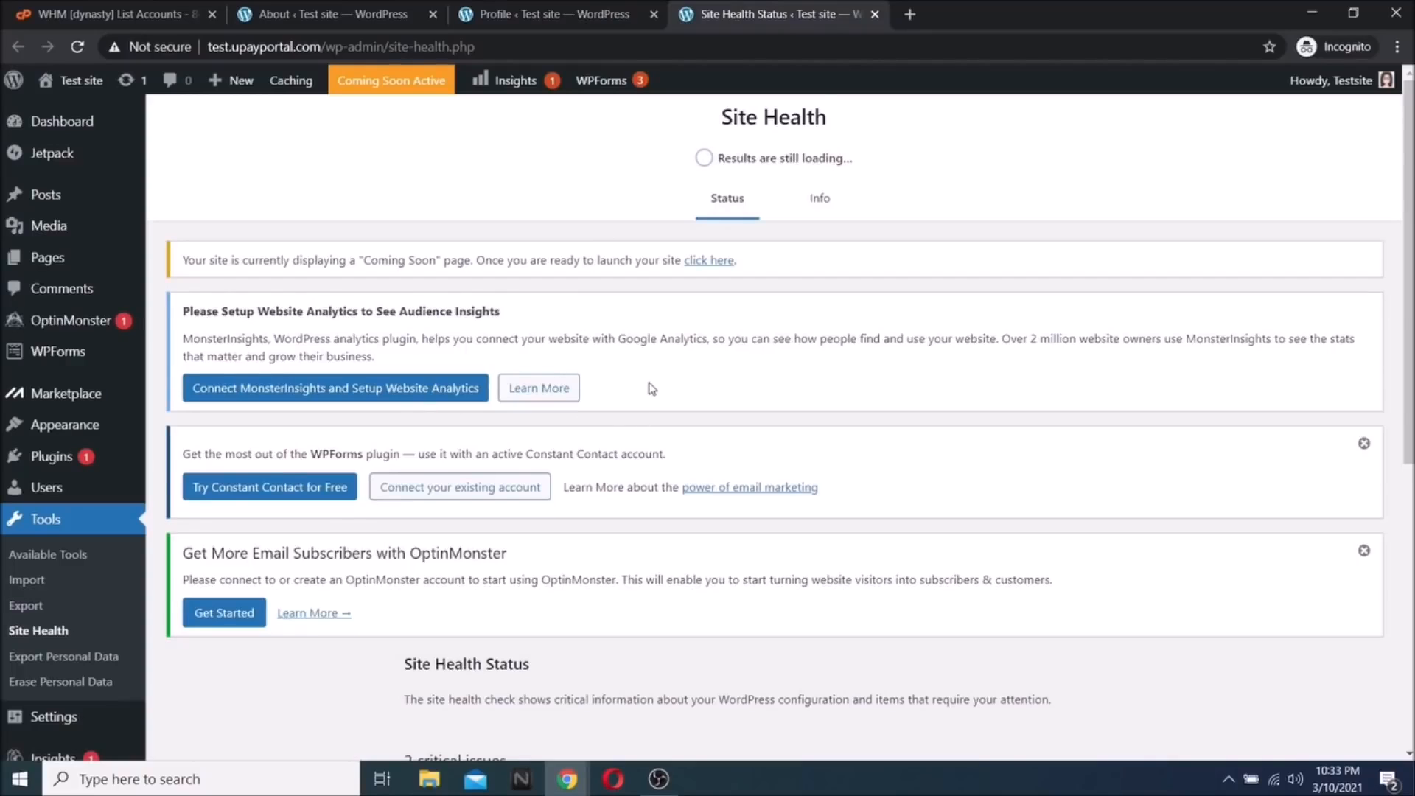
{"action": "scroll", "coordinate": [652, 388], "scroll_direction": "down", "scroll_amount": 4}
{"action": "scroll", "coordinate": [652, 386], "scroll_direction": "down", "scroll_amount": 3}
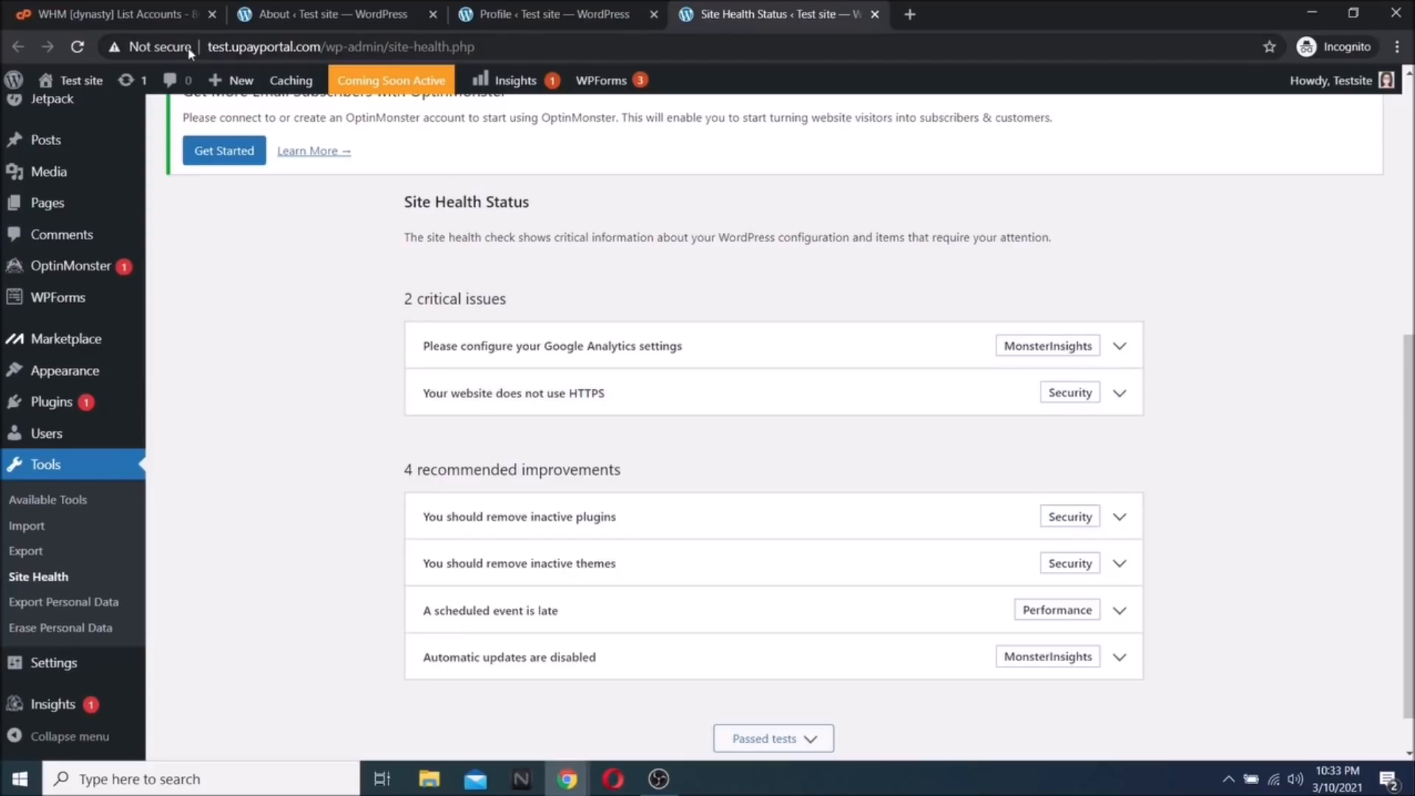
{"action": "left_click", "coordinate": [237, 48]}
{"action": "left_click", "coordinate": [238, 49]}
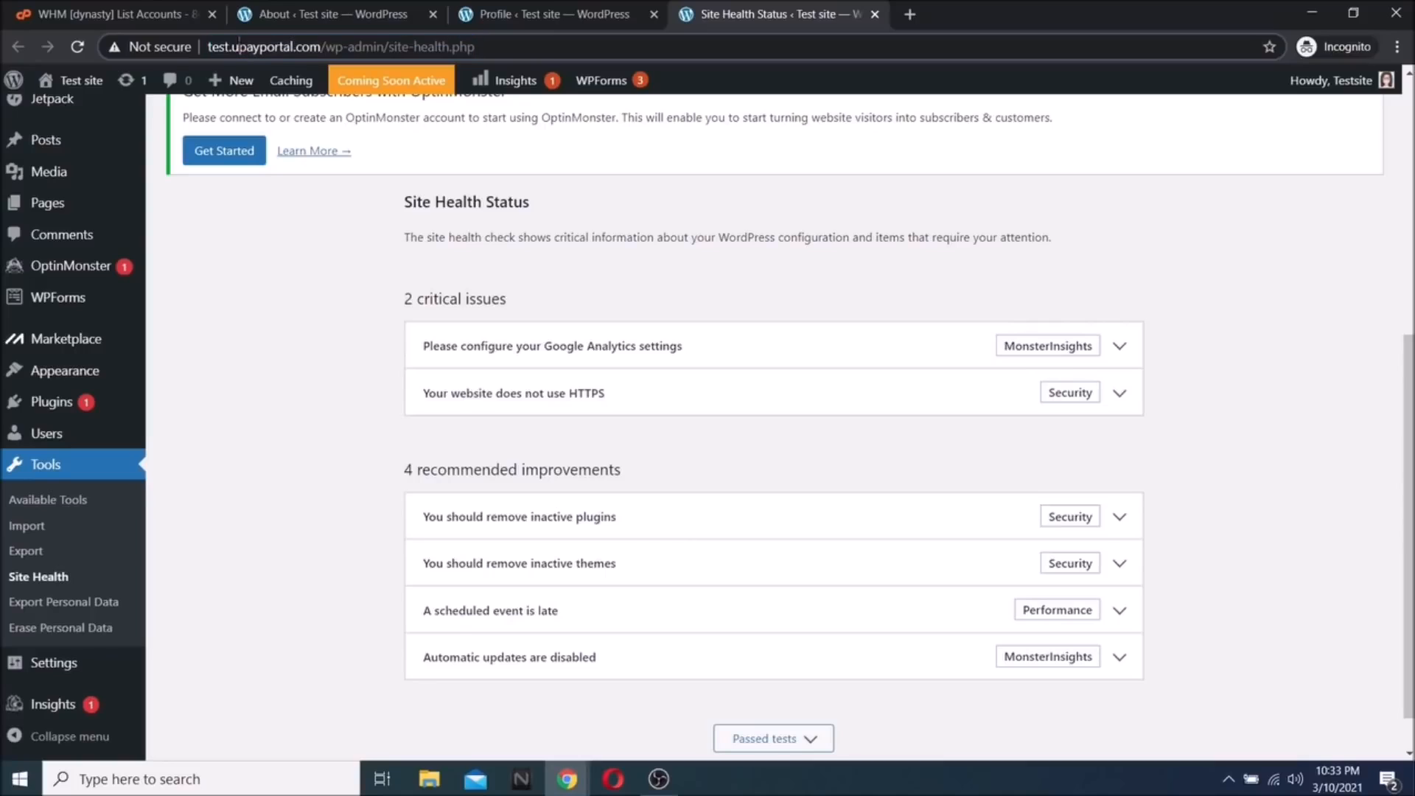
{"action": "double_click", "coordinate": [243, 47]}
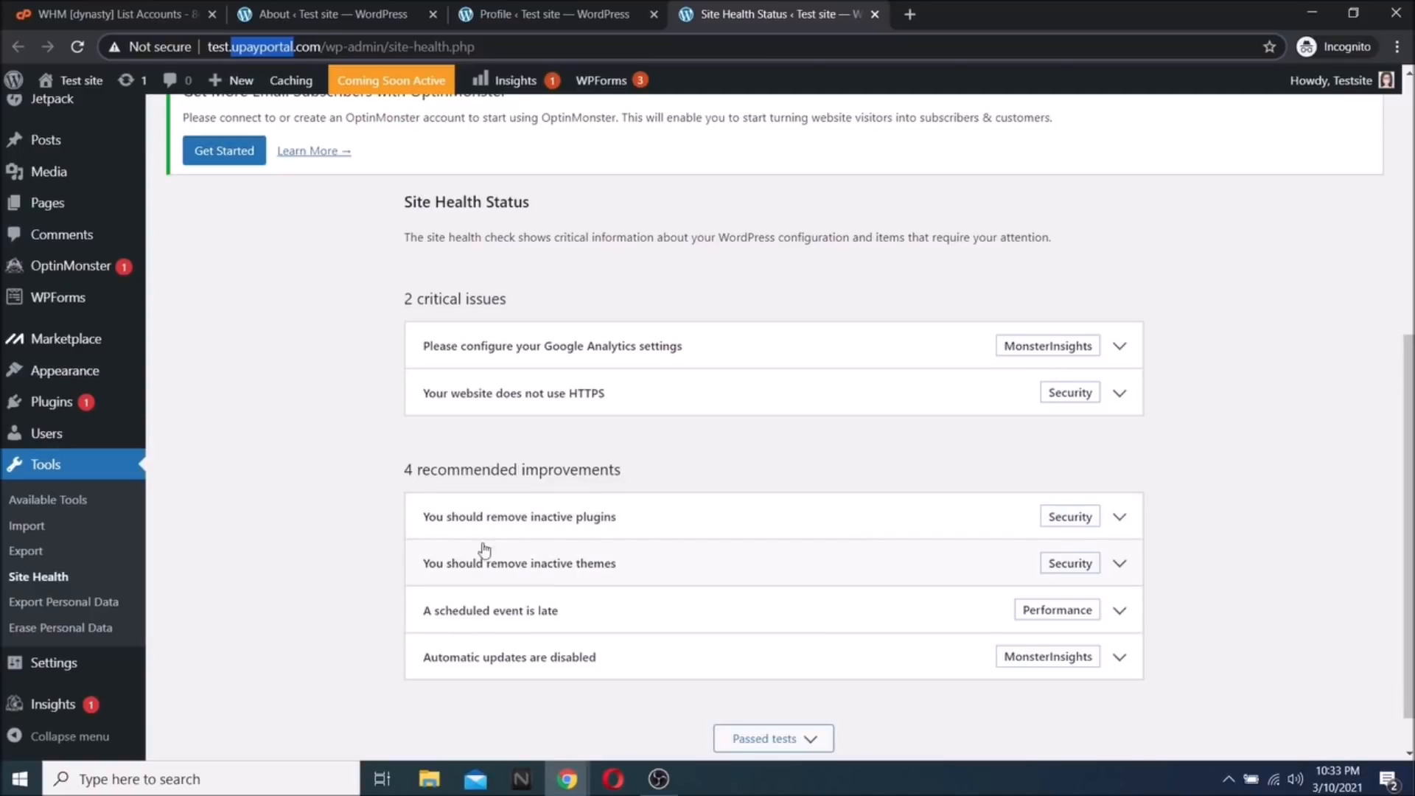
Step: Open Settings > Permalinks in a new background tab
{"action": "scroll", "coordinate": [178, 534], "scroll_direction": "down", "scroll_amount": 1}
{"action": "mouse_move", "coordinate": [77, 669]}
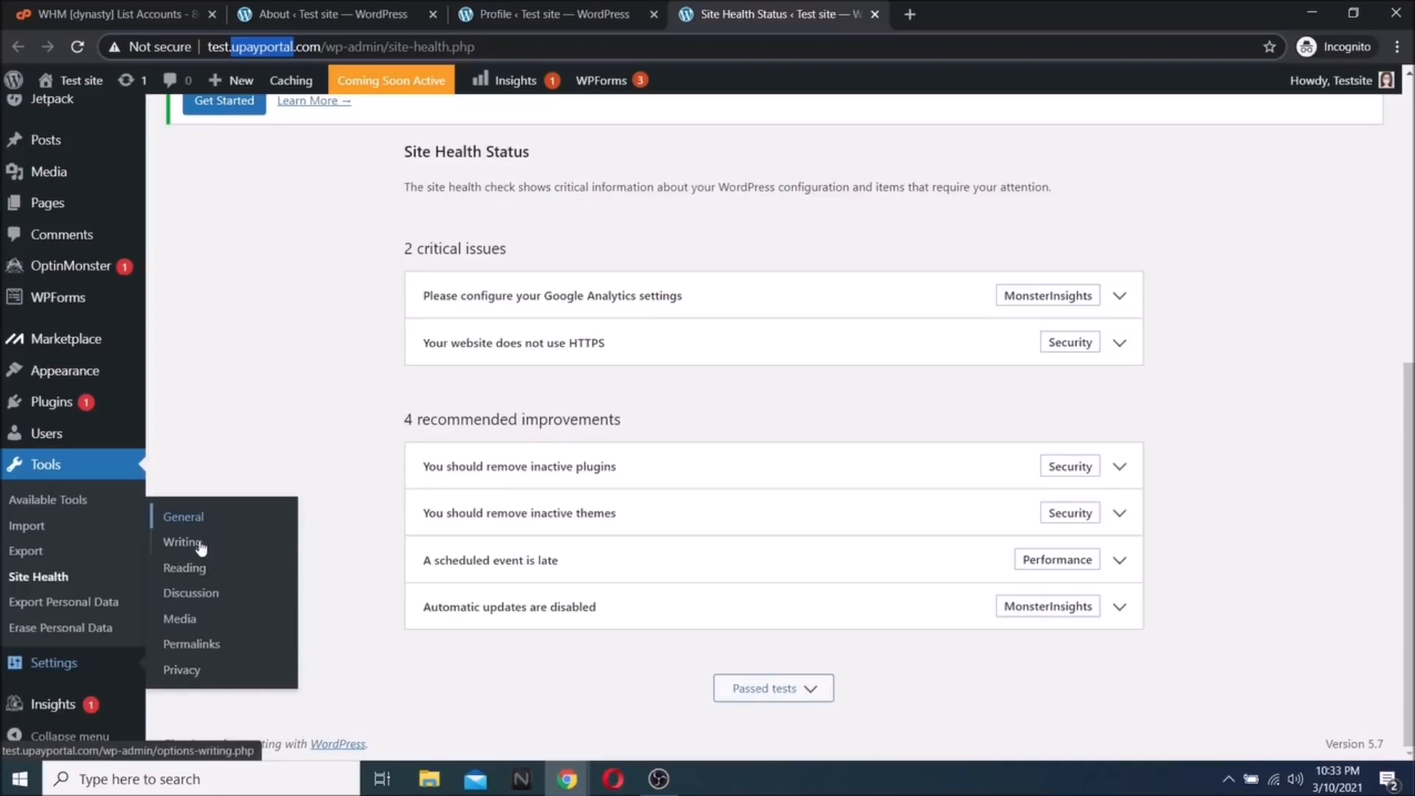
{"action": "middle_click", "coordinate": [198, 648]}
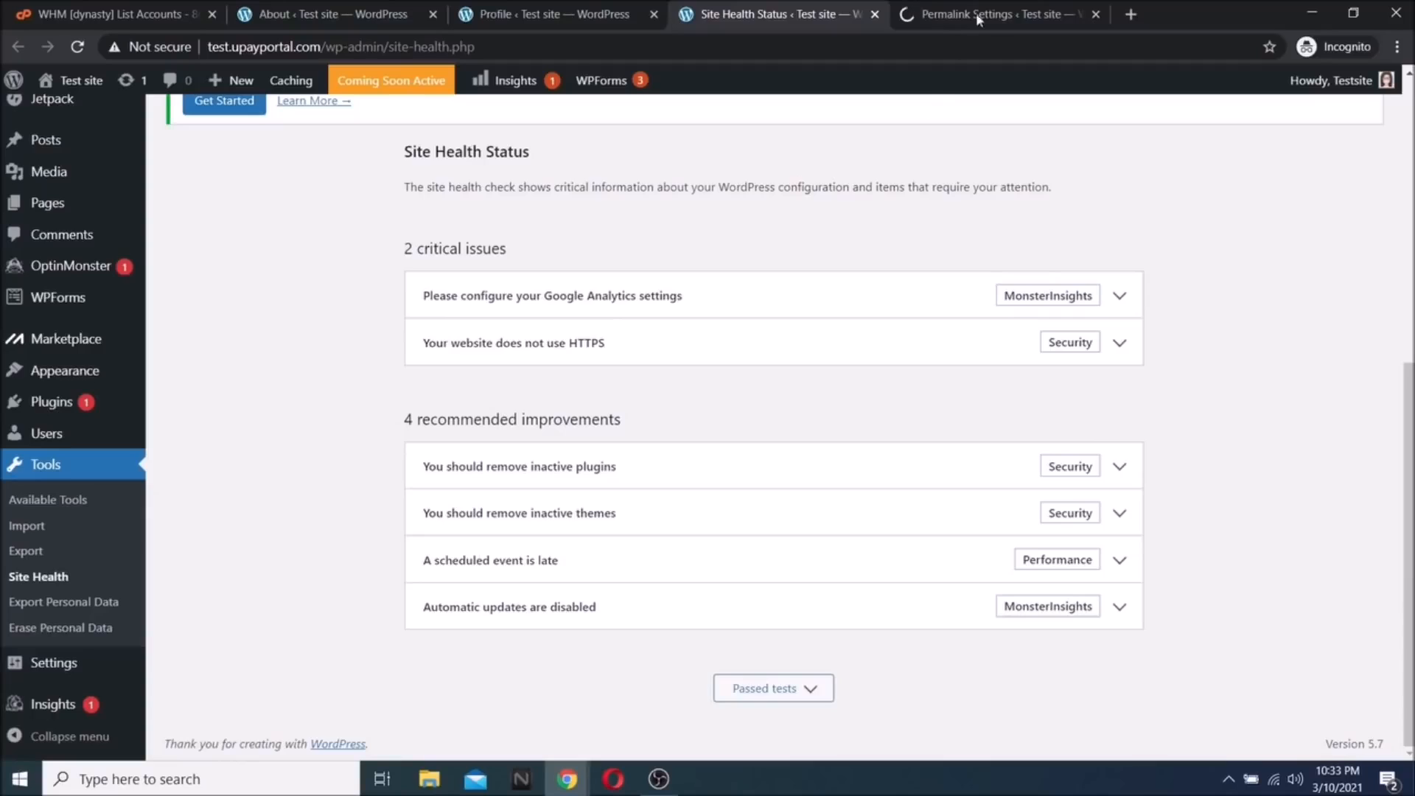
Step: Choose the Post name (/%postname%/) permalink structure, noting the sample-post example URL, and save it
{"action": "key", "text": "ctrl+Tab"}
{"action": "scroll", "coordinate": [641, 333], "scroll_direction": "down", "scroll_amount": 5}
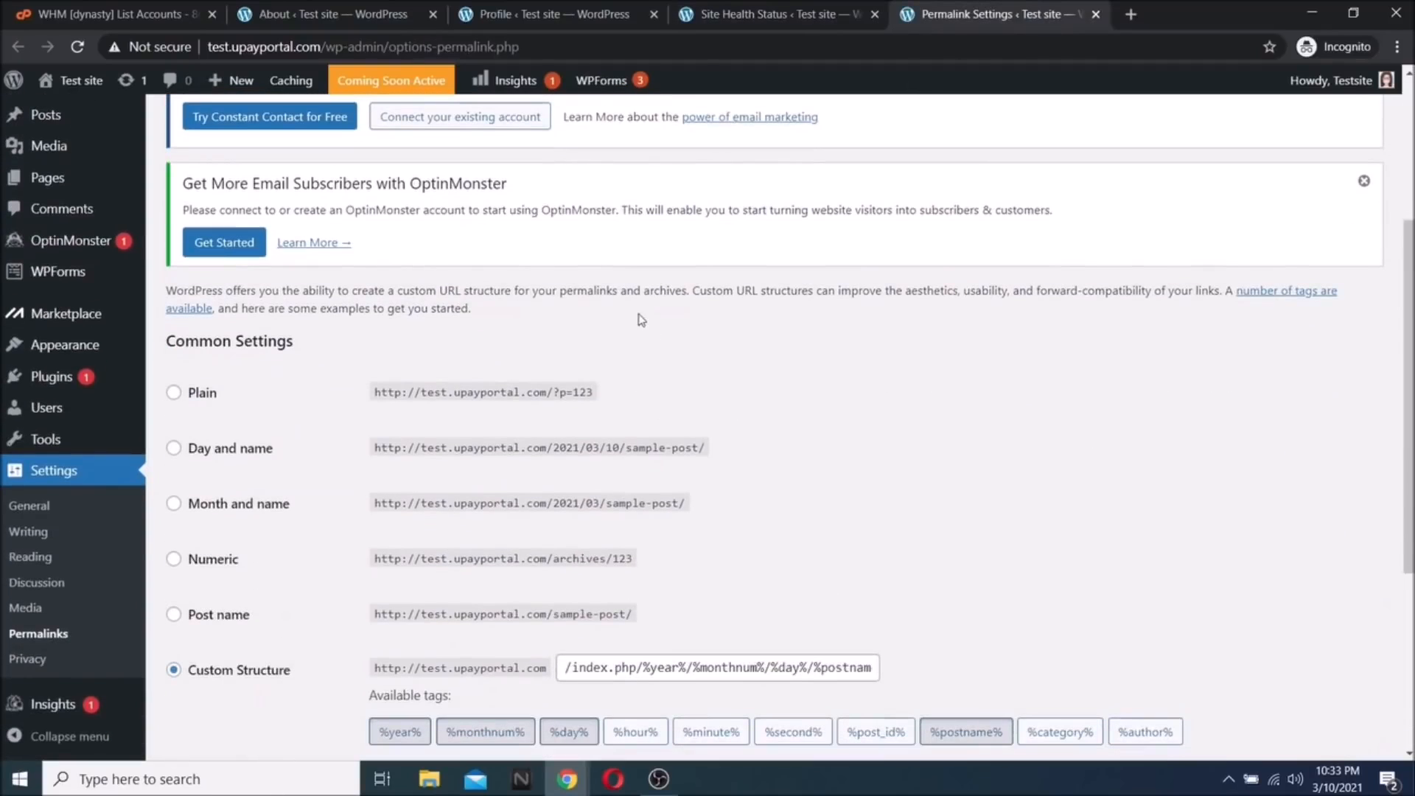
{"action": "scroll", "coordinate": [641, 328], "scroll_direction": "down", "scroll_amount": 3}
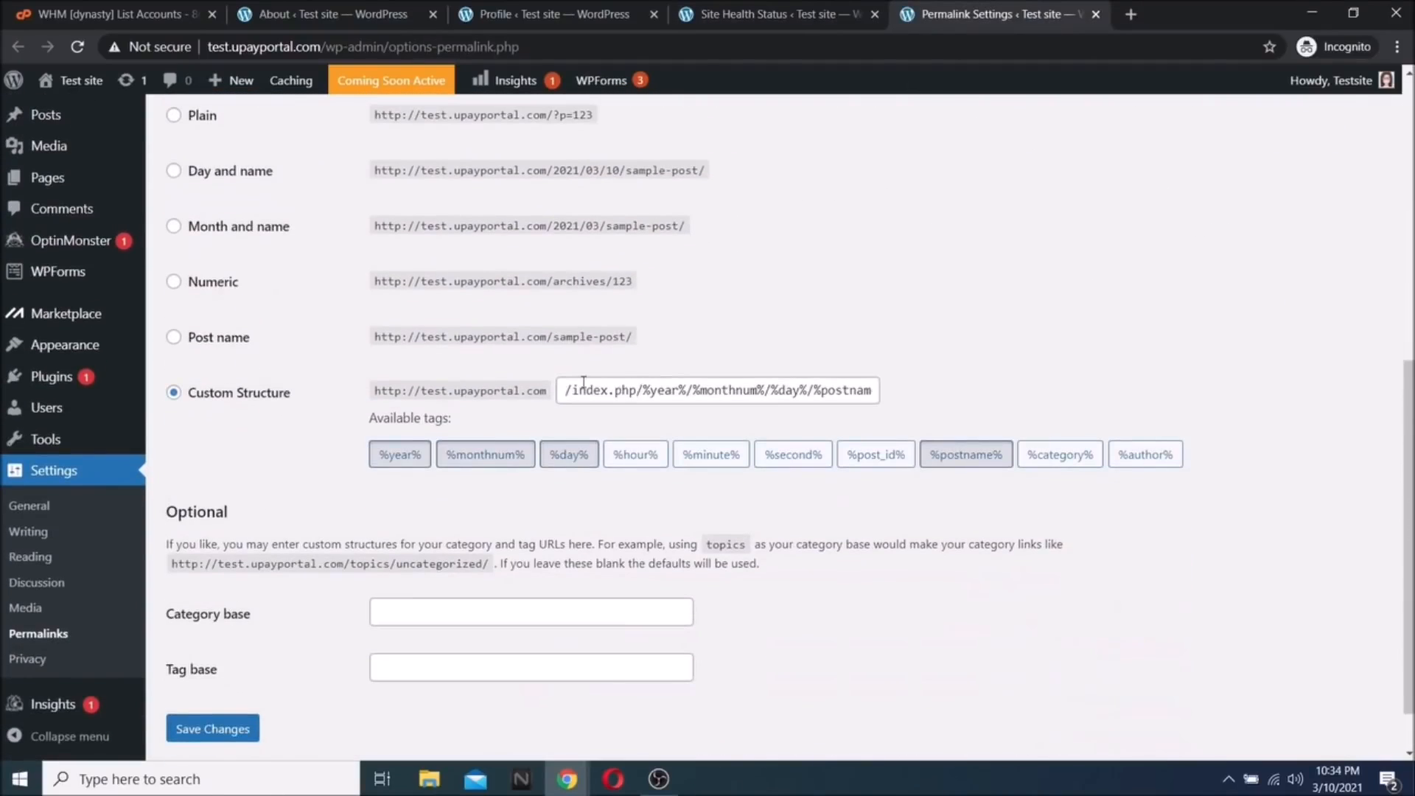
{"action": "scroll", "coordinate": [450, 386], "scroll_direction": "up", "scroll_amount": 1}
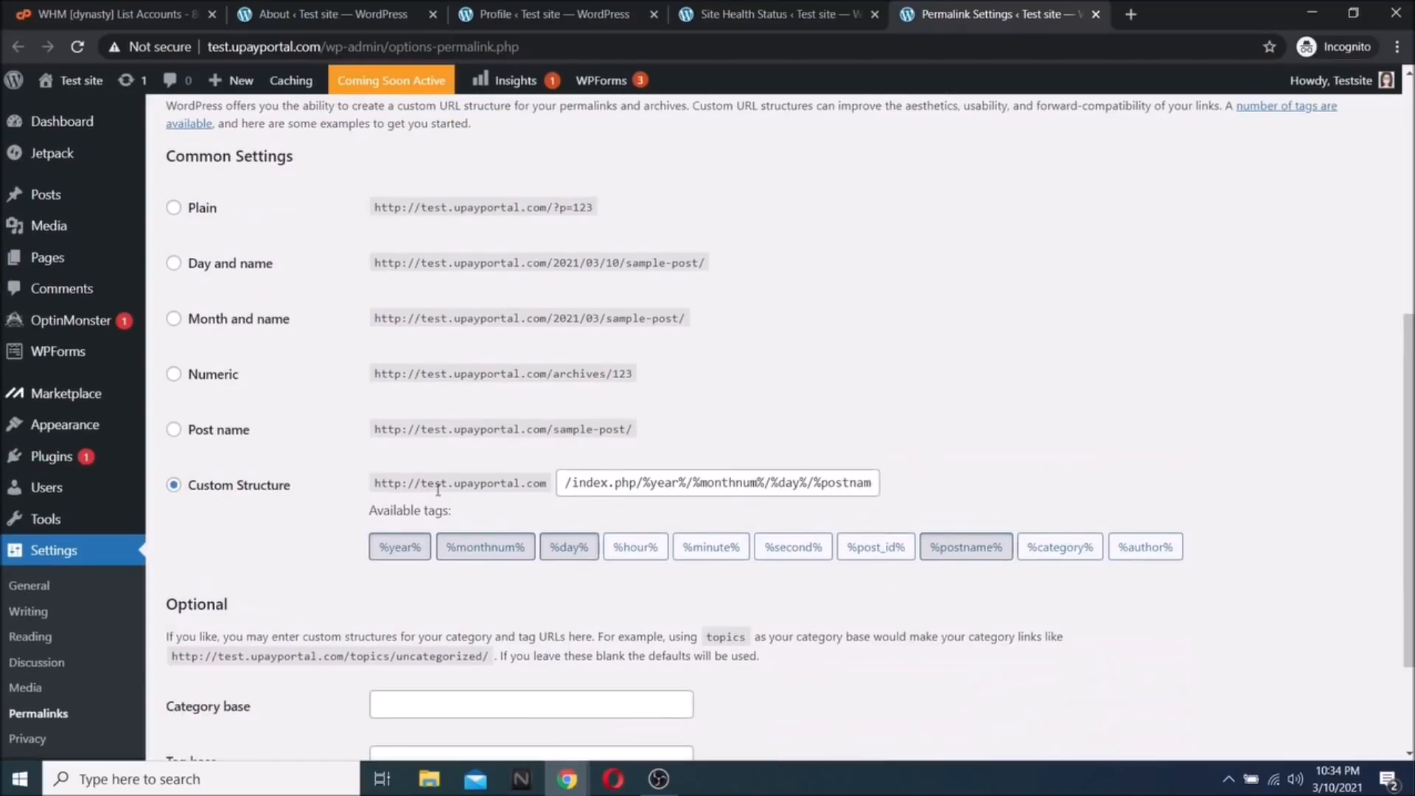
{"action": "left_click", "coordinate": [174, 430]}
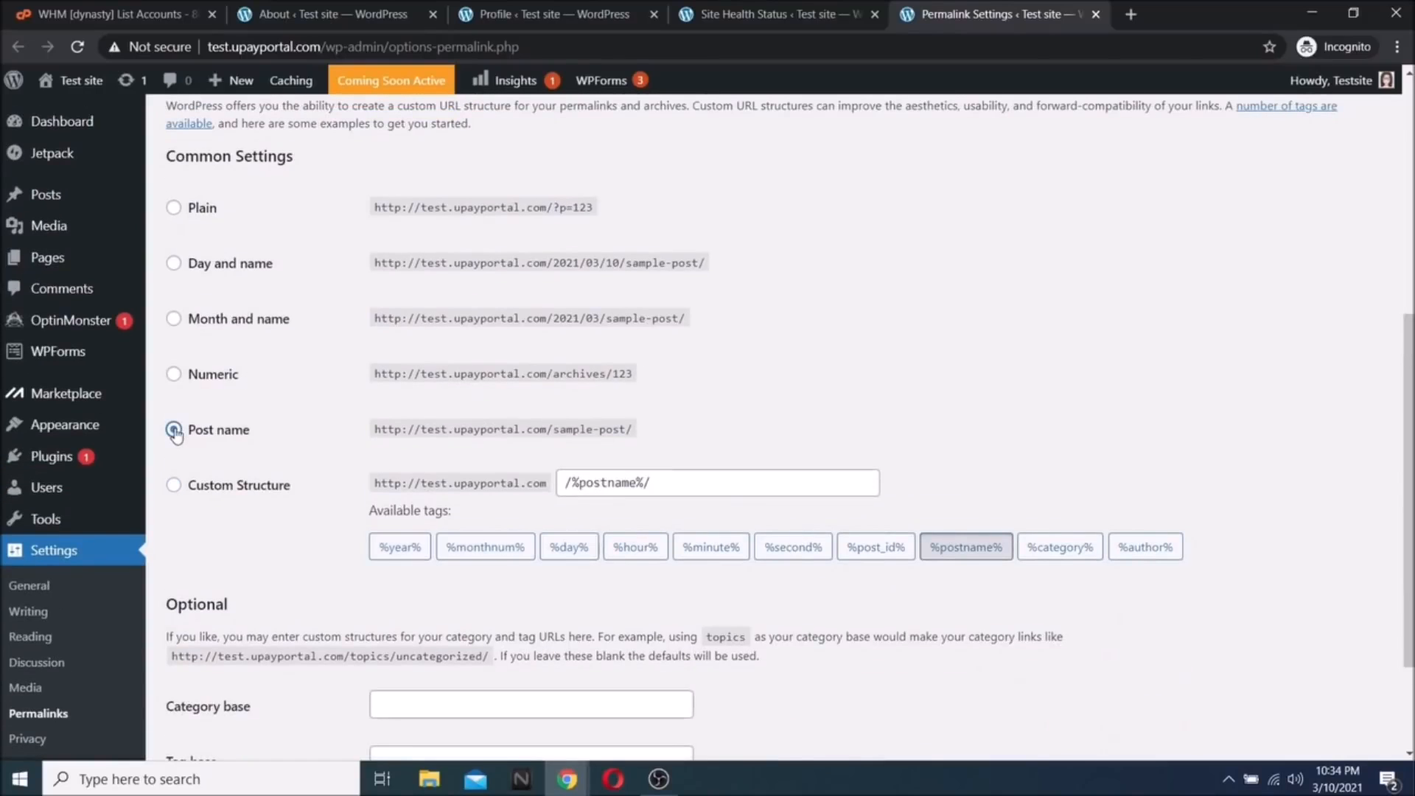
{"action": "mouse_move", "coordinate": [135, 251]}
{"action": "left_click_drag", "start_coordinate": [420, 430], "coordinate": [564, 426]}
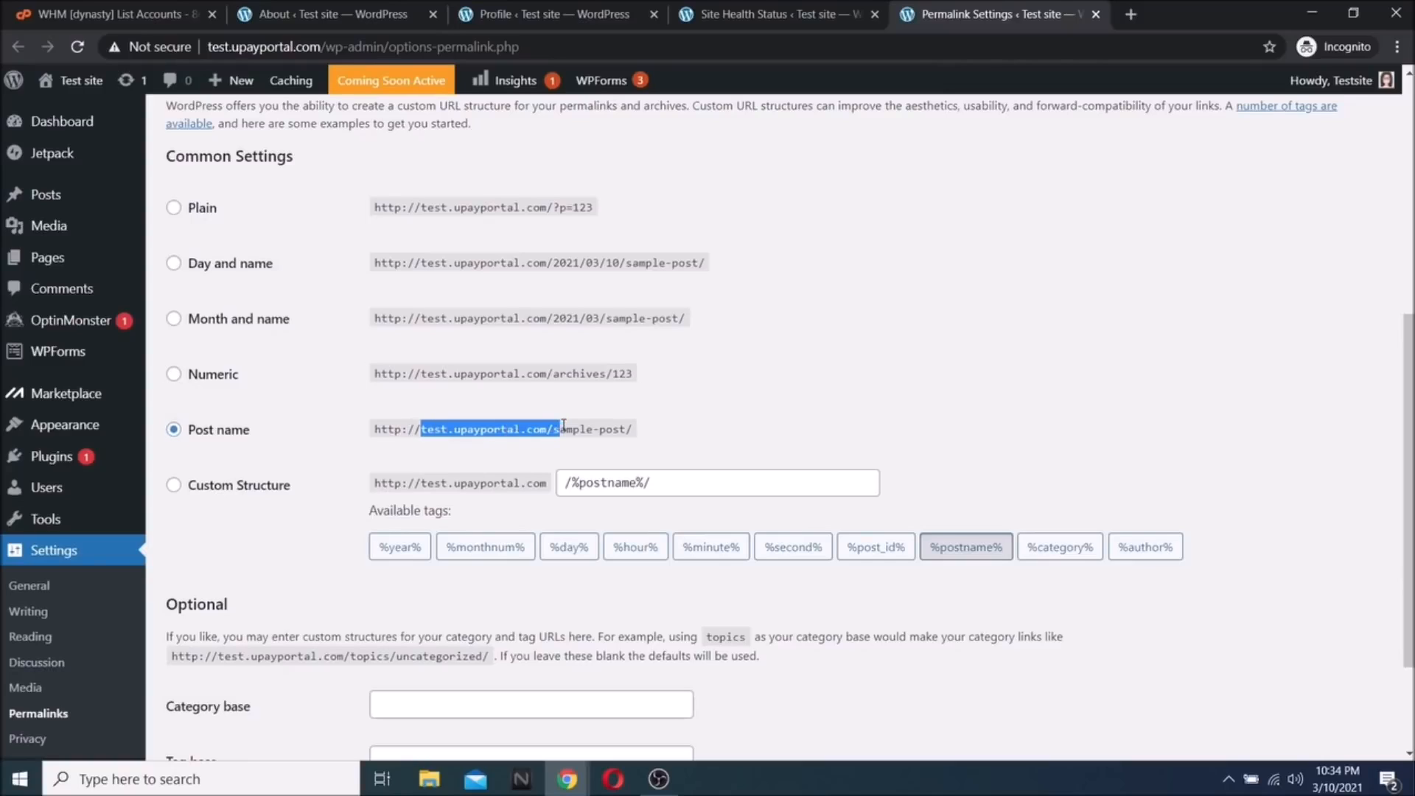
{"action": "left_click", "coordinate": [554, 430]}
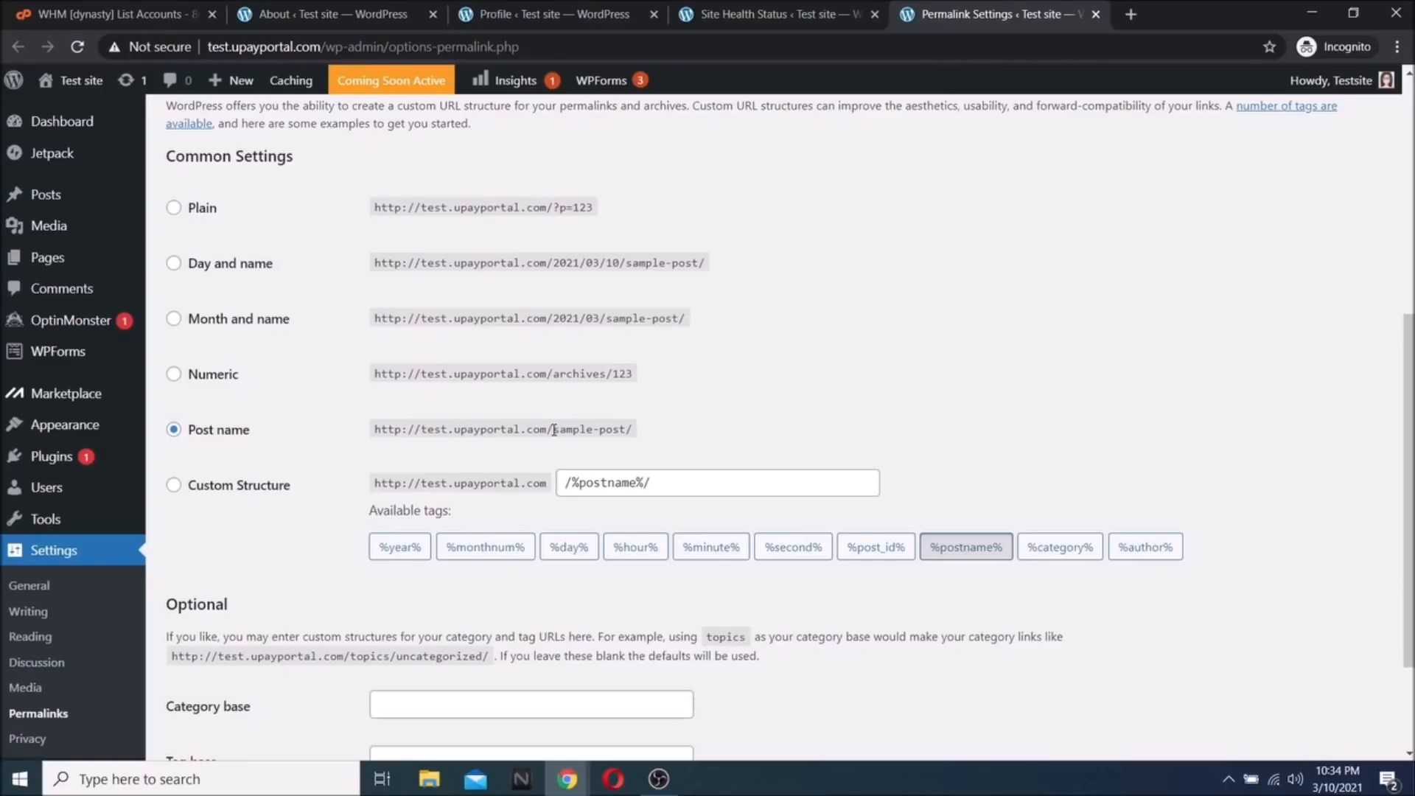
{"action": "left_click_drag", "start_coordinate": [554, 431], "coordinate": [629, 425]}
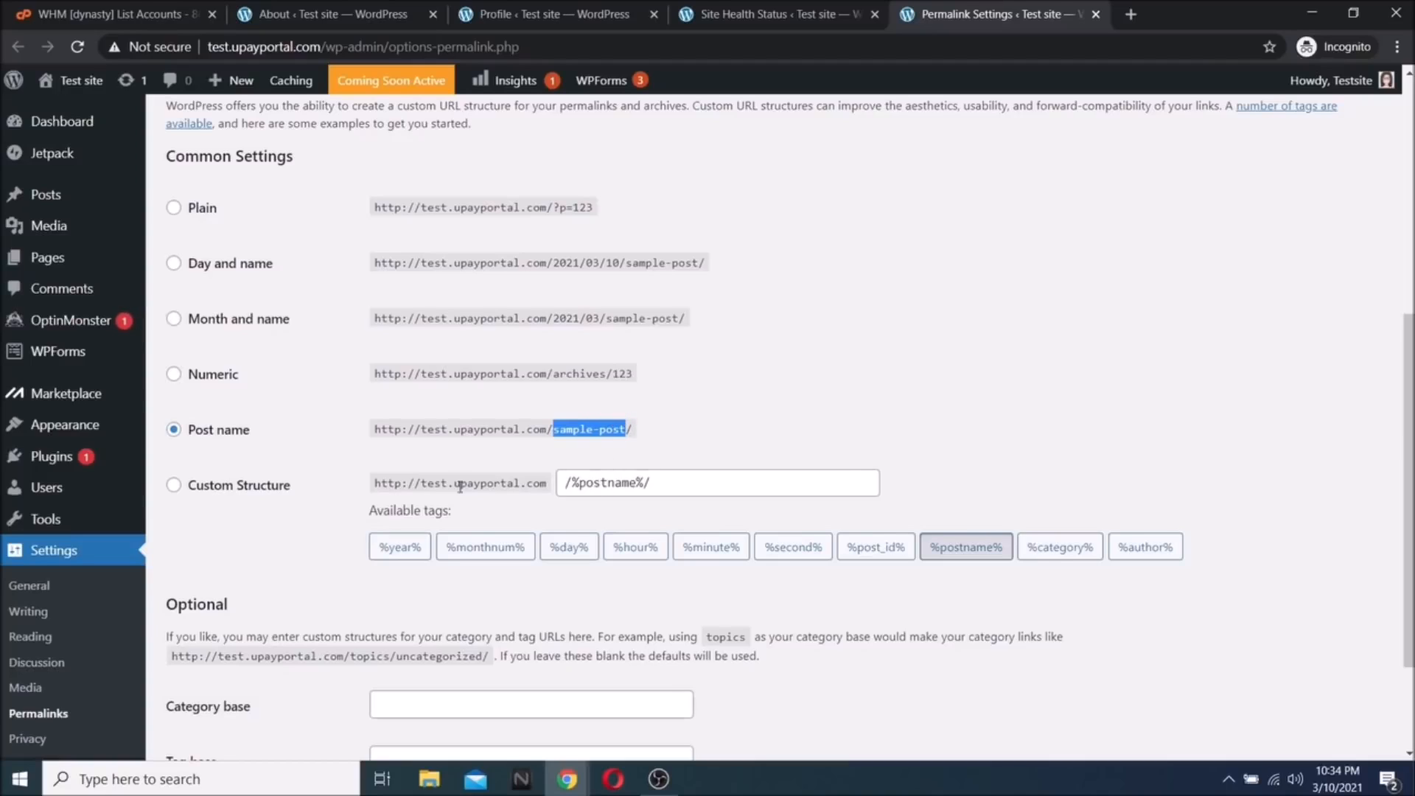
{"action": "scroll", "coordinate": [319, 423], "scroll_direction": "down", "scroll_amount": 2}
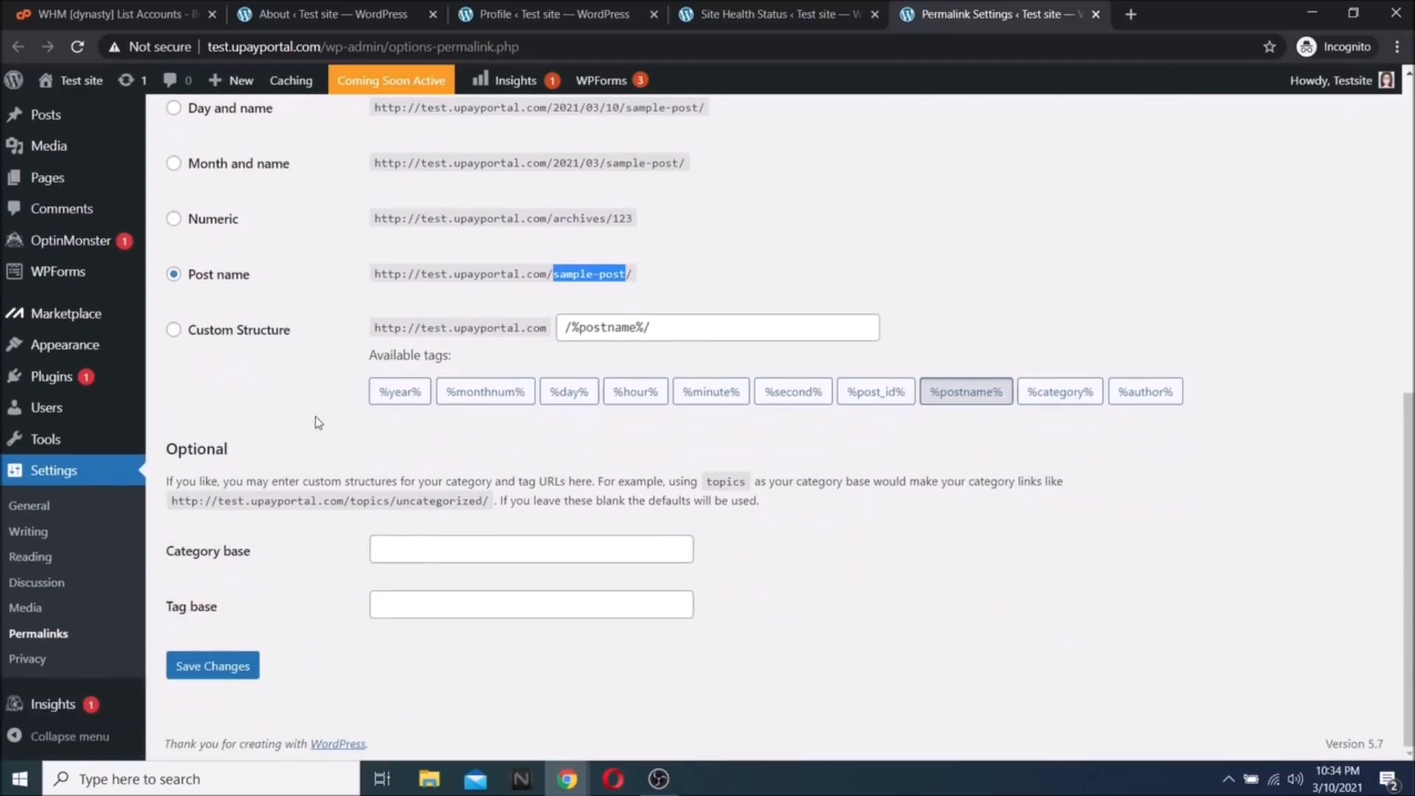
{"action": "left_click", "coordinate": [230, 666]}
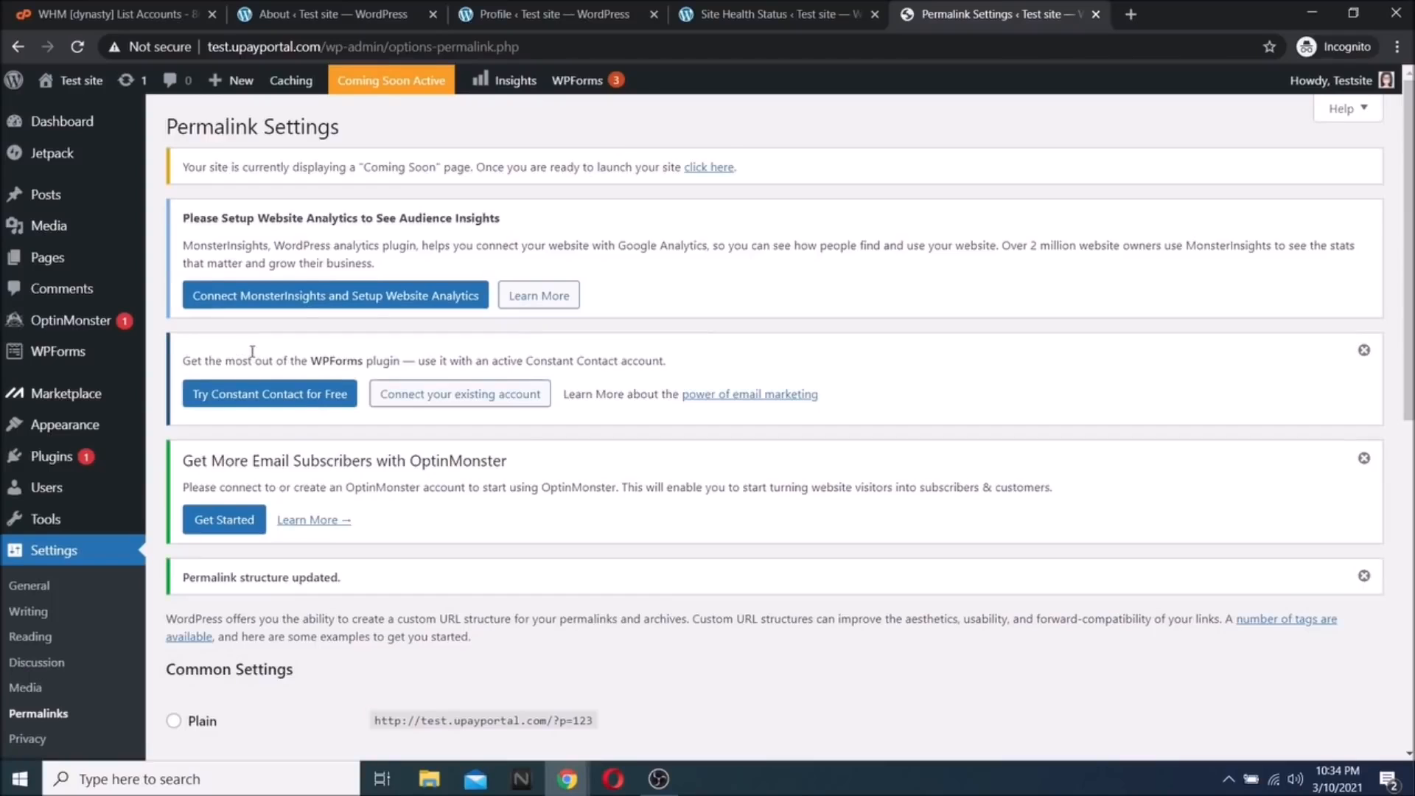
{"action": "scroll", "coordinate": [183, 401], "scroll_direction": "down", "scroll_amount": 5}
{"action": "scroll", "coordinate": [183, 402], "scroll_direction": "down", "scroll_amount": 4}
{"action": "scroll", "coordinate": [108, 469], "scroll_direction": "down", "scroll_amount": 1}
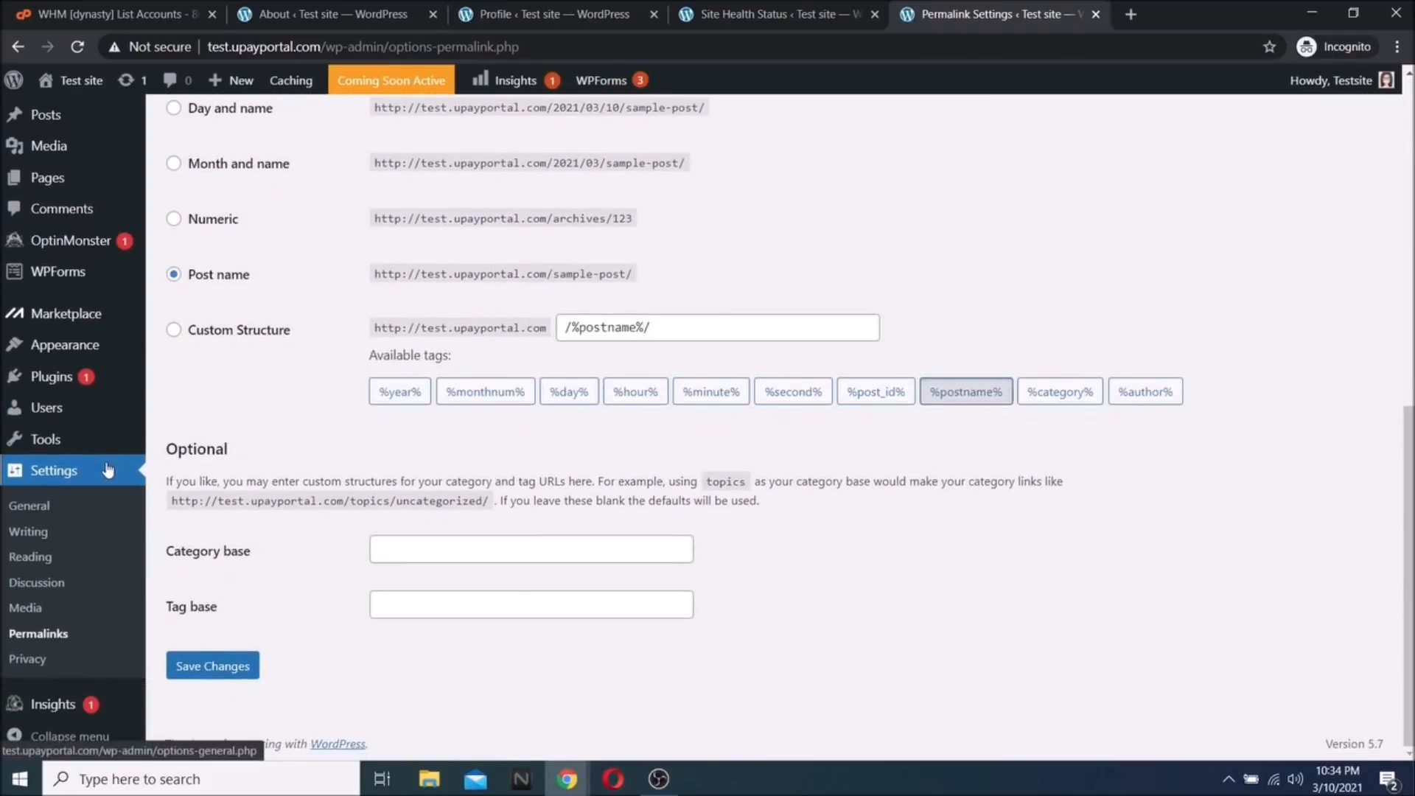
{"action": "mouse_move", "coordinate": [70, 706]}
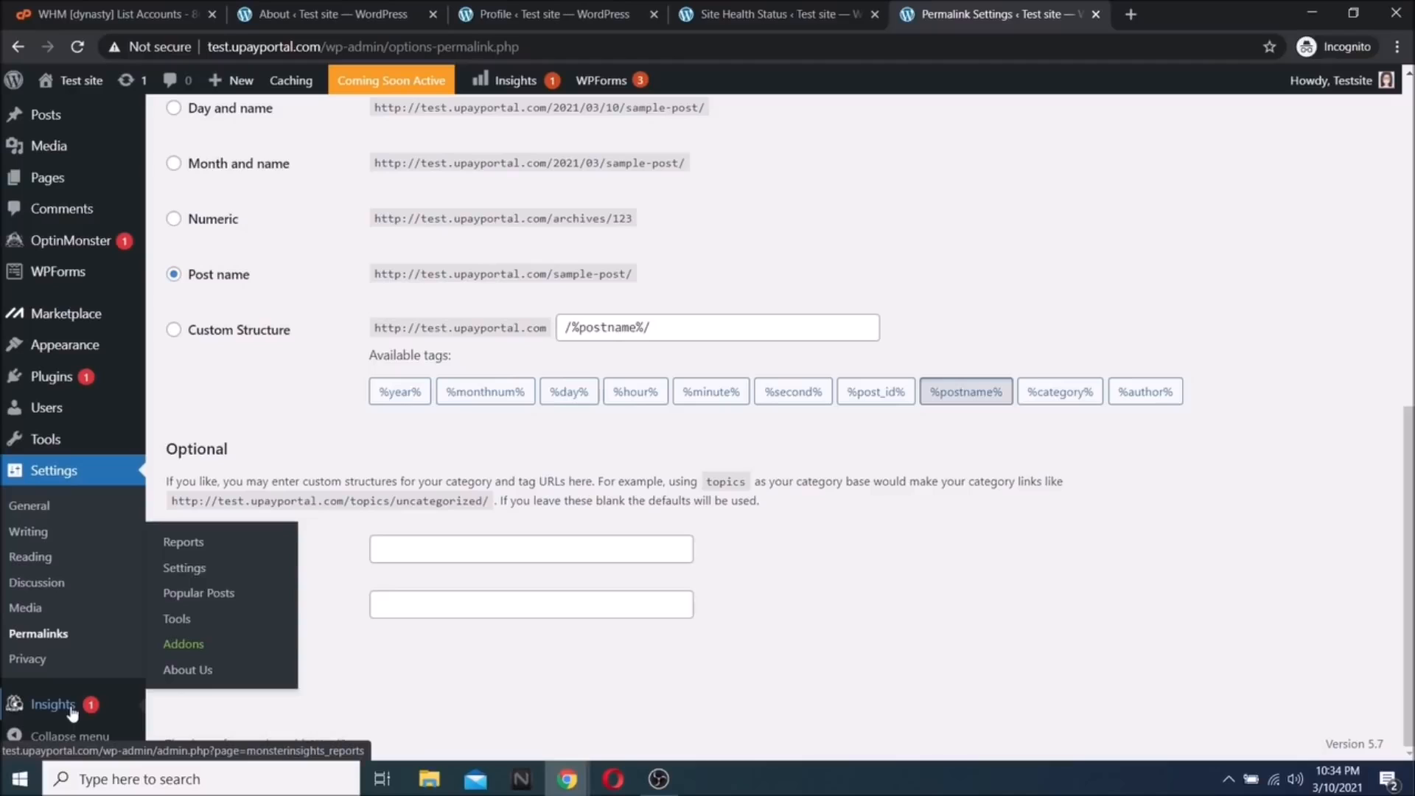
{"action": "scroll", "coordinate": [472, 401], "scroll_direction": "up", "scroll_amount": 8}
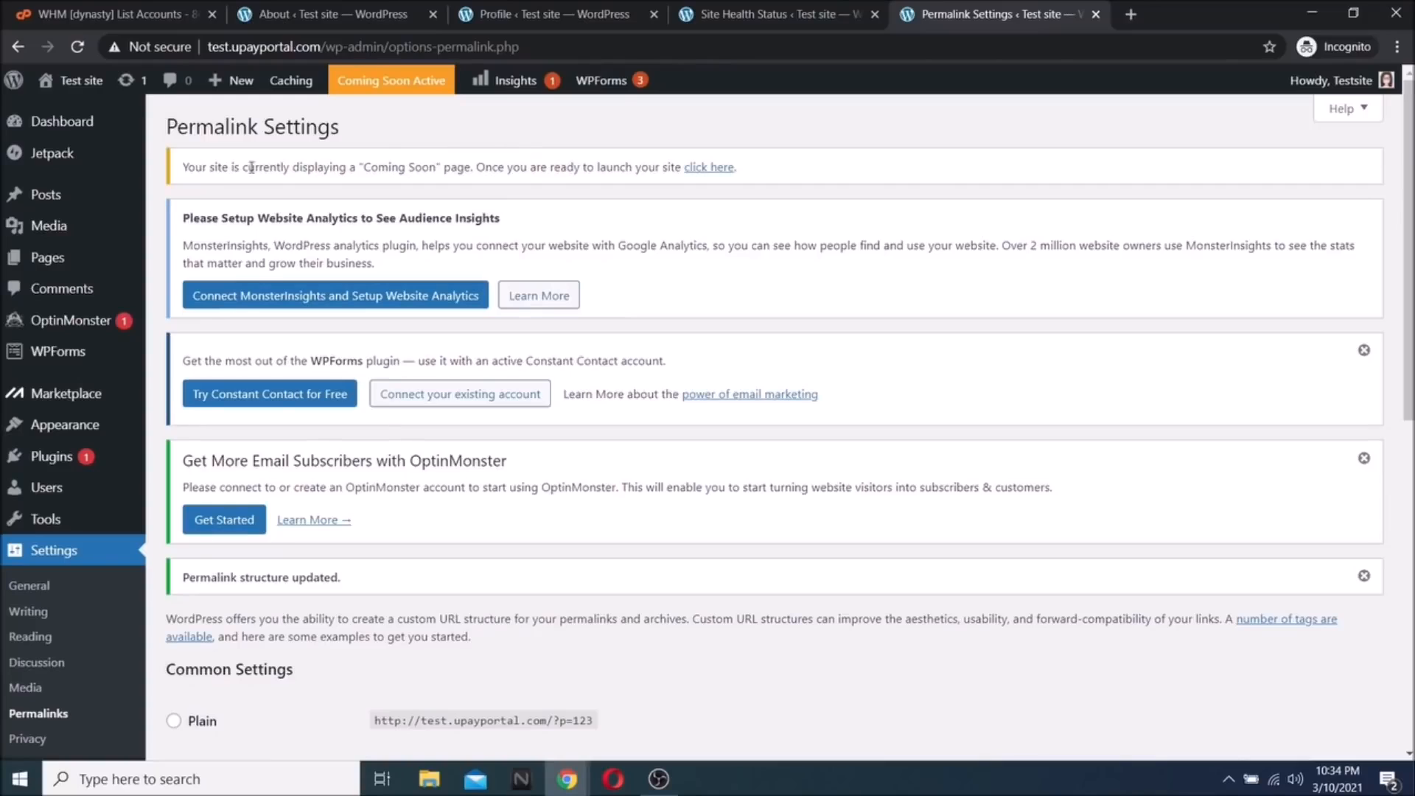
{"action": "left_click_drag", "start_coordinate": [189, 166], "coordinate": [473, 167]}
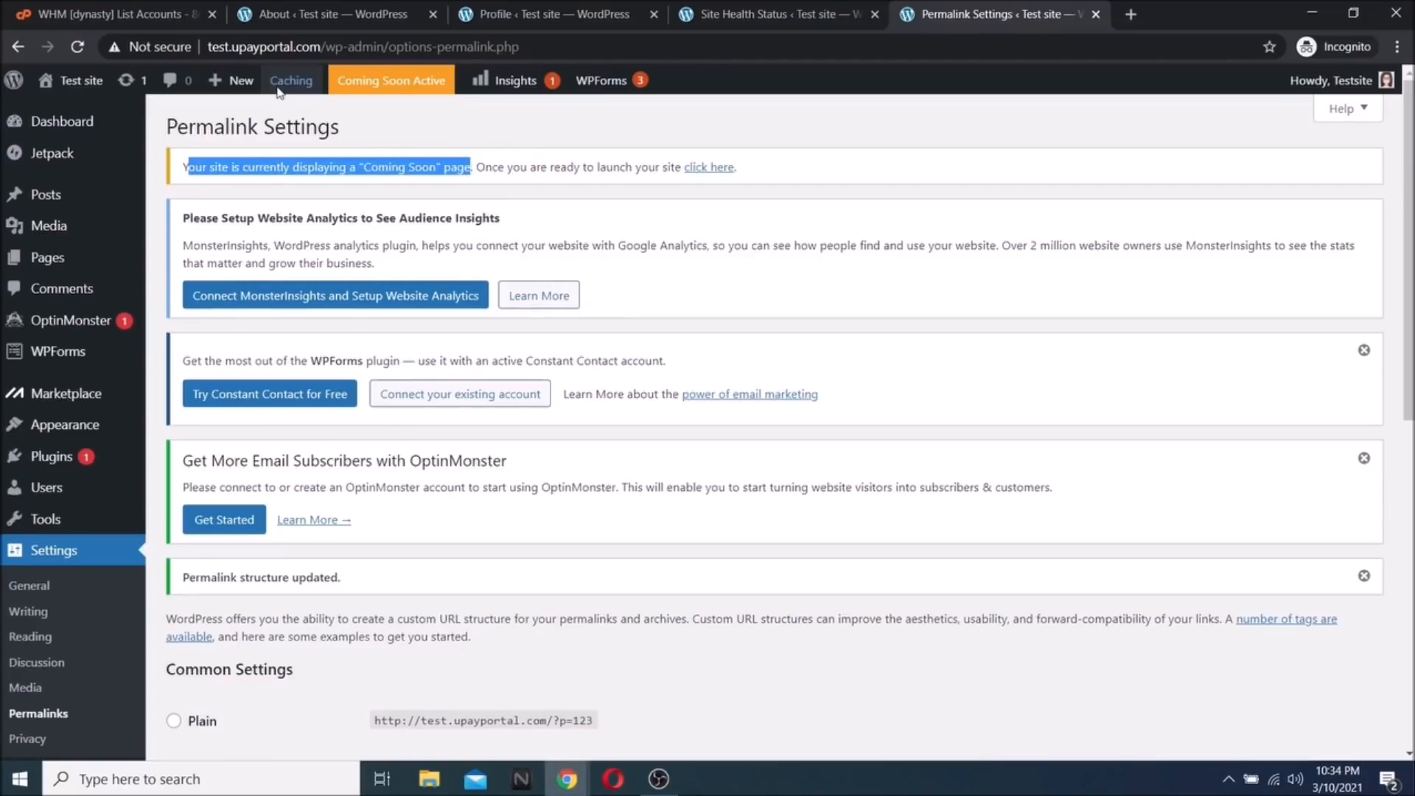
{"action": "left_click", "coordinate": [199, 46]}
{"action": "left_click_drag", "start_coordinate": [208, 46], "coordinate": [325, 46]}
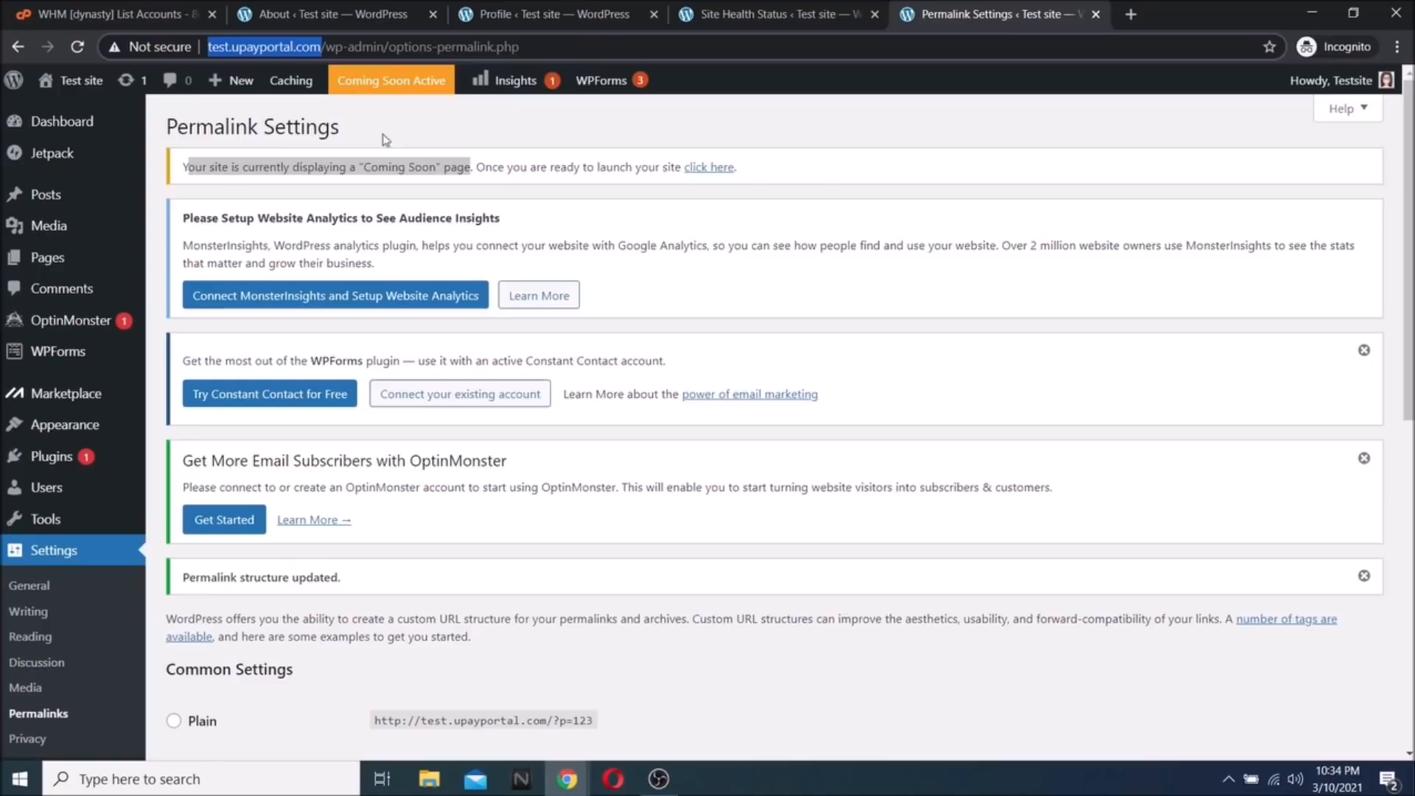
{"action": "left_click", "coordinate": [536, 189]}
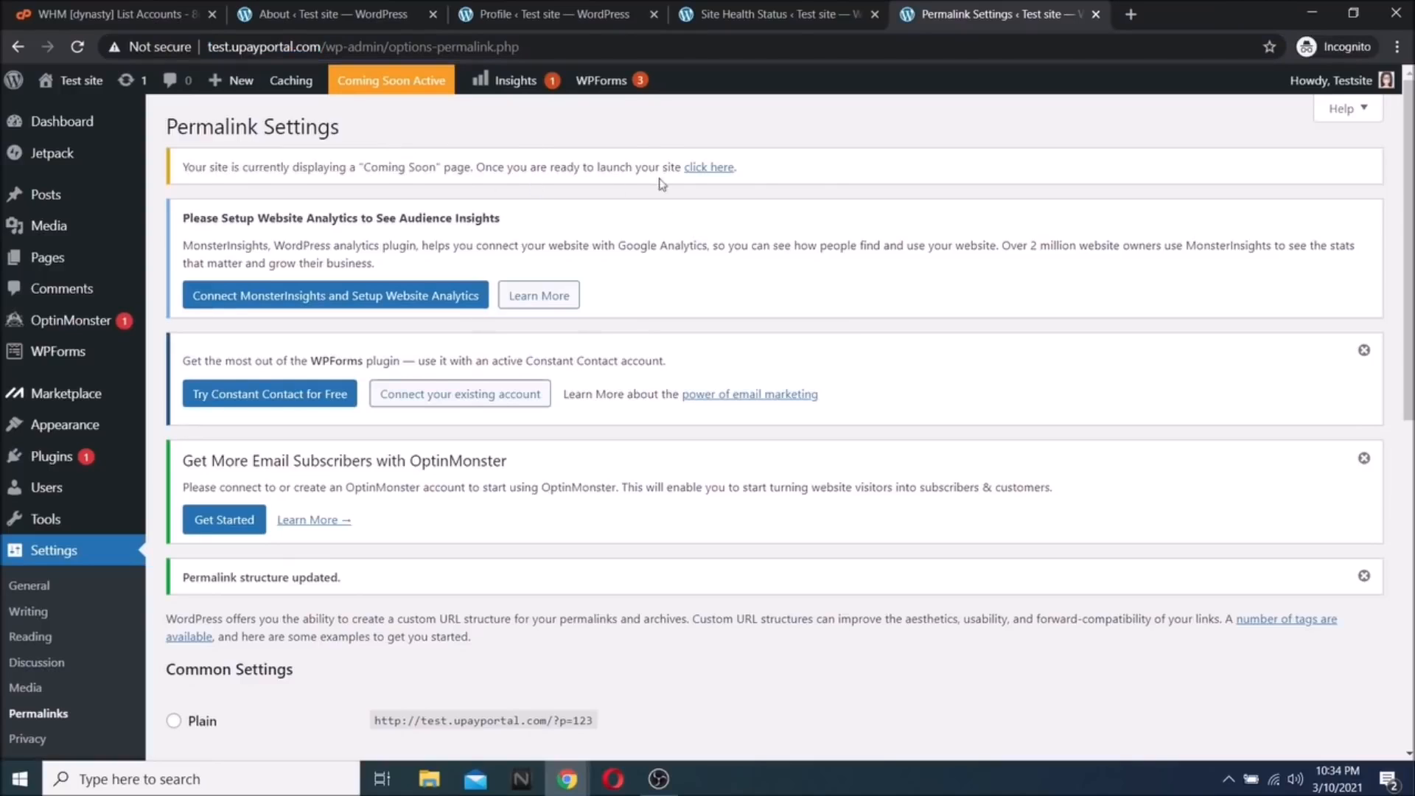
{"action": "left_click_drag", "start_coordinate": [480, 165], "coordinate": [675, 166]}
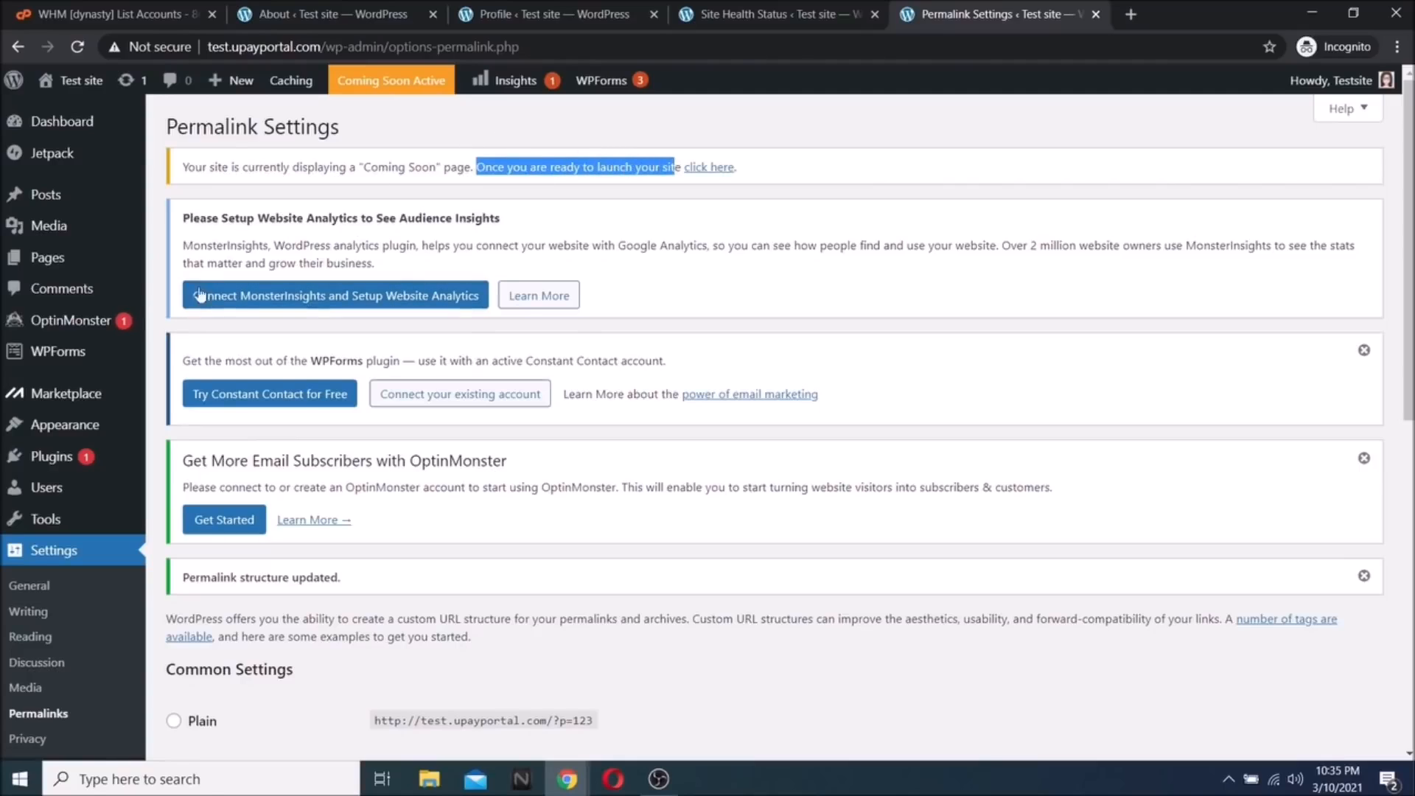
{"action": "mouse_move", "coordinate": [96, 234]}
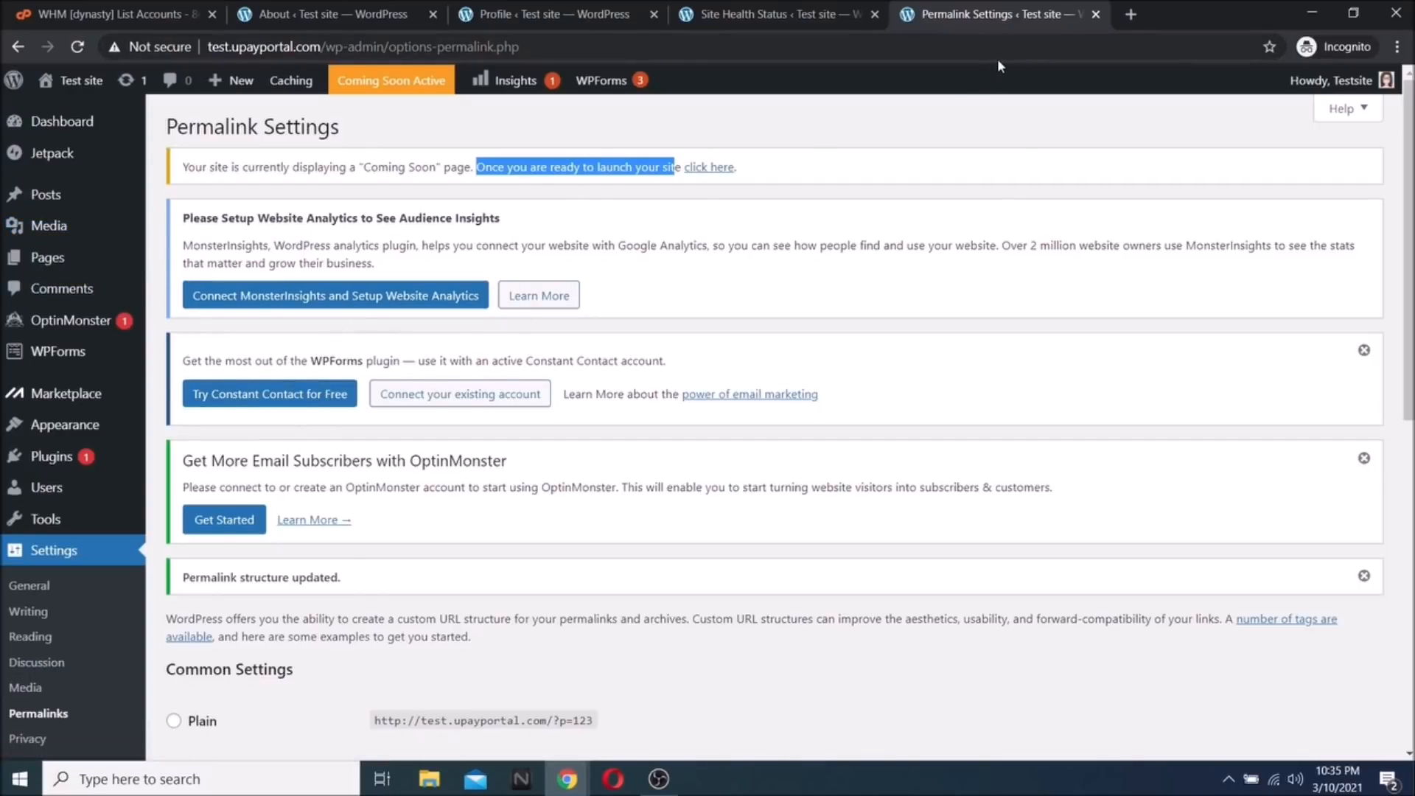
{"action": "left_click", "coordinate": [230, 53]}
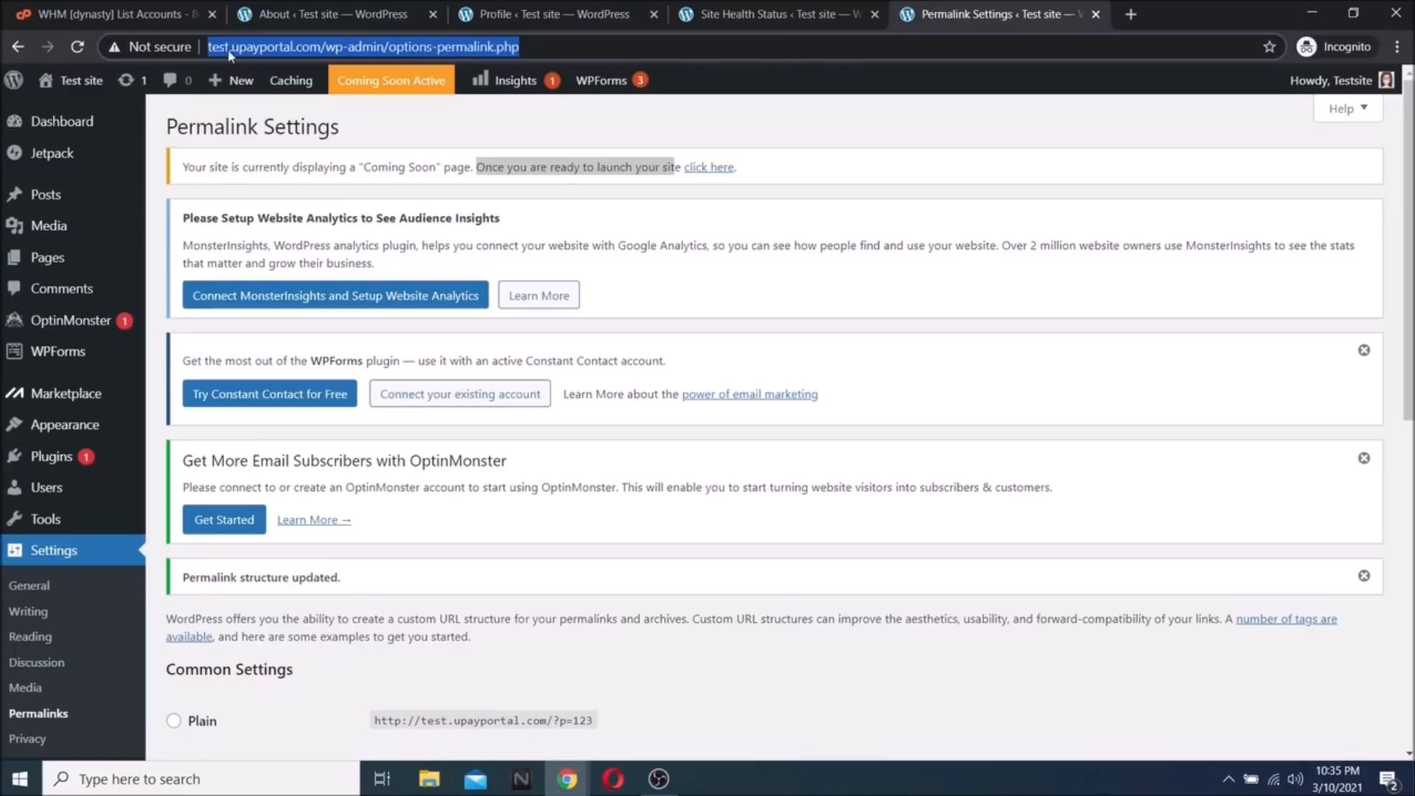
{"action": "left_click", "coordinate": [214, 45]}
{"action": "left_click_drag", "start_coordinate": [209, 46], "coordinate": [321, 46]}
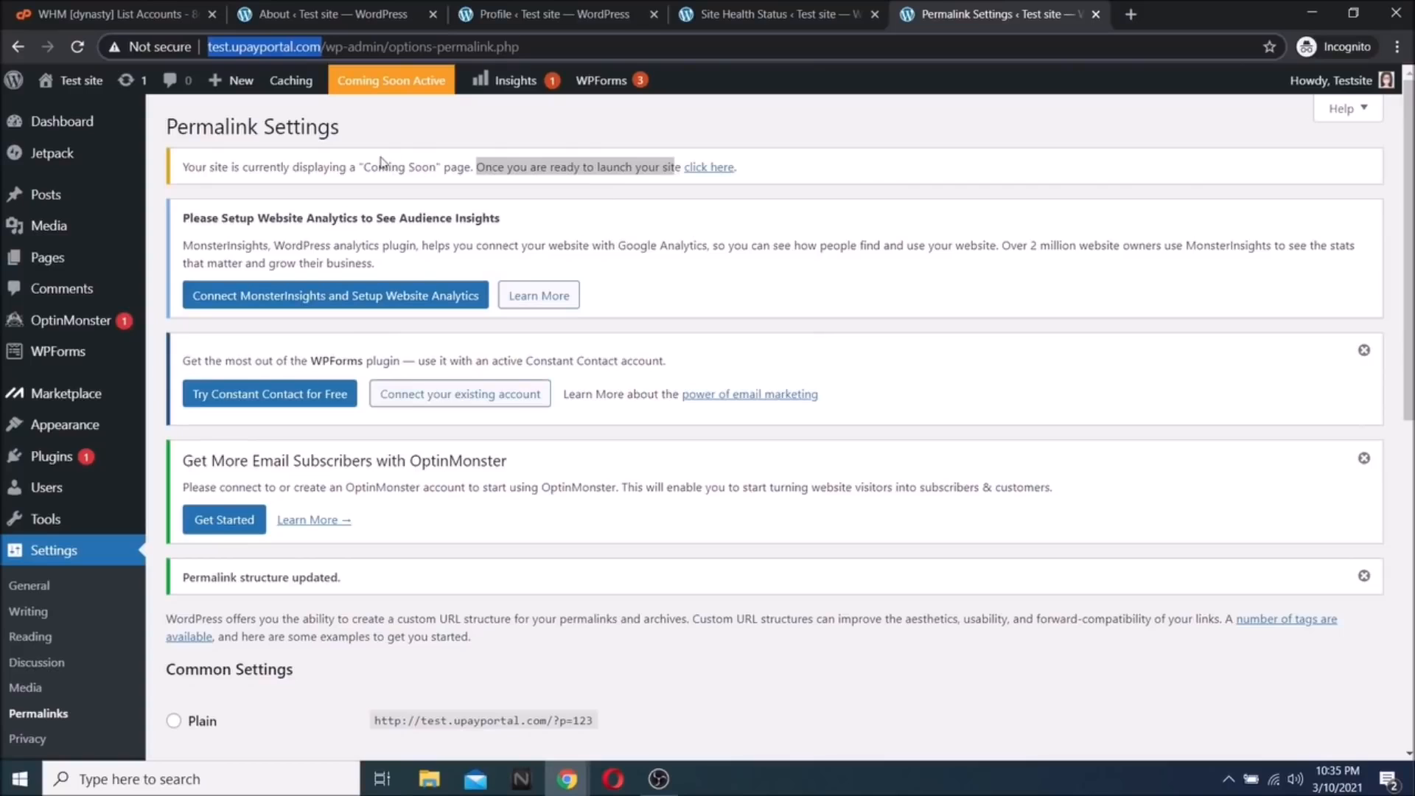
{"action": "left_click_drag", "start_coordinate": [362, 166], "coordinate": [435, 171]}
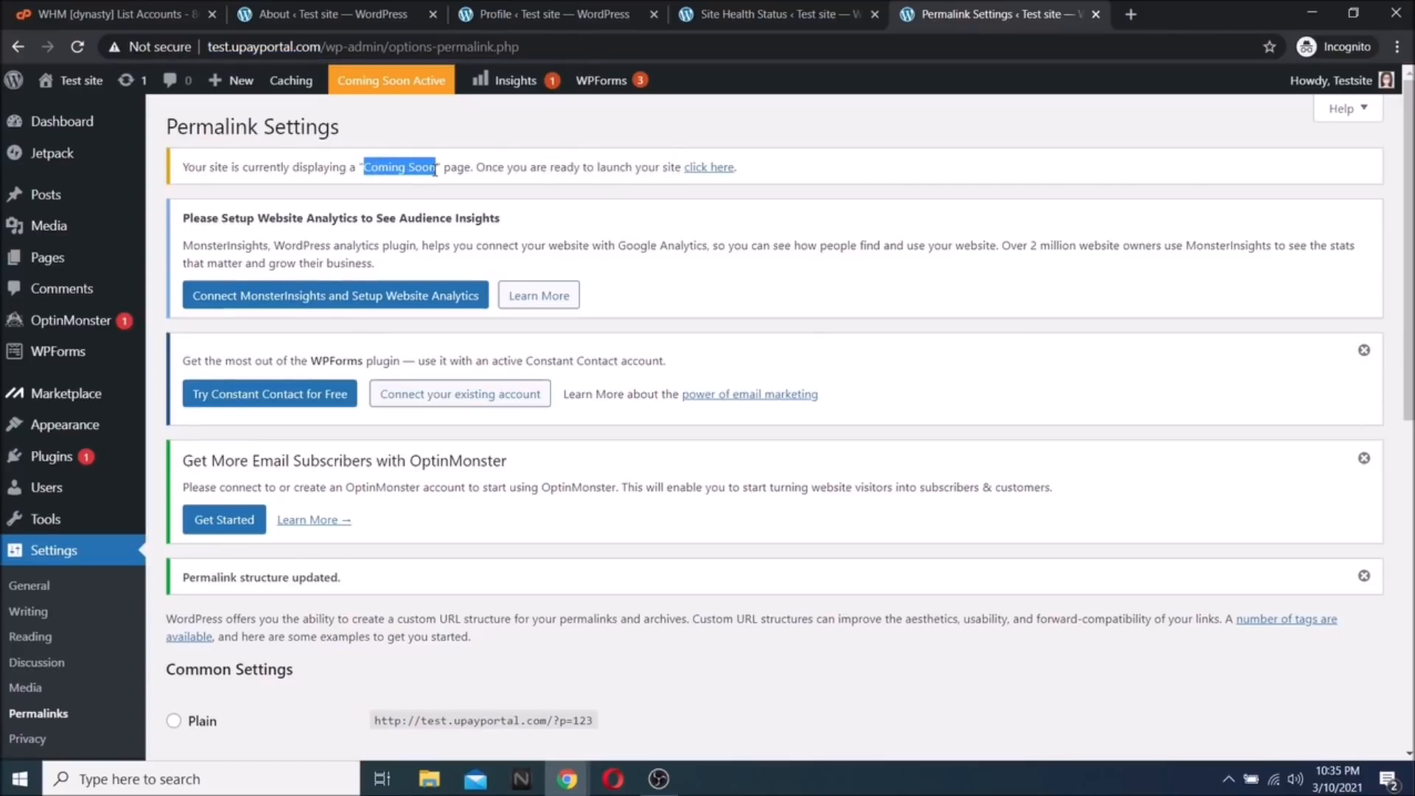
{"action": "scroll", "coordinate": [442, 324], "scroll_direction": "down", "scroll_amount": 4}
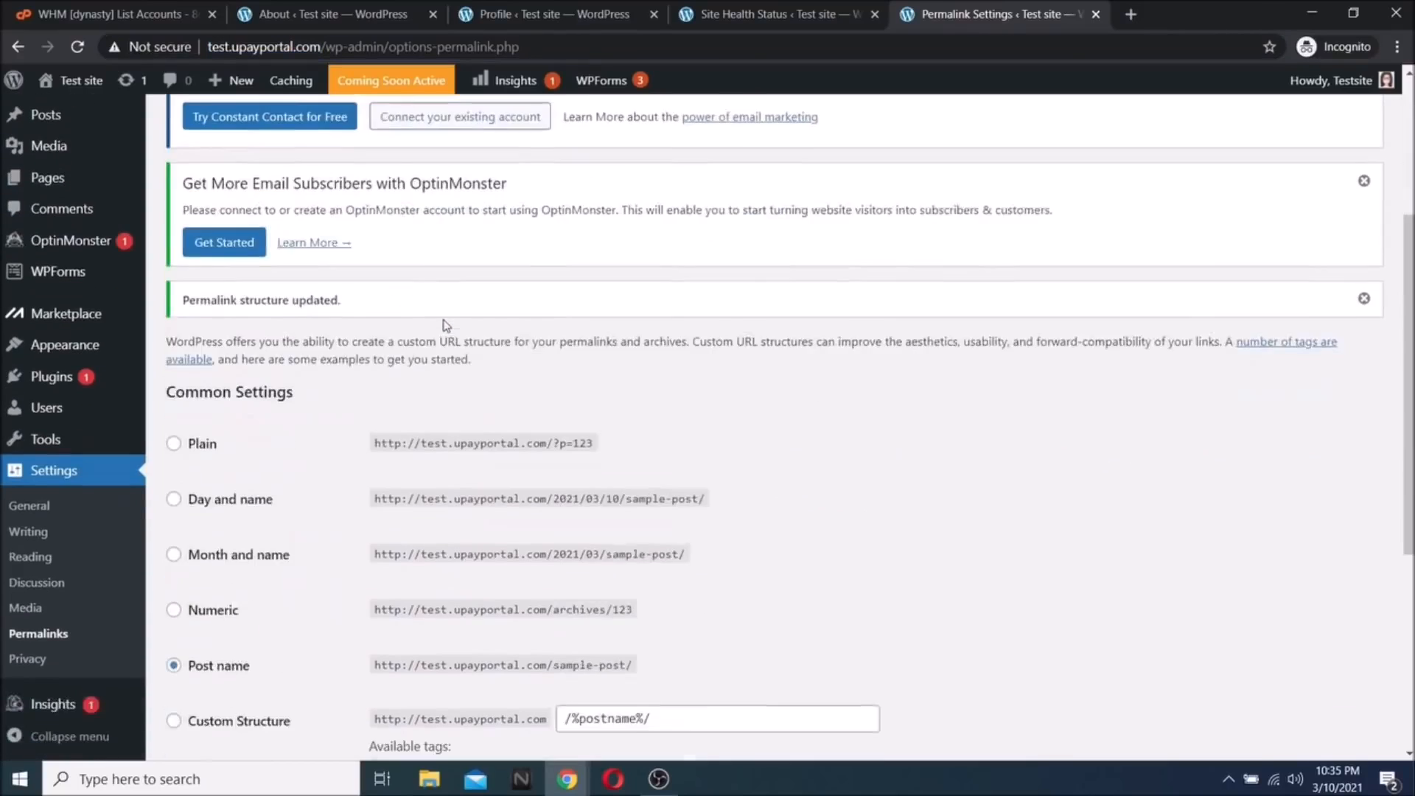
{"action": "scroll", "coordinate": [442, 324], "scroll_direction": "up", "scroll_amount": 4}
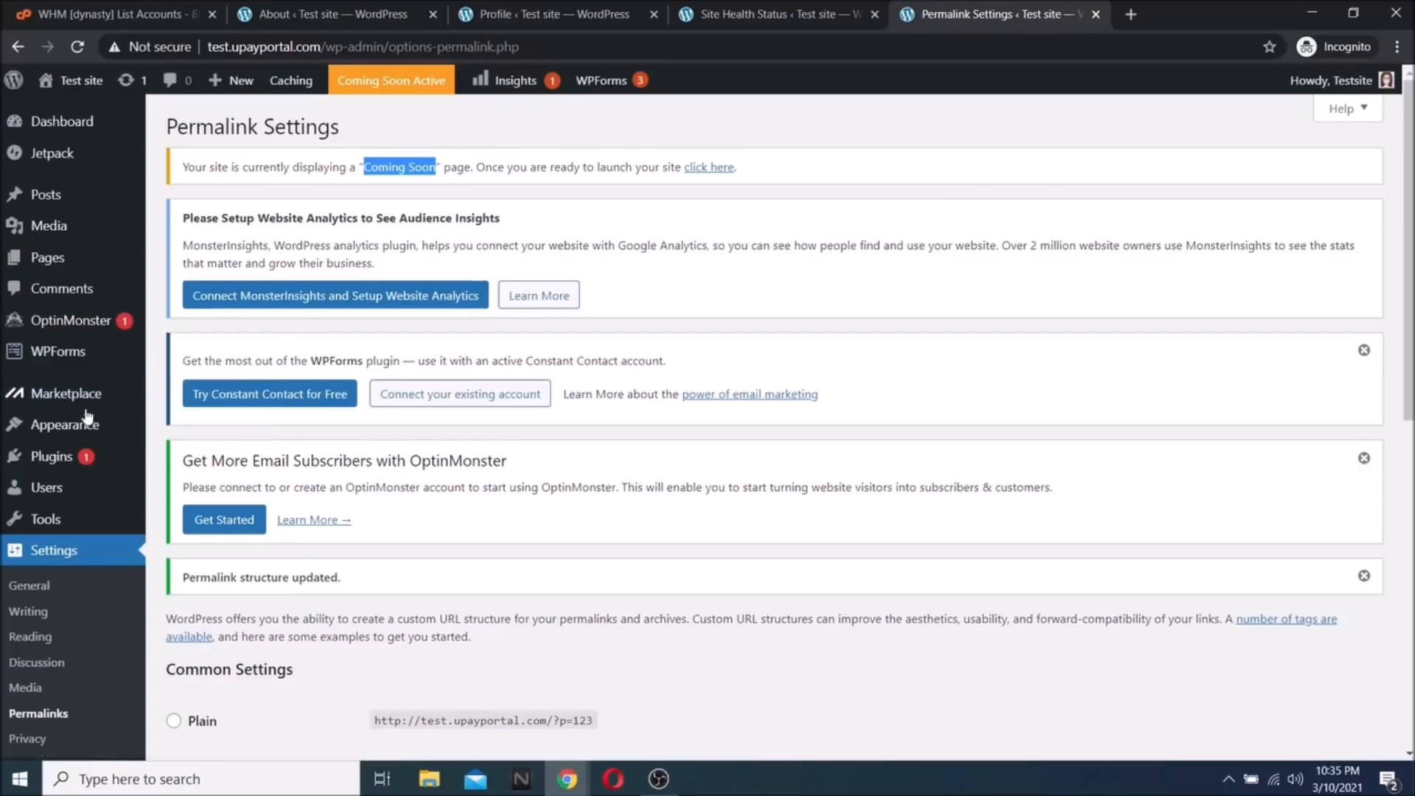
Step: Browse installed themes: Twenty Nineteen active, plus Twenty Seventeen, Twenty Sixteen, Twenty Twenty and Twenty-One
{"action": "mouse_move", "coordinate": [83, 425]}
{"action": "left_click", "coordinate": [177, 433]}
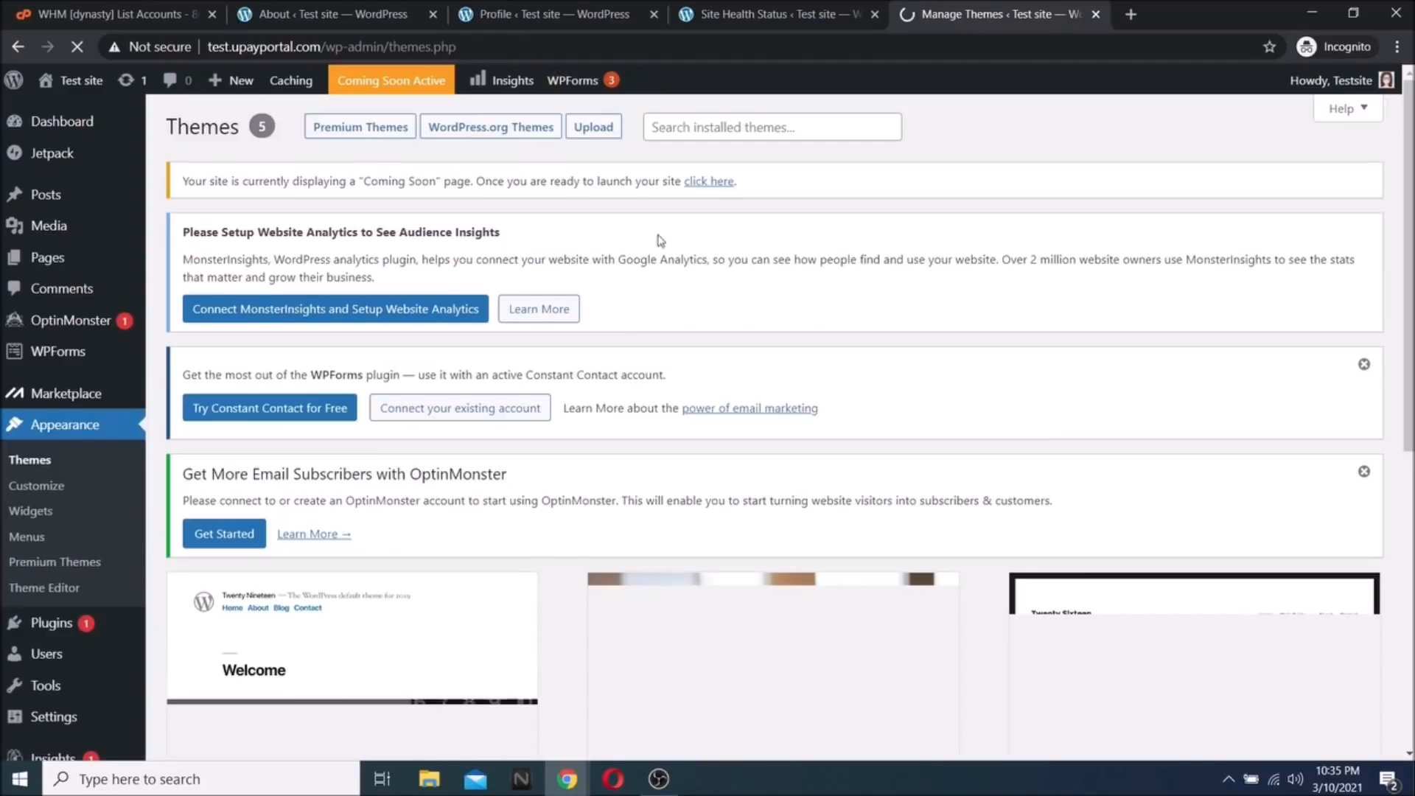
{"action": "scroll", "coordinate": [651, 367], "scroll_direction": "down", "scroll_amount": 2}
{"action": "scroll", "coordinate": [651, 367], "scroll_direction": "down", "scroll_amount": 4}
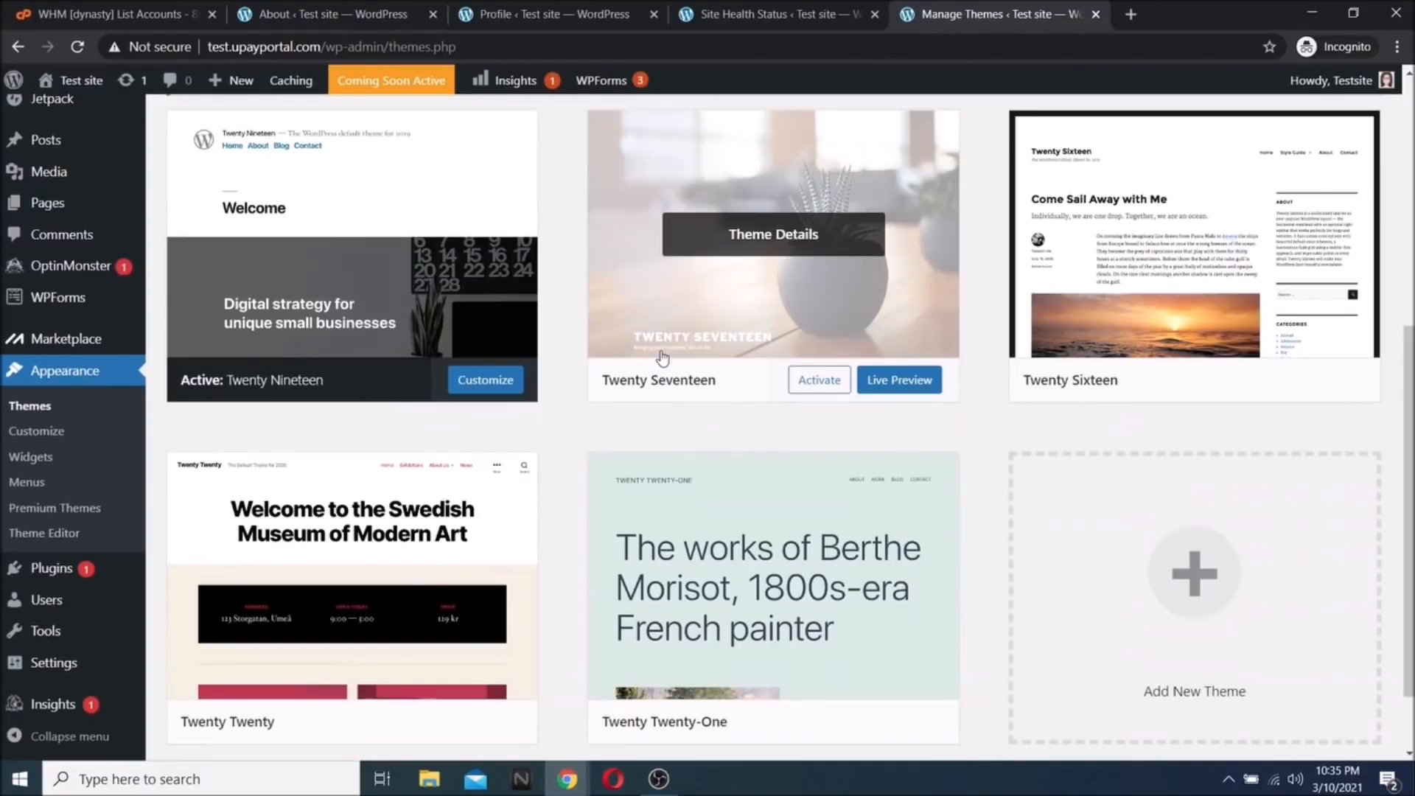
{"action": "key", "text": "alt+Tab"}
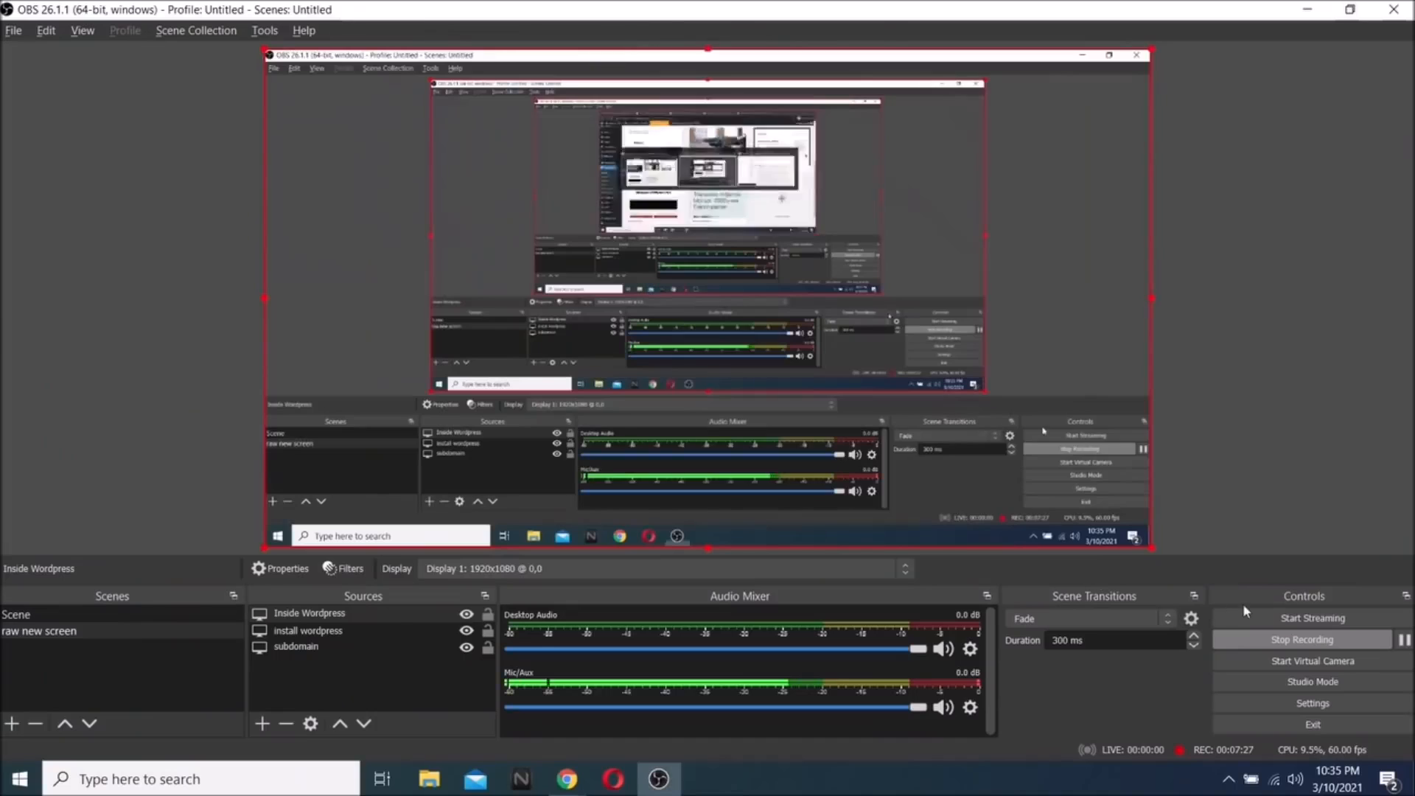
Step: Interrupt the running screen recording from OBS Studio's Controls panel
{"action": "left_click", "coordinate": [1343, 641]}
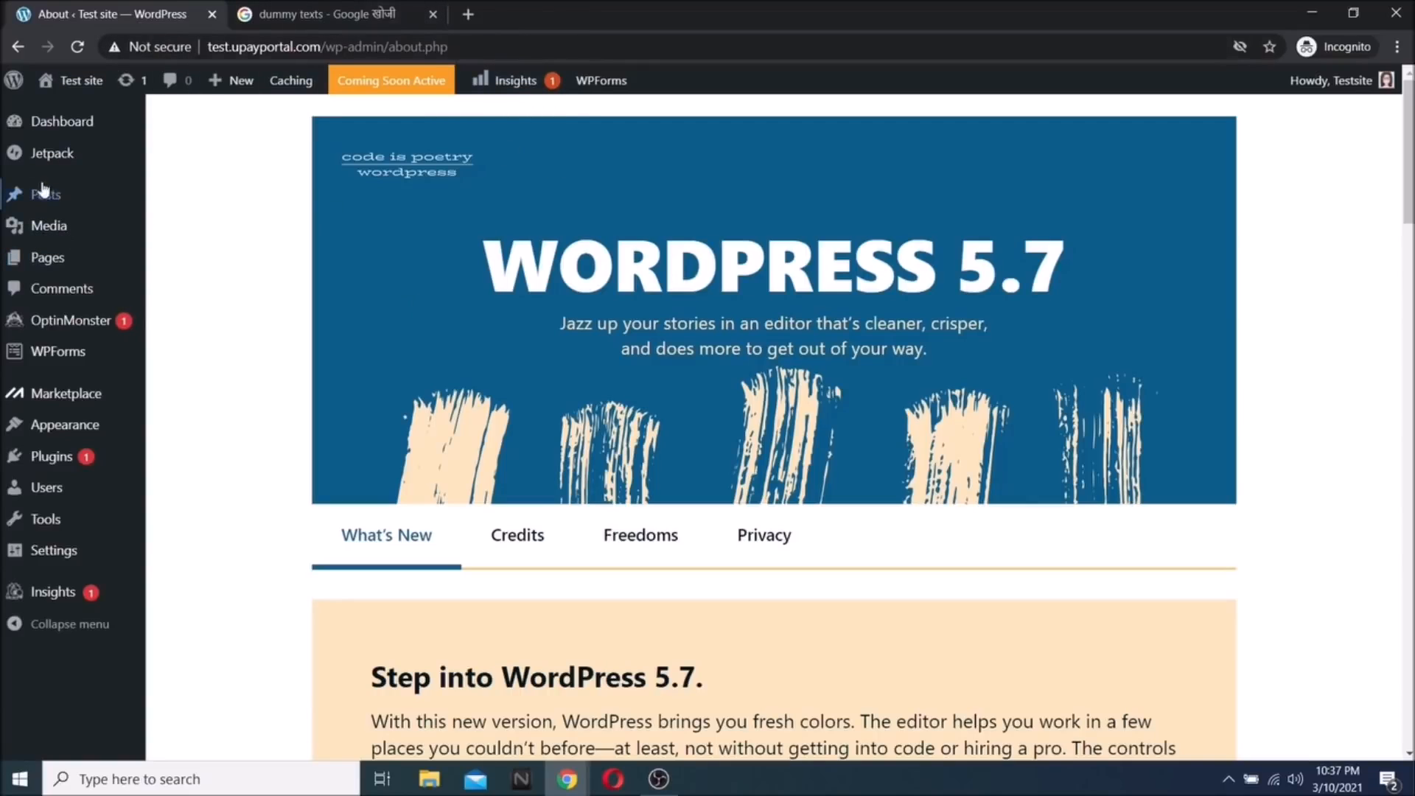
Step: Open Visit Site in a new tab to view the Hello world! post, then return to About
{"action": "mouse_move", "coordinate": [68, 87]}
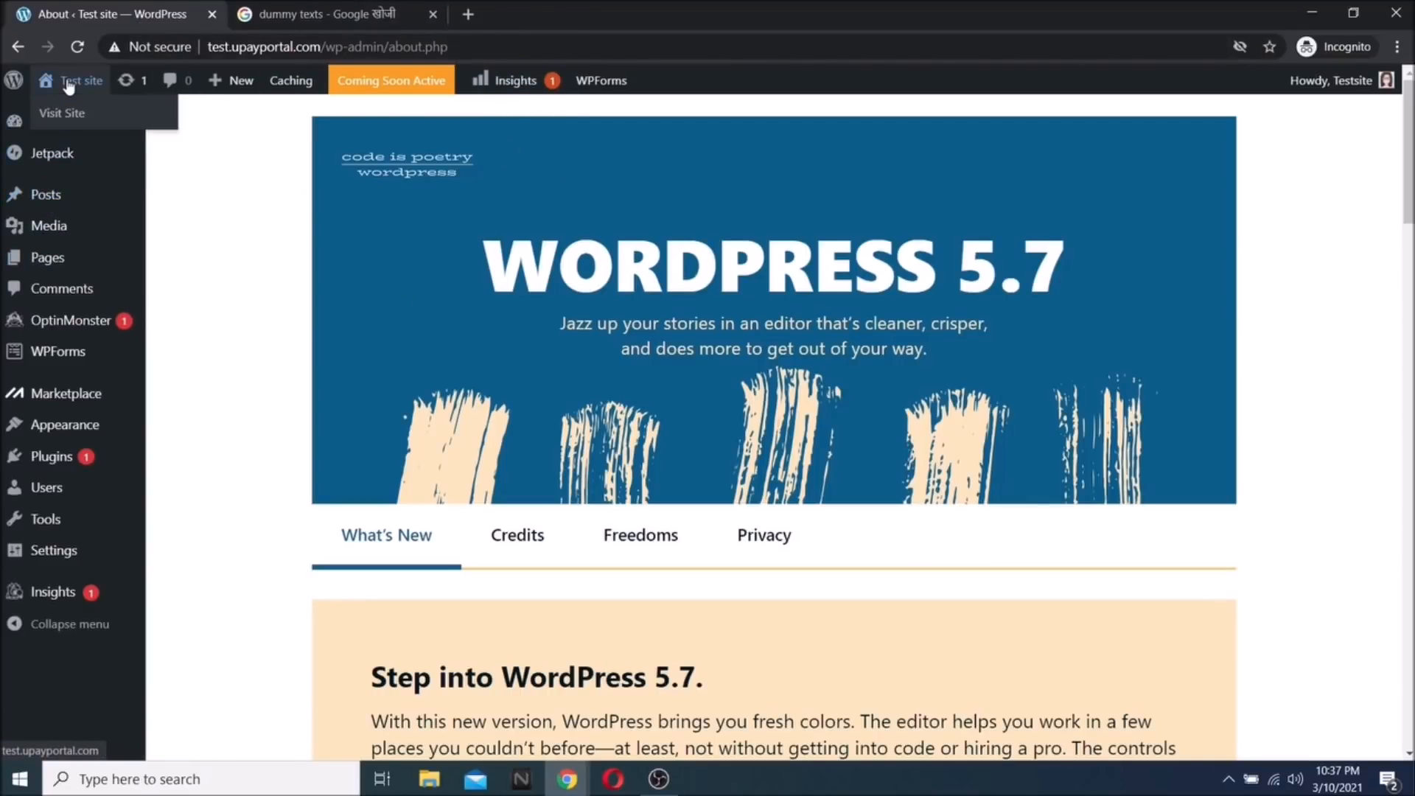
{"action": "middle_click", "coordinate": [63, 115]}
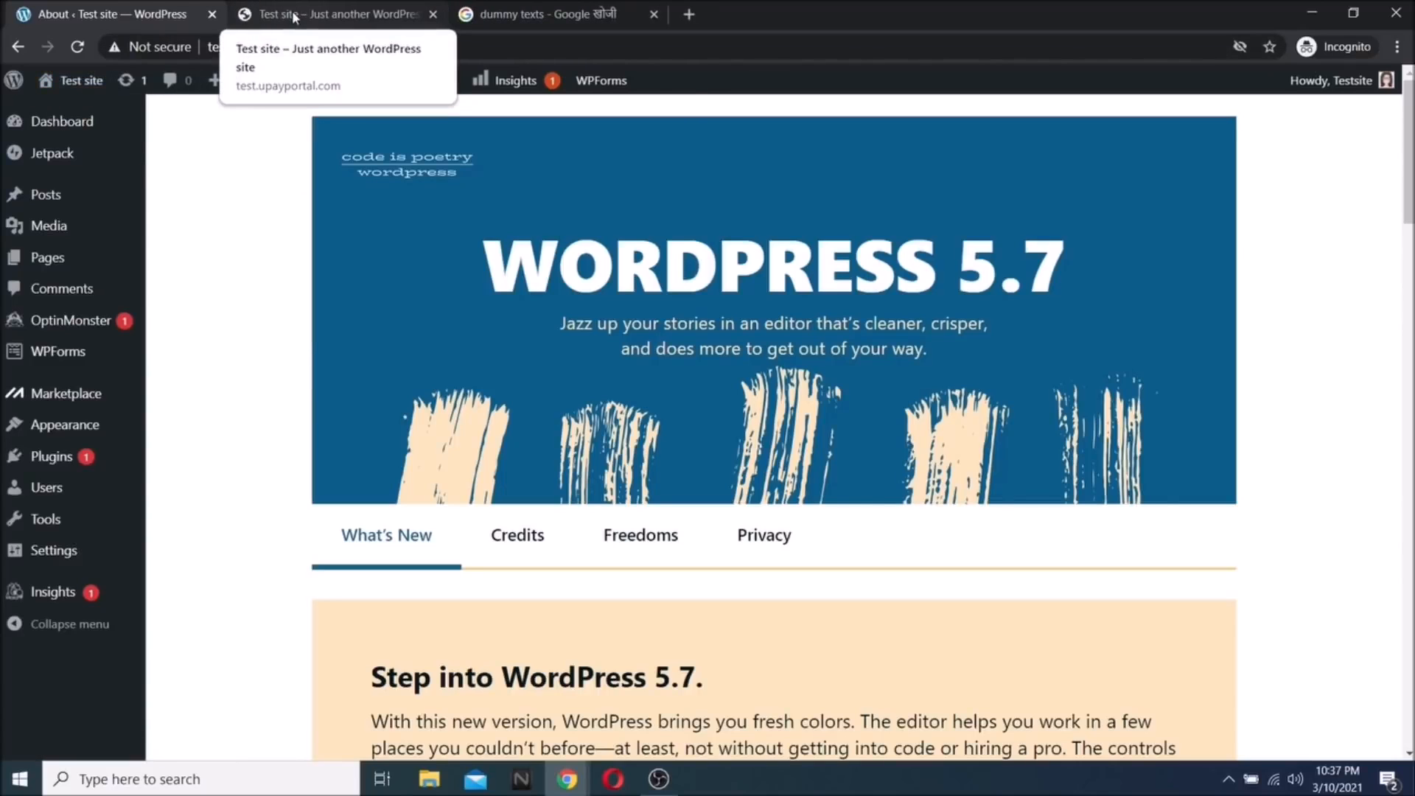
{"action": "left_click", "coordinate": [295, 15]}
{"action": "scroll", "coordinate": [443, 383], "scroll_direction": "down", "scroll_amount": 8}
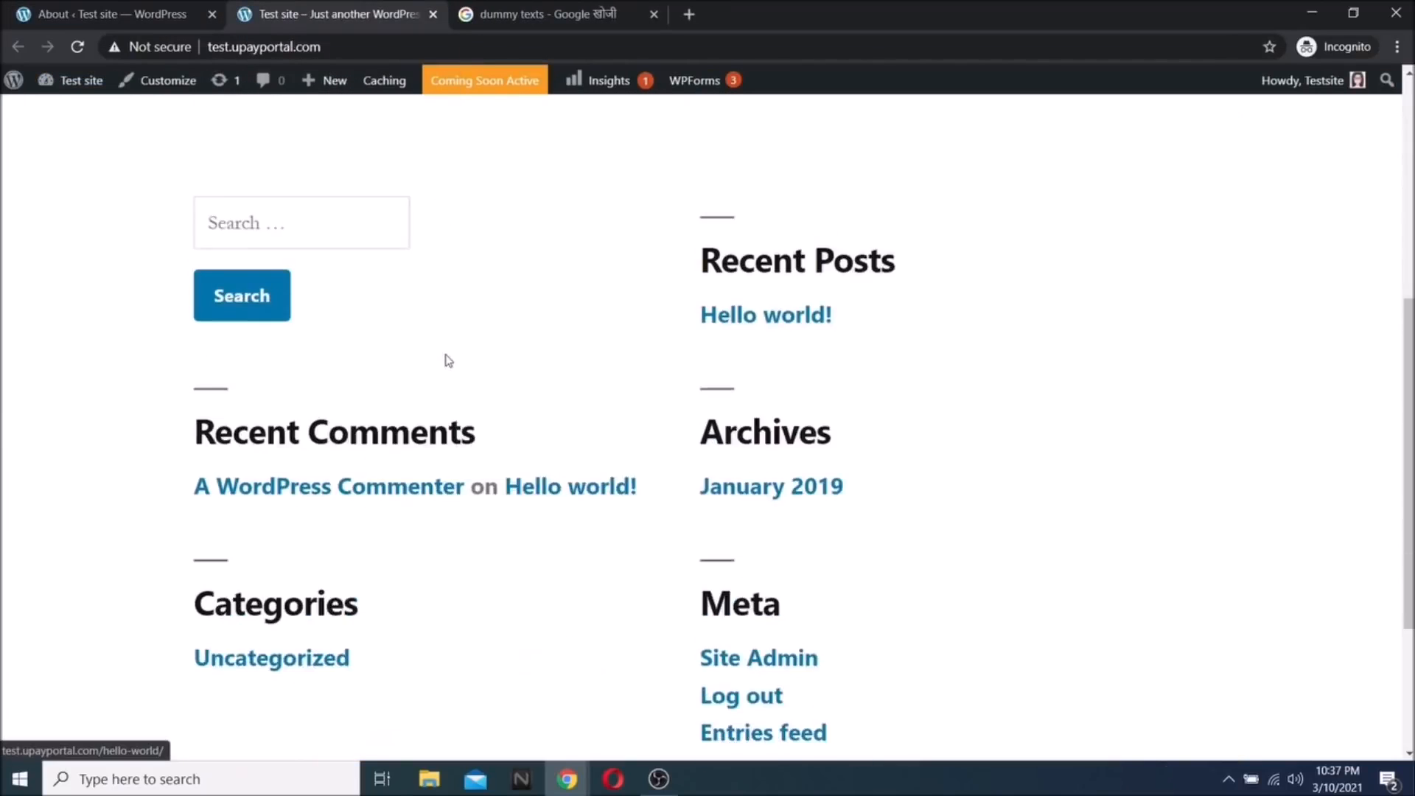
{"action": "scroll", "coordinate": [392, 331], "scroll_direction": "up", "scroll_amount": 8}
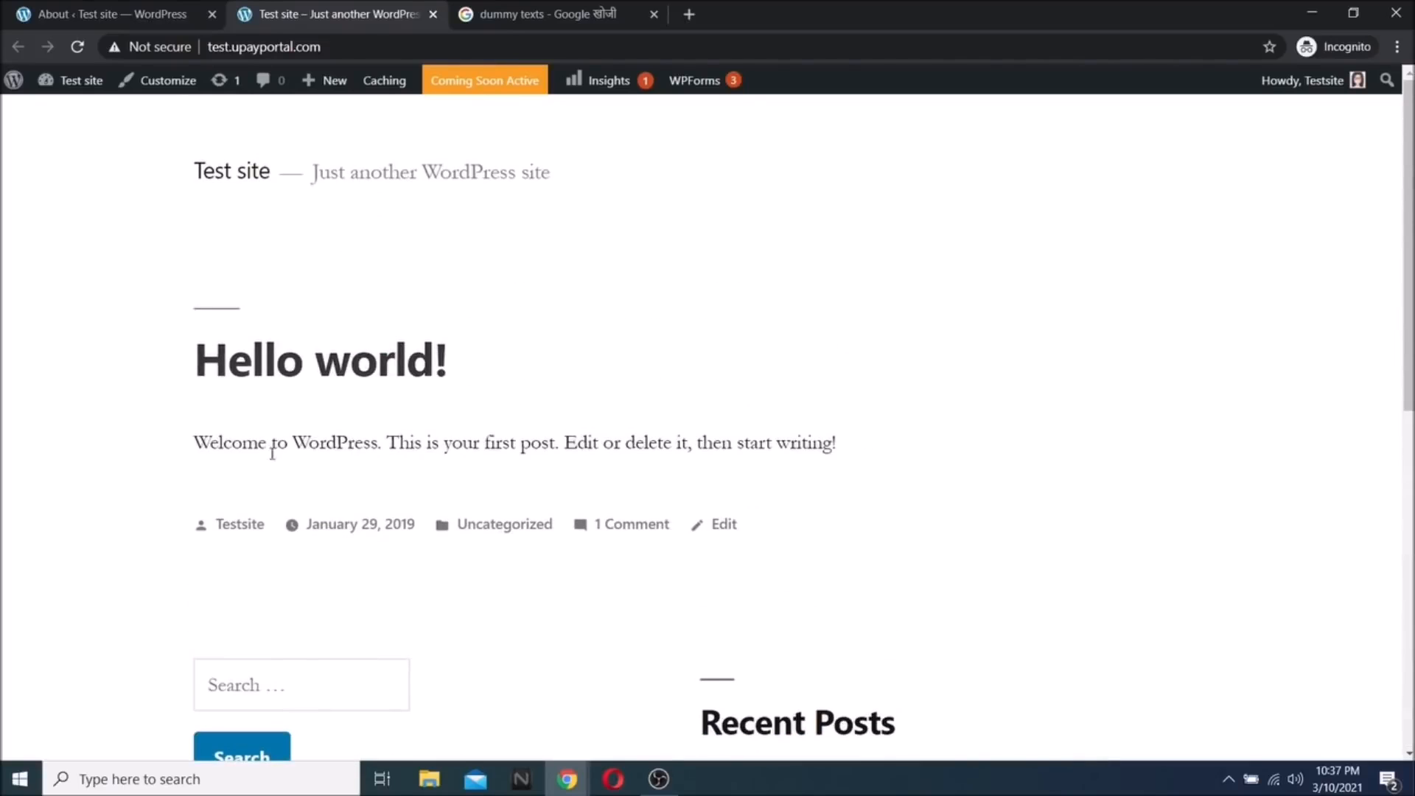
{"action": "left_click_drag", "start_coordinate": [194, 437], "coordinate": [863, 436]}
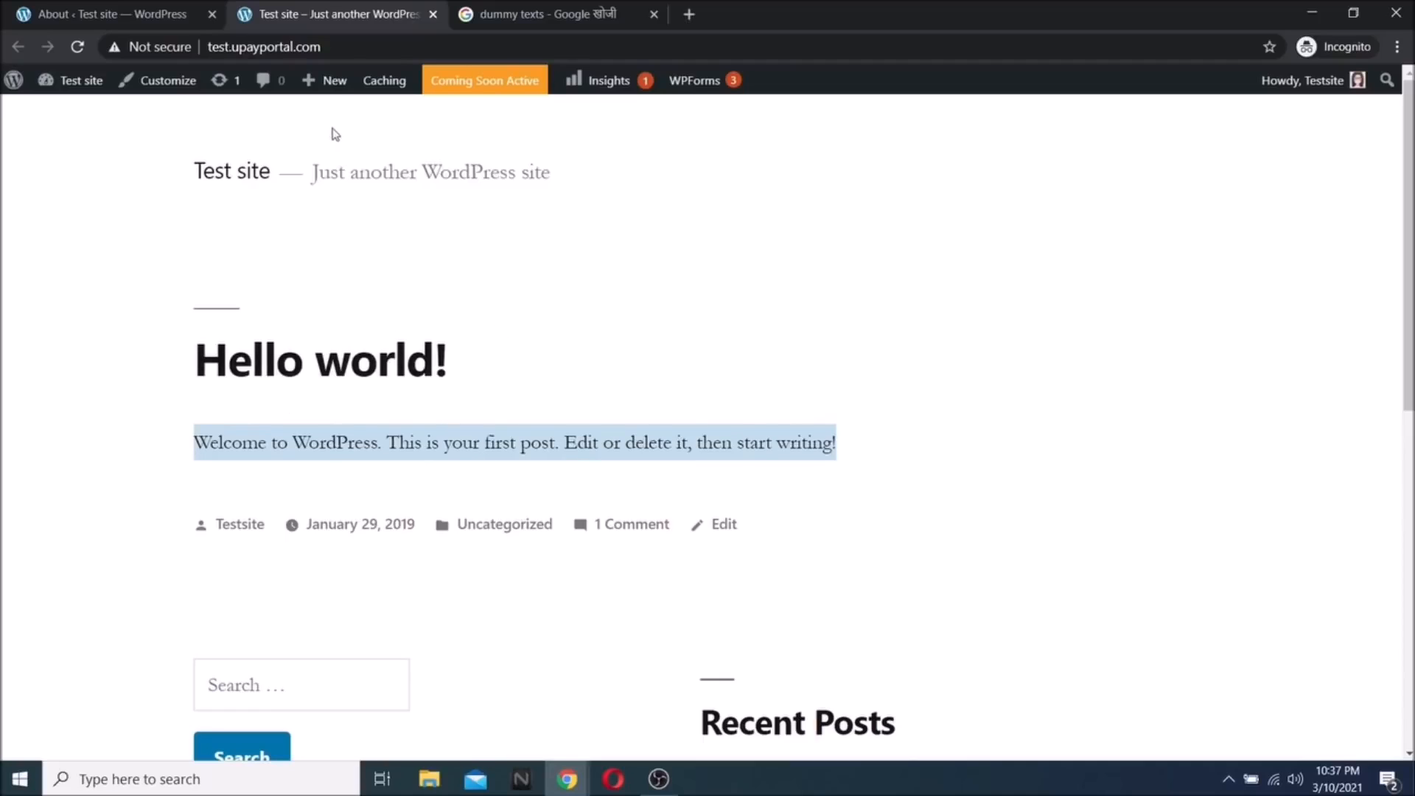
{"action": "left_click", "coordinate": [139, 9]}
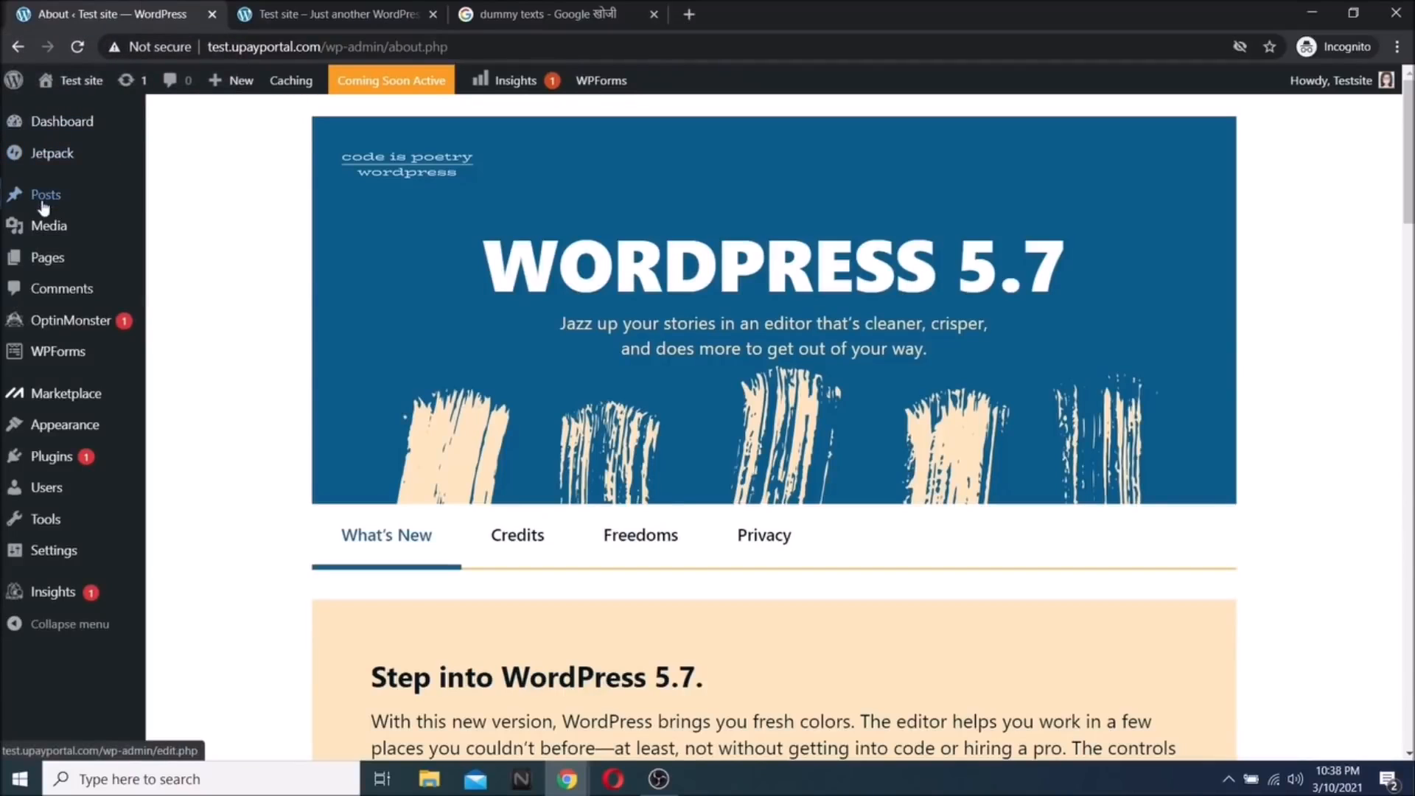
Step: Open Posts > All Posts in a background tab, keeping the 5.7 About page in front
{"action": "mouse_move", "coordinate": [42, 209]}
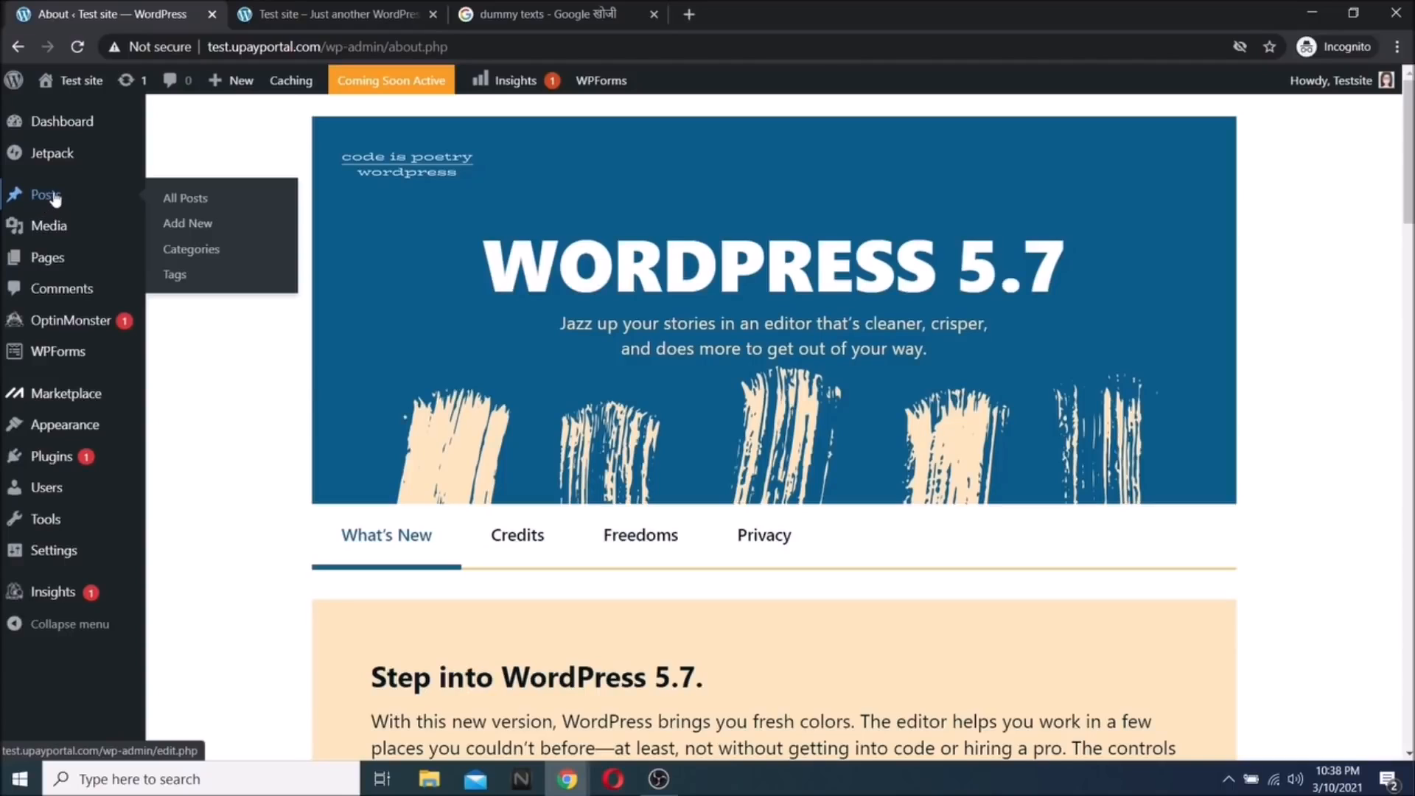
{"action": "middle_click", "coordinate": [200, 203]}
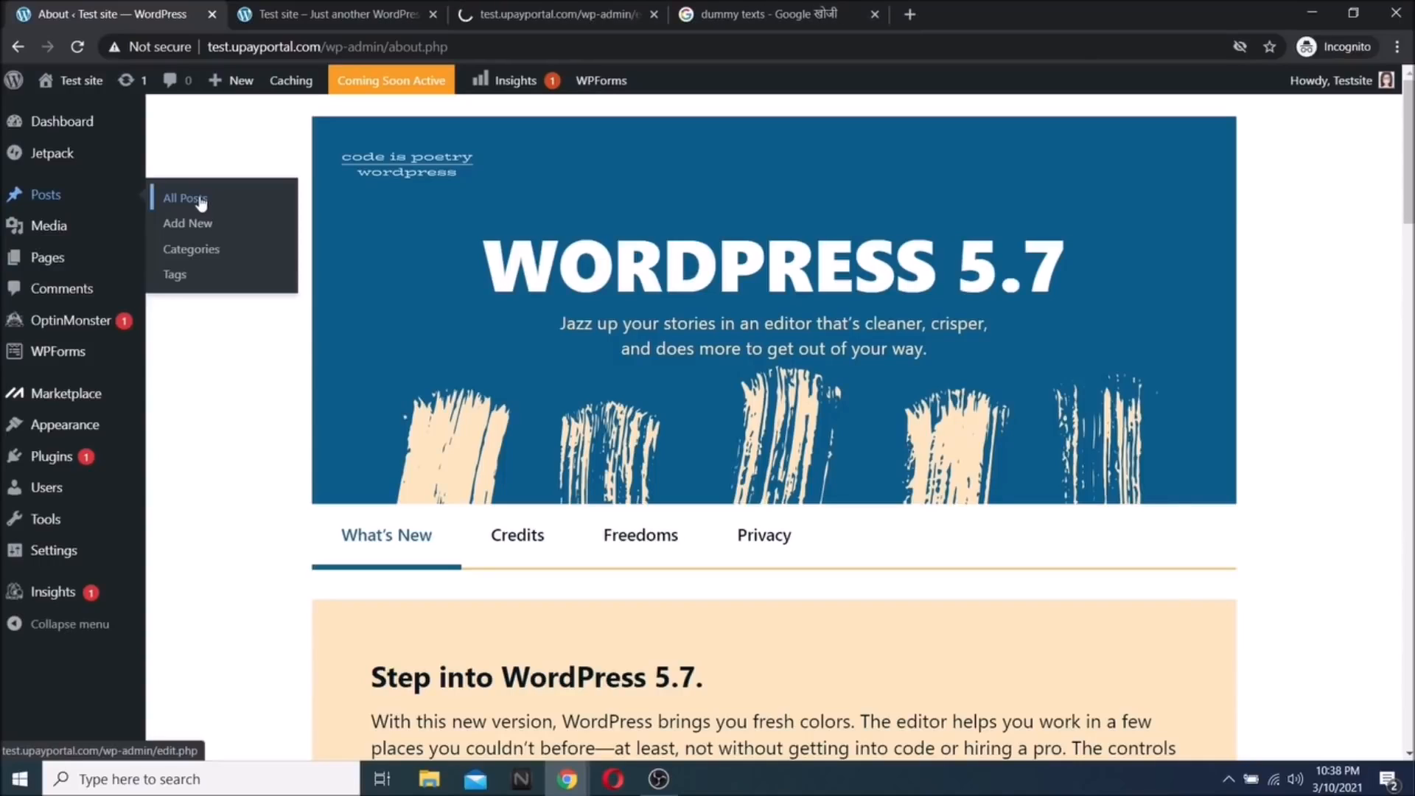
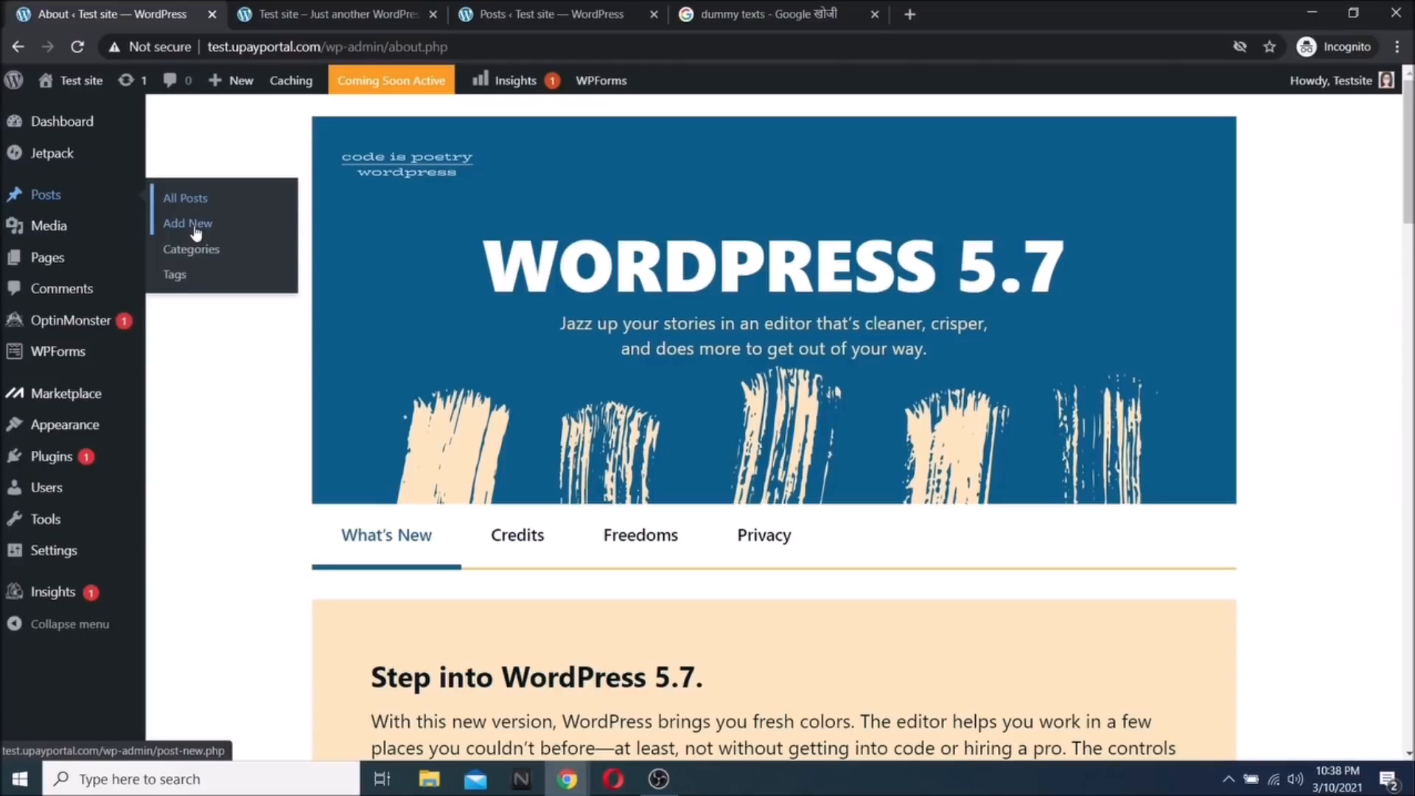
Step: Open the Hello world! post for editing from the All Posts list
{"action": "left_click", "coordinate": [349, 6]}
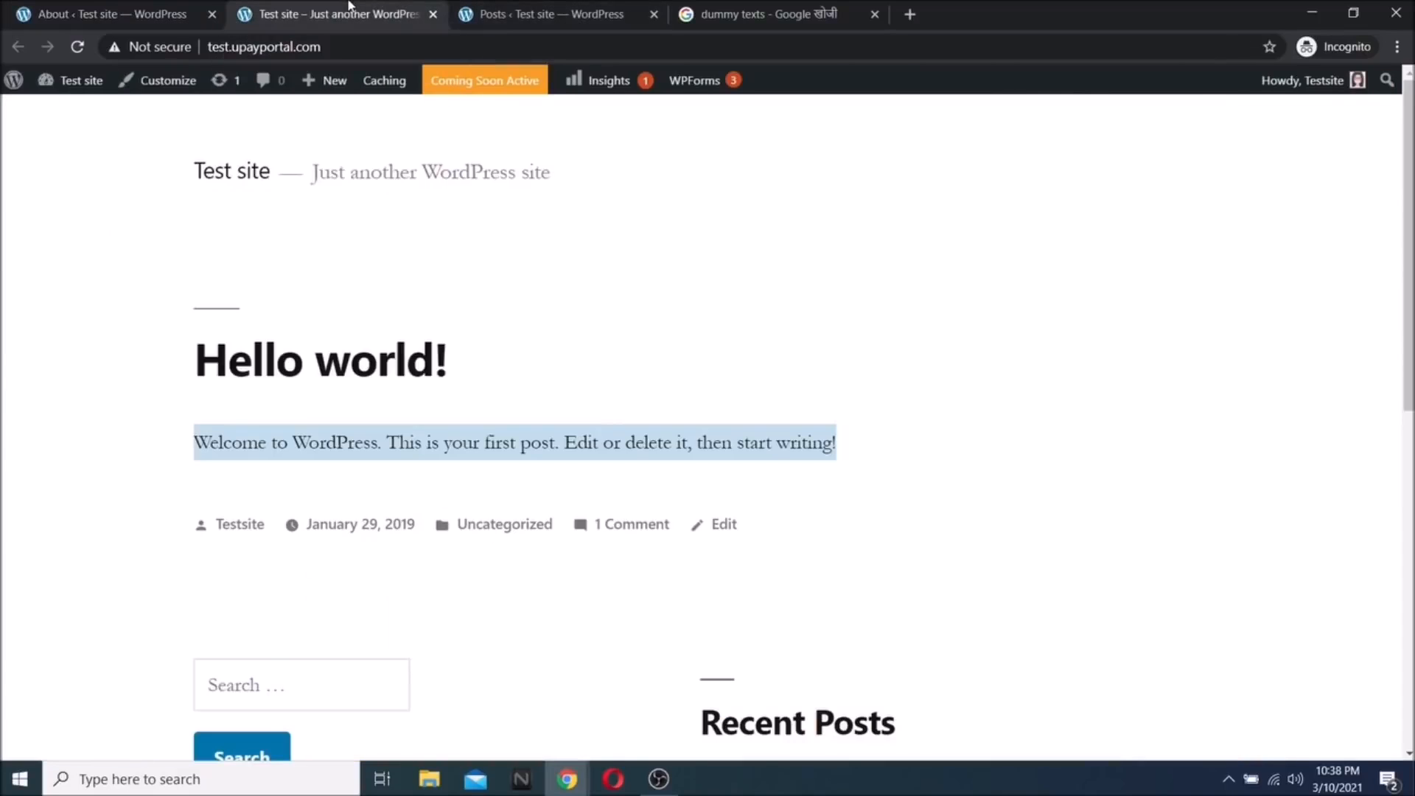
{"action": "left_click", "coordinate": [530, 6]}
{"action": "scroll", "coordinate": [486, 515], "scroll_direction": "down", "scroll_amount": 2}
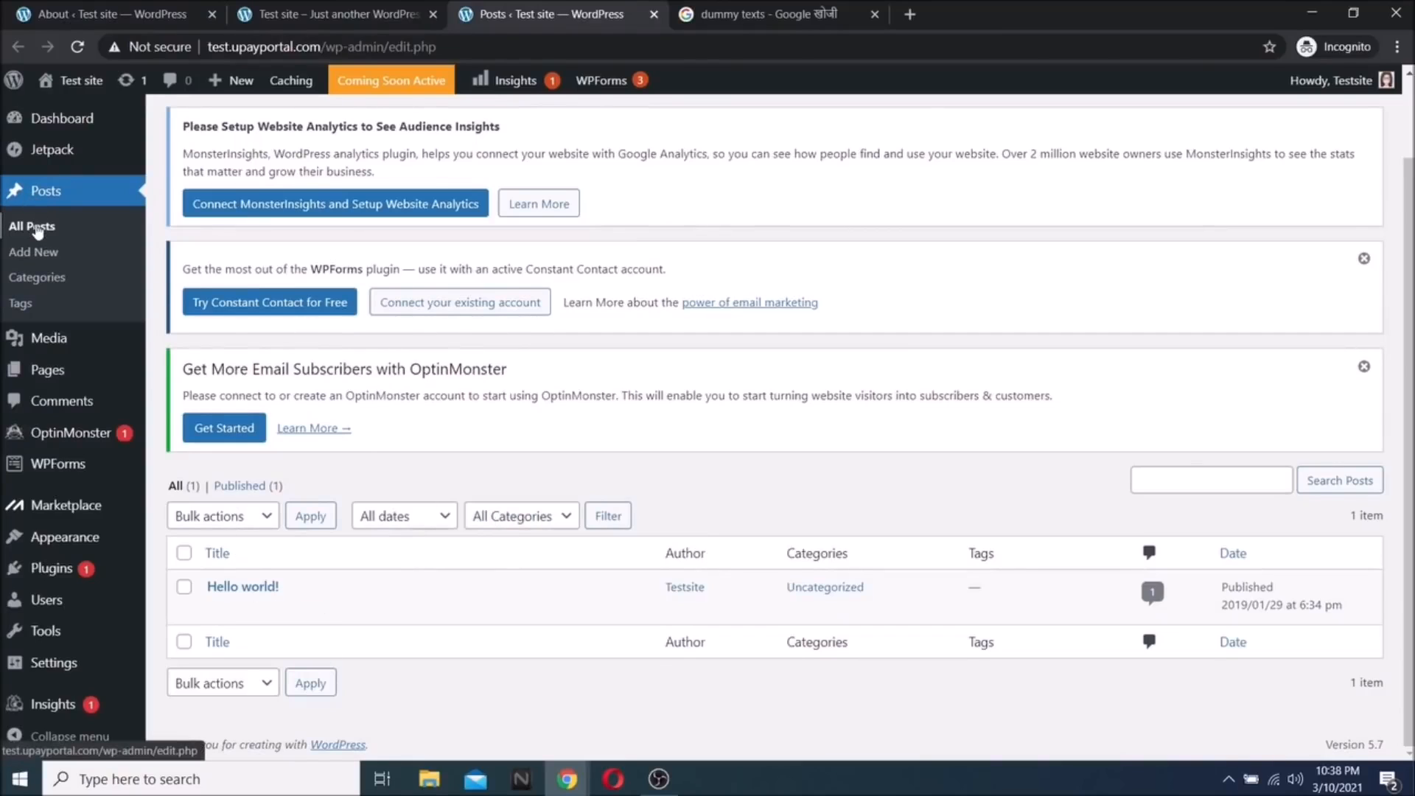
{"action": "left_click", "coordinate": [248, 594]}
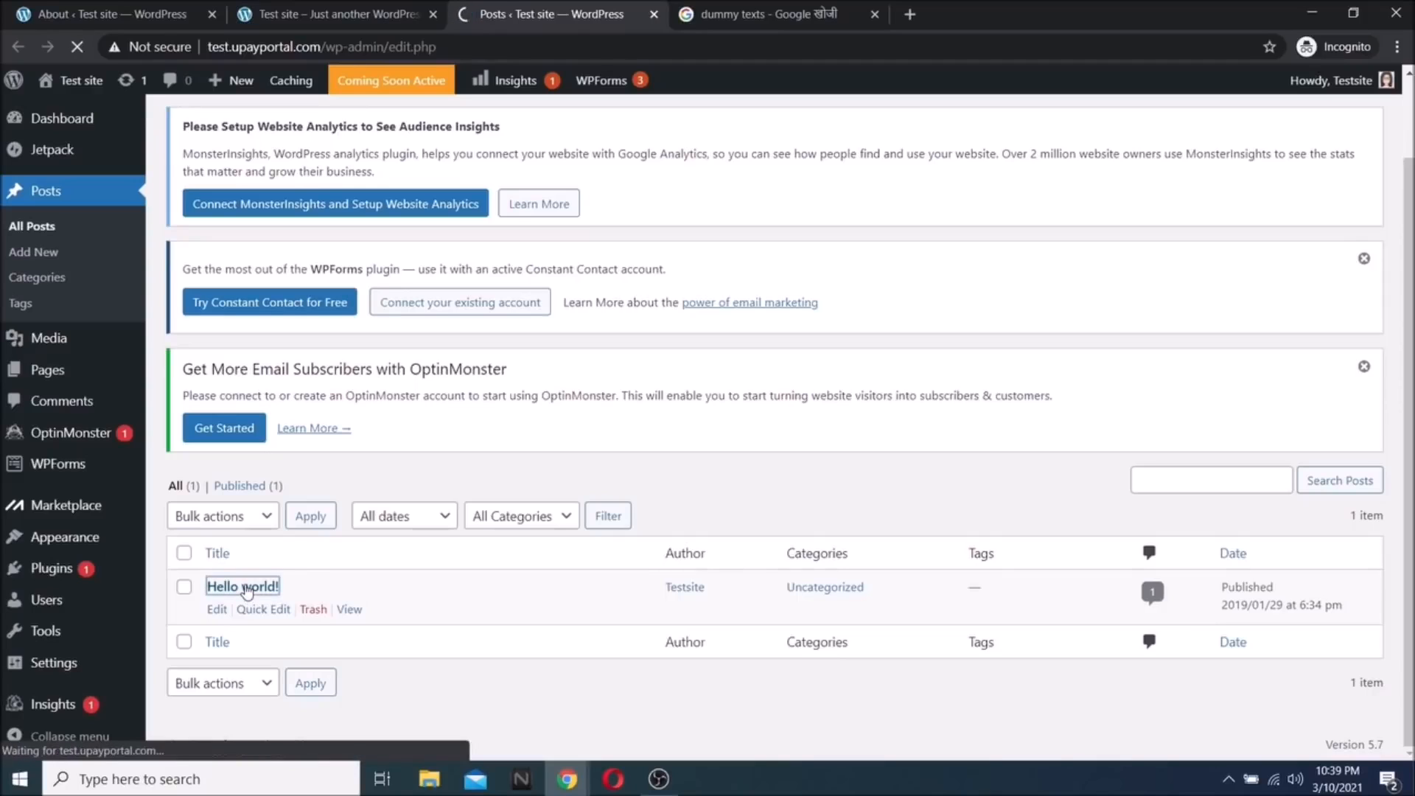
Step: Return to the About WordPress 5.7 page and open Posts > Add New in a background tab
{"action": "left_click", "coordinate": [356, 9]}
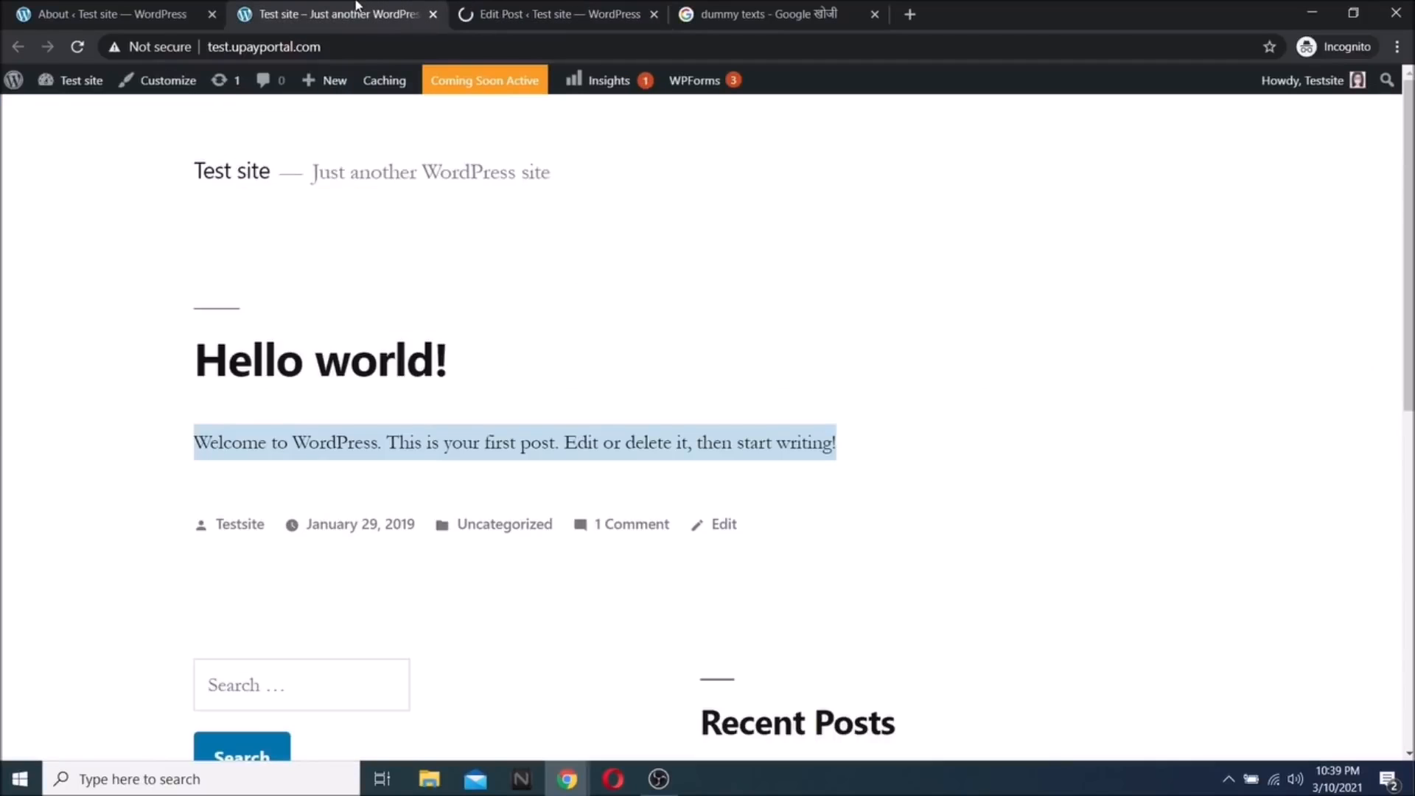
{"action": "left_click", "coordinate": [160, 16]}
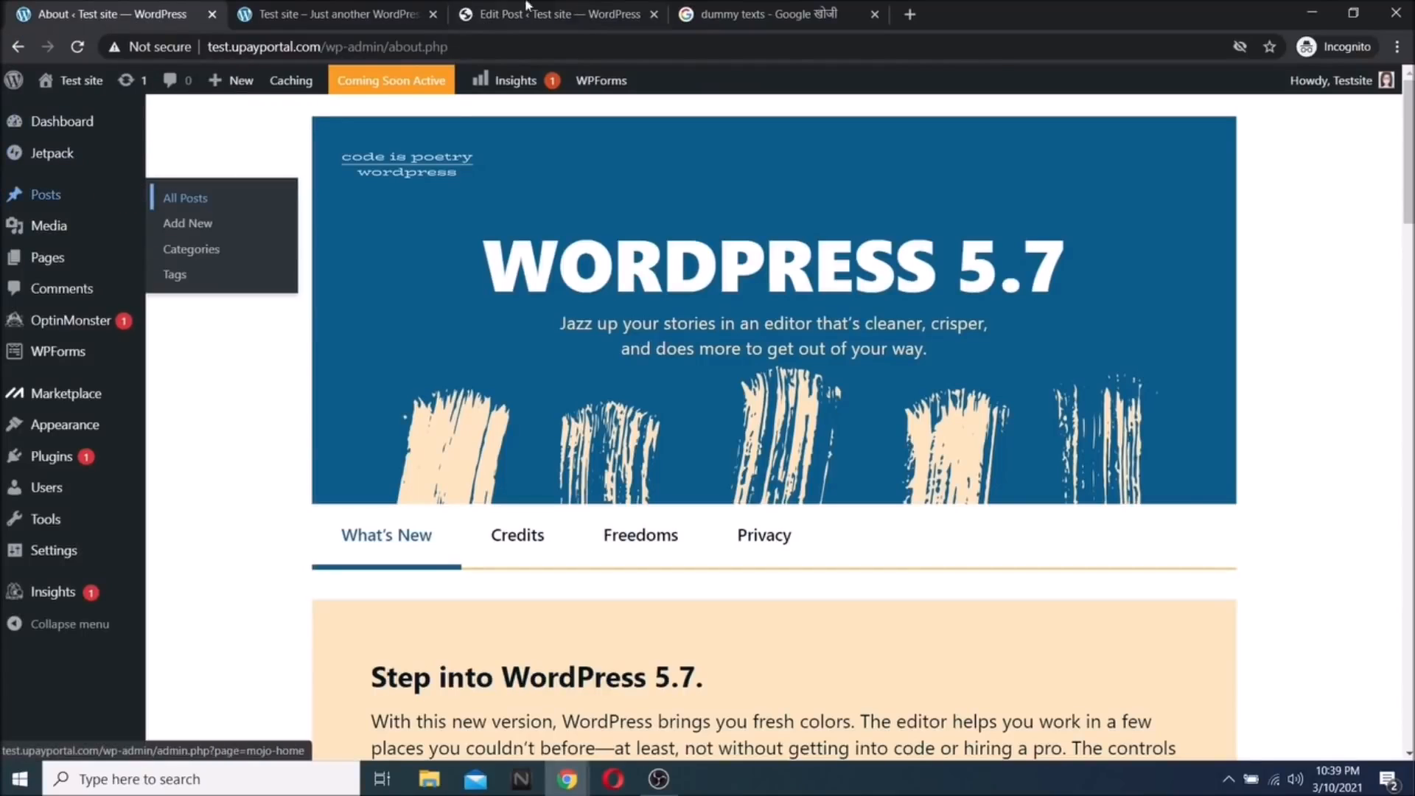
{"action": "mouse_move", "coordinate": [71, 194]}
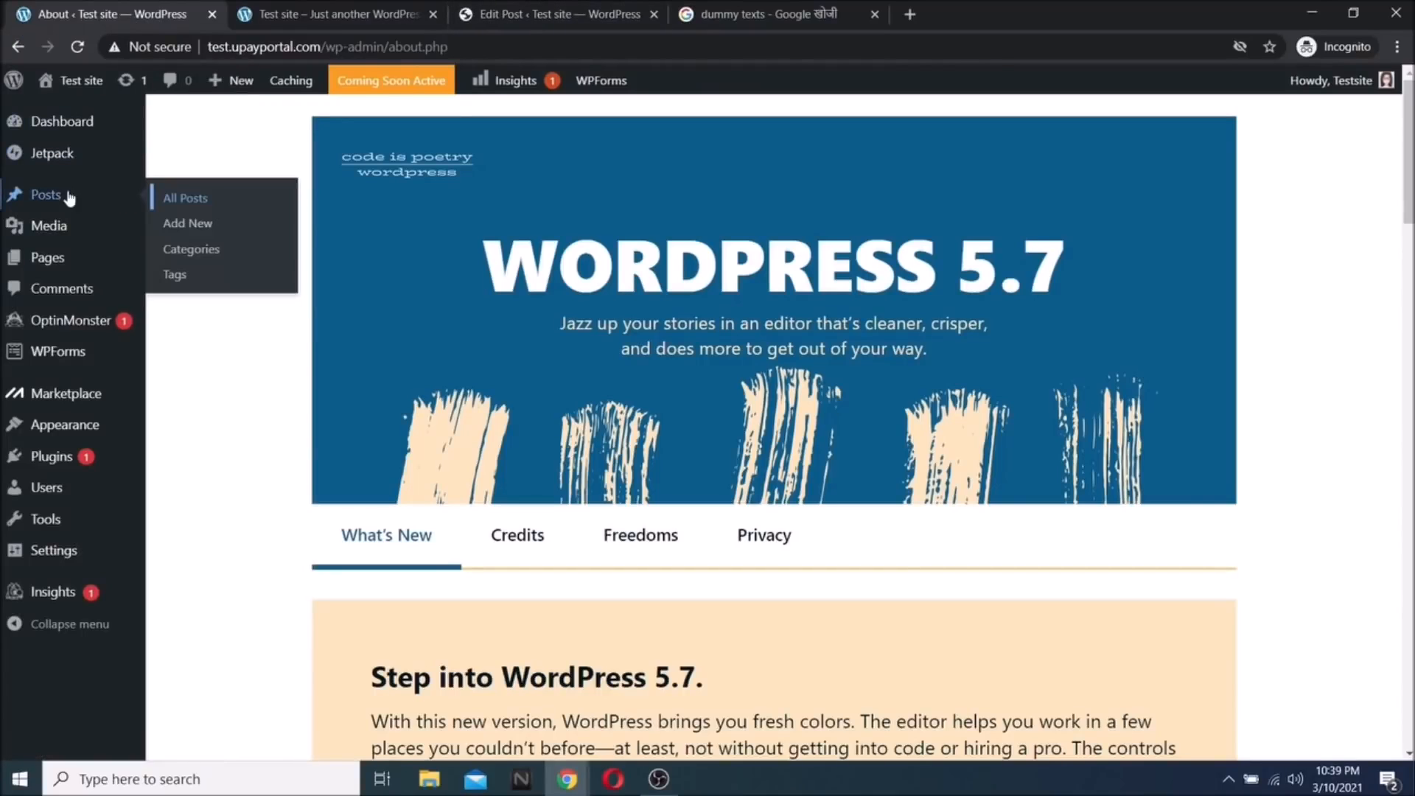
{"action": "middle_click", "coordinate": [192, 228]}
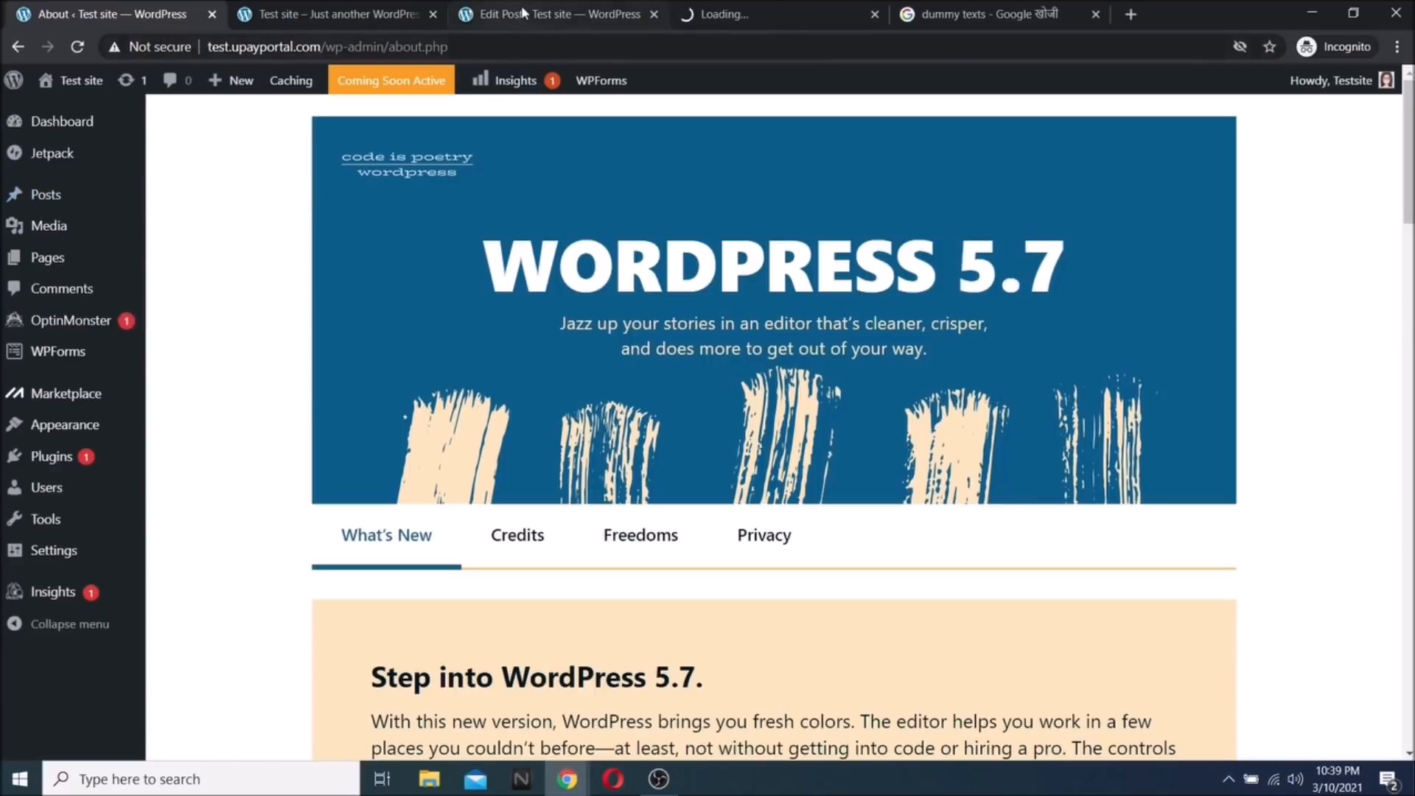
Step: Page through and close the Hello world! editor's welcome guide, then view the public site
{"action": "left_click", "coordinate": [549, 14]}
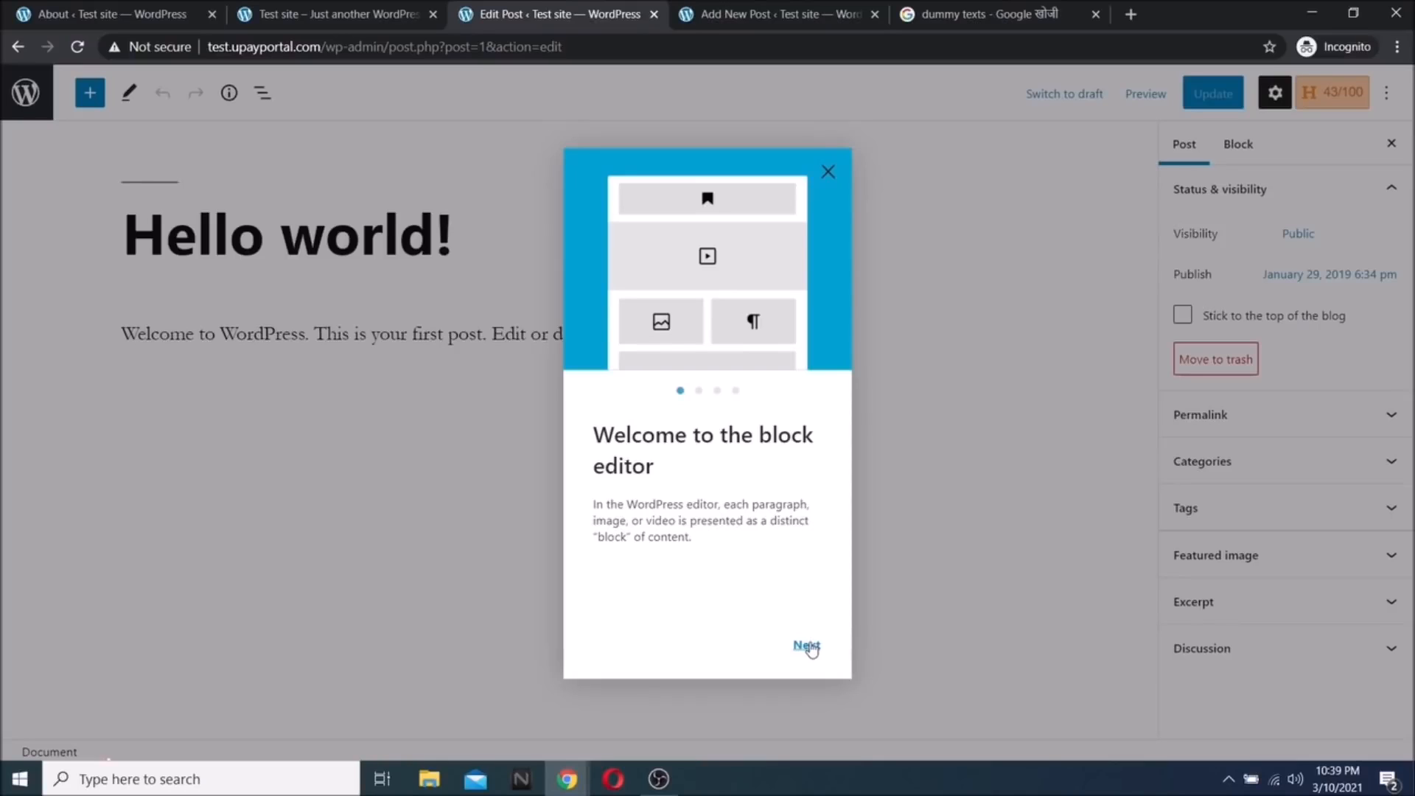
{"action": "left_click", "coordinate": [808, 646]}
{"action": "left_click", "coordinate": [808, 645]}
{"action": "left_click", "coordinate": [809, 646]}
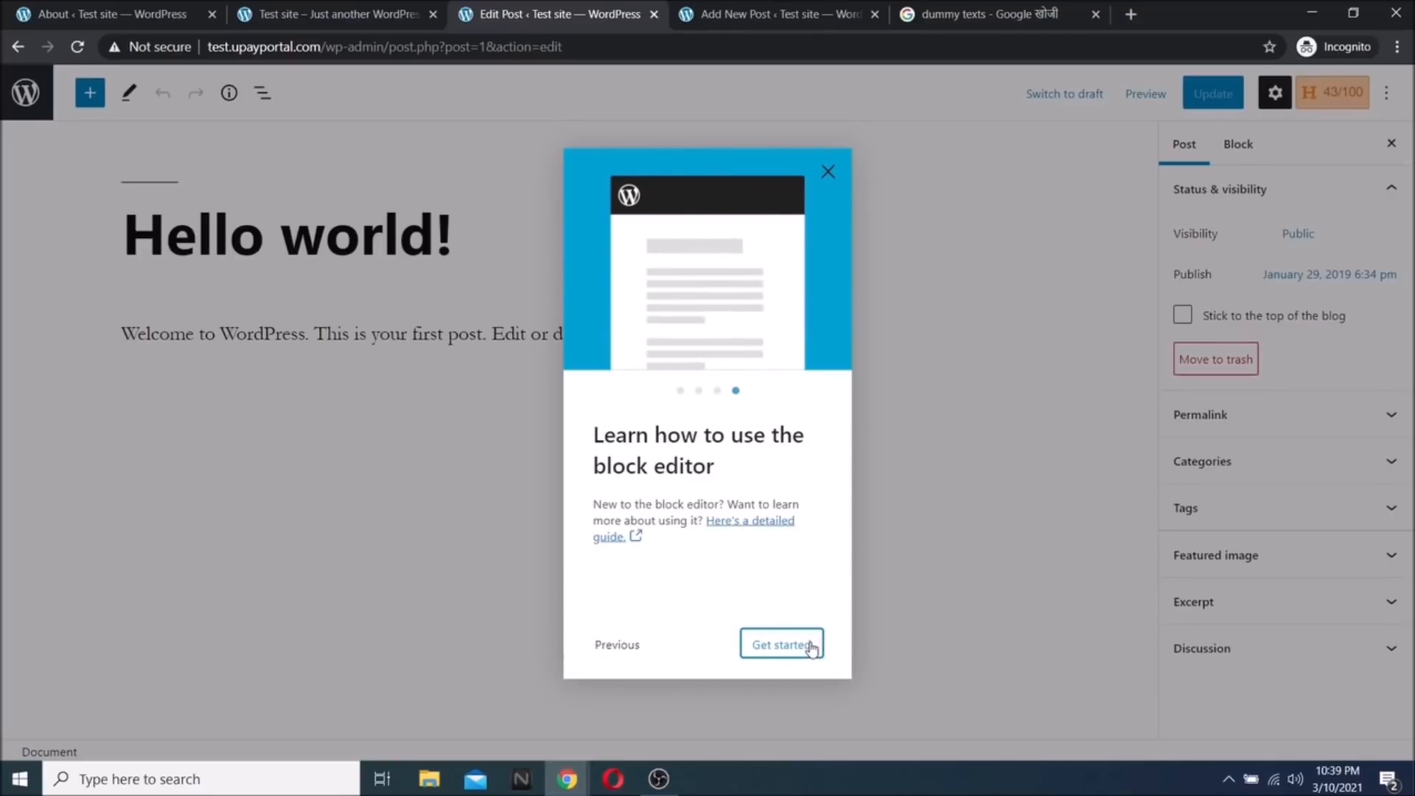
{"action": "left_click", "coordinate": [810, 646]}
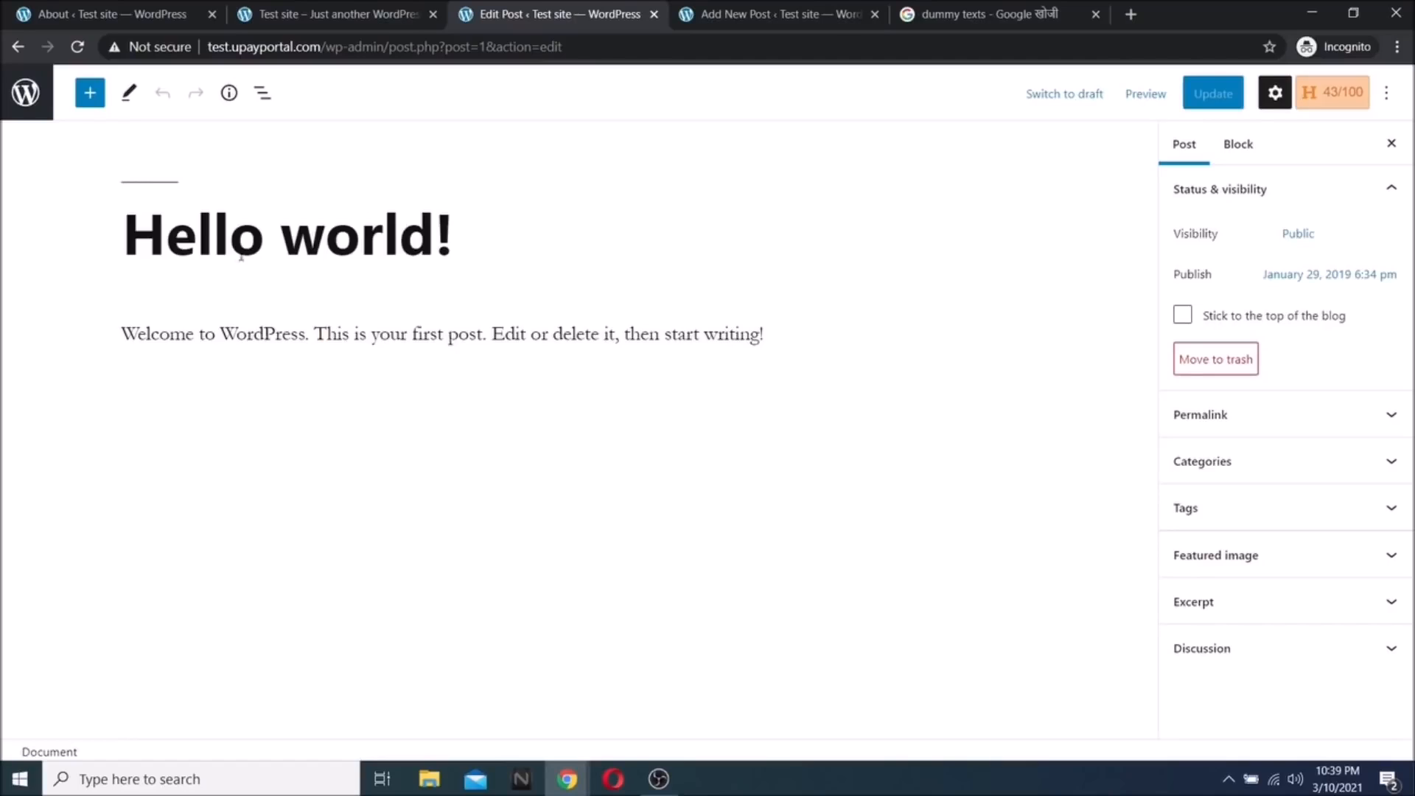
{"action": "left_click", "coordinate": [278, 14]}
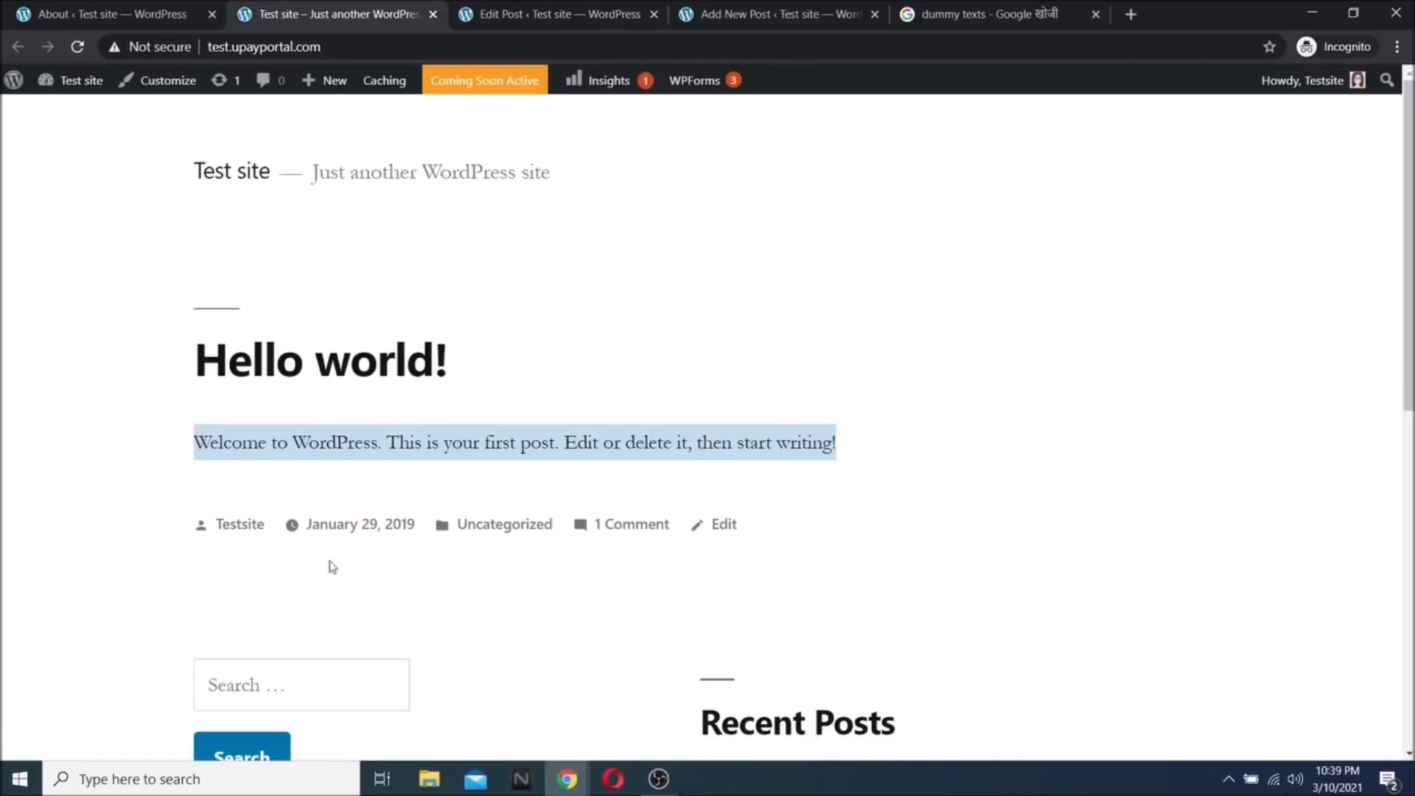
Step: Select the Hello world! title, then close the new post's welcome guide
{"action": "left_click", "coordinate": [255, 449]}
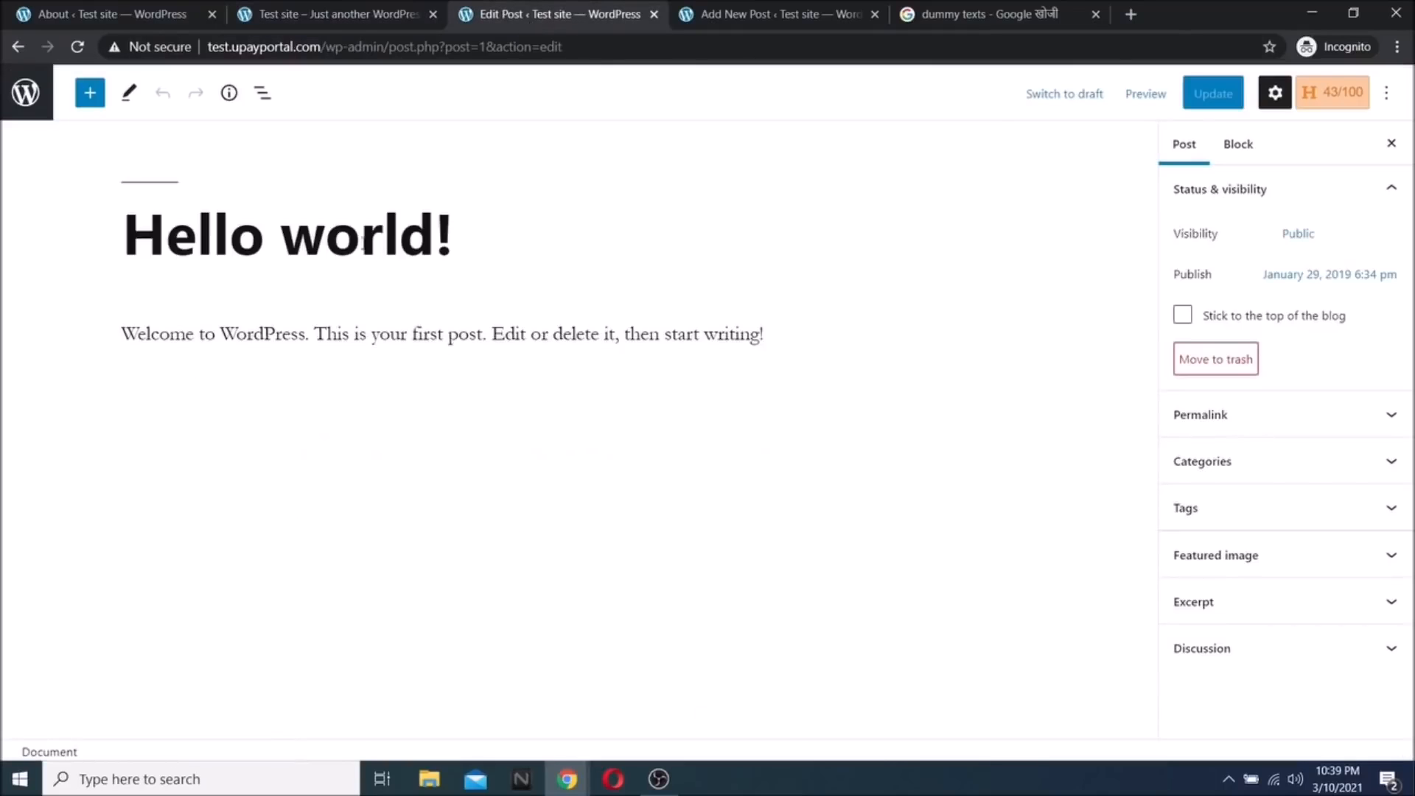
{"action": "triple_click", "coordinate": [352, 233]}
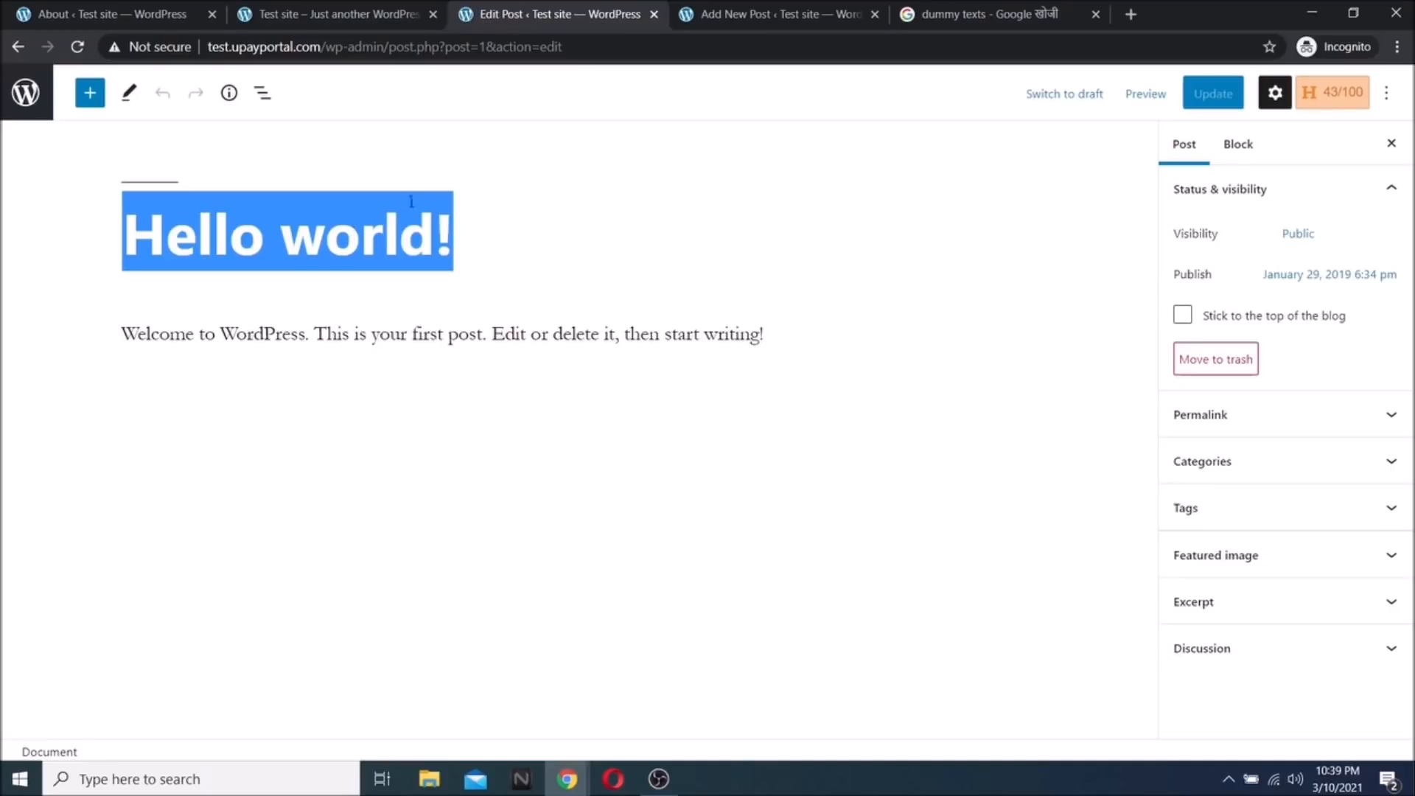
{"action": "left_click", "coordinate": [766, 14]}
{"action": "left_click", "coordinate": [833, 170]}
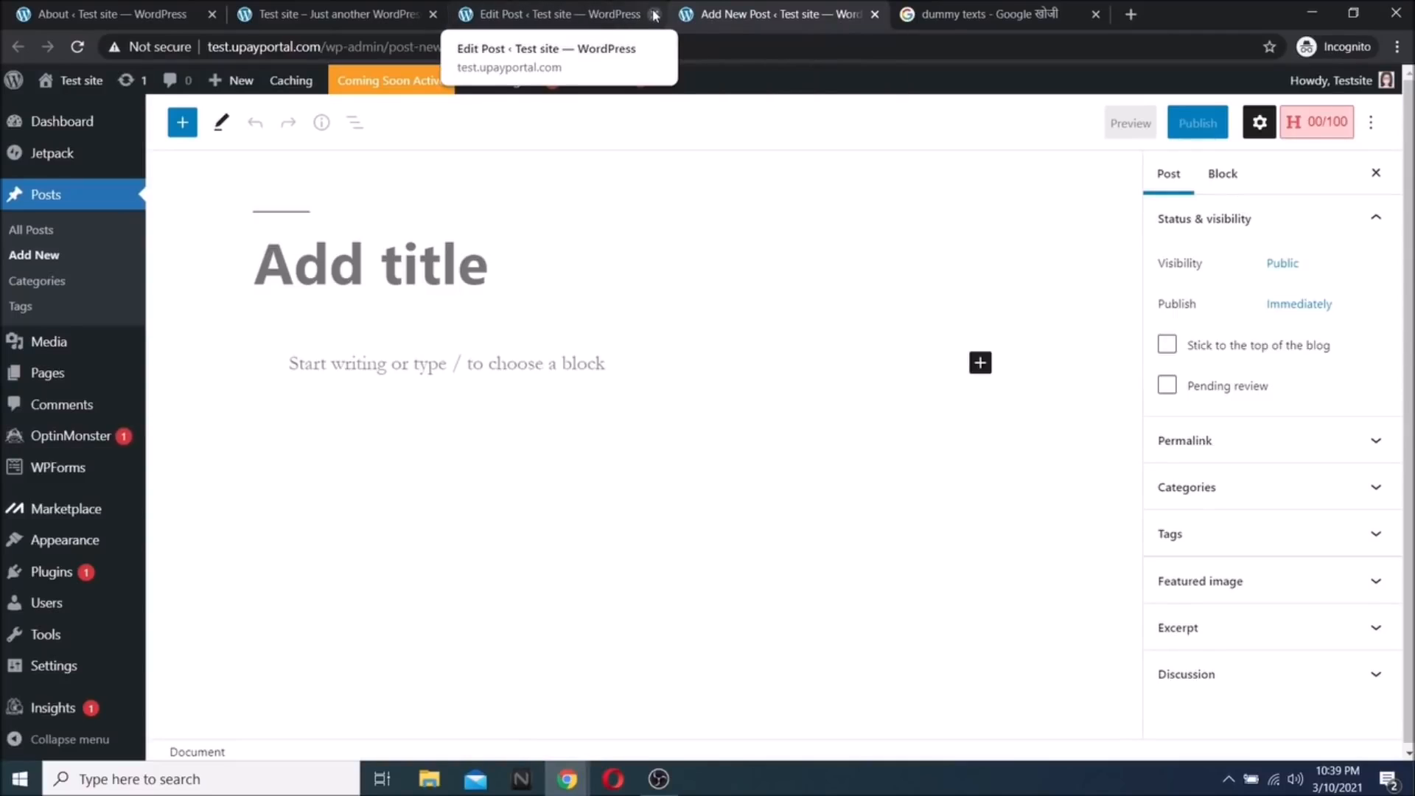
Step: Switch between the Hello world! and new-post editors, ending on the About WordPress 5.7 page
{"action": "left_click", "coordinate": [601, 7]}
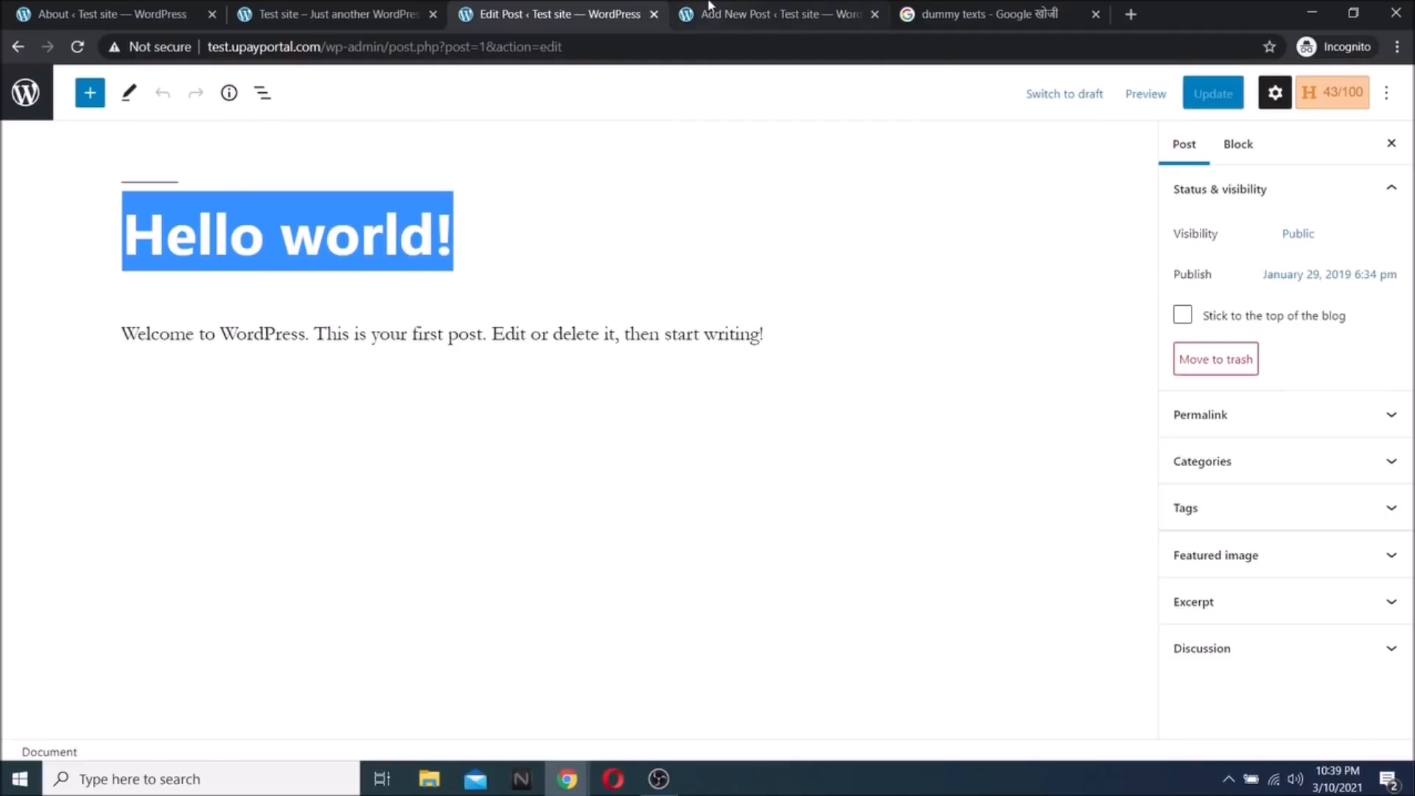
{"action": "left_click", "coordinate": [737, 14]}
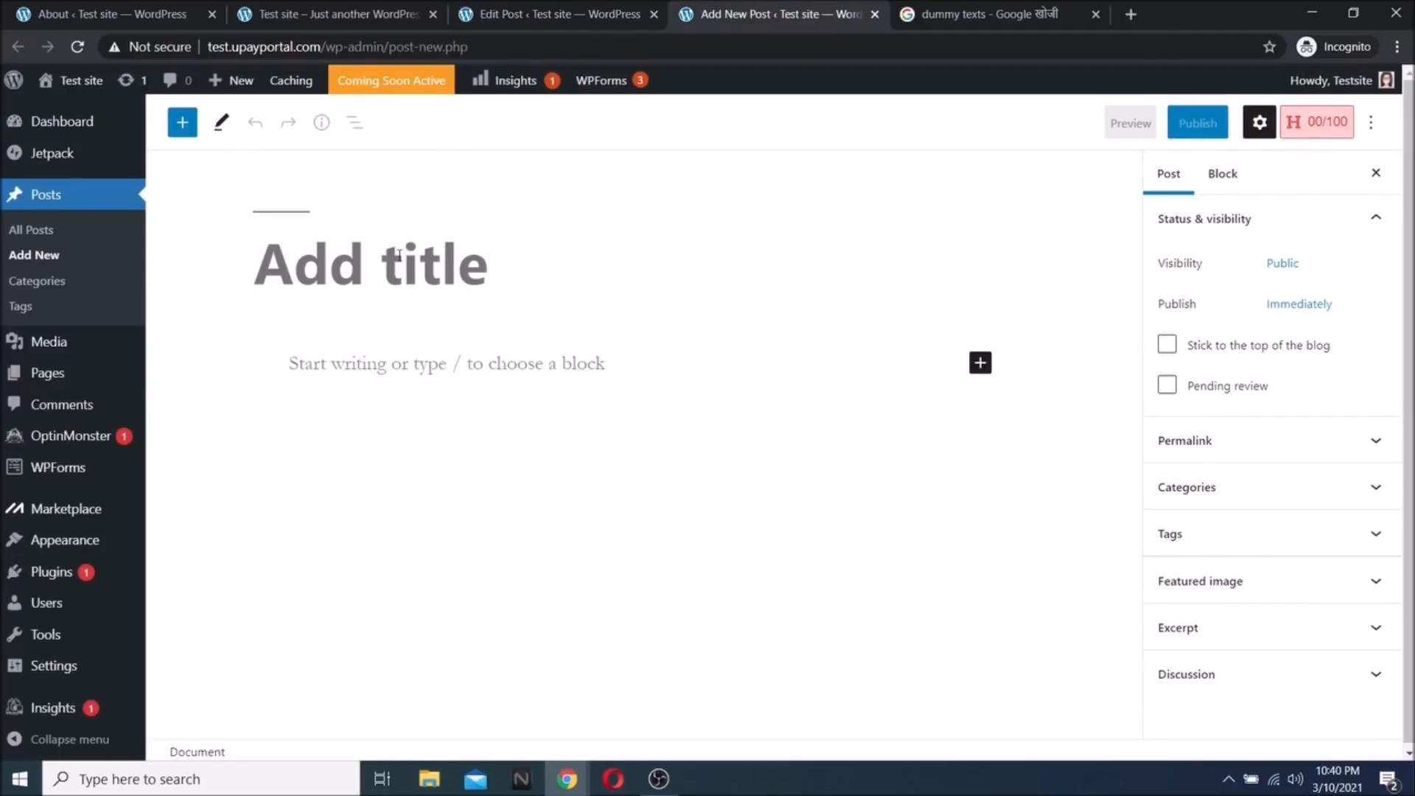
{"action": "left_click", "coordinate": [579, 11]}
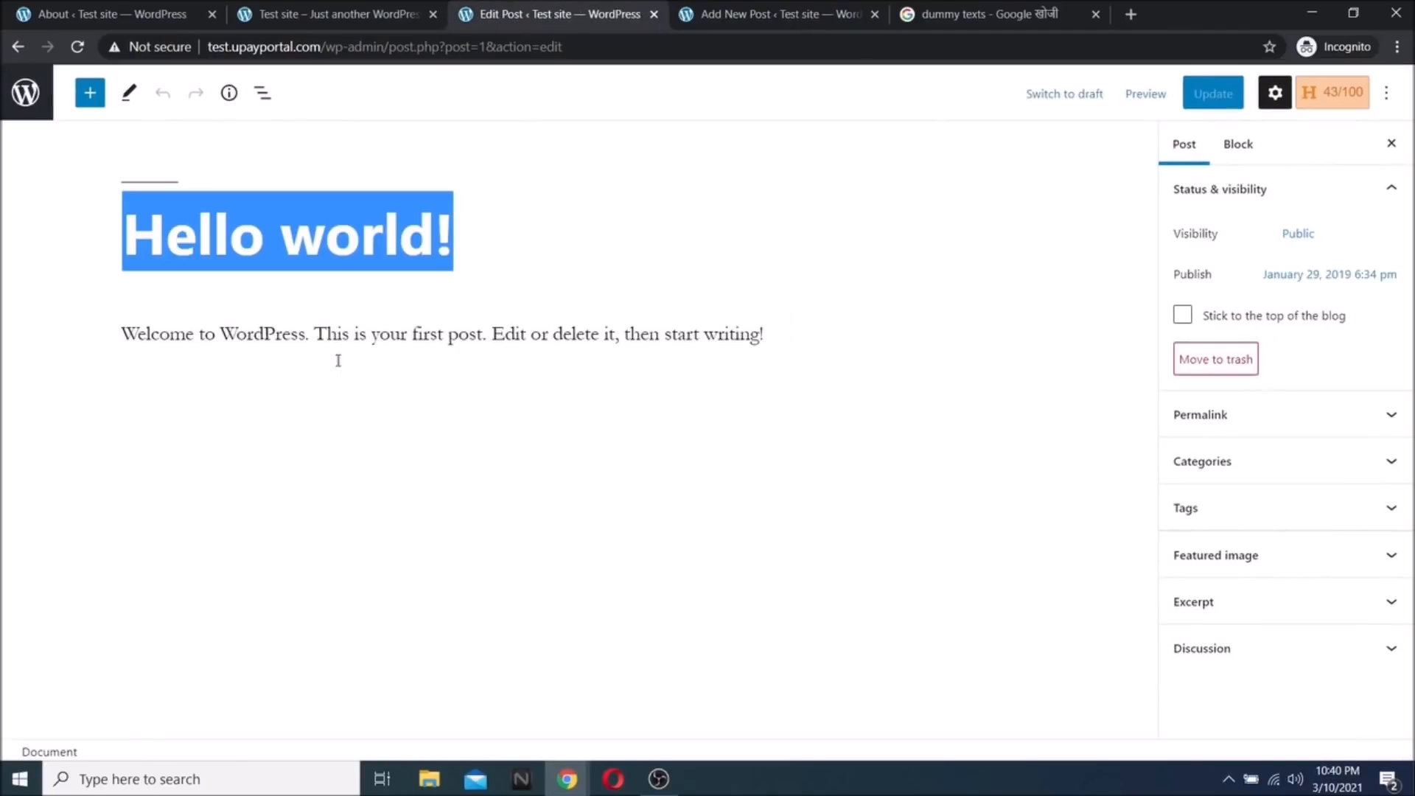
{"action": "left_click", "coordinate": [739, 13]}
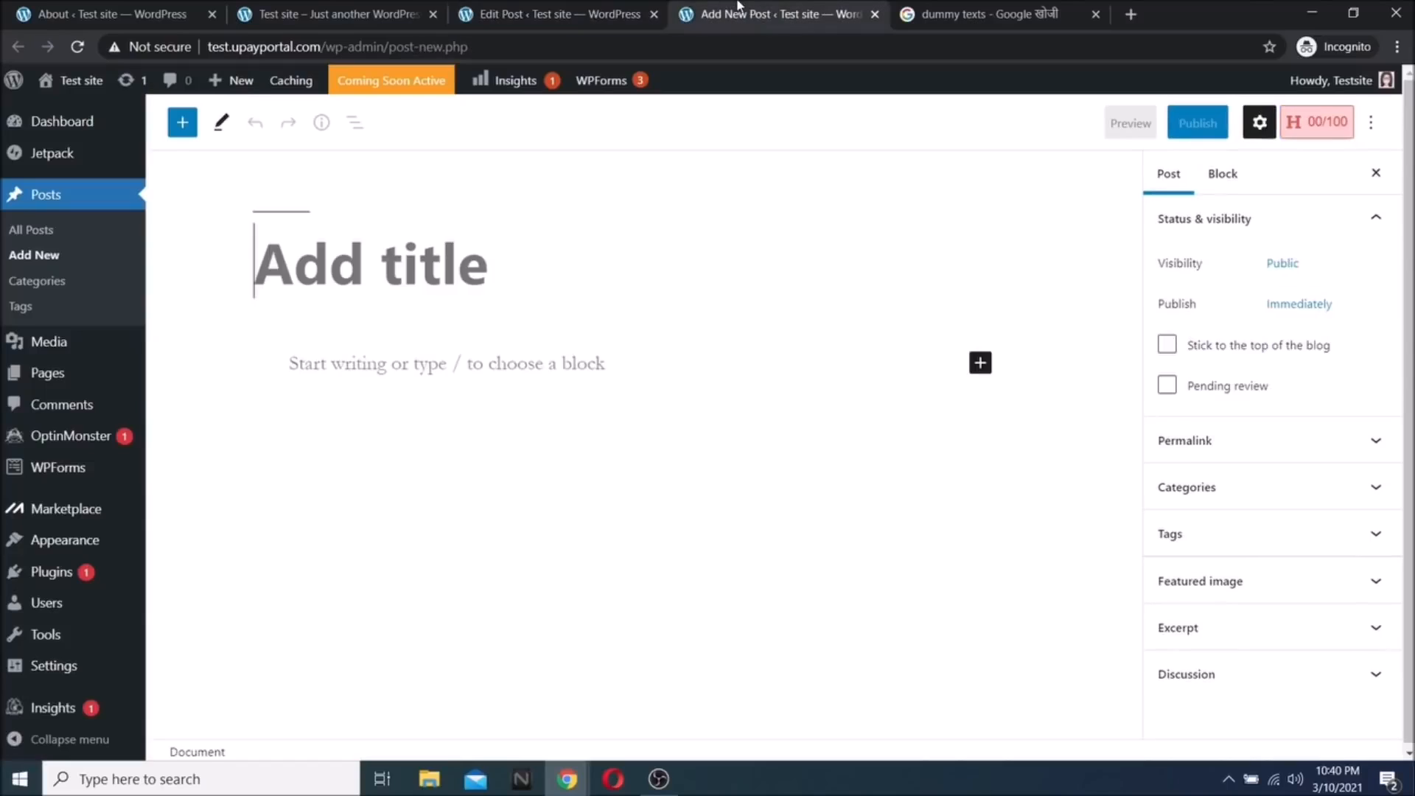
{"action": "left_click", "coordinate": [545, 10]}
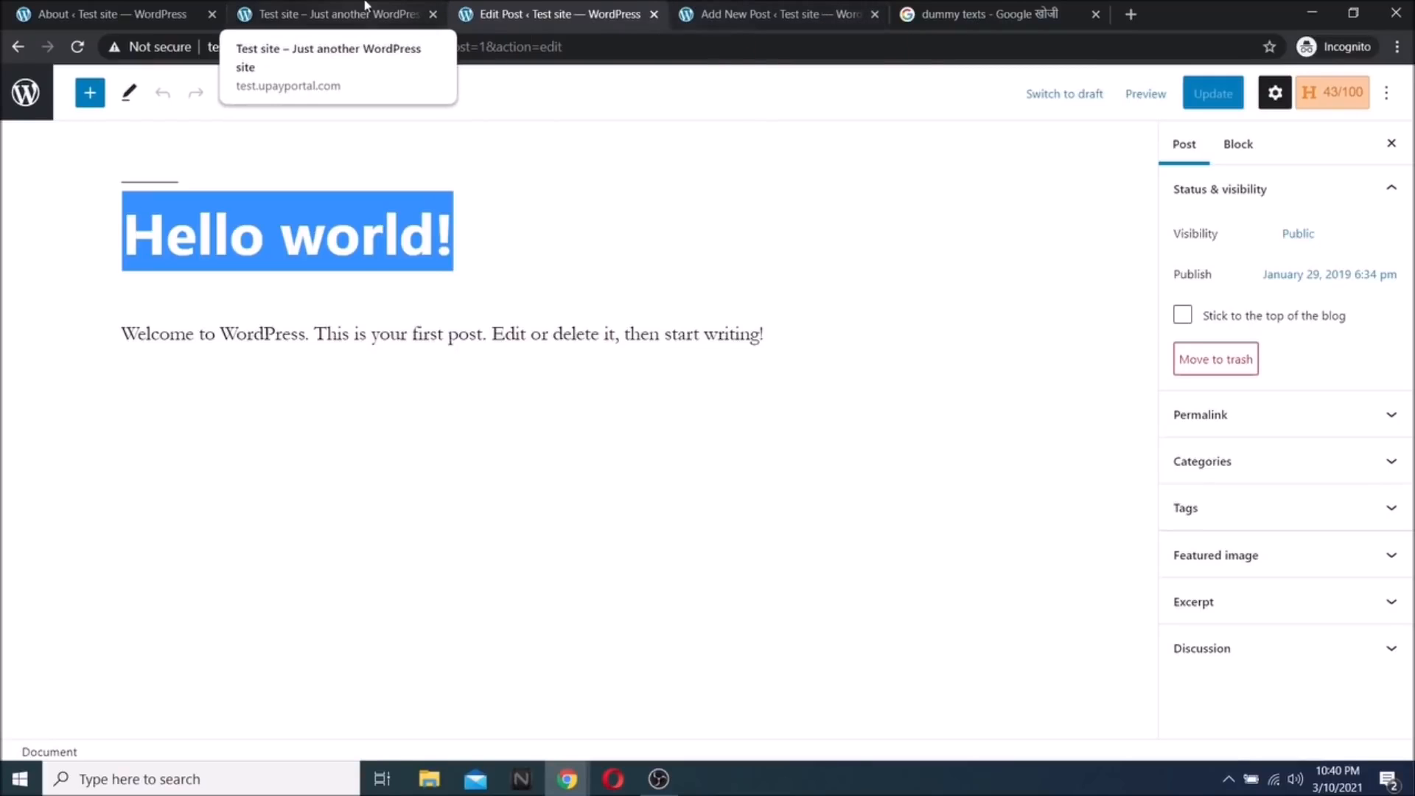
{"action": "left_click", "coordinate": [111, 14]}
{"action": "mouse_move", "coordinate": [103, 198]}
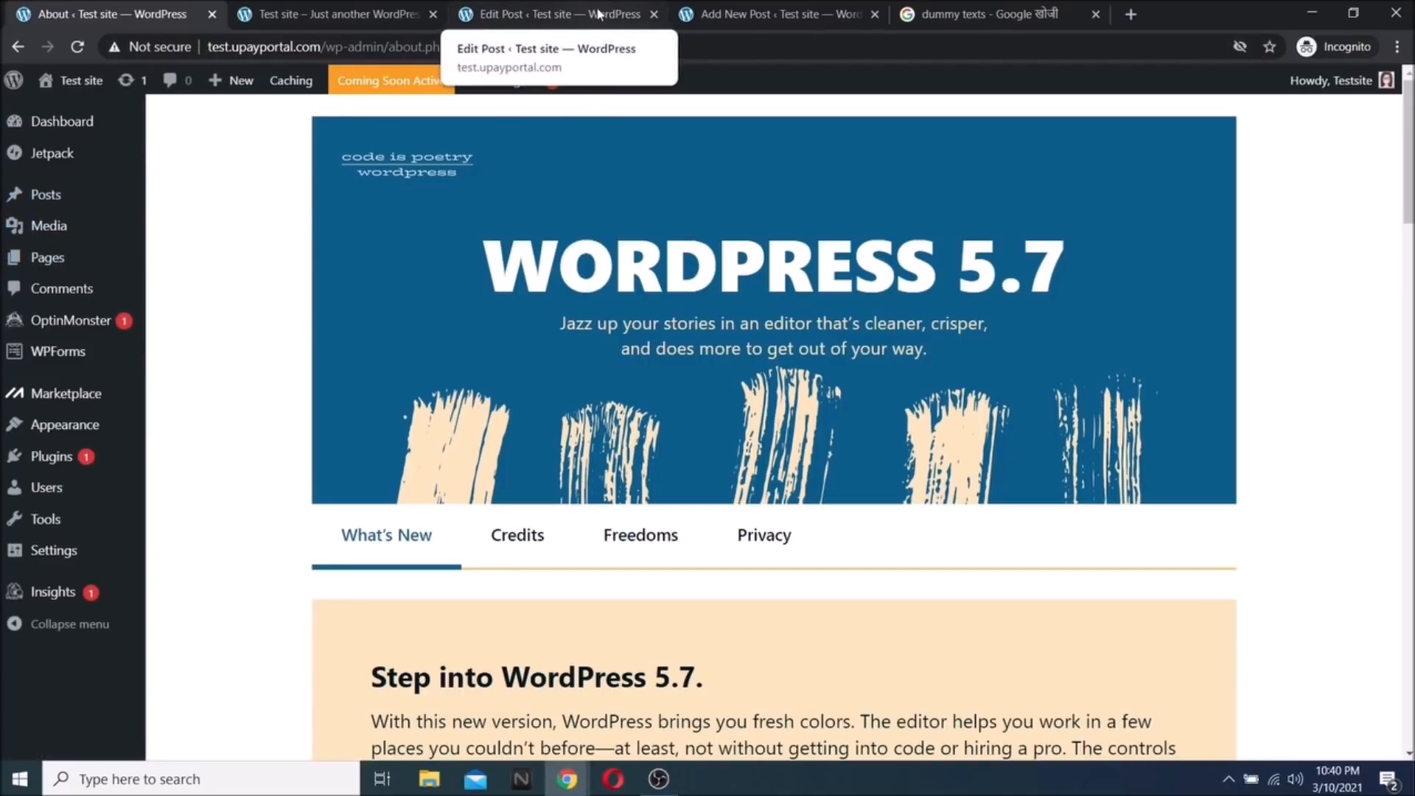
{"action": "mouse_move", "coordinate": [60, 203]}
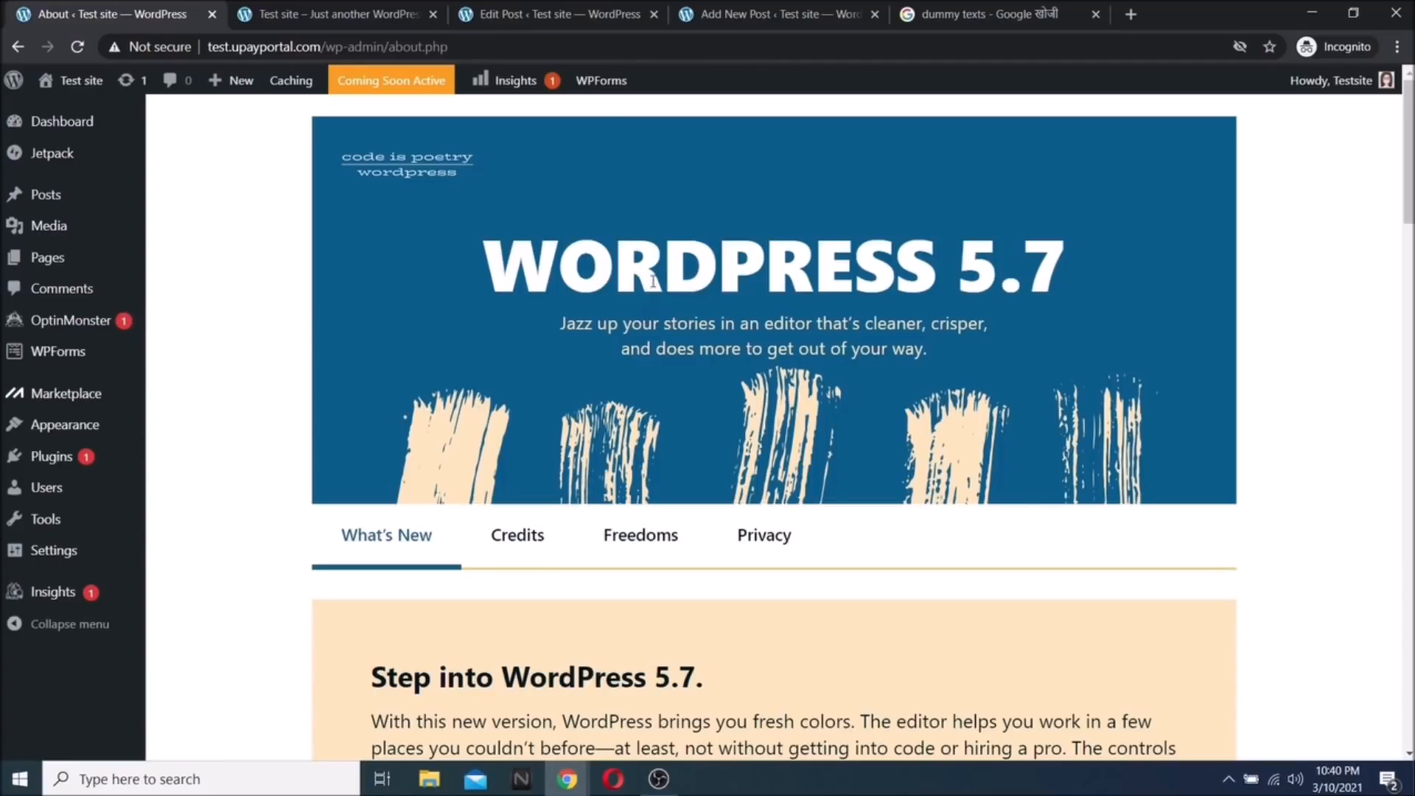
Step: Close the Hello world! editor tab and switch to the 'dummy texts' Google results
{"action": "left_click", "coordinate": [528, 8]}
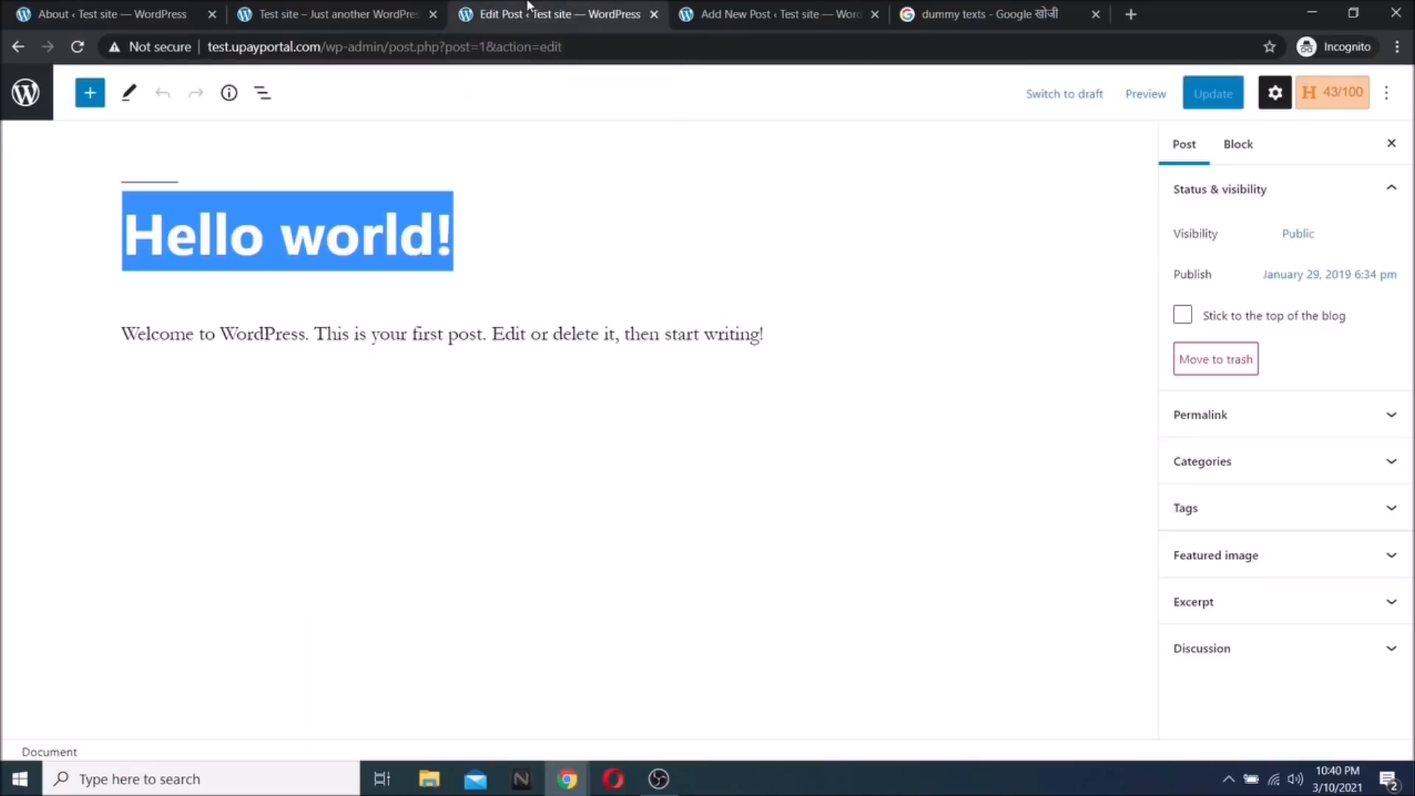
{"action": "left_click", "coordinate": [655, 14]}
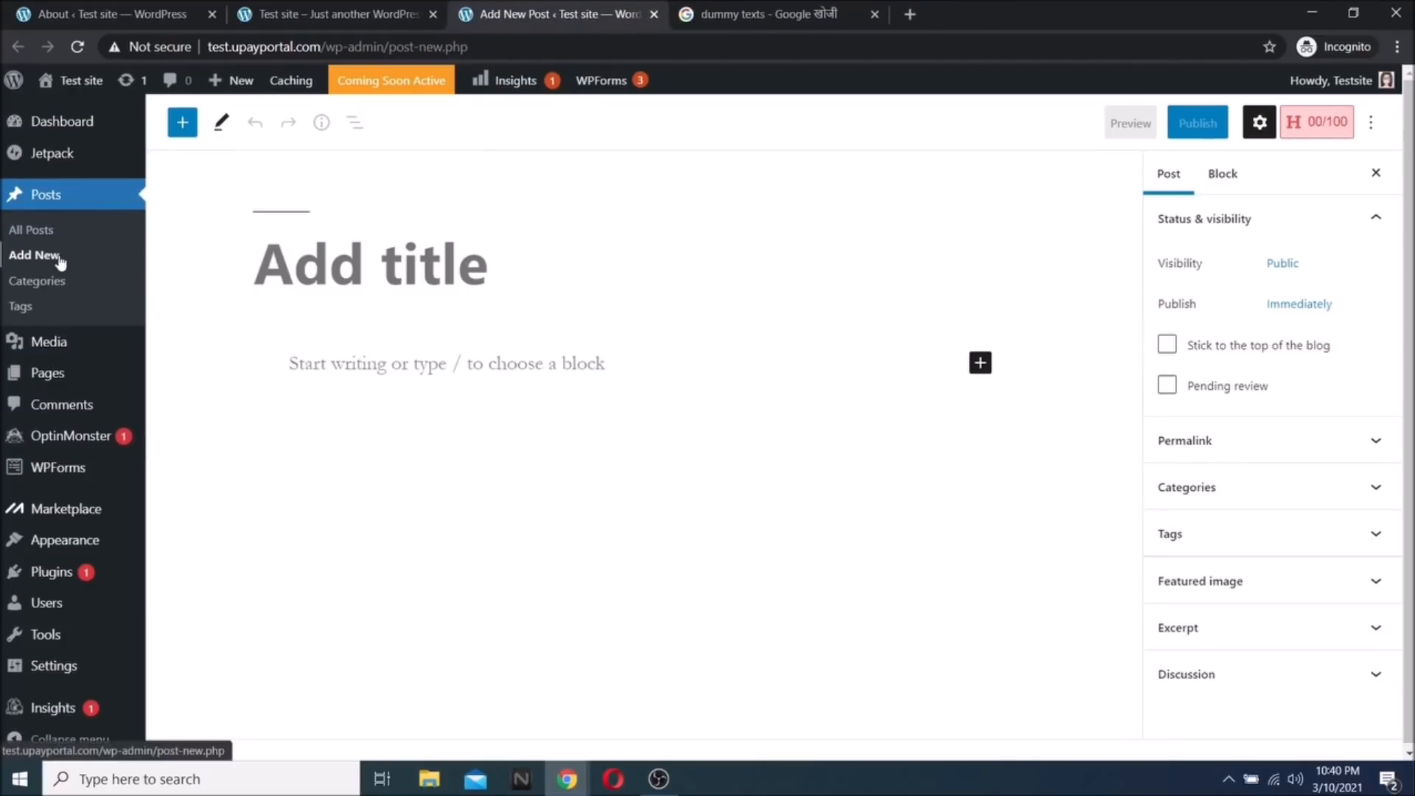
{"action": "key", "text": "alt+Tab"}
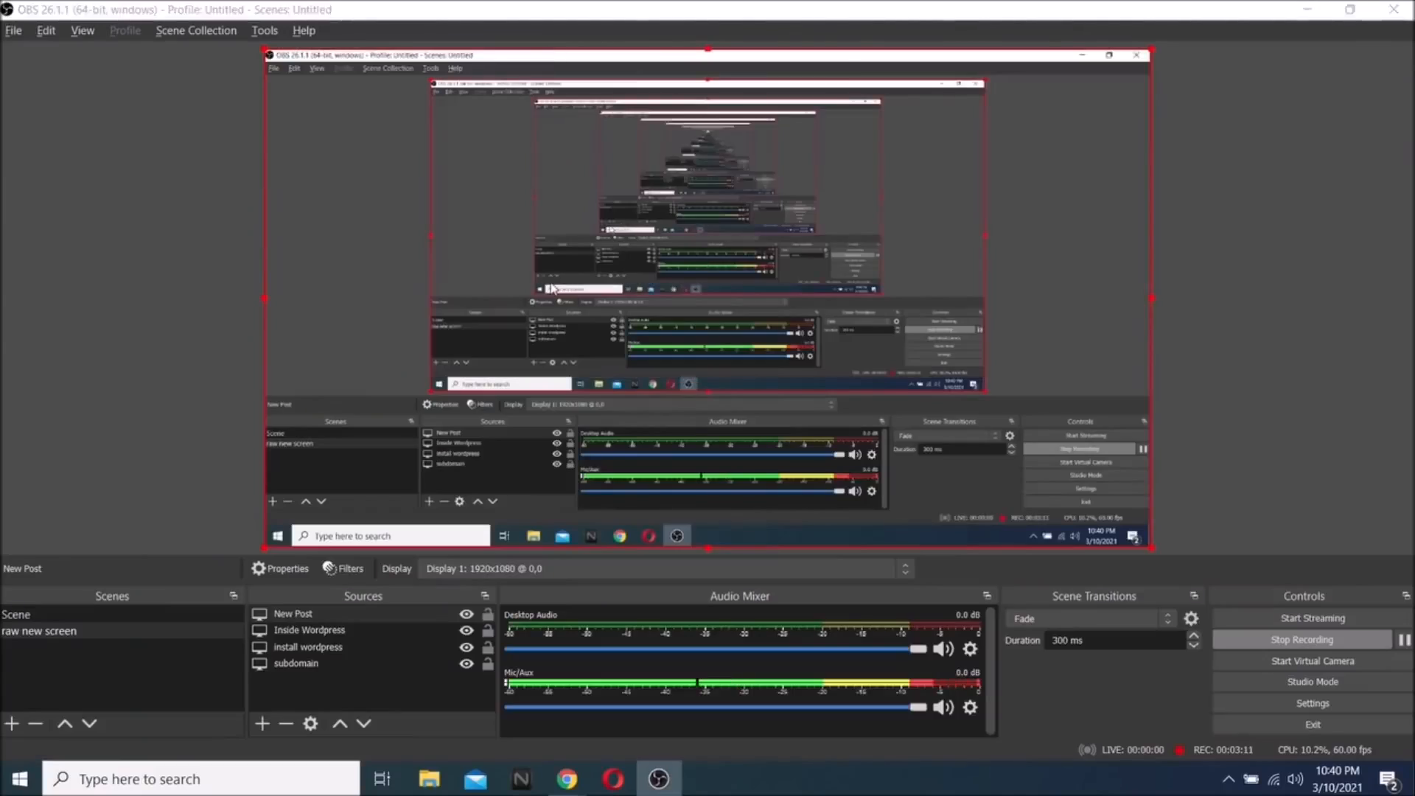
{"action": "key", "text": "alt+Tab"}
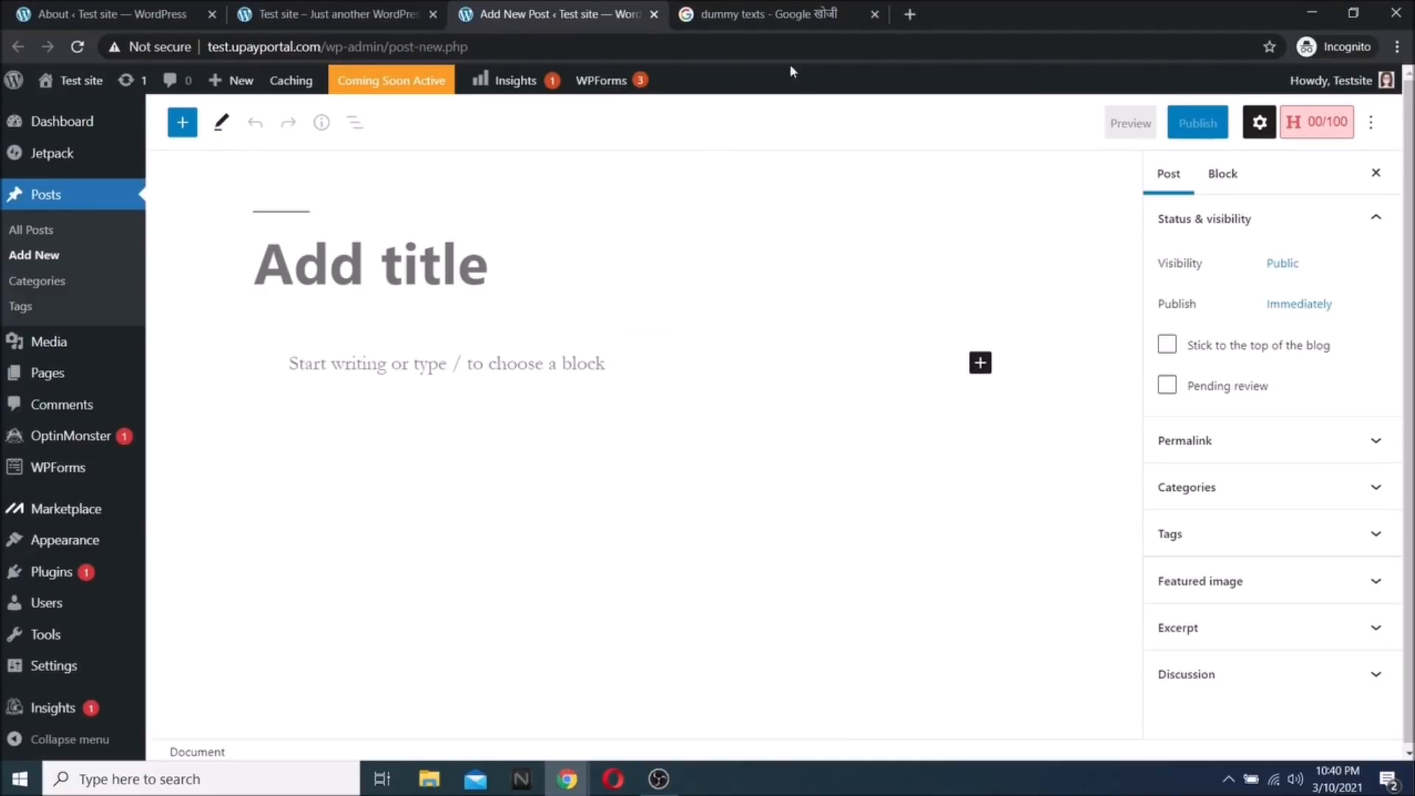
{"action": "left_click", "coordinate": [779, 13]}
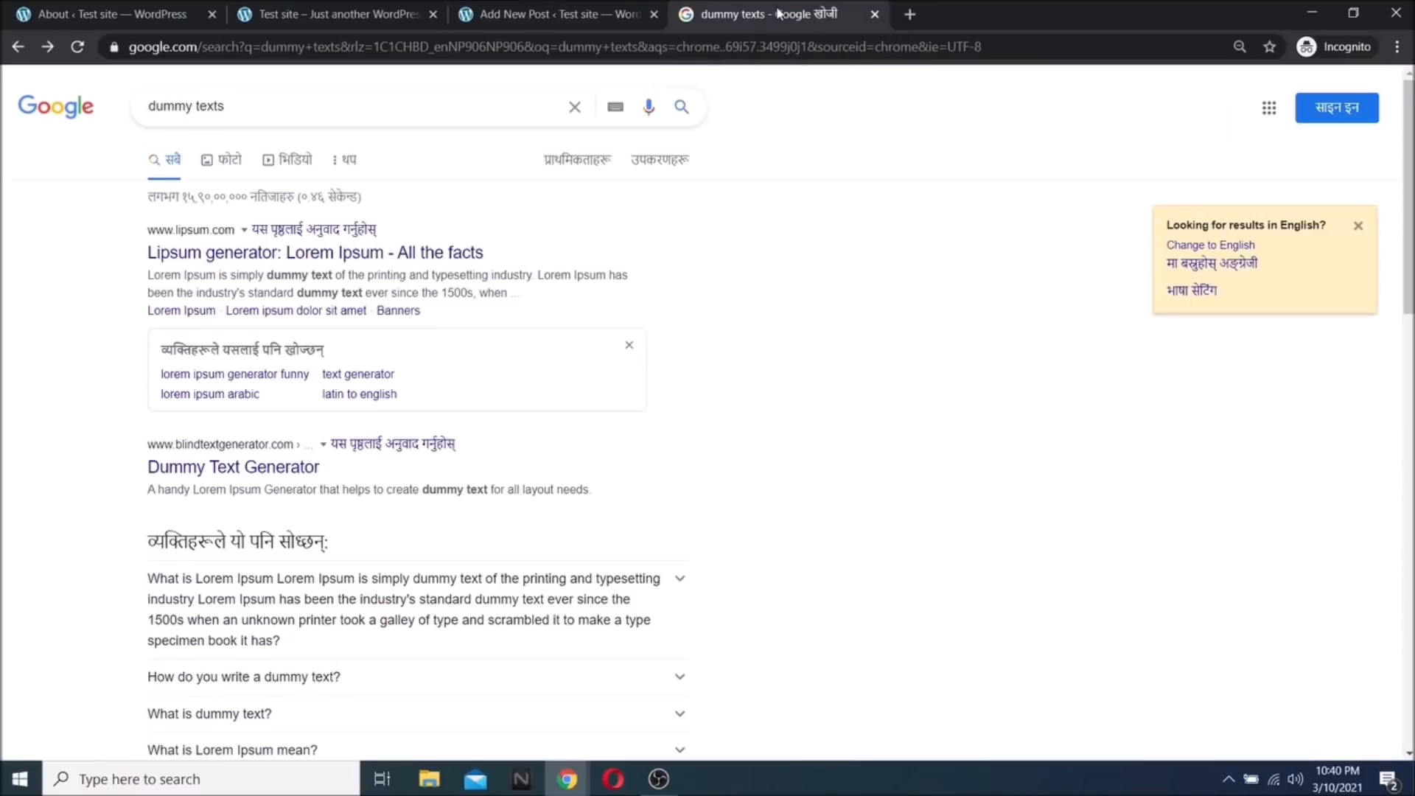
Step: Open the lipsum.com result and select the 'What is Lorem Ipsum?' heading
{"action": "left_click", "coordinate": [683, 109]}
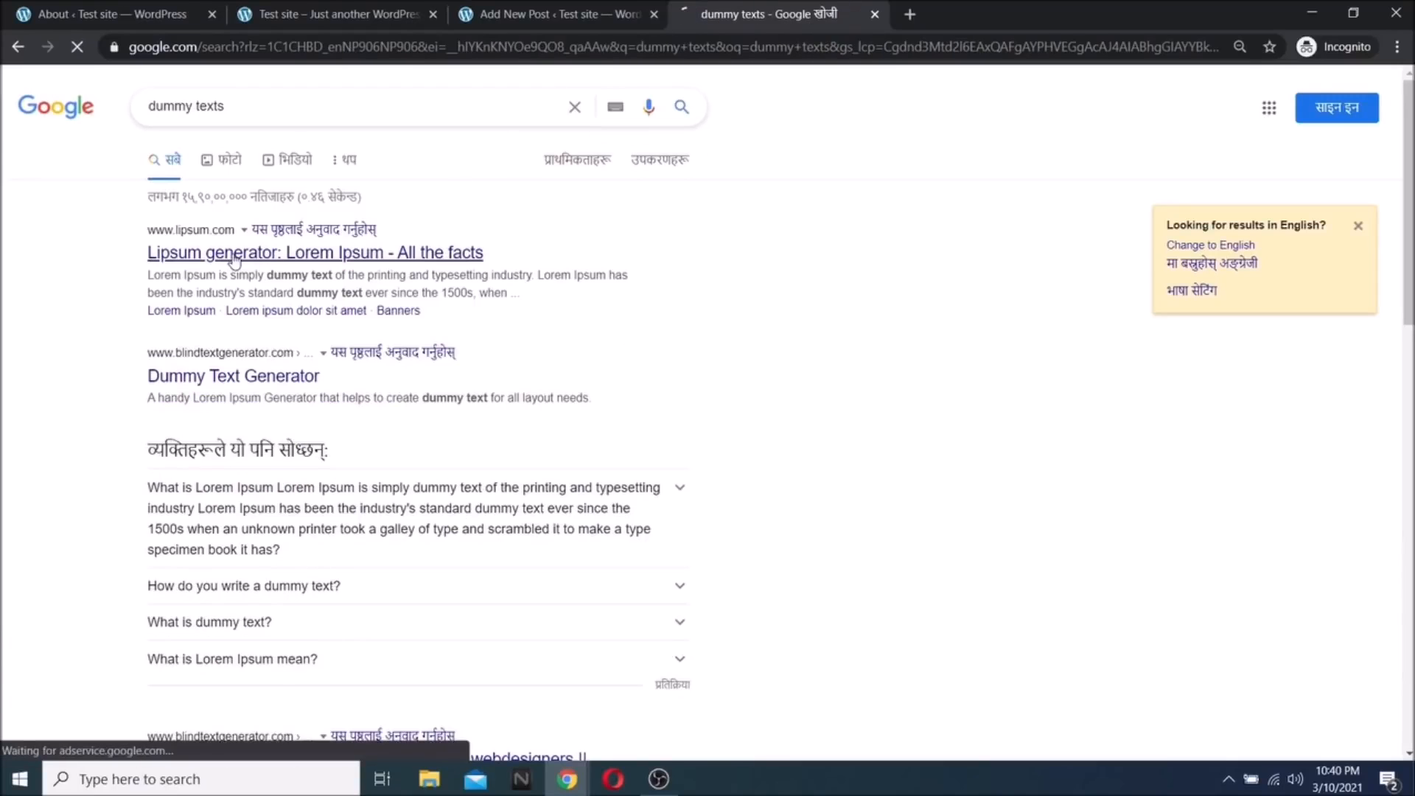
{"action": "left_click", "coordinate": [368, 258]}
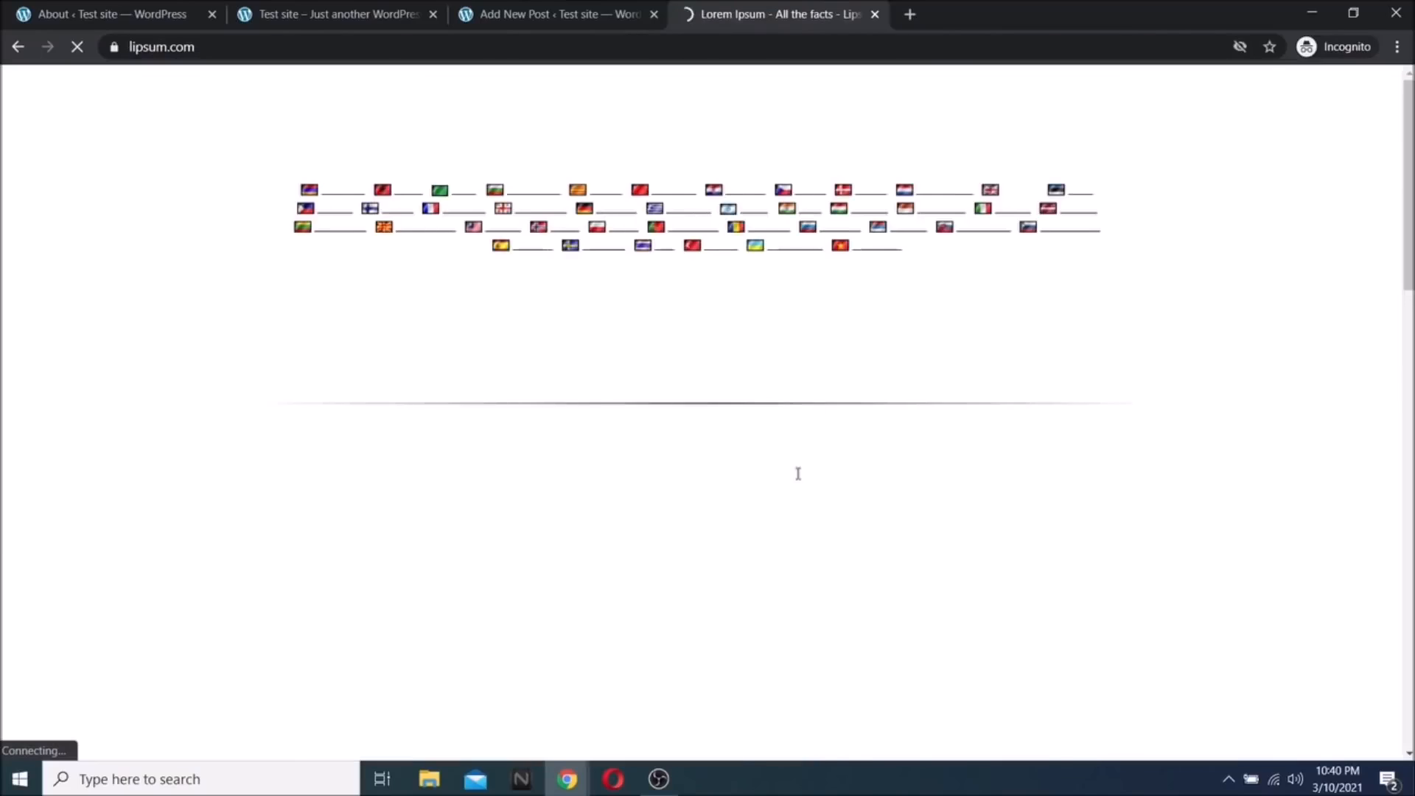
{"action": "scroll", "coordinate": [504, 410], "scroll_direction": "down", "scroll_amount": 3}
{"action": "scroll", "coordinate": [505, 369], "scroll_direction": "up", "scroll_amount": 3}
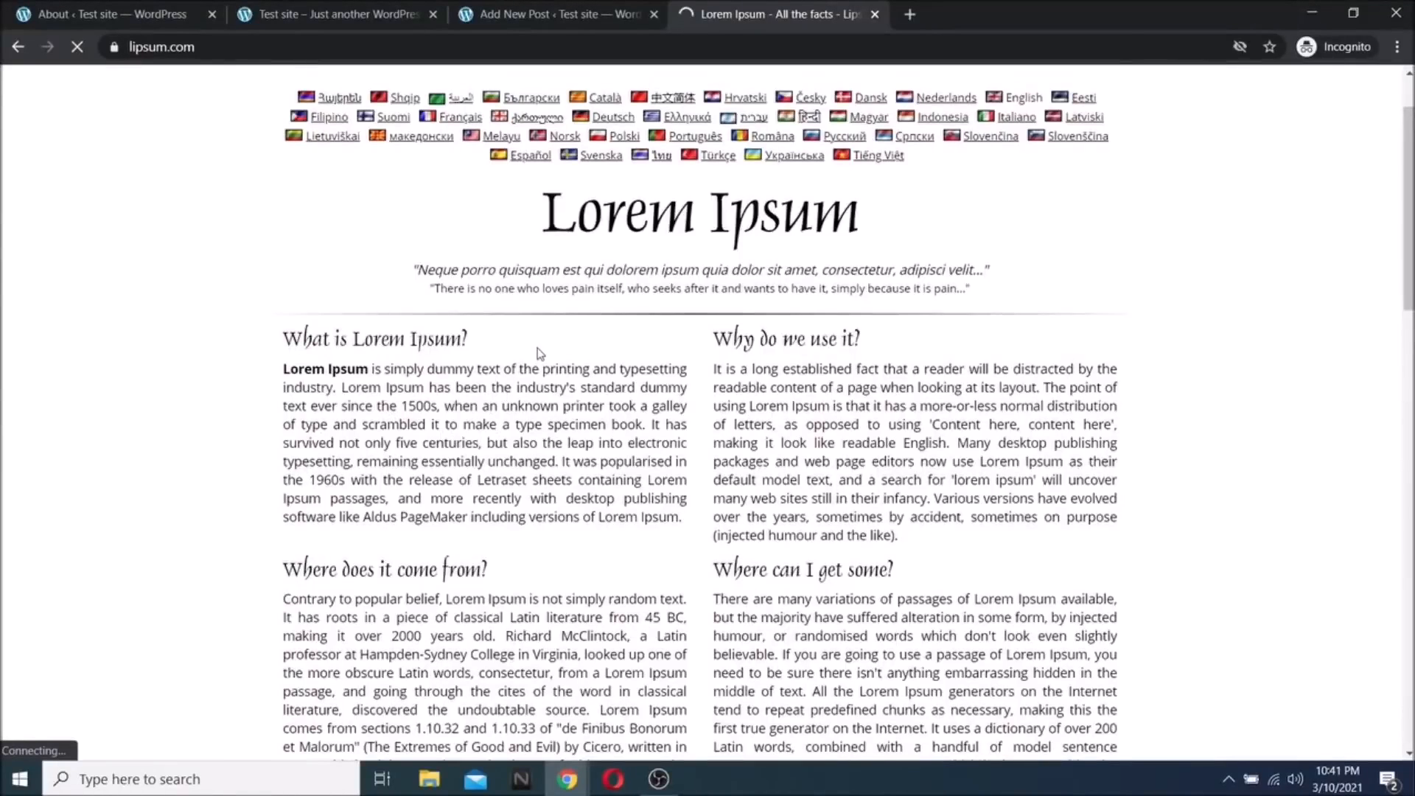
{"action": "scroll", "coordinate": [538, 354], "scroll_direction": "down", "scroll_amount": 2}
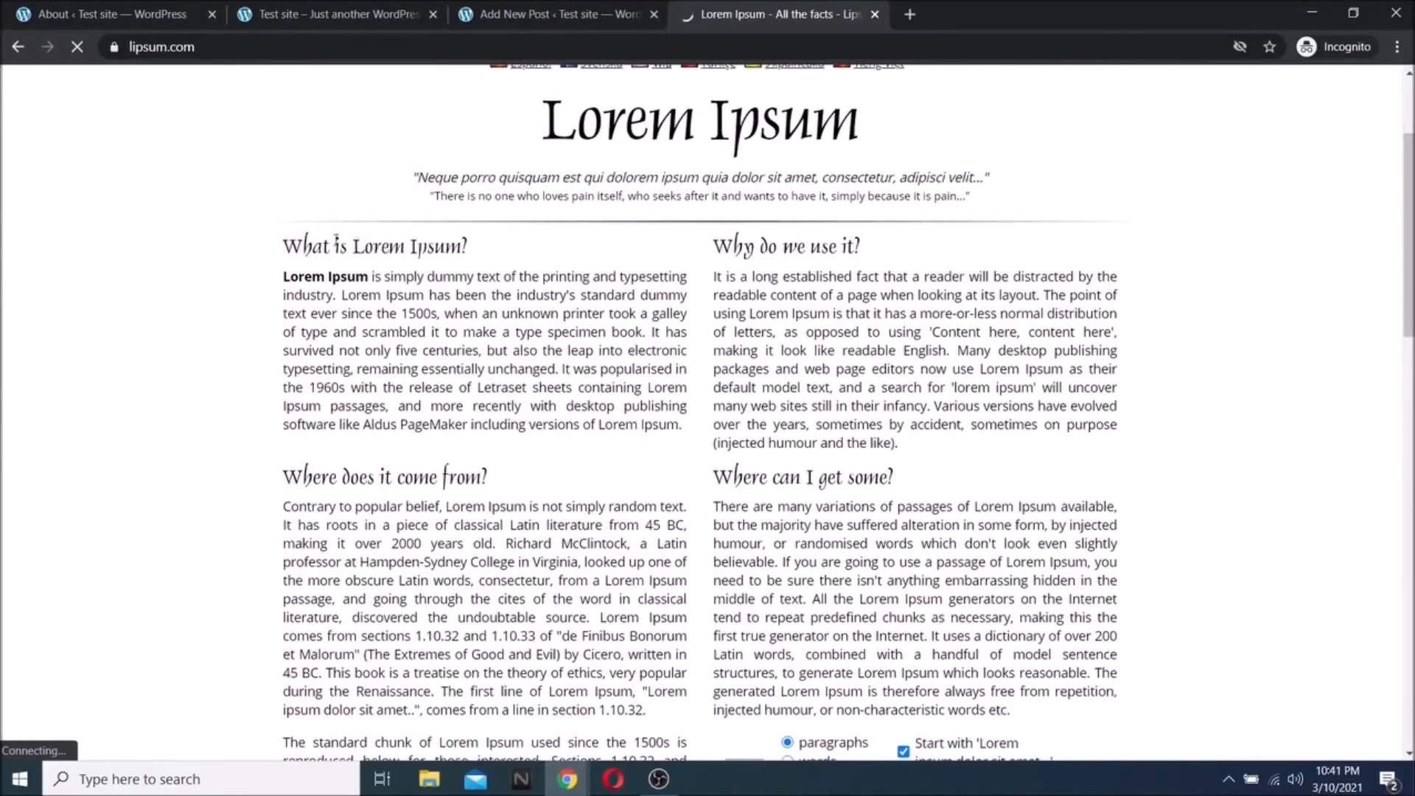
{"action": "left_click_drag", "start_coordinate": [416, 245], "coordinate": [287, 247]}
{"action": "key", "text": "ctrl+c"}
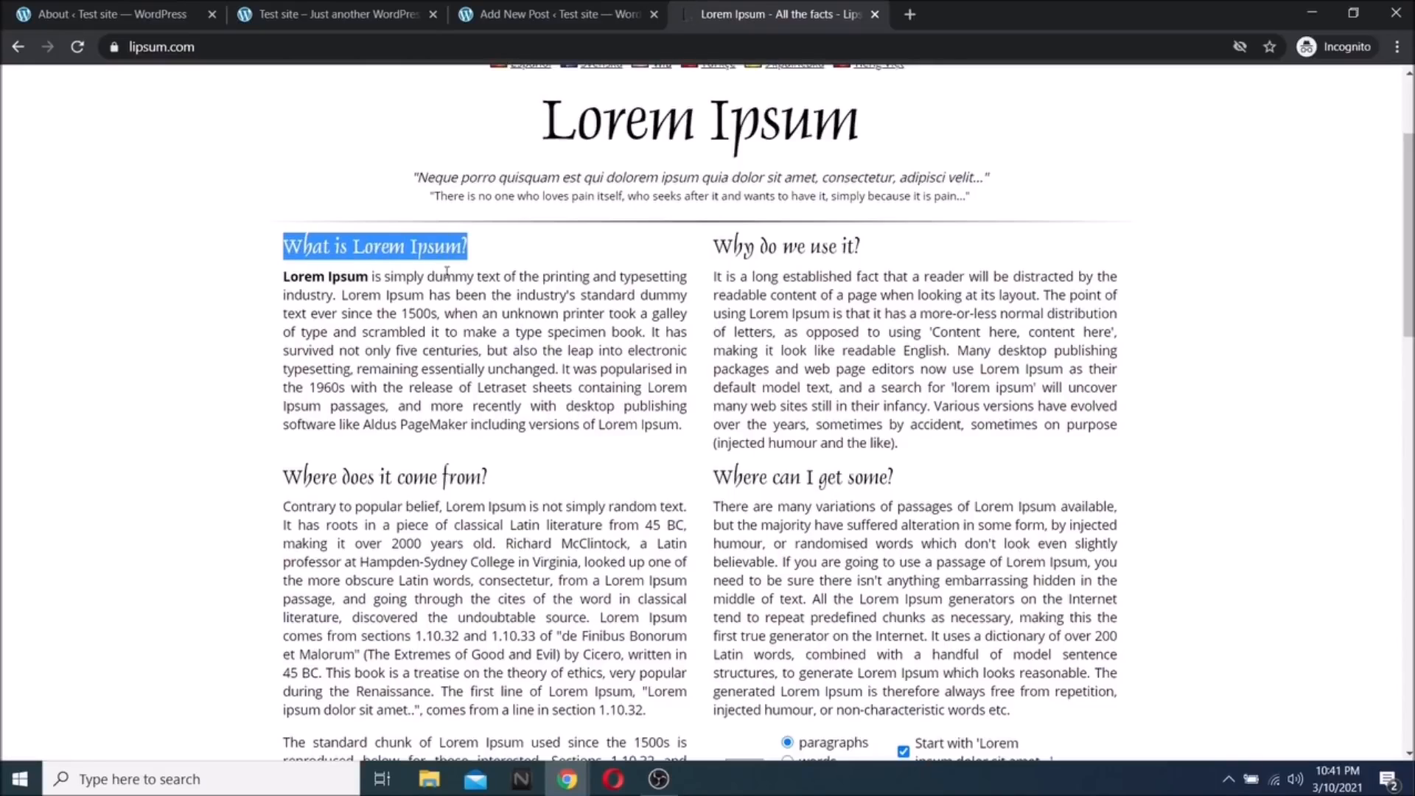
Step: Paste 'What is Lorem Ipsum?' as the post title and the first Lorem Ipsum paragraph as the body
{"action": "key", "text": "ctrl+shift+Tab"}
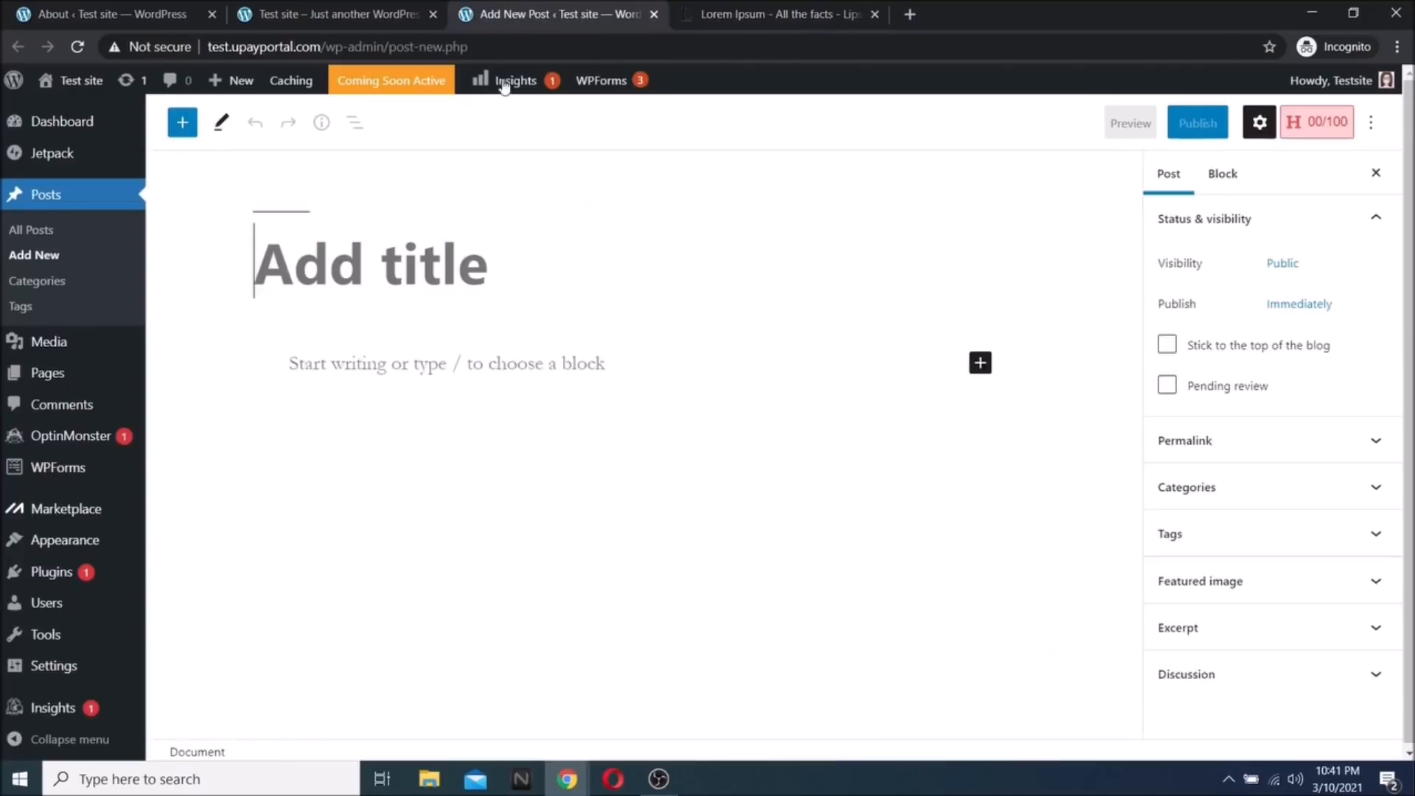
{"action": "key", "text": "ctrl+v"}
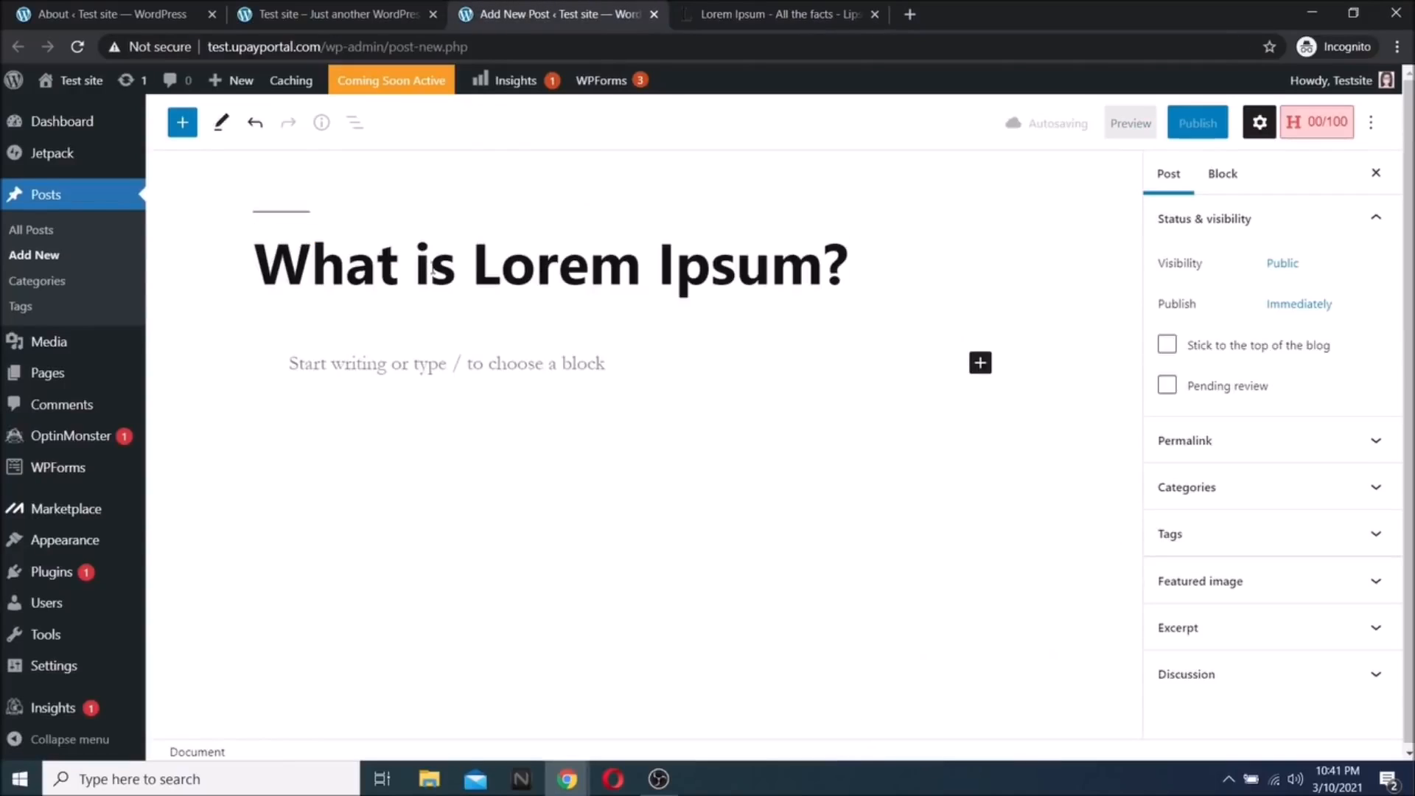
{"action": "key", "text": "ctrl+Tab"}
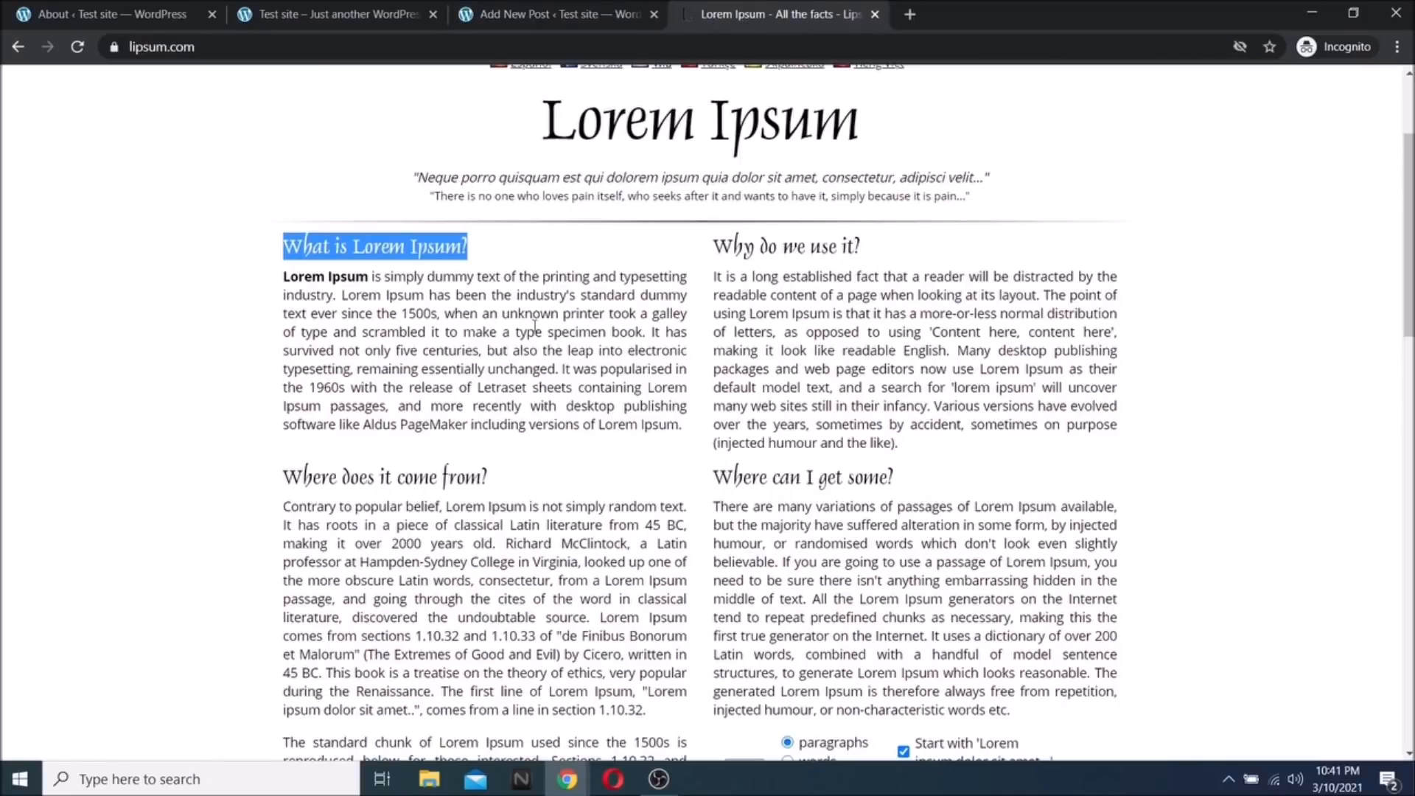
{"action": "left_click_drag", "start_coordinate": [284, 277], "coordinate": [685, 441]}
{"action": "key", "text": "ctrl+c"}
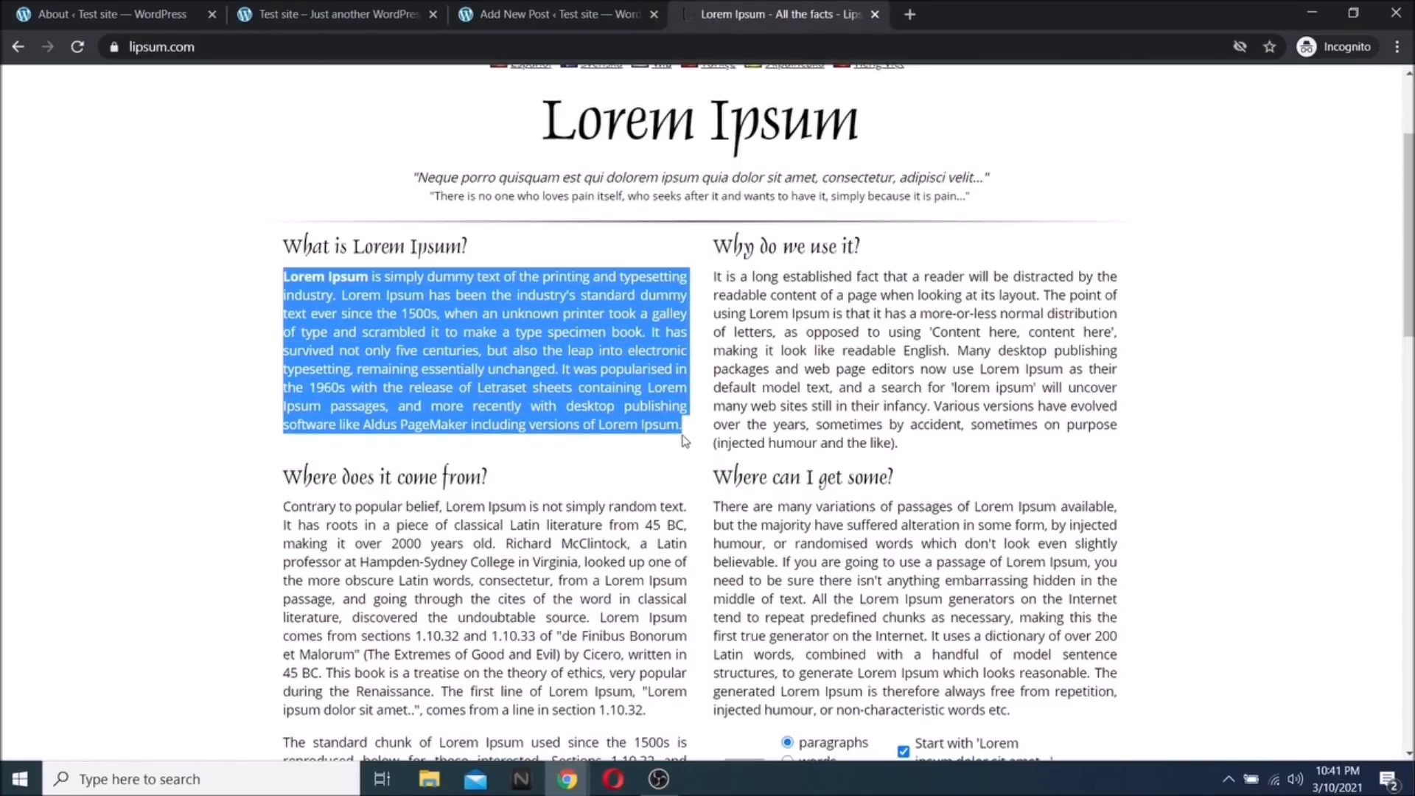
{"action": "left_click", "coordinate": [621, 9]}
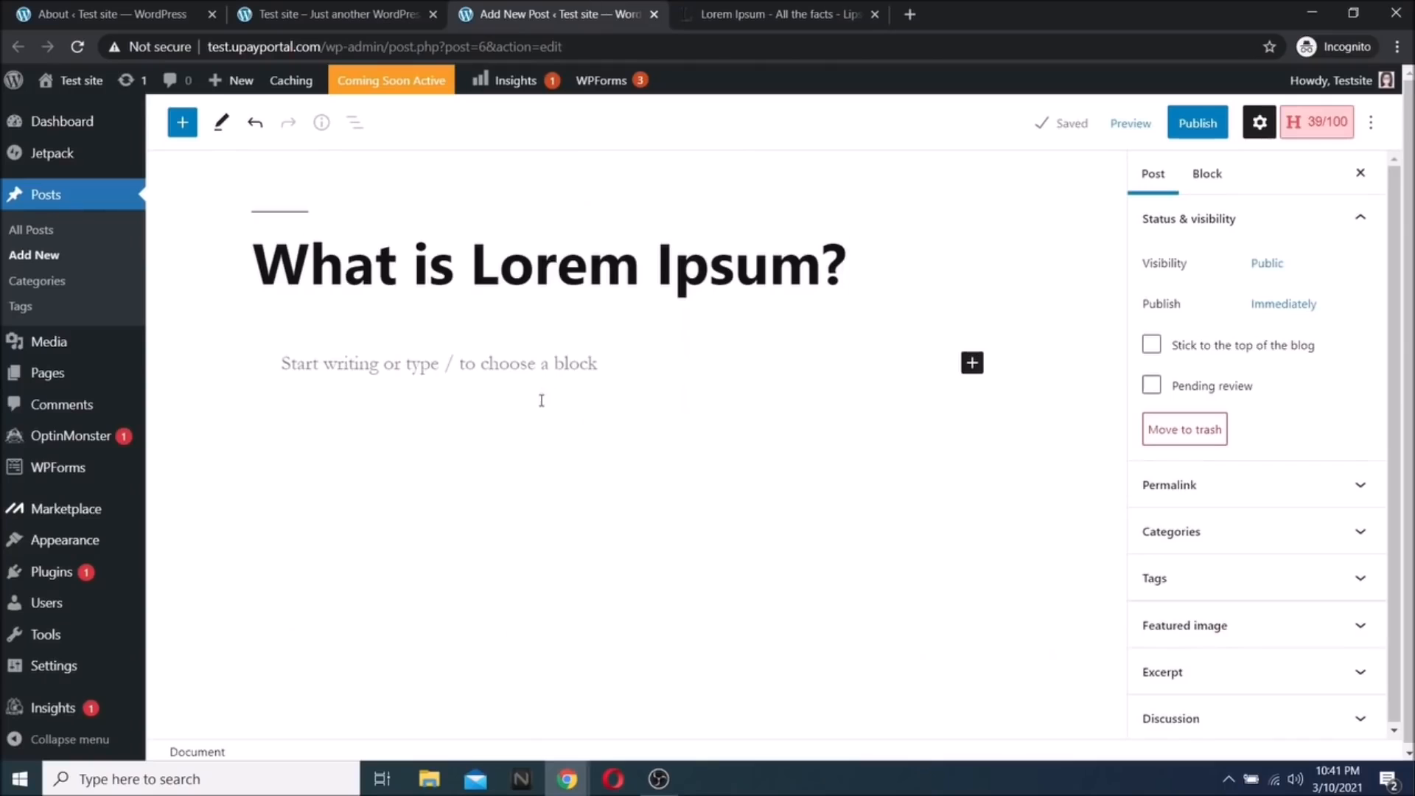
{"action": "left_click", "coordinate": [538, 375]}
{"action": "key", "text": "ctrl+v"}
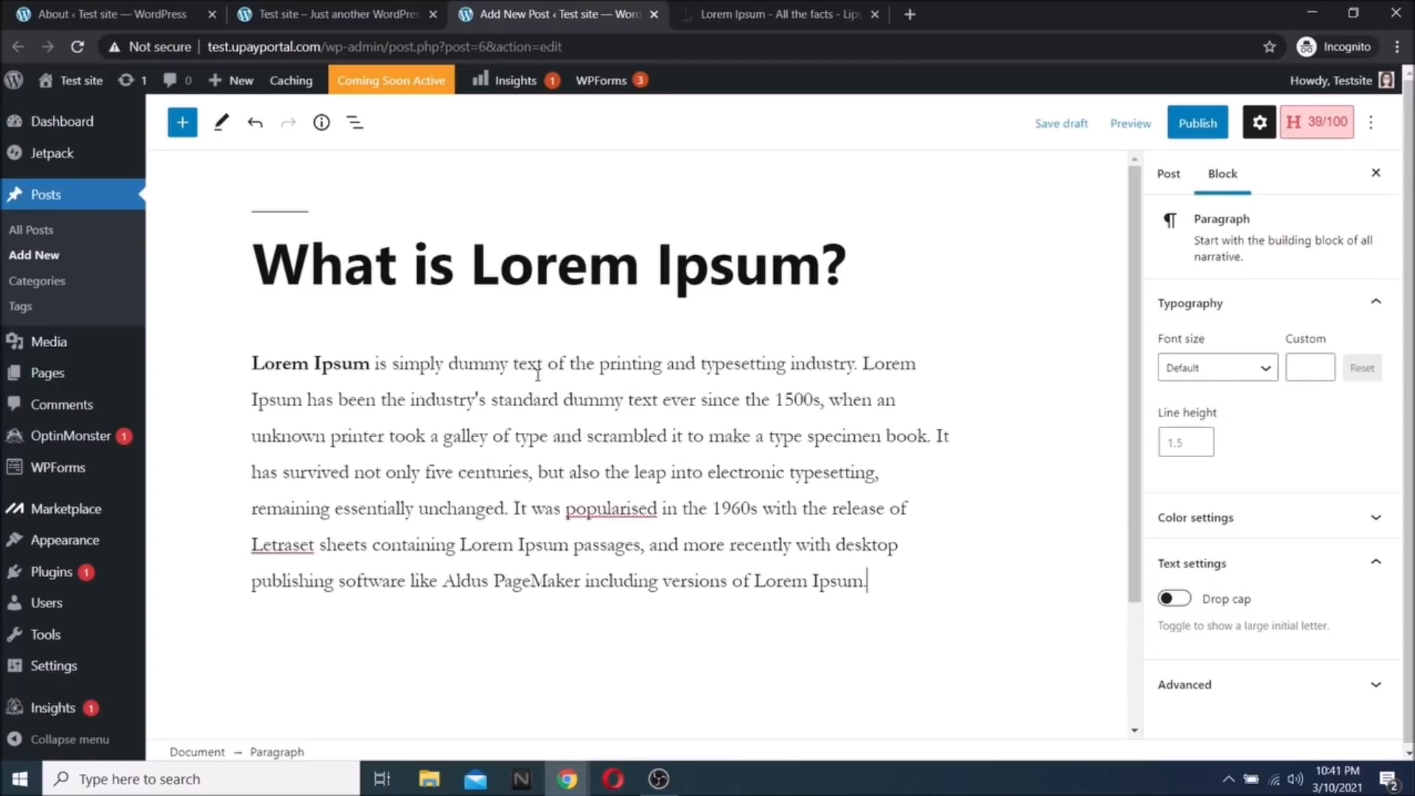
Step: Add the 'Why do we use it?' paragraph as a second paragraph block
{"action": "left_click", "coordinate": [755, 11]}
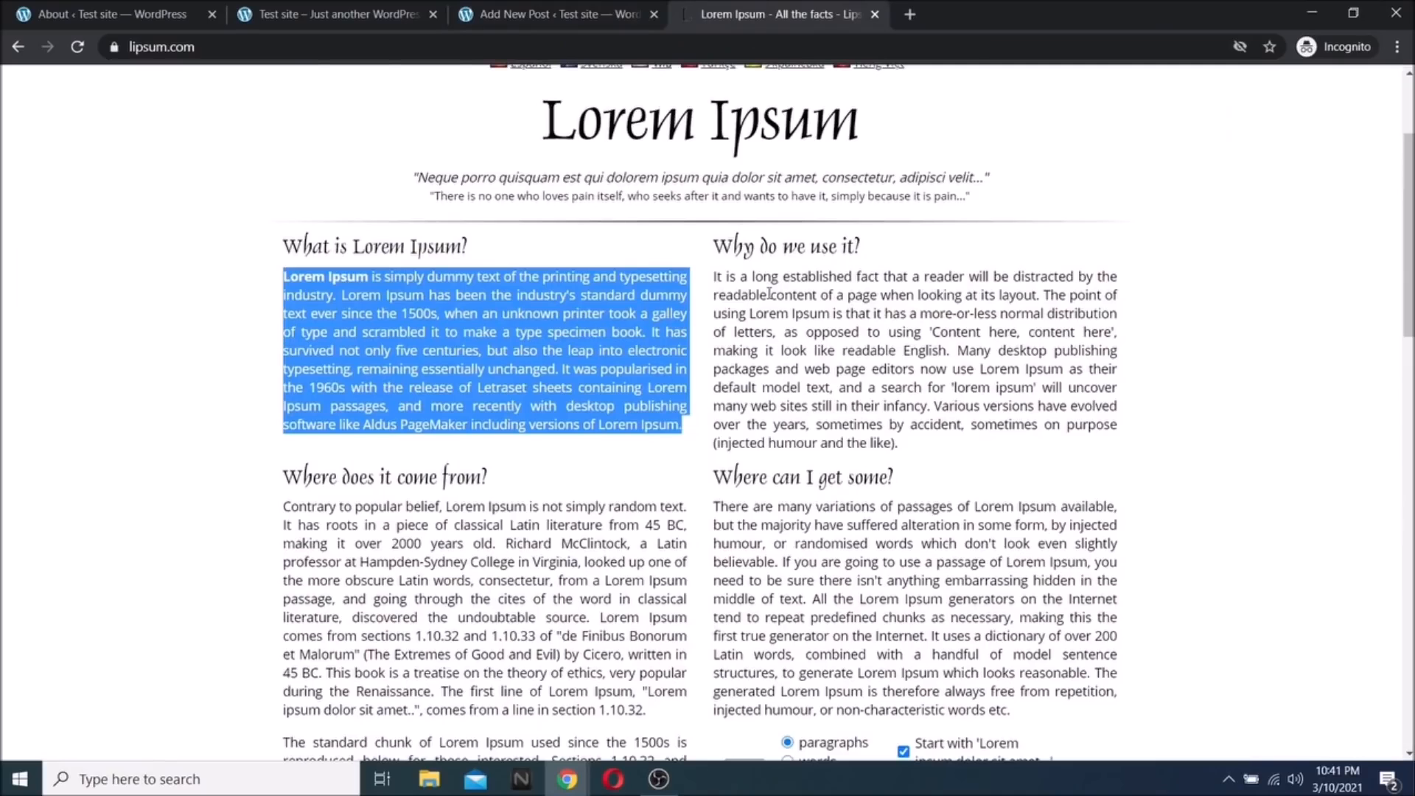
{"action": "left_click_drag", "start_coordinate": [717, 275], "coordinate": [933, 448]}
{"action": "key", "text": "ctrl+c"}
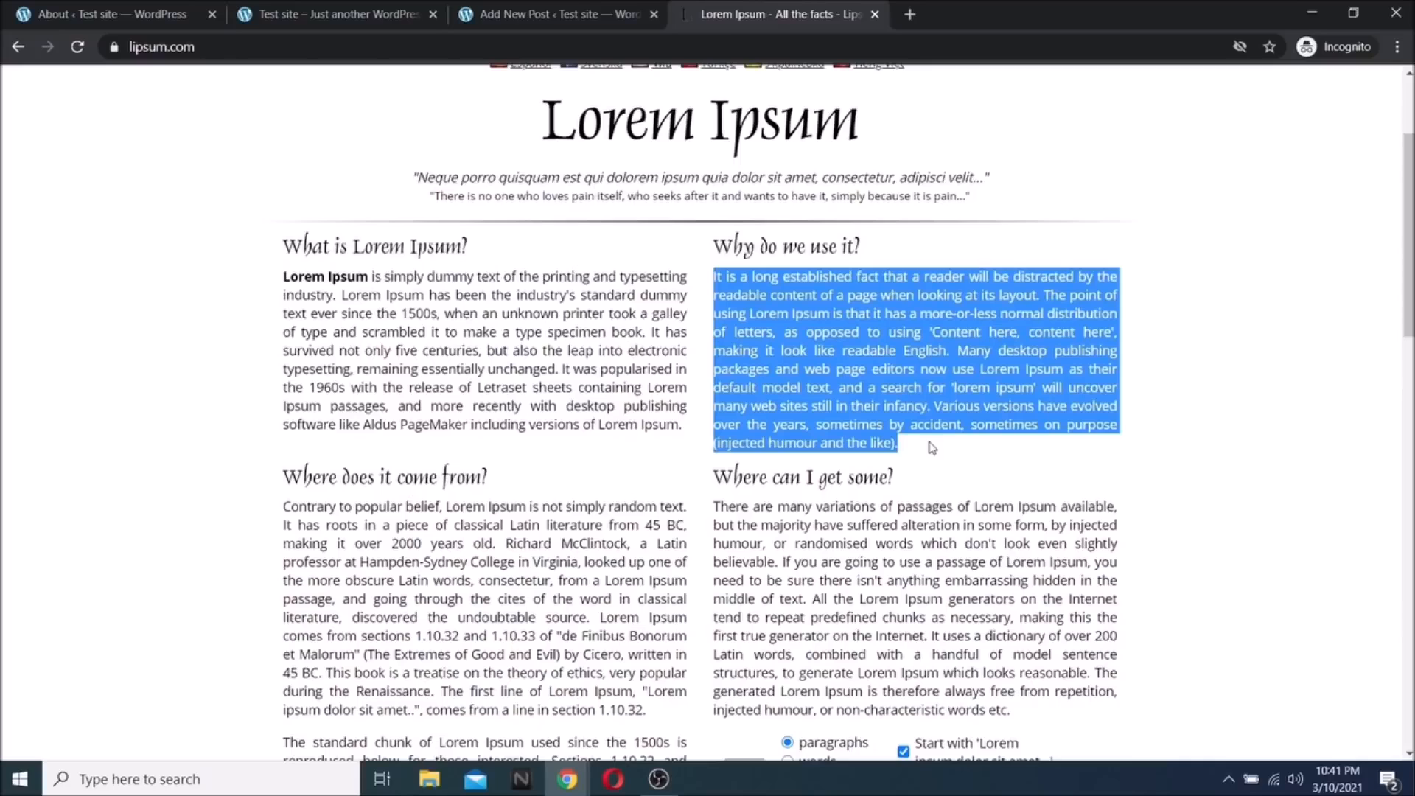
{"action": "left_click", "coordinate": [582, 14]}
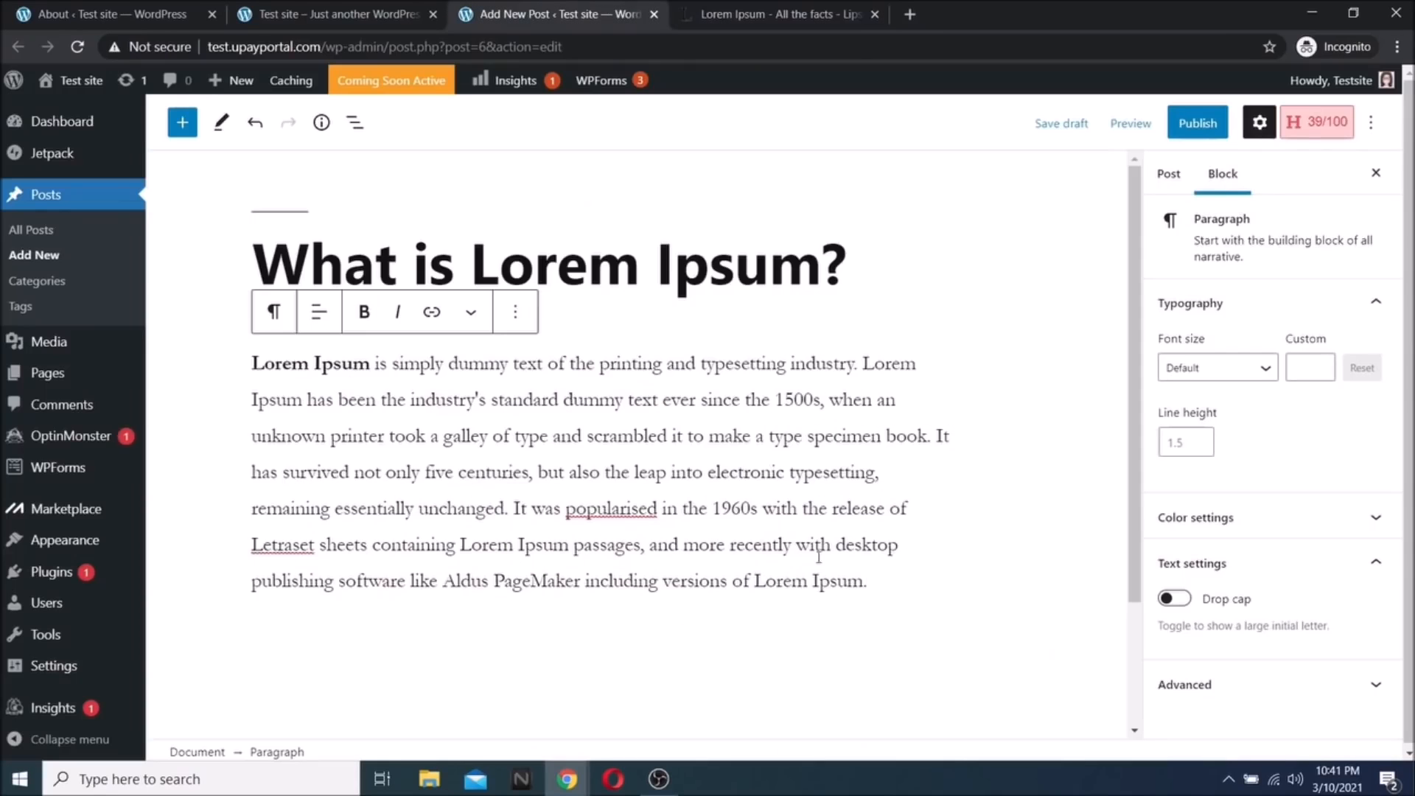
{"action": "left_click", "coordinate": [868, 569]}
{"action": "key", "text": "Return"}
{"action": "key", "text": "Return"}
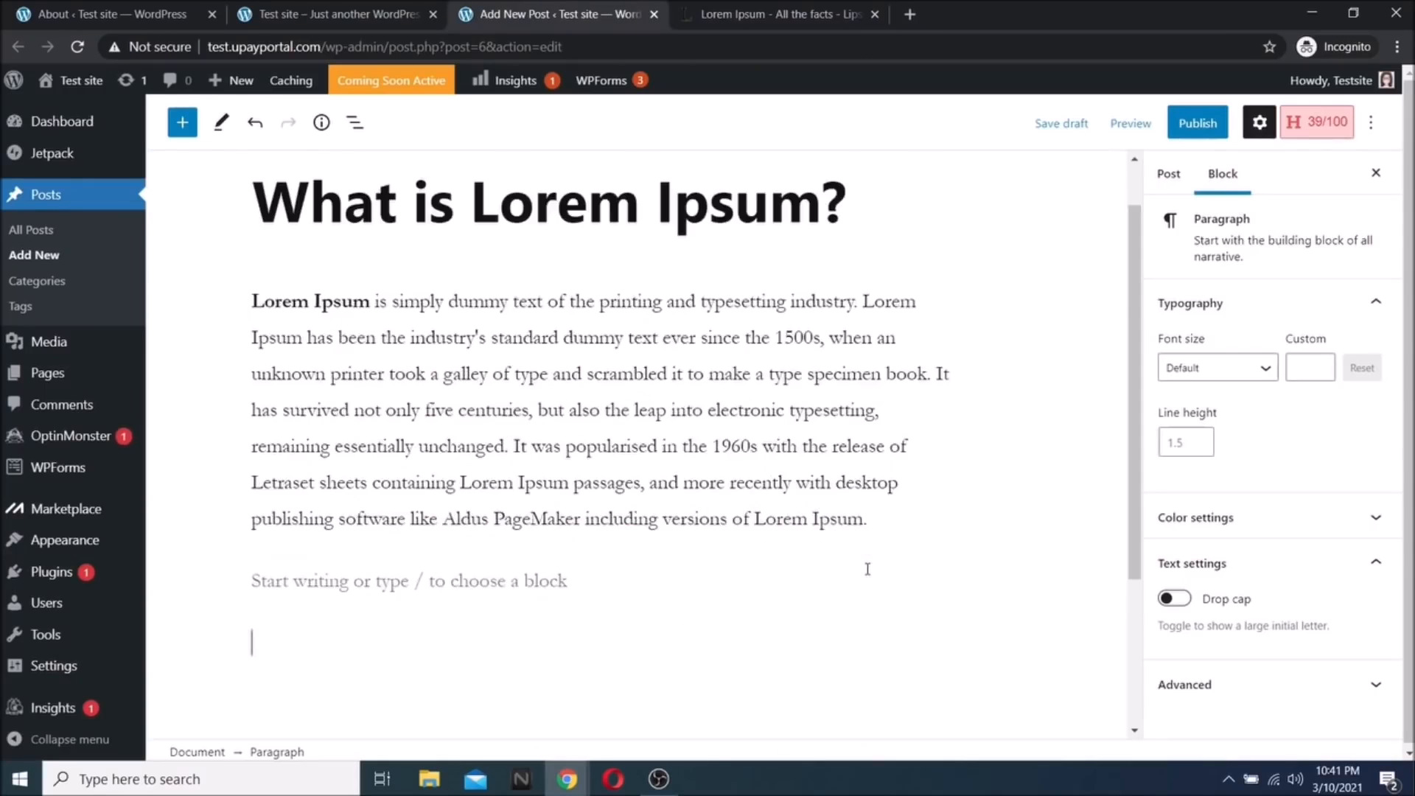
{"action": "key", "text": "ctrl+v"}
Step: Add the 'Contrary to popular belief' paragraph as a third block and scroll through the post
{"action": "left_click", "coordinate": [729, 6]}
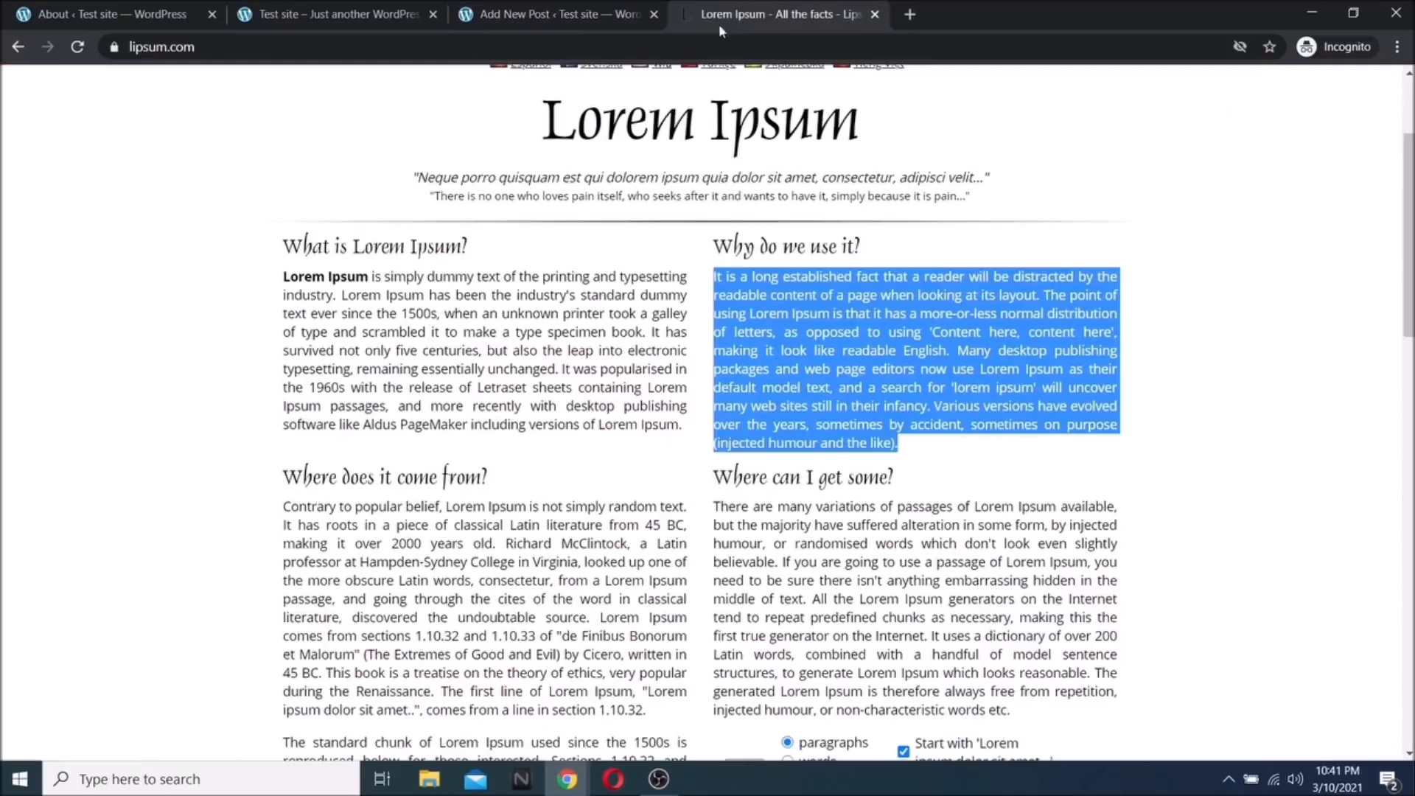
{"action": "triple_click", "coordinate": [384, 558]}
{"action": "key", "text": "ctrl+c"}
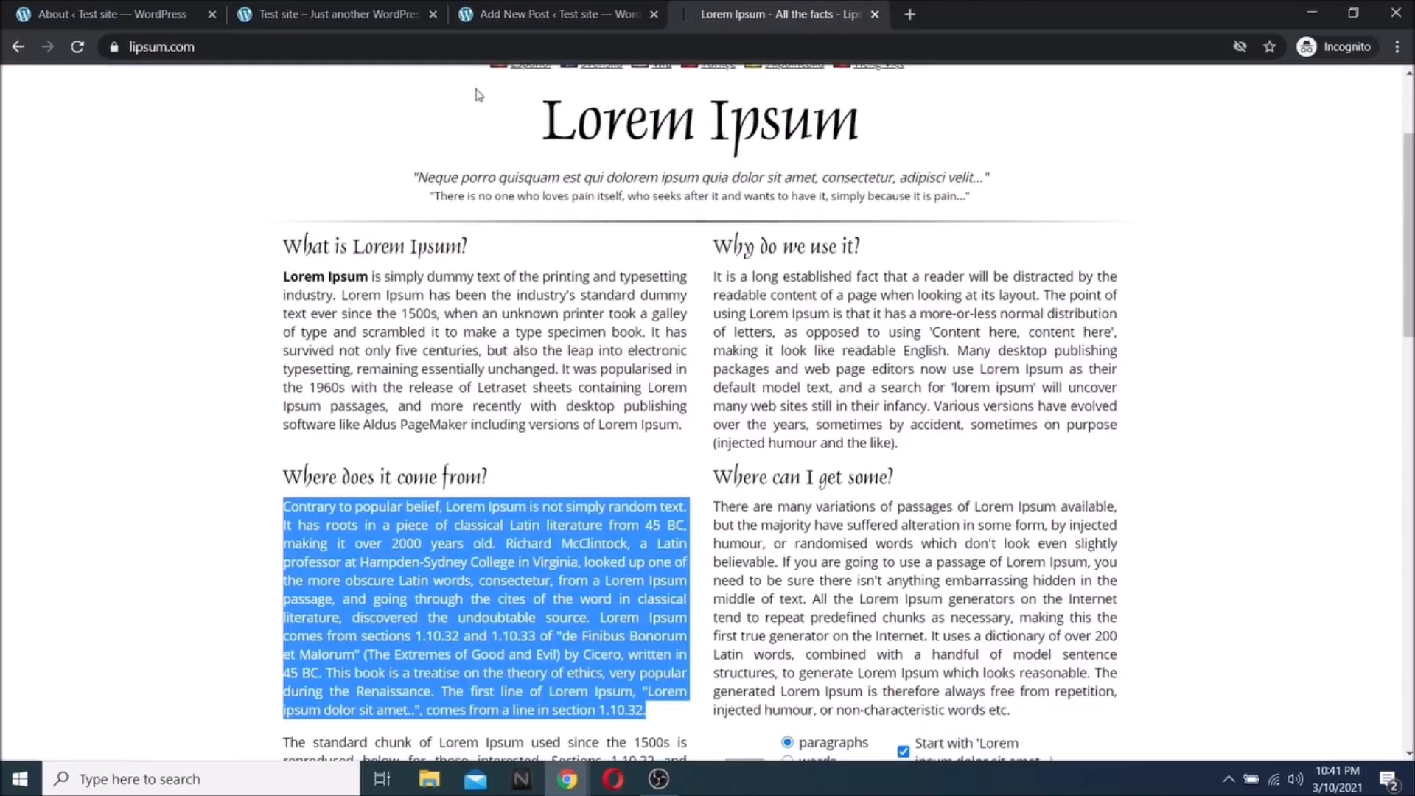
{"action": "left_click", "coordinate": [503, 9]}
{"action": "scroll", "coordinate": [521, 474], "scroll_direction": "down", "scroll_amount": 3}
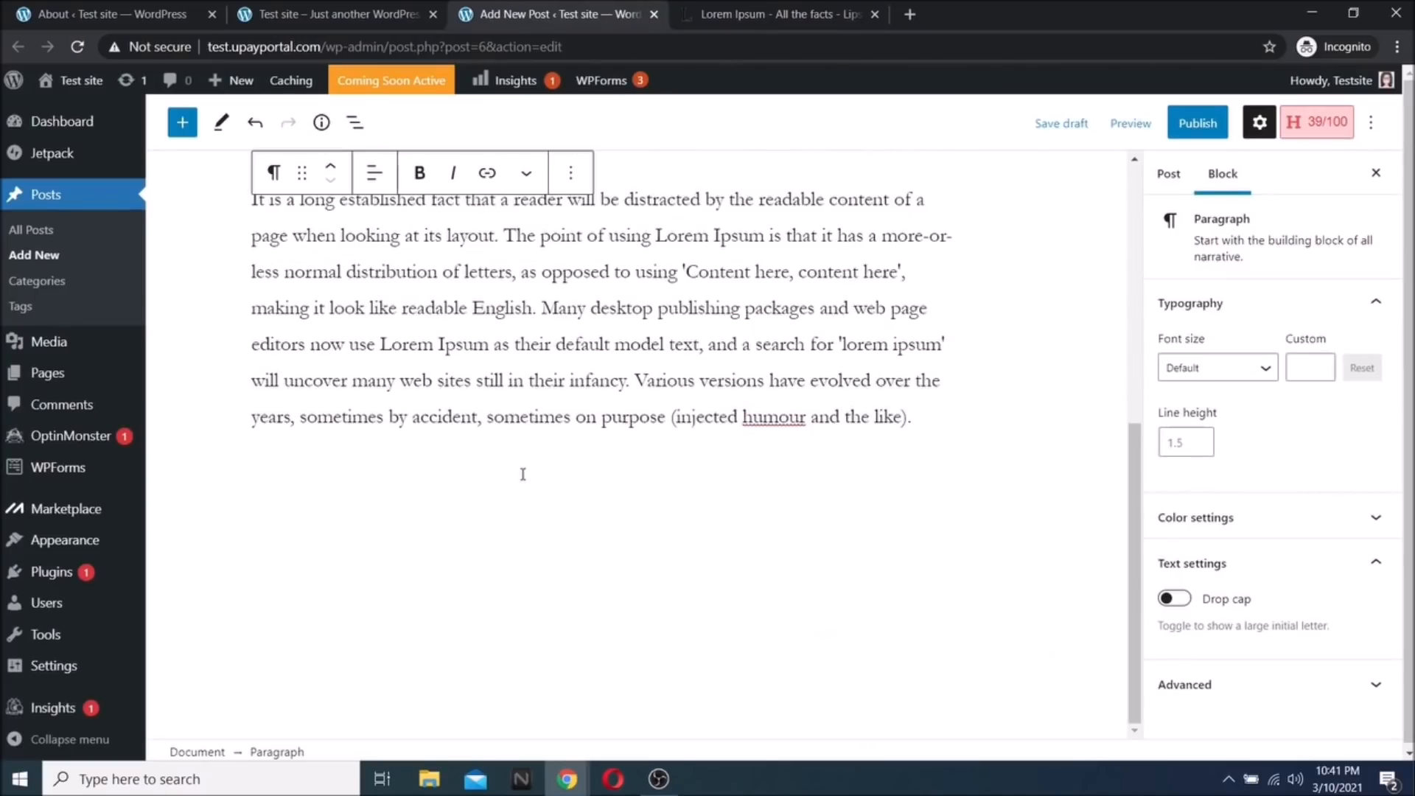
{"action": "left_click", "coordinate": [954, 434]}
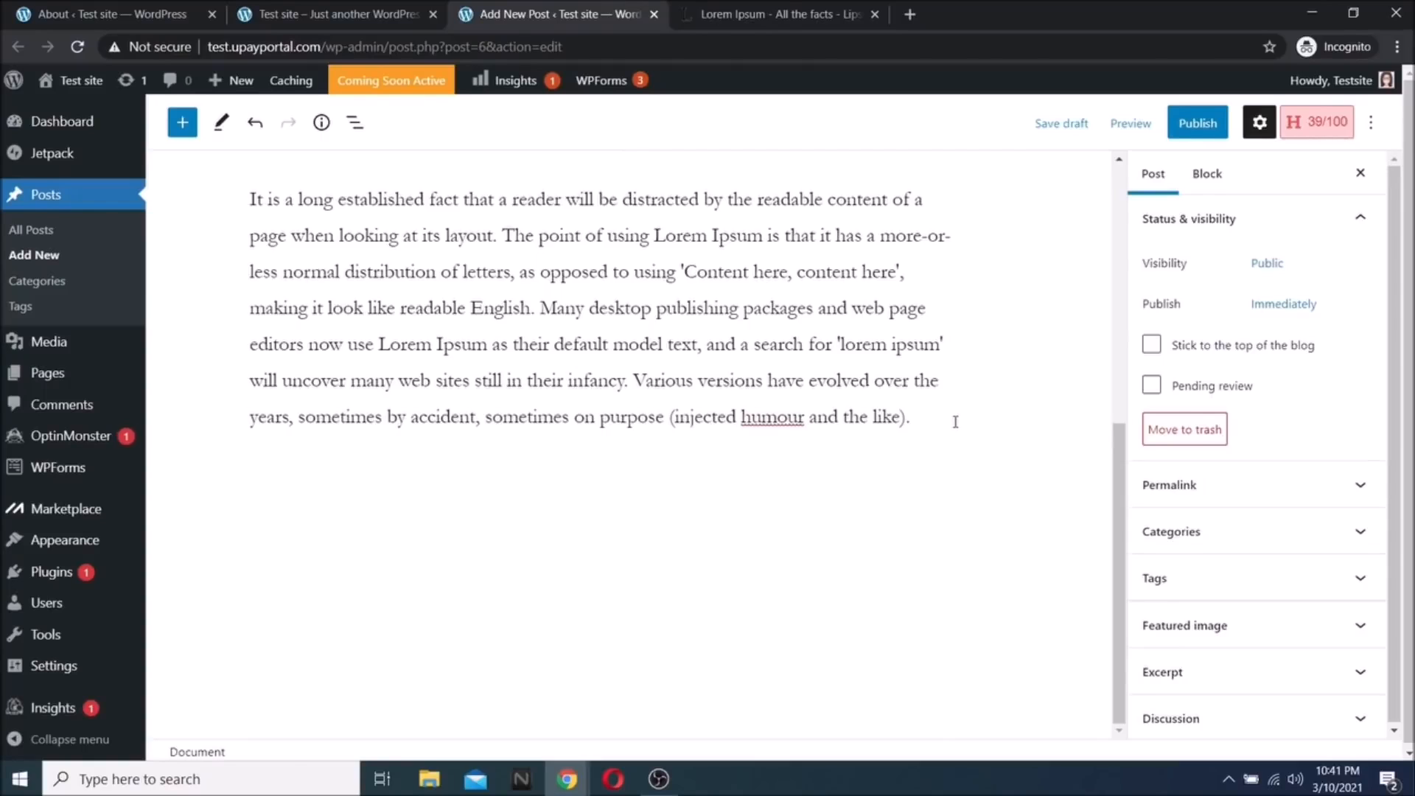
{"action": "left_click", "coordinate": [952, 421]}
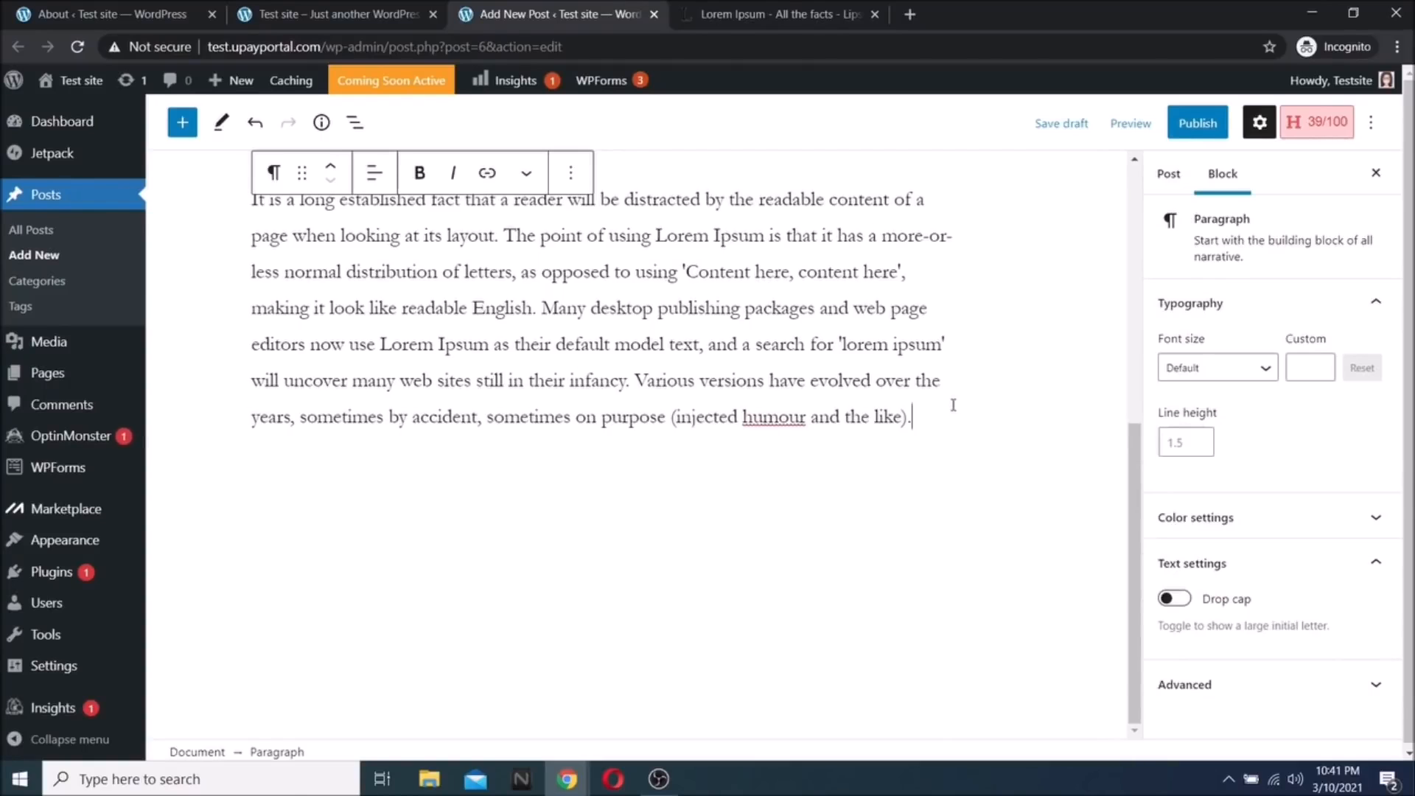
{"action": "key", "text": "Return"}
{"action": "key", "text": "ctrl+v"}
{"action": "scroll", "coordinate": [656, 305], "scroll_direction": "up", "scroll_amount": 10}
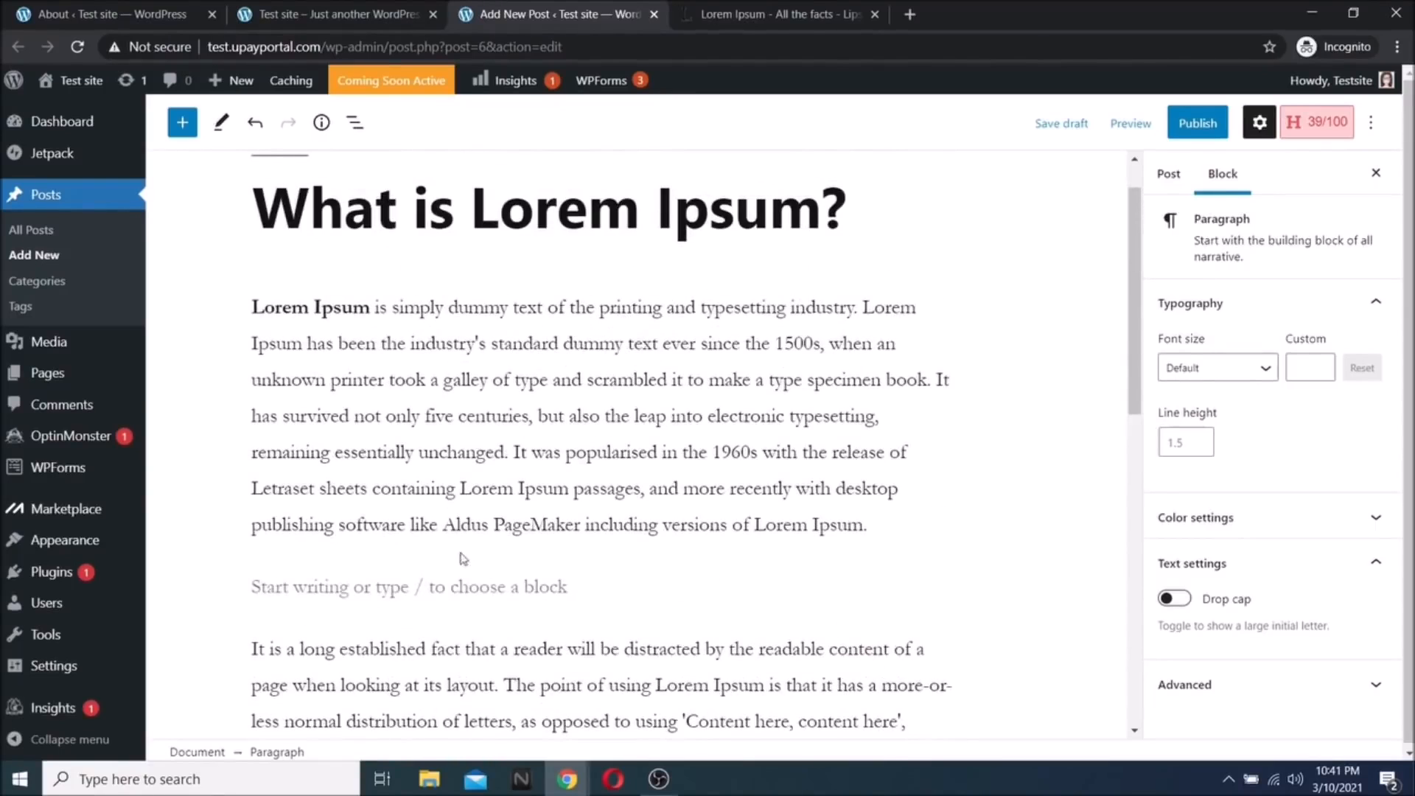
{"action": "scroll", "coordinate": [491, 472], "scroll_direction": "down", "scroll_amount": 3}
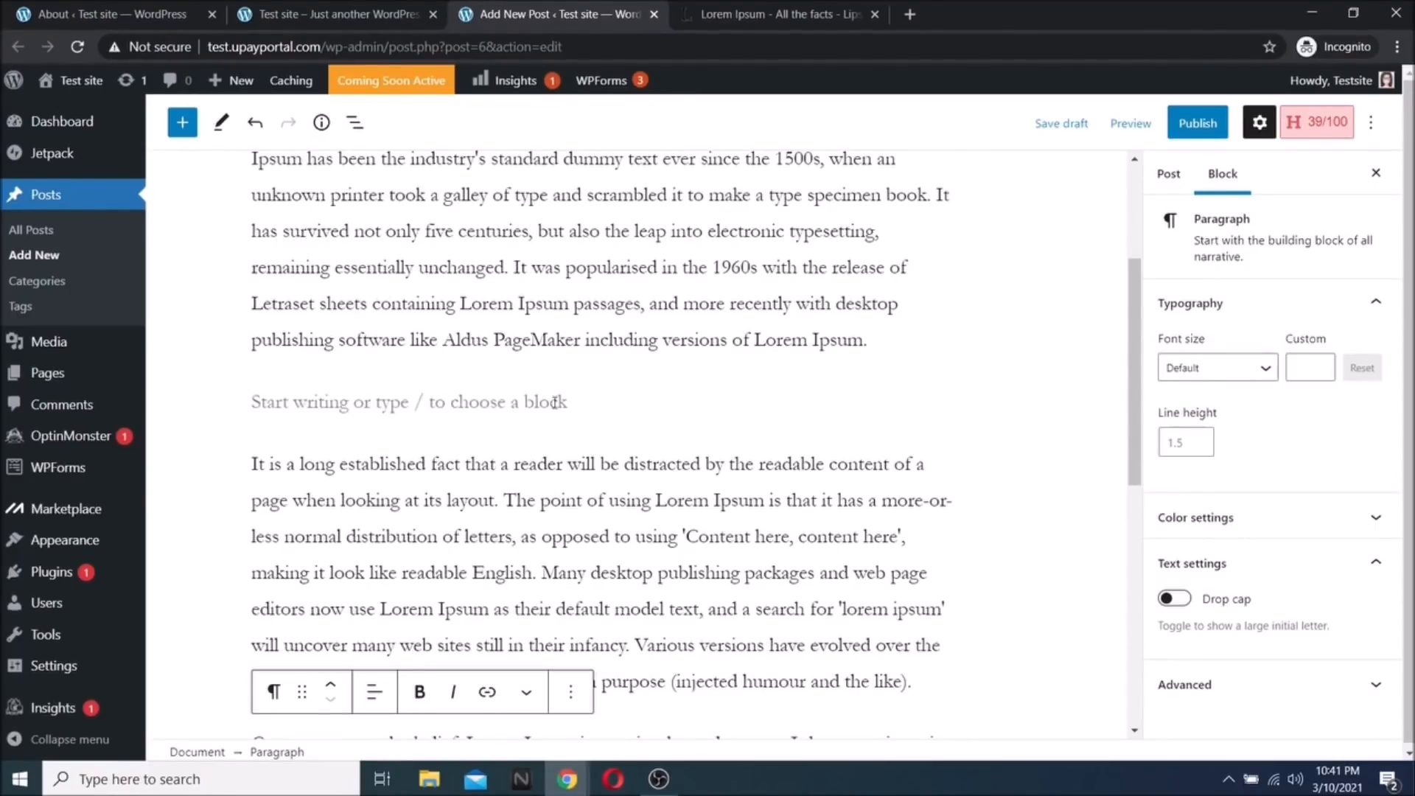
{"action": "scroll", "coordinate": [742, 400], "scroll_direction": "down", "scroll_amount": 6}
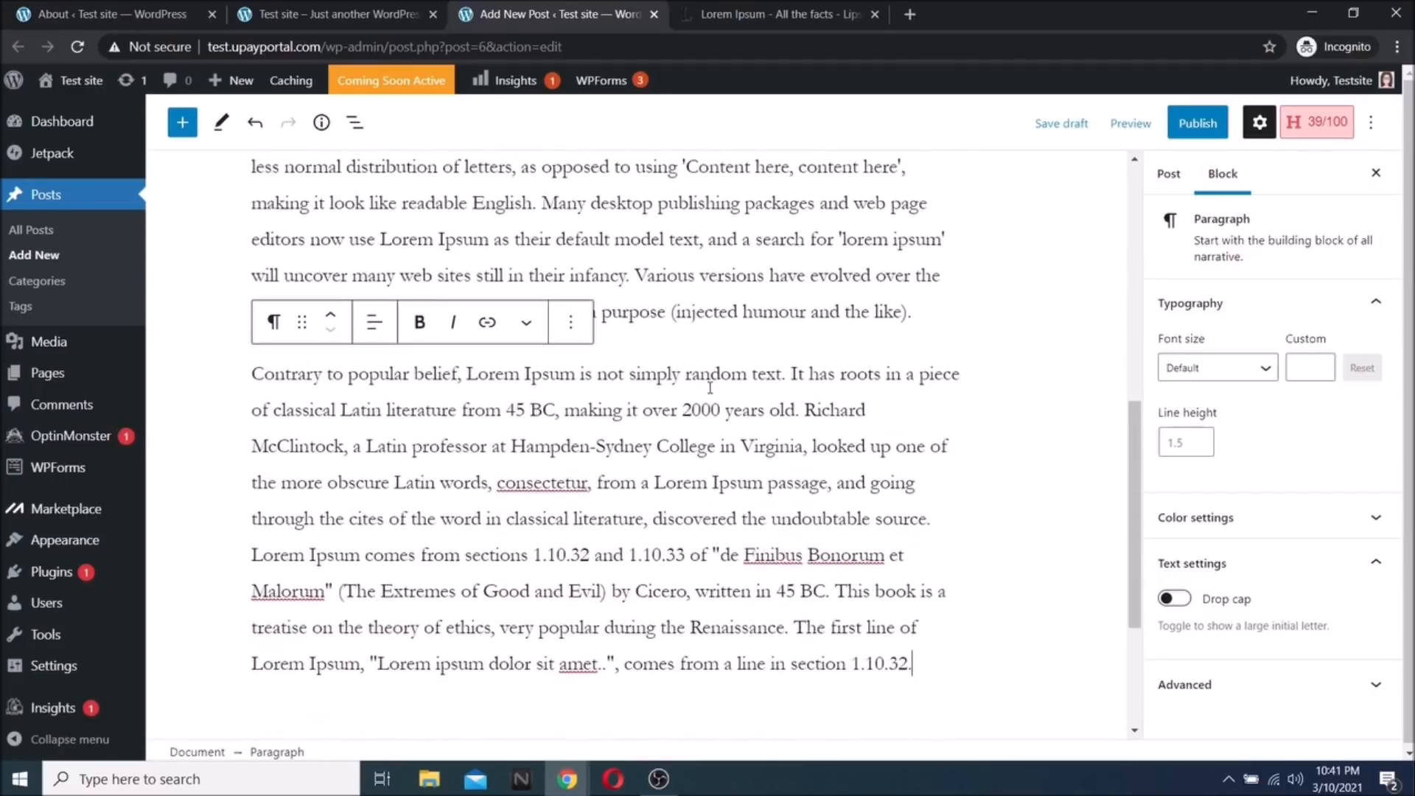
{"action": "scroll", "coordinate": [690, 431], "scroll_direction": "up", "scroll_amount": 10}
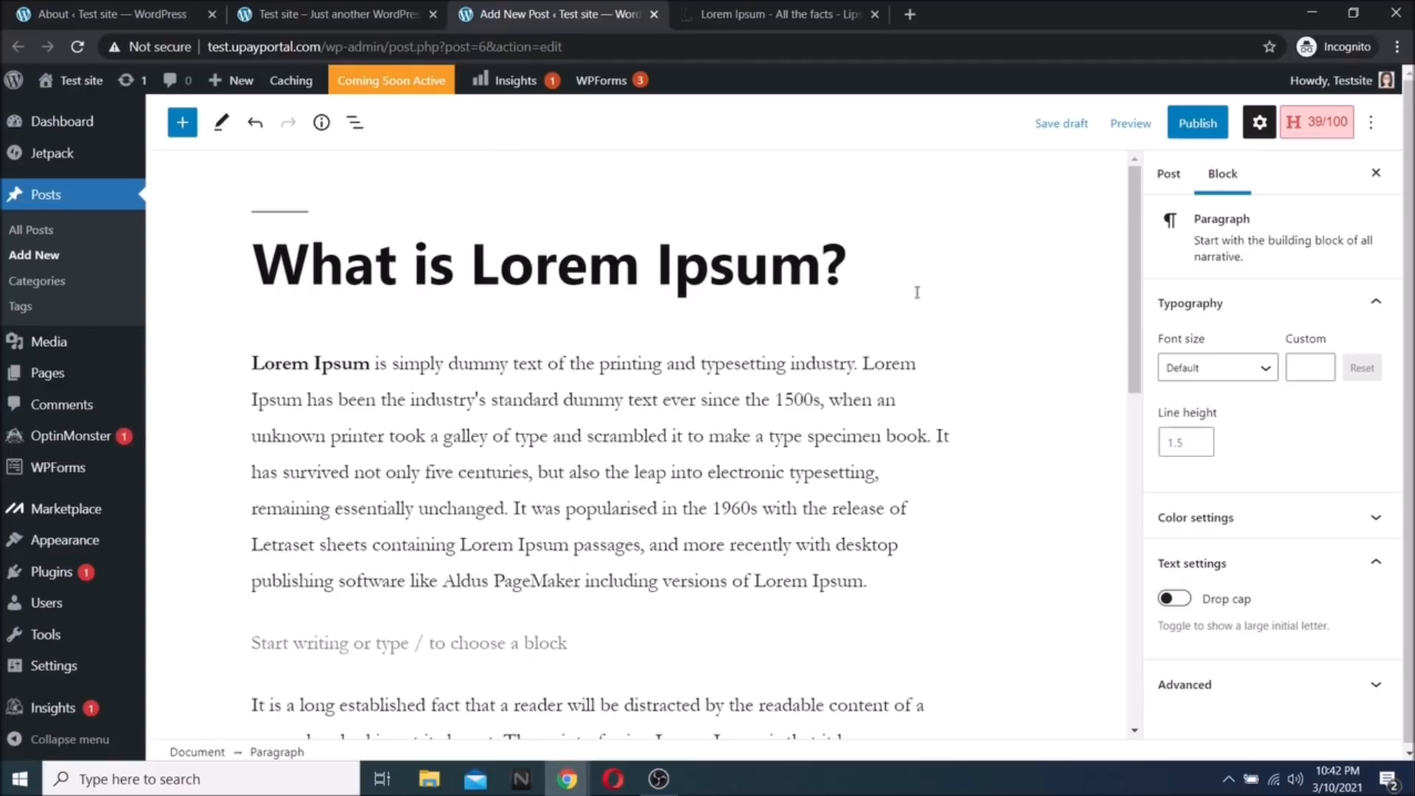
Step: Review the post by selecting and deselecting the 'What is Lorem Ipsum?' title
{"action": "scroll", "coordinate": [746, 386], "scroll_direction": "down", "scroll_amount": 12}
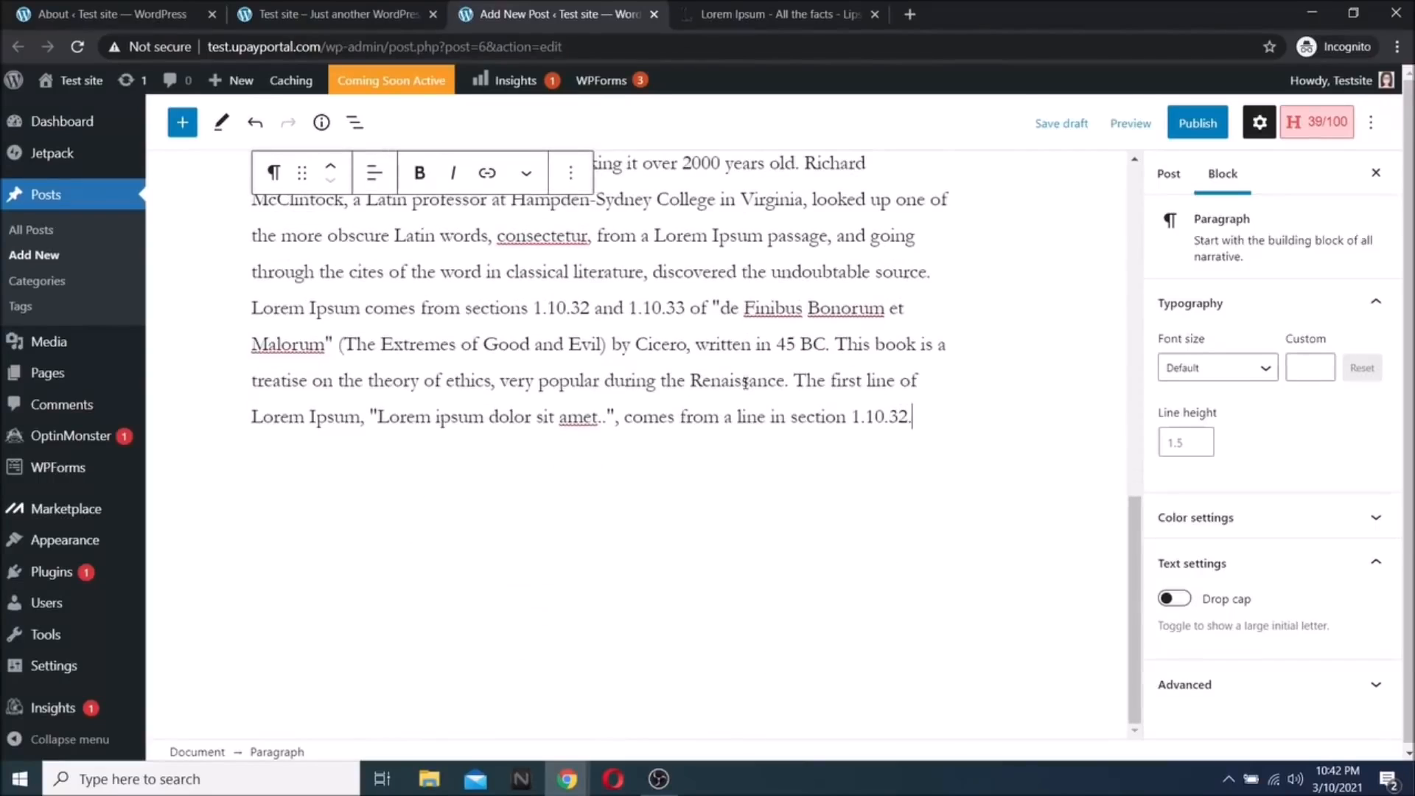
{"action": "scroll", "coordinate": [746, 382], "scroll_direction": "up", "scroll_amount": 12}
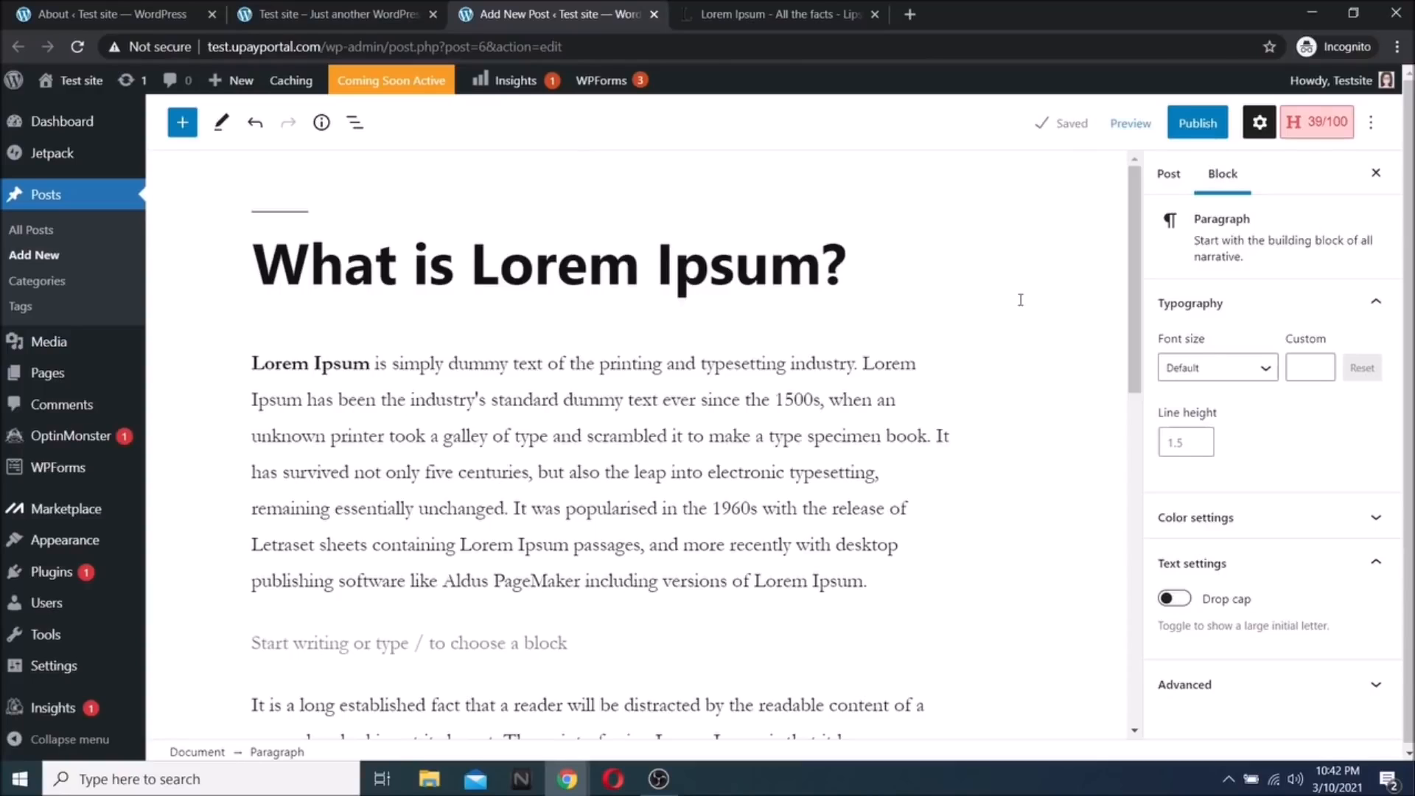
{"action": "left_click", "coordinate": [834, 287]}
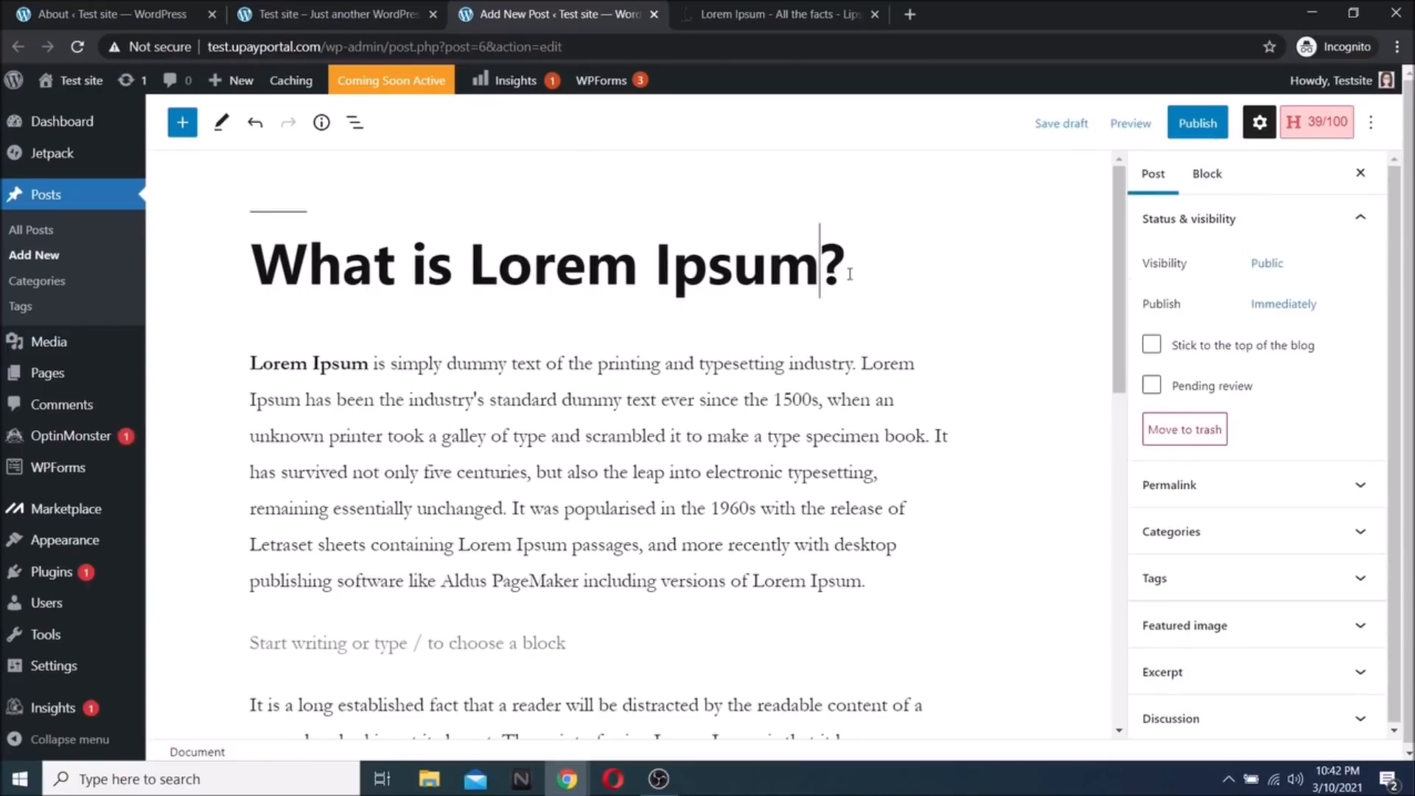
{"action": "left_click", "coordinate": [821, 262]}
{"action": "key", "text": "shift+Home"}
{"action": "left_click", "coordinate": [885, 261], "text": "shift"}
{"action": "left_click", "coordinate": [877, 263]}
Step: Select and deselect the body paragraphs, then glance at the live site and return to the editor
{"action": "scroll", "coordinate": [465, 291], "scroll_direction": "down", "scroll_amount": 3}
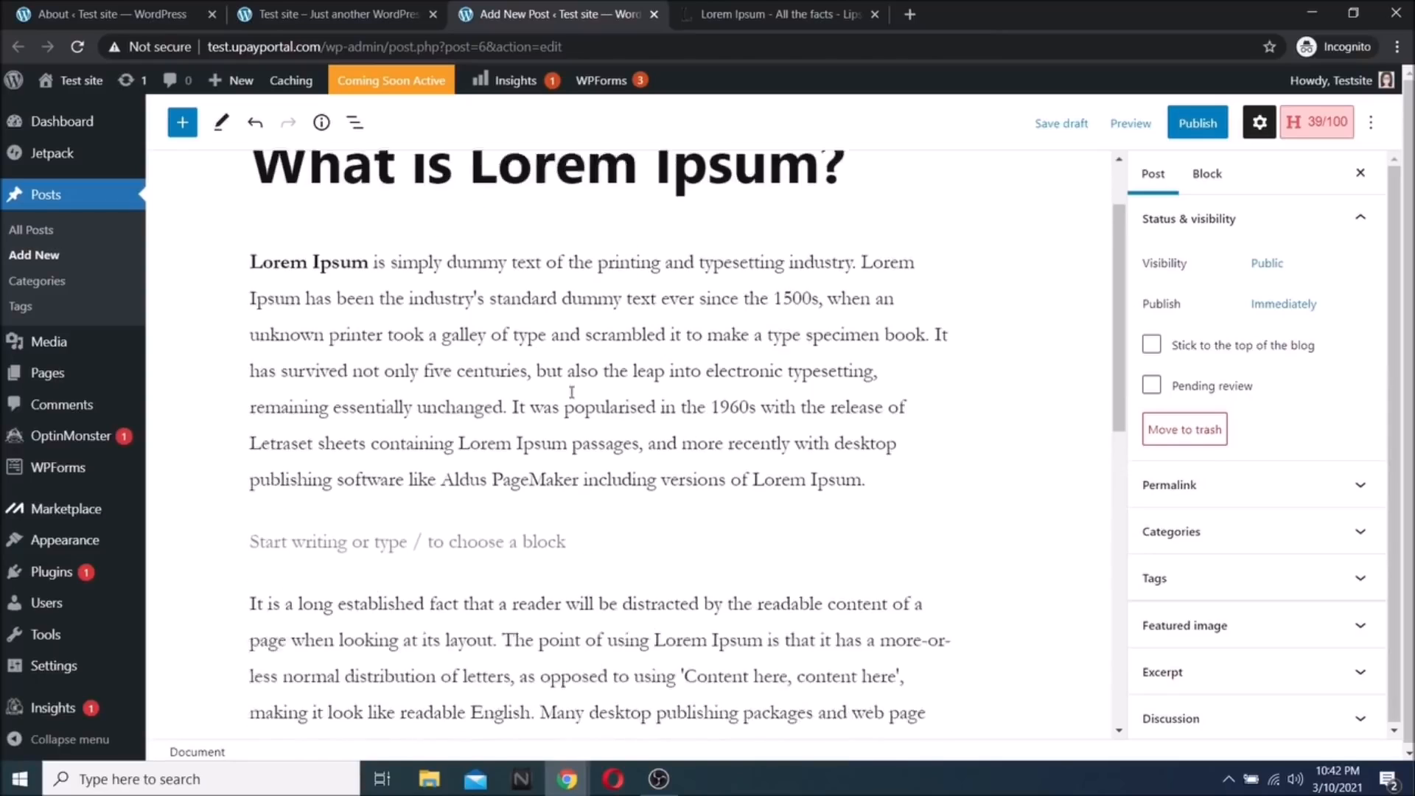
{"action": "left_click_drag", "start_coordinate": [462, 290], "coordinate": [743, 629]}
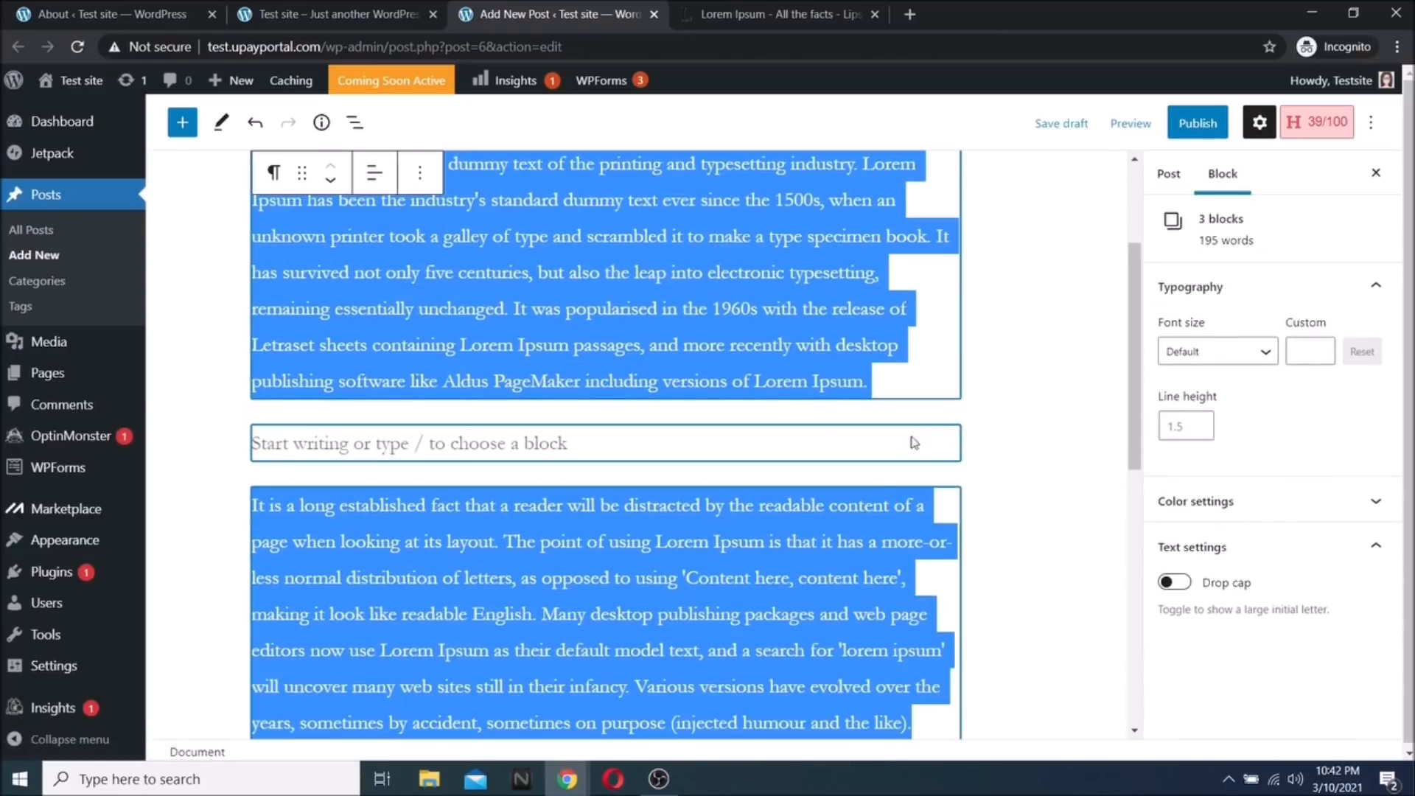
{"action": "left_click", "coordinate": [1051, 397]}
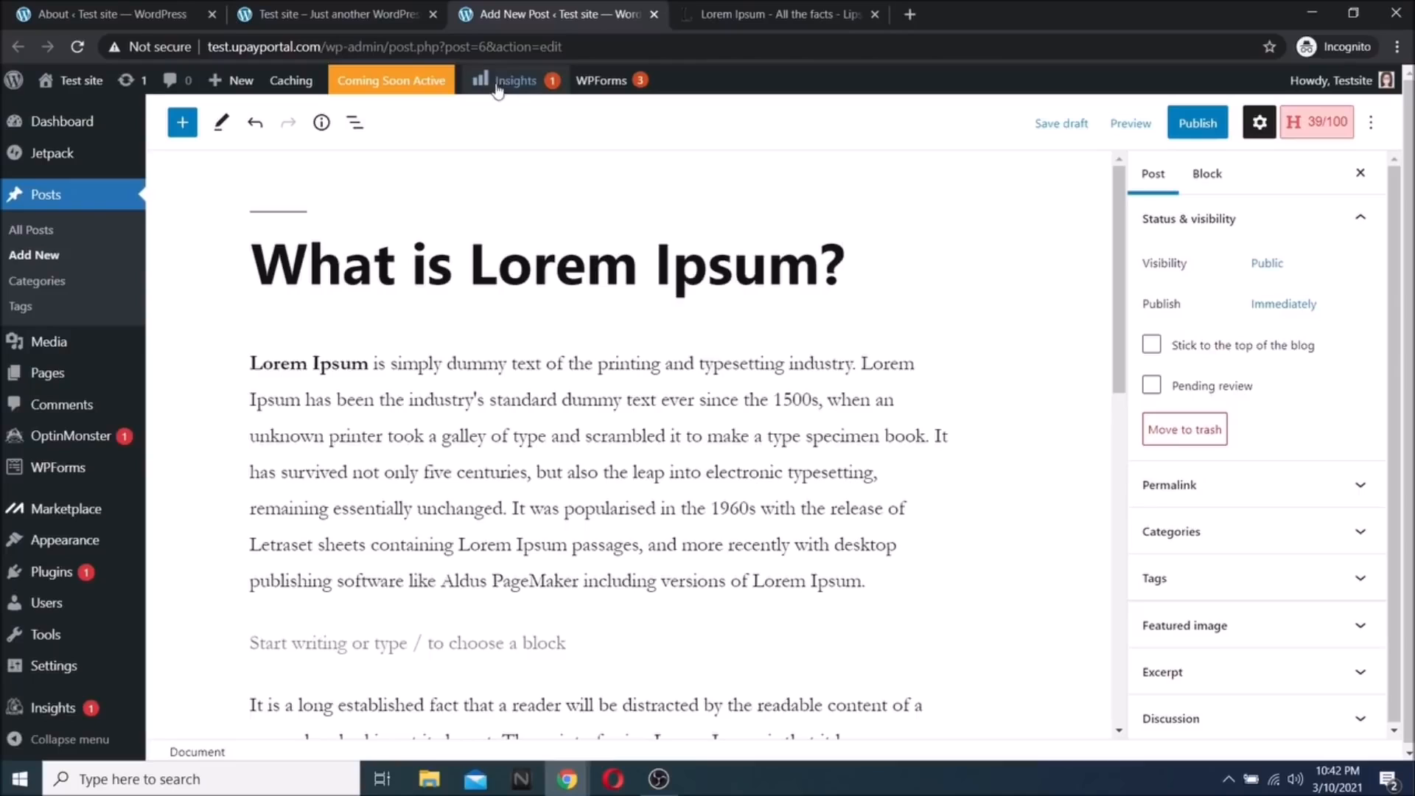
{"action": "left_click", "coordinate": [364, 9]}
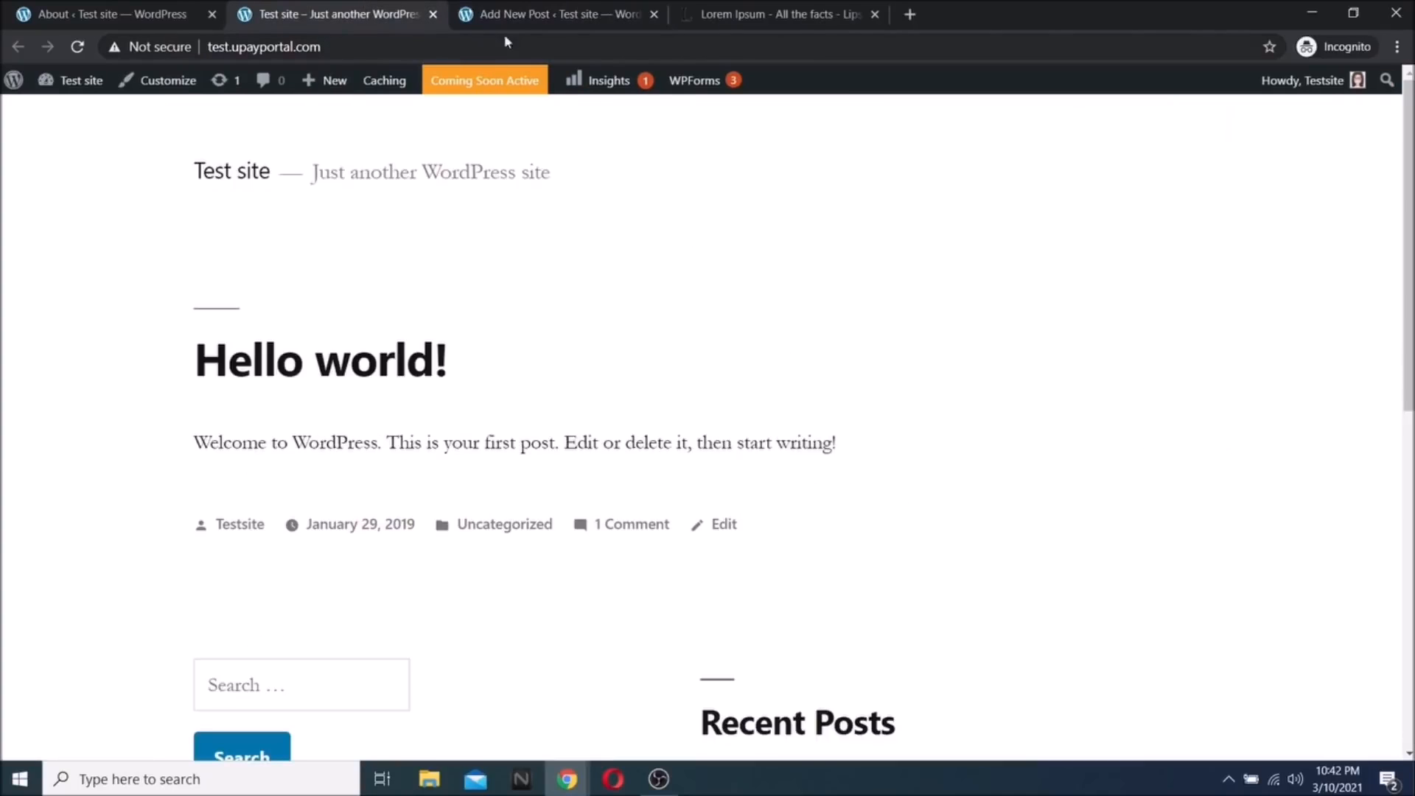
{"action": "left_click", "coordinate": [518, 16]}
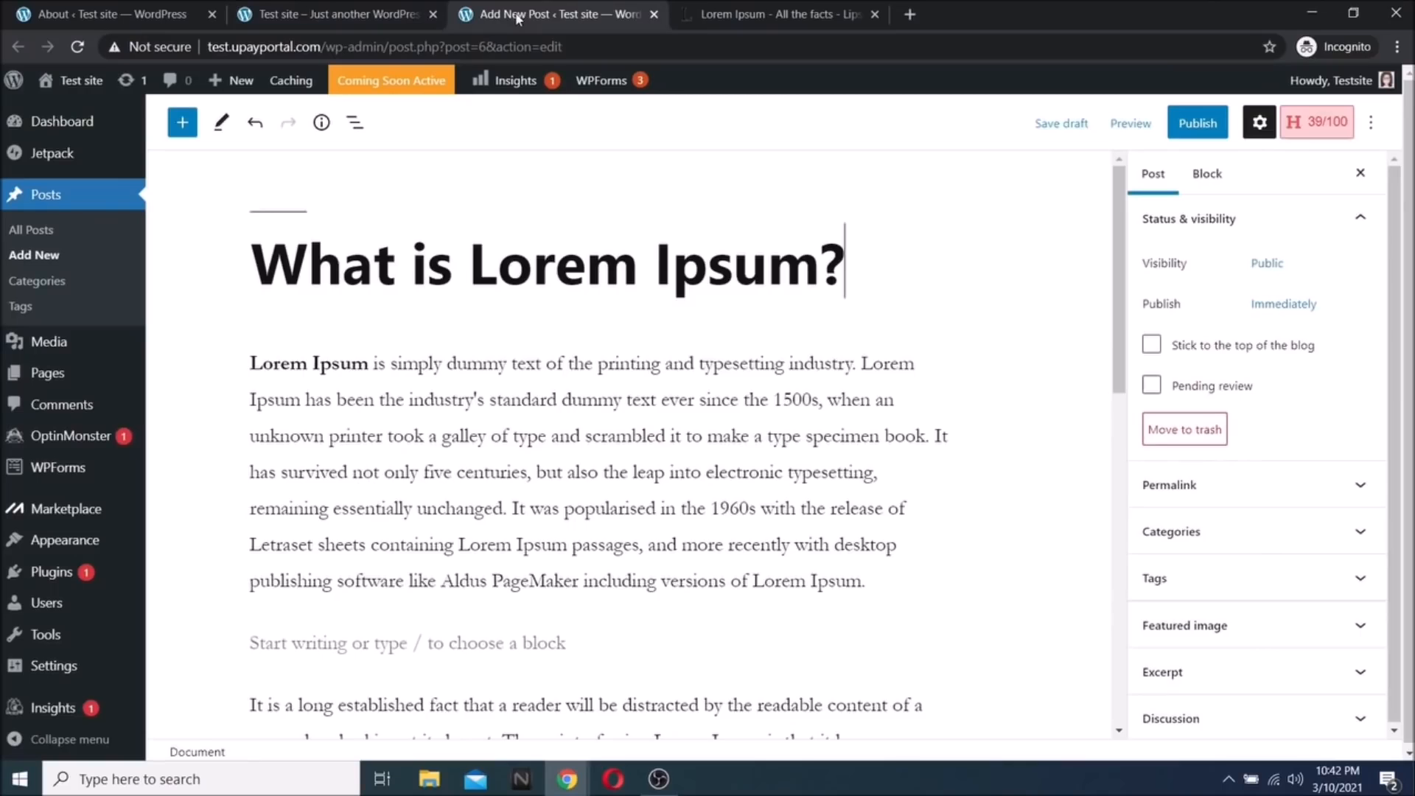
Step: Publish 'What is Lorem Ipsum?' and reload the front page to see it listed above Hello world!
{"action": "left_click", "coordinate": [1198, 124]}
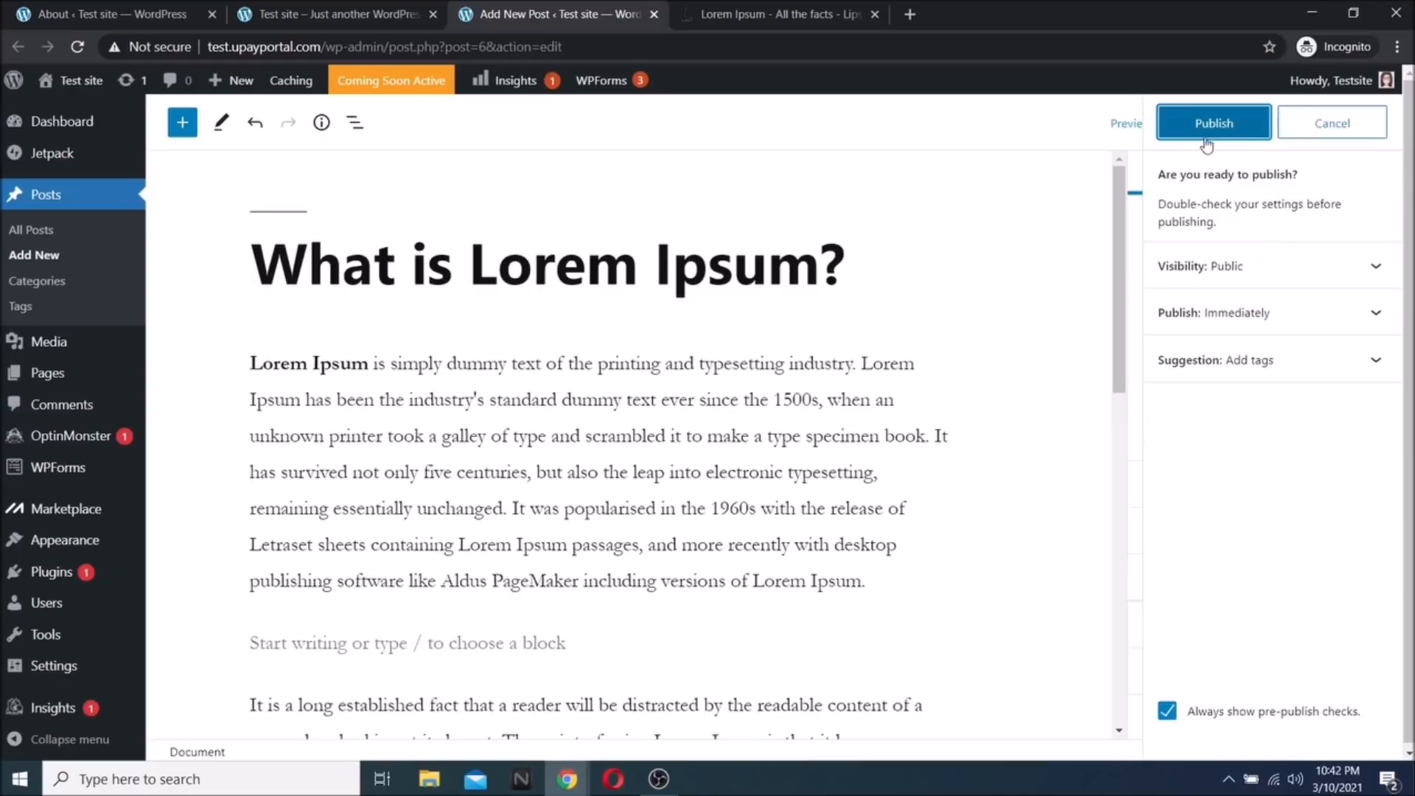
{"action": "left_click", "coordinate": [1209, 124]}
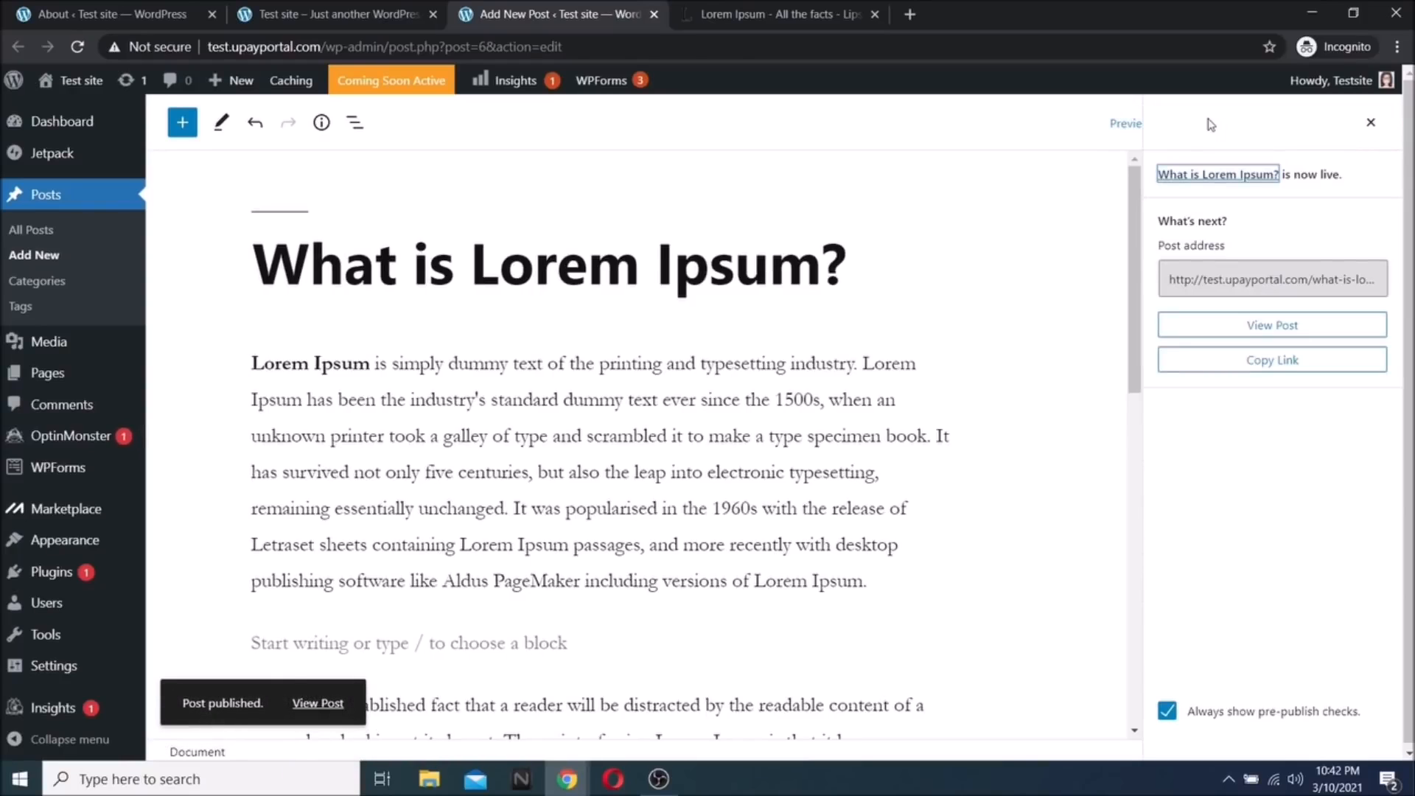
{"action": "left_click", "coordinate": [344, 8]}
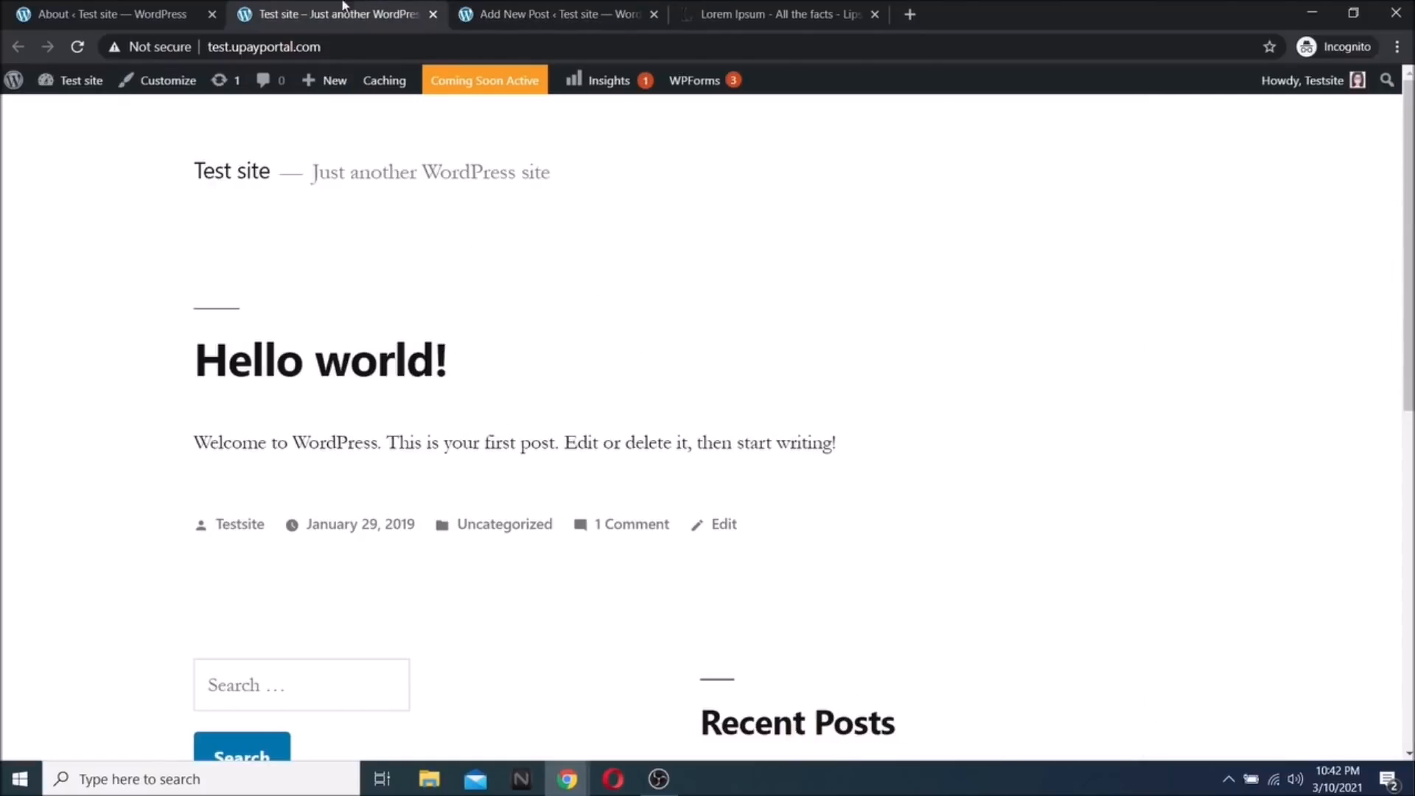
{"action": "left_click", "coordinate": [77, 46]}
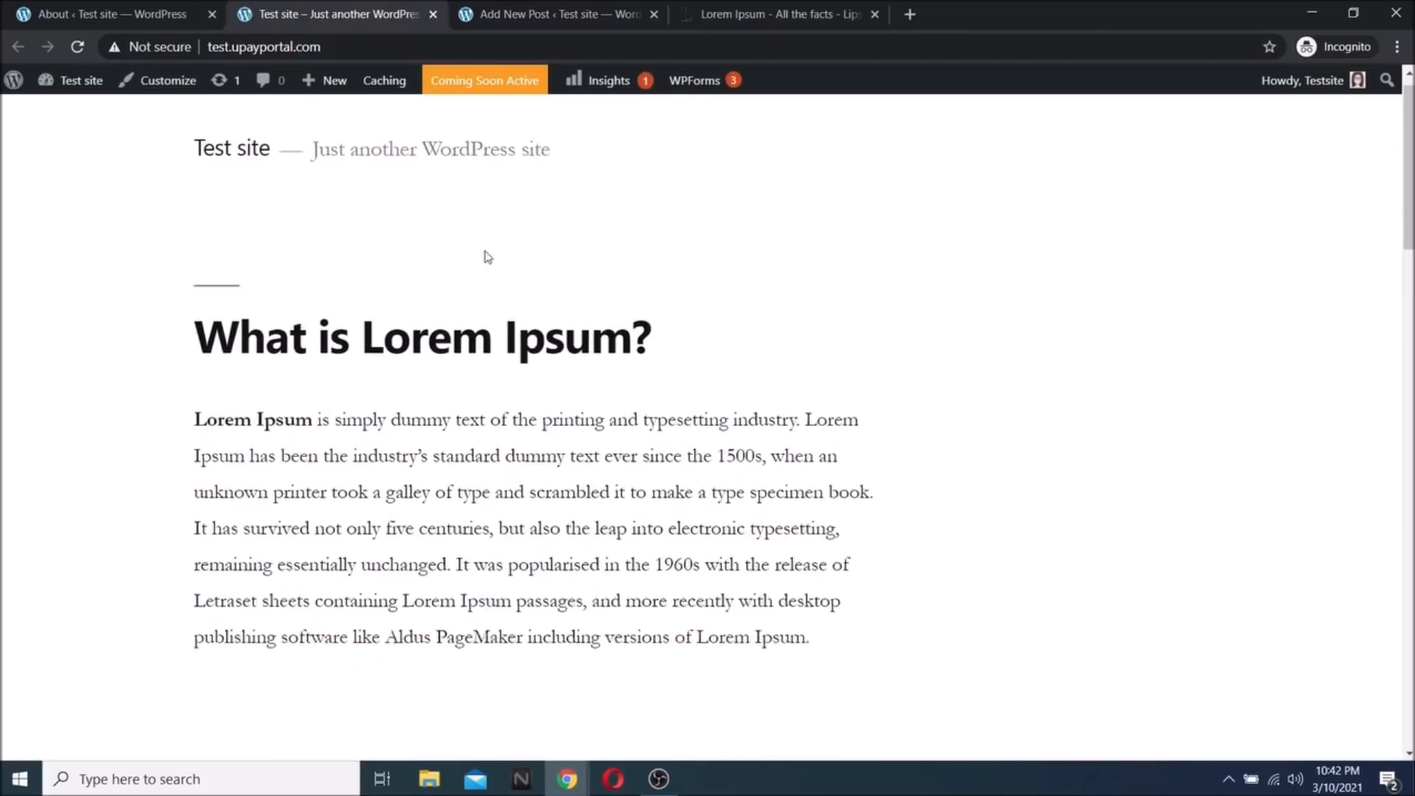
{"action": "scroll", "coordinate": [488, 257], "scroll_direction": "down", "scroll_amount": 15}
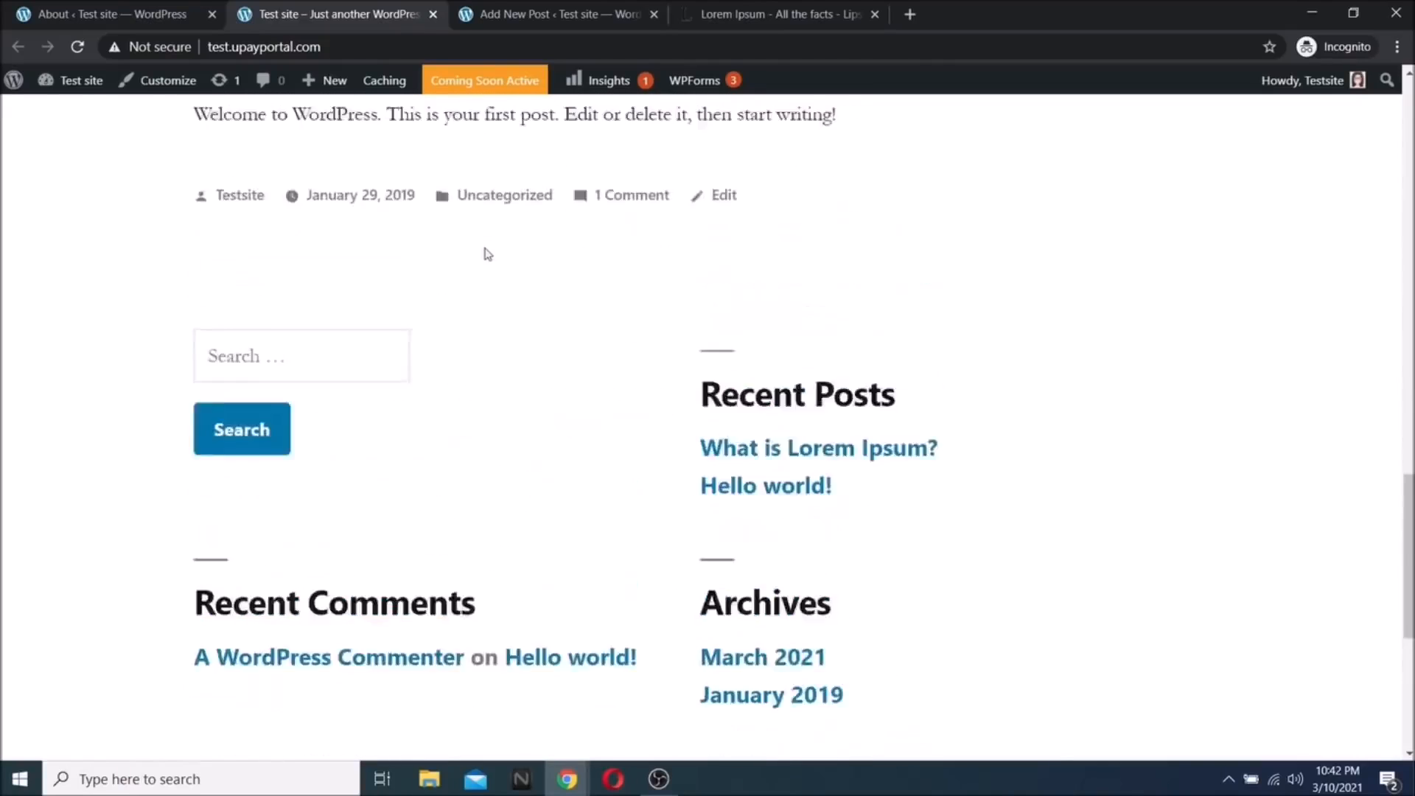
{"action": "scroll", "coordinate": [488, 254], "scroll_direction": "up", "scroll_amount": 6}
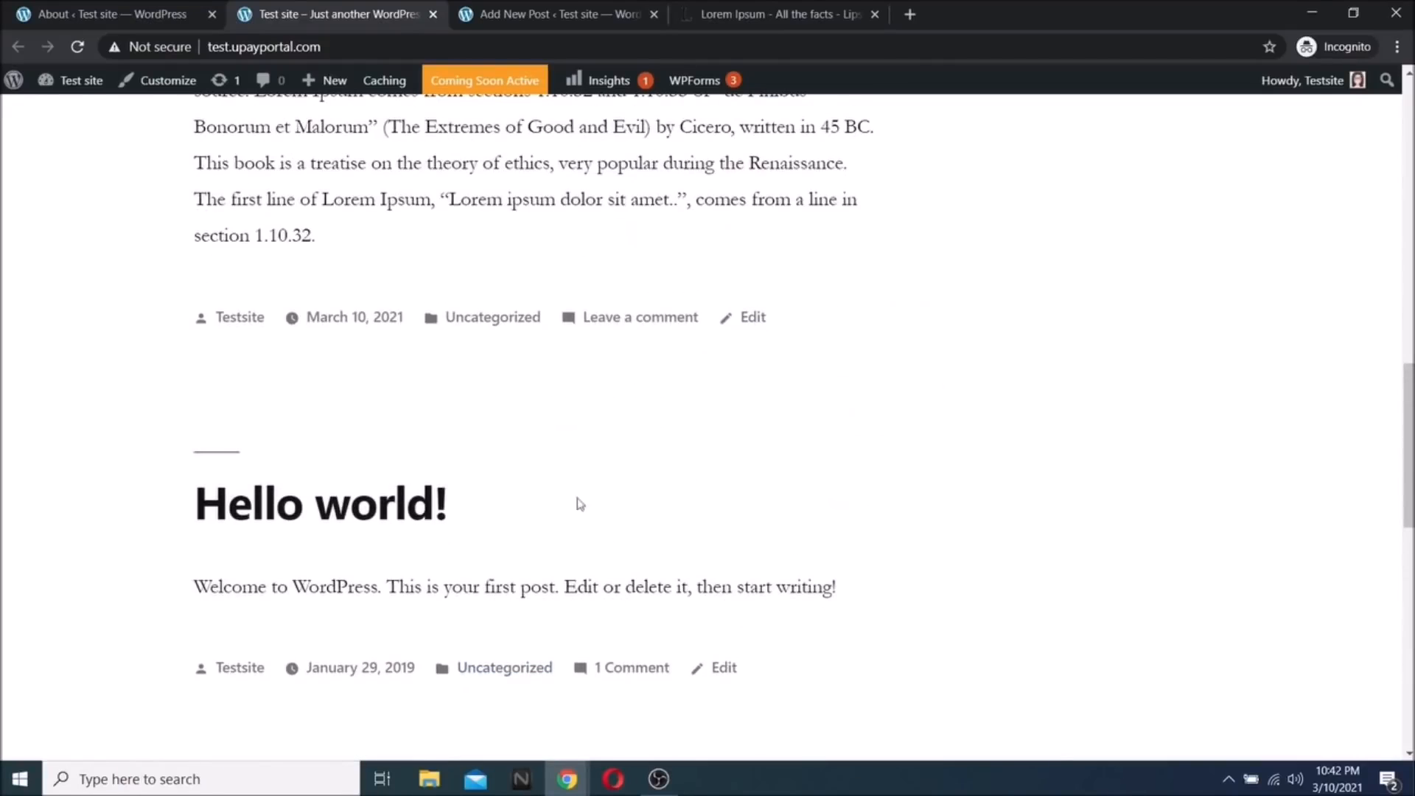
{"action": "scroll", "coordinate": [379, 464], "scroll_direction": "up", "scroll_amount": 10}
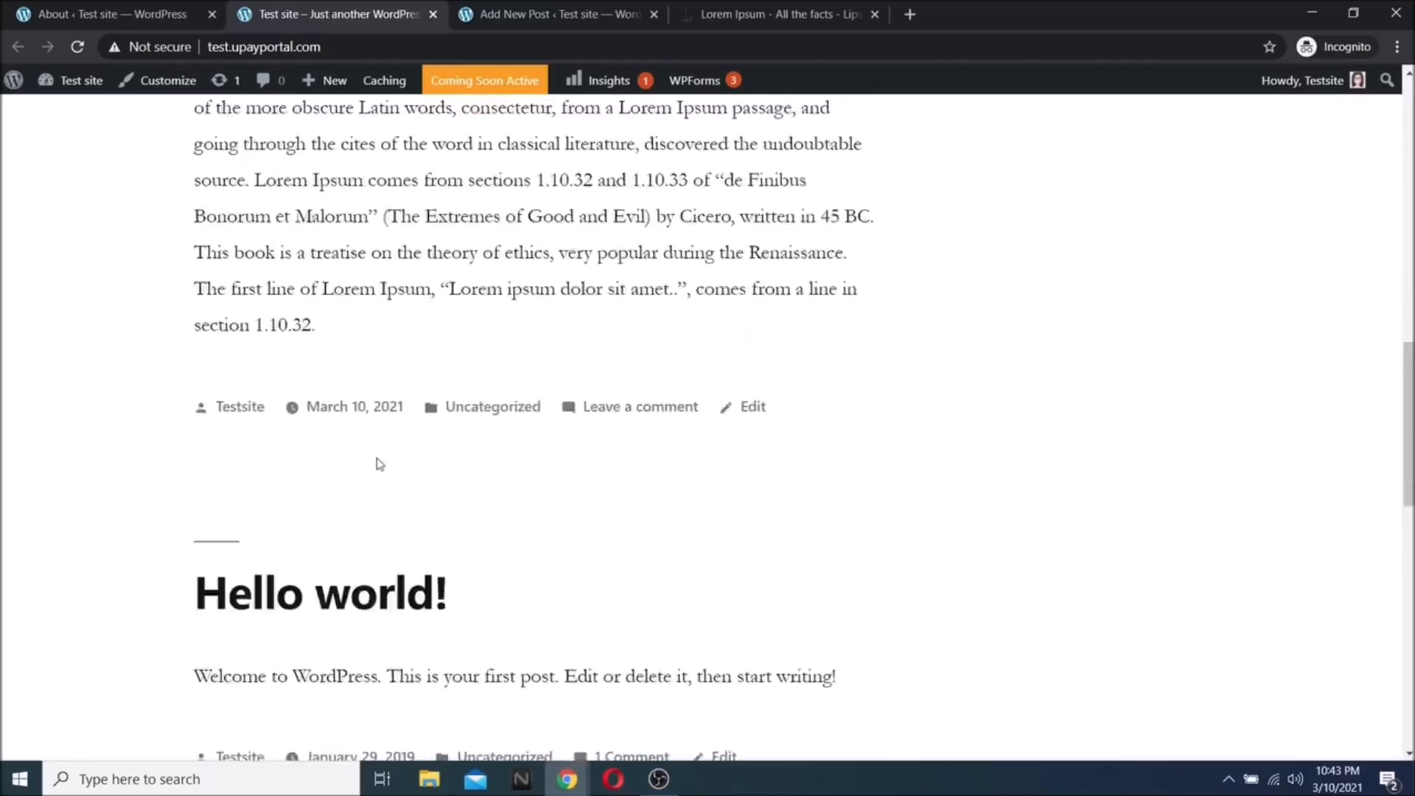
{"action": "scroll", "coordinate": [458, 410], "scroll_direction": "up", "scroll_amount": 3}
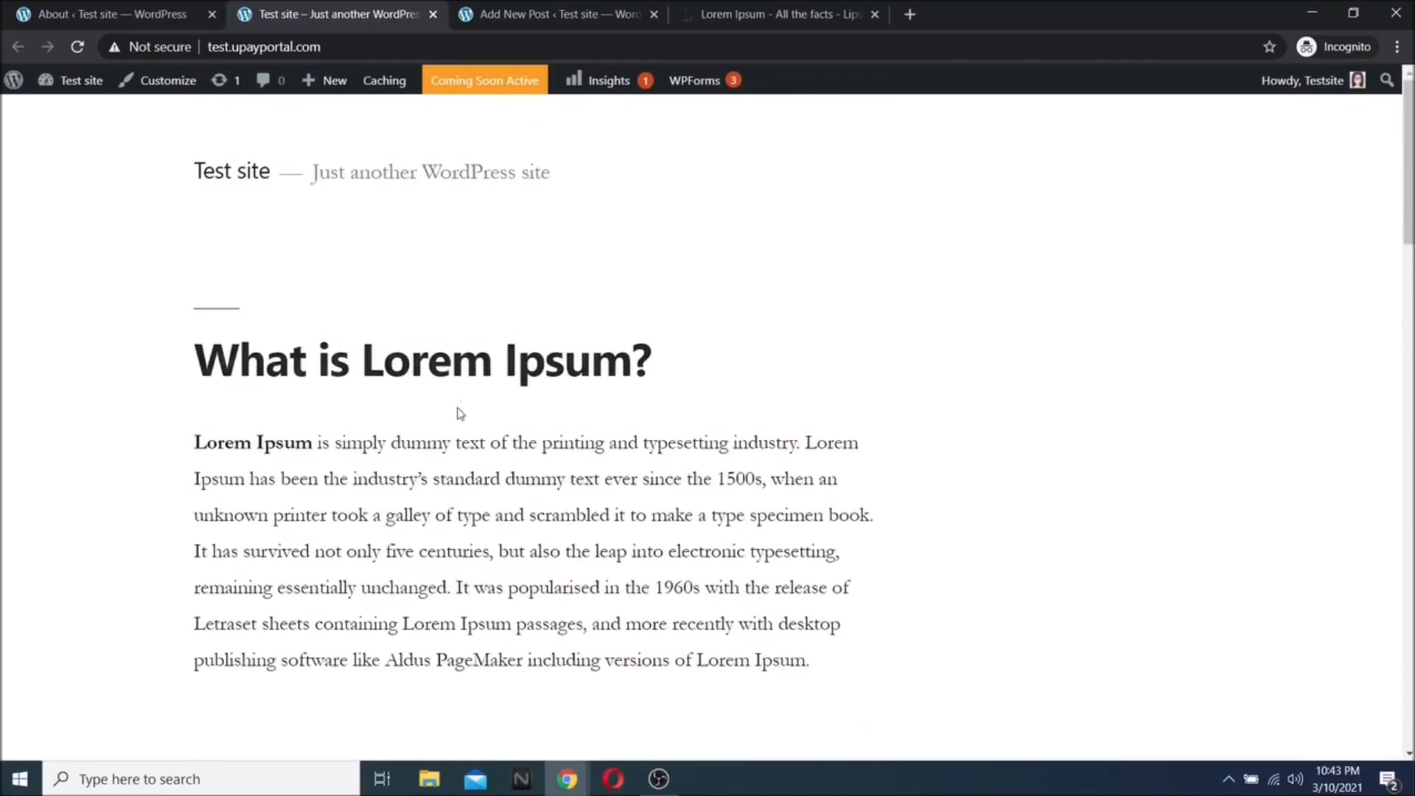
{"action": "scroll", "coordinate": [483, 383], "scroll_direction": "down", "scroll_amount": 5}
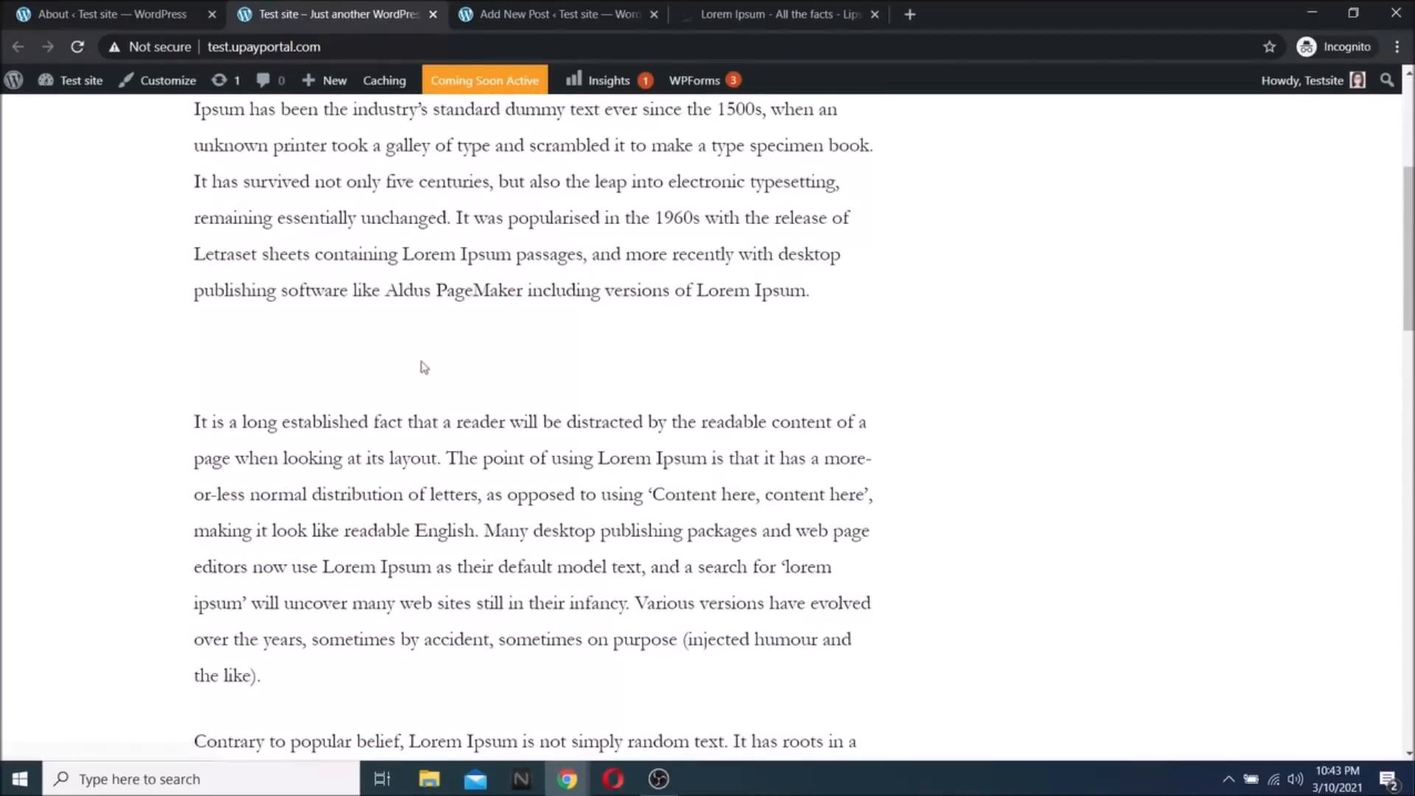
{"action": "left_click", "coordinate": [546, 14]}
{"action": "scroll", "coordinate": [362, 574], "scroll_direction": "down", "scroll_amount": 1}
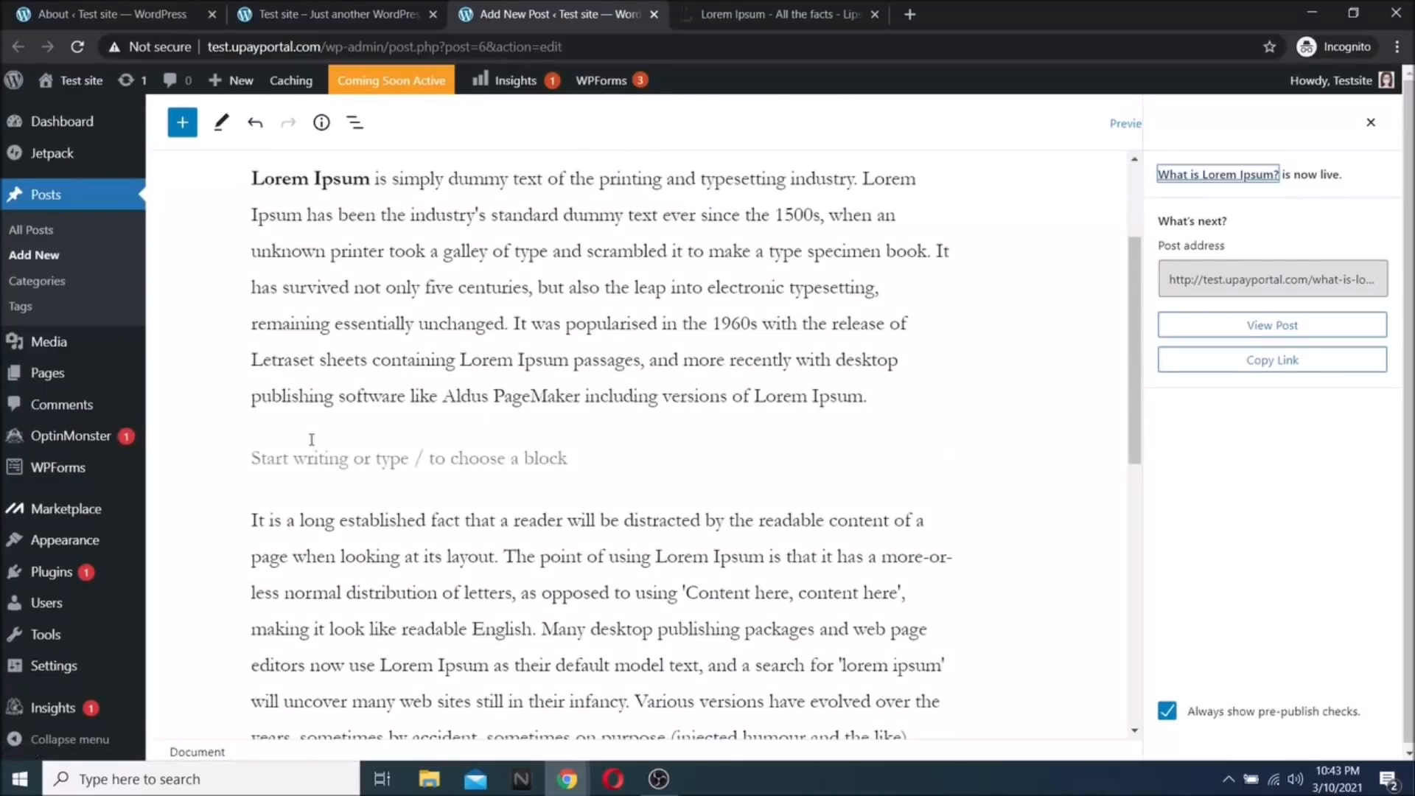
Step: Delete the empty paragraph block, update the post, and reload the live page to verify
{"action": "left_click", "coordinate": [309, 450]}
{"action": "key", "text": "BackSpace"}
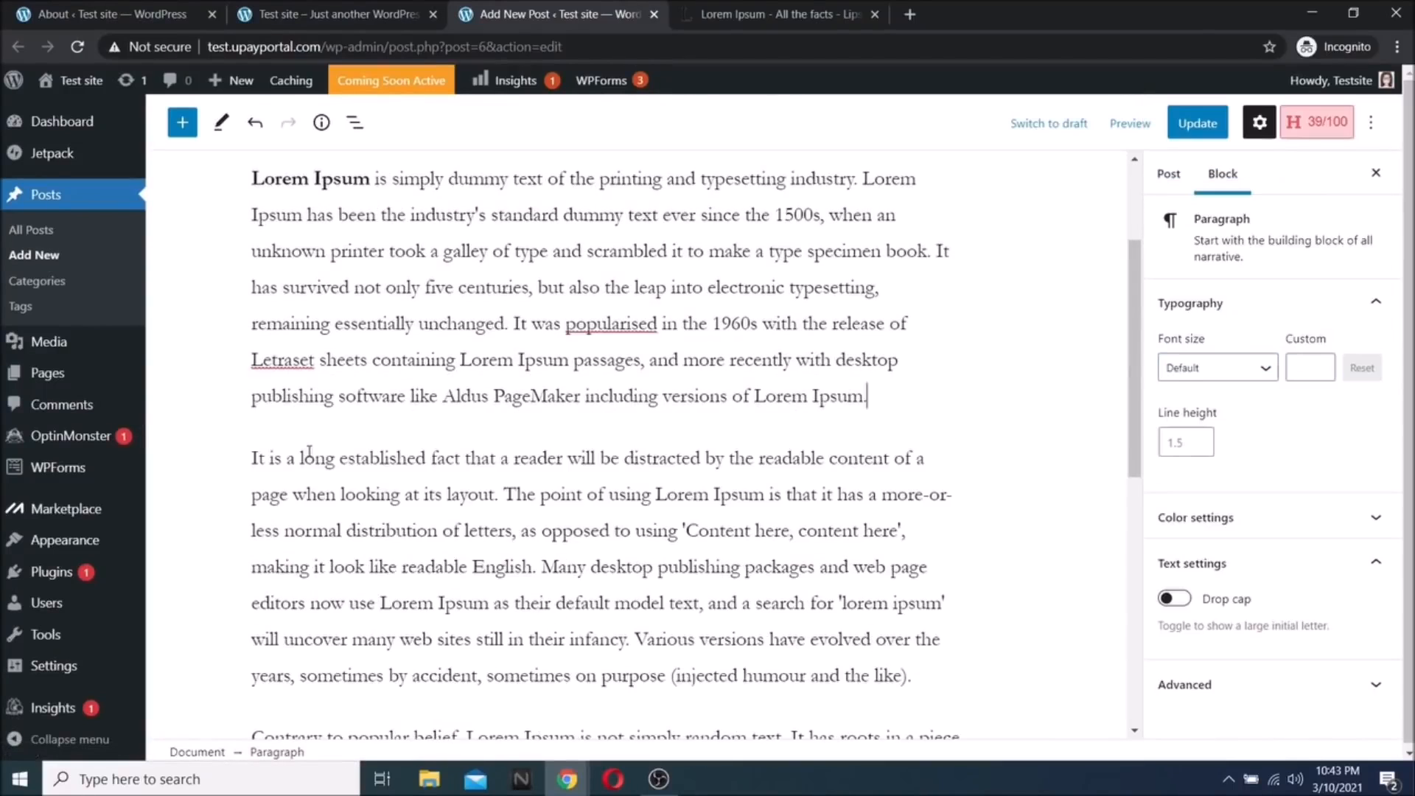
{"action": "left_click", "coordinate": [1213, 131]}
{"action": "left_click", "coordinate": [405, 13]}
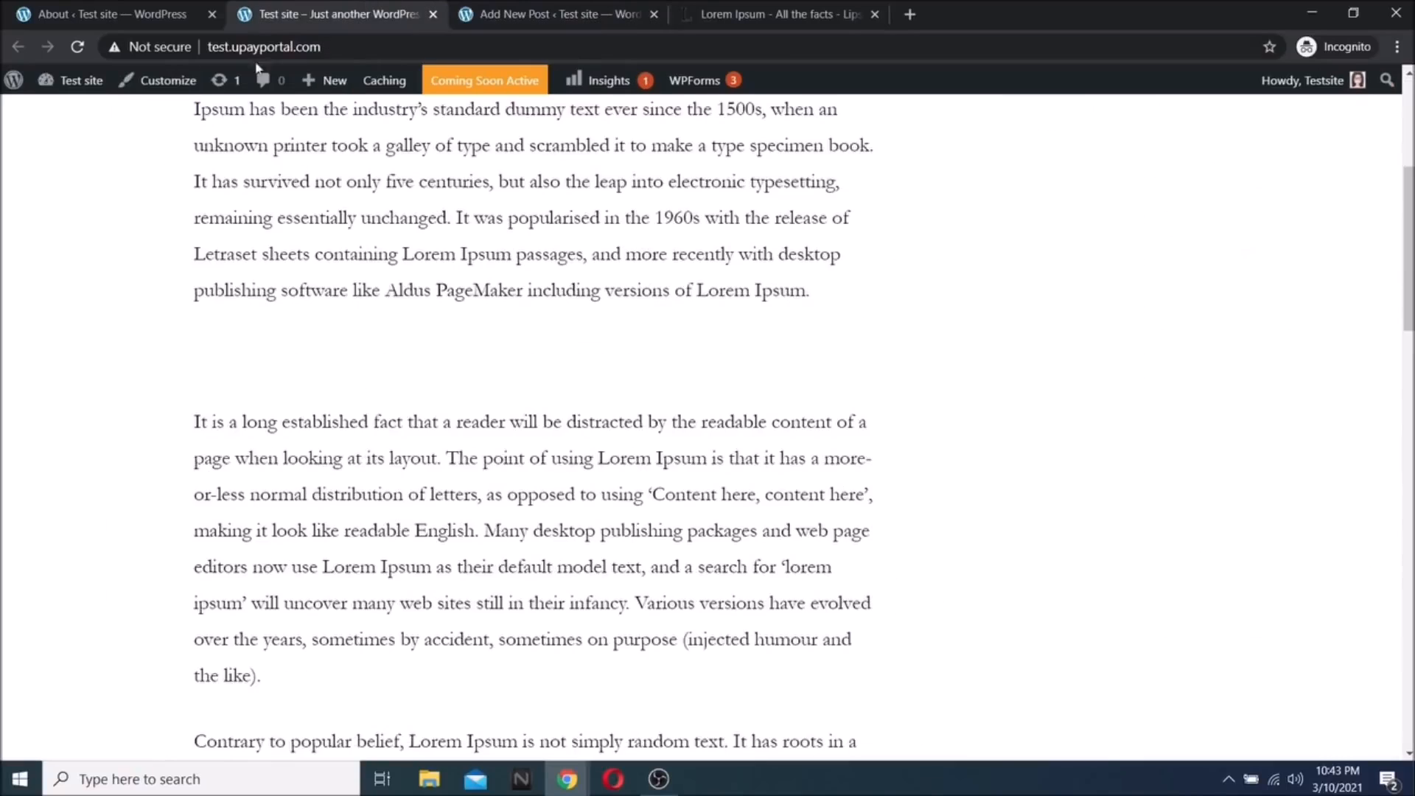
{"action": "left_click", "coordinate": [77, 47]}
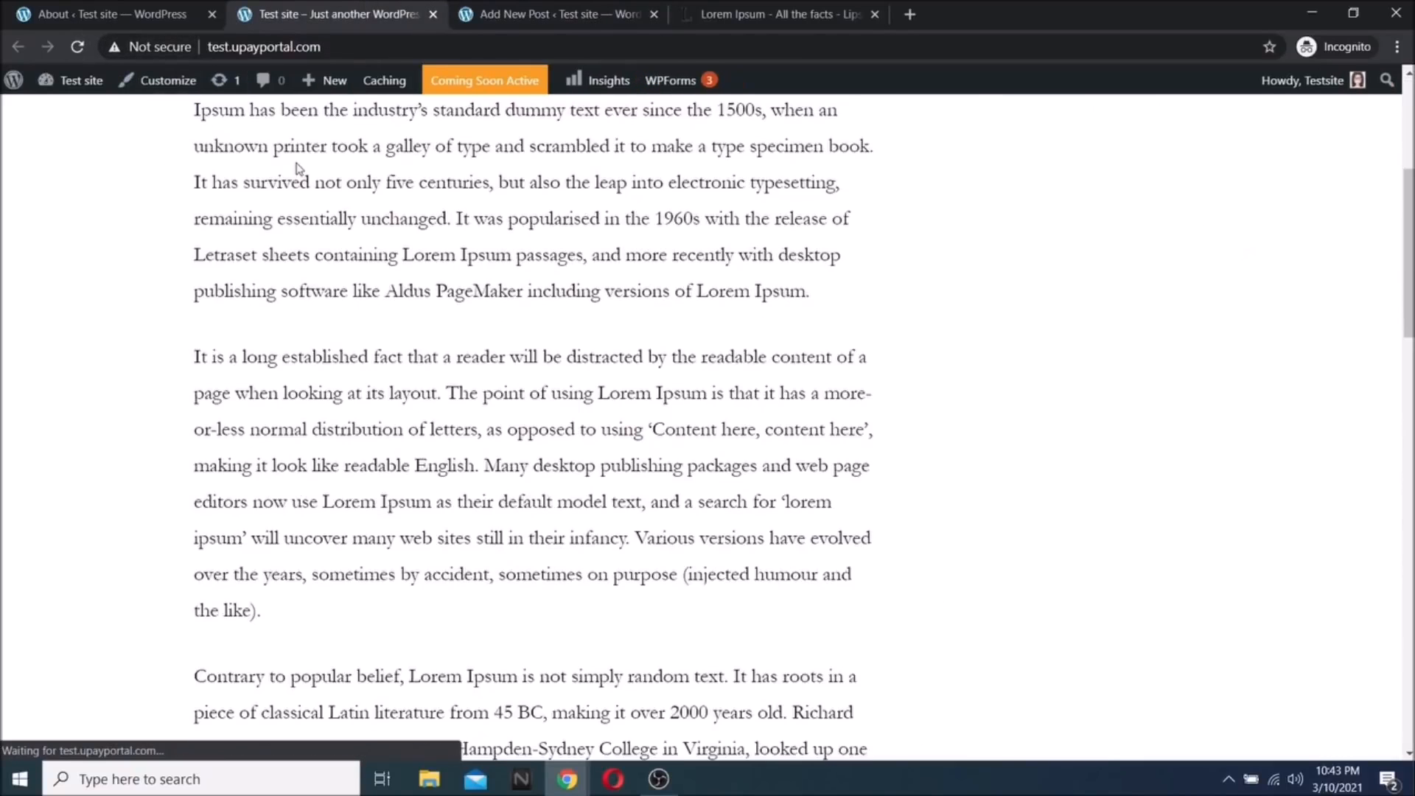
{"action": "scroll", "coordinate": [440, 333], "scroll_direction": "up", "scroll_amount": 1}
{"action": "scroll", "coordinate": [435, 330], "scroll_direction": "up", "scroll_amount": 3}
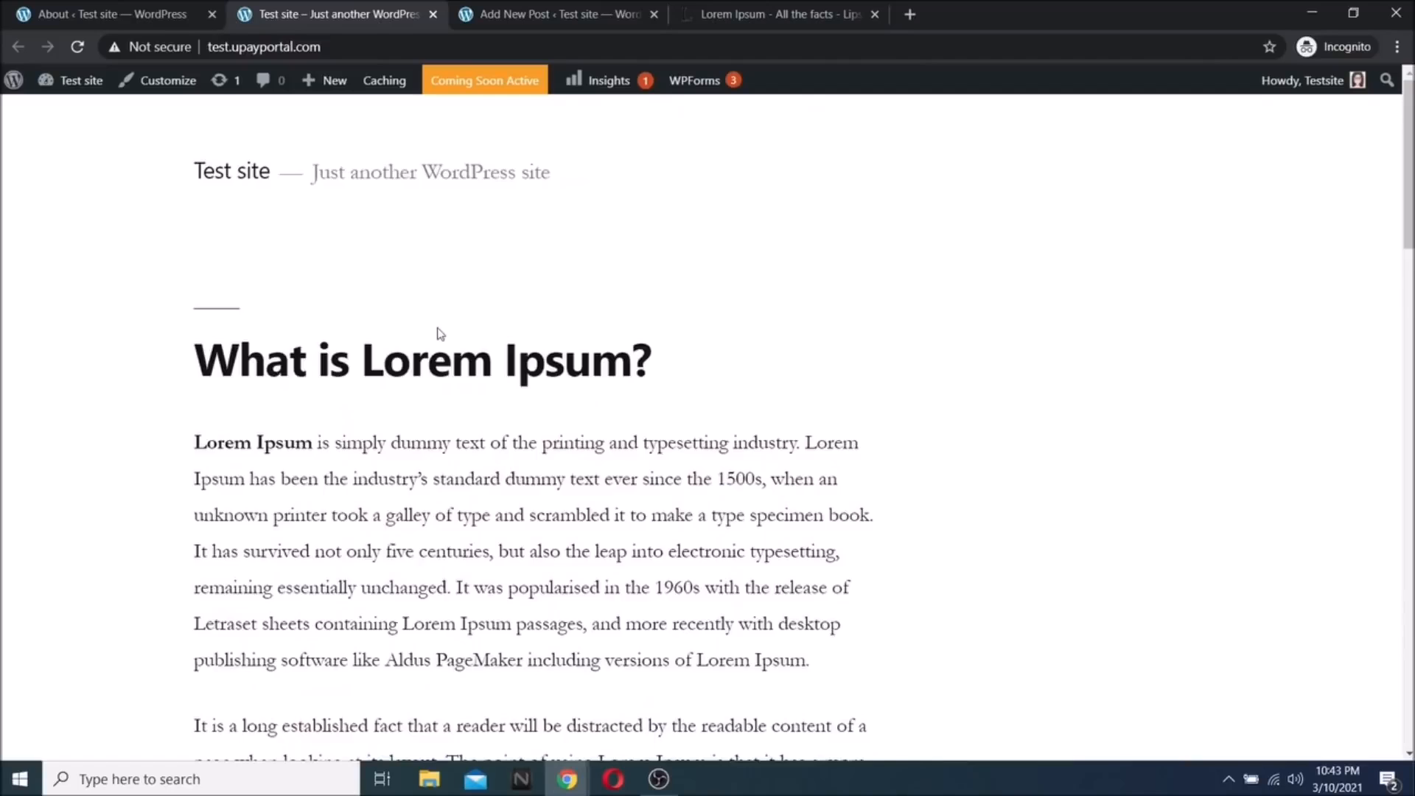
{"action": "scroll", "coordinate": [435, 330], "scroll_direction": "down", "scroll_amount": 4}
{"action": "left_click", "coordinate": [546, 17]}
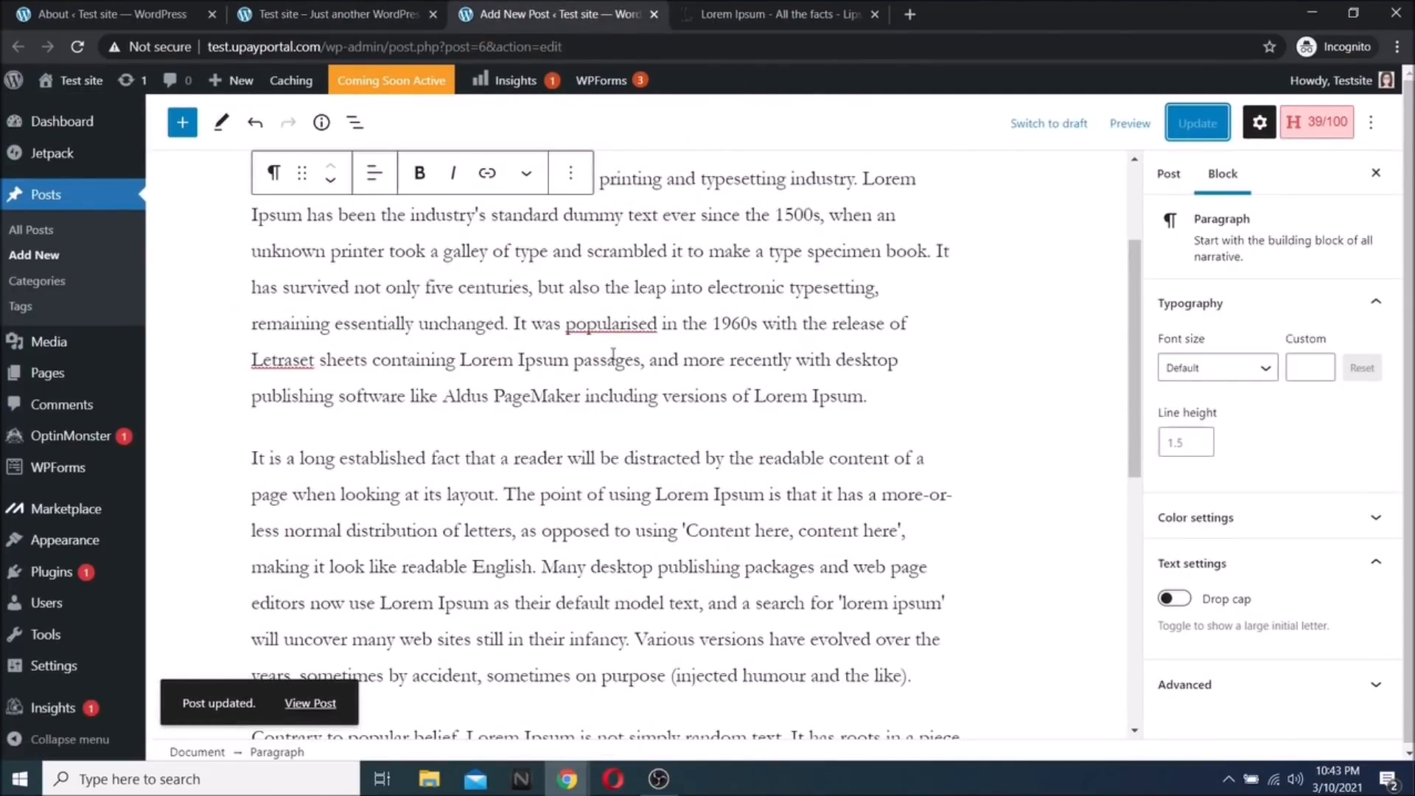
{"action": "scroll", "coordinate": [490, 352], "scroll_direction": "up", "scroll_amount": 2}
Step: Change 'popularised' to 'popularized' and bold 'industry's' in the first paragraph
{"action": "triple_click", "coordinate": [485, 387]}
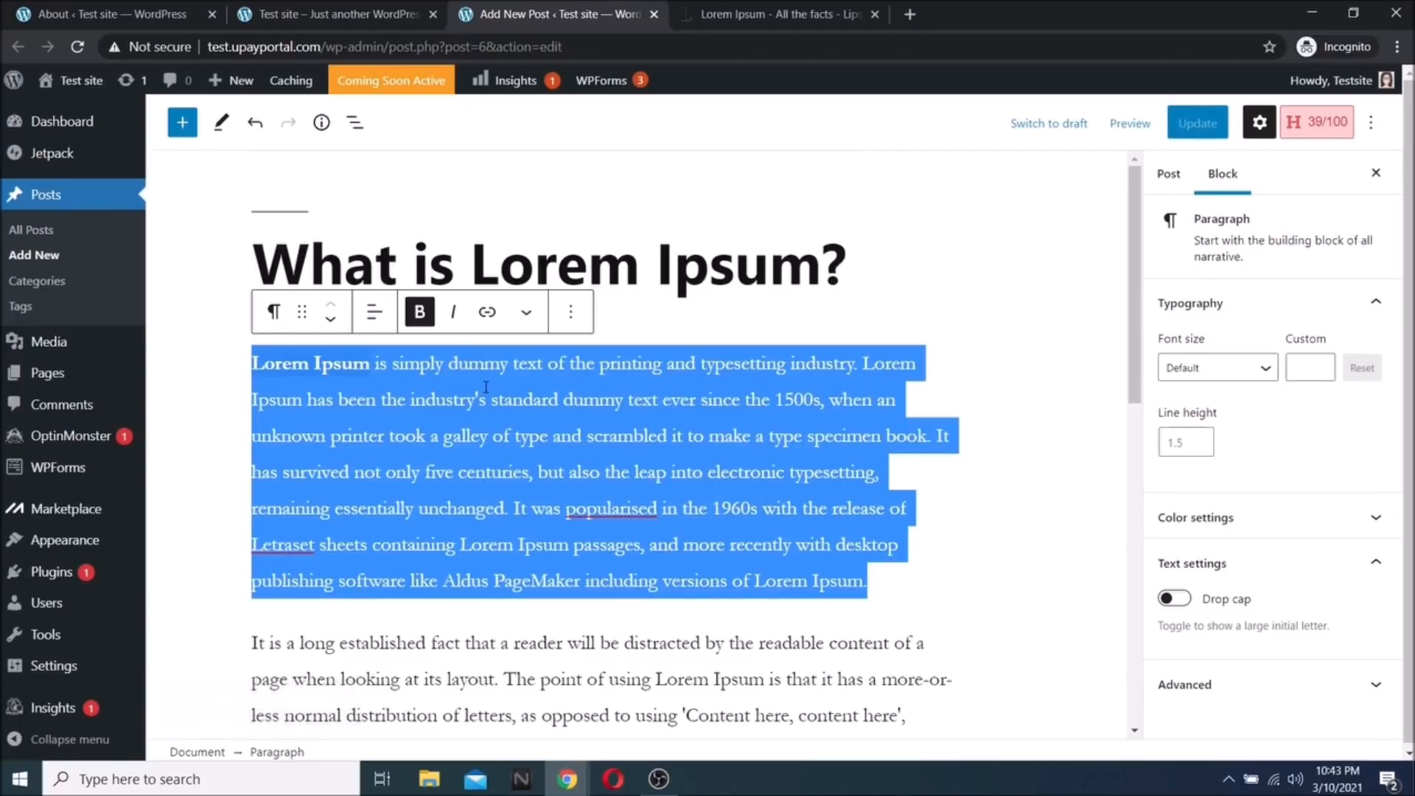
{"action": "left_click", "coordinate": [602, 415]}
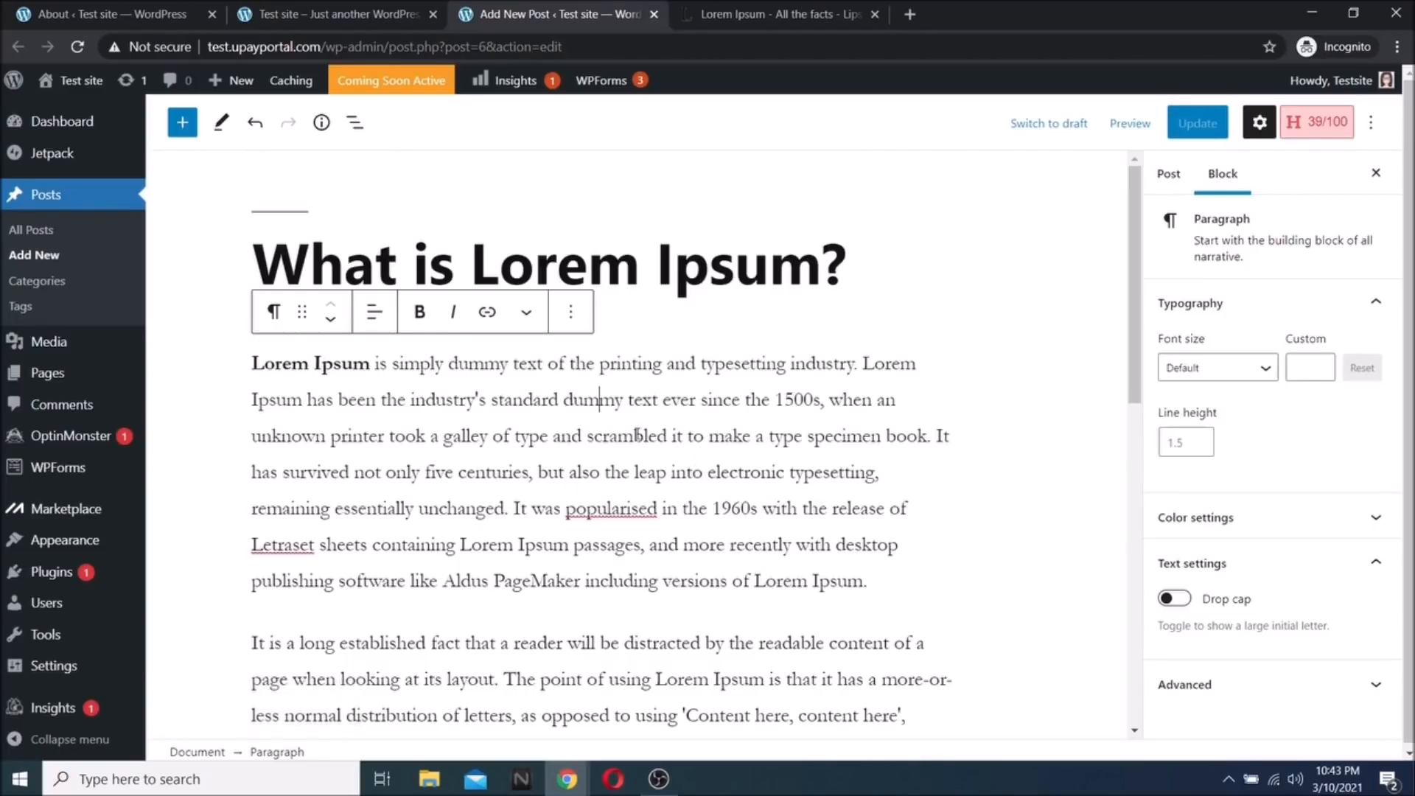
{"action": "left_click", "coordinate": [890, 591]}
{"action": "right_click", "coordinate": [610, 514]}
{"action": "left_click", "coordinate": [660, 528]}
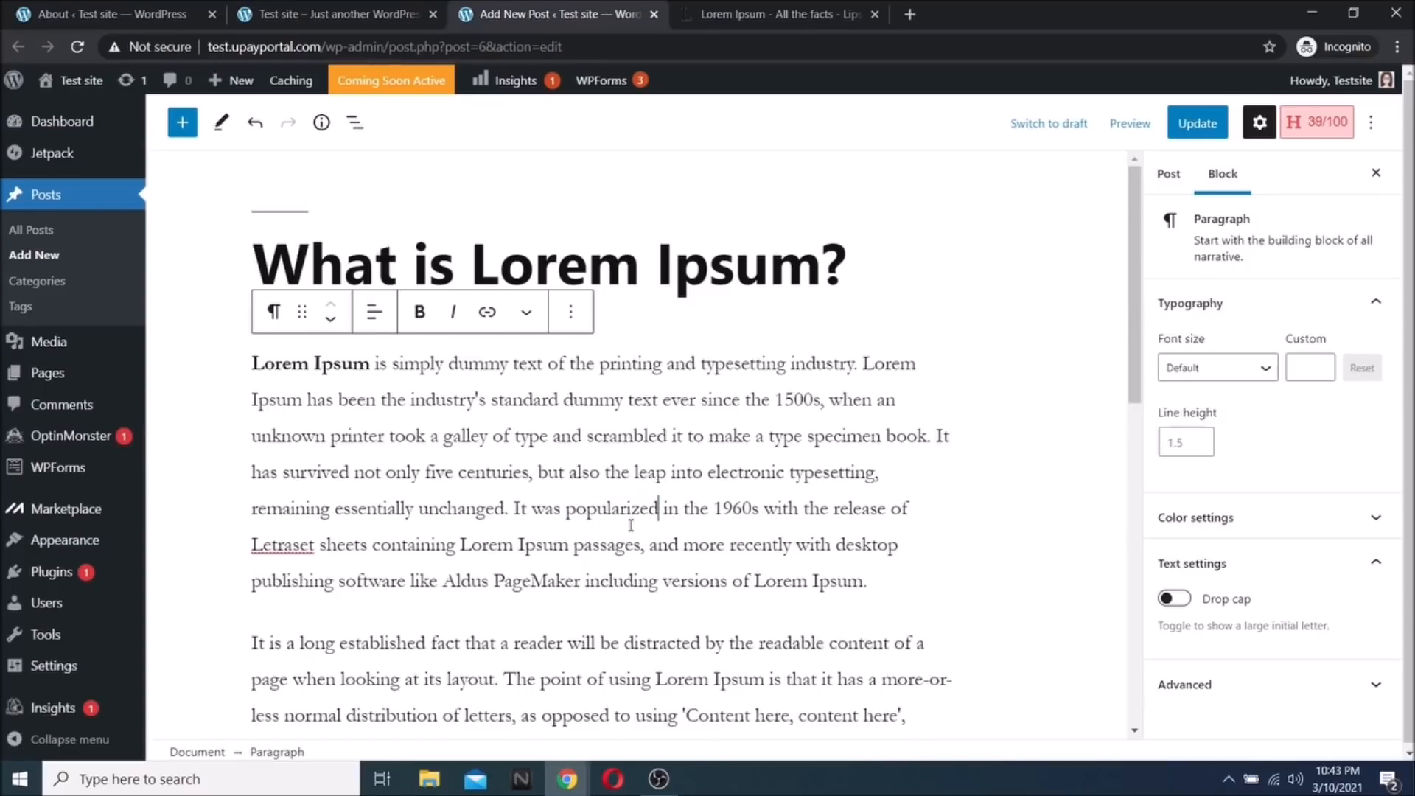
{"action": "left_click_drag", "start_coordinate": [406, 399], "coordinate": [487, 405]}
{"action": "left_click", "coordinate": [419, 311]}
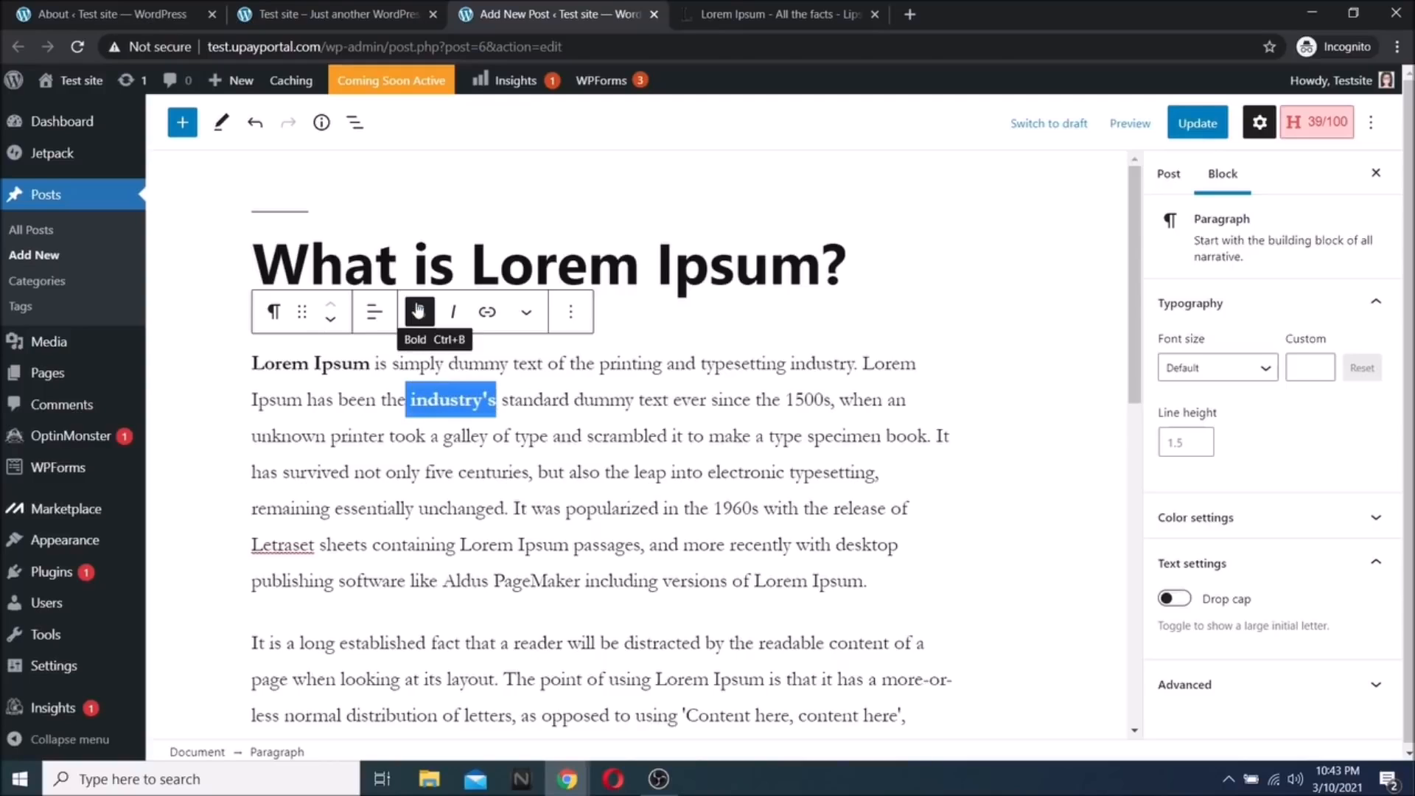
{"action": "left_click", "coordinate": [459, 508]}
Step: Try the first paragraph's alignment options unchanged, then start a link on the word 'dummy'
{"action": "key", "text": "ctrl+a"}
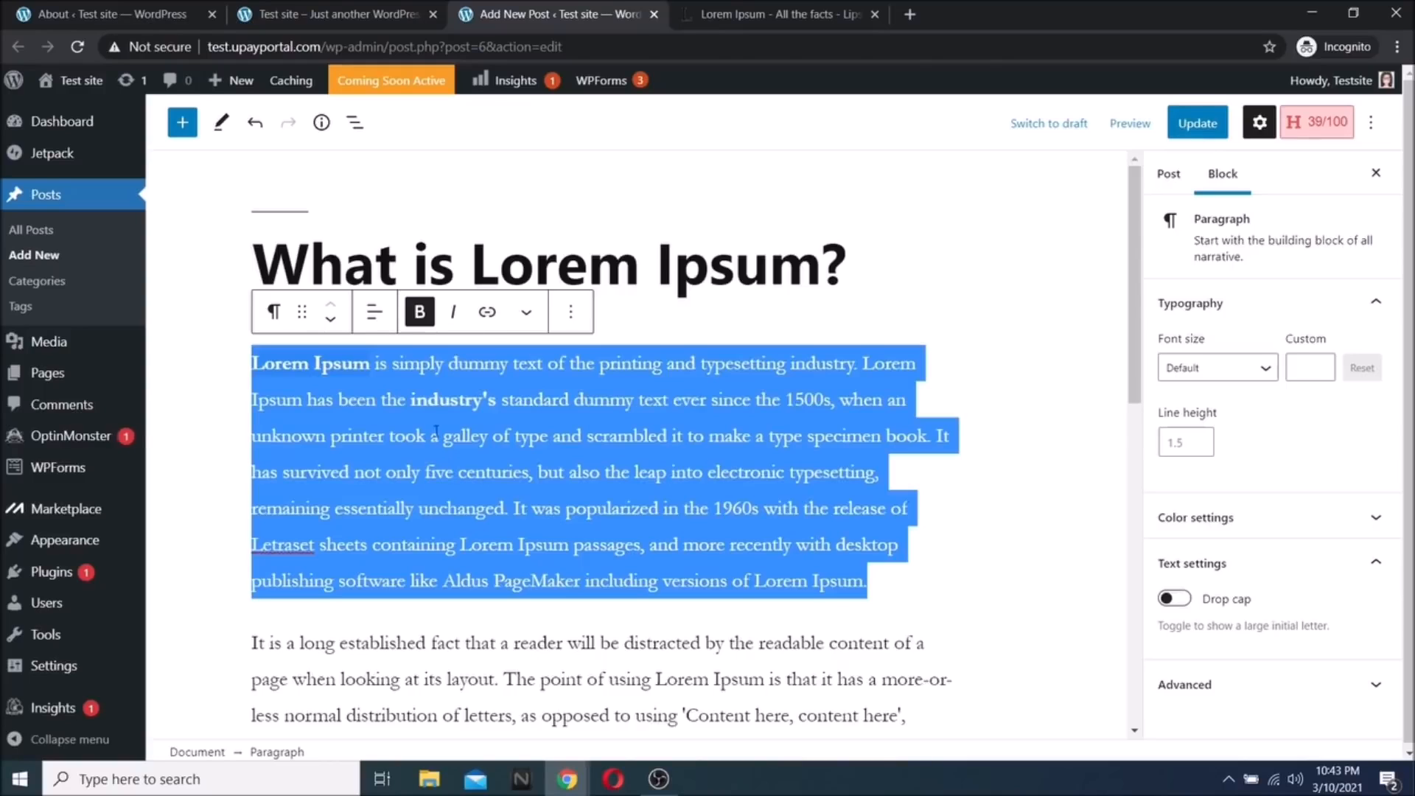
{"action": "left_click", "coordinate": [374, 311]}
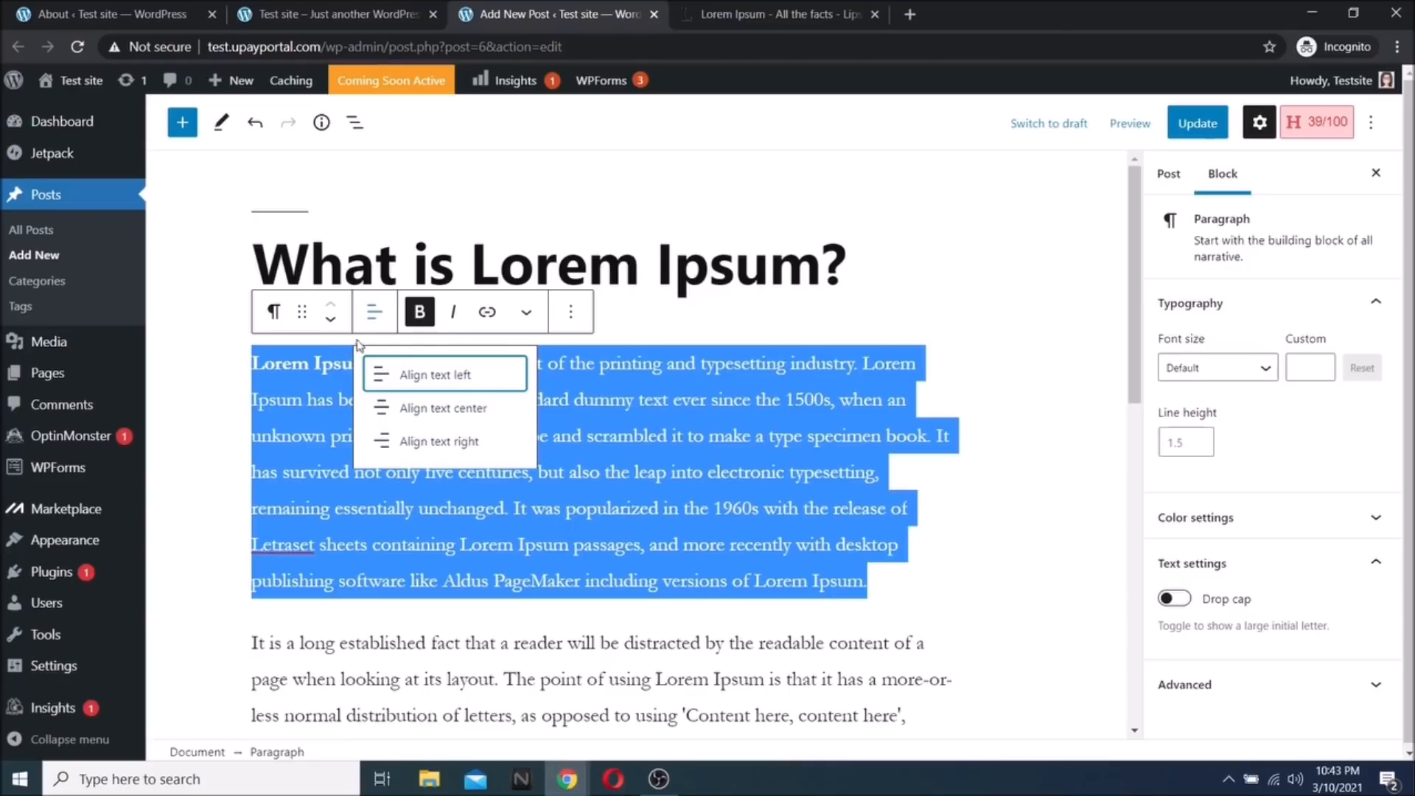
{"action": "left_click", "coordinate": [498, 351]}
{"action": "double_click", "coordinate": [499, 361]}
{"action": "left_click", "coordinate": [486, 311]}
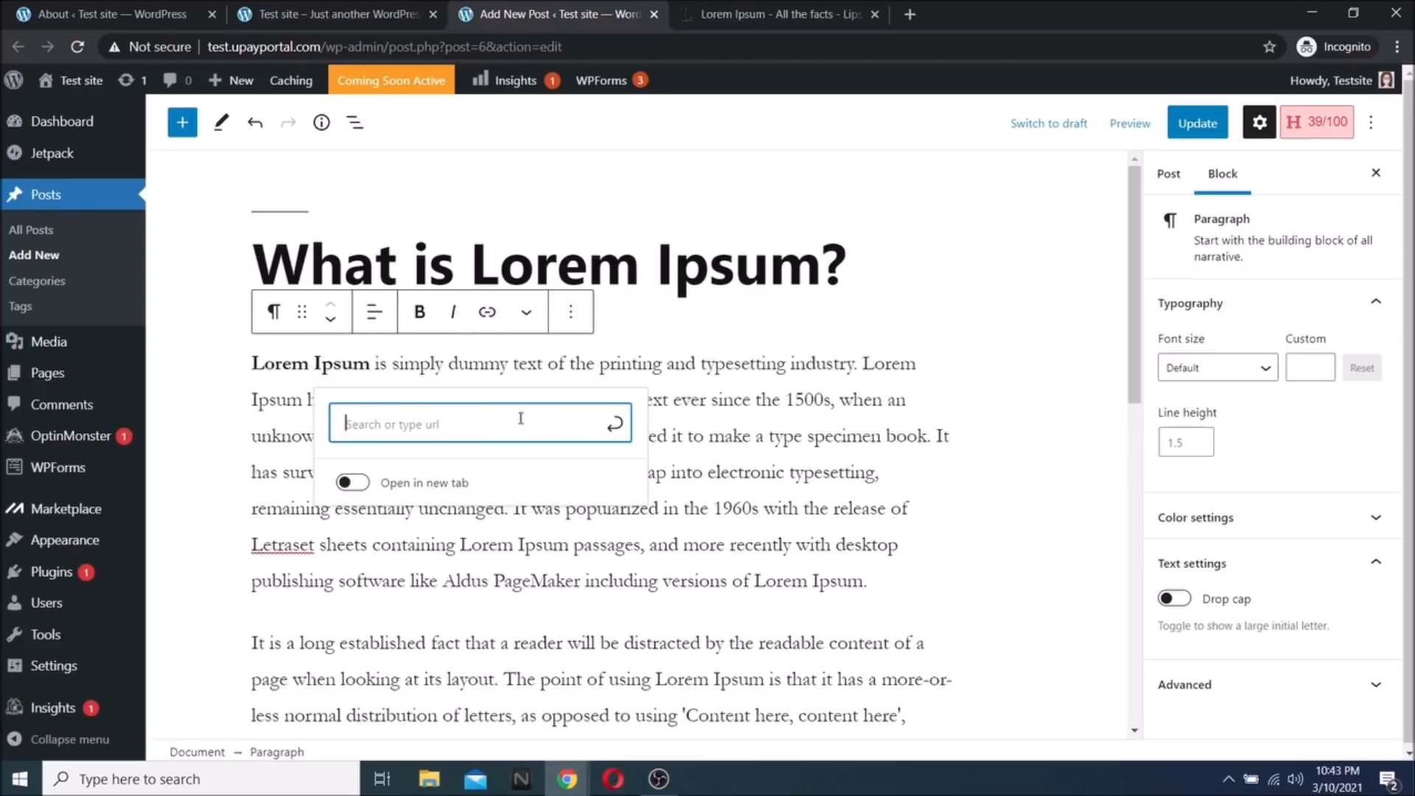
Step: Link the word 'printing' in the first paragraph to the site's home page URL
{"action": "left_click", "coordinate": [601, 364]}
{"action": "left_click_drag", "start_coordinate": [600, 364], "coordinate": [662, 363]}
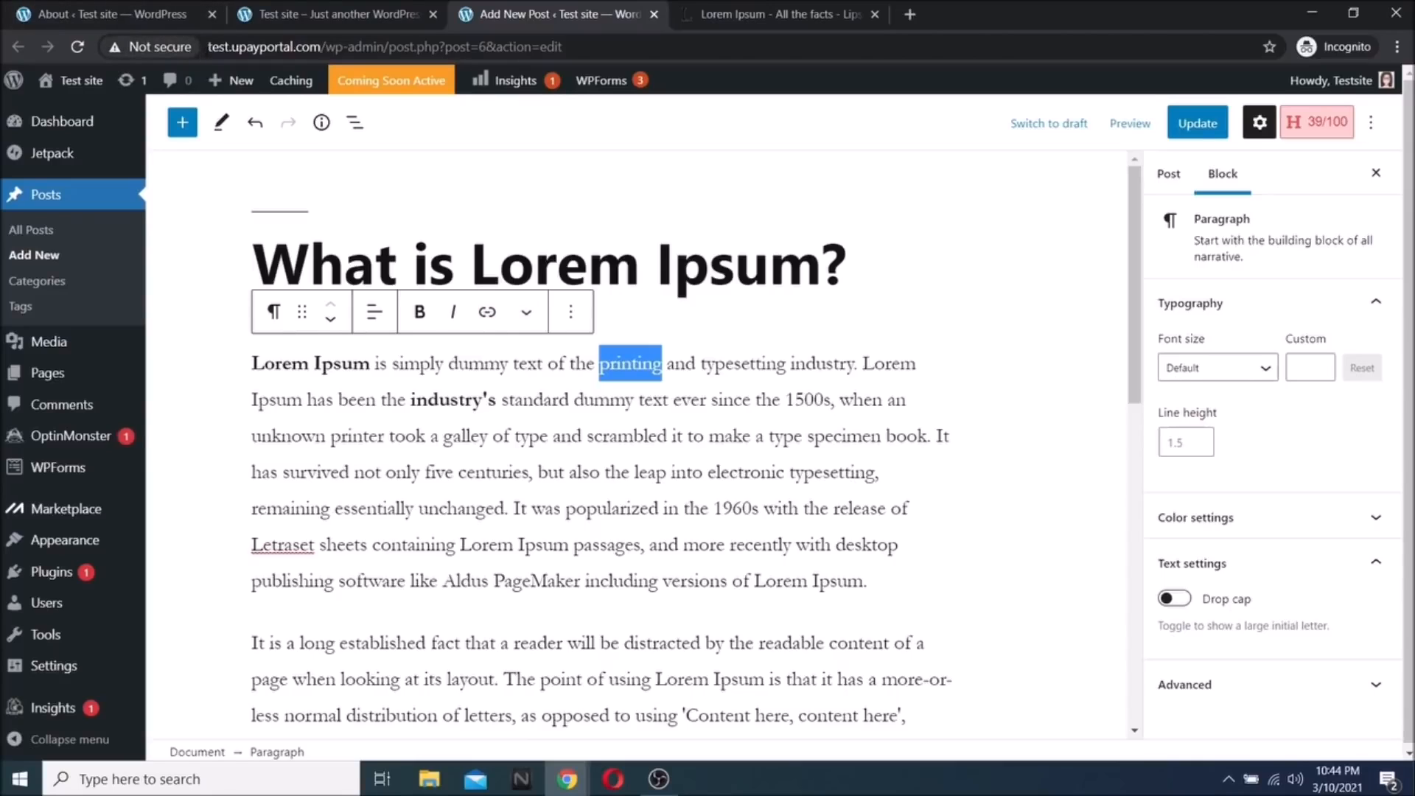
{"action": "left_click_drag", "start_coordinate": [208, 47], "coordinate": [321, 46]}
{"action": "key", "text": "ctrl+c"}
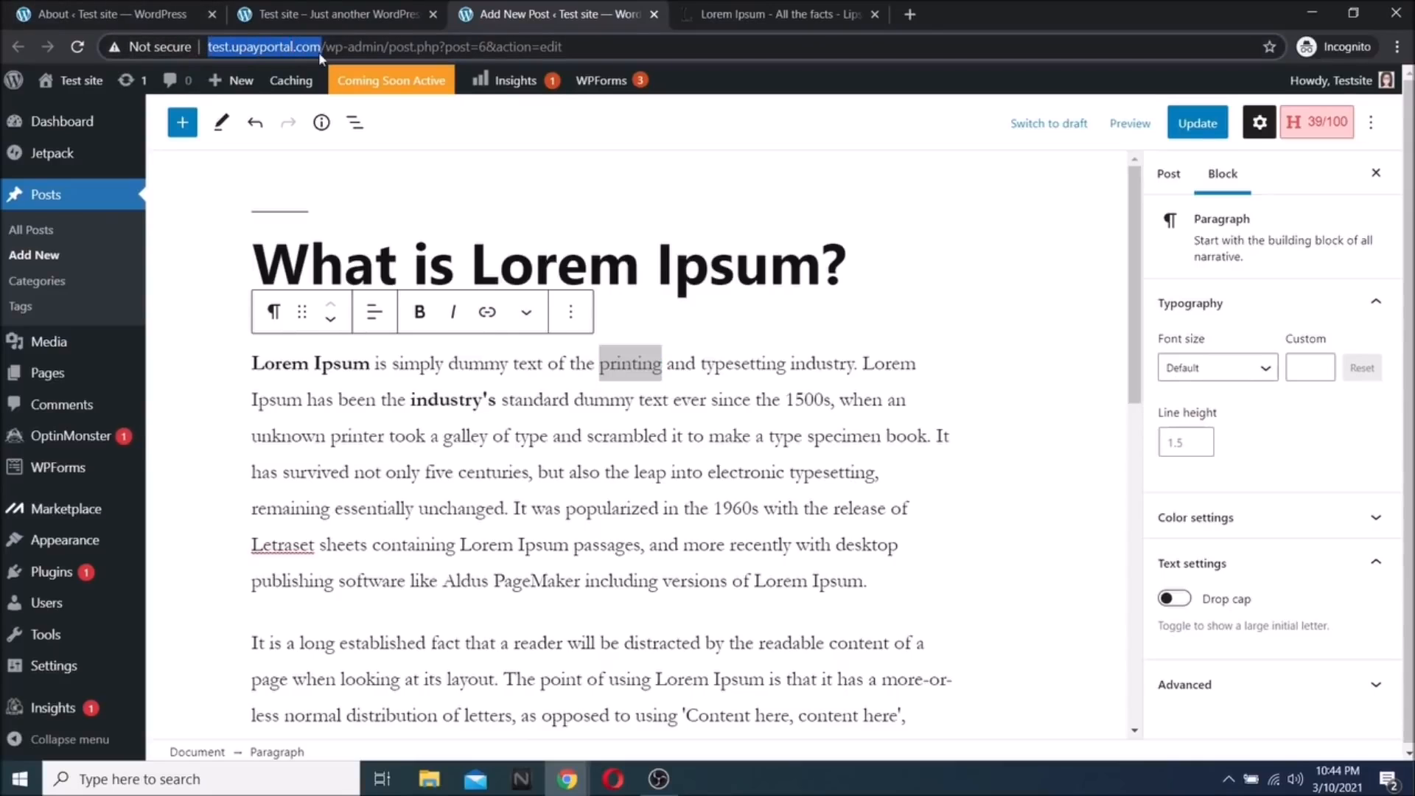
{"action": "left_click", "coordinate": [487, 313]}
{"action": "key", "text": "ctrl+v"}
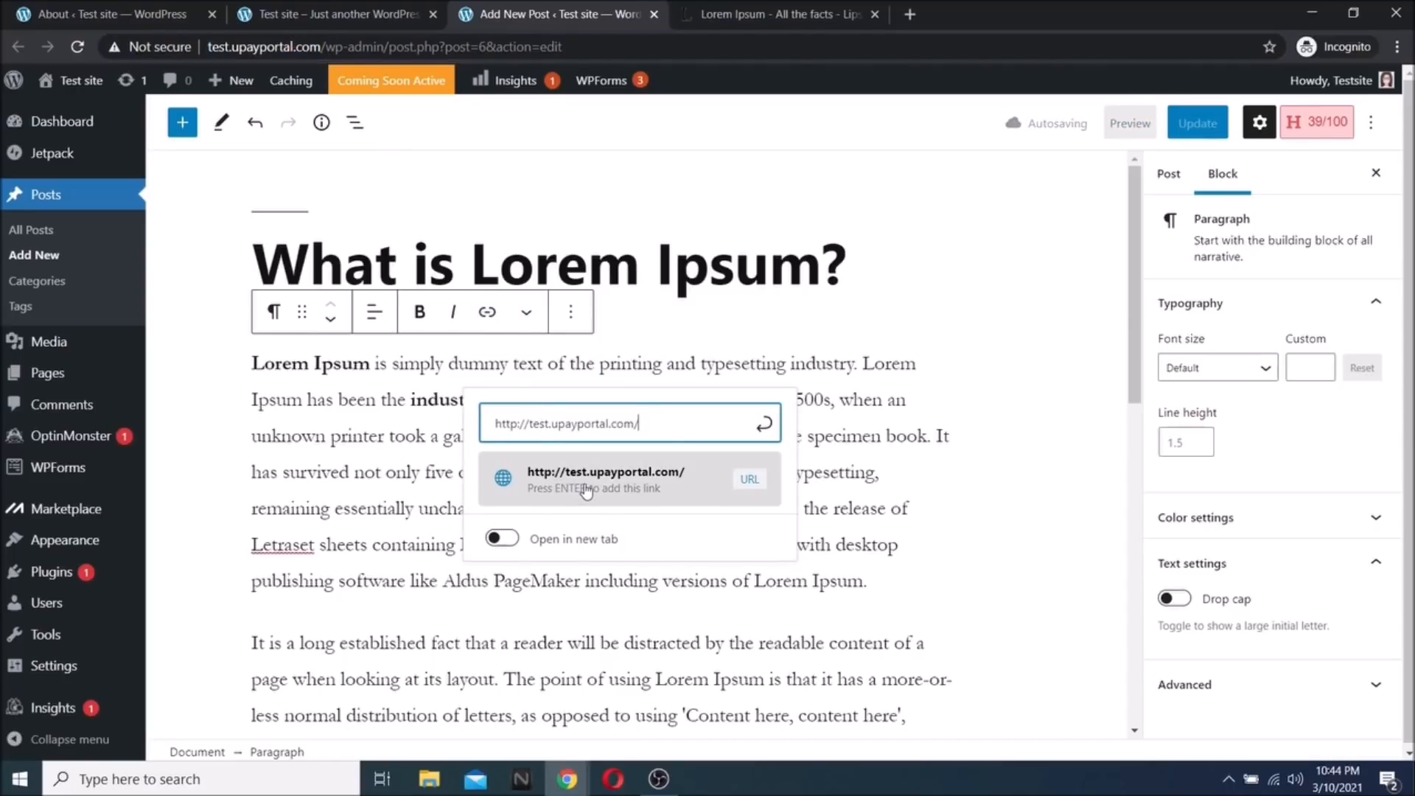
{"action": "key", "text": "Return"}
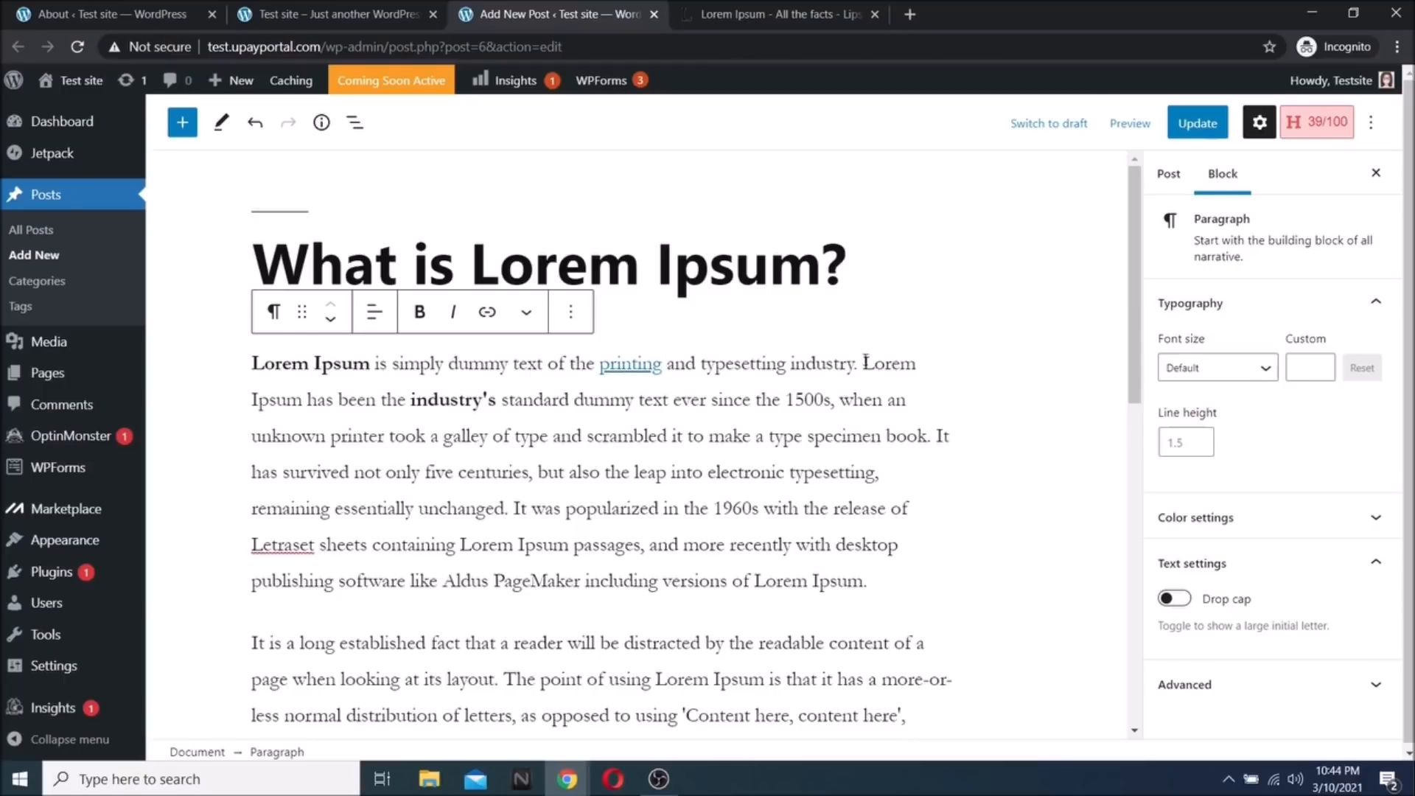
Step: Show the post settings and expand Permalink, revealing the slug what-is-lorem-ipsum
{"action": "scroll", "coordinate": [915, 361], "scroll_direction": "down", "scroll_amount": 10}
{"action": "scroll", "coordinate": [915, 361], "scroll_direction": "up", "scroll_amount": 10}
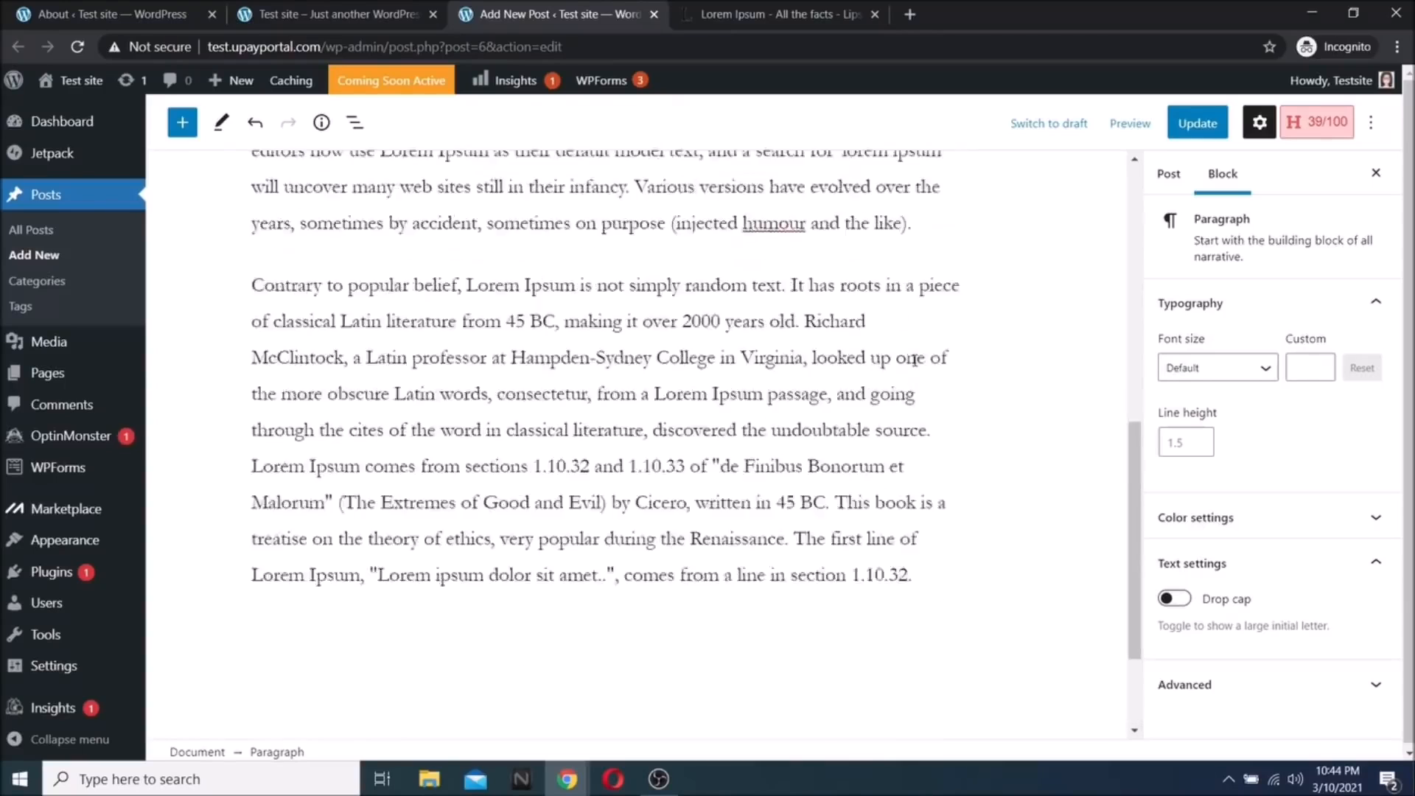
{"action": "left_click", "coordinate": [1172, 177]}
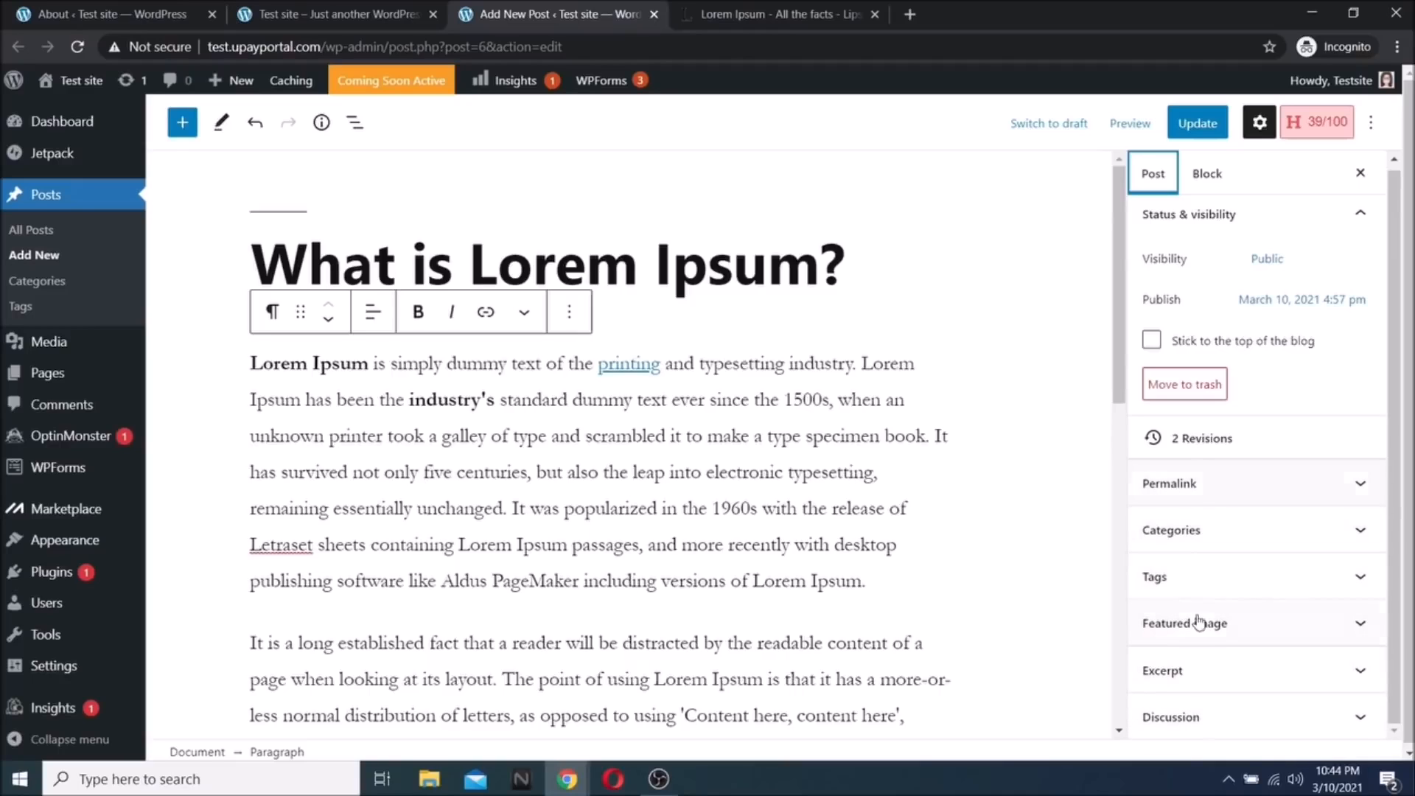
{"action": "left_click", "coordinate": [1194, 485]}
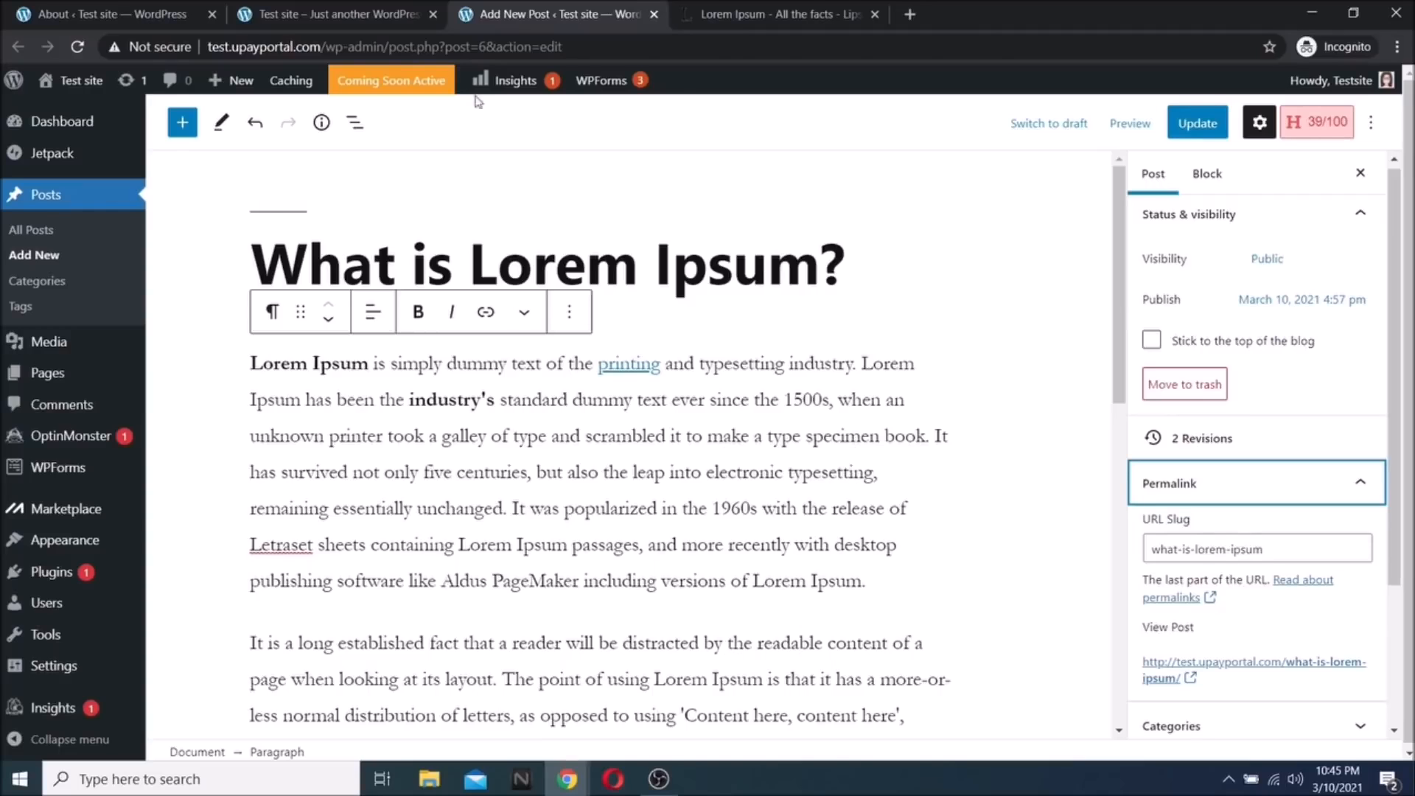
Step: Open the live What is Lorem Ipsum? post and note what-is-lorem-ipsum in its address
{"action": "left_click", "coordinate": [342, 13]}
{"action": "scroll", "coordinate": [359, 384], "scroll_direction": "up", "scroll_amount": 5}
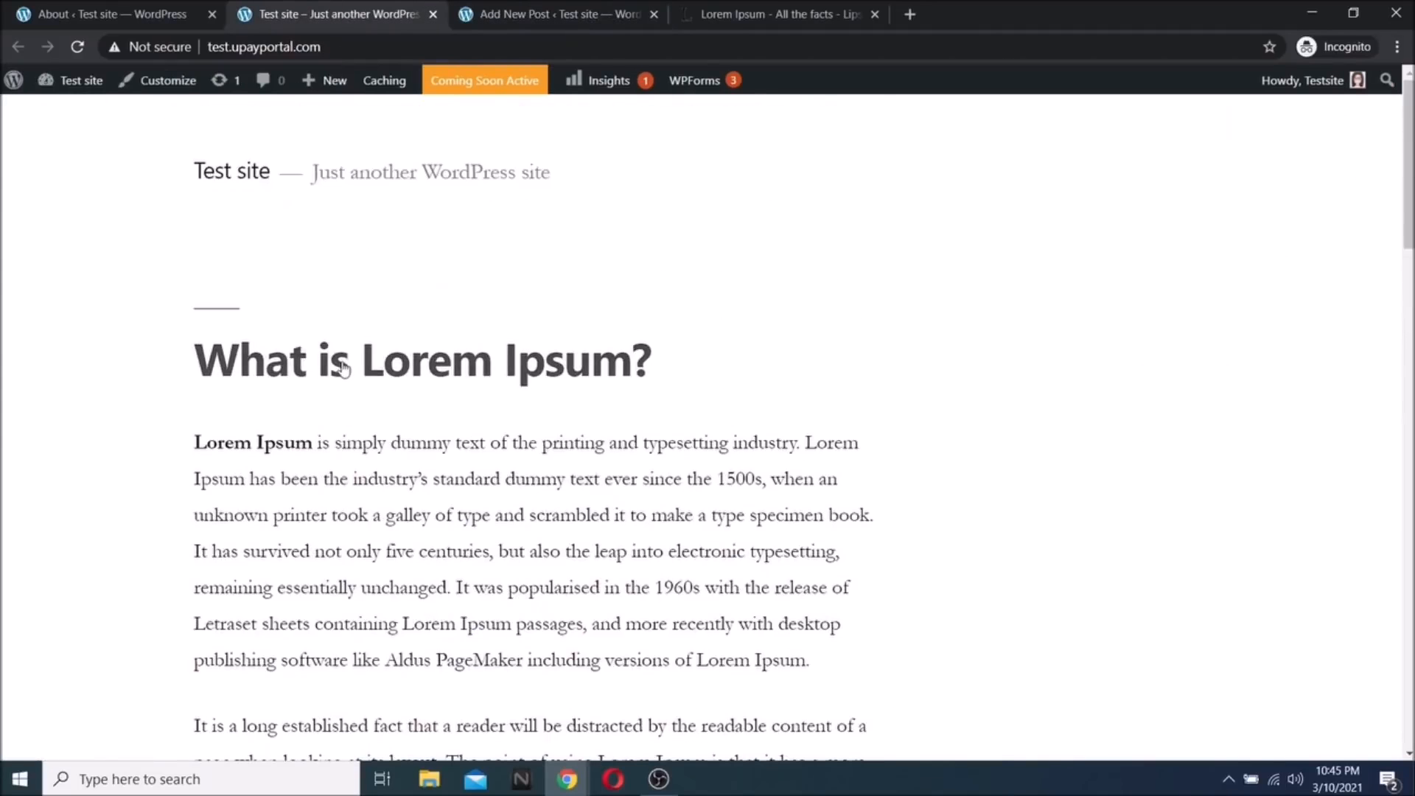
{"action": "left_click", "coordinate": [343, 373], "text": "ctrl"}
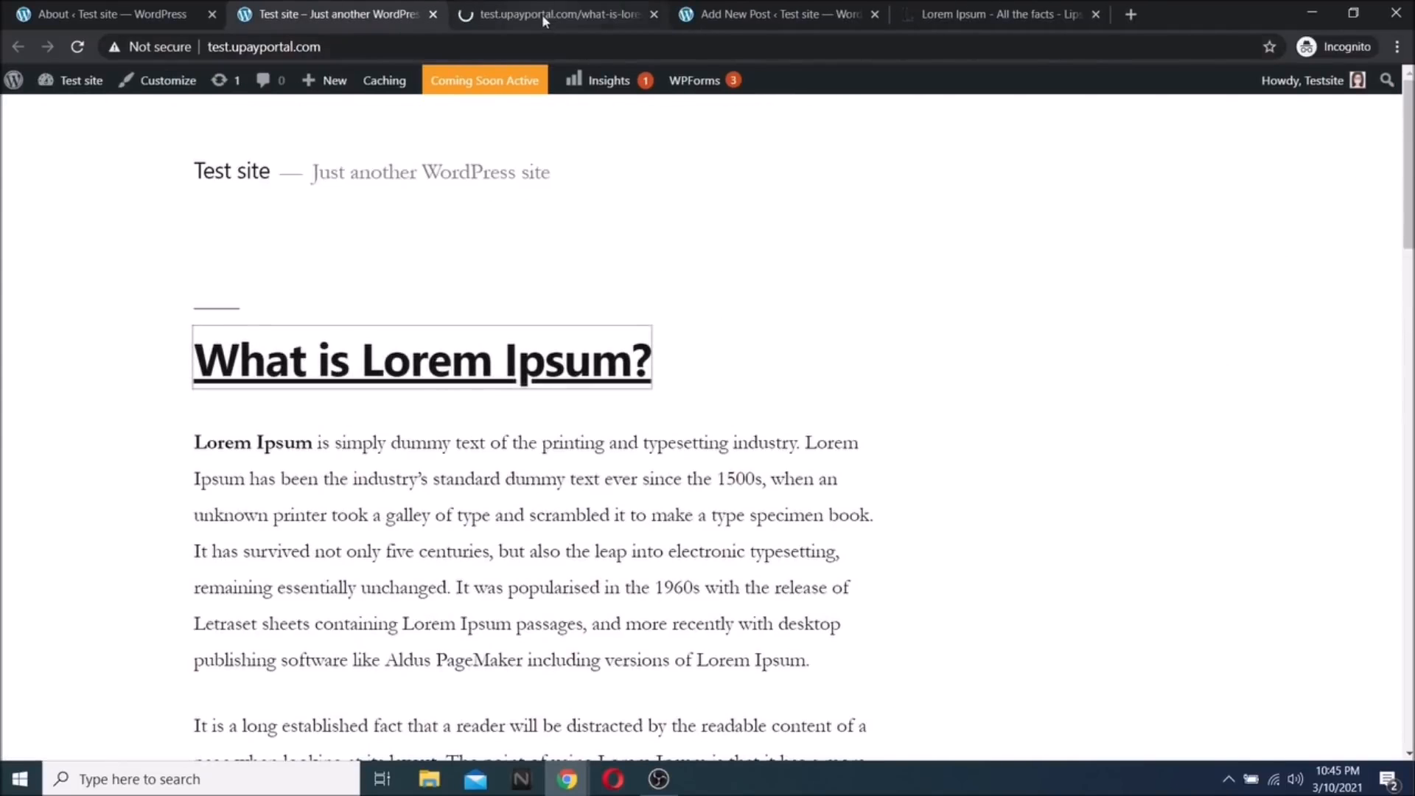
{"action": "left_click", "coordinate": [542, 15]}
{"action": "left_click_drag", "start_coordinate": [327, 46], "coordinate": [447, 46]}
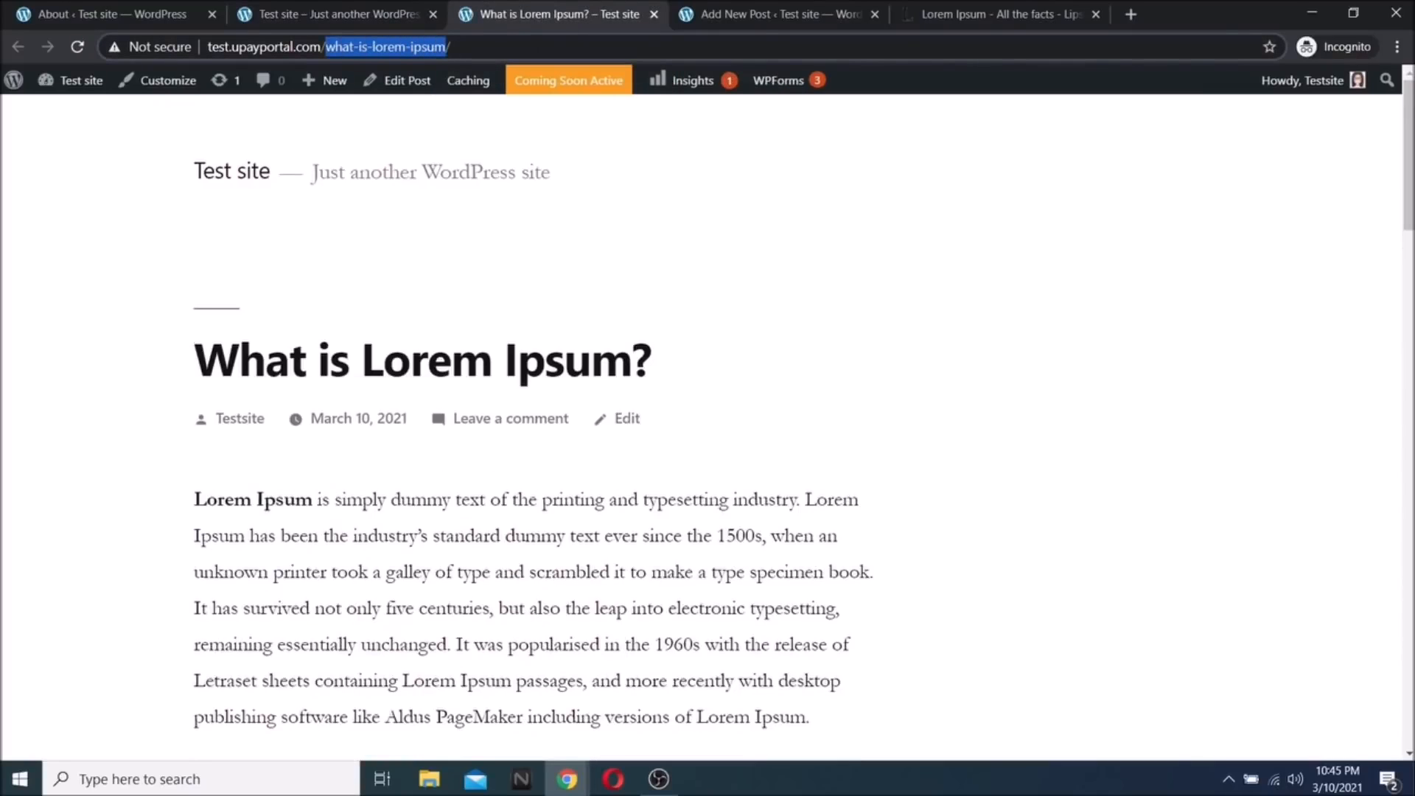
{"action": "left_click", "coordinate": [793, 13]}
Step: Delete 'what-is-' from the URL slug so it reads lorem-ipsum, and update the post
{"action": "left_click_drag", "start_coordinate": [1265, 550], "coordinate": [1123, 551]}
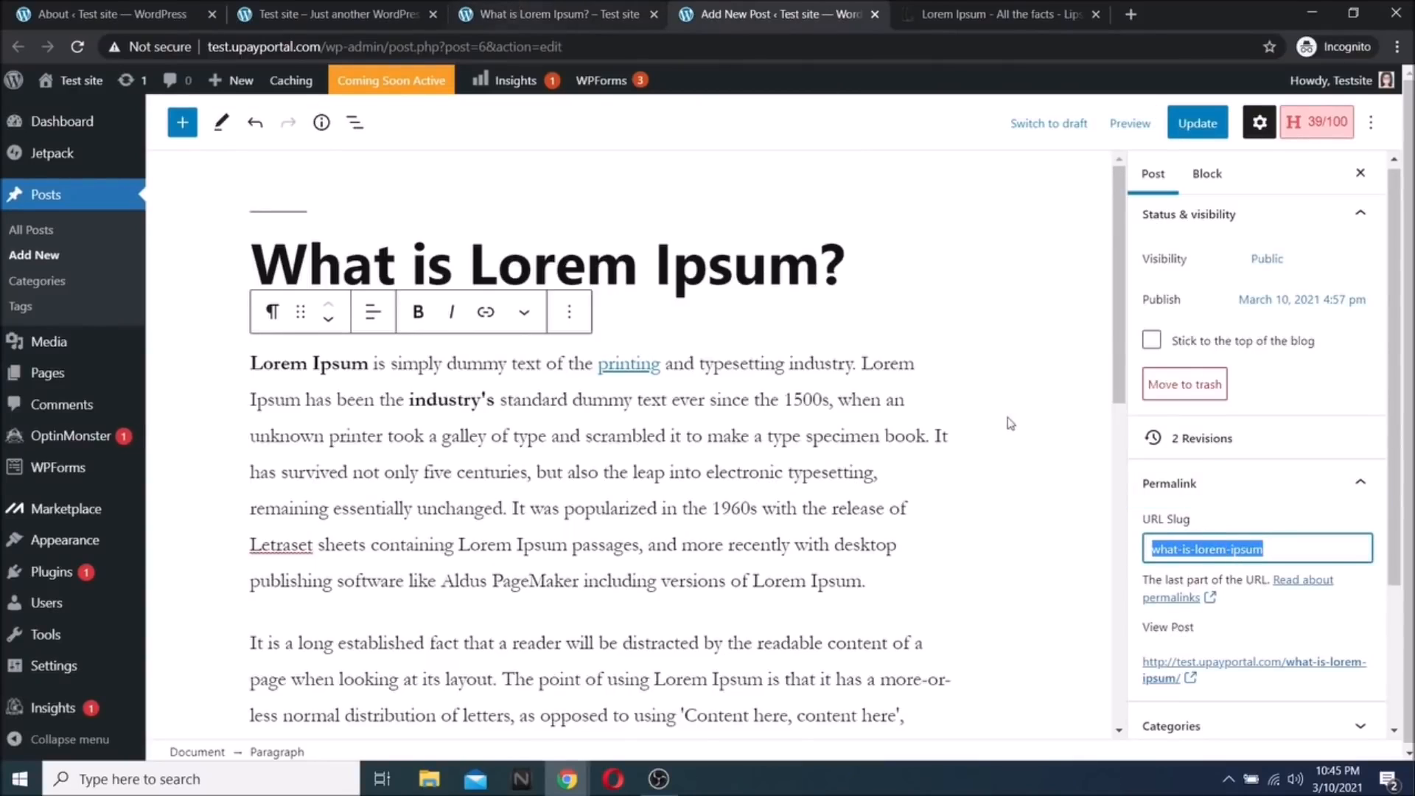
{"action": "left_click", "coordinate": [1196, 549]}
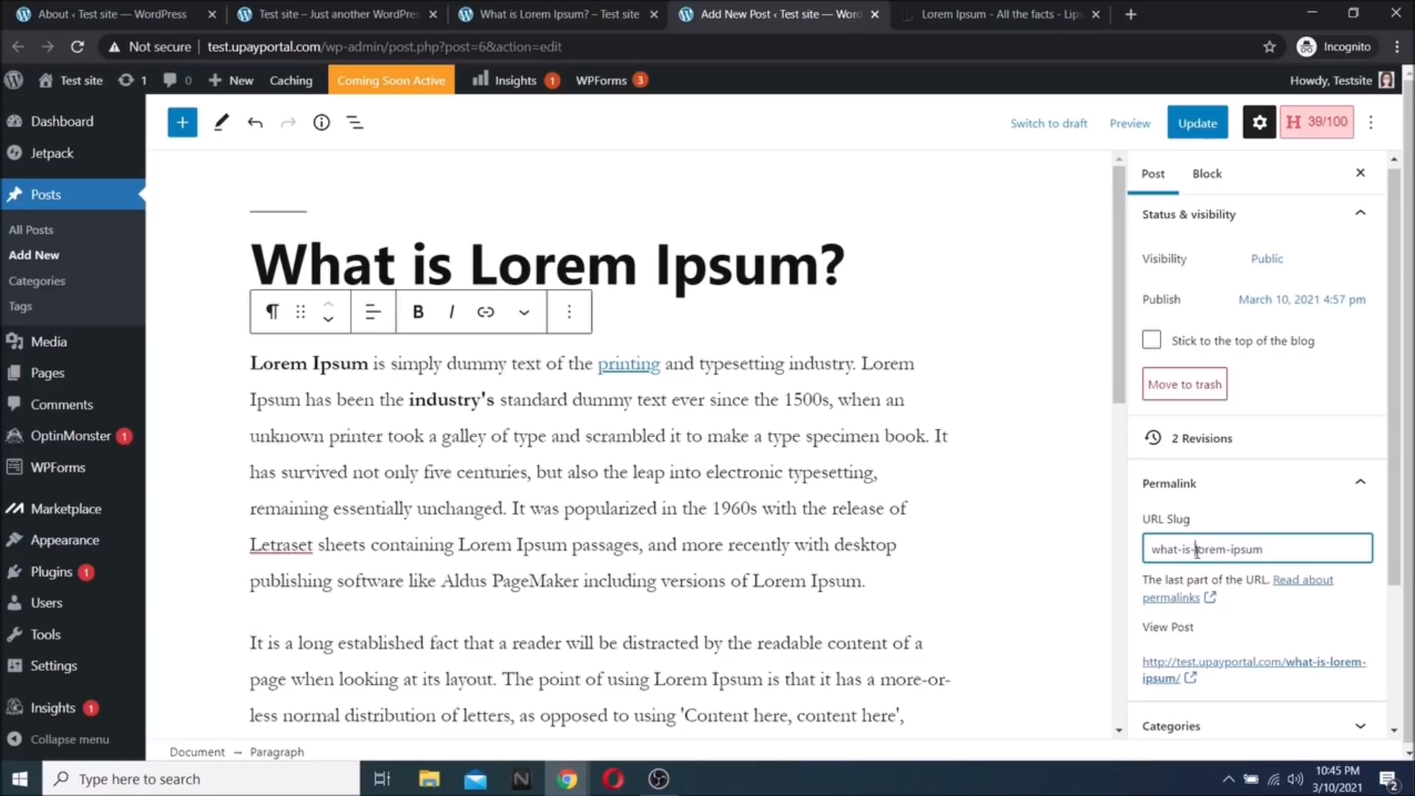
{"action": "key", "text": "BackSpace"}
{"action": "key", "text": "BackSpace"}
{"action": "key", "text": "BackSpace"}
{"action": "key", "text": "BackSpace"}
{"action": "key", "text": "BackSpace"}
{"action": "key", "text": "BackSpace"}
{"action": "key", "text": "BackSpace"}
{"action": "key", "text": "BackSpace"}
{"action": "left_click", "coordinate": [1193, 129]}
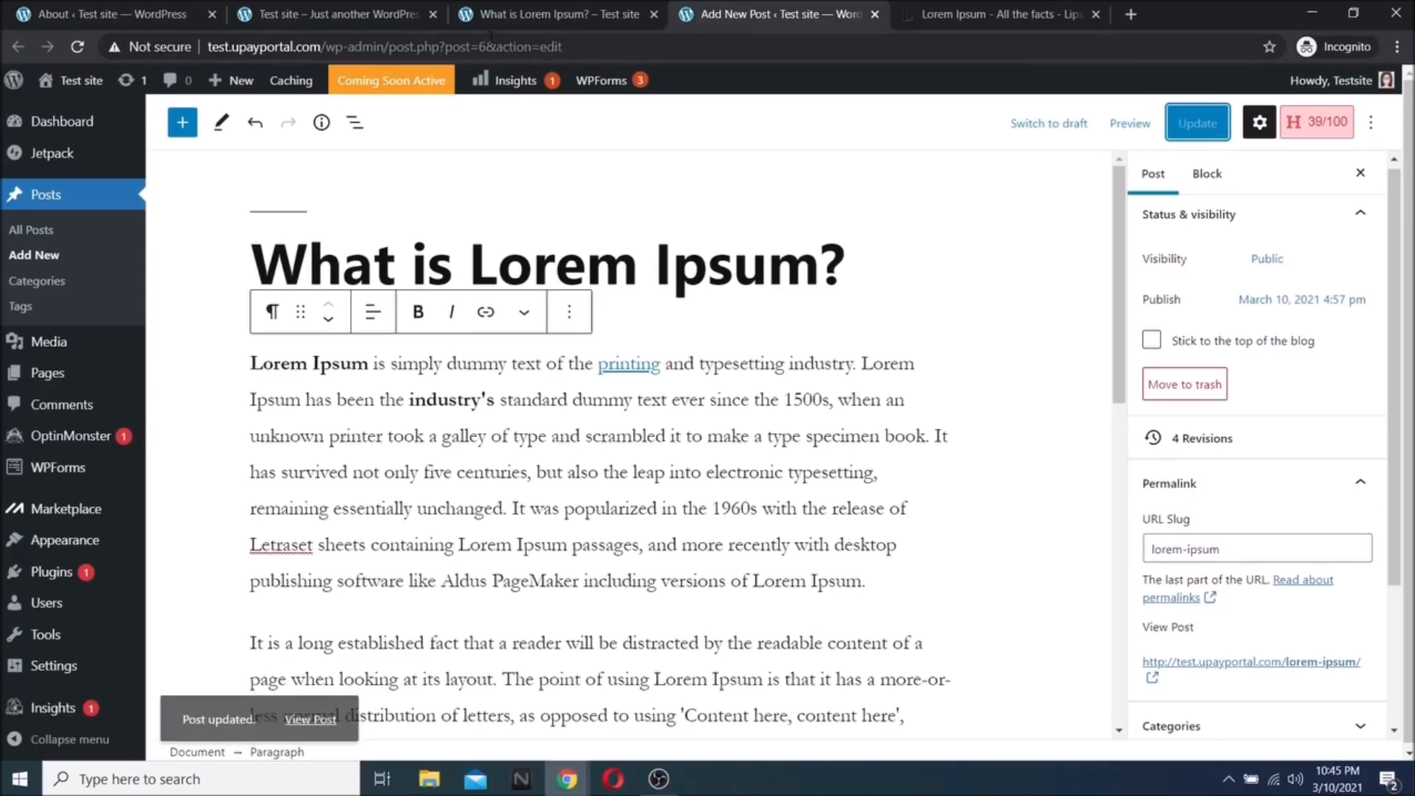
Step: Reload the live post to confirm it now sits at /lorem-ipsum/
{"action": "left_click", "coordinate": [506, 8]}
{"action": "left_click", "coordinate": [77, 46]}
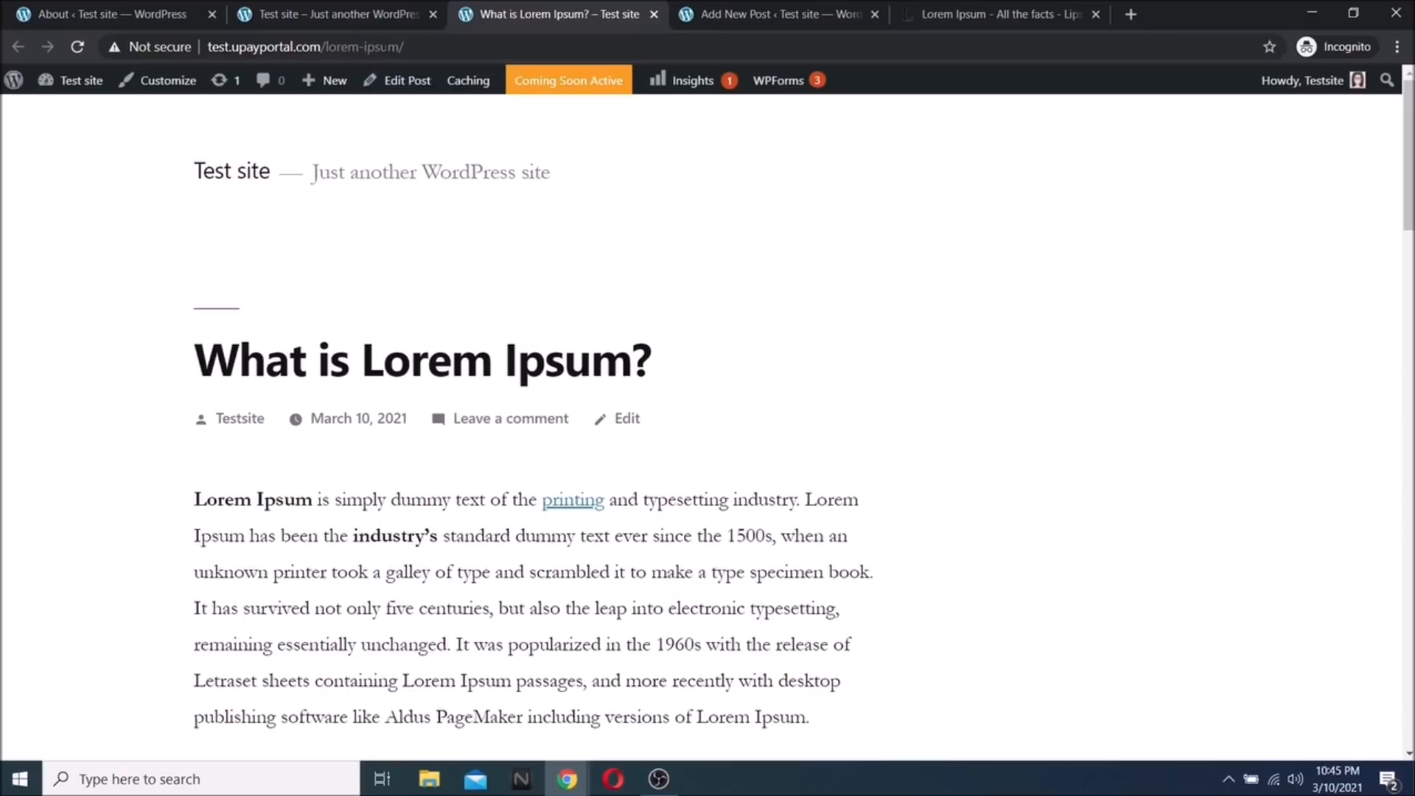
{"action": "left_click", "coordinate": [721, 6]}
{"action": "scroll", "coordinate": [1280, 397], "scroll_direction": "down", "scroll_amount": 1}
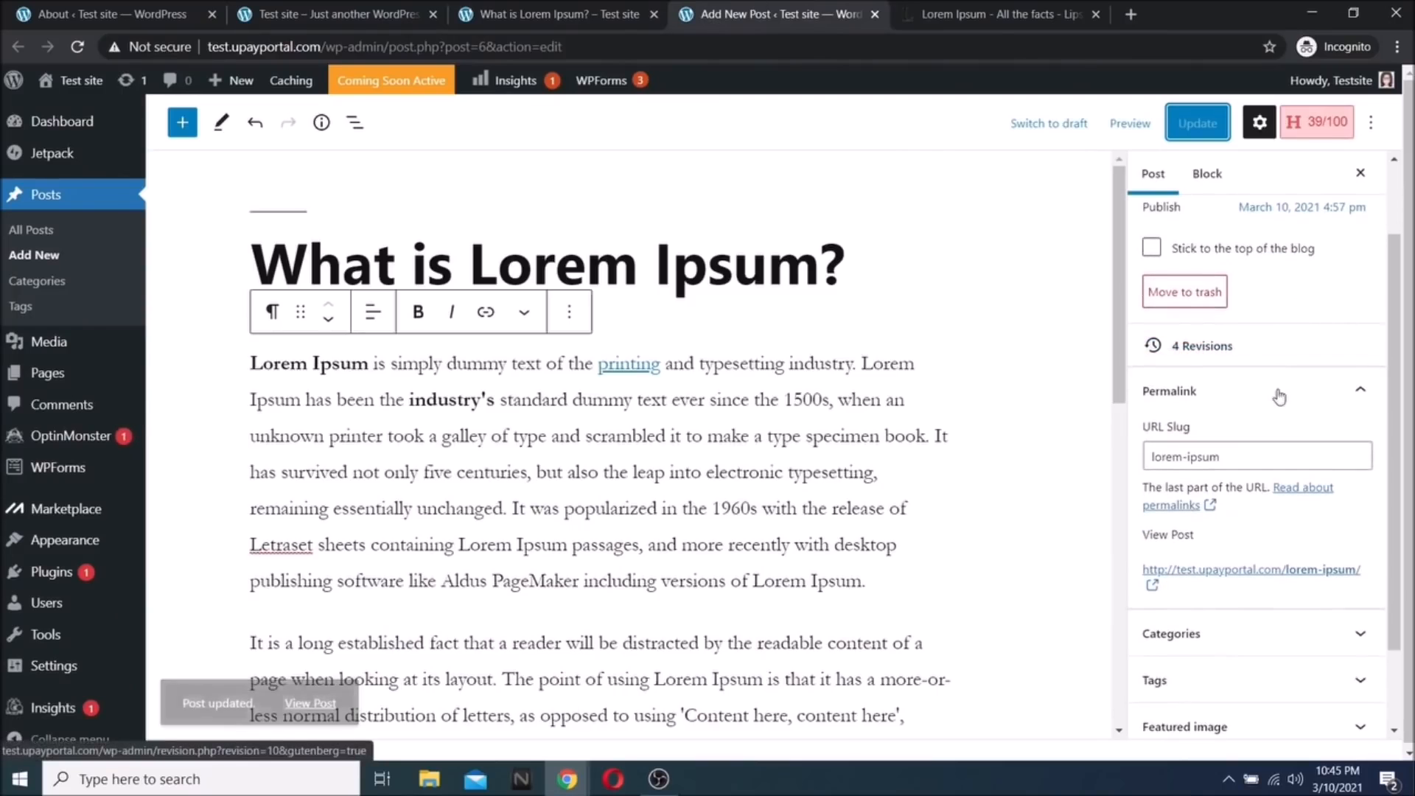
Step: Collapse Permalink, check the Categories and Tags panels, and expand Featured image
{"action": "left_click", "coordinate": [1279, 394]}
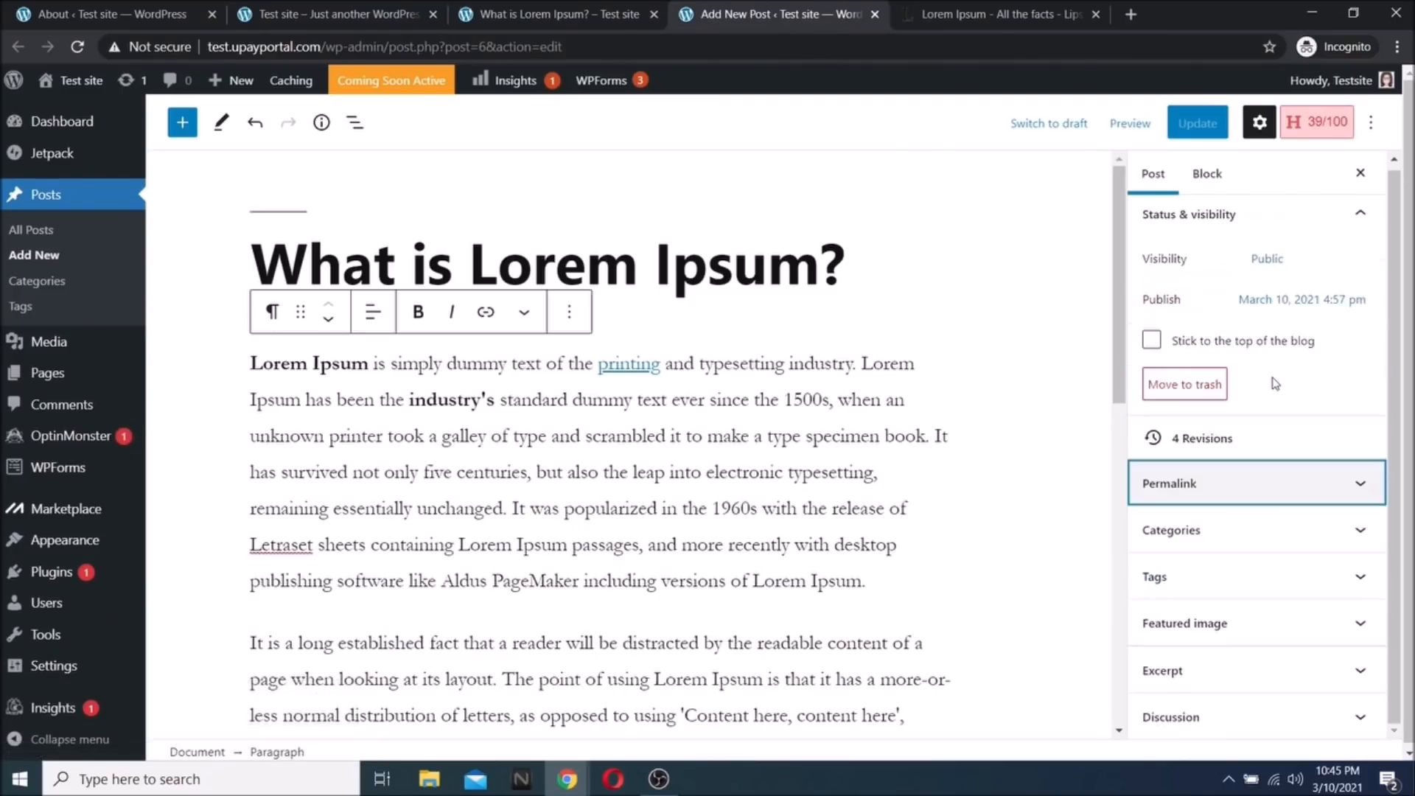
{"action": "left_click", "coordinate": [1242, 543]}
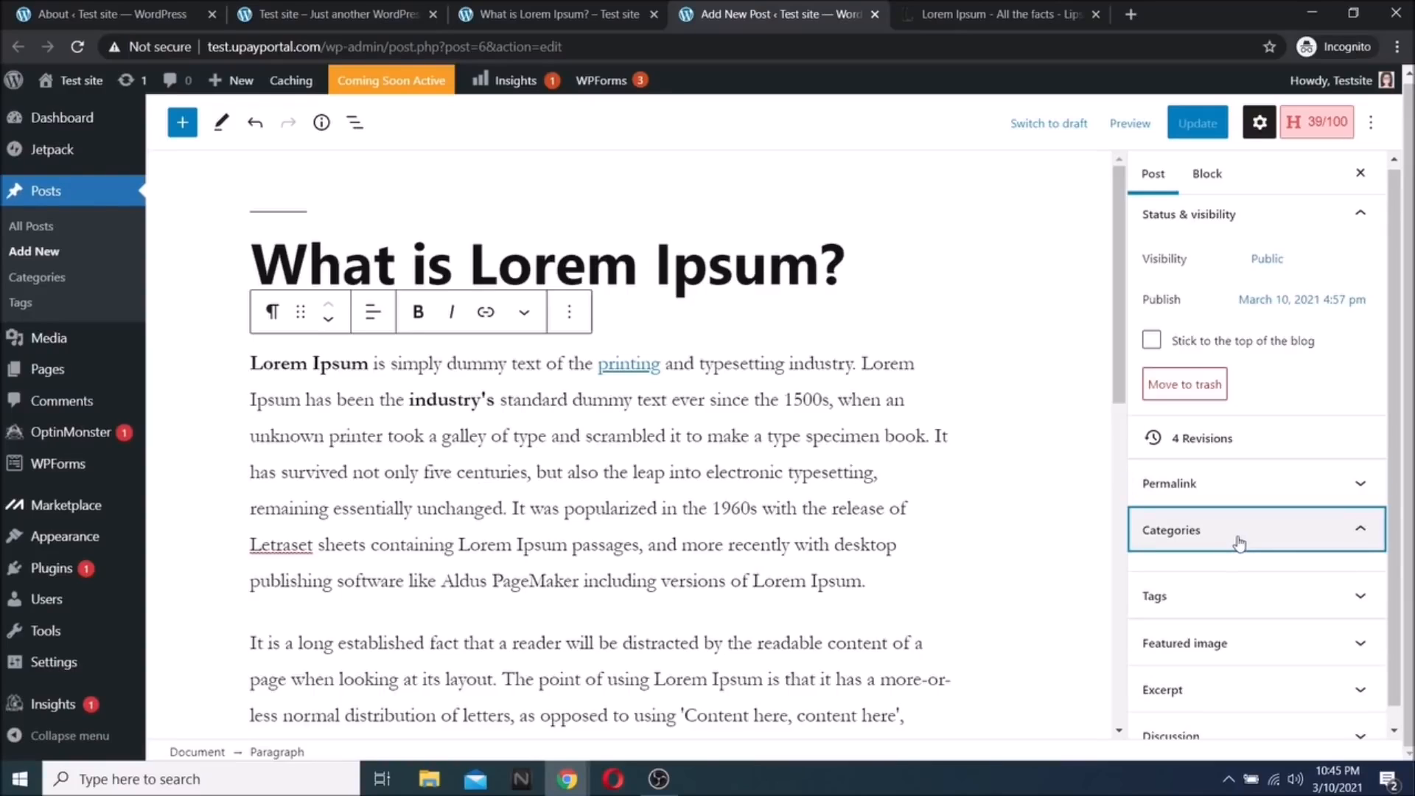
{"action": "left_click", "coordinate": [1240, 542]}
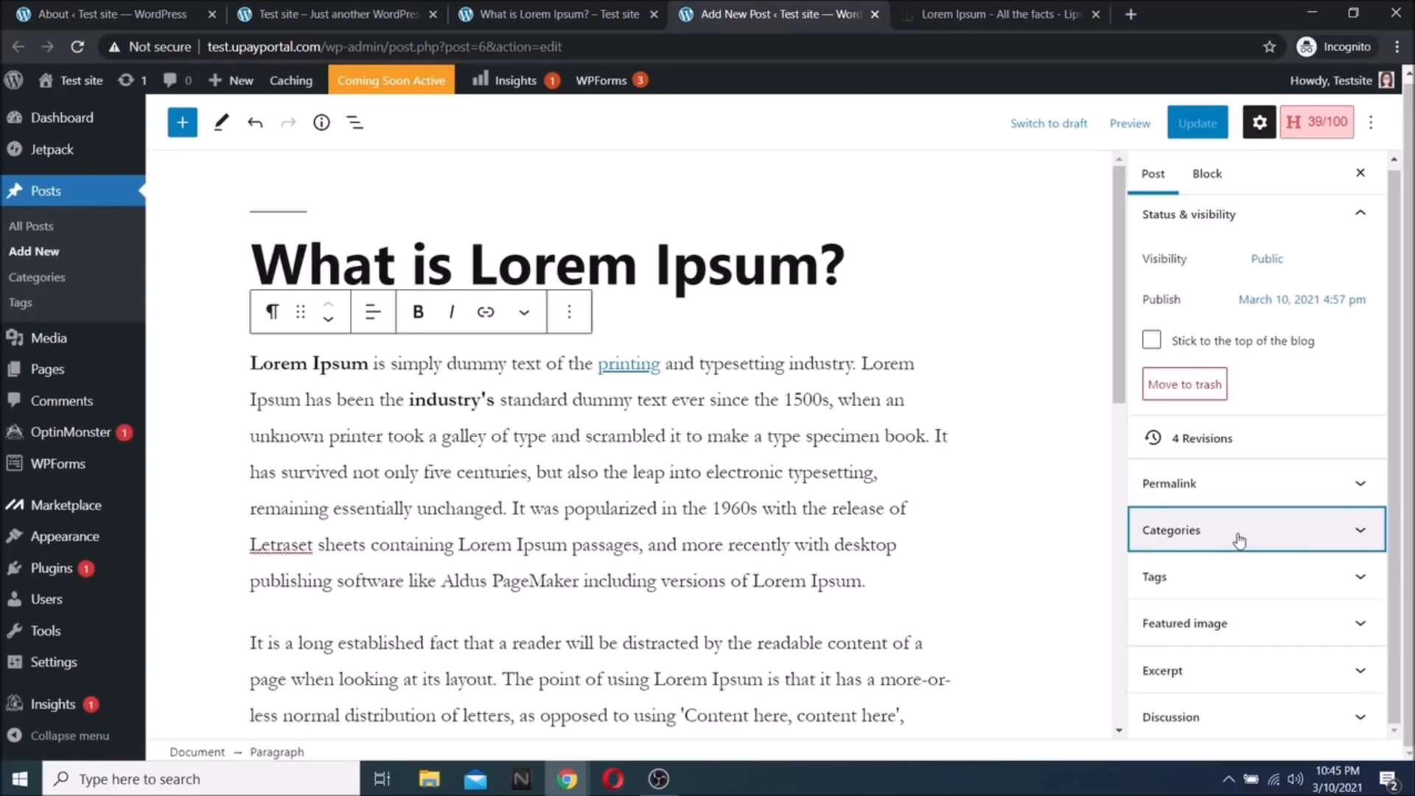
{"action": "left_click", "coordinate": [1236, 578]}
{"action": "left_click", "coordinate": [1236, 582]}
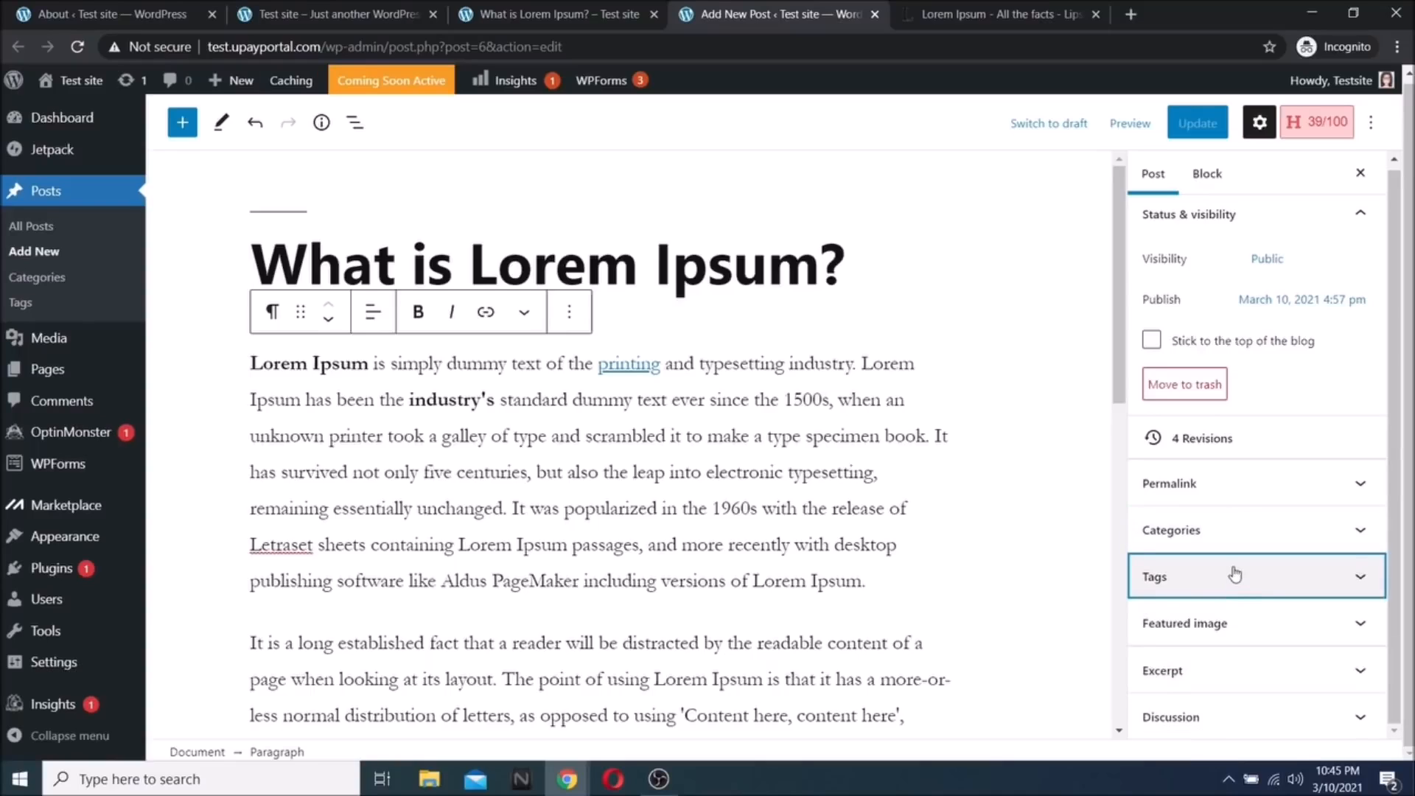
{"action": "left_click", "coordinate": [1241, 635]}
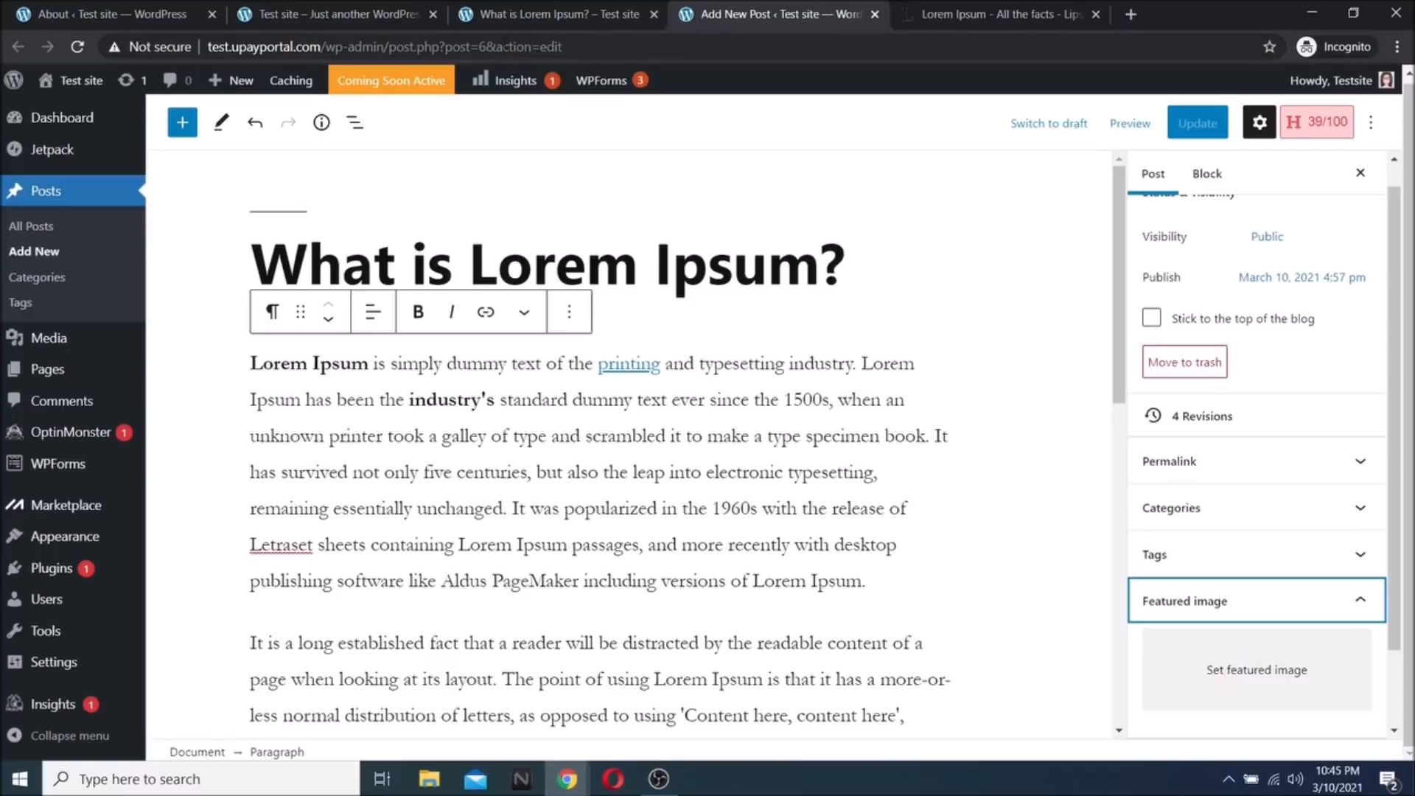
Step: After a glance at the live site, expand the empty Excerpt panel
{"action": "left_click", "coordinate": [372, 13]}
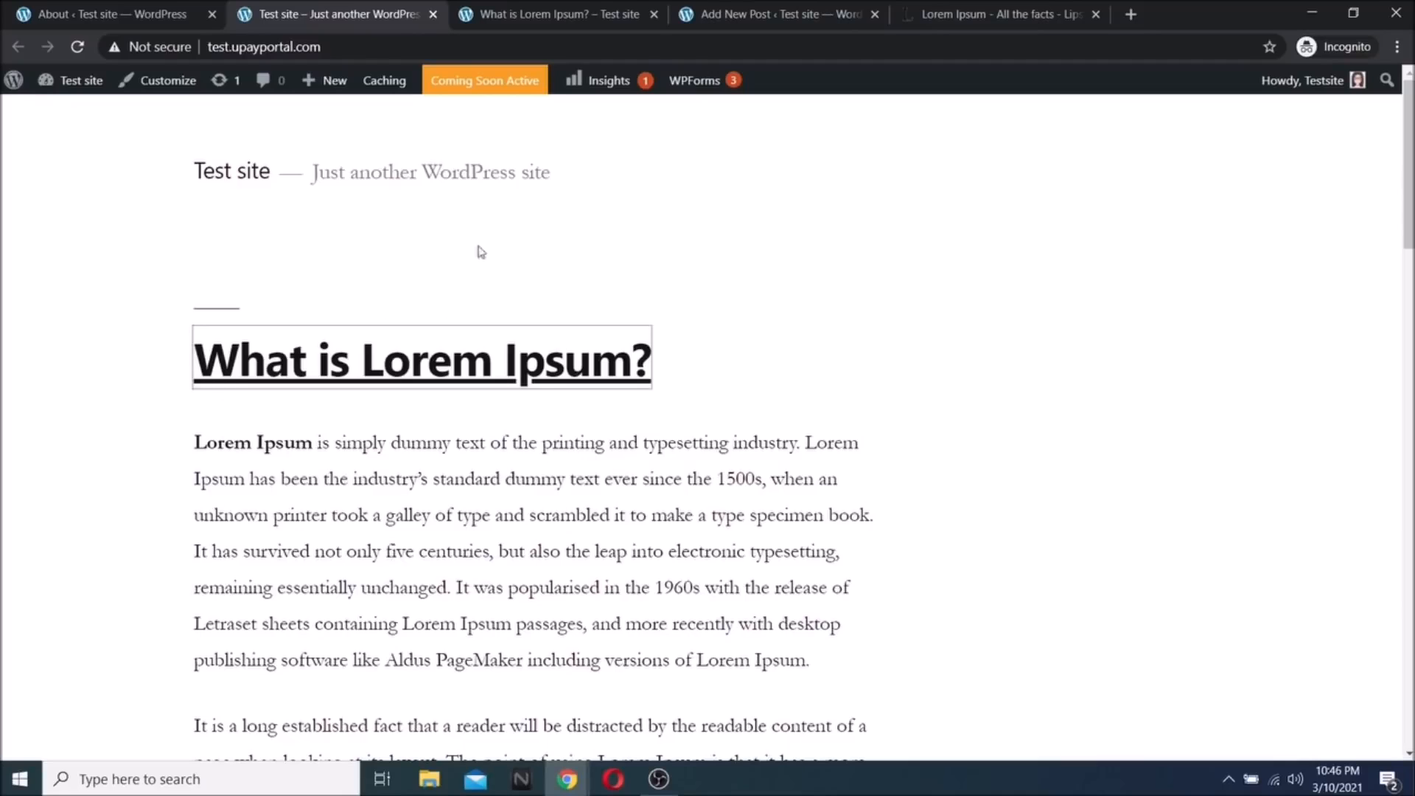
{"action": "left_click", "coordinate": [770, 13]}
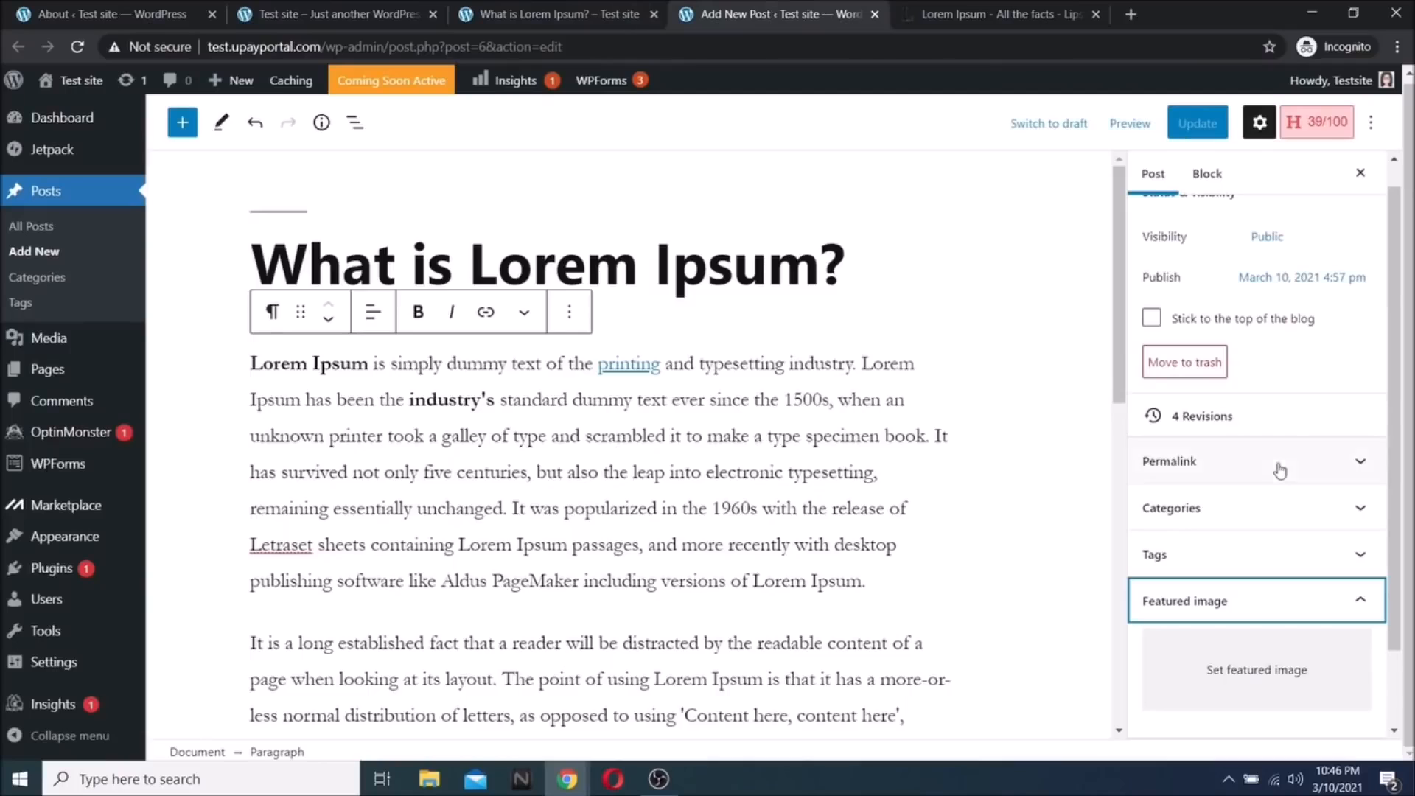
{"action": "scroll", "coordinate": [1238, 597], "scroll_direction": "down", "scroll_amount": 2}
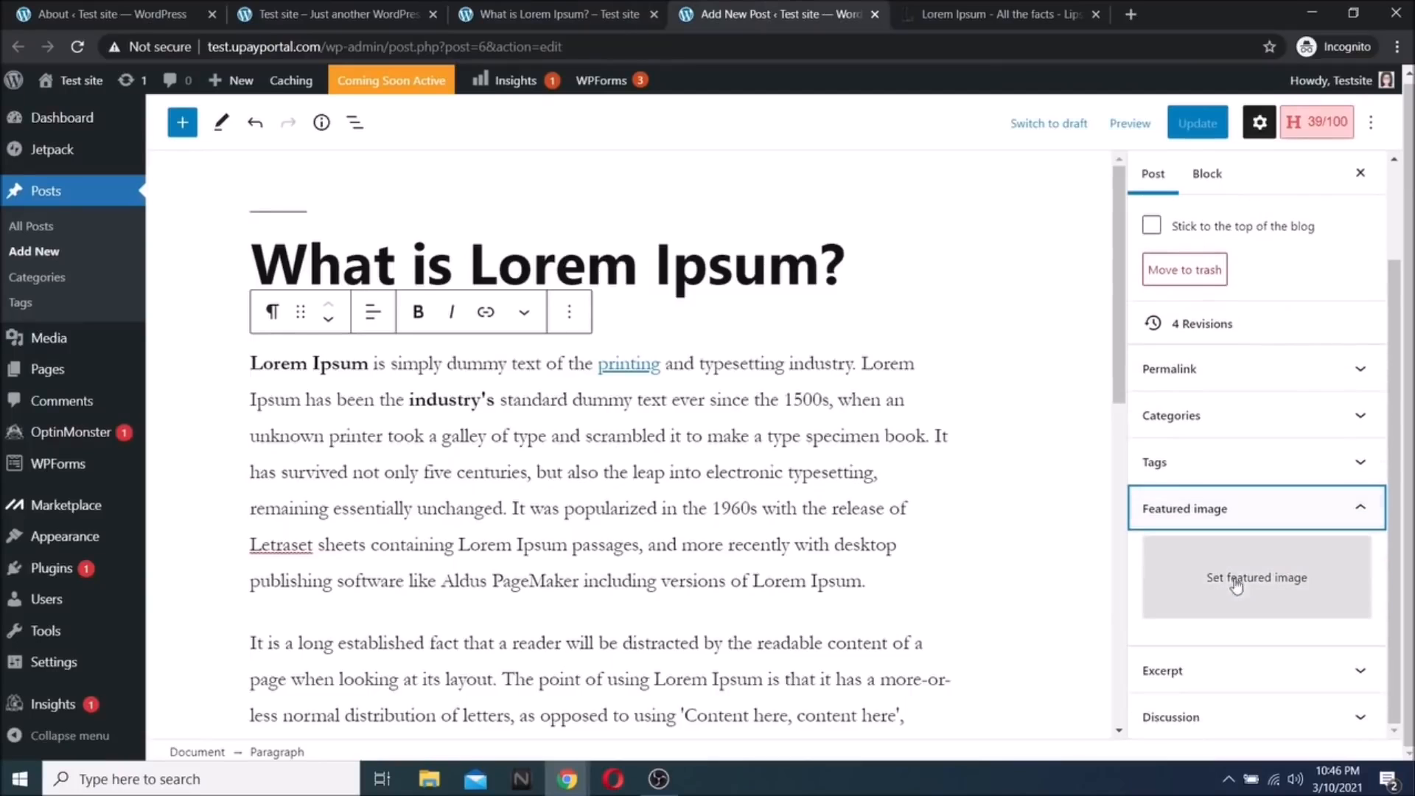
{"action": "left_click", "coordinate": [1233, 672]}
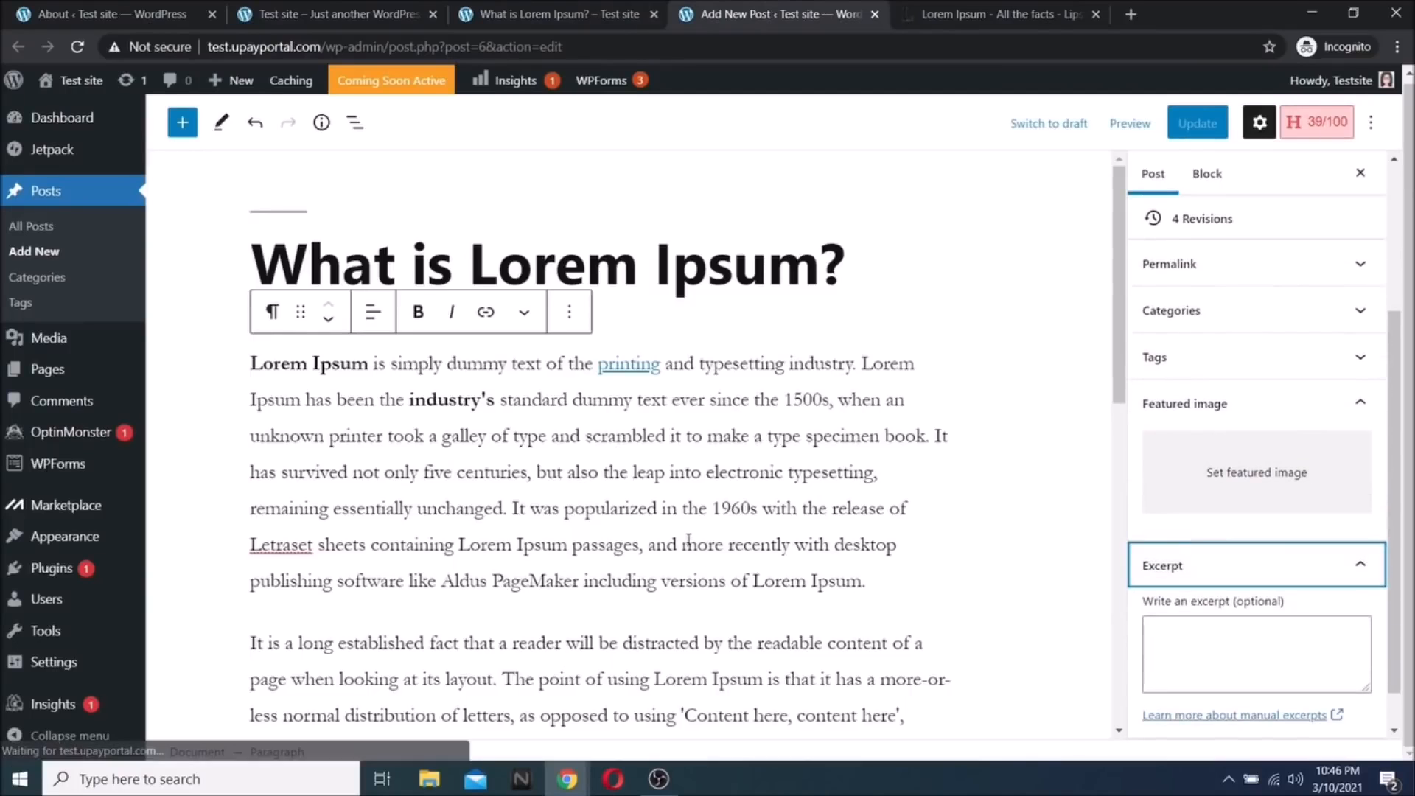
{"action": "scroll", "coordinate": [689, 539], "scroll_direction": "down", "scroll_amount": 3}
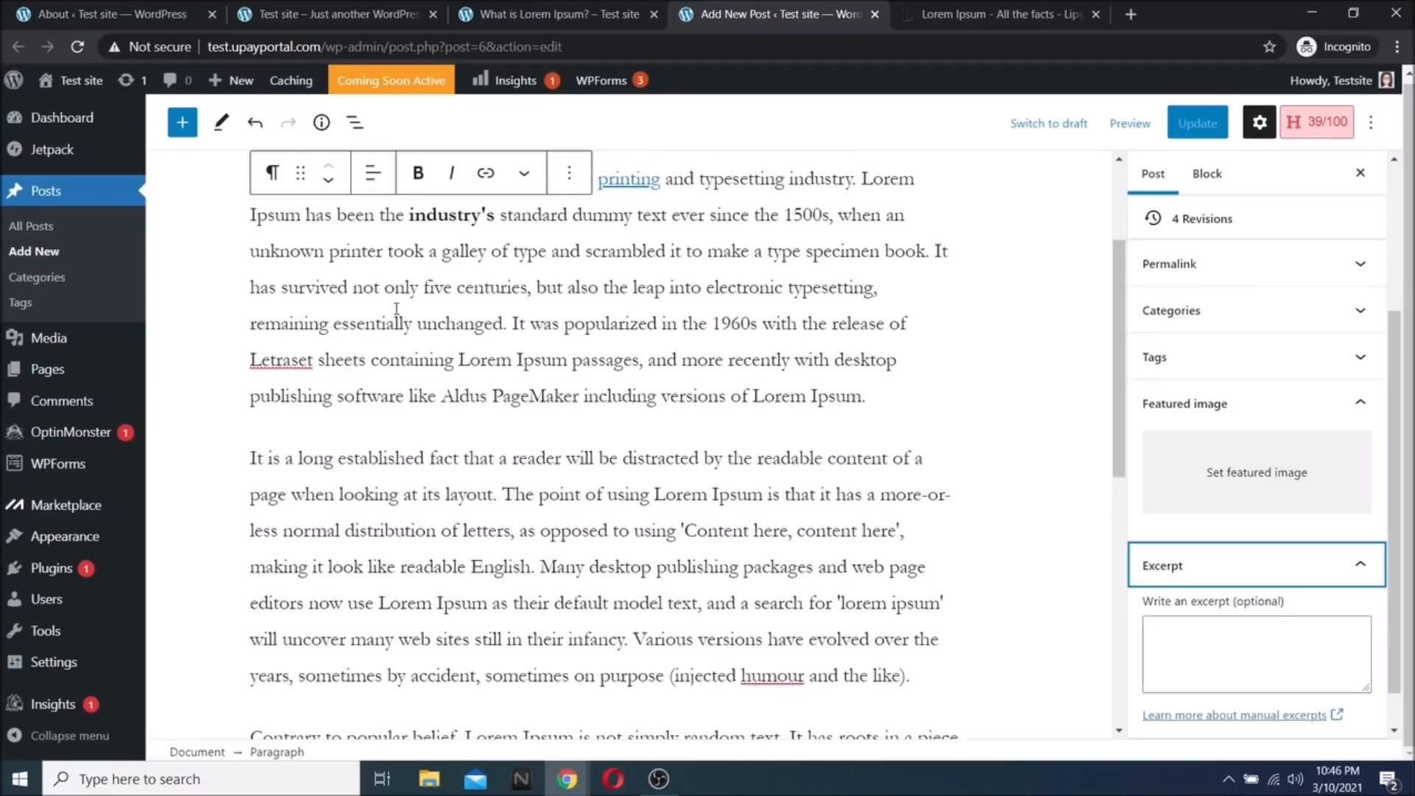
{"action": "left_click_drag", "start_coordinate": [514, 323], "coordinate": [409, 395]}
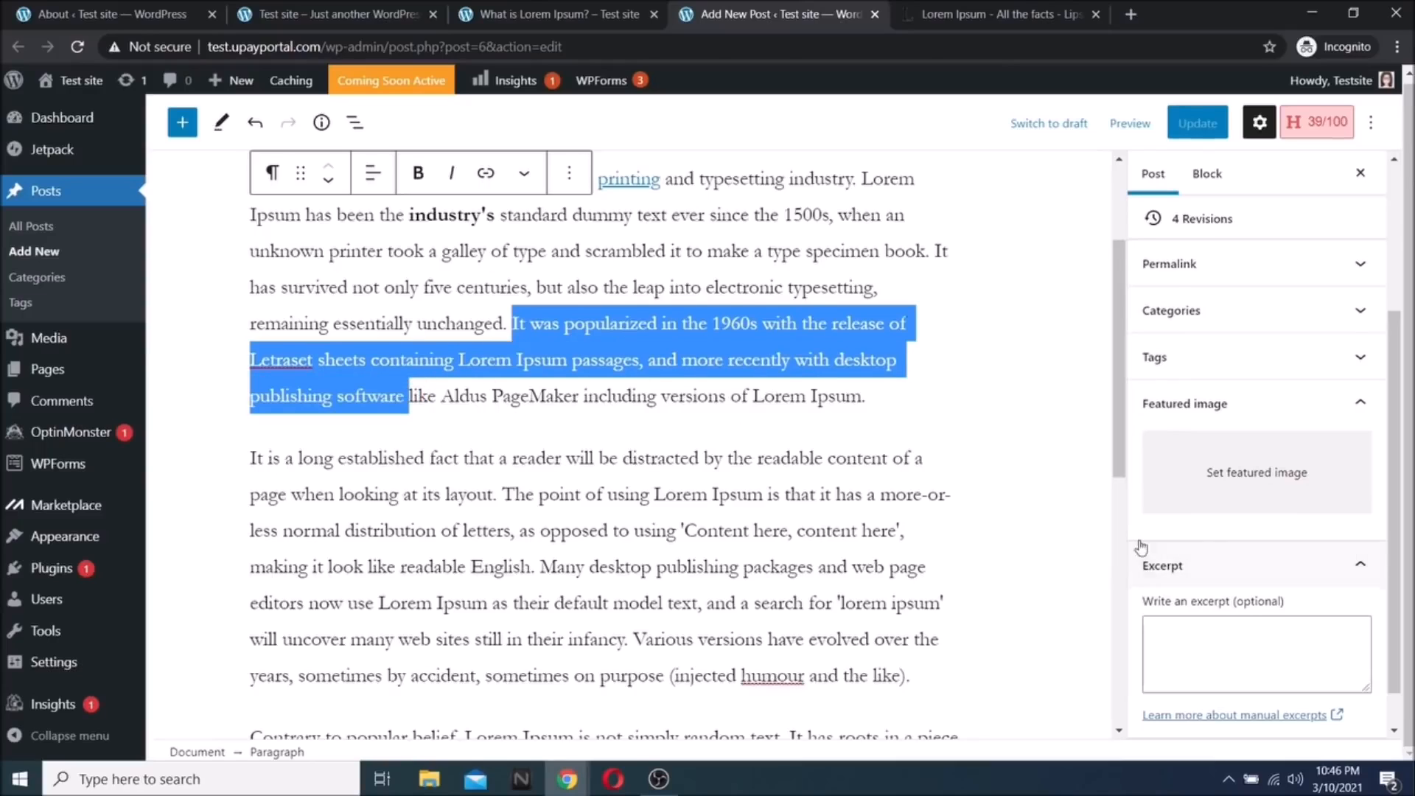
{"action": "scroll", "coordinate": [1180, 545], "scroll_direction": "down", "scroll_amount": 1}
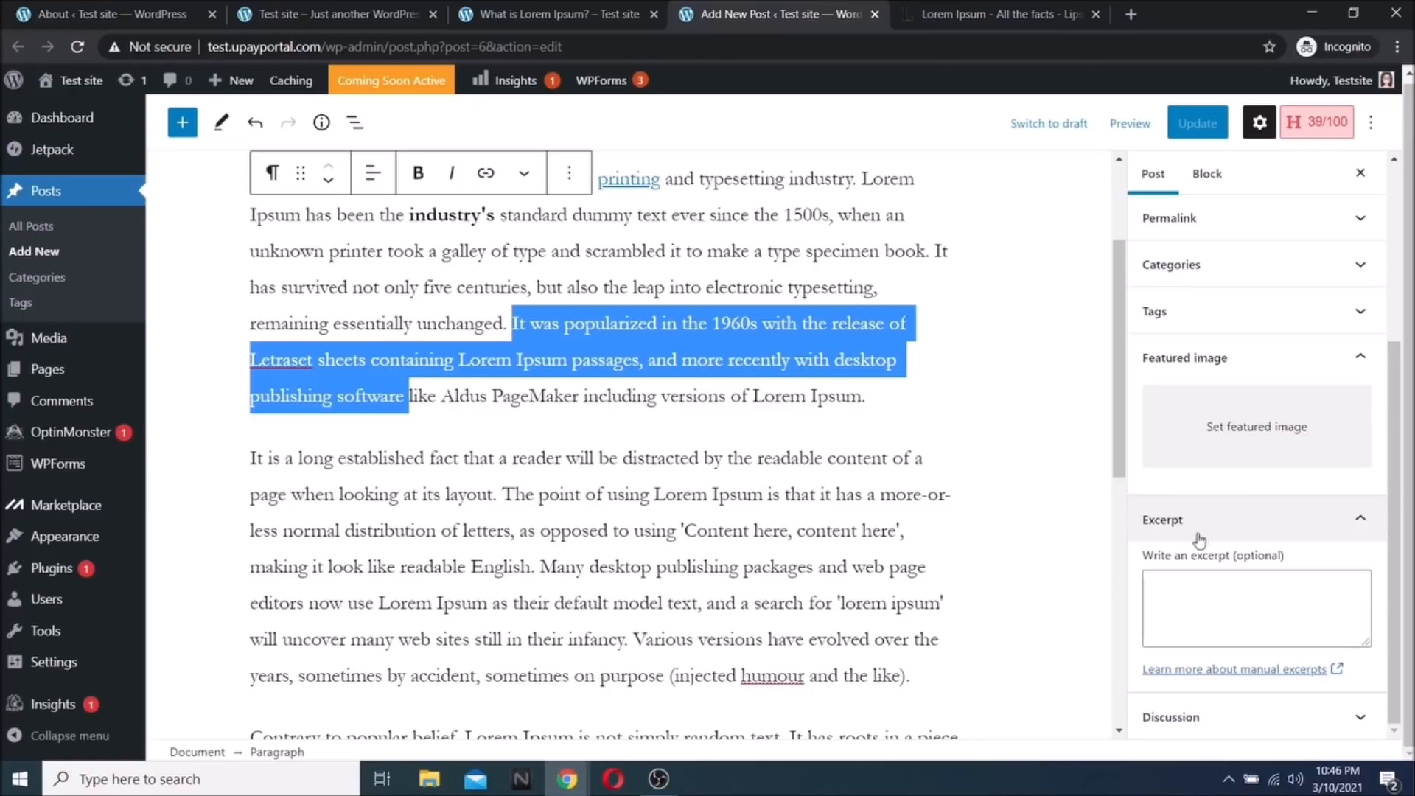
{"action": "left_click", "coordinate": [1234, 584]}
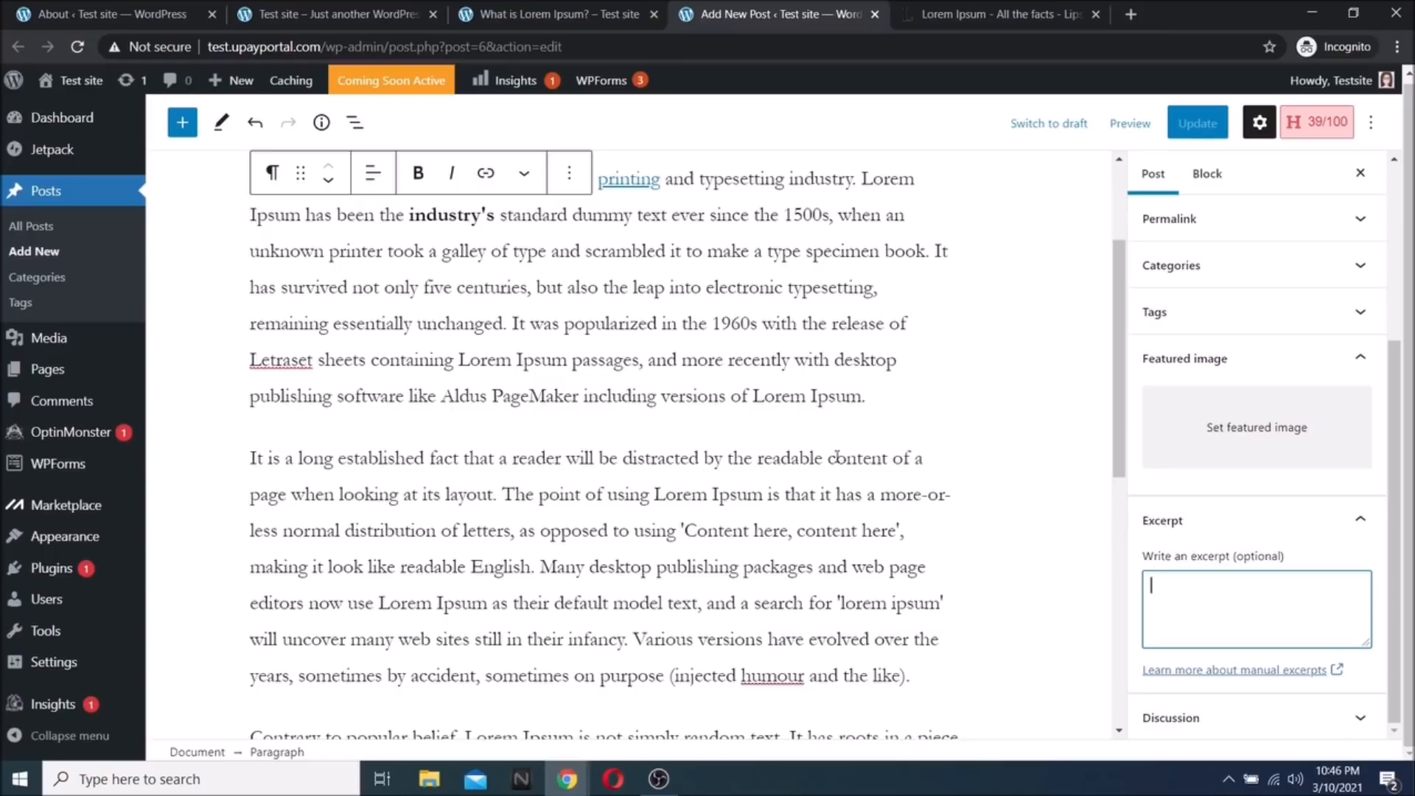
{"action": "scroll", "coordinate": [892, 621], "scroll_direction": "down", "scroll_amount": 4}
{"action": "scroll", "coordinate": [1303, 528], "scroll_direction": "up", "scroll_amount": 1}
{"action": "scroll", "coordinate": [1304, 529], "scroll_direction": "up", "scroll_amount": 3}
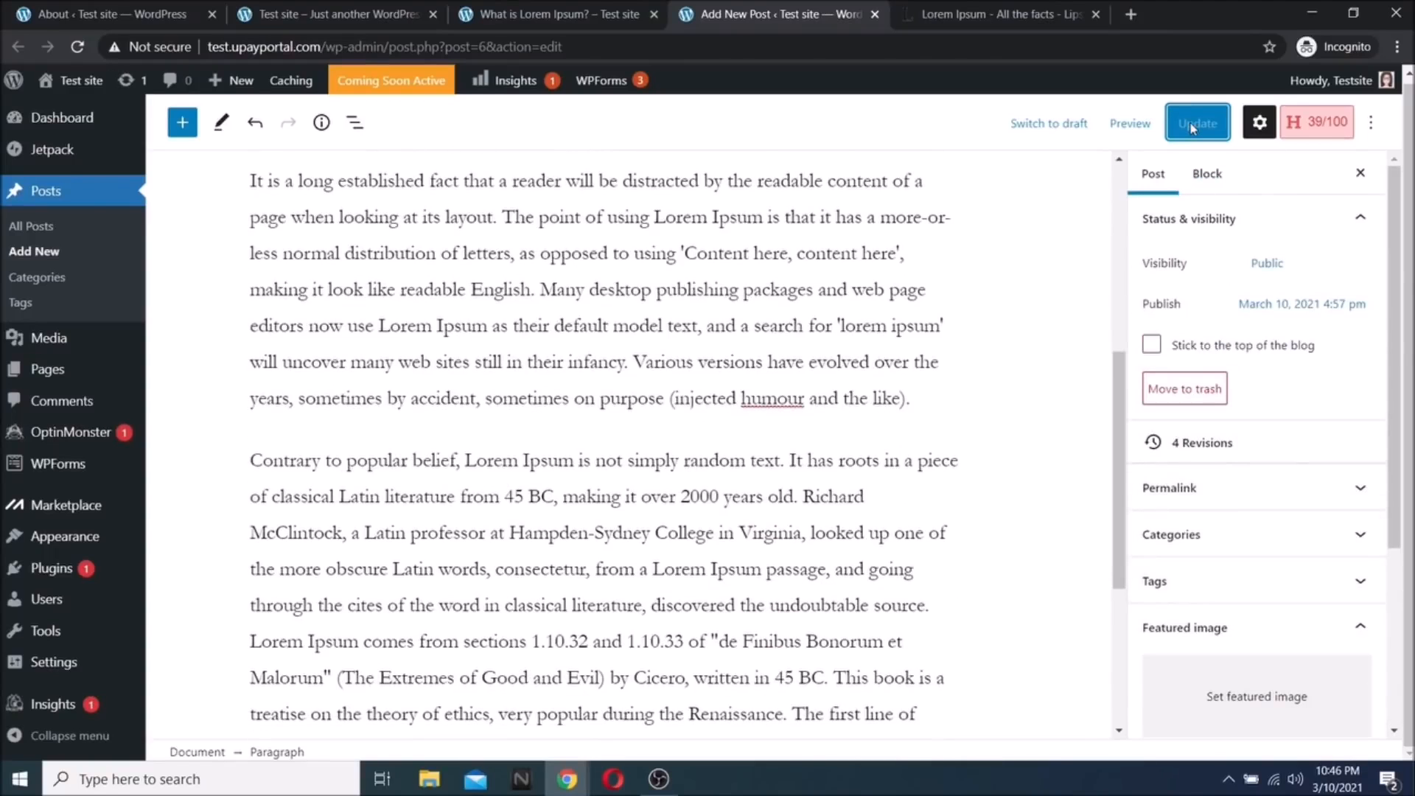
{"action": "left_click", "coordinate": [549, 14]}
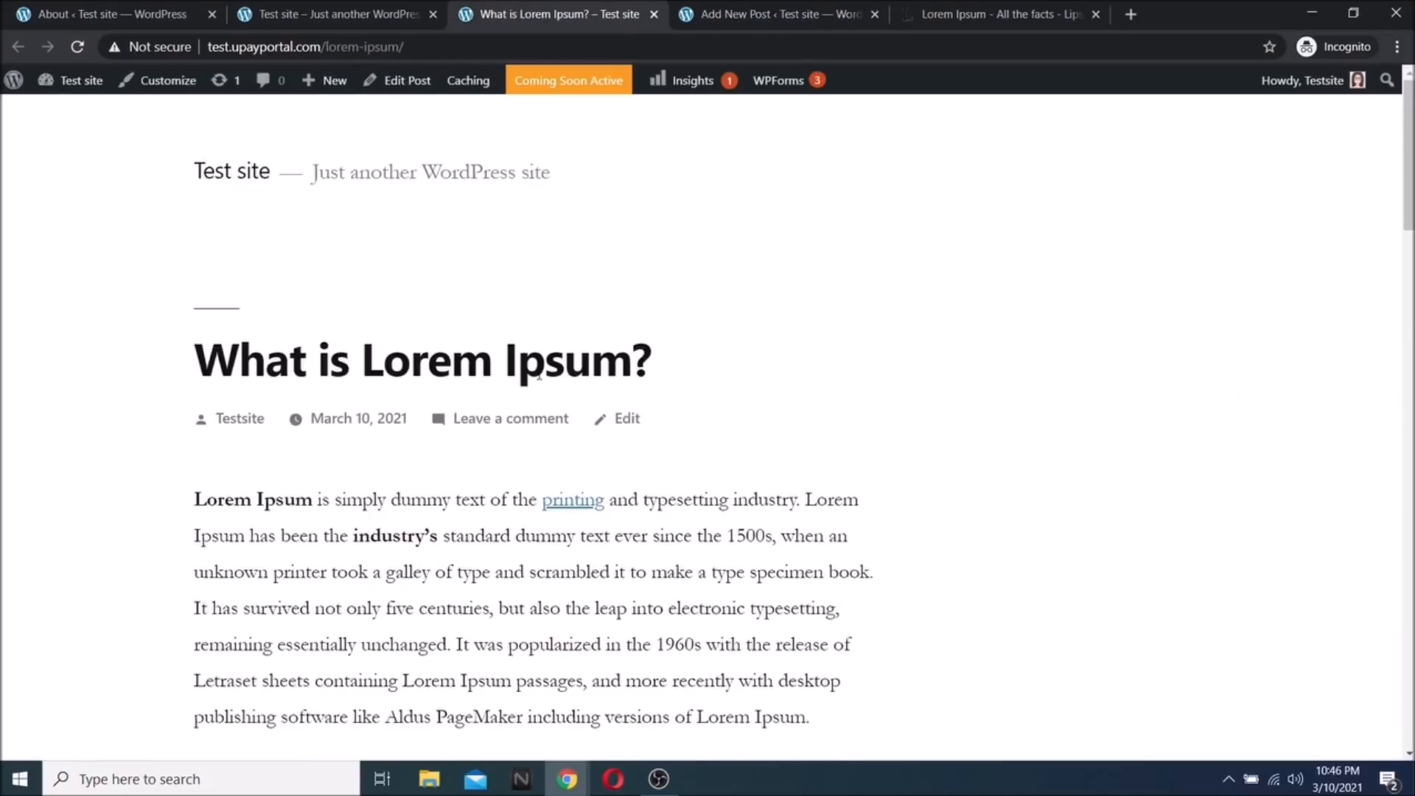
{"action": "scroll", "coordinate": [541, 372], "scroll_direction": "down", "scroll_amount": 10}
{"action": "scroll", "coordinate": [541, 372], "scroll_direction": "down", "scroll_amount": 13}
{"action": "scroll", "coordinate": [543, 369], "scroll_direction": "up", "scroll_amount": 20}
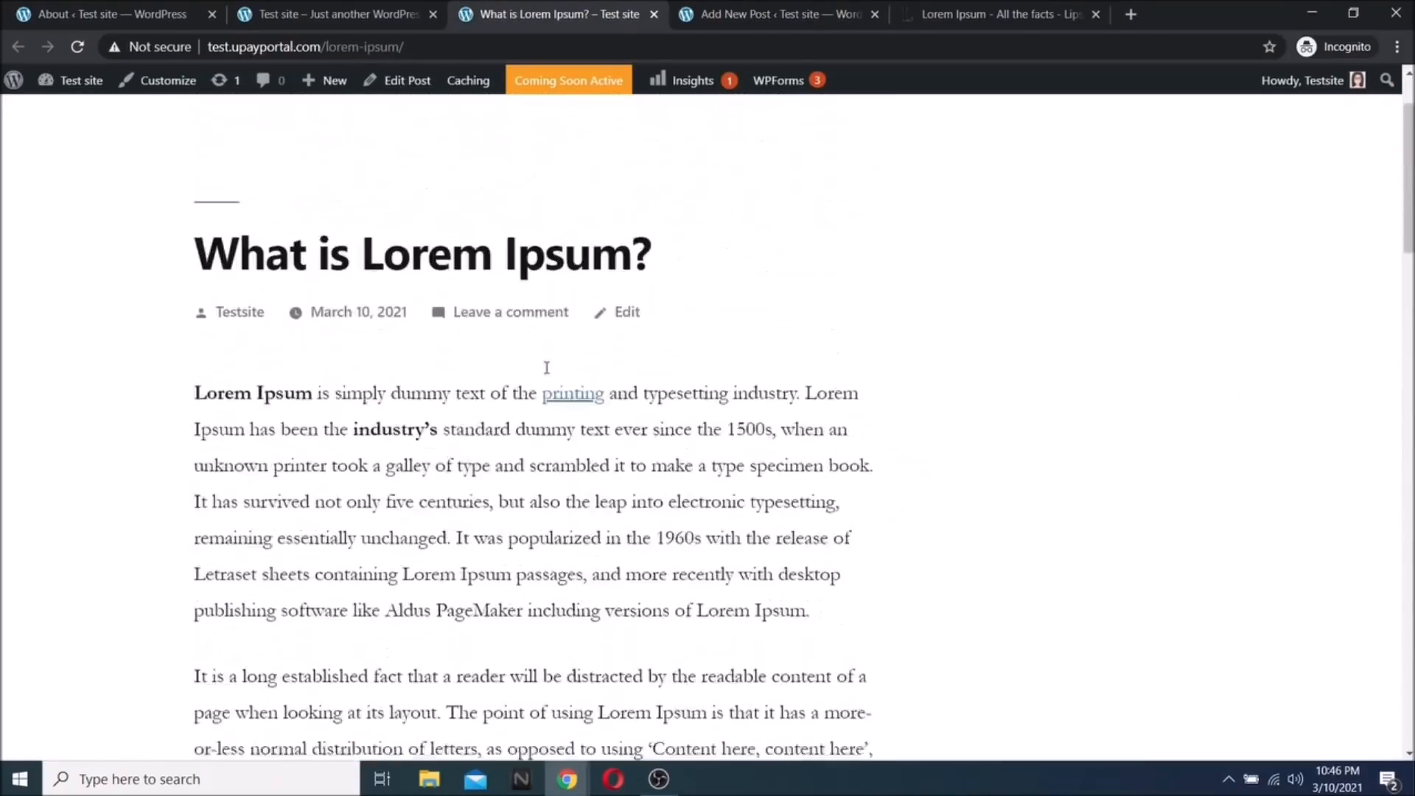
{"action": "left_click_drag", "start_coordinate": [266, 361], "coordinate": [682, 385]}
{"action": "scroll", "coordinate": [521, 432], "scroll_direction": "down", "scroll_amount": 1}
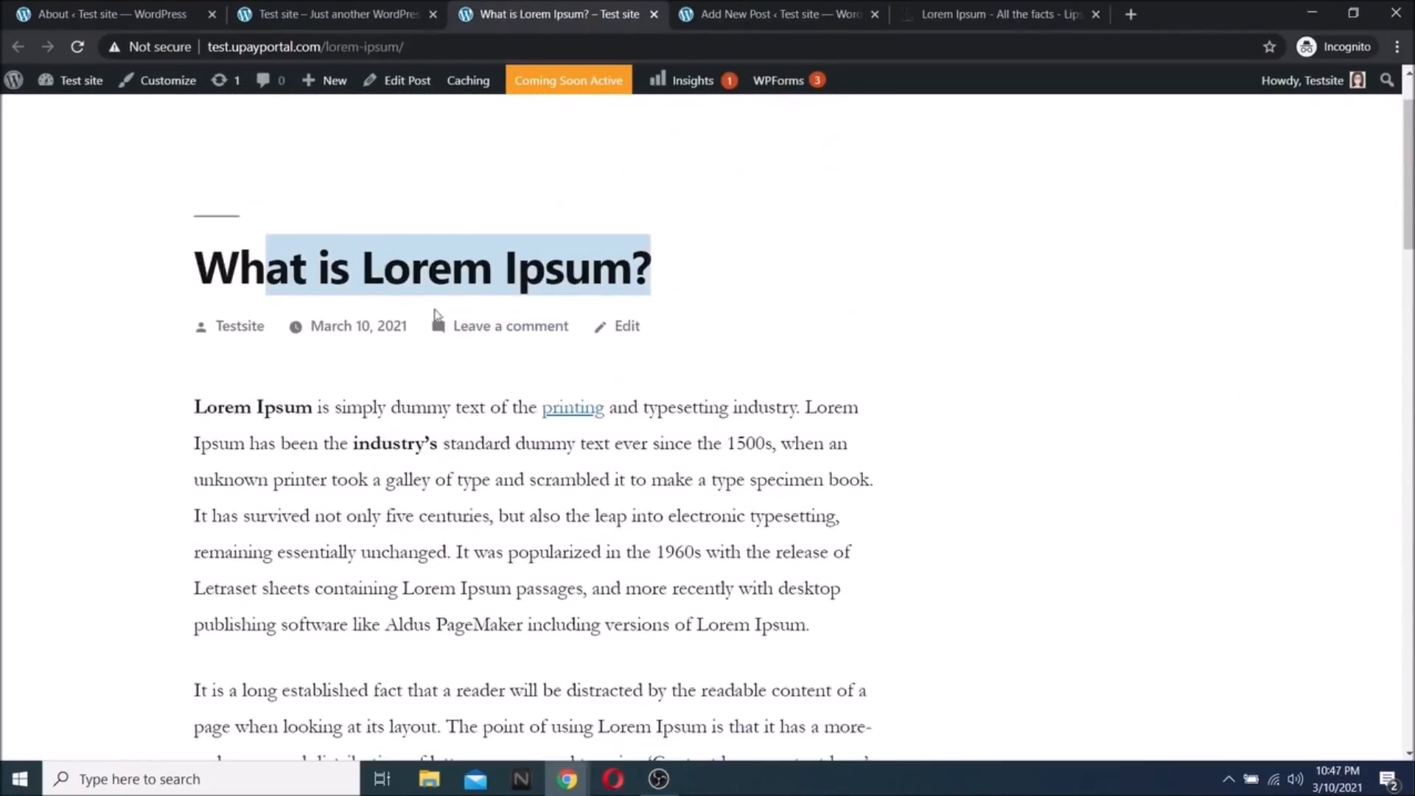
{"action": "left_click_drag", "start_coordinate": [327, 47], "coordinate": [404, 46]}
{"action": "scroll", "coordinate": [398, 471], "scroll_direction": "down", "scroll_amount": 5}
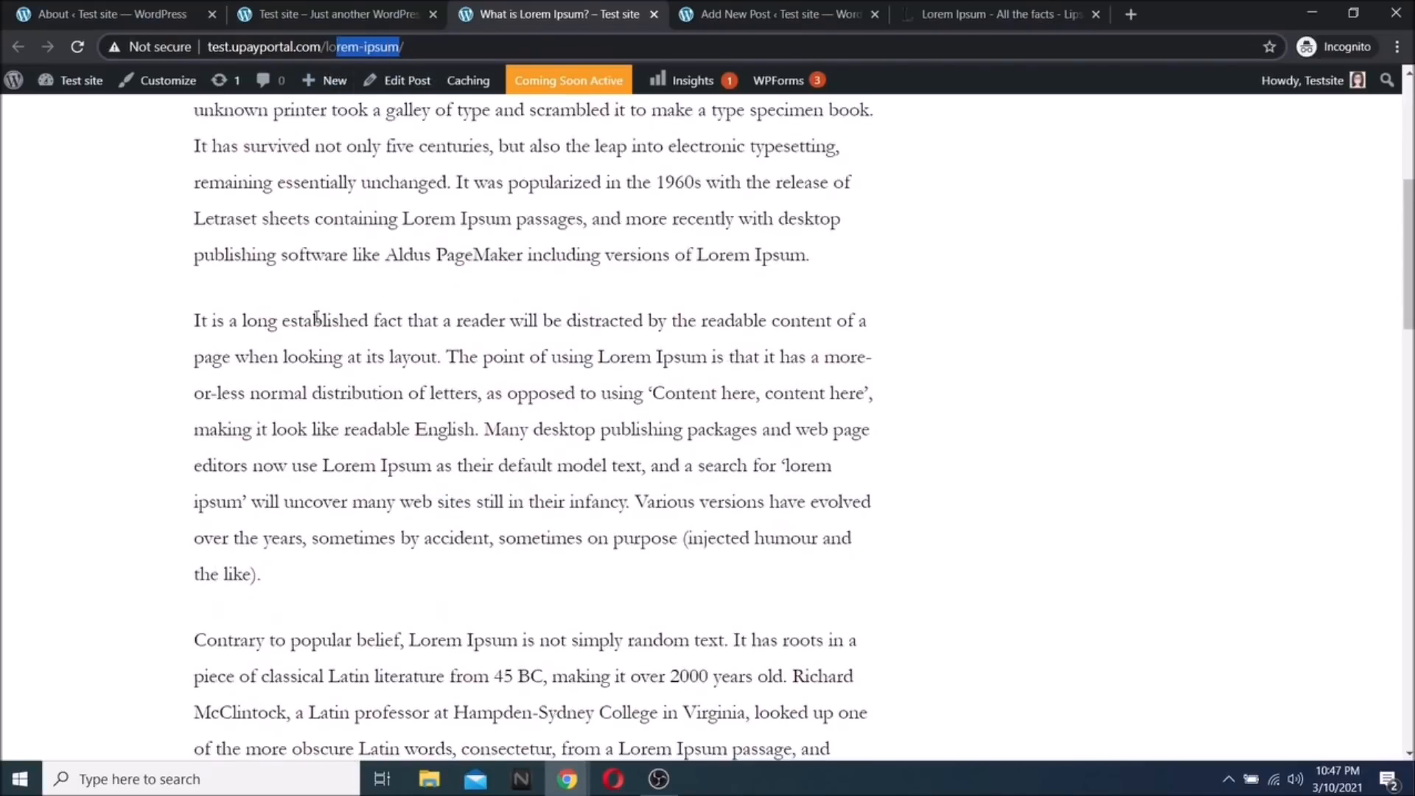
{"action": "left_click_drag", "start_coordinate": [210, 182], "coordinate": [737, 640]}
{"action": "scroll", "coordinate": [737, 640], "scroll_direction": "down", "scroll_amount": 4}
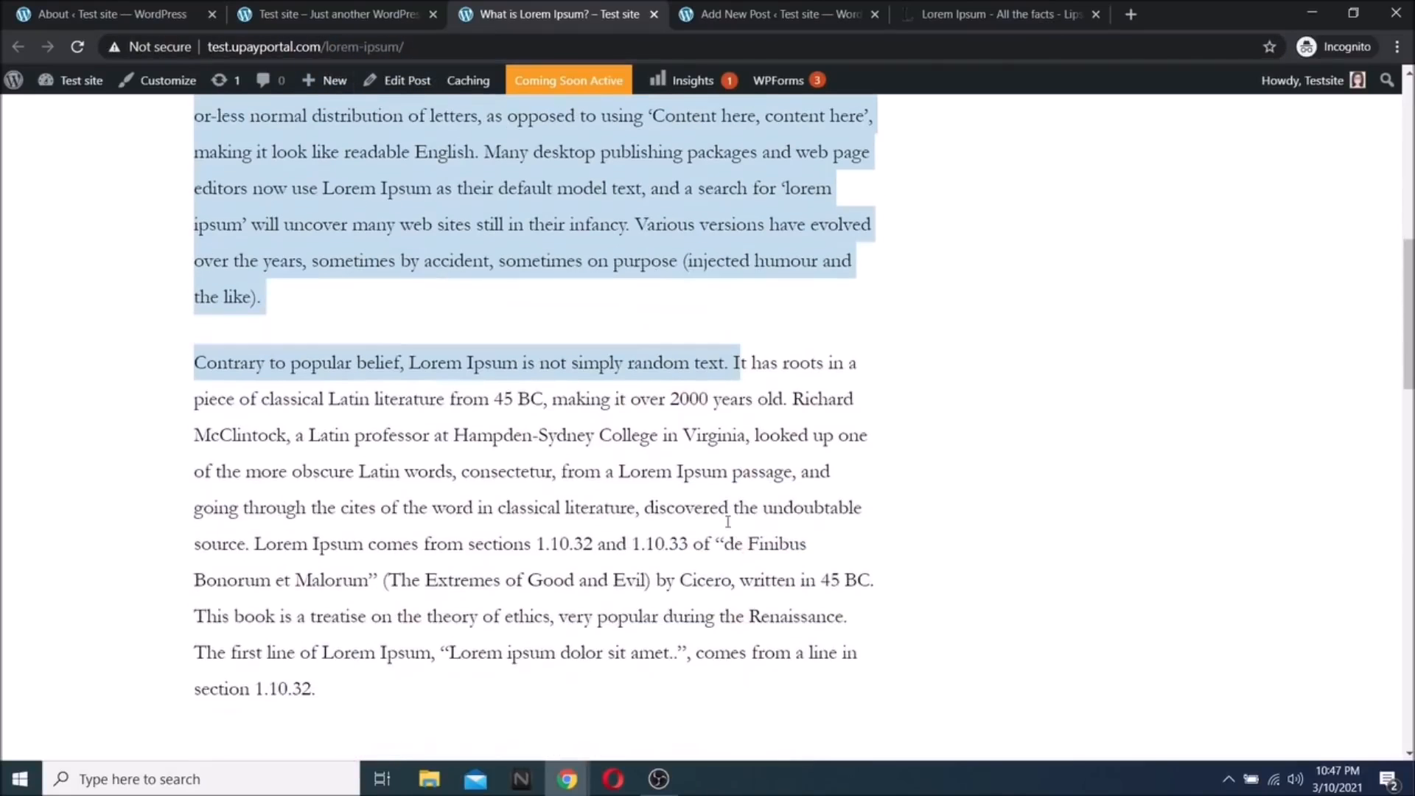
{"action": "left_click_drag", "start_coordinate": [530, 352], "coordinate": [642, 513]}
{"action": "left_click_drag", "start_coordinate": [731, 362], "coordinate": [688, 549]}
{"action": "scroll", "coordinate": [692, 558], "scroll_direction": "down", "scroll_amount": 5}
{"action": "scroll", "coordinate": [594, 506], "scroll_direction": "down", "scroll_amount": 6}
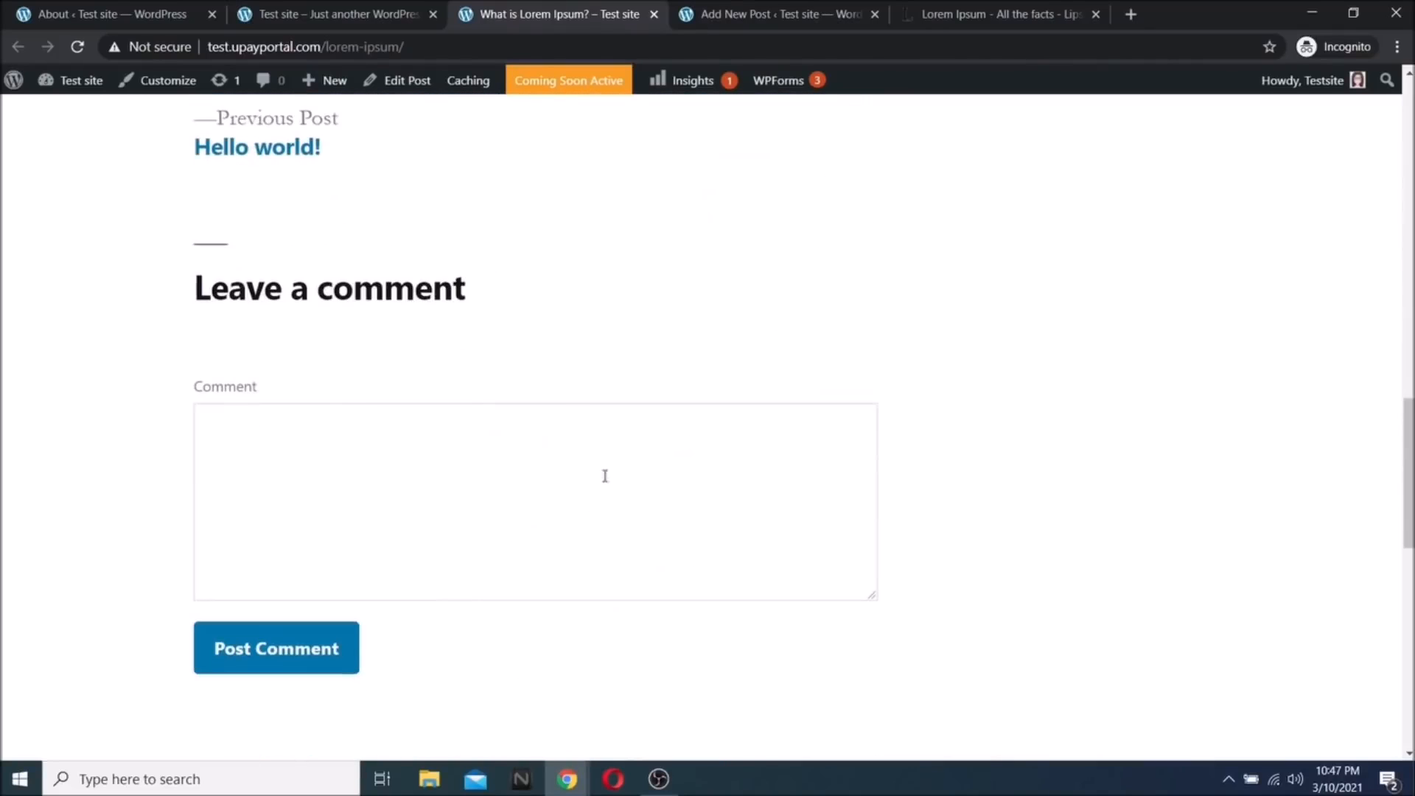
{"action": "scroll", "coordinate": [508, 468], "scroll_direction": "up", "scroll_amount": 3}
{"action": "scroll", "coordinate": [519, 474], "scroll_direction": "up", "scroll_amount": 20}
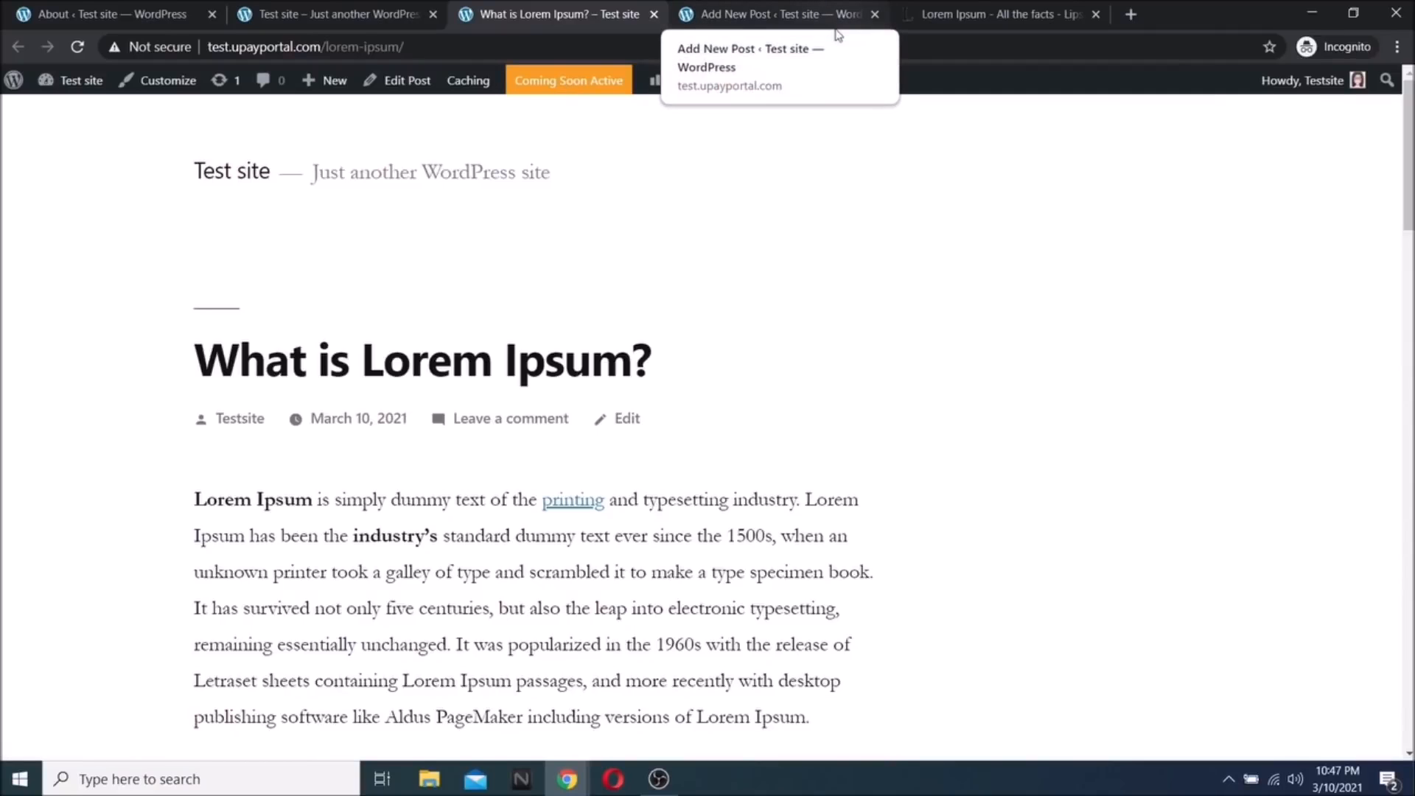
{"action": "key", "text": "alt+Tab"}
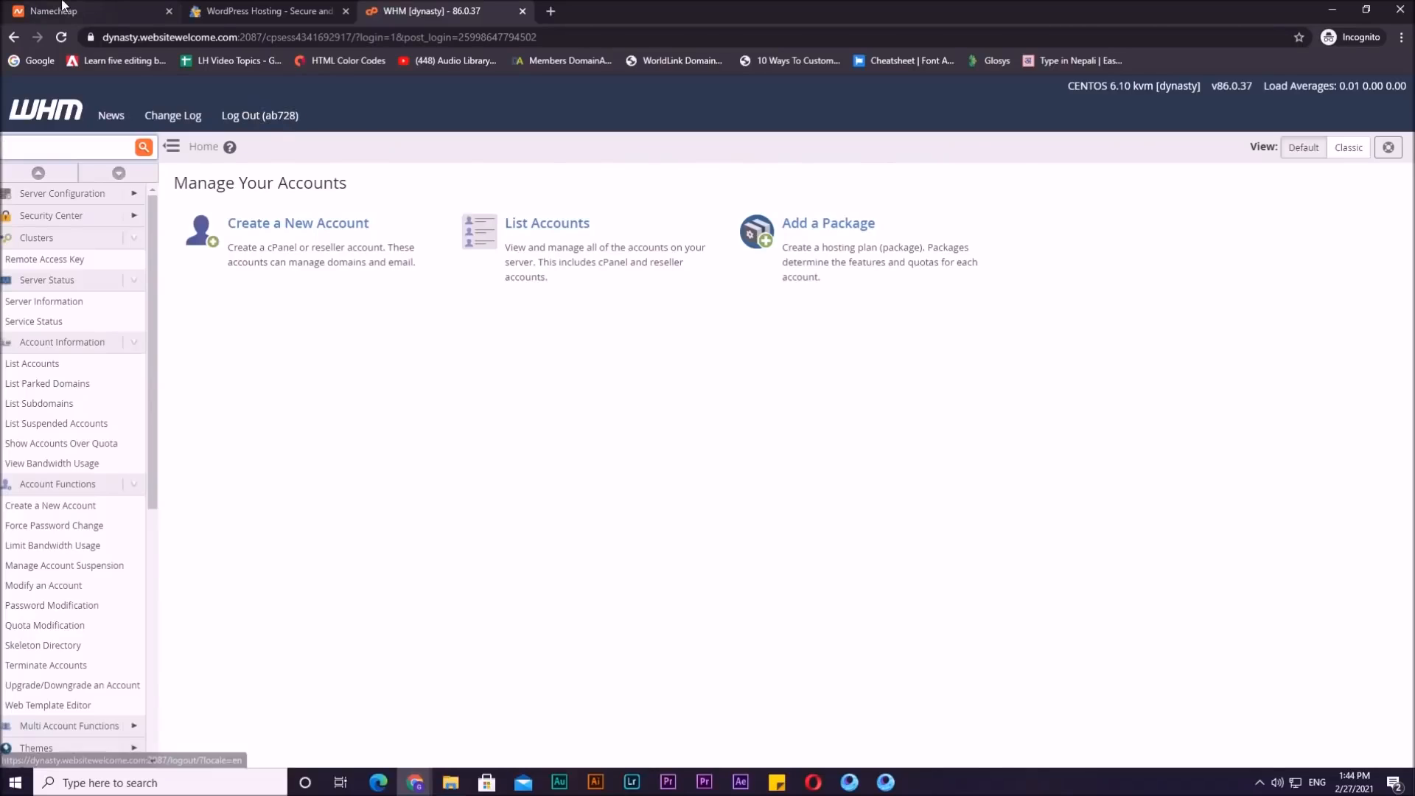
{"action": "left_click", "coordinate": [61, 9]}
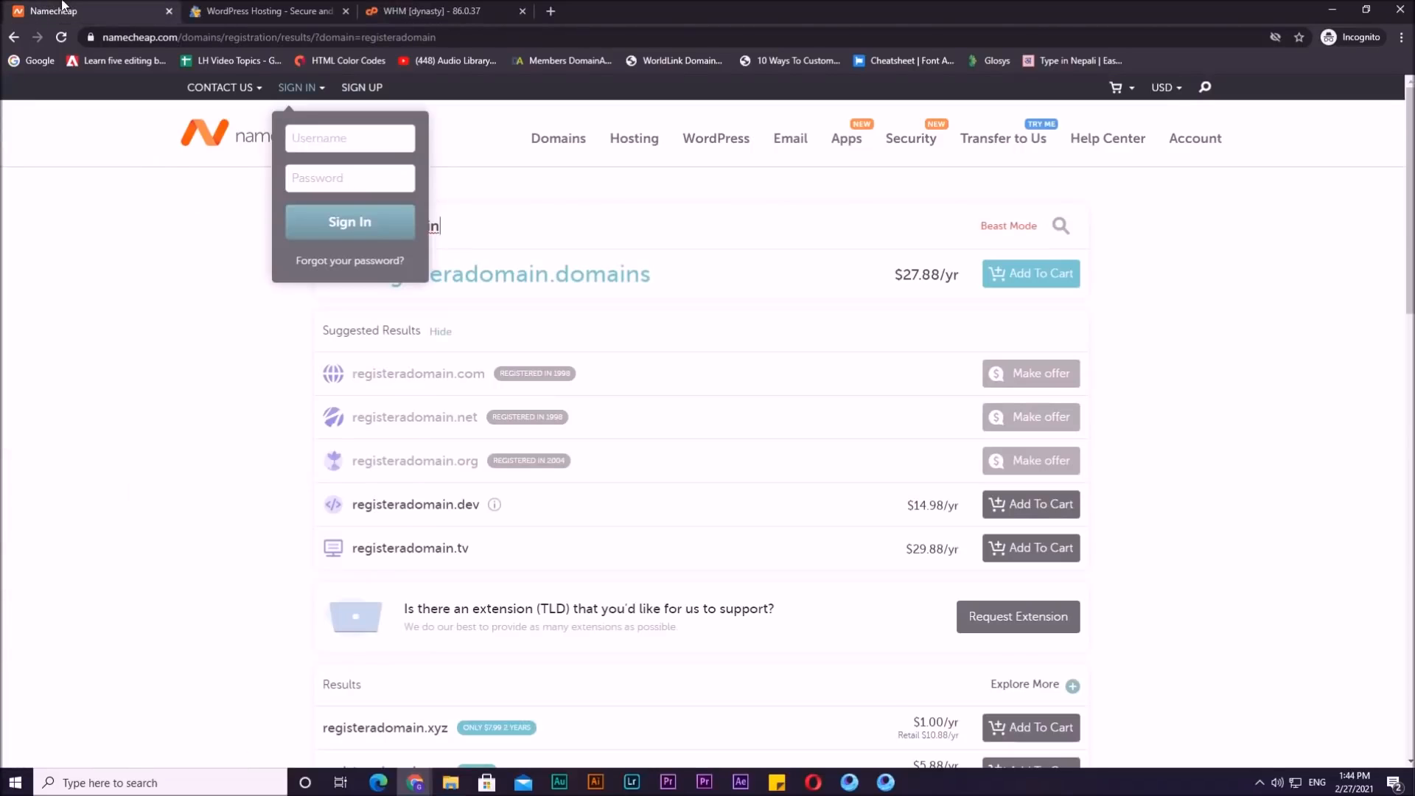
Step: Dismiss the Namecheap sign-in form, browse HostGator's WordPress plans, and return to WHM Home
{"action": "left_click", "coordinate": [190, 278]}
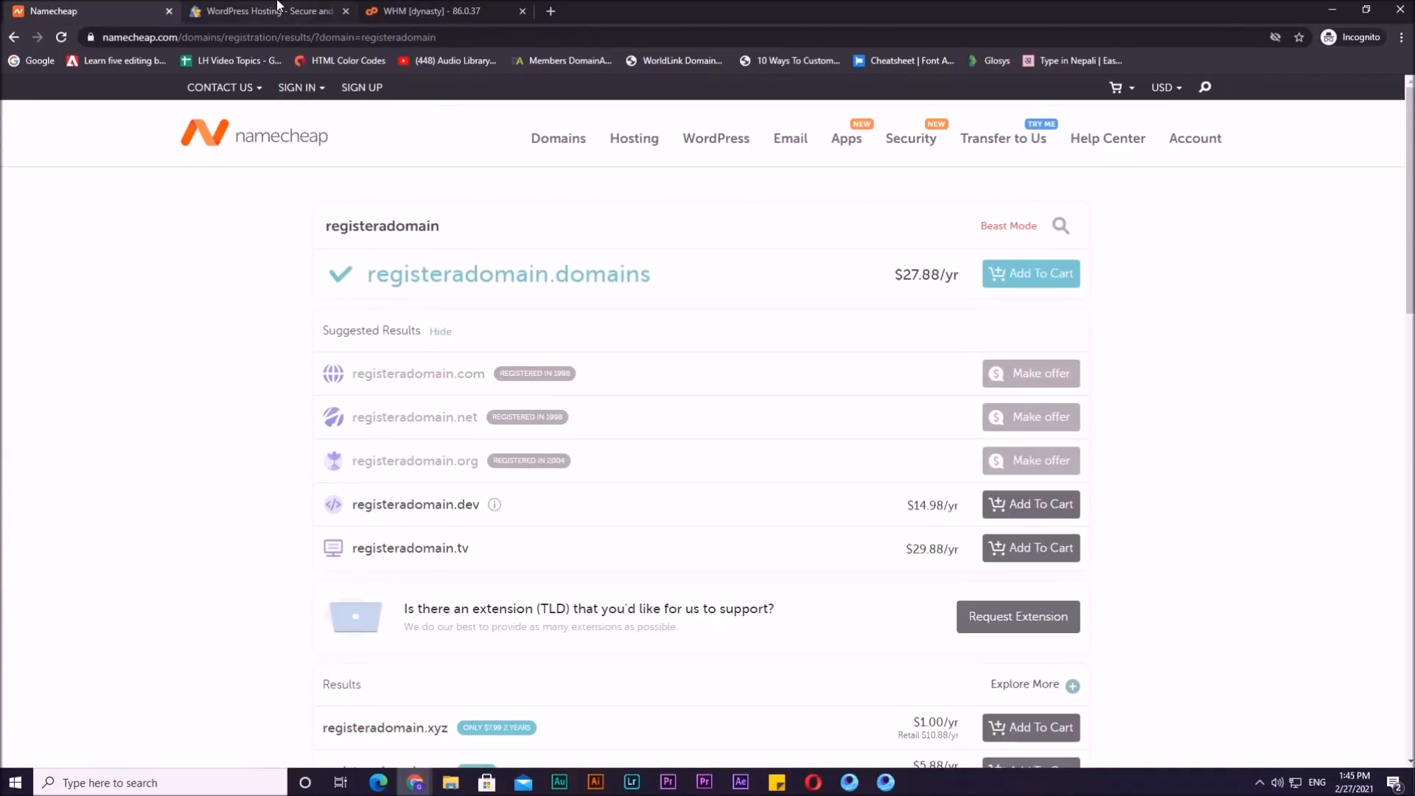
{"action": "left_click", "coordinate": [277, 4]}
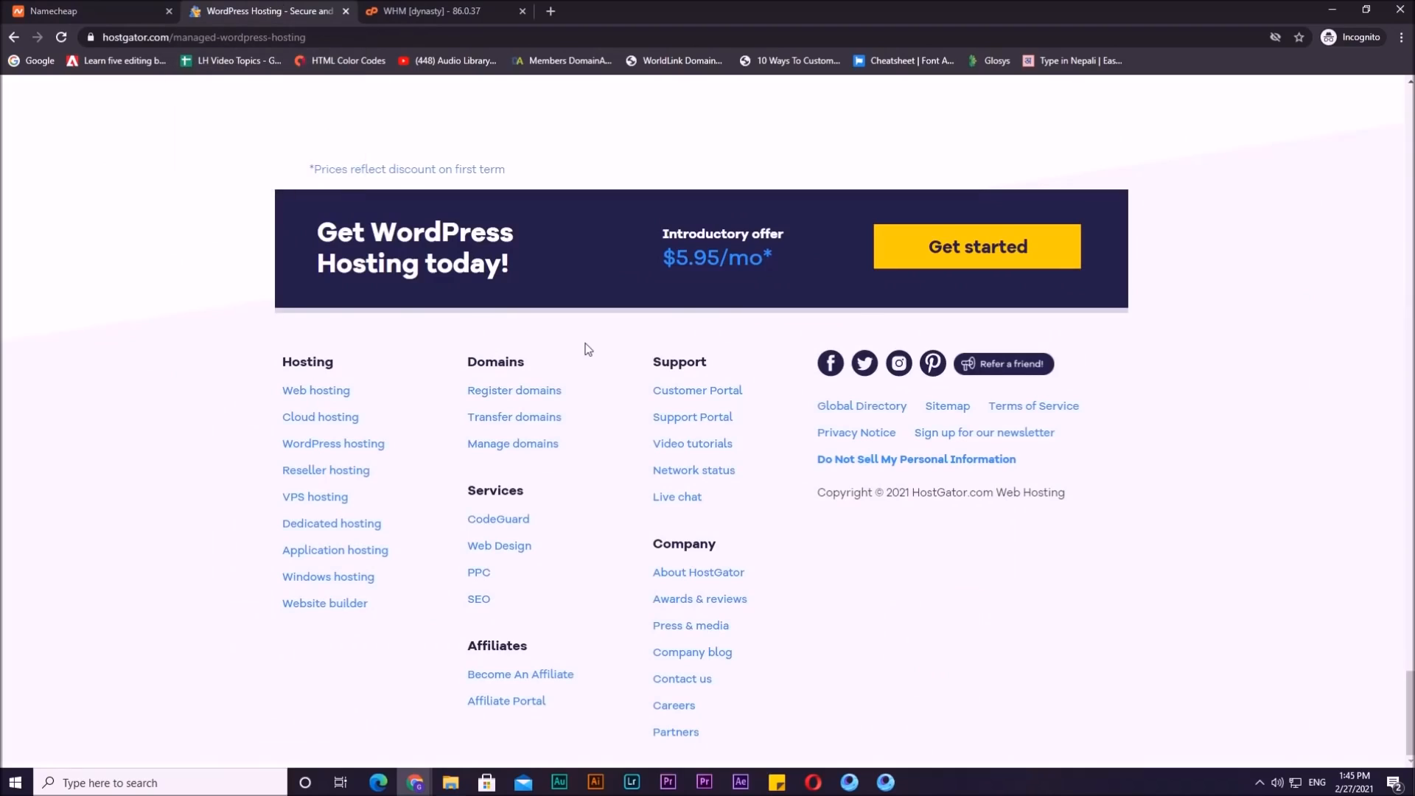
{"action": "scroll", "coordinate": [584, 346], "scroll_direction": "up", "scroll_amount": 15}
{"action": "scroll", "coordinate": [585, 336], "scroll_direction": "up", "scroll_amount": 10}
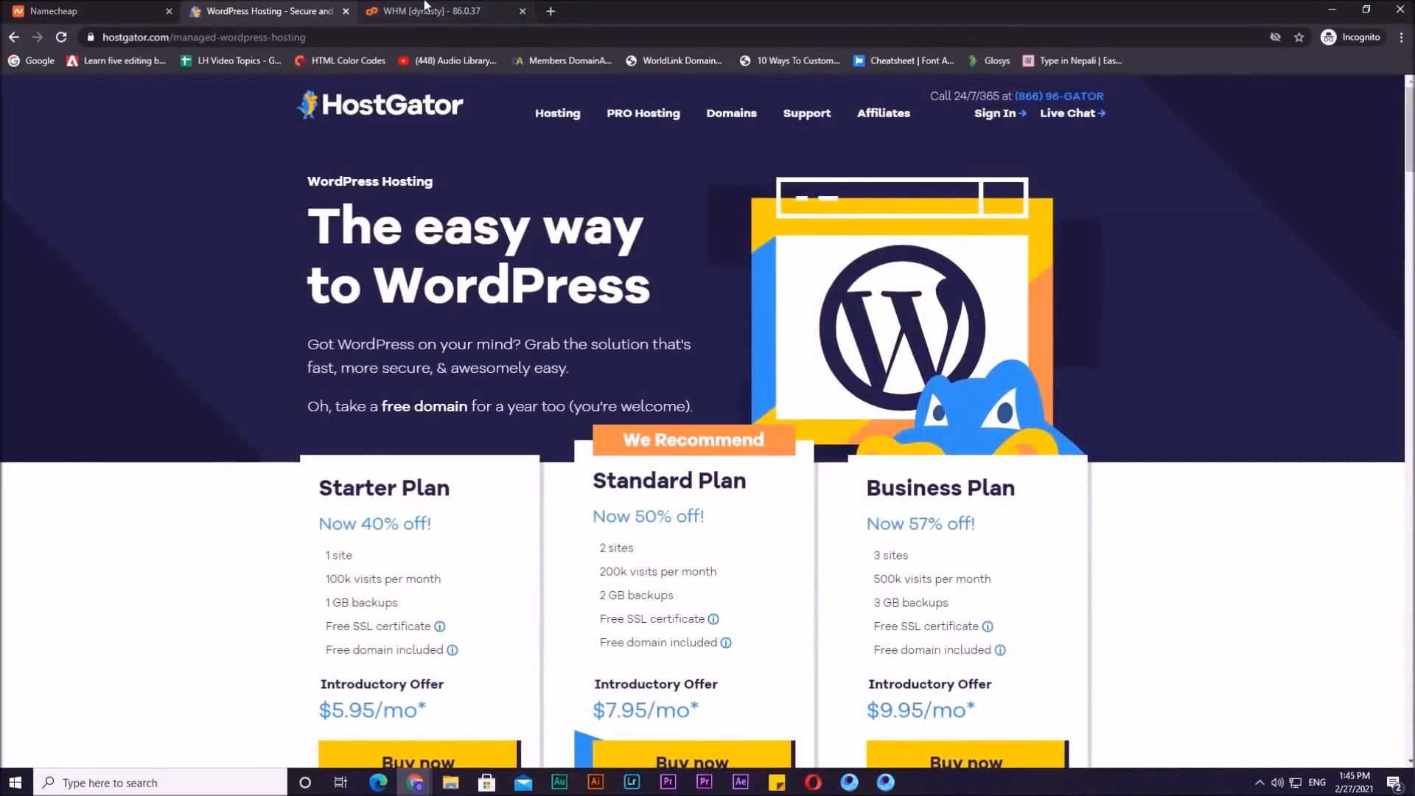
{"action": "left_click", "coordinate": [425, 6]}
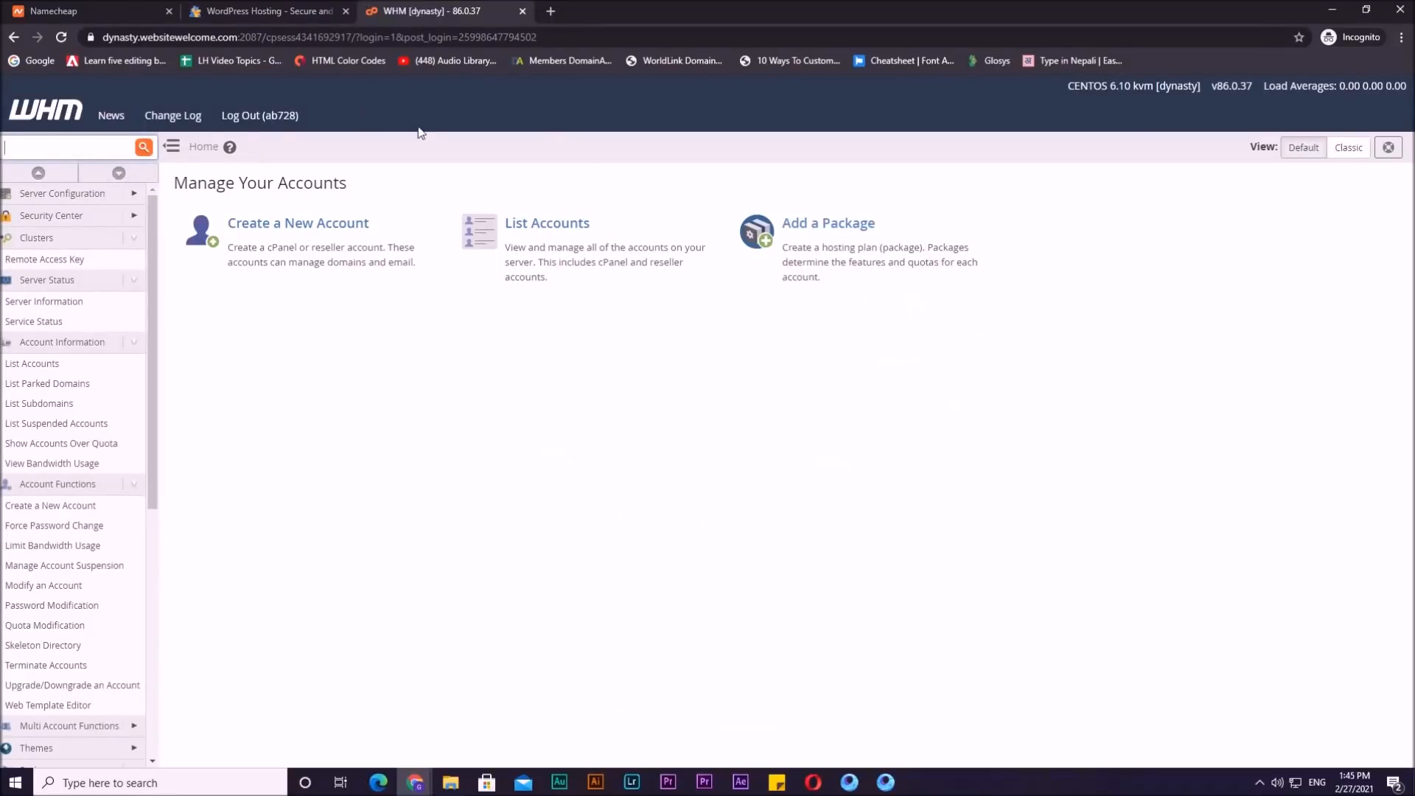
{"action": "left_click", "coordinate": [275, 9]}
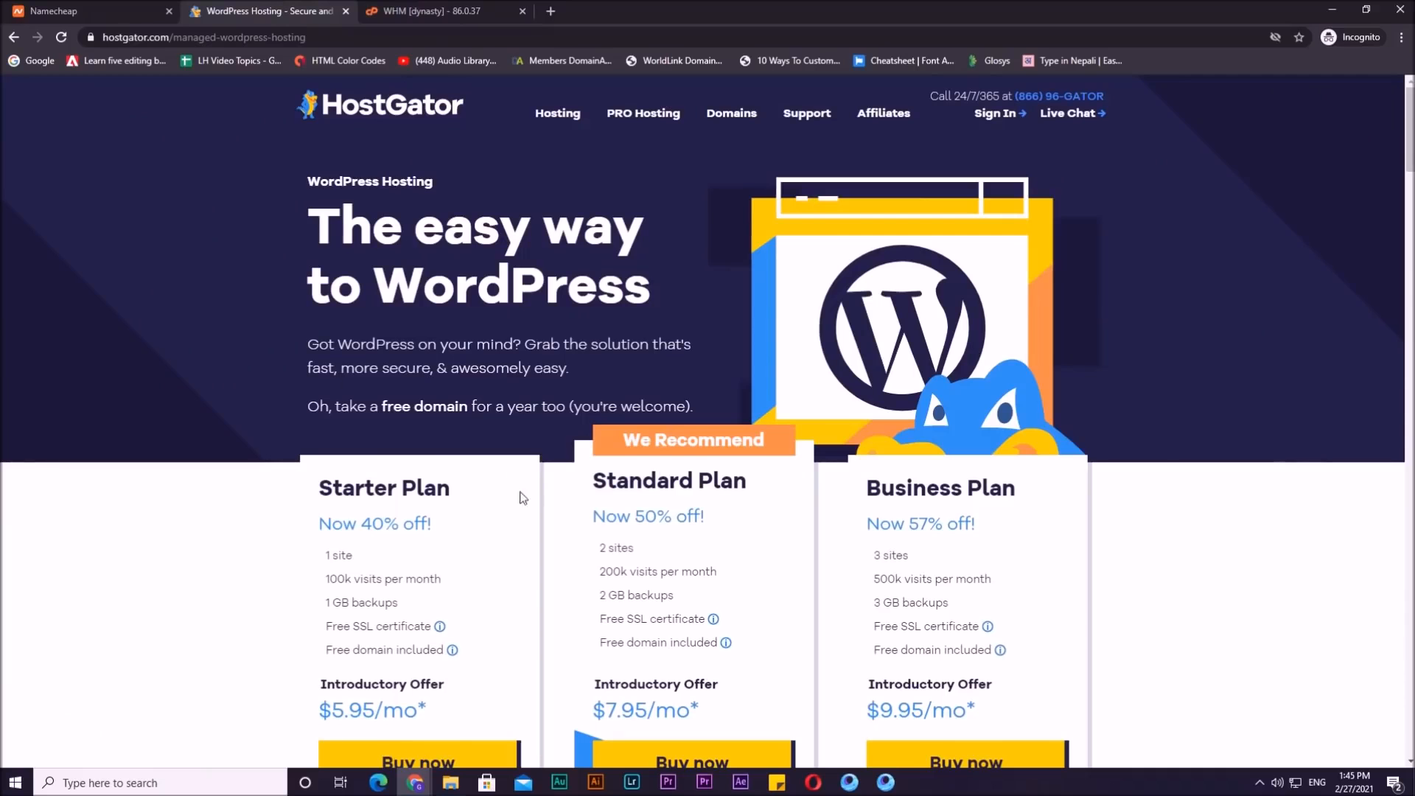
{"action": "scroll", "coordinate": [521, 496], "scroll_direction": "down", "scroll_amount": 4}
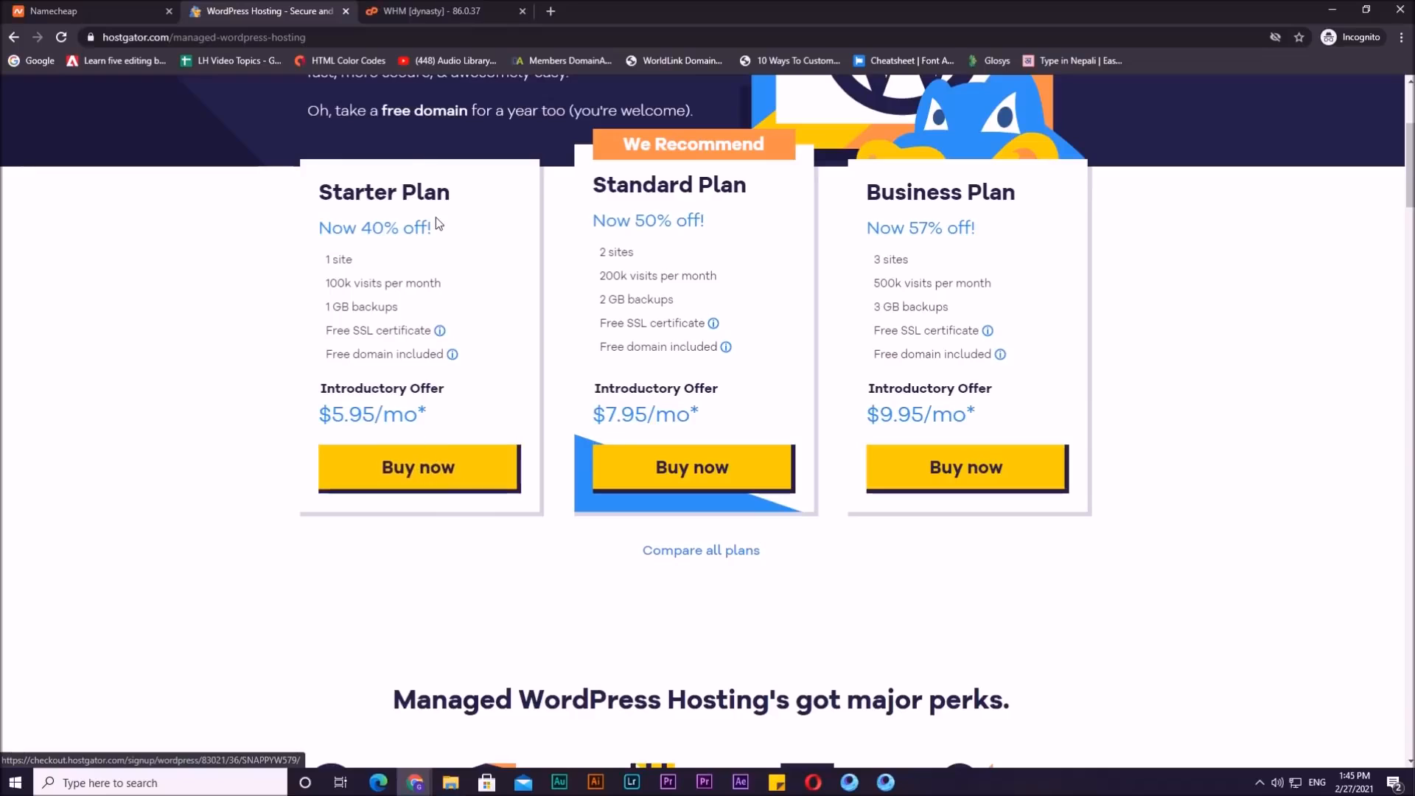
{"action": "left_click", "coordinate": [411, 9]}
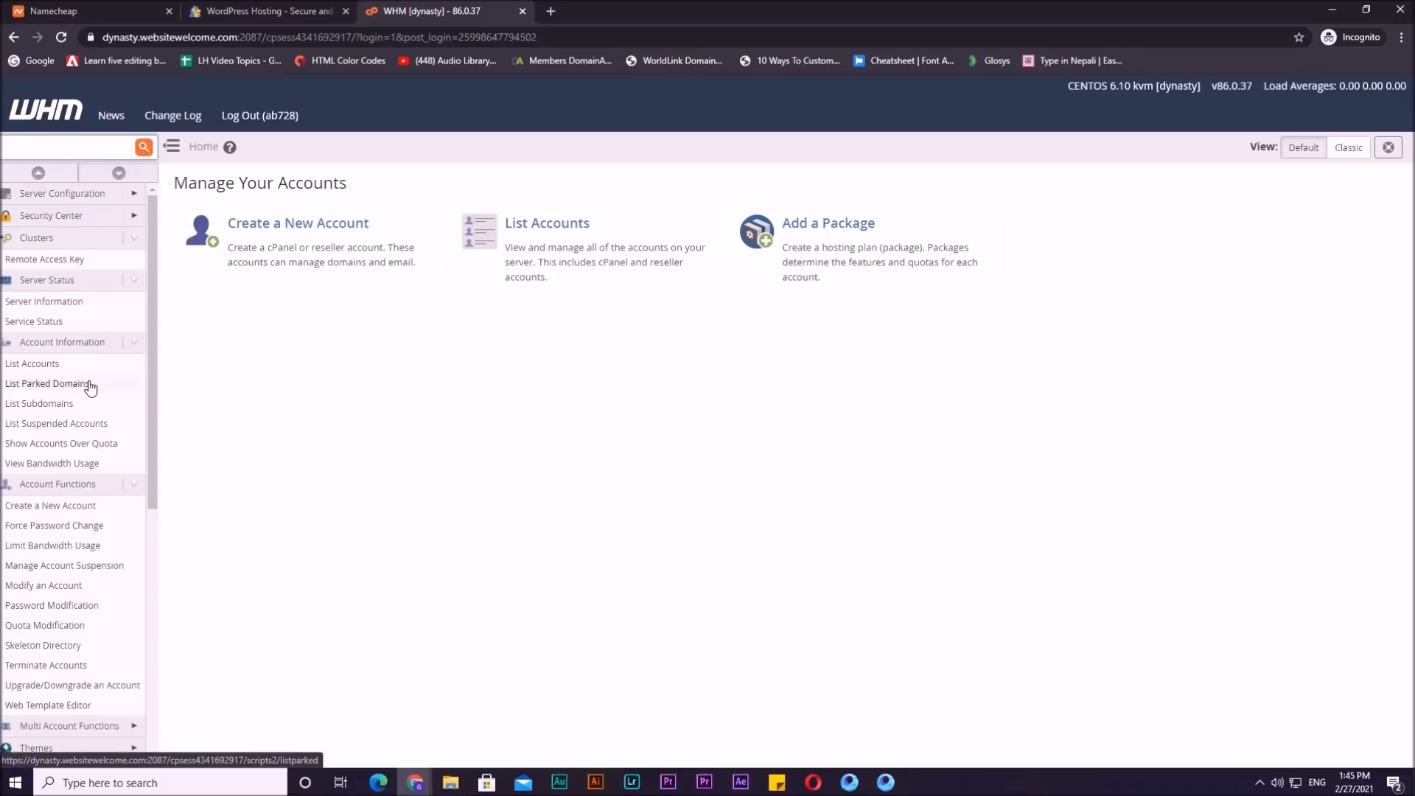
Step: Recheck the Namecheap and HostGator pages, then open WHM's Create a New Account page
{"action": "scroll", "coordinate": [89, 389], "scroll_direction": "down", "scroll_amount": 6}
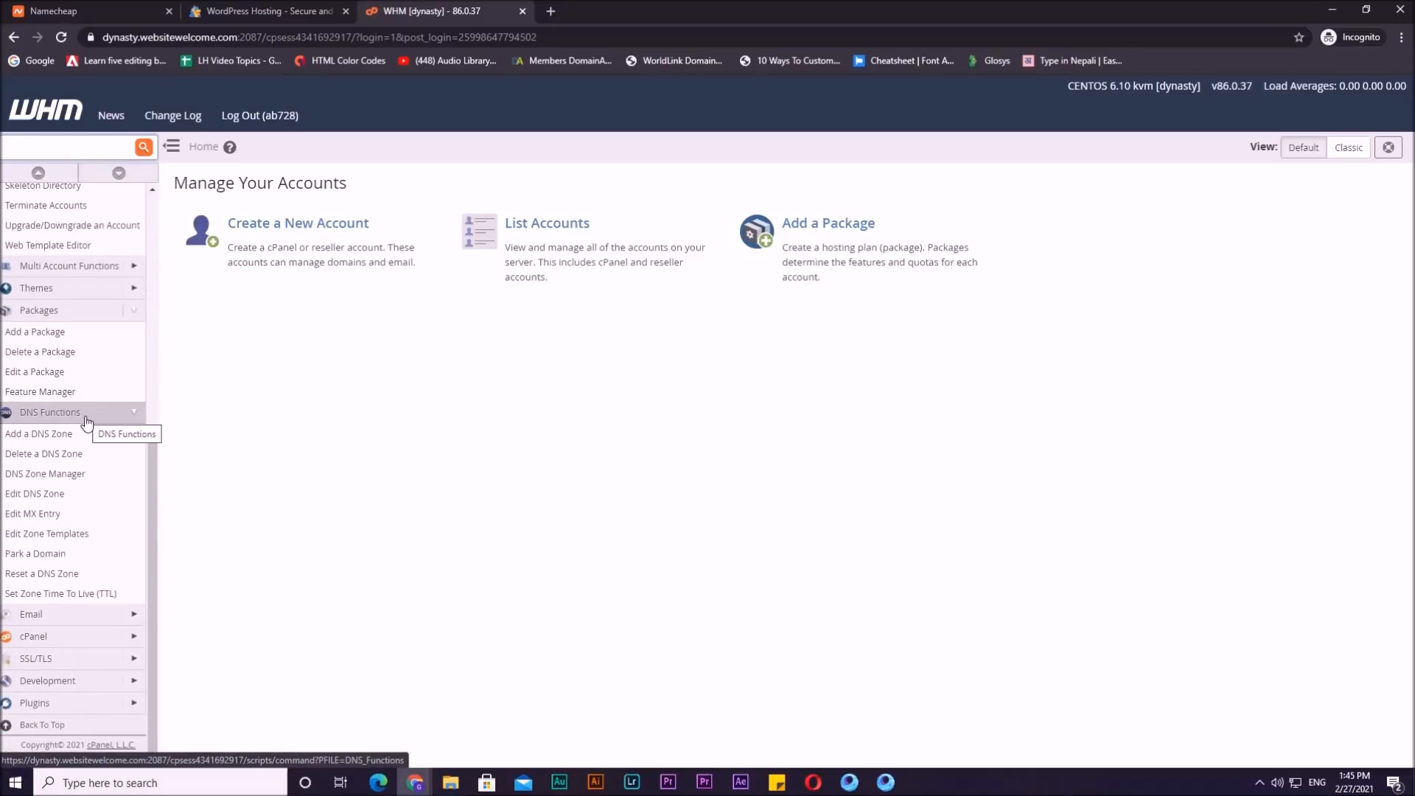
{"action": "scroll", "coordinate": [87, 420], "scroll_direction": "up", "scroll_amount": 6}
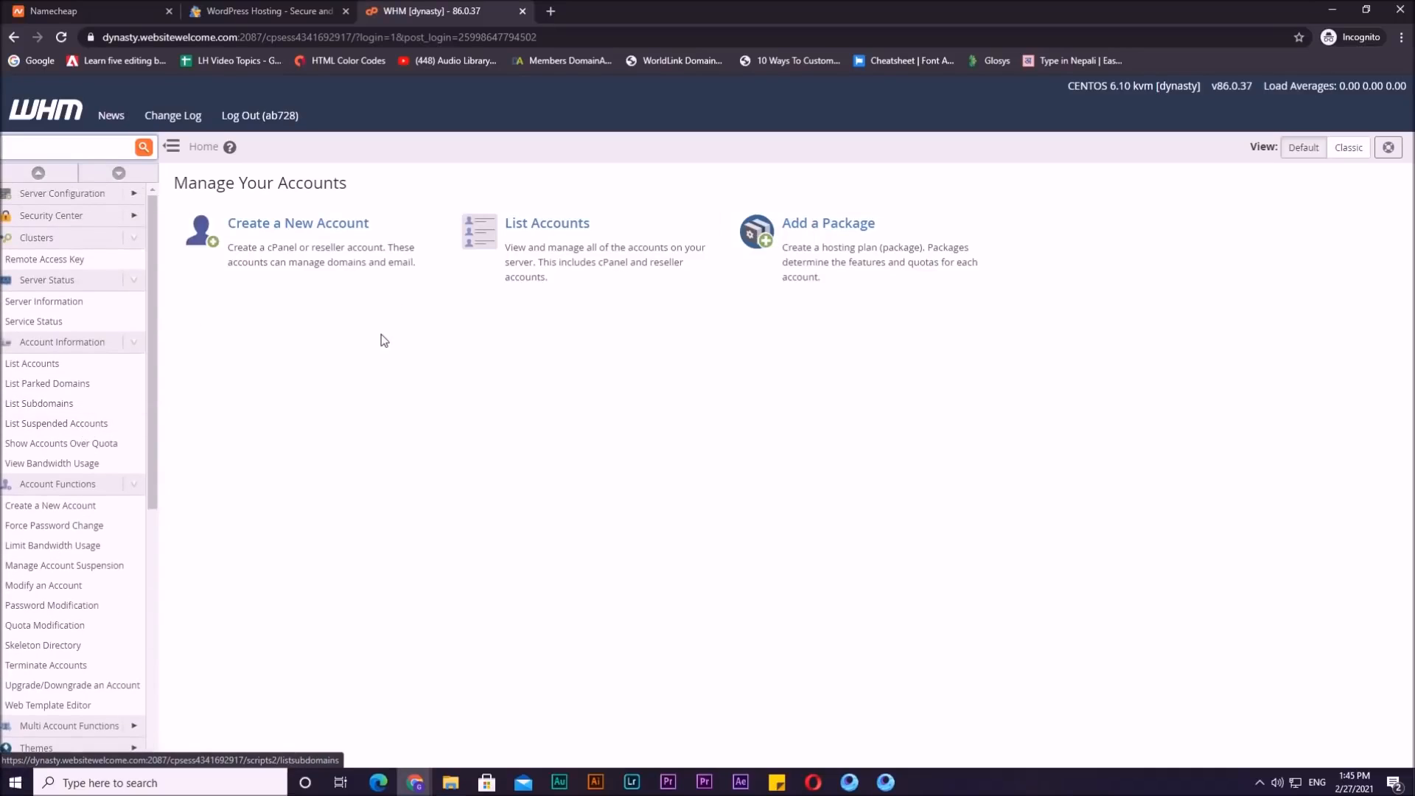
{"action": "left_click", "coordinate": [142, 6]}
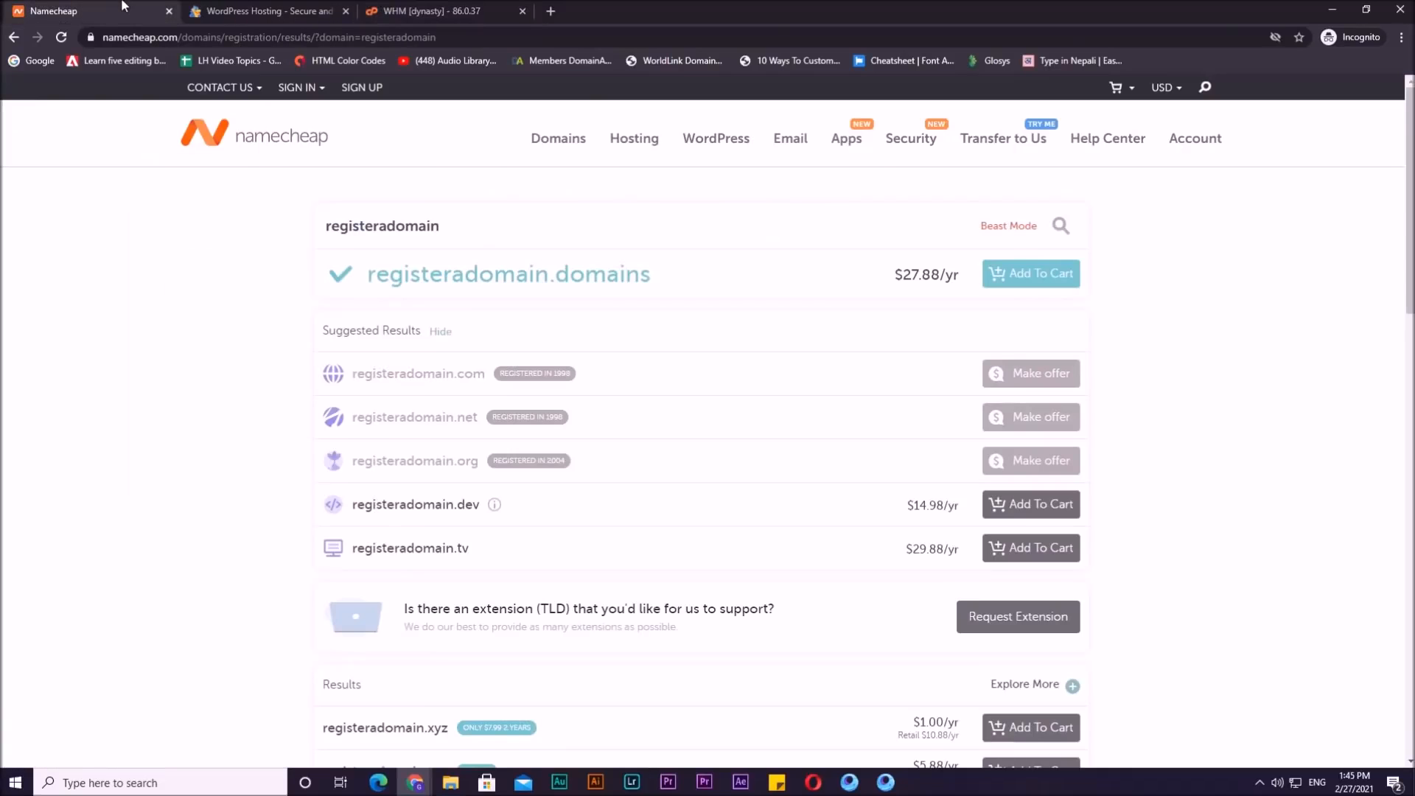
{"action": "left_click", "coordinate": [288, 8]}
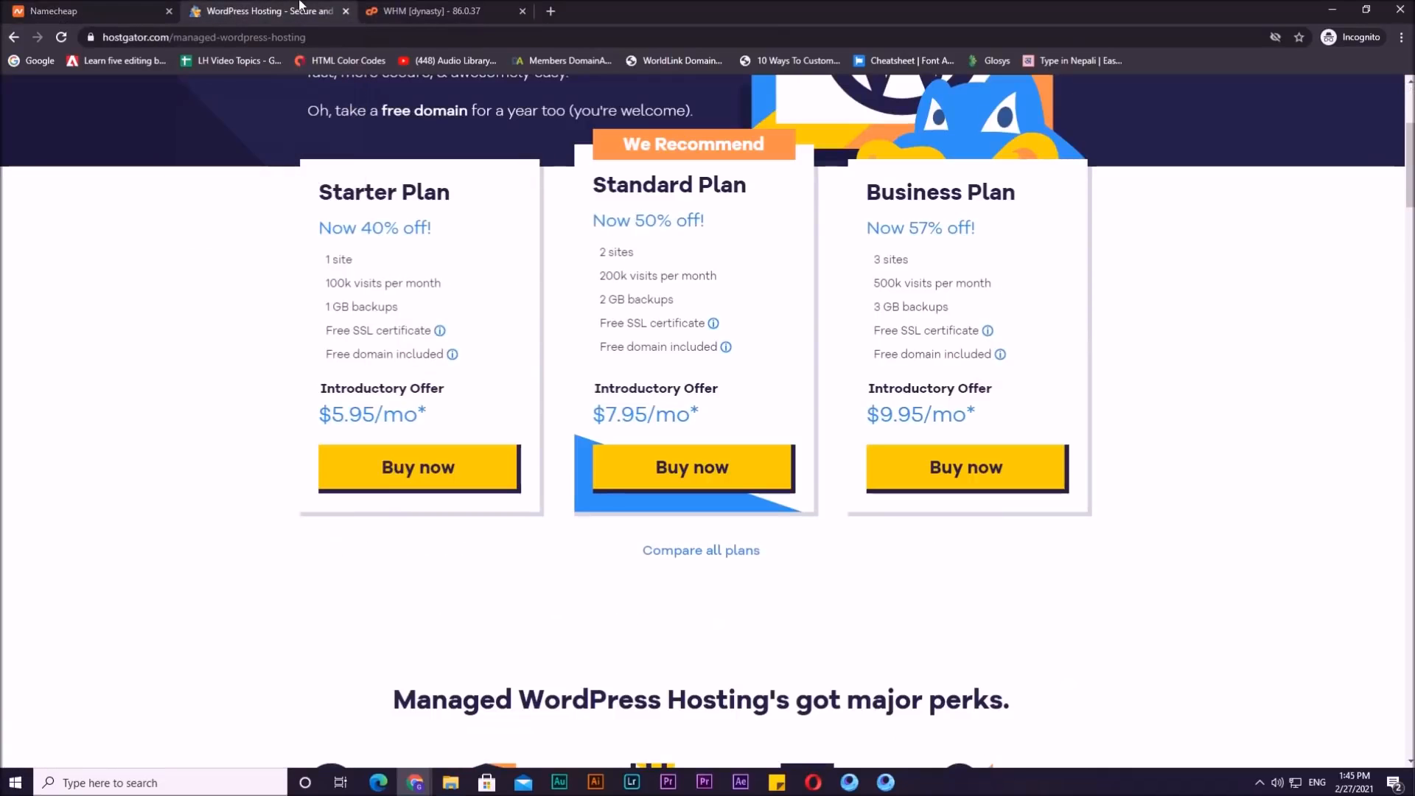
{"action": "left_click", "coordinate": [432, 8]}
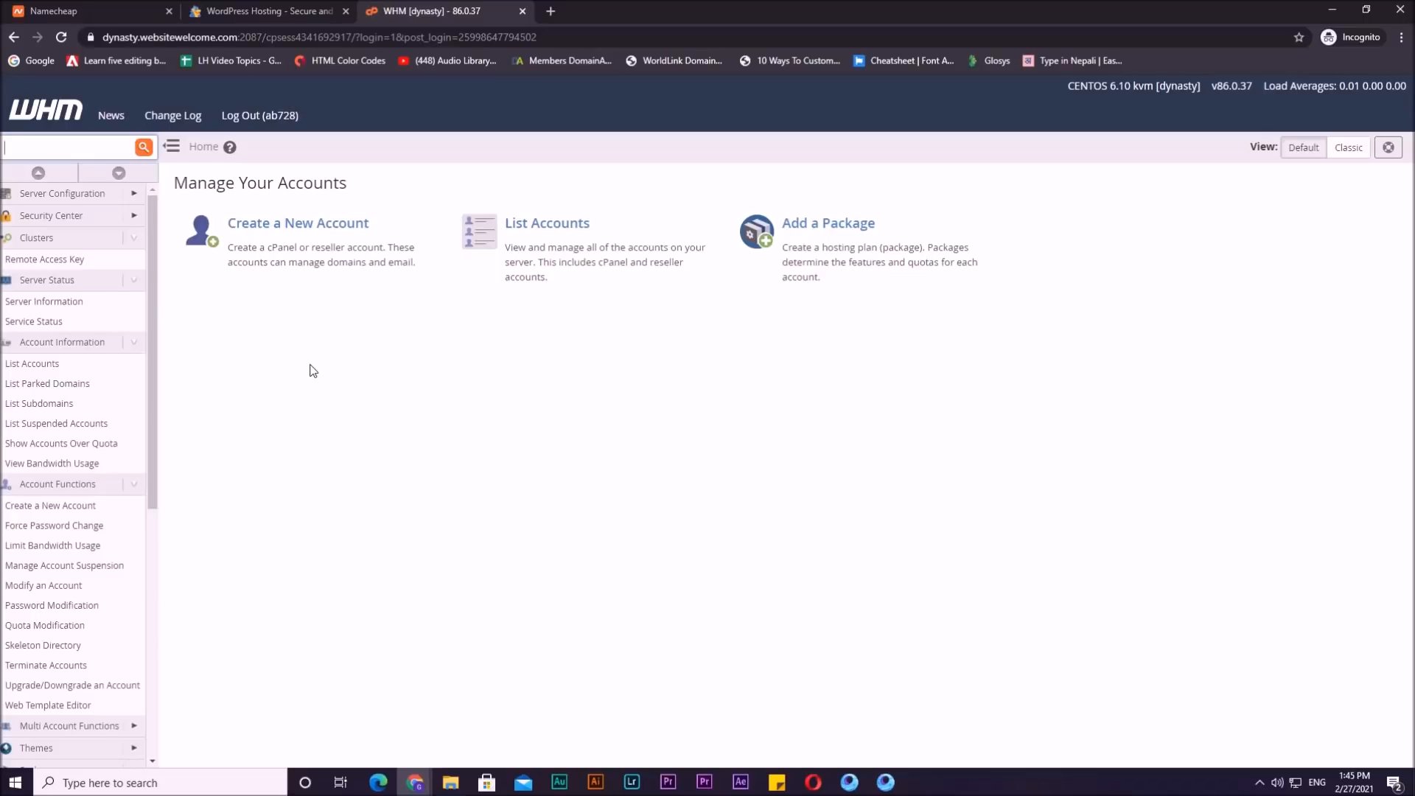
{"action": "left_click", "coordinate": [279, 242]}
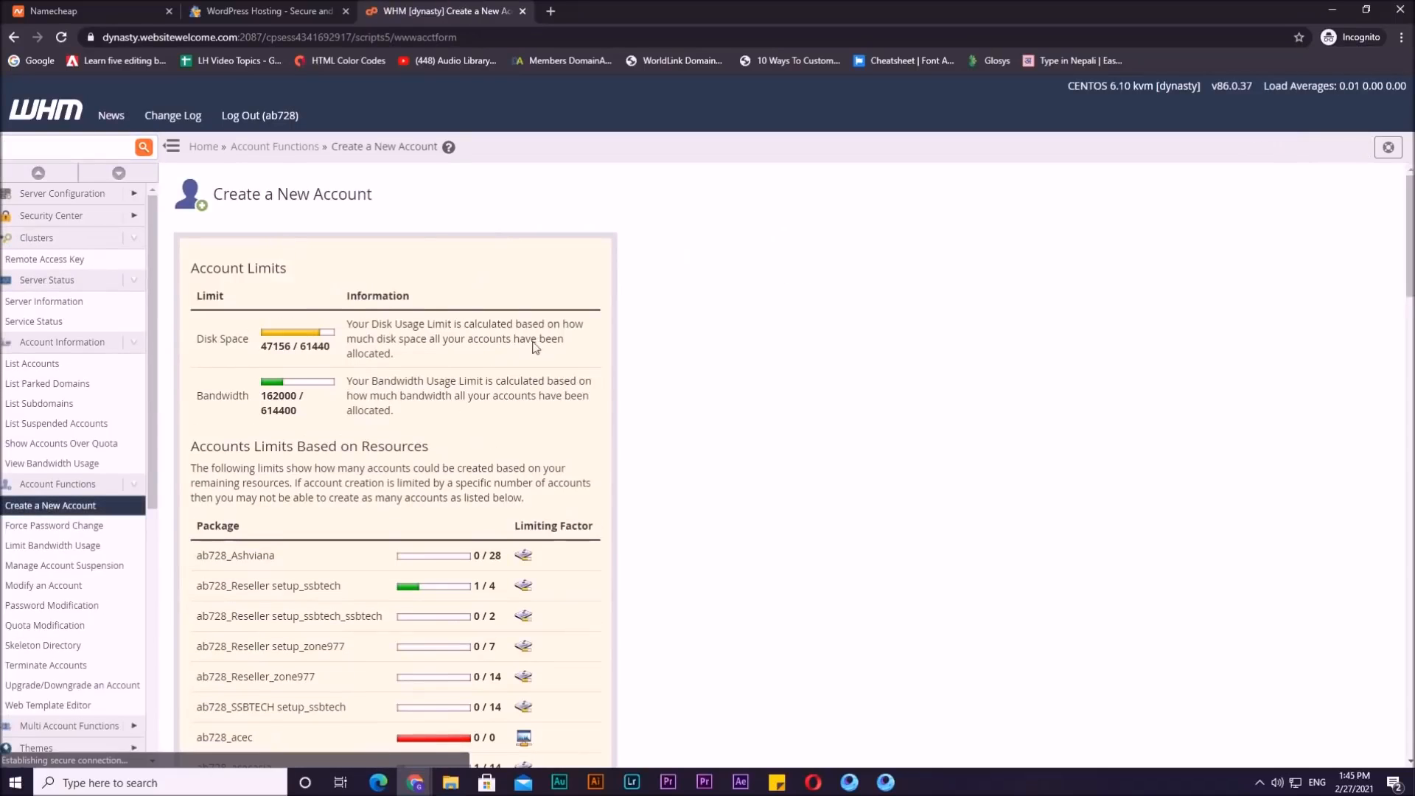
Step: Check the $27.88/yr price for registeradomain.domains on Namecheap, then return to the form
{"action": "left_click", "coordinate": [104, 7]}
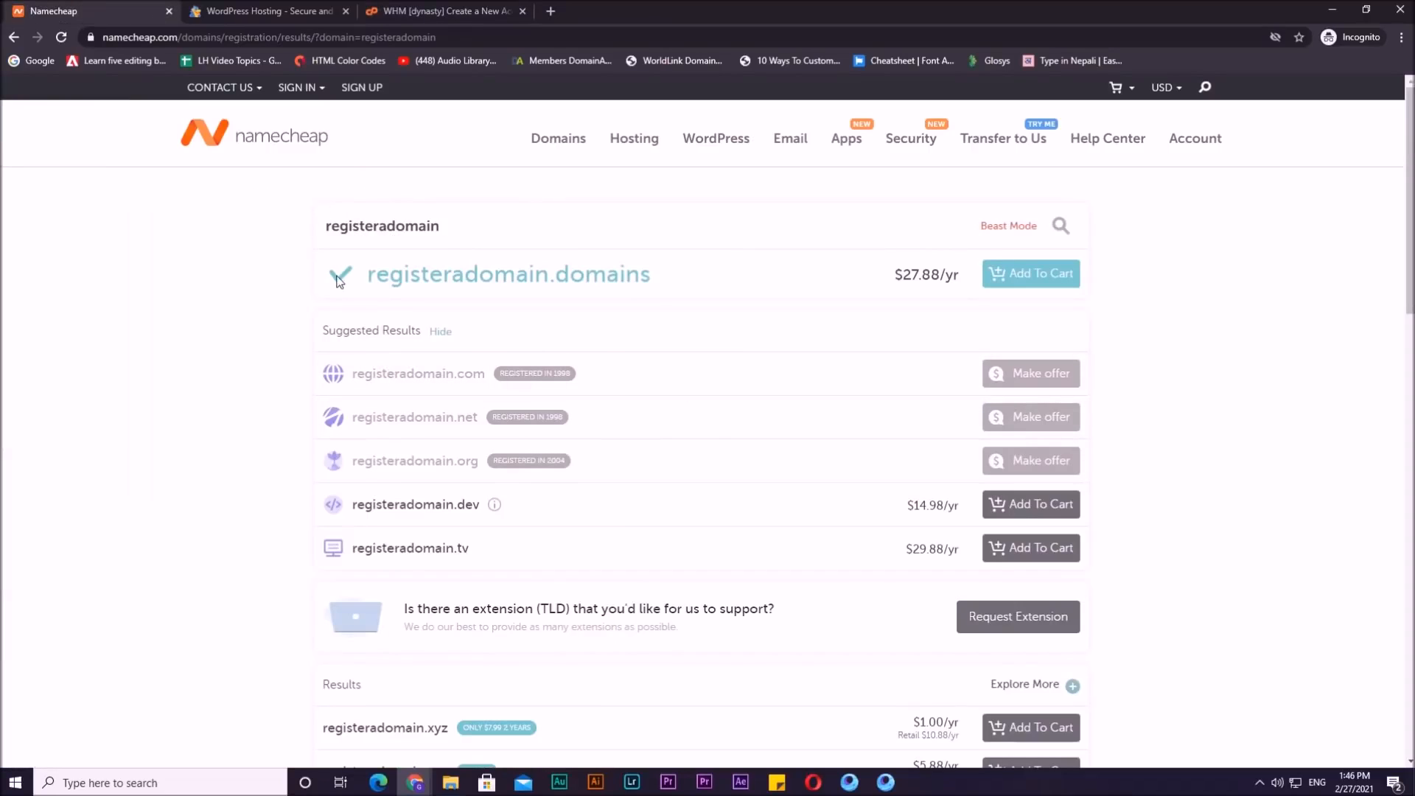
{"action": "left_click_drag", "start_coordinate": [359, 281], "coordinate": [654, 277]}
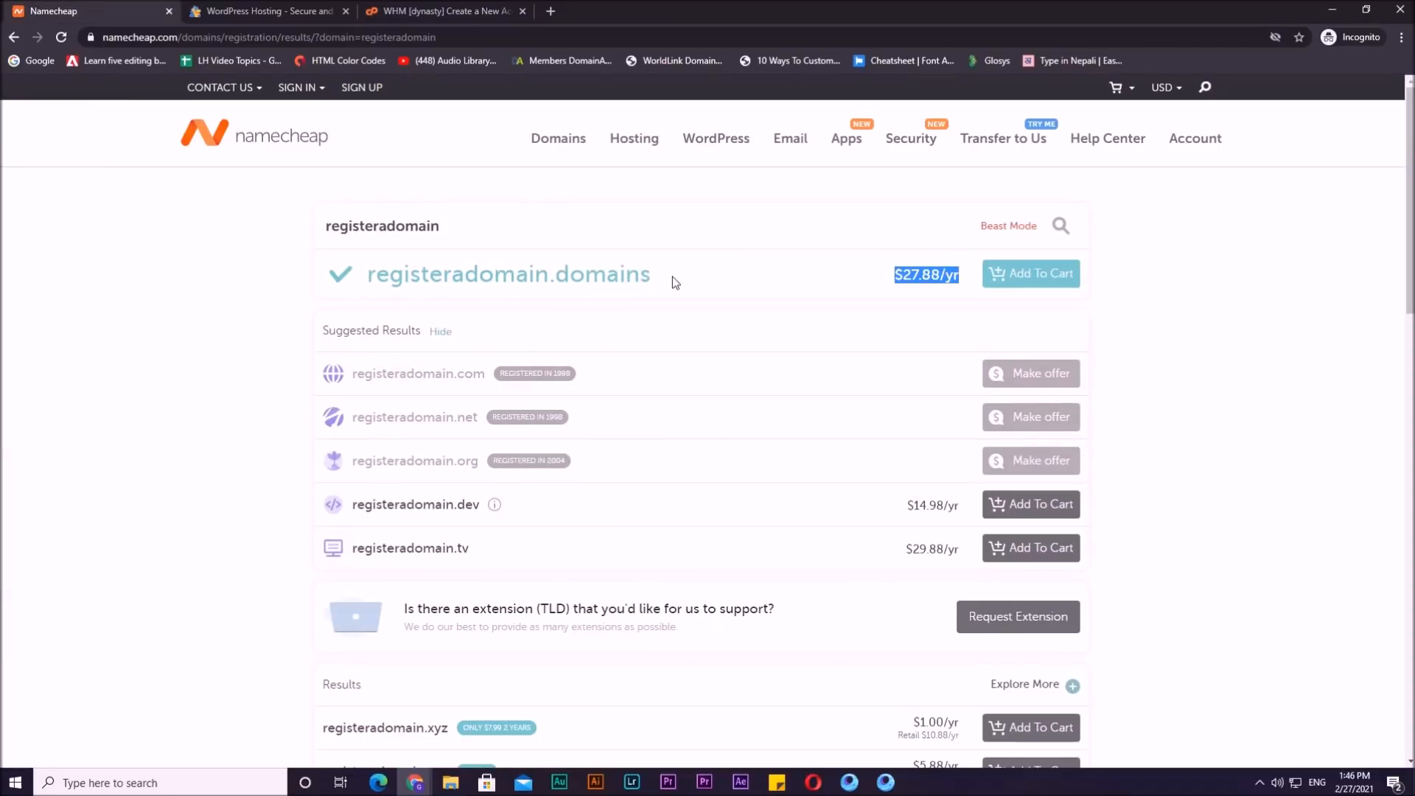
{"action": "left_click", "coordinate": [265, 10]}
{"action": "left_click", "coordinate": [442, 10]}
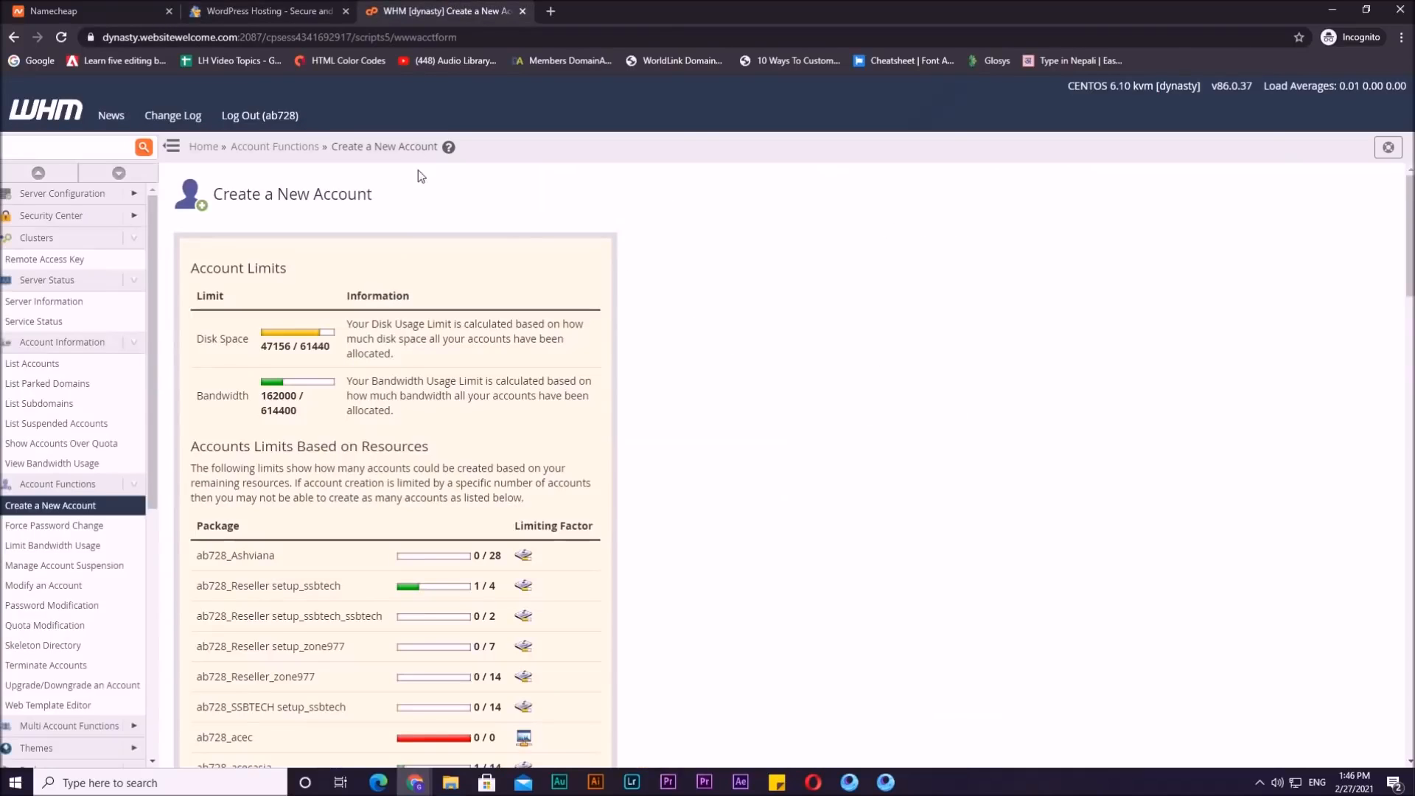
Step: Enter noblepark as the domain and username; the domain is flagged as not valid
{"action": "scroll", "coordinate": [780, 290], "scroll_direction": "down", "scroll_amount": 3}
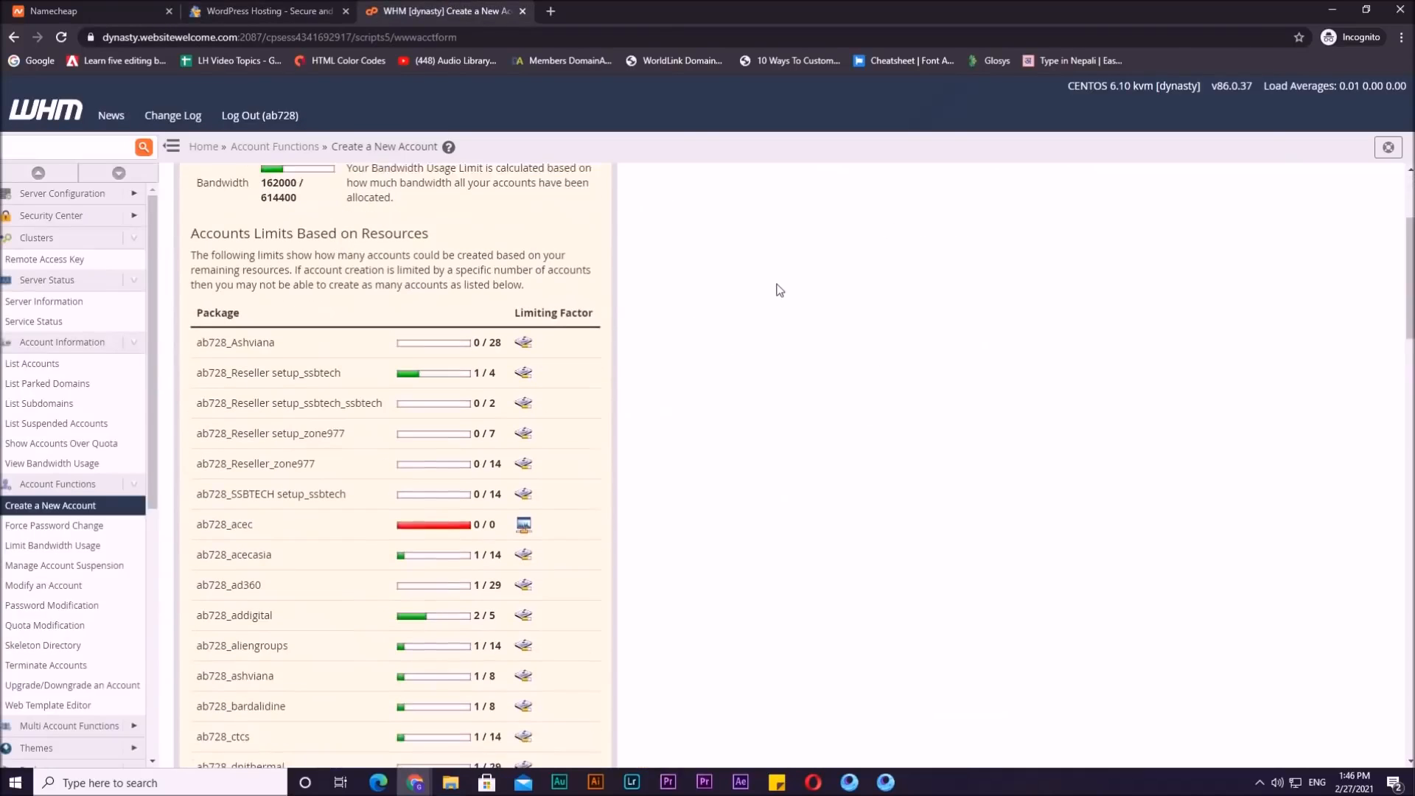
{"action": "scroll", "coordinate": [777, 291], "scroll_direction": "up", "scroll_amount": 3}
{"action": "scroll", "coordinate": [521, 250], "scroll_direction": "down", "scroll_amount": 20}
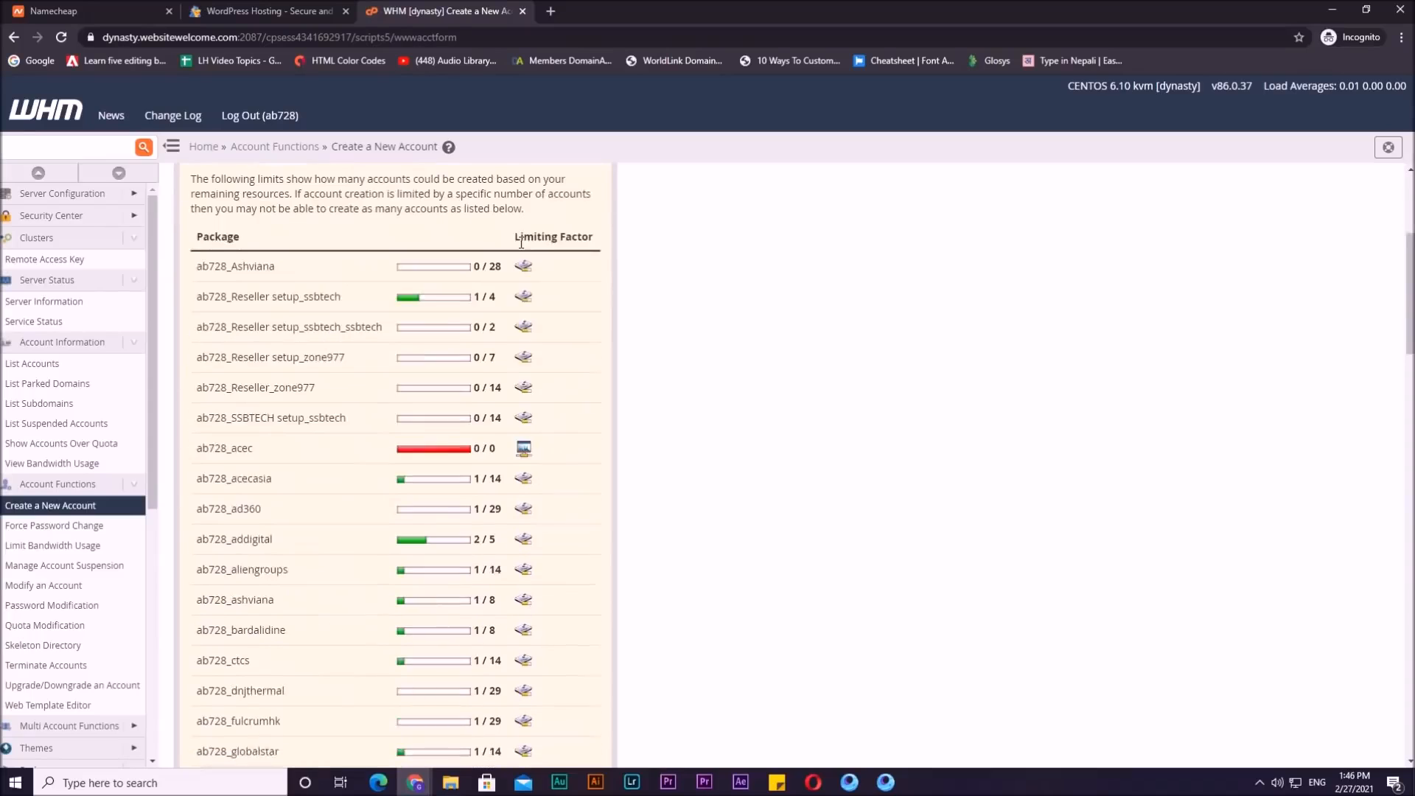
{"action": "scroll", "coordinate": [520, 251], "scroll_direction": "down", "scroll_amount": 3}
{"action": "left_click", "coordinate": [406, 240]}
{"action": "left_click", "coordinate": [416, 267]}
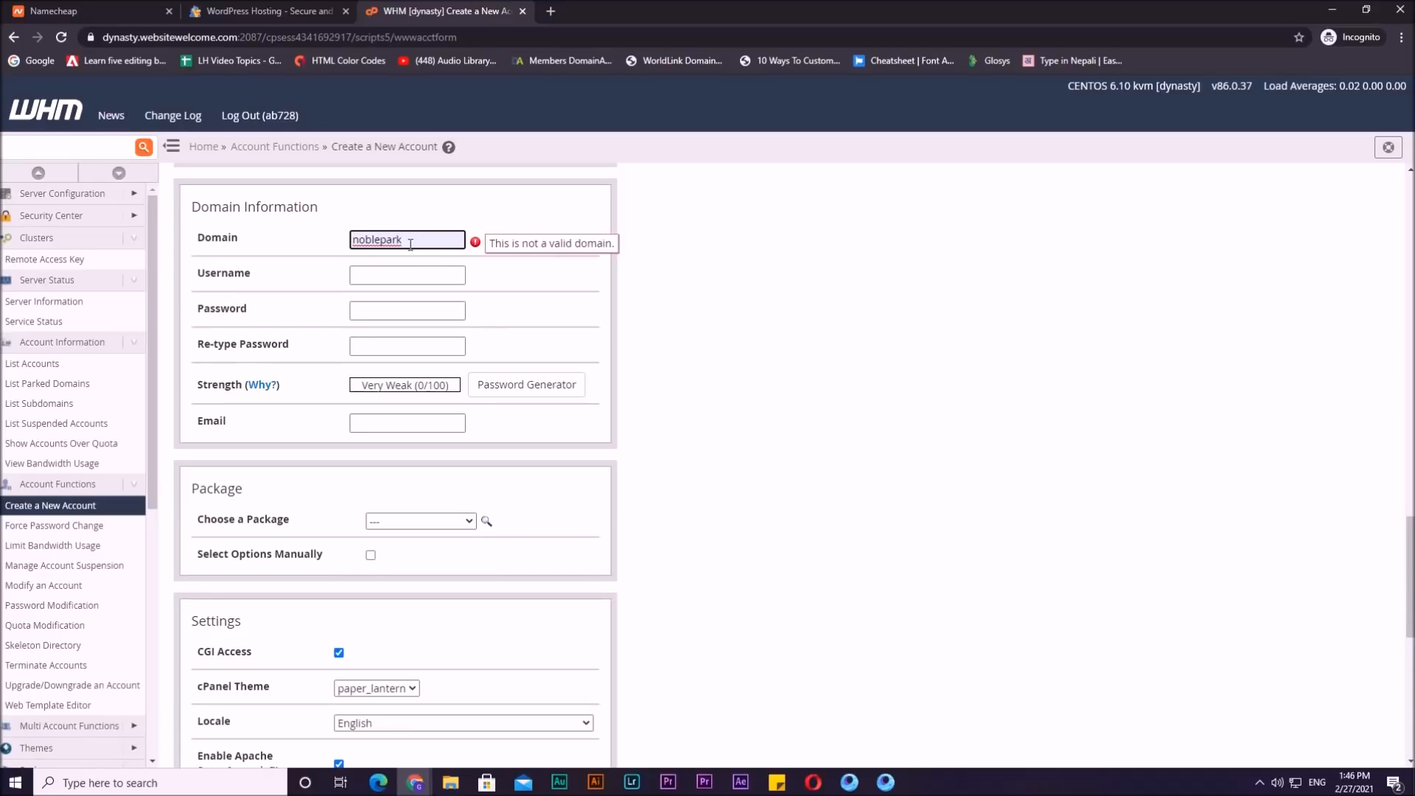
{"action": "left_click", "coordinate": [405, 274]}
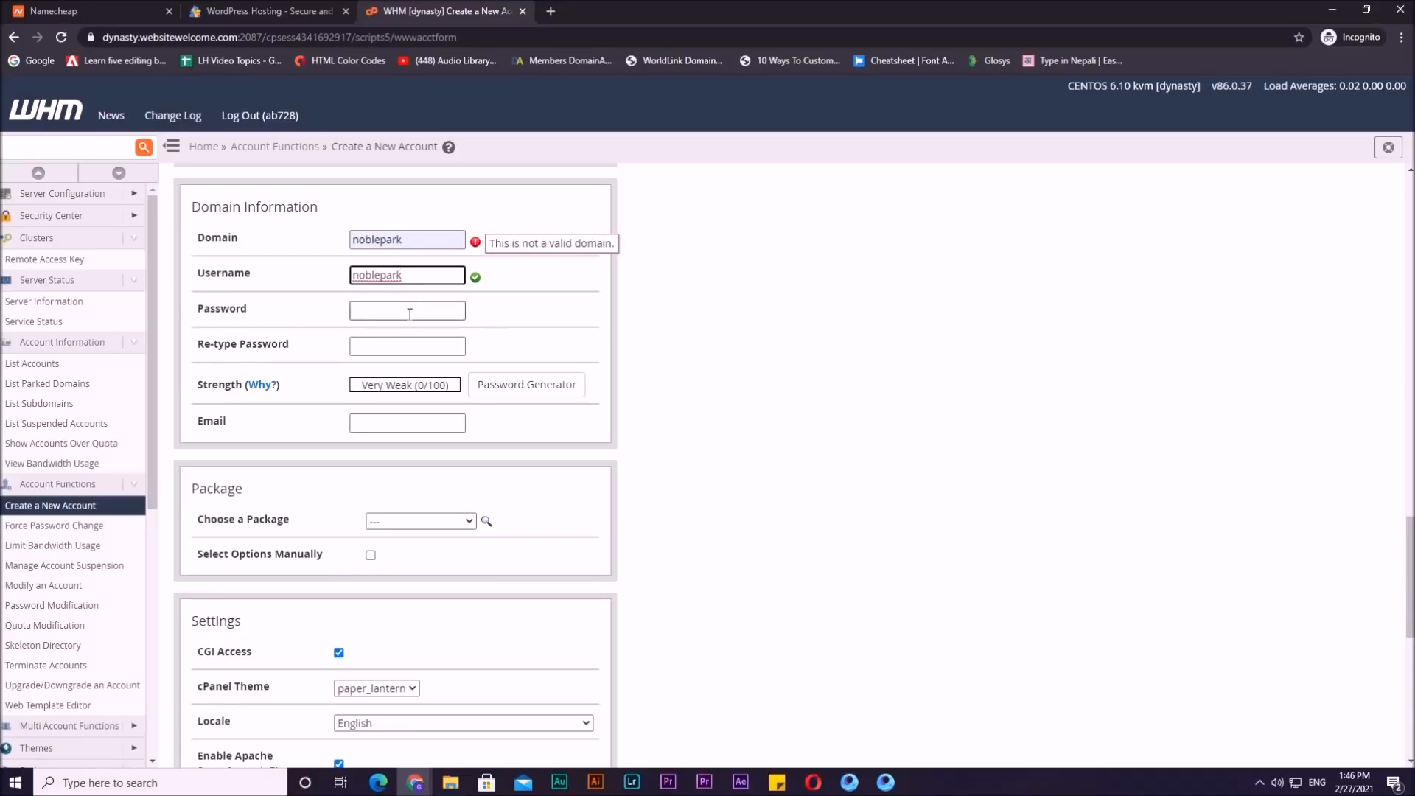
Step: Move through the password fields to the contact e-mail field, dismissing its suggestions
{"action": "left_click", "coordinate": [410, 310]}
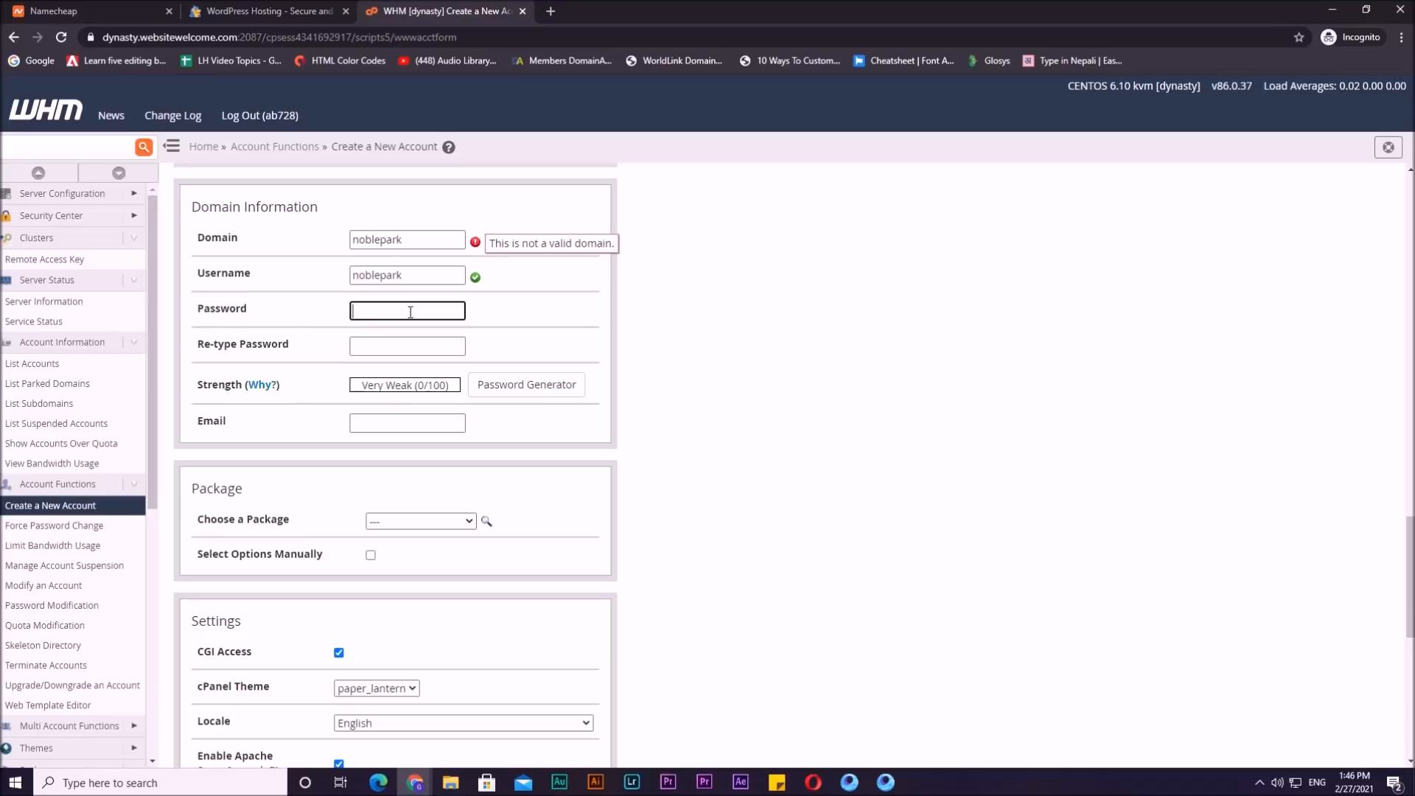
{"action": "key", "text": "Tab"}
{"action": "left_click", "coordinate": [408, 422]}
{"action": "left_click", "coordinate": [568, 430]}
{"action": "left_click", "coordinate": [421, 424]}
{"action": "scroll", "coordinate": [369, 426], "scroll_direction": "down", "scroll_amount": 3}
Step: Leave the package at ---, choose manual options, and save them as package 'xyzcompany'
{"action": "left_click", "coordinate": [410, 299]}
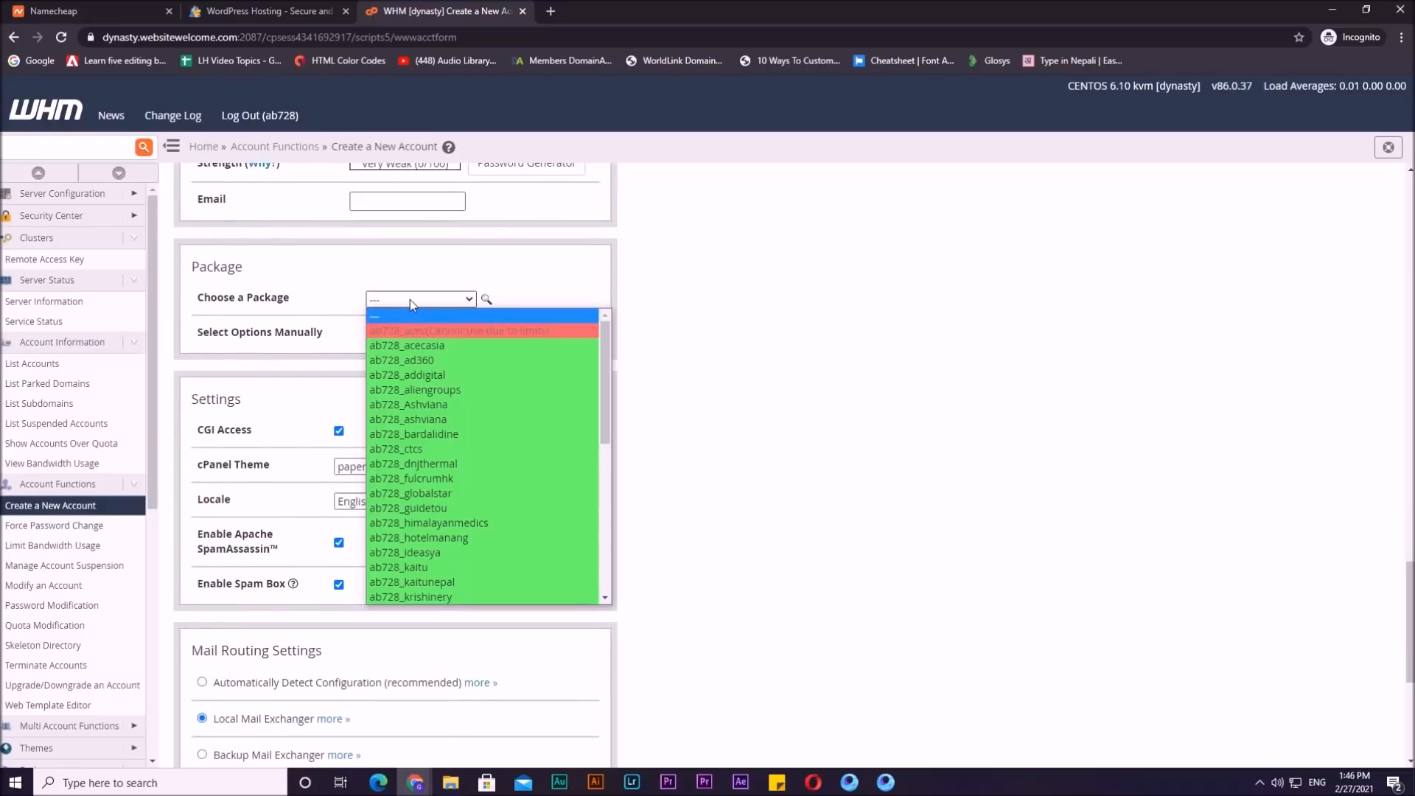
{"action": "left_click", "coordinate": [409, 299]}
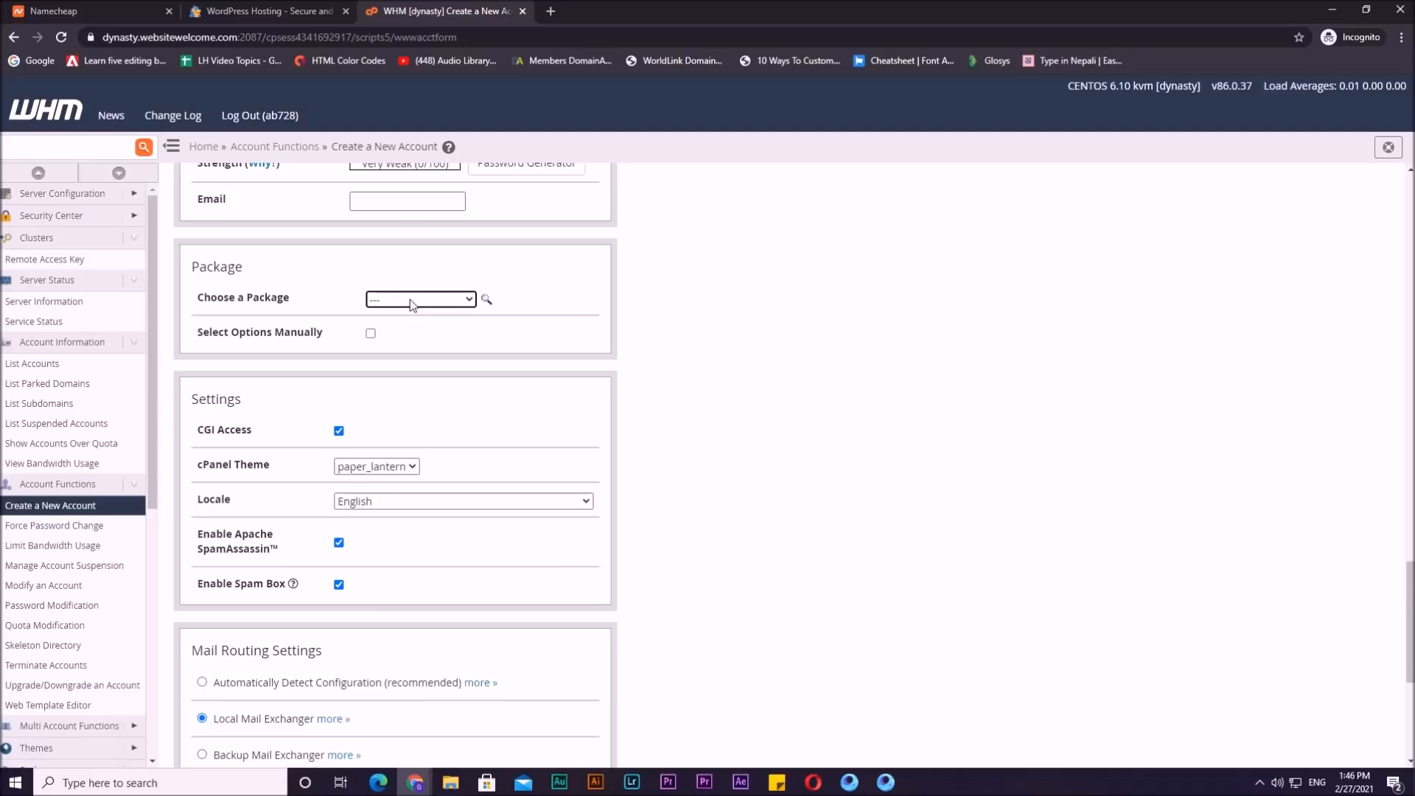
{"action": "left_click", "coordinate": [448, 299]}
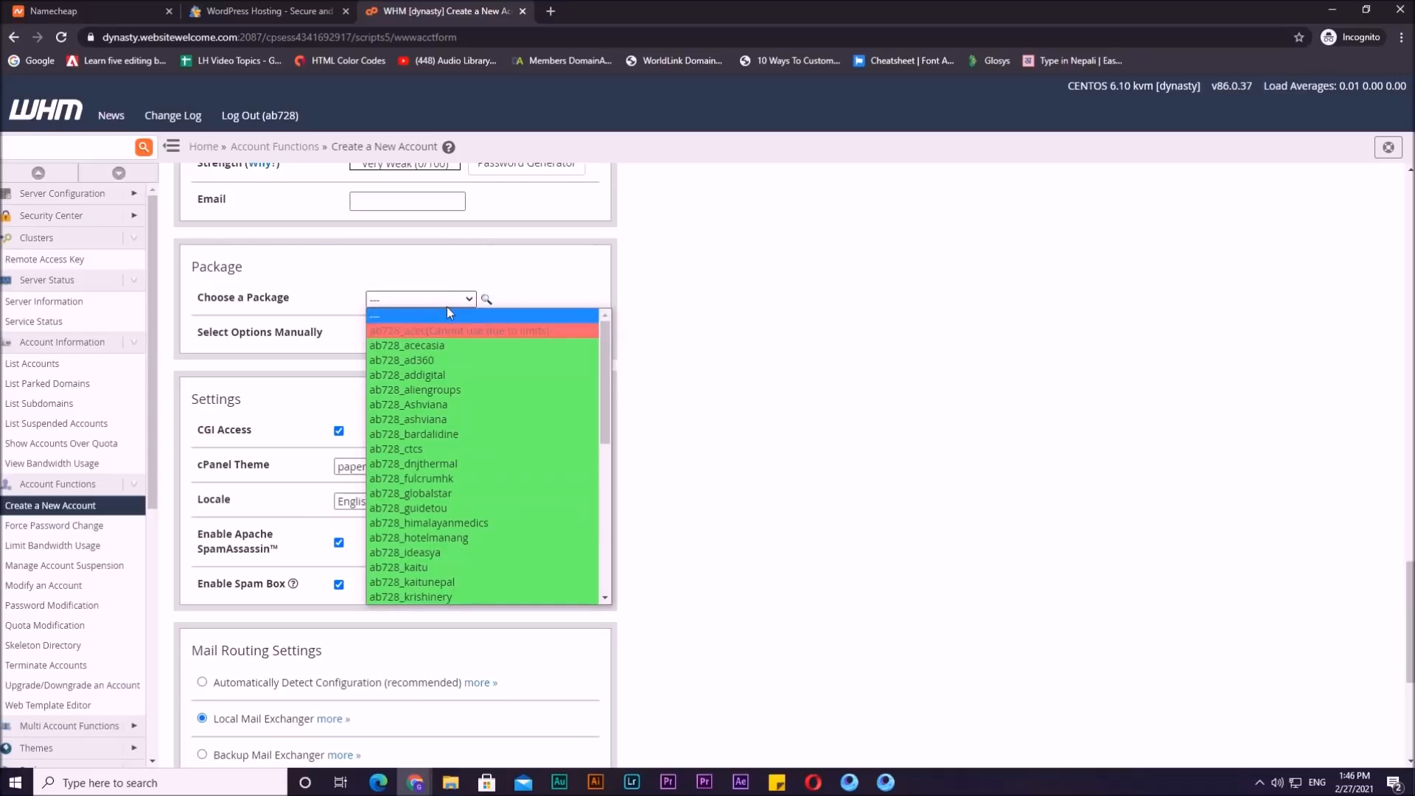
{"action": "left_click", "coordinate": [447, 305]}
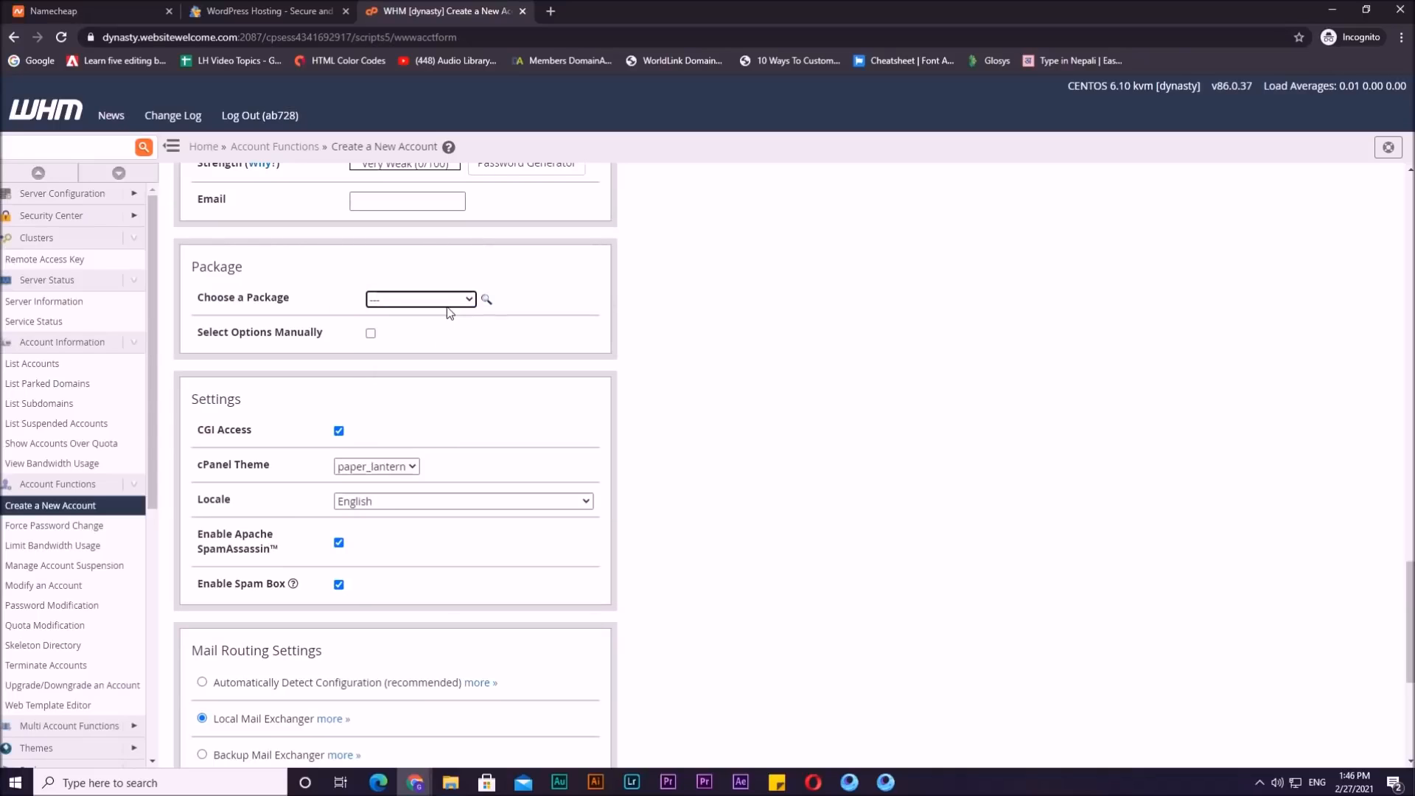
{"action": "left_click", "coordinate": [371, 335]}
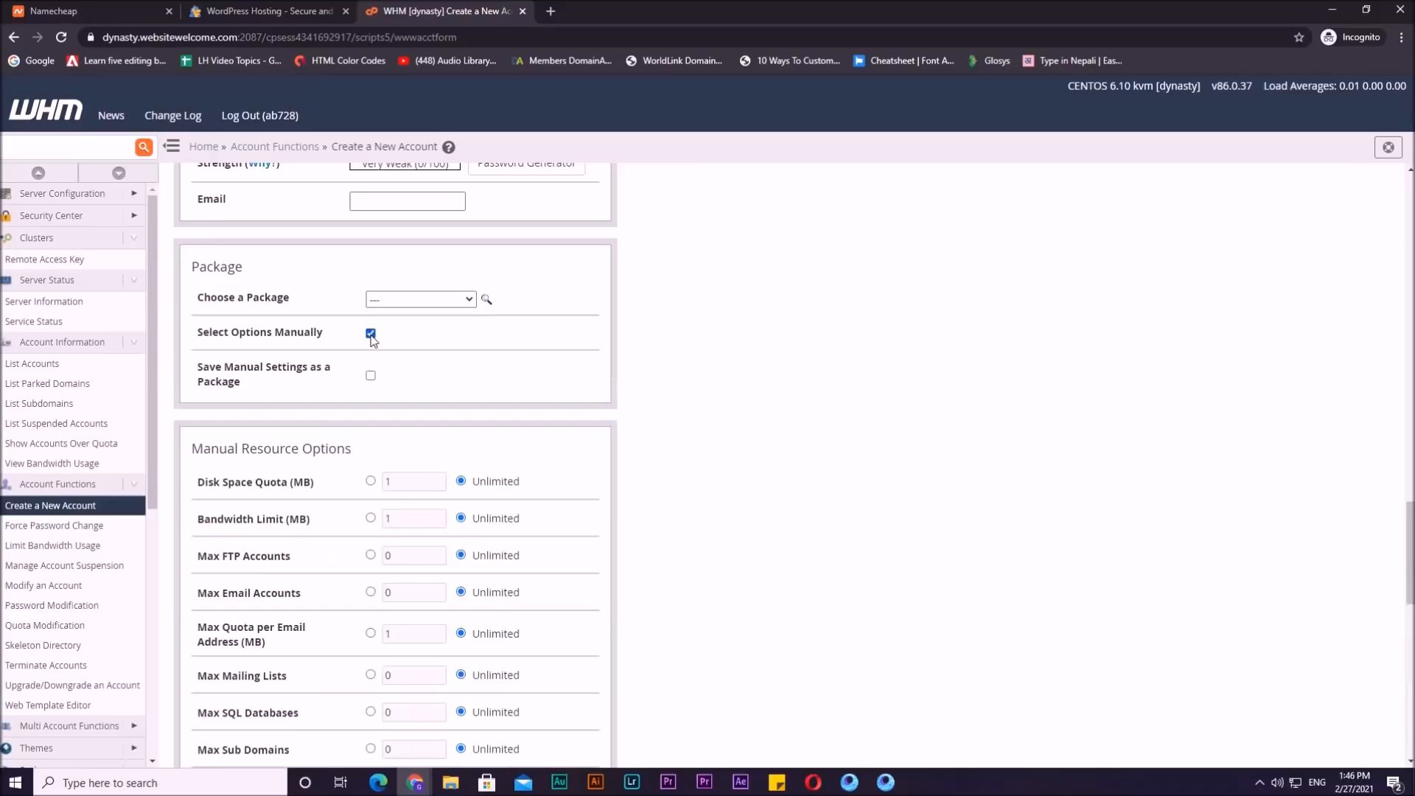
{"action": "left_click", "coordinate": [370, 377]}
{"action": "scroll", "coordinate": [372, 379], "scroll_direction": "down", "scroll_amount": 2}
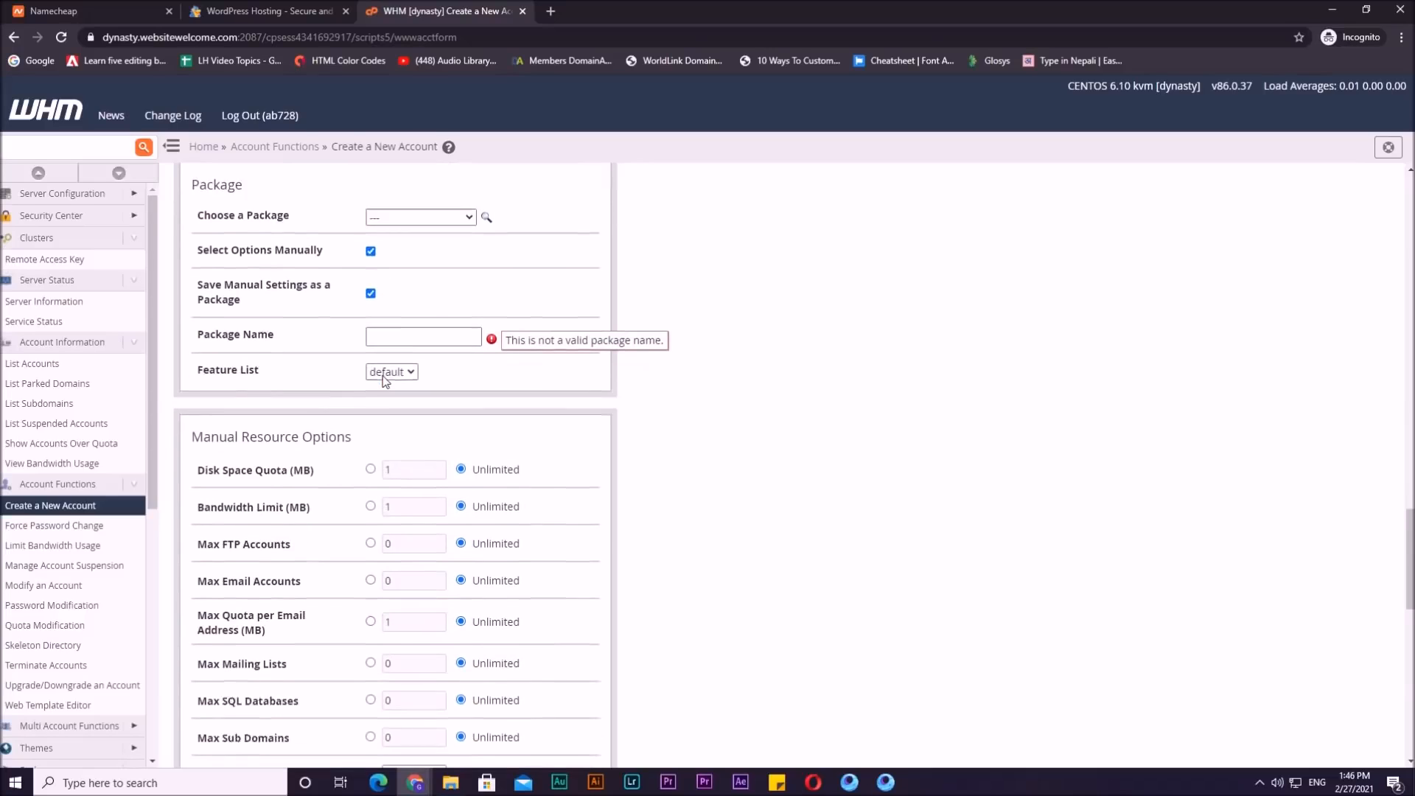
{"action": "left_click", "coordinate": [397, 272]}
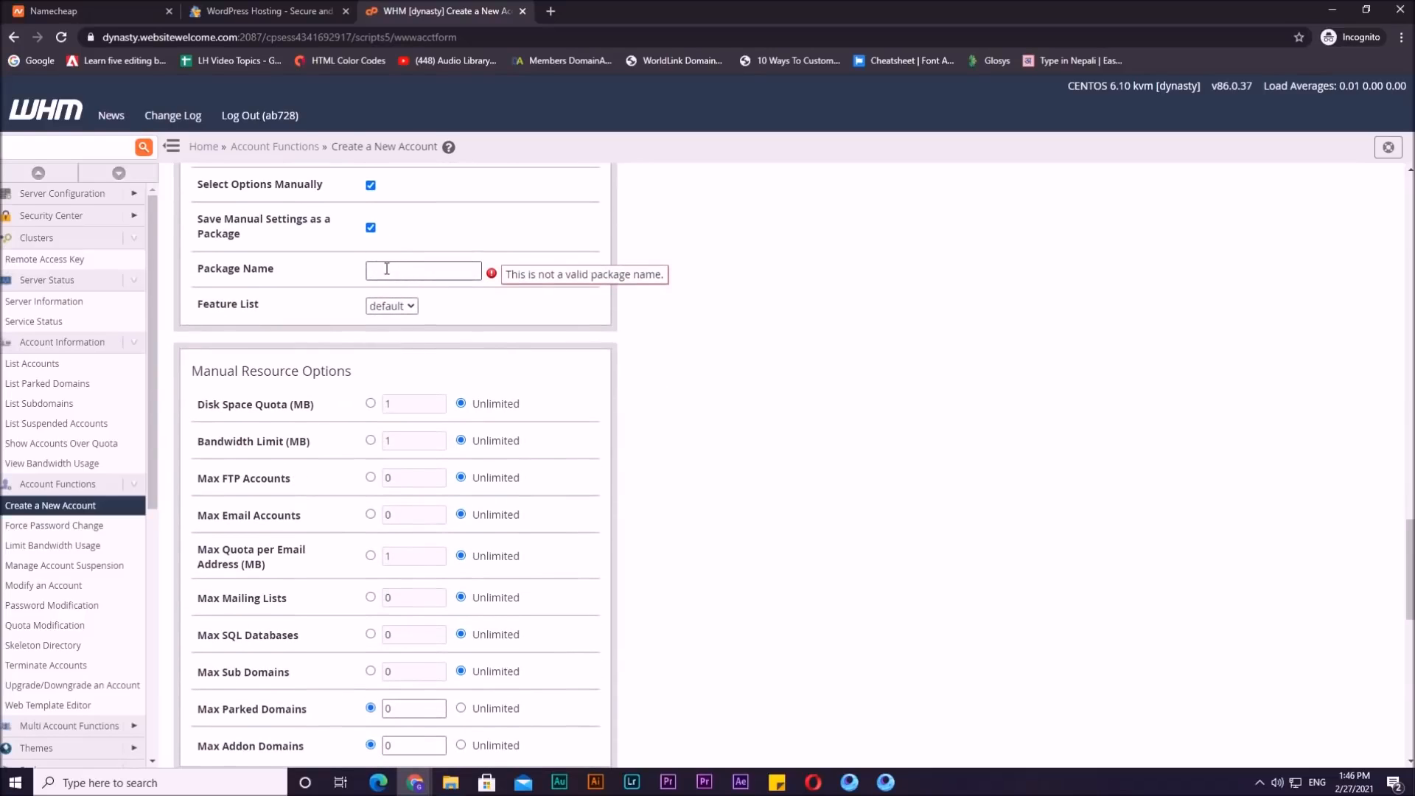
{"action": "left_click", "coordinate": [400, 277]}
{"action": "left_click", "coordinate": [415, 272]}
{"action": "type", "text": "xyzcompany"}
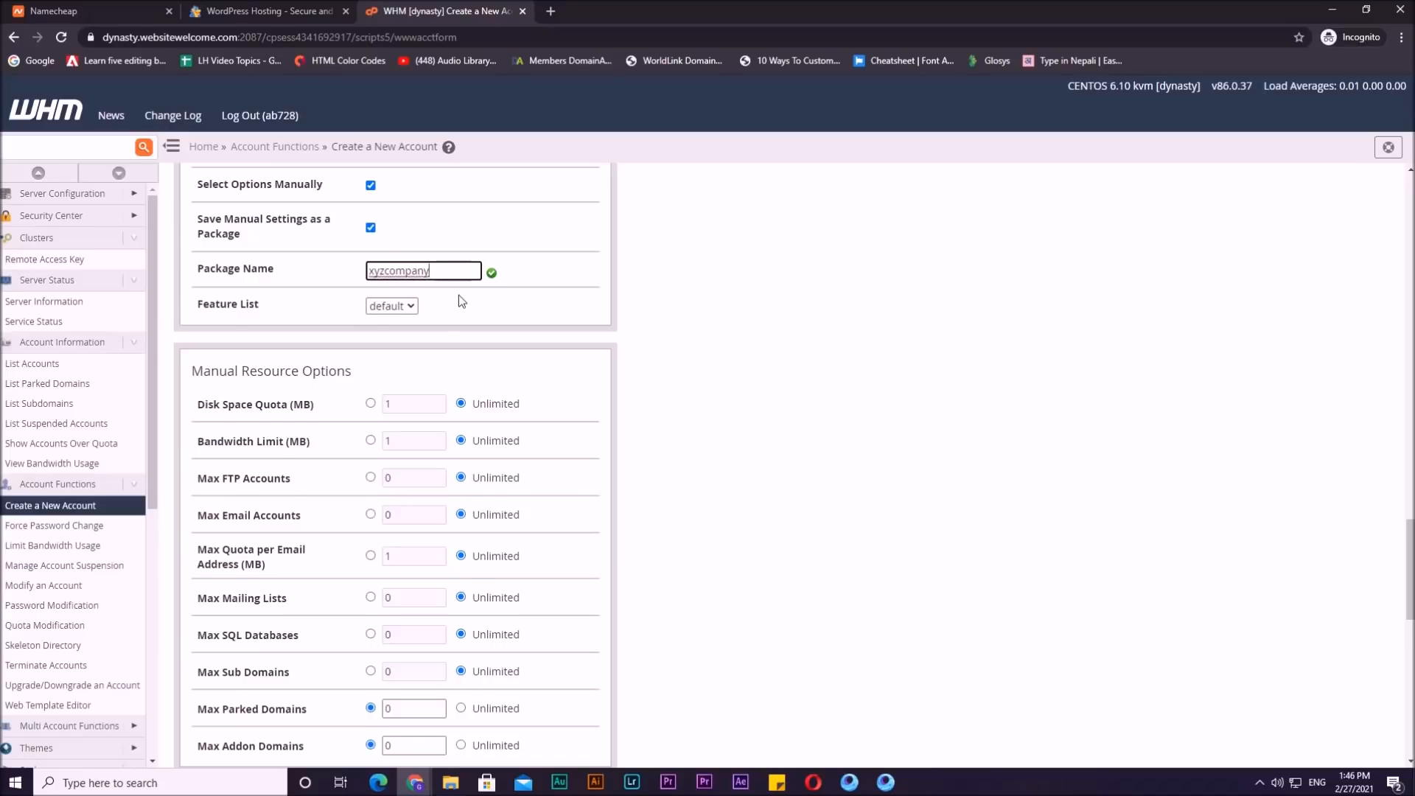
Step: Change the Disk Space Quota from Unlimited to a fixed 1024 MB
{"action": "scroll", "coordinate": [466, 299], "scroll_direction": "down", "scroll_amount": 1}
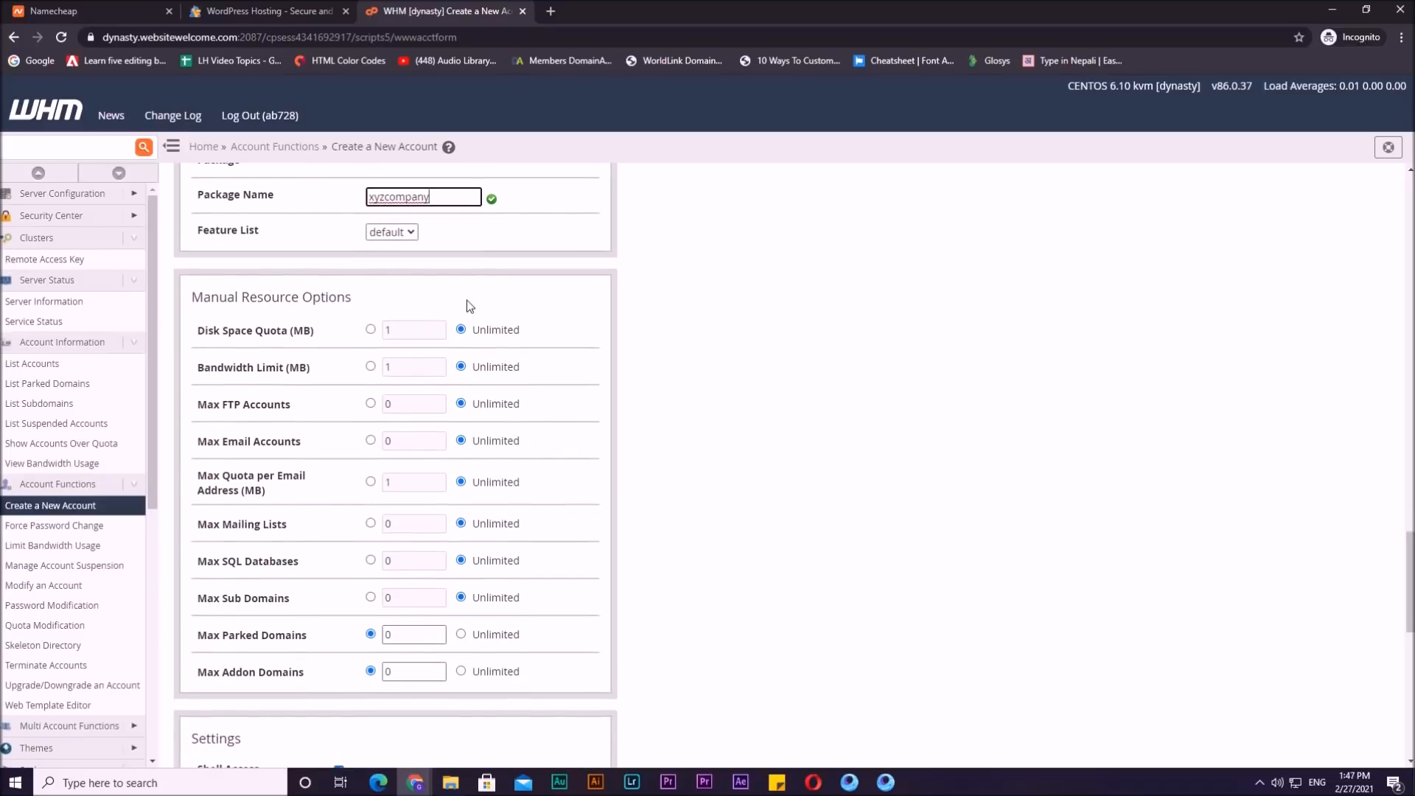
{"action": "left_click", "coordinate": [371, 330]}
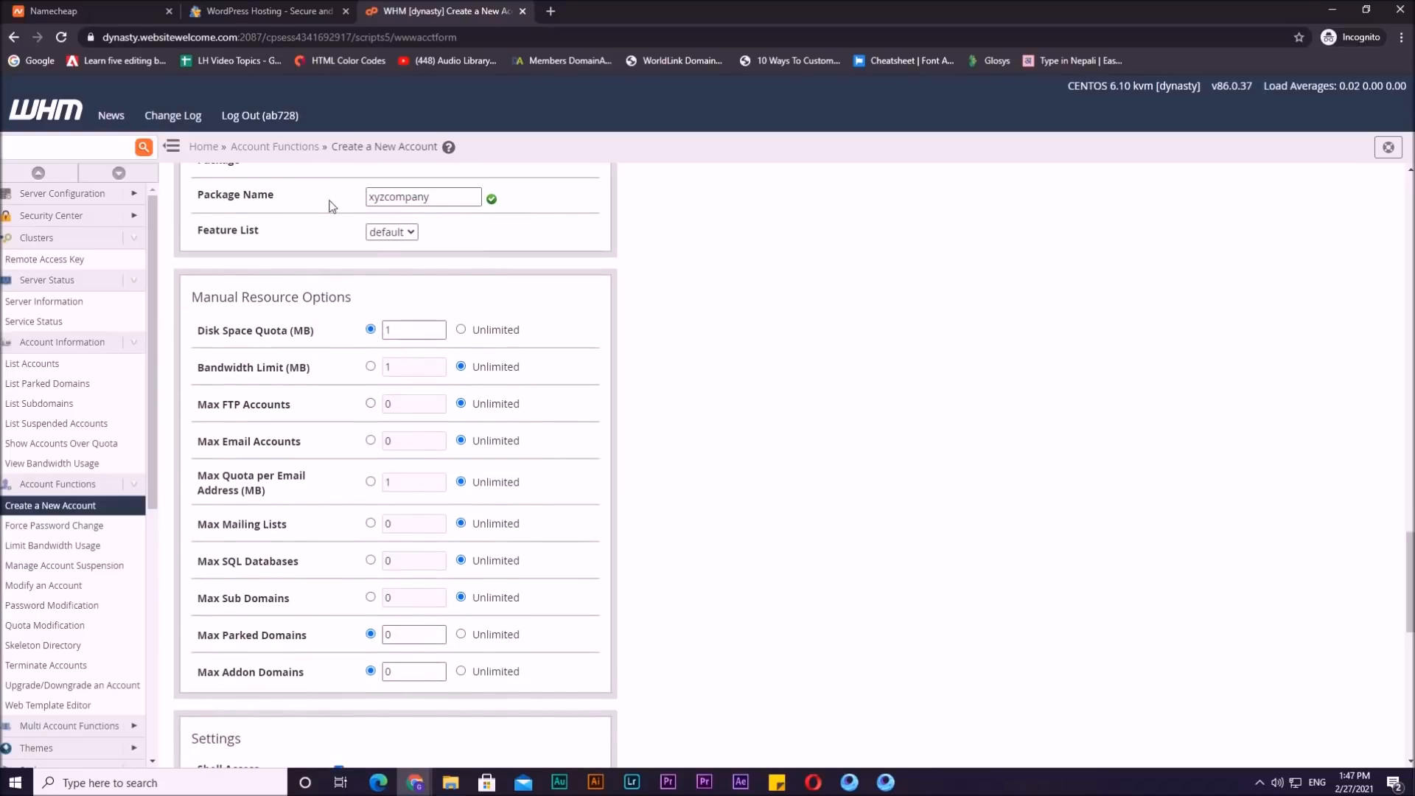
{"action": "left_click", "coordinate": [412, 330]}
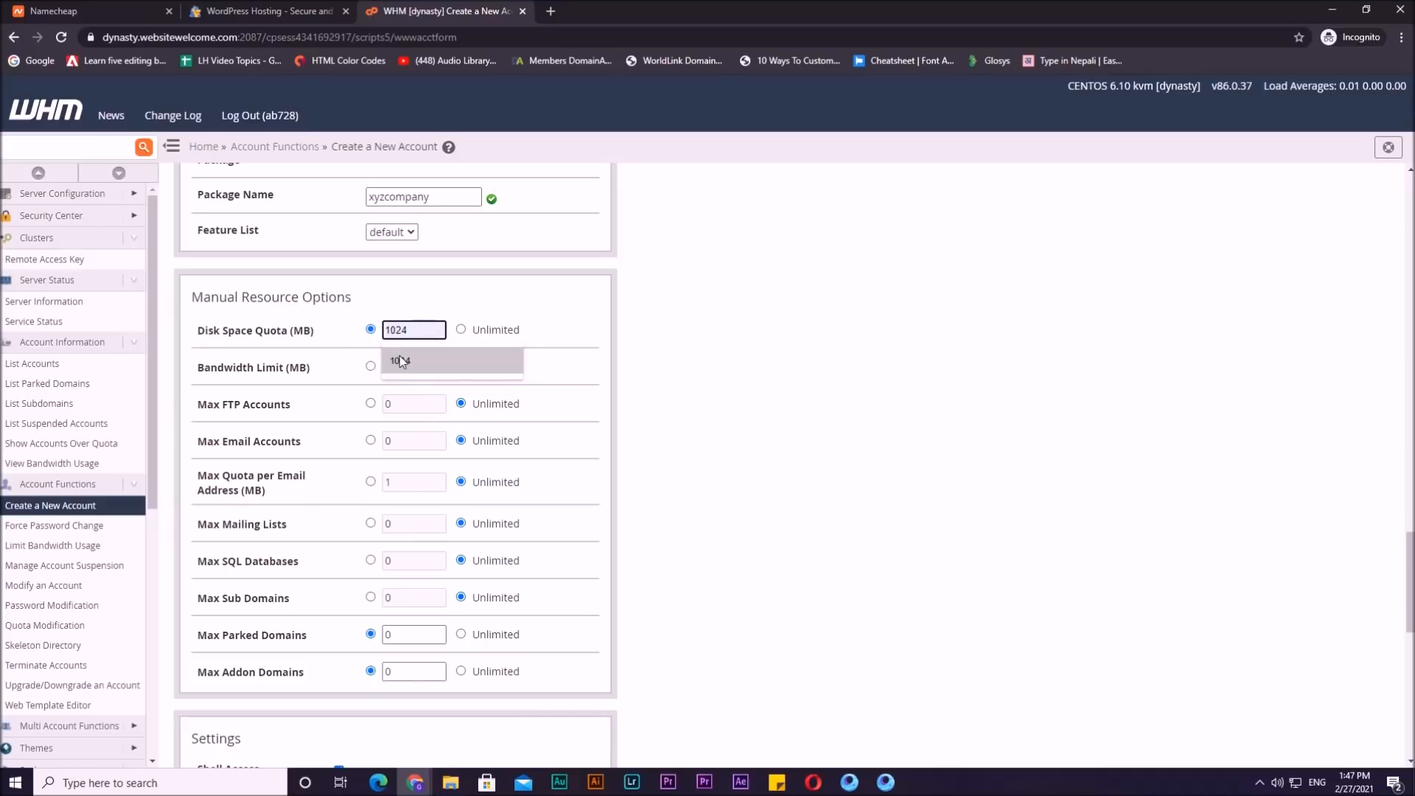
{"action": "left_click", "coordinate": [400, 360]}
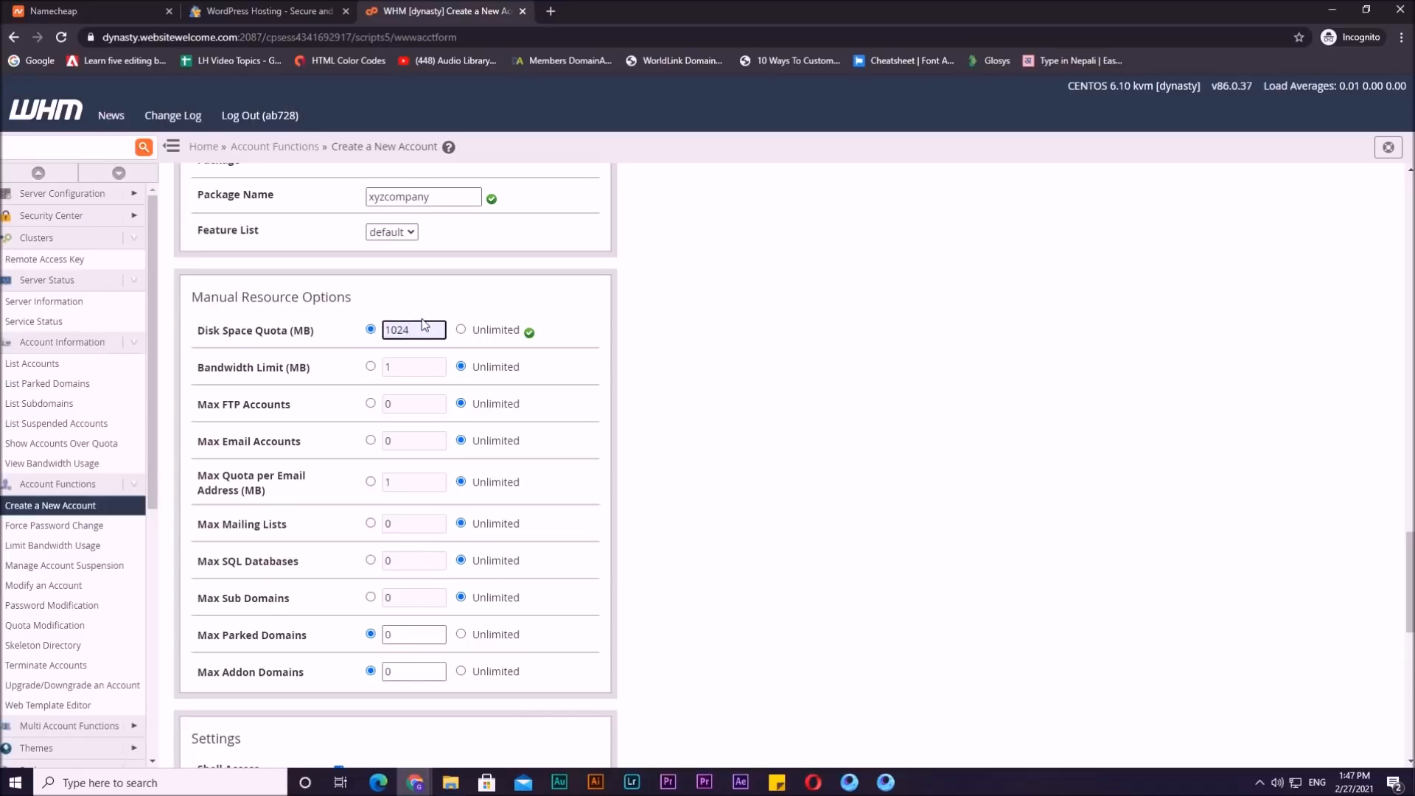
Step: Review the nameserver addresses against Namecheap, then open WHM's List Accounts page
{"action": "scroll", "coordinate": [418, 336], "scroll_direction": "down", "scroll_amount": 5}
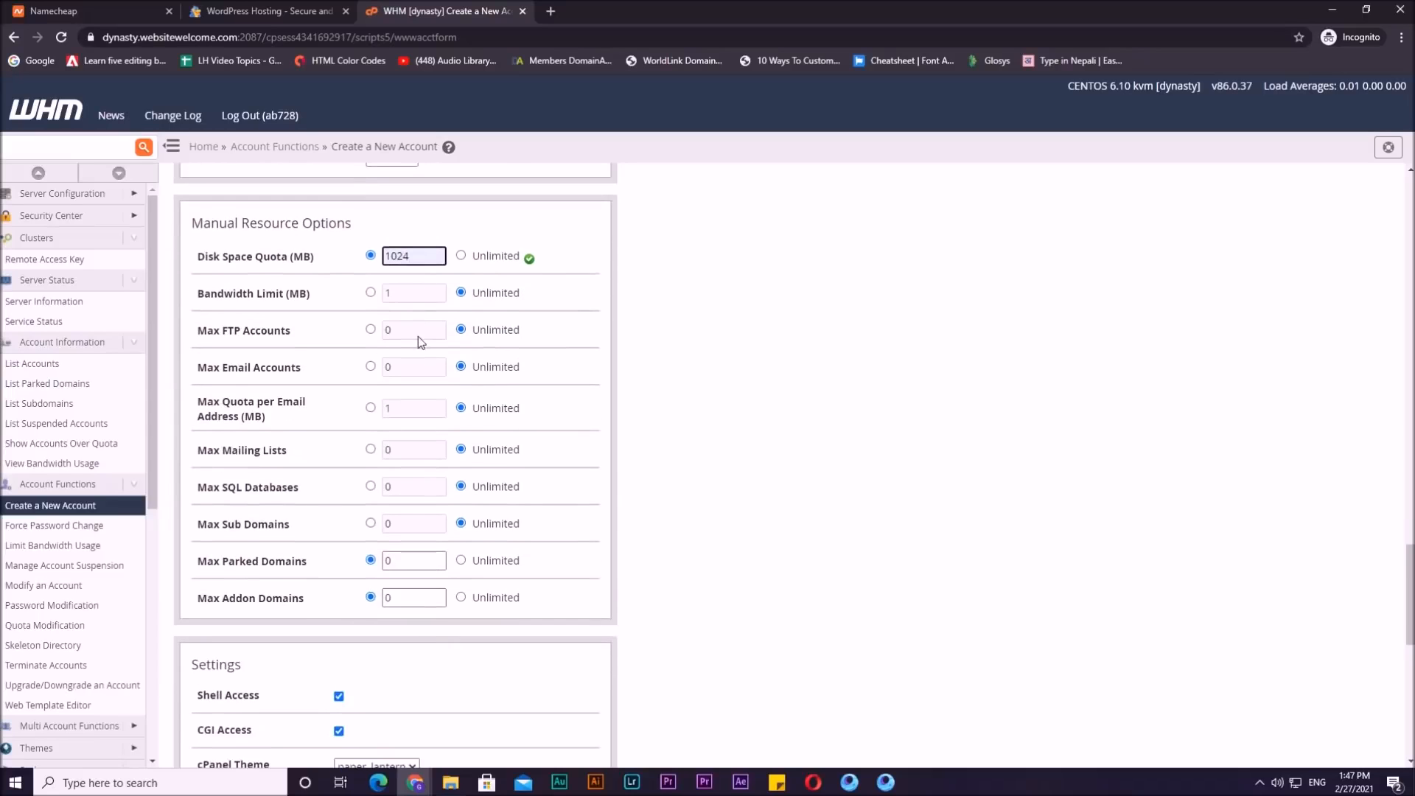
{"action": "scroll", "coordinate": [418, 336], "scroll_direction": "down", "scroll_amount": 5}
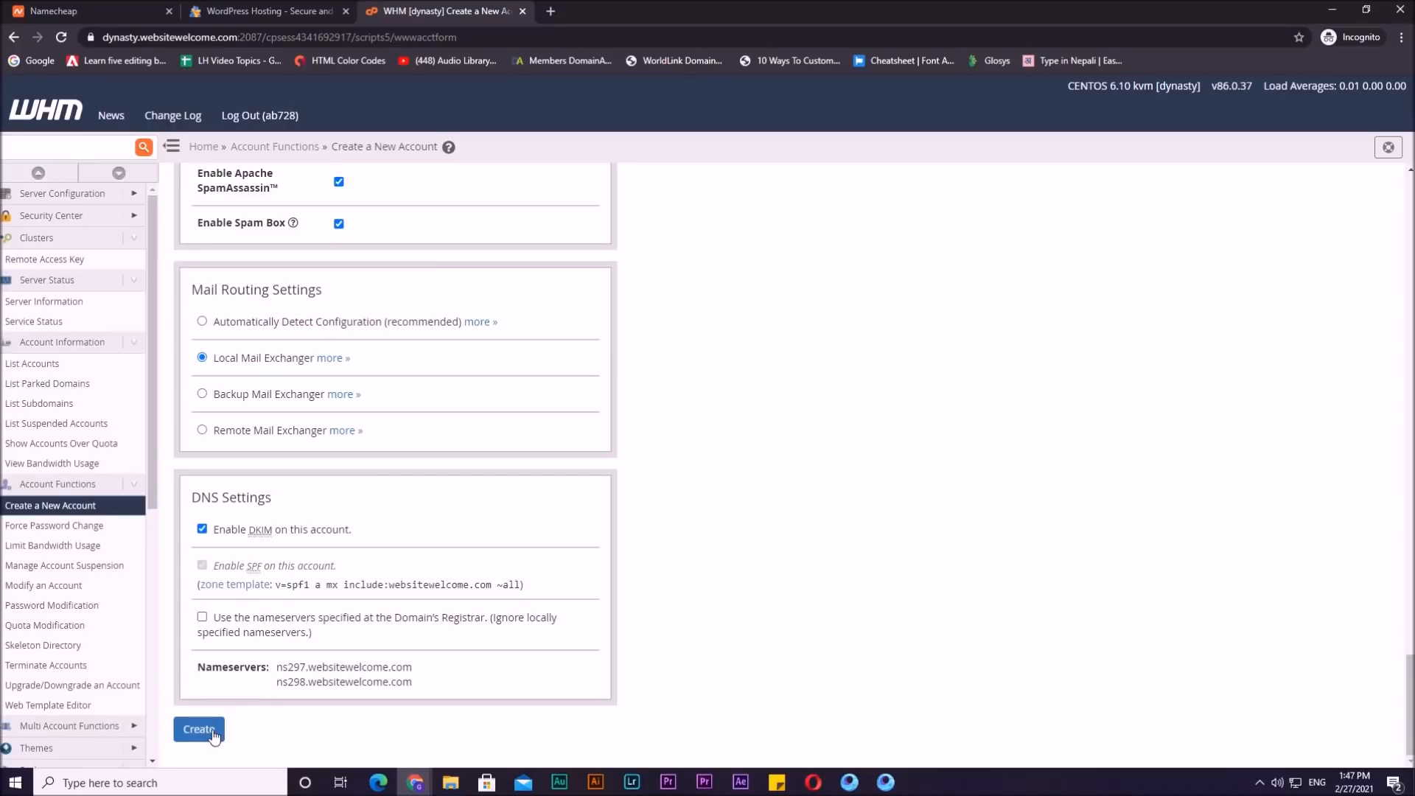
{"action": "left_click_drag", "start_coordinate": [277, 667], "coordinate": [418, 679]}
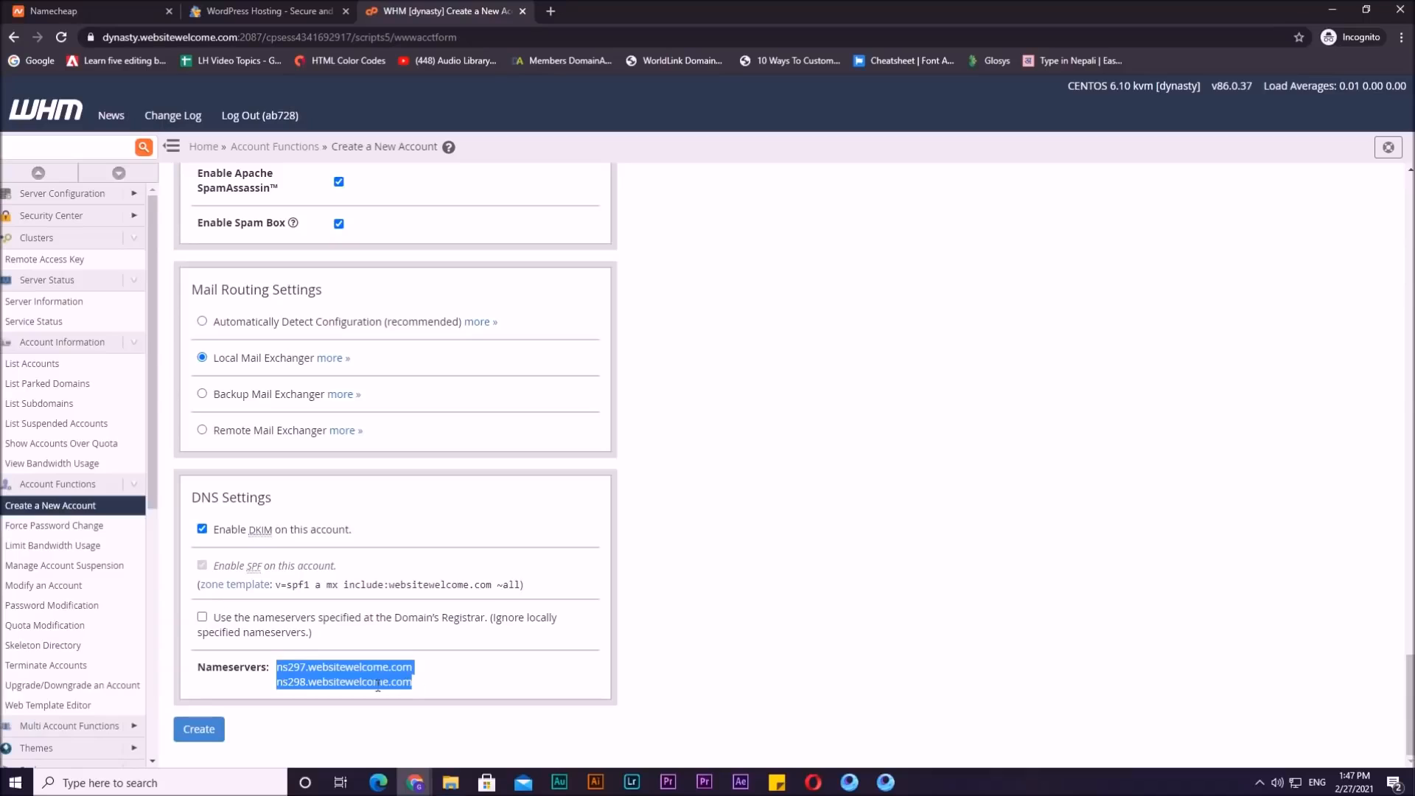
{"action": "left_click", "coordinate": [129, 9]}
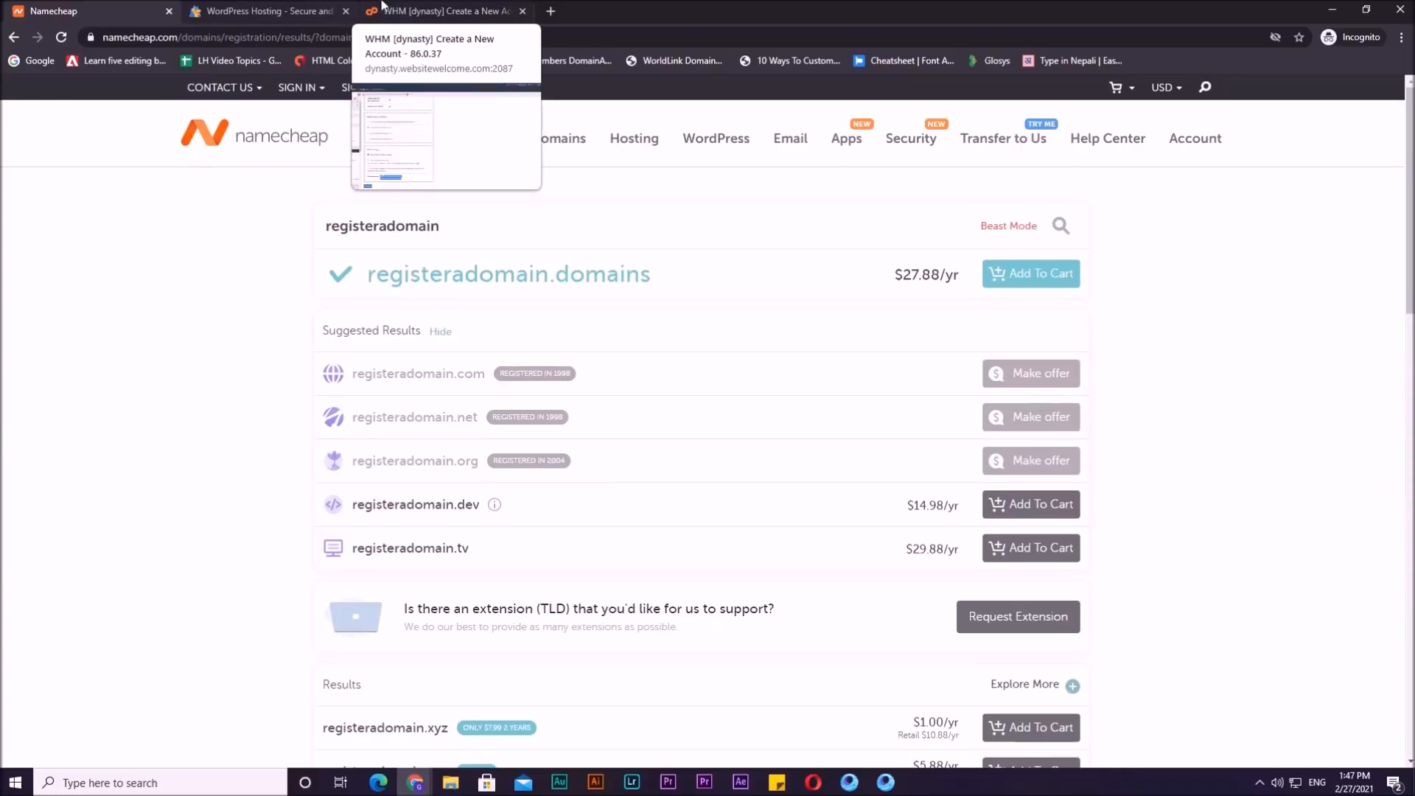
{"action": "left_click", "coordinate": [442, 10]}
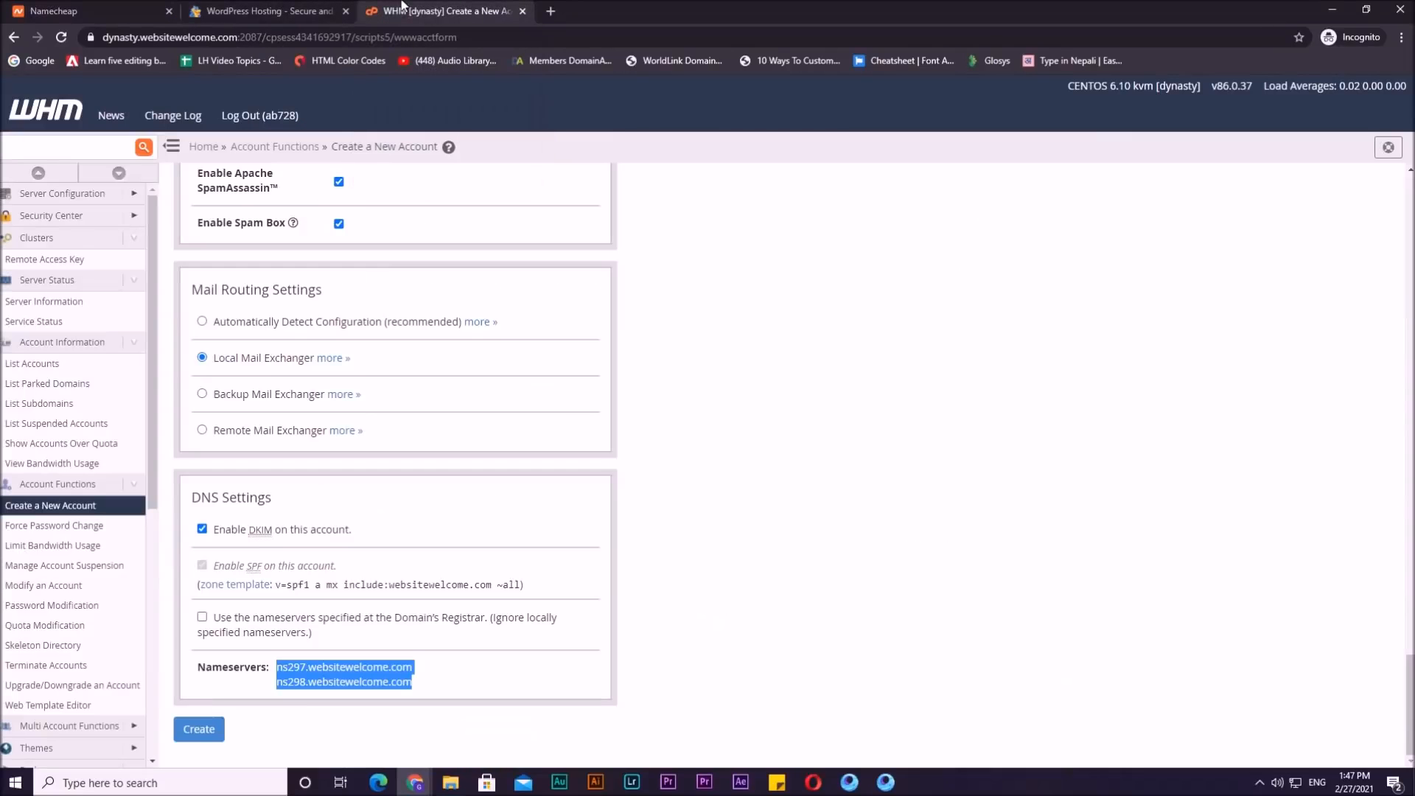
{"action": "left_click", "coordinate": [750, 550]}
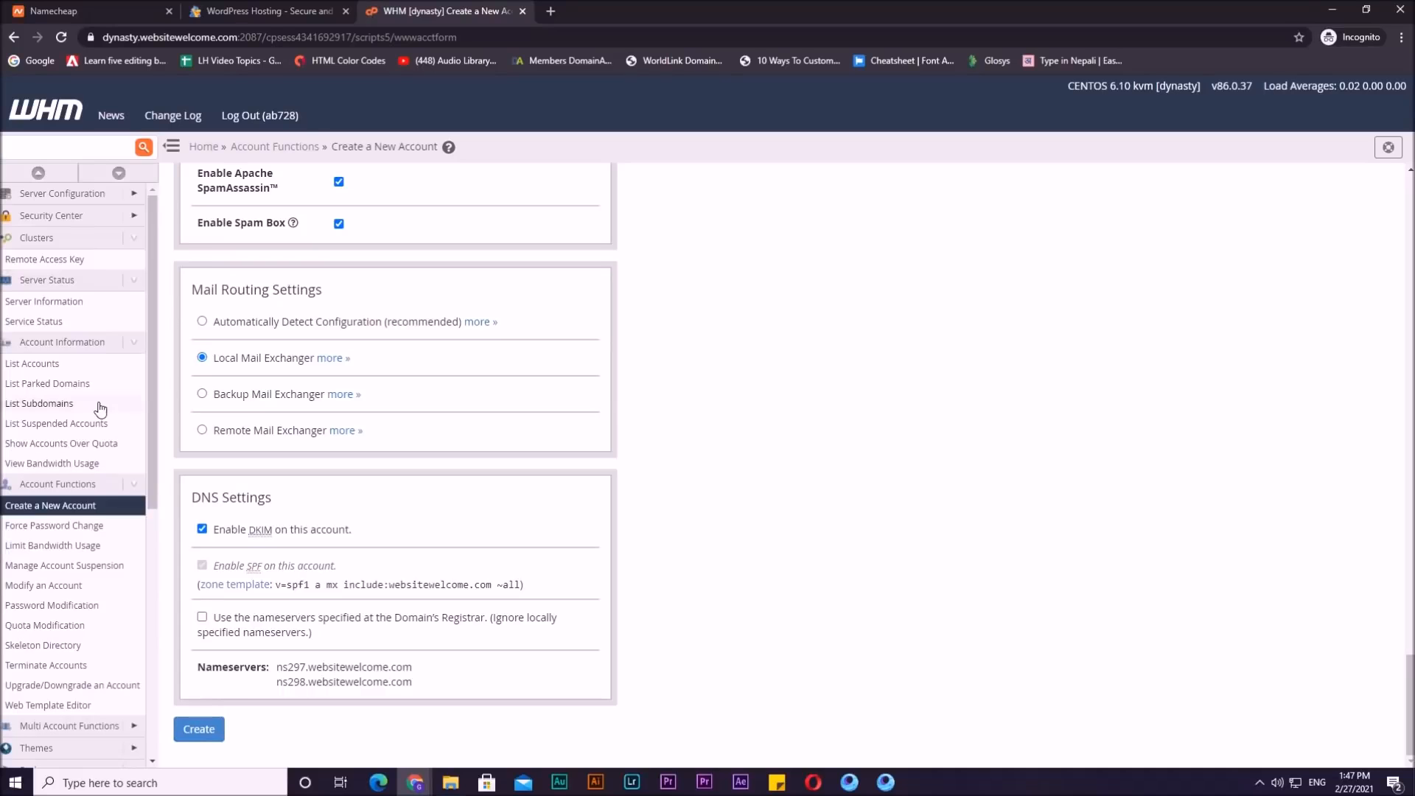
{"action": "left_click", "coordinate": [42, 365]}
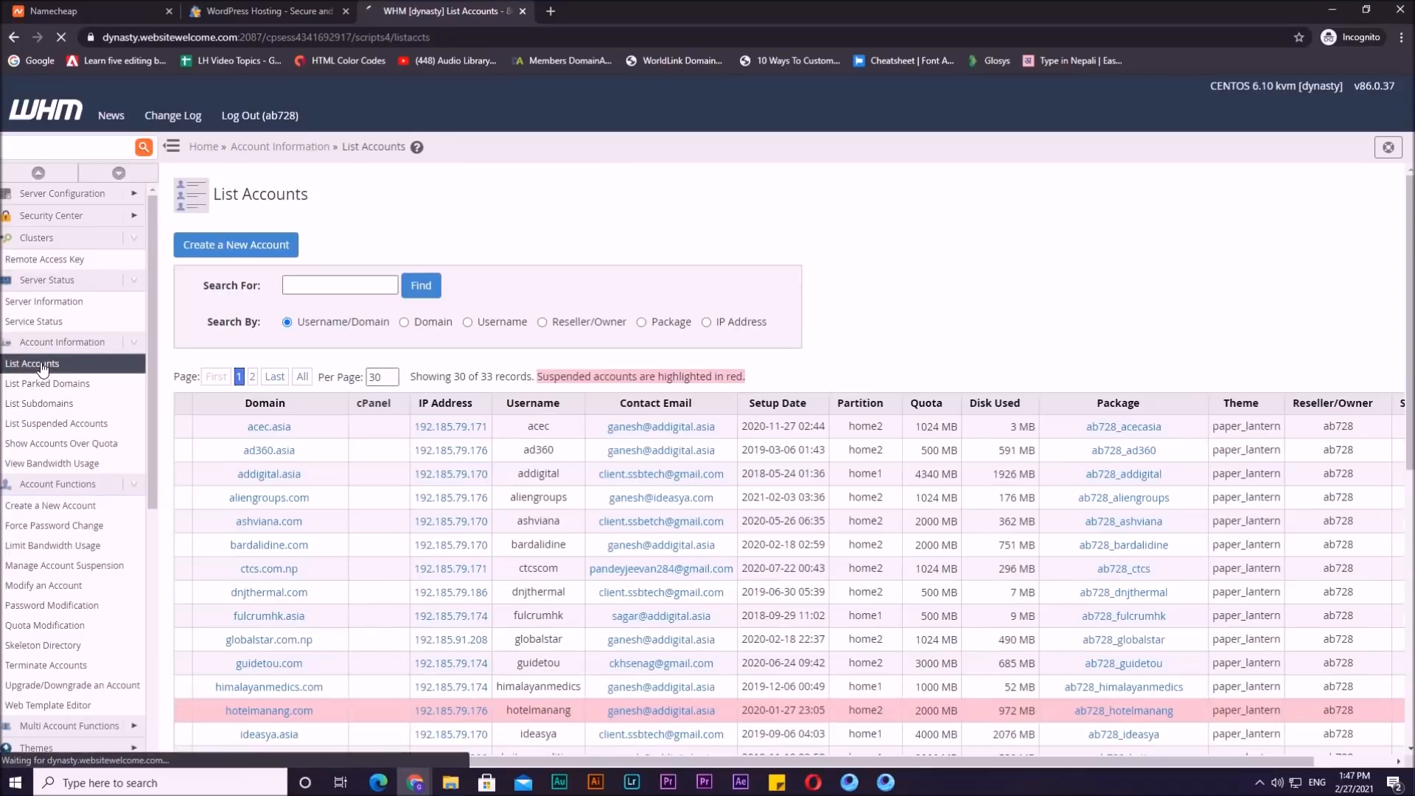
Step: Open the upayportal.com website from the List Accounts table, then return to WHM
{"action": "scroll", "coordinate": [382, 442], "scroll_direction": "down", "scroll_amount": 4}
{"action": "scroll", "coordinate": [382, 443], "scroll_direction": "down", "scroll_amount": 3}
{"action": "scroll", "coordinate": [382, 442], "scroll_direction": "up", "scroll_amount": 5}
{"action": "scroll", "coordinate": [382, 442], "scroll_direction": "down", "scroll_amount": 5}
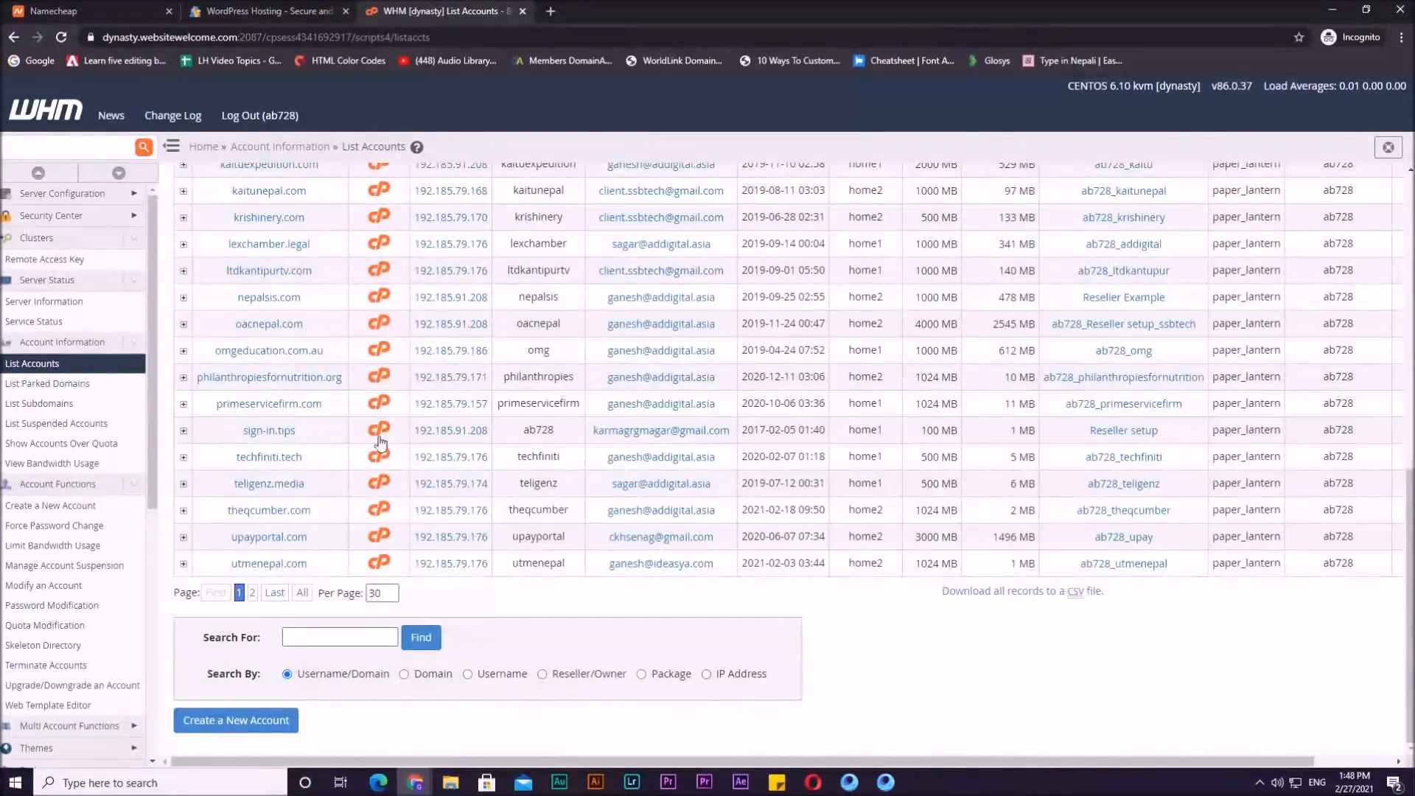
{"action": "left_click", "coordinate": [294, 540]}
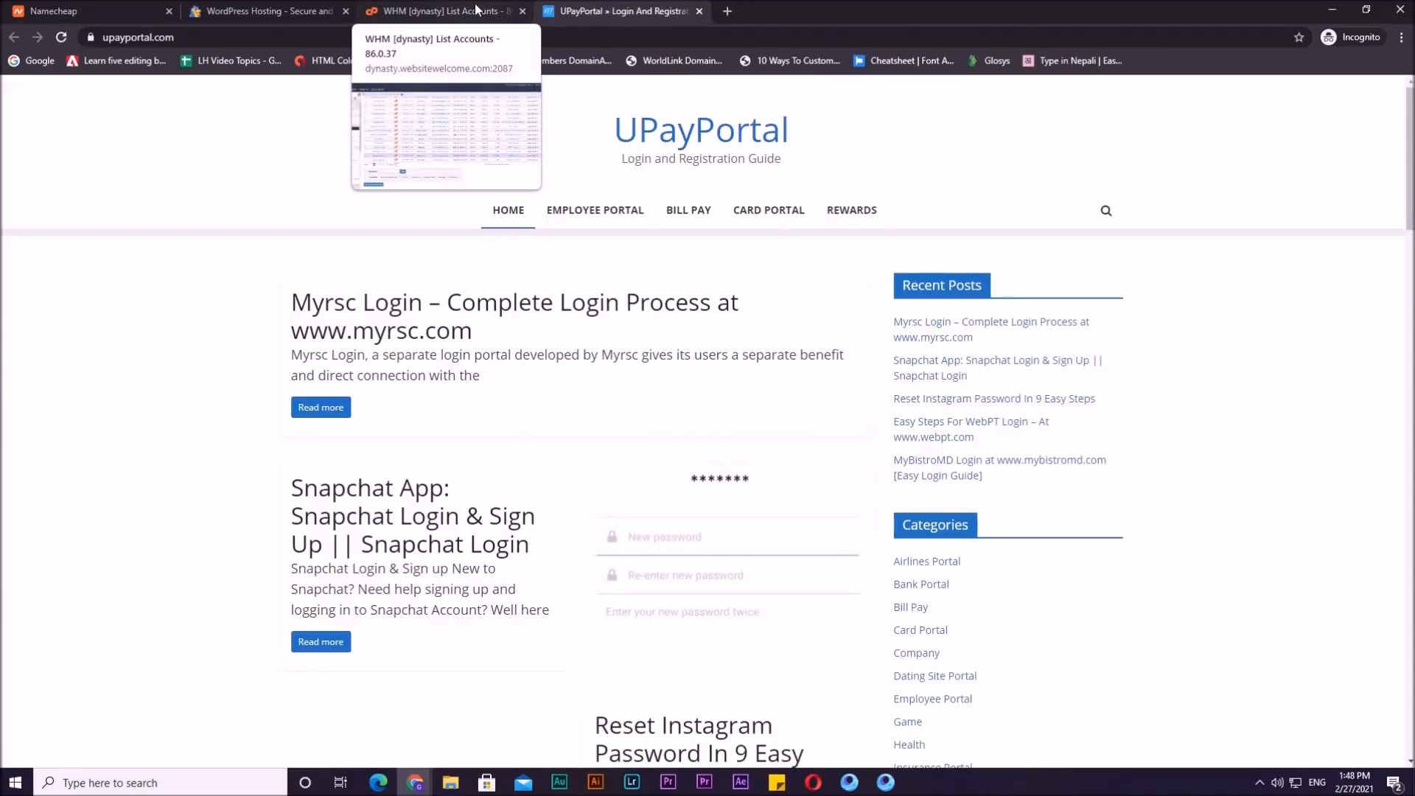
{"action": "left_click", "coordinate": [470, 7]}
Step: Open the upayportal.com account's cPanel in a new tab and close the UPayPortal website tab
{"action": "left_click", "coordinate": [379, 538]}
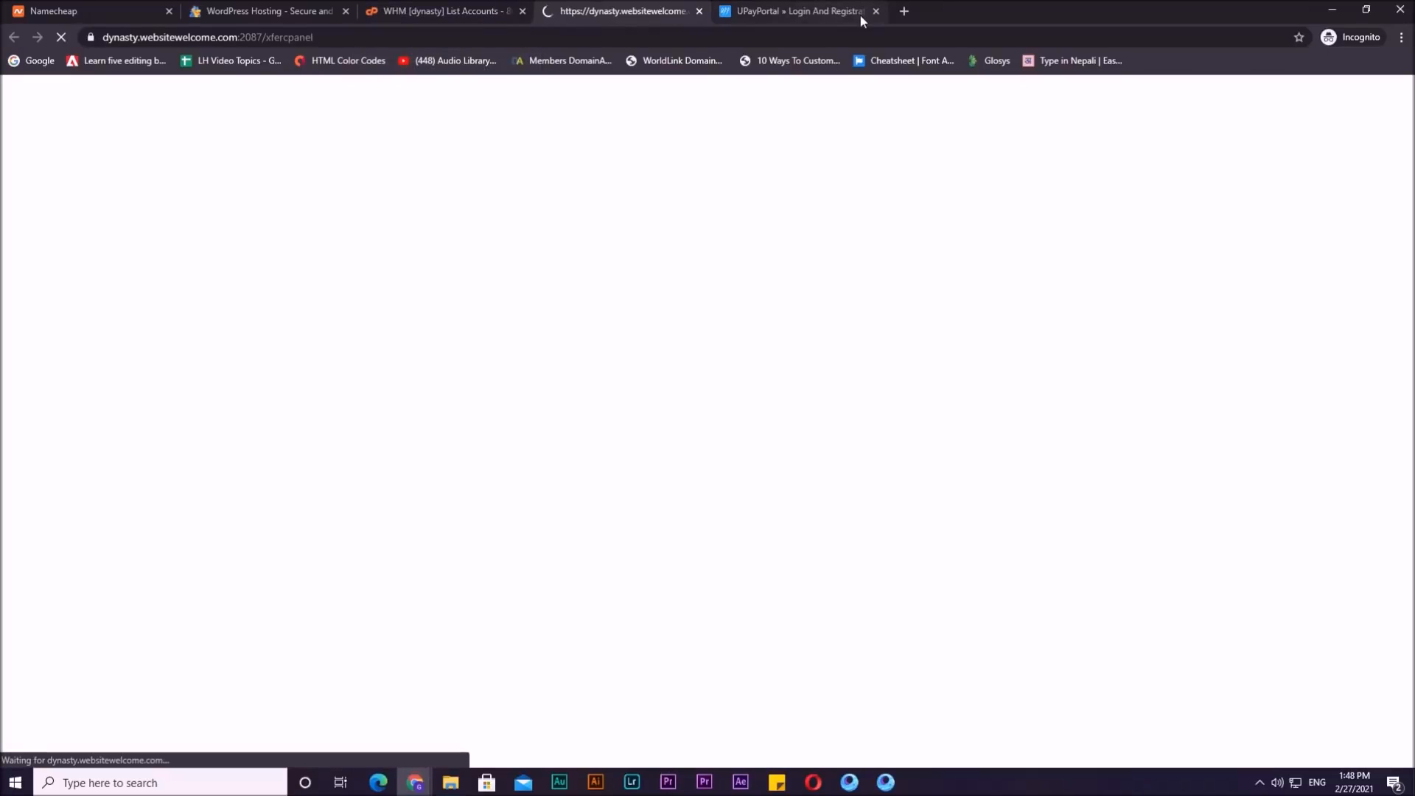
{"action": "left_click", "coordinate": [875, 11]}
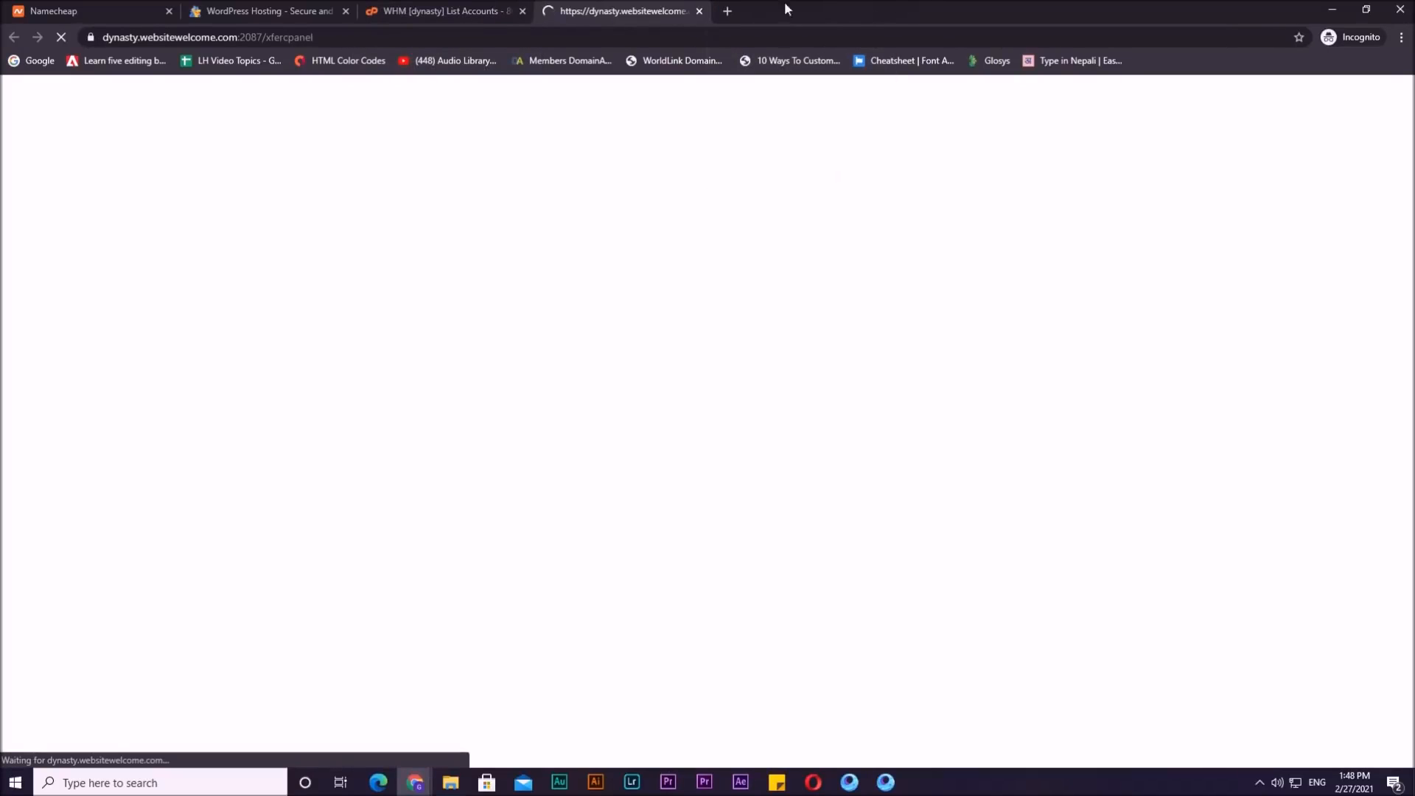
{"action": "left_click", "coordinate": [452, 8]}
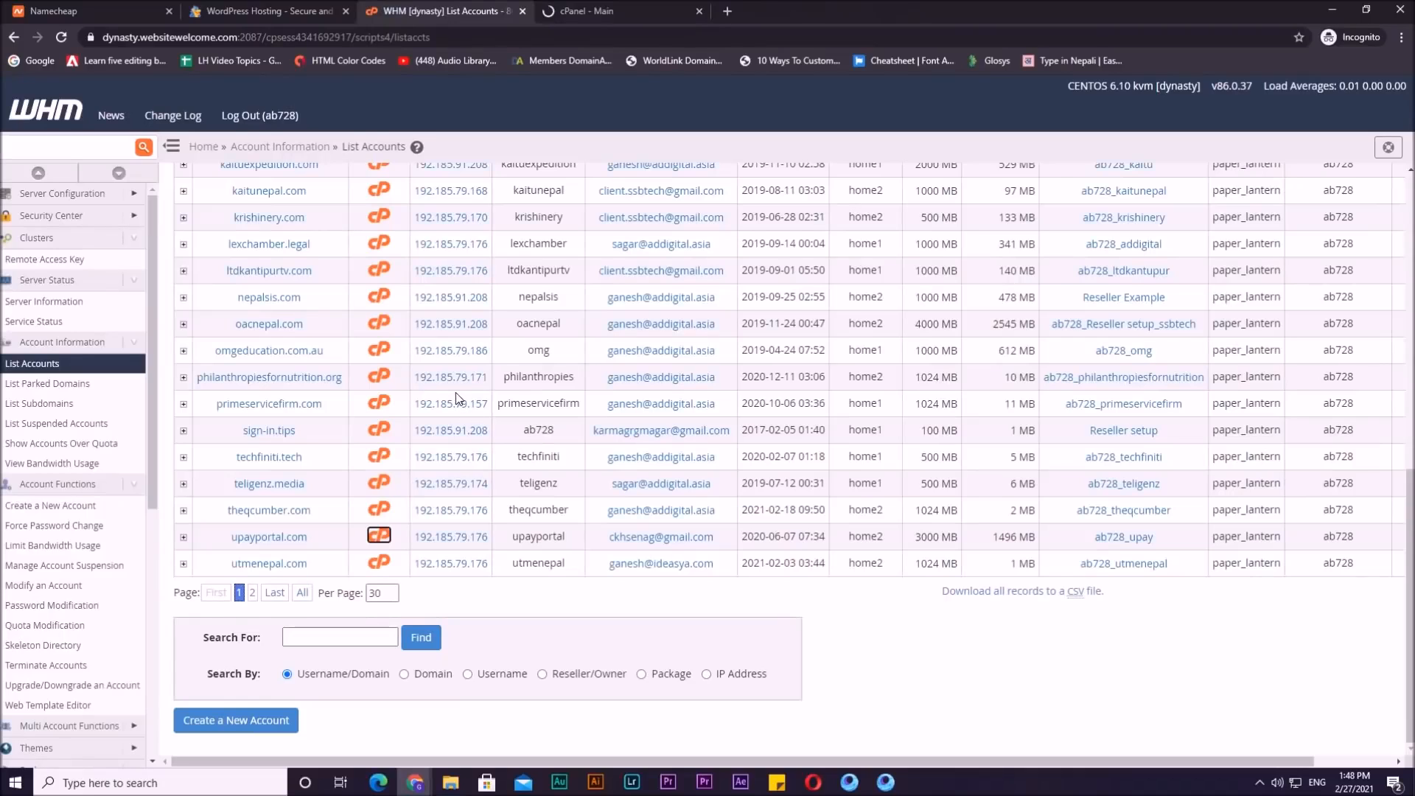
Step: Check the other open tabs, then scroll the upayportal.com cPanel home page down toward Software
{"action": "left_click", "coordinate": [609, 8]}
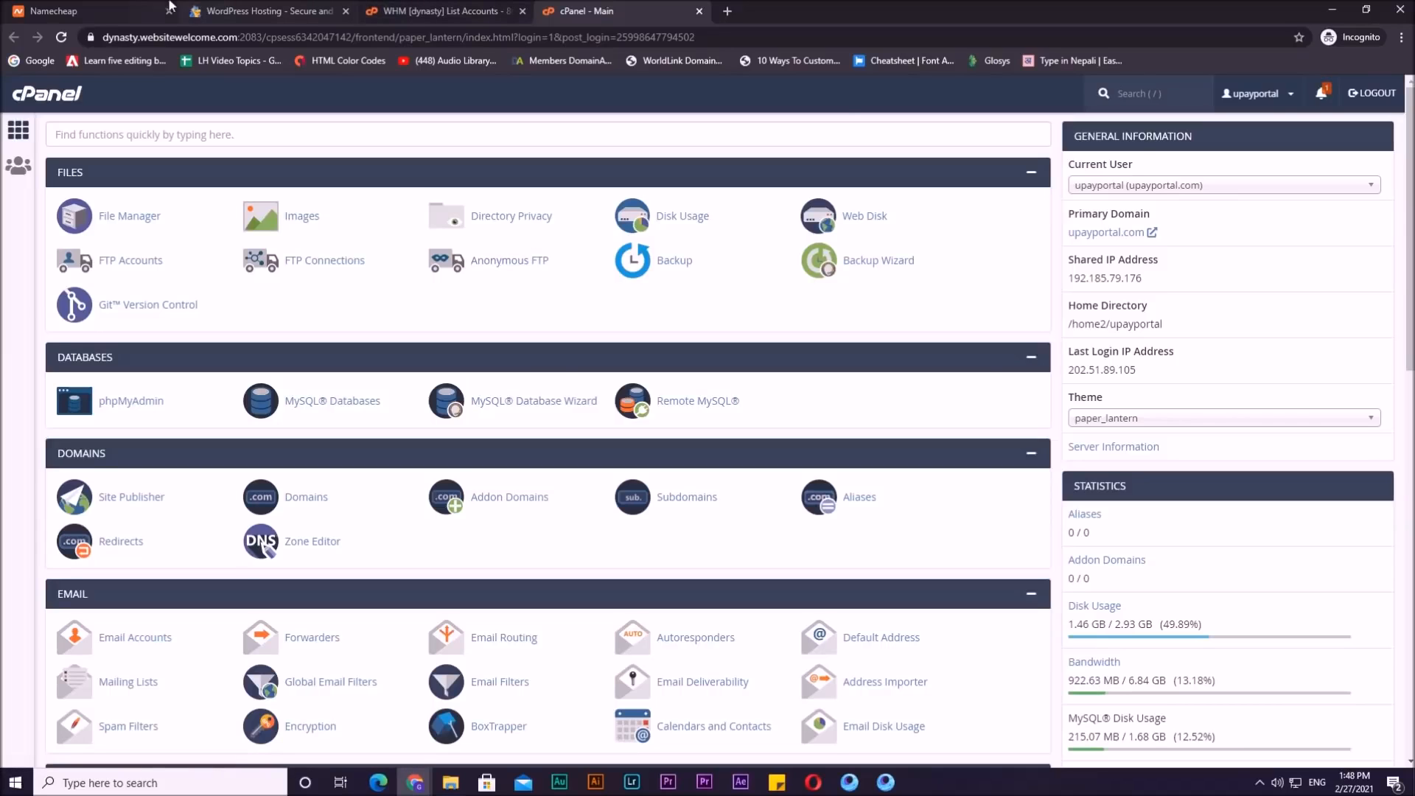
{"action": "left_click", "coordinate": [104, 11]}
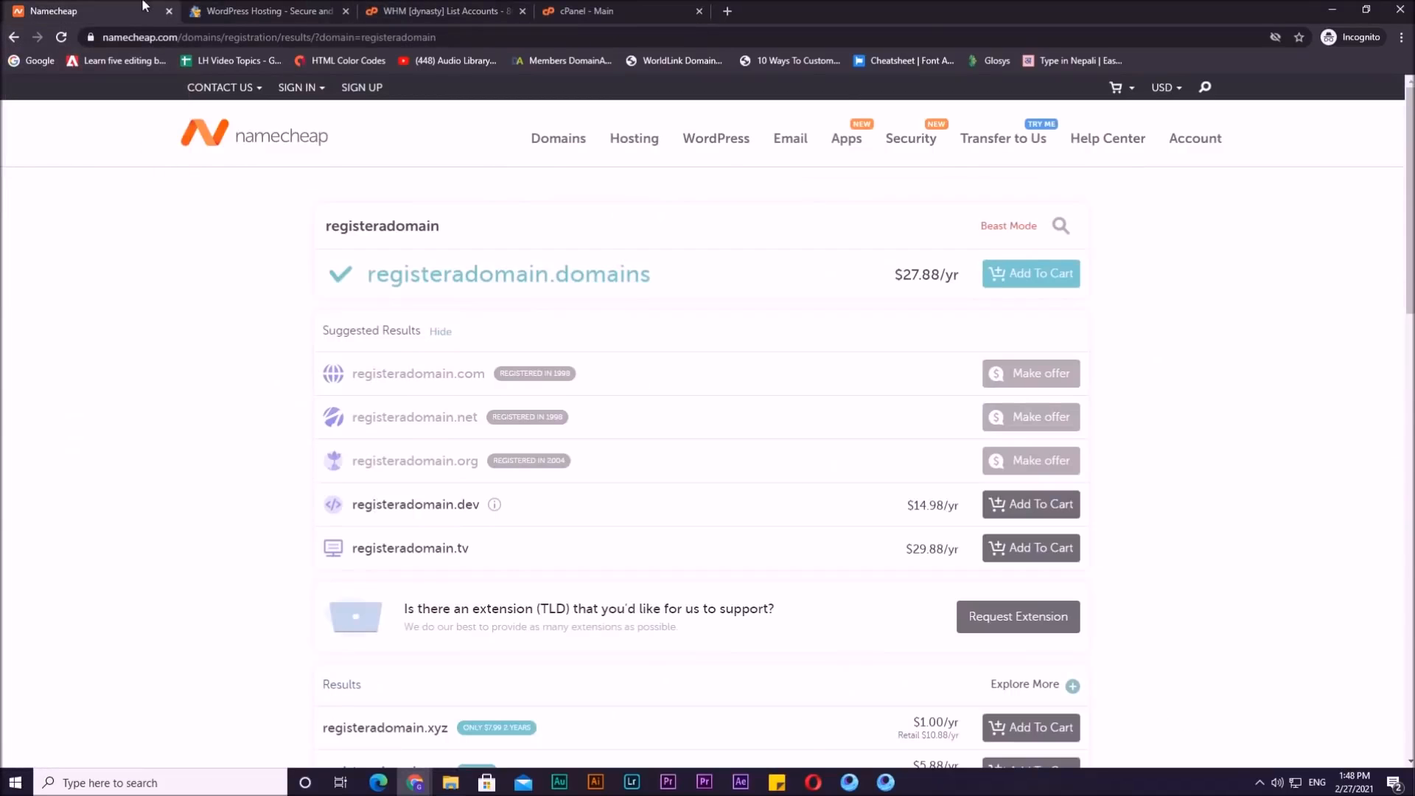
{"action": "left_click", "coordinate": [278, 11]}
{"action": "left_click", "coordinate": [480, 10]}
{"action": "left_click", "coordinate": [623, 15]}
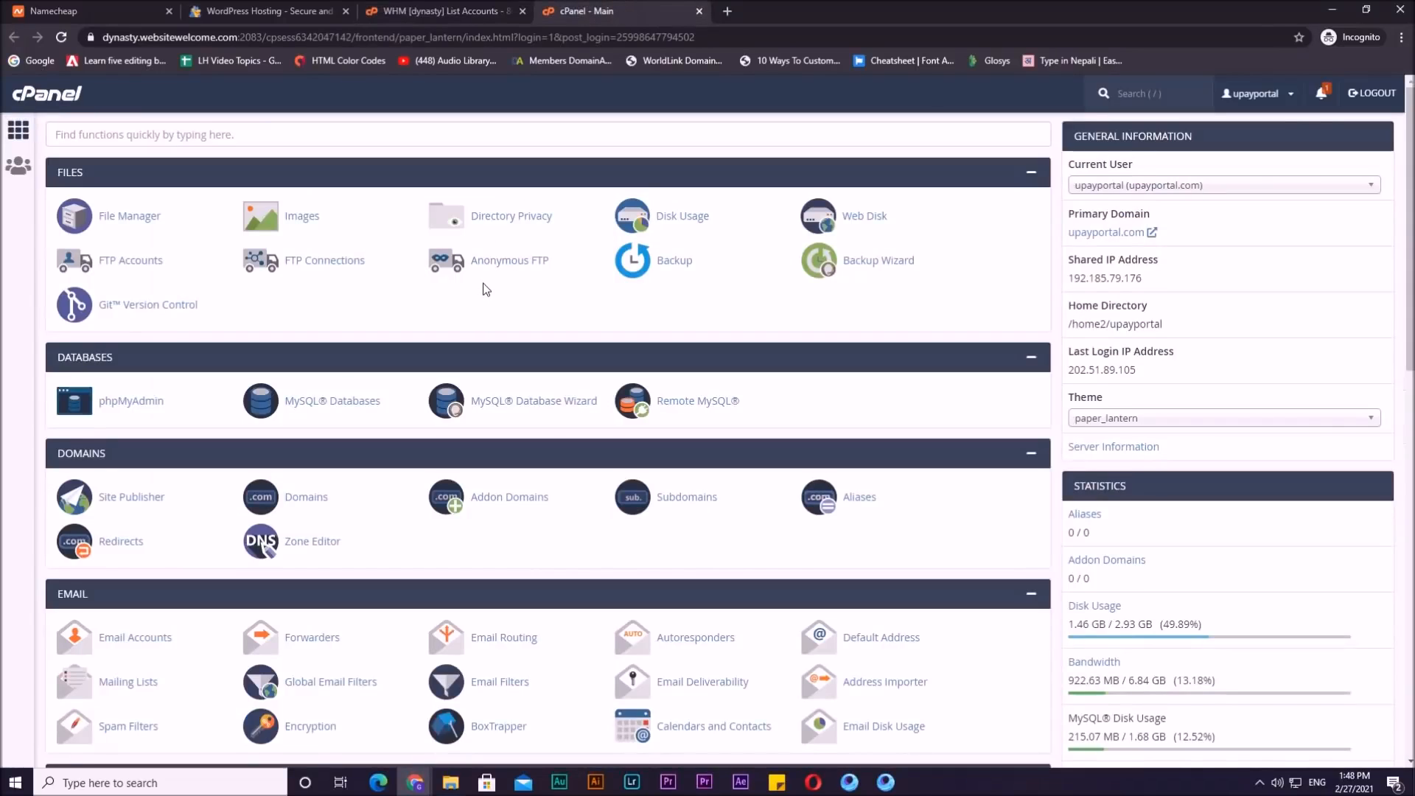
{"action": "scroll", "coordinate": [486, 289], "scroll_direction": "down", "scroll_amount": 5}
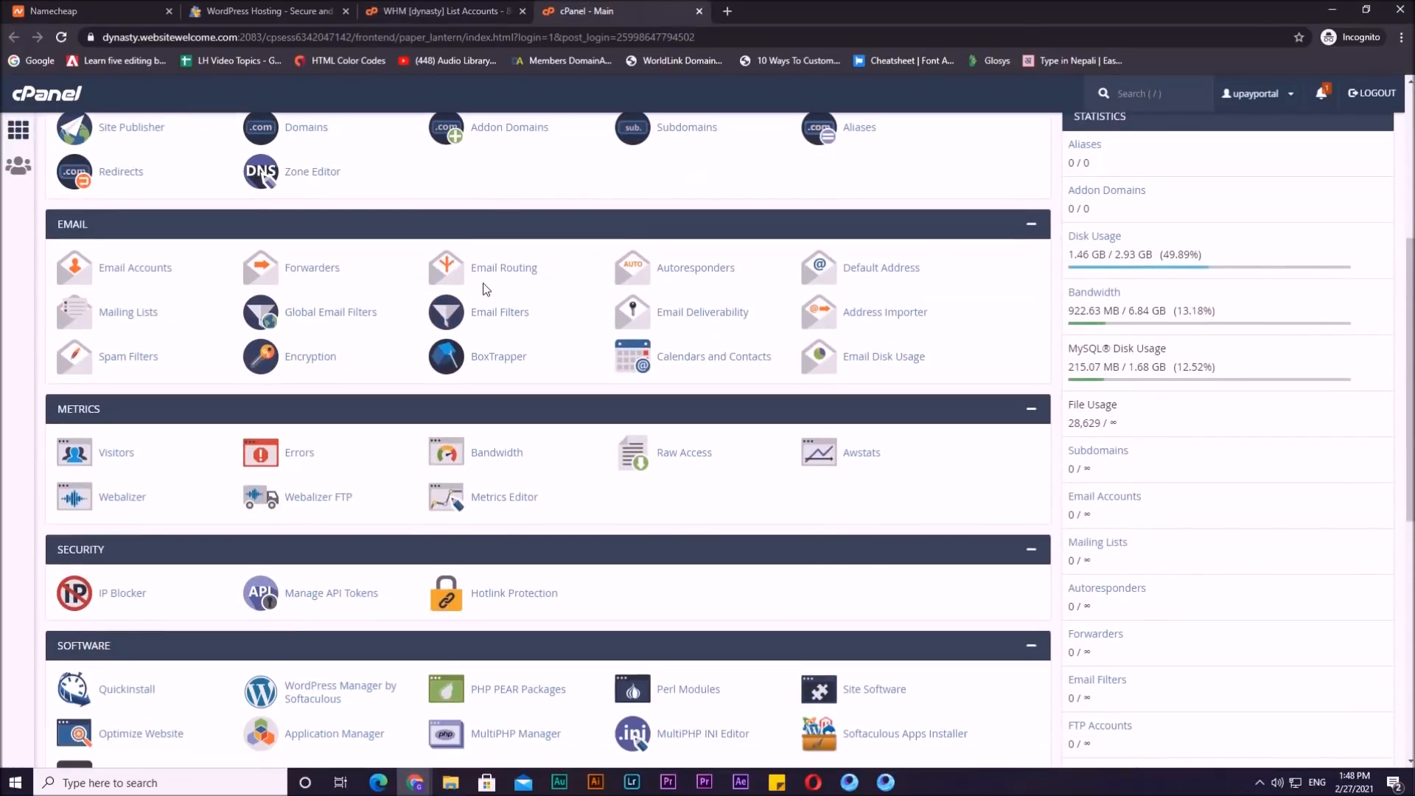
{"action": "scroll", "coordinate": [485, 289], "scroll_direction": "down", "scroll_amount": 3}
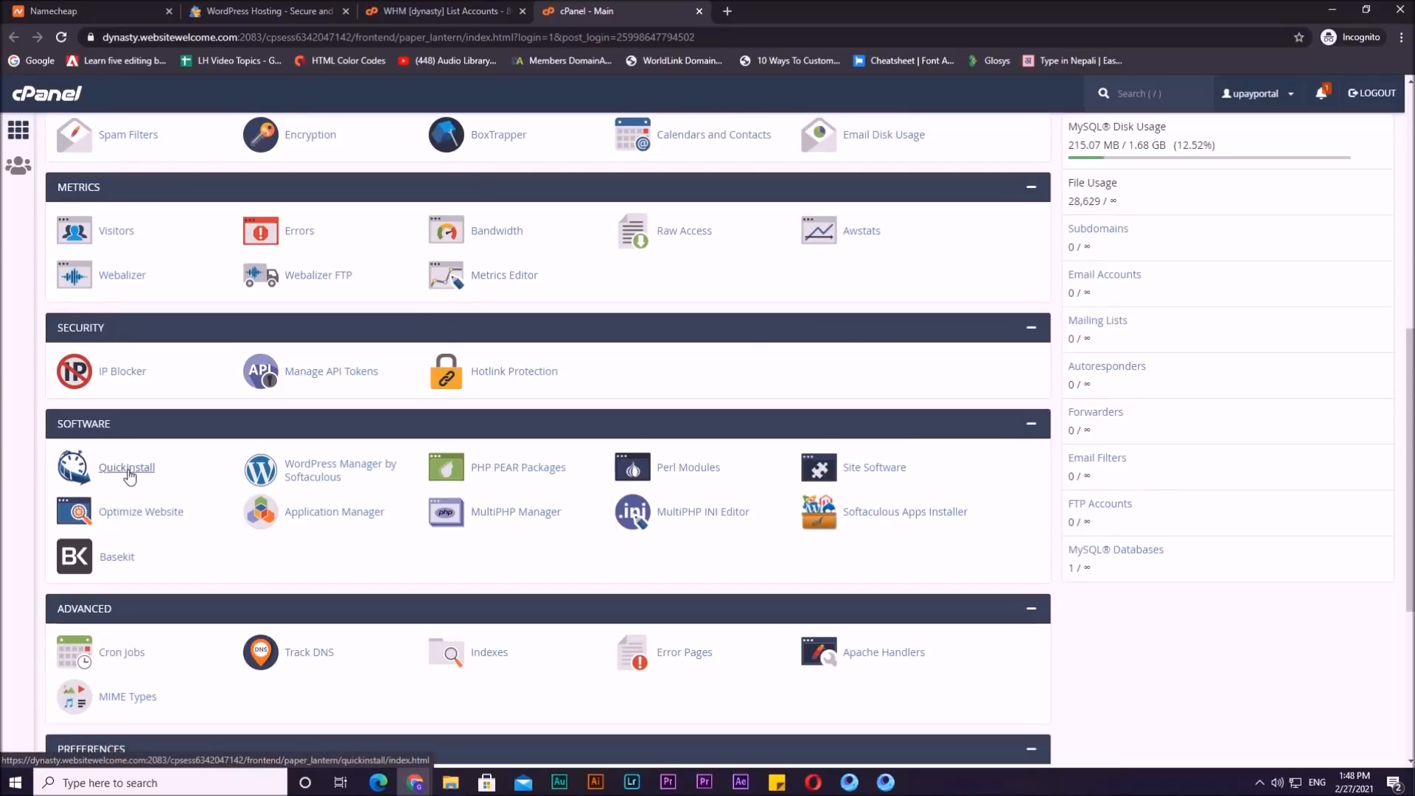
{"action": "mouse_move", "coordinate": [426, 6]}
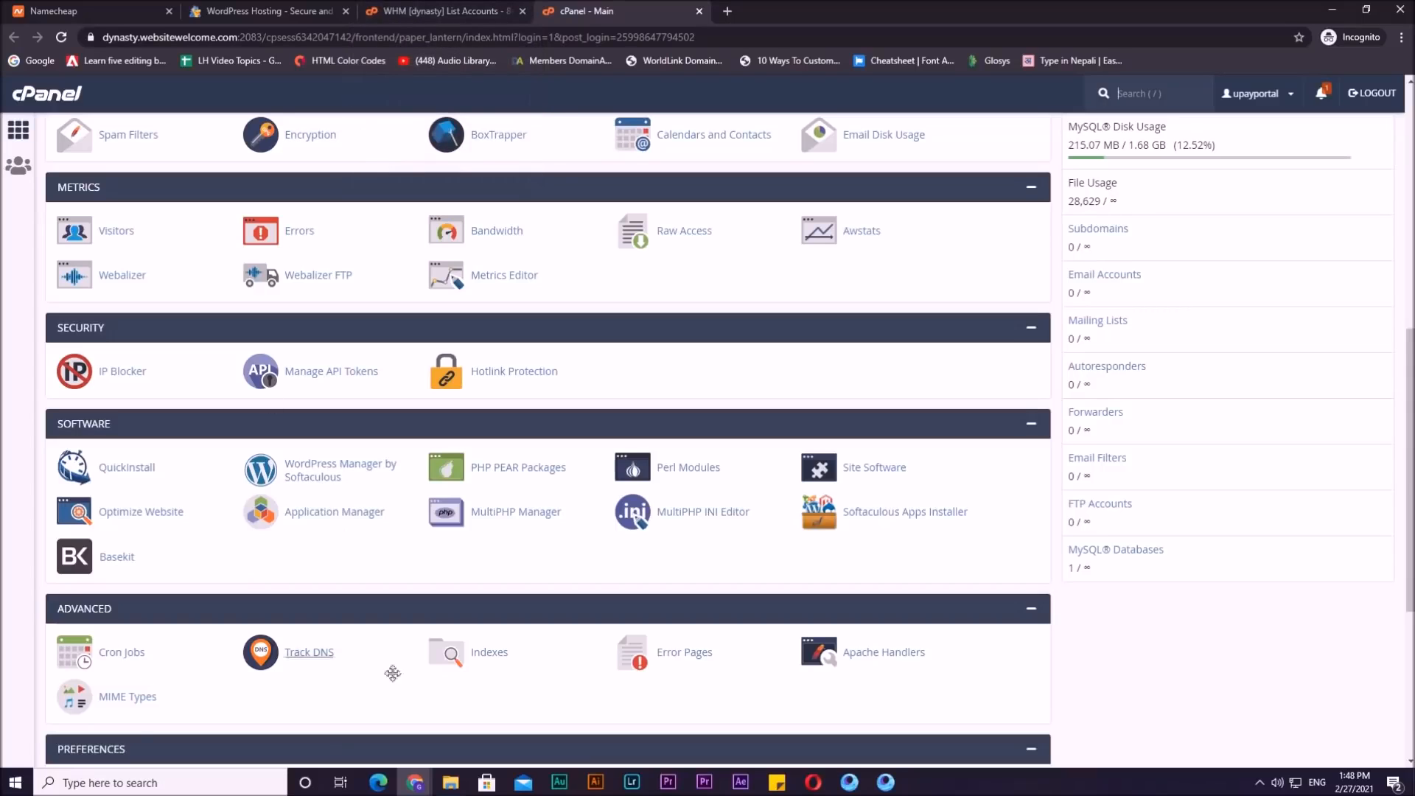
{"action": "mouse_move", "coordinate": [121, 6]}
Step: Launch QuickInstall and scroll down through the marketplace tiles and Most Popular Themes & Templates
{"action": "left_click", "coordinate": [140, 466]}
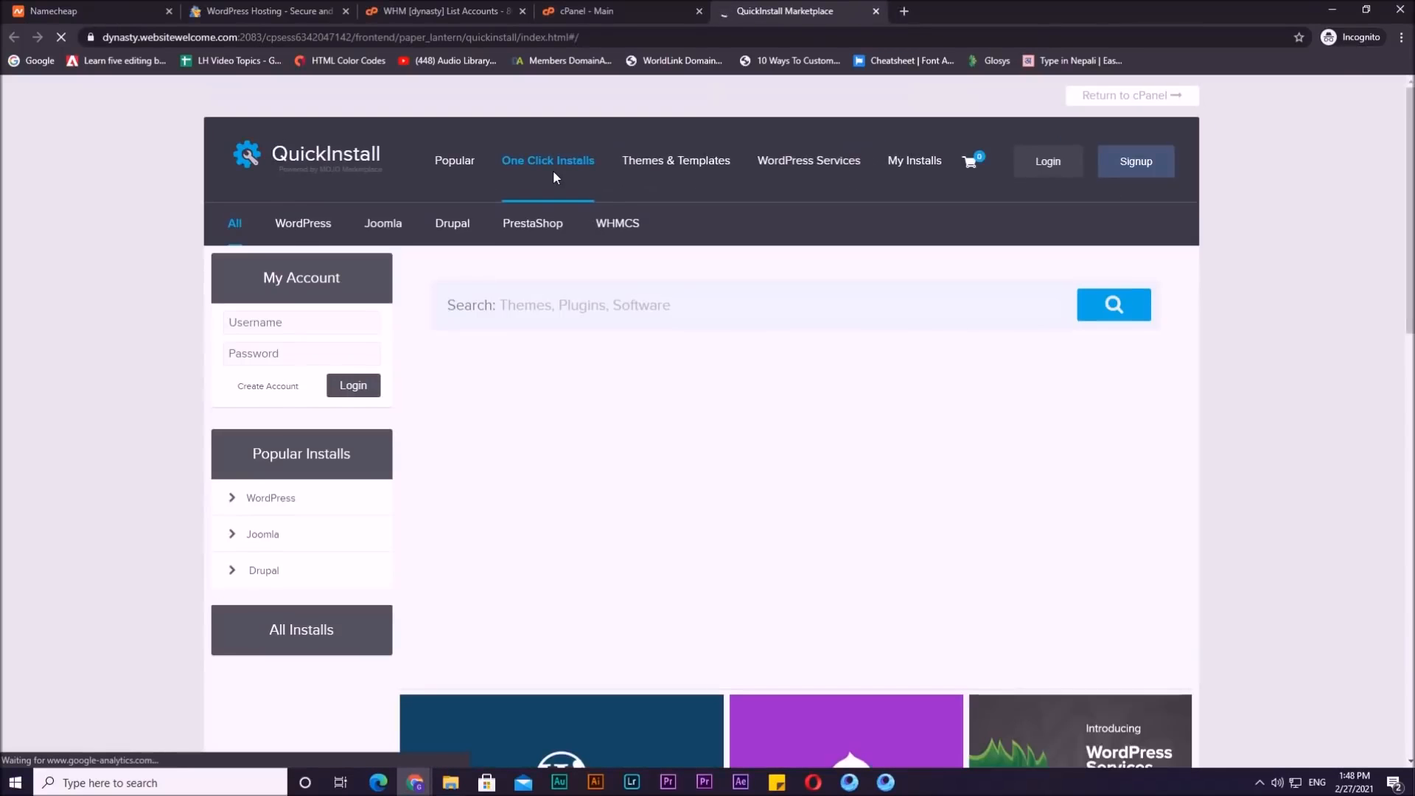
{"action": "scroll", "coordinate": [528, 263], "scroll_direction": "down", "scroll_amount": 4}
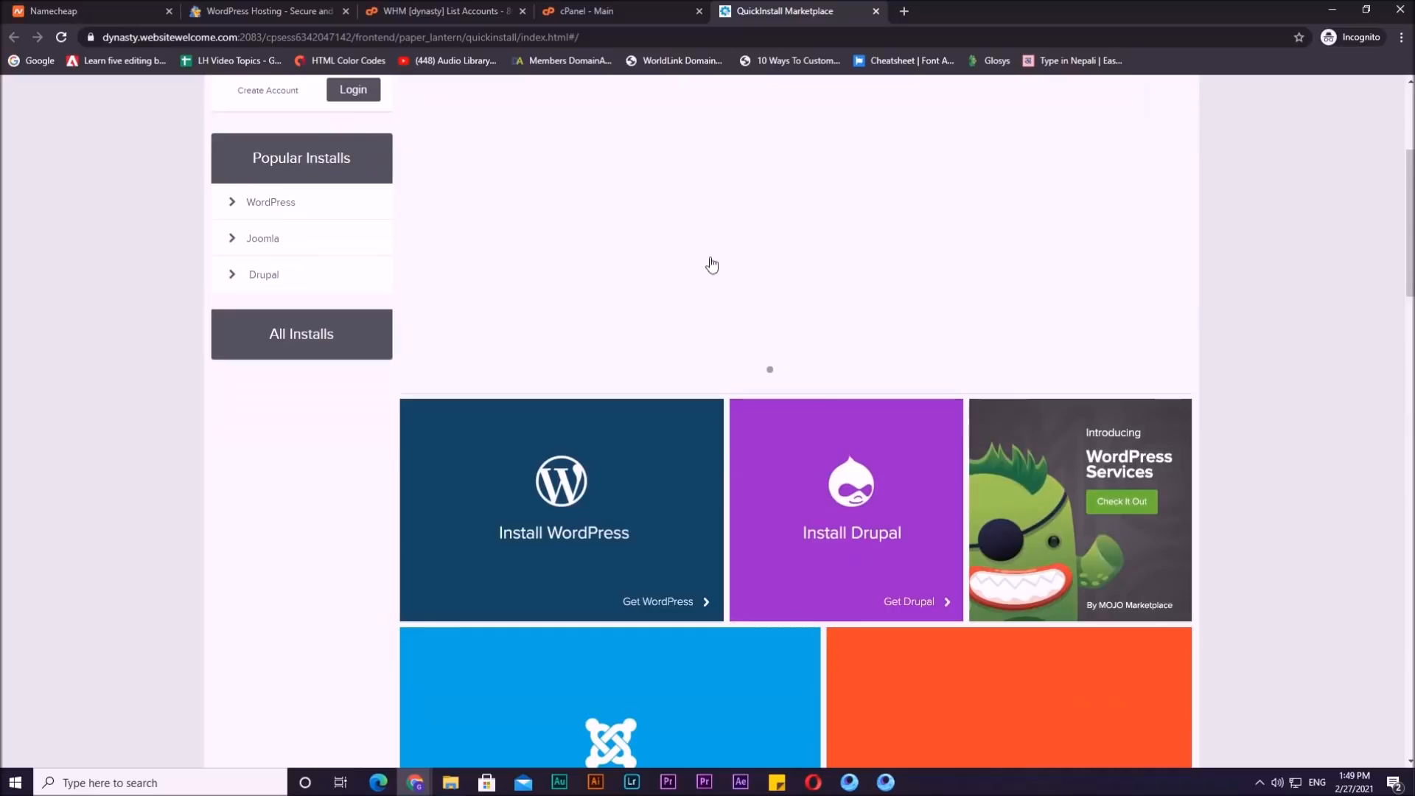
{"action": "scroll", "coordinate": [876, 516], "scroll_direction": "down", "scroll_amount": 1}
{"action": "scroll", "coordinate": [876, 553], "scroll_direction": "down", "scroll_amount": 2}
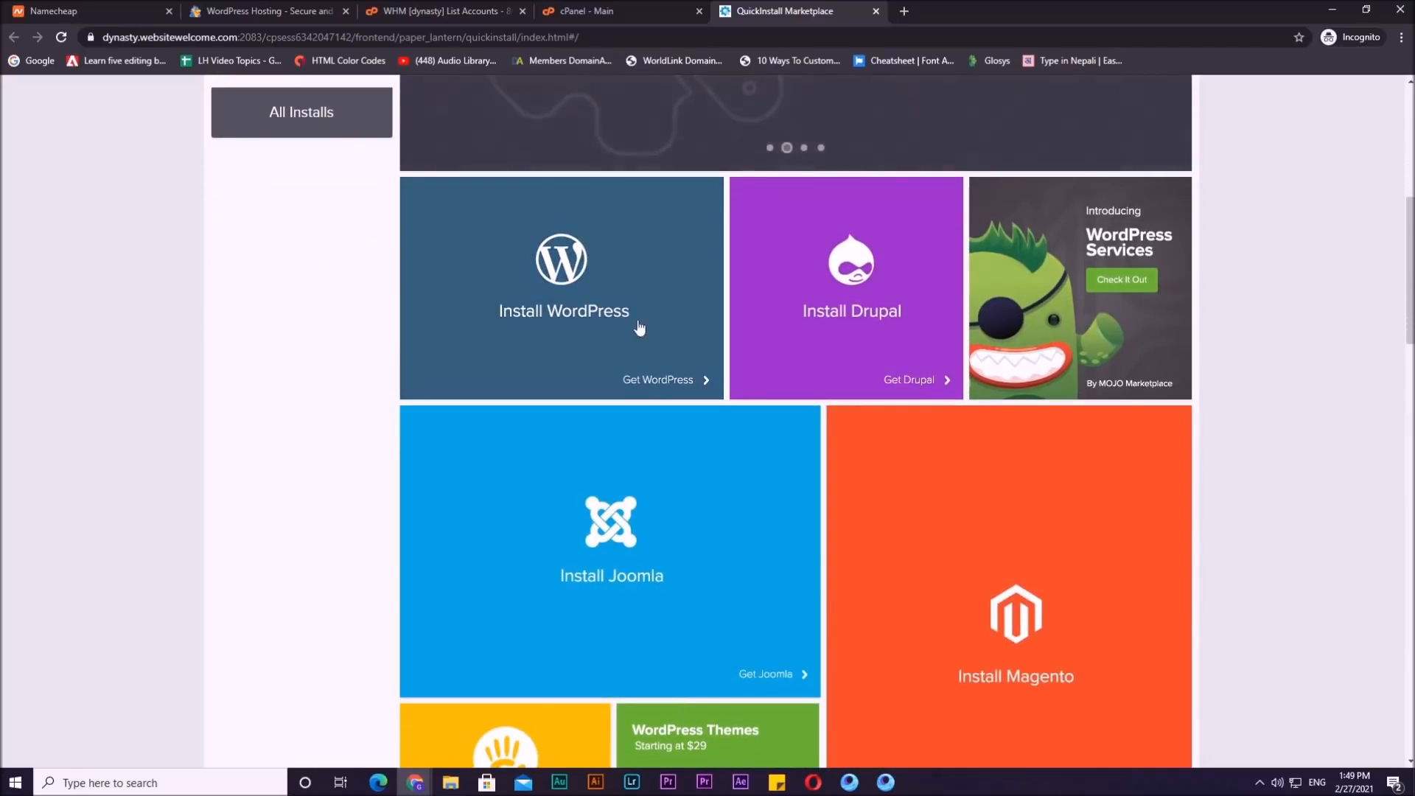
{"action": "scroll", "coordinate": [564, 331], "scroll_direction": "down", "scroll_amount": 3}
{"action": "scroll", "coordinate": [343, 351], "scroll_direction": "down", "scroll_amount": 3}
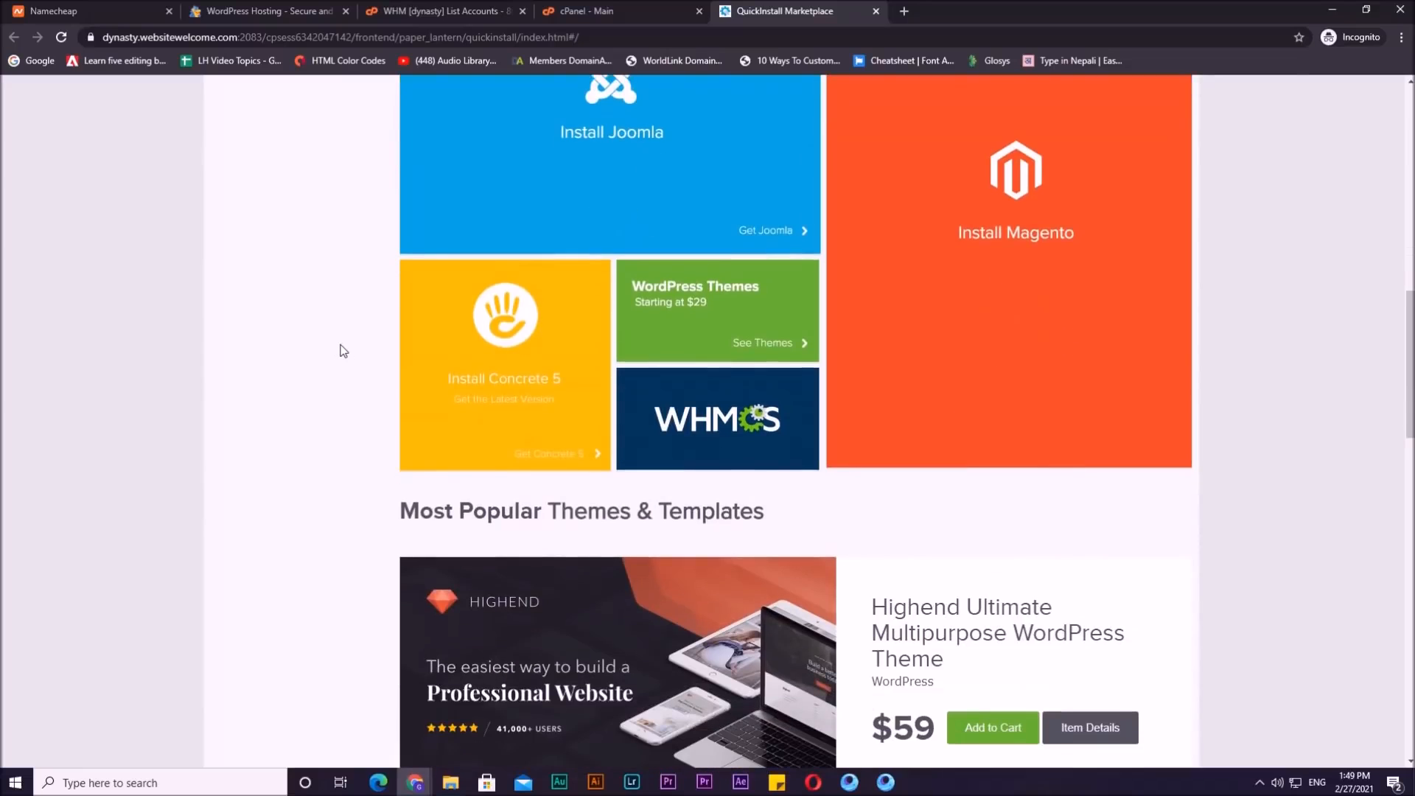
{"action": "scroll", "coordinate": [342, 349], "scroll_direction": "down", "scroll_amount": 6}
{"action": "mouse_move", "coordinate": [654, 488]}
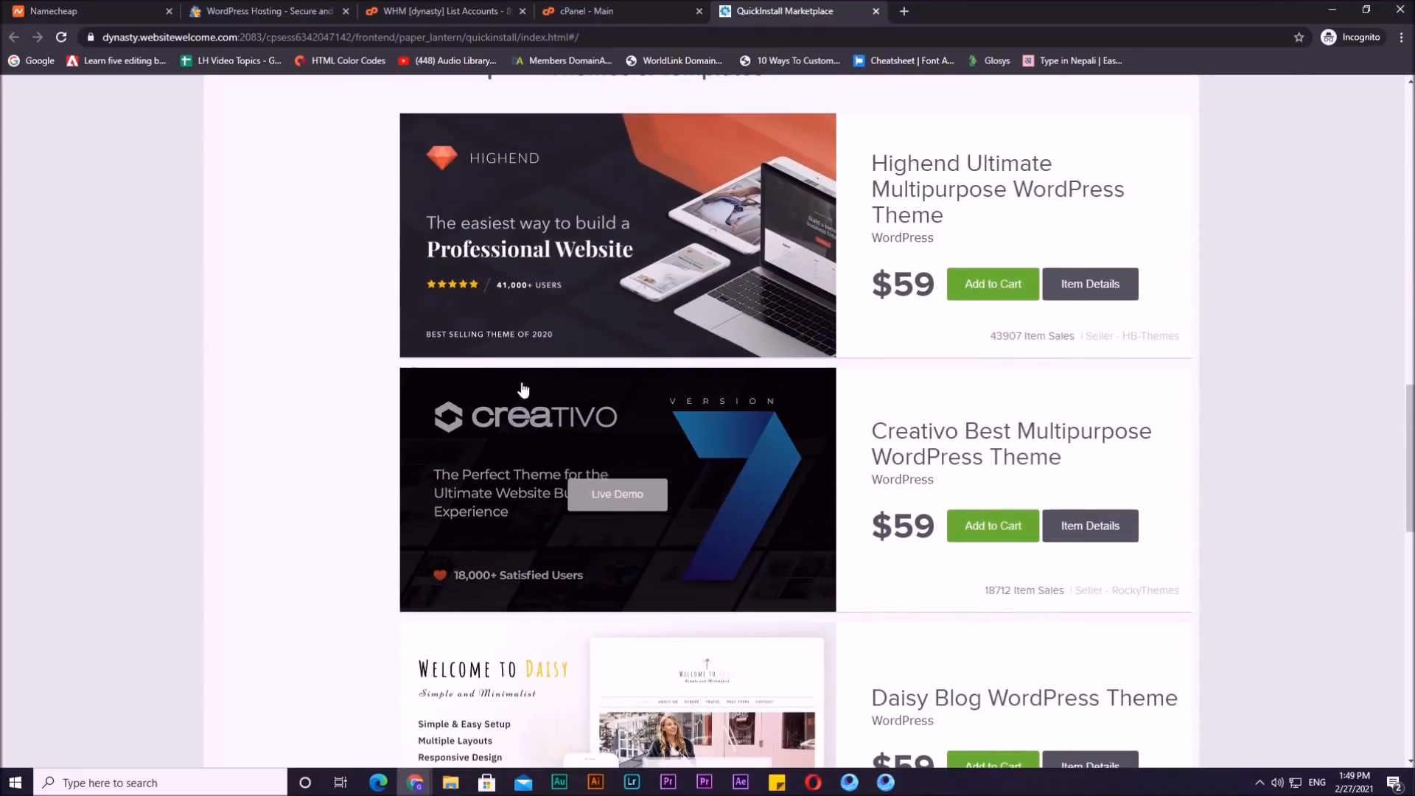
Step: Scroll back up to the Install WordPress, Drupal and Joomla tiles under the MOJO Marketplace banner
{"action": "scroll", "coordinate": [788, 357], "scroll_direction": "up", "scroll_amount": 8}
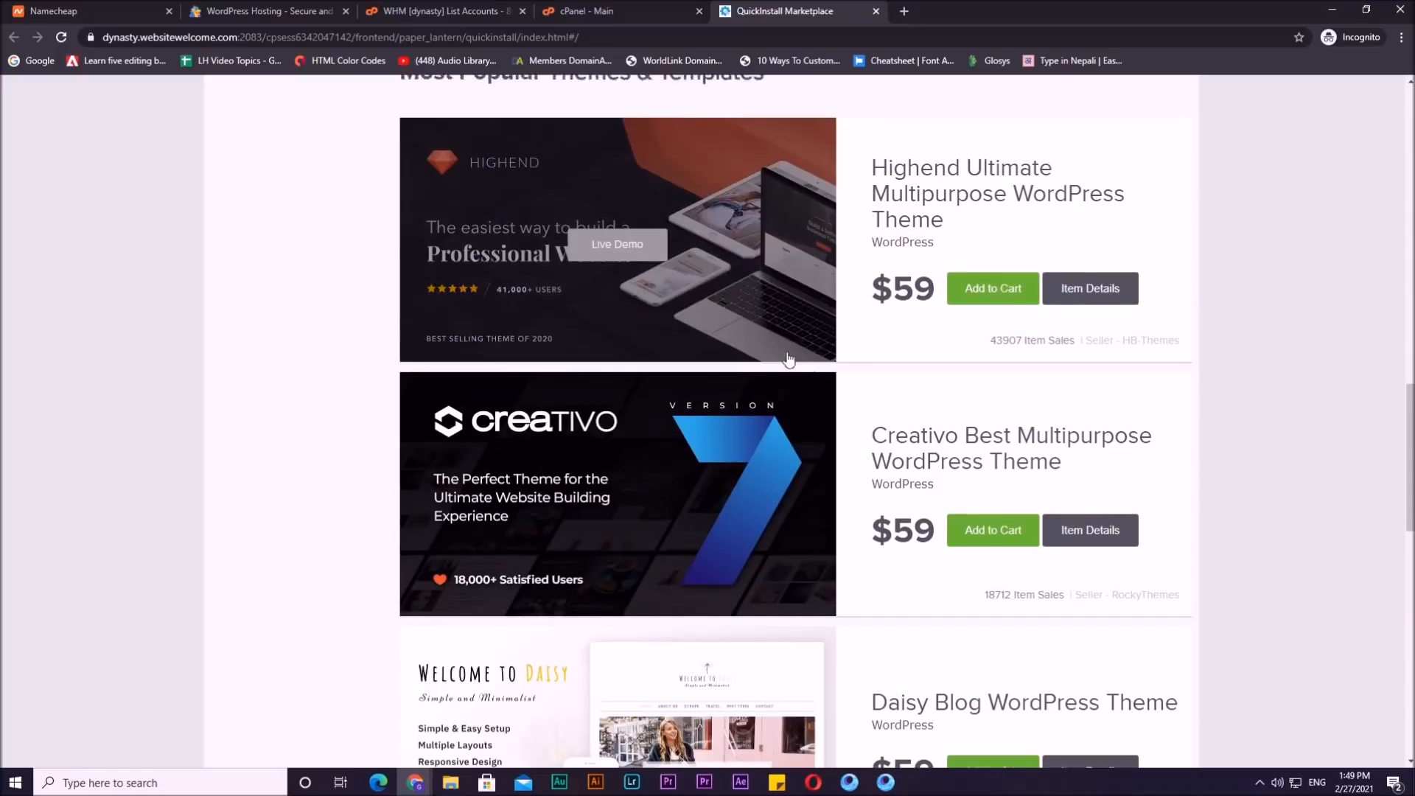
{"action": "scroll", "coordinate": [771, 435], "scroll_direction": "down", "scroll_amount": 3}
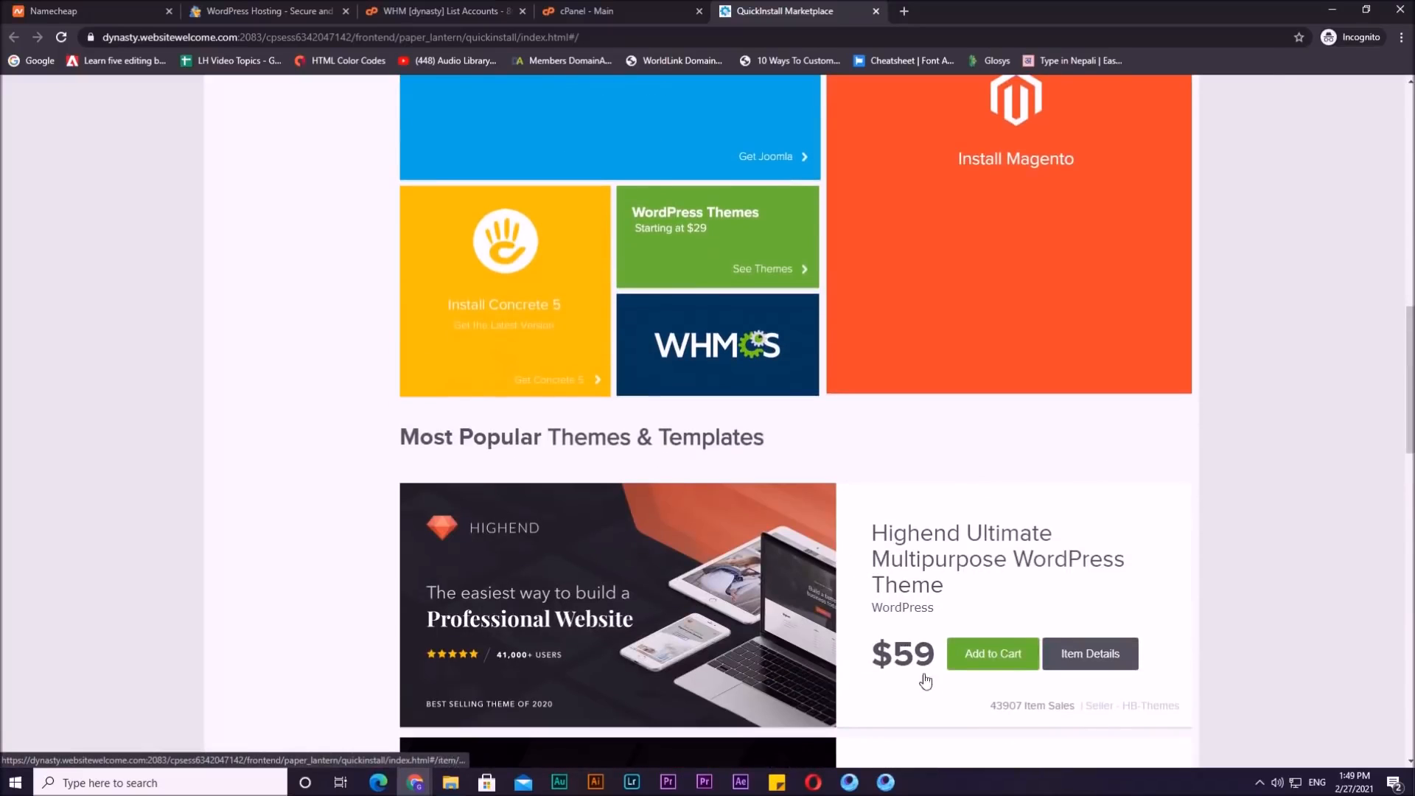
{"action": "scroll", "coordinate": [739, 505], "scroll_direction": "up", "scroll_amount": 1}
{"action": "scroll", "coordinate": [739, 505], "scroll_direction": "up", "scroll_amount": 4}
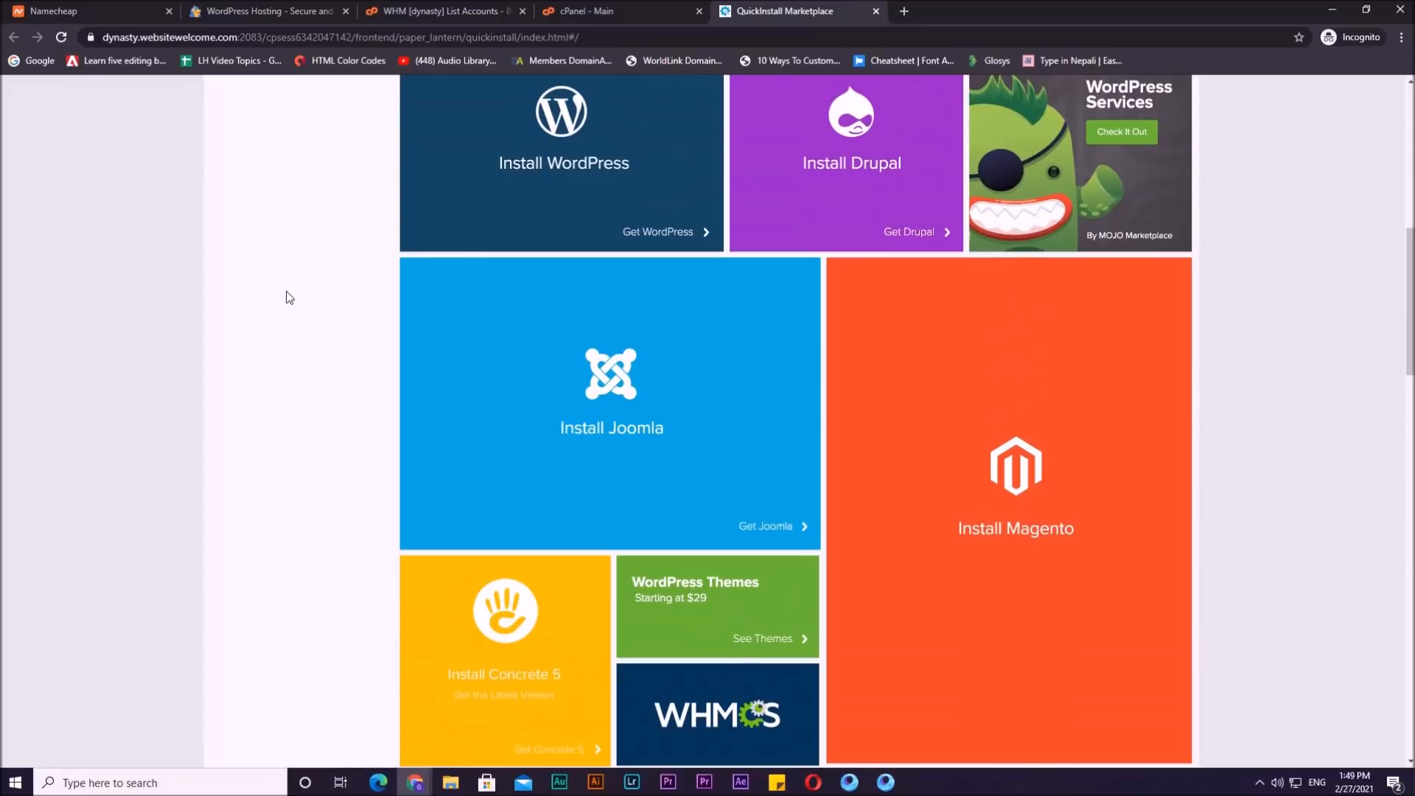
{"action": "scroll", "coordinate": [289, 298], "scroll_direction": "up", "scroll_amount": 8}
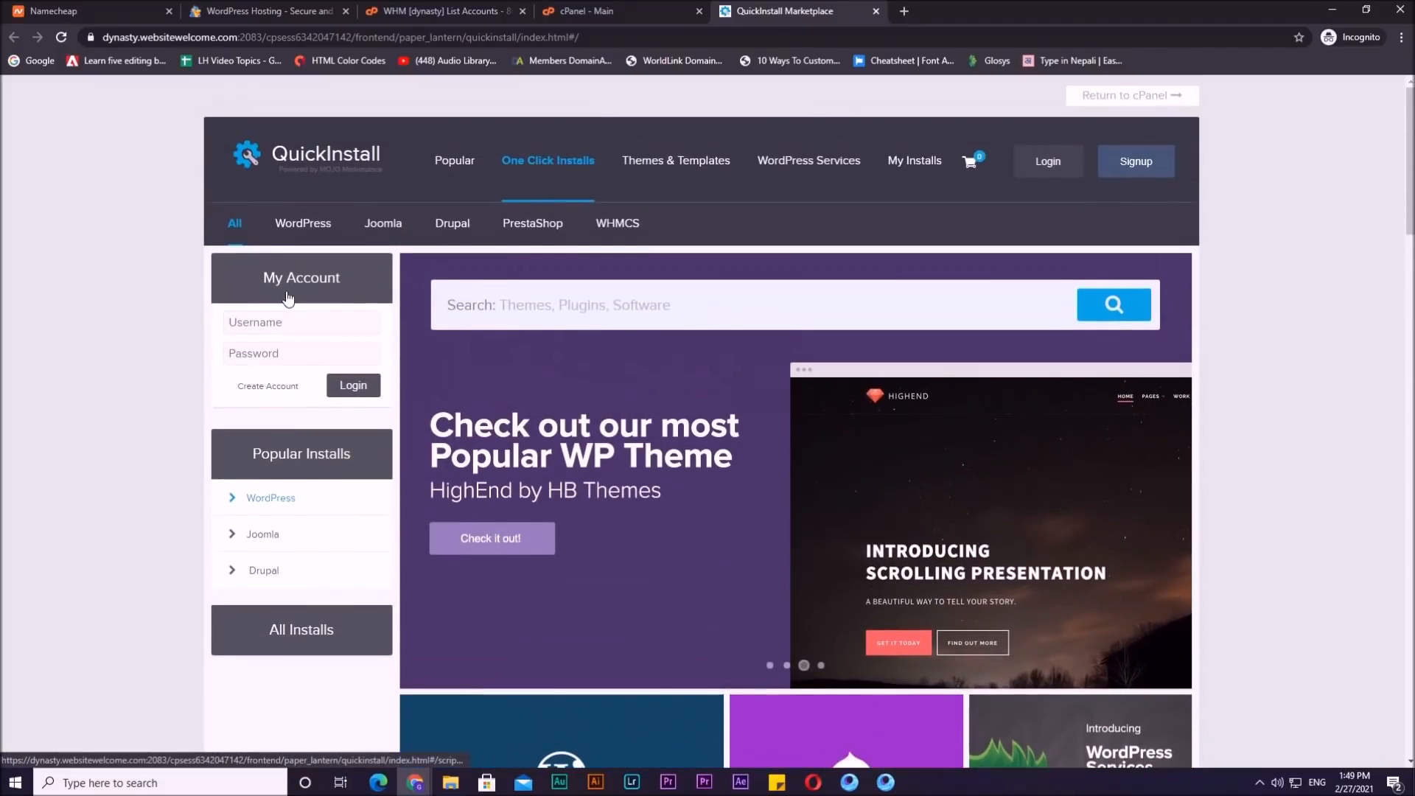
{"action": "scroll", "coordinate": [289, 297], "scroll_direction": "down", "scroll_amount": 4}
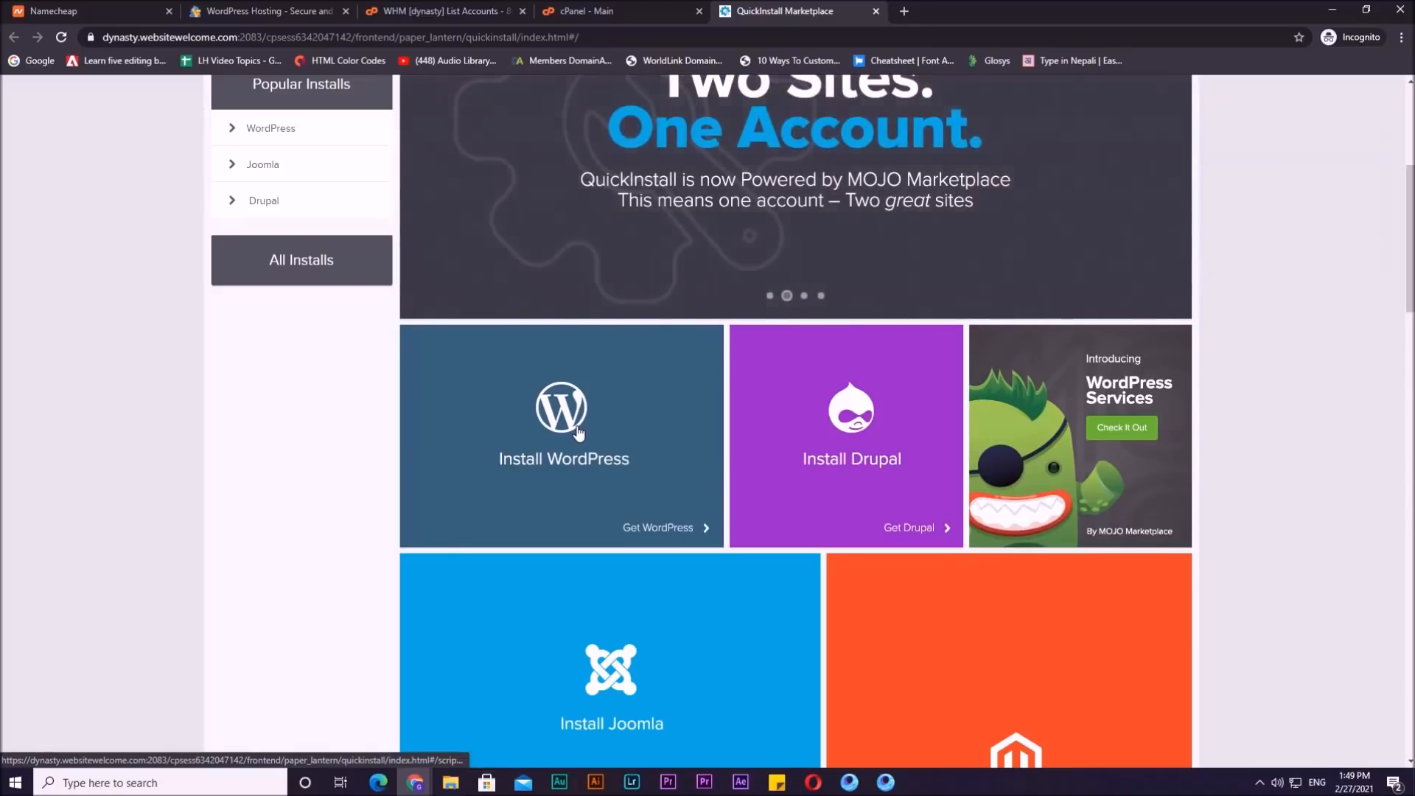
Step: Open the WordPress installer page and review Version 5.0.3, 78.88 MB size and the free option
{"action": "left_click", "coordinate": [579, 432]}
{"action": "scroll", "coordinate": [579, 434], "scroll_direction": "down", "scroll_amount": 5}
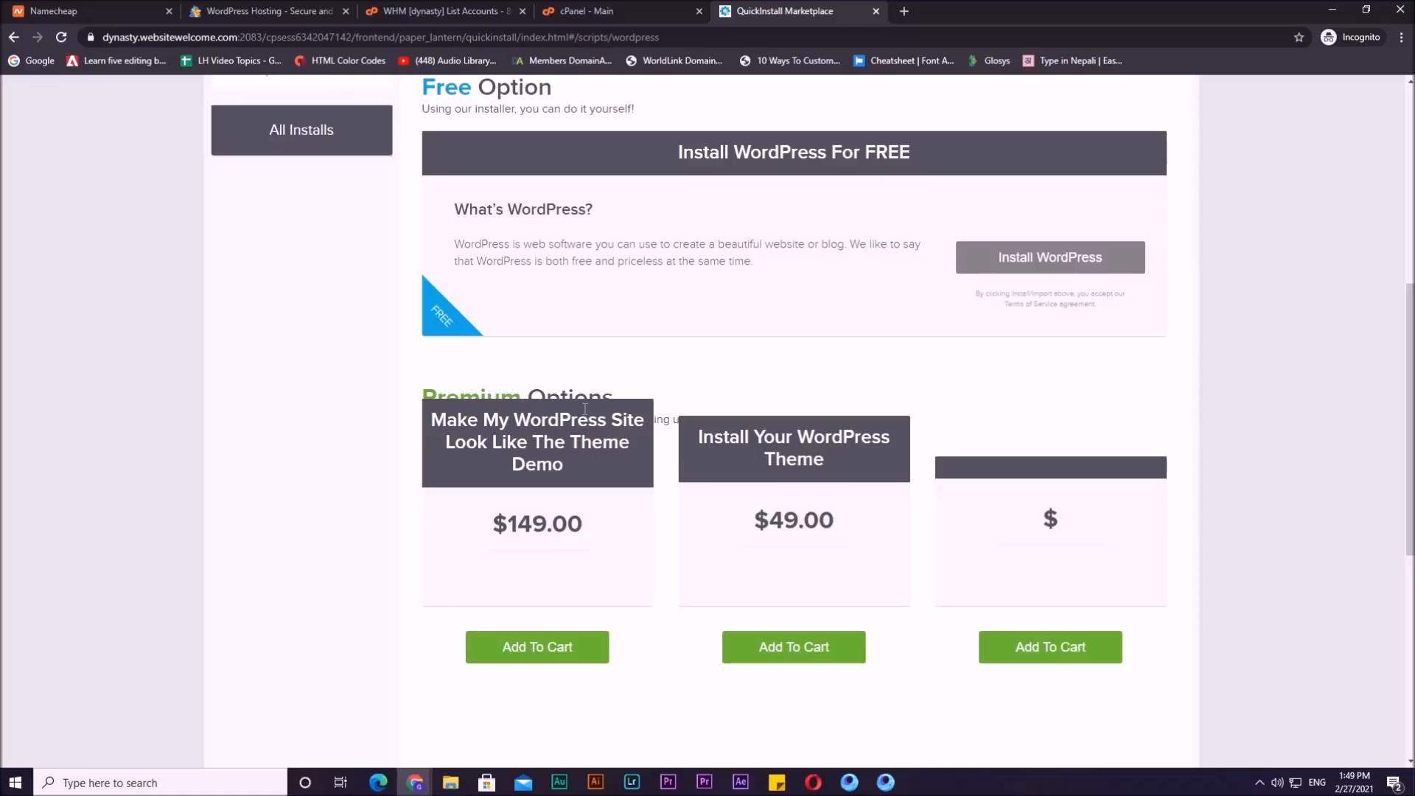
{"action": "scroll", "coordinate": [767, 353], "scroll_direction": "up", "scroll_amount": 2}
{"action": "scroll", "coordinate": [766, 353], "scroll_direction": "down", "scroll_amount": 1}
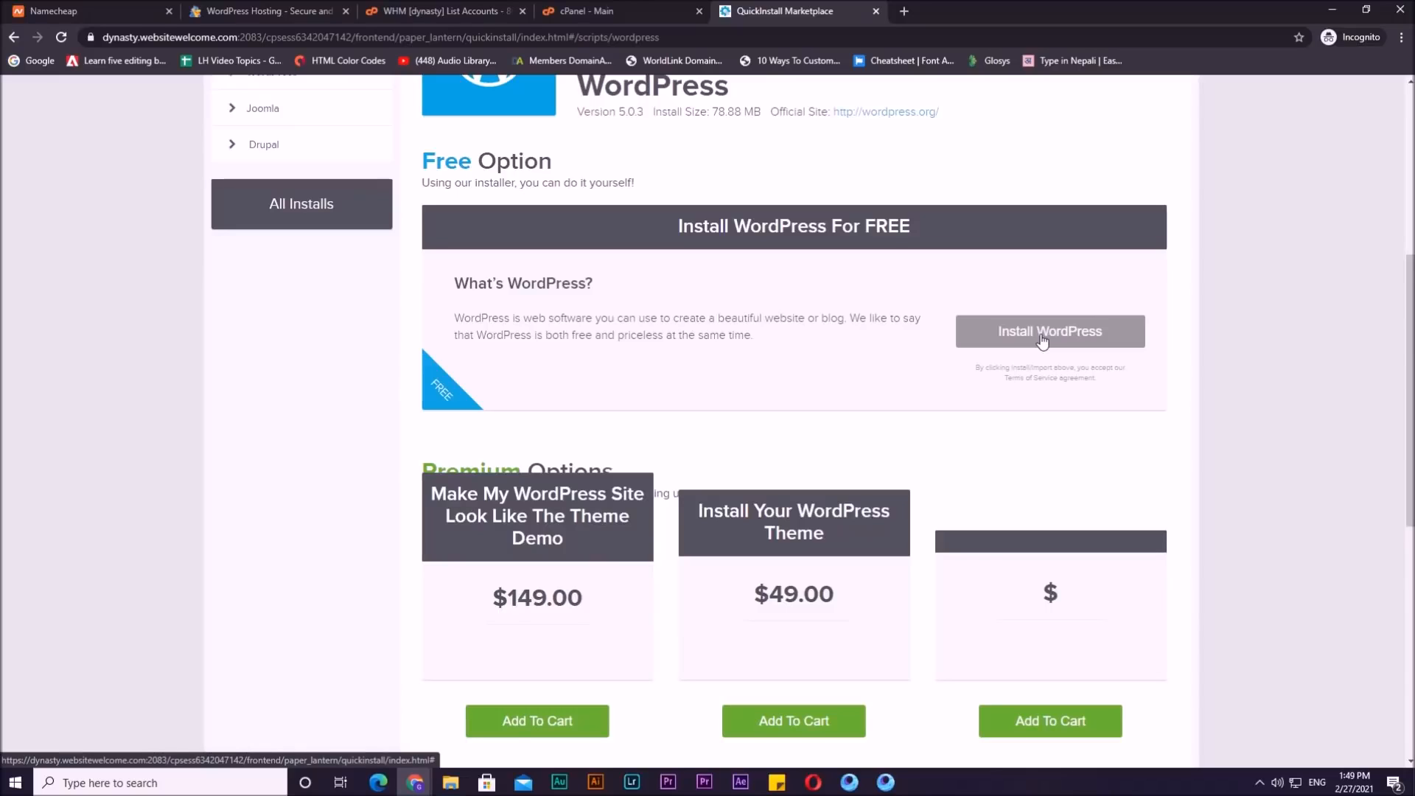
{"action": "scroll", "coordinate": [1042, 339], "scroll_direction": "down", "scroll_amount": 3}
{"action": "scroll", "coordinate": [999, 326], "scroll_direction": "up", "scroll_amount": 3}
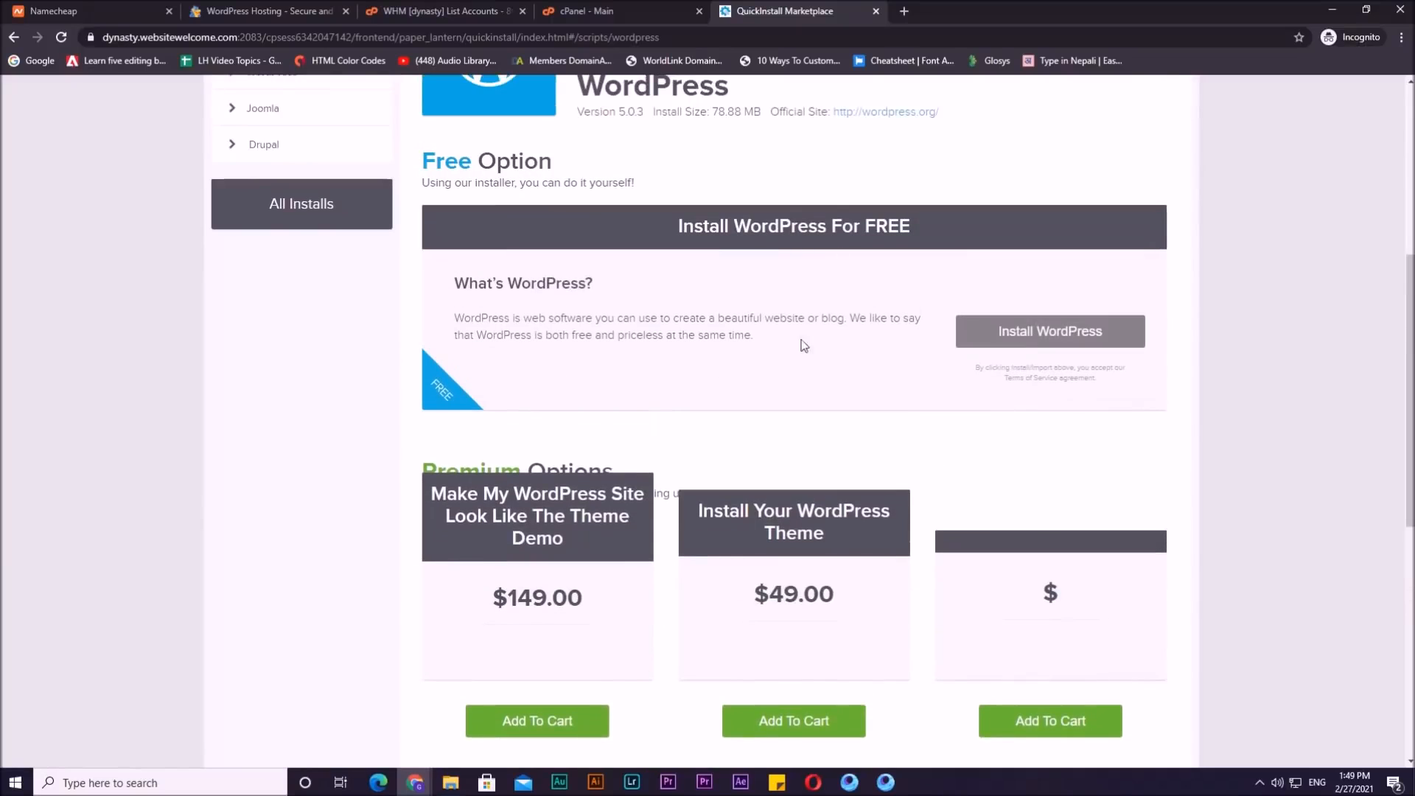
Step: Bring up the free Install WordPress form, check the domain list, and select the Admin Email field
{"action": "left_click", "coordinate": [1050, 334]}
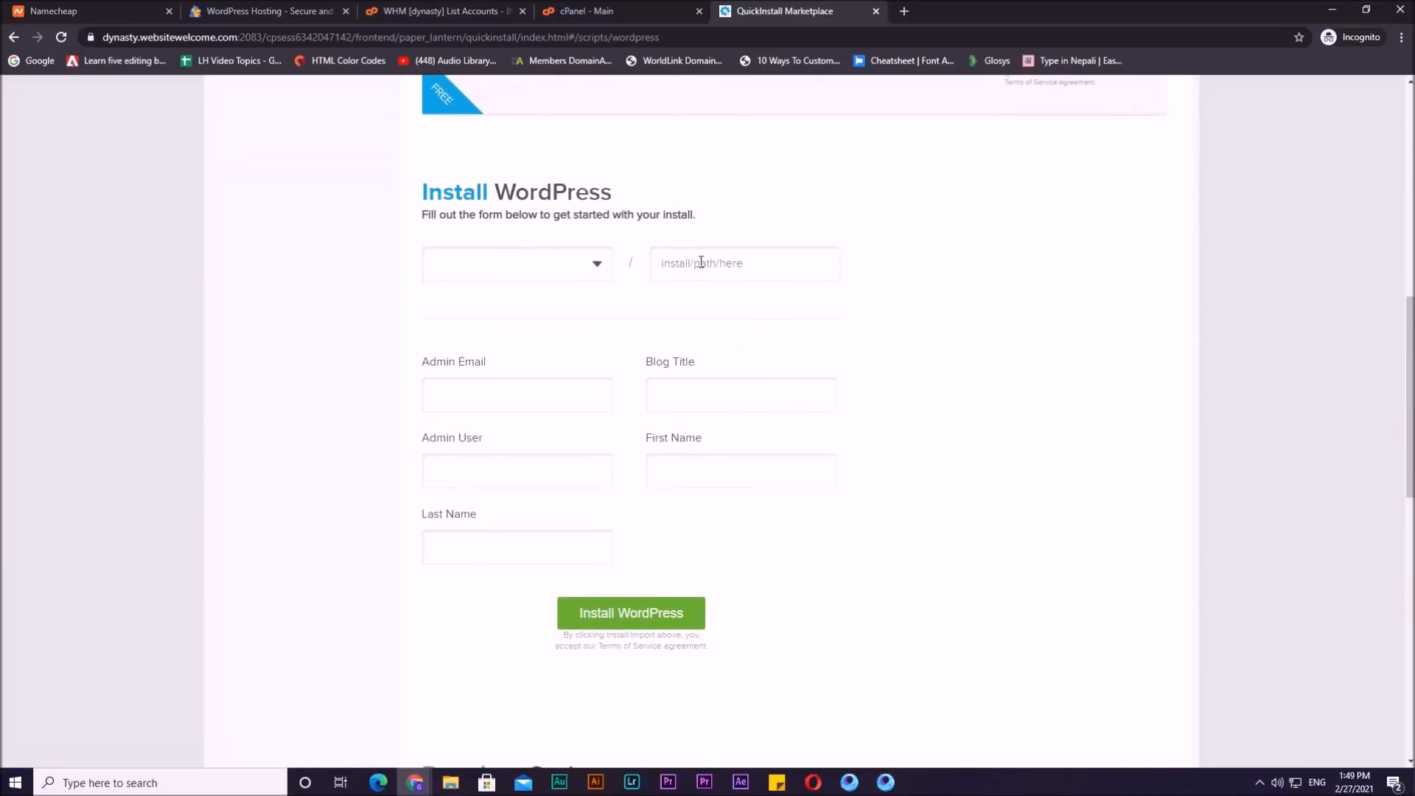
{"action": "left_click", "coordinate": [597, 265]}
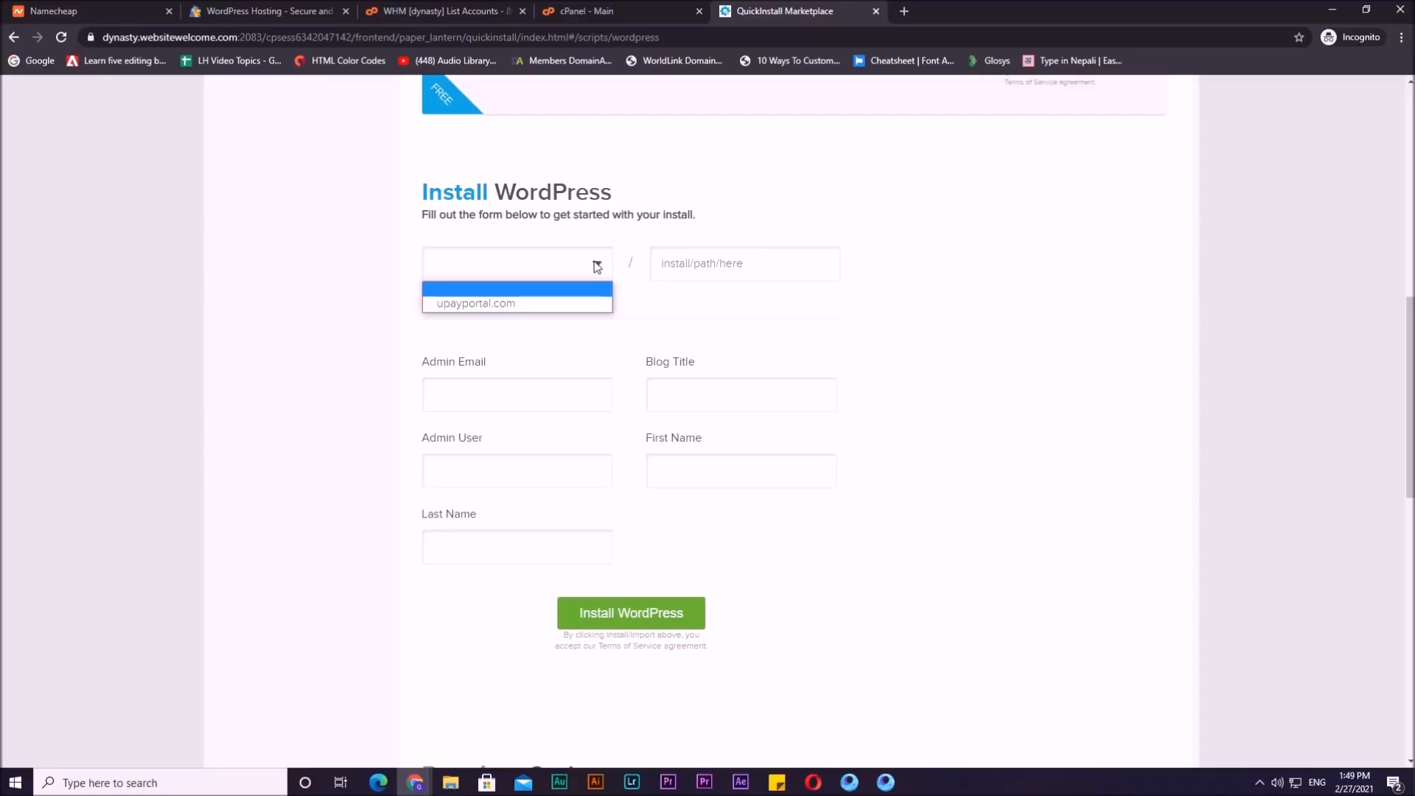
{"action": "left_click", "coordinate": [597, 265]}
{"action": "left_click", "coordinate": [546, 394]}
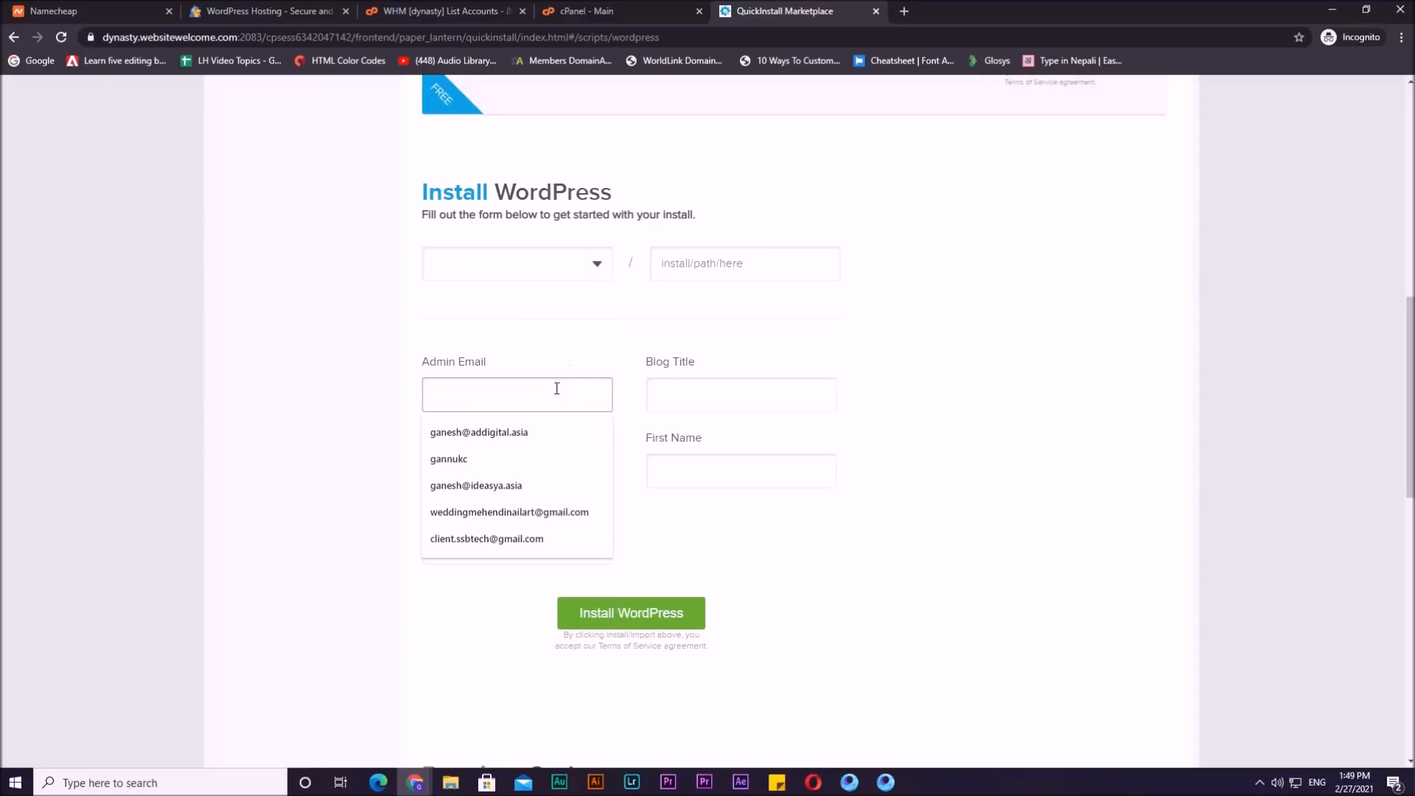
{"action": "left_click", "coordinate": [576, 361]}
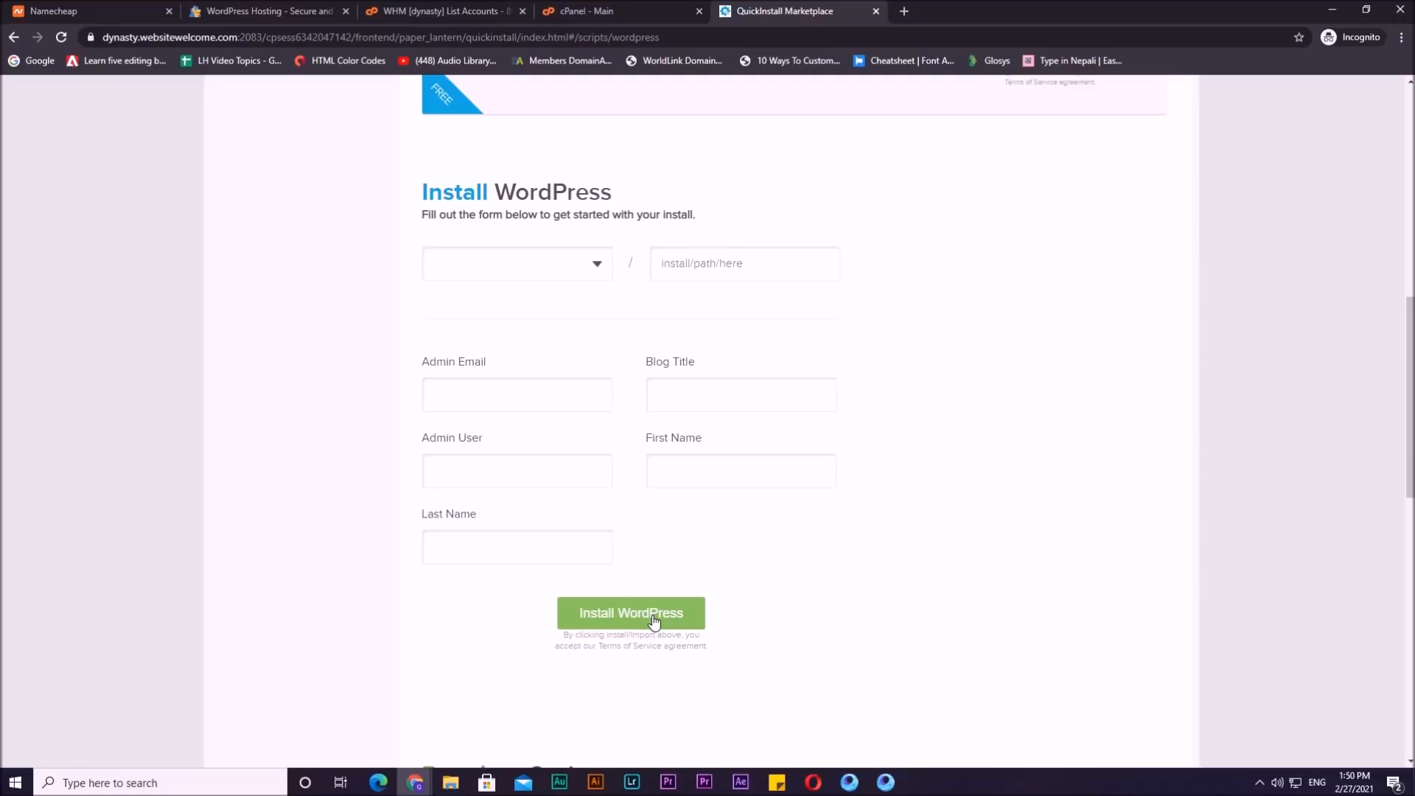
{"action": "scroll", "coordinate": [654, 621], "scroll_direction": "up", "scroll_amount": 10}
{"action": "scroll", "coordinate": [654, 621], "scroll_direction": "down", "scroll_amount": 6}
{"action": "scroll", "coordinate": [654, 621], "scroll_direction": "up", "scroll_amount": 6}
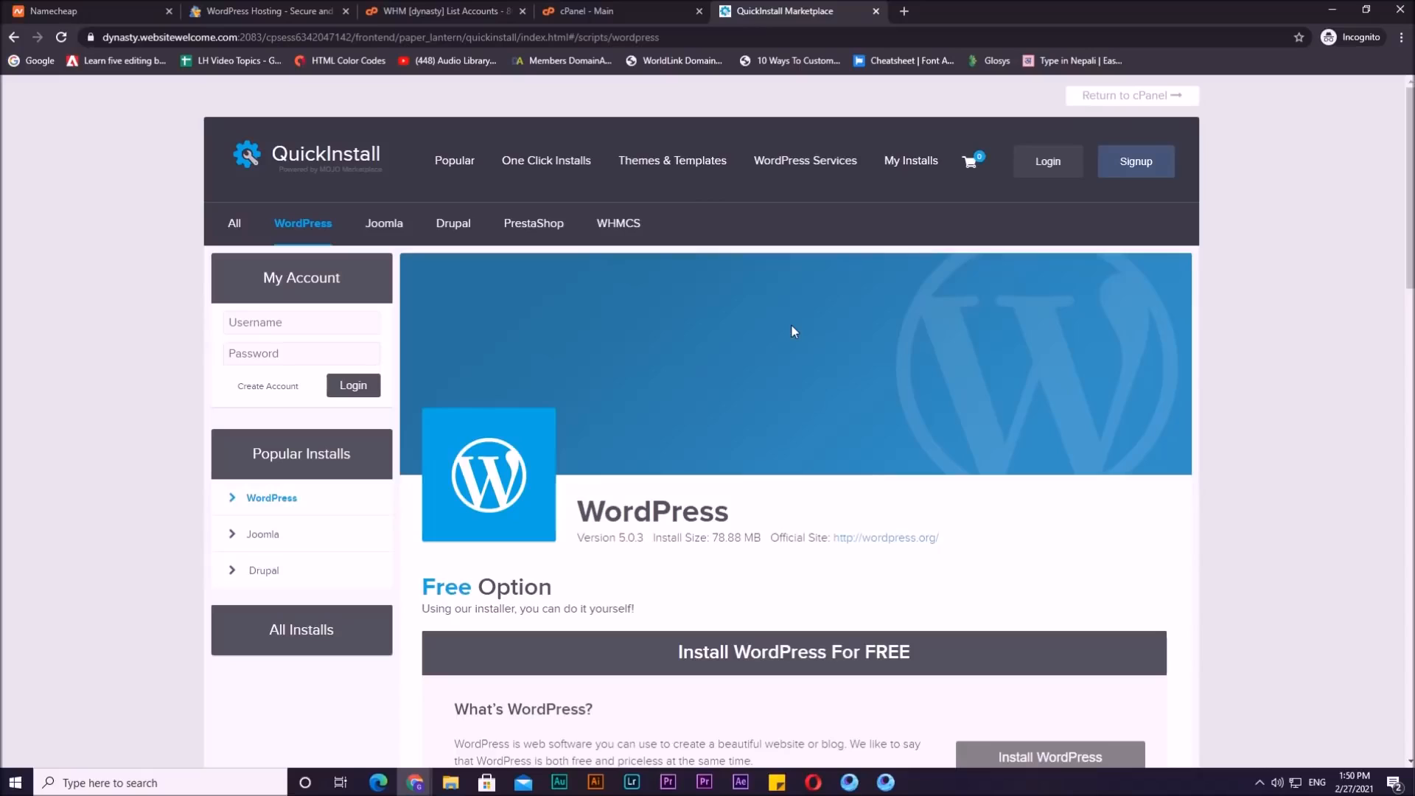
Step: Open a new blank tab, type 'type' in its address bar, and go back to QuickInstall
{"action": "left_click", "coordinate": [905, 11]}
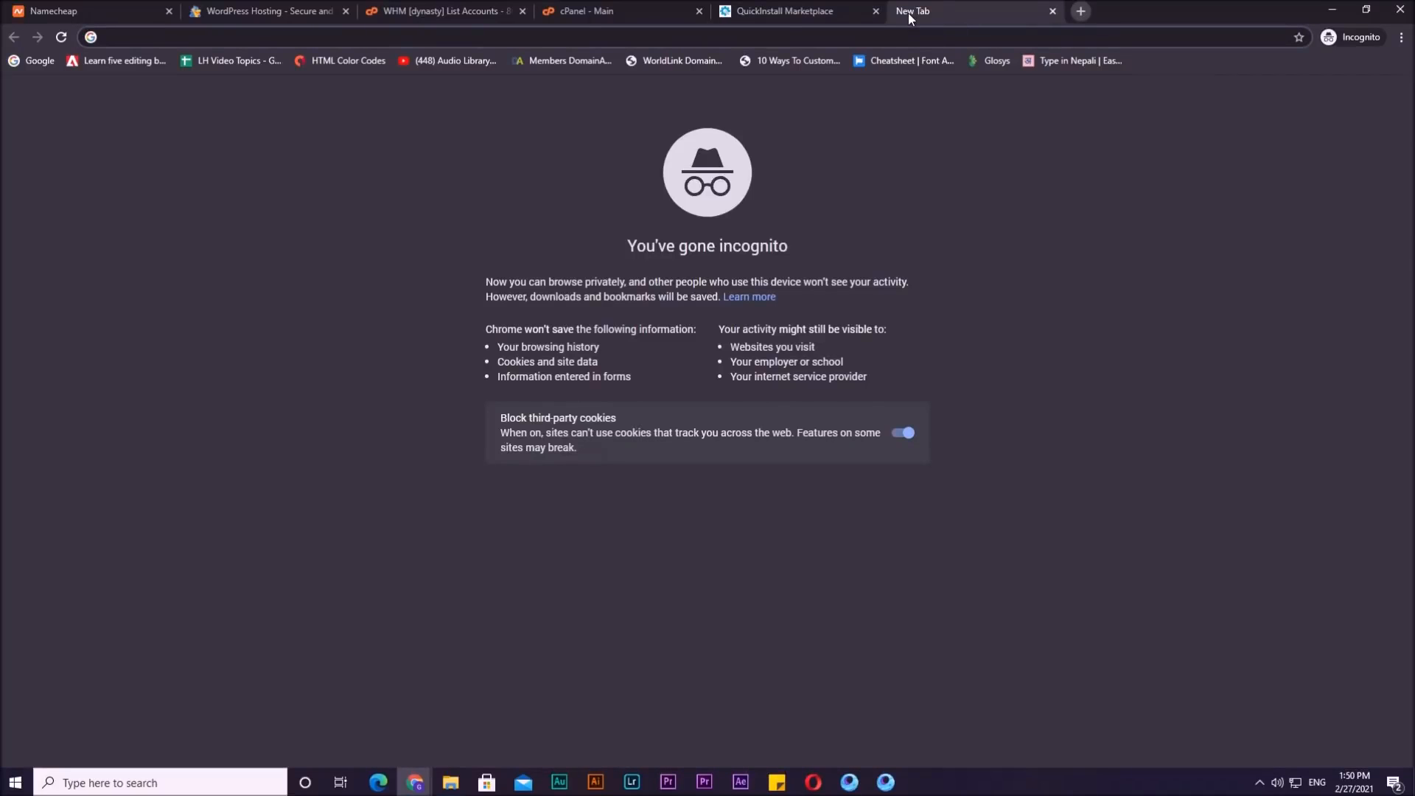
{"action": "type", "text": "type"}
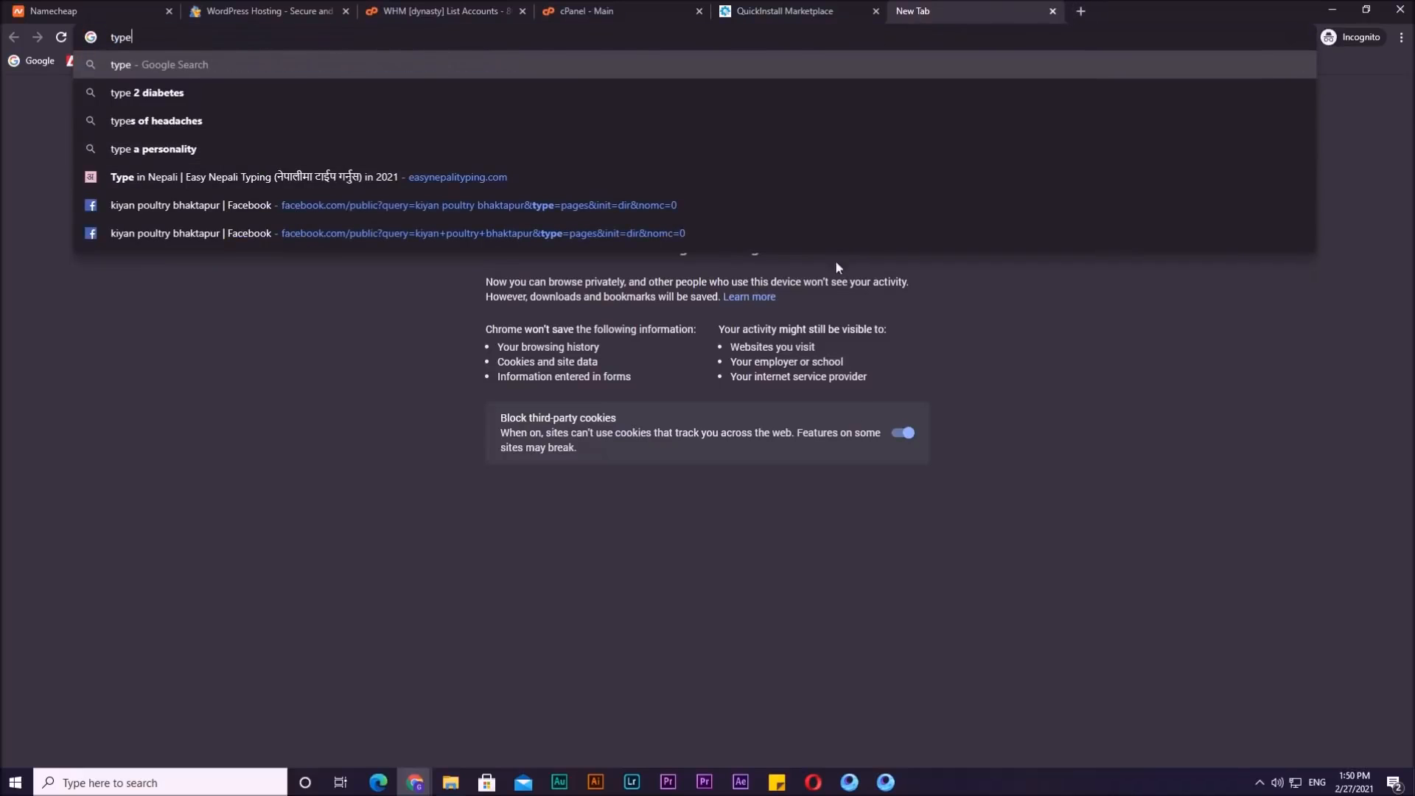
{"action": "left_click", "coordinate": [815, 9]}
{"action": "left_click", "coordinate": [939, 9]}
{"action": "left_click", "coordinate": [776, 7]}
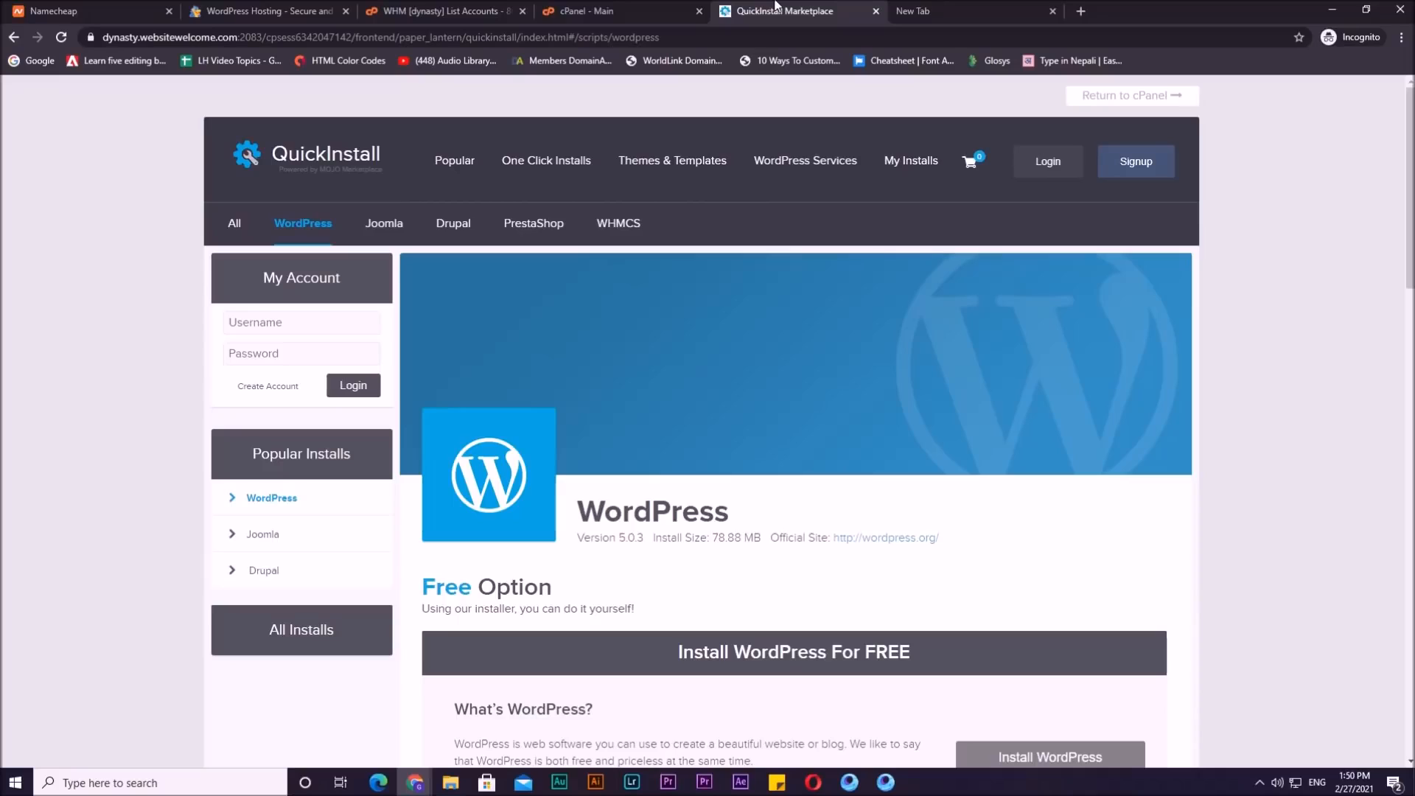
Step: Glance at the blank tab again, then return to the QuickInstall WordPress install form
{"action": "left_click", "coordinate": [935, 5]}
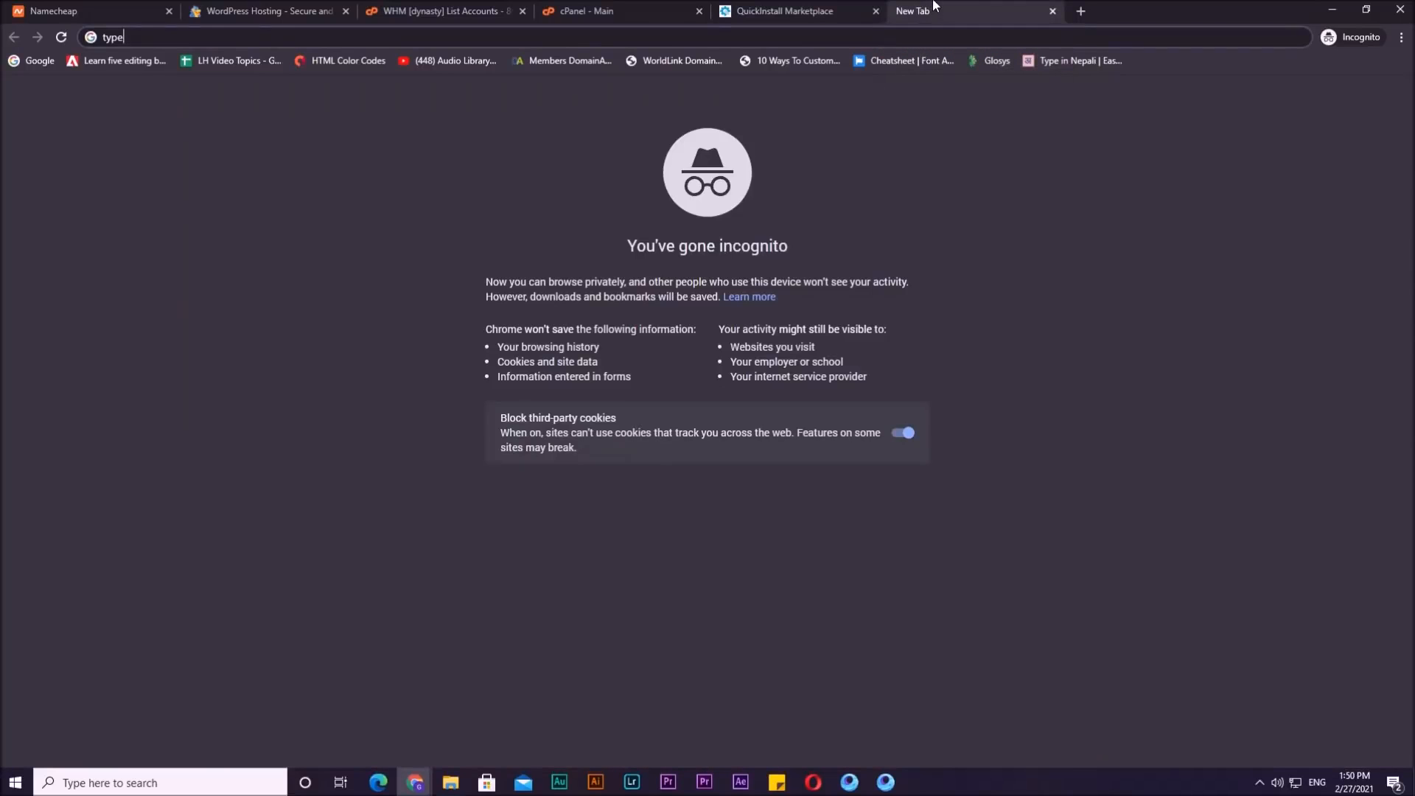
{"action": "left_click", "coordinate": [798, 6]}
{"action": "scroll", "coordinate": [774, 282], "scroll_direction": "down", "scroll_amount": 14}
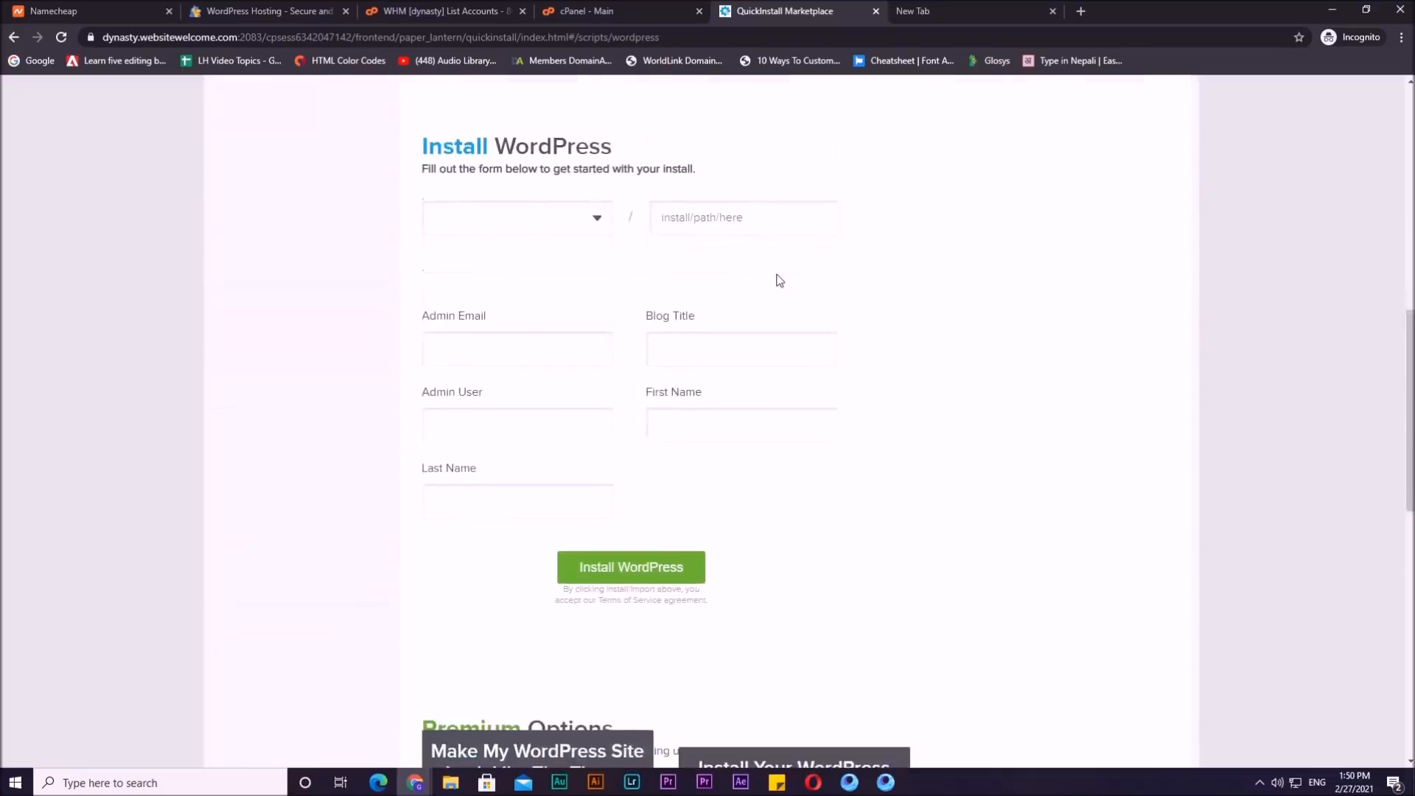
{"action": "scroll", "coordinate": [798, 271], "scroll_direction": "up", "scroll_amount": 11}
{"action": "scroll", "coordinate": [800, 273], "scroll_direction": "down", "scroll_amount": 2}
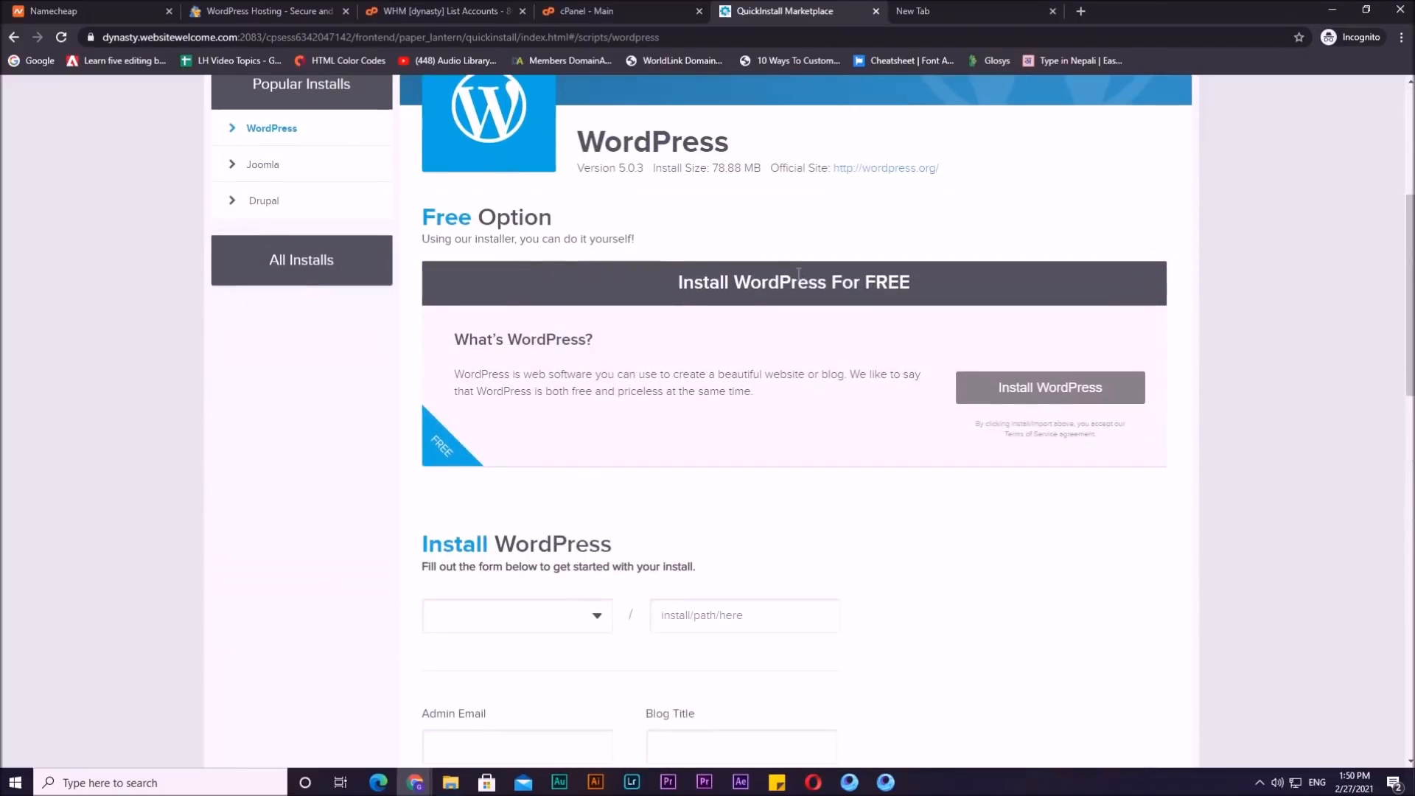